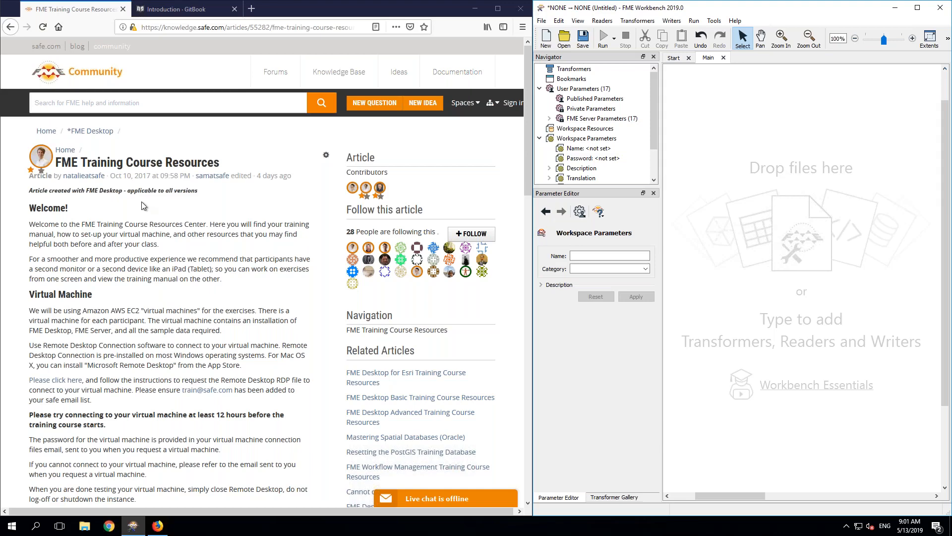
Step: Copy the address of the "Please click here" link for requesting the virtual machine's Remote Desktop file
right_click(63, 380)
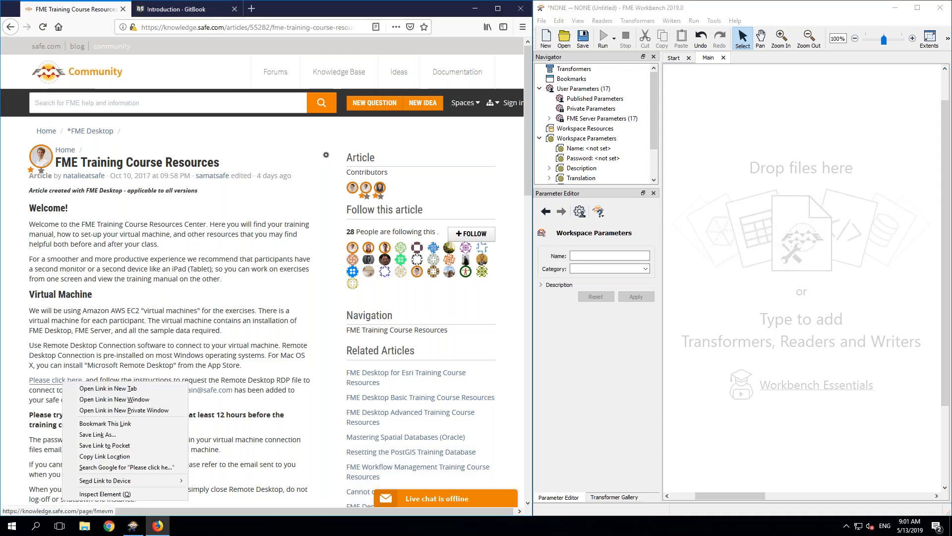
left_click(104, 456)
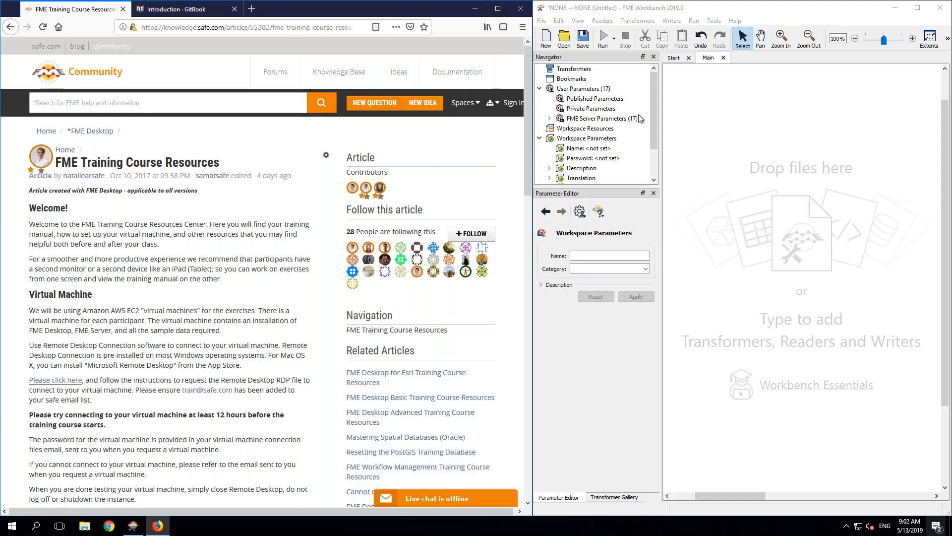
Step: Review the Introduction page of the FME Desktop Advanced Training Manual and continue to About This Document
left_click(165, 15)
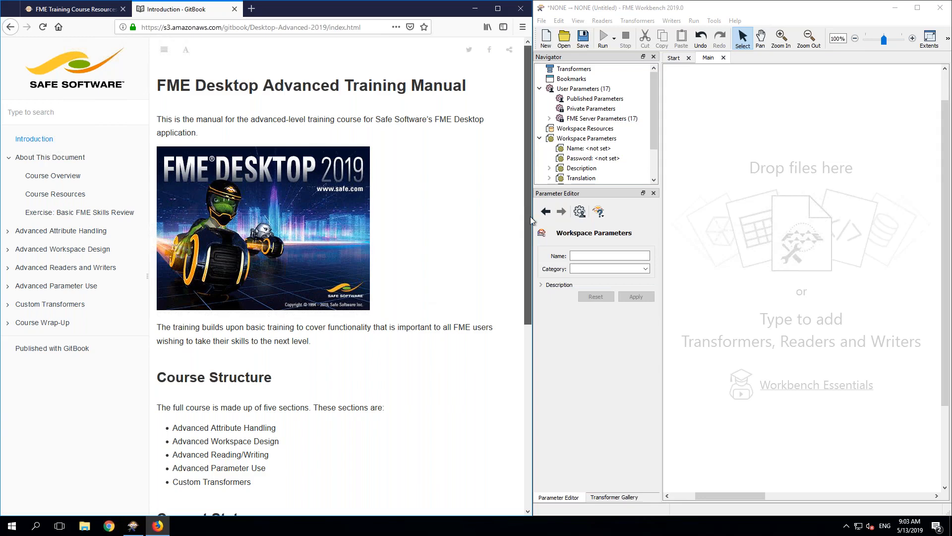
scroll(531, 229, "down", 1)
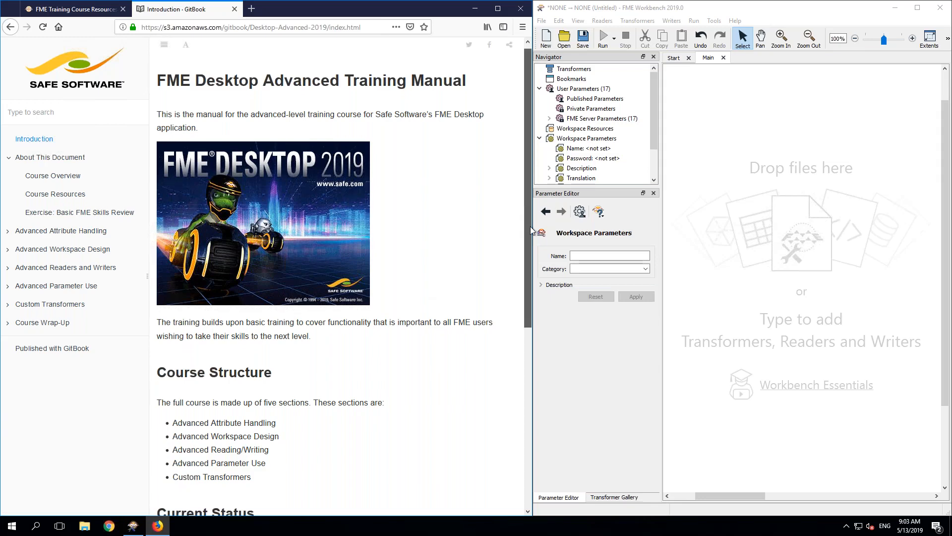
left_click_drag(531, 230, 531, 320)
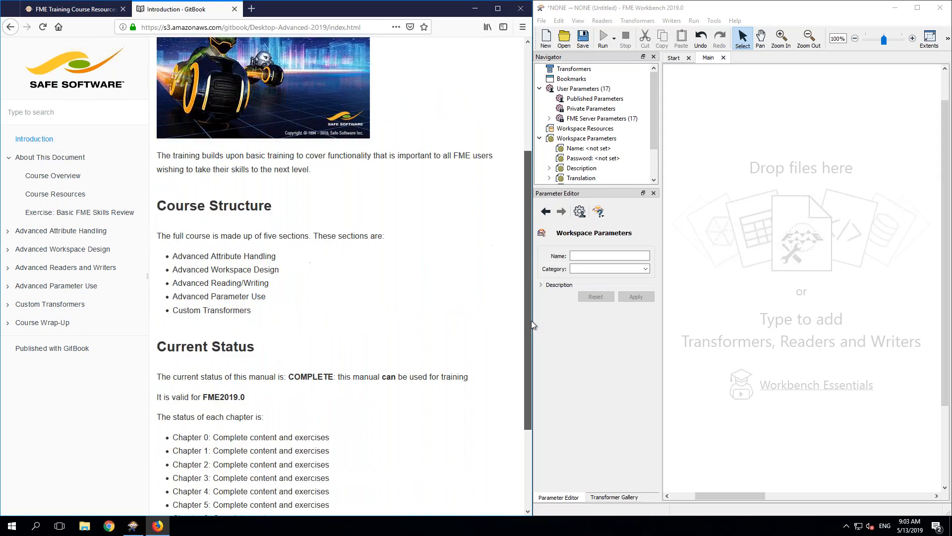
scroll(531, 321, "down", 2)
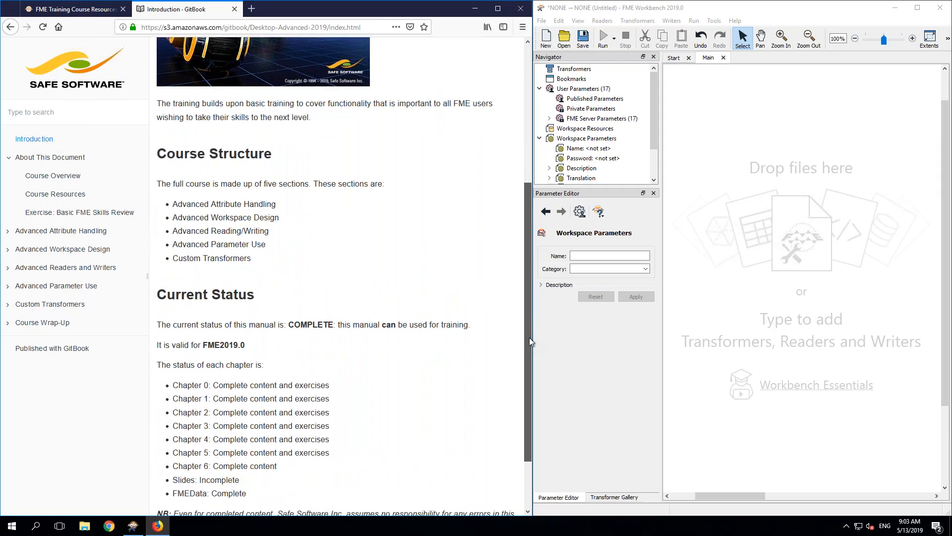
left_click_drag(529, 337, 528, 361)
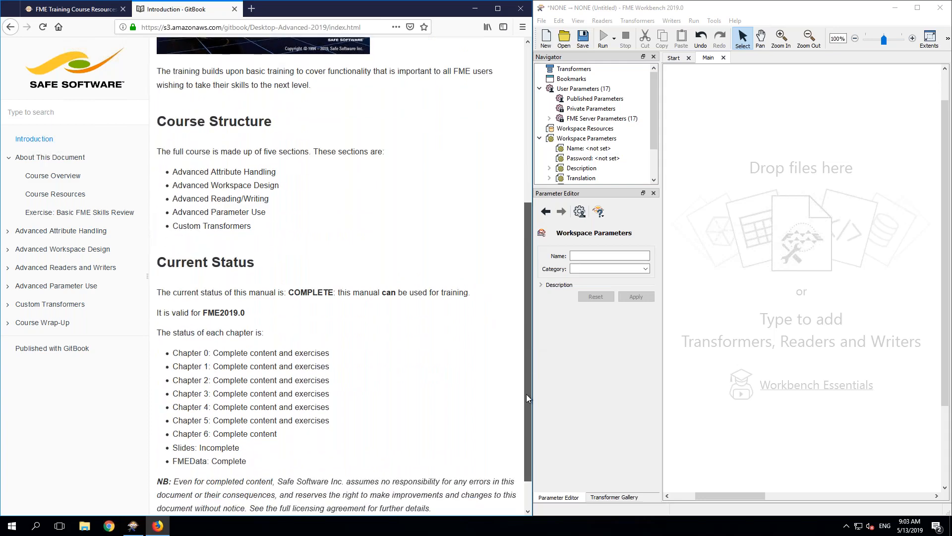
left_click_drag(525, 393, 526, 418)
left_click(339, 505)
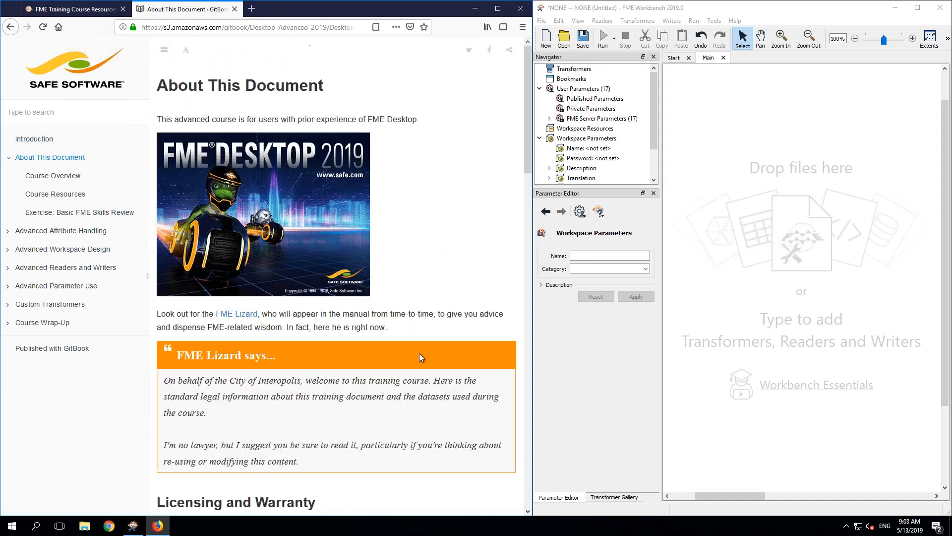
Step: Skim the licensing and document information on the About This Document page and continue to Course Overview
middle_click(442, 226)
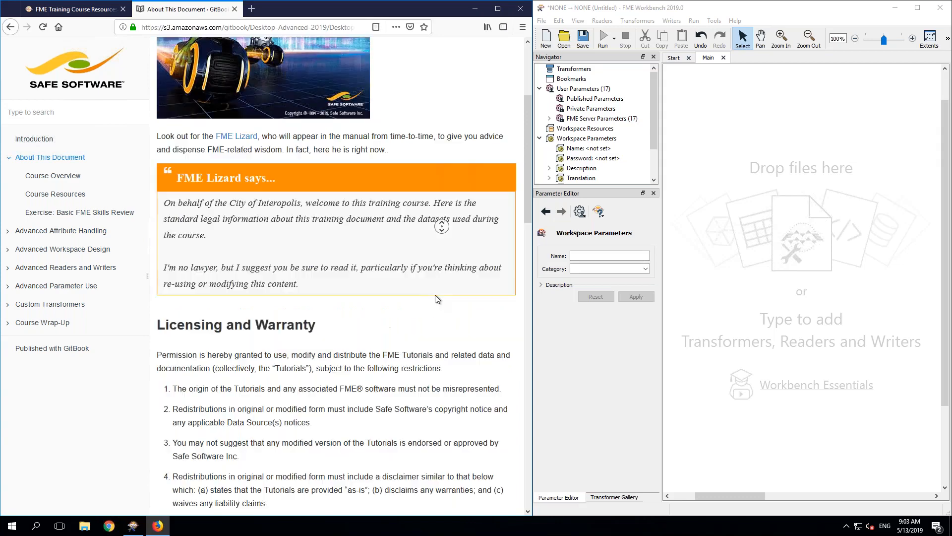
middle_click(437, 300)
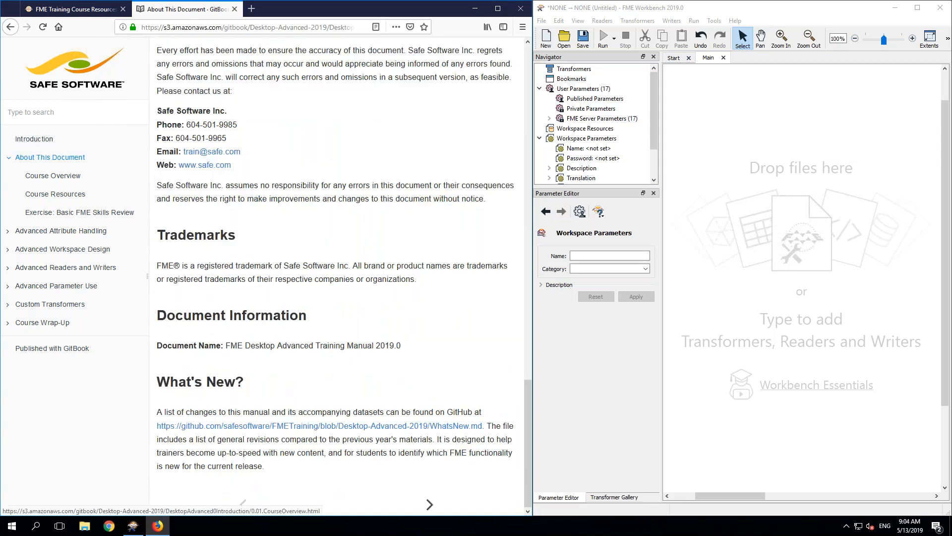
left_click(430, 504)
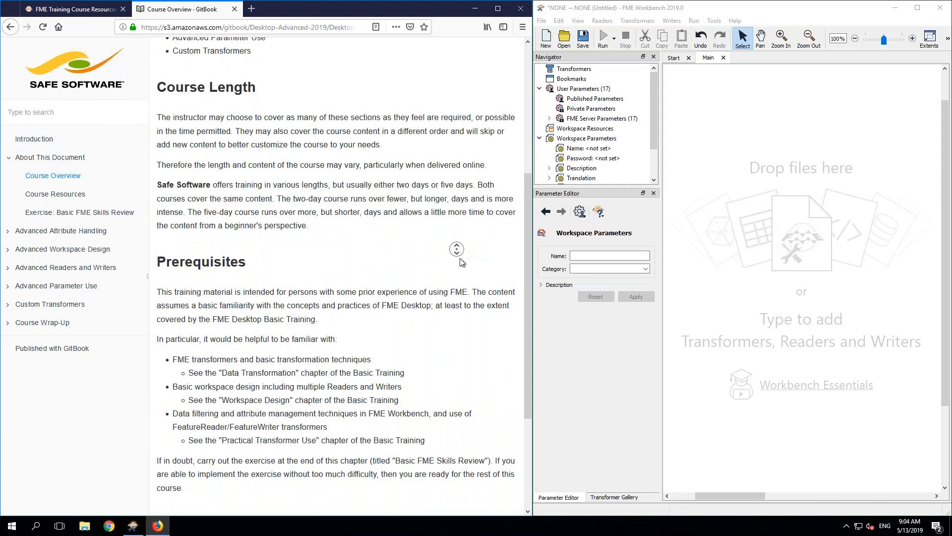
Step: Review the course length, prerequisites and manual notes in Course Overview and continue to Course Resources
middle_click(460, 251)
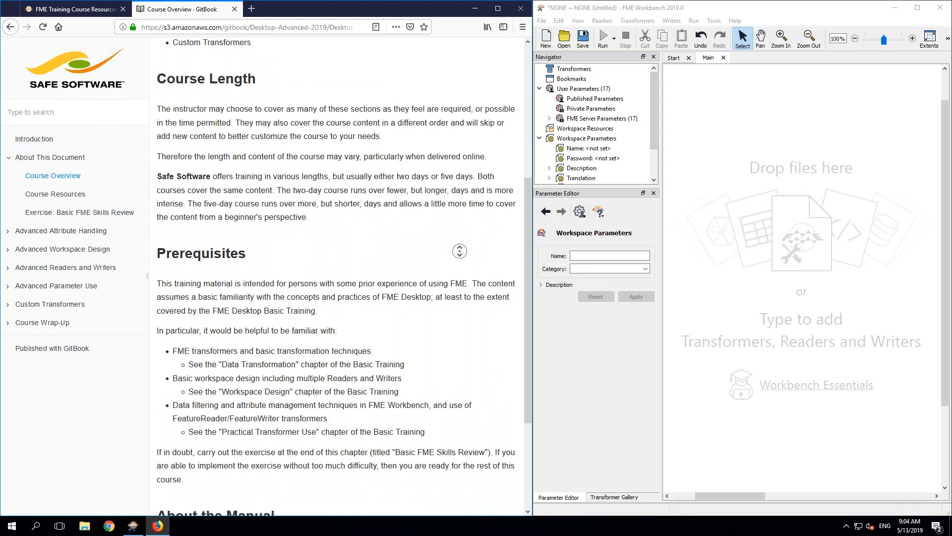
middle_click(459, 267)
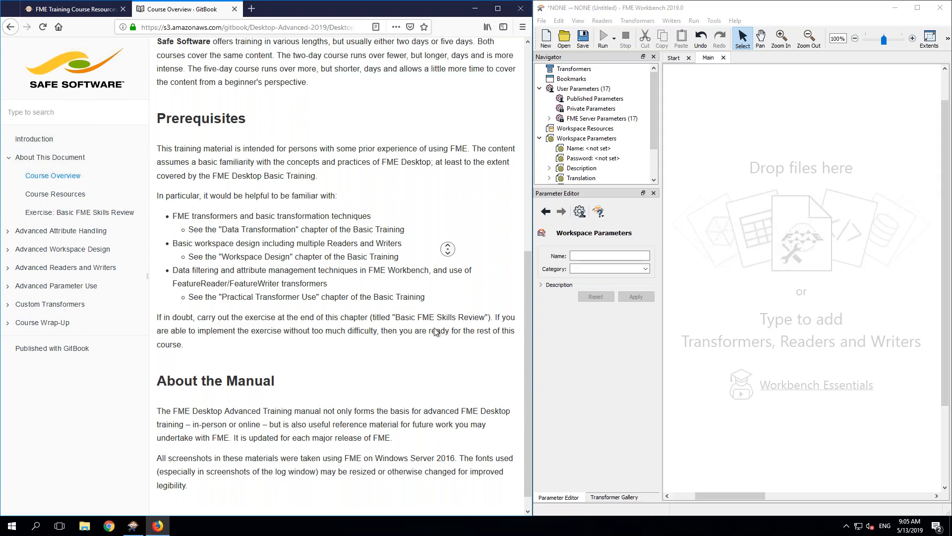
scroll(436, 325, "down", 1)
left_click(429, 504)
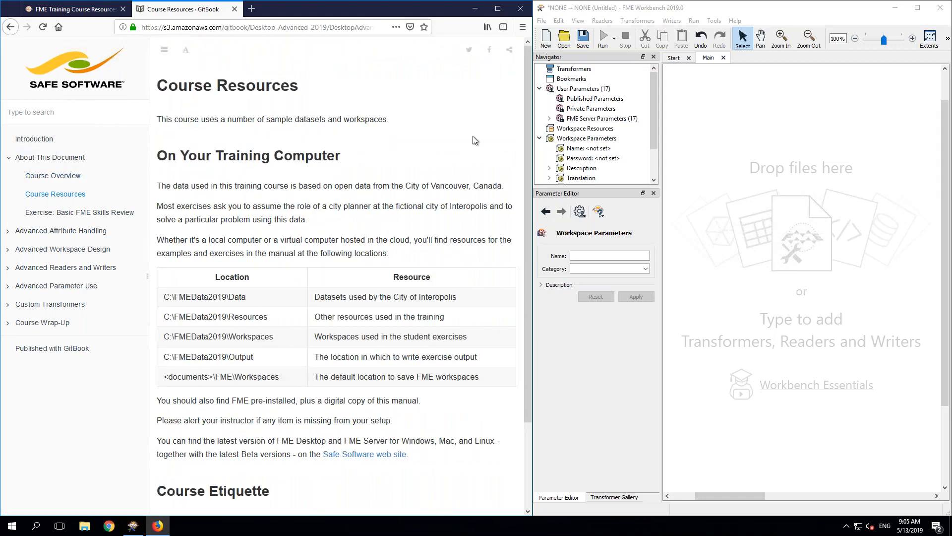
Step: Review the resource locations in the manual and open the C:\FMEData2019\Data folder in File Explorer to view the datasets
scroll(472, 136, "down", 2)
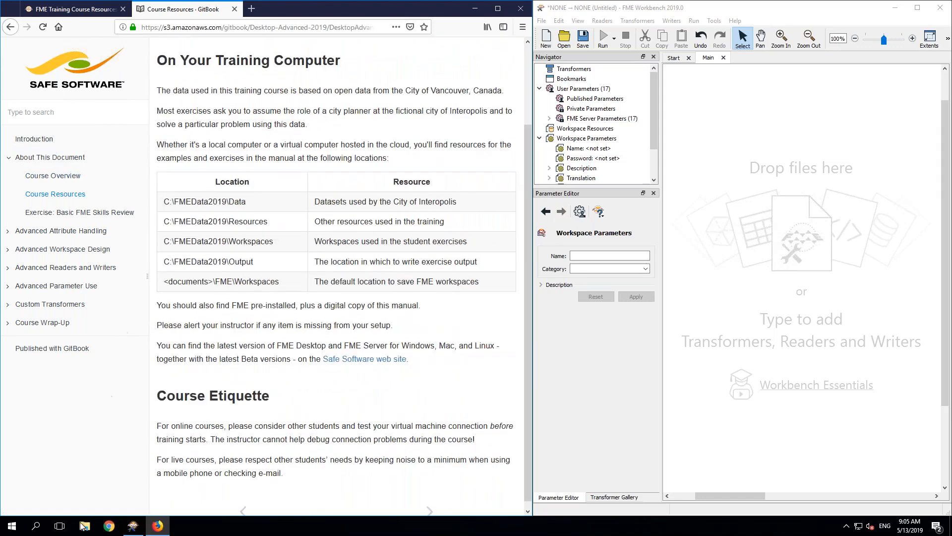
left_click(83, 525)
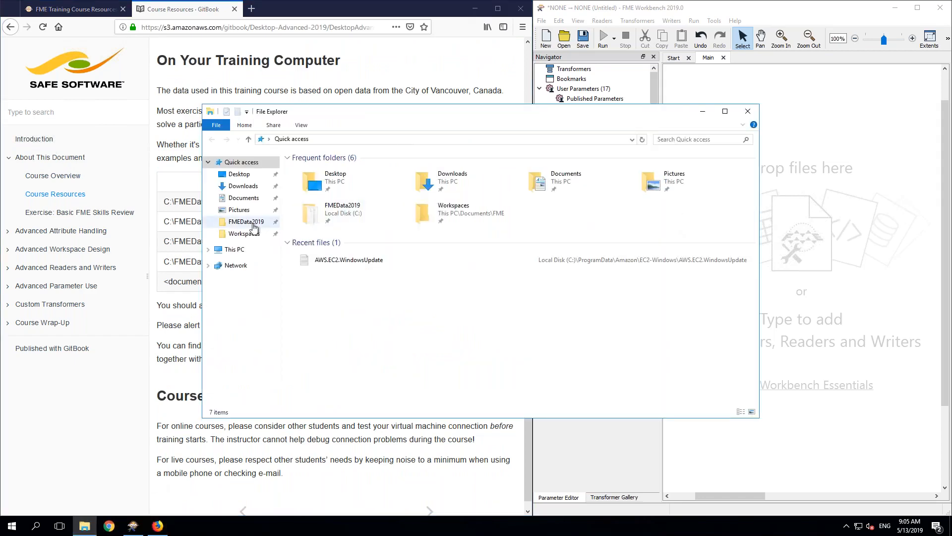
left_click(253, 224)
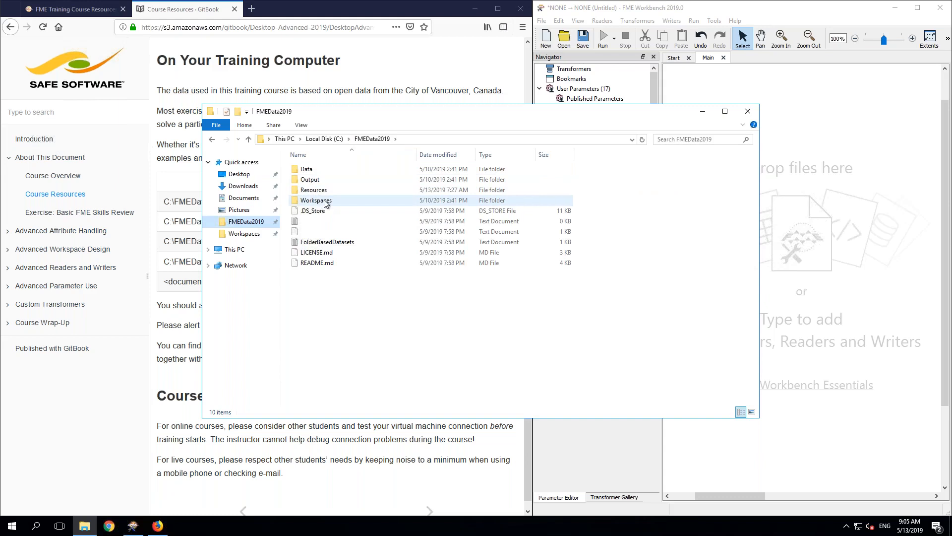
double_click(308, 170)
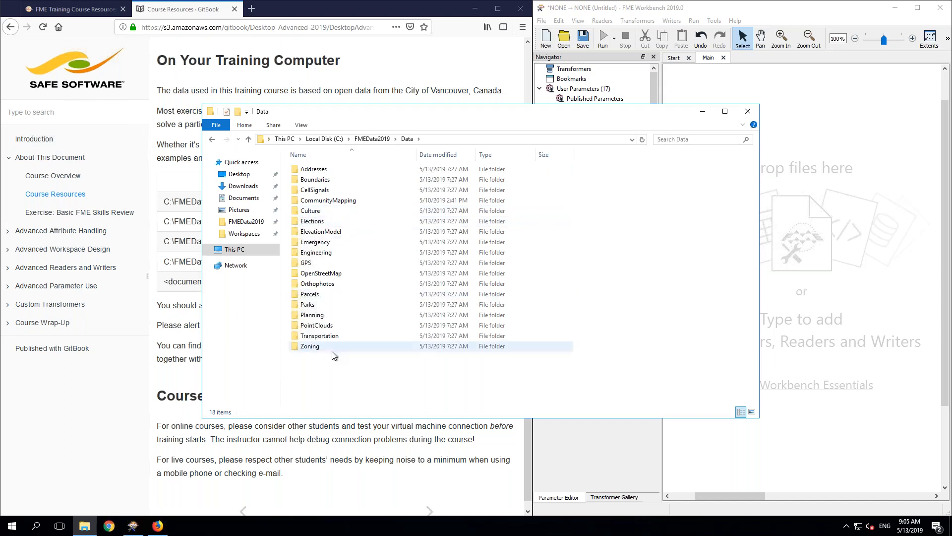
Step: Open FMEData2019\Workspaces\DesktopAdvanced and look through the exercise workspace files
left_click(372, 139)
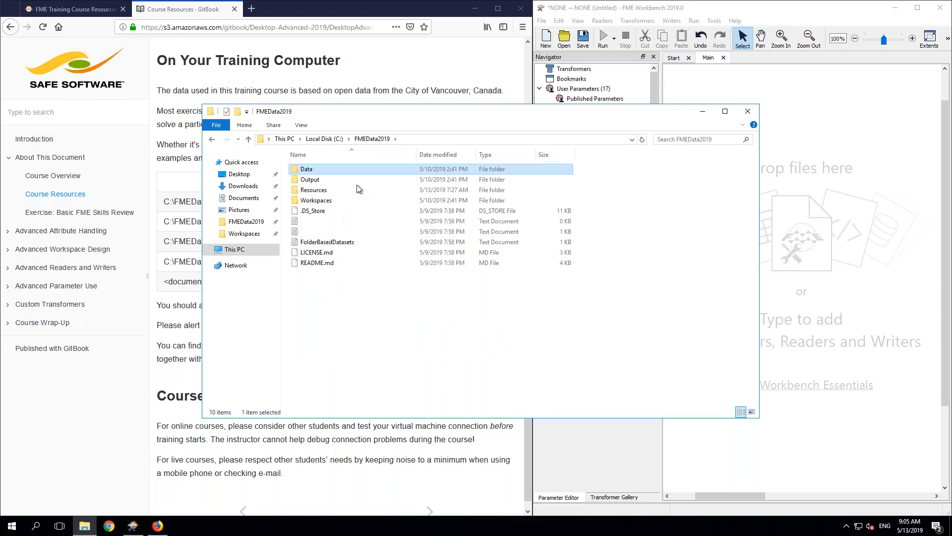
double_click(323, 200)
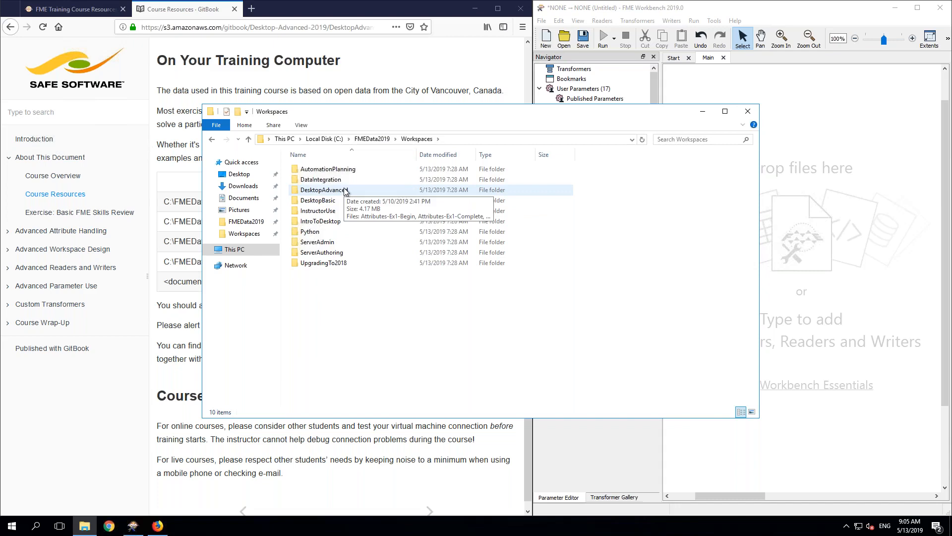
double_click(323, 190)
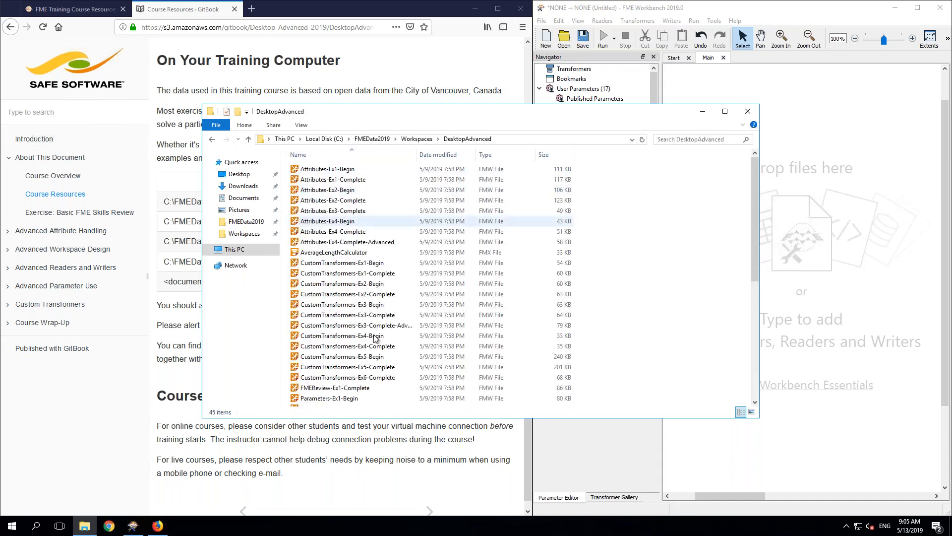
scroll(367, 319, "down", 7)
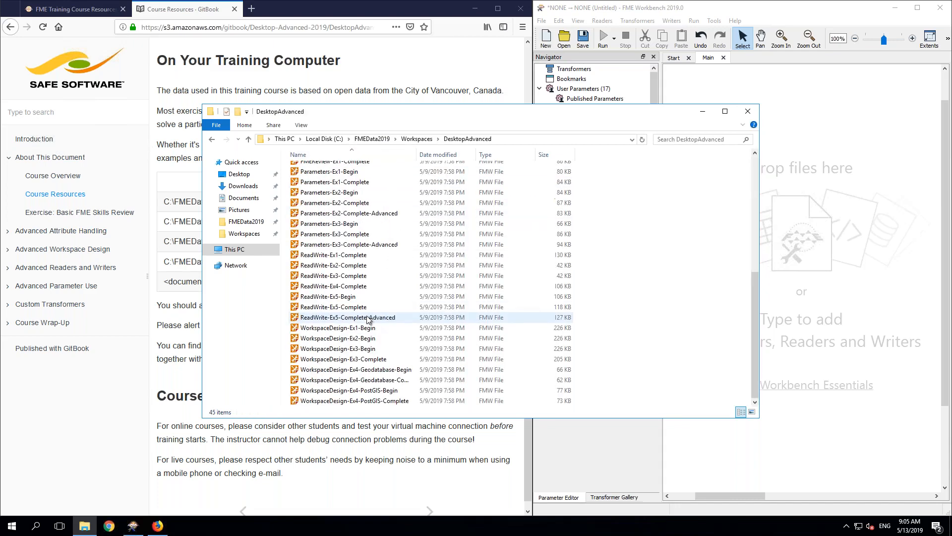
scroll(367, 319, "up", 7)
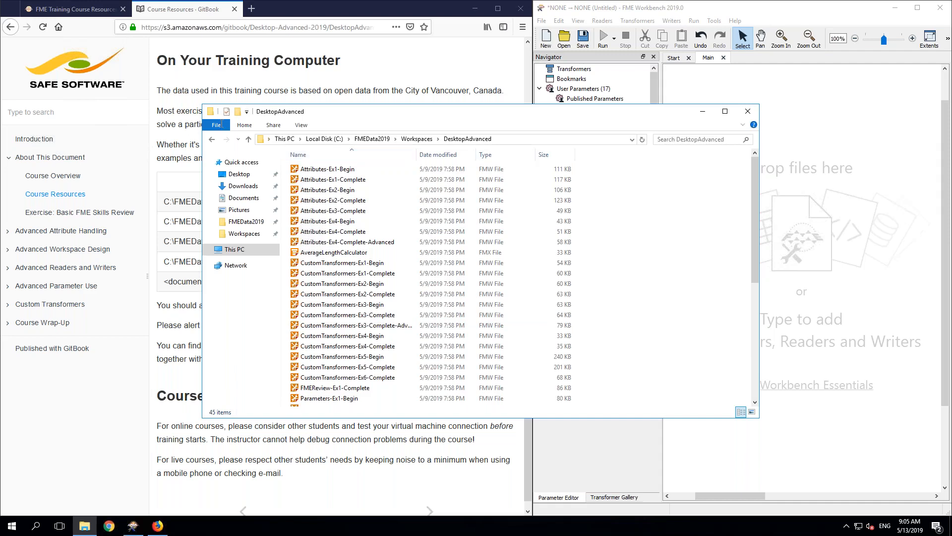
Step: Turn off "Hide extensions for known file types" in the Folder Options and apply the change
left_click(247, 112)
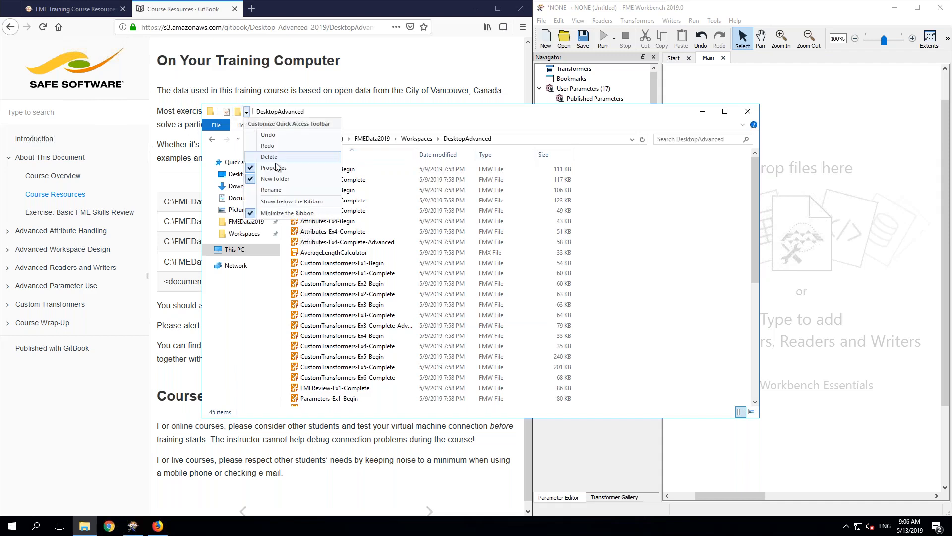
left_click(389, 123)
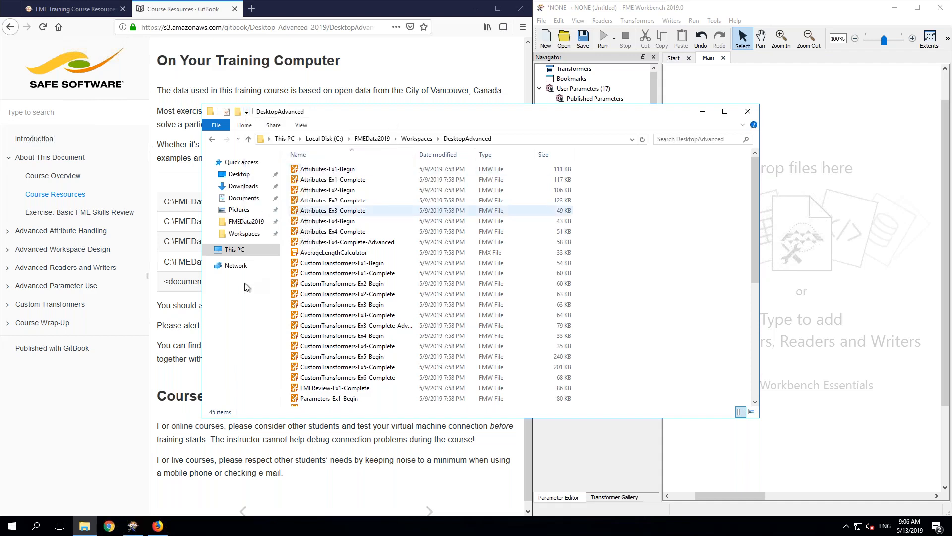
left_click(744, 125)
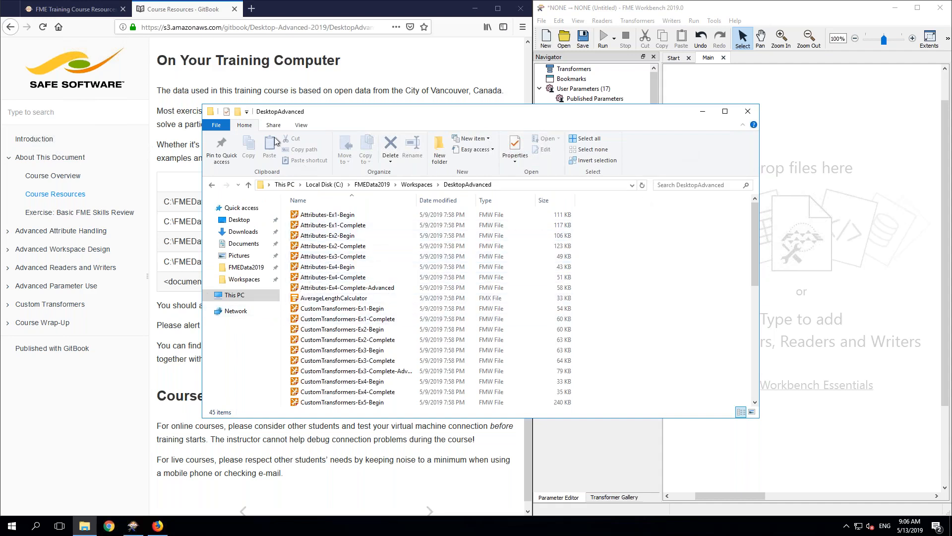
left_click(301, 125)
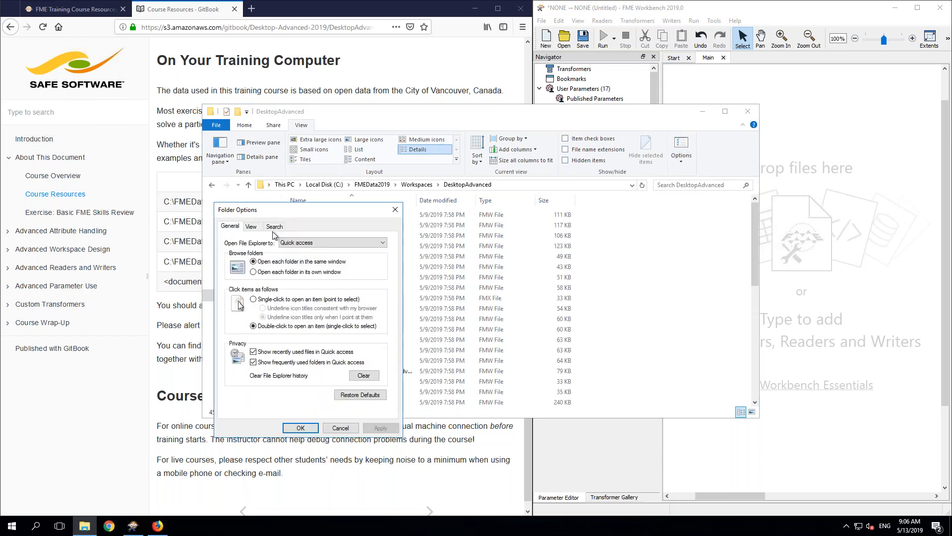
left_click(274, 226)
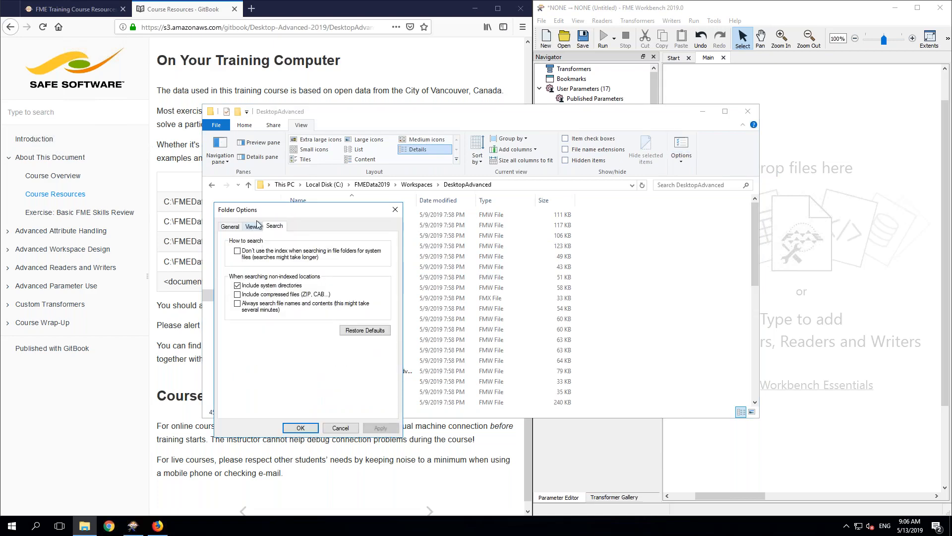
left_click(251, 226)
scroll(296, 347, "down", 2)
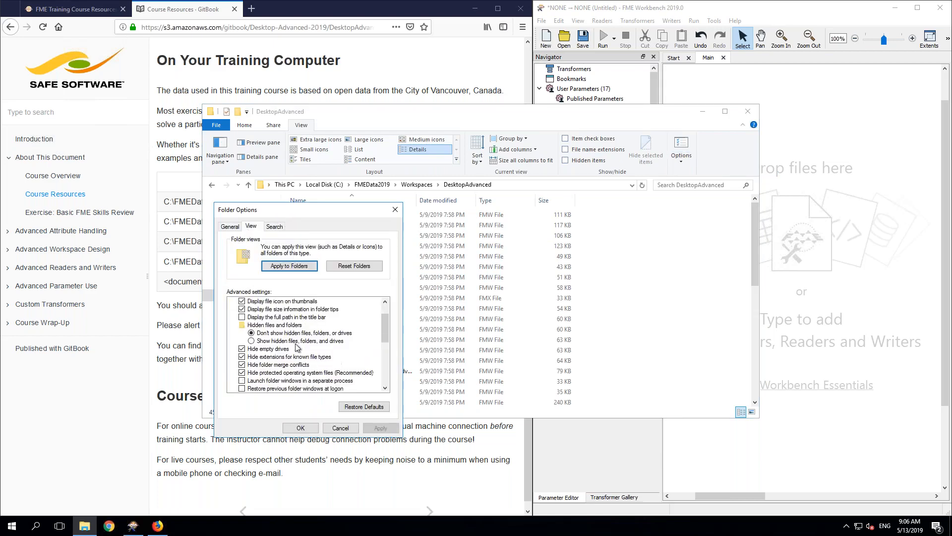
left_click(287, 336)
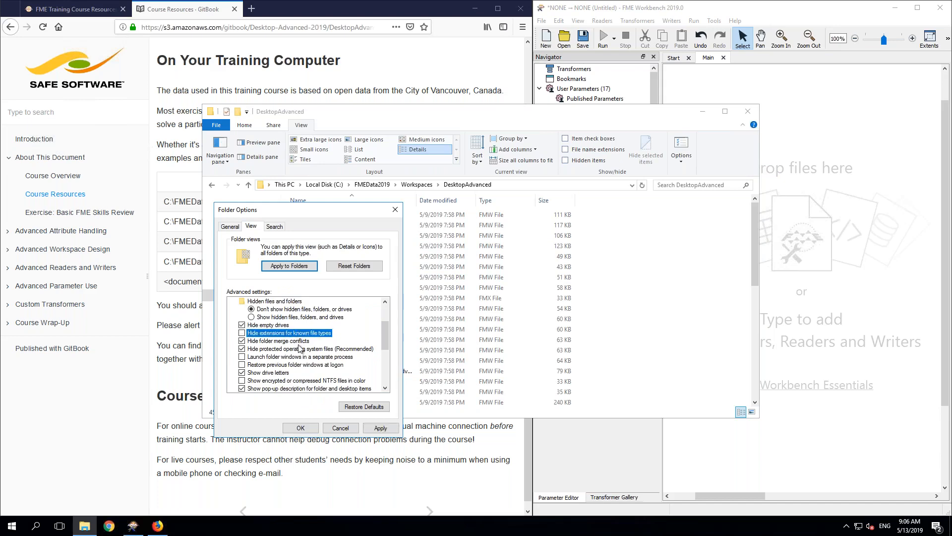
left_click(300, 428)
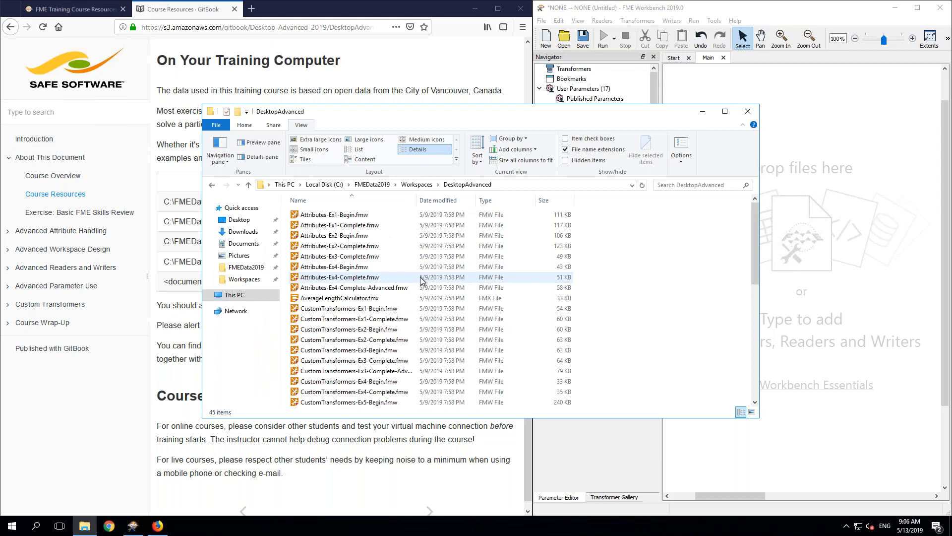
Step: Open FMEData2019\Data\Parks to examine its files and their extensions, and close File Explorer
left_click(380, 185)
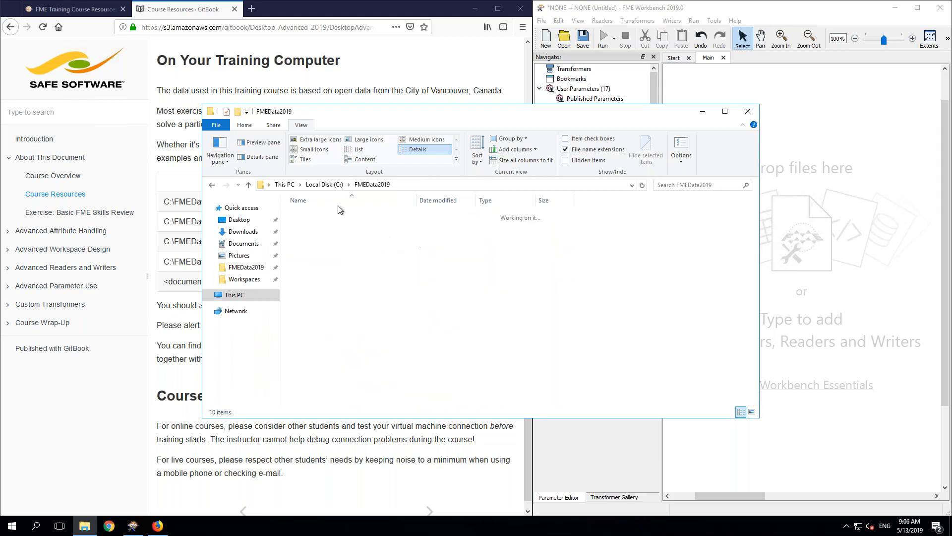
double_click(310, 214)
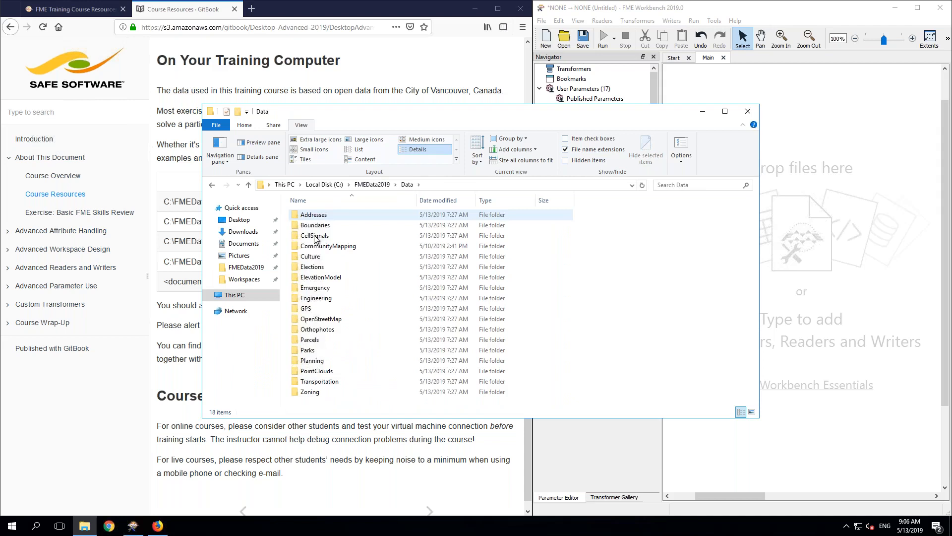
double_click(314, 350)
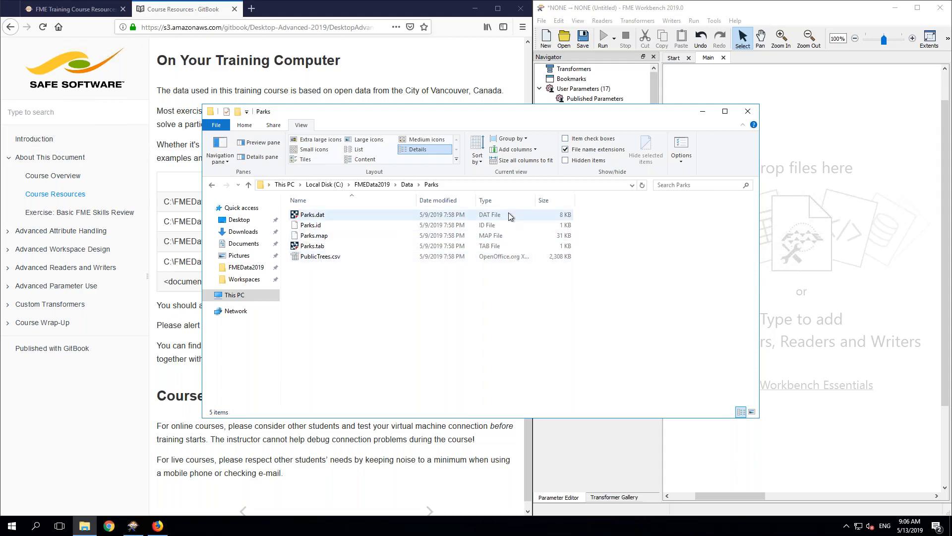
left_click(751, 112)
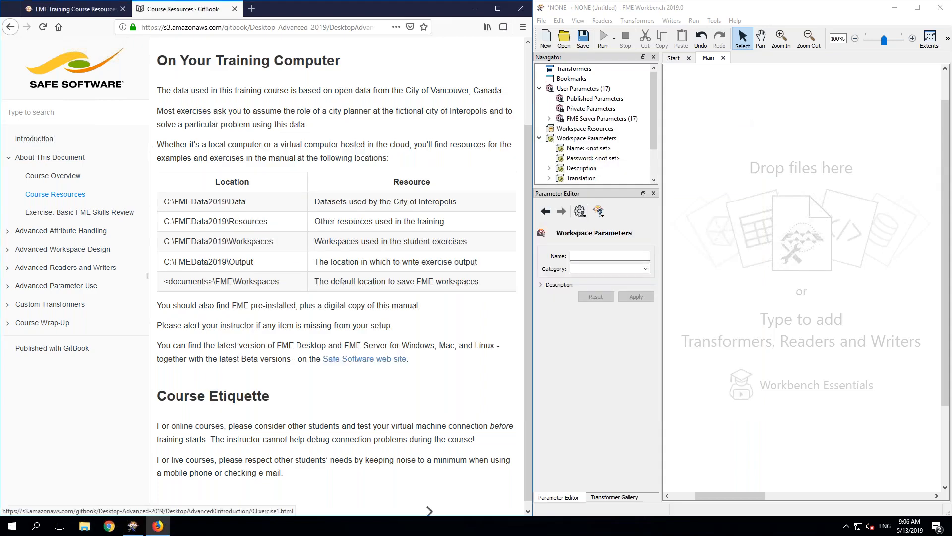
Step: Open the Basic FME Skills Review exercise page, hide the manual's table of contents, and narrow the browser to widen FME Workbench
left_click(430, 511)
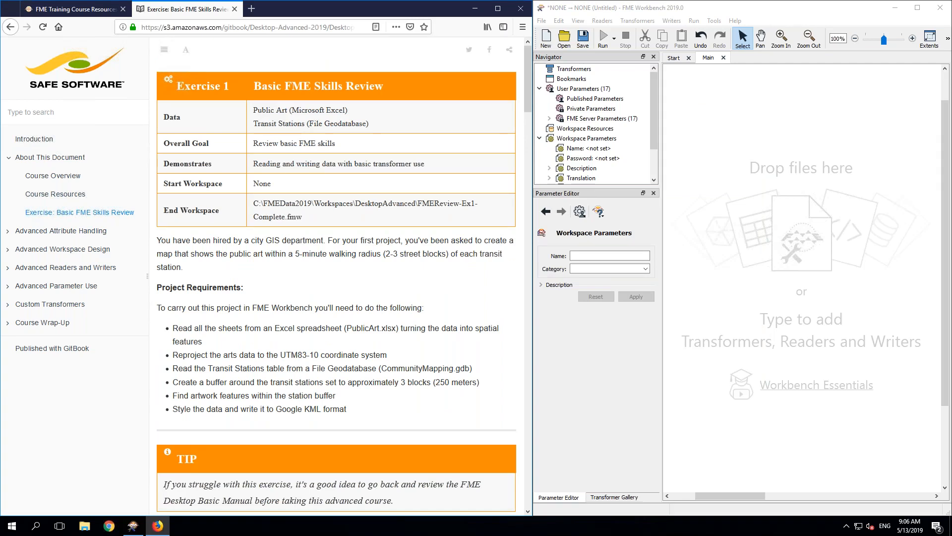
left_click(164, 53)
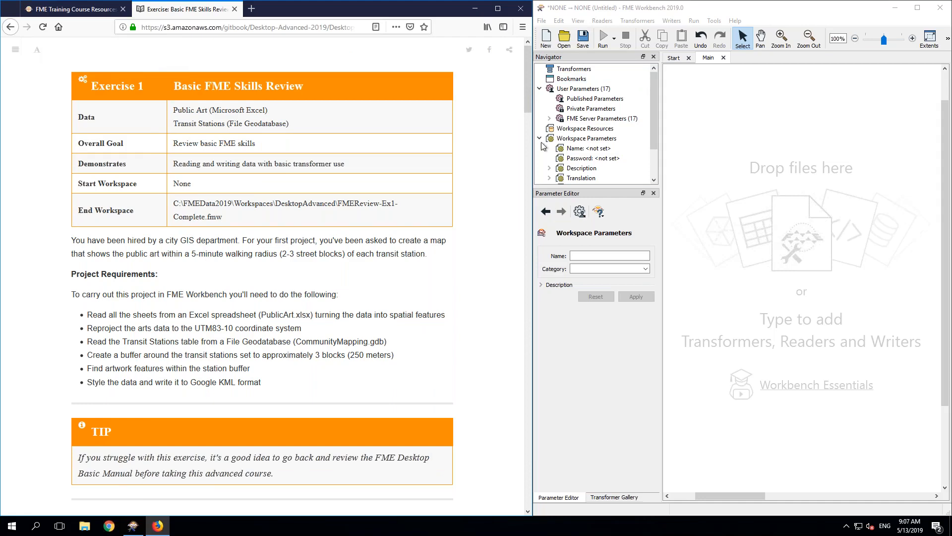
mouse_move(534, 146)
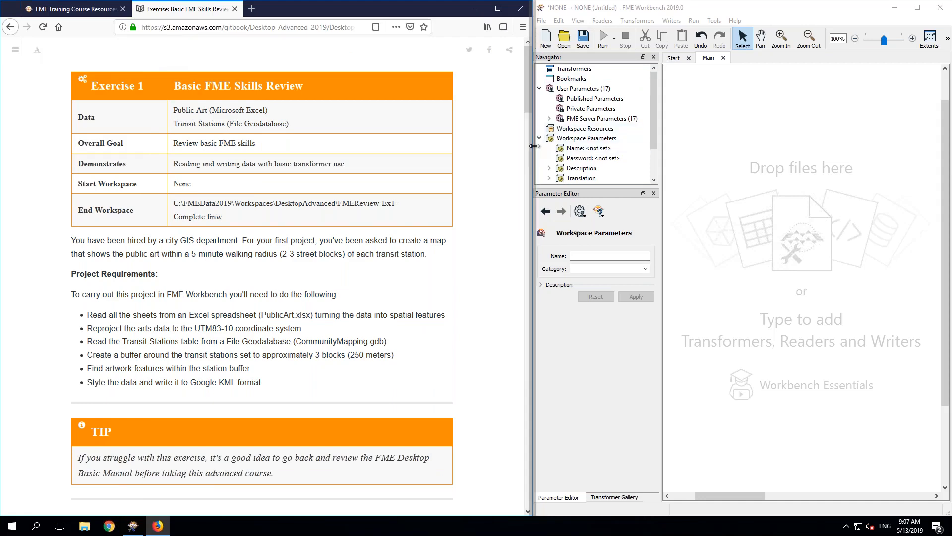
left_click_drag(534, 147, 392, 167)
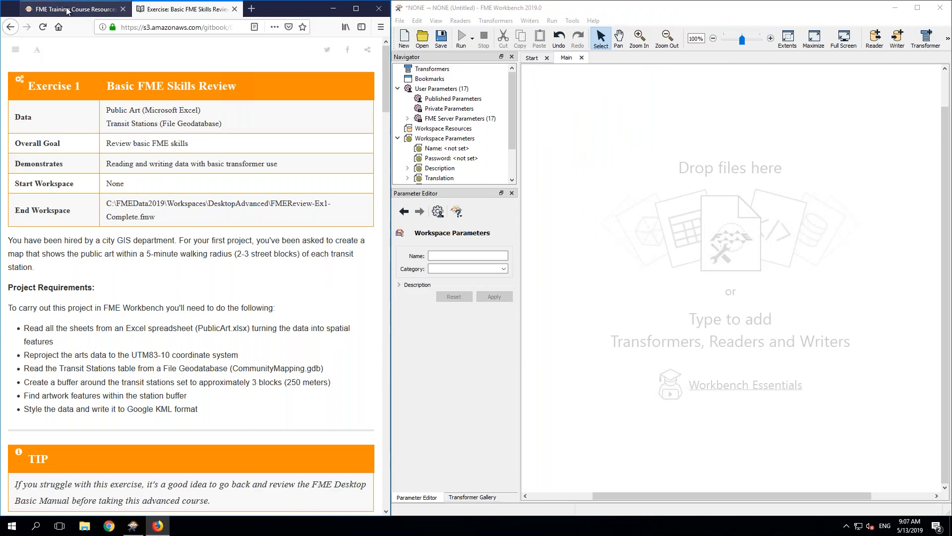
Step: Open the virtual machine request page from the FME Training Course Resources article, and return to the exercise page
left_click(68, 11)
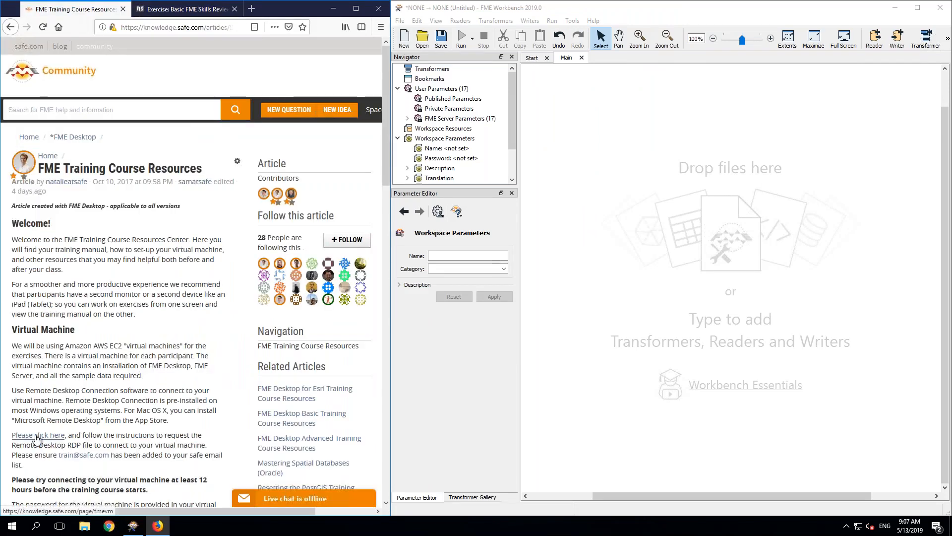
left_click(36, 440)
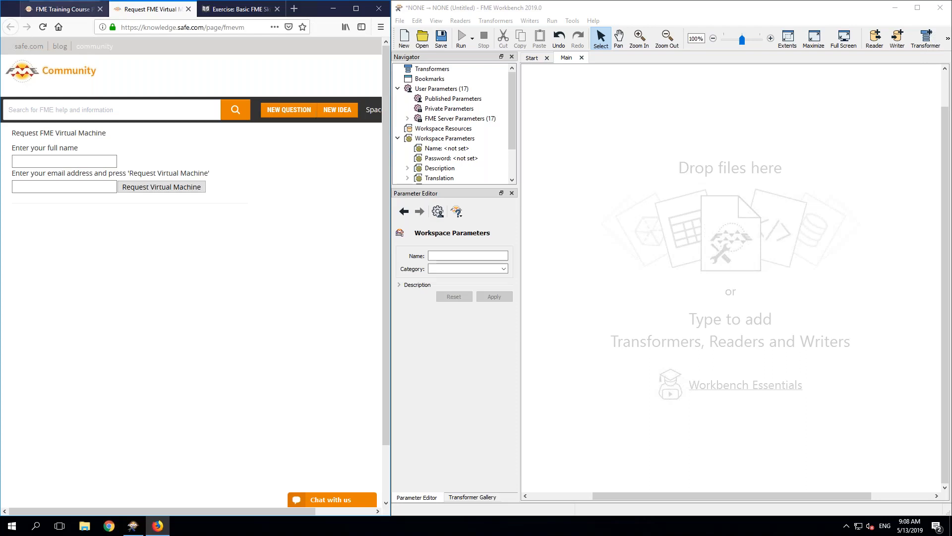
left_click(231, 10)
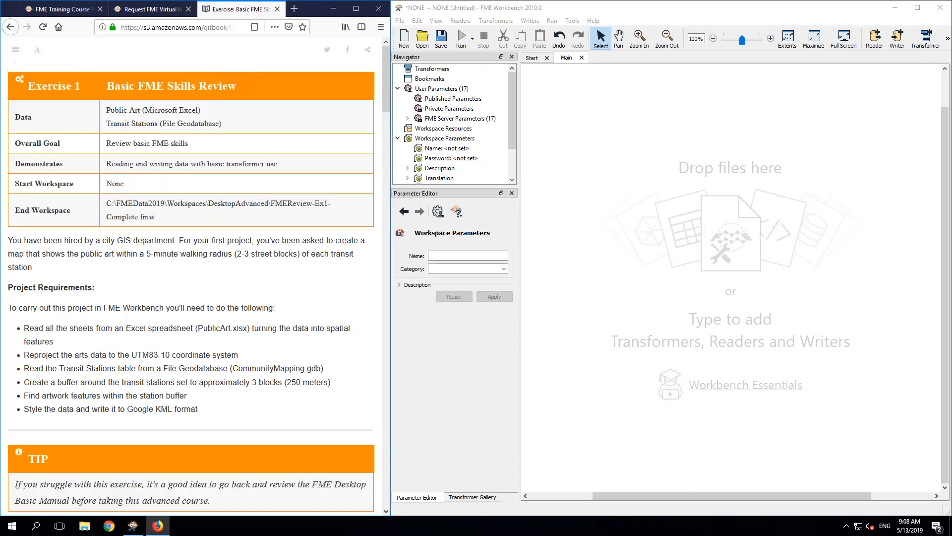
Step: Look through the training manual links and the sample data download section of the FME Training Course Resources article
left_click(52, 11)
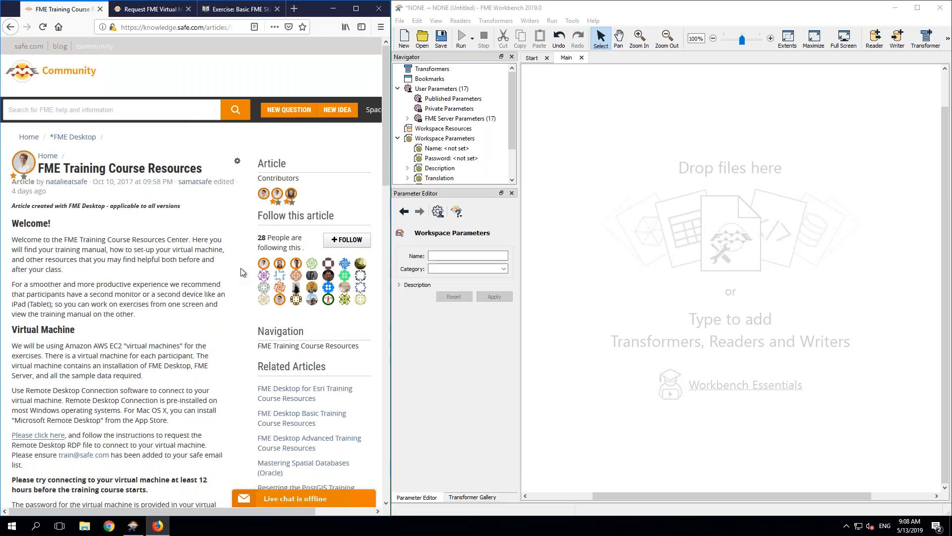
scroll(240, 272, "down", 18)
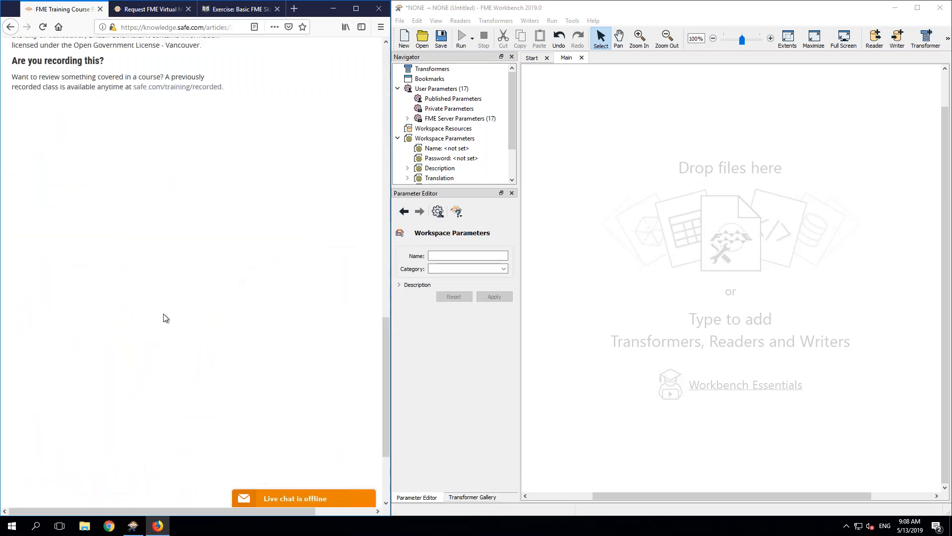
scroll(166, 318, "up", 8)
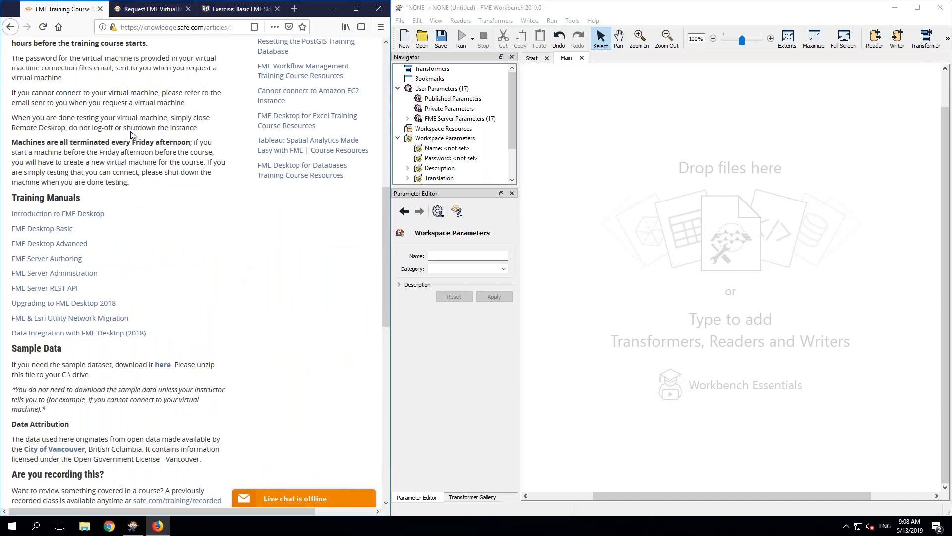
scroll(166, 318, "down", 1)
scroll(162, 258, "down", 1)
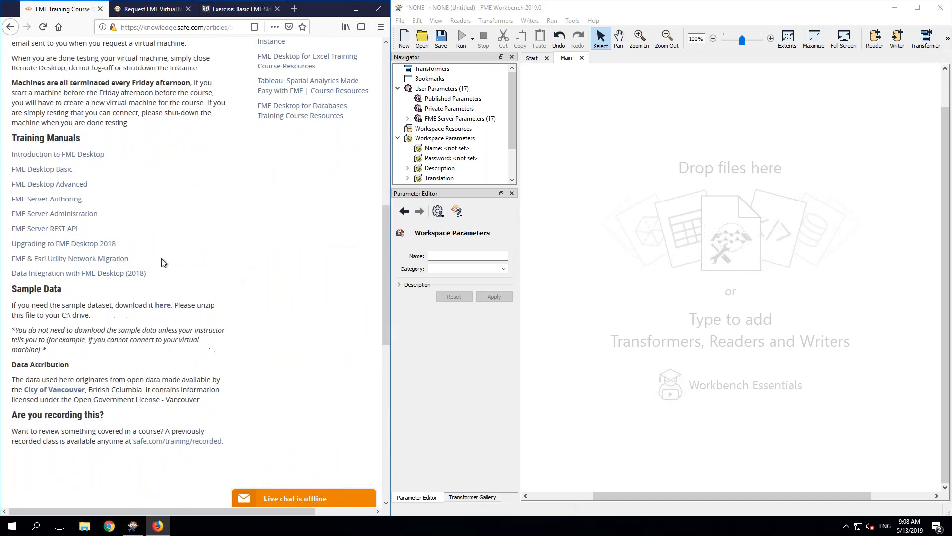
Step: Return to the Exercise 1 page and read its project requirements and the reader parameters under "Create a New Workspace"
left_click(234, 7)
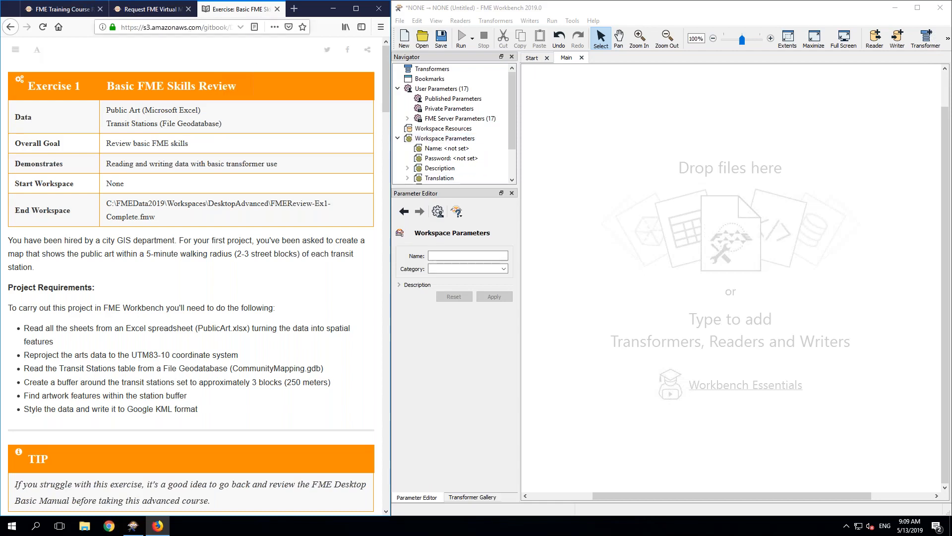
left_click(194, 27)
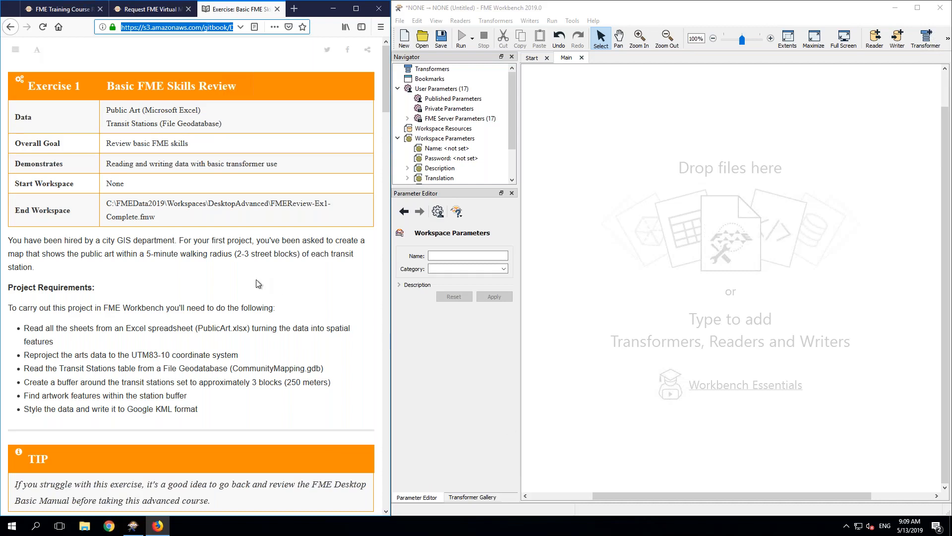
left_click(166, 267)
scroll(166, 266, "down", 4)
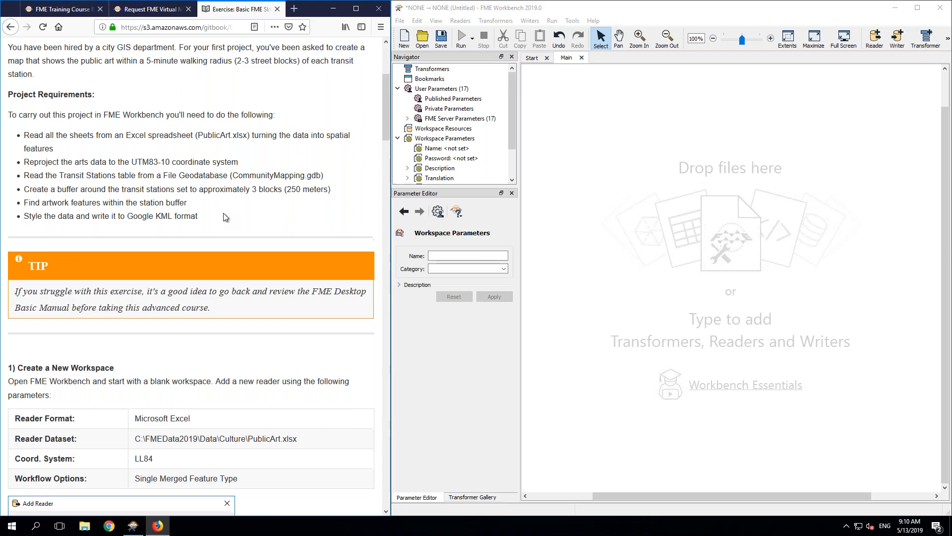
scroll(225, 217, "down", 5)
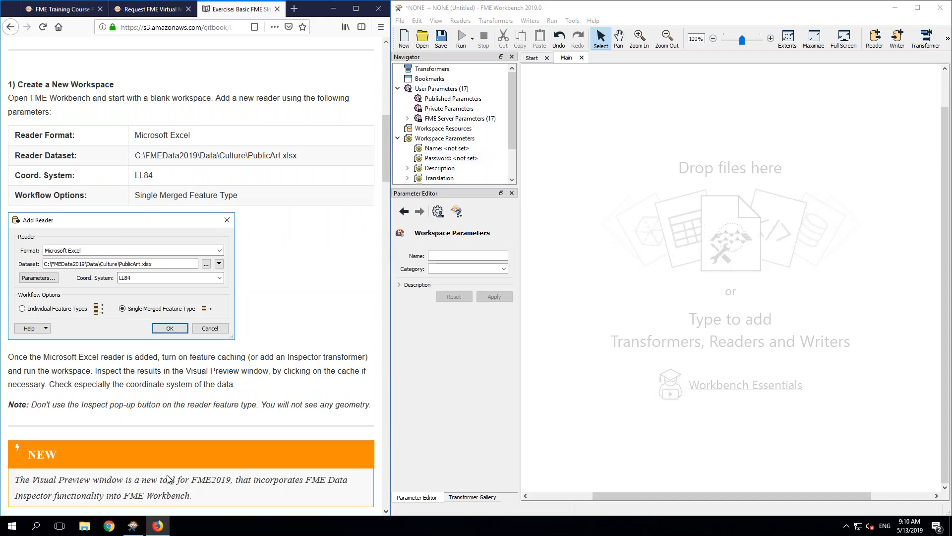
Step: Switch to FME Workbench, check its version and build in the About information, and close it
left_click(12, 527)
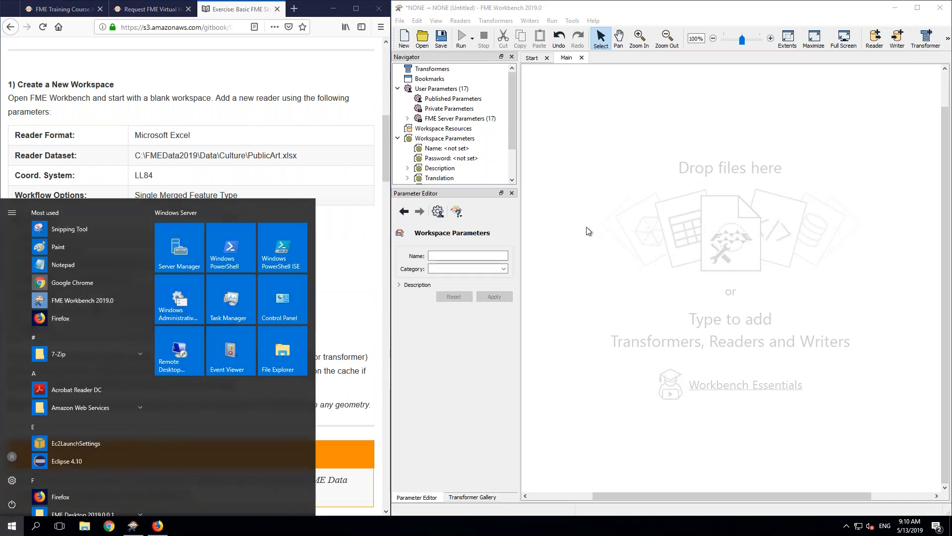
left_click(573, 12)
left_click(593, 21)
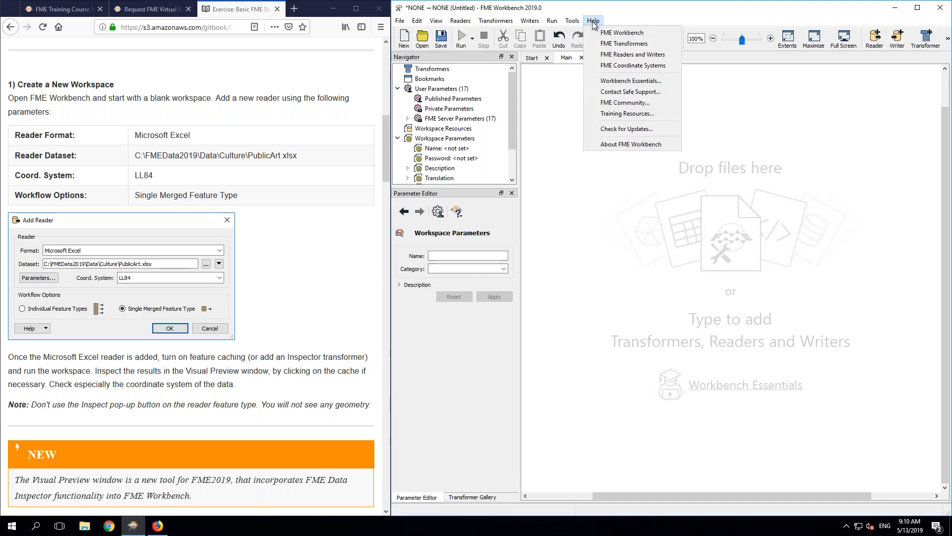
left_click(629, 144)
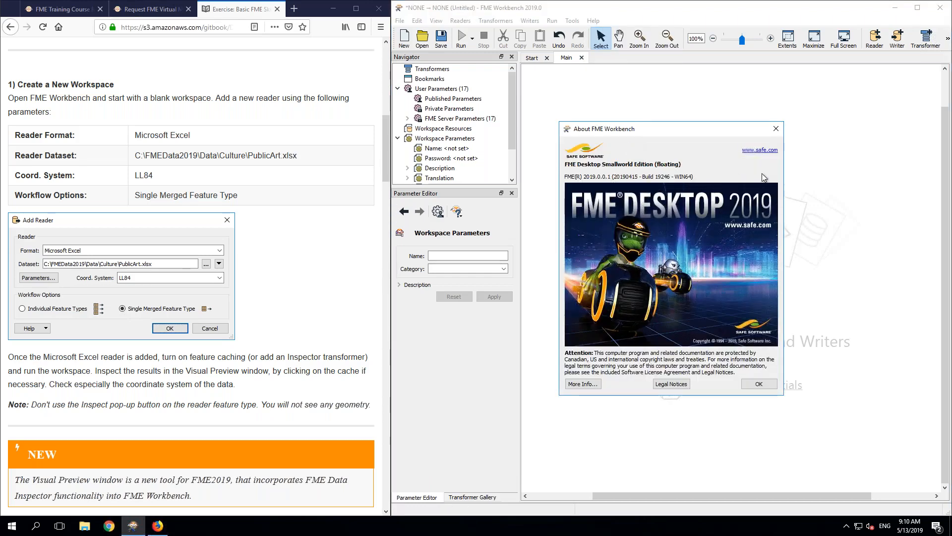
left_click(758, 389)
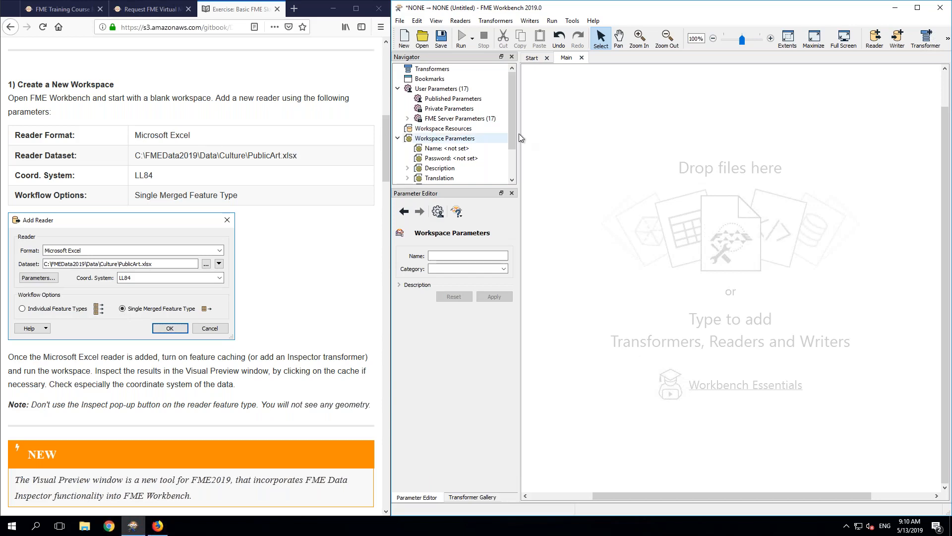
Step: Start adding a reader and load PublicArt.xlsx from C:\FMEData2019\Data\Culture in File Explorer as its Microsoft Excel dataset
left_click(462, 22)
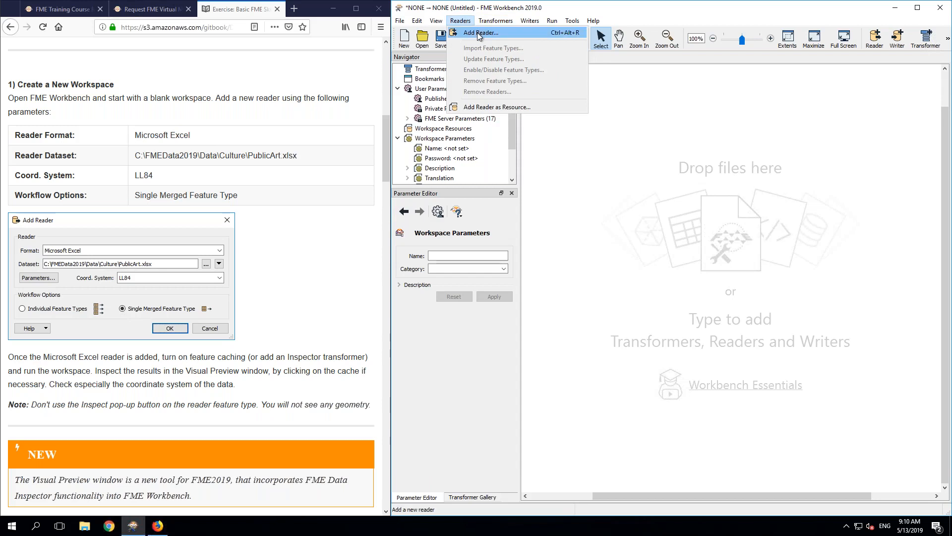
left_click(479, 34)
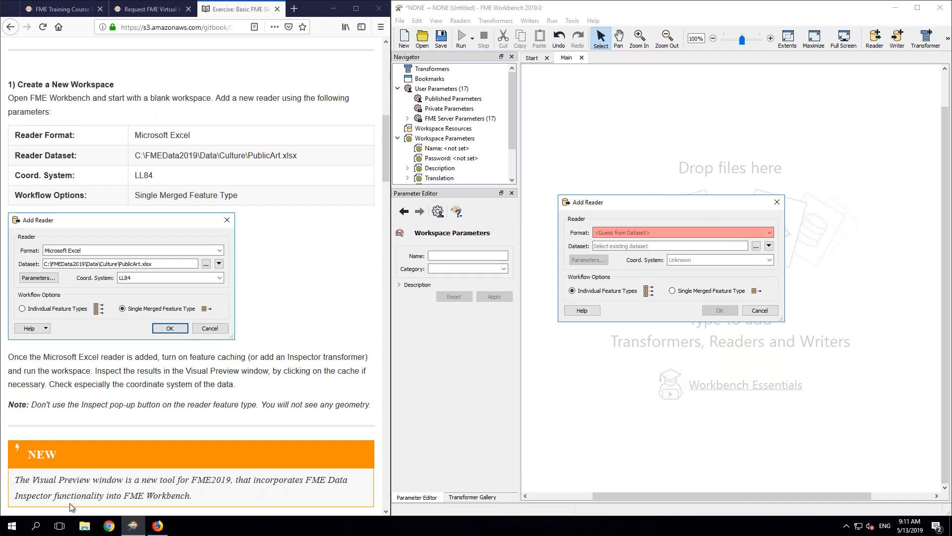
left_click(81, 528)
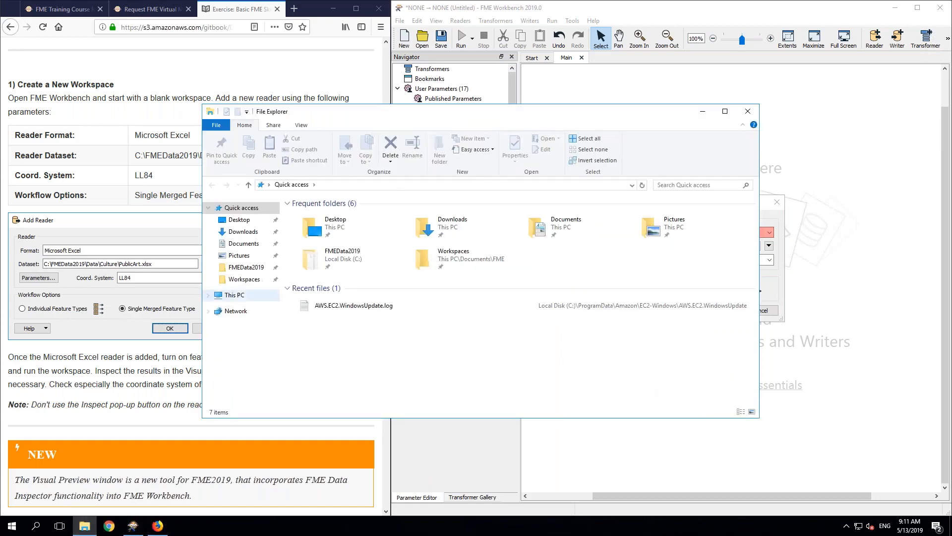
double_click(310, 254)
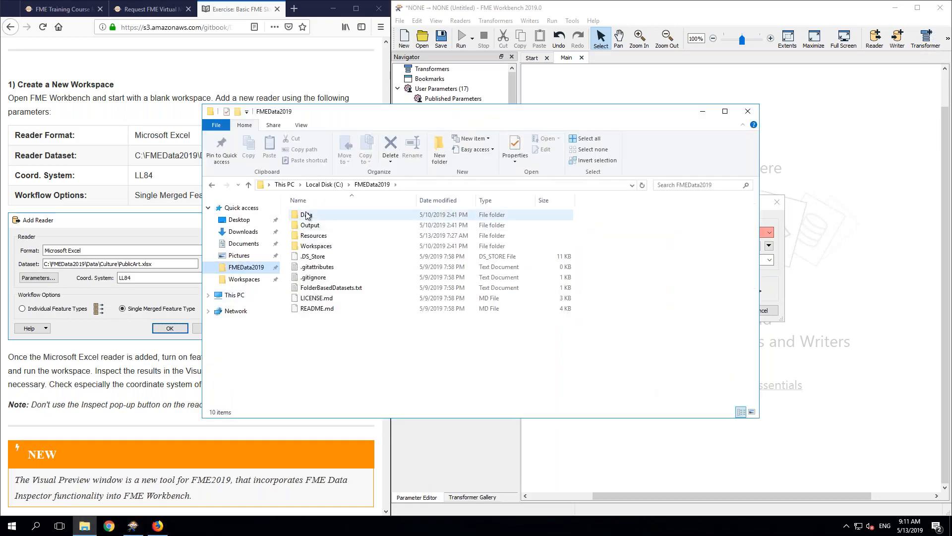
double_click(306, 214)
left_click(313, 258)
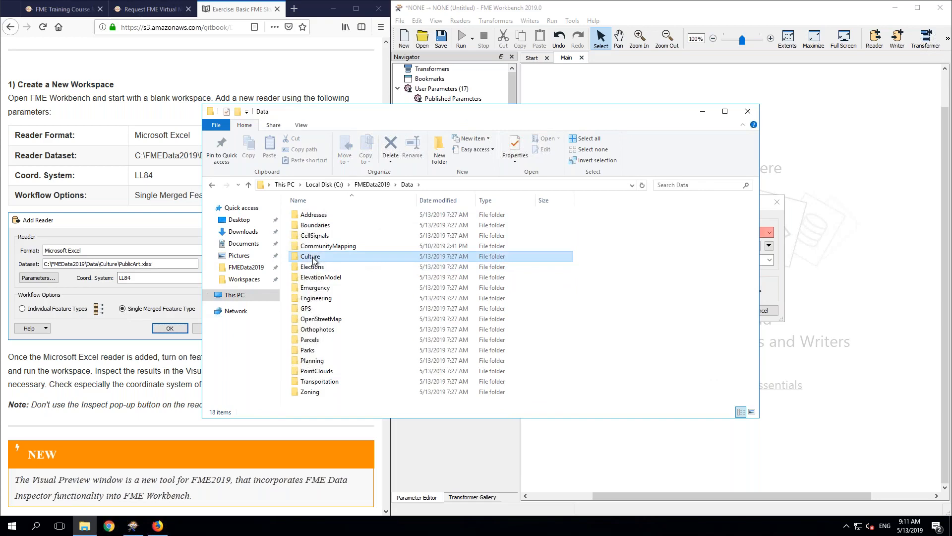
double_click(313, 259)
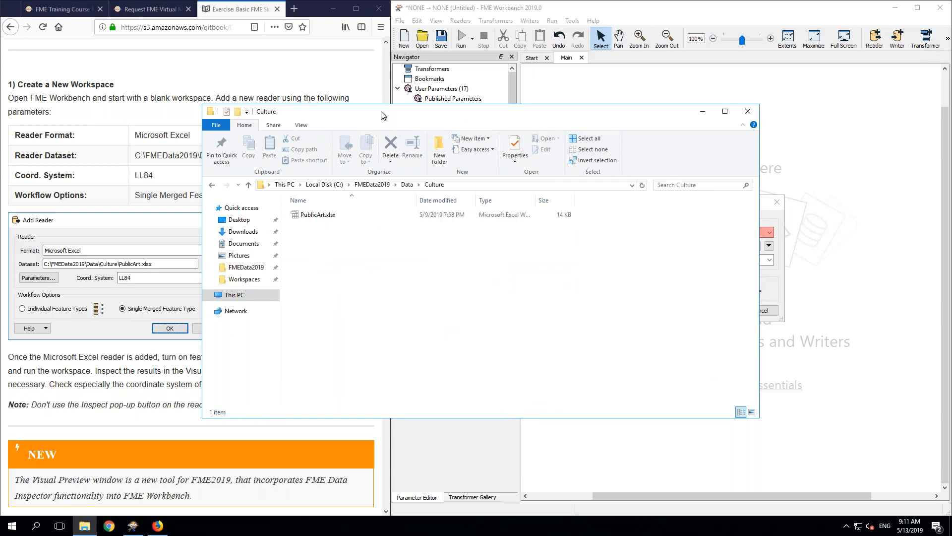
left_click_drag(381, 111, 209, 176)
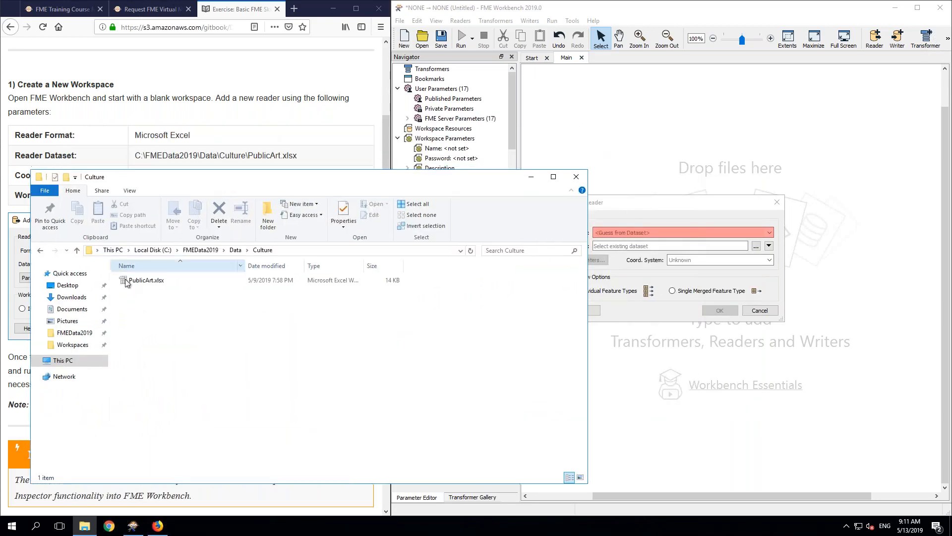
left_click(135, 281)
left_click_drag(136, 281, 639, 243)
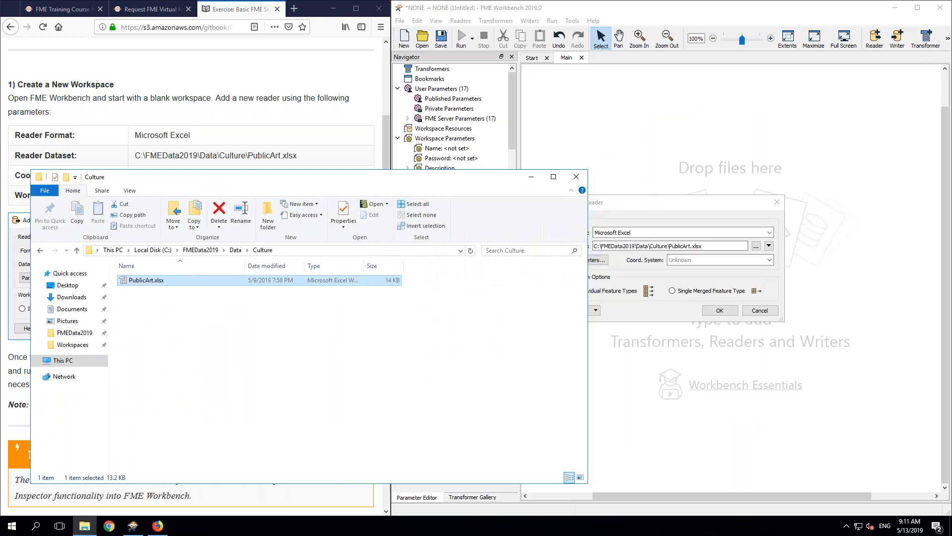
left_click(313, 12)
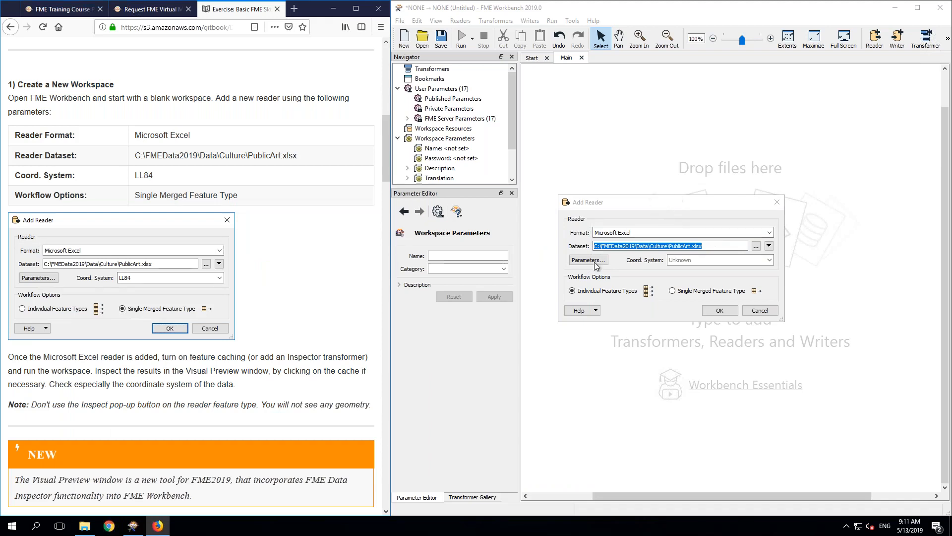
Step: Set the reader to Single Merged Feature Type with coordinate system LL84, and add it to the workspace
left_click(673, 291)
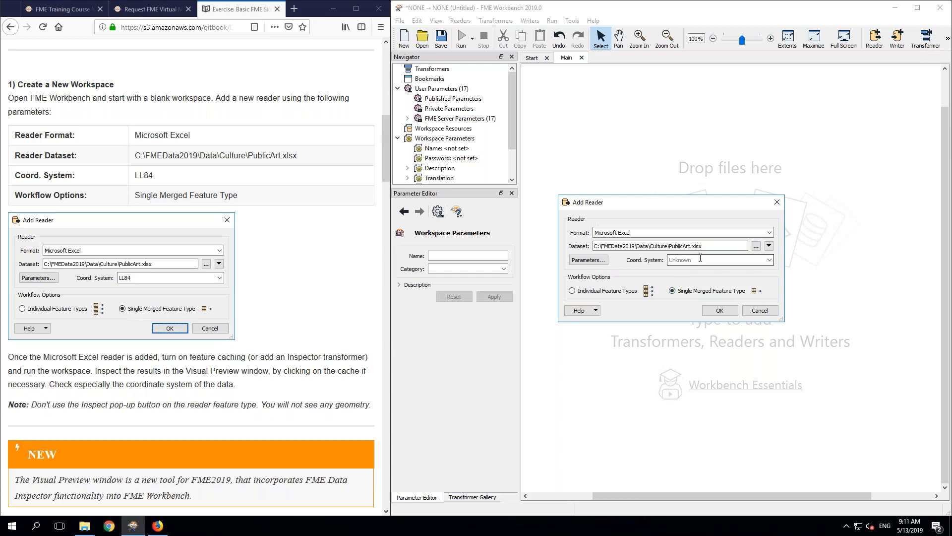
left_click(744, 259)
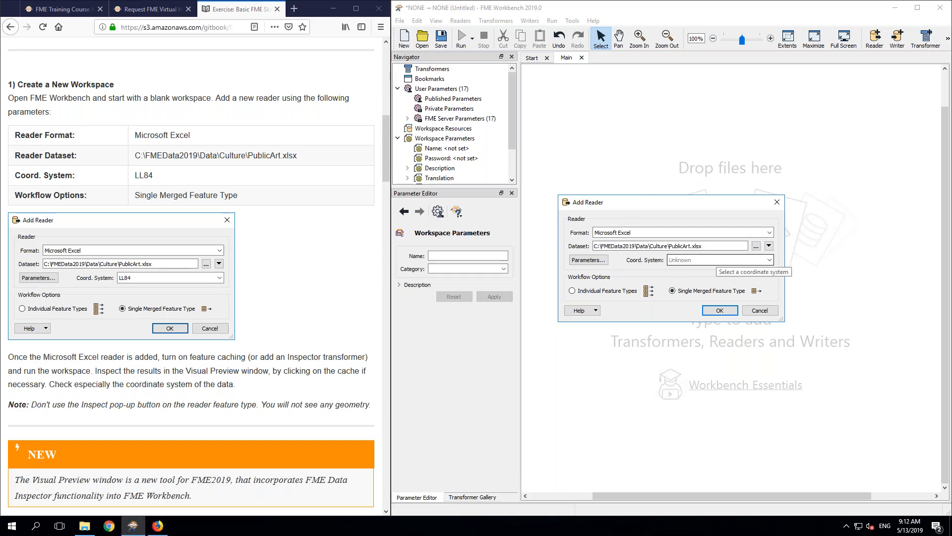
type("LL84")
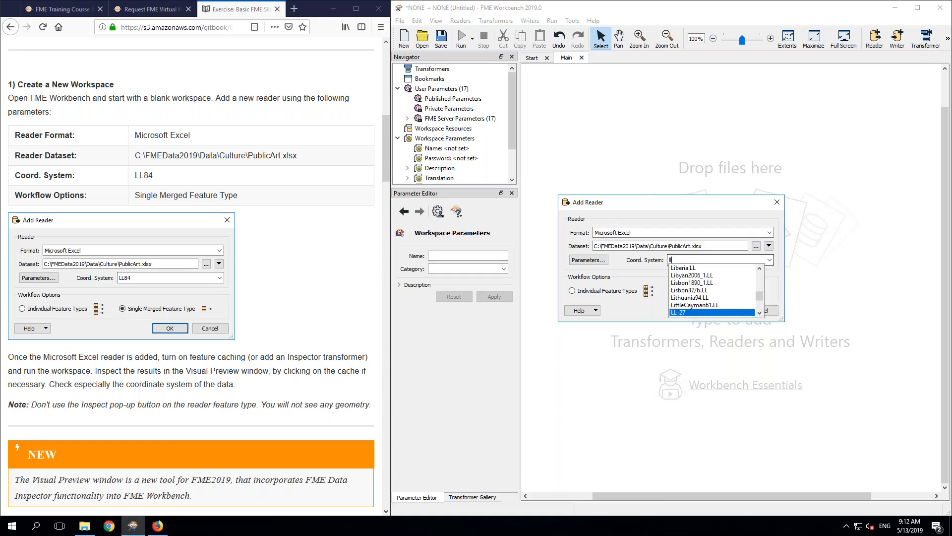
key("Tab")
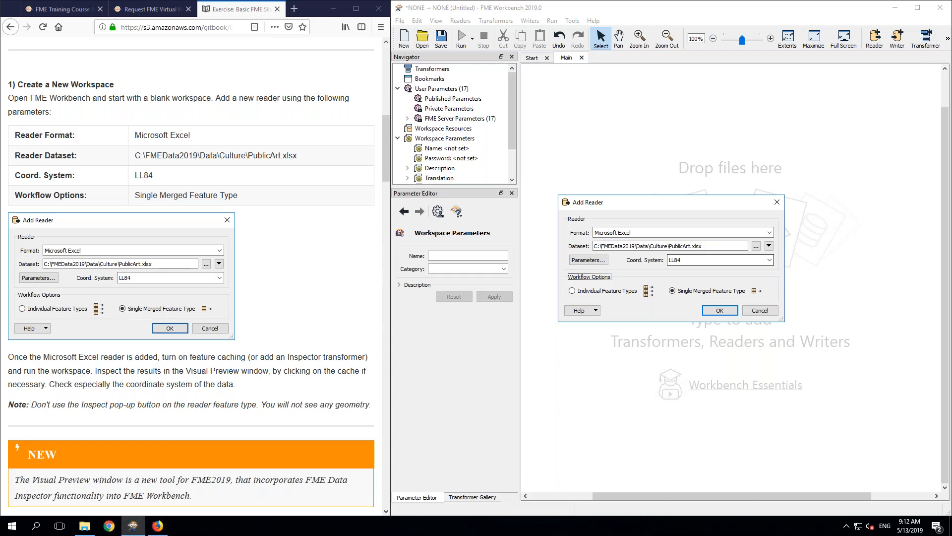
left_click(717, 312)
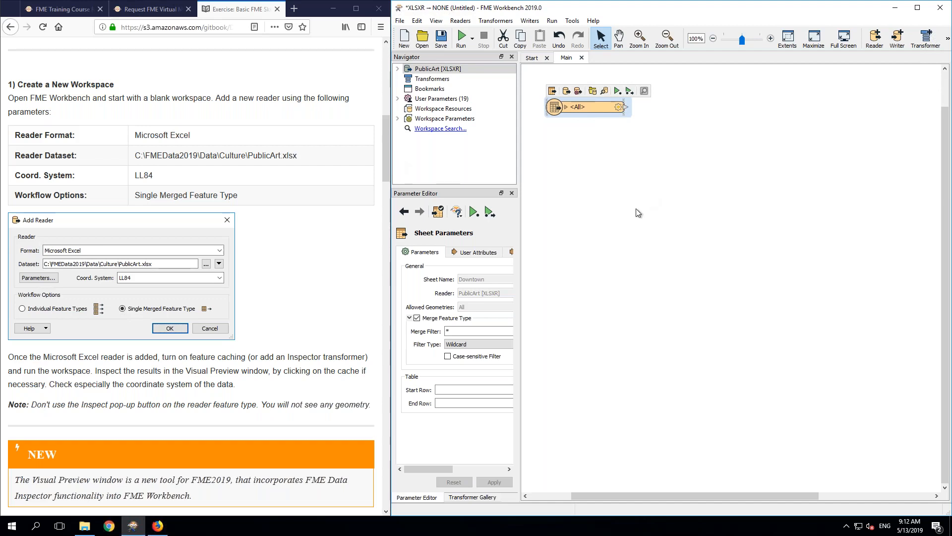
Step: Run the workspace with feature caching enabled and inspect the cached features of the PublicArt reader in Visual Preview
left_click(472, 39)
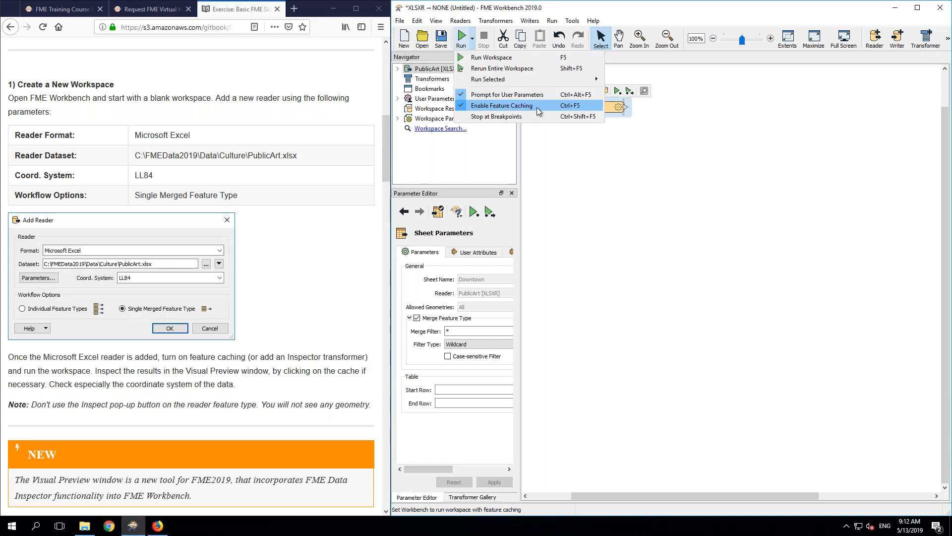
left_click(490, 58)
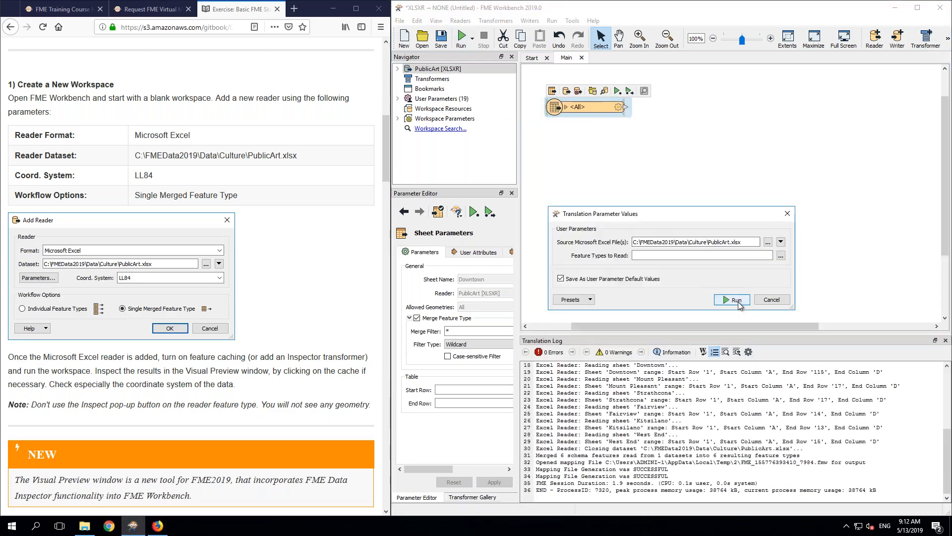
left_click(738, 302)
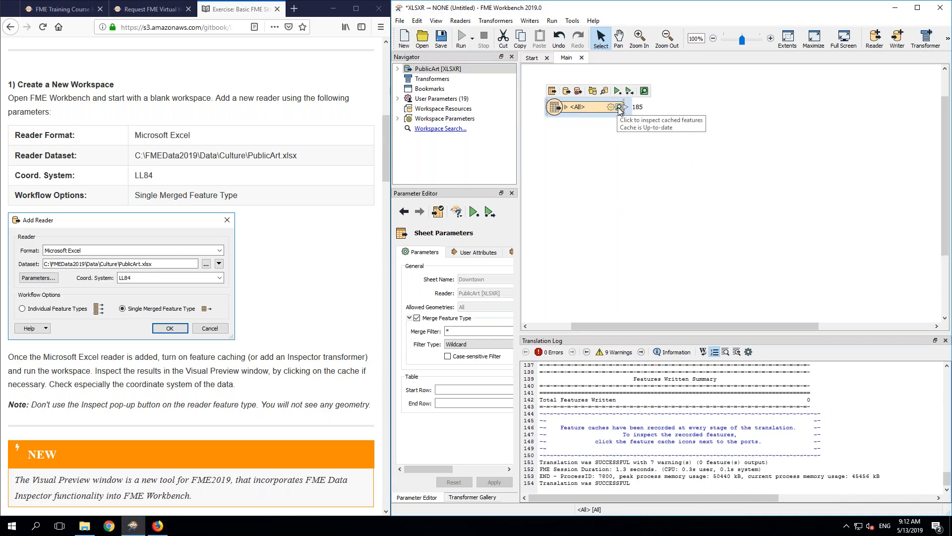
left_click(619, 108)
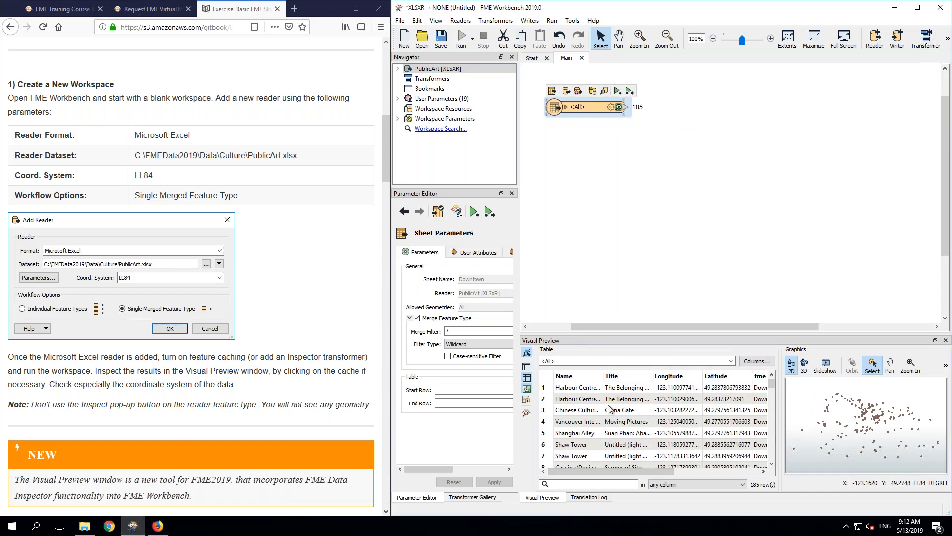
Step: Browse the PublicArt preview table and select individual records to locate their points in the graphics view
scroll(610, 409, "down", 8)
scroll(610, 409, "down", 20)
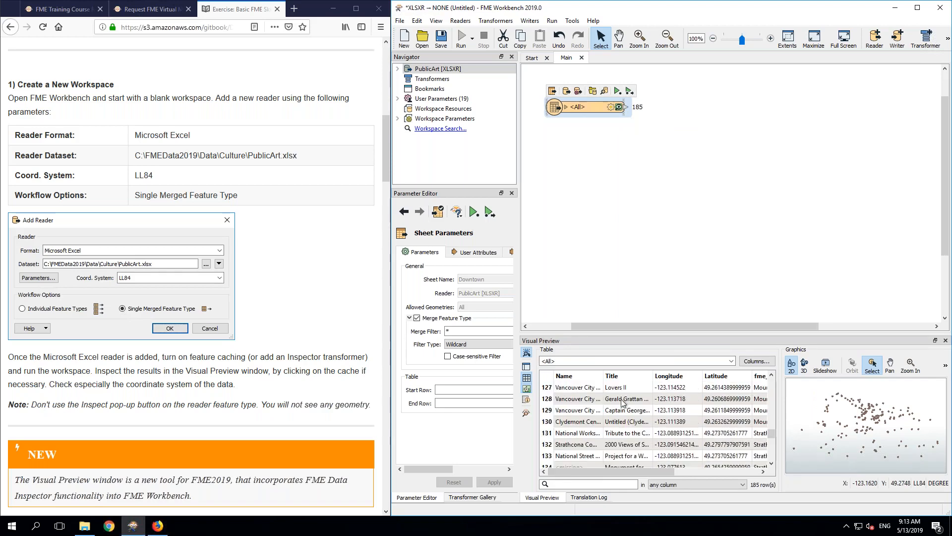
left_click(627, 399)
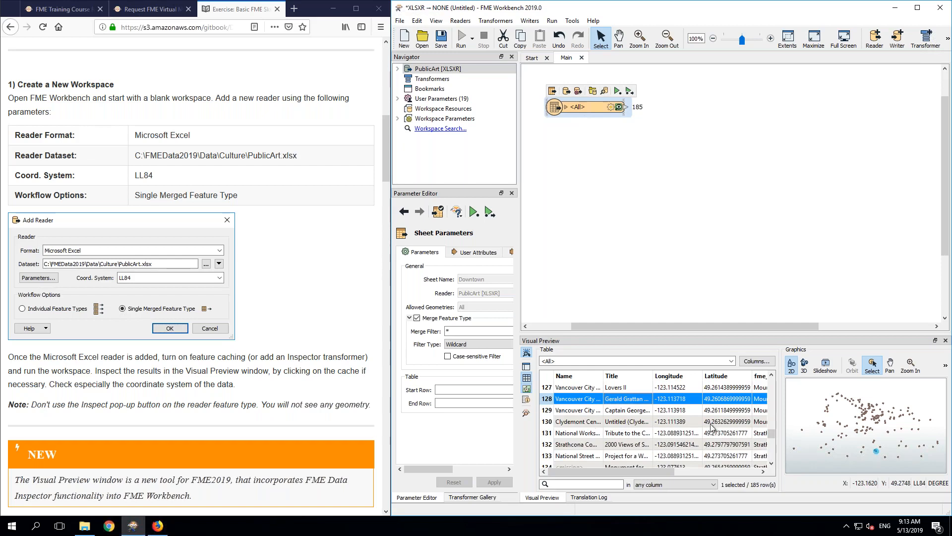
left_click(699, 434)
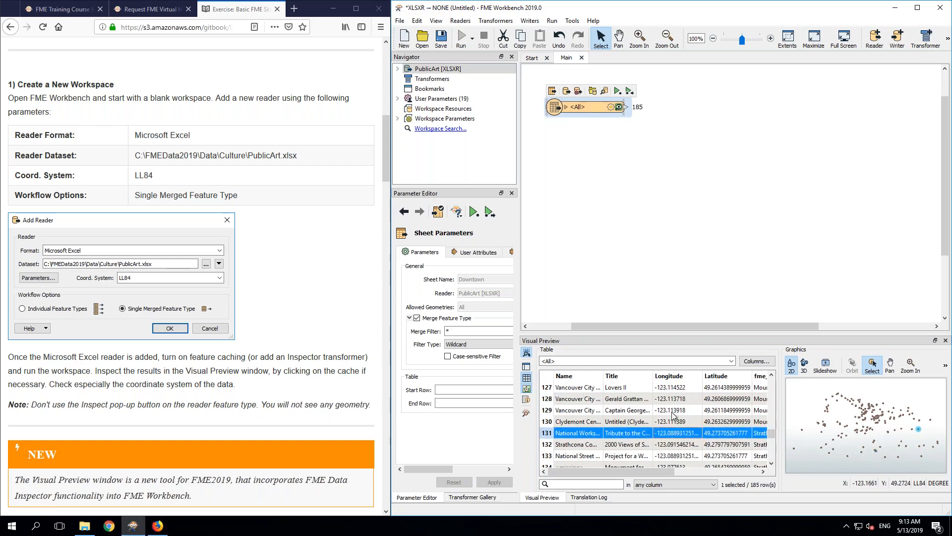
left_click(665, 410)
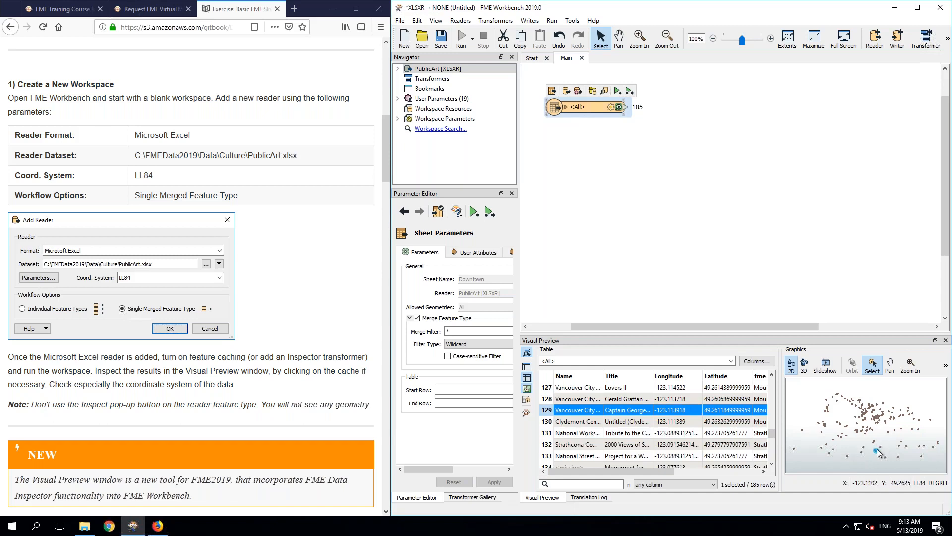
left_click(699, 399)
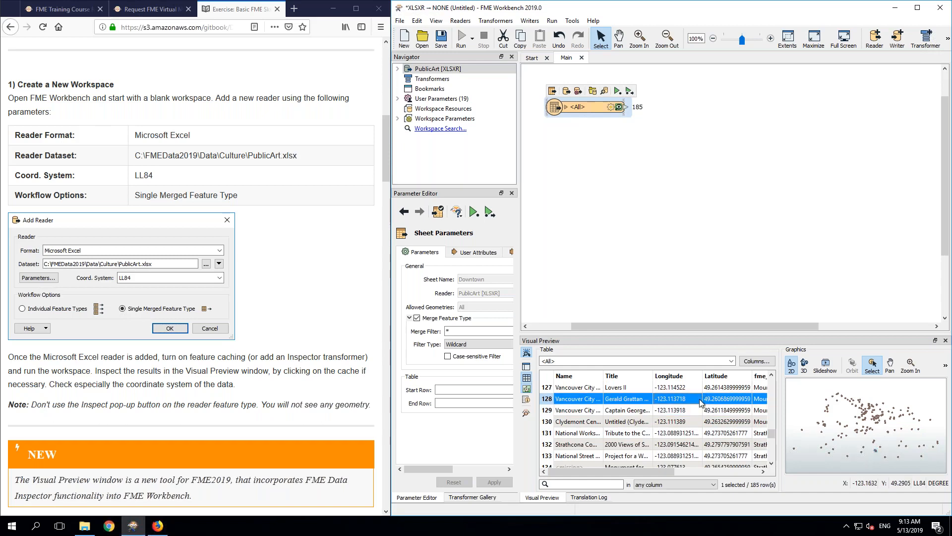
left_click(678, 435)
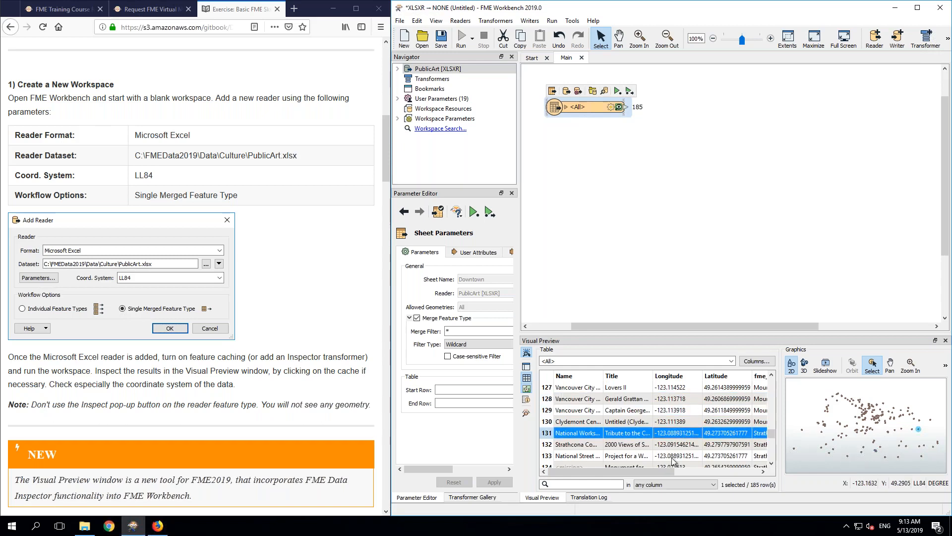
left_click(673, 458)
left_click(675, 411)
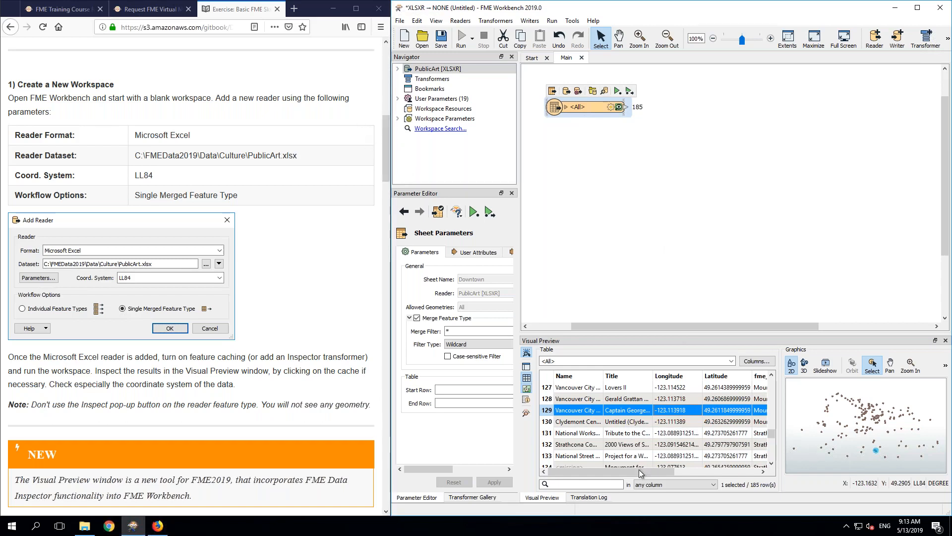
Step: Sort the preview table by Longitude and Latitude, and clear all sorting again
left_click(668, 378)
left_click(724, 379)
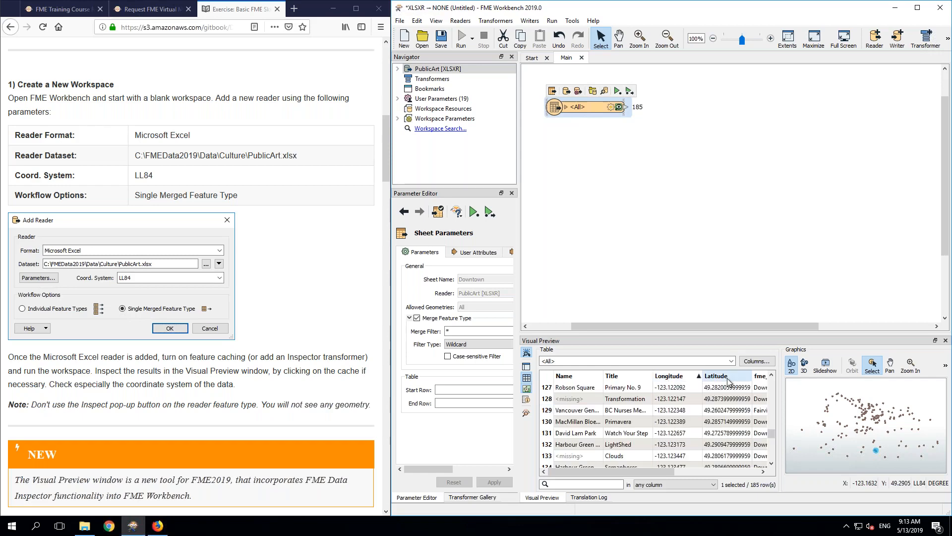
right_click(725, 379)
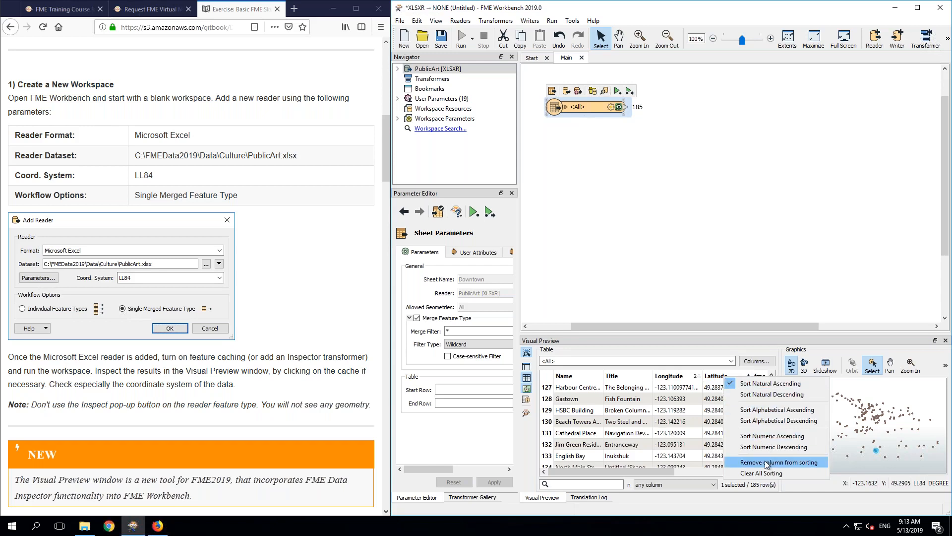
left_click(754, 472)
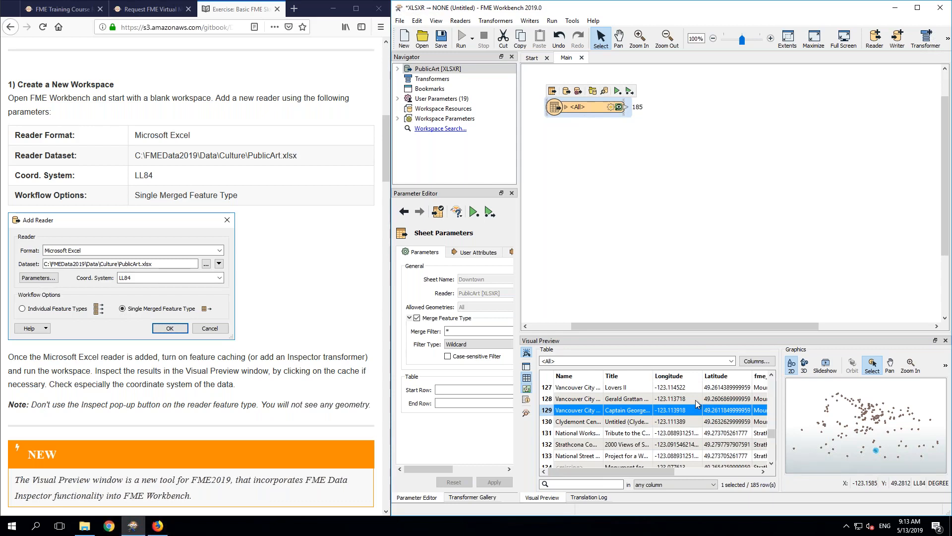
Step: Read the reader parameters under "Add Geodatabase Data" on the exercise page and start adding a second reader
left_click(308, 272)
scroll(308, 273, "down", 9)
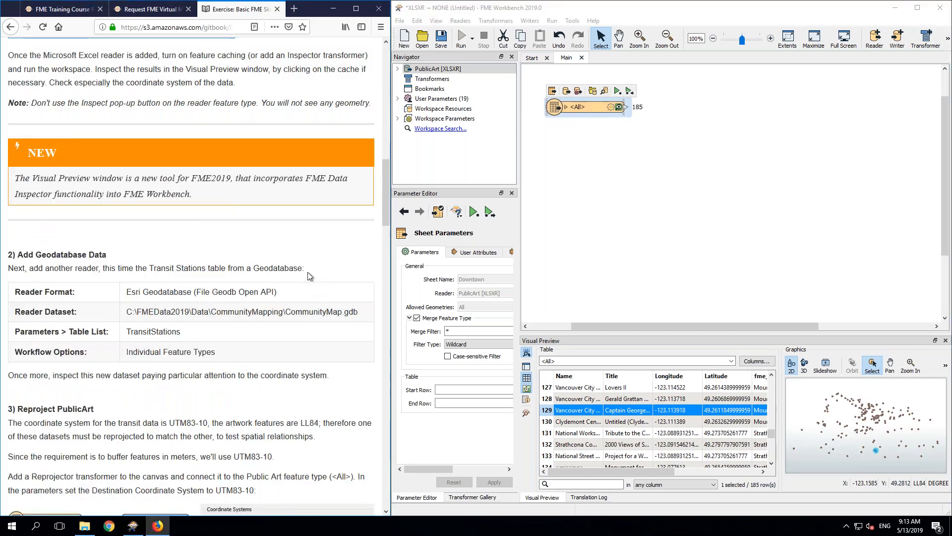
scroll(308, 276, "down", 2)
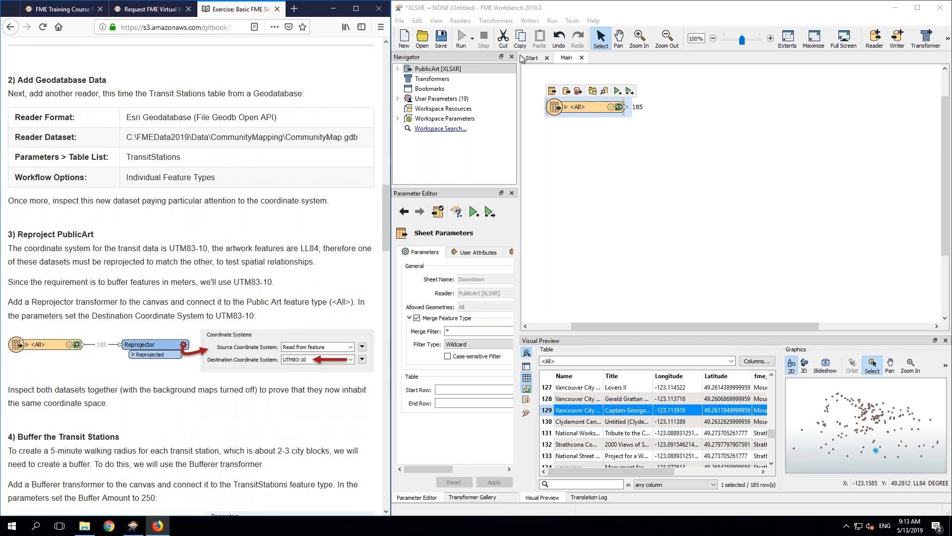
left_click(460, 21)
left_click(468, 31)
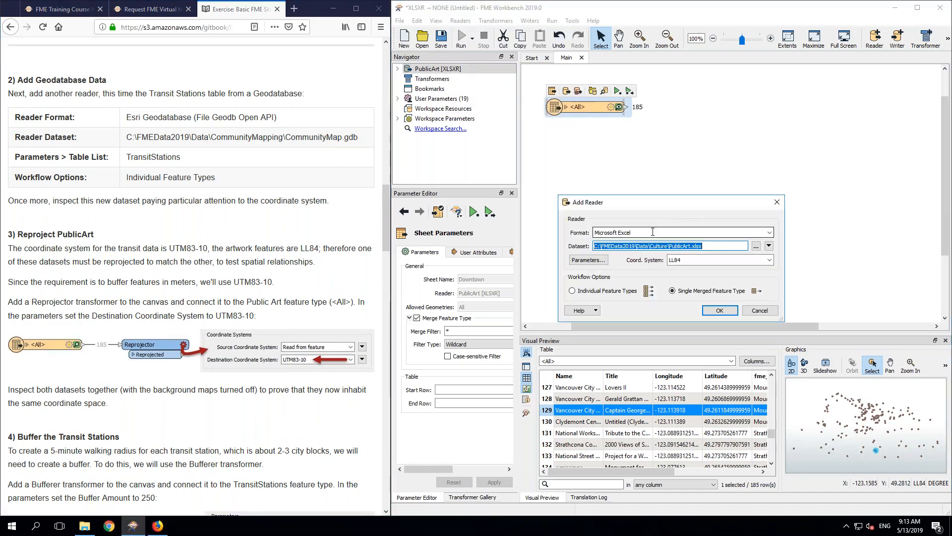
key("alt+Tab")
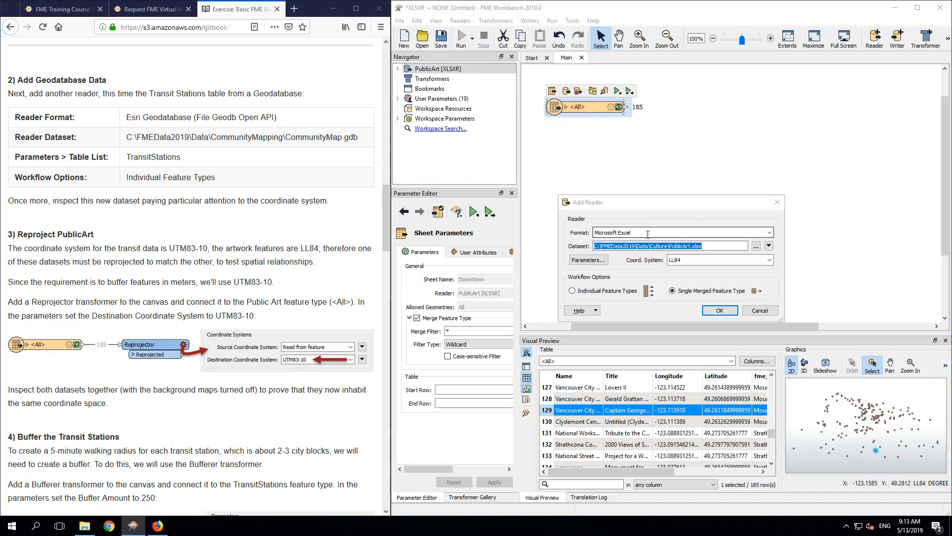
key("alt+Tab")
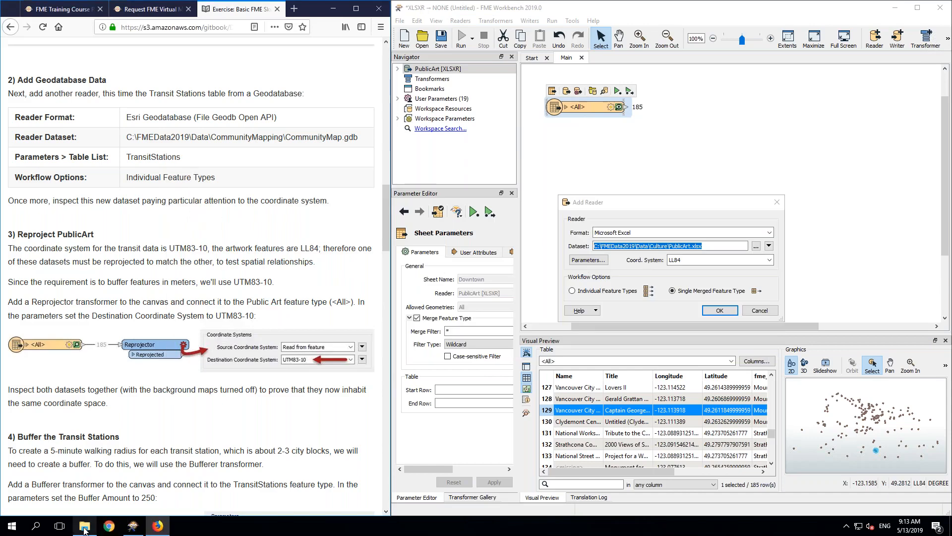
Step: Load CommunityMap.gdb from C:\FMEData2019\Data\CommunityMapping in File Explorer as the new reader's dataset
left_click(85, 527)
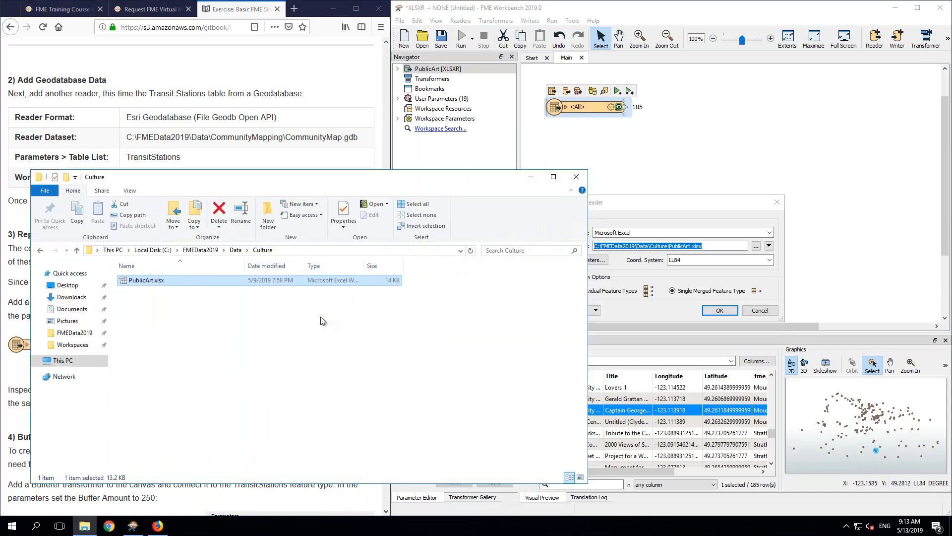
left_click(236, 250)
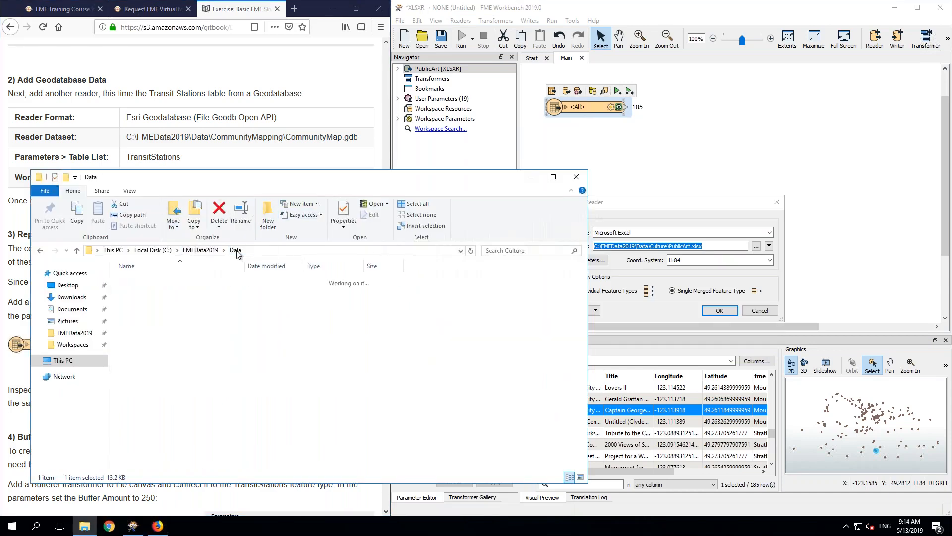
double_click(168, 313)
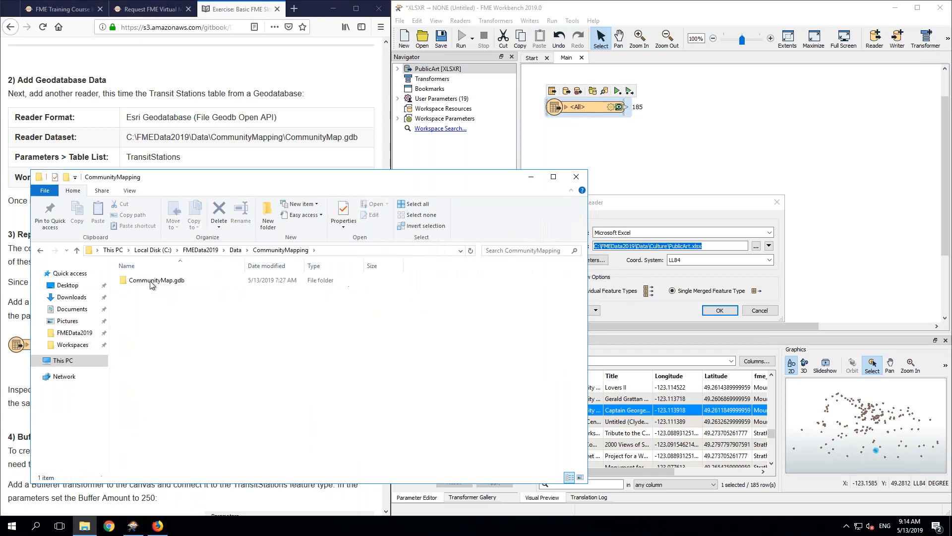
left_click(149, 281)
left_click_drag(277, 291, 630, 249)
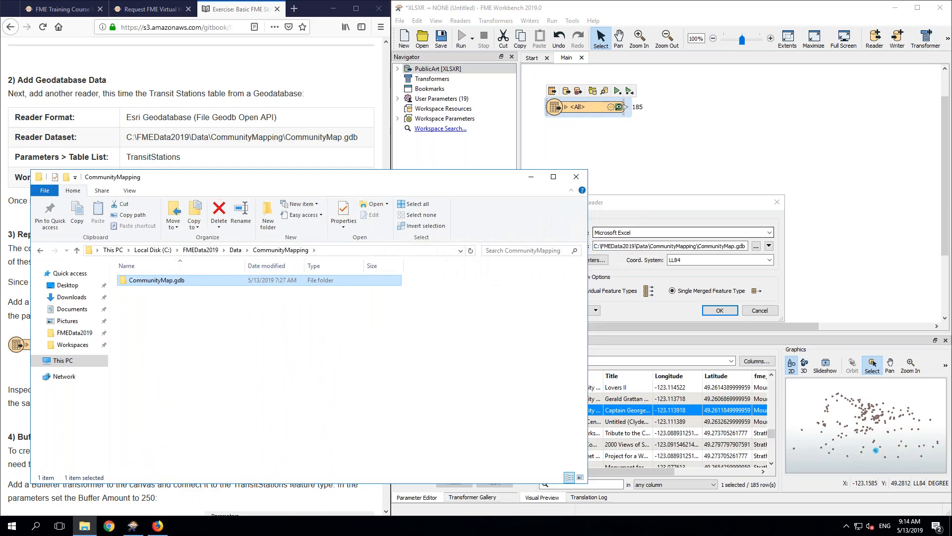
Step: Set the new reader's format to Esri Geodatabase (File Geodb Open API)
left_click(634, 233)
type("api")
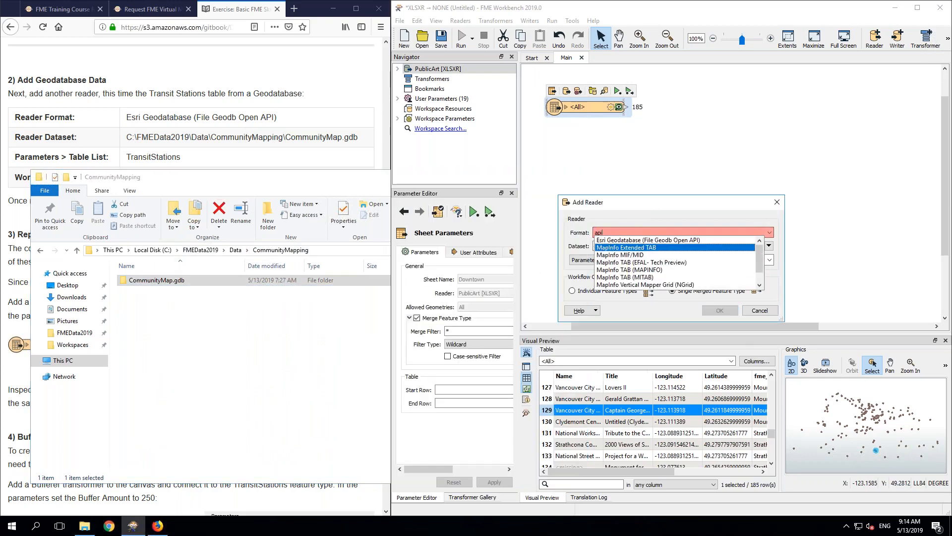
left_click(698, 221)
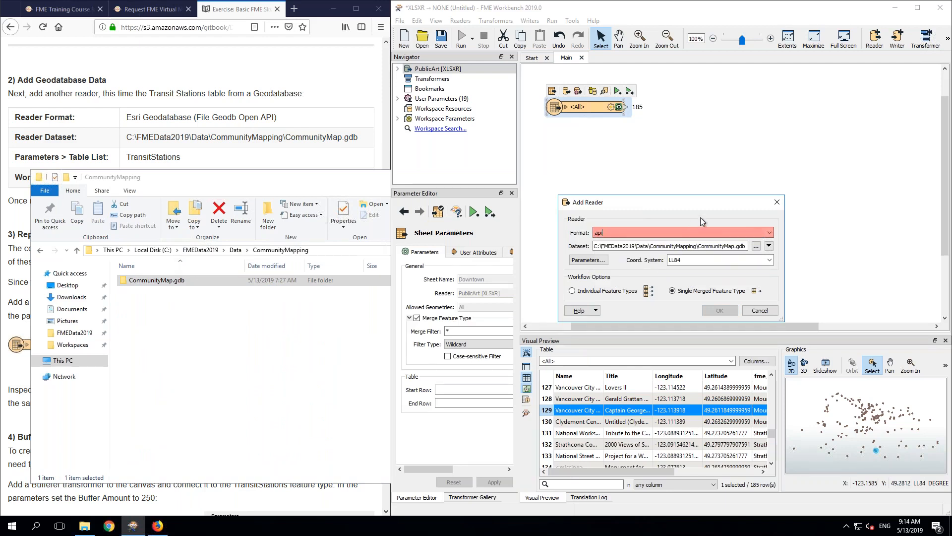
left_click(776, 201)
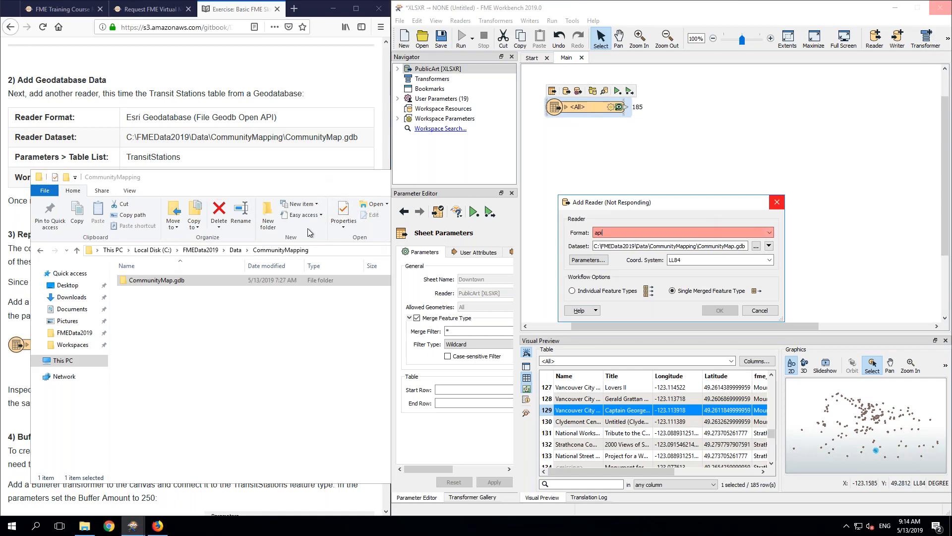
left_click(304, 159)
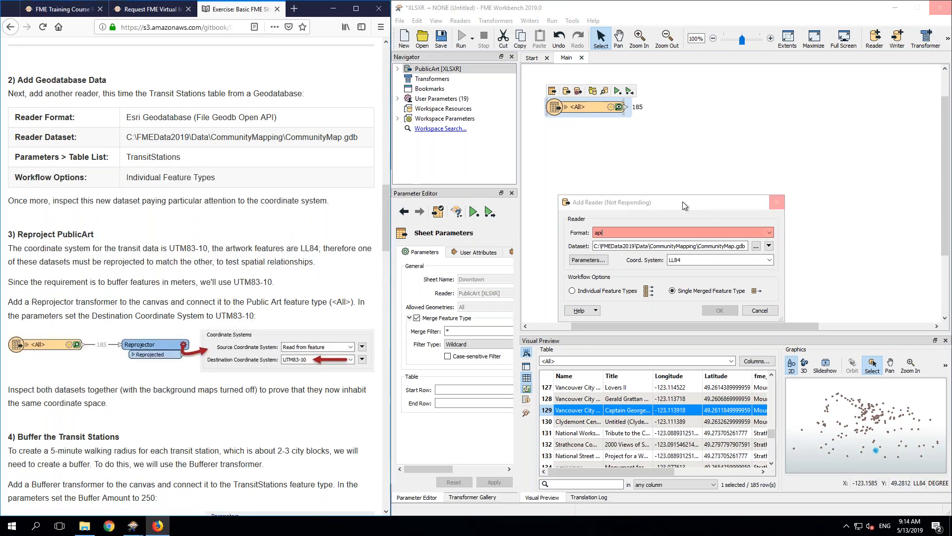
left_click_drag(685, 203, 685, 194)
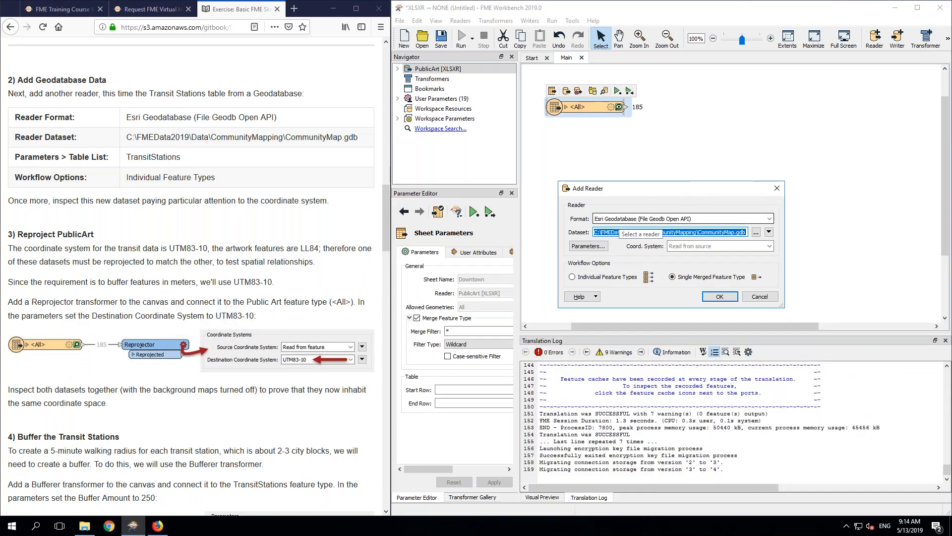
Step: Limit the geodatabase reader's table list to TransitStations and add it to the workspace with Individual Feature Types
left_click(588, 245)
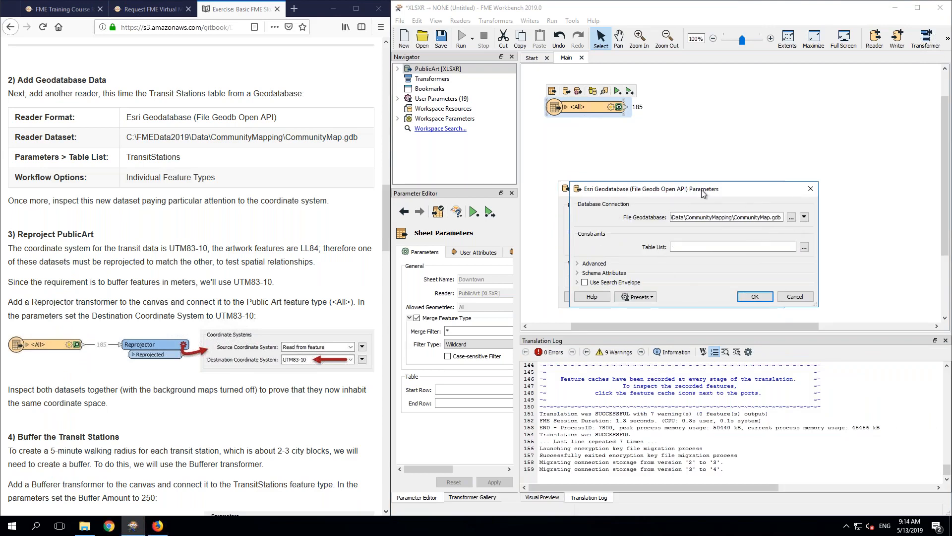
left_click_drag(711, 193, 680, 307)
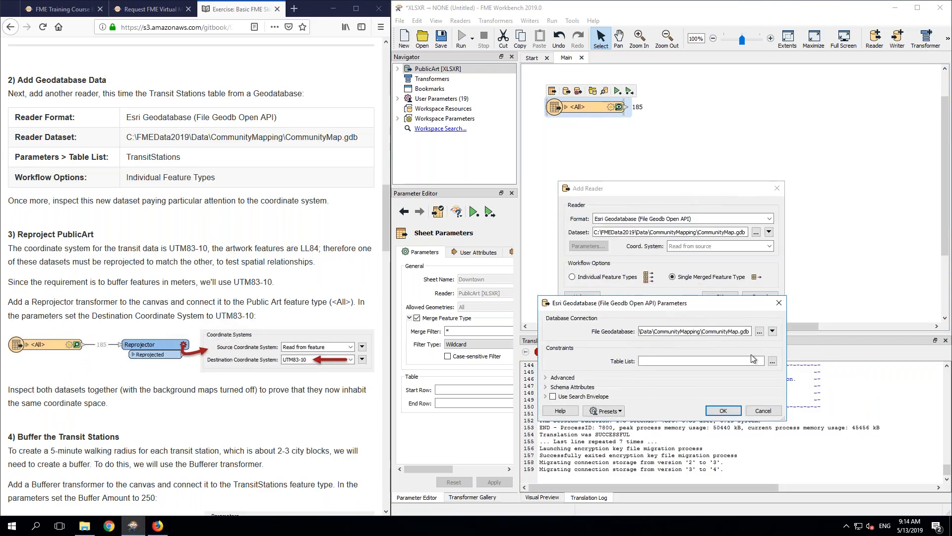
left_click(772, 362)
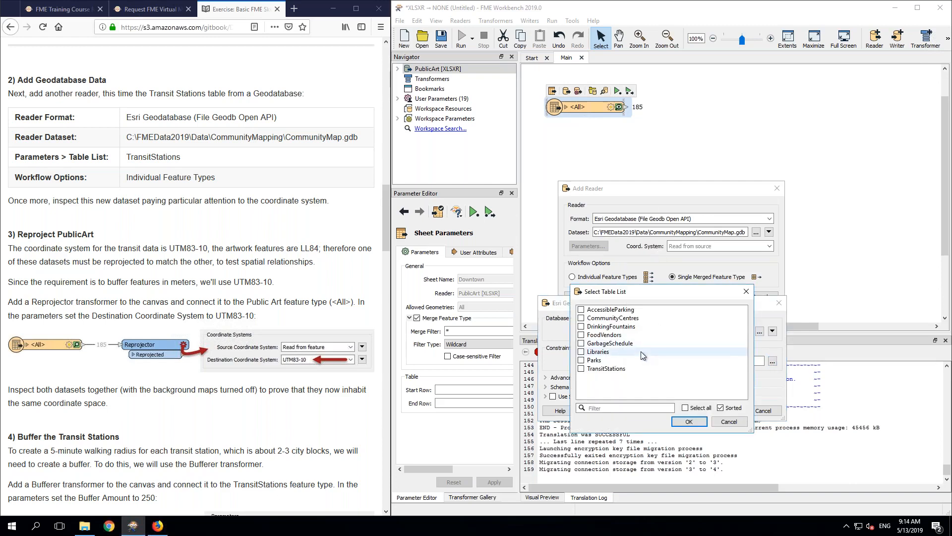
left_click(602, 373)
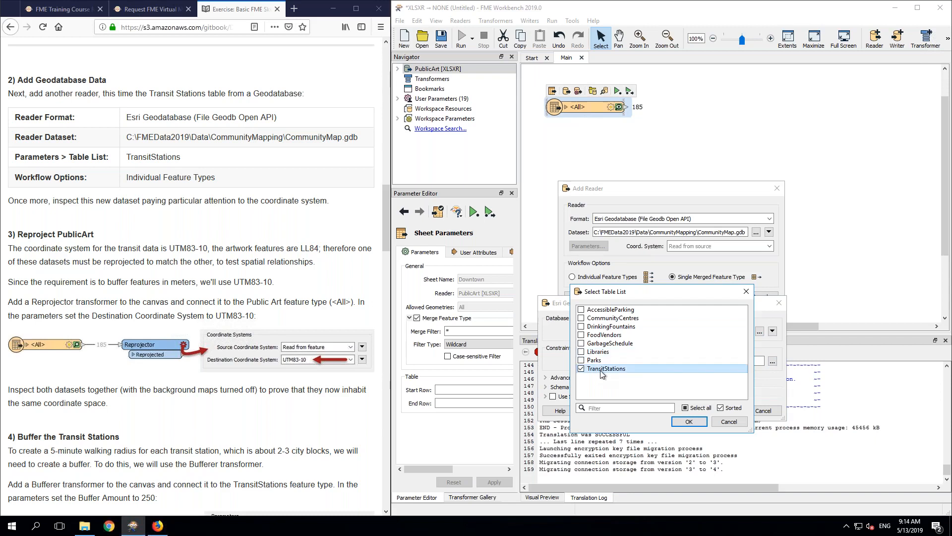
left_click(687, 421)
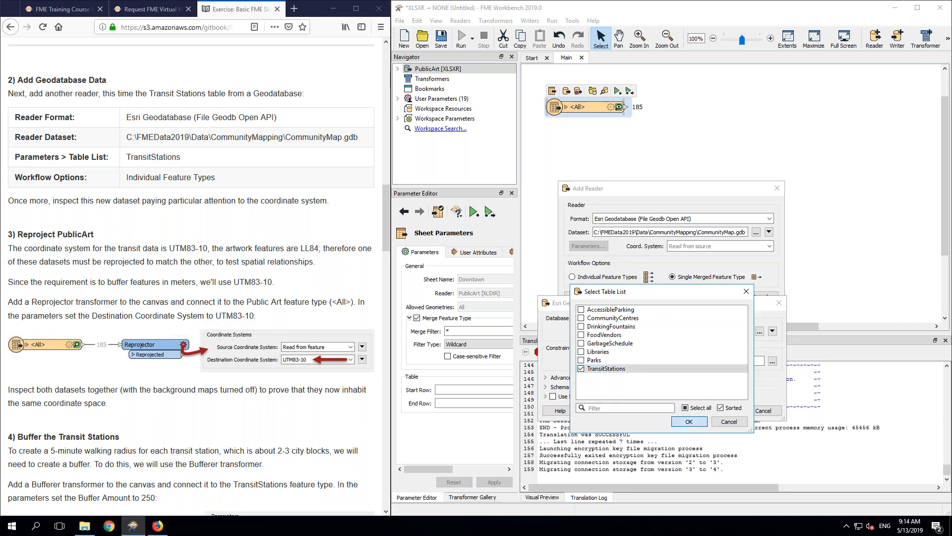
left_click(724, 412)
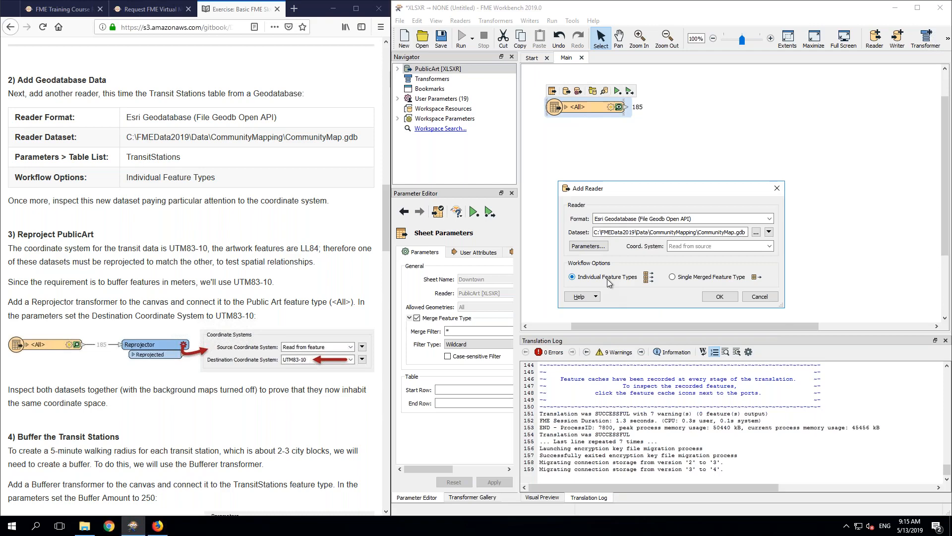
left_click(719, 297)
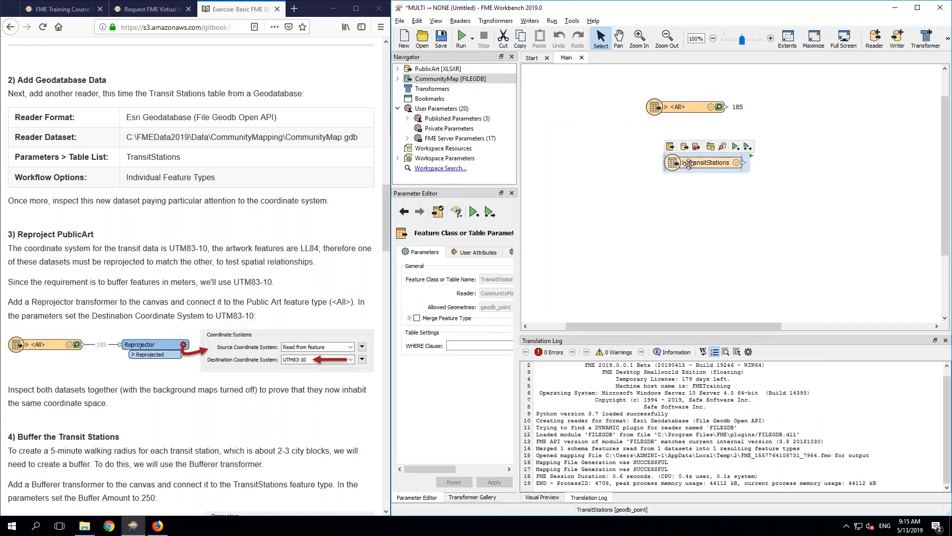
Step: Run the workspace without prompting for user parameters to cache the TransitStations features
left_click(473, 38)
left_click(503, 96)
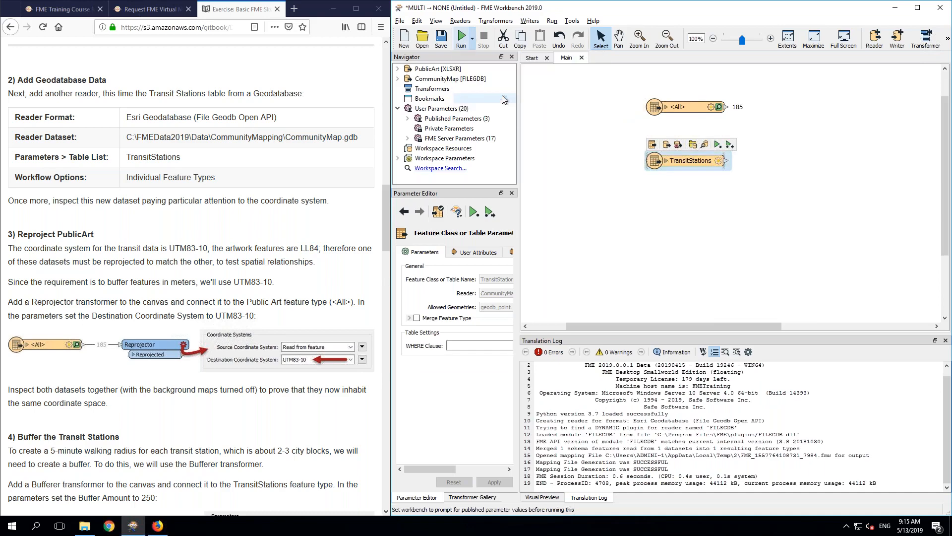
left_click(461, 40)
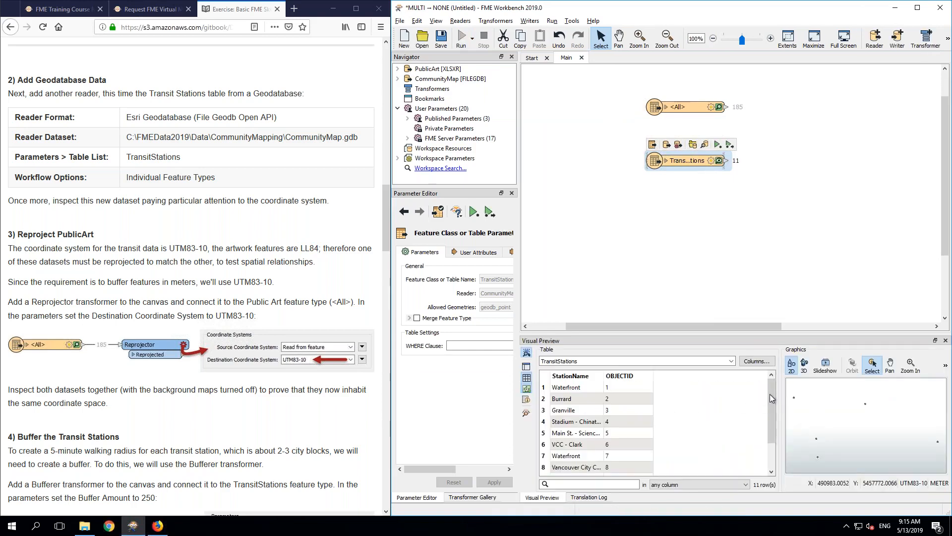
Step: Examine the TransitStations records in the preview table and their point locations in the graphics view
left_click_drag(770, 425, 769, 393)
left_click(567, 387)
left_click(568, 399)
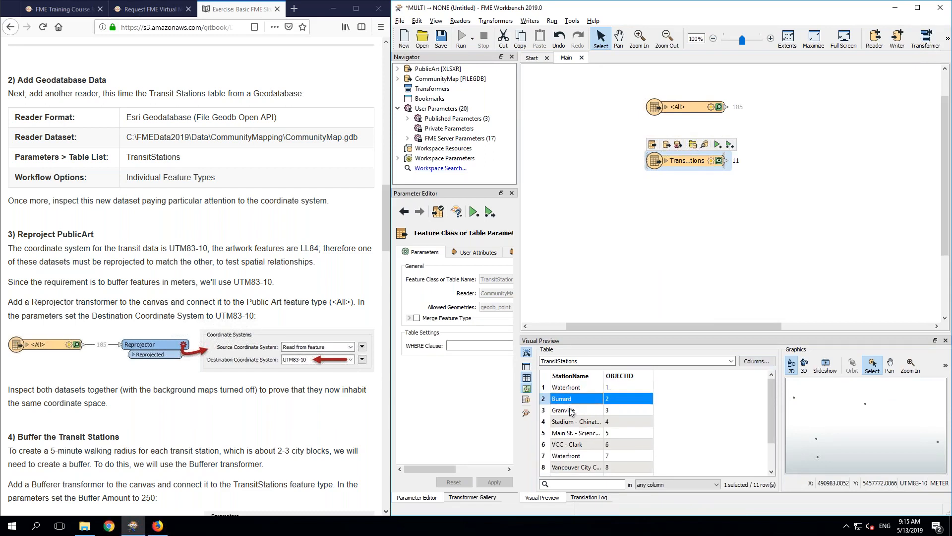
left_click(570, 410)
left_click(572, 421)
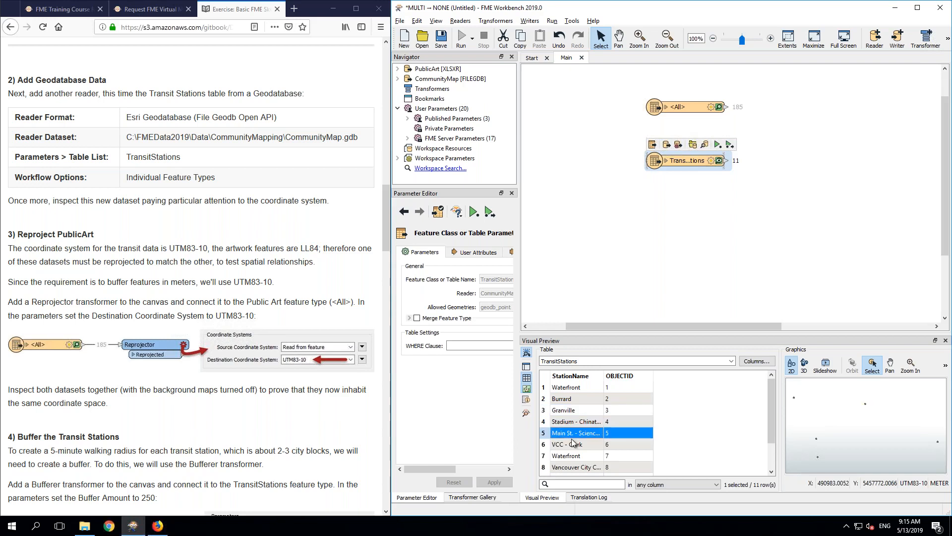
left_click(573, 433)
left_click(573, 444)
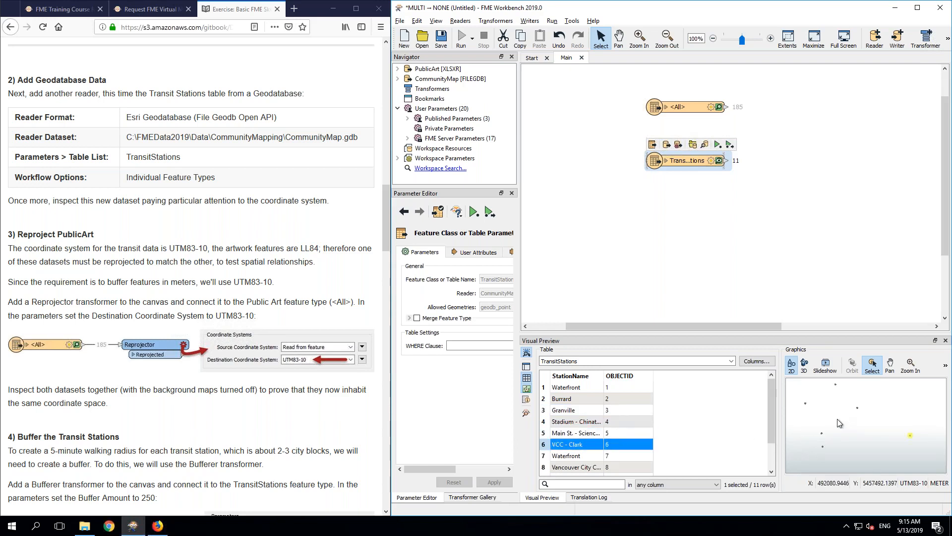
scroll(839, 423, "down", 1)
scroll(838, 419, "down", 1)
left_click_drag(854, 412, 878, 433)
scroll(876, 432, "up", 1)
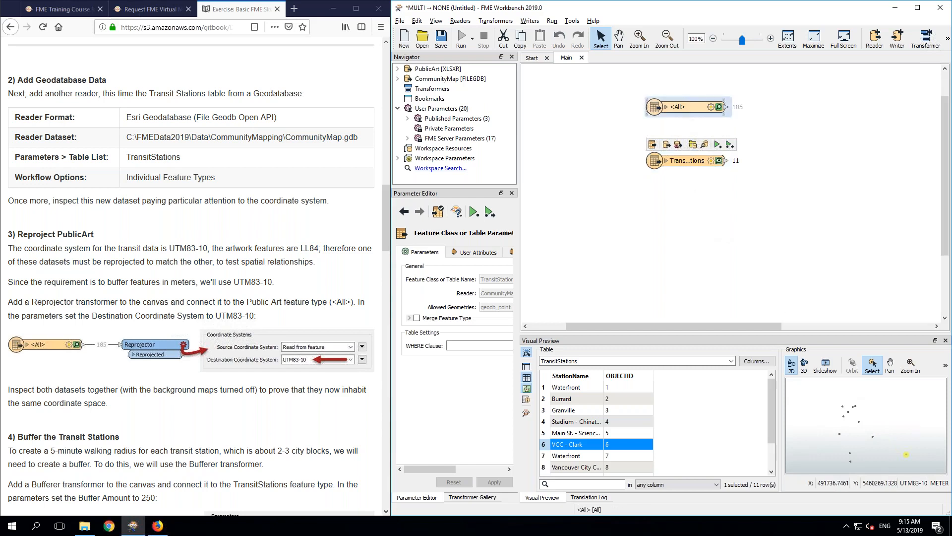
Step: Compare the coordinate systems of one TransitStations feature and one PublicArt feature using Feature Information
left_click(687, 107)
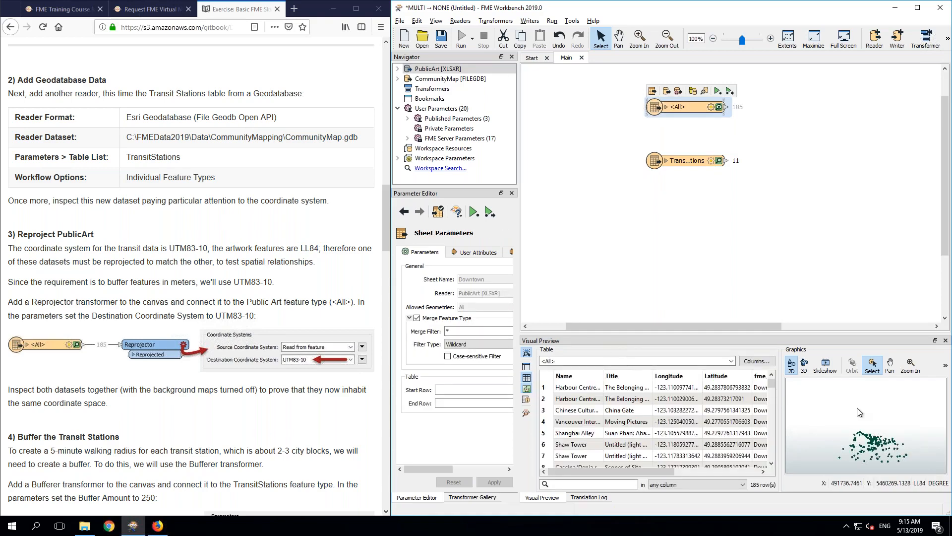
left_click(679, 166)
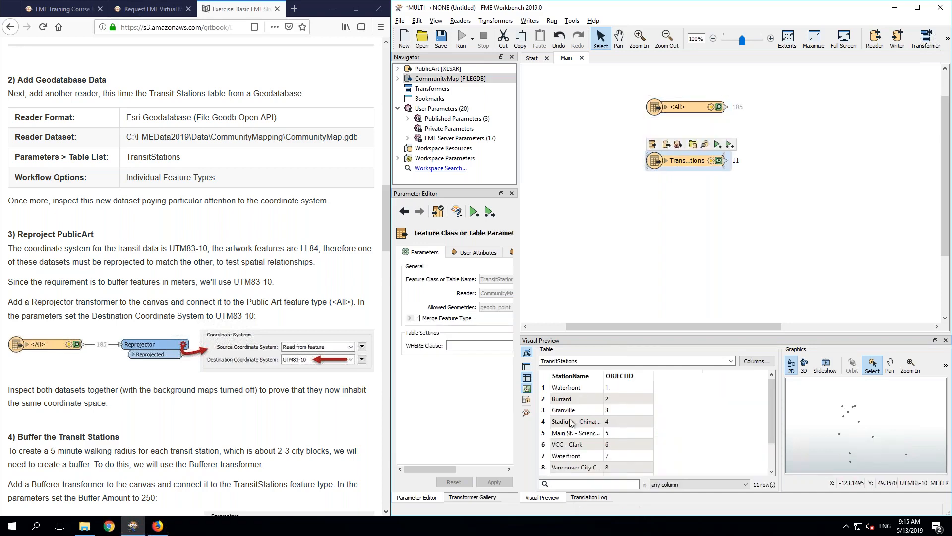
left_click(571, 421)
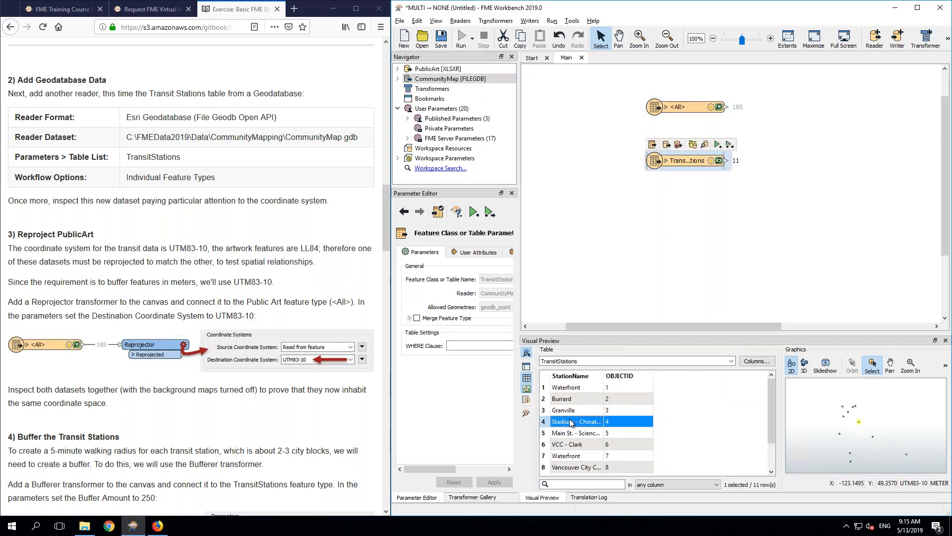
left_click(845, 417)
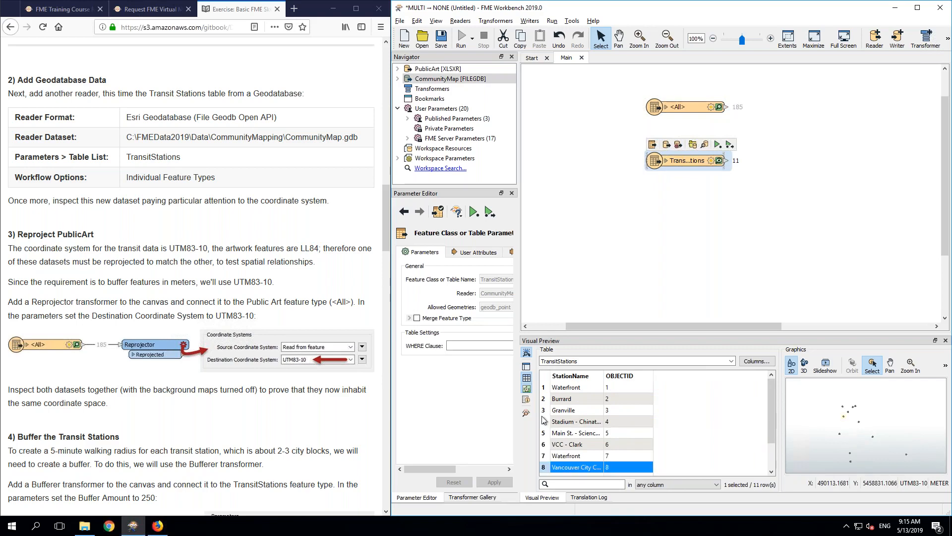
left_click(527, 400)
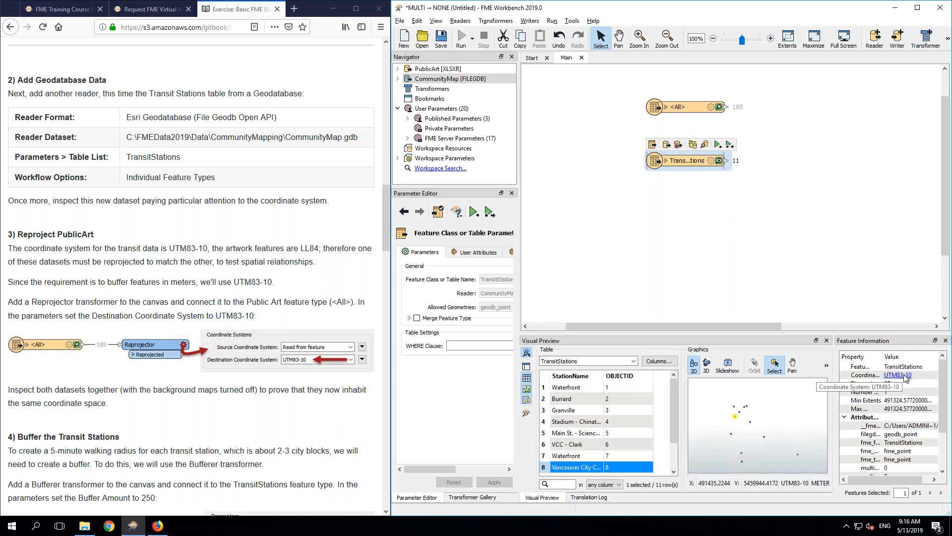
left_click(683, 107)
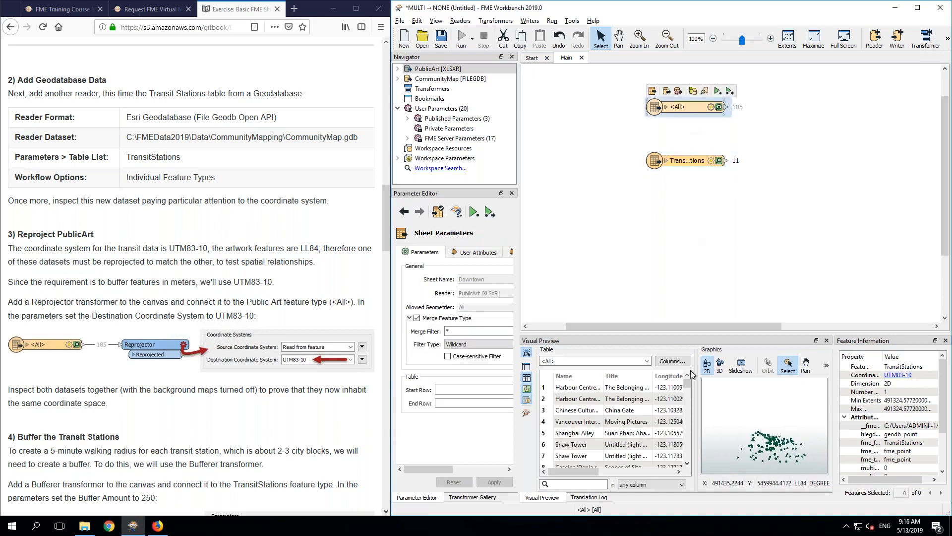
left_click(785, 446)
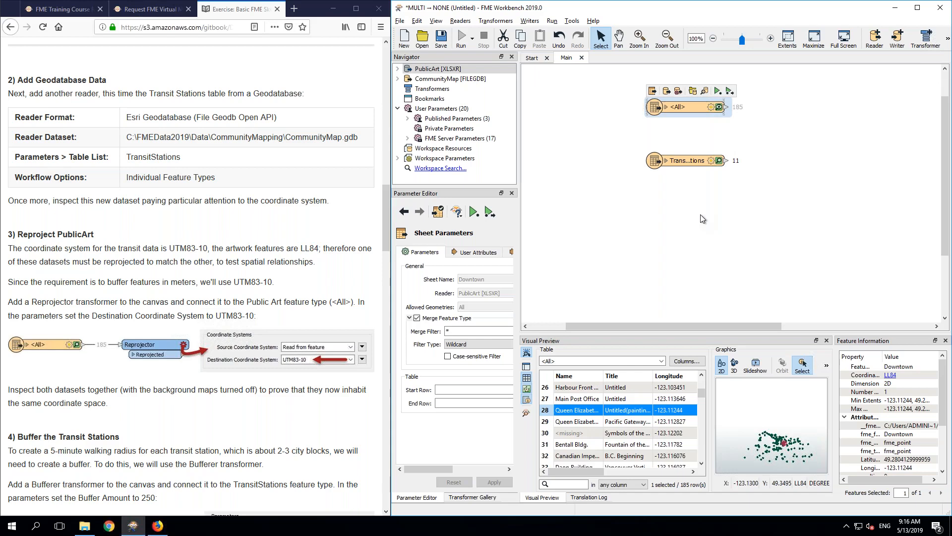
Step: Preview the <All> and TransitStations data together without Feature Information and examine where each dataset's points fall
left_click_drag(635, 83, 781, 226)
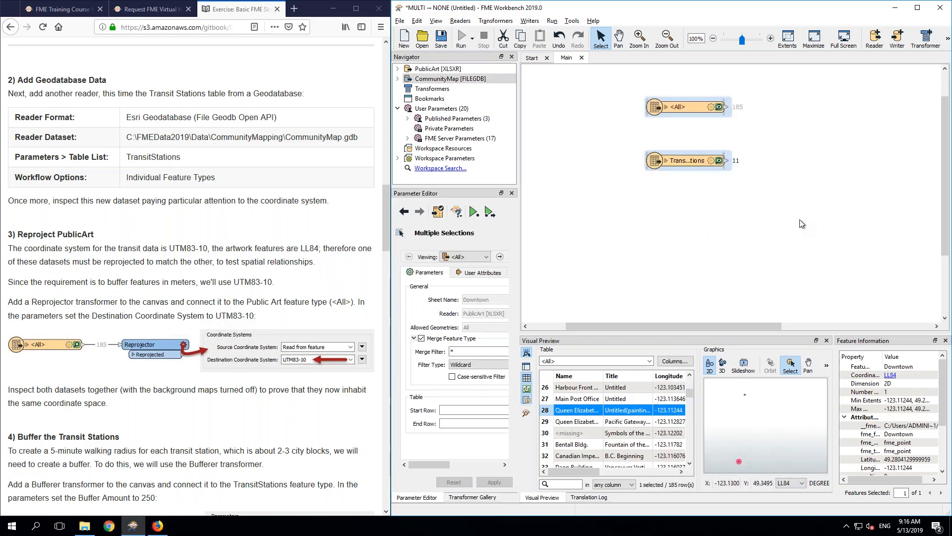
left_click(945, 340)
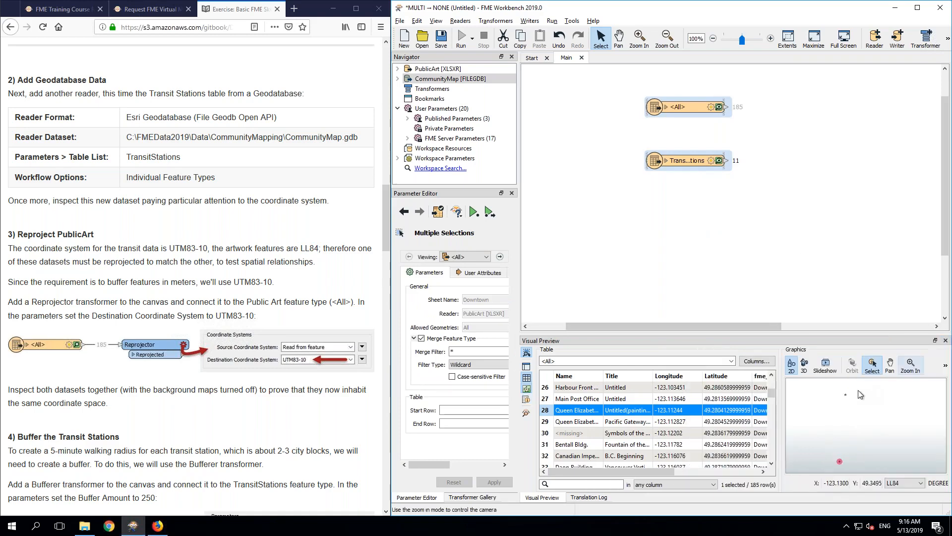
left_click(842, 467)
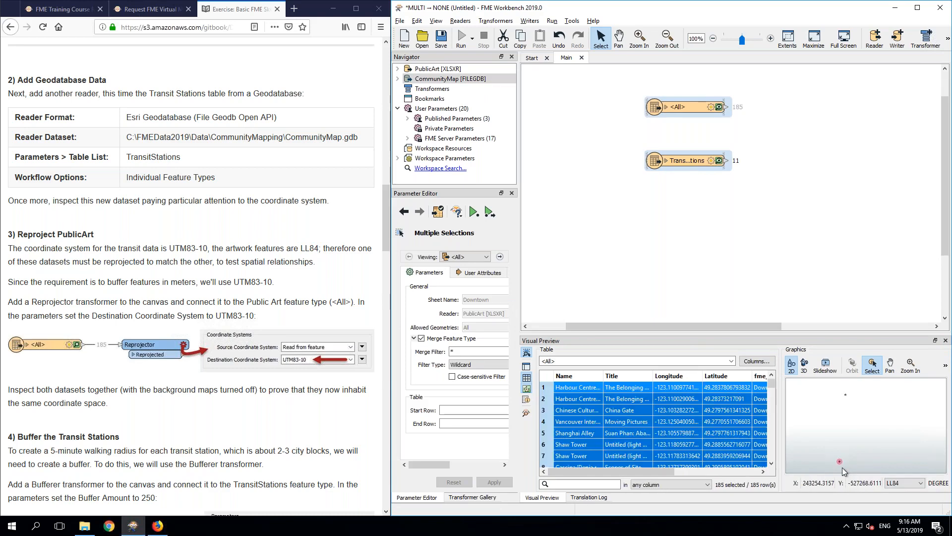
left_click_drag(841, 389, 857, 406)
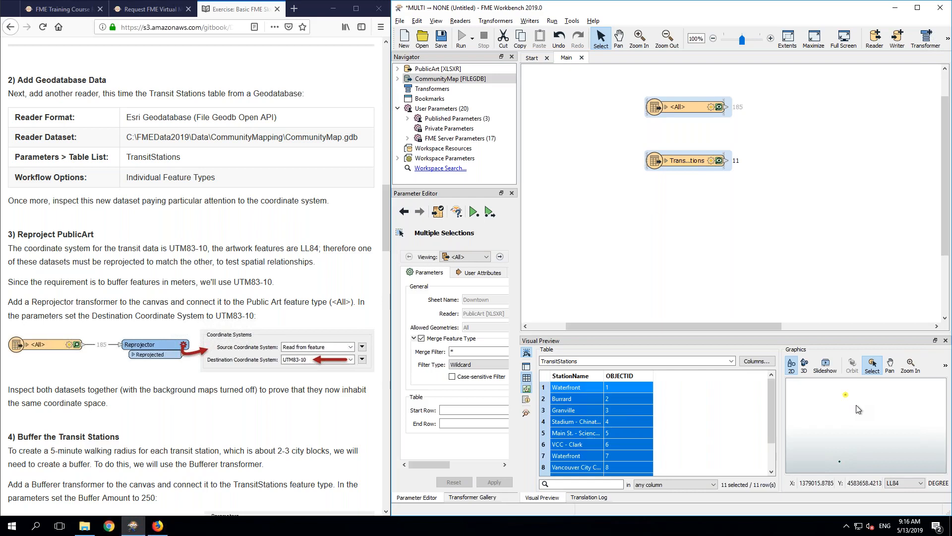
Step: Add a Reprojector transformer to the canvas and connect it to the <All> feature type
left_click(826, 274)
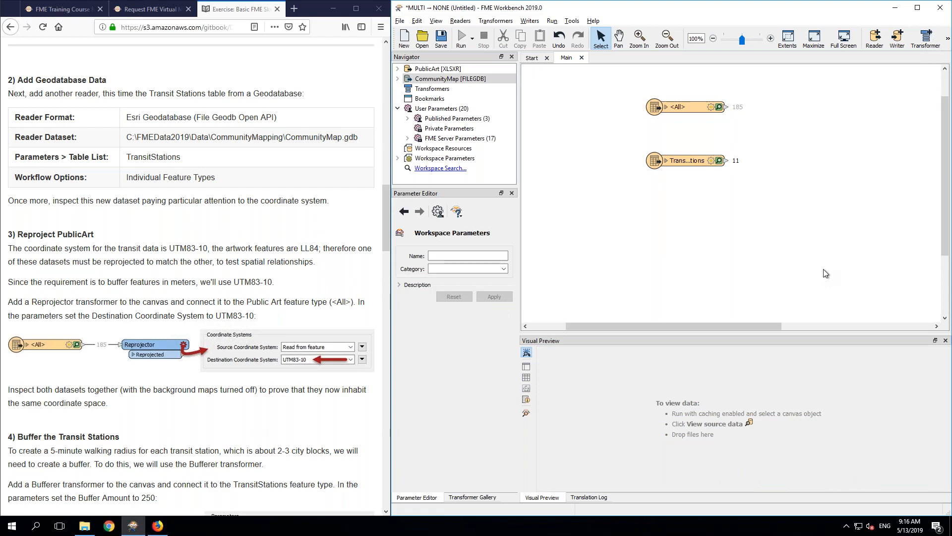
type("rep")
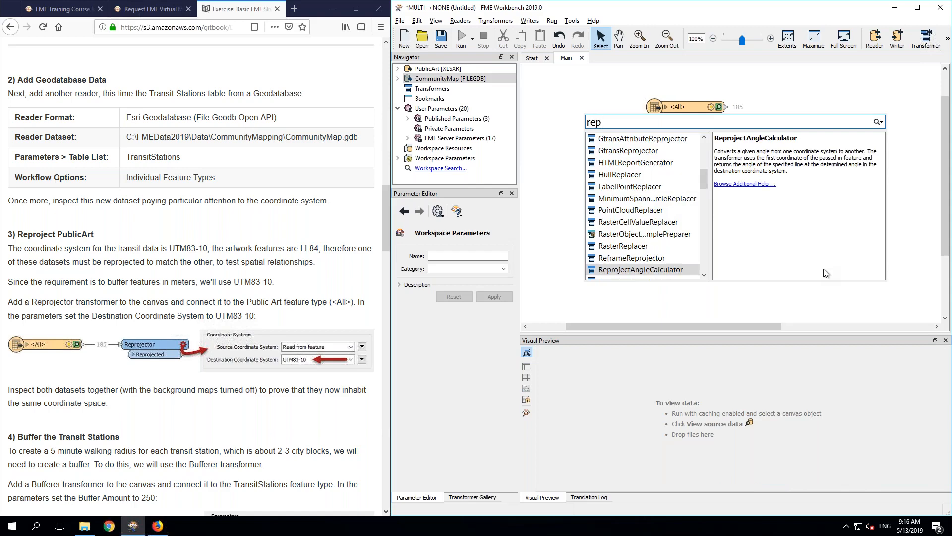
type("ro")
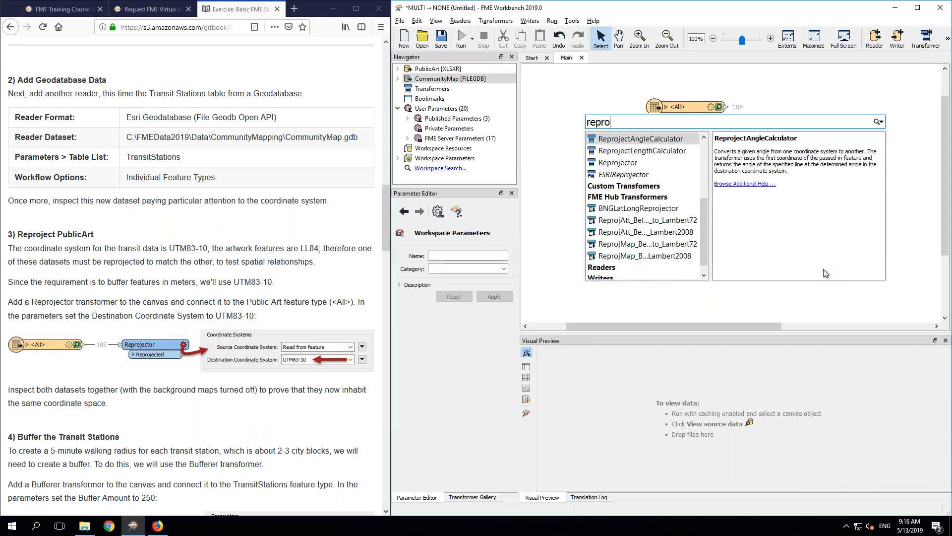
double_click(618, 164)
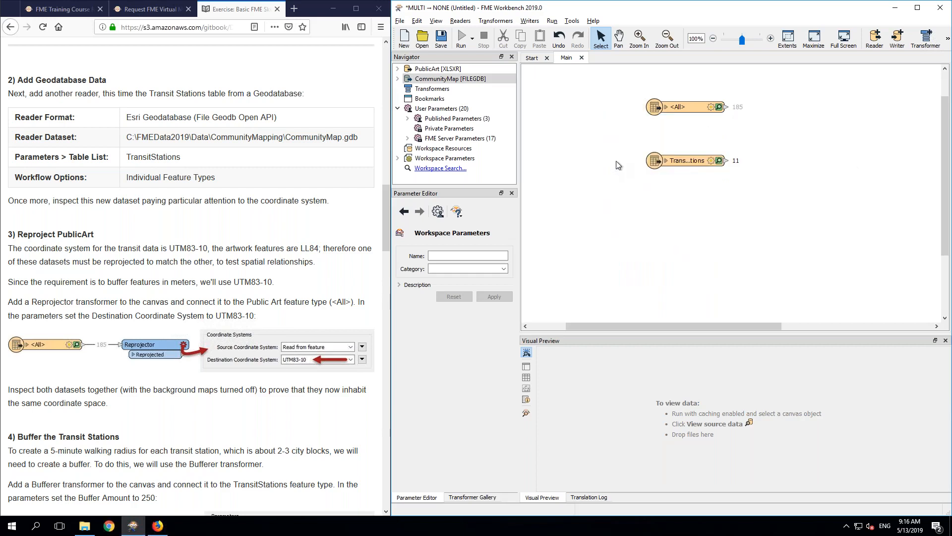
left_click_drag(643, 170, 804, 107)
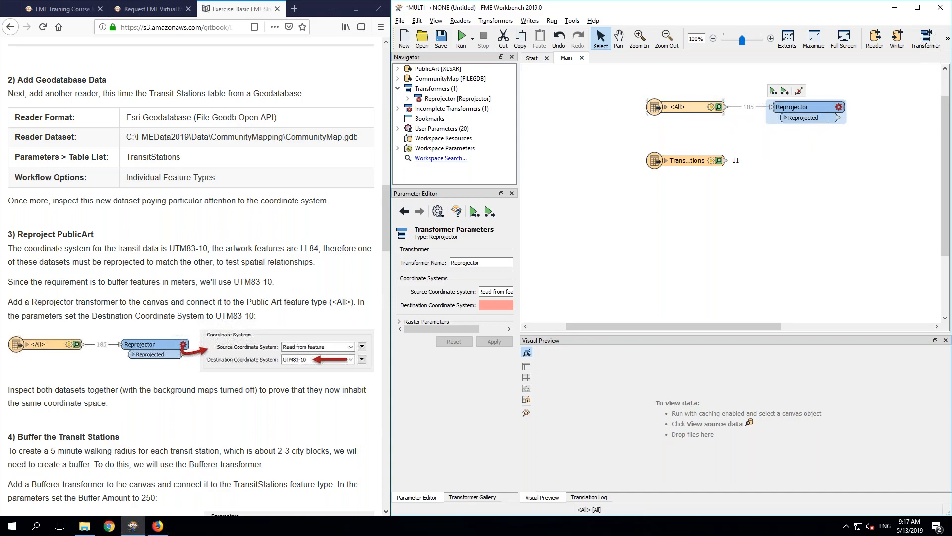
Step: Attach annotations with the default source text to the <All> and TransitStations feature types
left_click(682, 106)
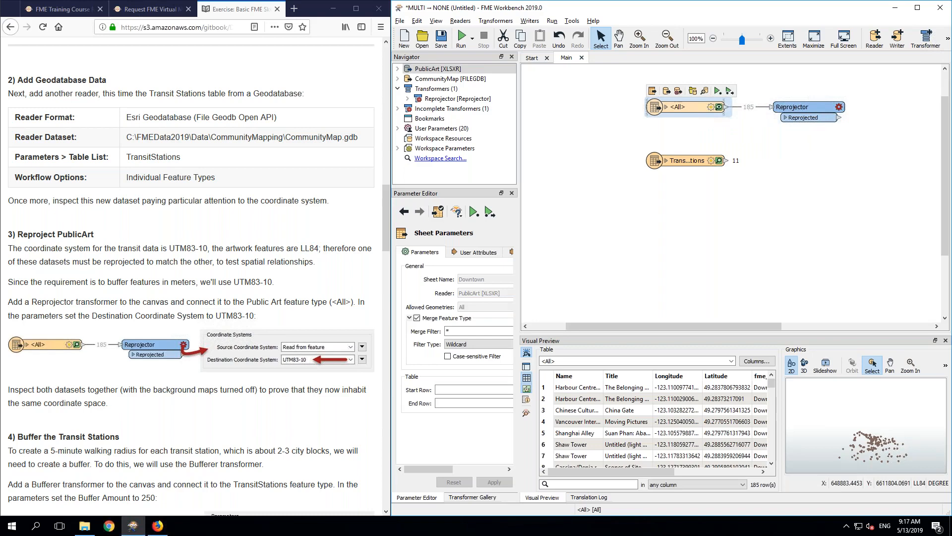
key("ctrl+k")
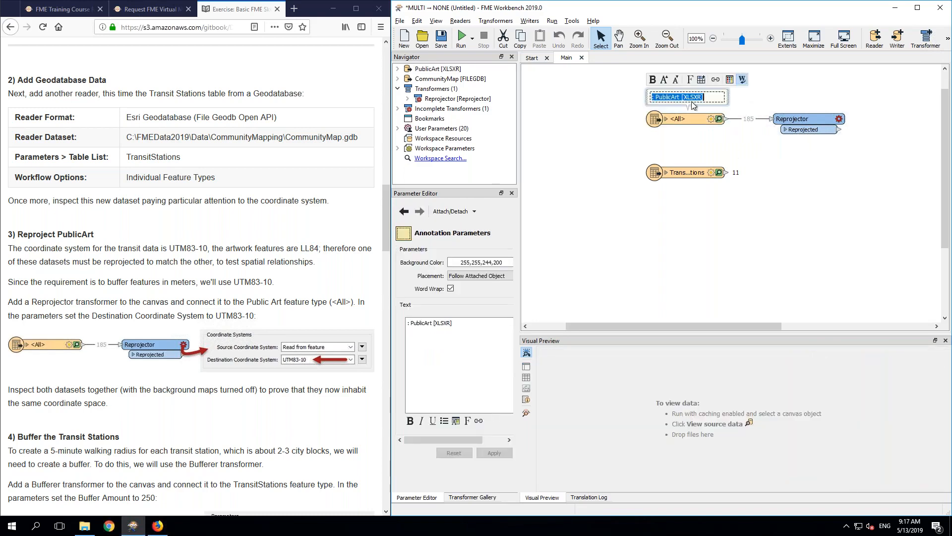
left_click(683, 174)
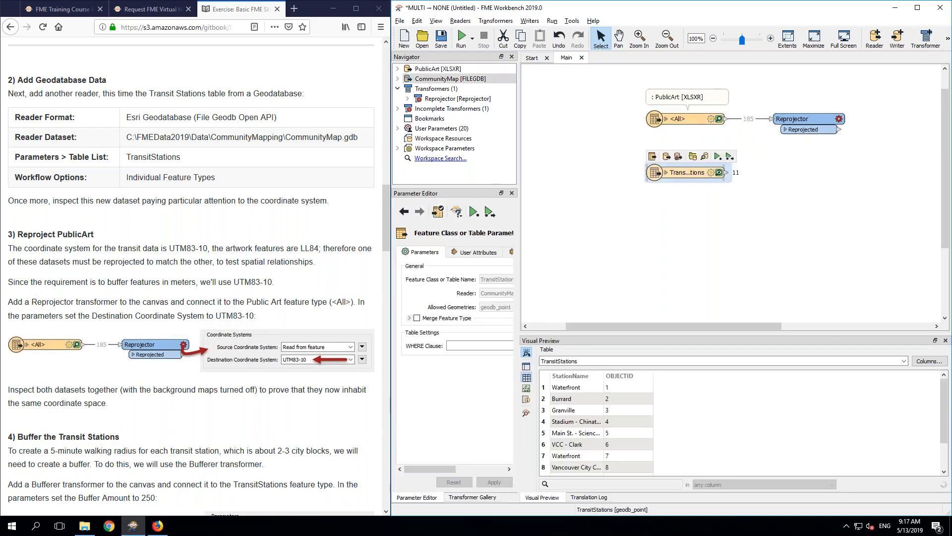
key("ctrl+k")
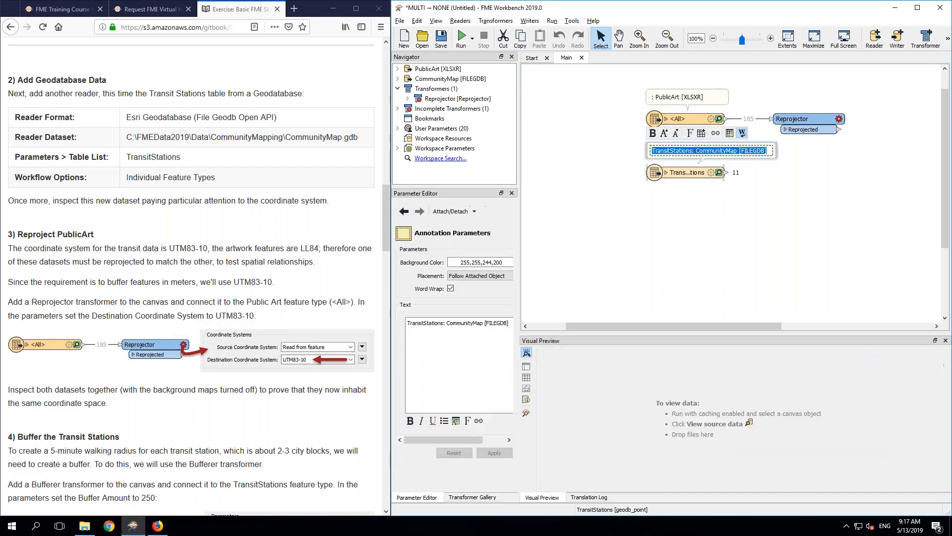
left_click(643, 215)
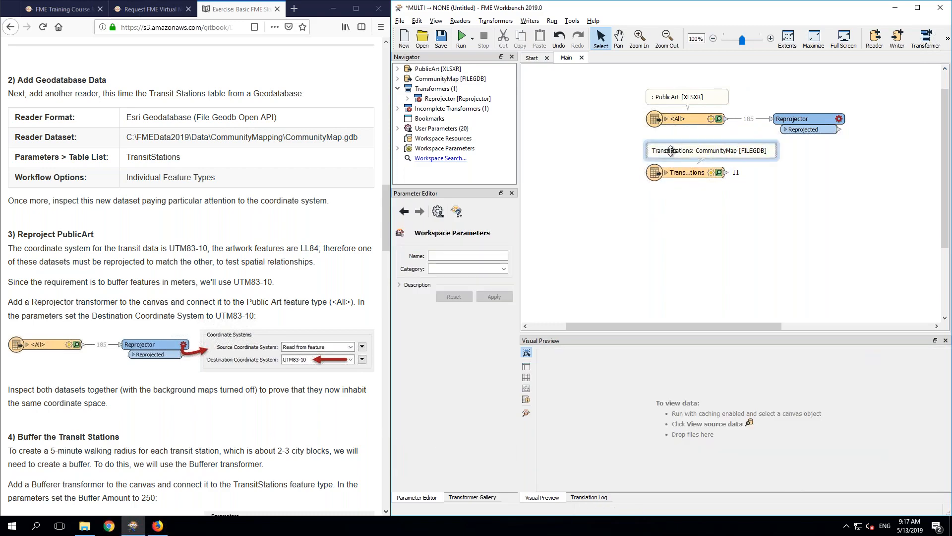
Step: Move the TransitStations annotation below its feature type
left_click_drag(672, 151, 651, 152)
left_click(802, 168)
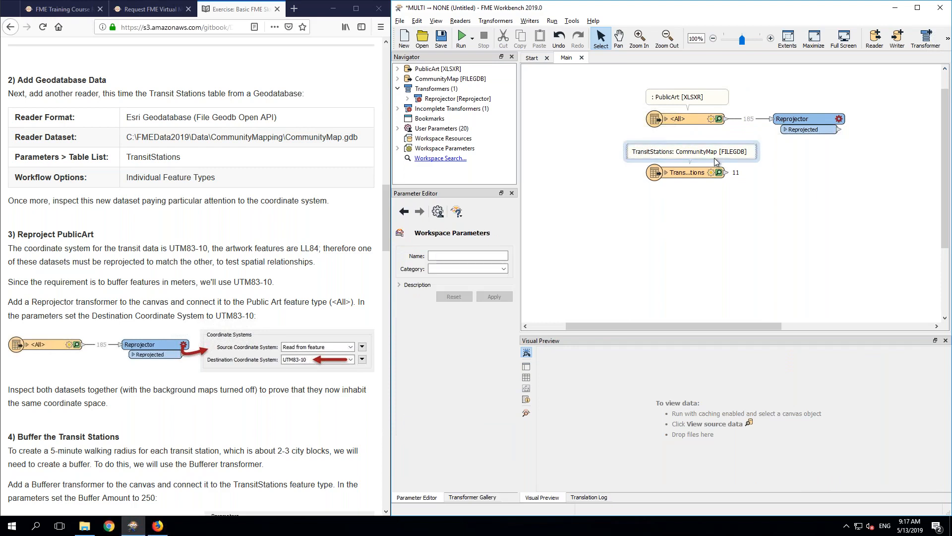
mouse_move(718, 155)
left_mouse_down()
mouse_move(671, 179)
mouse_move(685, 204)
left_mouse_up()
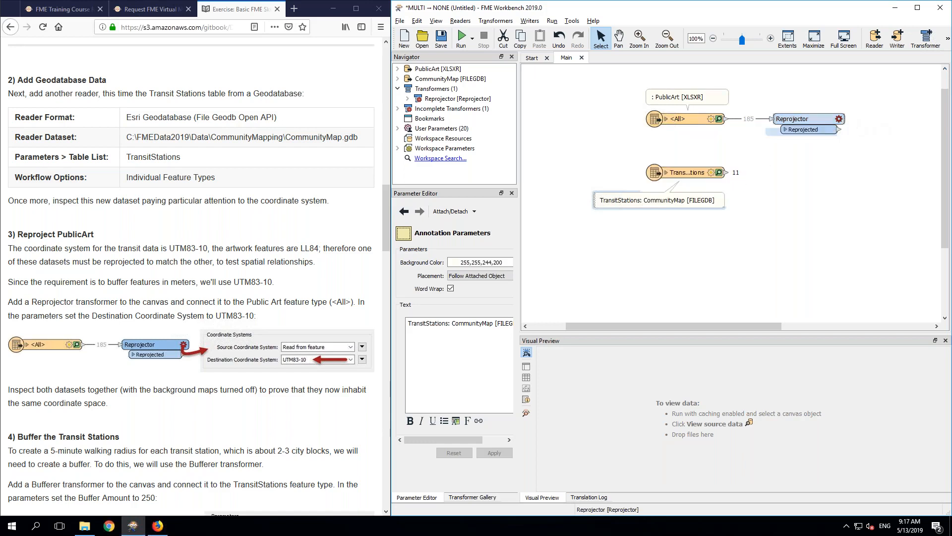
Step: Set the Reprojector's destination coordinate system to UTM83-10
left_click(843, 123)
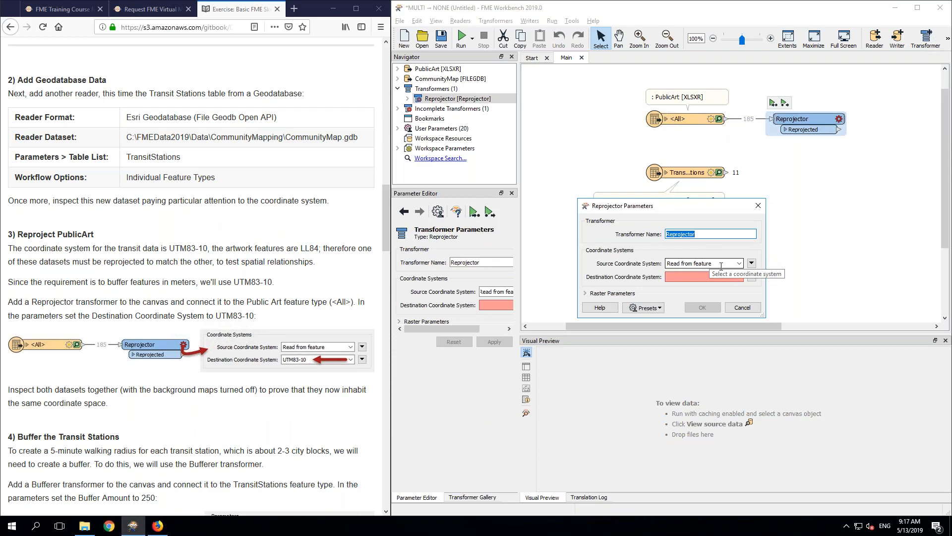
left_click(697, 279)
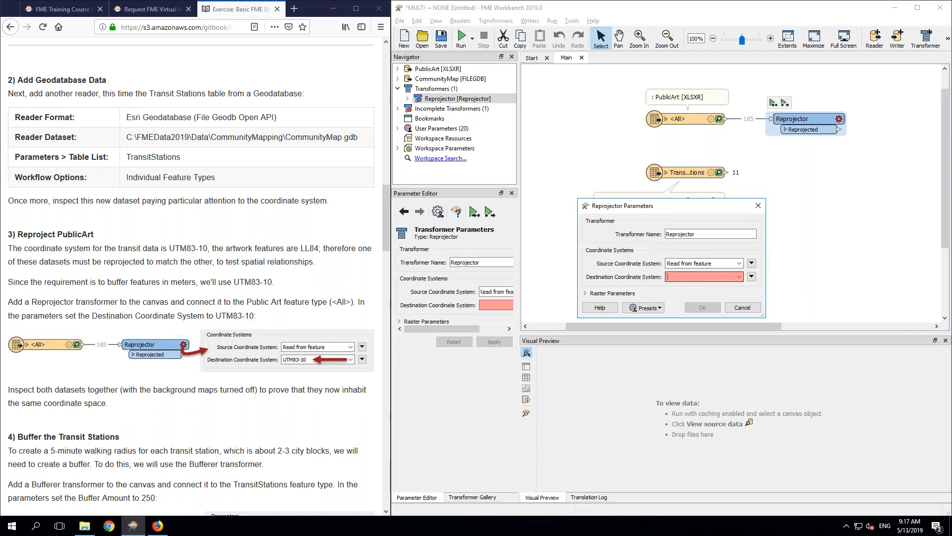
type("utm83")
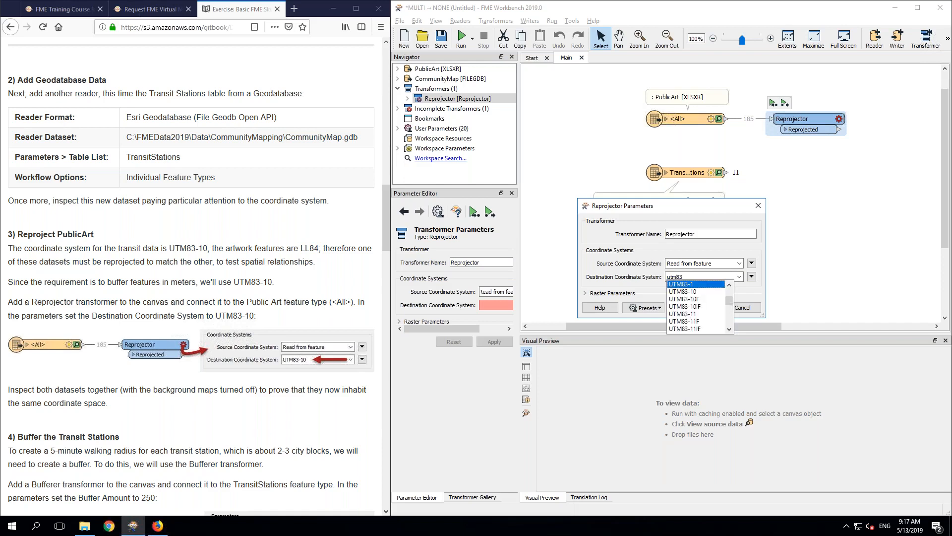
type("-10")
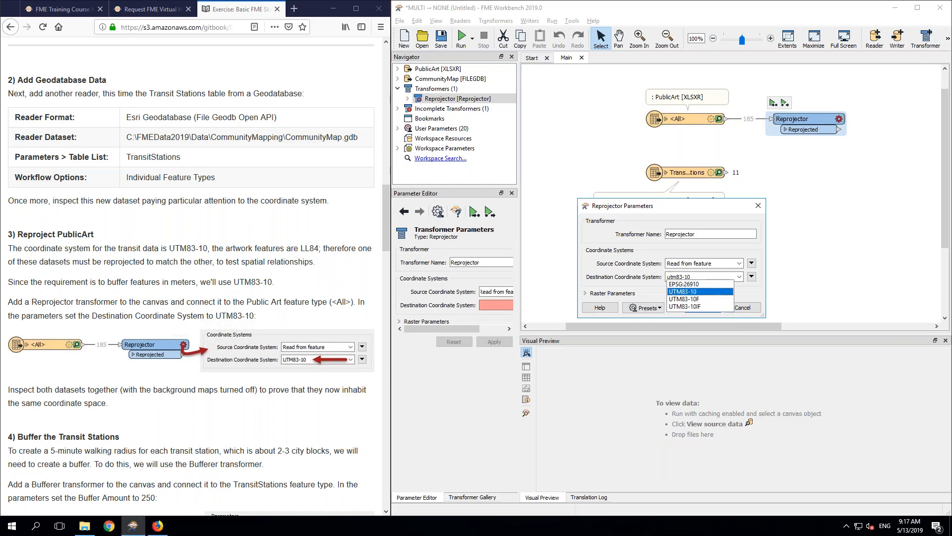
left_click(692, 291)
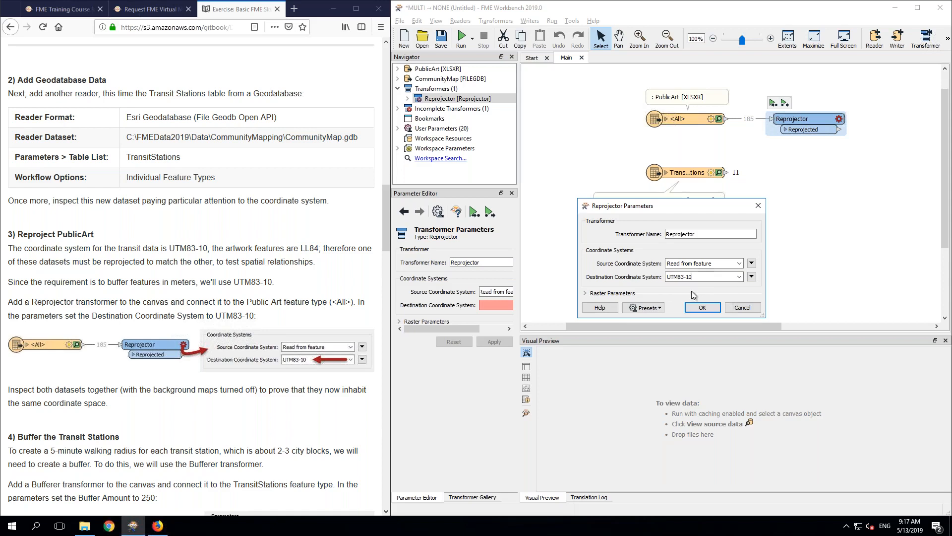
left_click(710, 309)
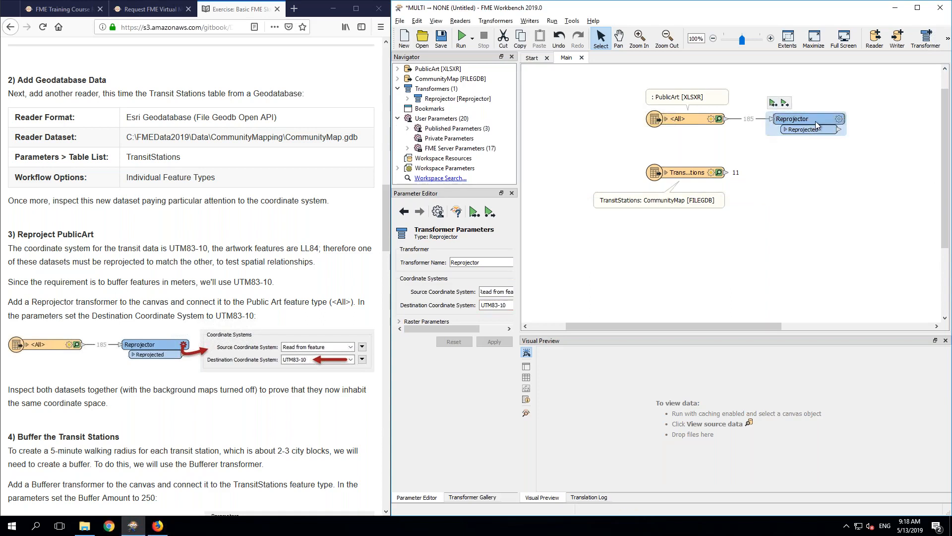
Step: Run the workspace and preview the TransitStations and Reprojector output together in the graphics view
left_click(777, 186)
key("ctrl+r")
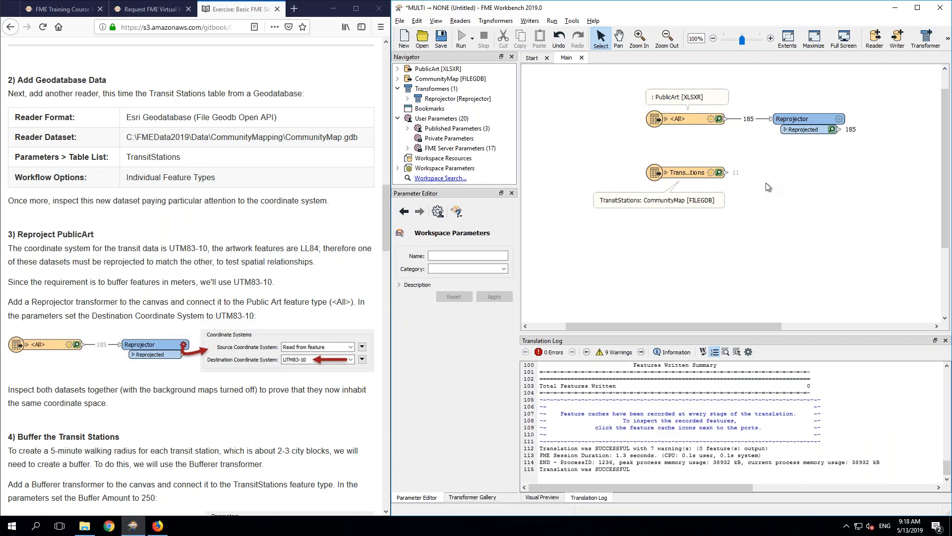
left_click(691, 173)
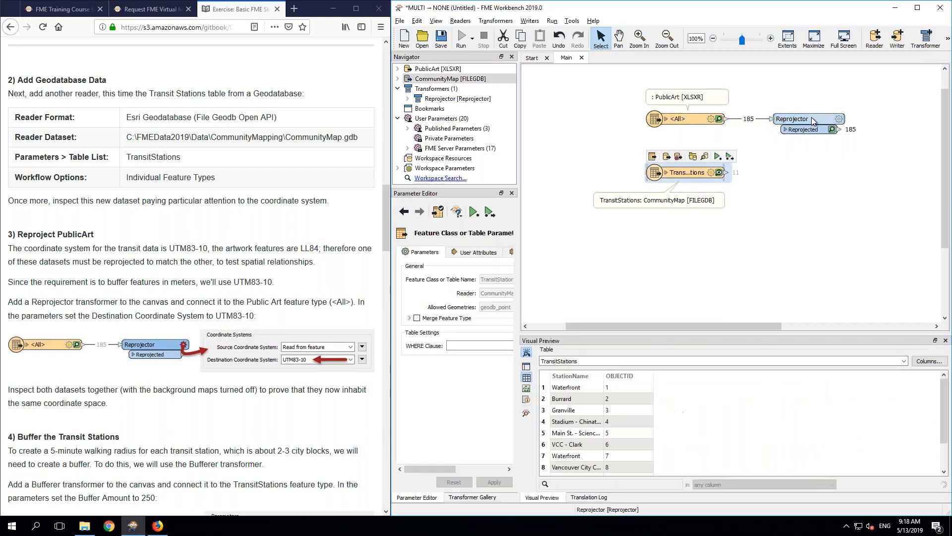
left_click(811, 118, "ctrl")
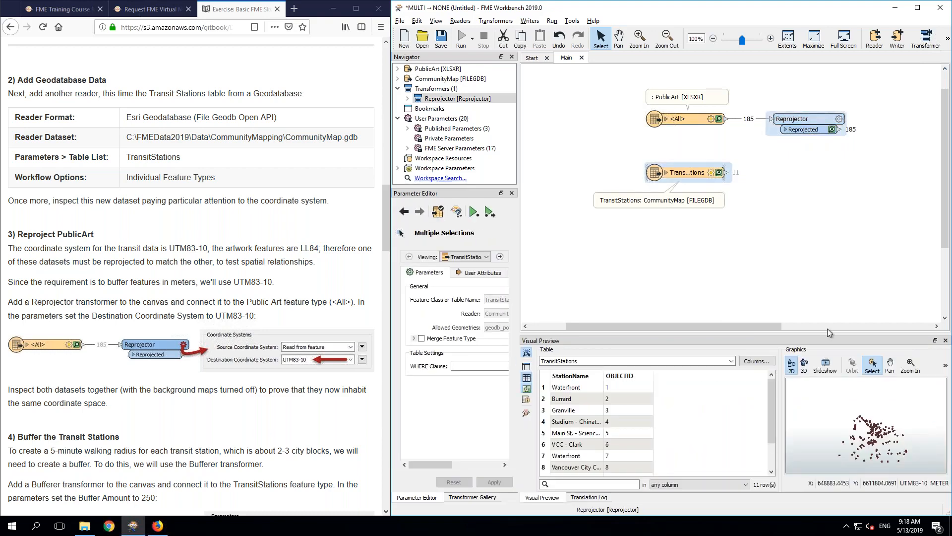
scroll(875, 433, "up", 3)
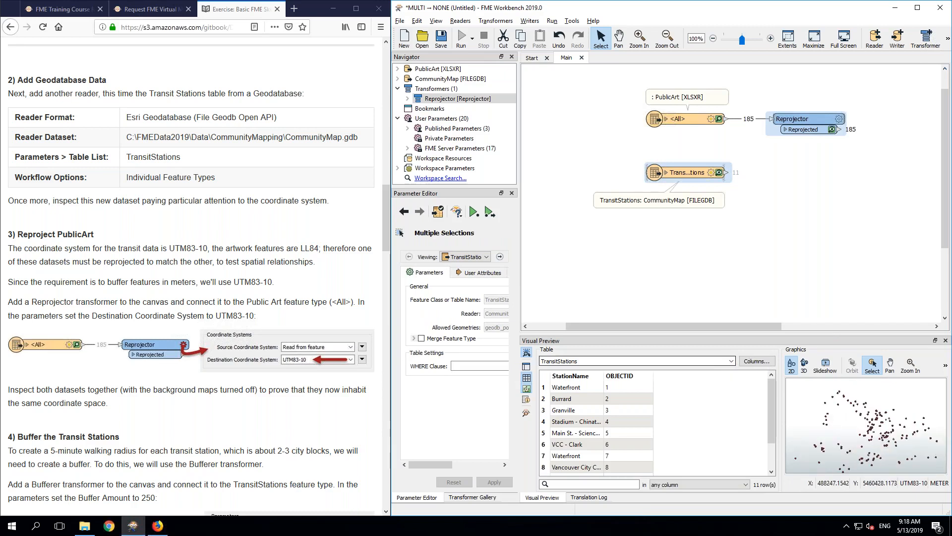
Step: Highlight the fifth station record in the TransitStations preview table to locate it on the map
left_click(732, 361)
left_click(626, 376)
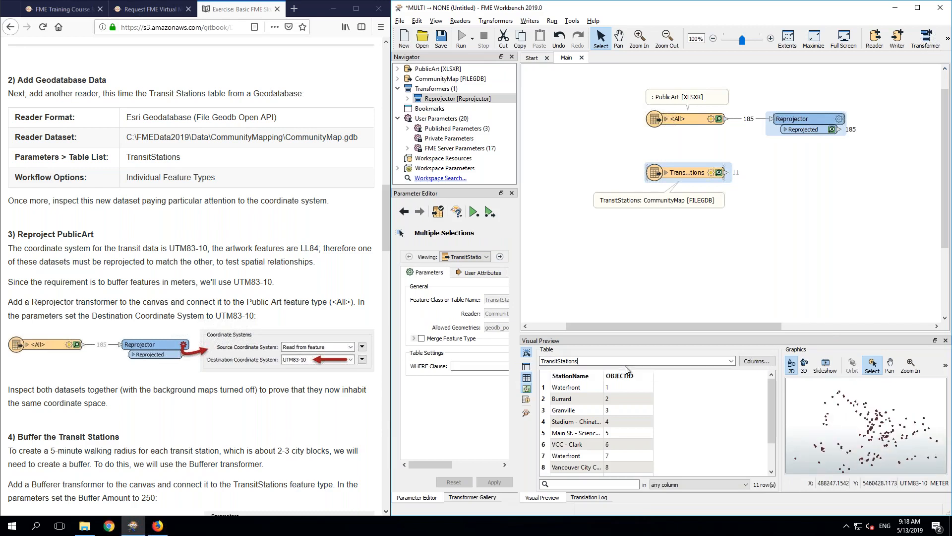
left_click(597, 401)
left_click(595, 433)
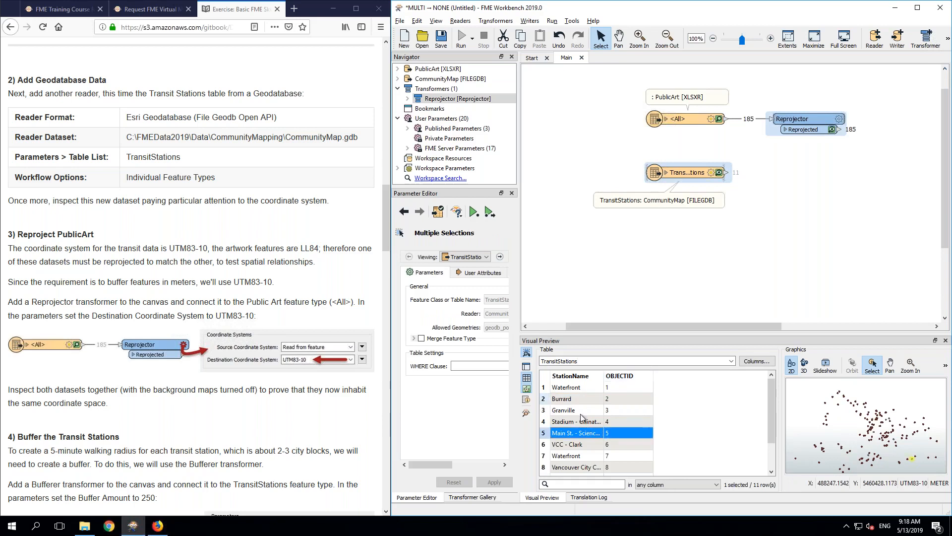
Step: Style the TransitStations points in the preview with colour 255,85,0 and point size 10, and view them against the artwork points
left_click(526, 368)
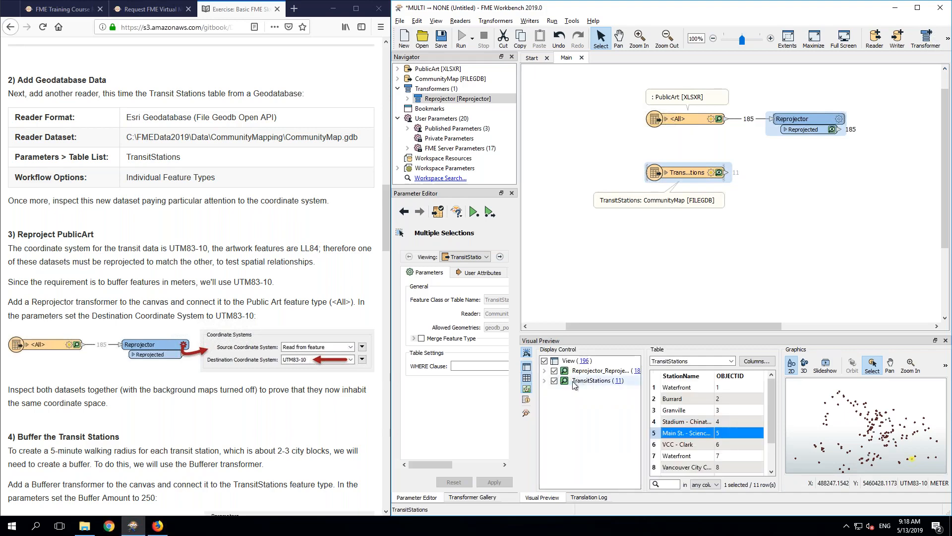
left_click(545, 381)
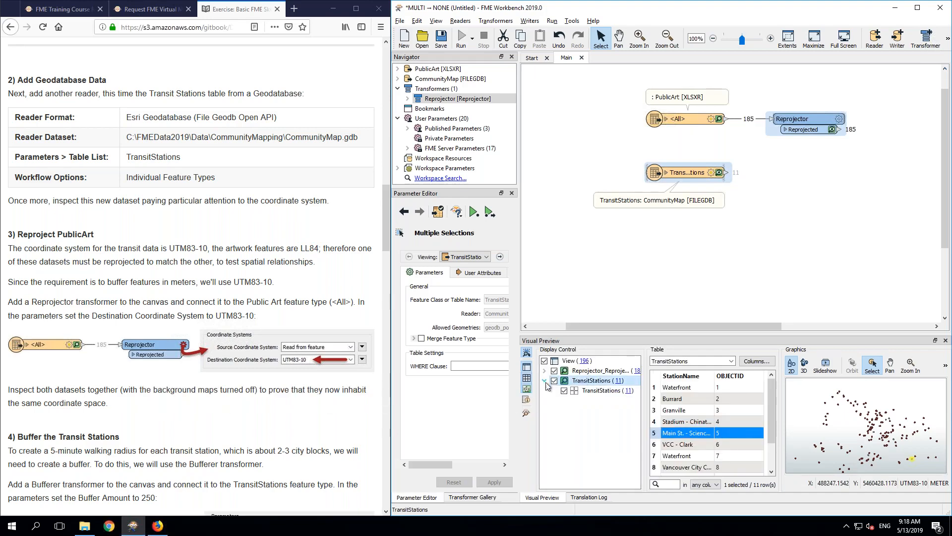
left_click(578, 392)
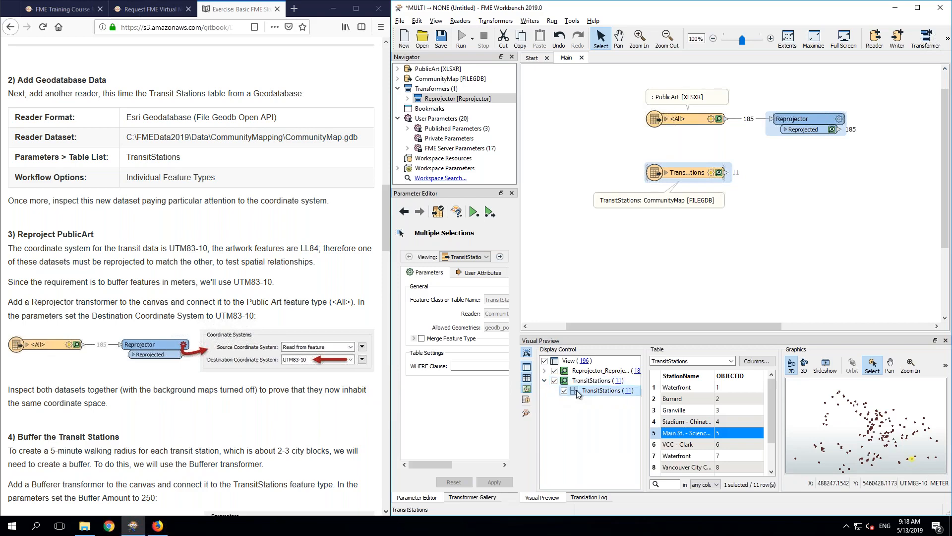
left_click(575, 391)
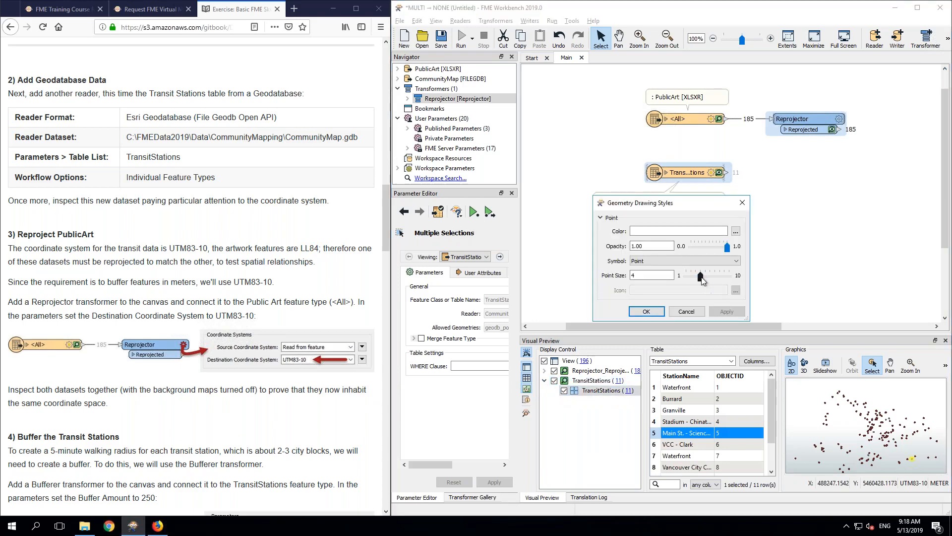
left_click(736, 231)
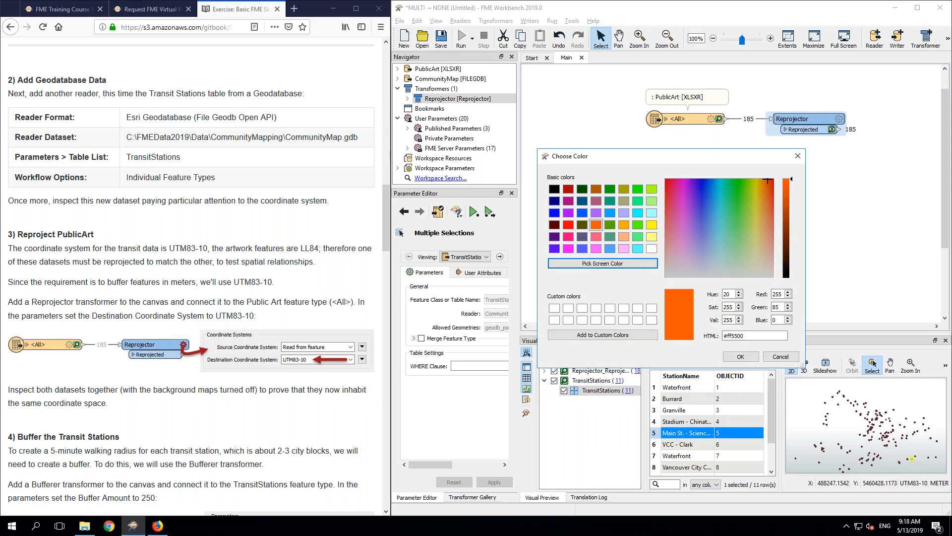
left_click(746, 360)
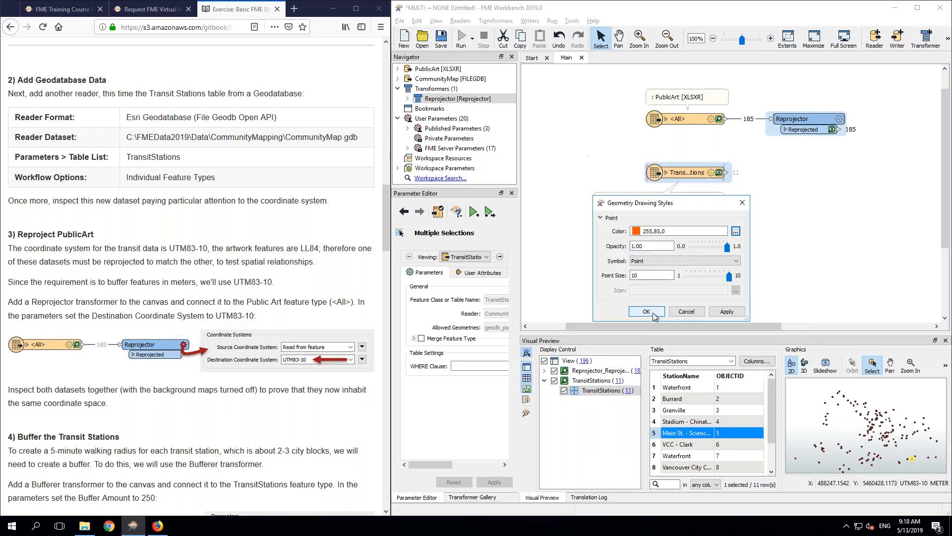
left_click(658, 314)
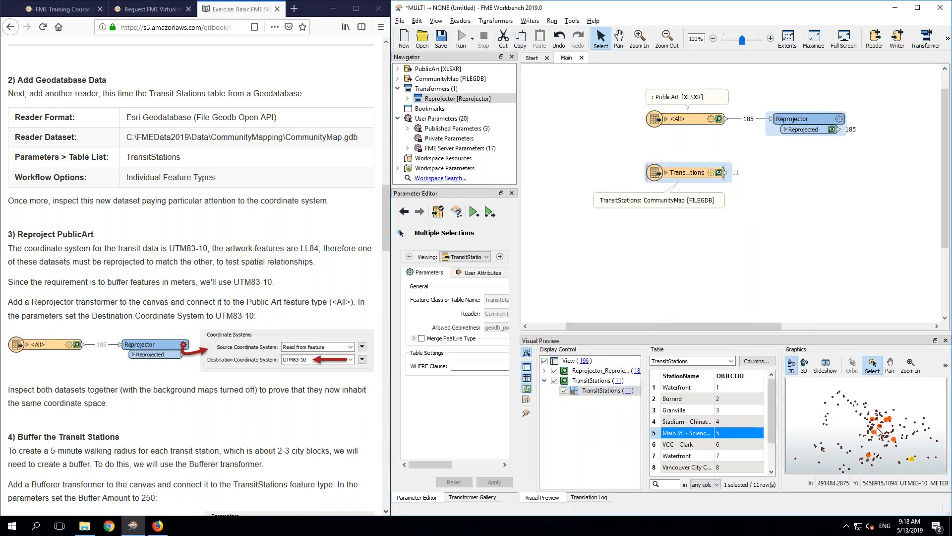
scroll(876, 427, "up", 3)
scroll(877, 428, "up", 1)
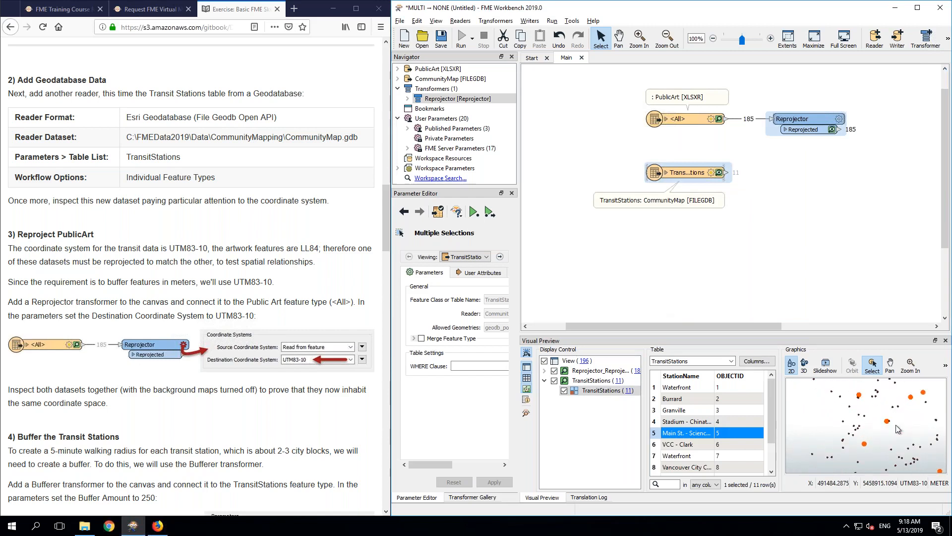
left_click_drag(908, 424, 873, 435)
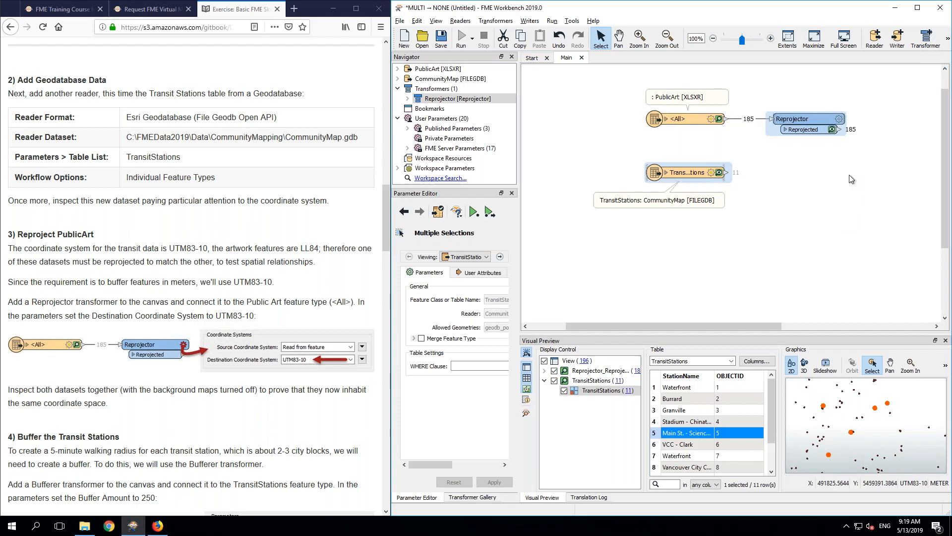
Step: Add a Bufferer transformer to the canvas and connect the TransitStations feature type to its input
left_click(798, 167)
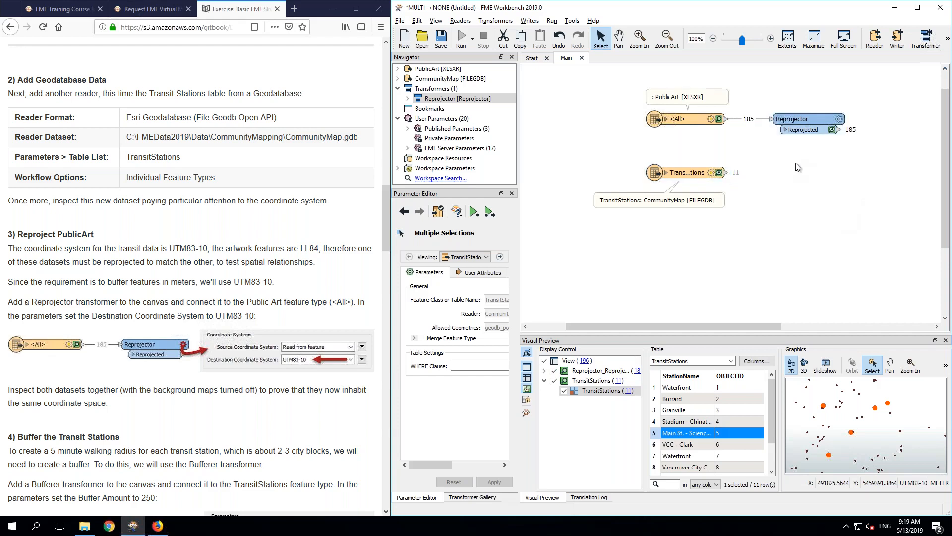
type("buff")
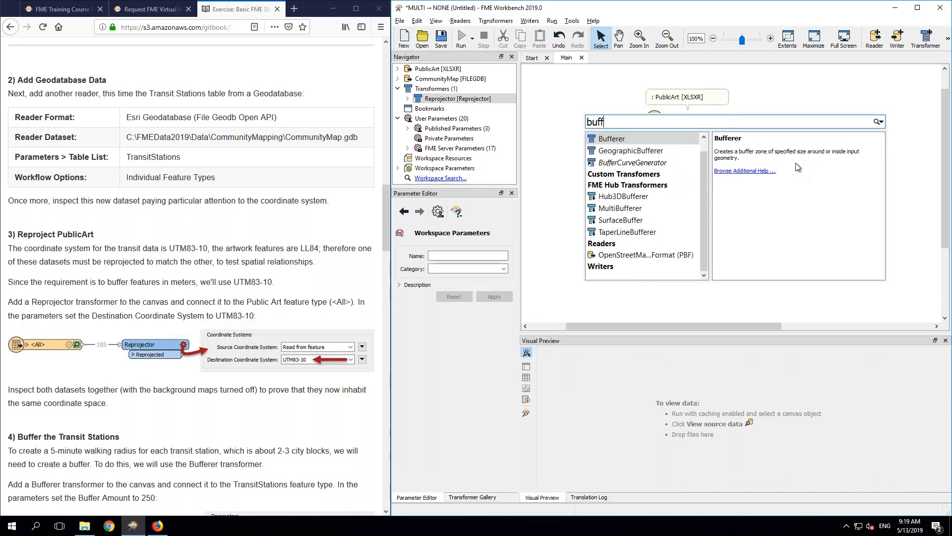
key("Return")
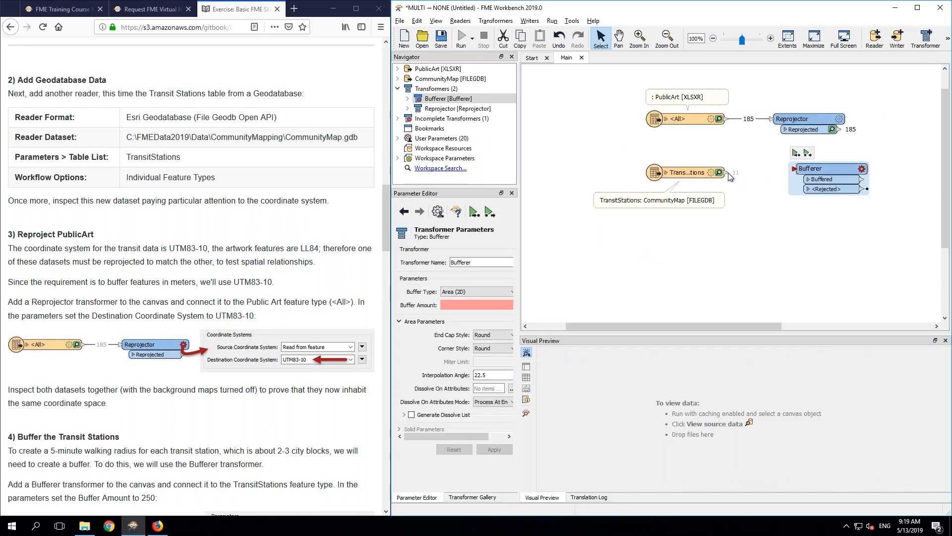
left_click_drag(727, 171, 806, 171)
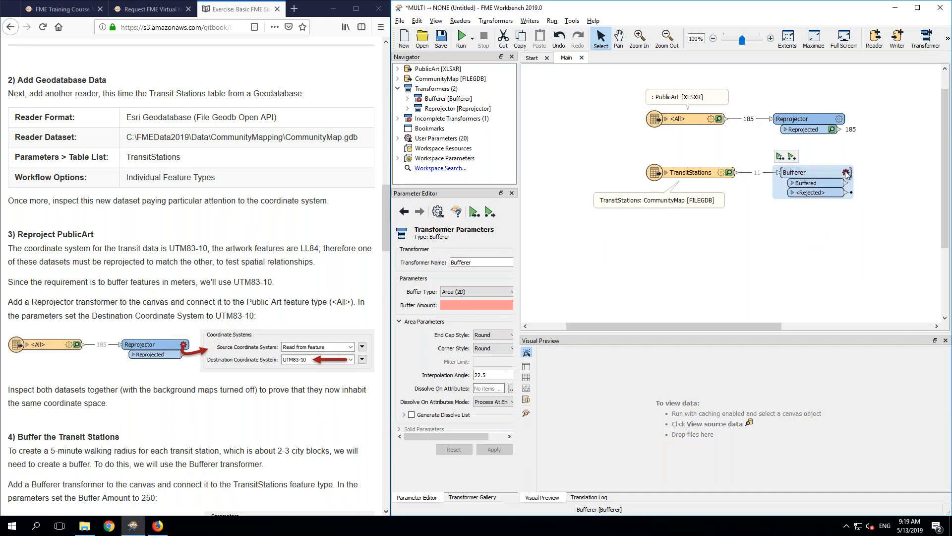
Step: Set the Bufferer's buffer amount to 250
mouse_move(846, 174)
left_click(847, 173)
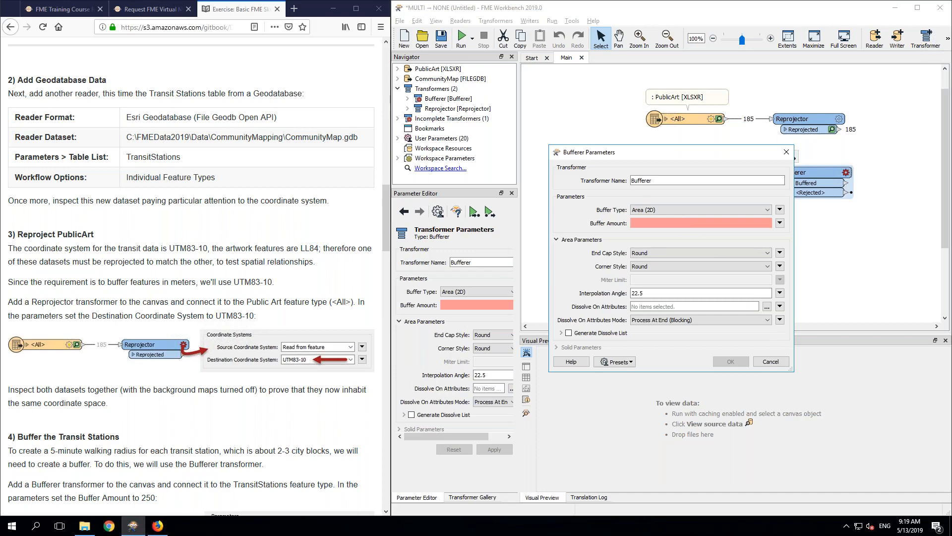
type("250")
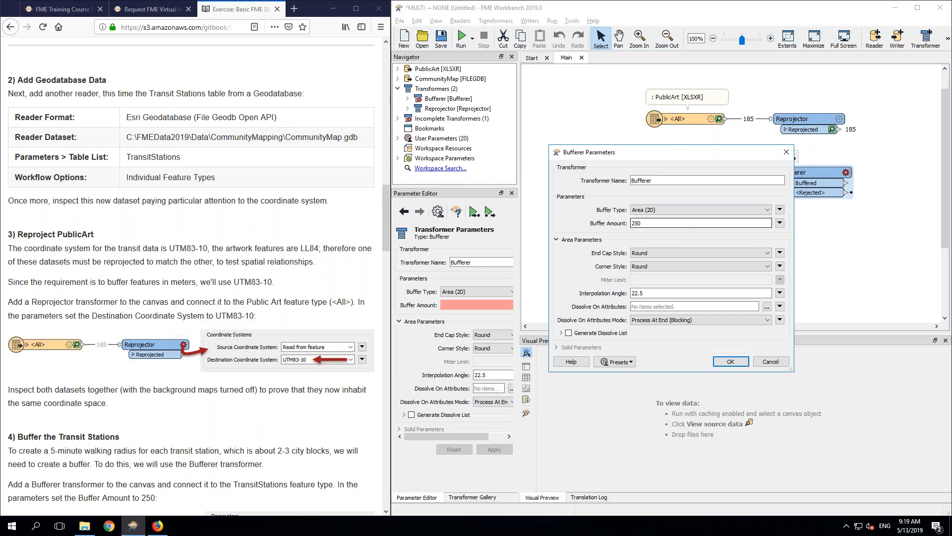
left_click(747, 363)
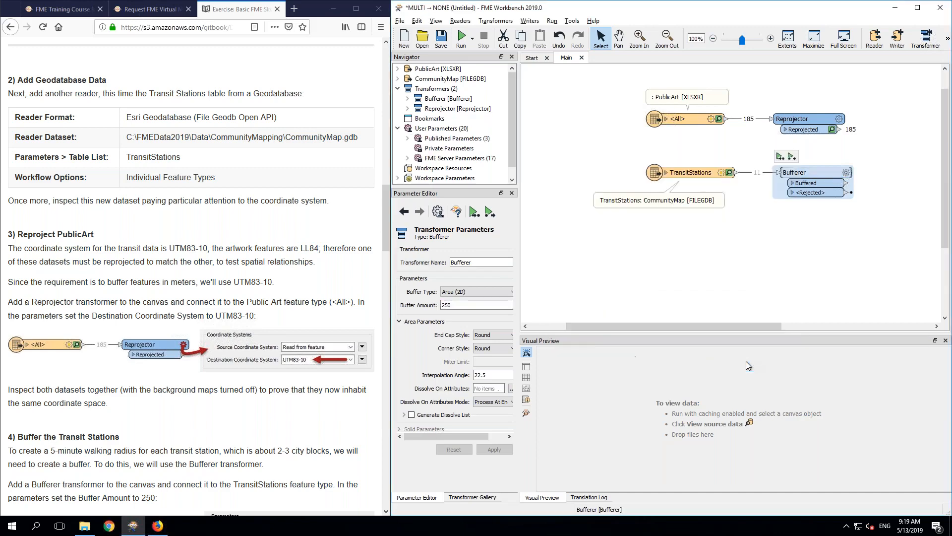
Step: Run the workspace again and inspect the Bufferer's buffered output in the graphics view
left_click(387, 213)
left_click_drag(387, 212, 386, 249)
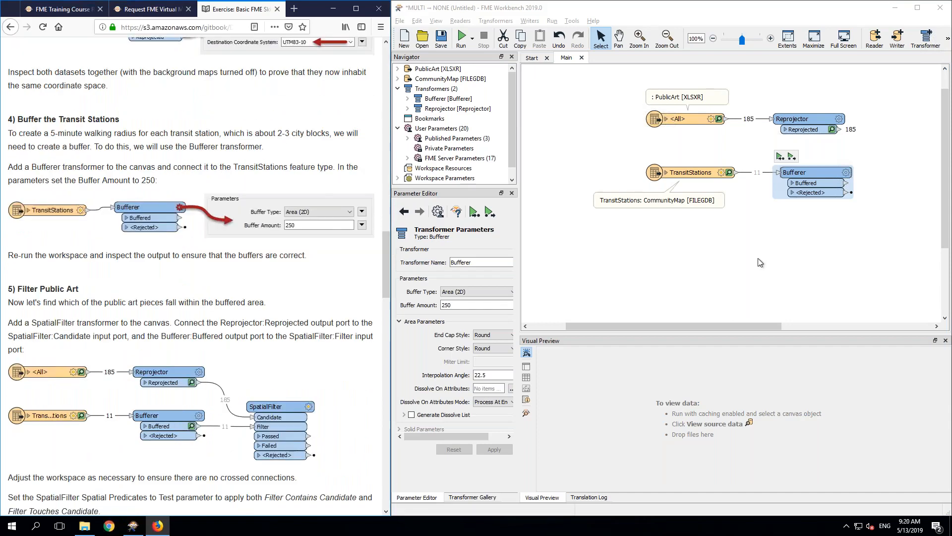
left_click(760, 263)
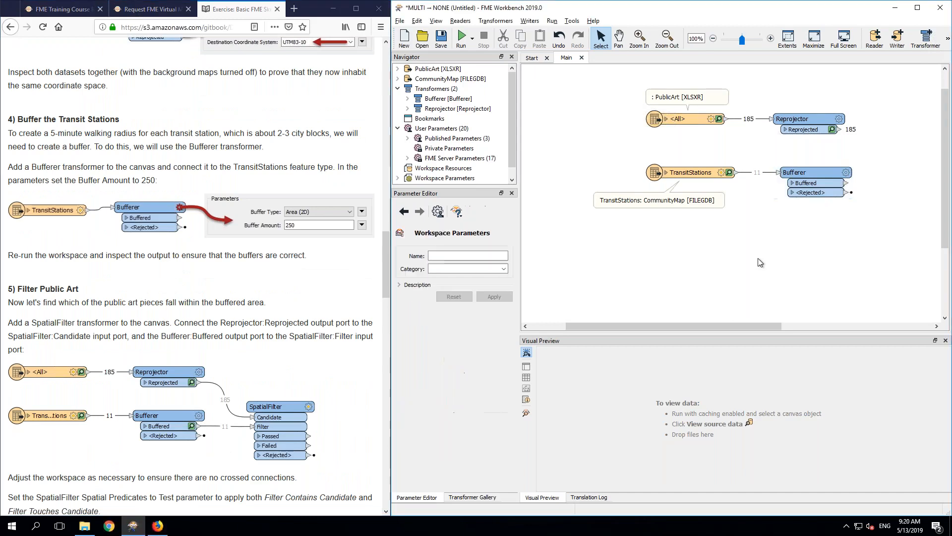
key("ctrl+r")
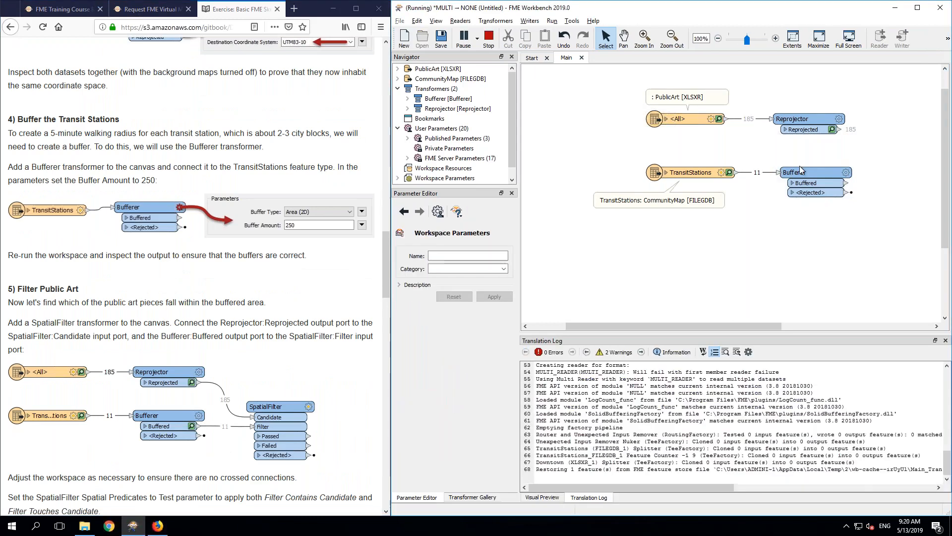
left_click(819, 177)
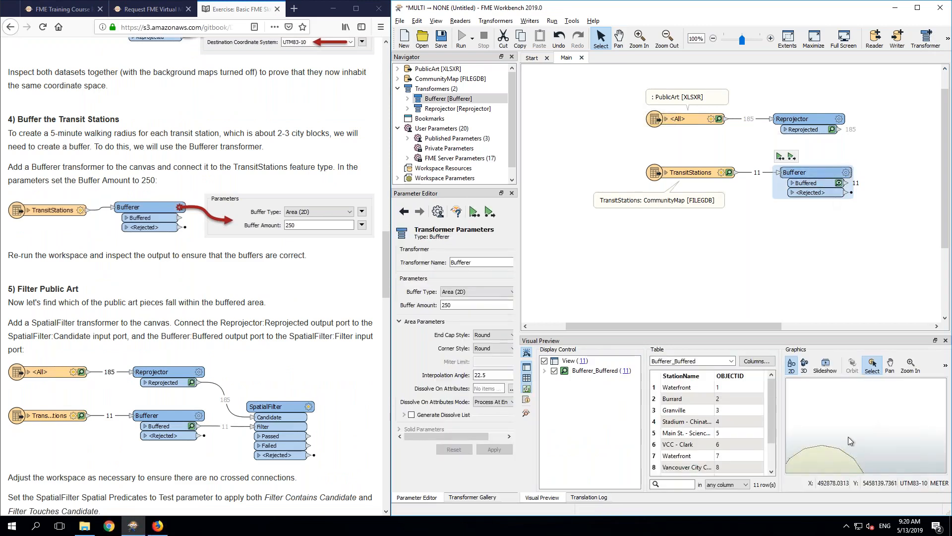
scroll(848, 436, "down", 3)
scroll(848, 440, "down", 3)
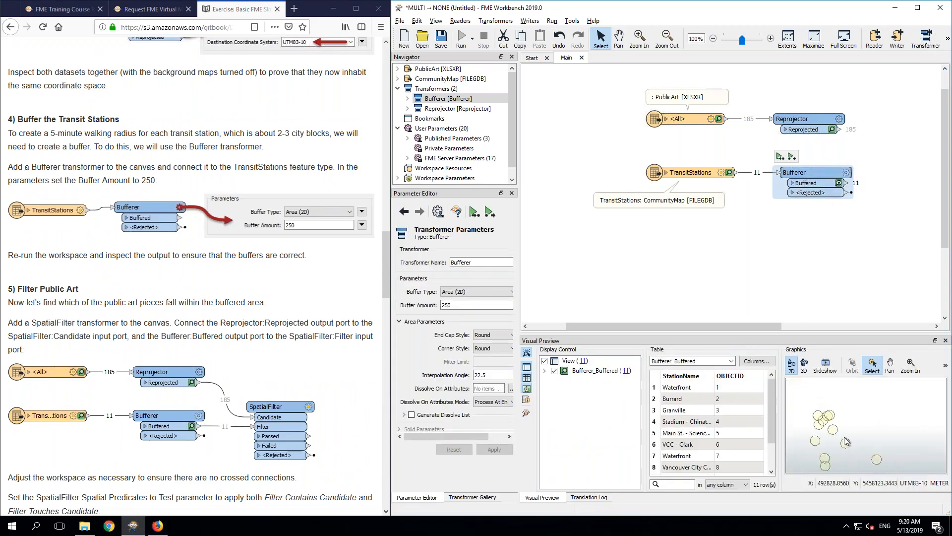
left_click_drag(851, 411, 851, 407)
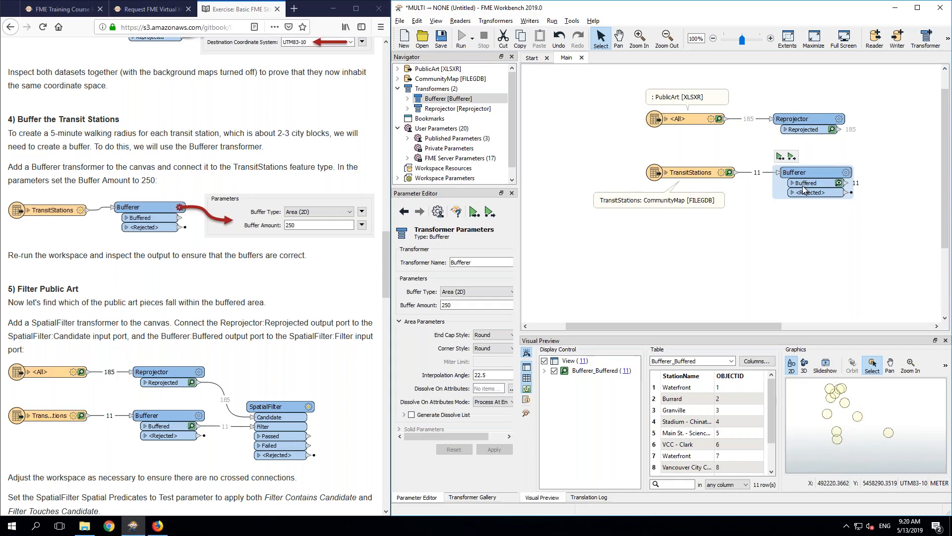
Step: Preview the Reprojector output together with the Bufferer output to compare artwork locations with the station buffers
left_click(810, 119, "ctrl")
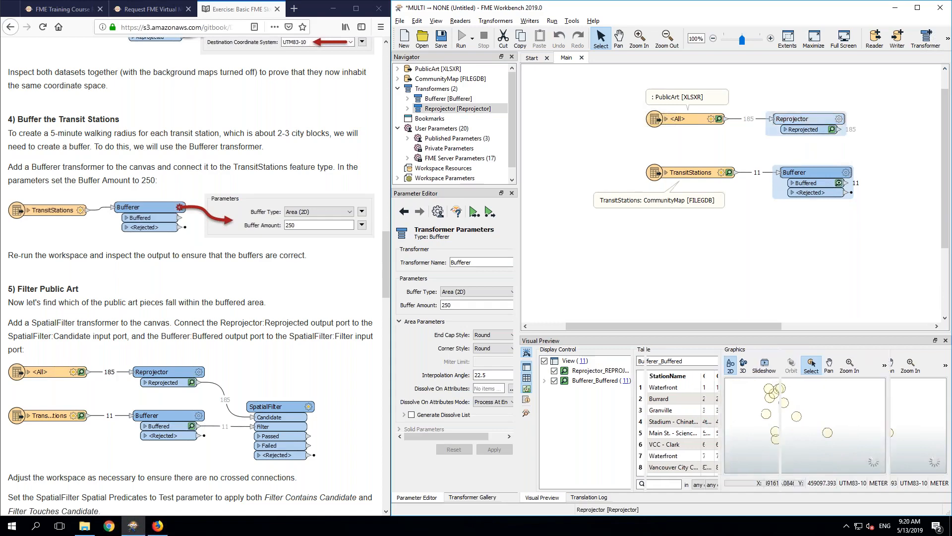
scroll(863, 421, "up", 2)
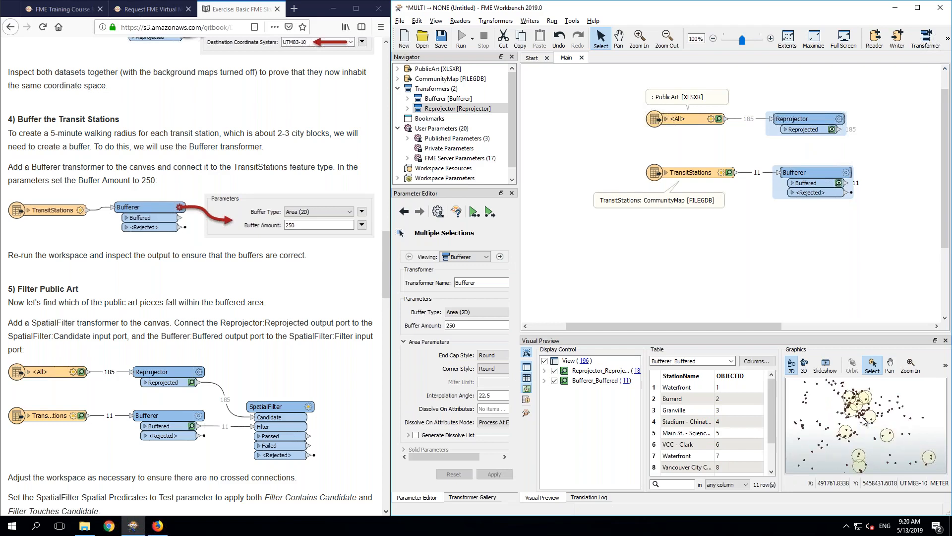
scroll(863, 420, "up", 4)
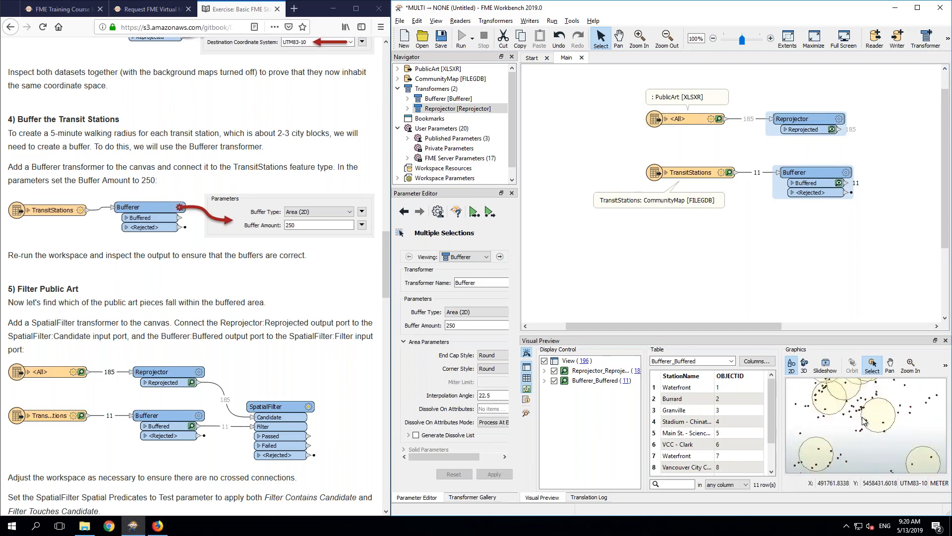
scroll(860, 408, "down", 5)
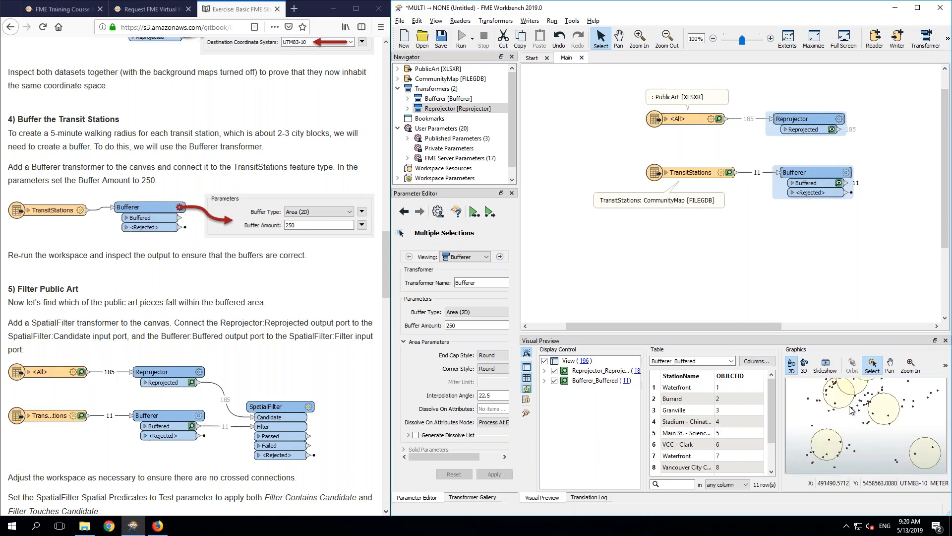
Step: Read the exercise instructions for section 5, Filter Public Art, covering the SpatialFilter connections and spatial predicates
left_click(118, 320)
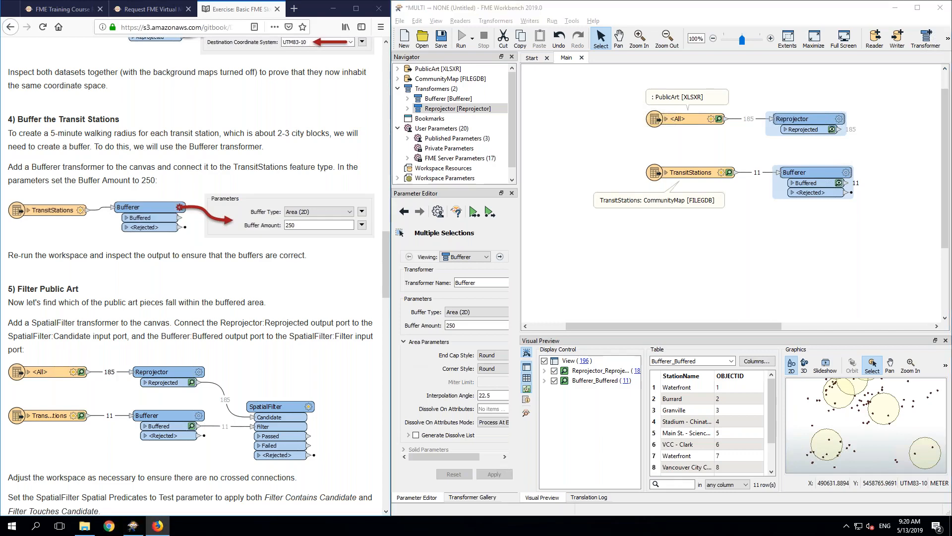
scroll(179, 311, "down", 2)
scroll(179, 311, "down", 4)
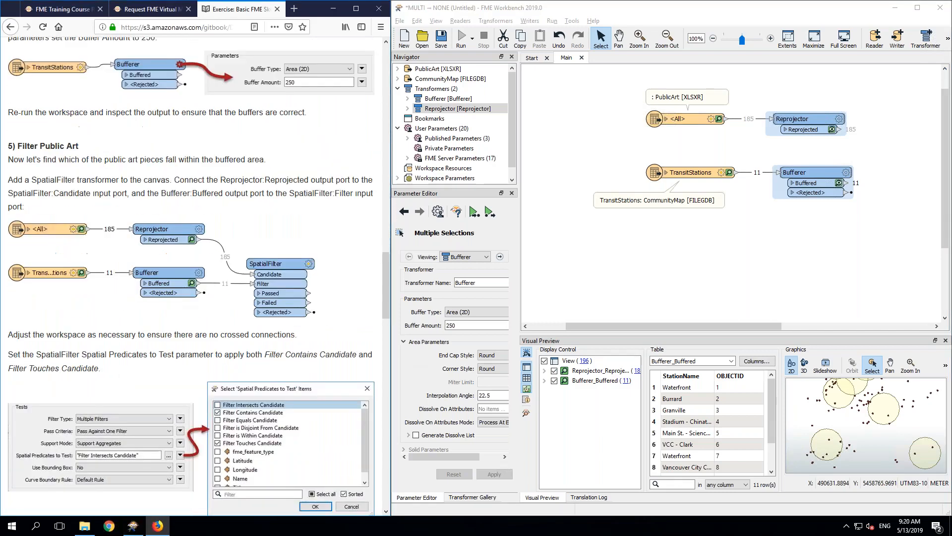
scroll(193, 278, "up", 1)
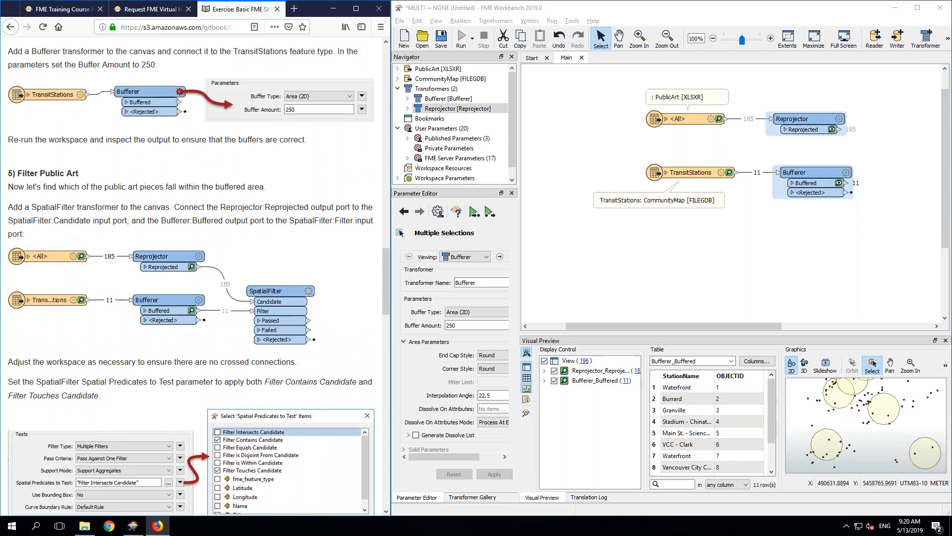
Step: Add a SpatialFilter transformer to the canvas beside the Bufferer
scroll(194, 278, "down", 1)
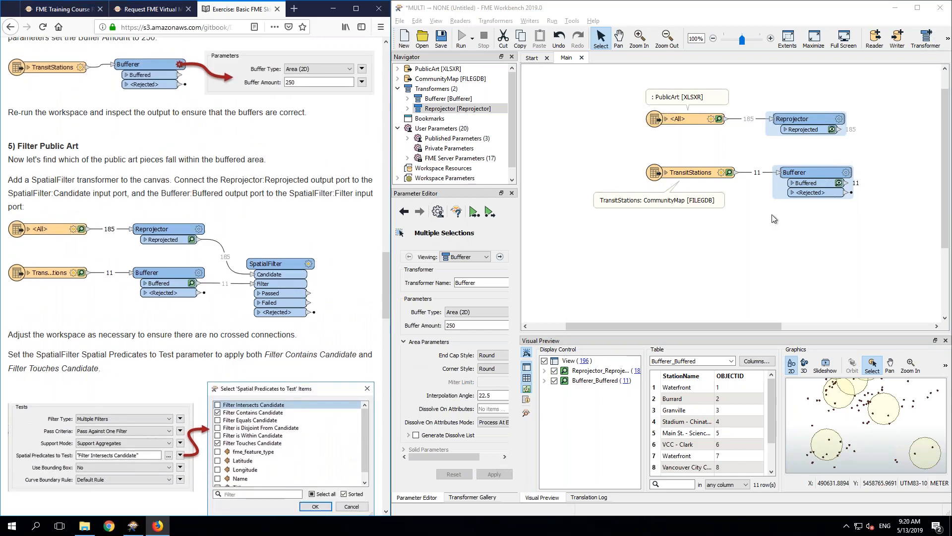
left_click(890, 163)
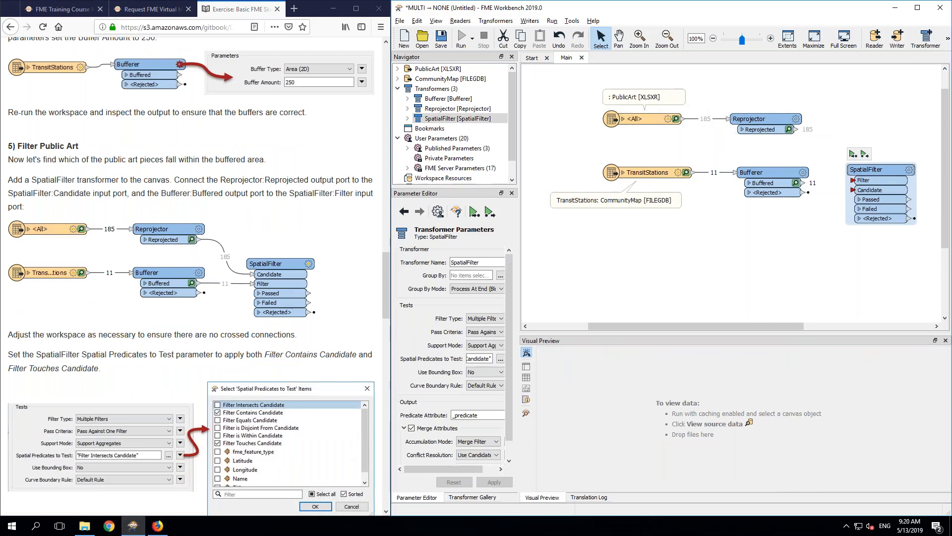
Step: Search the transformers for "dista" and "network", and add a NetworkCostCalculator to the empty canvas below the Bufferer
left_click(693, 255)
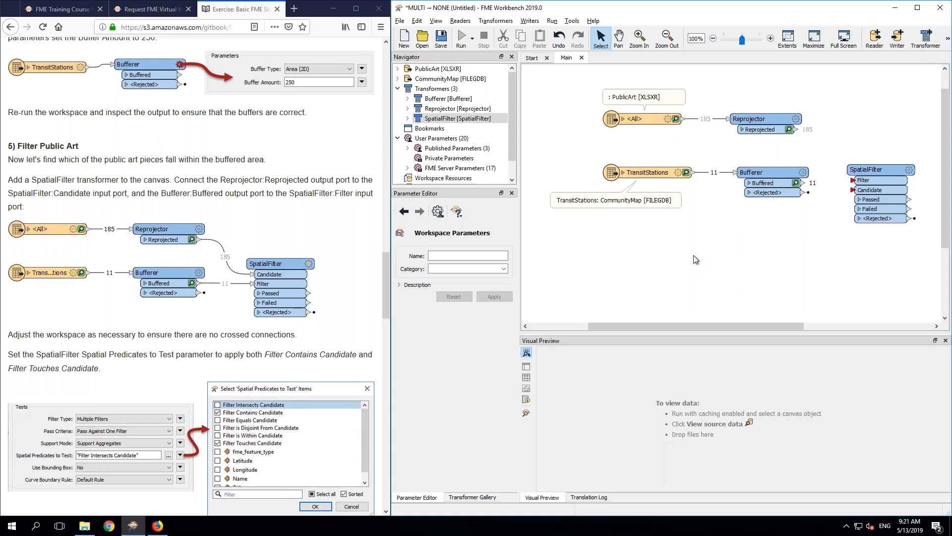
type("dista")
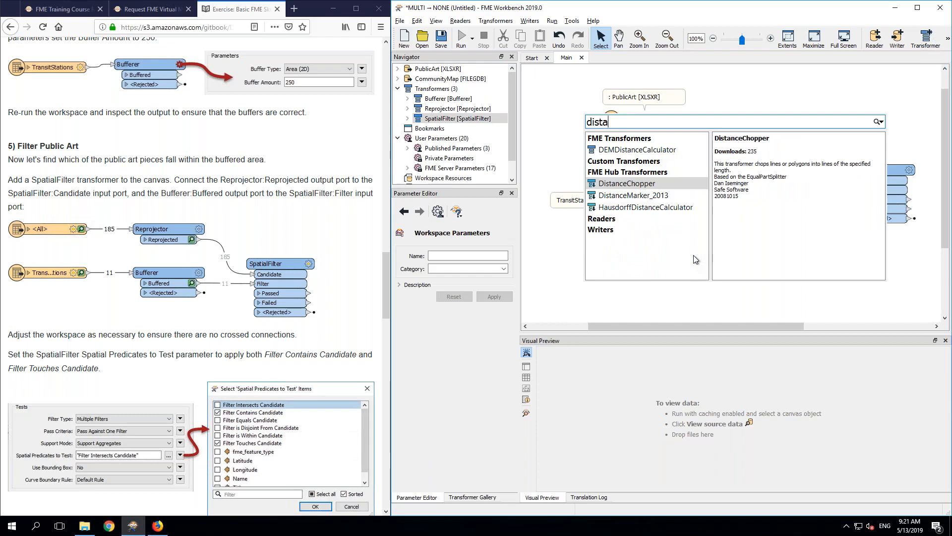
key("Escape")
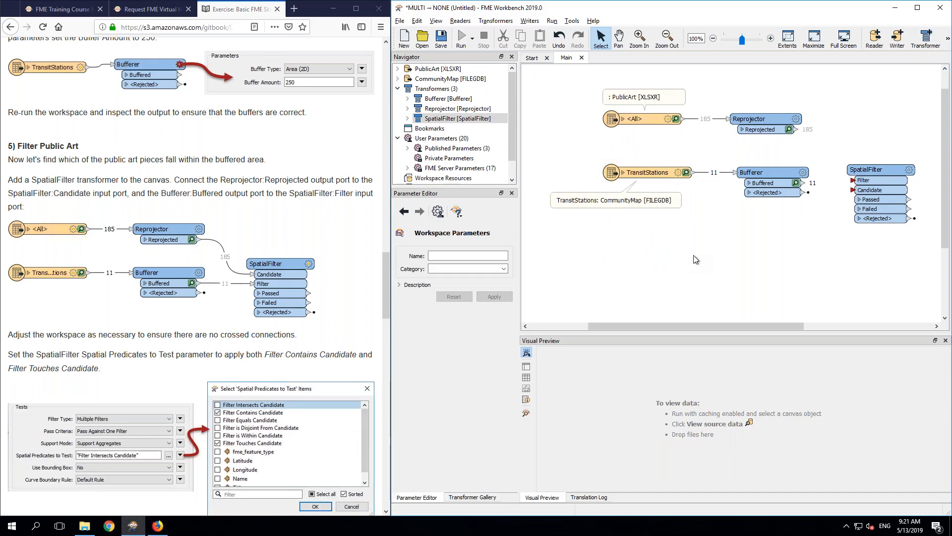
type("network")
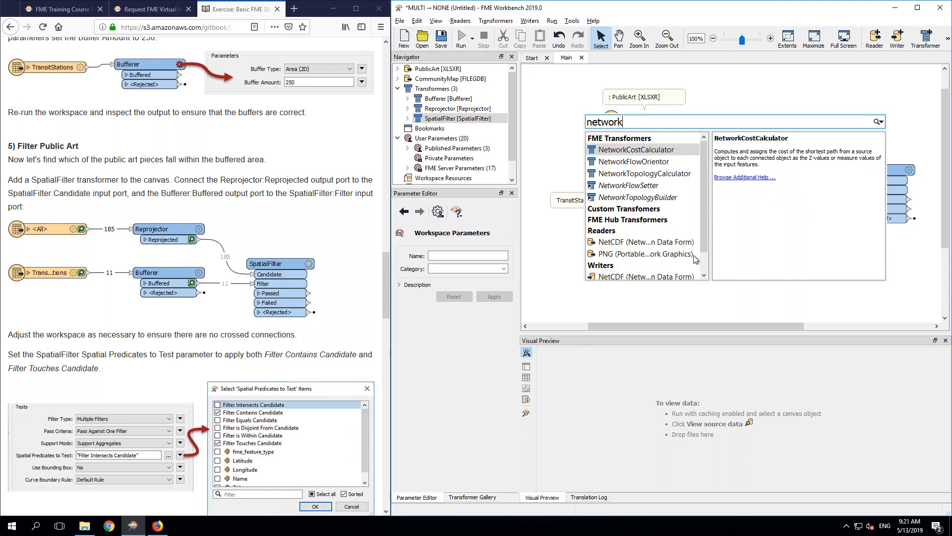
key("Return")
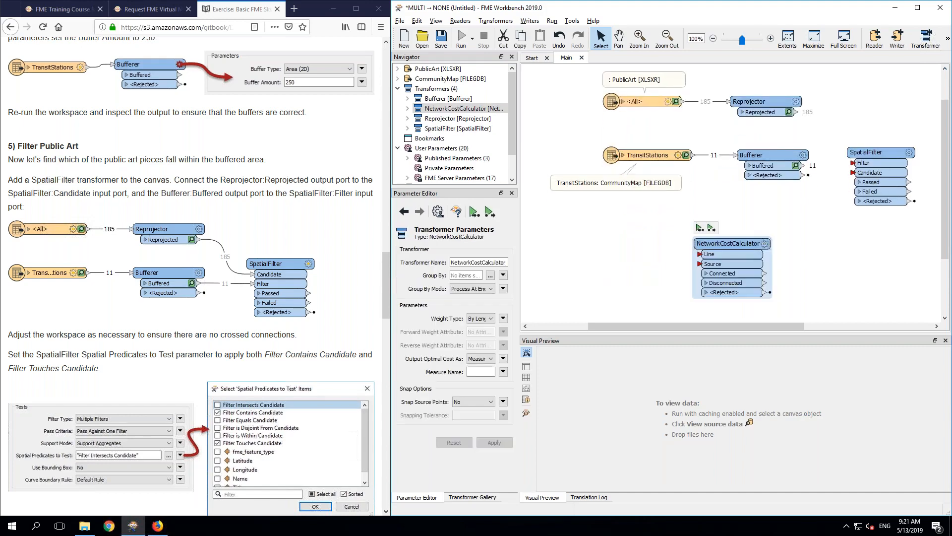
key("Return")
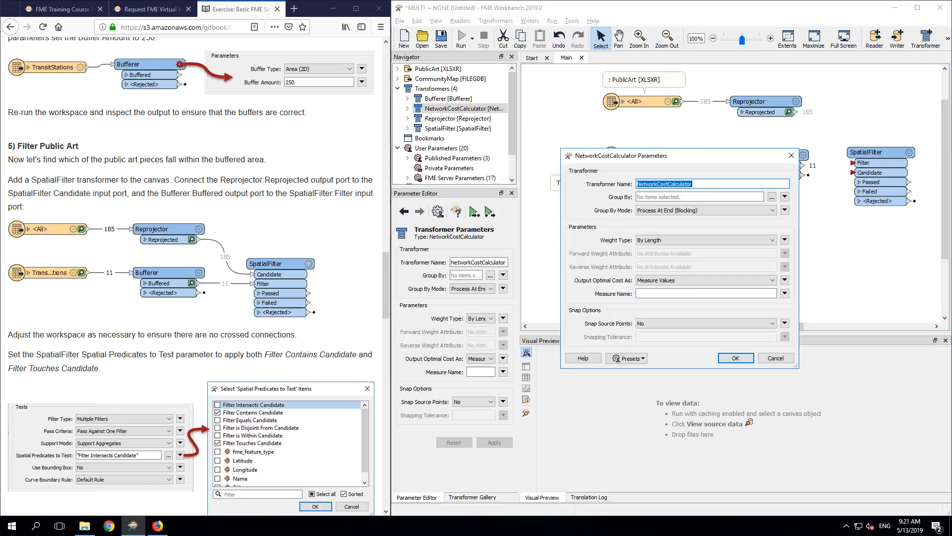
left_click(791, 156)
Step: Try drawing connections out of the NetworkCostCalculator's Line and Source input ports into empty canvas space
left_click(586, 247)
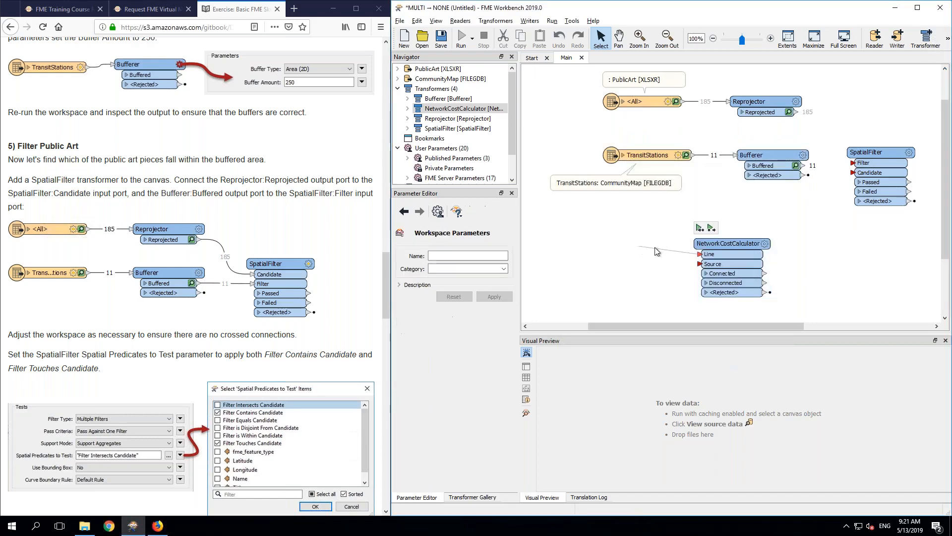
left_click(700, 265)
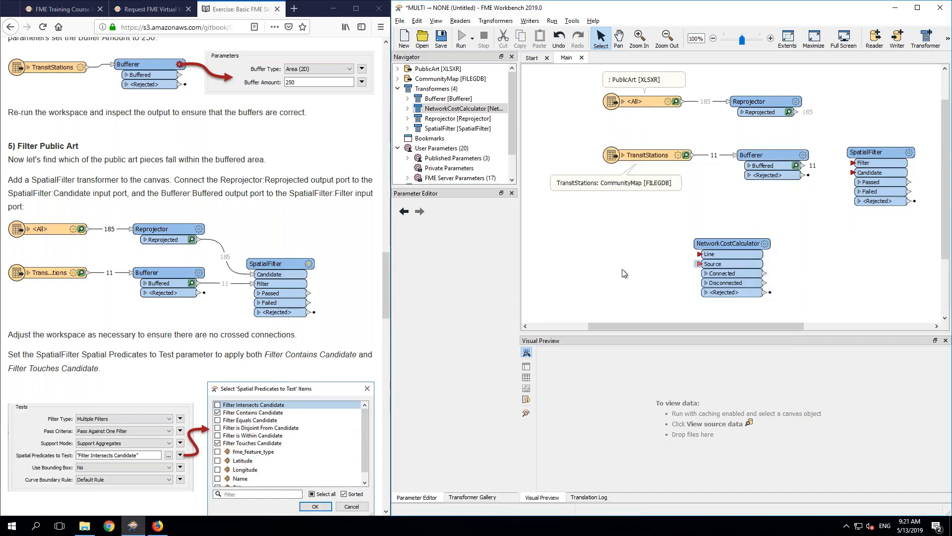
left_click_drag(624, 273, 635, 274)
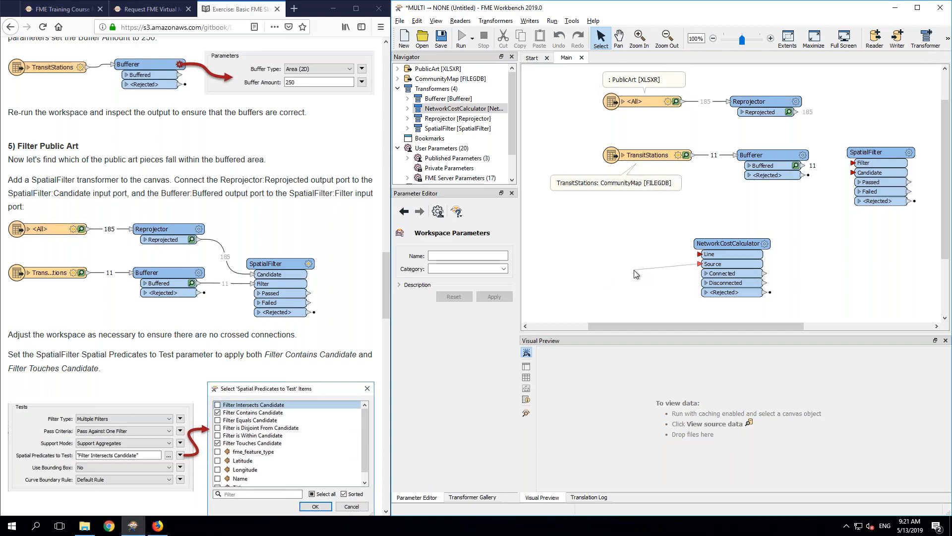
left_click(633, 270)
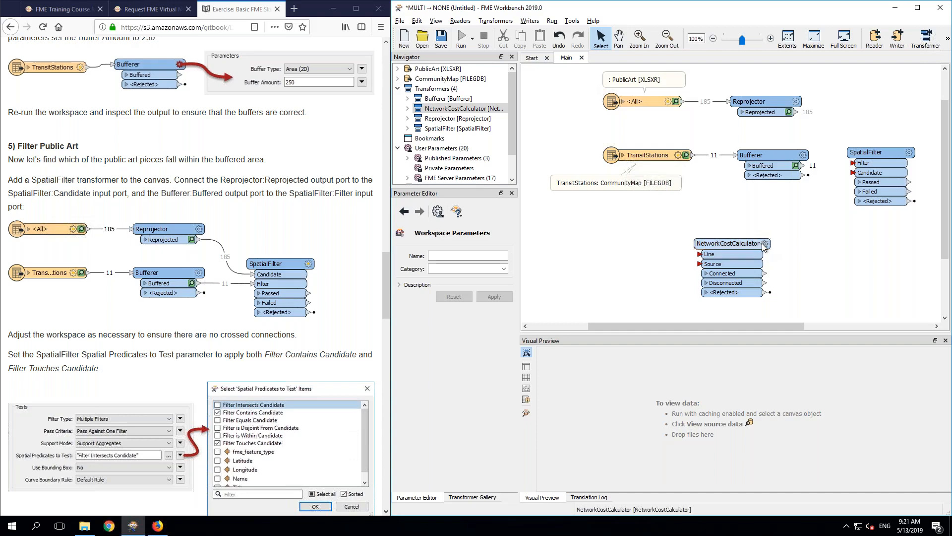
Step: Try the By One Attribute weight type in the NetworkCostCalculator parameters, cancel the change and delete the transformer
left_click(764, 245)
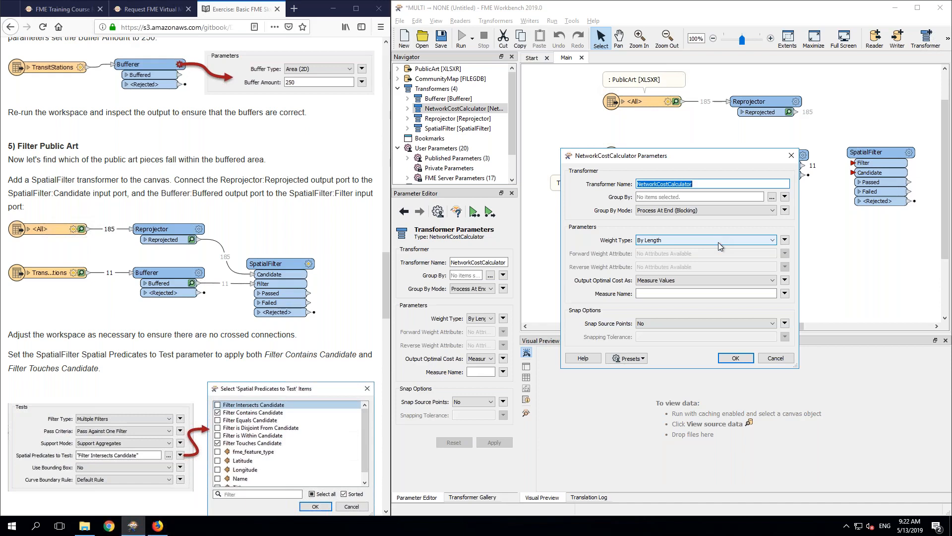
left_click(718, 241)
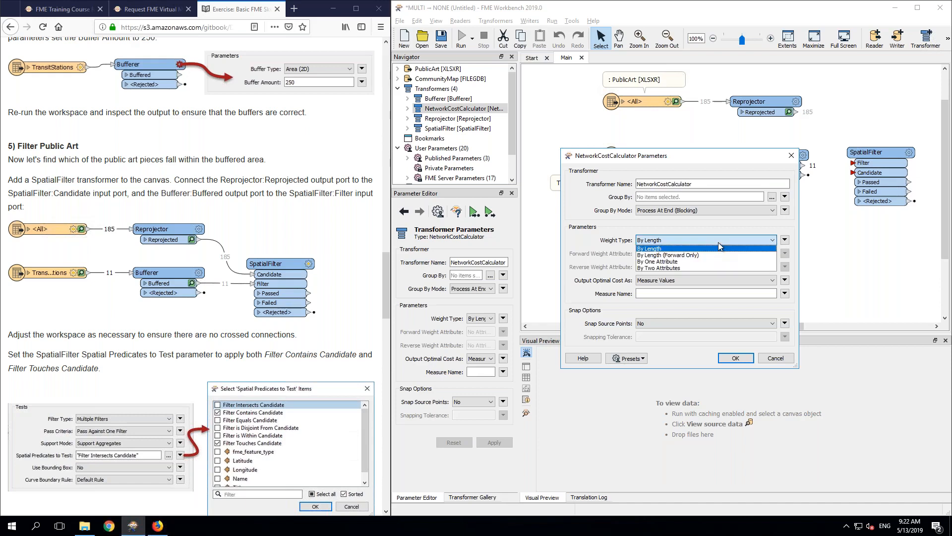
left_click(665, 261)
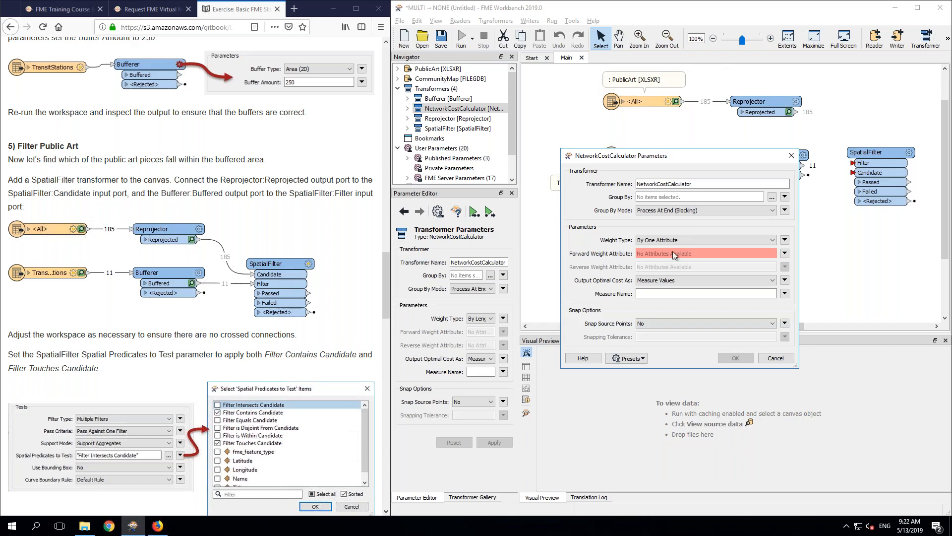
left_click(772, 359)
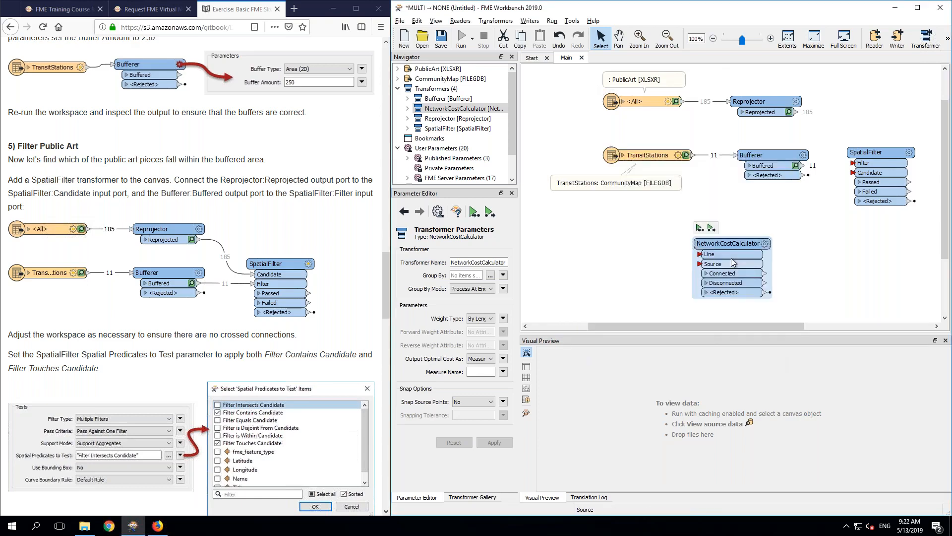
key("Delete")
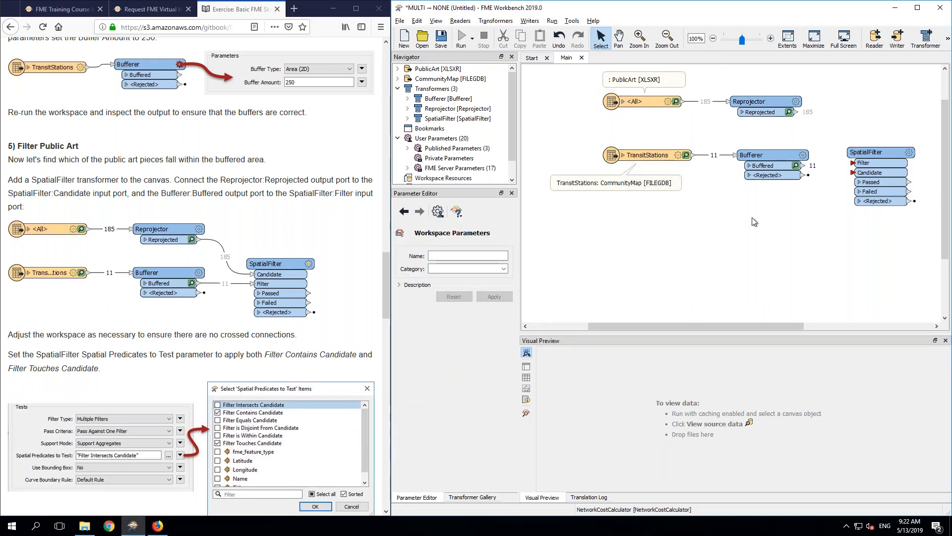
Step: Move the SpatialFilter transformer up so it sits between the Reprojector and Bufferer rows
left_click_drag(876, 151, 876, 129)
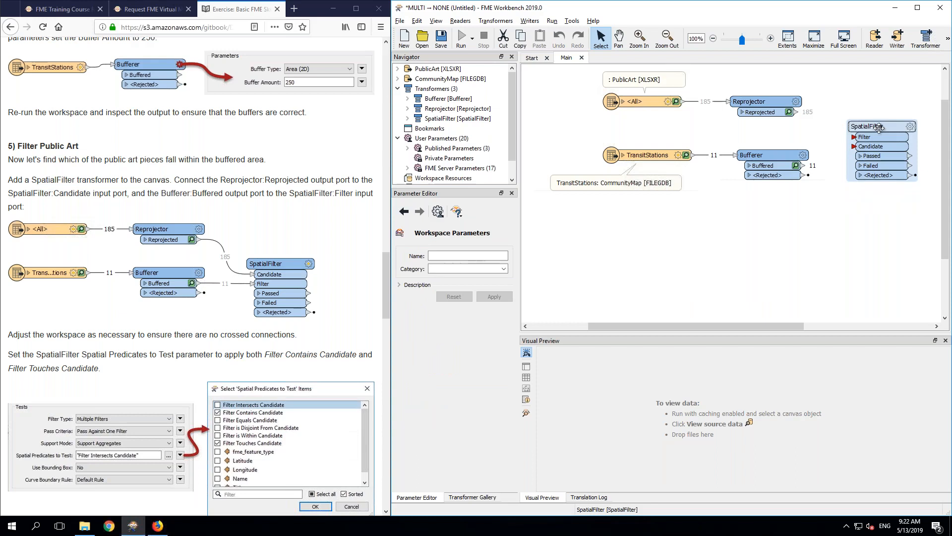
left_click_drag(876, 128, 880, 122)
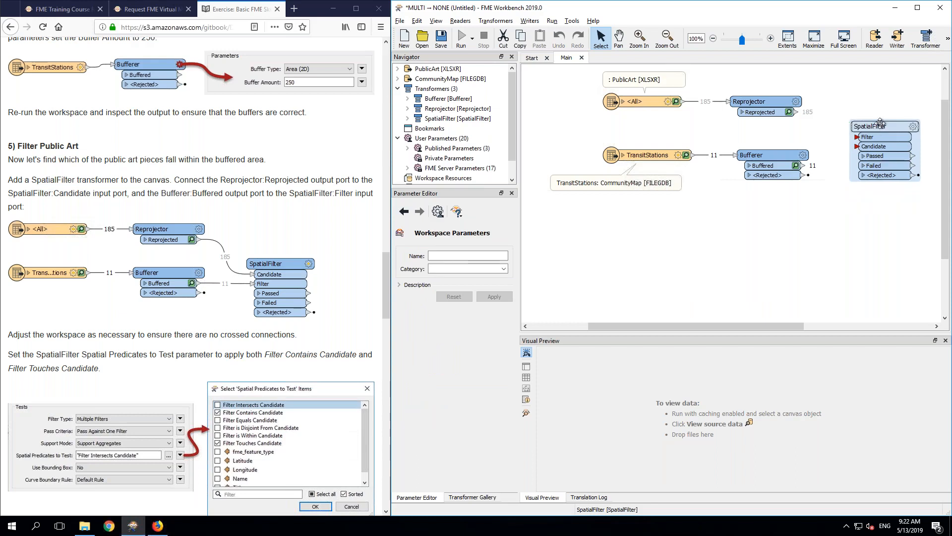
left_click(842, 256)
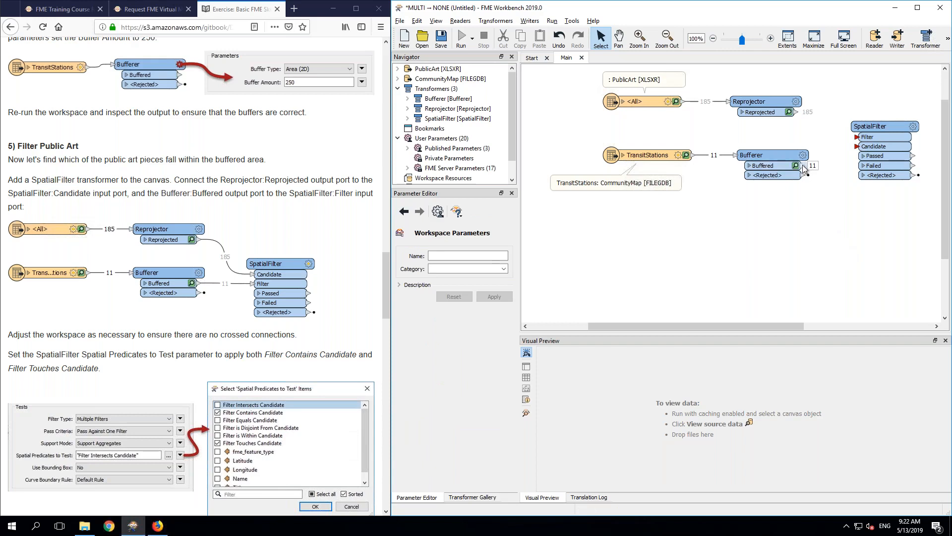
Step: Connect the Bufferer's Buffered output to the SpatialFilter's Filter port and the Reprojector's Reprojected output to its Candidate port
left_click_drag(802, 164, 855, 137)
left_click(796, 112)
left_click(856, 149)
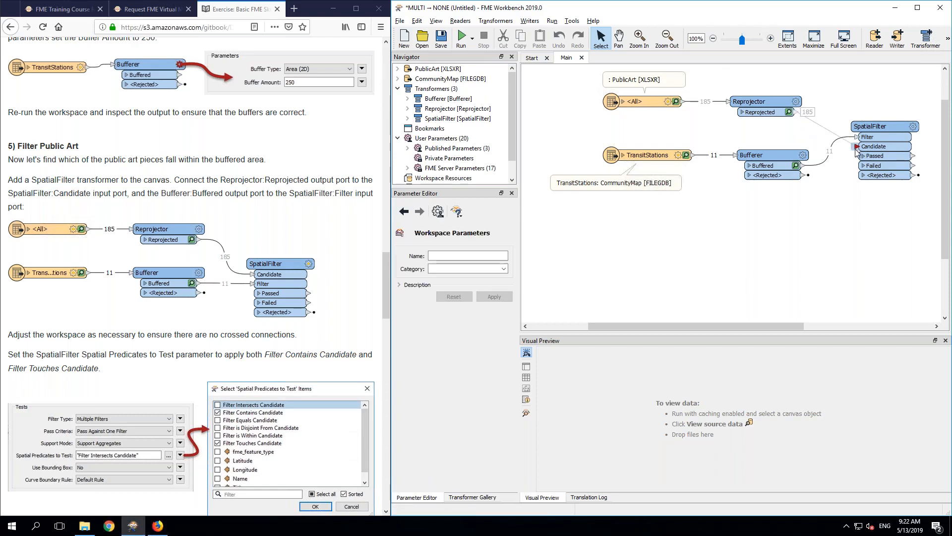
left_click(856, 148)
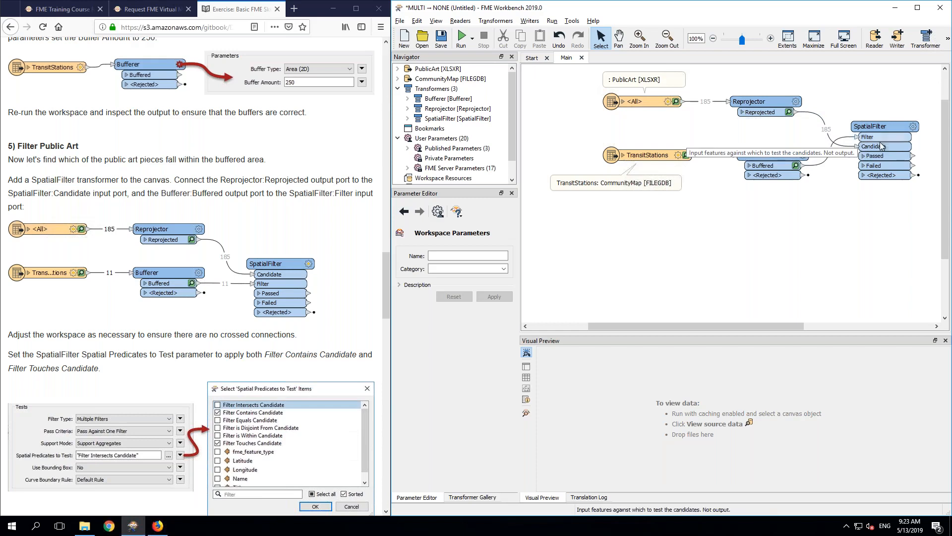
Step: Move the SpatialFilter's Filter port below Candidate to uncross the connections, and shift the transformer slightly closer
right_click(898, 137)
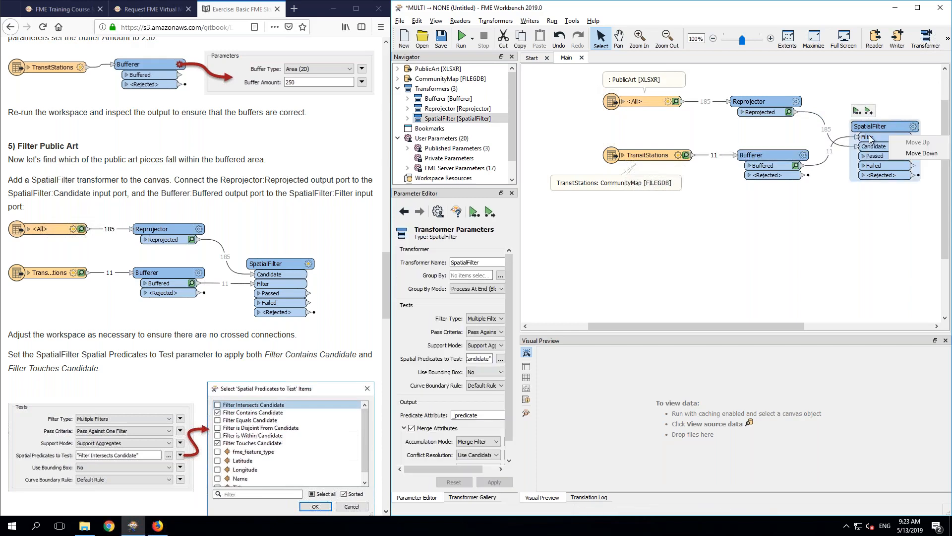
left_click(923, 153)
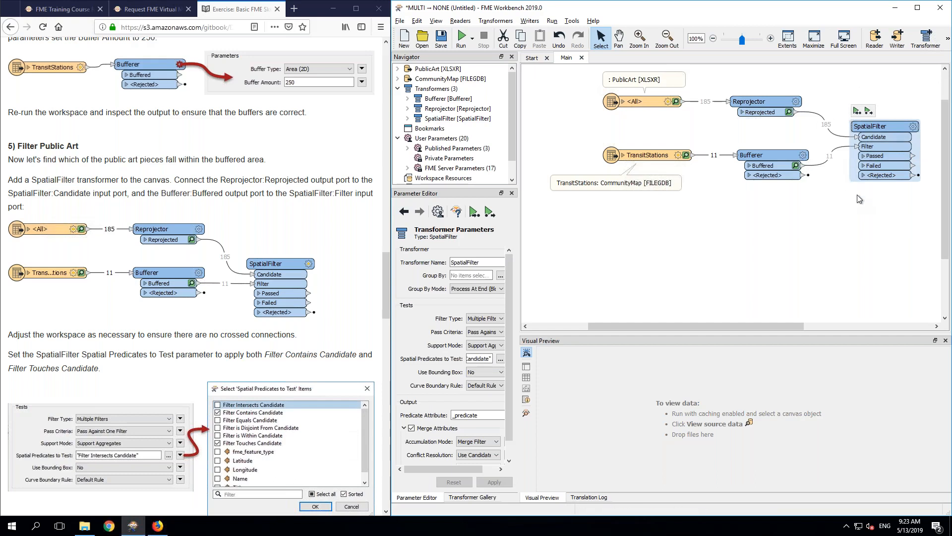
left_click_drag(889, 129, 881, 124)
left_click(838, 226)
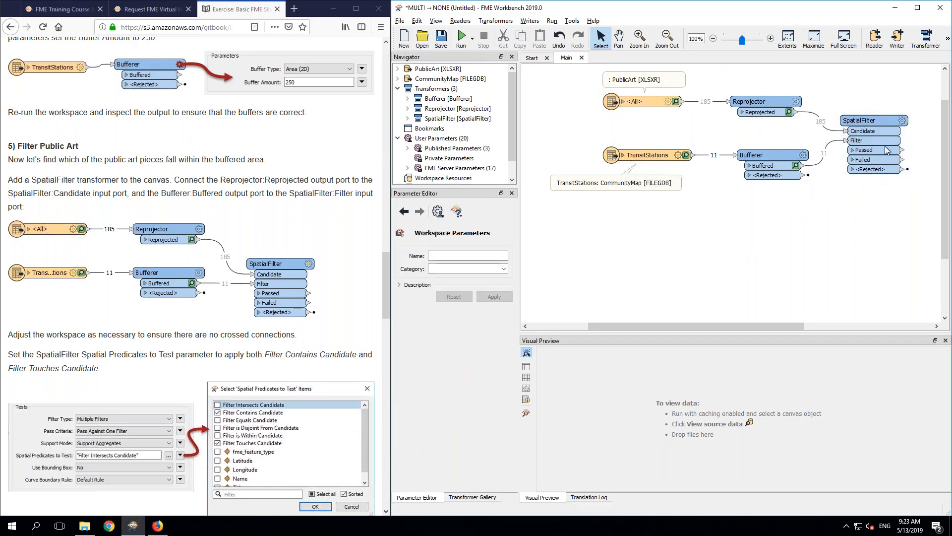
Step: Set the SpatialFilter's Spatial Predicates to Test to Filter Contains Candidate and Filter Touches Candidate, excluding Filter Intersects Candidate
double_click(873, 121)
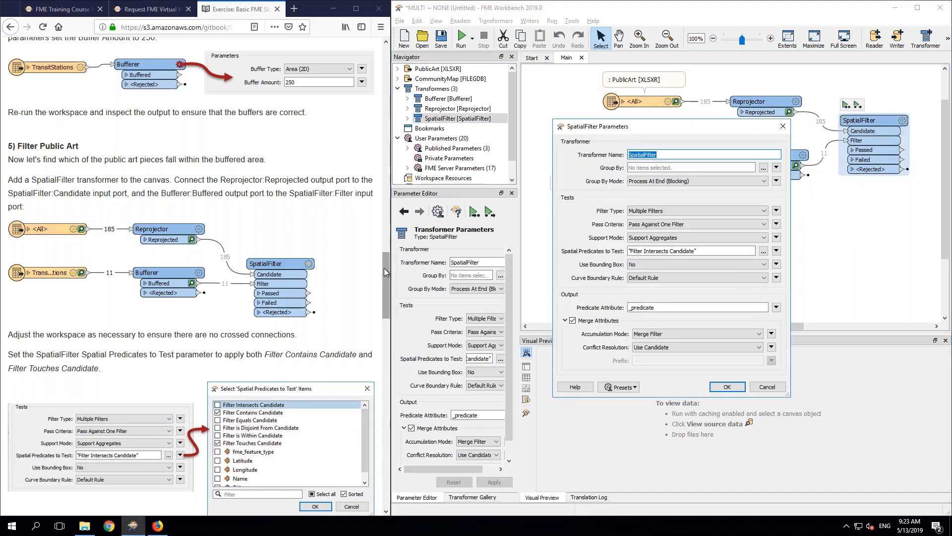
left_click_drag(383, 268, 383, 300)
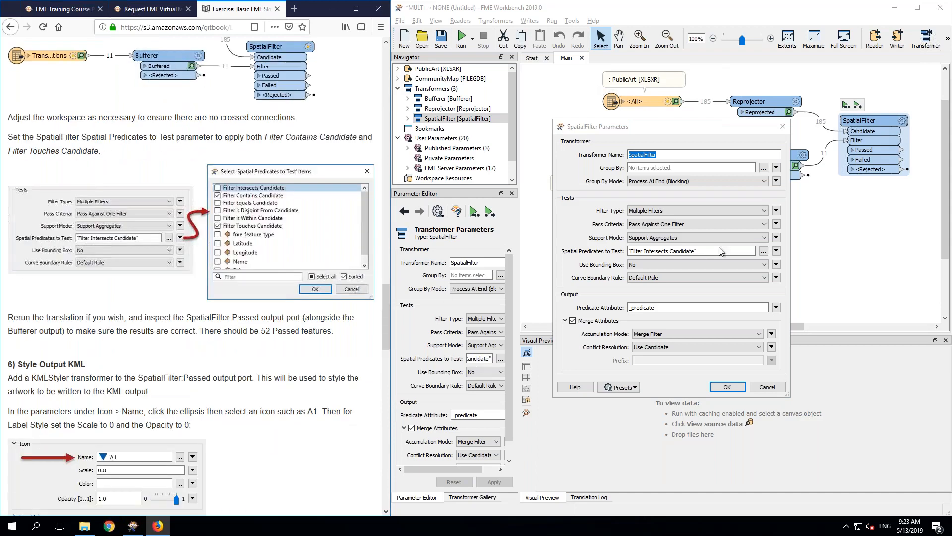
left_click(763, 252)
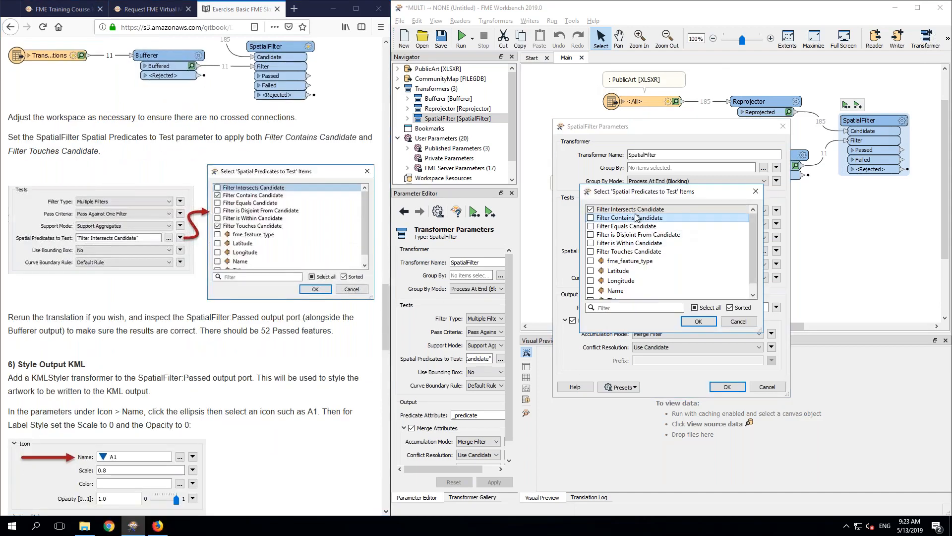
left_click(637, 217)
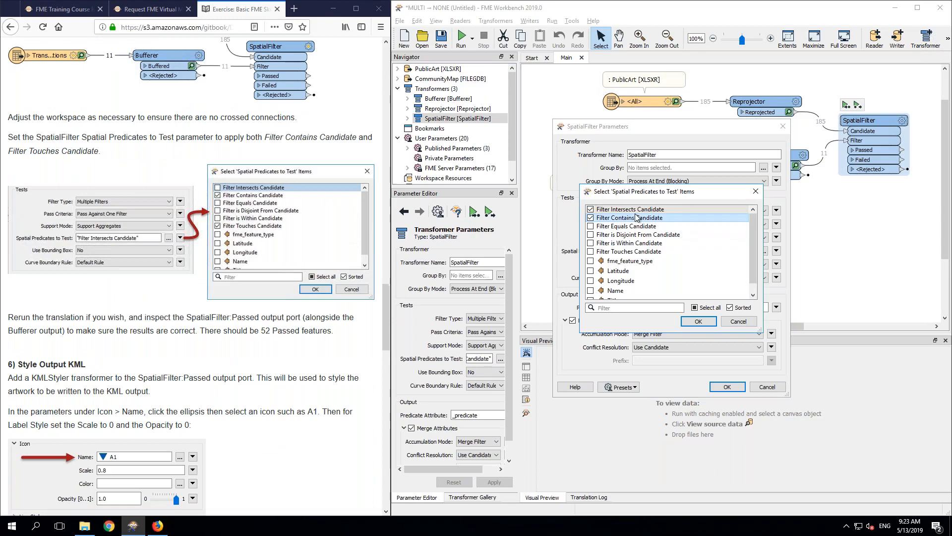
left_click(591, 210)
left_click(590, 211)
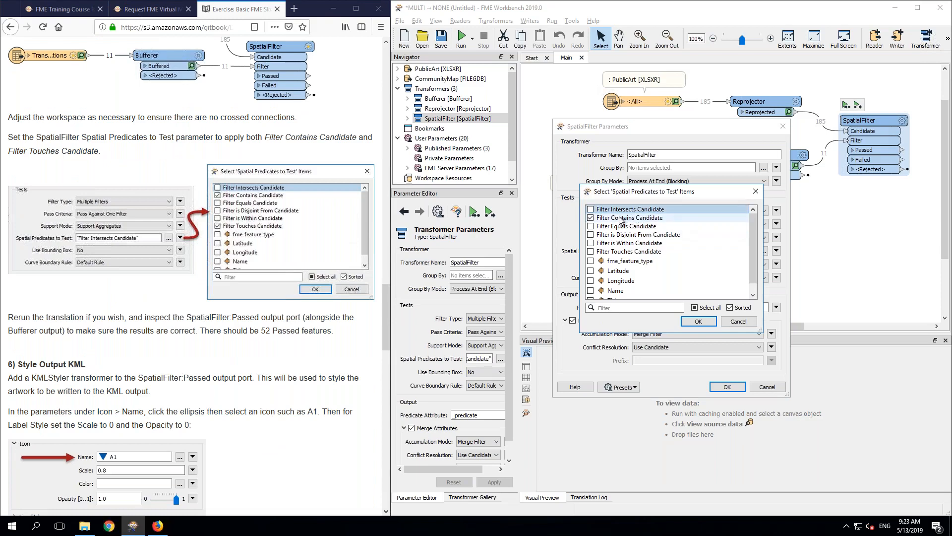
left_click(590, 251)
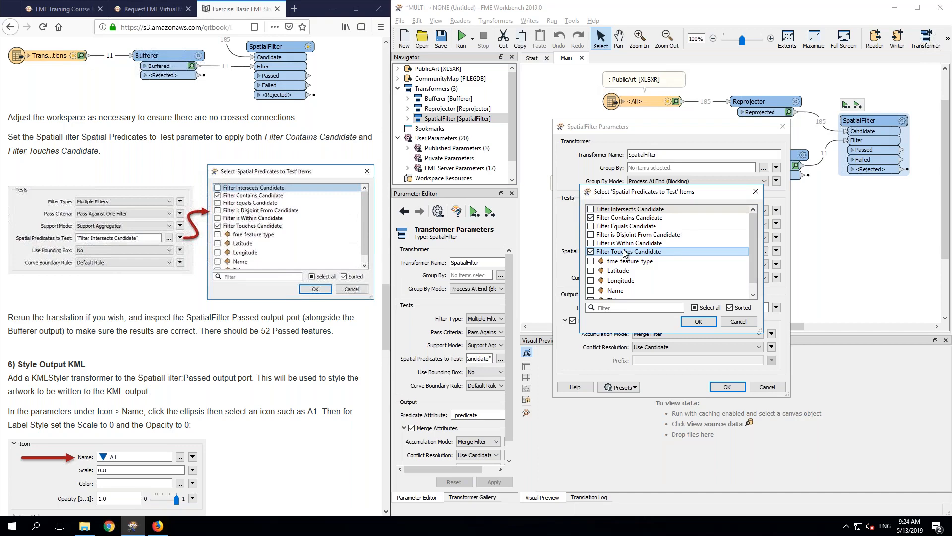
left_click(691, 322)
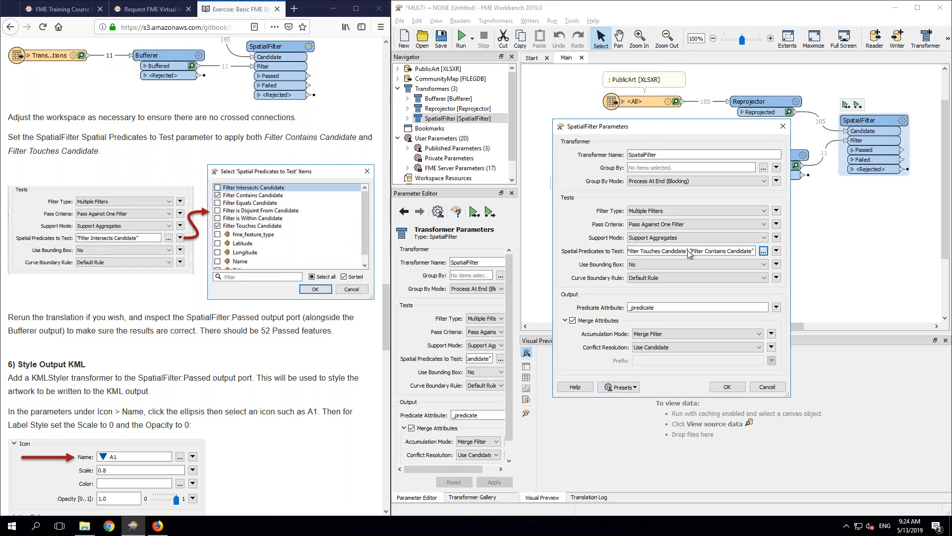
left_click(727, 387)
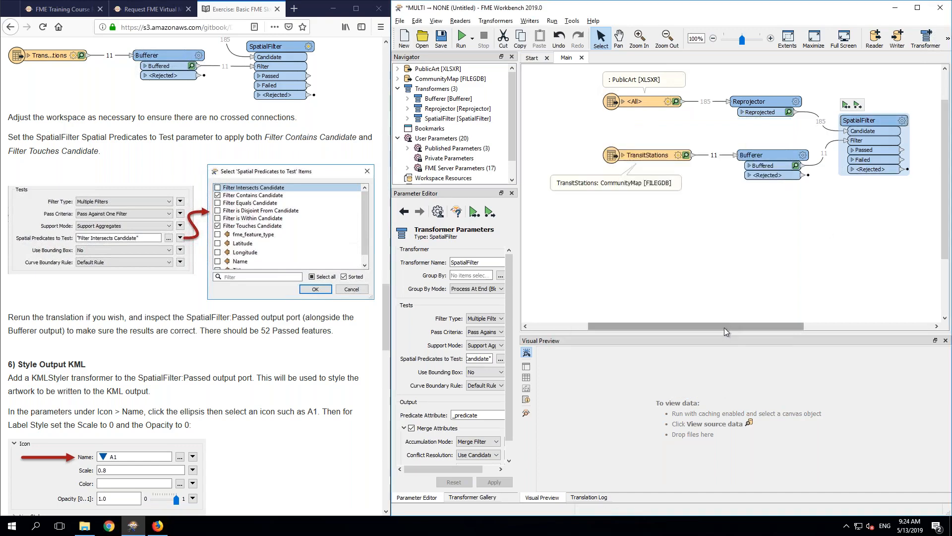
Step: Run the workspace to the SpatialFilter and inspect its Passed output in the visual preview
left_click(846, 105)
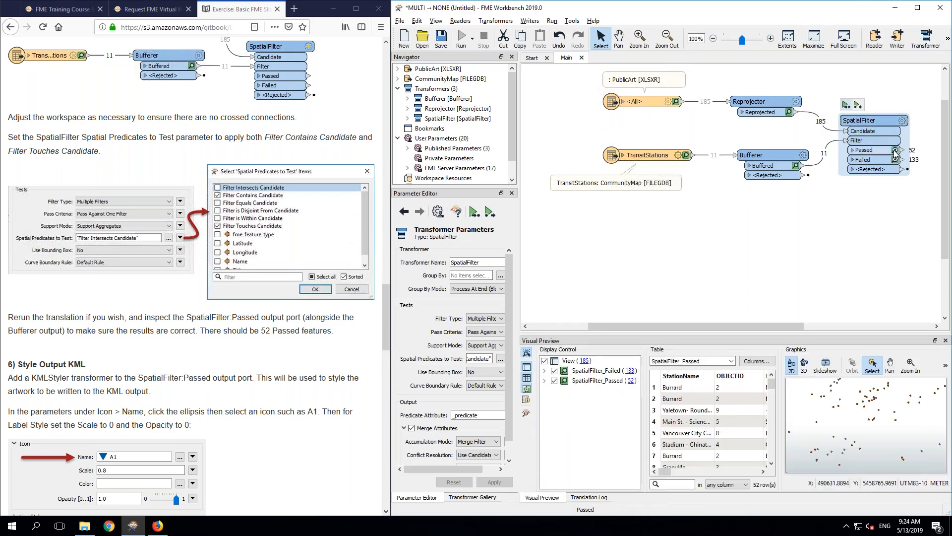
left_click(895, 151)
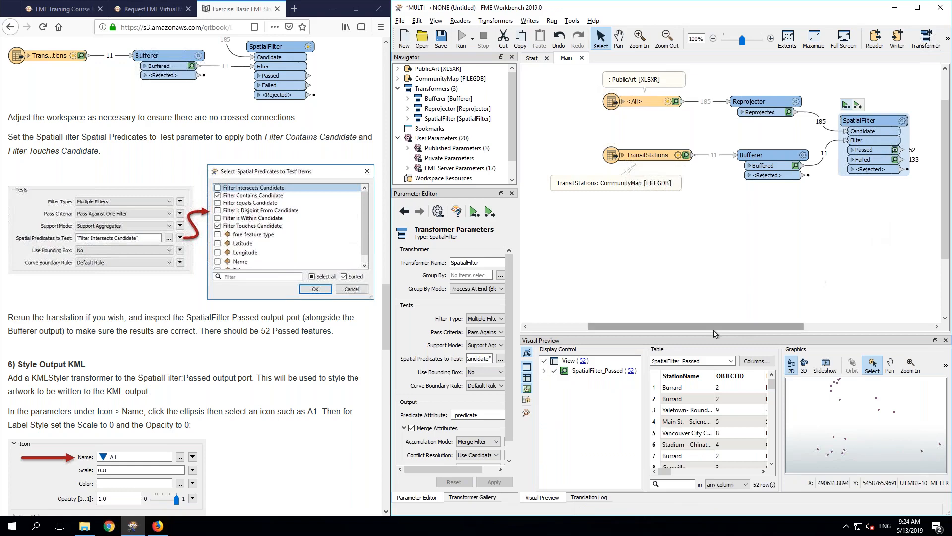
Step: Add a KMLStyler transformer connected to the SpatialFilter's Passed output port
left_click_drag(713, 329, 842, 325)
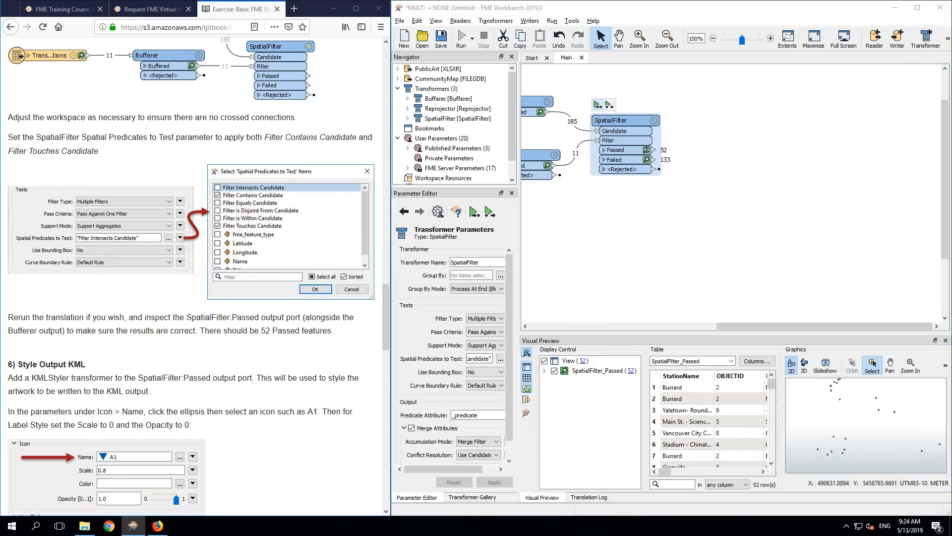
scroll(151, 380, "down", 5)
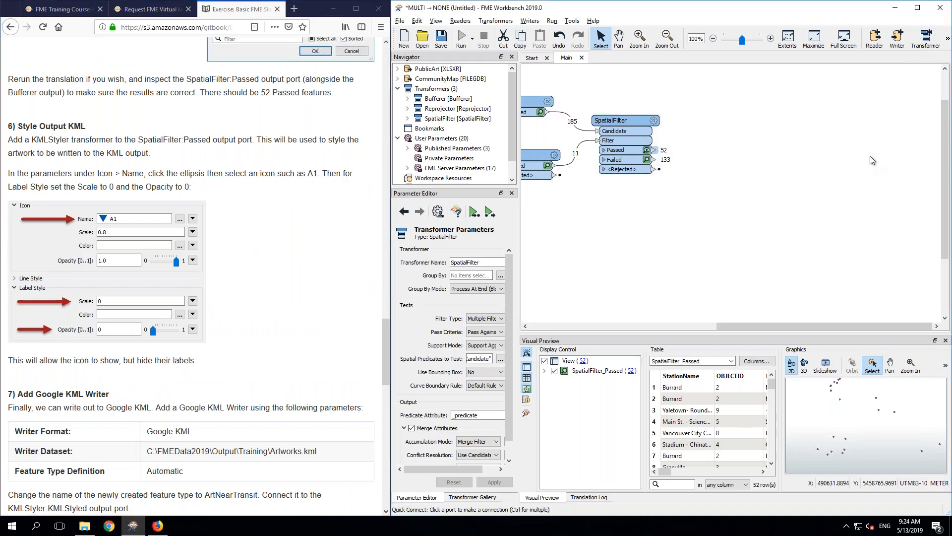
type("kmls")
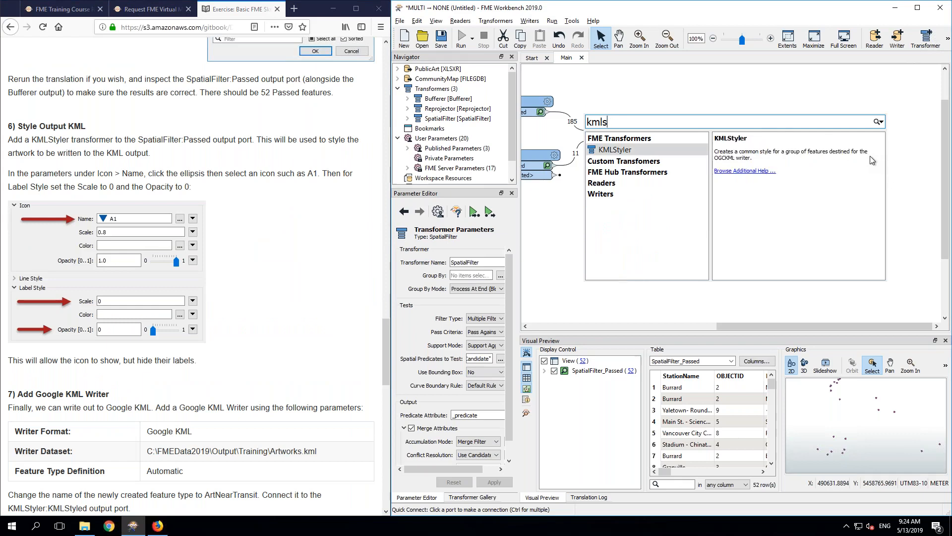
key("Return")
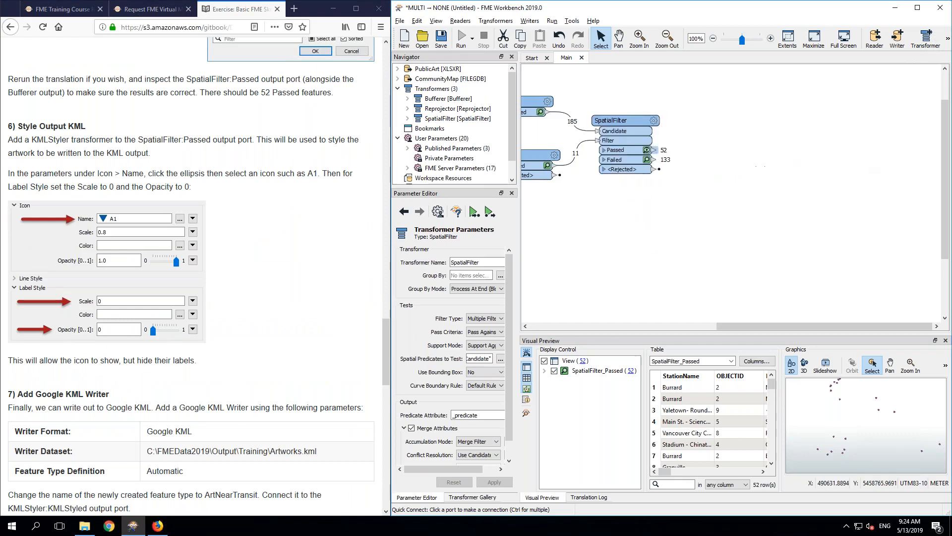
Step: Search the transformers for "styler" and look through the available styler transformers, such as MSWordStyler and PowerPointStyler
left_click(666, 237)
type("styler")
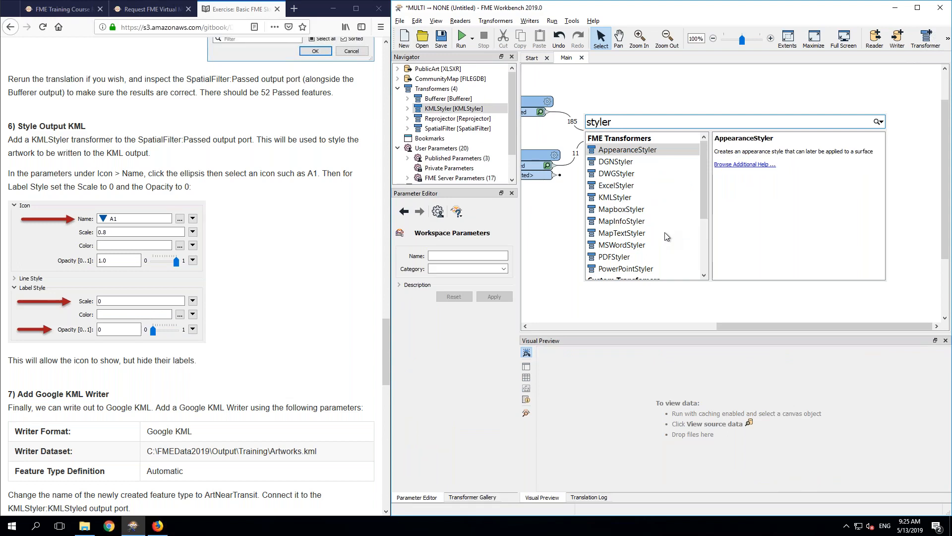
left_click(629, 249)
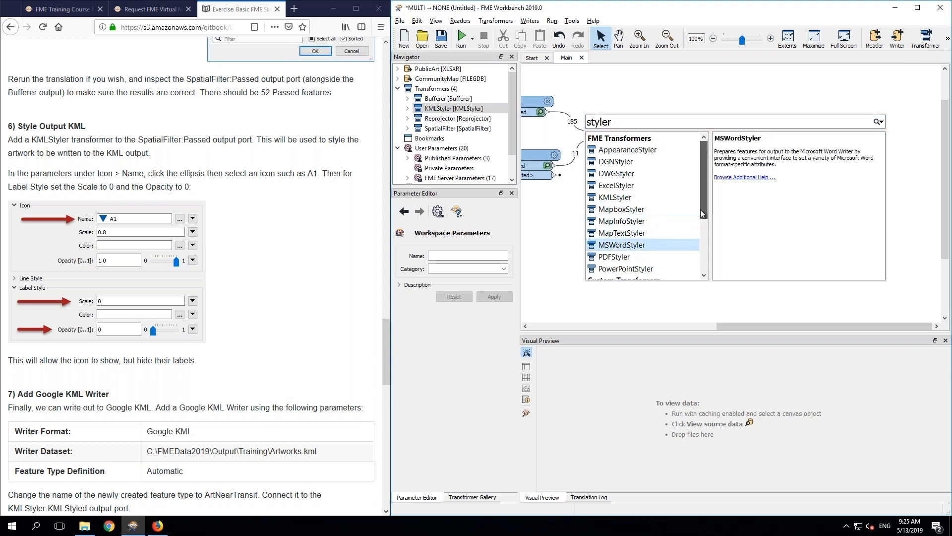
scroll(700, 211, "down", 2)
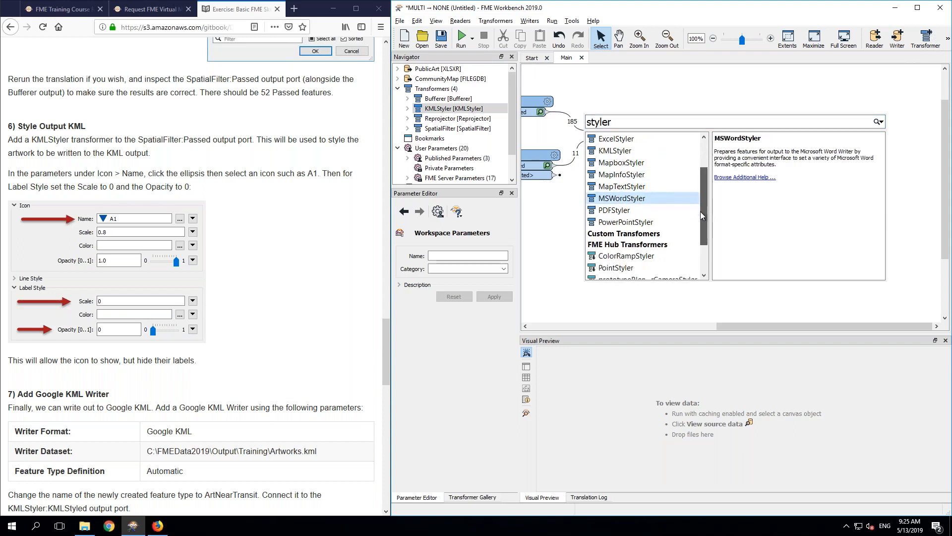
left_click(628, 213)
left_click(623, 224)
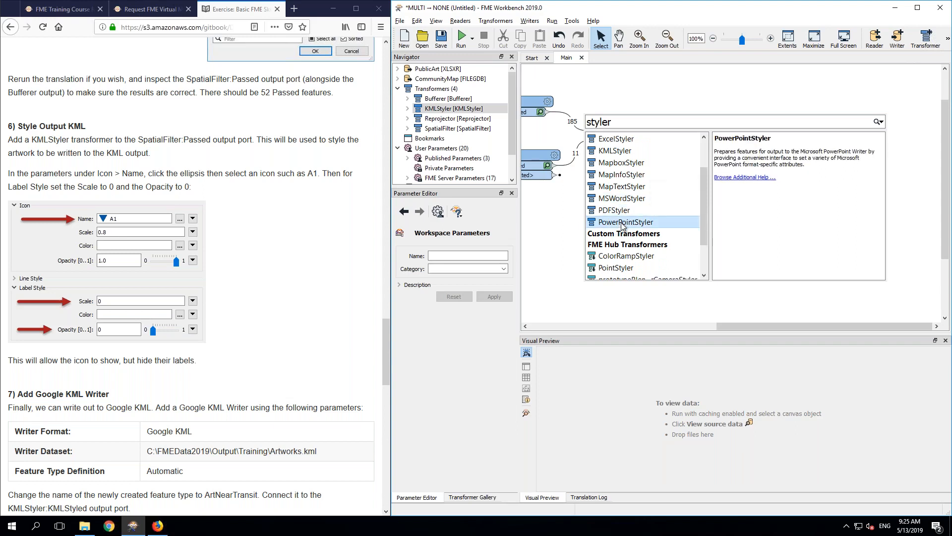
key("Up")
key("Up")
key("Up")
key("Up")
key("Up")
key("Up")
key("Return")
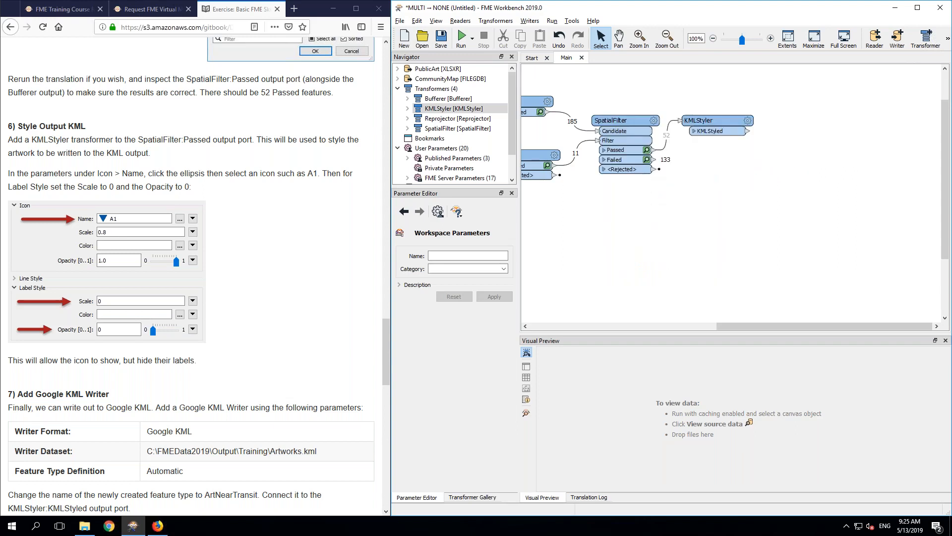
Step: Set the KMLStyler's icon name to the F5 pentagon icon
left_click(748, 121)
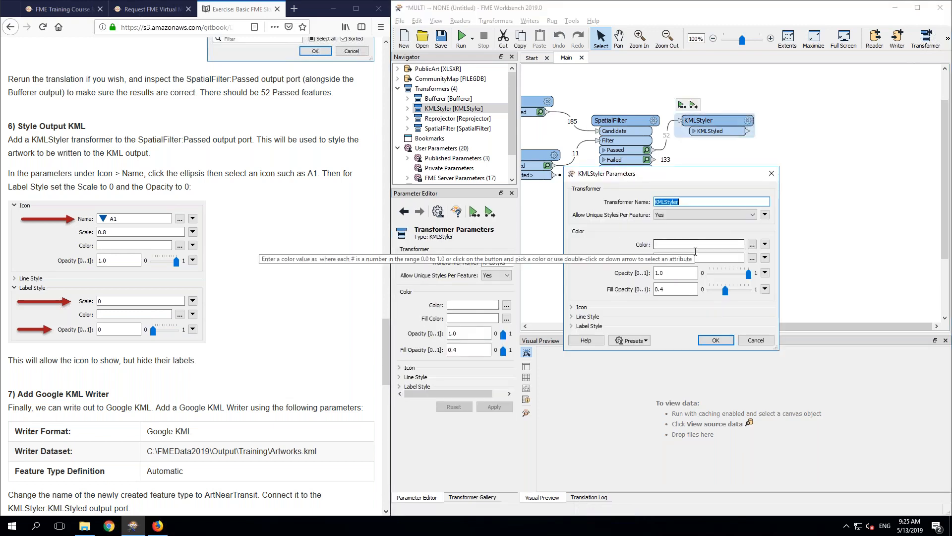
left_click(581, 308)
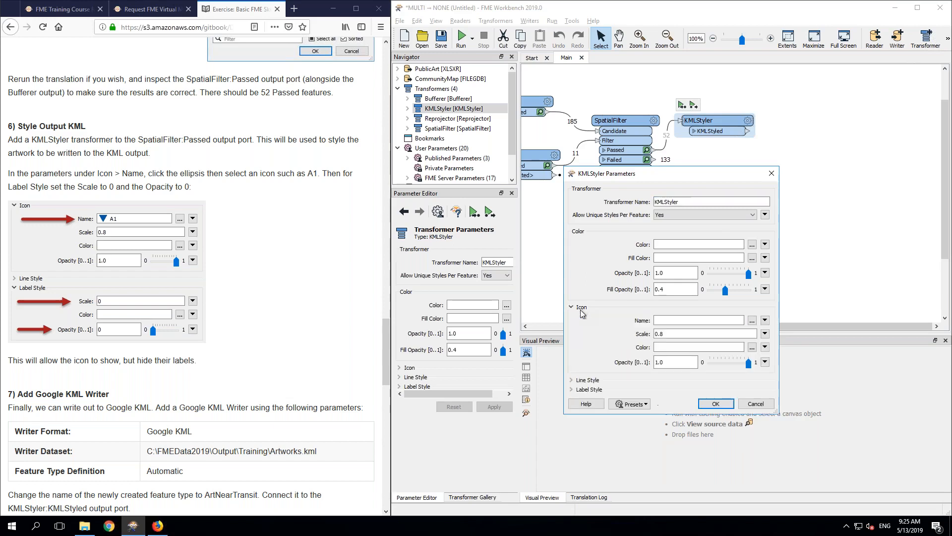
left_click(587, 391)
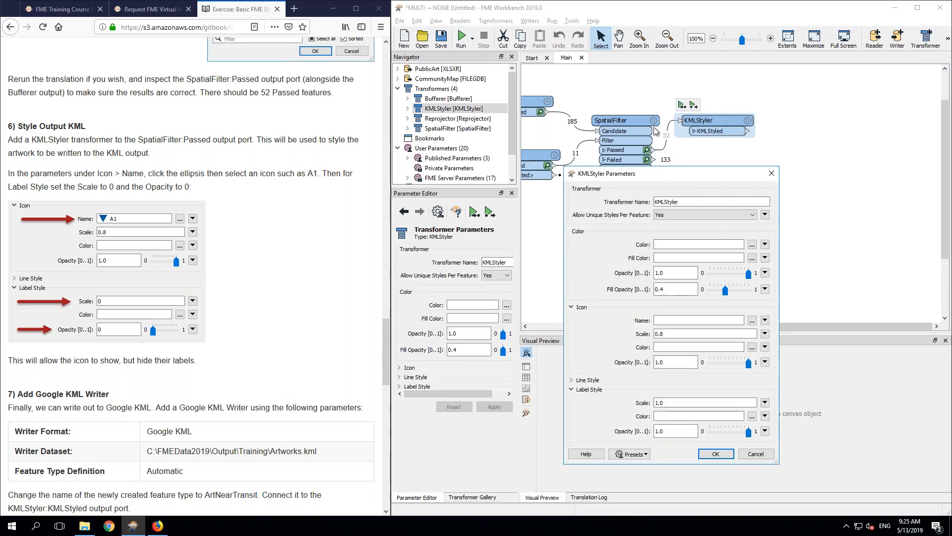
left_click_drag(664, 177, 649, 106)
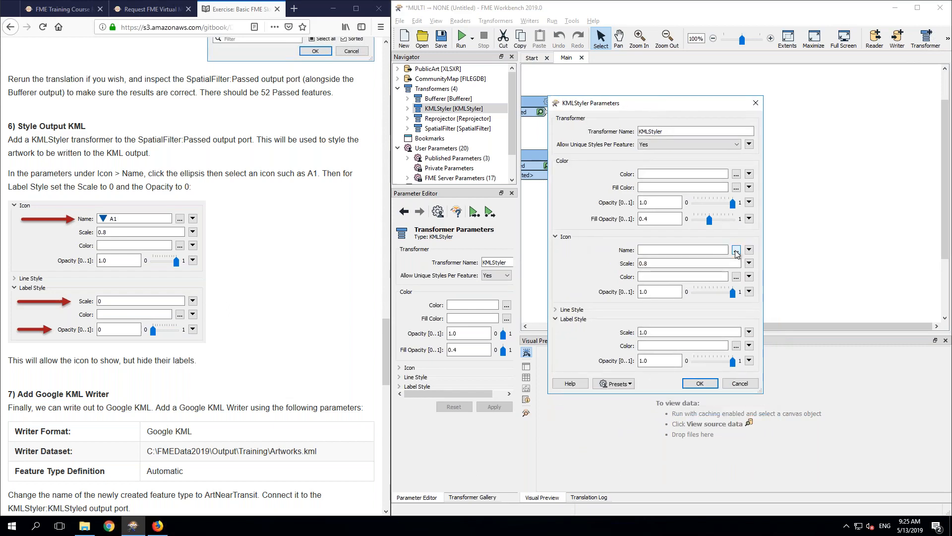
left_click(736, 251)
left_click(736, 252)
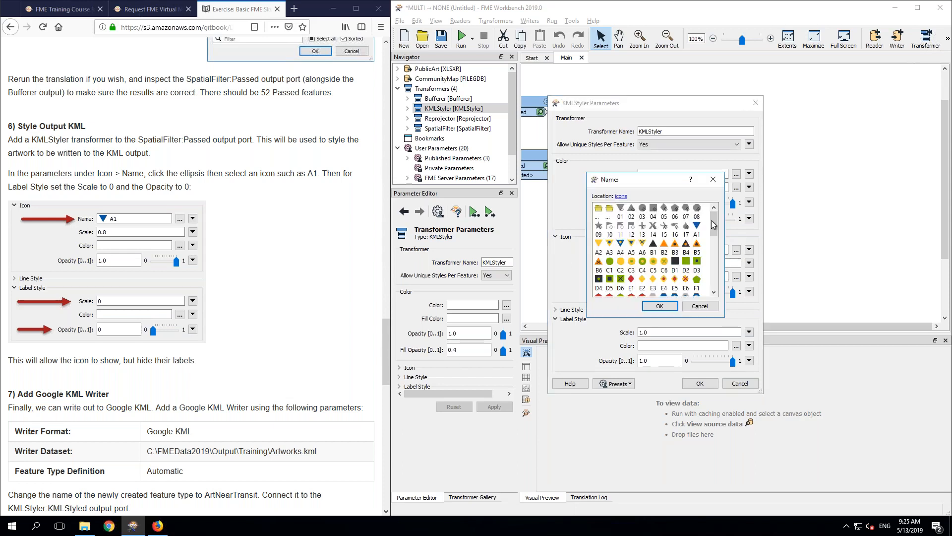
mouse_move(712, 224)
left_mouse_down()
mouse_move(714, 278)
mouse_move(718, 214)
left_mouse_up()
left_click_drag(713, 231, 714, 248)
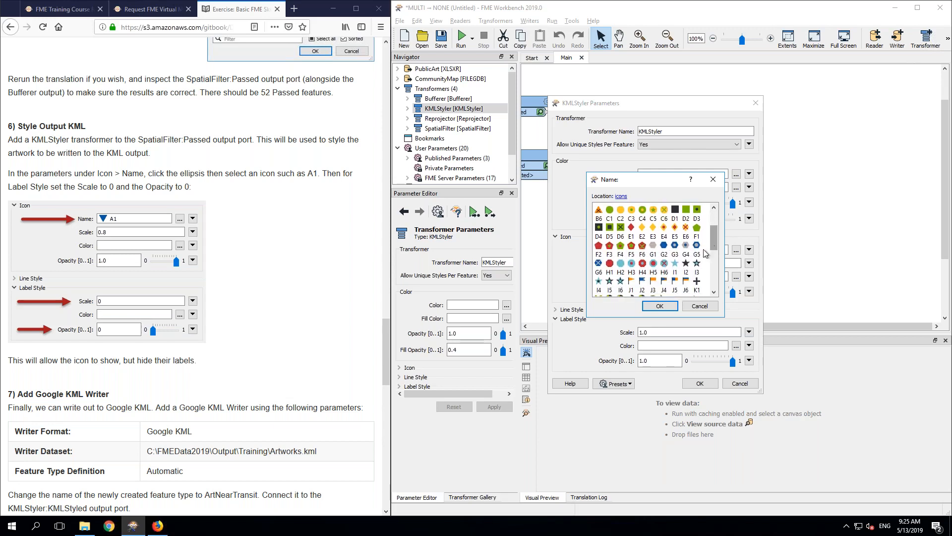
left_click(634, 247)
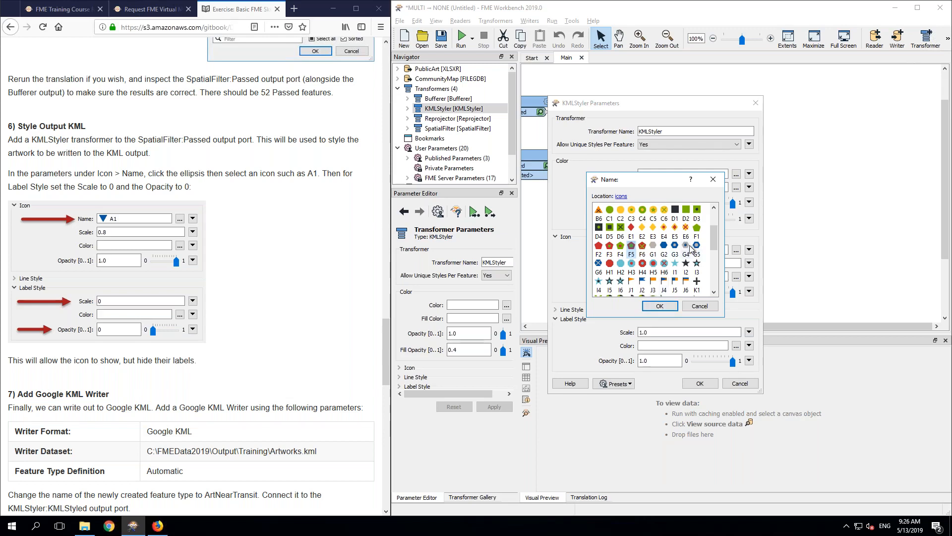
left_click(660, 306)
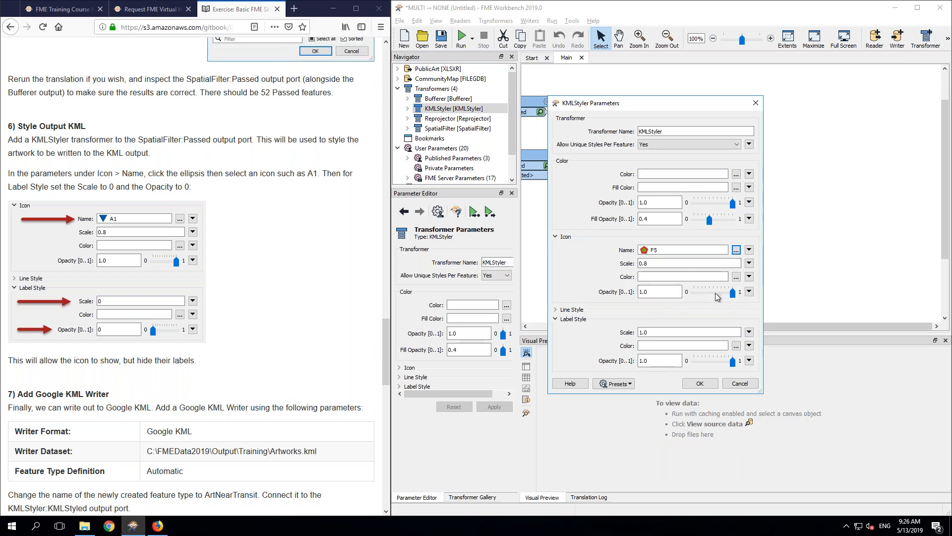
Step: Set the KMLStyler's Label Style scale to 0 and opacity to 0, and apply the parameters
double_click(655, 332)
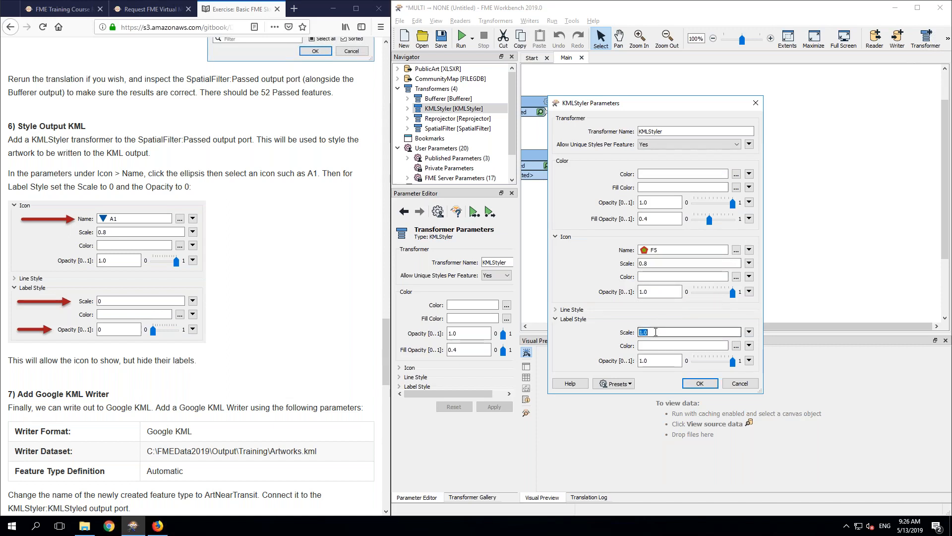
type("0")
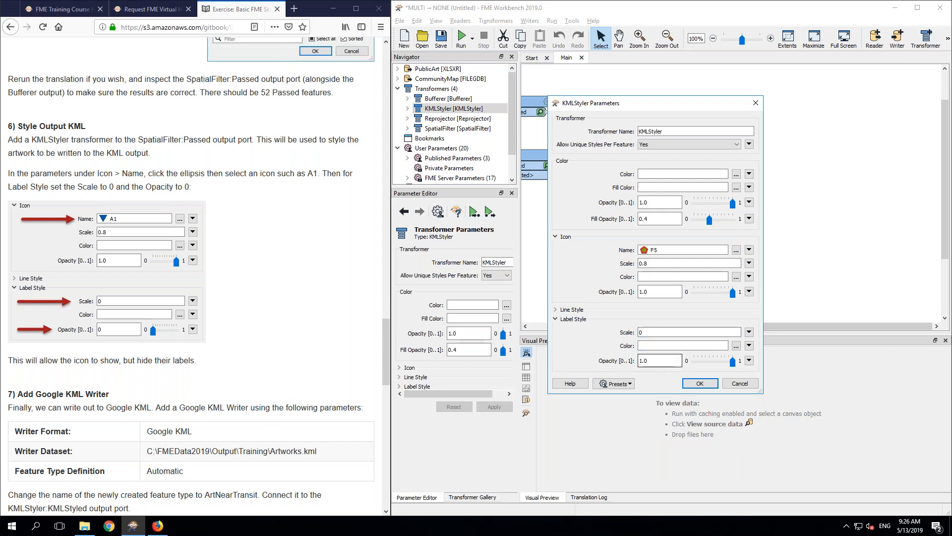
double_click(656, 366)
type("0")
left_click(699, 384)
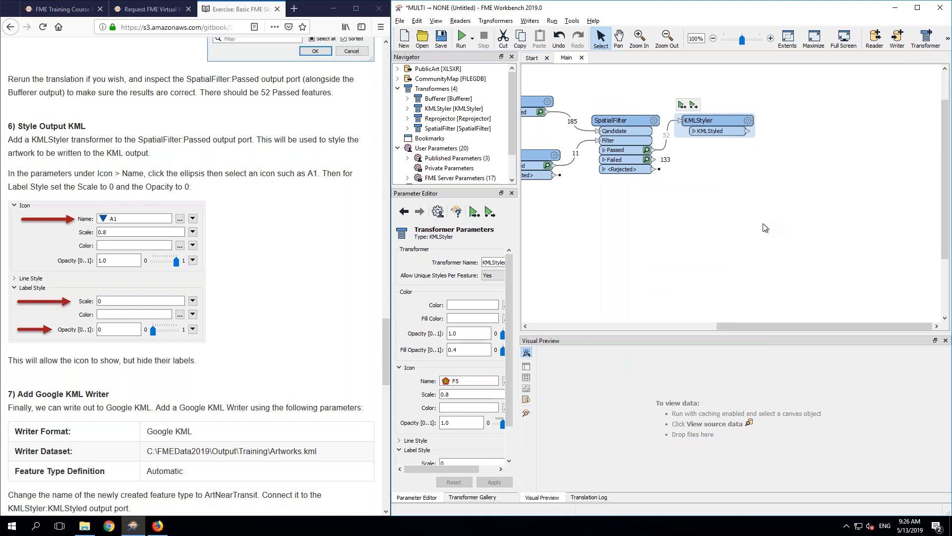
Step: Start adding a new writer and set its format to Google KML
left_click(525, 24)
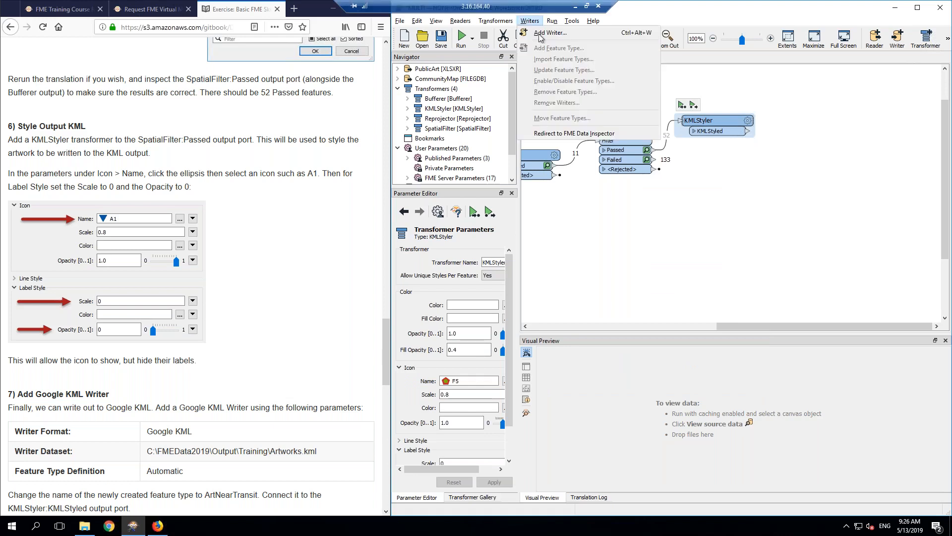
left_click(538, 33)
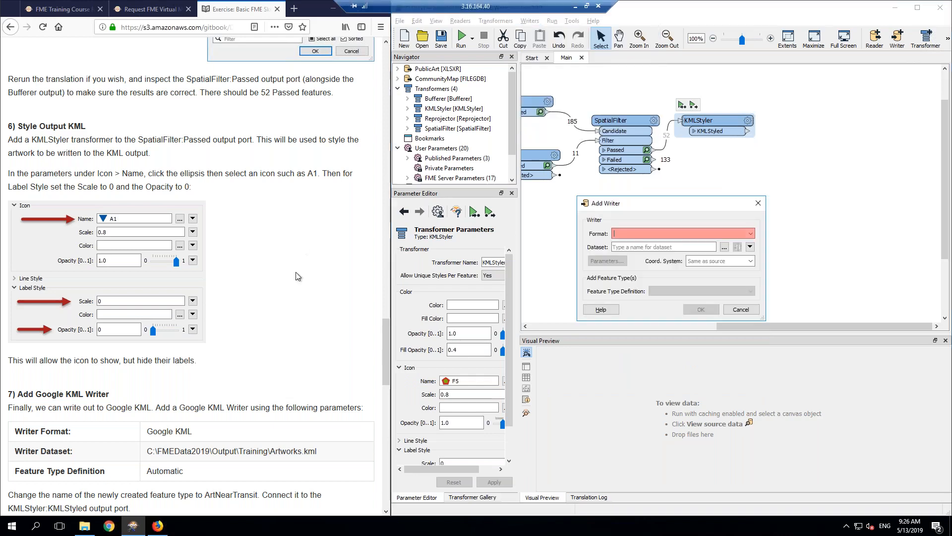
left_click(221, 361)
scroll(225, 356, "down", 7)
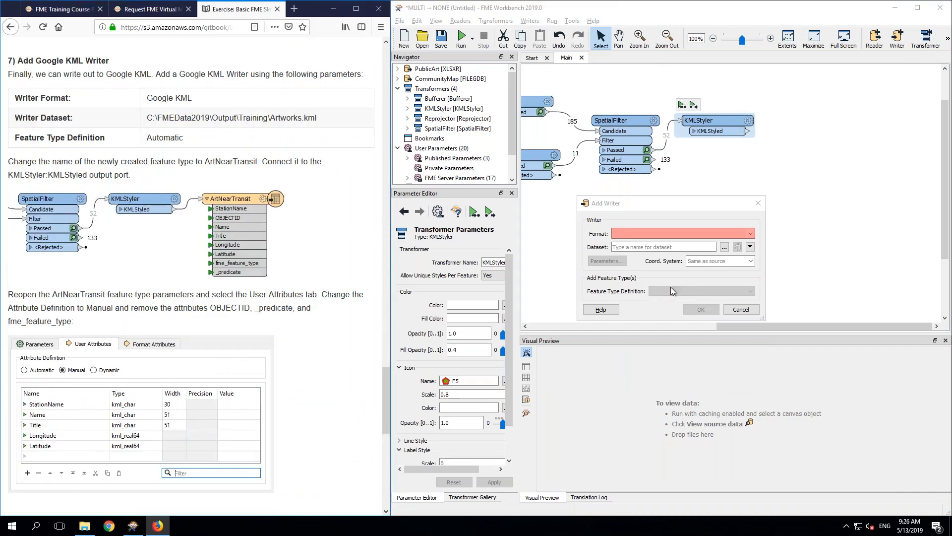
left_click(675, 233)
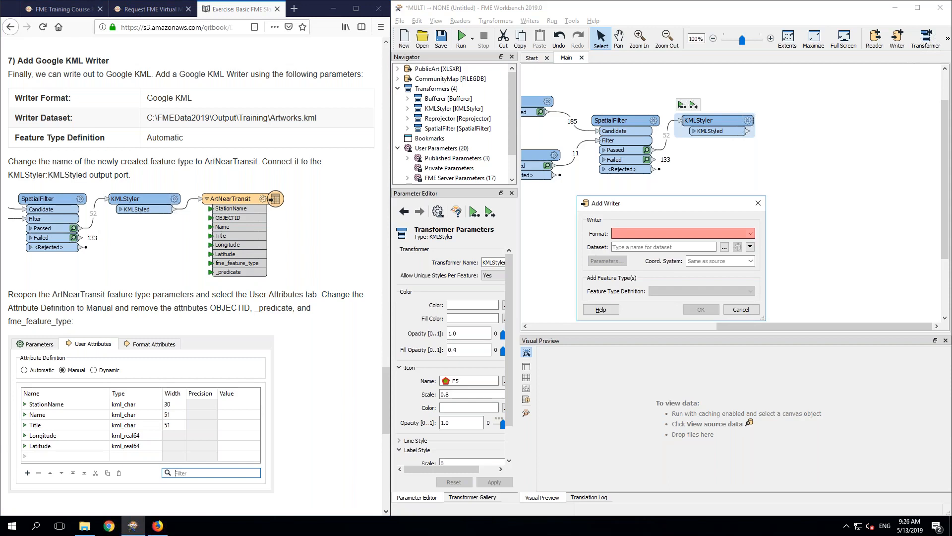
type("kml")
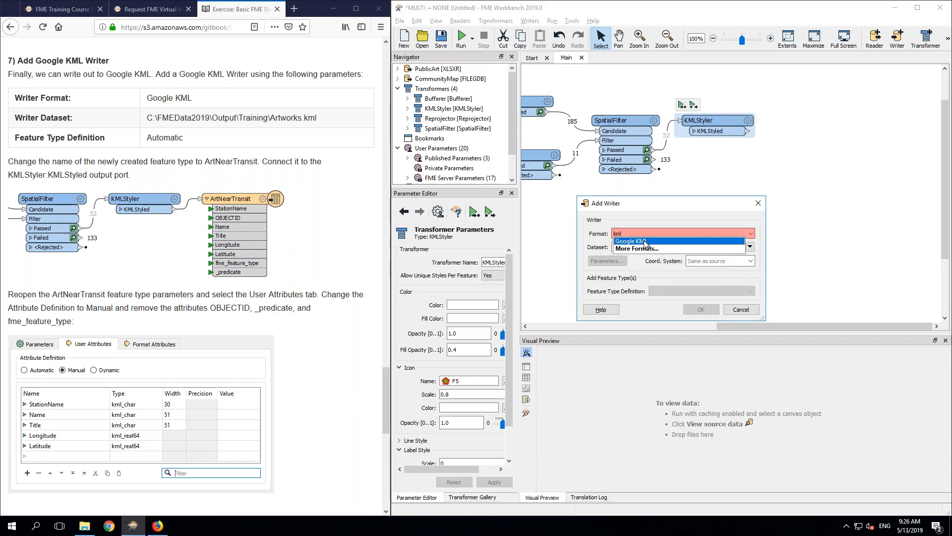
left_click(646, 241)
Step: Browse to C:\FMEData2019\Output\Training as the folder for the writer's dataset
left_click(711, 246)
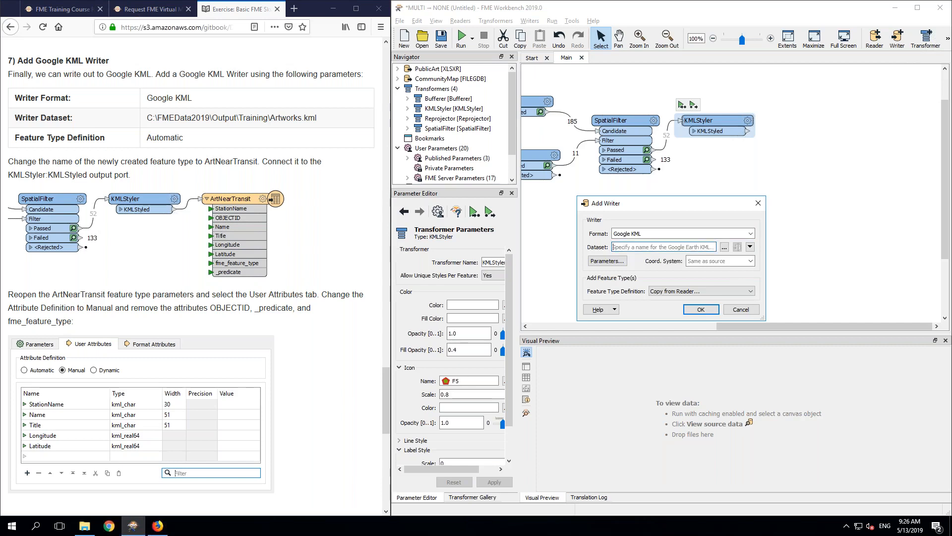
left_click(725, 248)
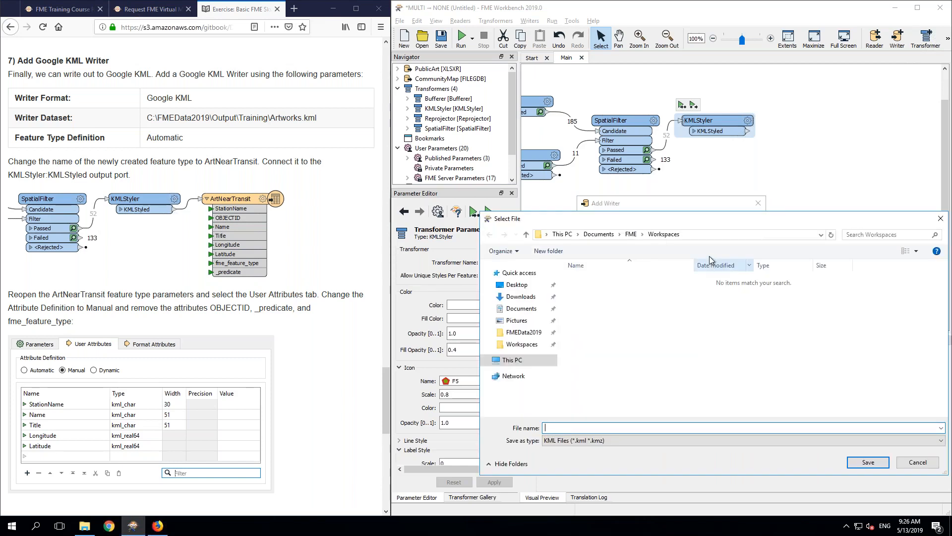
left_click(520, 337)
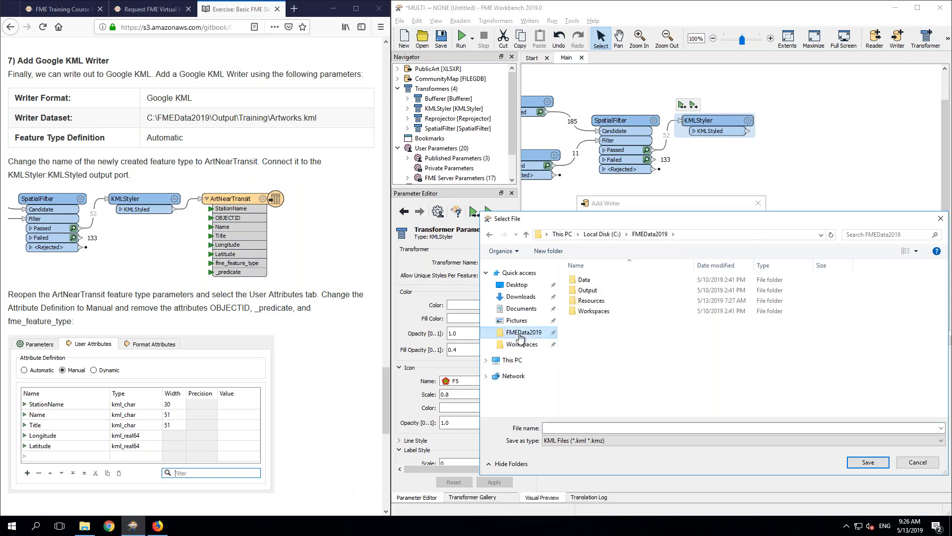
double_click(586, 291)
double_click(591, 284)
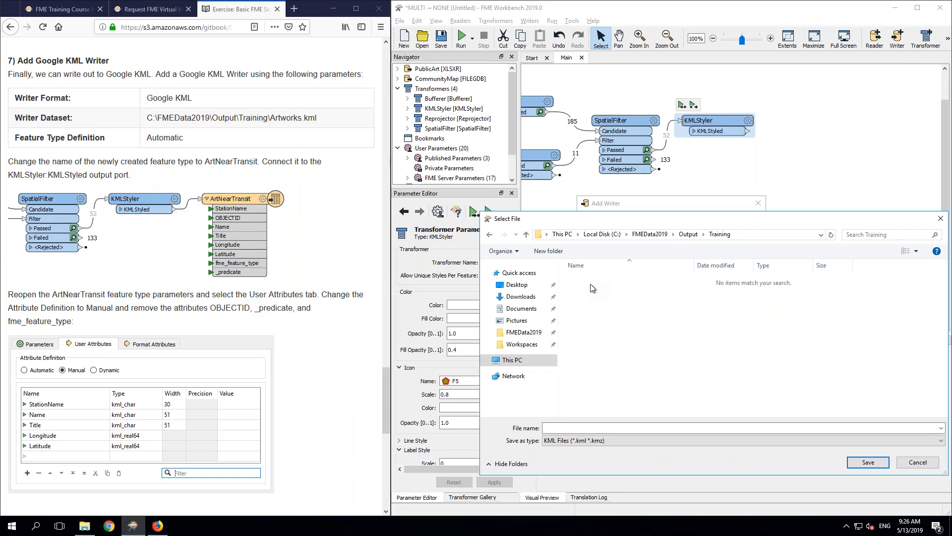
left_click(610, 430)
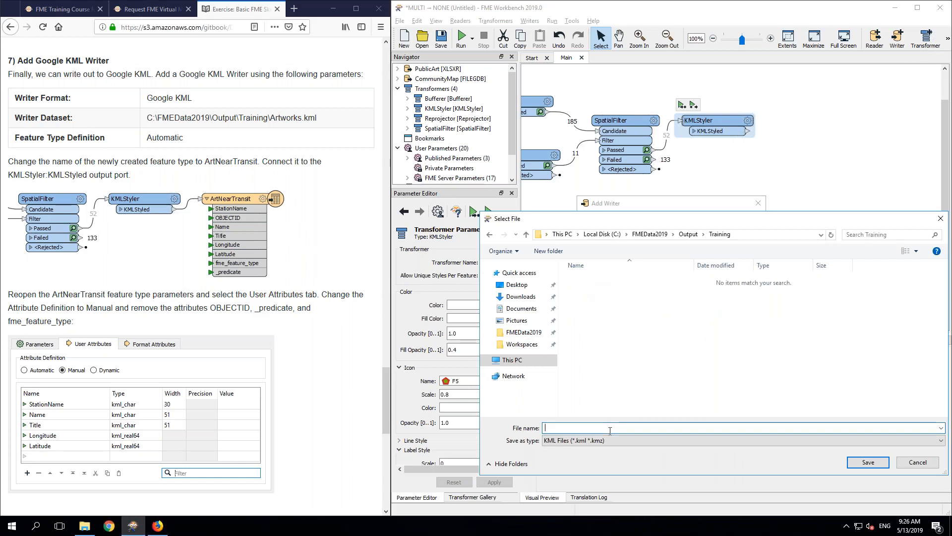
type("ArtNe")
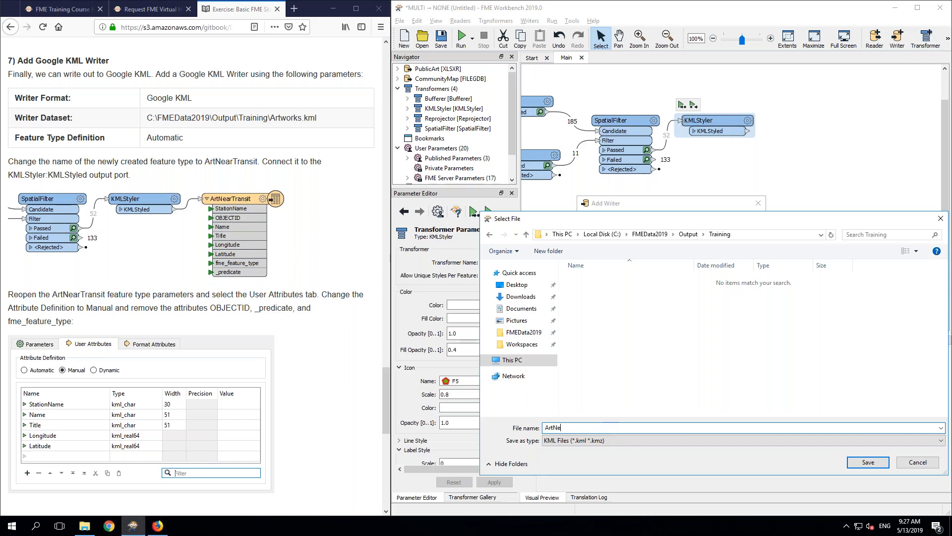
type("arTransitr")
key("BackSpace")
key("BackSpace")
key("BackSpace")
key("BackSpace")
key("BackSpace")
key("BackSpace")
key("BackSpace")
key("BackSpace")
key("BackSpace")
key("BackSpace")
key("BackSpace")
key("BackSpace")
key("BackSpace")
key("BackSpace")
key("BackSpace")
Step: Name the dataset file Artworks, set the Feature Type Definition to Automatic, and add the writer
type("Artworks")
key("Return")
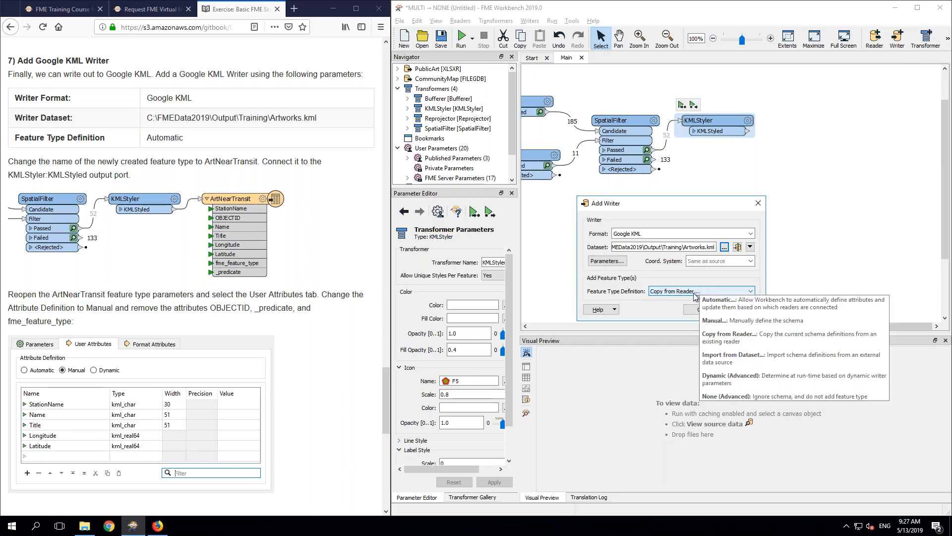
left_click(694, 294)
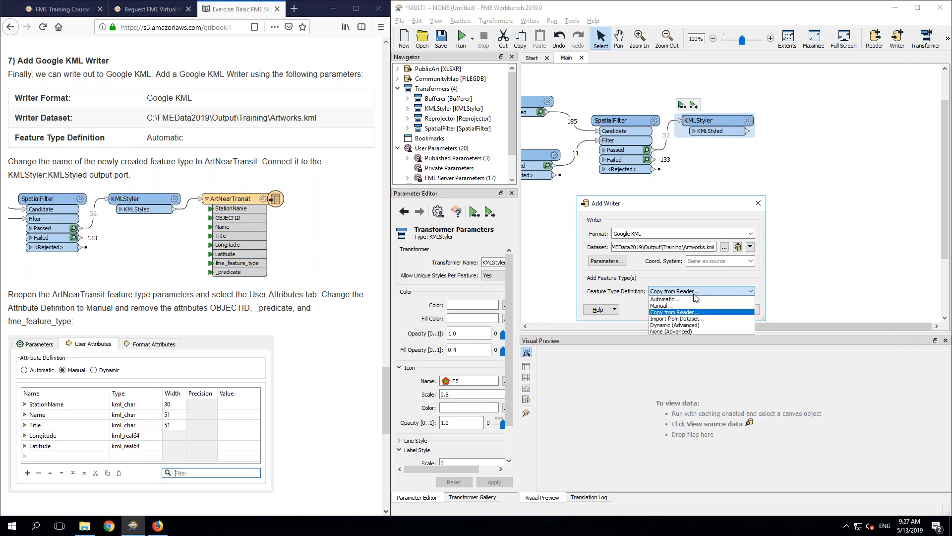
left_click(678, 300)
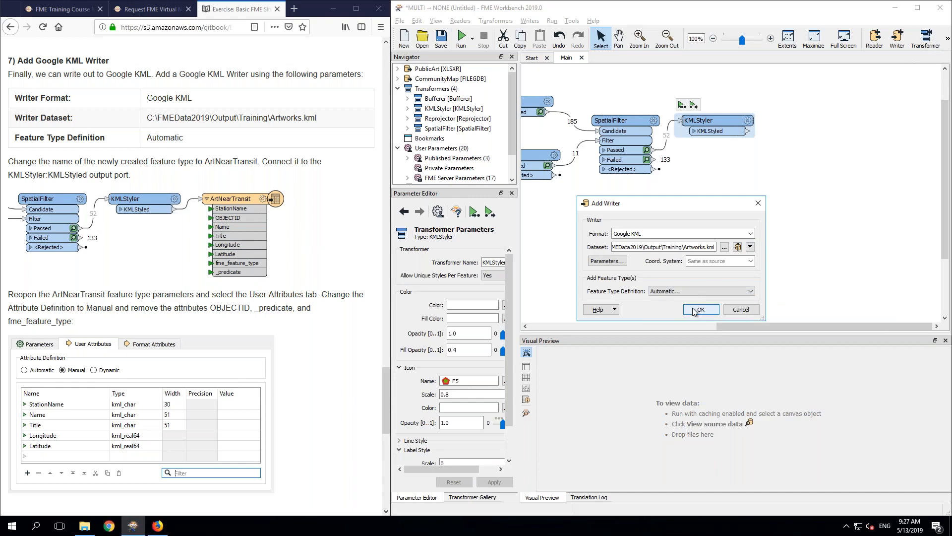
left_click(699, 309)
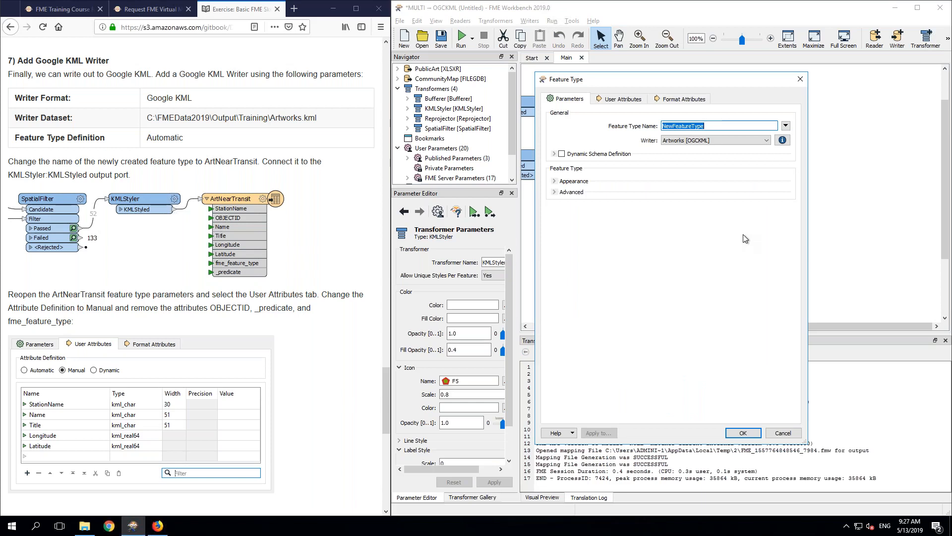
Step: Name the new writer feature type ArtNearTransit, accept it, and connect it to the KMLStyler's KMLStyled output port
type("ArtNearTransit")
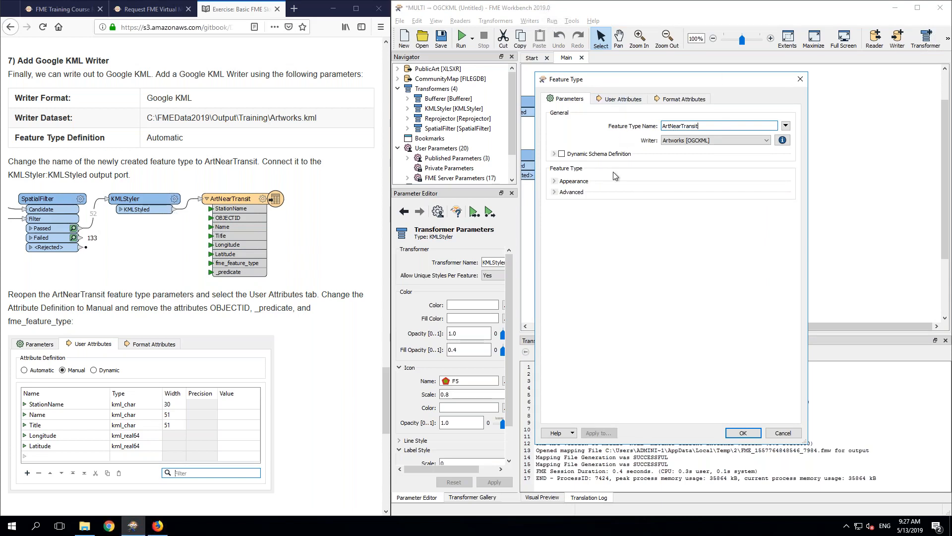
left_click(629, 98)
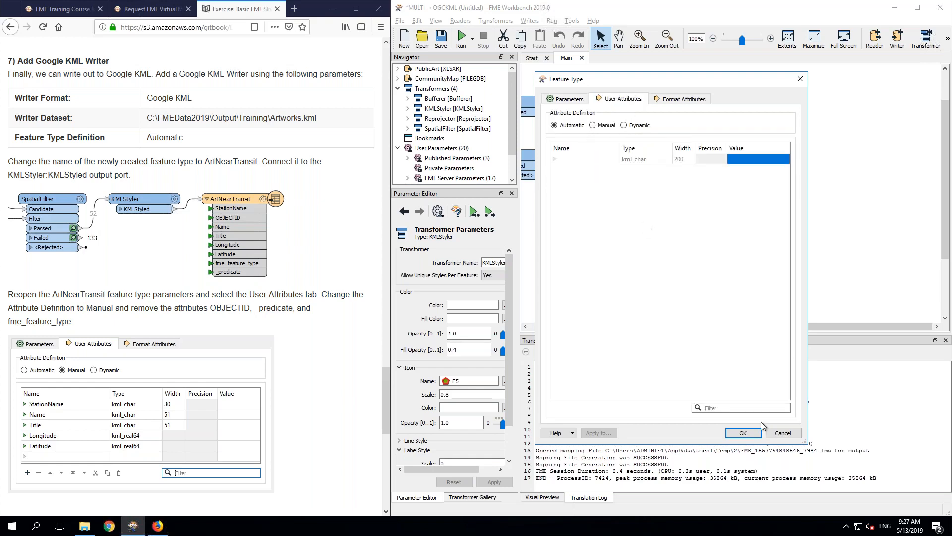
left_click(744, 433)
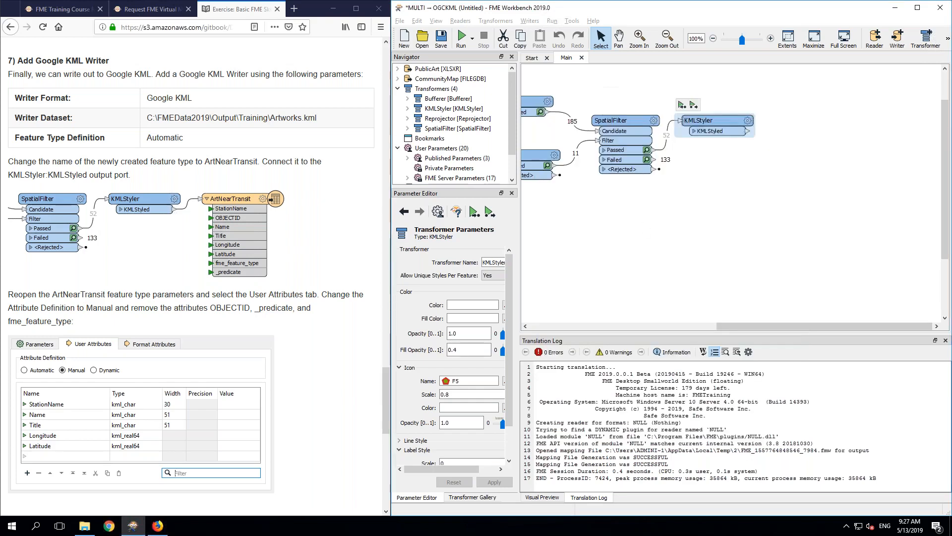
left_click_drag(841, 109, 719, 124)
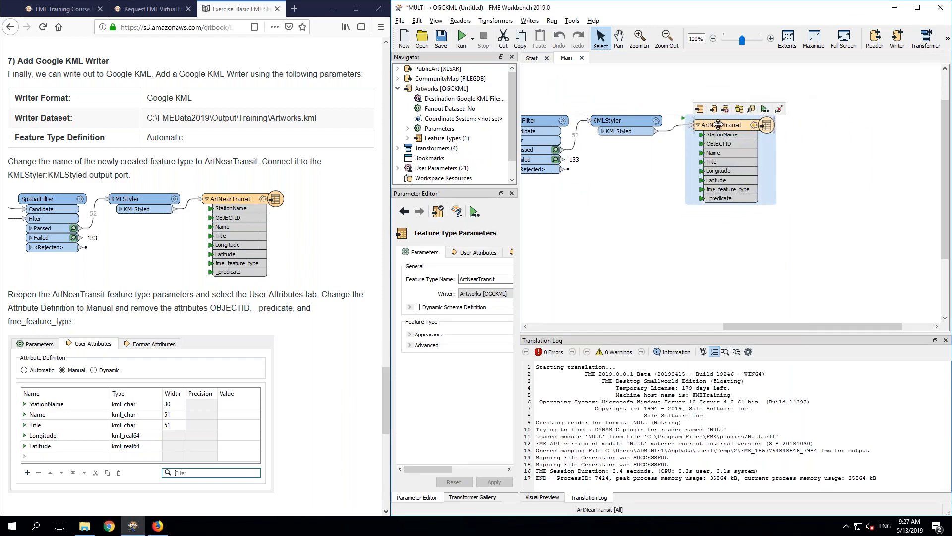
Step: Set ArtNearTransit's attribute definition to Manual and remove the attributes OBJECTID, Longitude, Latitude and _predicate
left_click(753, 125)
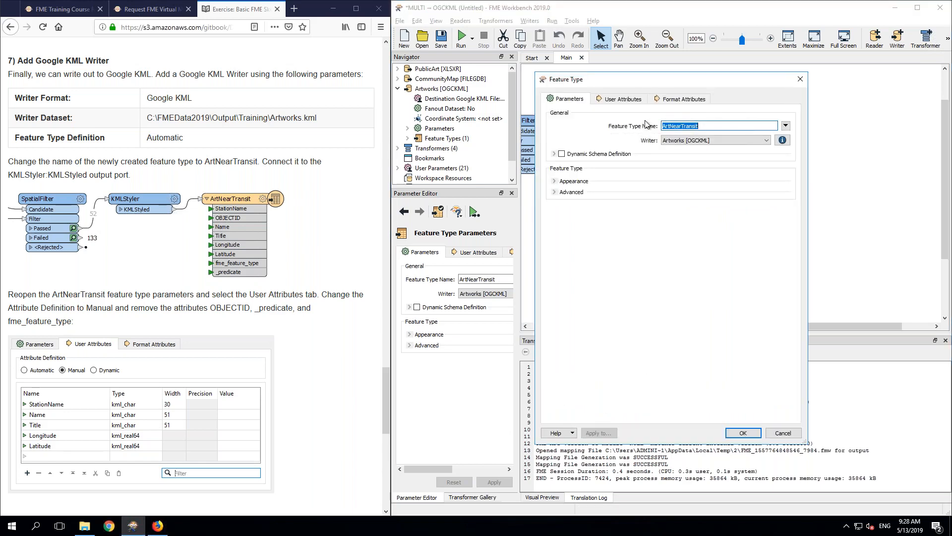
left_click(615, 100)
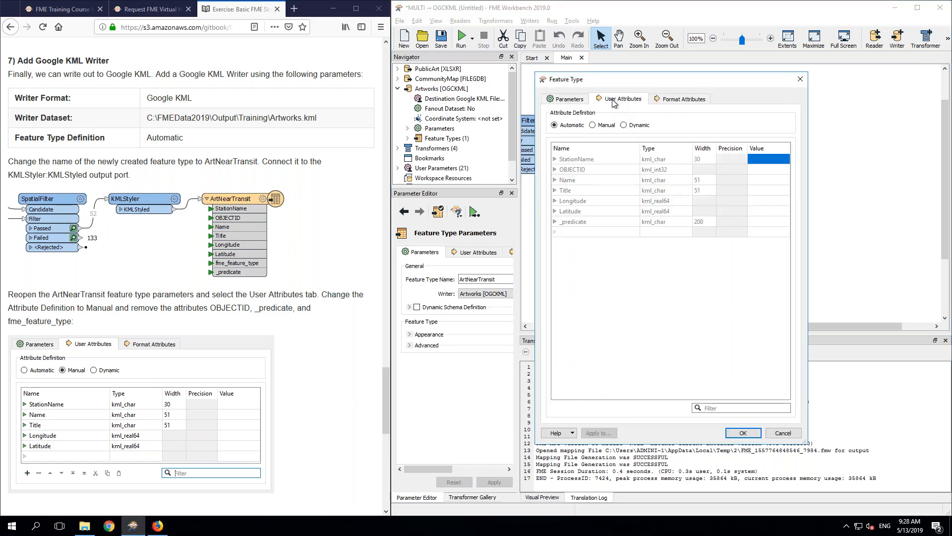
left_click(592, 125)
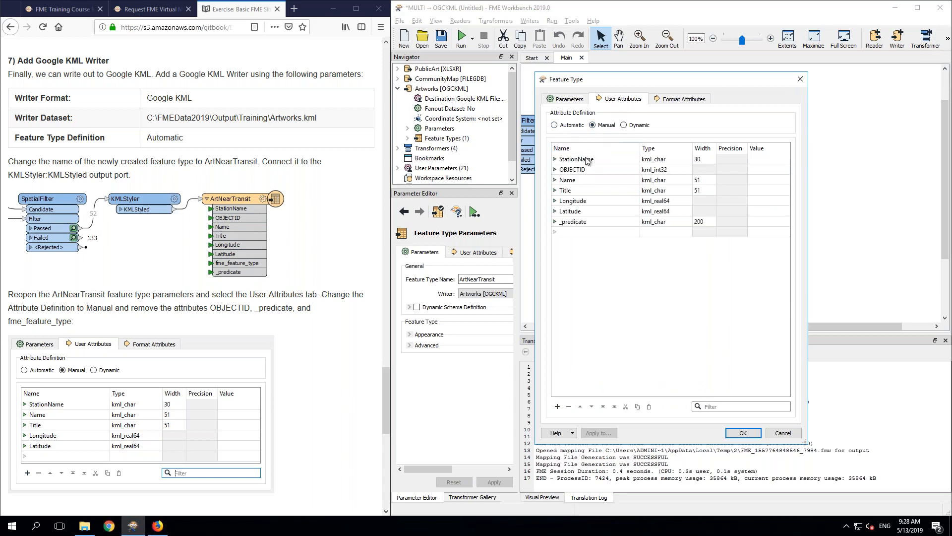
left_click(577, 169)
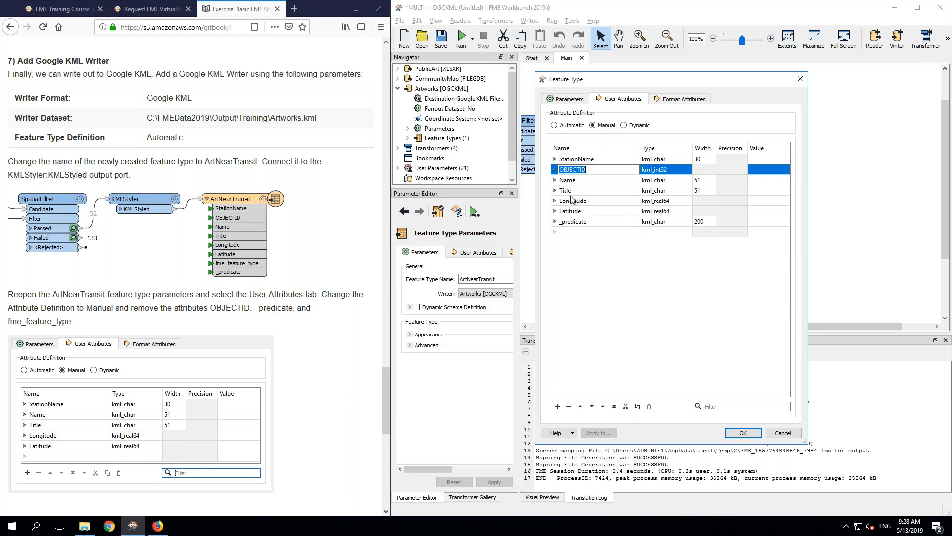
left_click(574, 222, "ctrl")
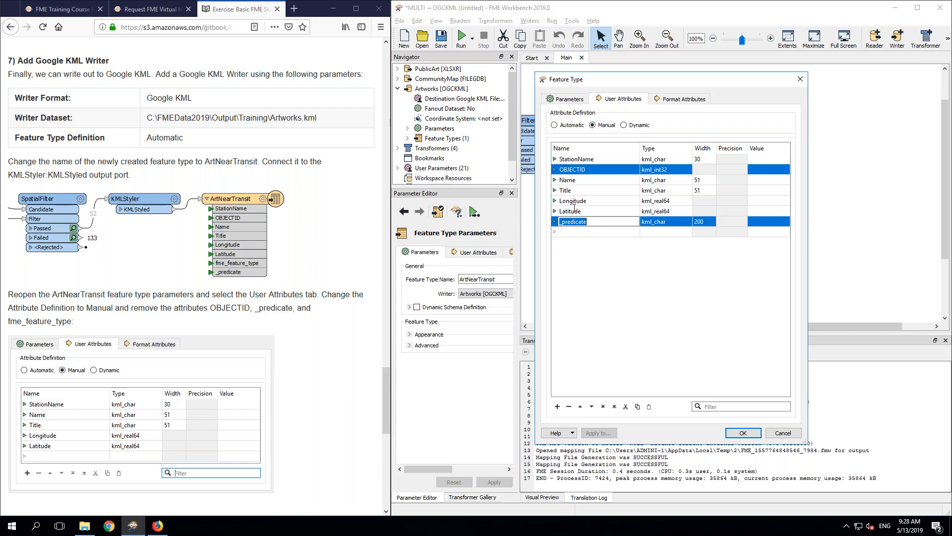
left_click(574, 211, "ctrl")
left_click(573, 201, "ctrl")
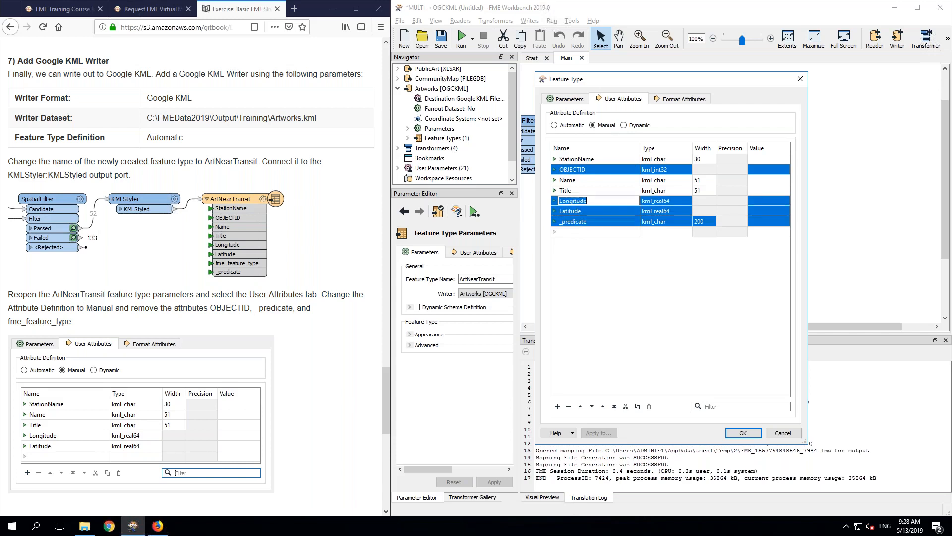
left_click(569, 406)
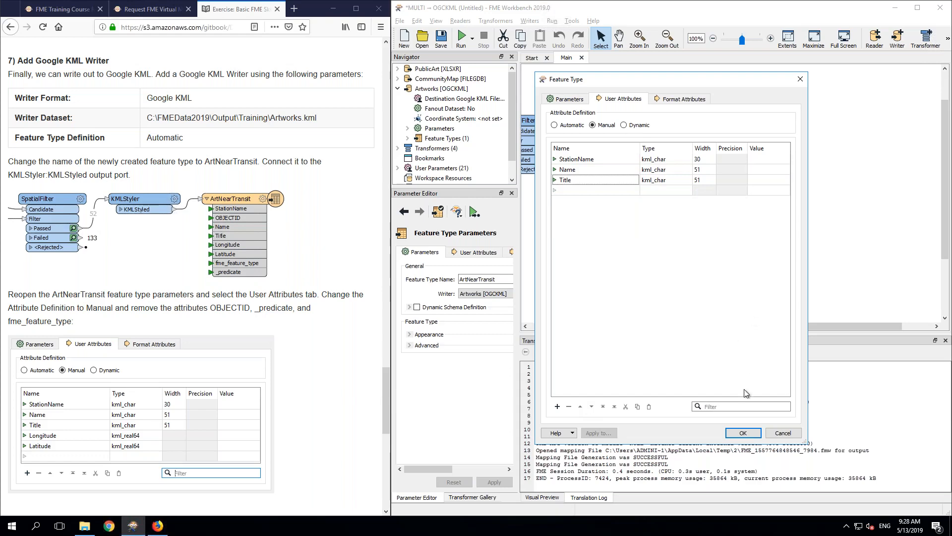
left_click(740, 434)
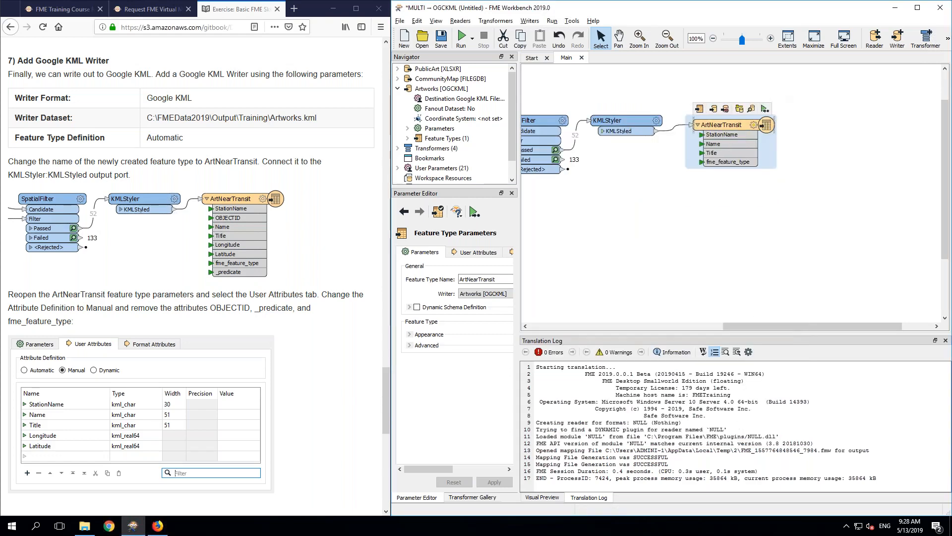
Step: Run the workspace to the ArtNearTransit feature type and open Artworks.kml from its output folder in Google Earth Pro
left_click(765, 108)
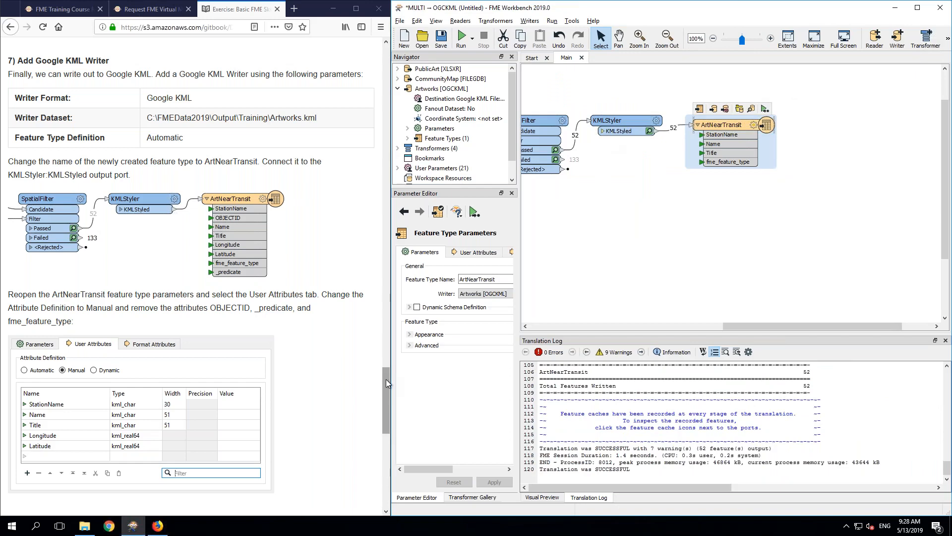
left_click_drag(385, 379, 382, 455)
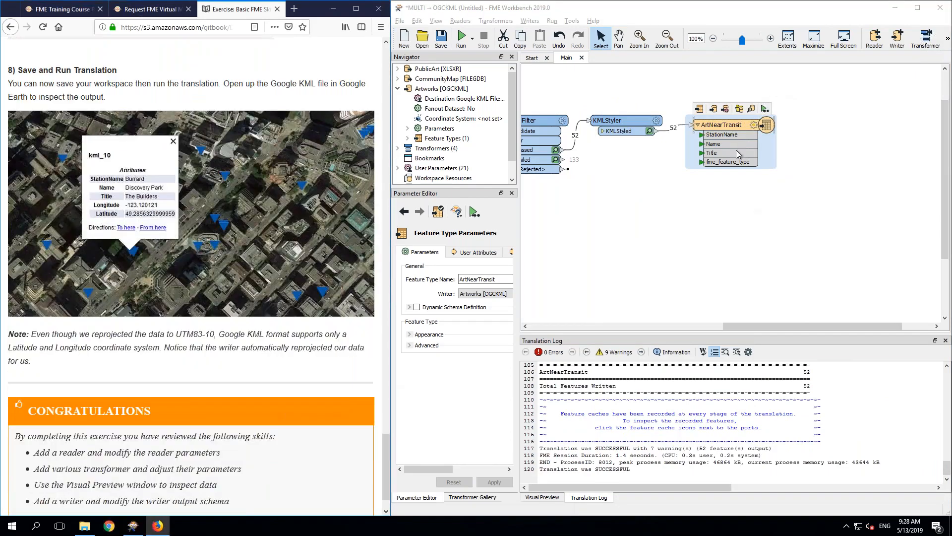
left_click(740, 109)
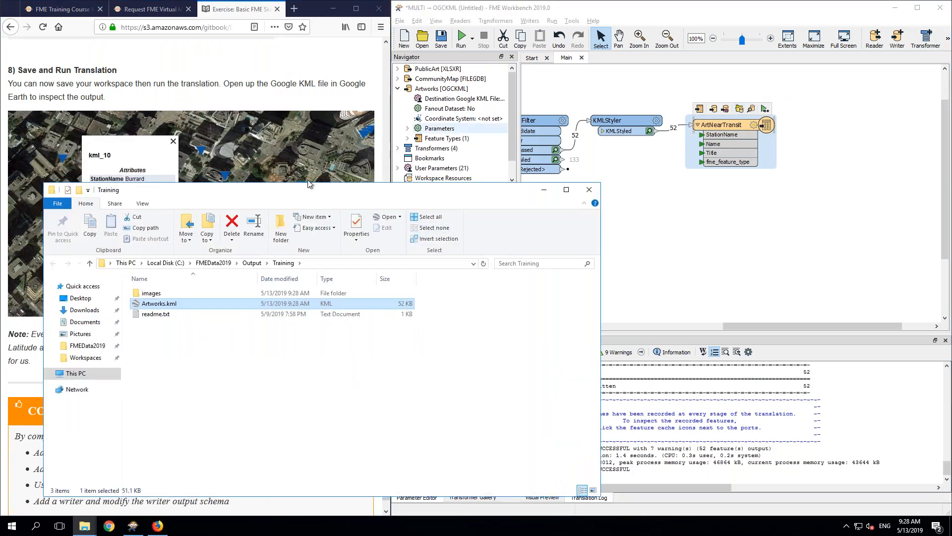
double_click(167, 304)
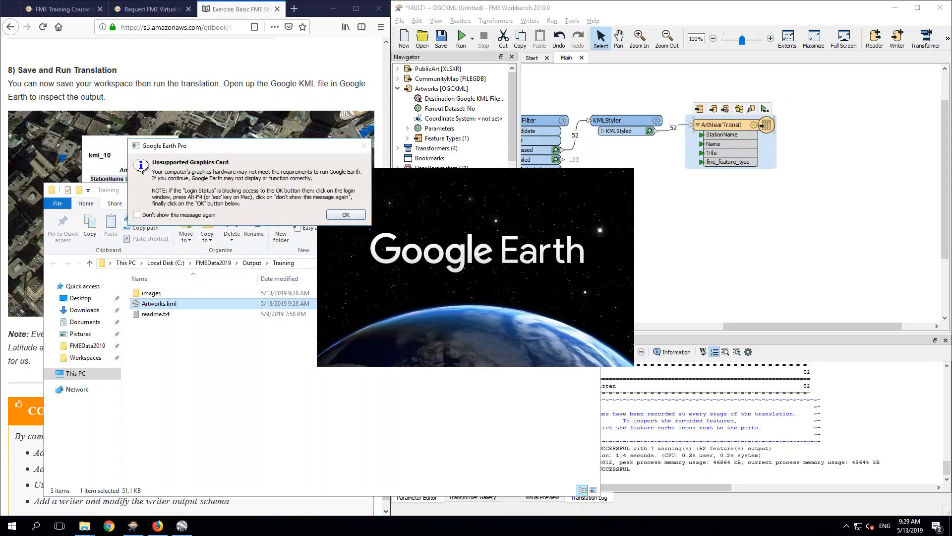
Step: Accept Google Earth's switch to DirectX mode, turn off the start-up tips, and close the tips window
left_click(339, 214)
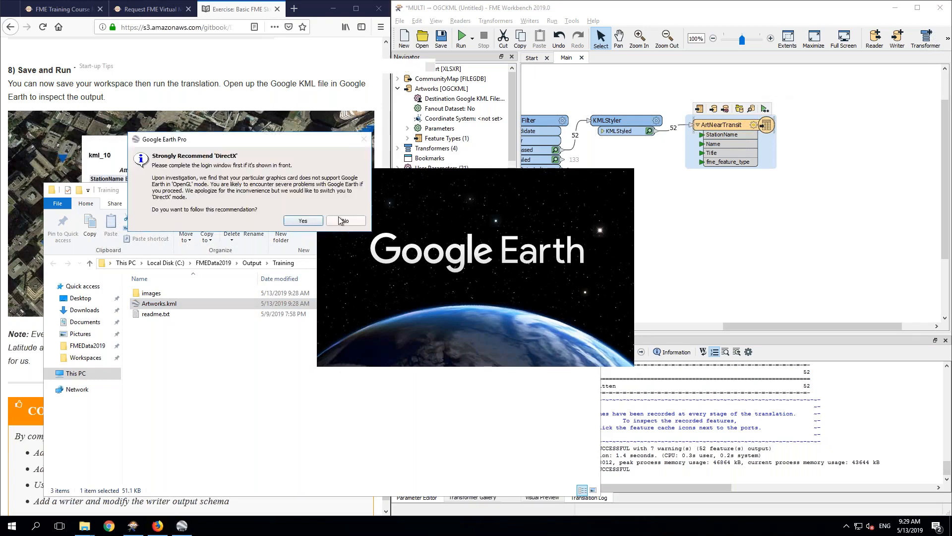
left_click(341, 220)
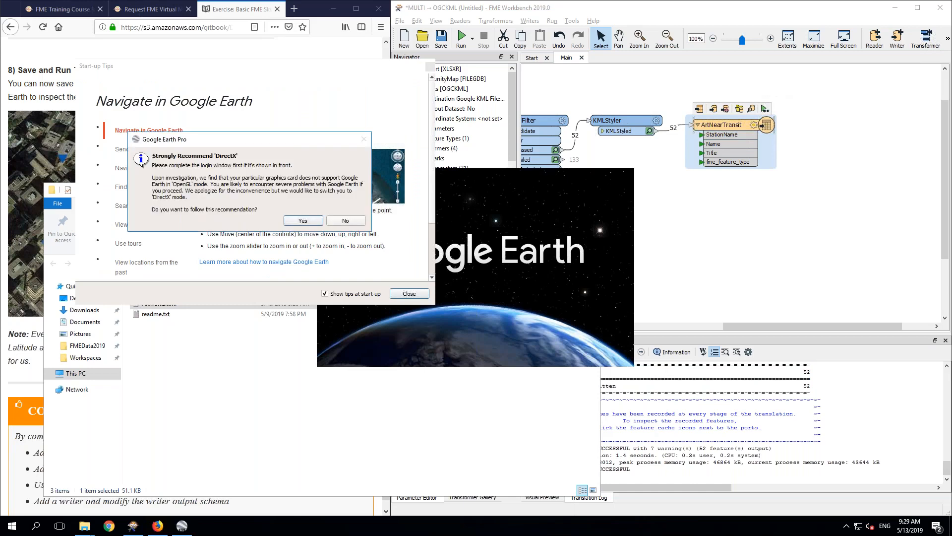
left_click(303, 220)
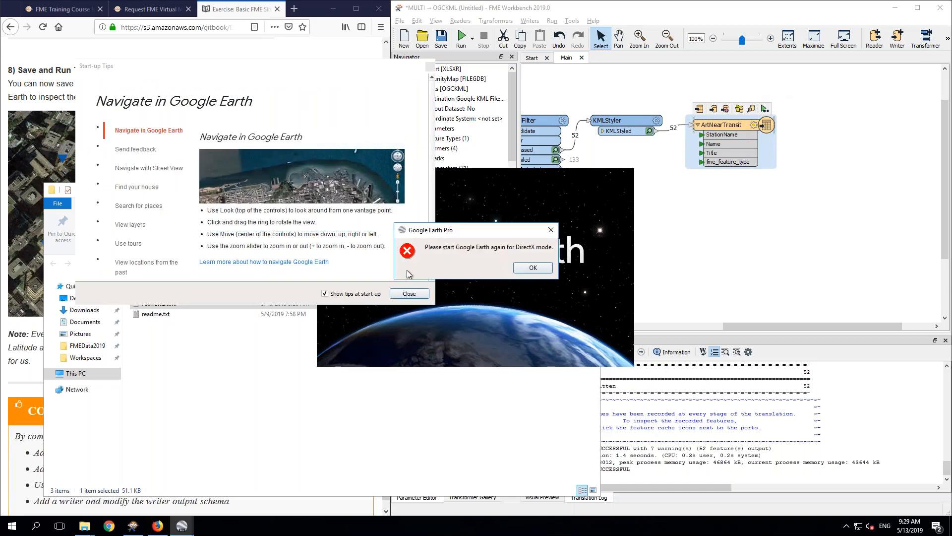
left_click(532, 269)
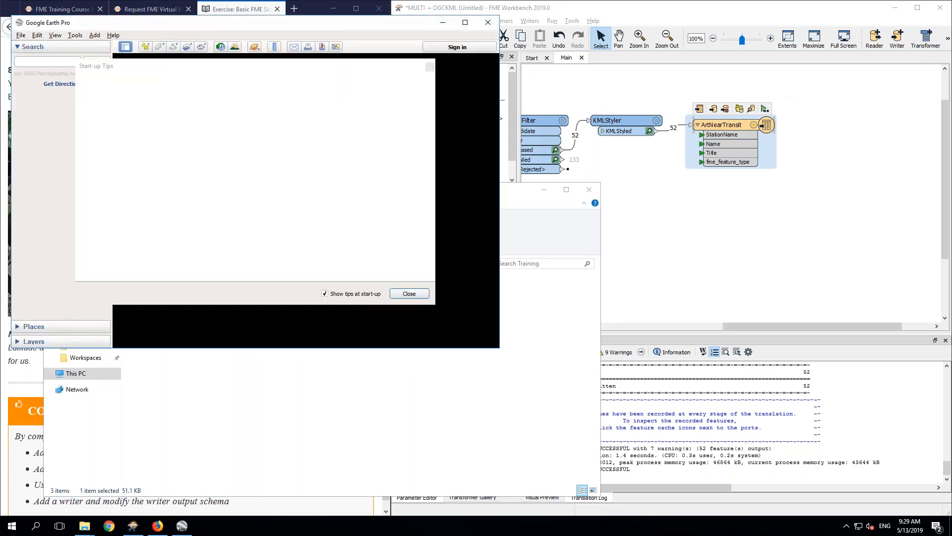
left_click(325, 294)
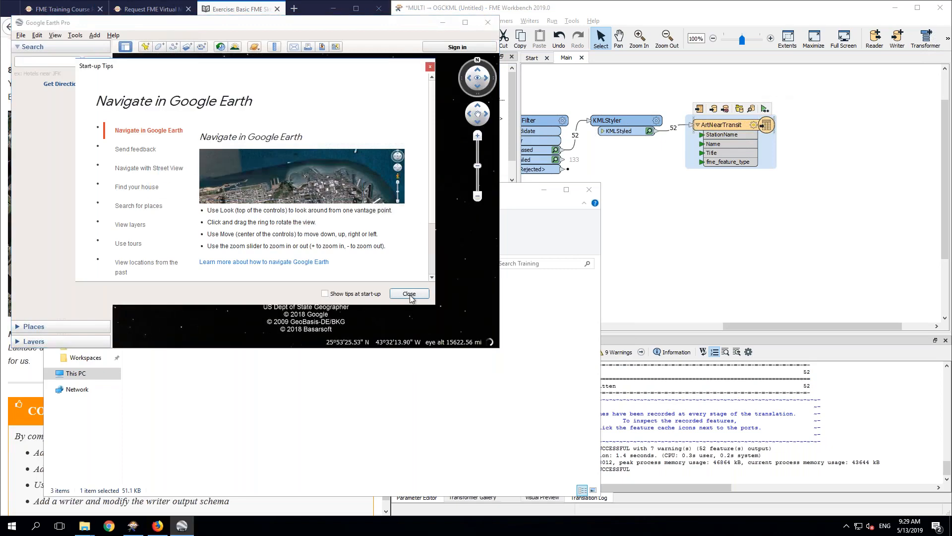
left_click(409, 293)
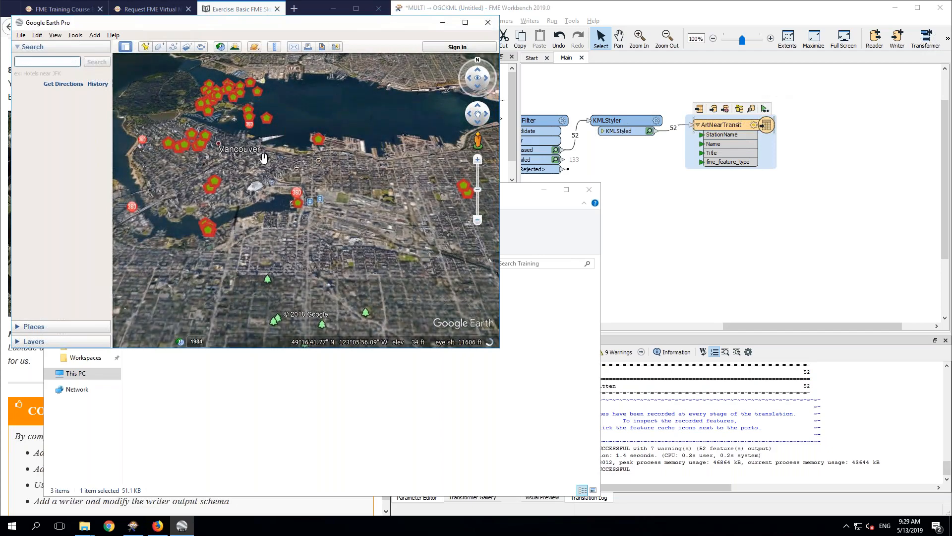
Step: Turn off the Photos, 3D Buildings and Places layers so that the artwork placemarks around Vancouver stand out
left_click_drag(264, 158, 312, 193)
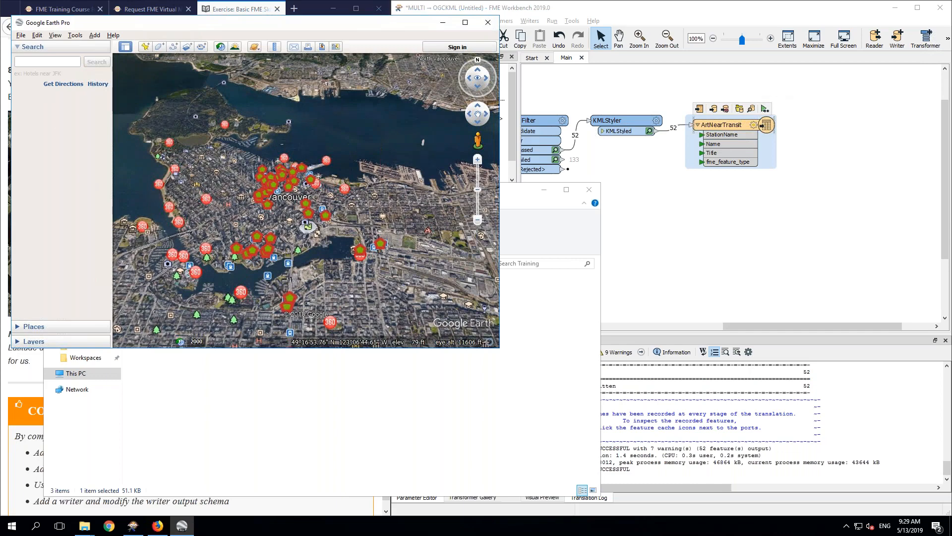
left_click(23, 343)
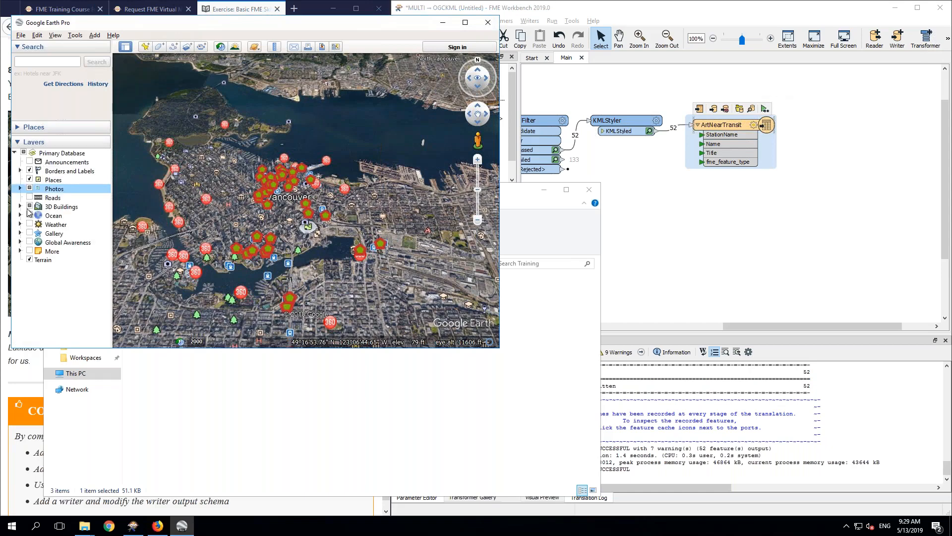
left_click(29, 206)
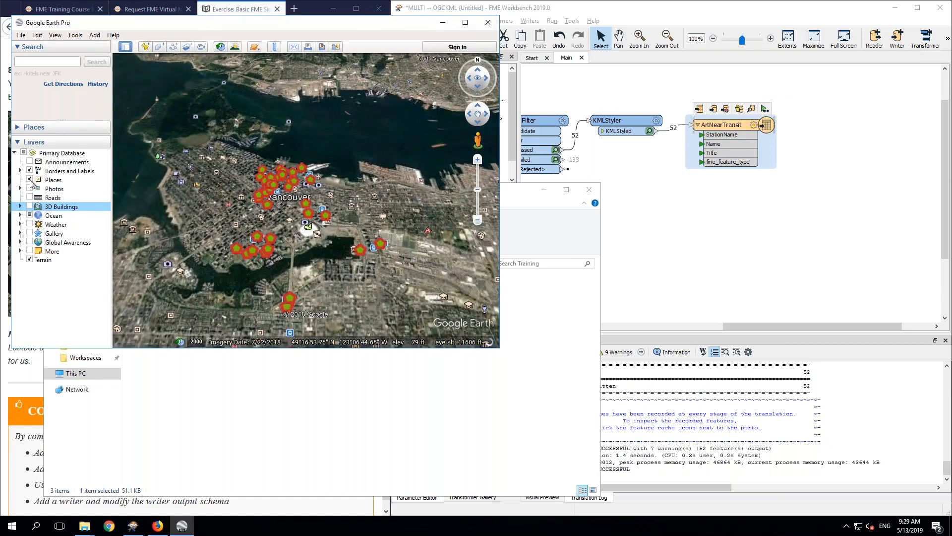
left_click(30, 181)
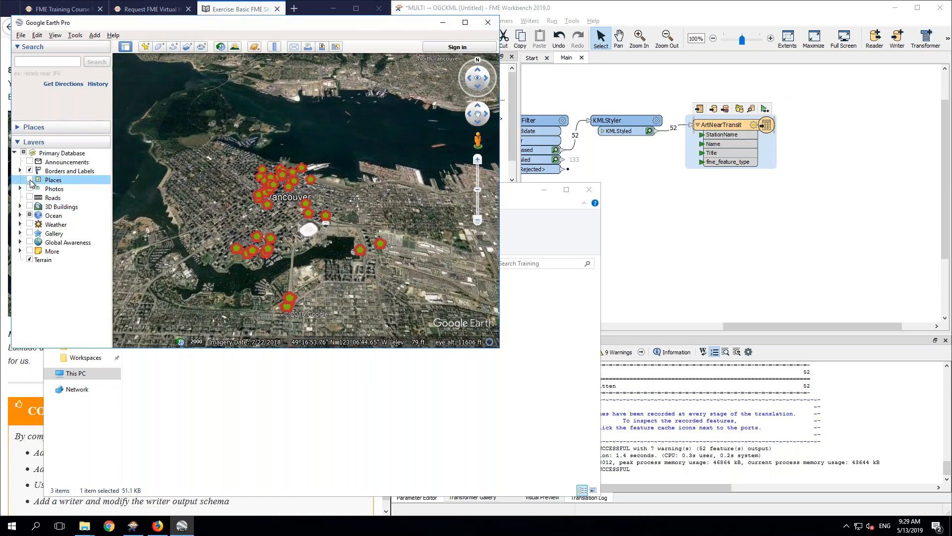
Step: Inspect the attributes of an artwork placemark in the downtown cluster and of the easternmost placemark
left_click(272, 180)
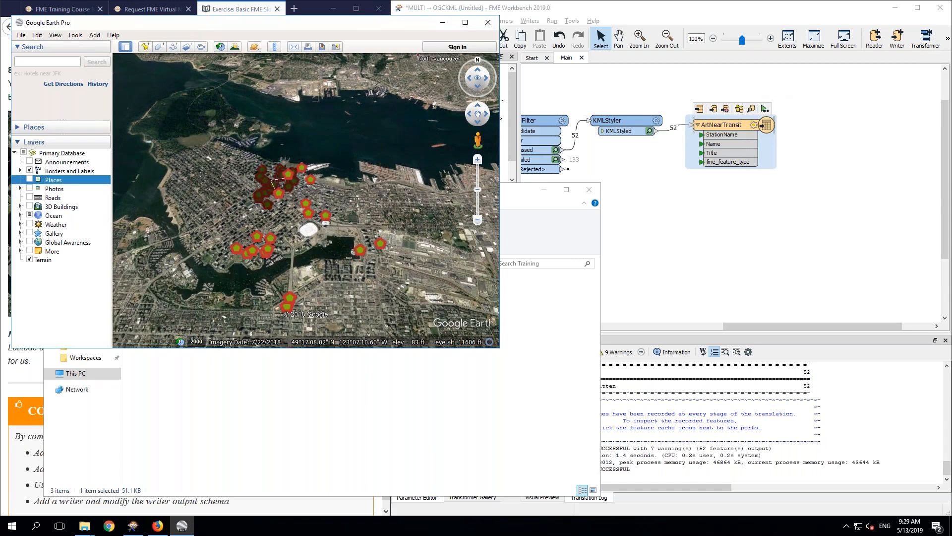
left_click(288, 172)
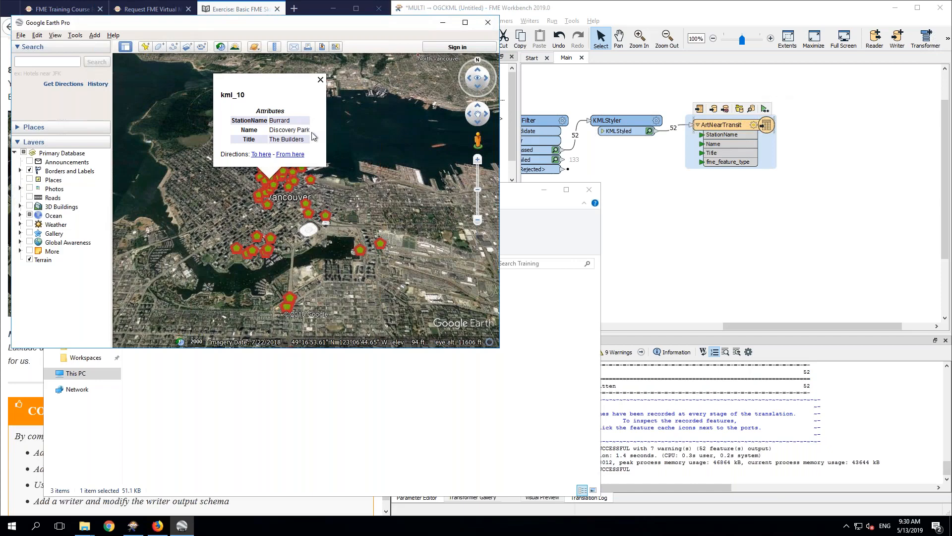
left_click(386, 246)
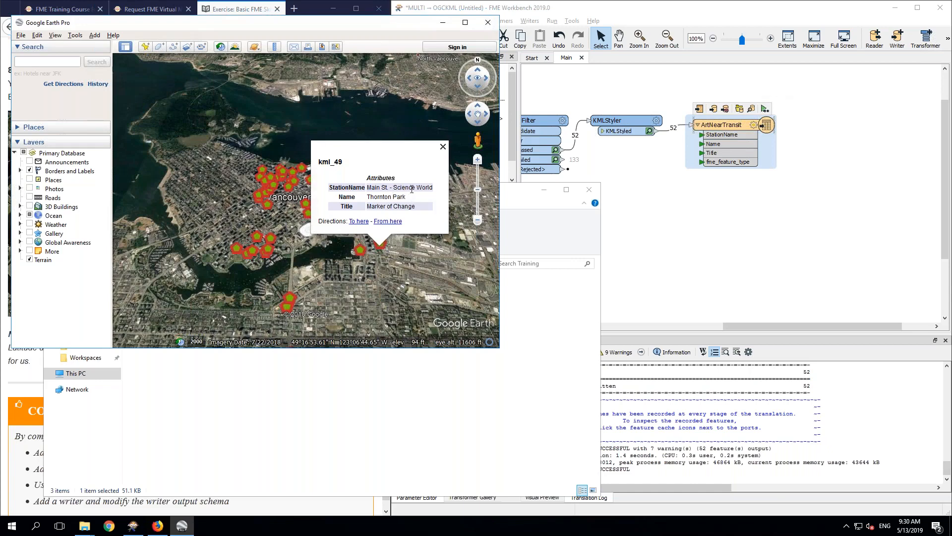
left_click(444, 288)
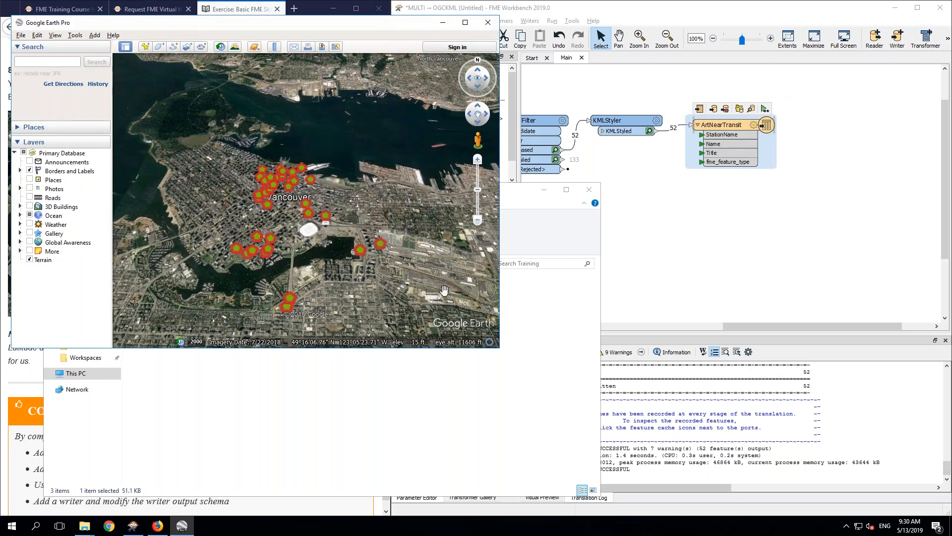
Step: Close Google Earth, discarding the unsaved temporary places, and close the Training output folder window
left_click(487, 25)
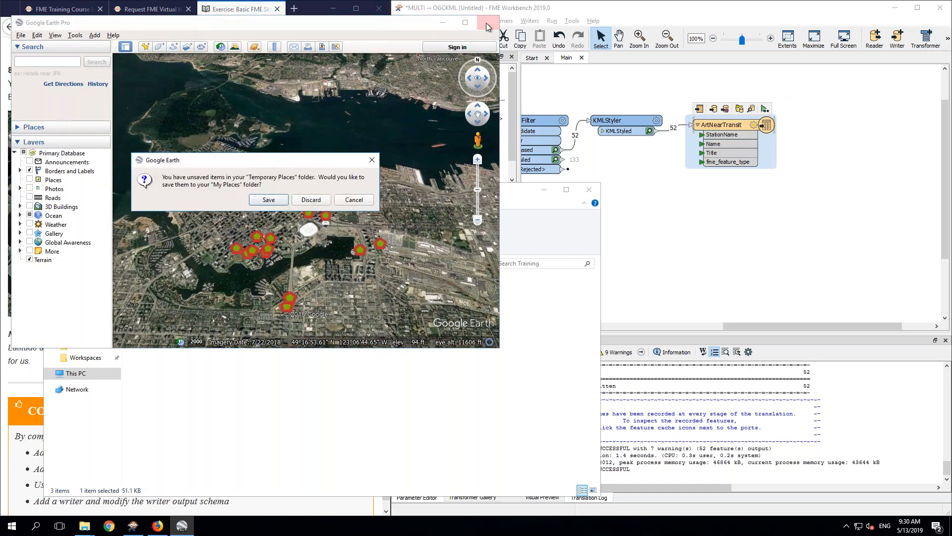
left_click(305, 200)
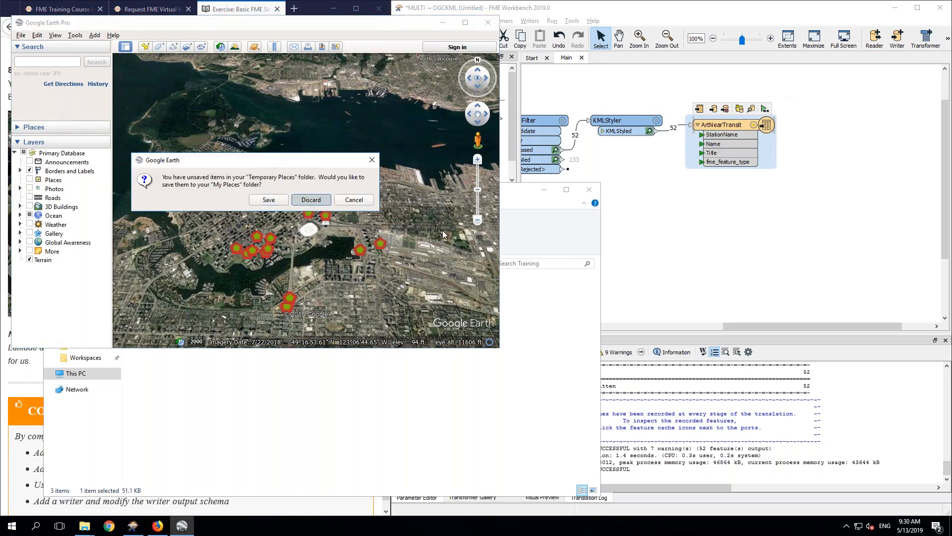
left_click(589, 190)
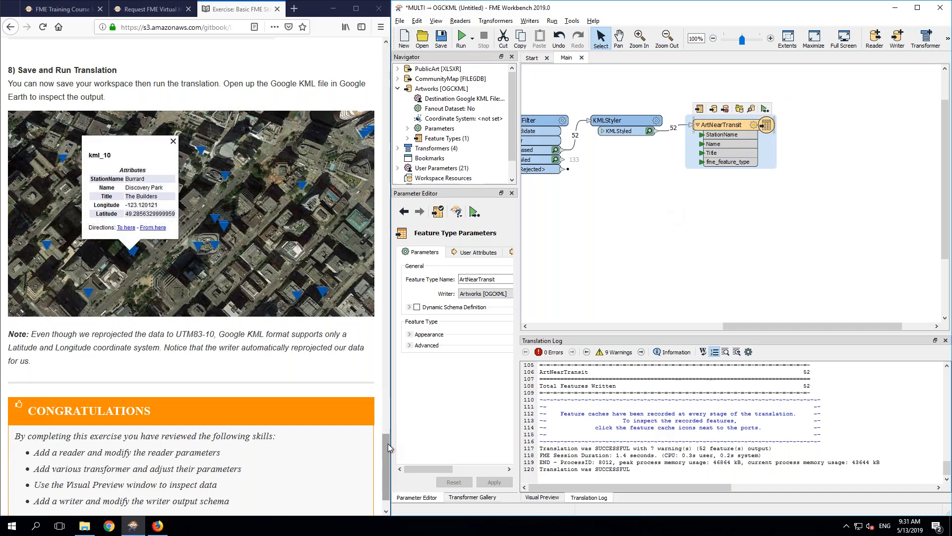
Step: Finish the exercise page in the browser and go on to the next chapter, Advanced Attribute Handling
left_click_drag(391, 446, 392, 460)
scroll(384, 471, "down", 2)
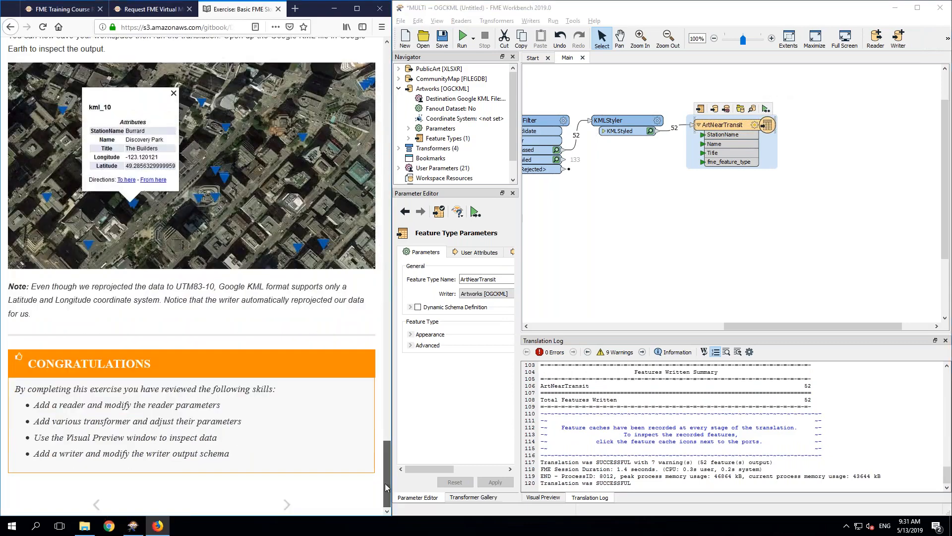
left_click(286, 503)
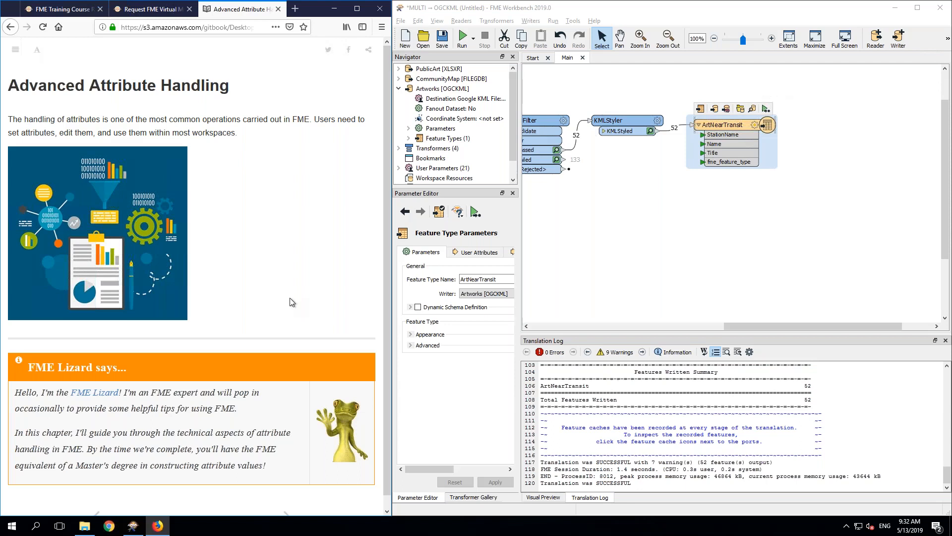
Step: Look over the chapter contents in the course manual and go on to the Constructing Attributes page of Advanced Attribute Handling
scroll(291, 300, "down", 1)
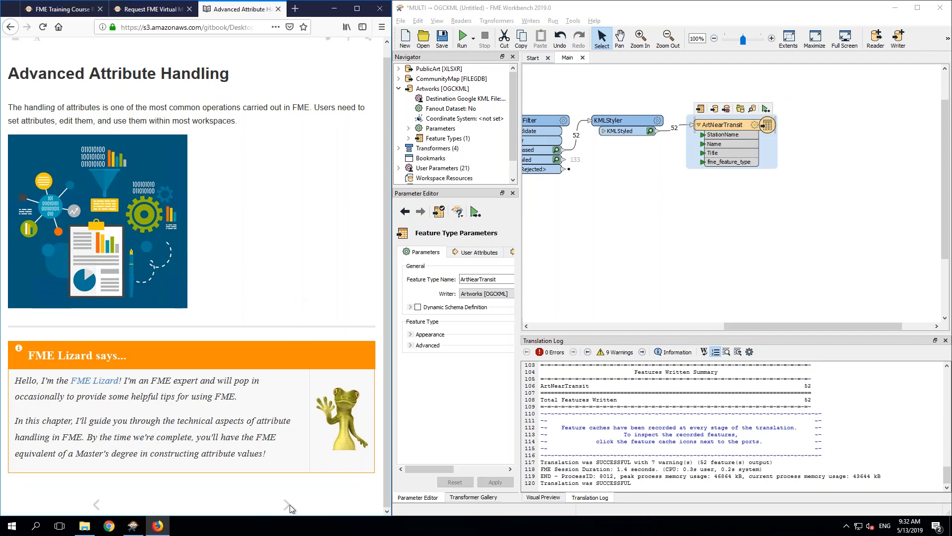
left_click(286, 504)
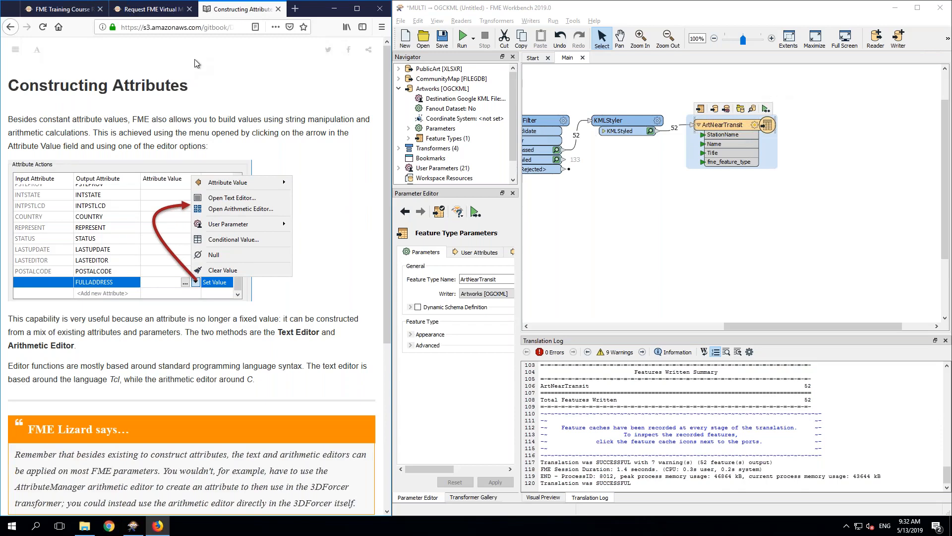
left_click(15, 53)
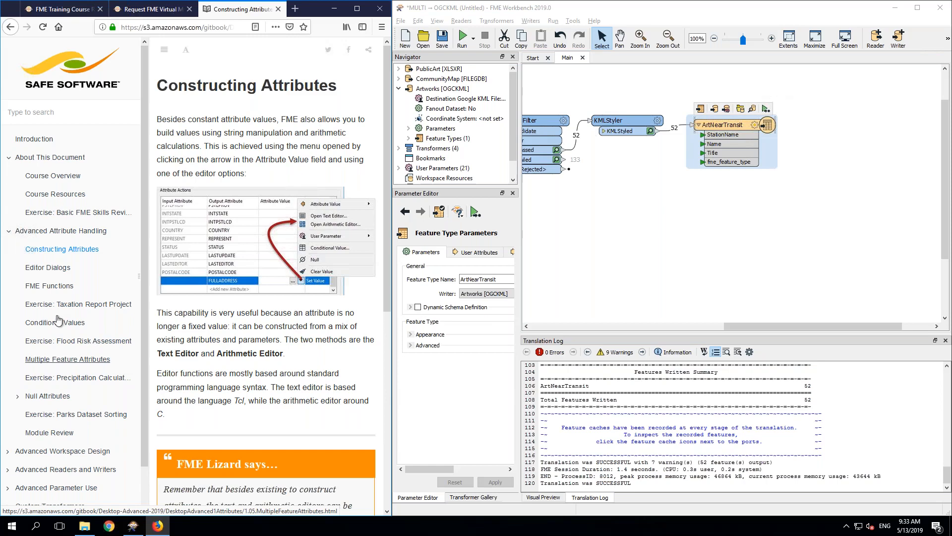
left_click(7, 232)
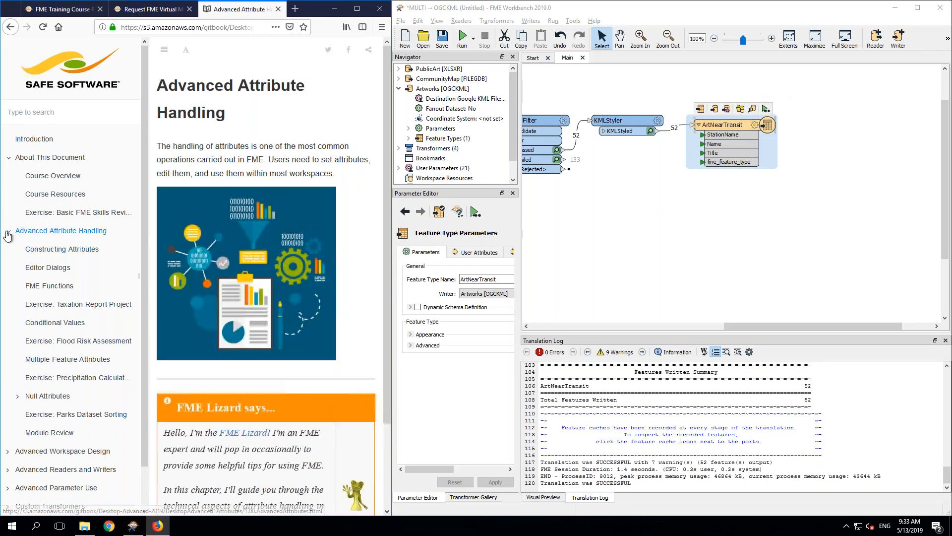
left_click(164, 51)
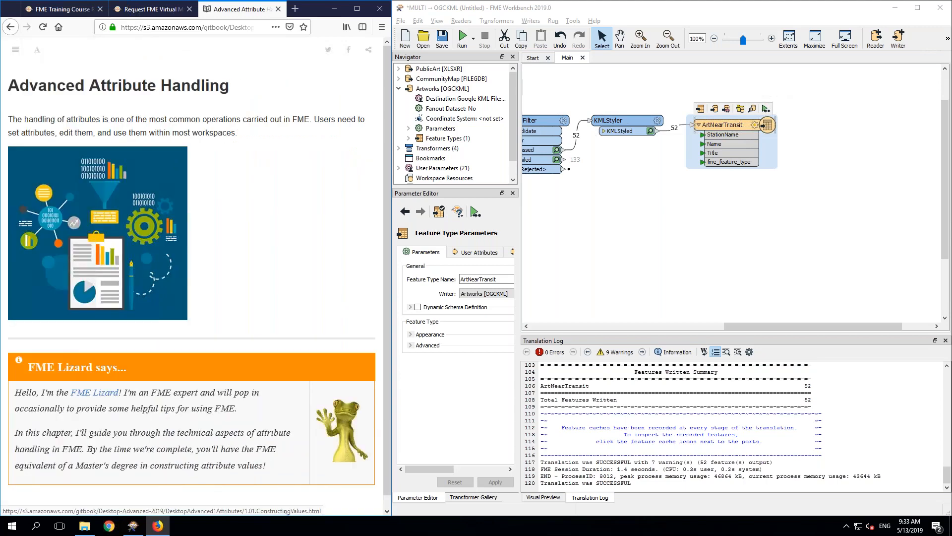
left_click(288, 511)
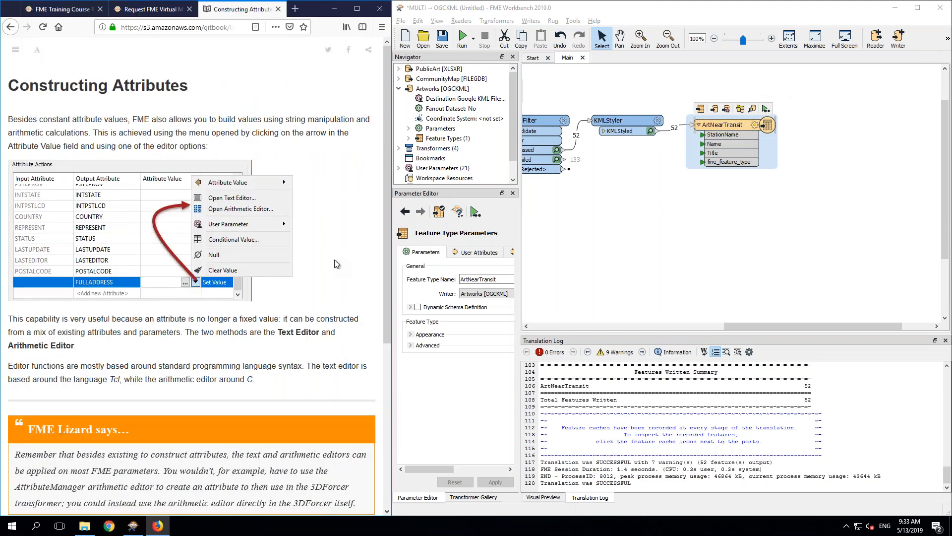
Step: Open 1.01-Attributes-ConstructingValues.fmw from FMEData2019\Workspaces\InstructorUse\DesktopAdv, discarding the current workspace's changes, and enlarge the canvas area
left_click(424, 45)
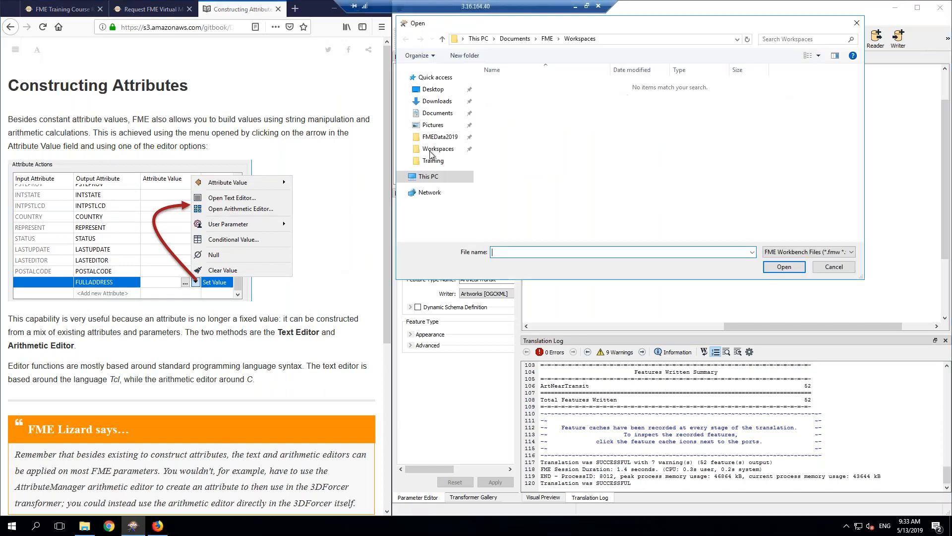
left_click(435, 138)
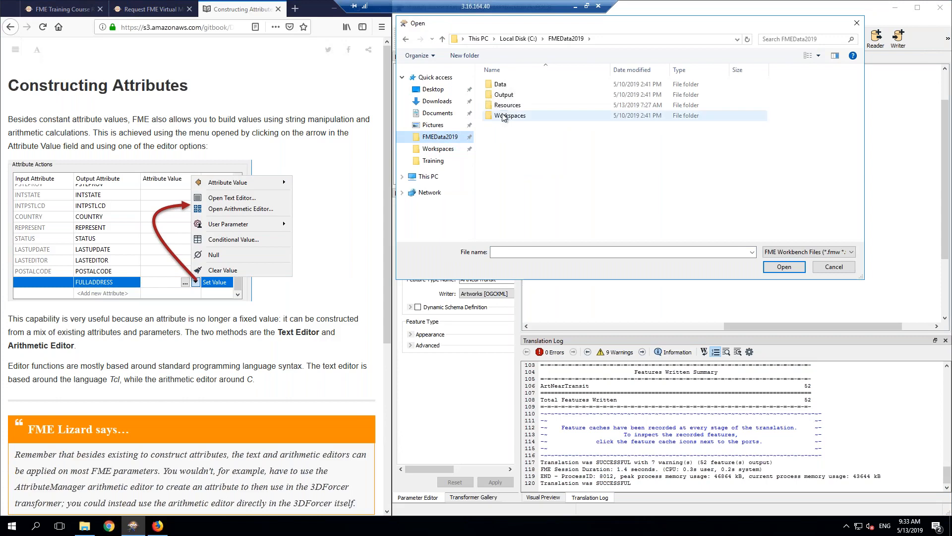
double_click(503, 117)
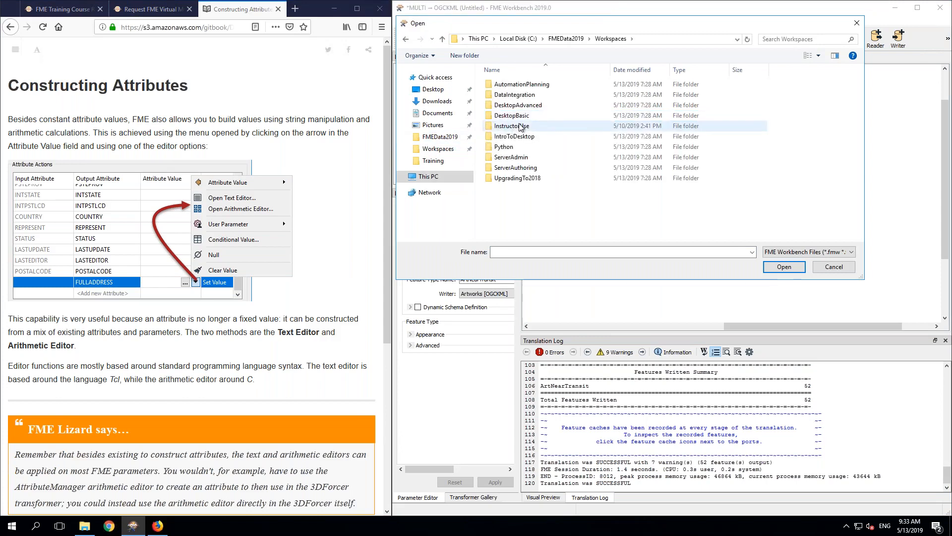
double_click(521, 127)
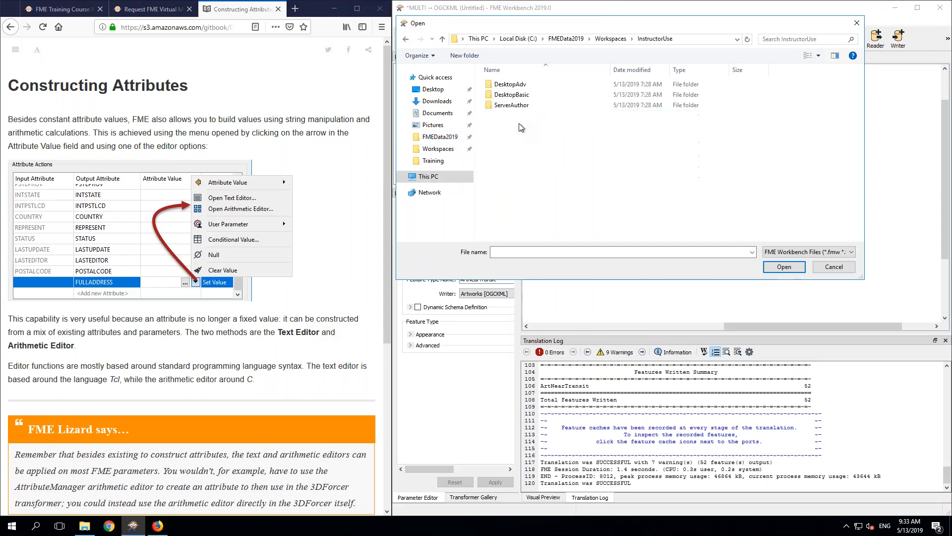
left_click(512, 86)
double_click(513, 86)
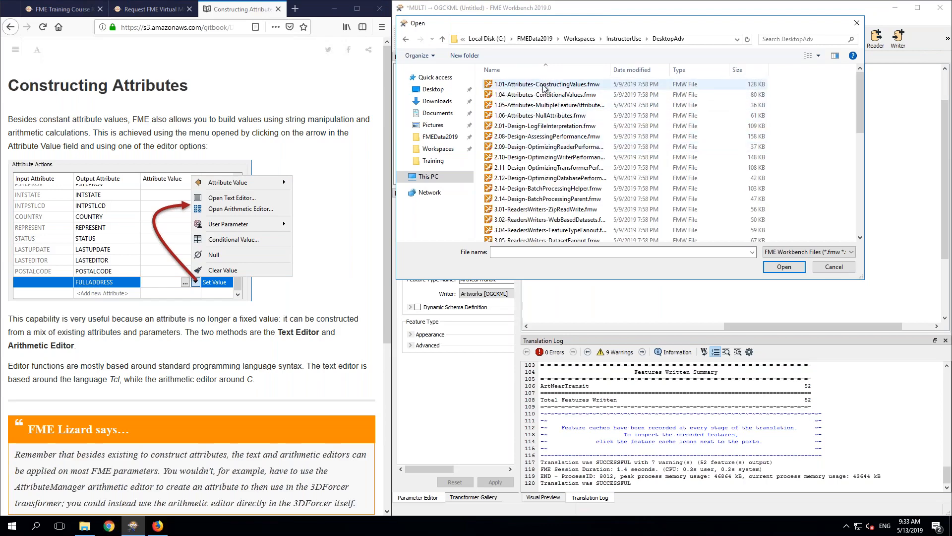
double_click(543, 86)
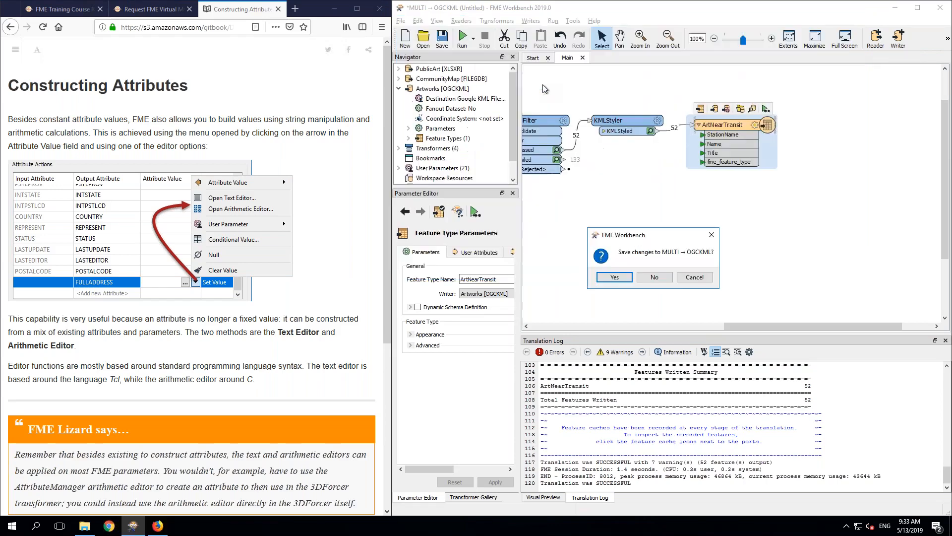
left_click(658, 278)
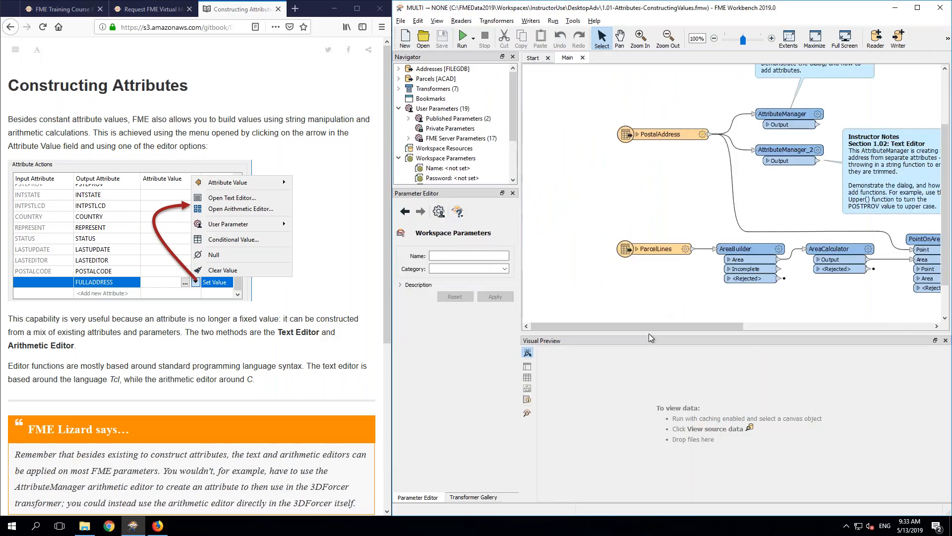
left_click_drag(649, 333, 639, 380)
left_click_drag(637, 400, 637, 455)
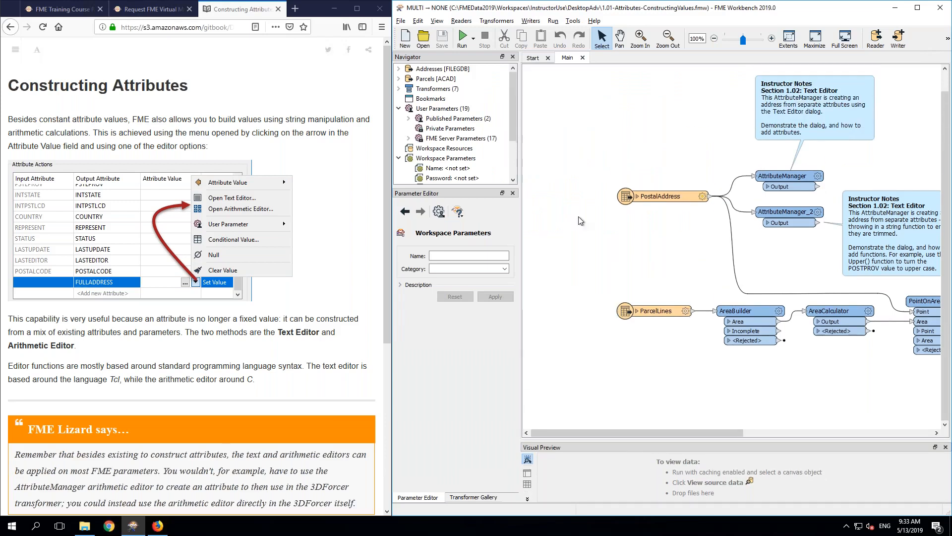
Step: Open the parameters of the first AttributeManager in an enlarged dialog and view the value options for a new attribute
left_click(332, 210)
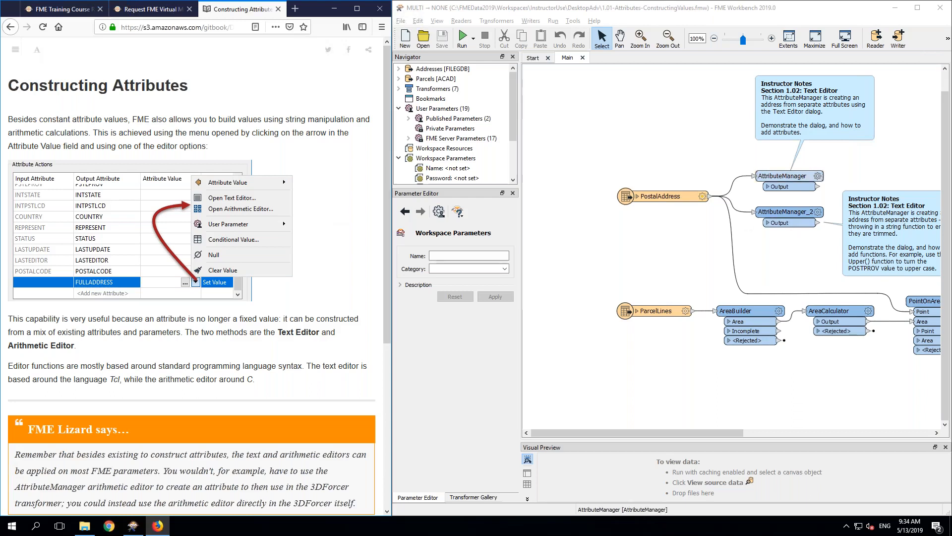
double_click(782, 176)
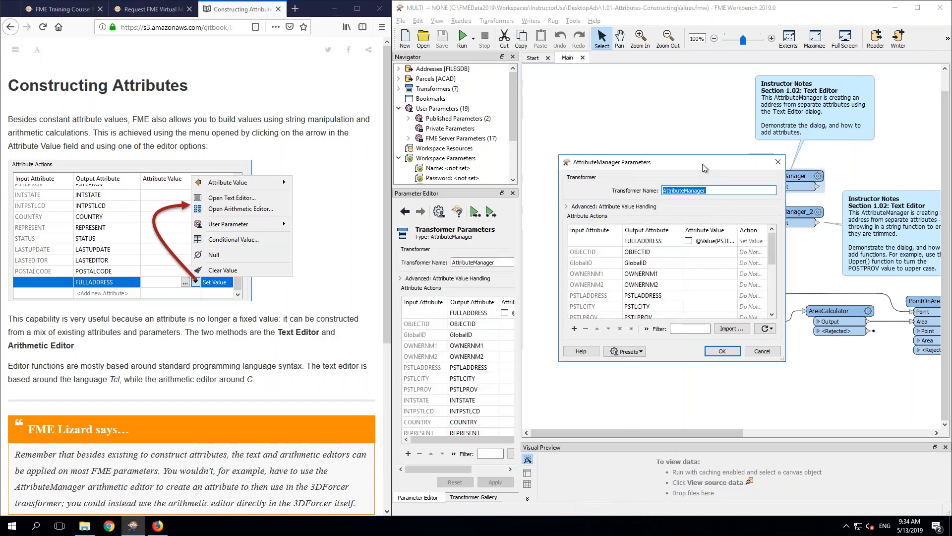
left_click_drag(703, 163, 611, 141)
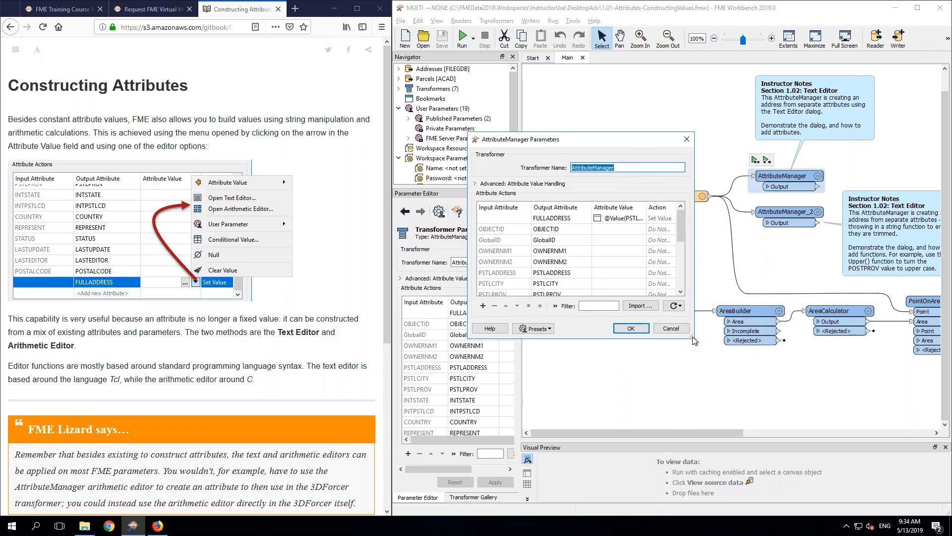
left_click_drag(711, 359, 899, 451)
left_click(814, 393)
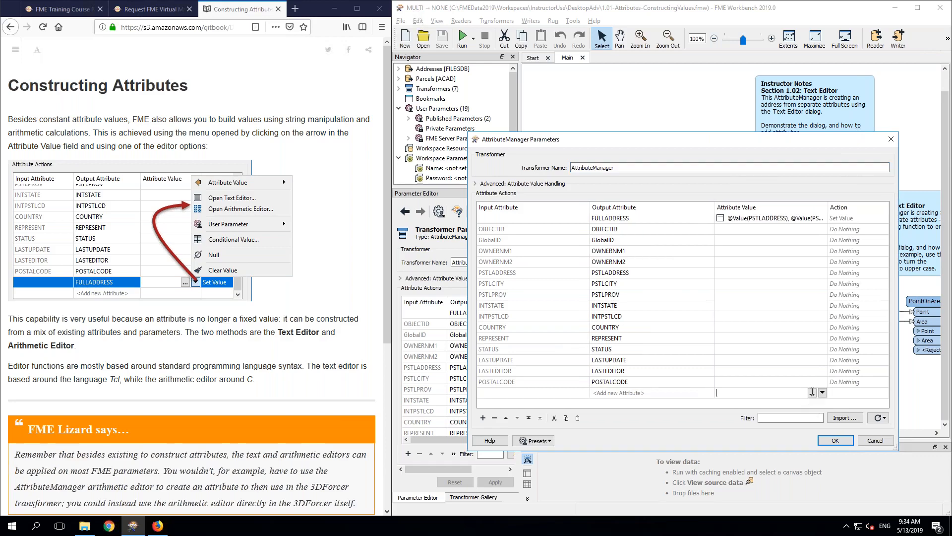
left_click(823, 392)
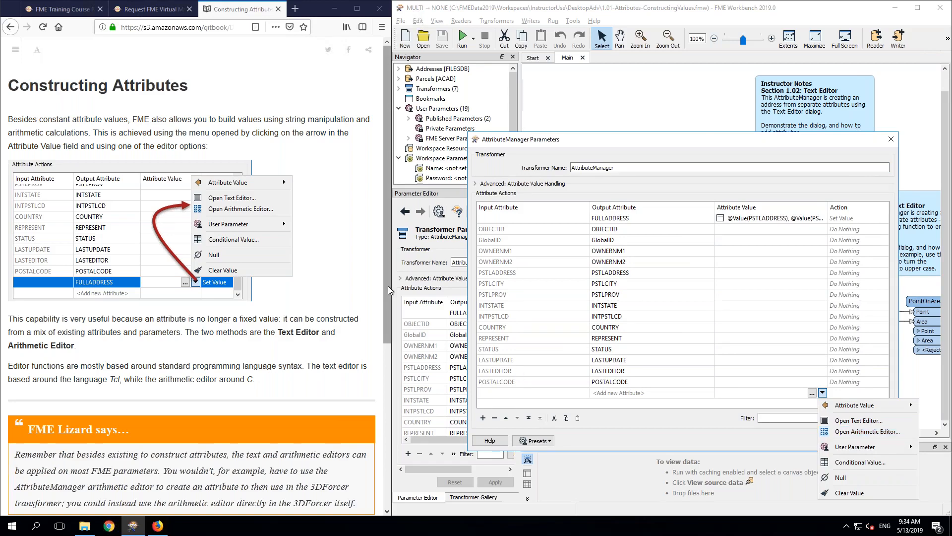
Step: Answer the quiz on attribute-creating transformers, trying AttributeCopier and AttributeRenamer before settling on AttributeCreator and AttributeManager, and check the answers
left_click(388, 327)
left_click_drag(388, 327, 394, 439)
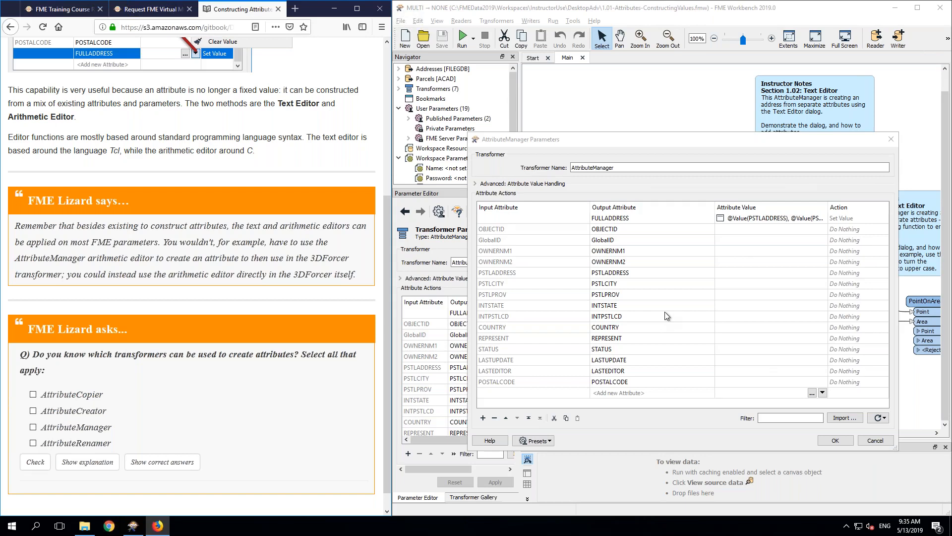
left_click(34, 427)
left_click(34, 395)
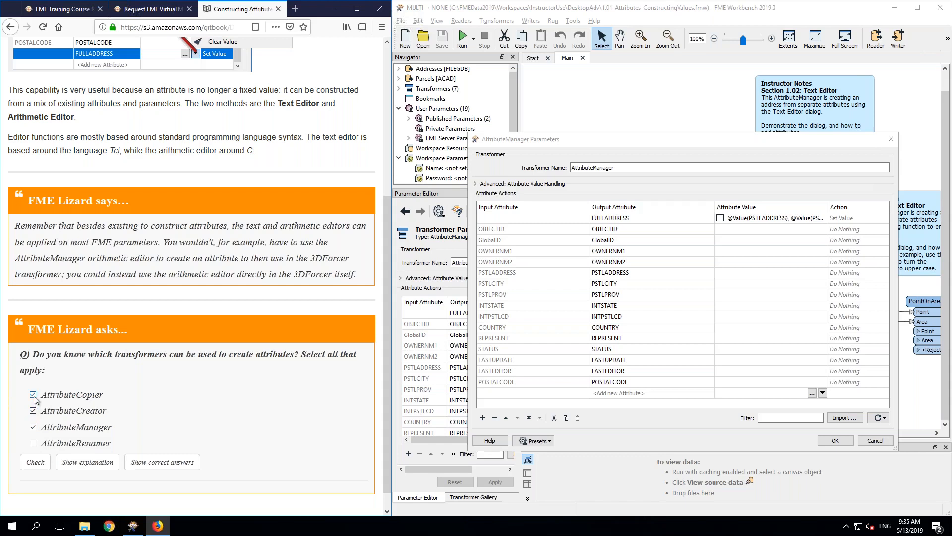
left_click(35, 462)
left_click(33, 443)
left_click(35, 462)
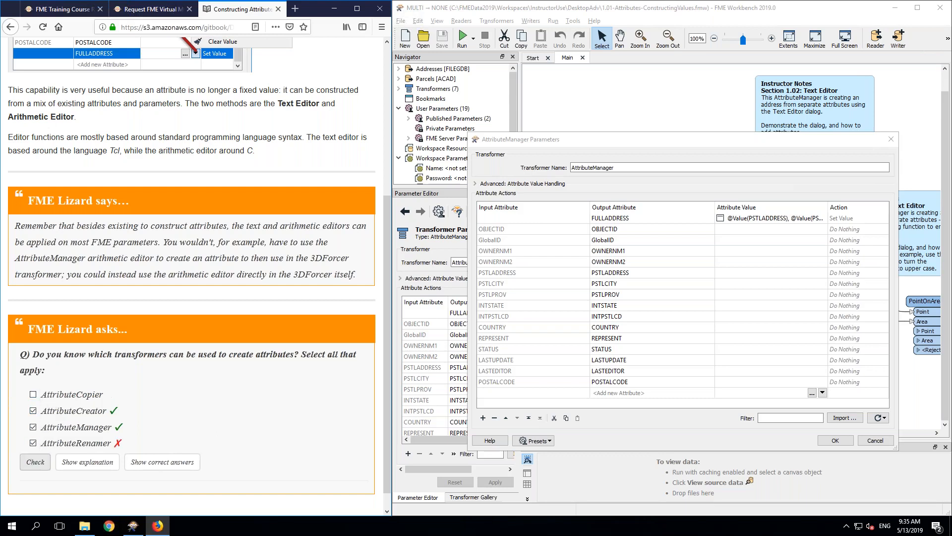
left_click(33, 442)
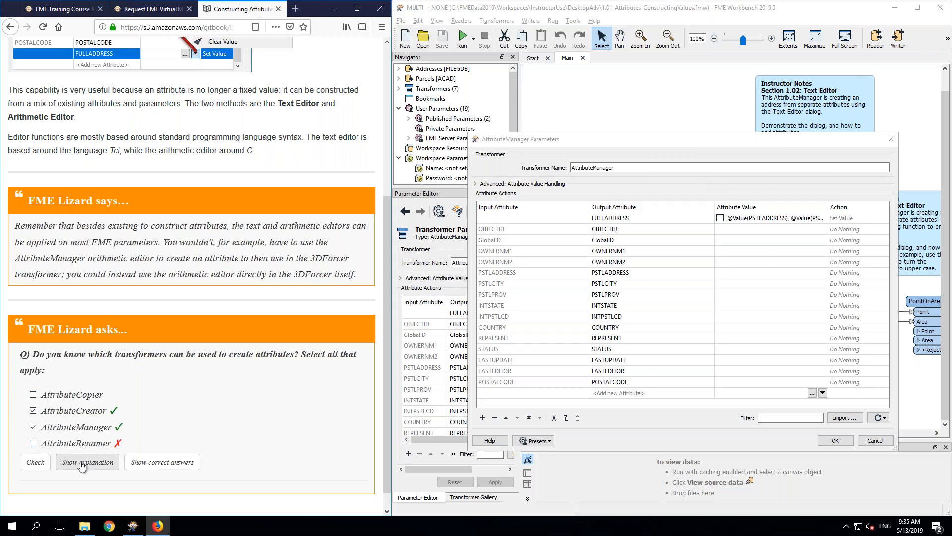
left_click(158, 467)
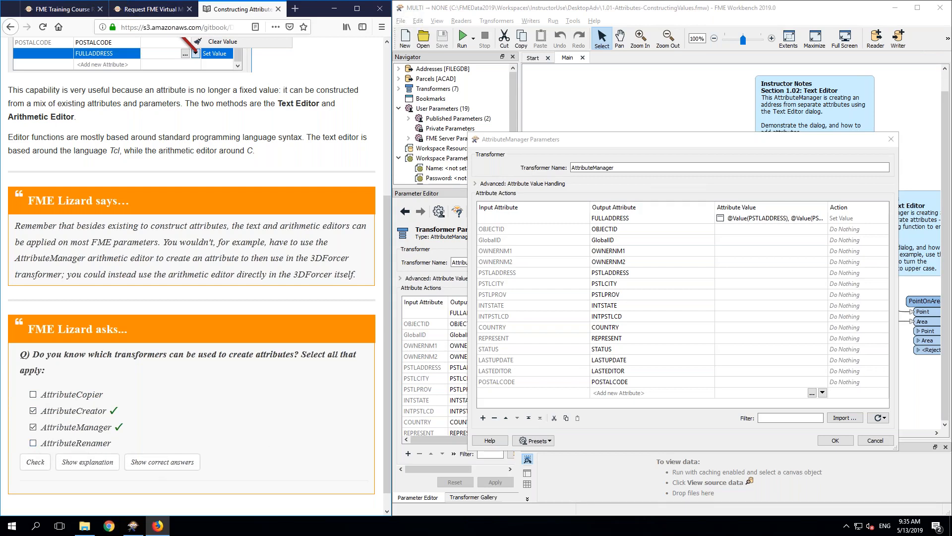
Step: Show the quiz explanation and go on to the Text Editor section of the Editor Dialogs page
scroll(87, 446, "down", 1)
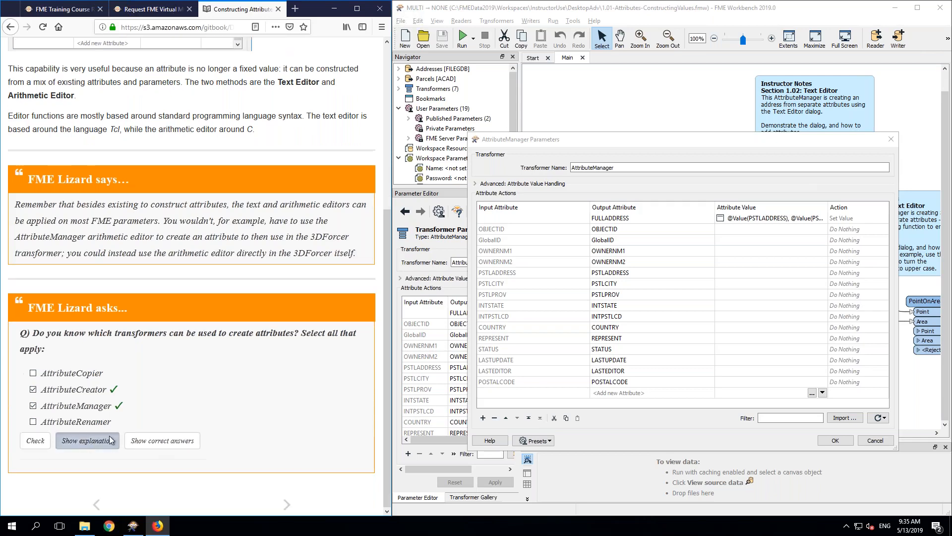
left_click(87, 441)
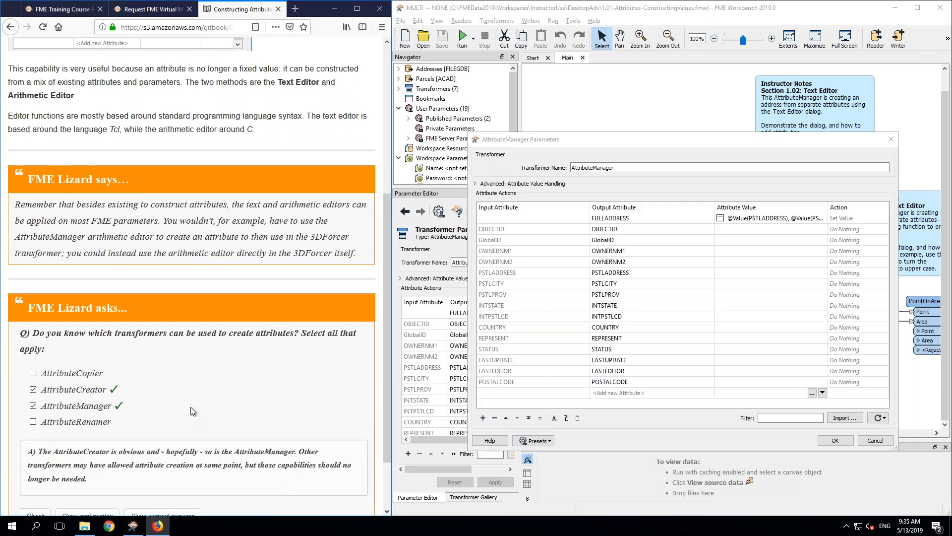
scroll(193, 410, "down", 3)
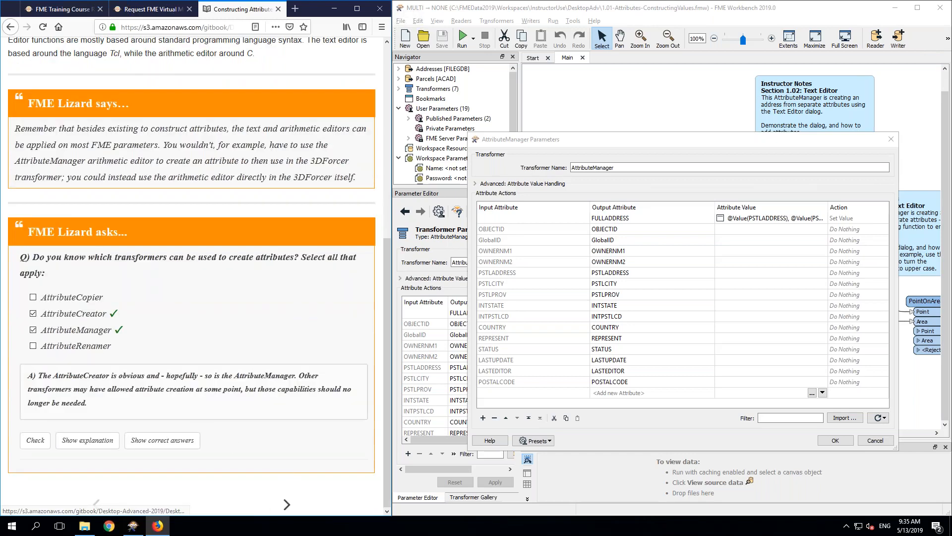
left_click(286, 503)
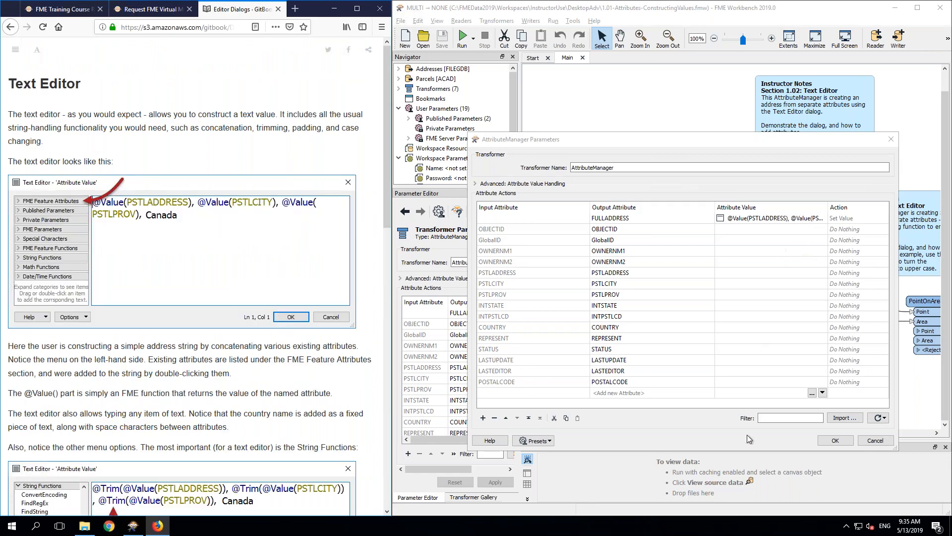
Step: Add a new output attribute named MyAttribute to the AttributeManager's attribute actions
left_click(635, 392)
type("MyAttrib")
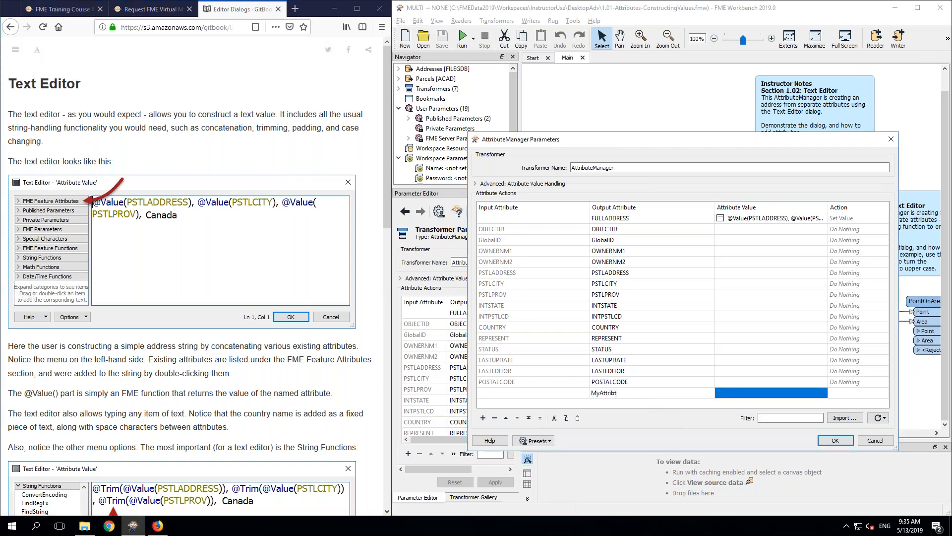
type("ute")
key("Tab")
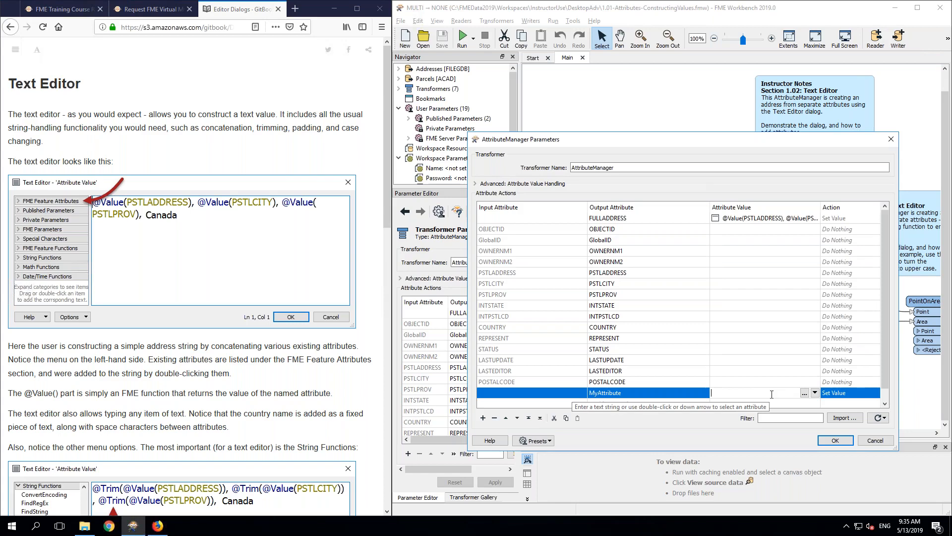
Step: Try a constant text value and the number 2222 as the value of MyAttribute, clearing each one
type("mark")
key("BackSpace")
key("BackSpace")
key("BackSpace")
key("BackSpace")
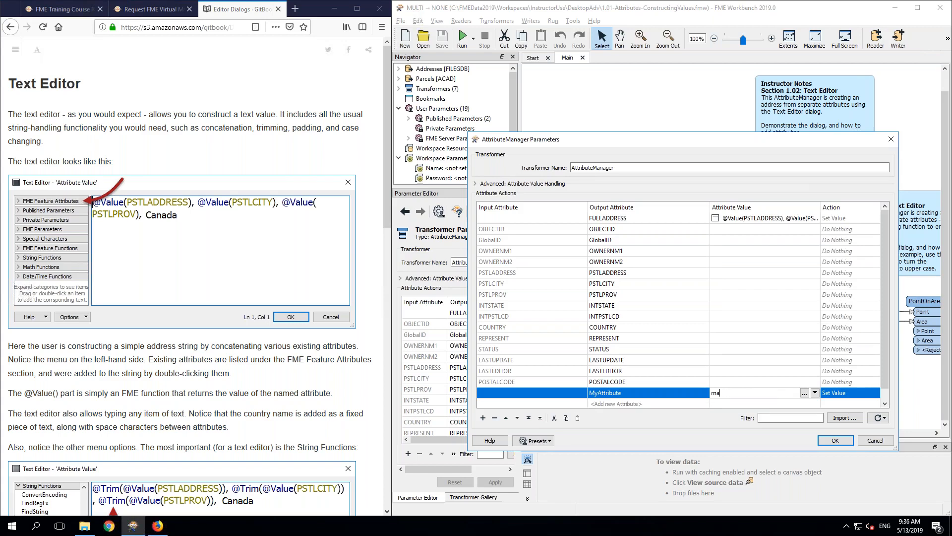
type("2222")
key("BackSpace")
key("BackSpace")
key("BackSpace")
key("BackSpace")
Step: Open the Text Editor for MyAttribute's value, enlarge its window and expand the list of FME feature attributes
left_click(815, 393)
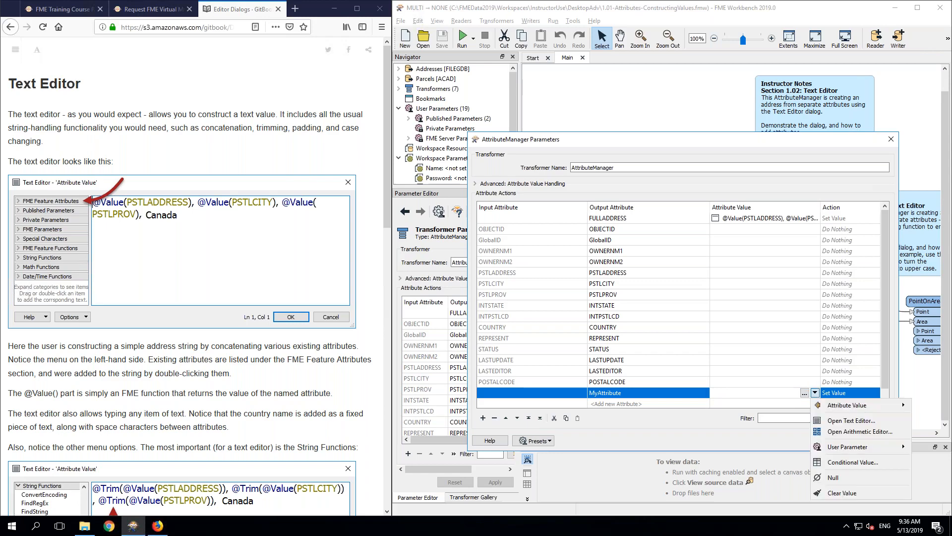
left_click(851, 421)
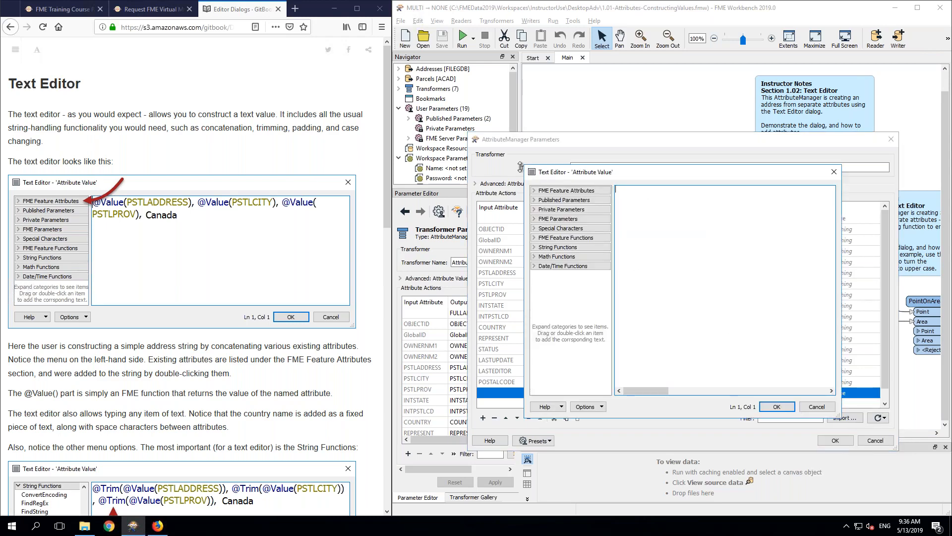
left_click_drag(522, 165, 428, 102)
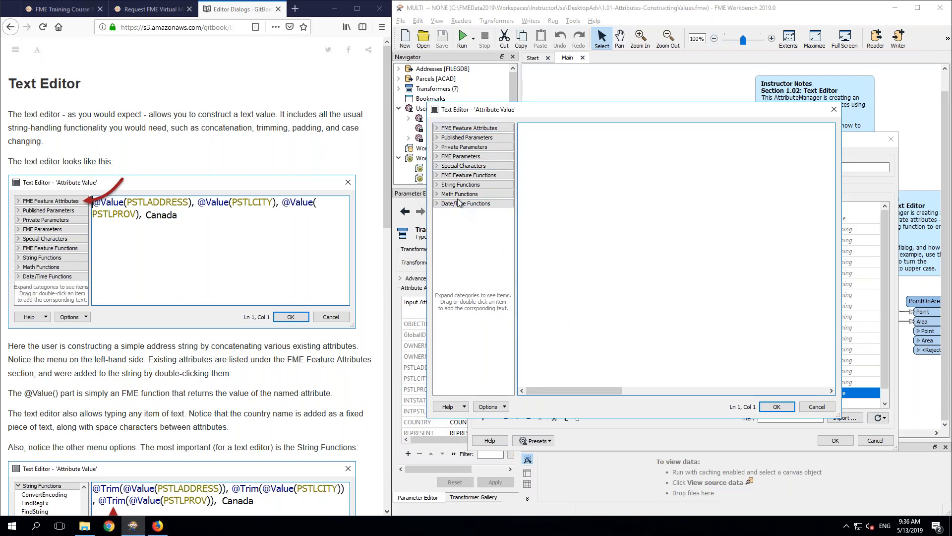
left_click(437, 128)
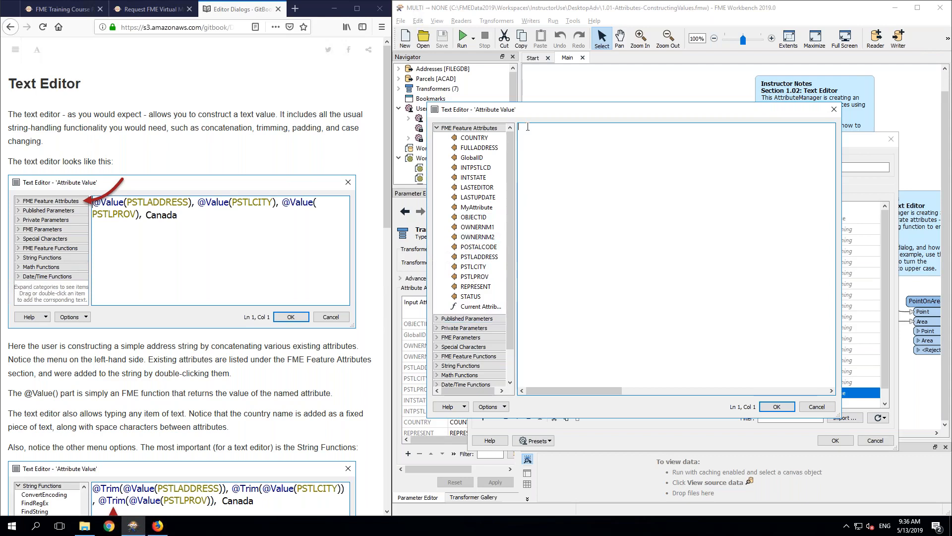
Step: Construct the value as the text "The object ID is:" followed by the OBJECTID attribute value
type("The object ID is")
key("BackSpace")
type(":")
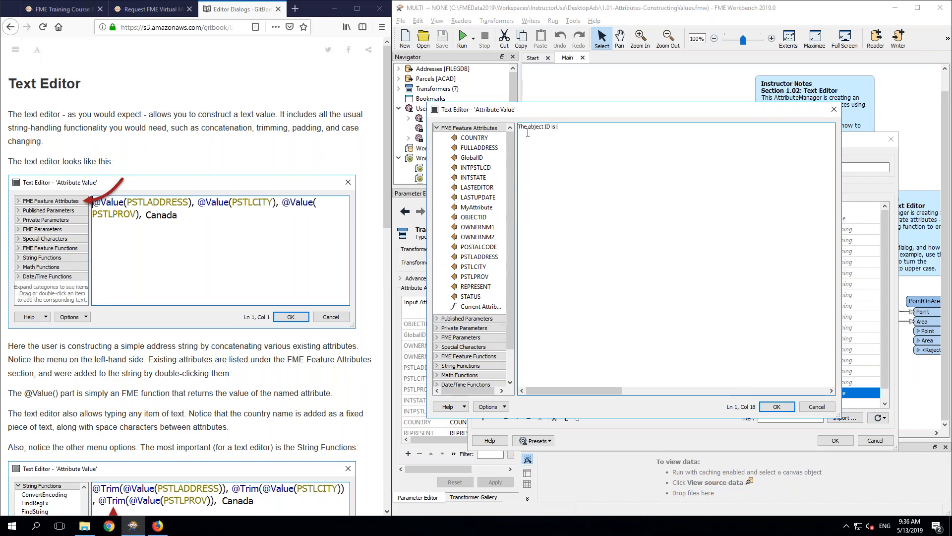
double_click(480, 219)
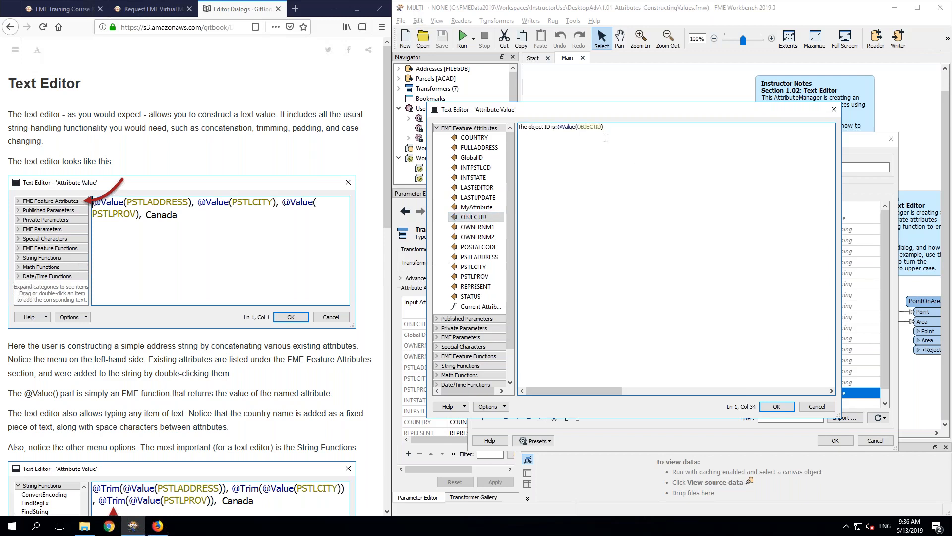
Step: Replace the whole value with the prefix 2019-05- followed by the OBJECTID attribute value
key("shift+Home")
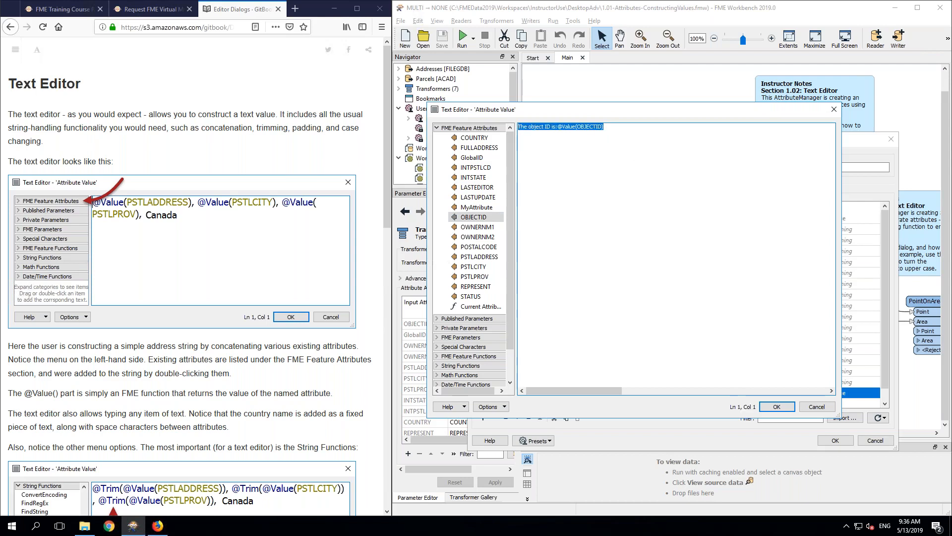
type("2")
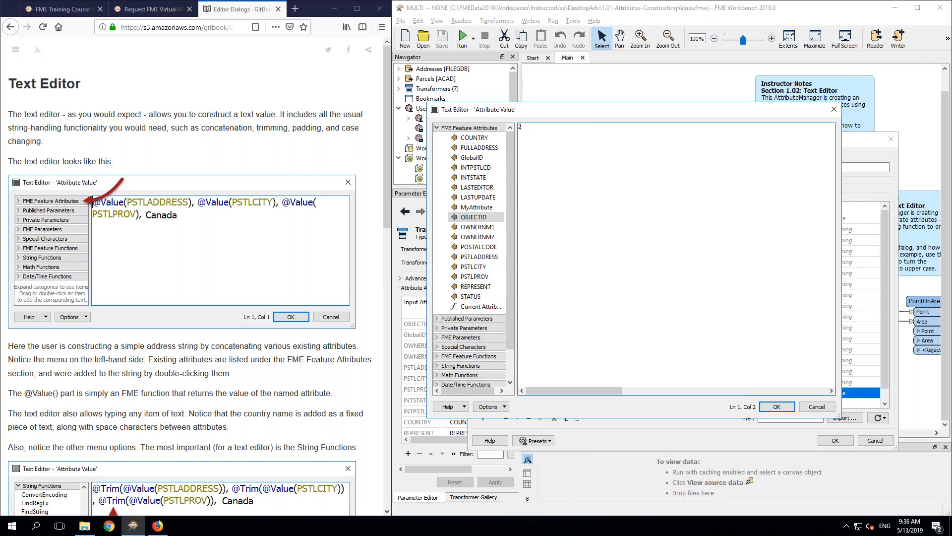
type("-019-05-")
double_click(483, 218)
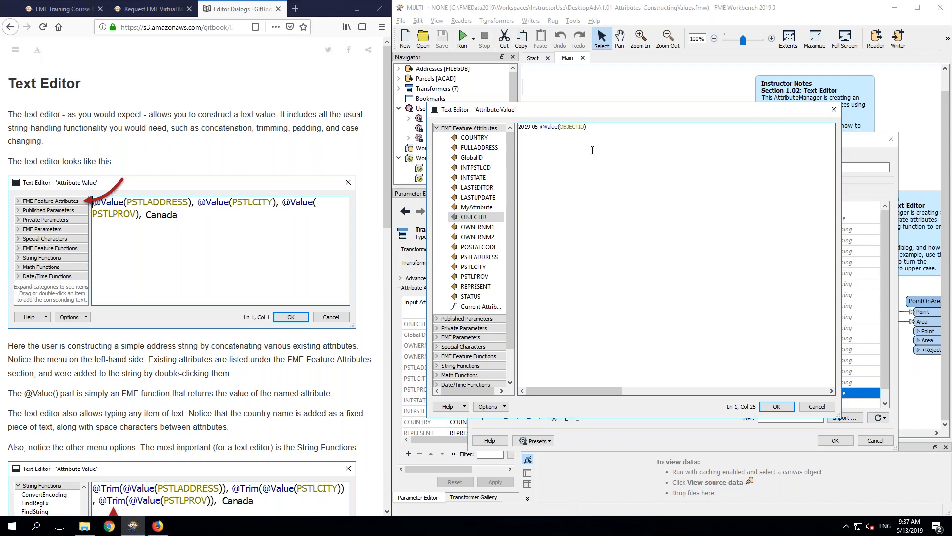
left_click_drag(586, 127, 517, 125)
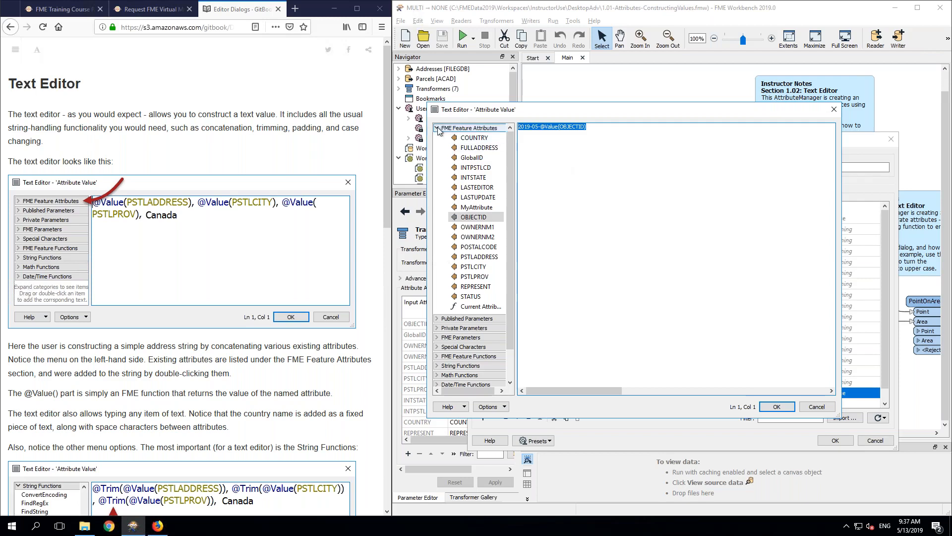
left_click(192, 421)
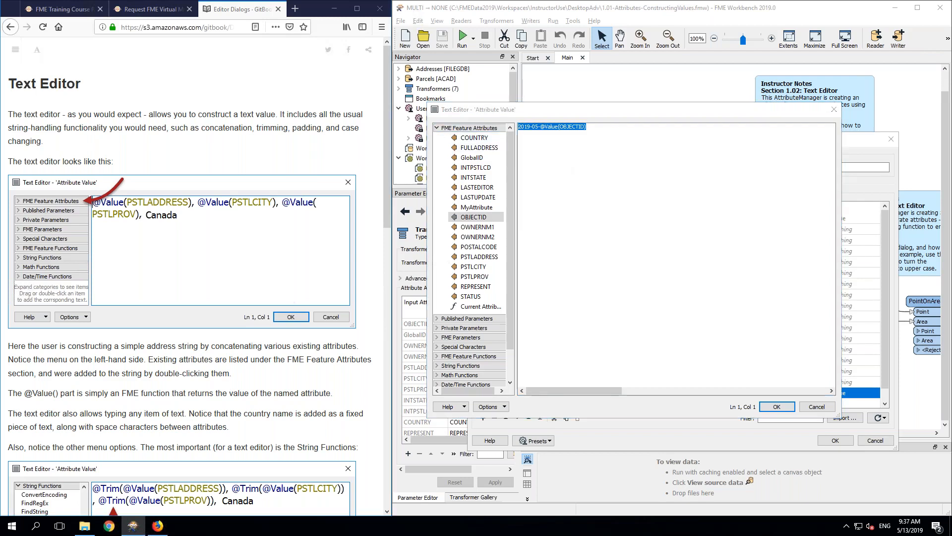
scroll(192, 421, "down", 8)
scroll(193, 422, "up", 3)
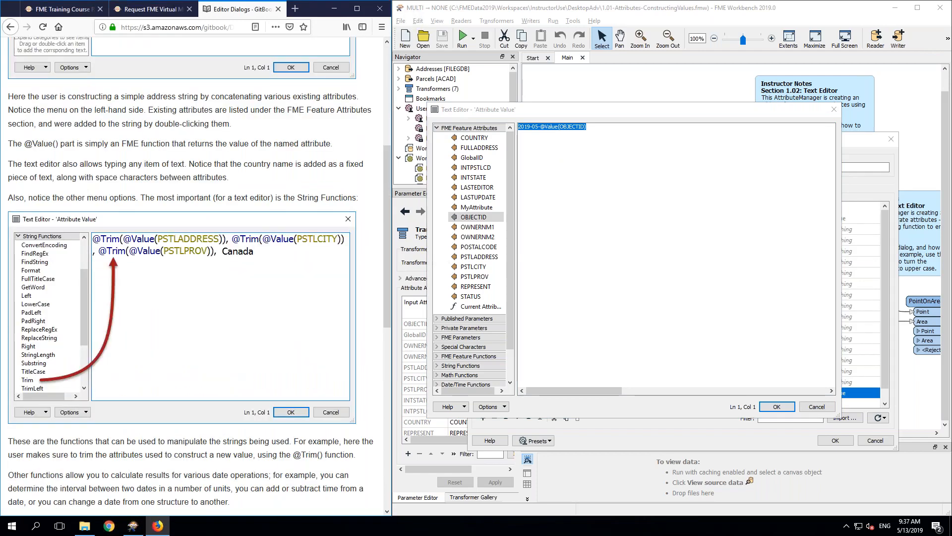
scroll(247, 394, "down", 1)
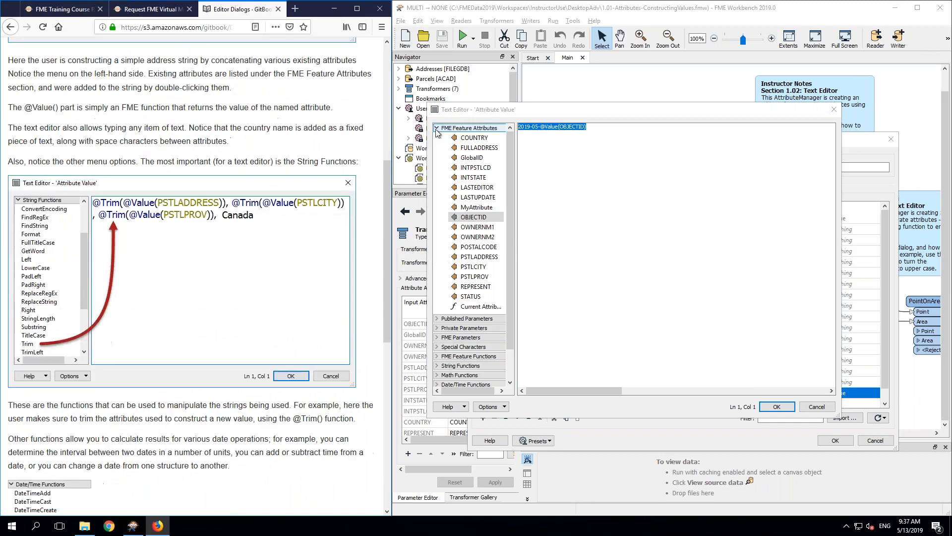
Step: Wrap the OBJECTID value in the Trim string function, keeping the 2019-05- prefix in front
left_click(437, 130)
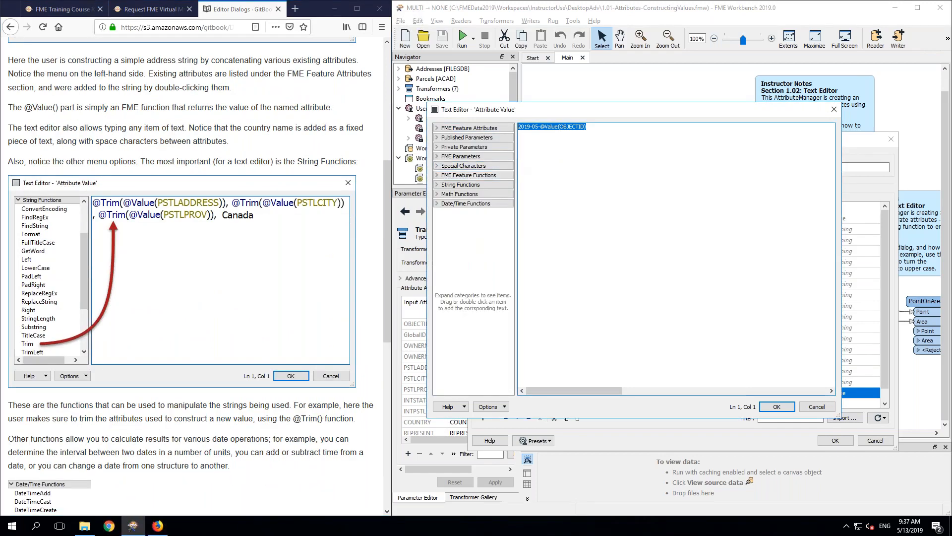
left_click(447, 185)
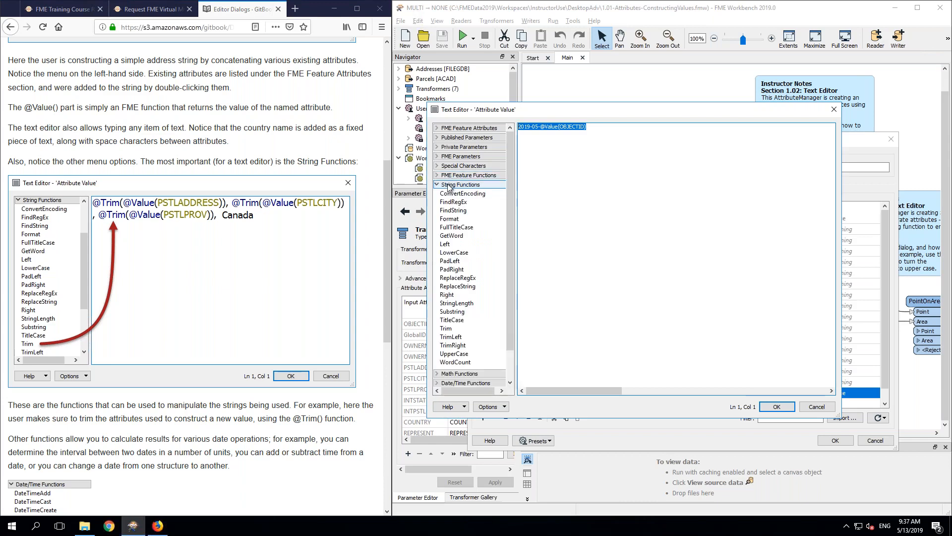
left_click(541, 128)
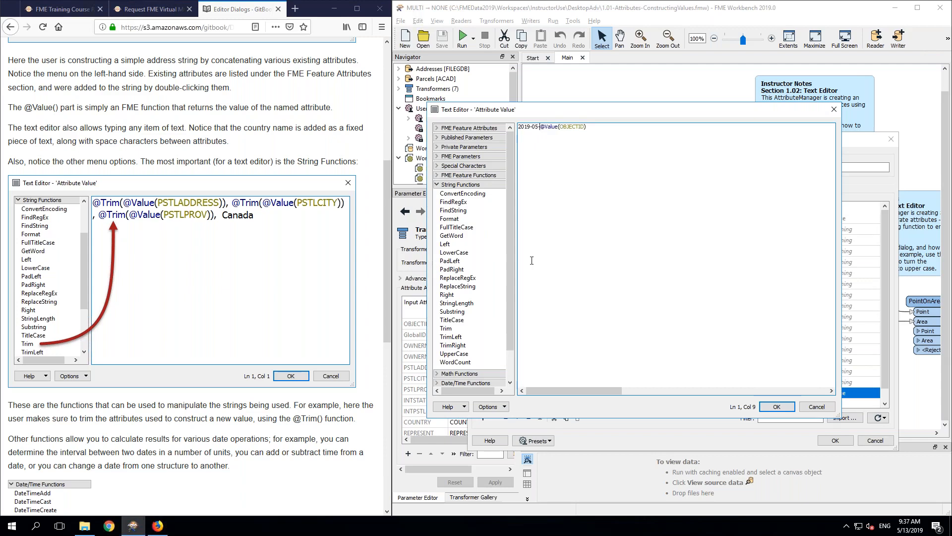
double_click(473, 327)
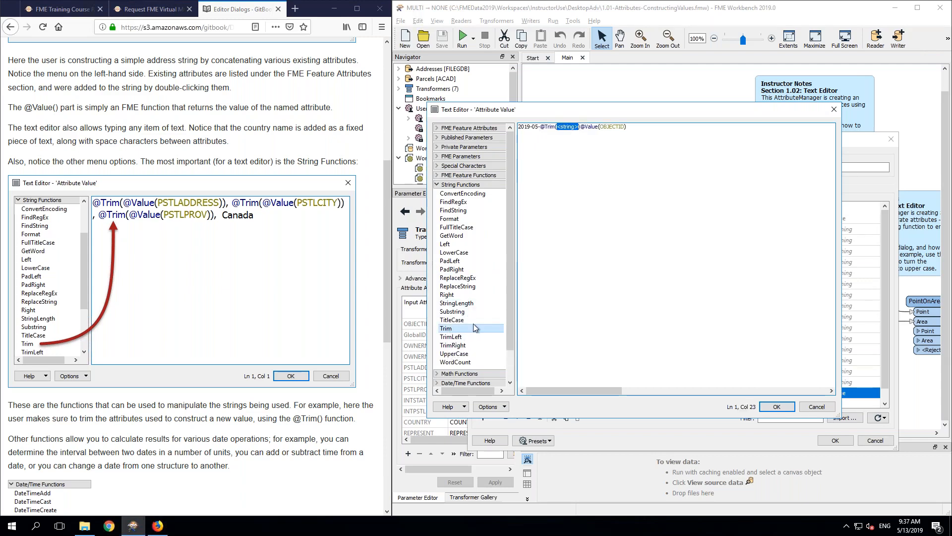
key("Delete")
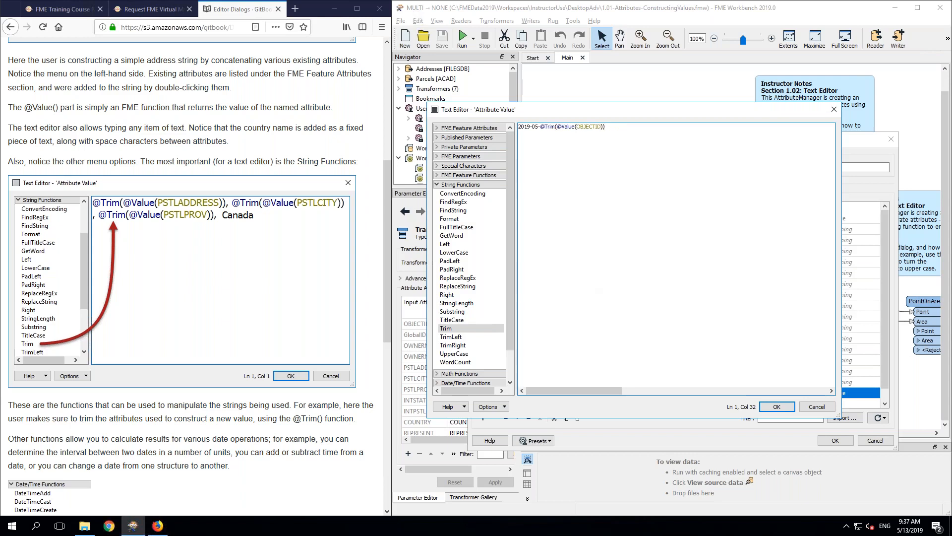
Step: Set the Text Editor's font size to 16
left_click(489, 406)
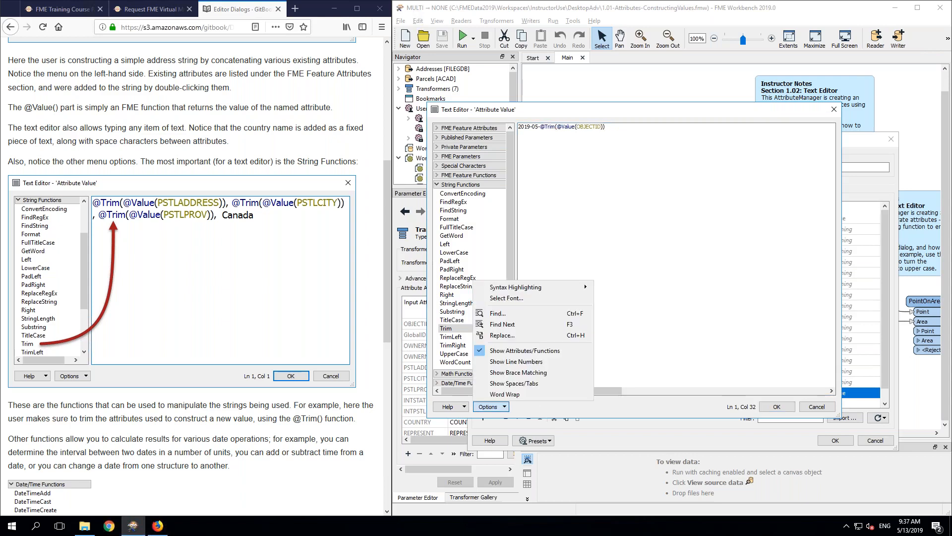
left_click(516, 298)
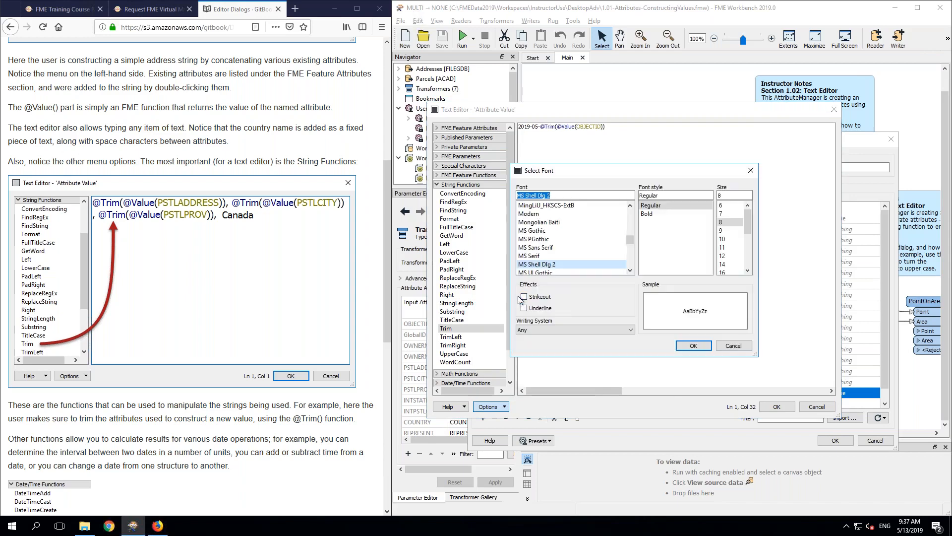
left_click(723, 272)
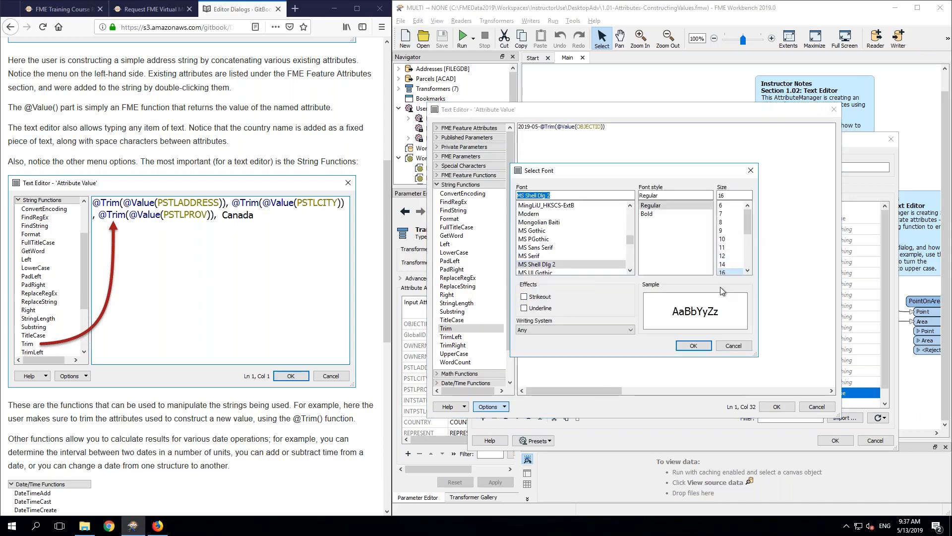
left_click(698, 346)
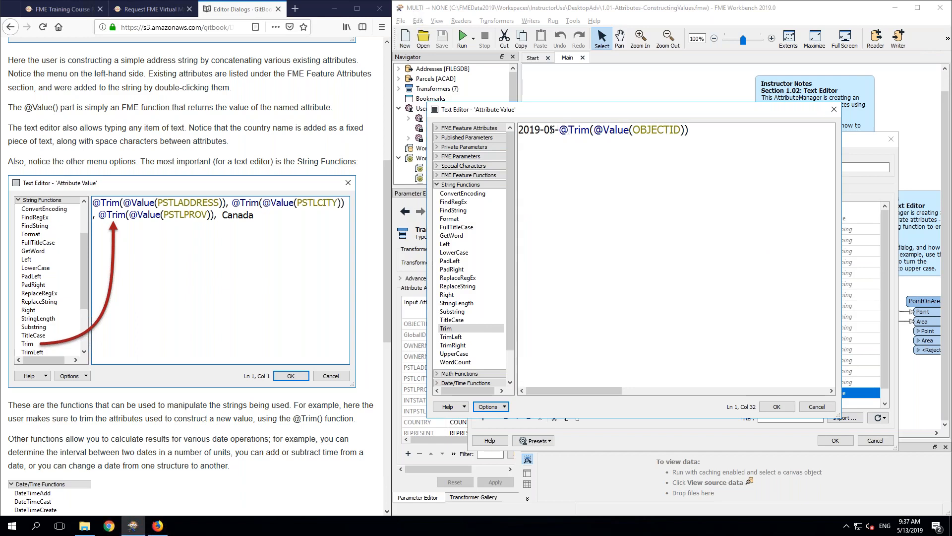
Step: Point out the constant and attribute parts of the expression and nest the Trim call inside the UpperCase function
left_click_drag(553, 130, 519, 130)
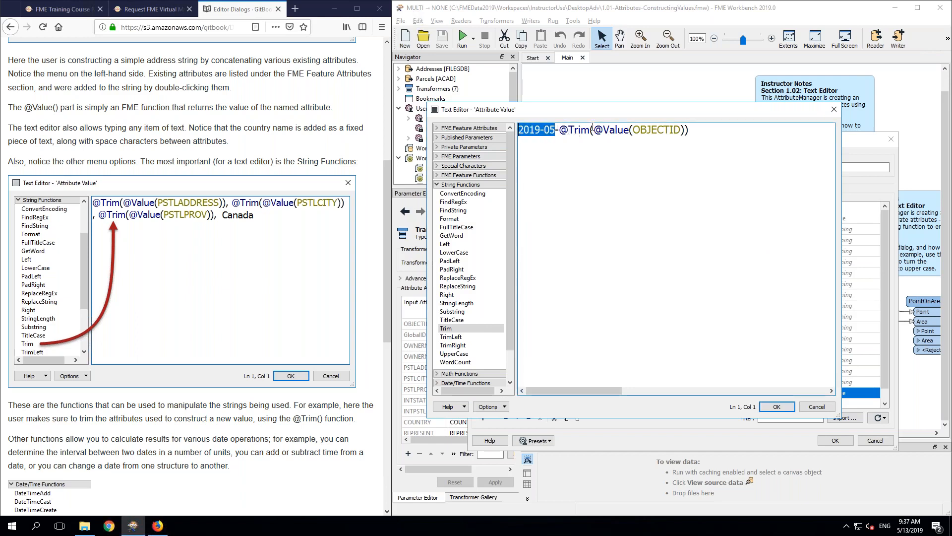
left_click_drag(594, 129, 690, 129)
left_click(576, 133)
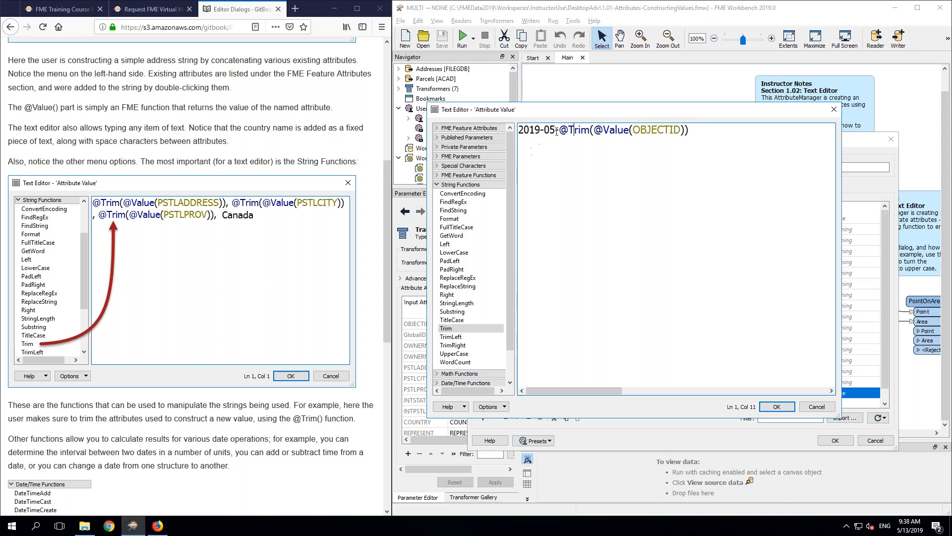
left_click(559, 131)
double_click(454, 353)
key("Delete")
key("Delete")
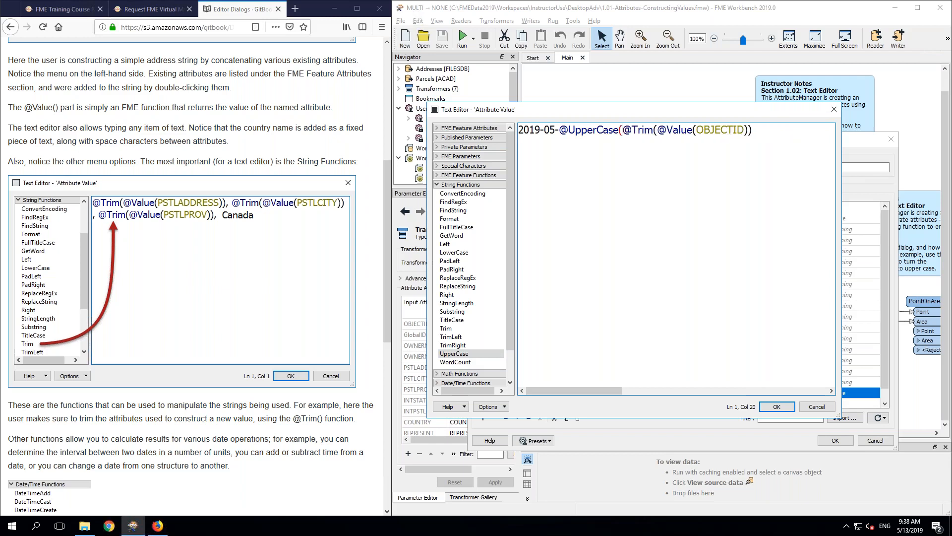
type(")")
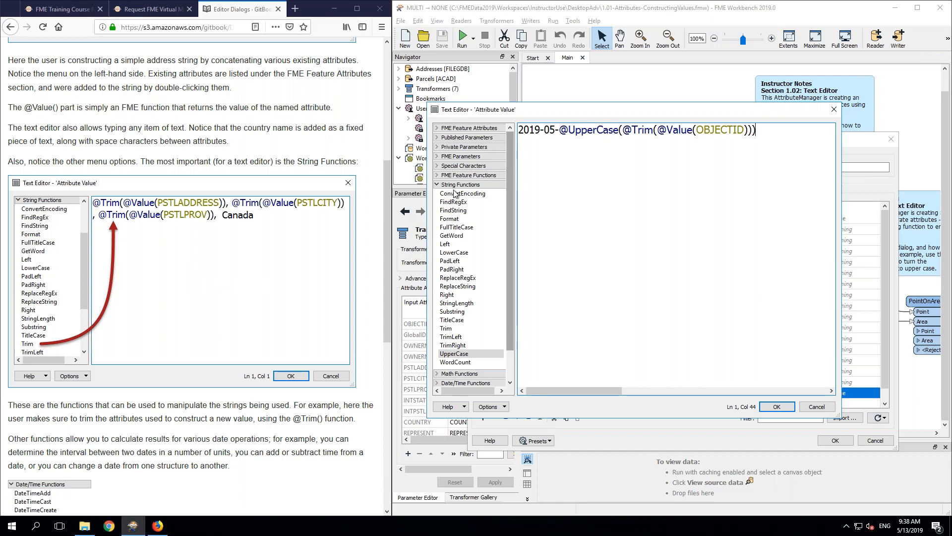
Step: Replace the whole expression with the DateTimeNow date/time function
left_click(437, 185)
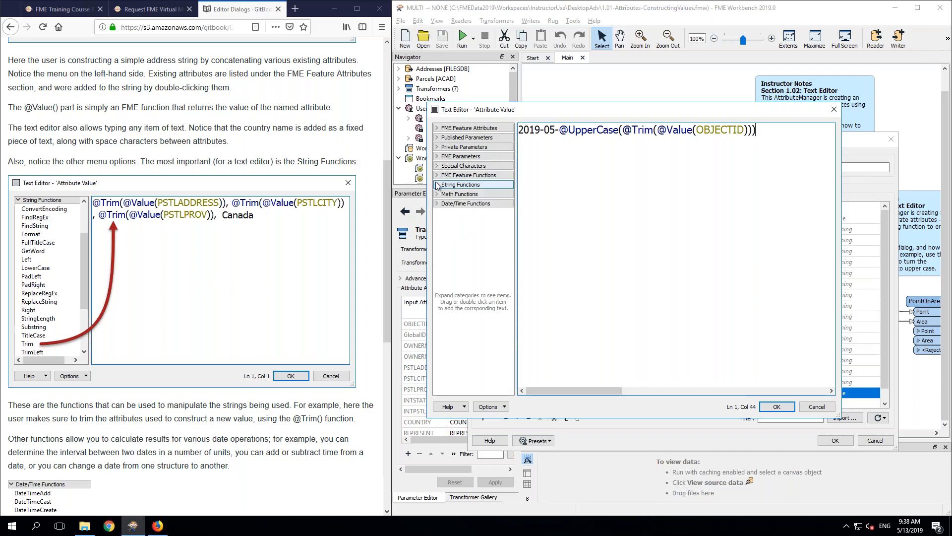
left_click(438, 204)
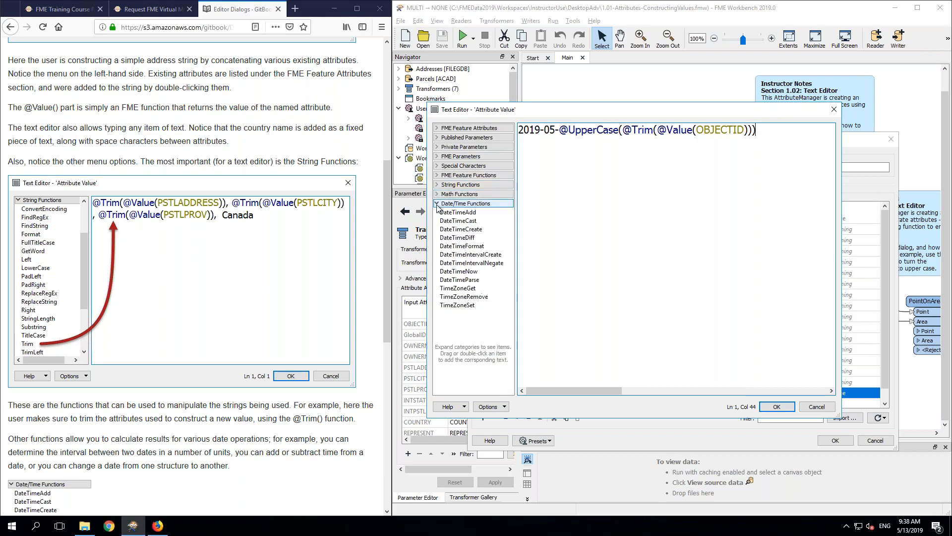
left_click_drag(762, 128, 516, 132)
key("Delete")
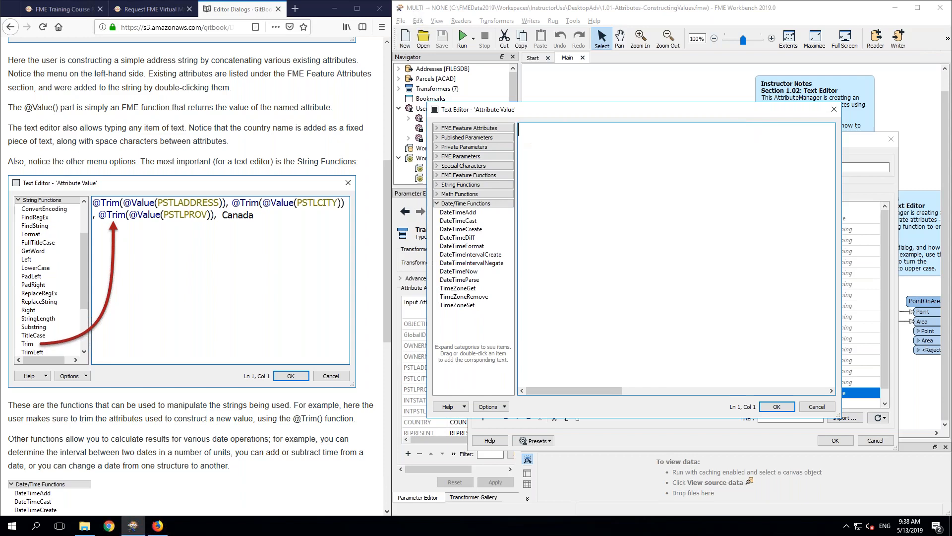
double_click(459, 271)
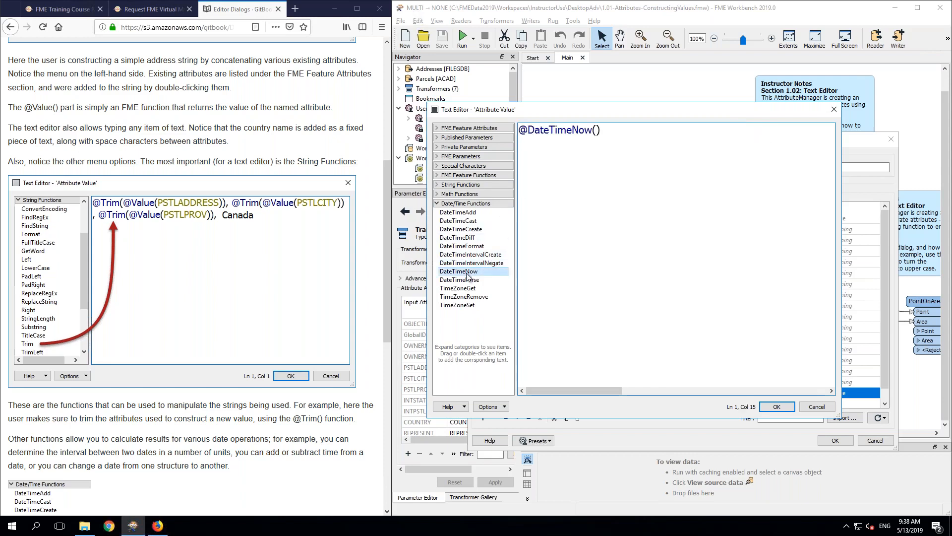
Step: Nest DateTimeNow inside the DateTimeAdd function, with 1 as the interval to add
left_click(522, 133)
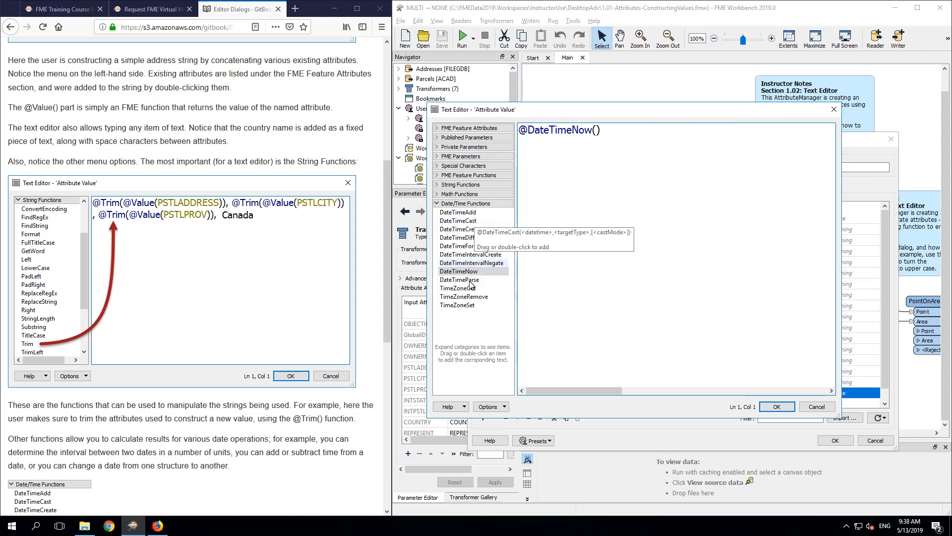
double_click(472, 212)
key("Delete")
key("Delete")
key("Delete")
key("Delete")
key("Delete")
key("Delete")
key("Delete")
key("Delete")
key("Delete")
key("Delete")
key("Delete")
key("Delete")
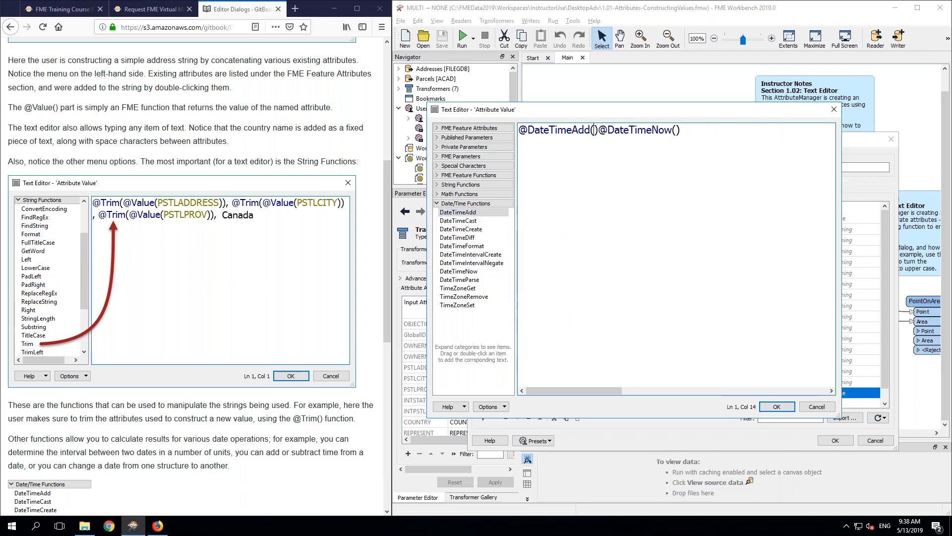
key("Delete")
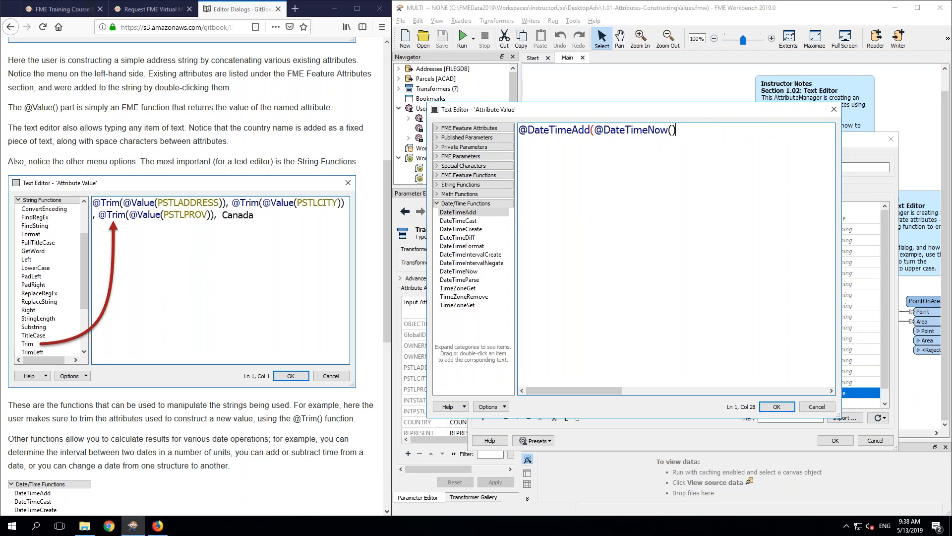
type(",4)")
key("BackSpace")
type("1")
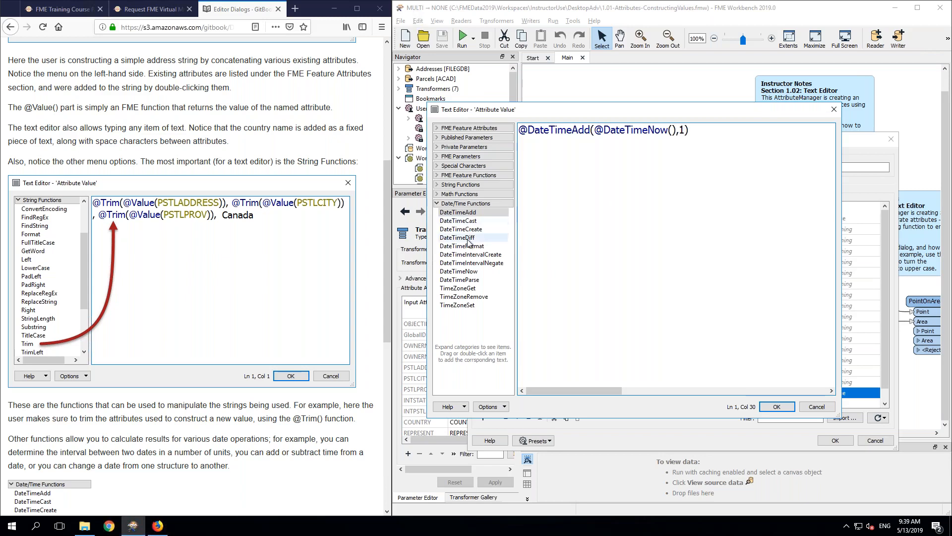
Step: Replace the whole expression with the value of the STATUS feature attribute
left_click(520, 131)
key("ctrl+a")
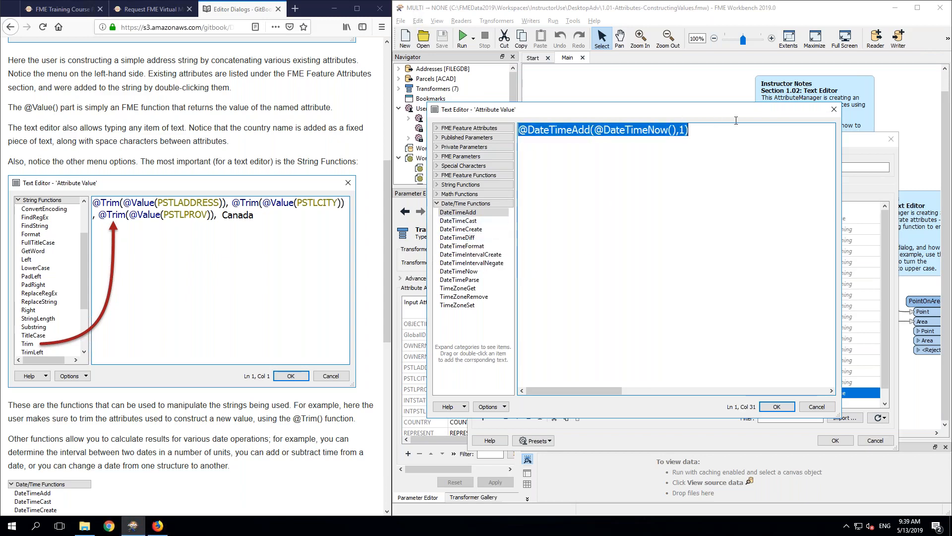
left_click(495, 130)
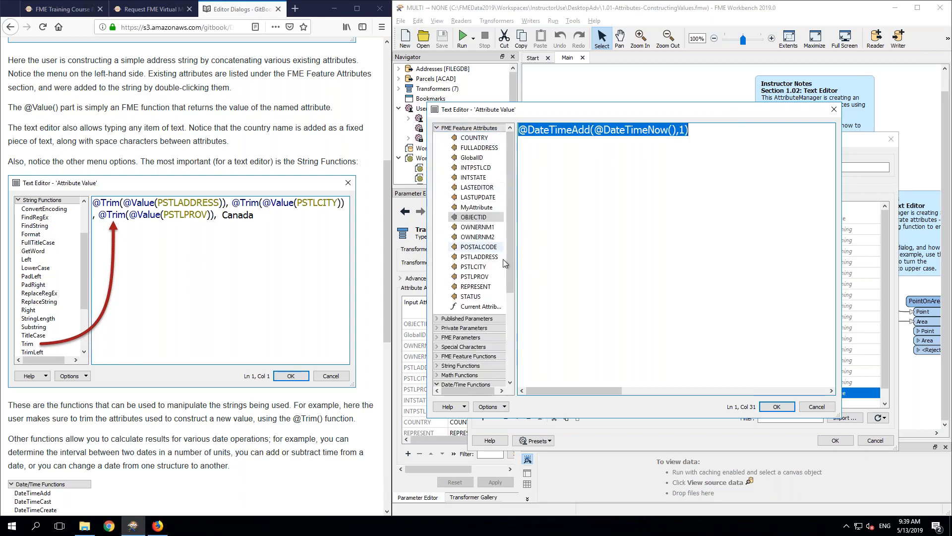
double_click(478, 296)
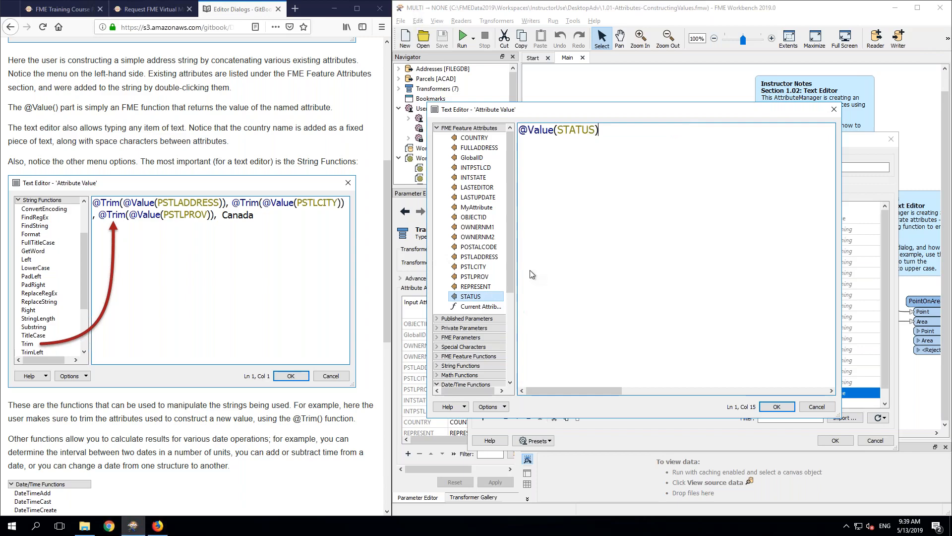
Step: Insert the DateTimeDiff function in front of the STATUS value, with DateTimeNow as its end datetime
left_click(519, 131)
left_click(466, 384)
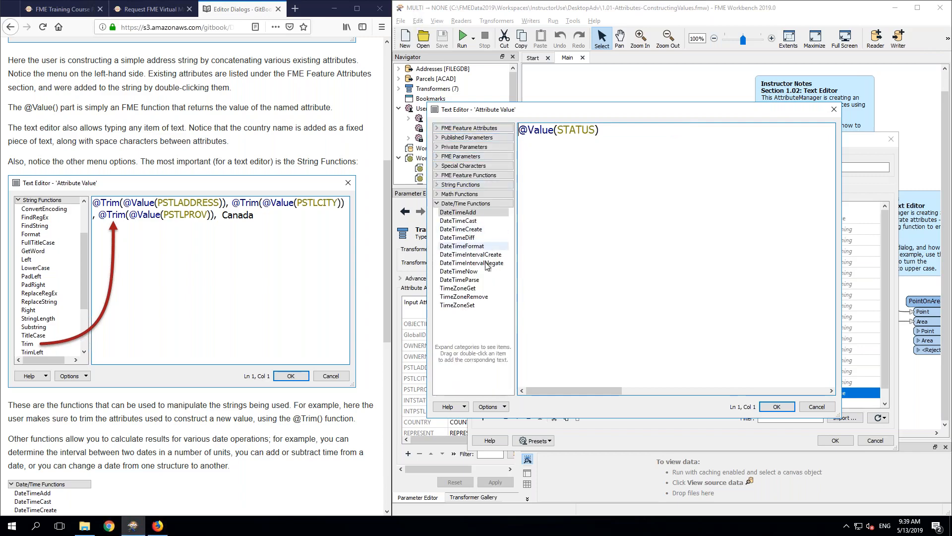
double_click(464, 238)
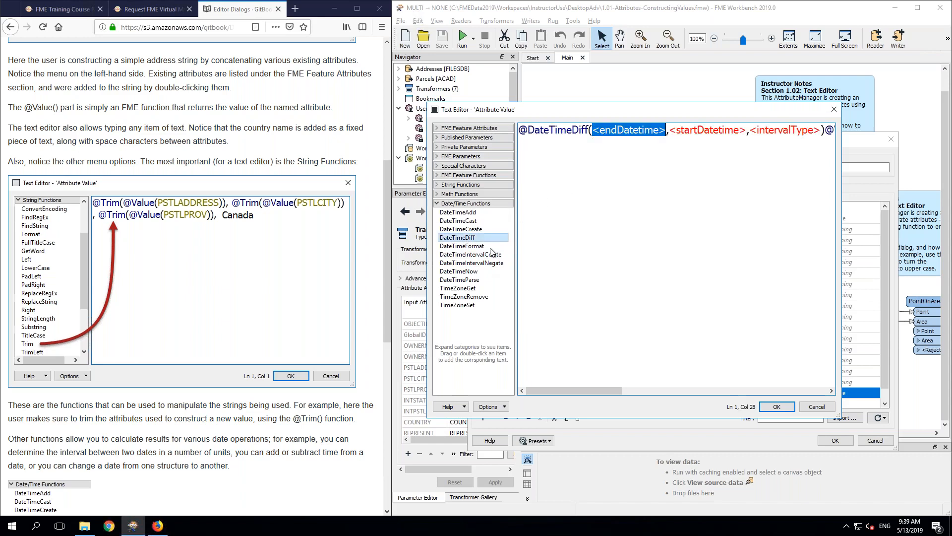
double_click(459, 271)
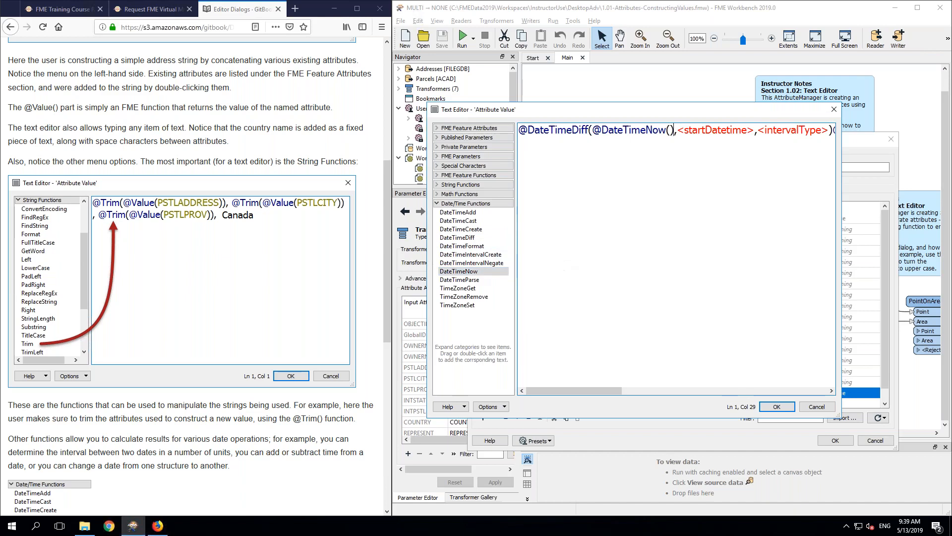
Step: Remove the startDatetime and intervalType placeholders and their closing bracket so the STATUS value becomes the function's start datetime
key("shift+Right")
key("shift+Right")
key("shift+Right")
key("shift+Right")
key("shift+Right")
key("shift+Right")
key("shift+Right")
key("shift+Right")
key("shift+Right")
key("shift+Right")
key("shift+Right")
key("shift+Right")
key("shift+Right")
key("shift+Right")
key("shift+Right")
key("shift+Right")
key("shift+Right")
key("shift+Right")
key("shift+Right")
key("shift+Right")
key("shift+Left")
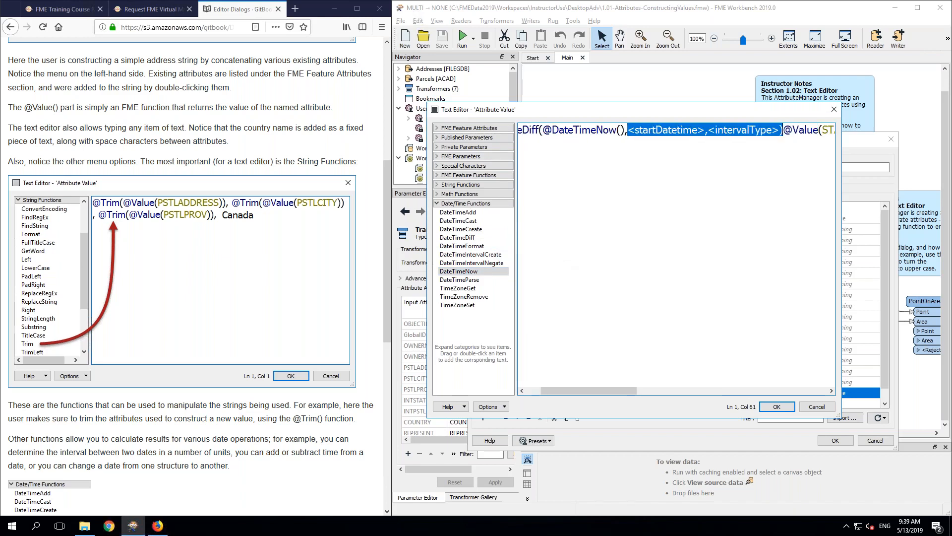
key("Delete")
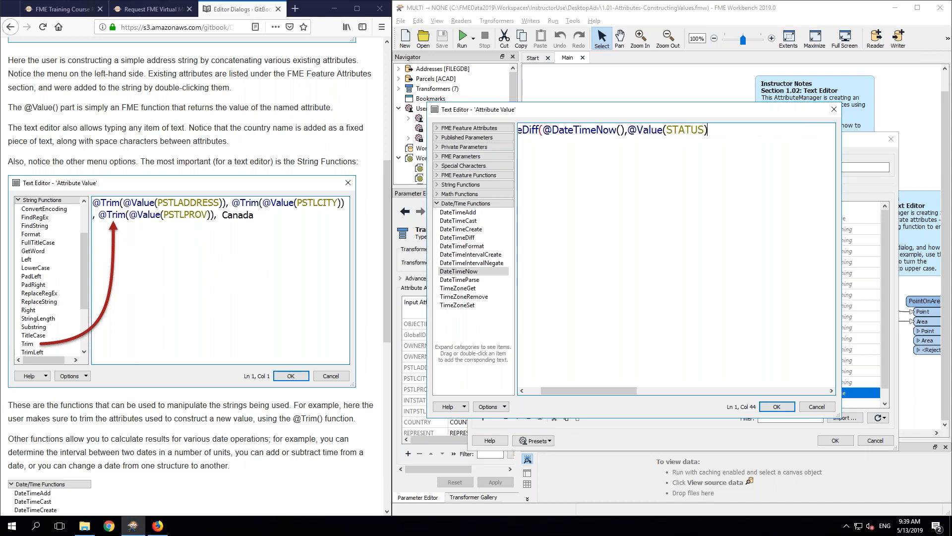
Step: Complete the DateTimeDiff function with days as the interval type and a closing bracket
type(",")
type("minutes)")
key("BackSpace")
key("BackSpace")
key("BackSpace")
key("BackSpace")
key("BackSpace")
key("BackSpace")
key("BackSpace")
key("BackSpace")
type("days)")
key("Home")
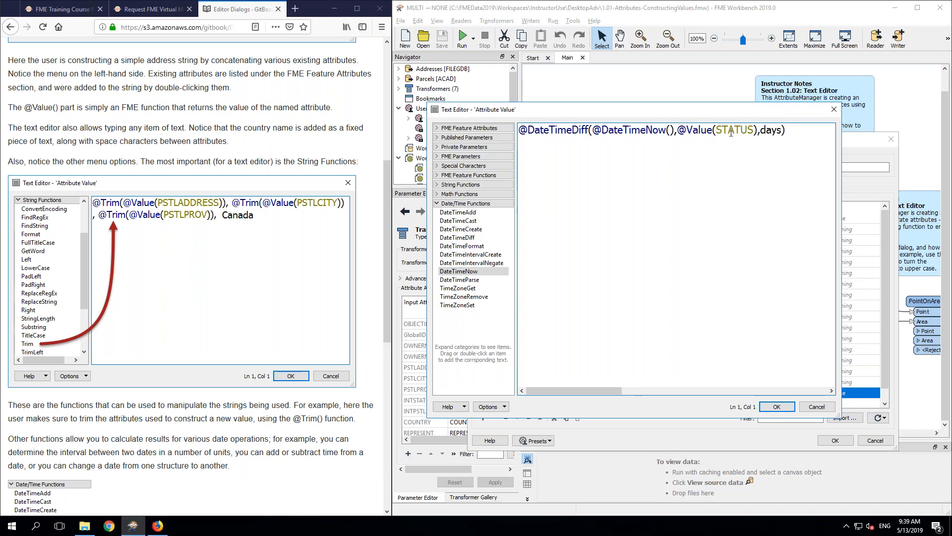
Step: Point out the STATUS attribute, DateTimeNow, DateTimeDiff and days parts of the expression in turn
double_click(731, 130)
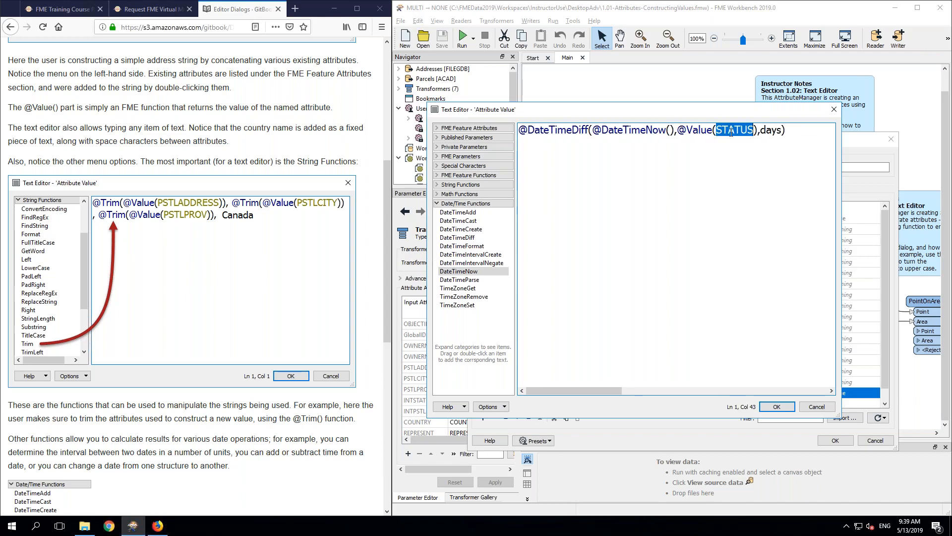
double_click(648, 130)
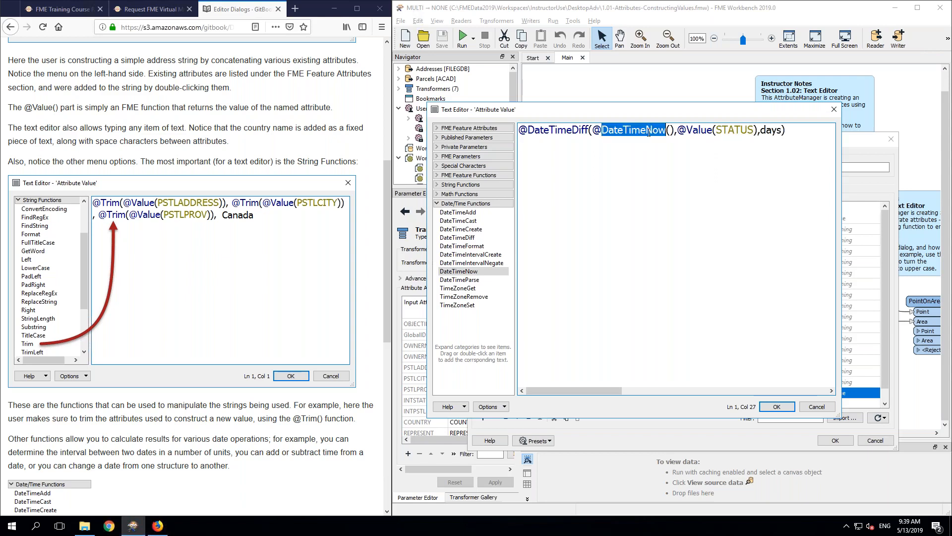
double_click(561, 130)
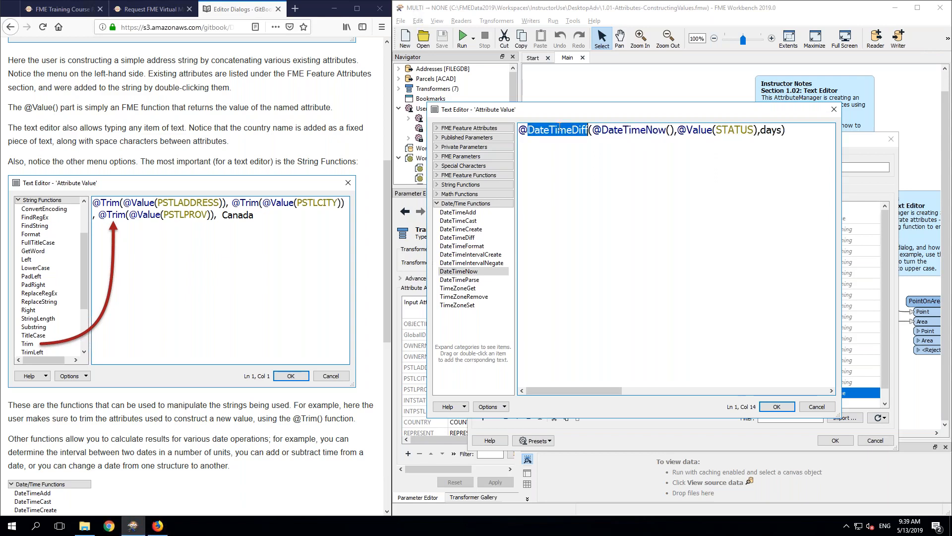
double_click(770, 130)
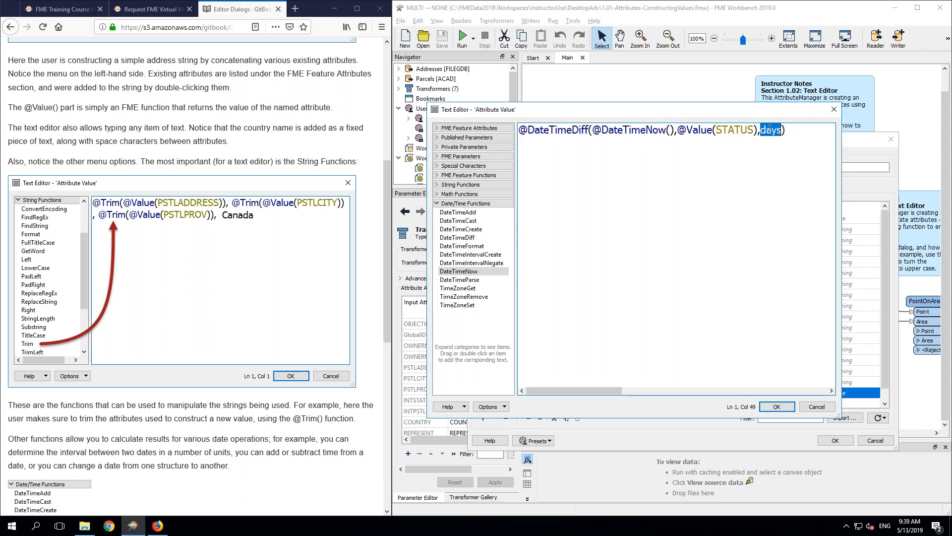
Step: Close the MyAttribute text editor without saving the DateTimeDiff expression
key("End")
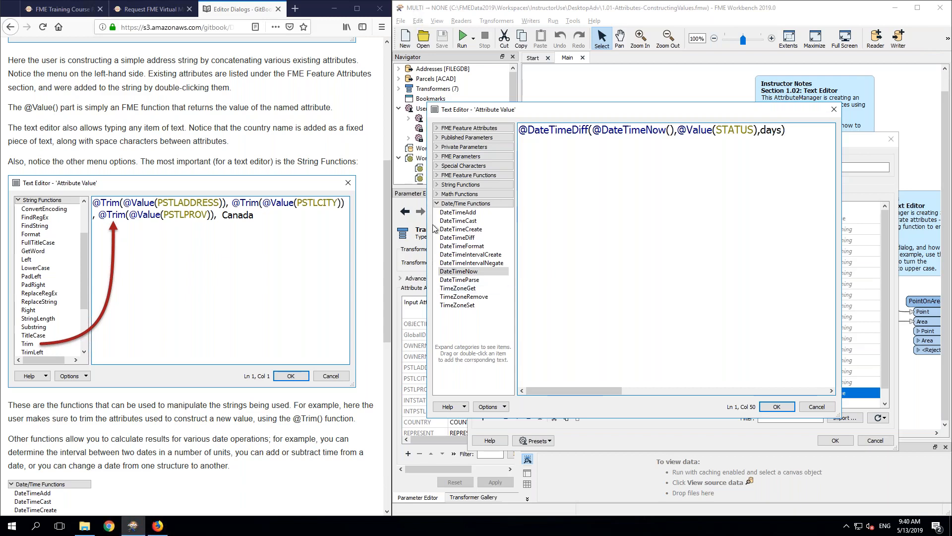
left_click(438, 204)
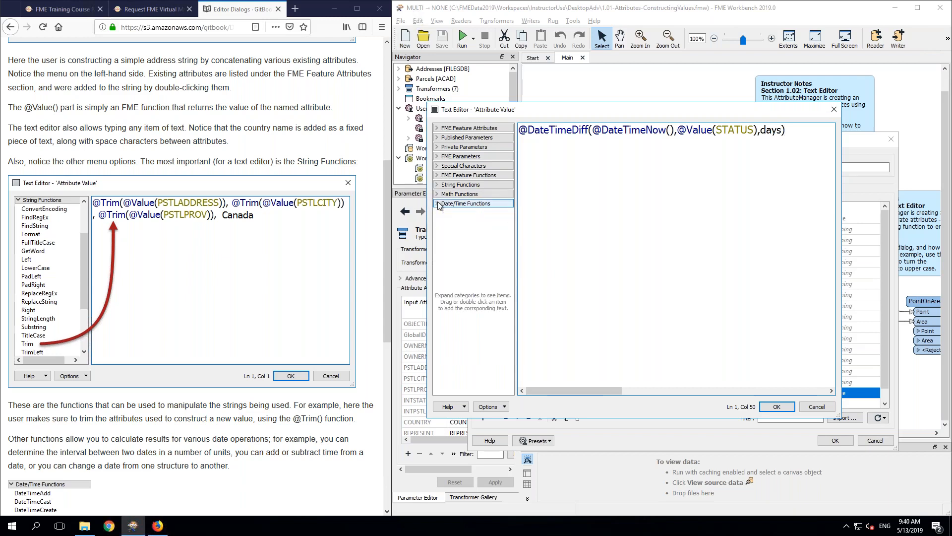
left_click(816, 407)
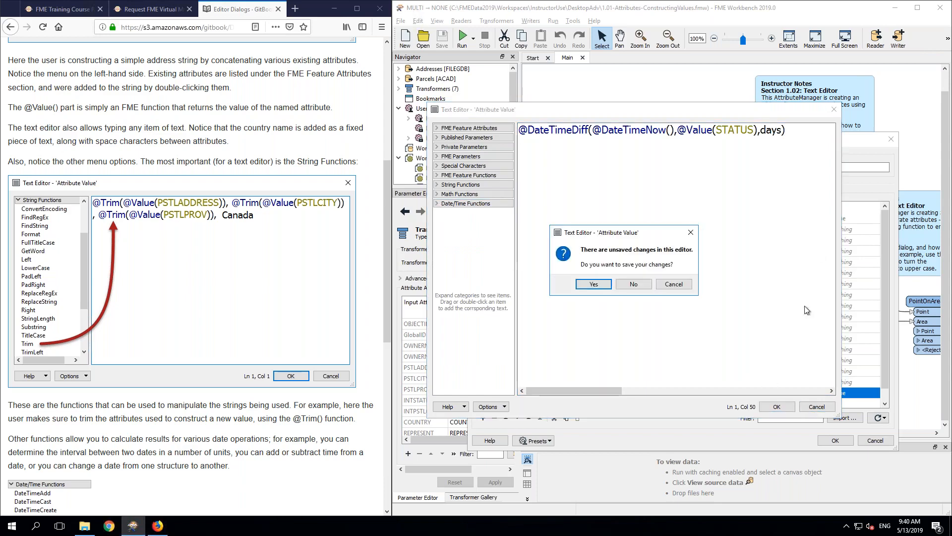
left_click(633, 284)
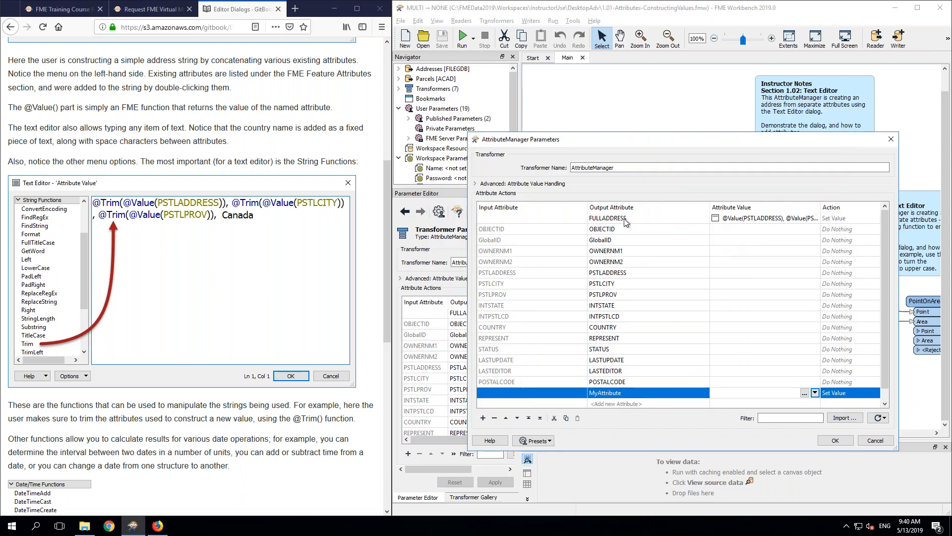
Step: Open the FULLADDRESS value in the Text Editor and examine how attributes, separators and fixed text are concatenated
left_click(624, 219)
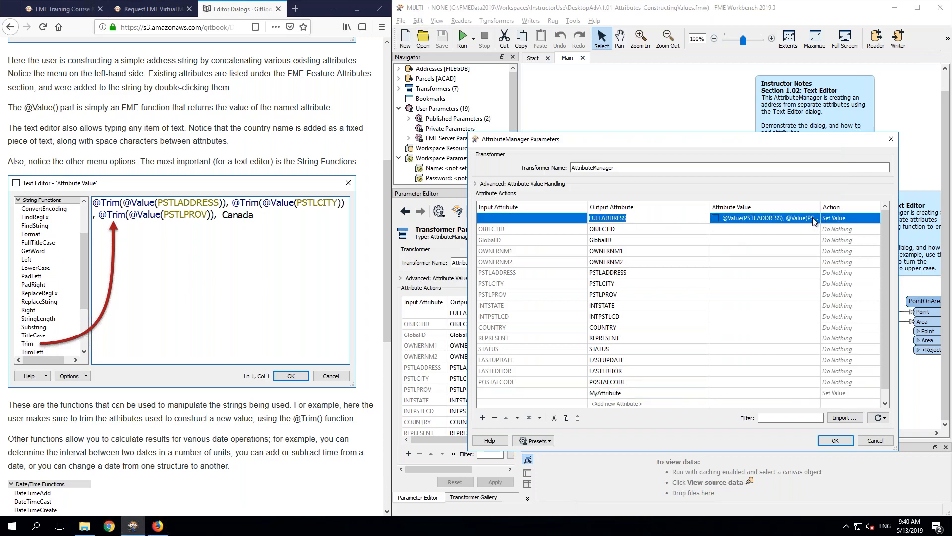
left_click(814, 222)
left_click(814, 218)
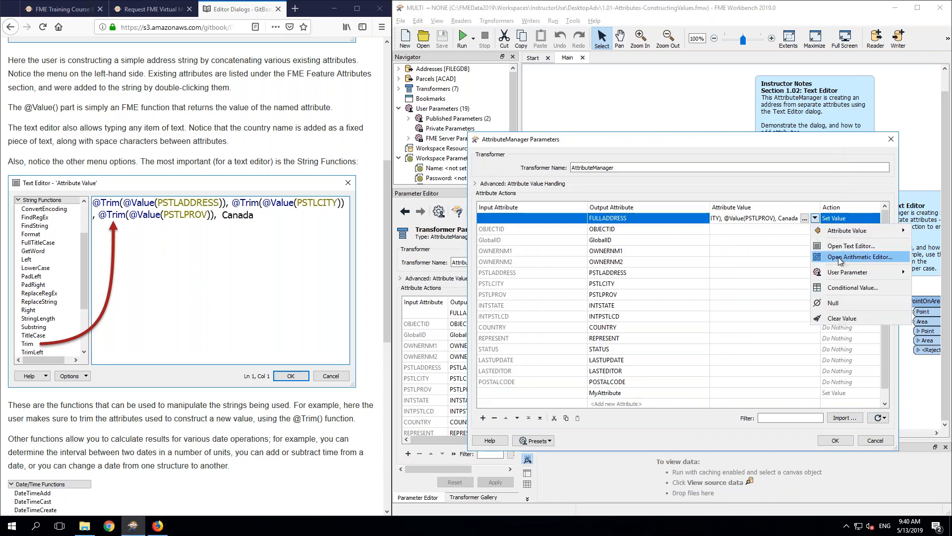
left_click(841, 247)
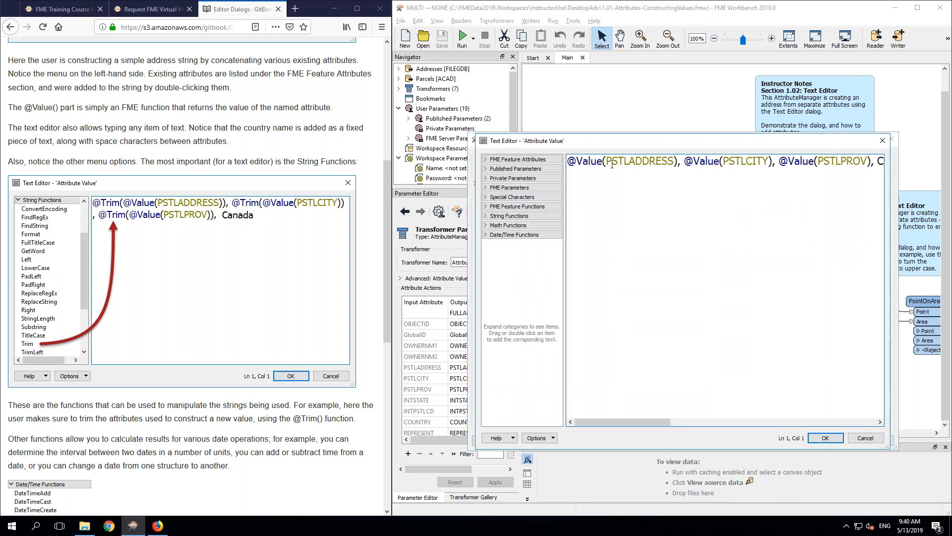
left_click_drag(643, 140, 539, 194)
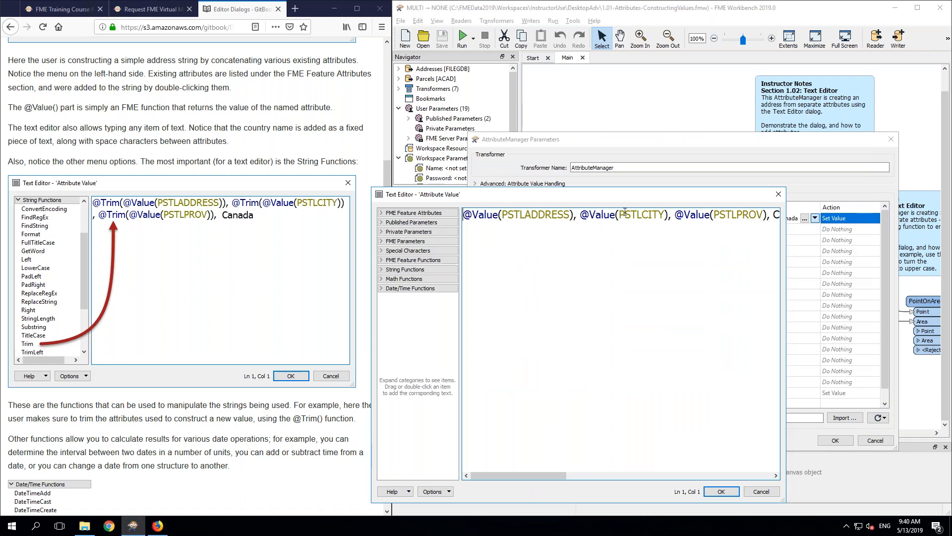
mouse_move(512, 474)
left_mouse_down()
mouse_move(588, 473)
mouse_move(498, 477)
left_mouse_up()
left_click_drag(573, 213, 579, 214)
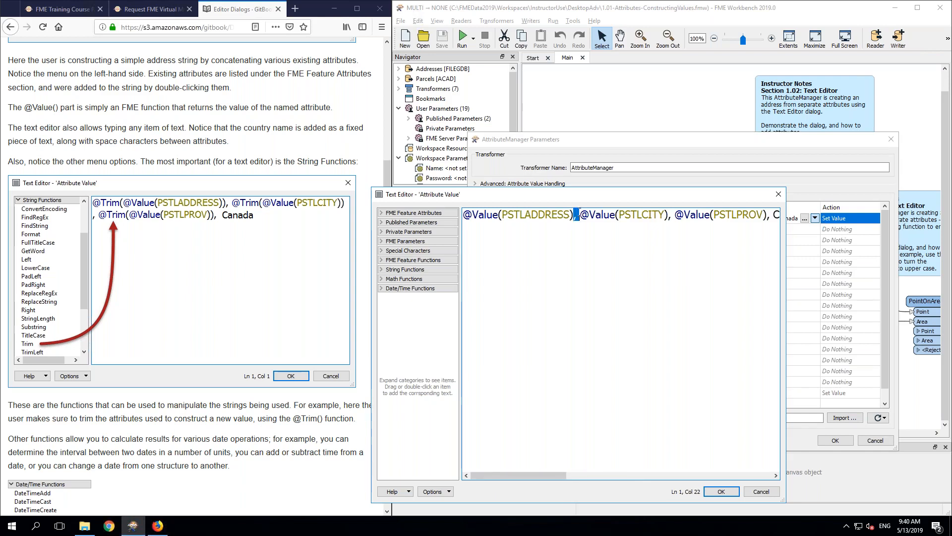
left_click(581, 253)
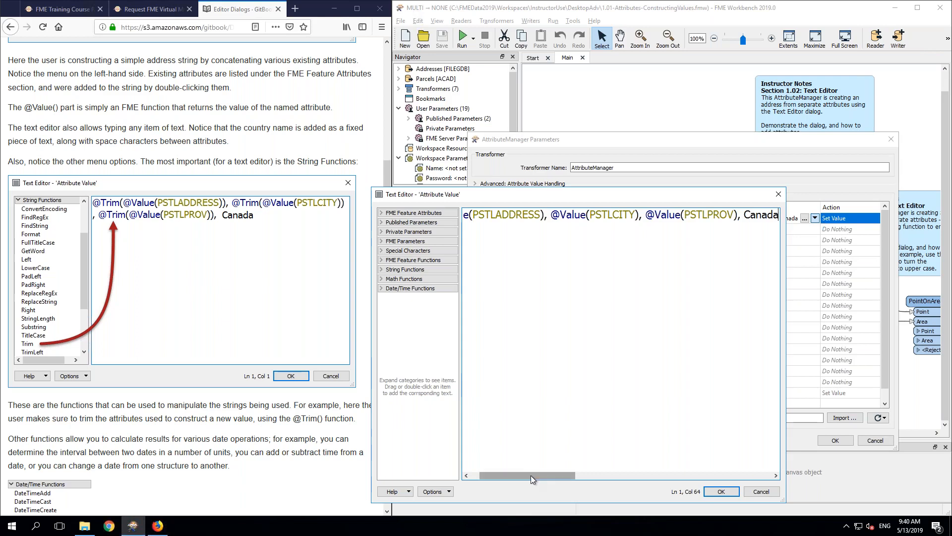
left_click_drag(530, 475, 479, 476)
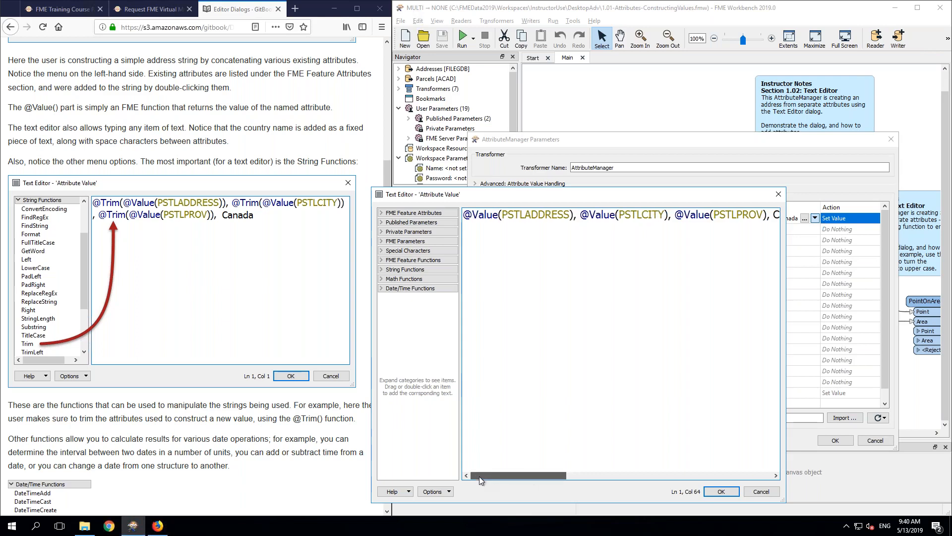
Step: Try adding the UpperCase string function to the FULLADDRESS expression and discard the edit
left_click(380, 269)
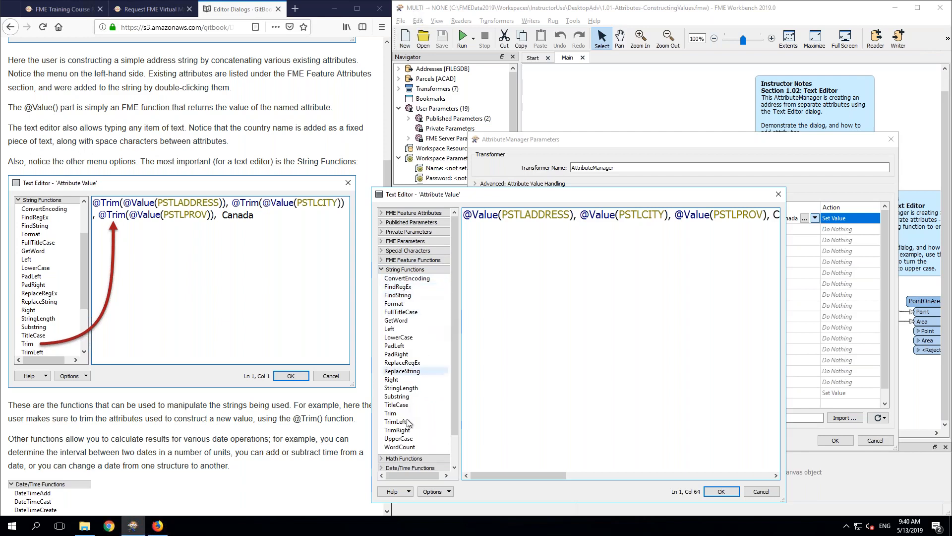
double_click(405, 439)
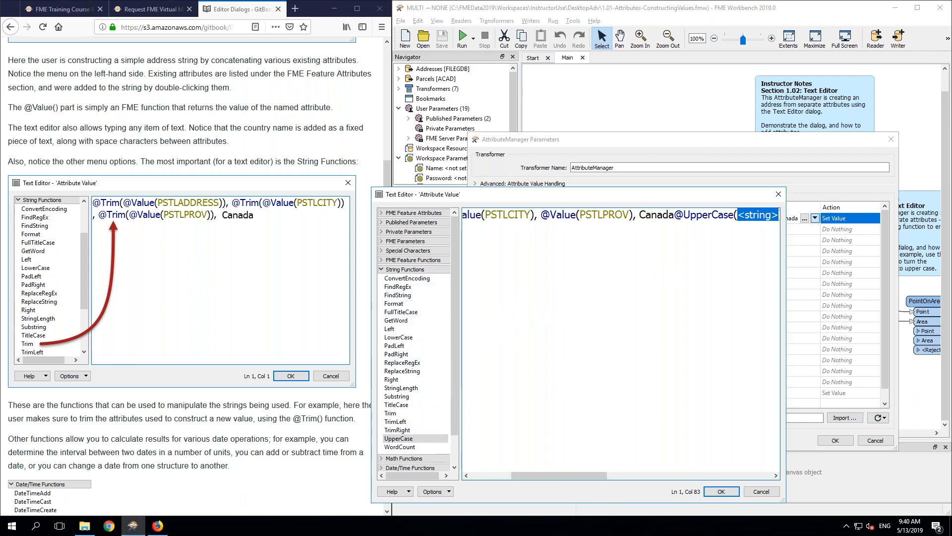
left_click(760, 491)
left_click(578, 369)
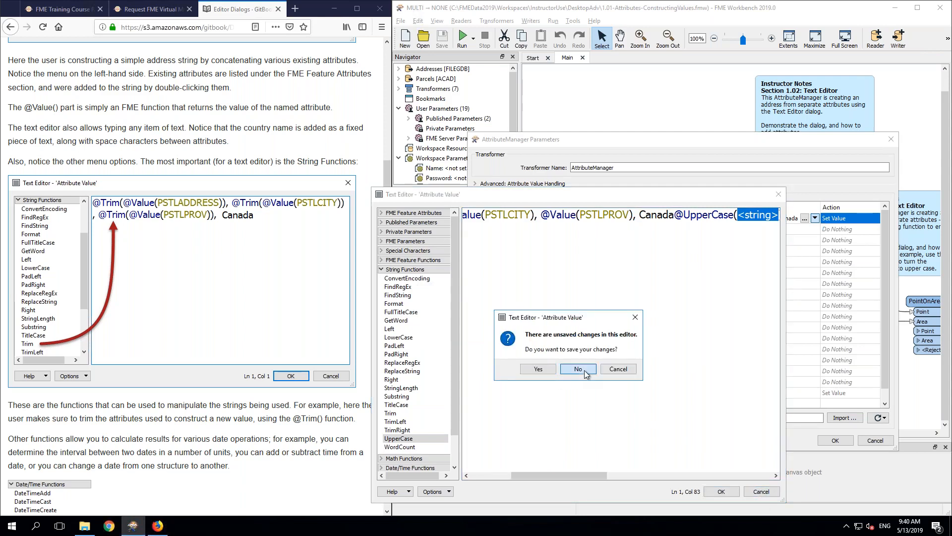
Step: Switch to the training manual in Firefox and go to the Arithmetic Editor section
left_click(130, 452)
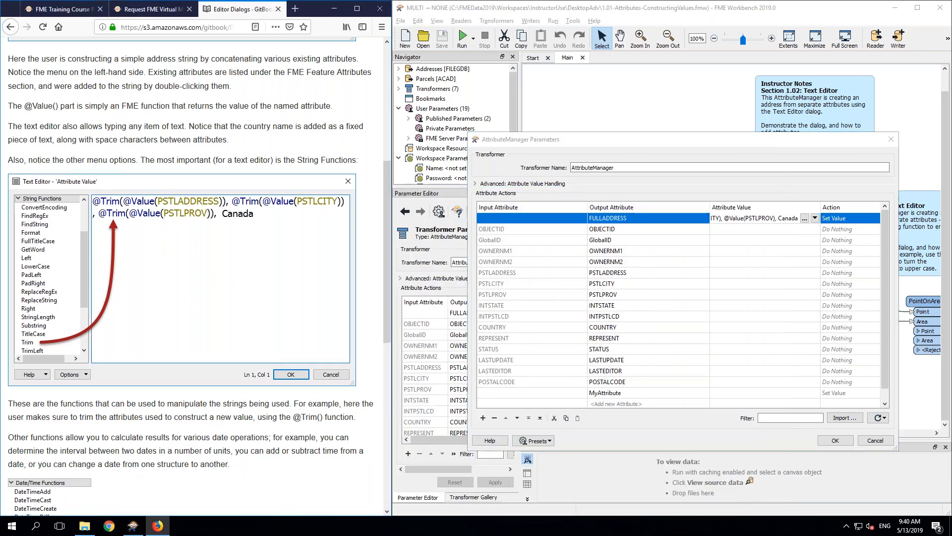
scroll(131, 452, "down", 7)
scroll(131, 452, "down", 1)
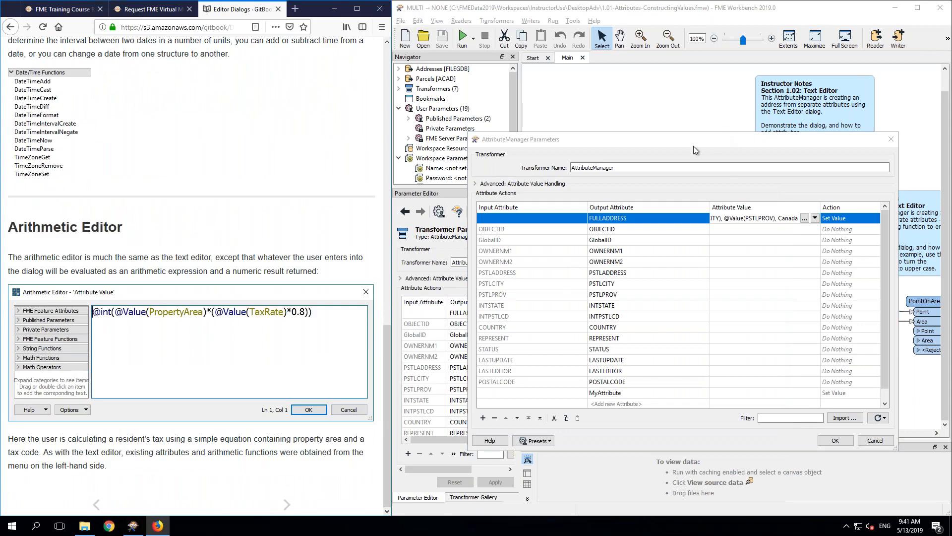
Step: Close the AttributeManager parameters in FME Workbench and check the AttributeManager_2 parameters without changing them
left_click_drag(694, 146, 527, 162)
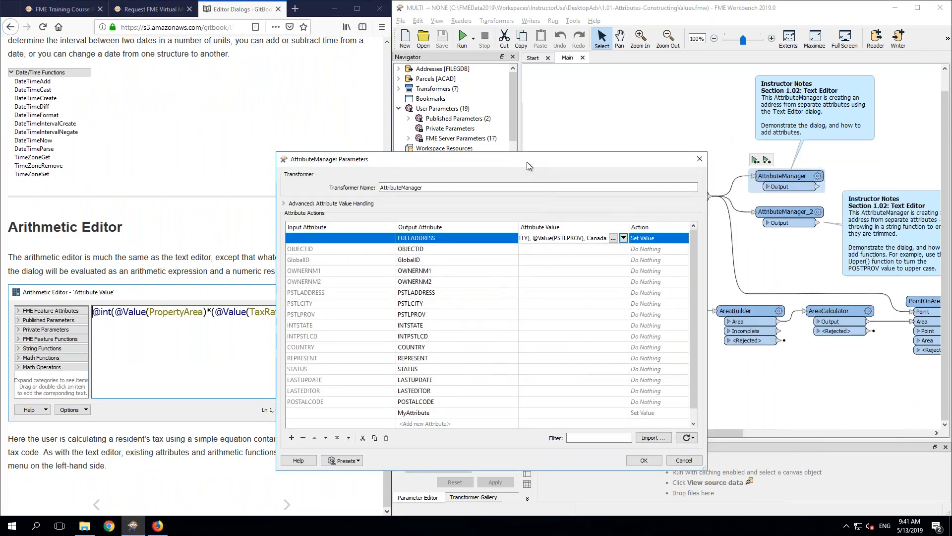
left_click(699, 159)
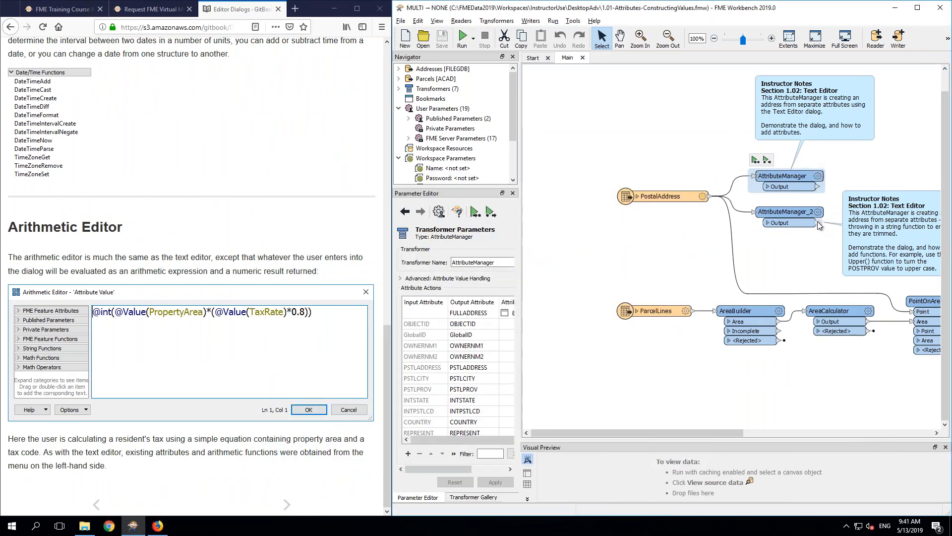
left_click_drag(724, 434, 788, 432)
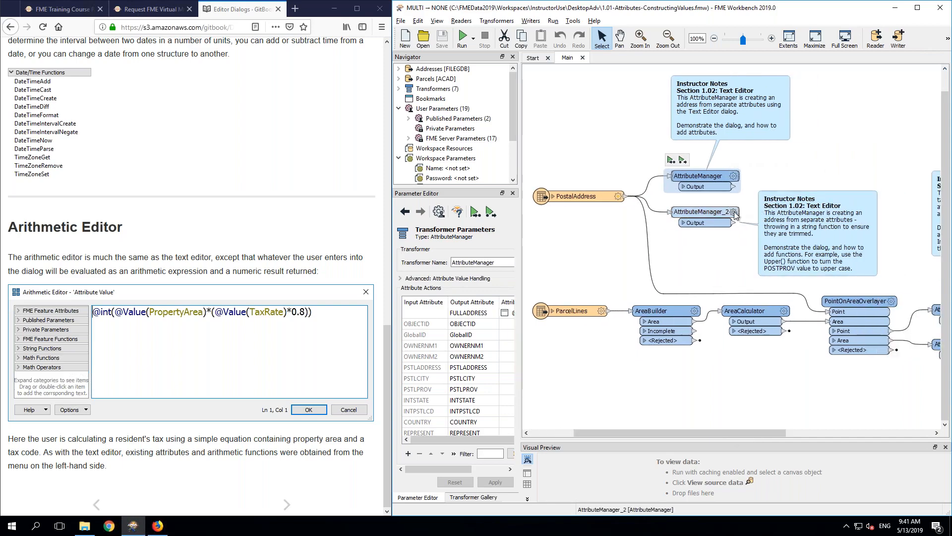
left_click(733, 211)
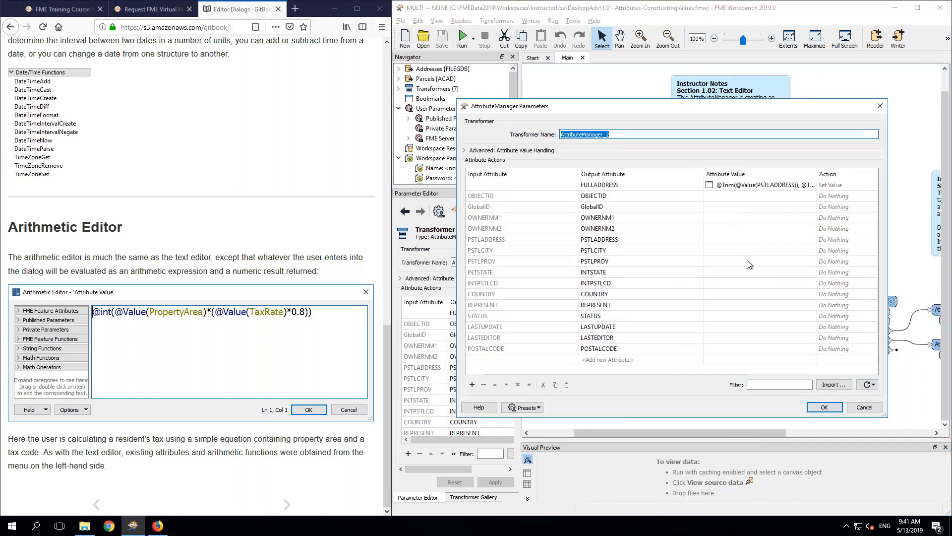
left_click(860, 405)
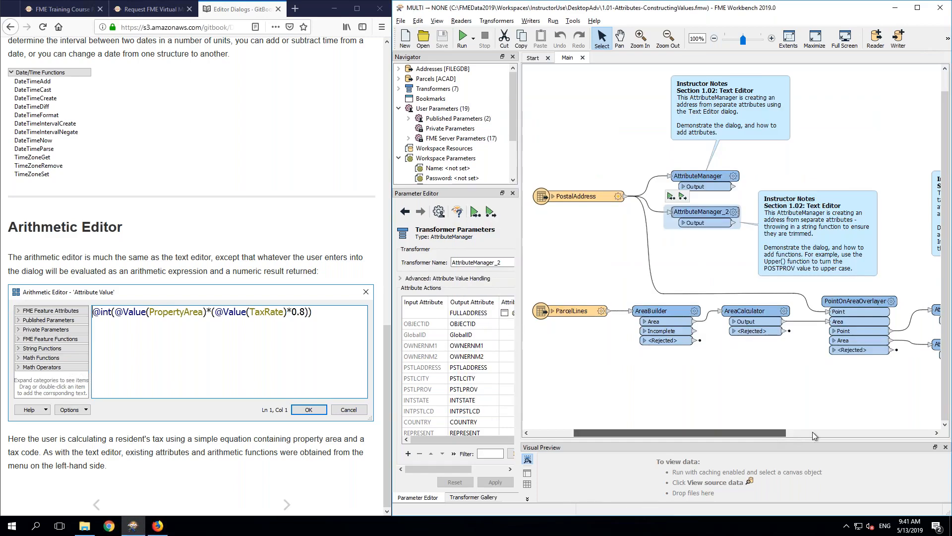
Step: Open the AttributeManager_3 parameters and review its attribute list and the TaxRate value
left_click_drag(813, 431, 852, 432)
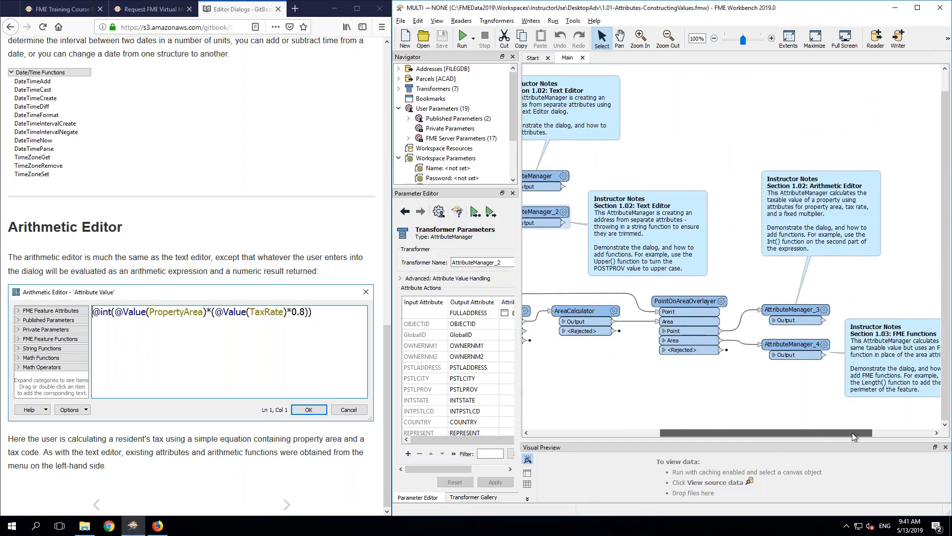
left_click(824, 309)
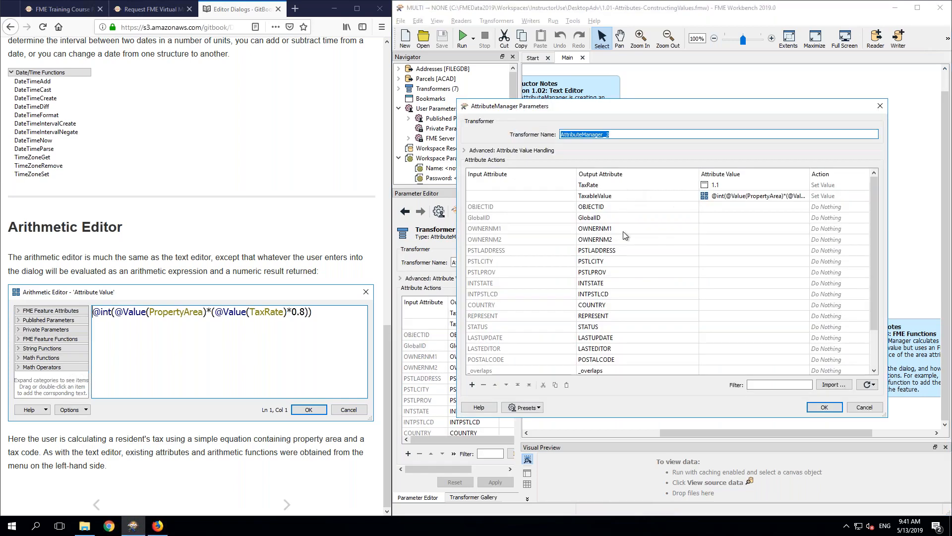
scroll(624, 235, "down", 1)
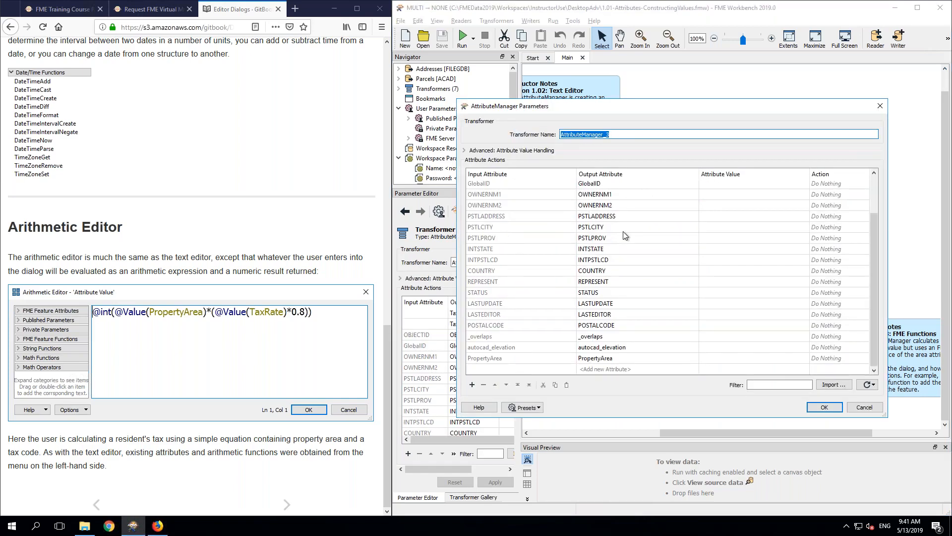
scroll(623, 231, "up", 2)
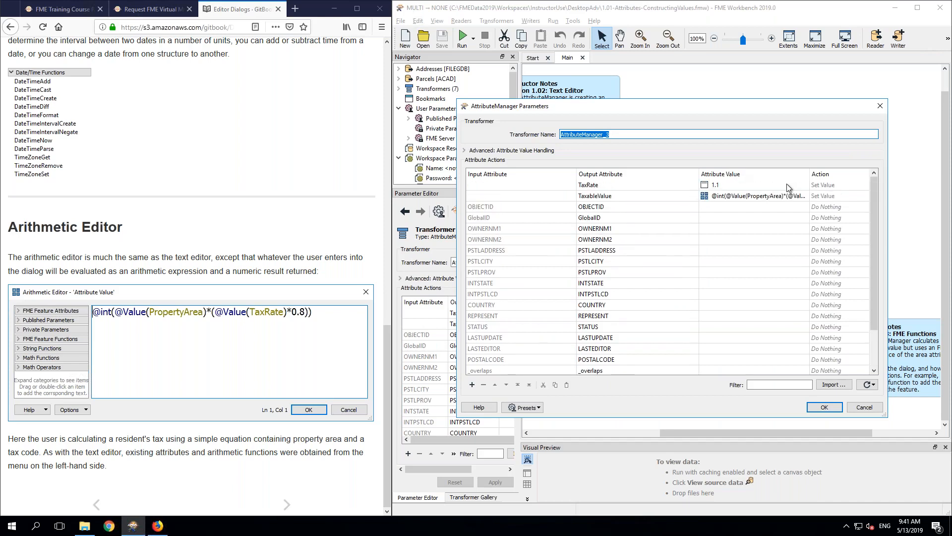
left_click(604, 185)
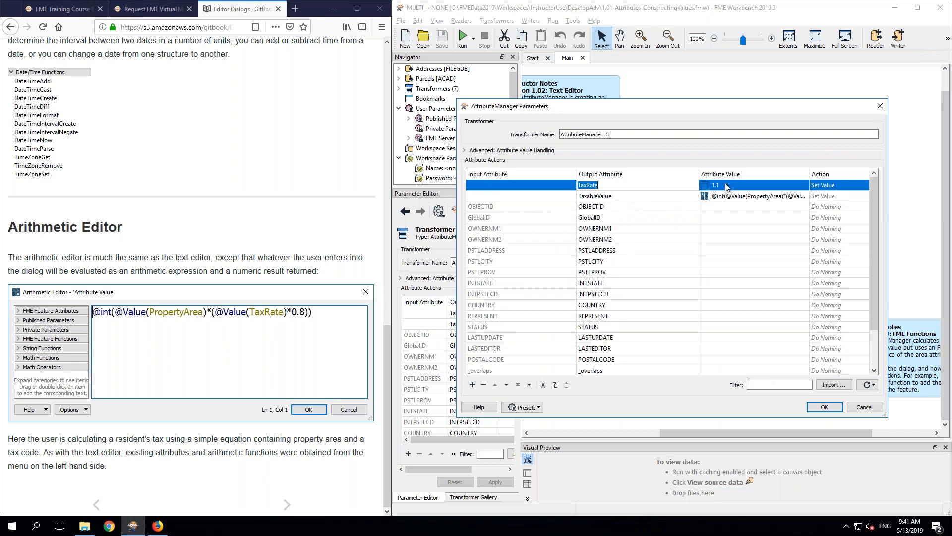
left_click(725, 186)
left_click(734, 183)
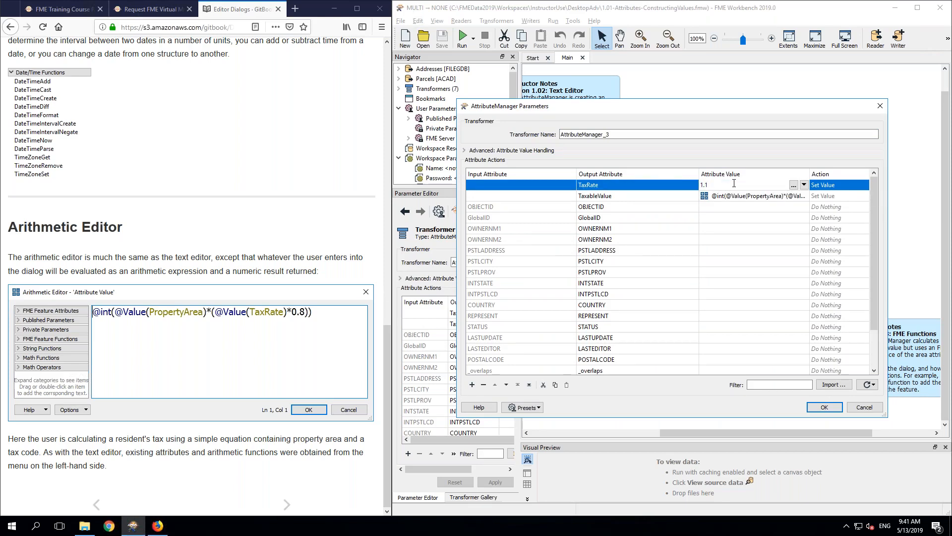
Step: Examine the parts of the TaxableValue expression in the Arithmetic Editor and cancel without changes
left_click(807, 198)
left_click(804, 196)
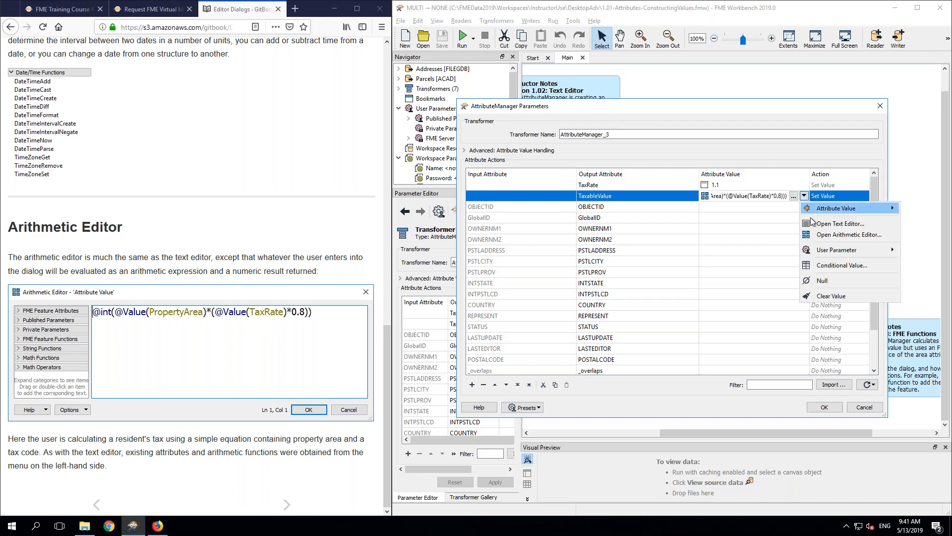
left_click(830, 235)
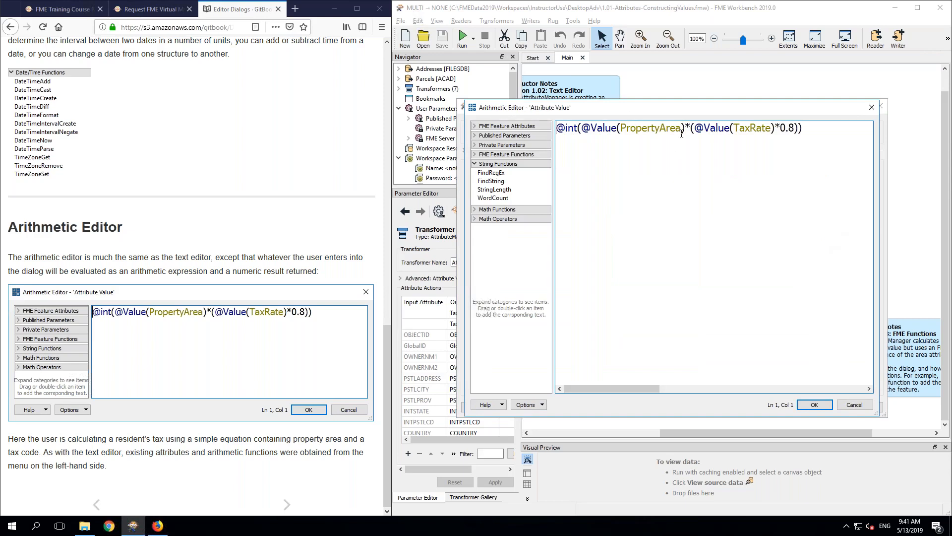
left_click_drag(686, 124, 577, 130)
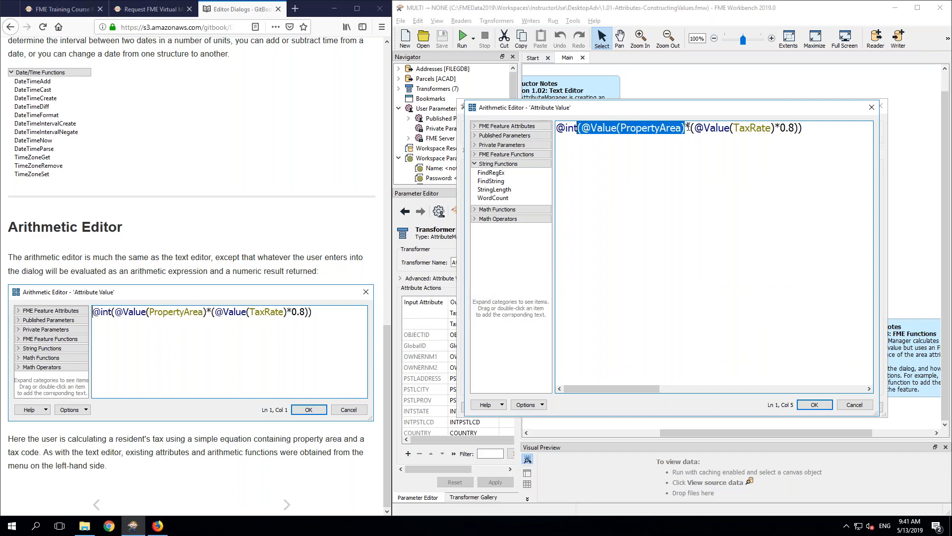
left_click_drag(688, 127, 773, 128)
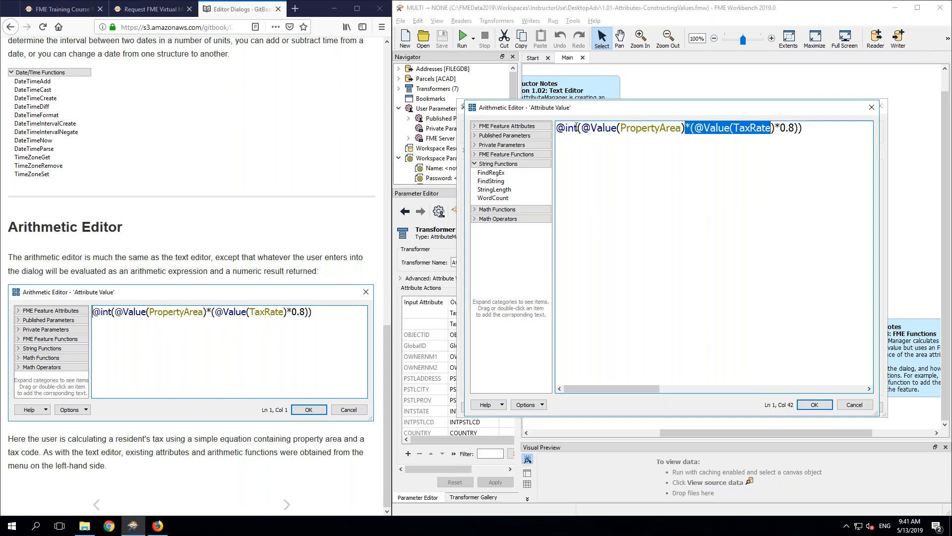
left_click_drag(576, 127, 556, 127)
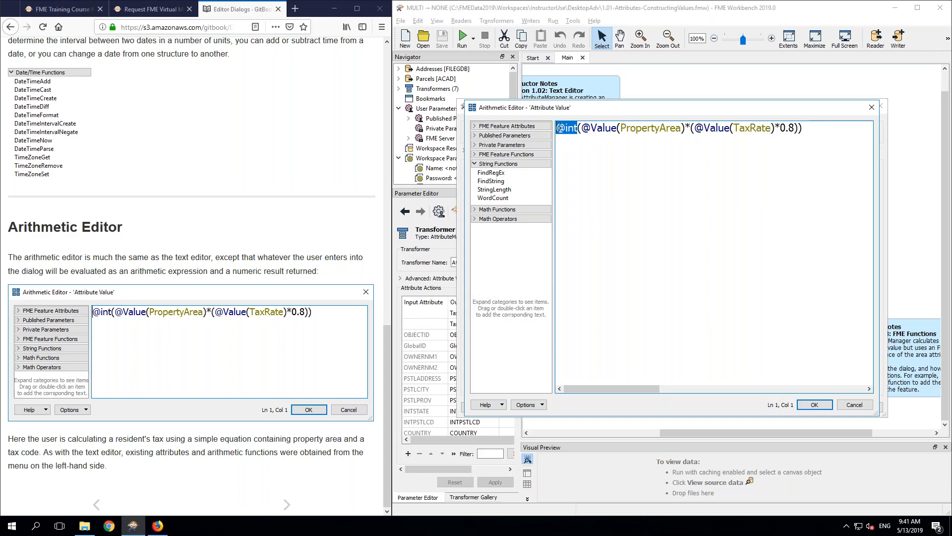
left_click(646, 162)
left_click(849, 405)
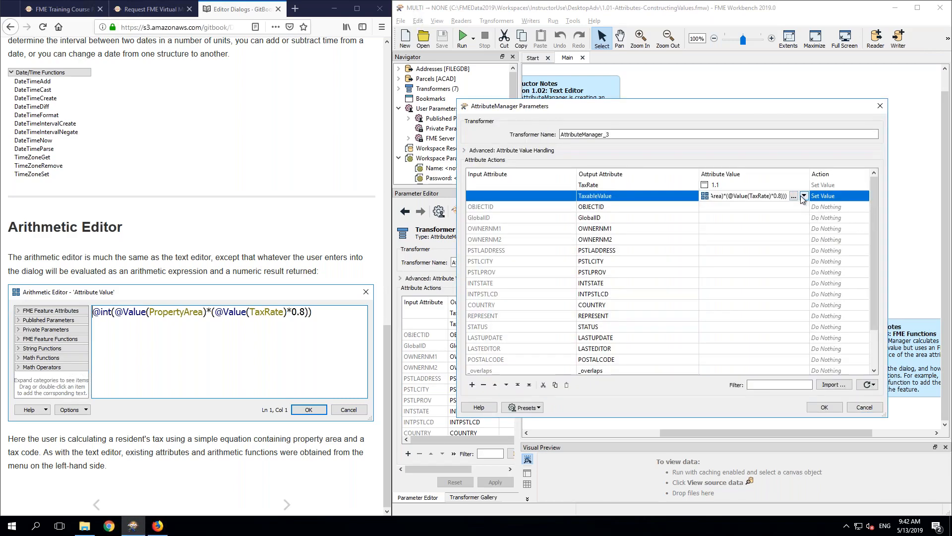
Step: Try replacing the TaxableValue expression with 1+1 in the Text Editor and discard the edit
left_click(803, 196)
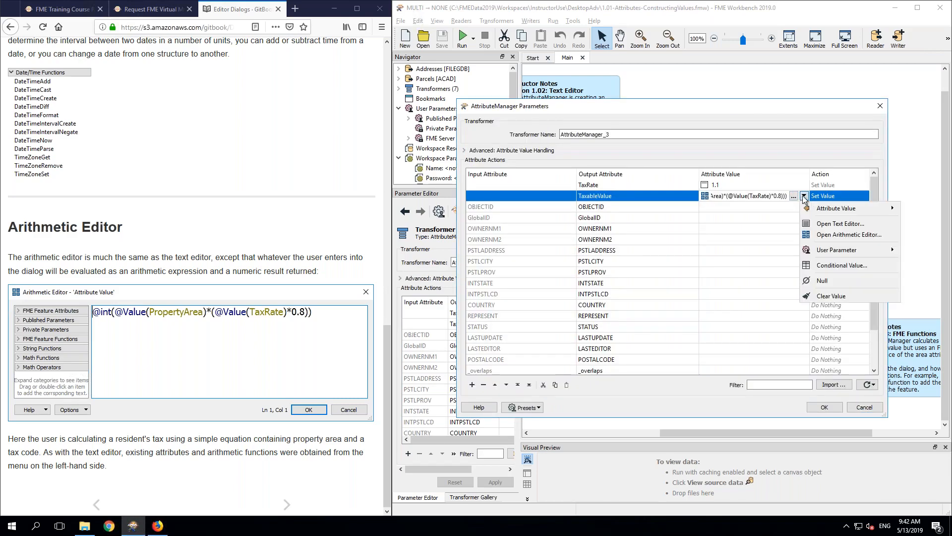
left_click(842, 224)
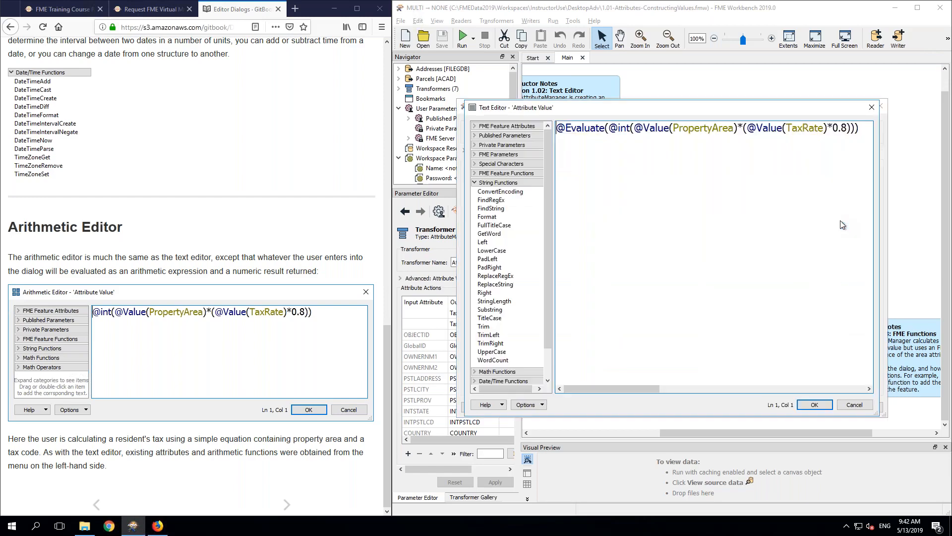
triple_click(754, 126)
type("1+1")
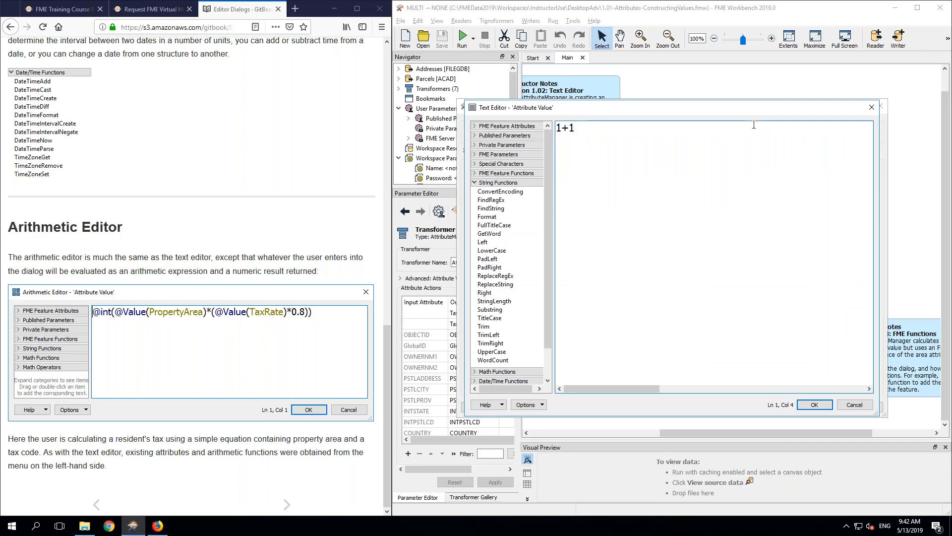
left_click(854, 404)
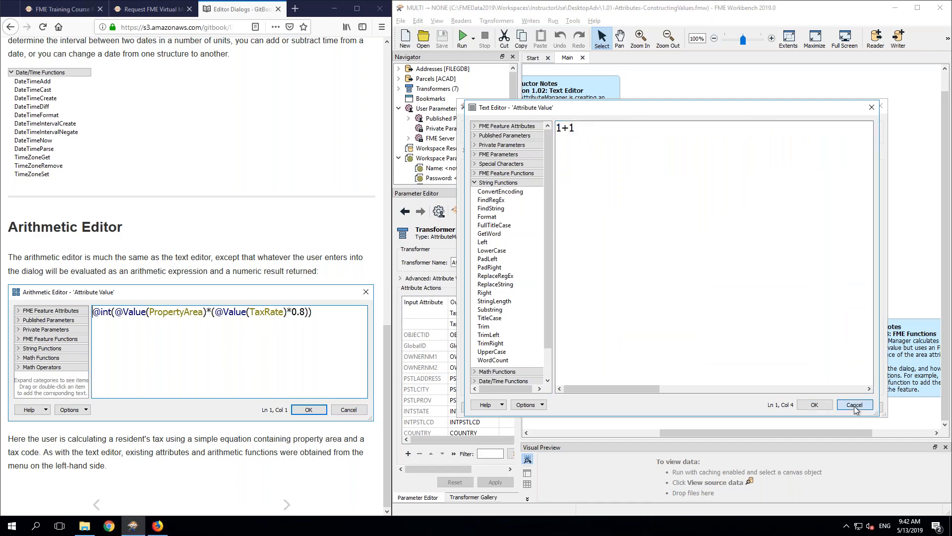
left_click(672, 283)
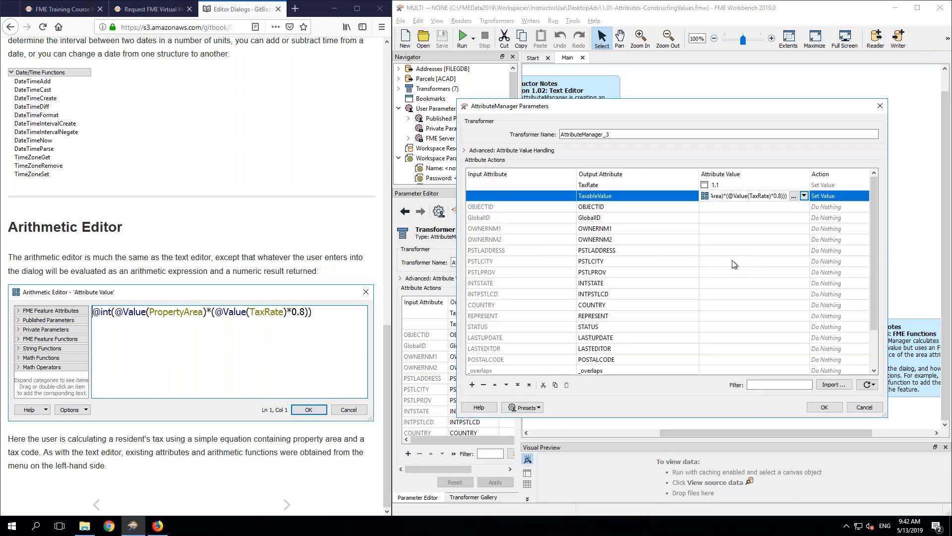
Step: Reopen the TaxableValue expression in the Arithmetic Editor and examine the available math functions, including ceil, and the math operators
left_click(804, 196)
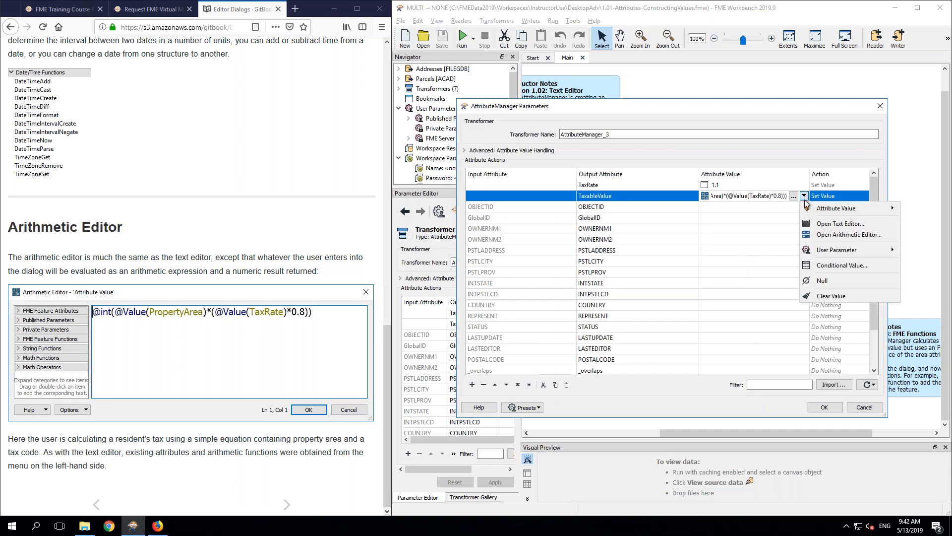
left_click(846, 235)
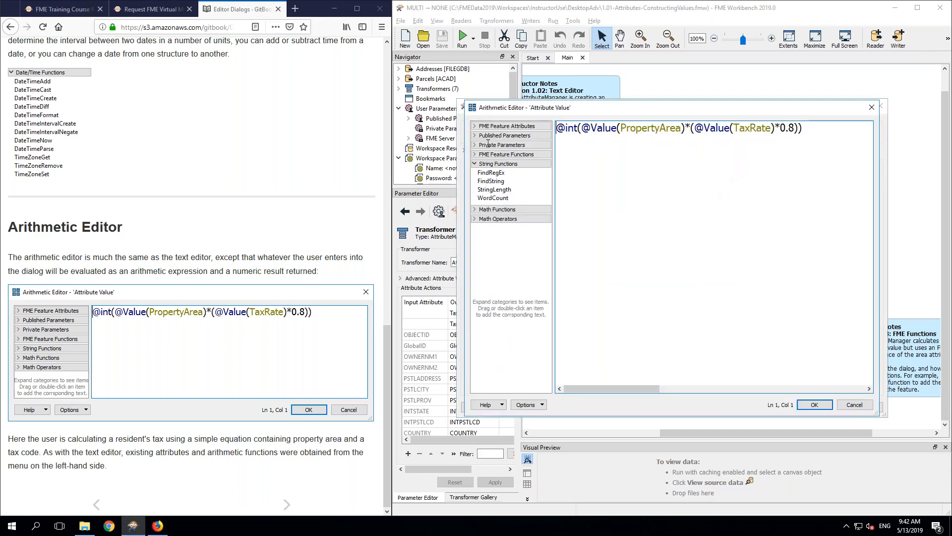
left_click(494, 213)
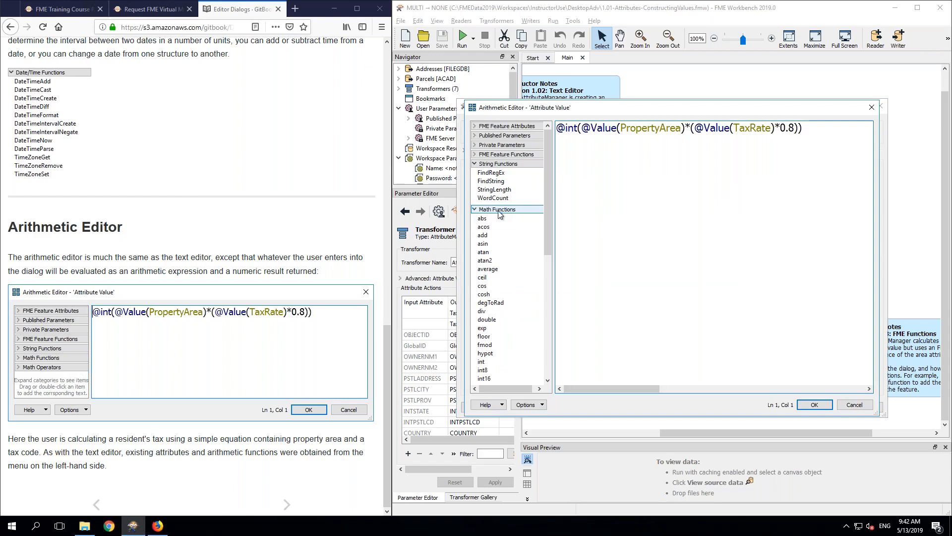
left_click_drag(548, 198, 547, 295)
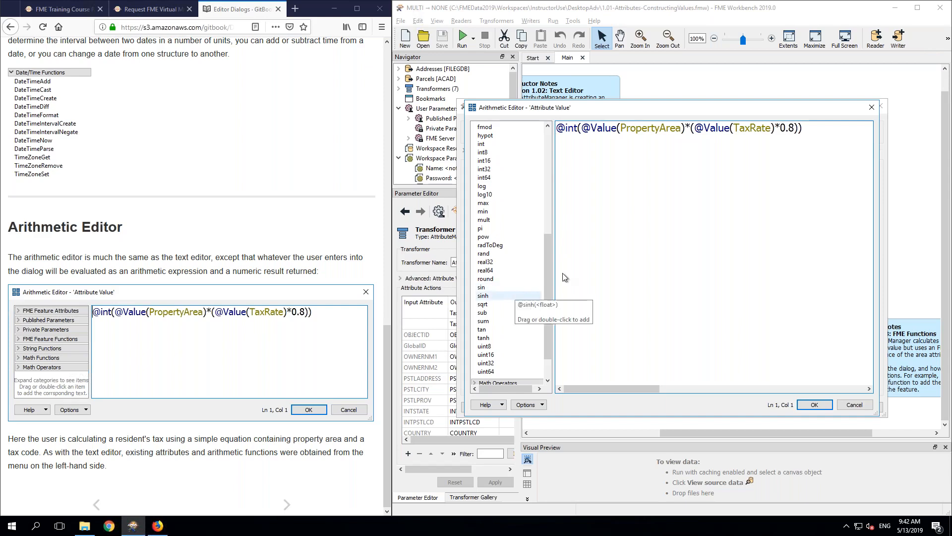
left_click_drag(545, 240, 547, 208)
scroll(547, 208, "up", 4)
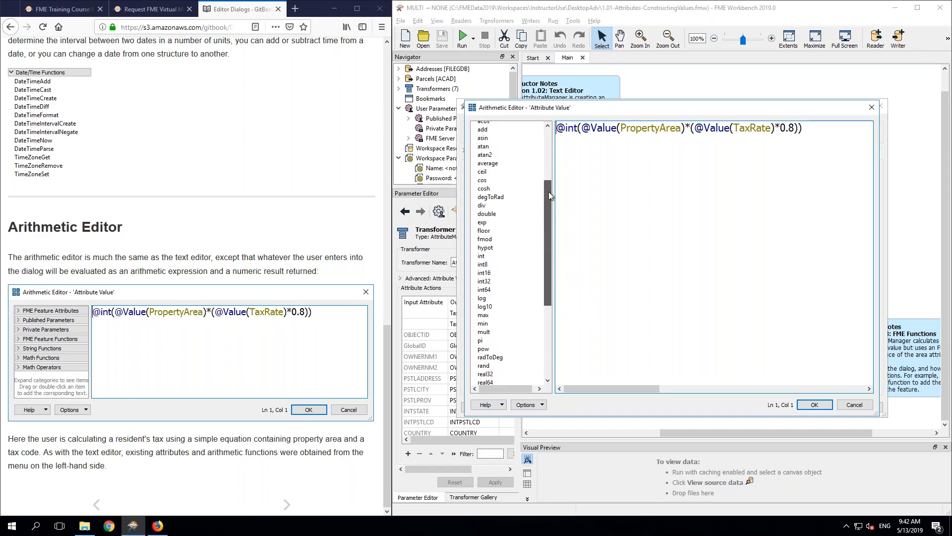
scroll(551, 184, "down", 3)
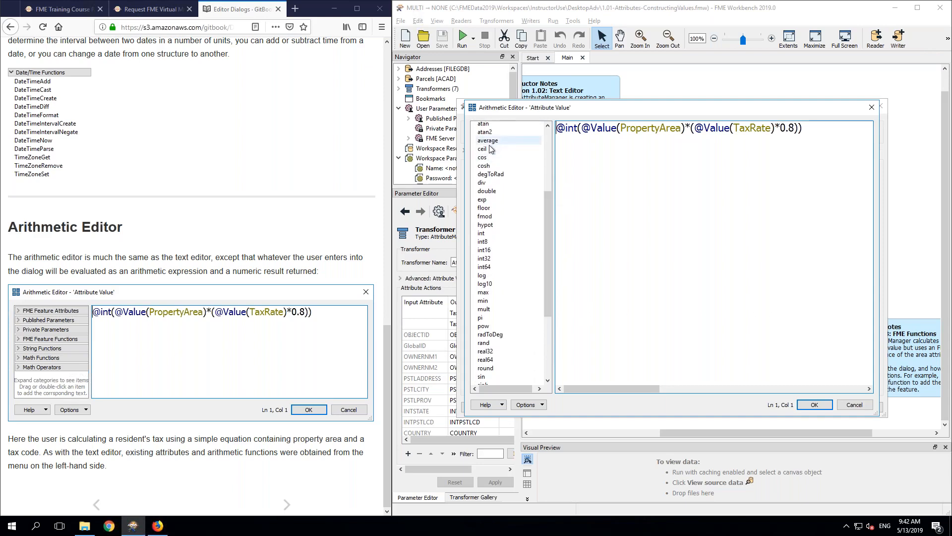
left_click(489, 151)
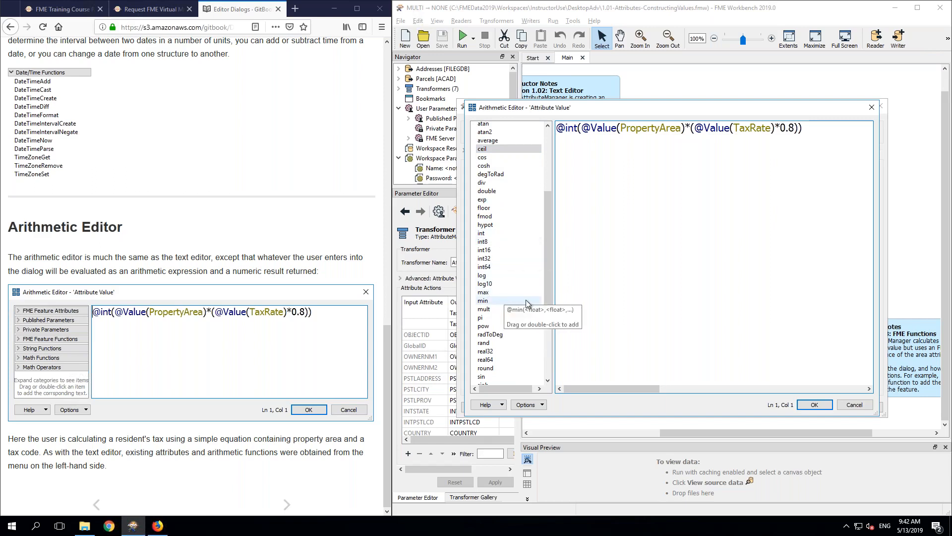
left_click_drag(548, 245, 545, 340)
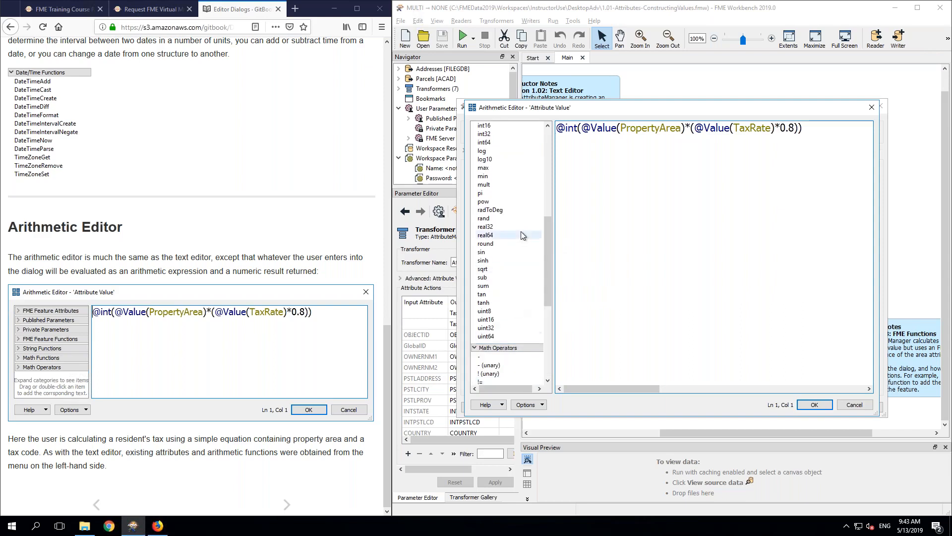
double_click(498, 348)
left_click_drag(548, 280, 546, 113)
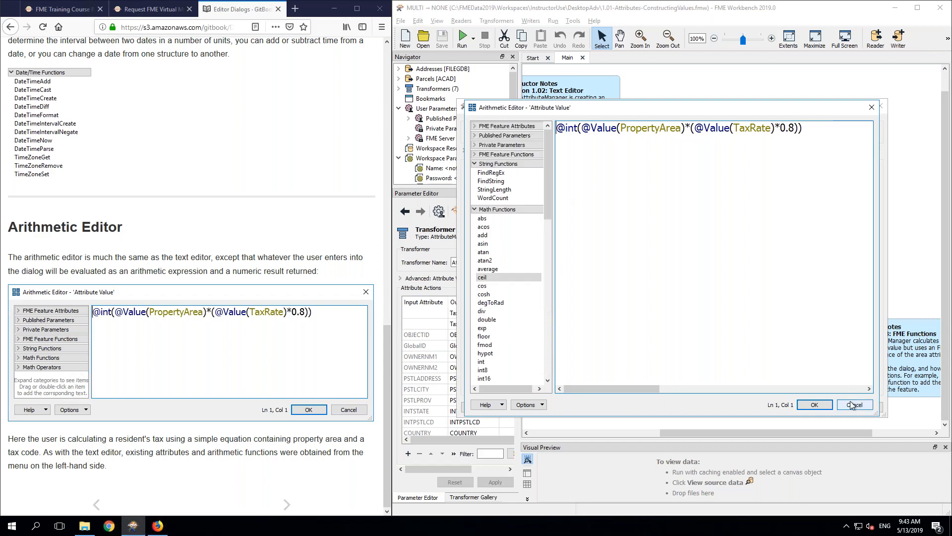
Step: Advance the Firefox manual to FME Feature Functions, review that category in FME Workbench's Arithmetic Editor, and cancel out of the AttributeManager_3 parameters
left_click(200, 271)
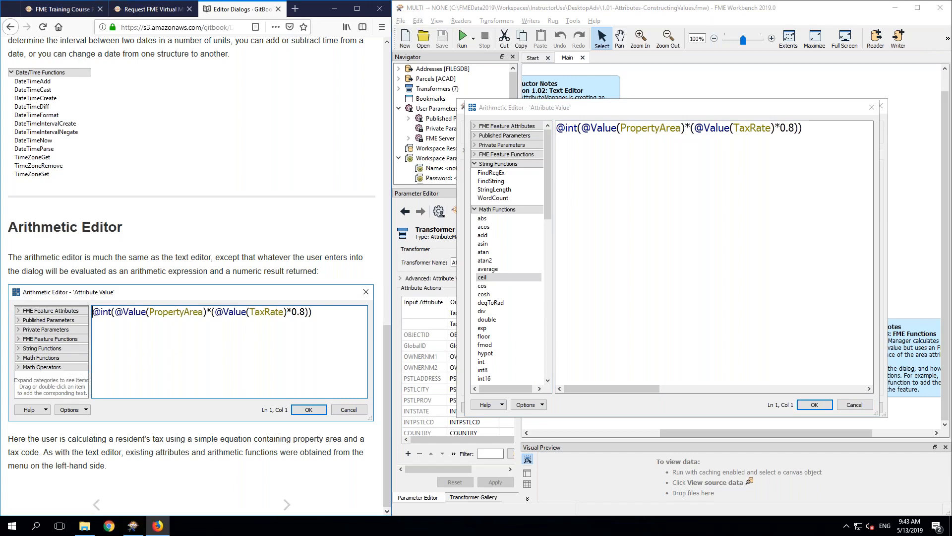
left_click(286, 505)
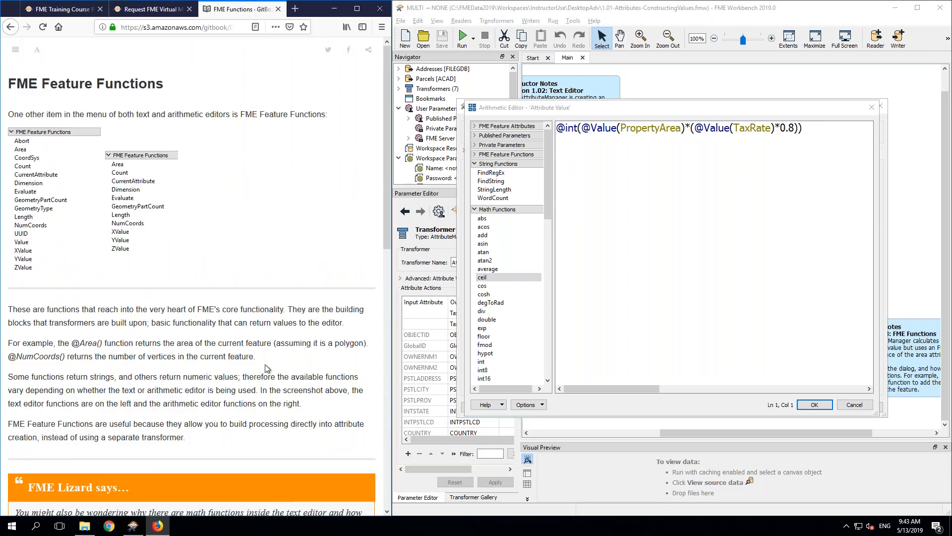
left_click(476, 164)
left_click(475, 173)
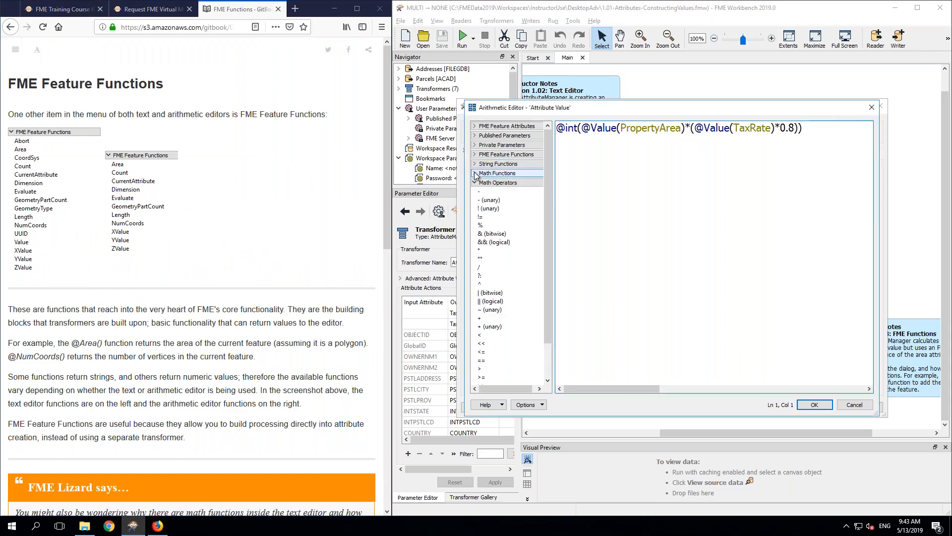
left_click(475, 183)
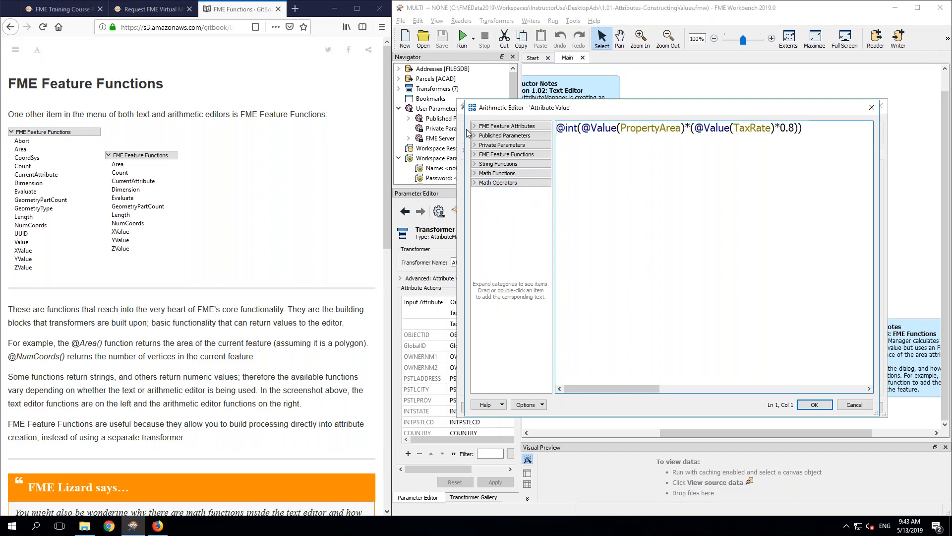
left_click(526, 154)
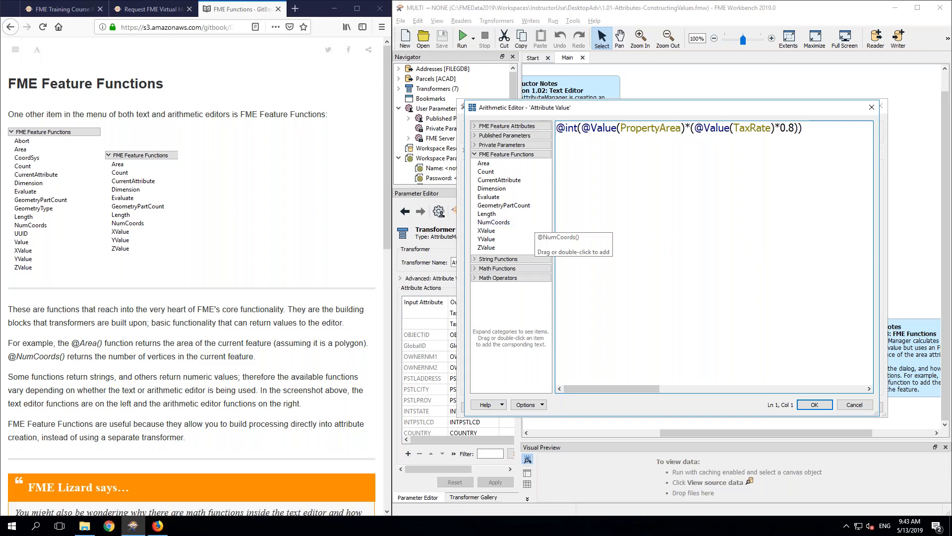
left_click(851, 405)
left_click(853, 408)
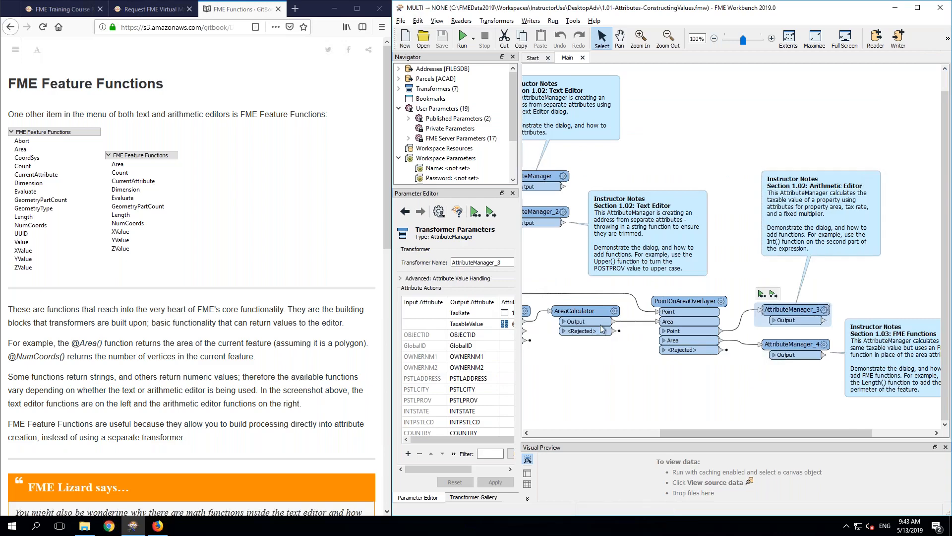
Step: Check the AreaCalculator's type, area attribute and multiplier in its parameters and cancel without changes
left_click(588, 312)
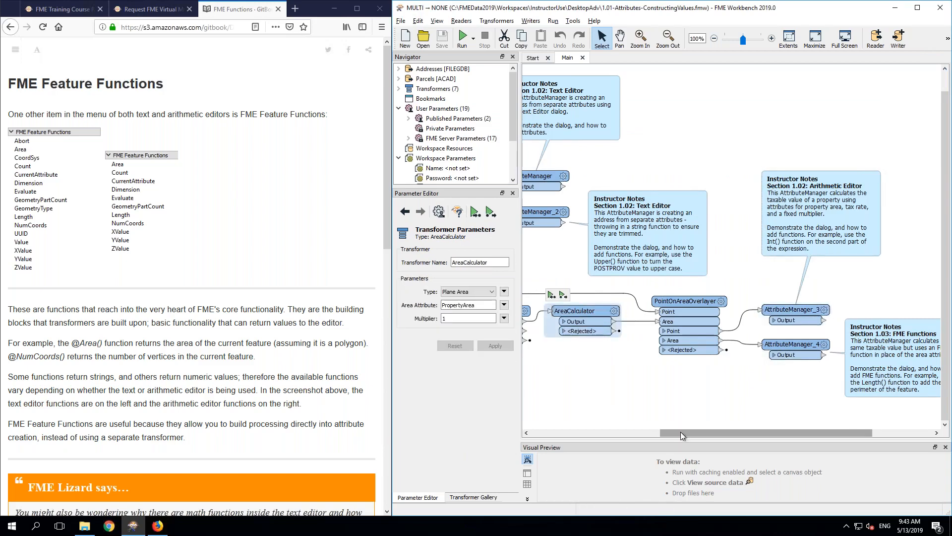
left_click_drag(681, 432, 622, 433)
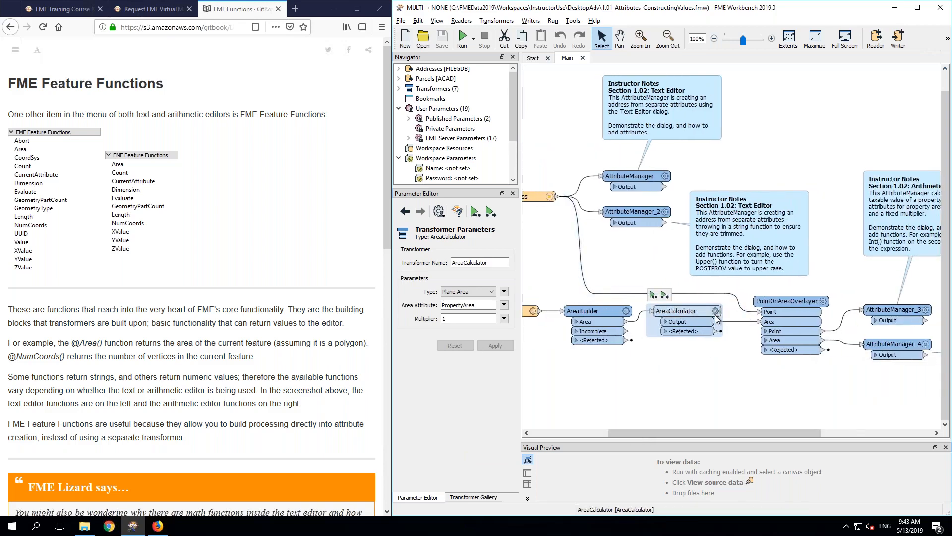
left_click(716, 314)
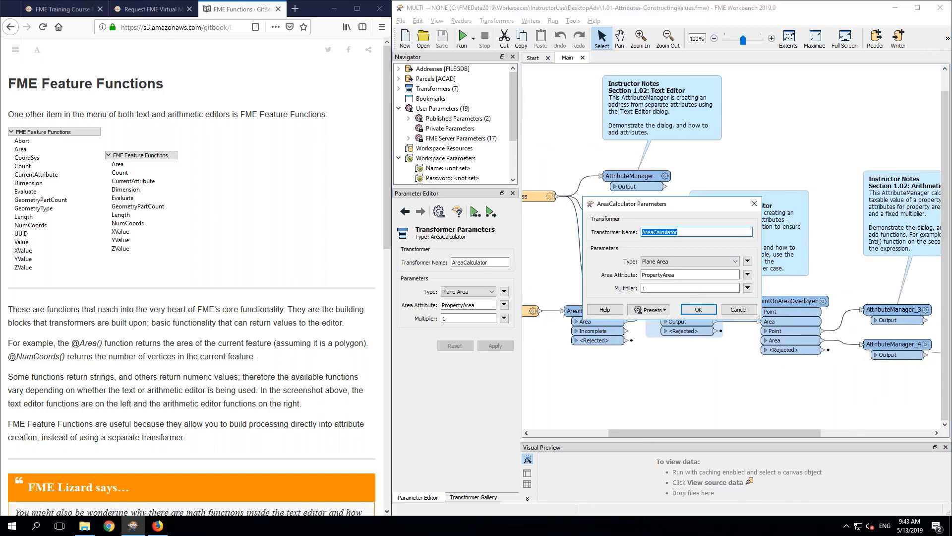
left_click(738, 311)
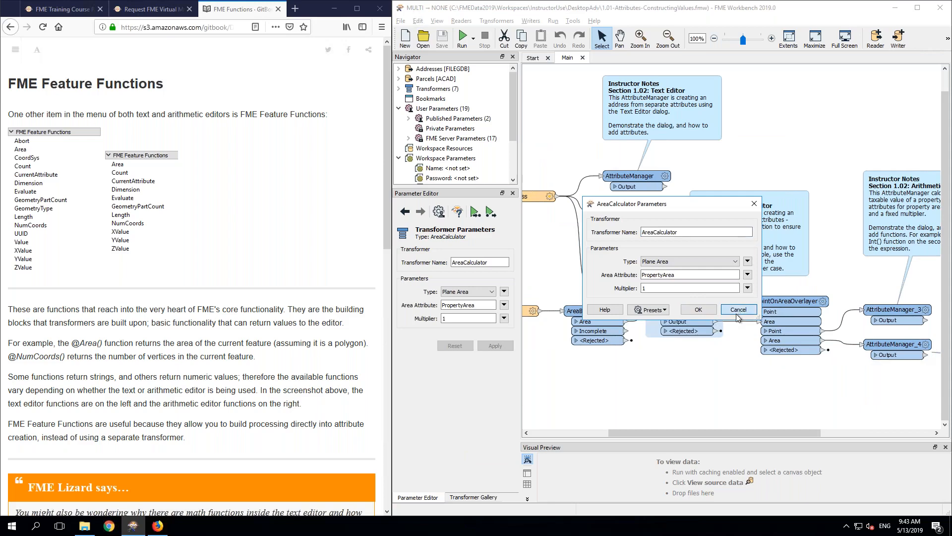
left_click(925, 312)
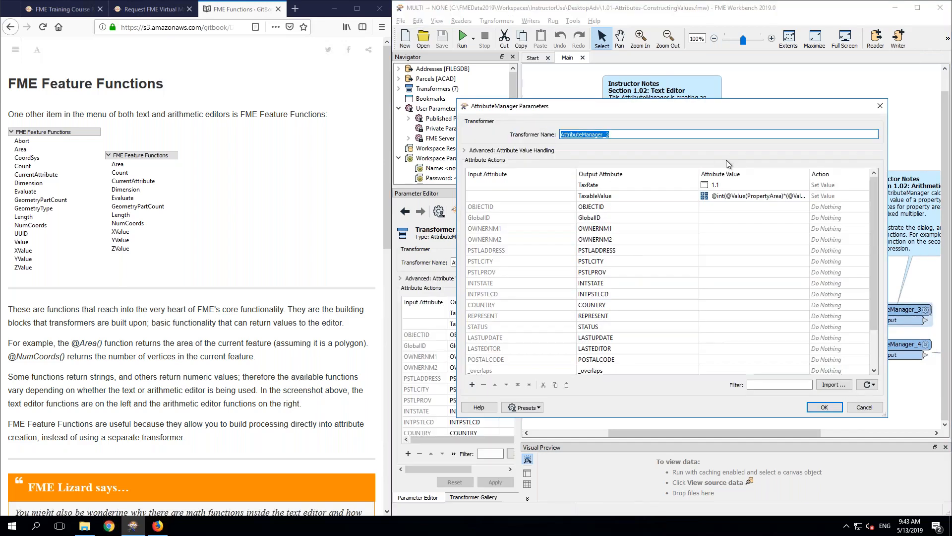
left_click(796, 195)
left_click(794, 196)
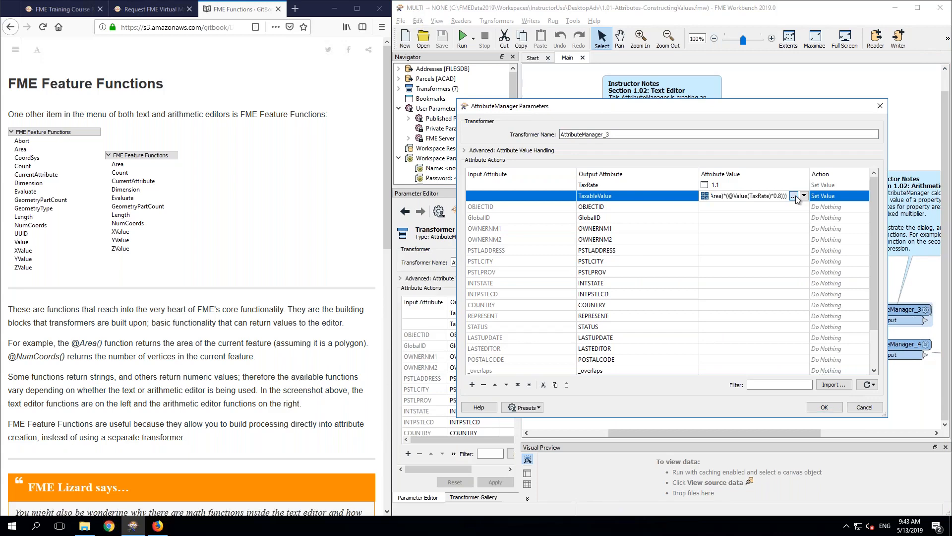
double_click(652, 130)
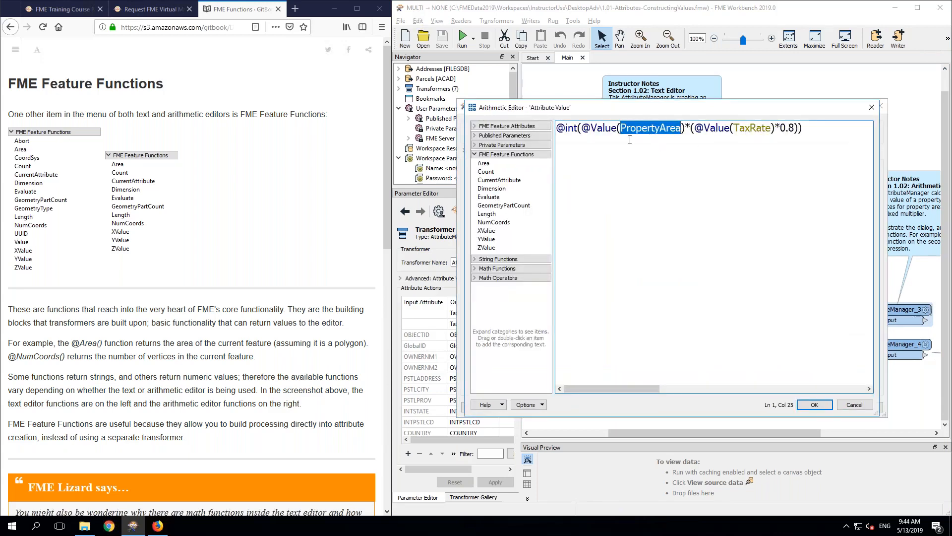
left_click(582, 127)
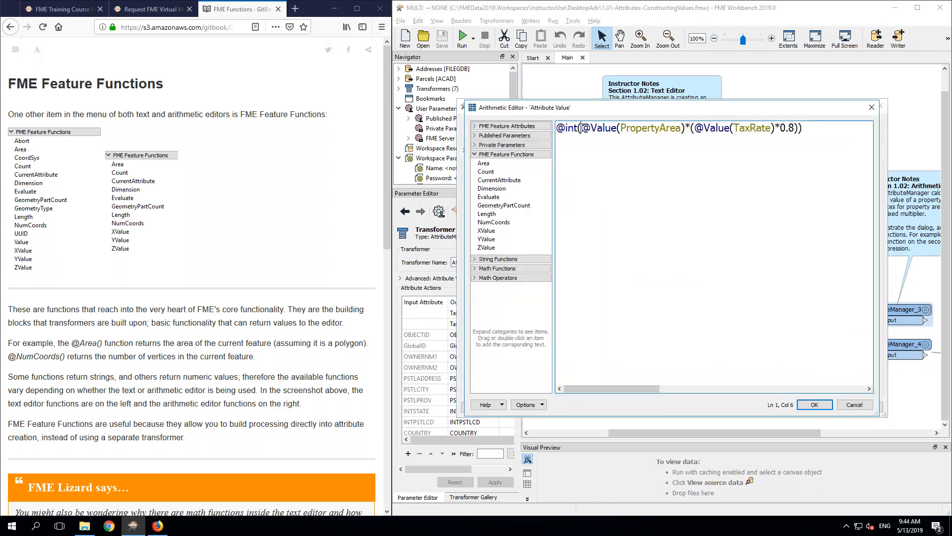
left_click_drag(582, 128, 687, 125)
key("Delete")
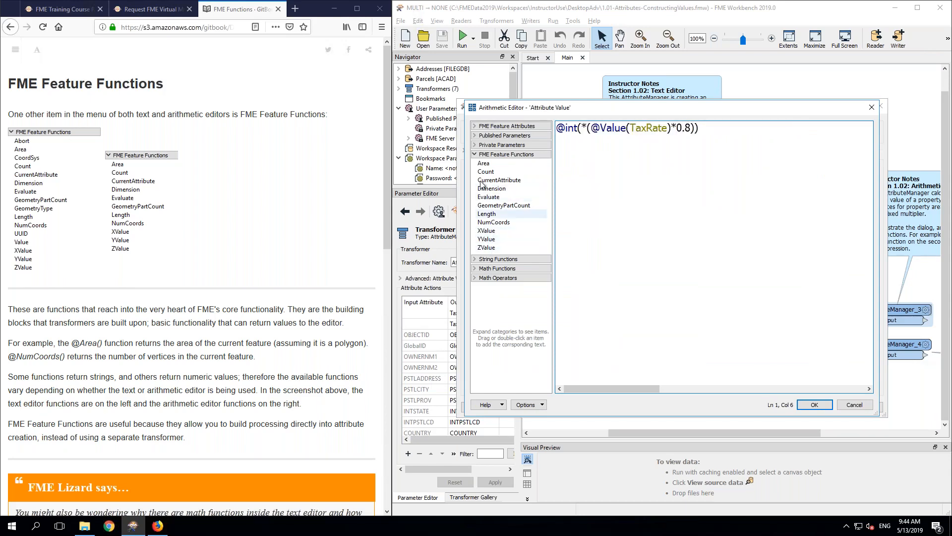
double_click(491, 164)
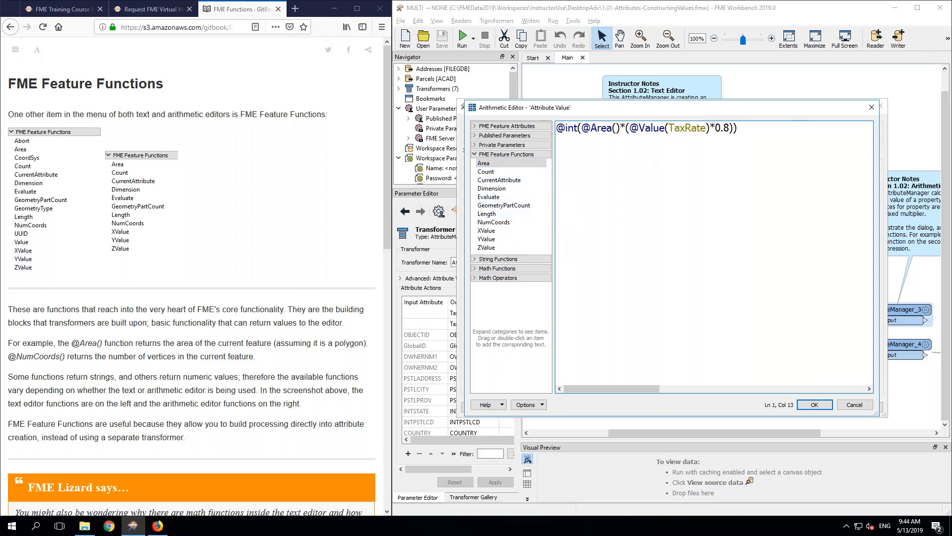
left_click(814, 405)
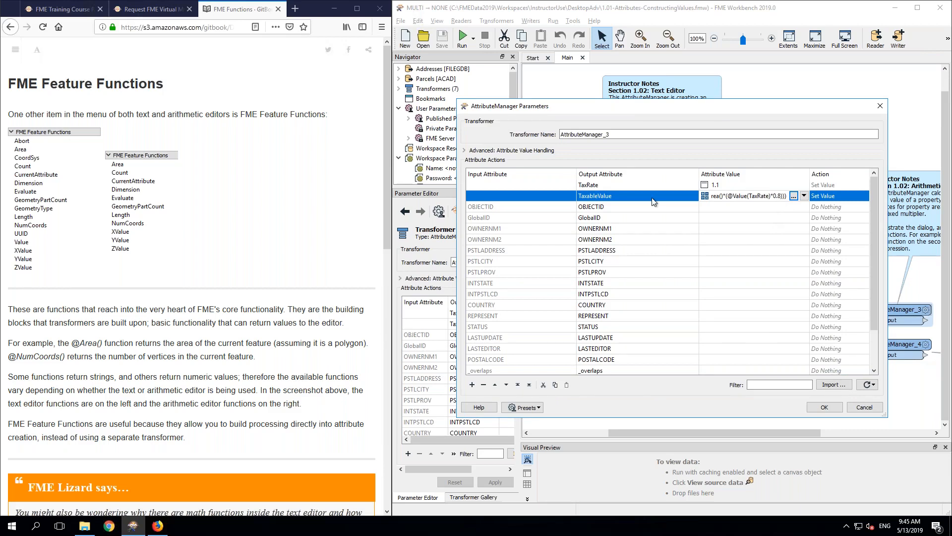
Step: Open the Text Editor for the OBJECTID value and review its FME Feature Functions, including GeometryType and CoordSys
left_click(804, 207)
left_click(804, 207)
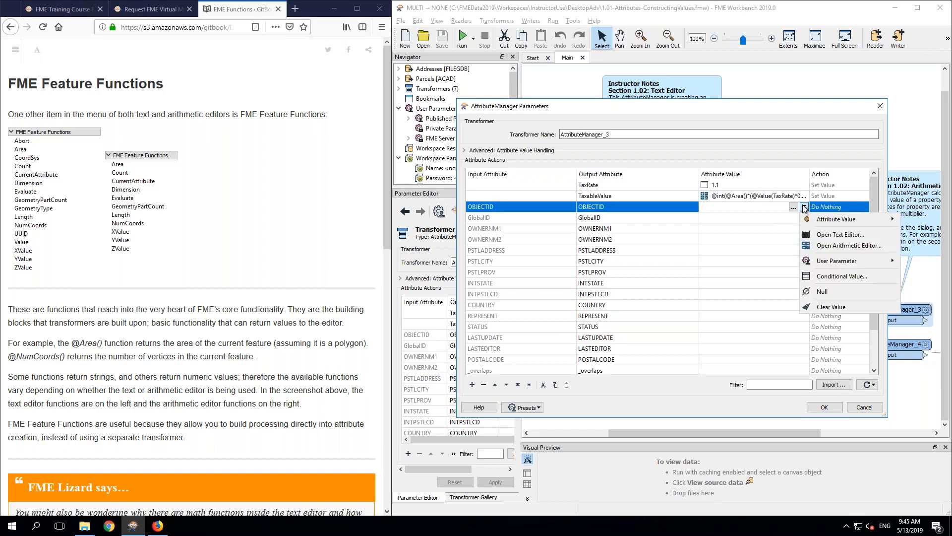
left_click(827, 235)
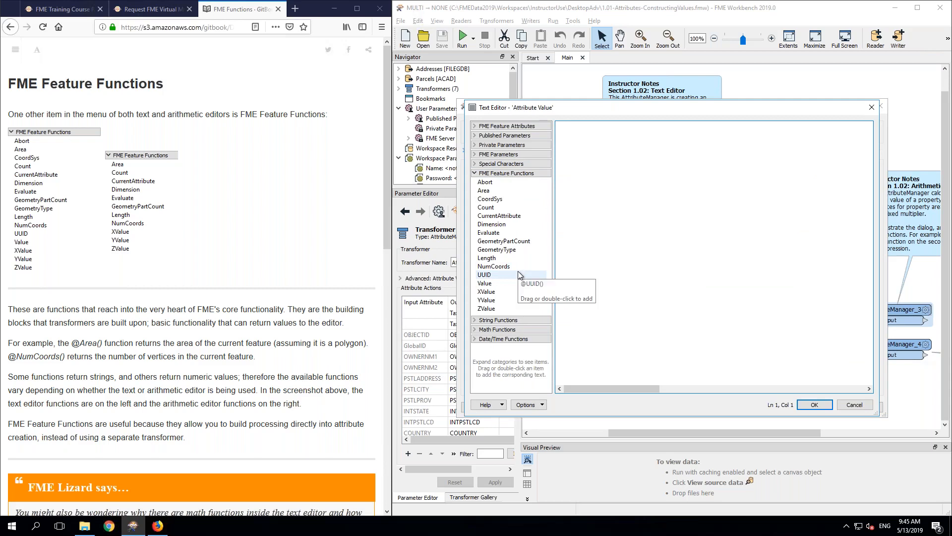
left_click(510, 247)
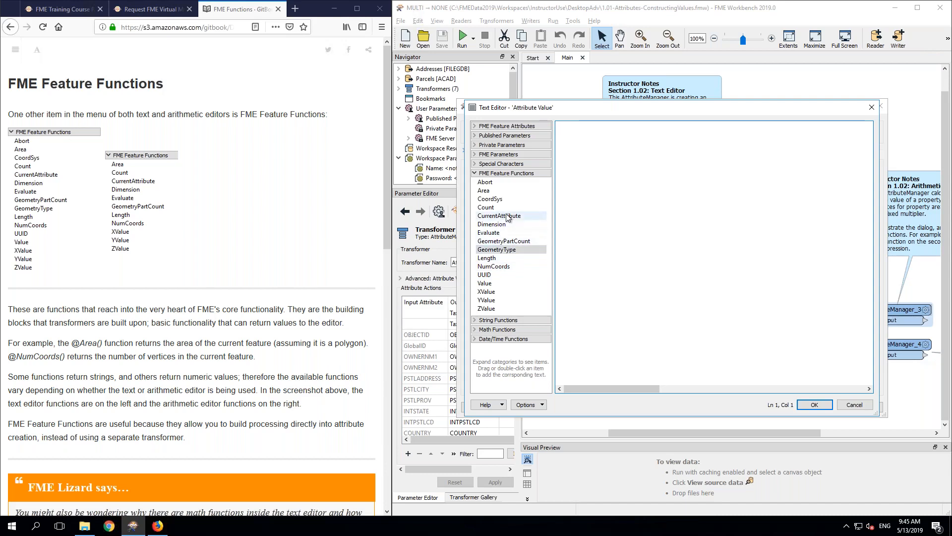
left_click(494, 198)
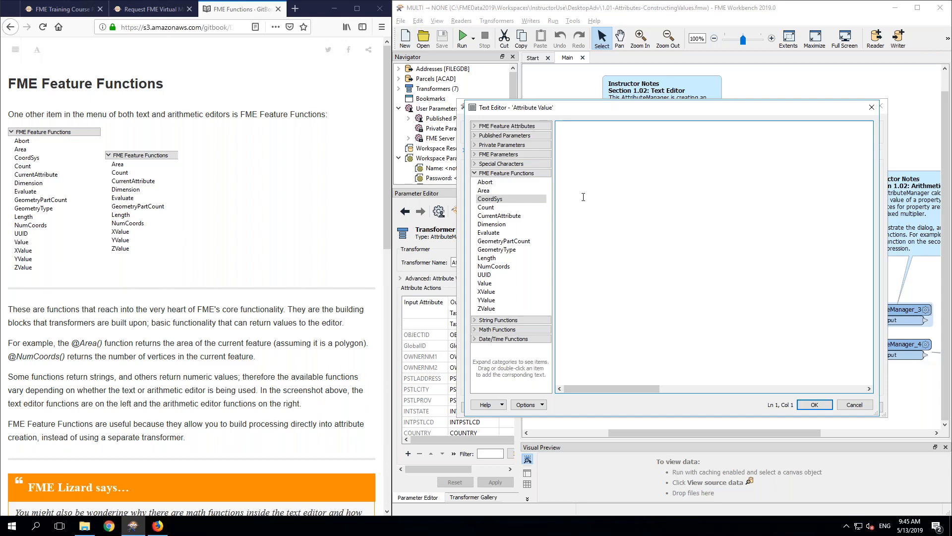
left_click_drag(484, 190, 767, 179)
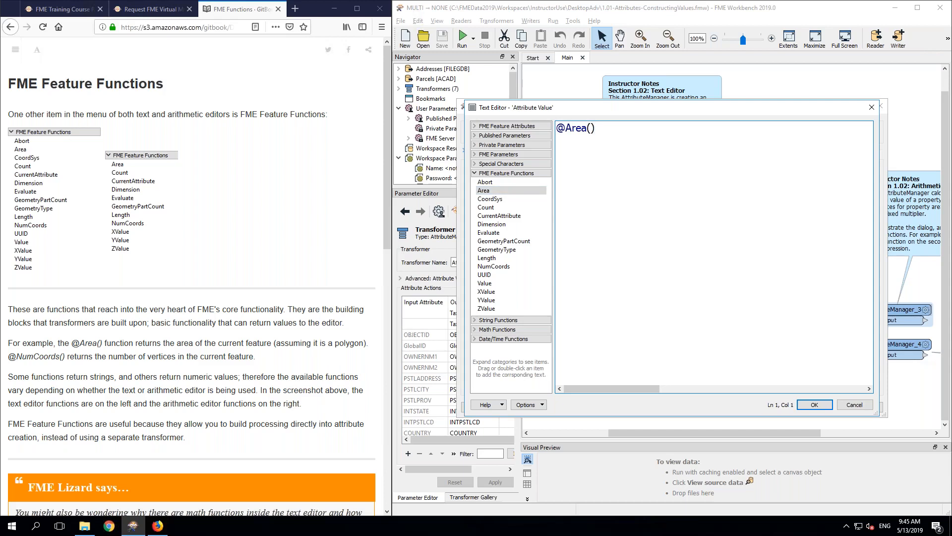
type("Property Area:")
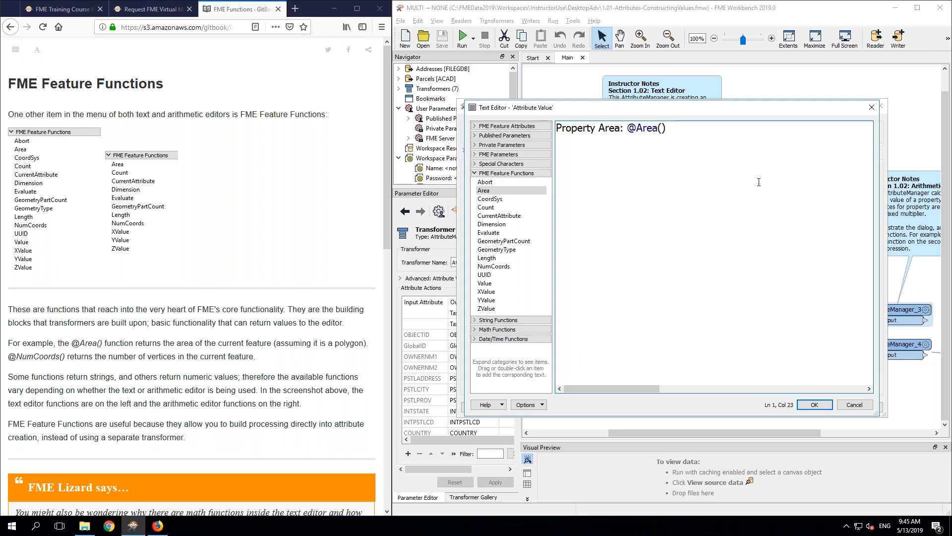
left_click(814, 406)
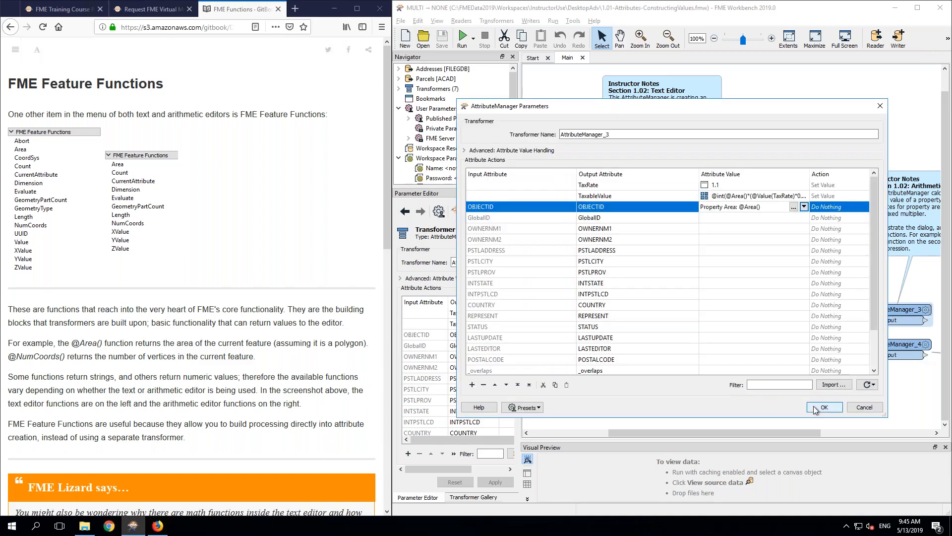
left_click(823, 407)
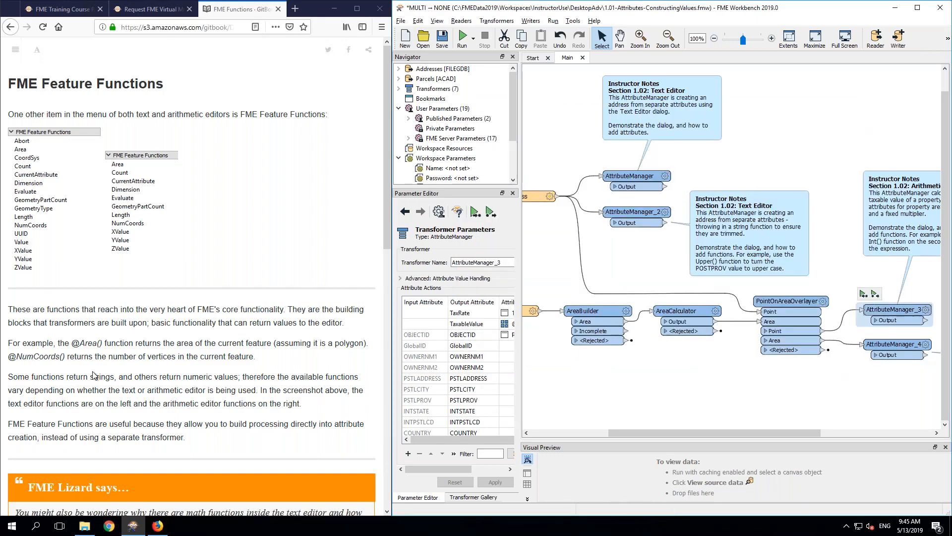
Step: Switch to the Firefox manual and read the Replacing Other Transformers section through to the end of the page
middle_click(140, 375)
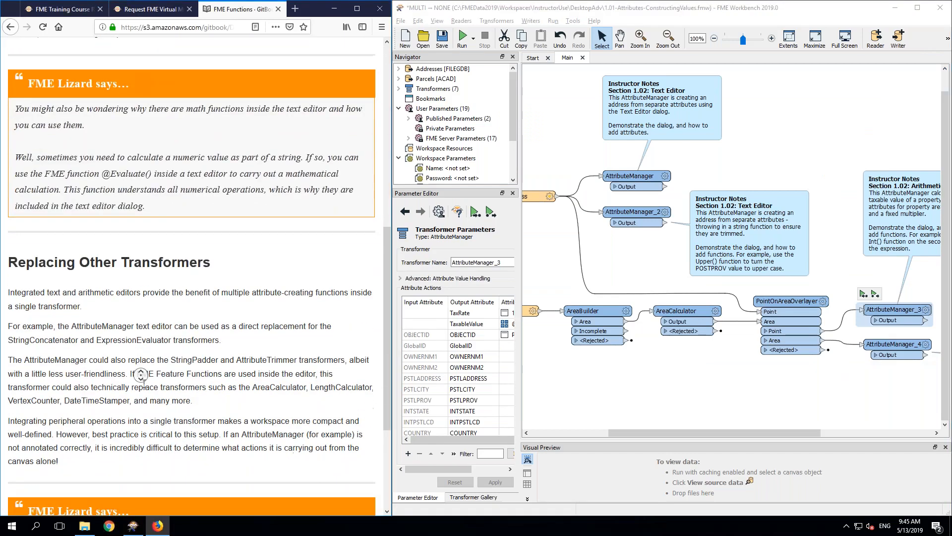
middle_click(144, 396)
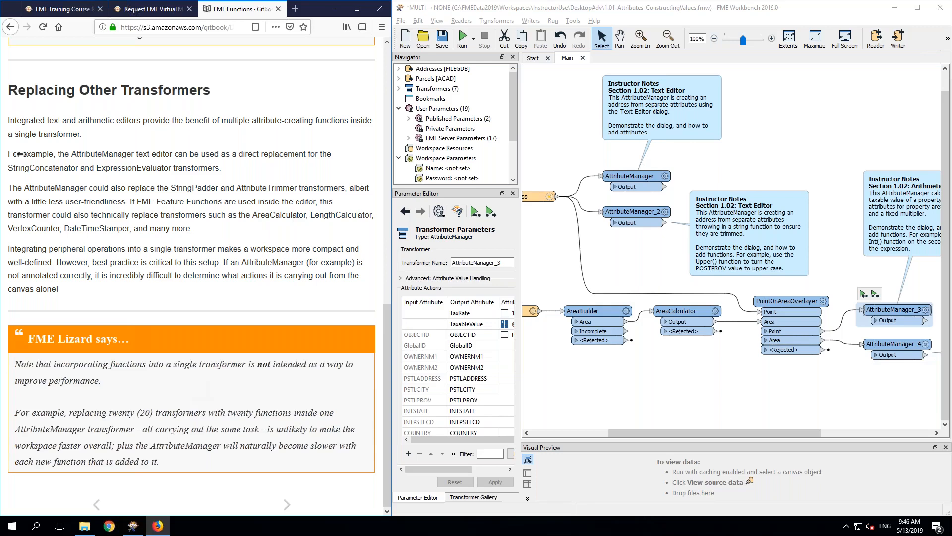
Step: In FME Workbench, delete the AreaCalculator between AreaBuilder and PointOnAreaOverlayer, and select AttributeManager_3
left_click(678, 317)
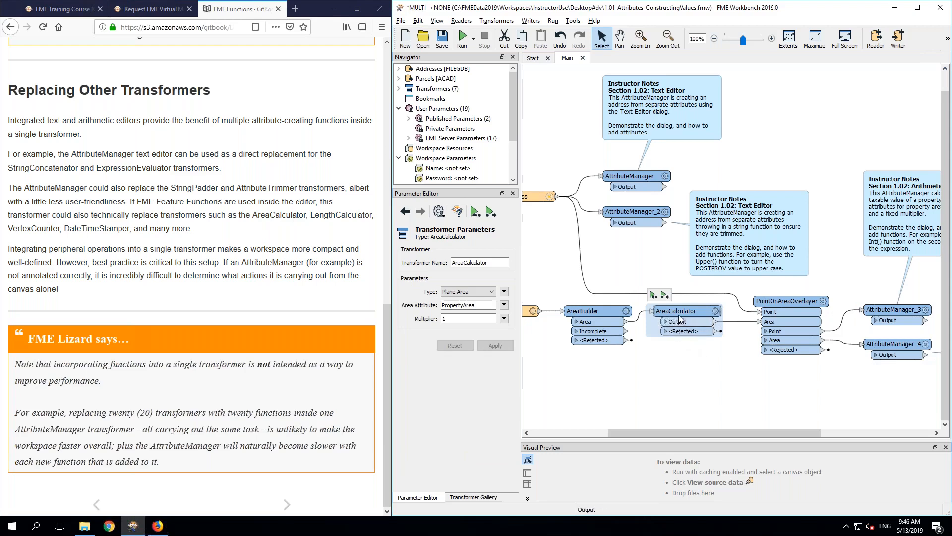
key("Delete")
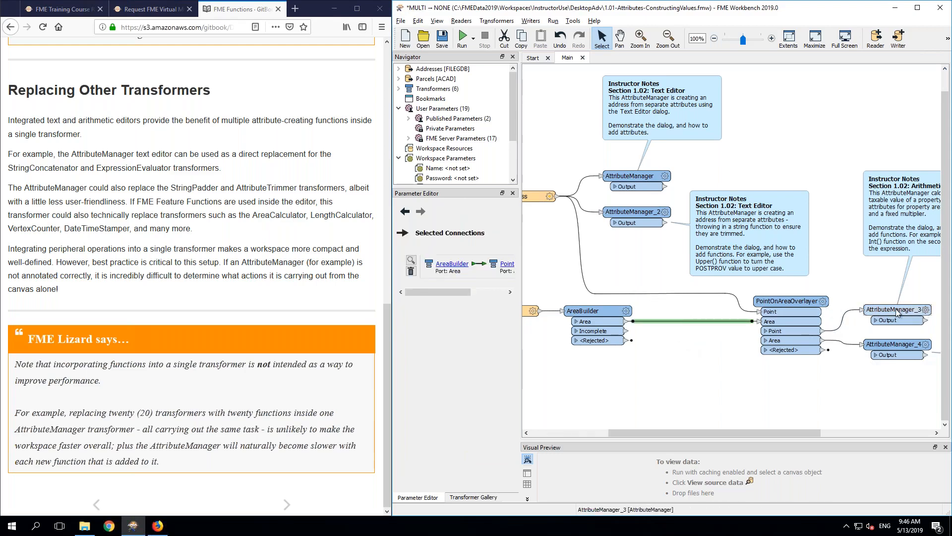
left_click(898, 310)
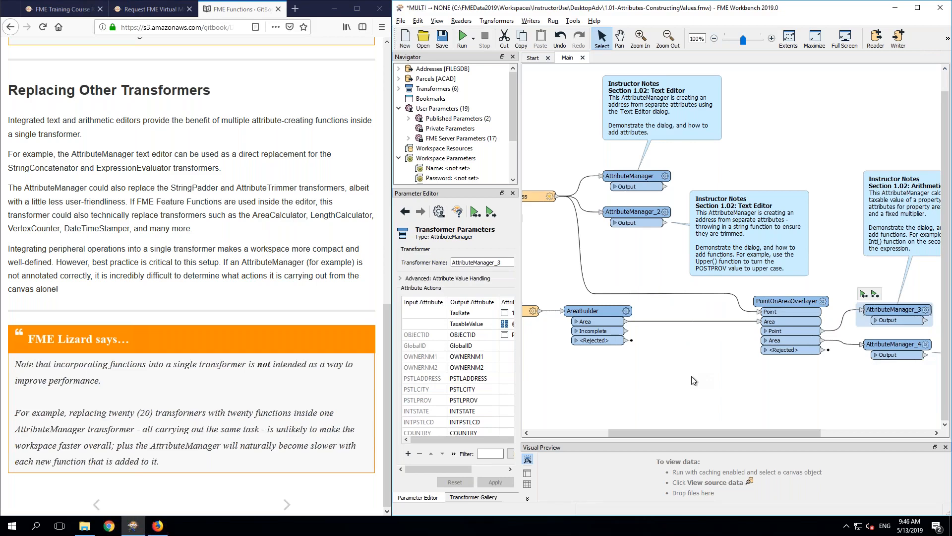
left_click_drag(686, 432, 717, 435)
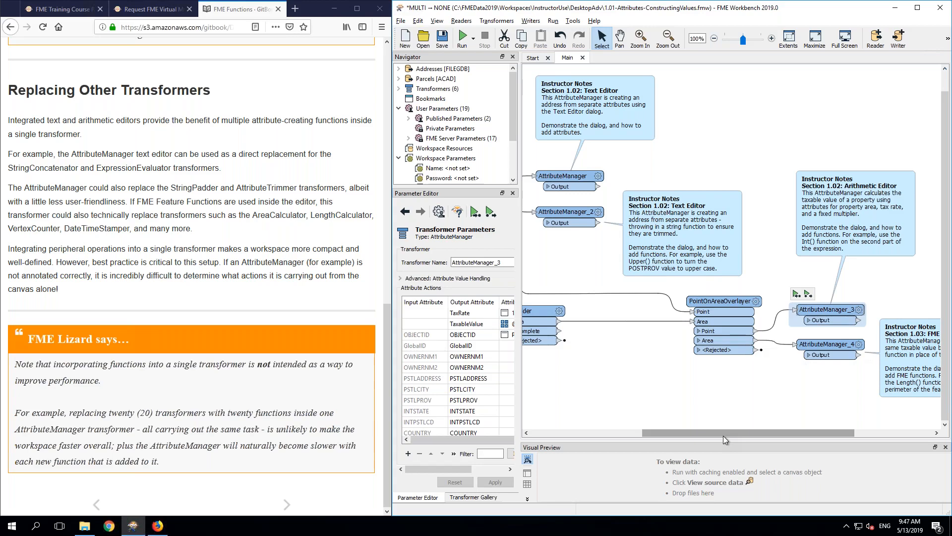
left_click(858, 309)
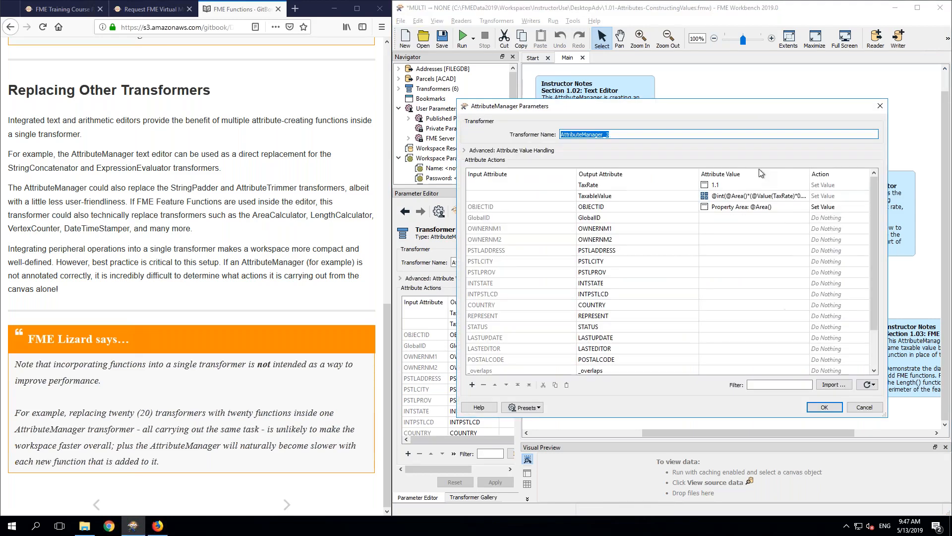
left_click(801, 217)
left_click(804, 217)
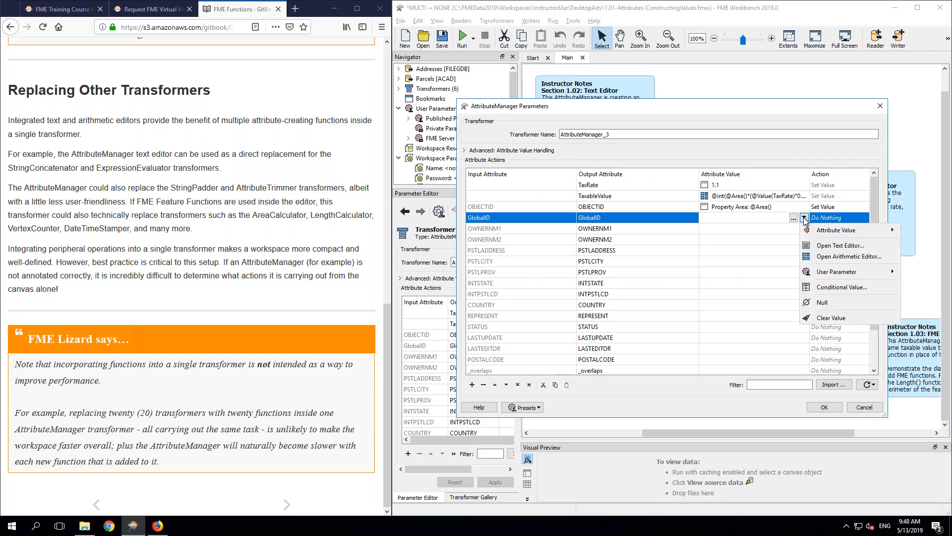
left_click(831, 245)
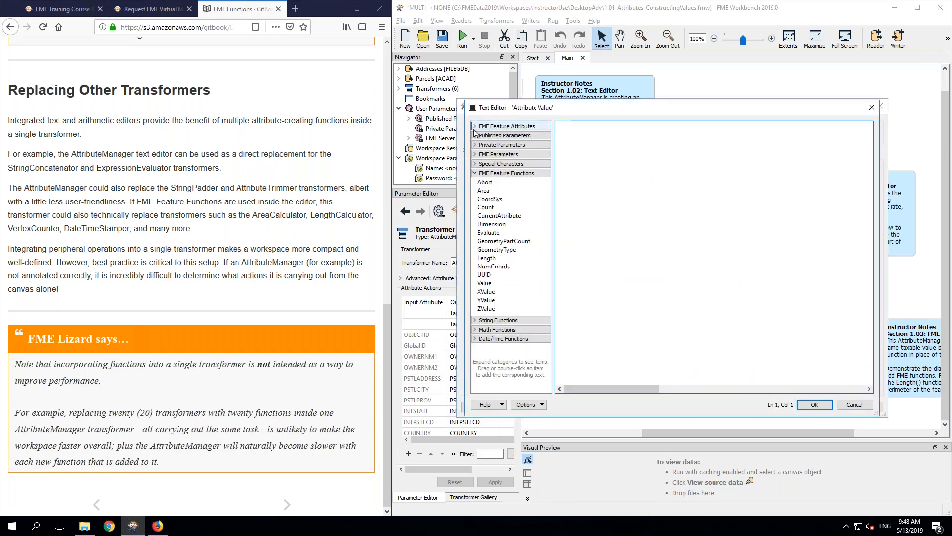
left_click(475, 127)
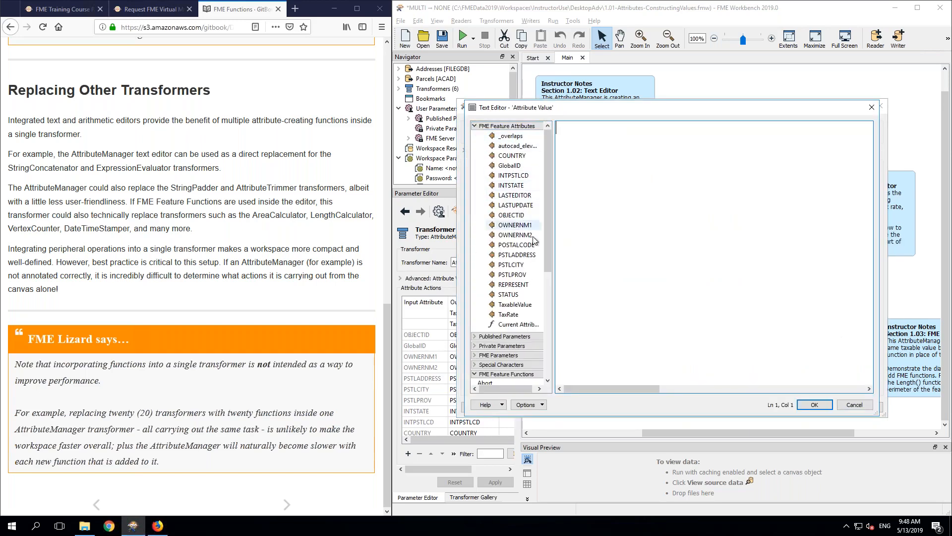
left_click_drag(514, 225, 615, 171)
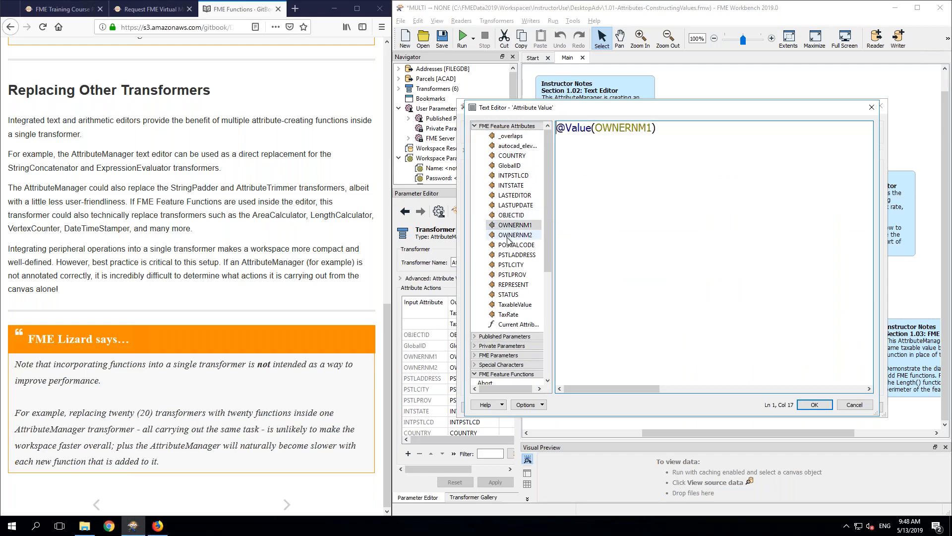
left_click_drag(508, 240, 657, 139)
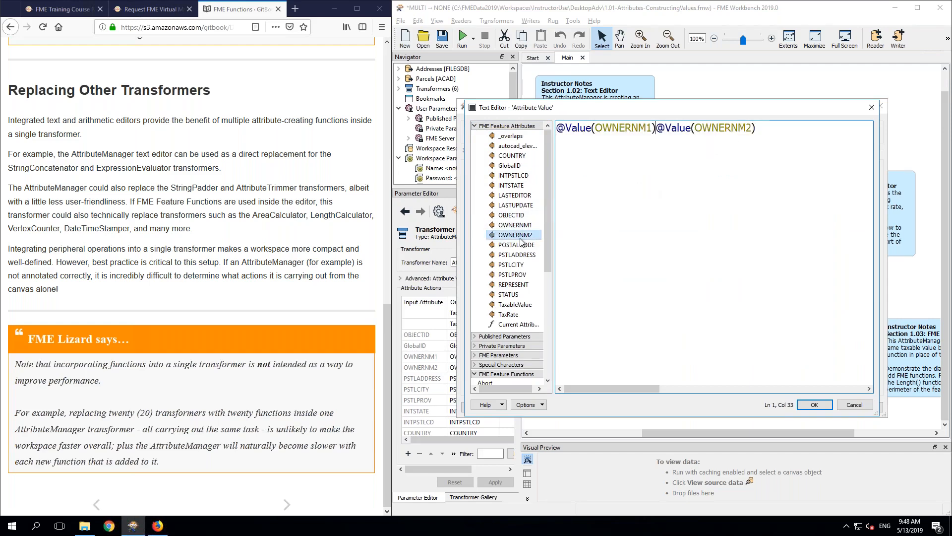
type(",")
left_click(655, 128)
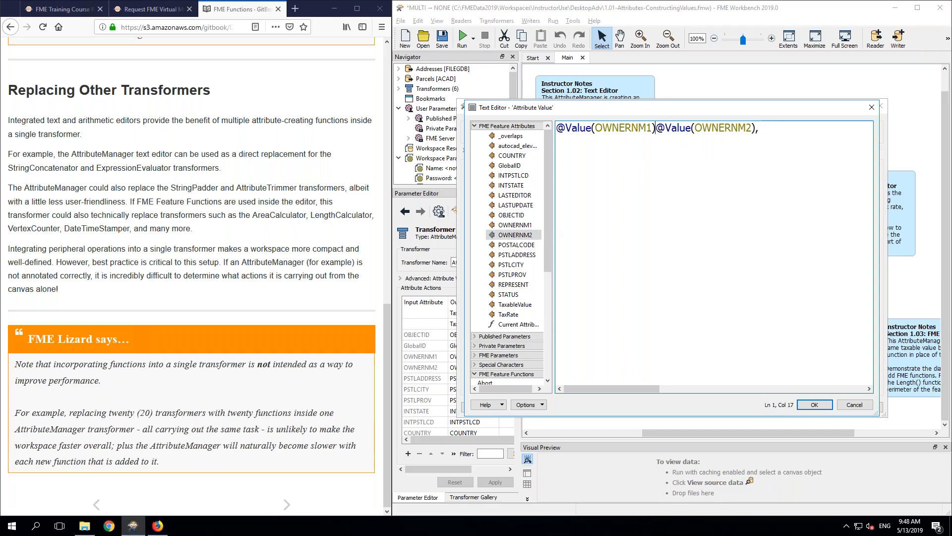
type(",")
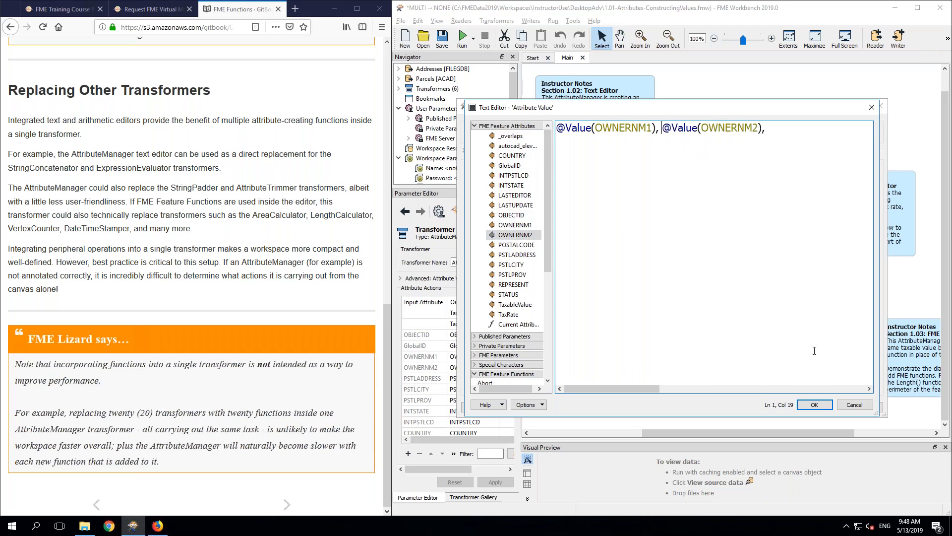
left_click(810, 408)
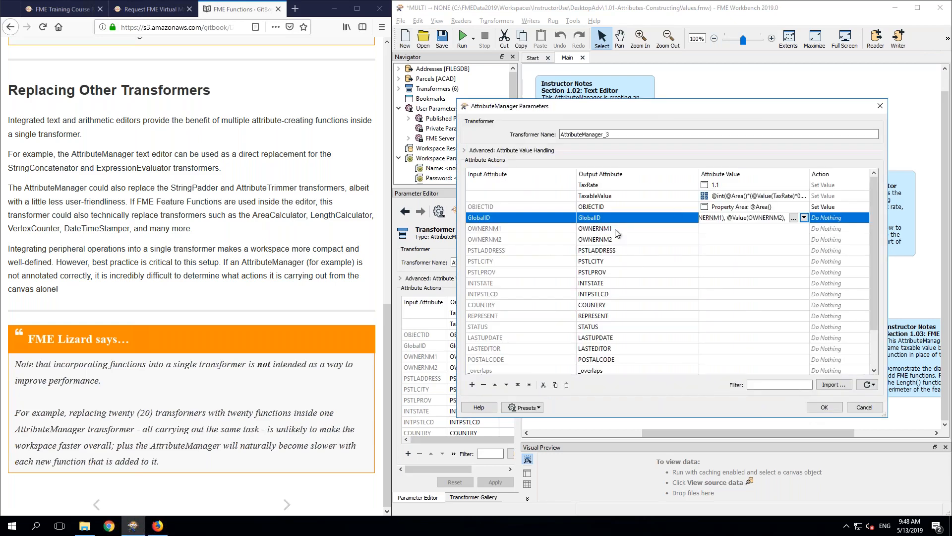
Step: Open the Text Editor for the OWNERNM1 value and close it without entering anything
left_click(803, 229)
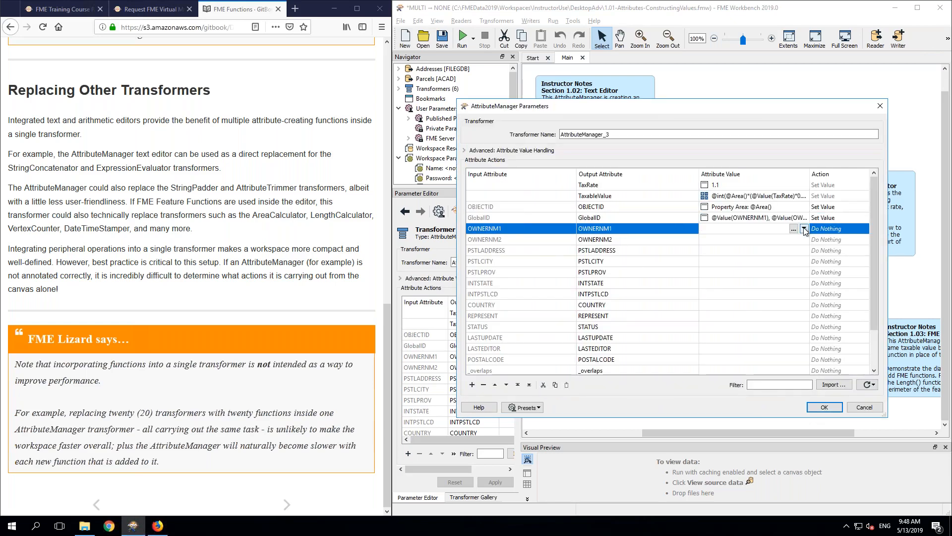
left_click(804, 229)
left_click(862, 256)
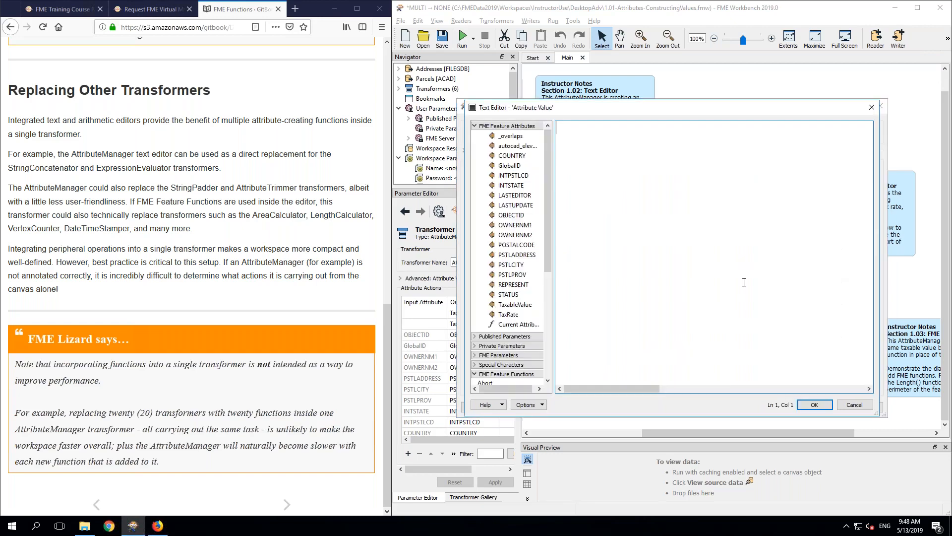
left_click(817, 406)
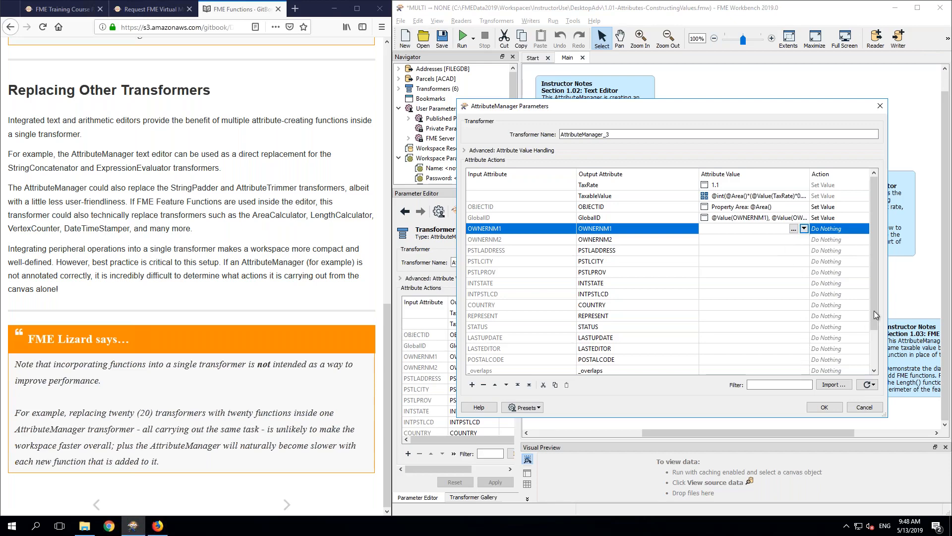
Step: Add two new output attributes named test and ddddddd, each with the value 4
scroll(877, 307, "down", 2)
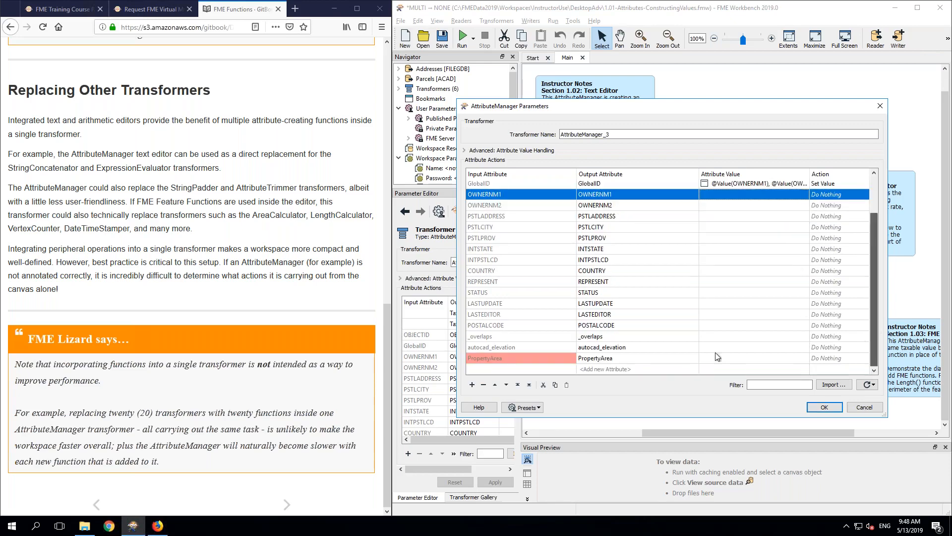
left_click(642, 369)
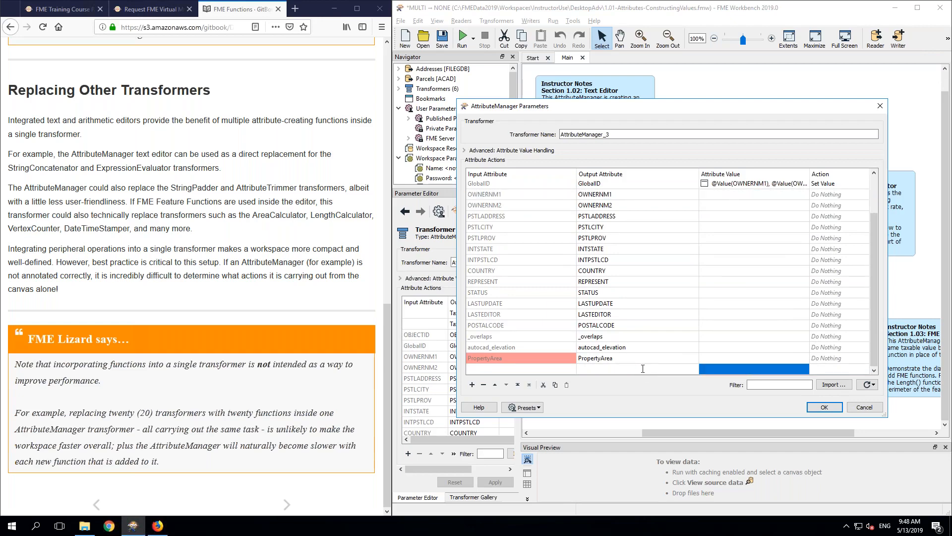
type("test")
left_click(743, 369)
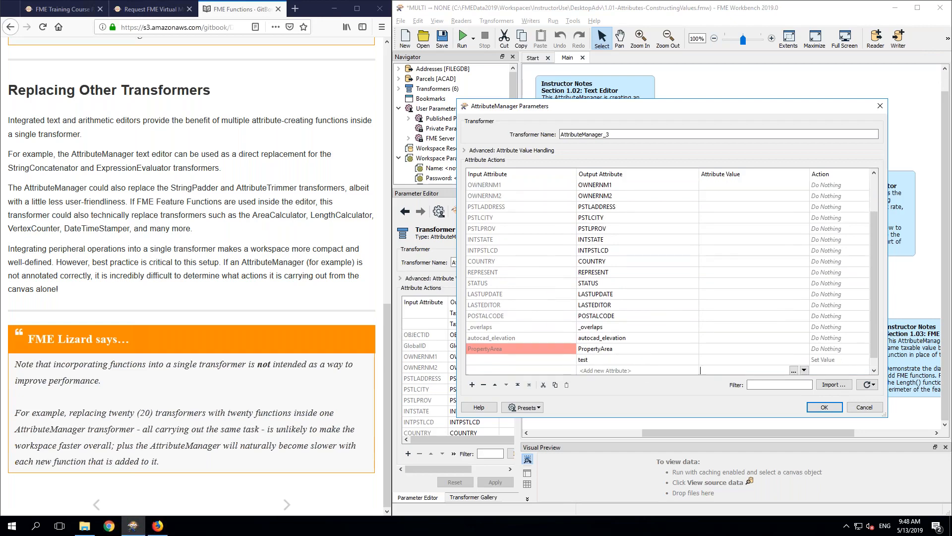
type("4")
scroll(770, 354, "up", 1)
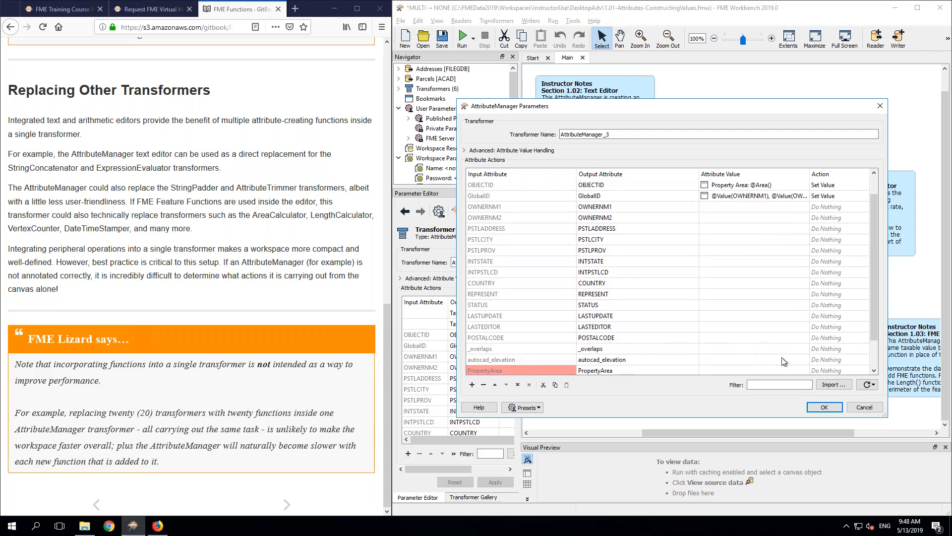
left_click(783, 359)
scroll(793, 356, "down", 1)
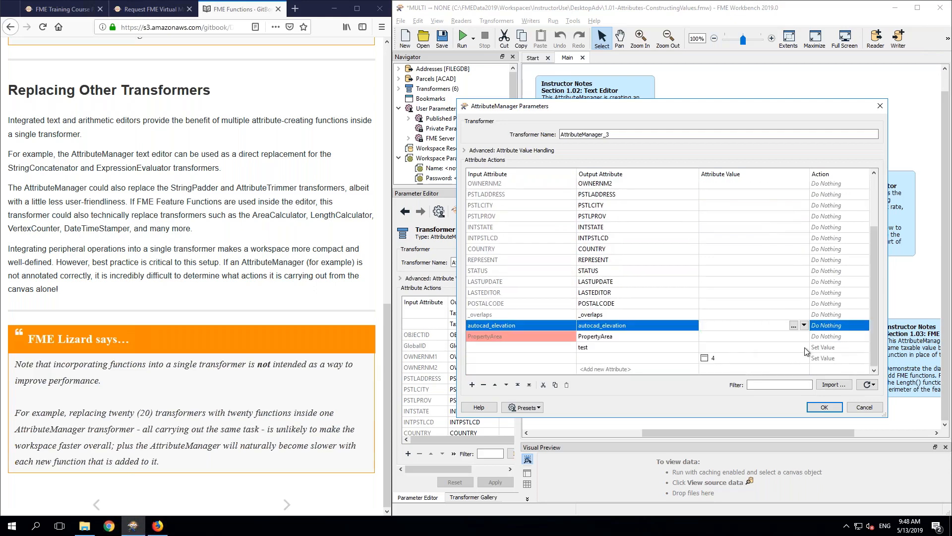
left_click(805, 347)
type("4")
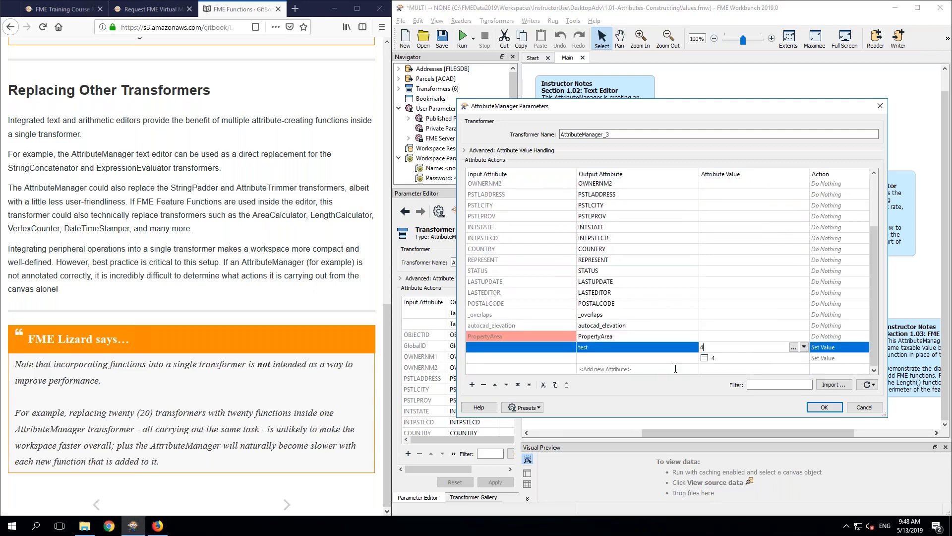
left_click(671, 358)
type("ddddddd")
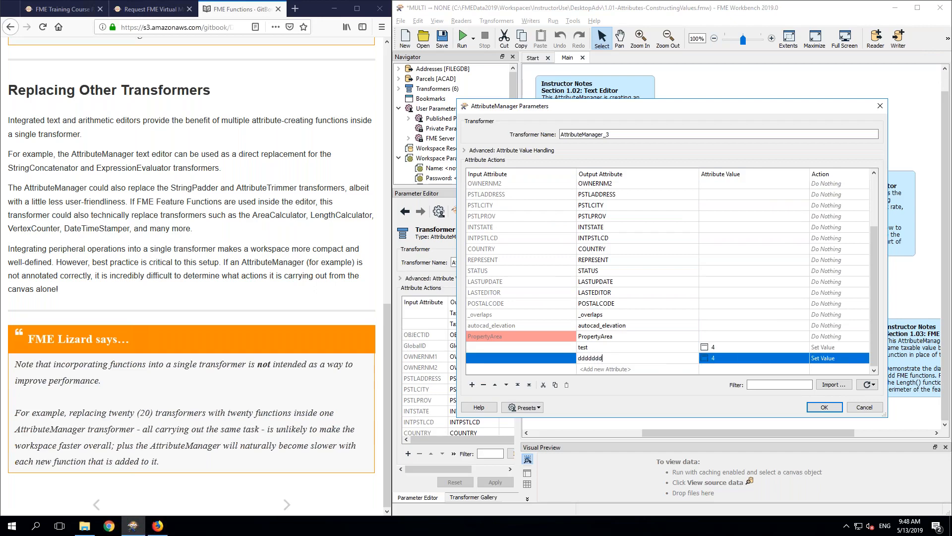
Step: Open the Text Editor for the ddddddd attribute's value and cancel without changes
left_click(800, 358)
left_click(804, 357)
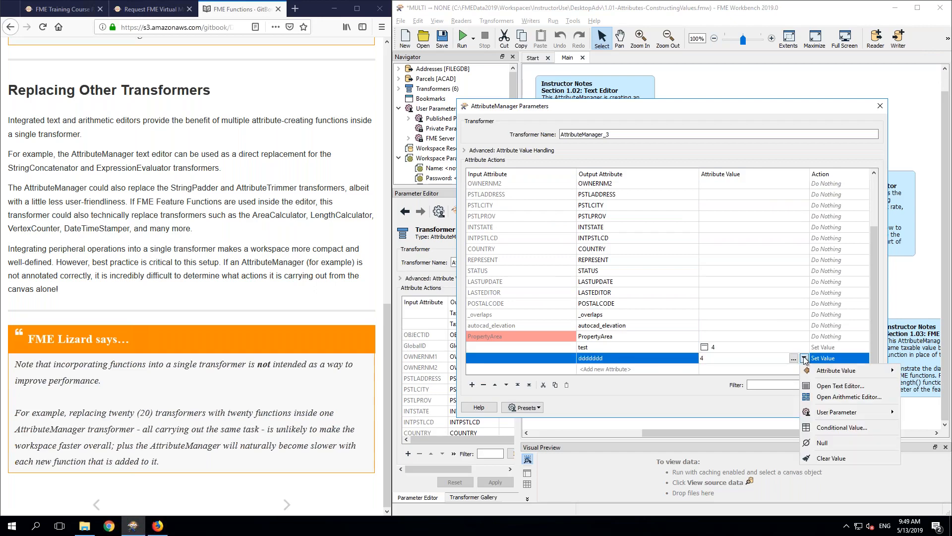
left_click(834, 386)
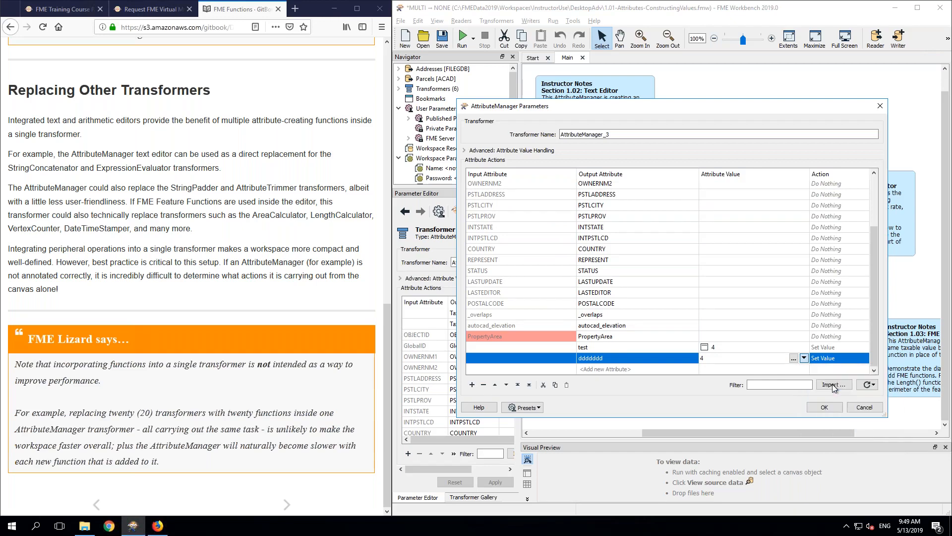
left_click(852, 404)
left_click(804, 359)
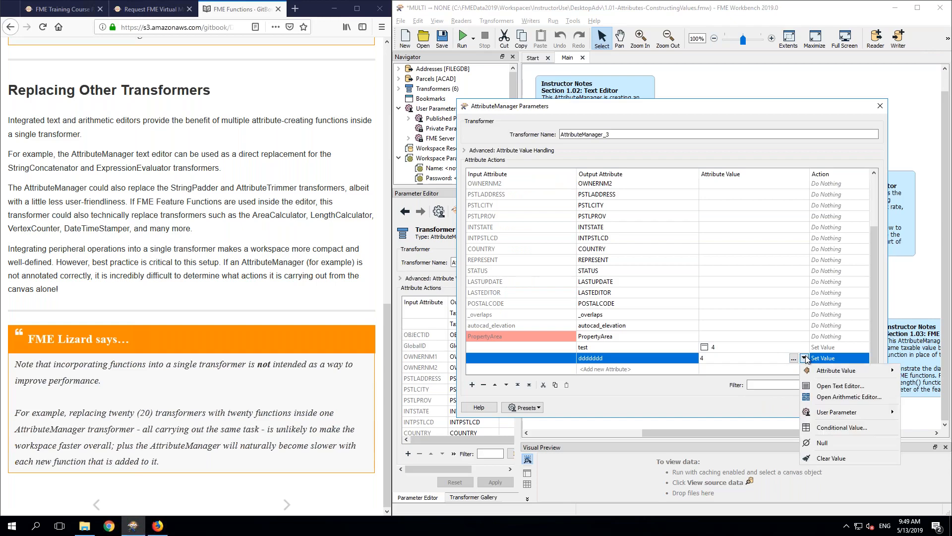
left_click(832, 395)
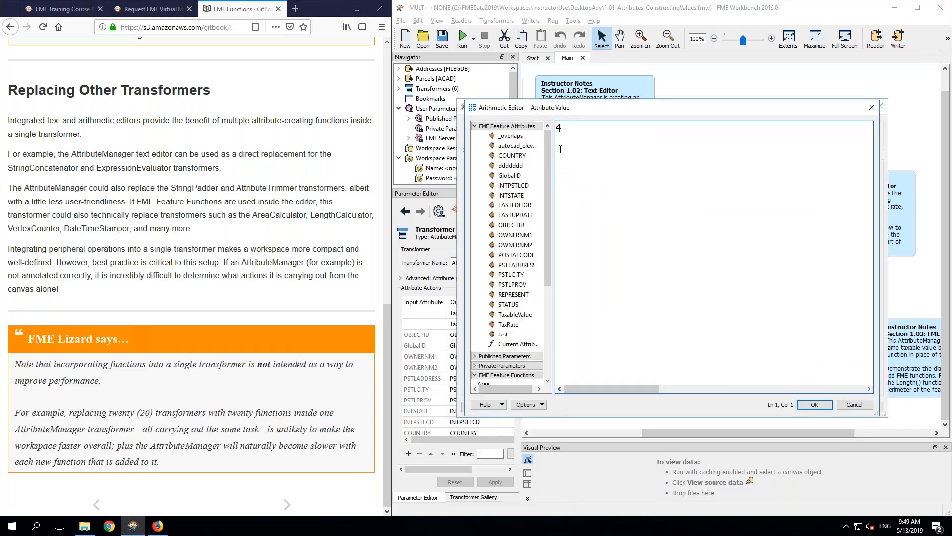
double_click(559, 128)
key("BackSpace")
left_click(480, 127)
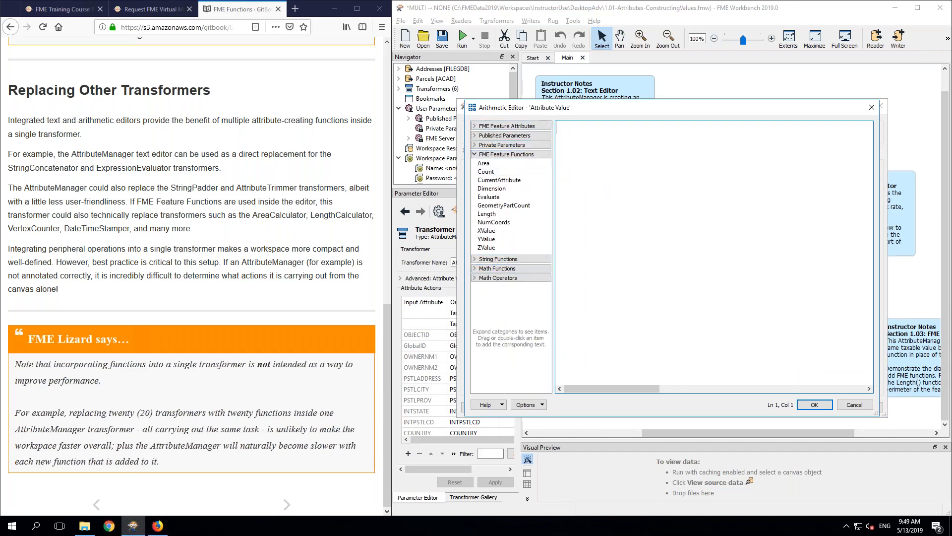
left_click(845, 406)
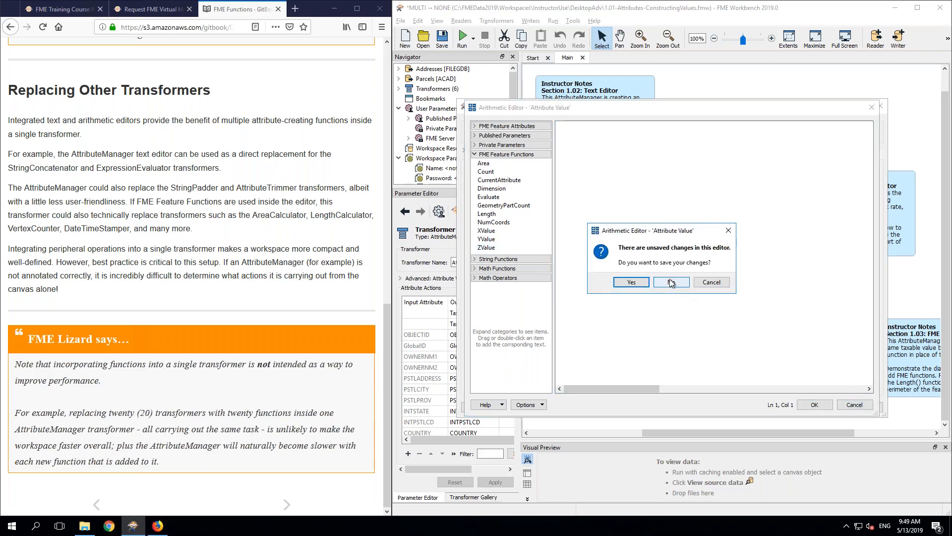
left_click(632, 282)
Step: In the Text Editor for the ddddddd value, insert the DateTimeDiff function with DateTimeNow as its end datetime
left_click(803, 358)
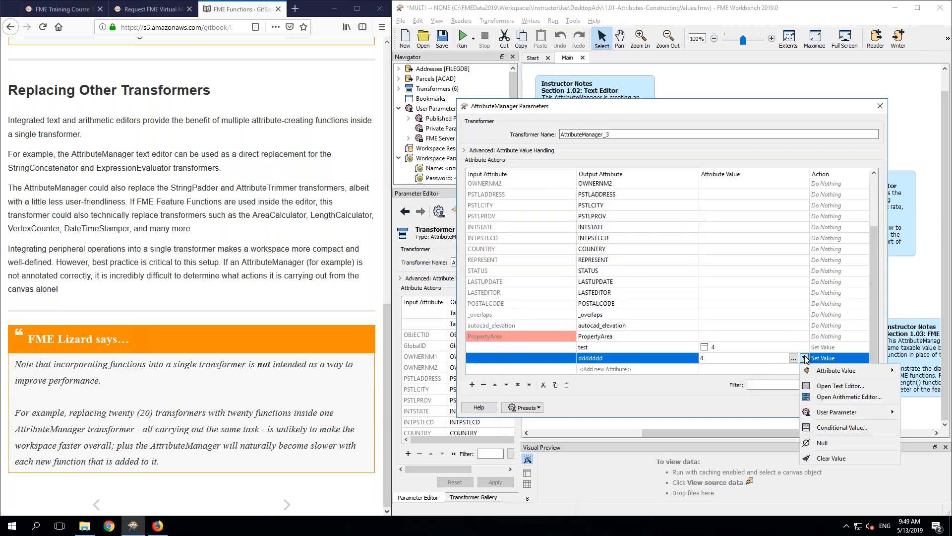
left_click(829, 385)
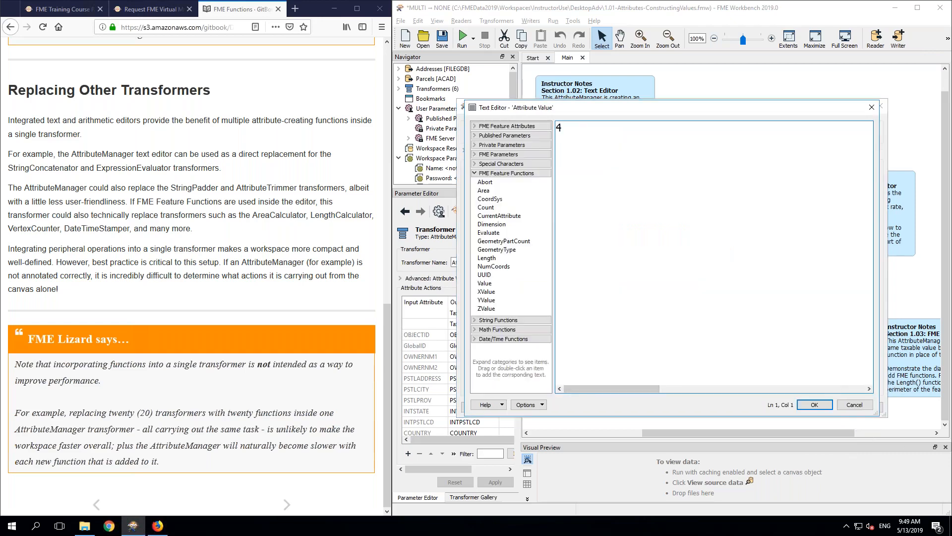
left_click(510, 173)
left_click(504, 201)
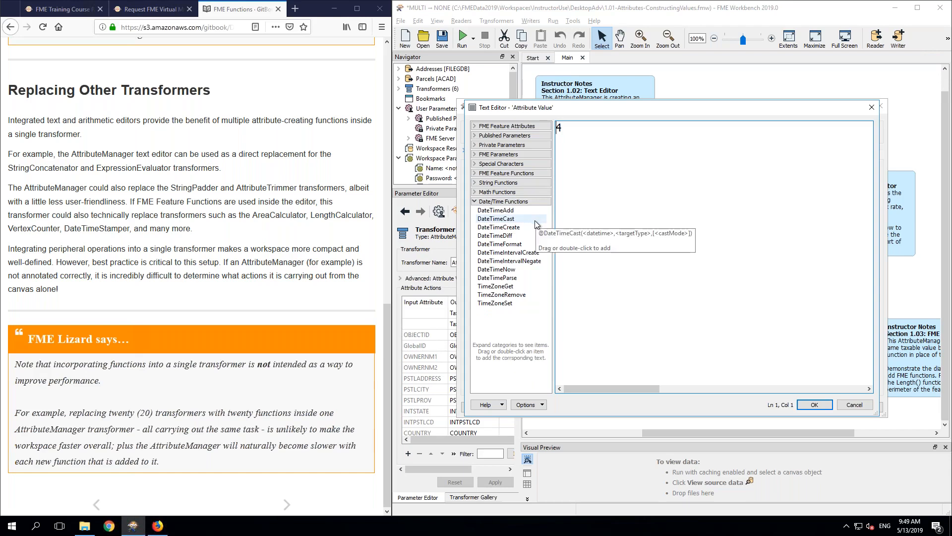
double_click(508, 236)
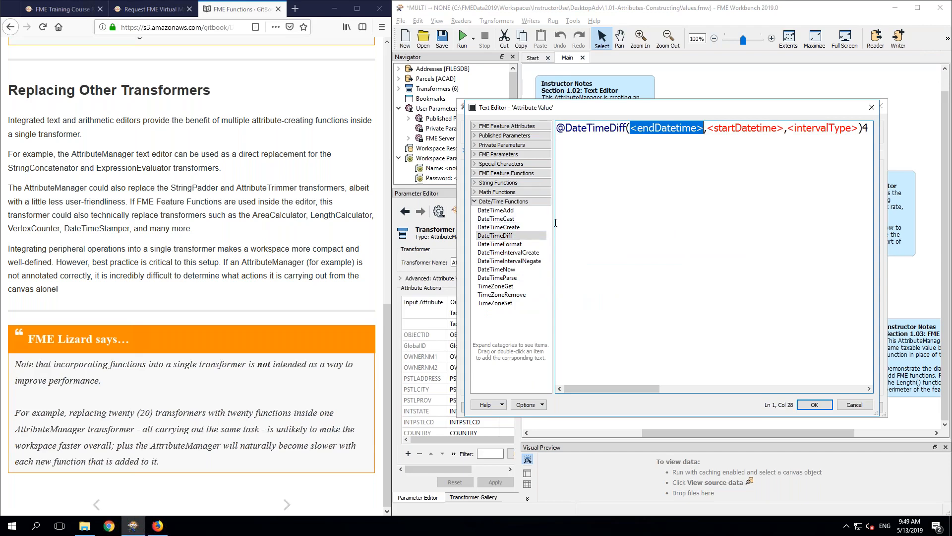
double_click(501, 269)
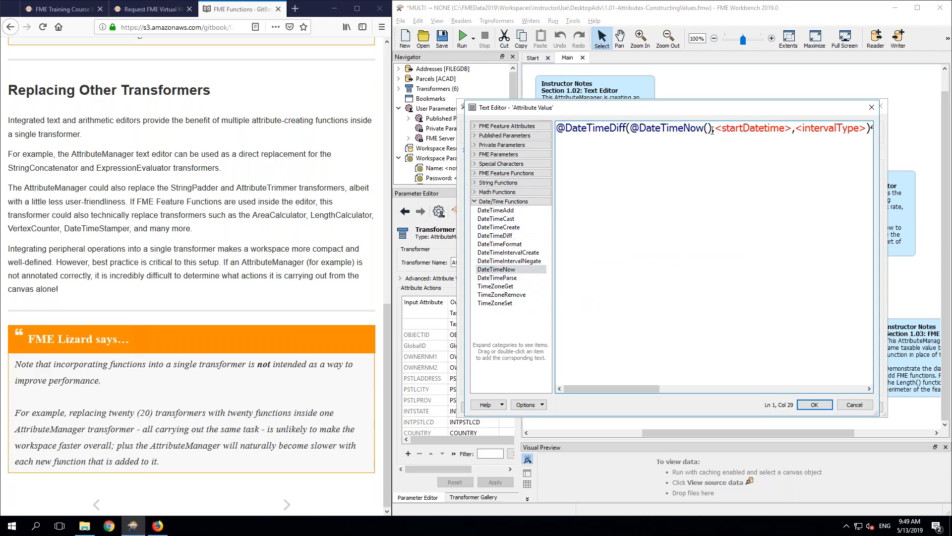
Step: Set DateTimeDiff's start datetime to the STATUS attribute and its interval type to days, and remove the trailing 4
left_click_drag(715, 130, 792, 125)
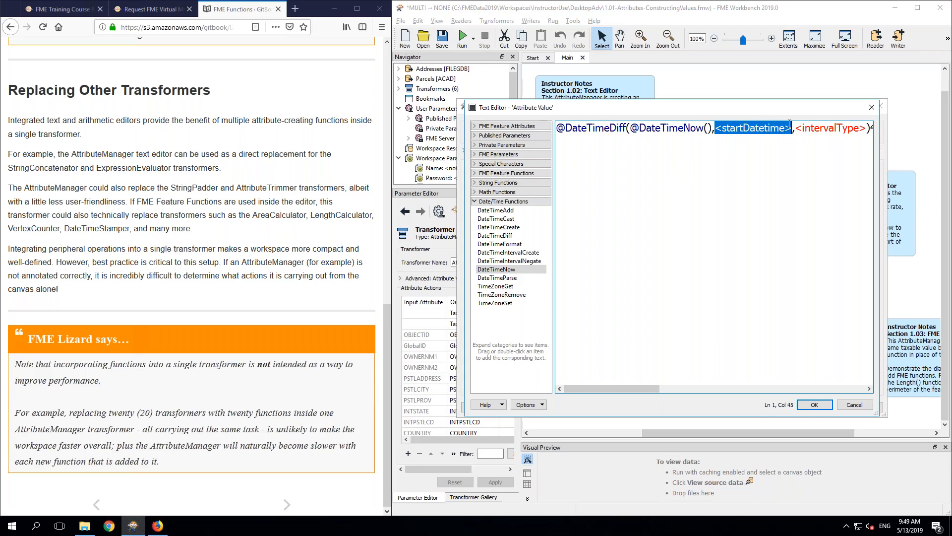
left_click(520, 127)
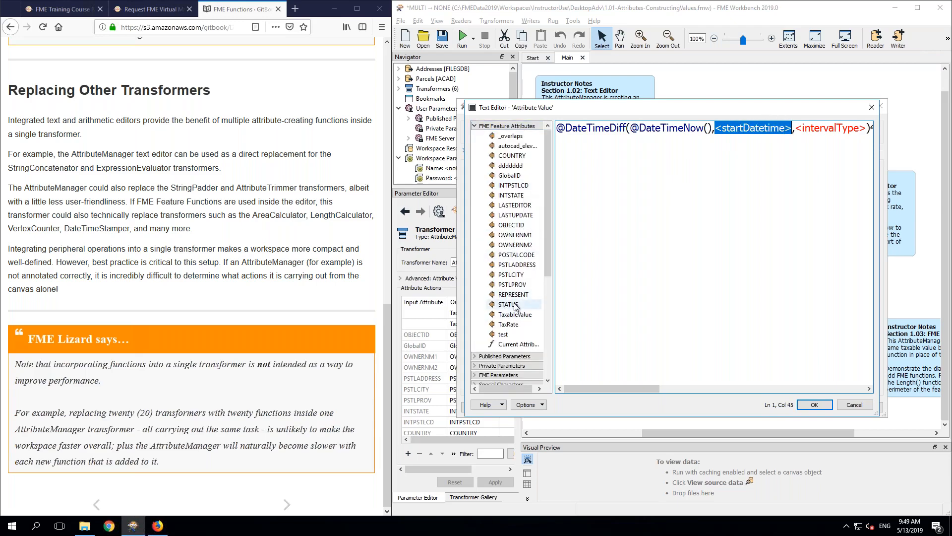
double_click(511, 305)
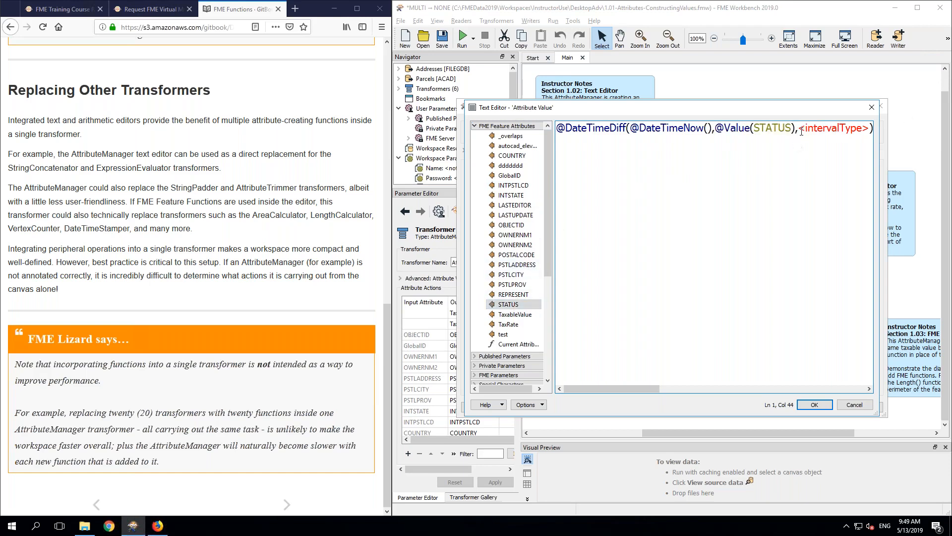
left_click_drag(798, 127, 871, 127)
type("dcays")
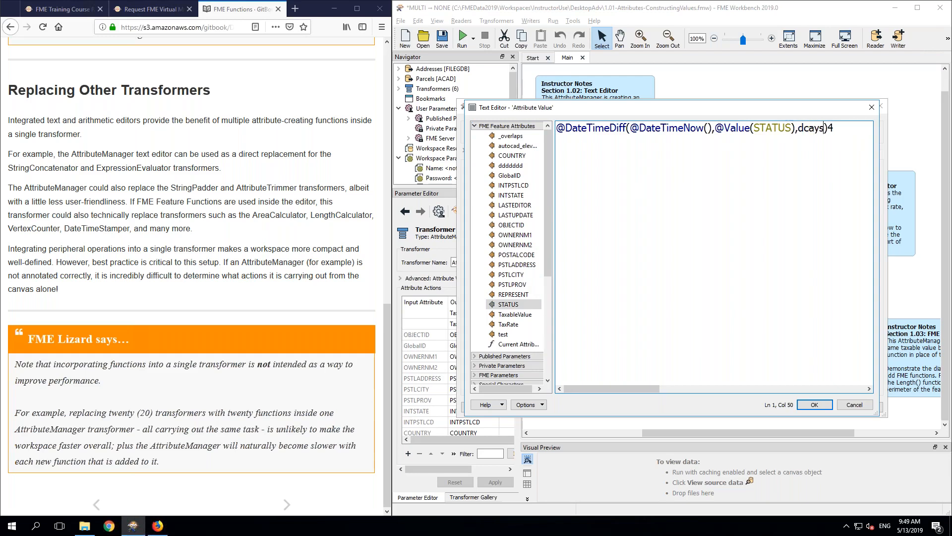
key("BackSpace")
left_click(823, 128)
key("Delete")
Step: Insert the Evaluate feature function in front of the DateTimeDiff expression and delete its placeholder arguments and closing parenthesis
left_click(512, 125)
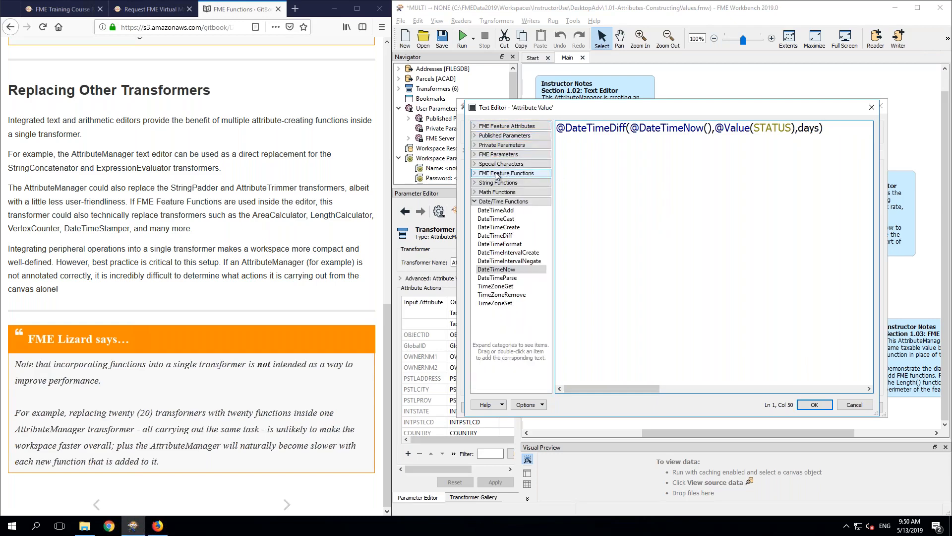
left_click(496, 173)
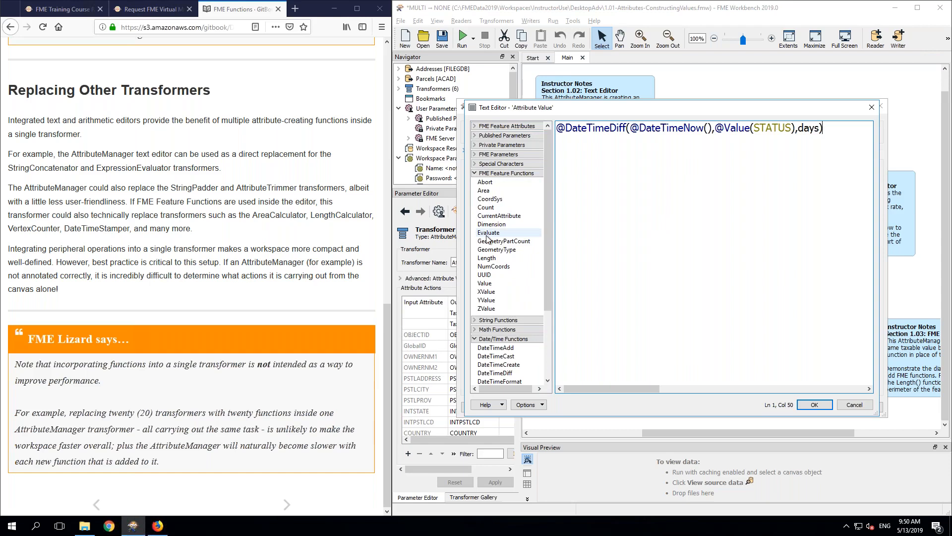
left_click(558, 128)
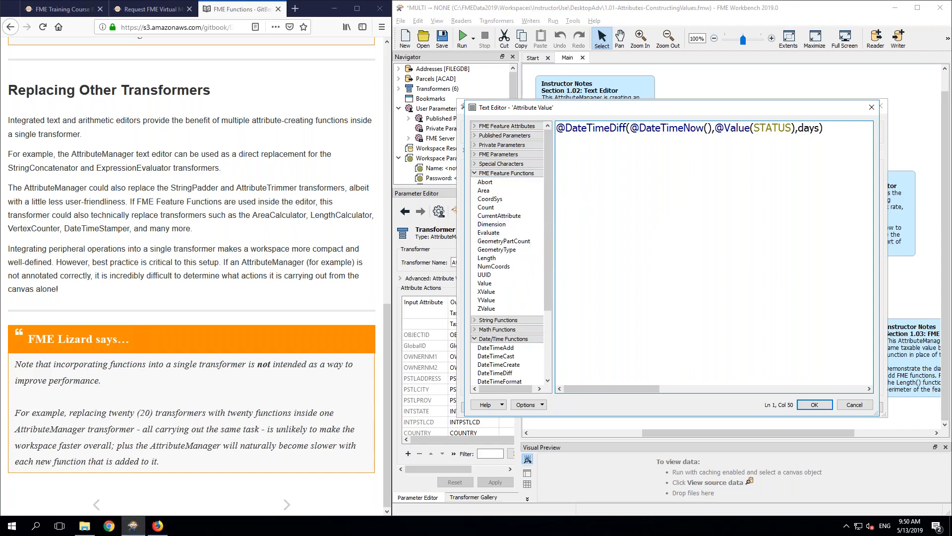
double_click(489, 233)
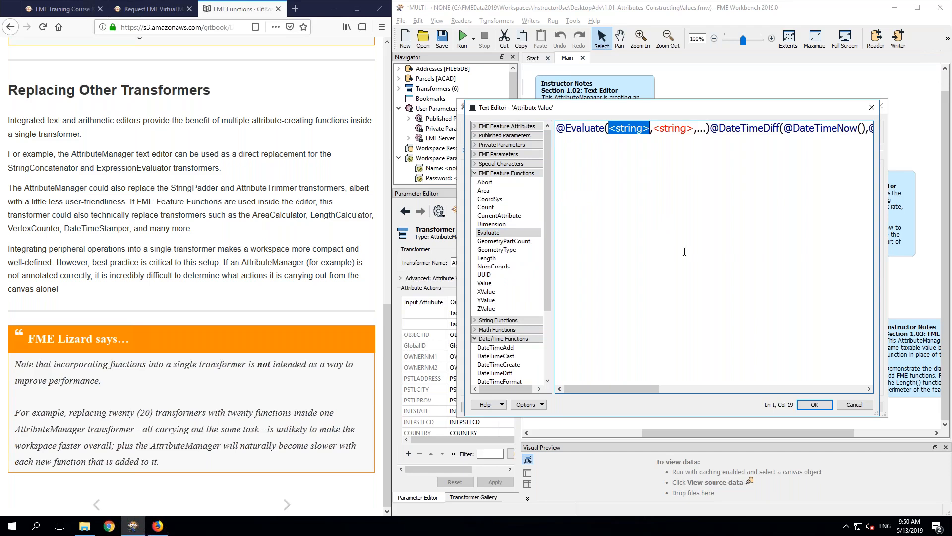
key("Delete")
key("Delete")
key("Delete")
key("Delete")
key("Delete")
key("Delete")
key("Delete")
key("Delete")
key("Delete")
key("Delete")
key("Delete")
key("Delete")
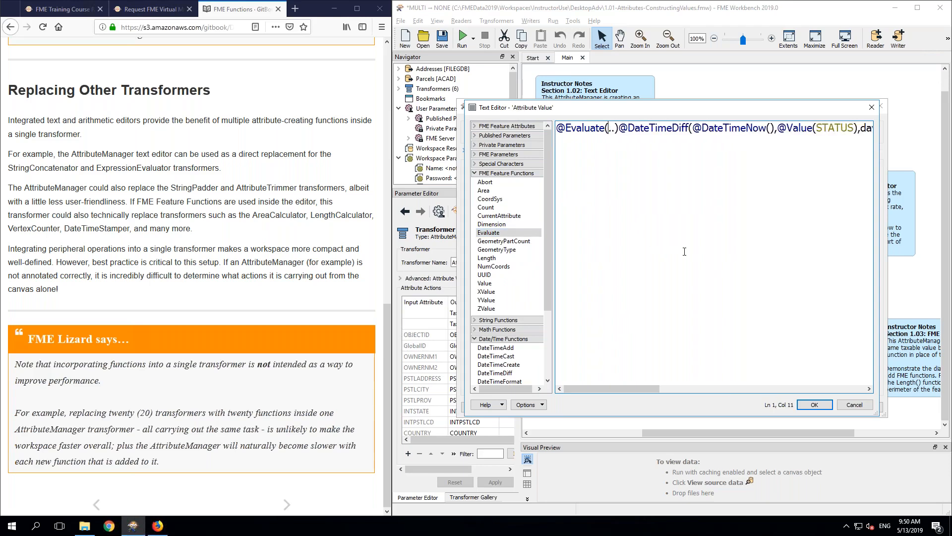
key("Delete")
key("Delete")
key("Delete")
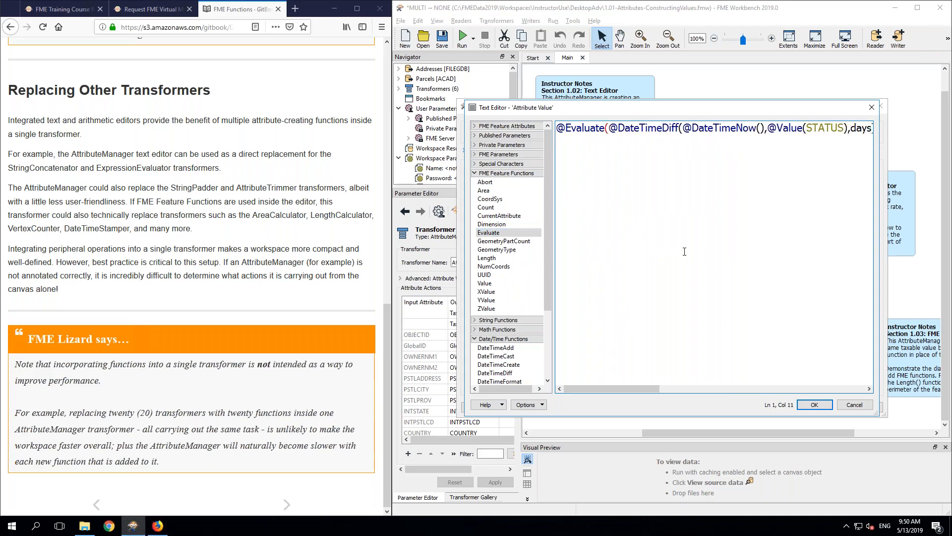
Step: Wrap the DateTimeDiff expression in parentheses inside Evaluate, add +4 after it, and close the function
type("(")
key("End")
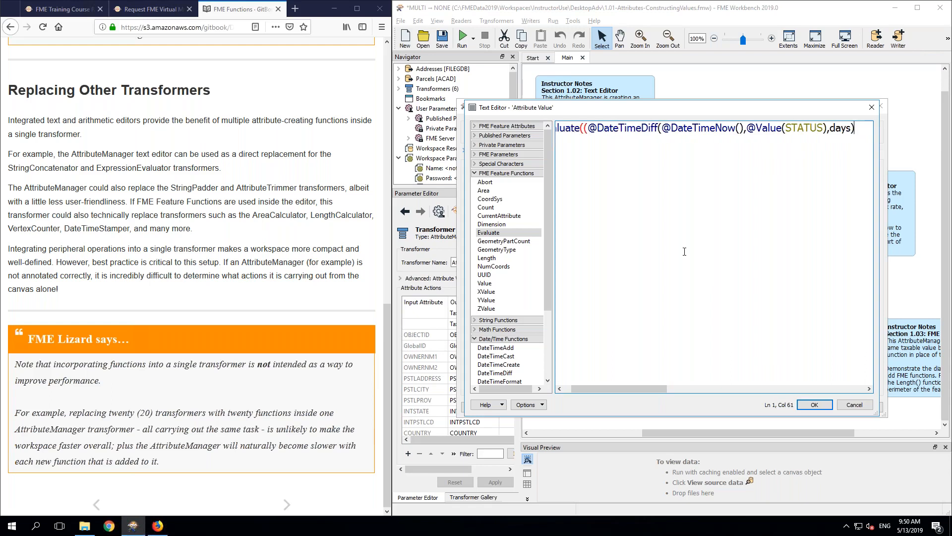
type(")+4)")
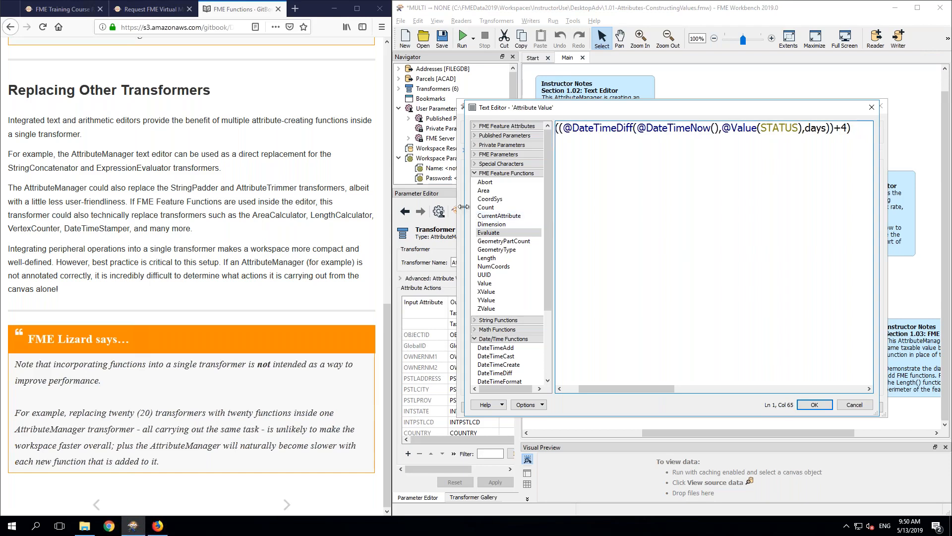
Step: Replace the +4 in the Evaluate expression with + and the test attribute's value
left_click_drag(463, 206, 297, 204)
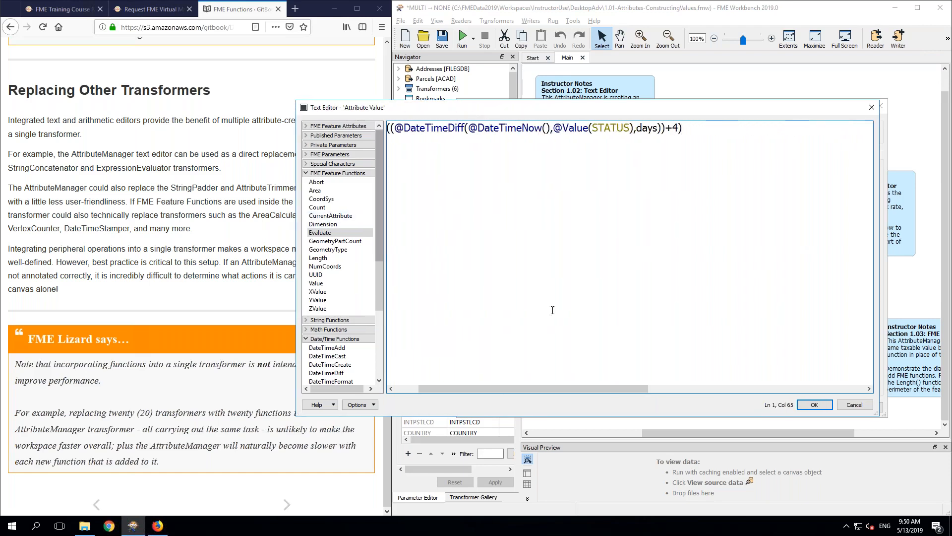
left_click_drag(509, 390, 416, 384)
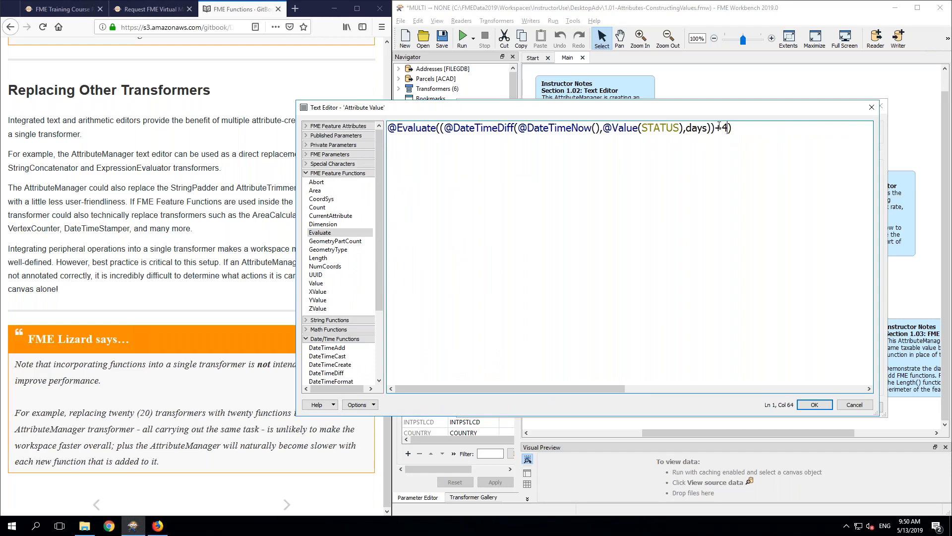
key("shift+Left")
key("shift+Left")
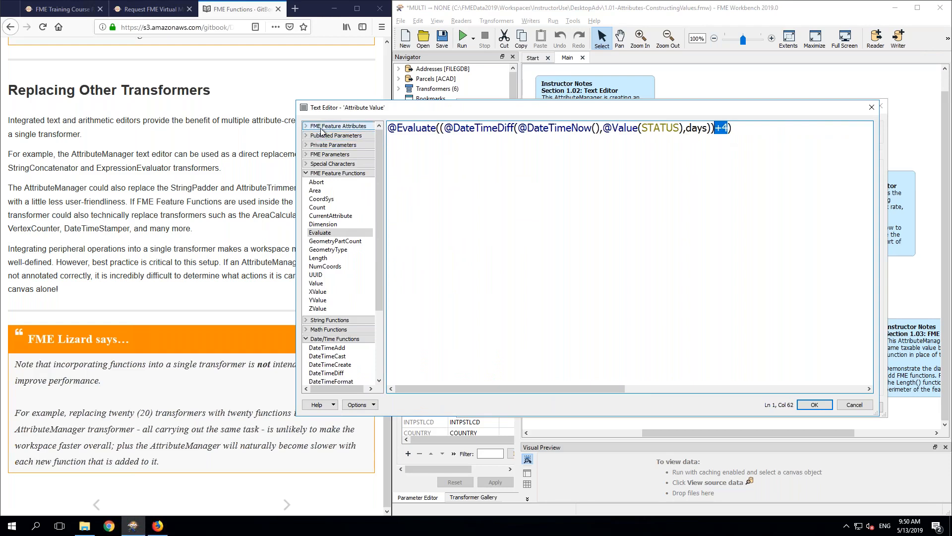
left_click(321, 129)
double_click(334, 334)
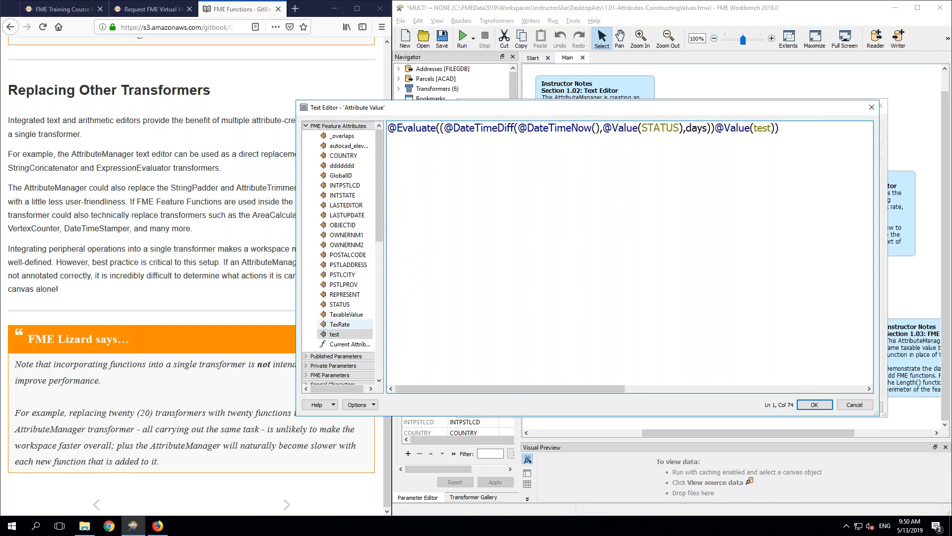
left_click(714, 128)
type("+")
key("End")
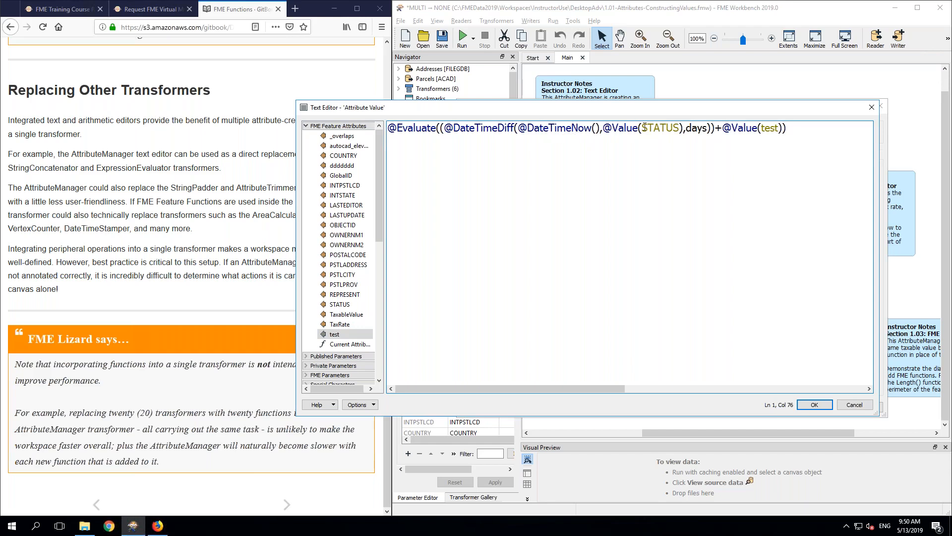
Step: Review the STATUS, days and test parts of the Evaluate expression and accept it as the ddddddd attribute's value
double_click(663, 130)
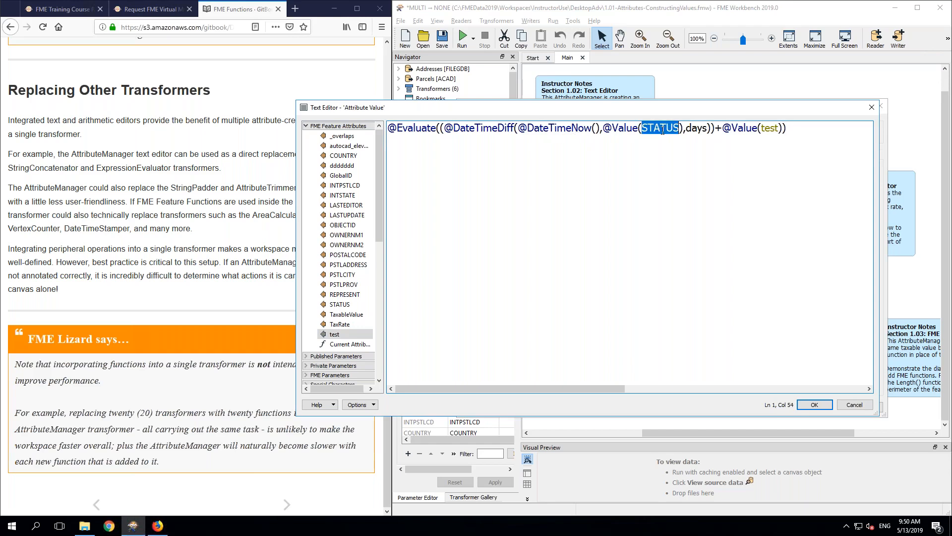
double_click(696, 130)
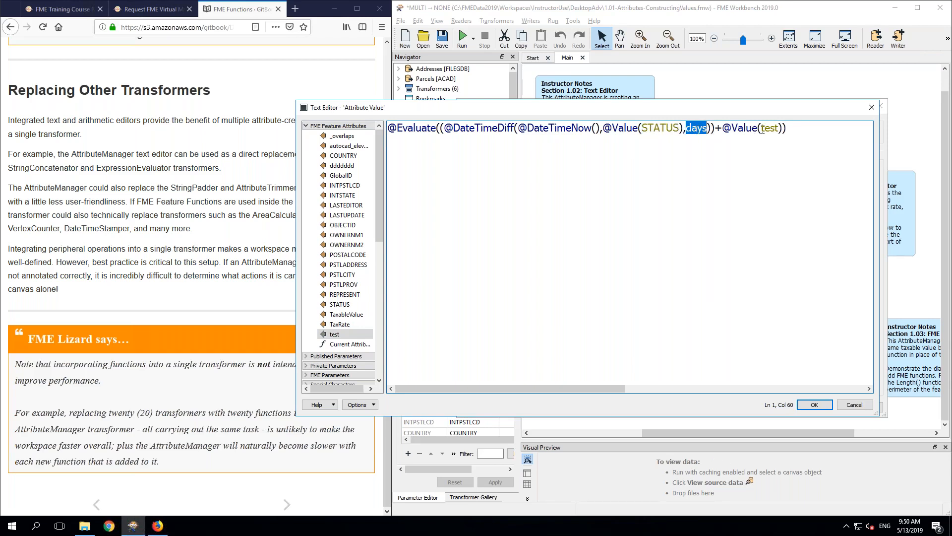
left_click_drag(725, 127, 776, 135)
left_click(720, 292)
left_click(824, 405)
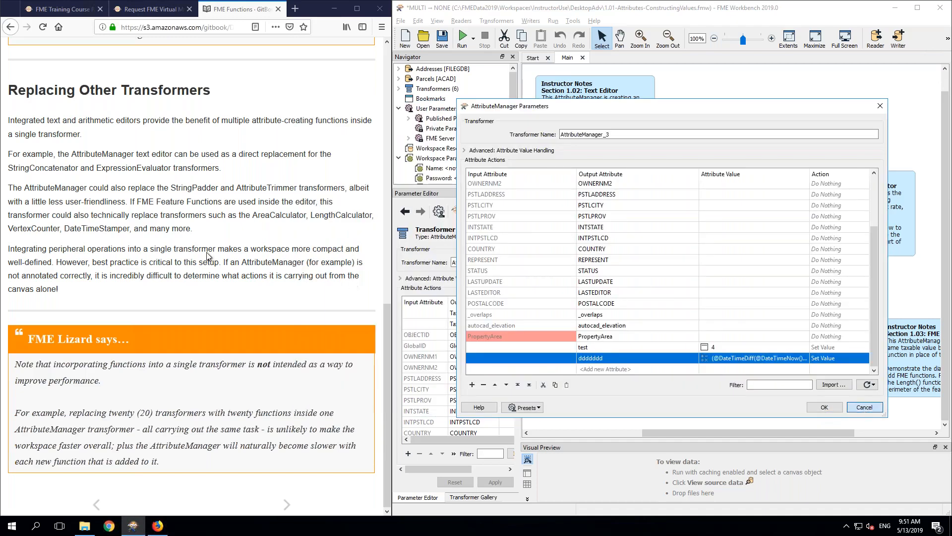
Step: Switch to the training manual in Firefox, go to the Exercise 1 Taxation Report Project page and select its web address
left_click(240, 186)
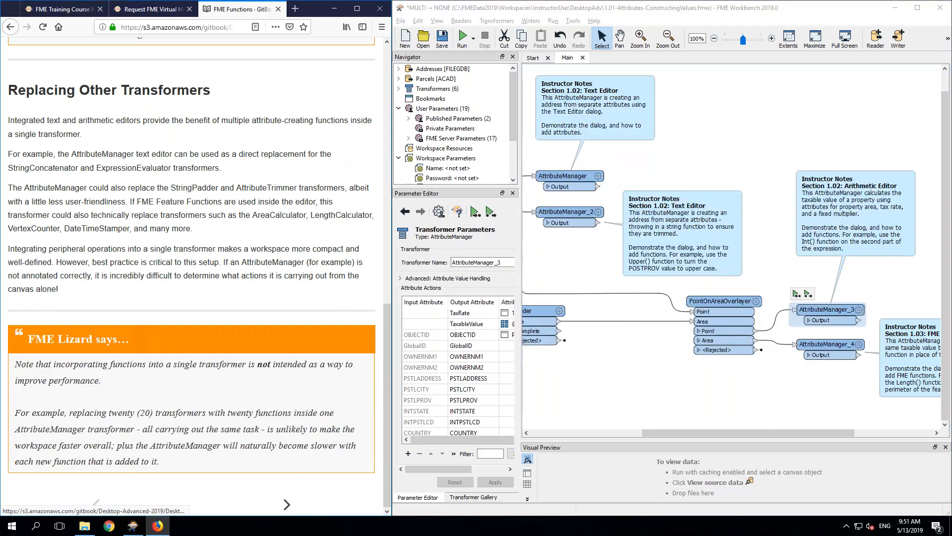
left_click(286, 504)
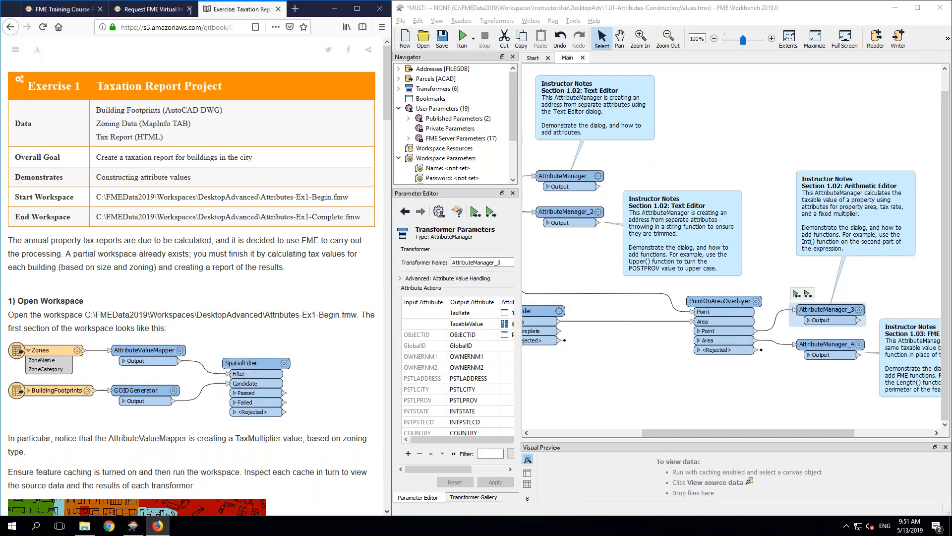
left_click(176, 27)
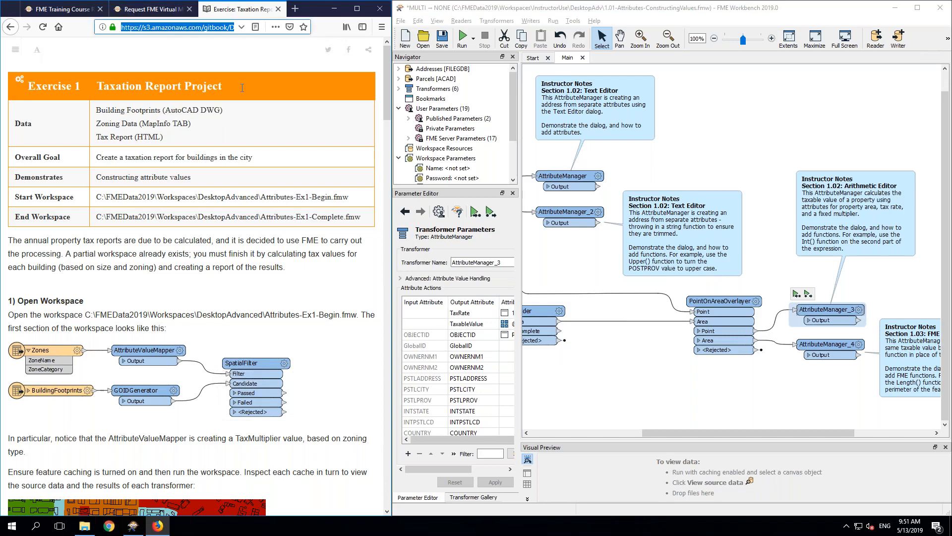
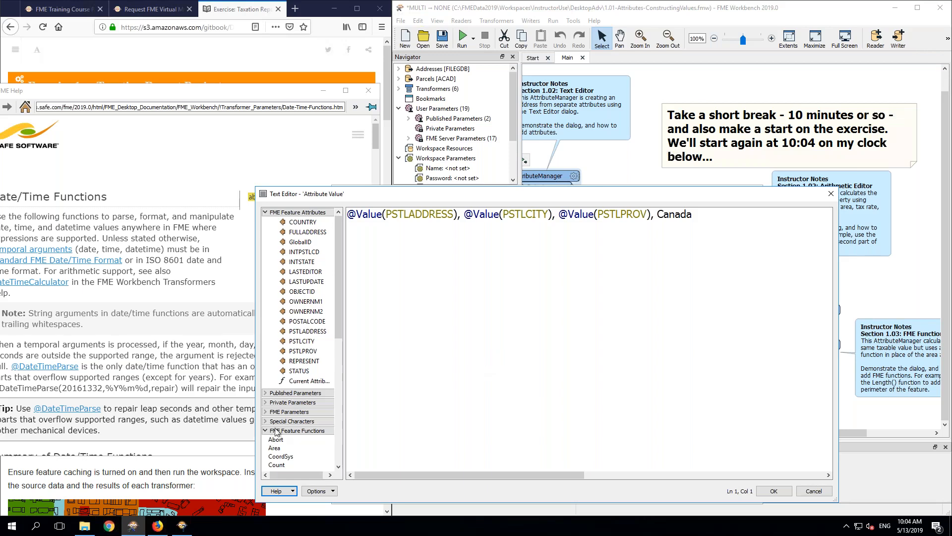
Step: In the FULLADDRESS-style address expression's Text Editor, collapse the feature functions and feature attributes to view the Date/Time Functions list
left_click(266, 430)
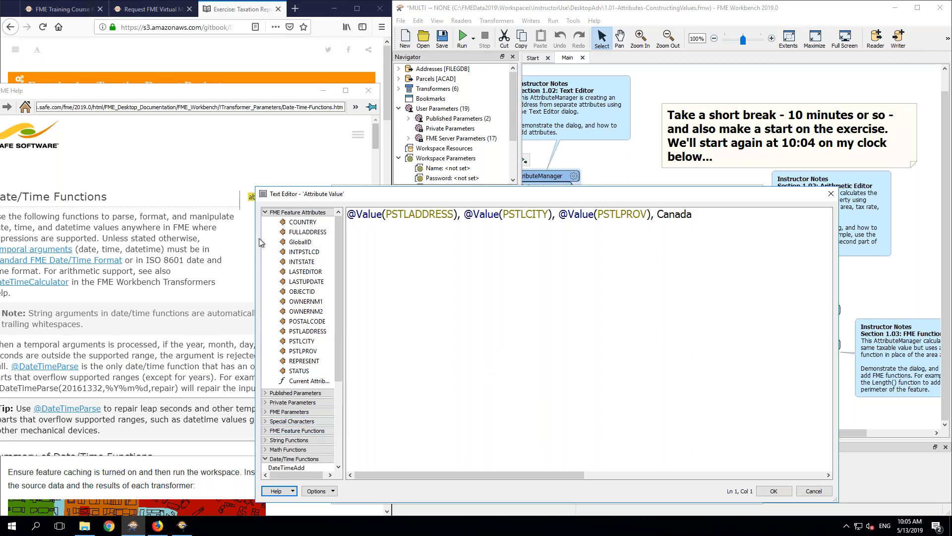
left_click(265, 212)
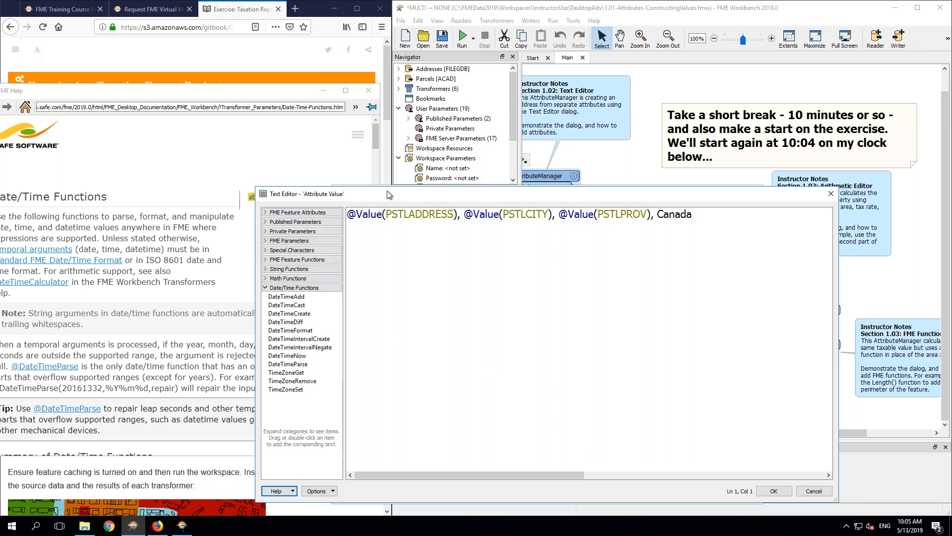
Step: Open the Date/Time Functions help from the Text Editor and bring up its Summary of Date/Time Functions
left_click_drag(351, 124, 352, 120)
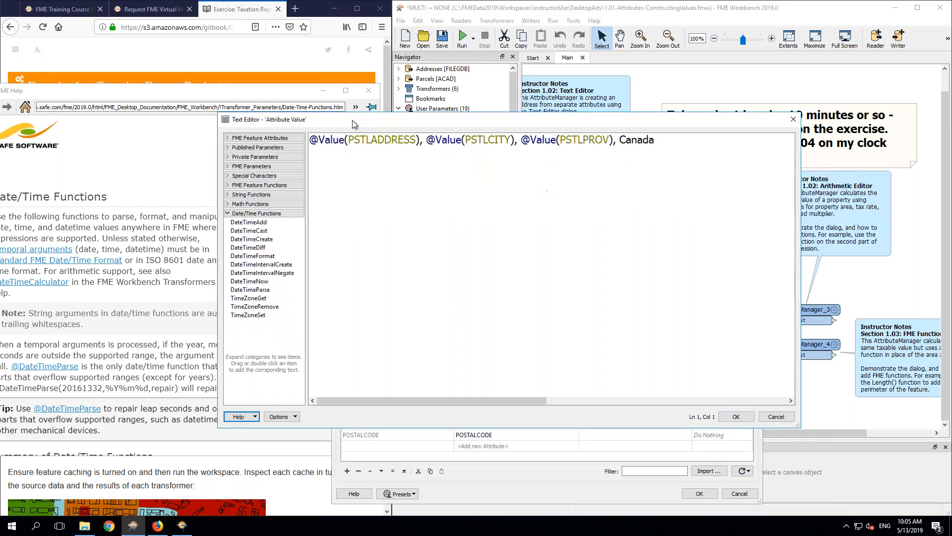
left_click(258, 417)
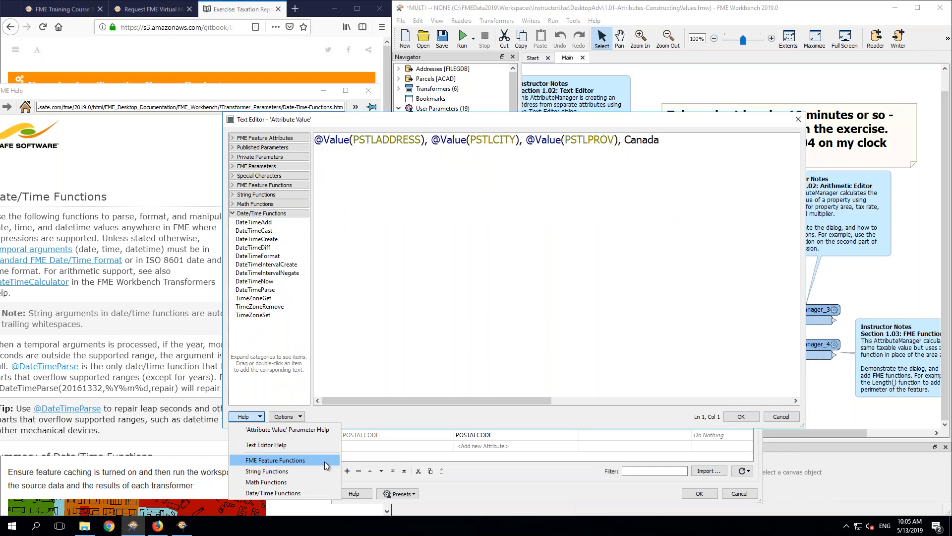
left_click(312, 492)
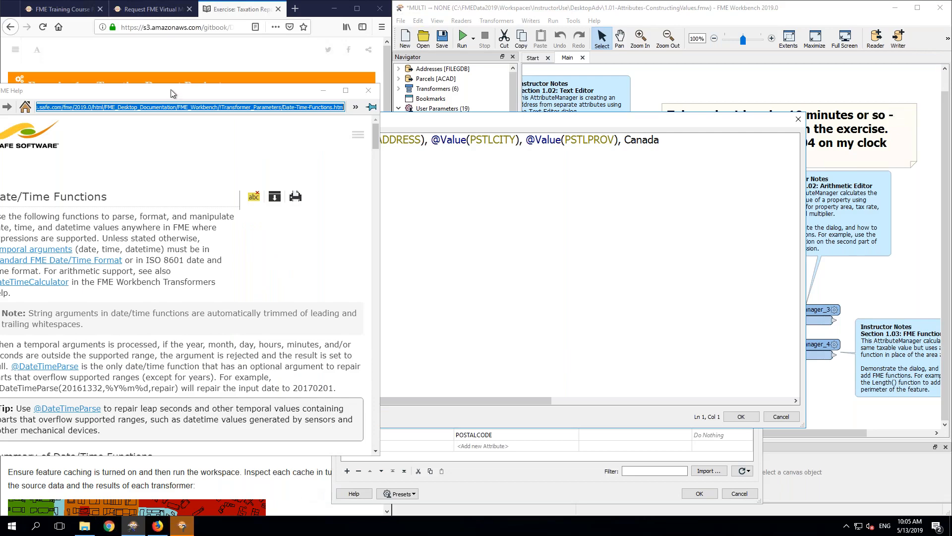
left_click_drag(176, 91, 383, 38)
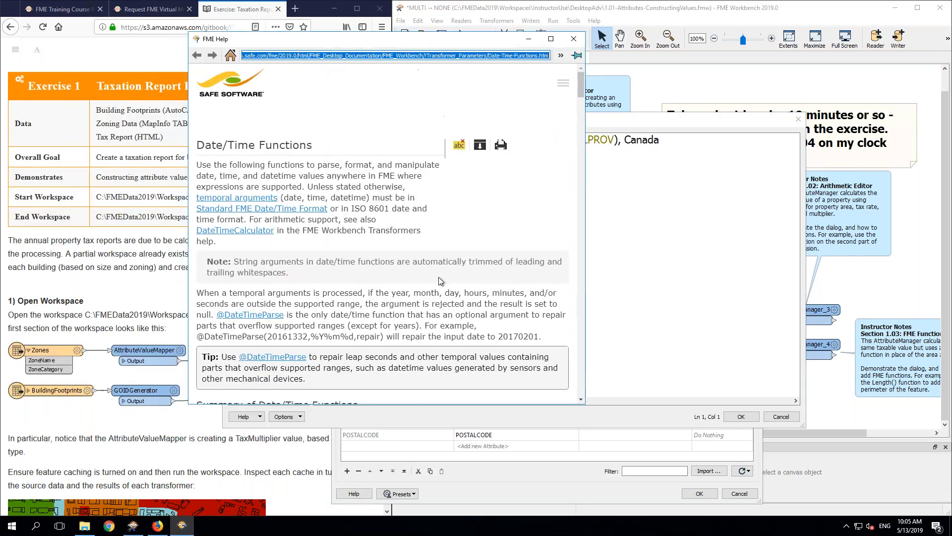
scroll(438, 276, "down", 5)
scroll(441, 281, "down", 2)
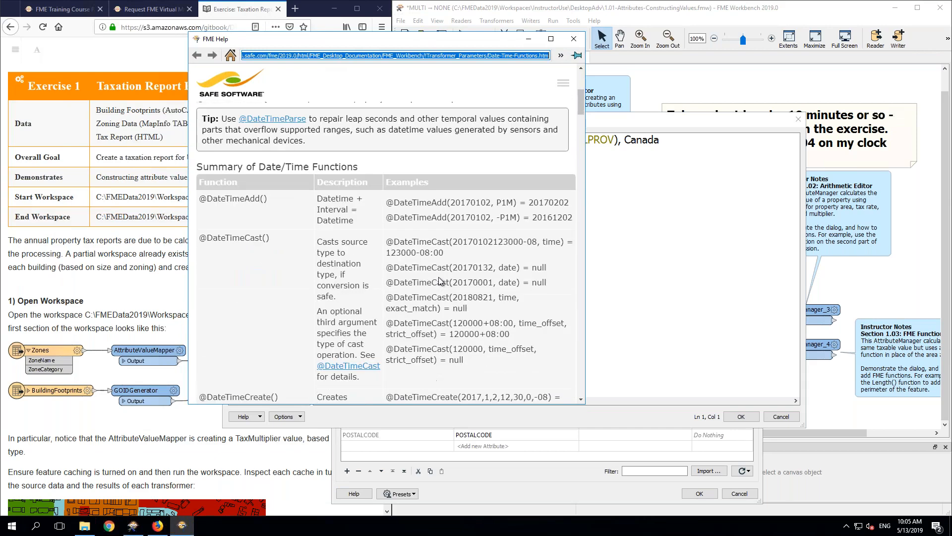
left_click_drag(271, 200, 199, 199)
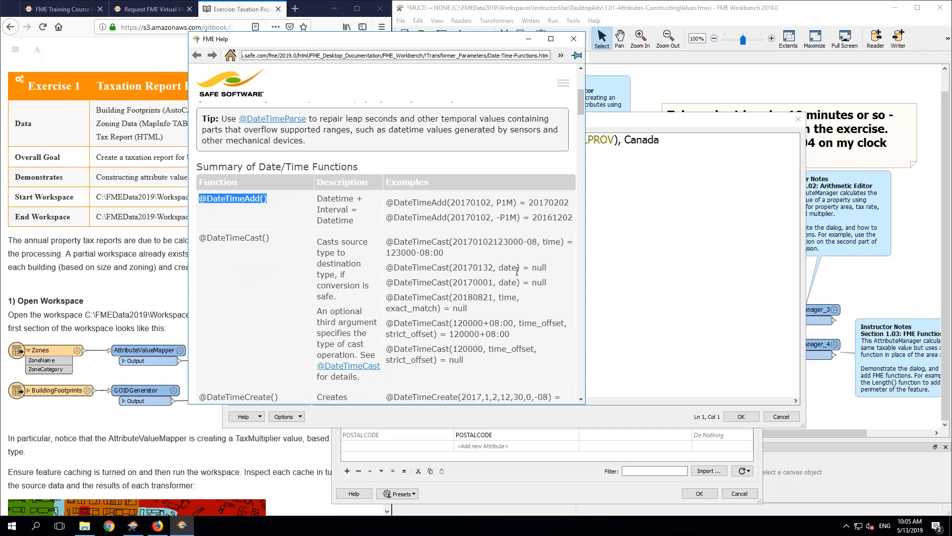
scroll(517, 272, "down", 3)
scroll(385, 252, "down", 2)
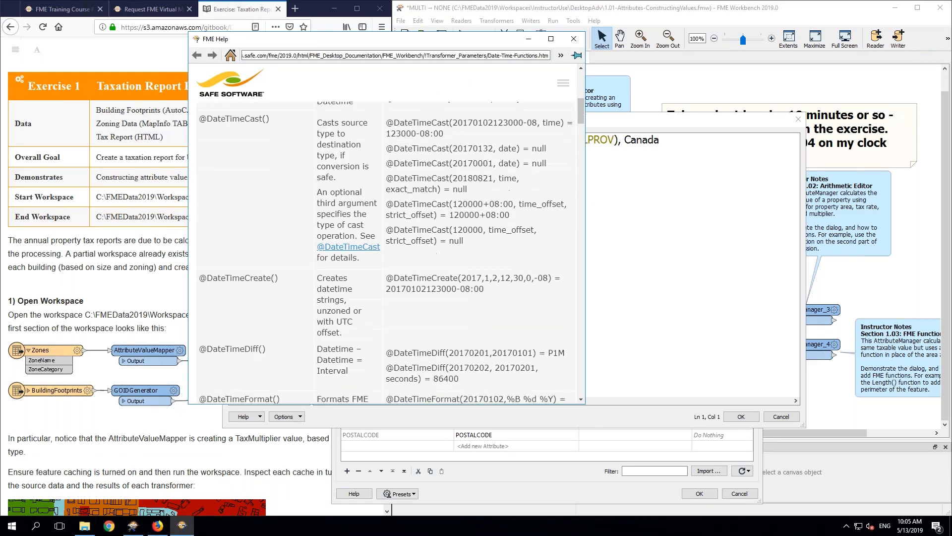
scroll(382, 253, "down", 5)
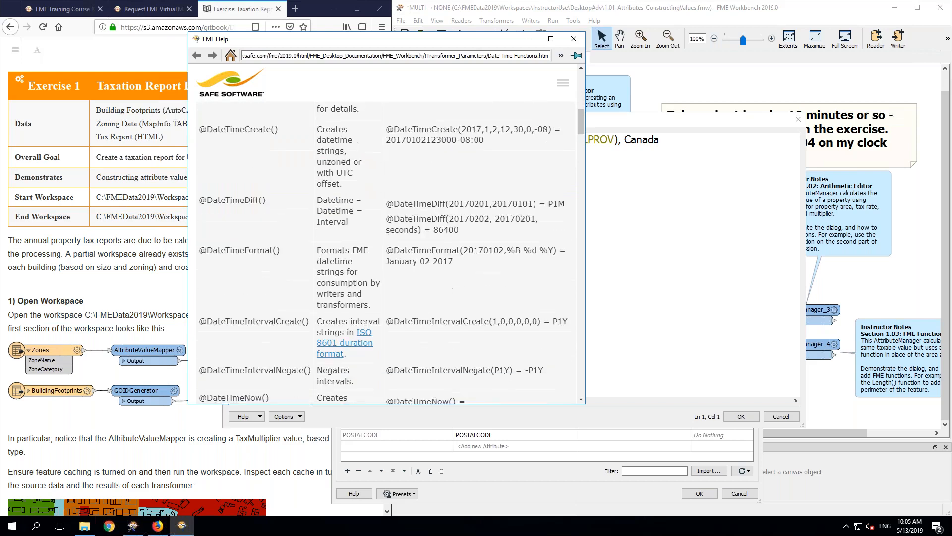
scroll(387, 253, "down", 2)
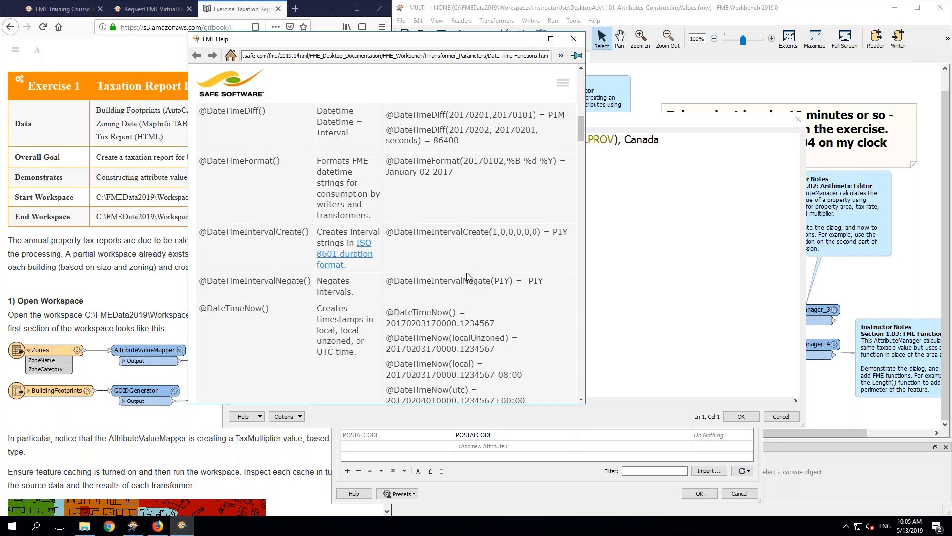
scroll(466, 273, "down", 6)
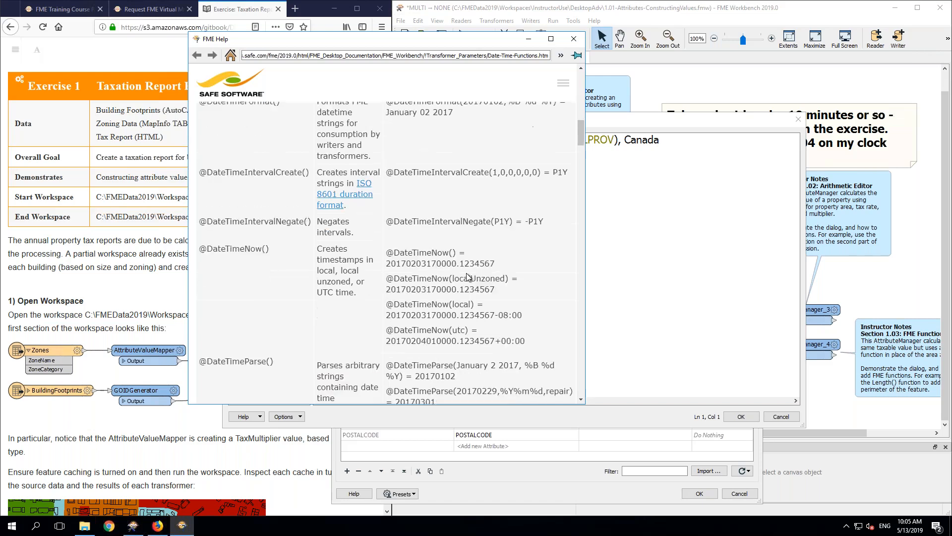
scroll(387, 253, "down", 5)
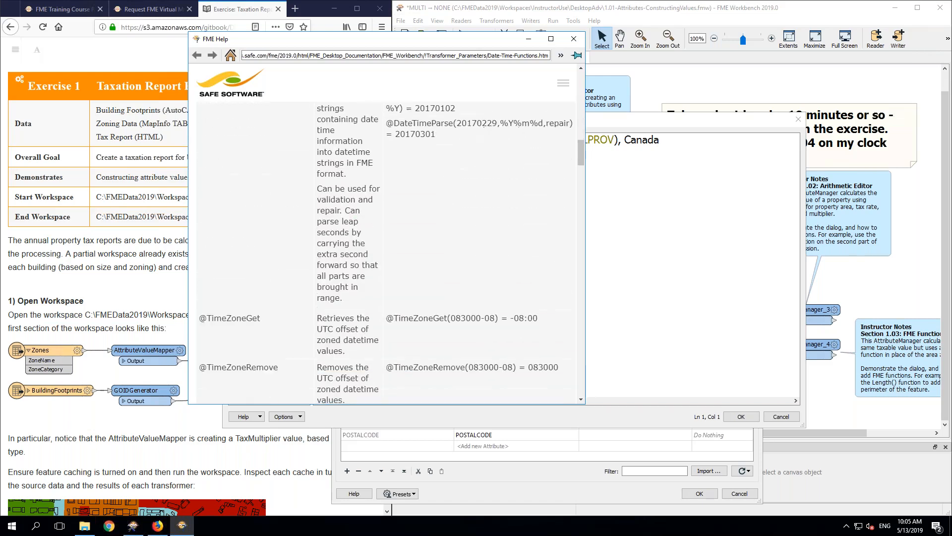
scroll(417, 244, "up", 15)
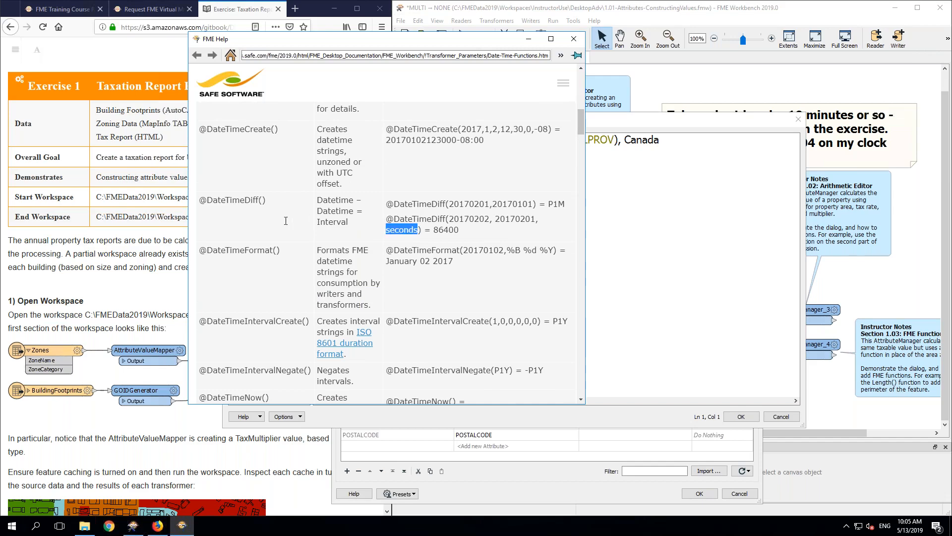
scroll(286, 221, "down", 15)
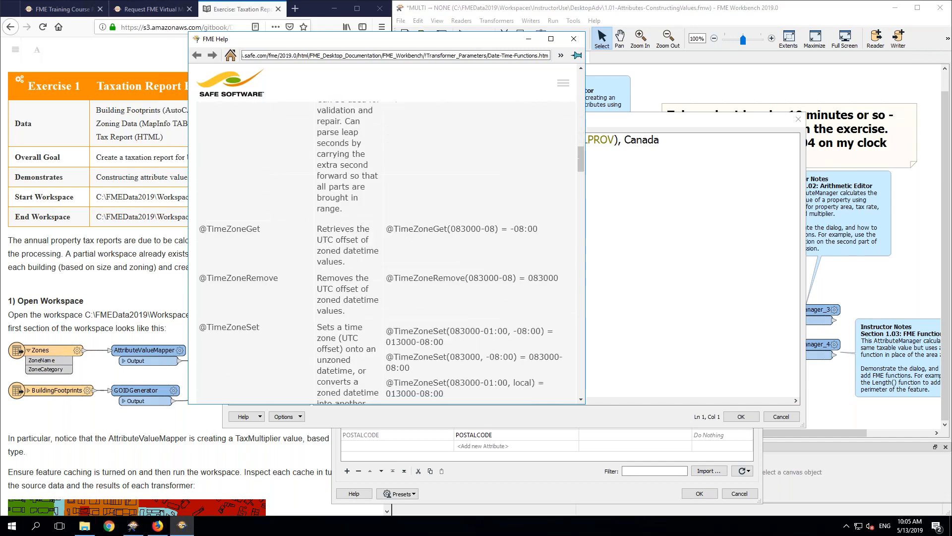
scroll(386, 253, "down", 1)
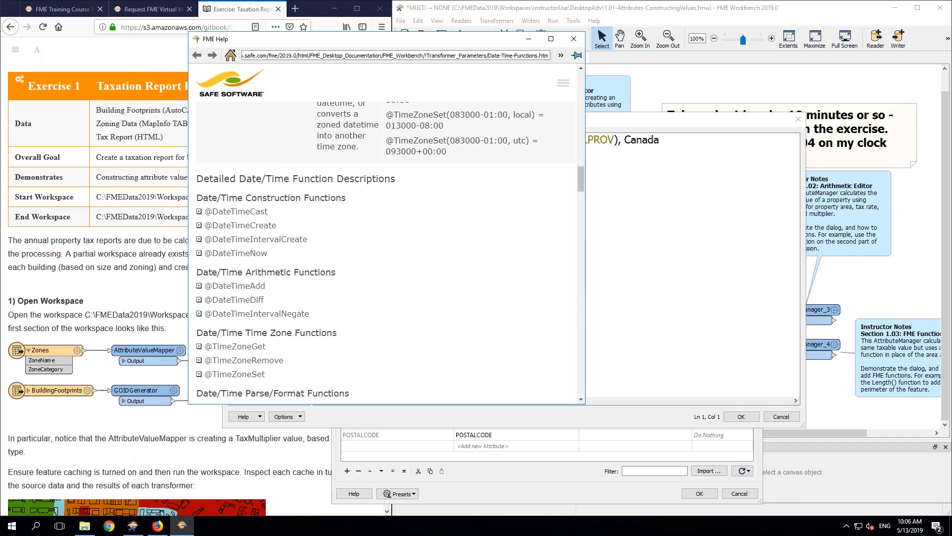
left_click(203, 300)
scroll(335, 273, "down", 6)
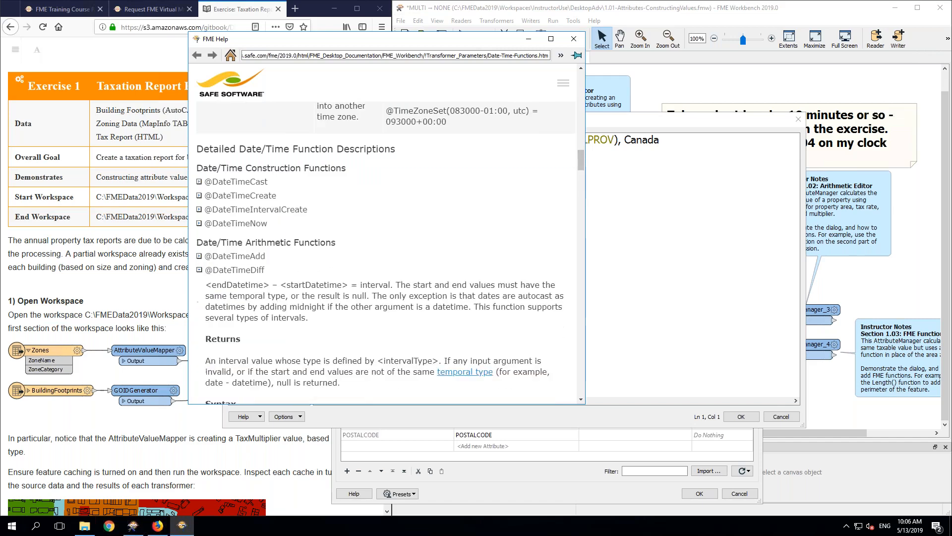
scroll(335, 274, "down", 3)
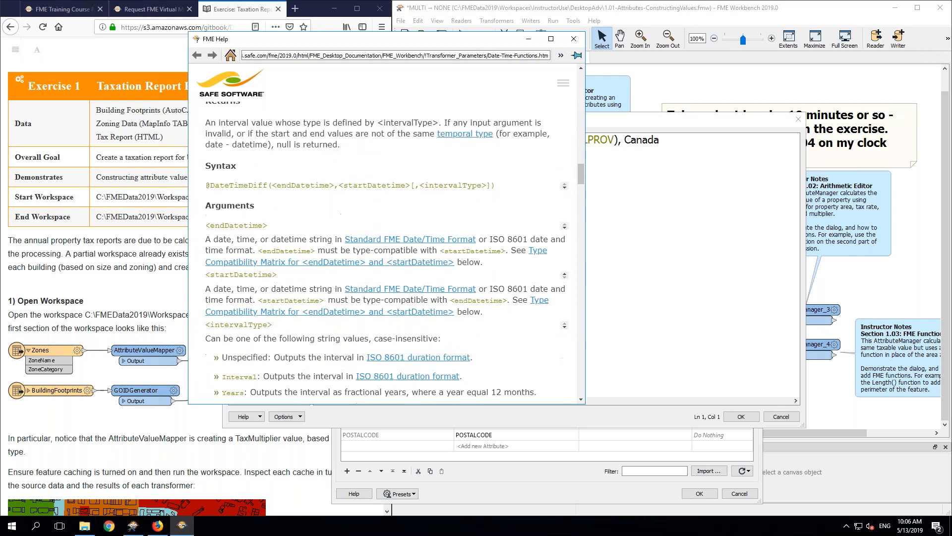
scroll(289, 338, "down", 6)
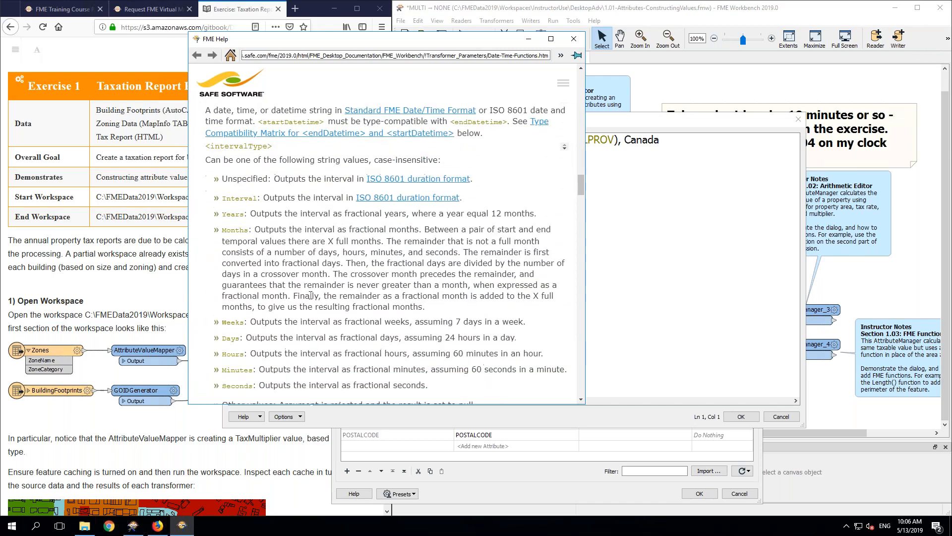
scroll(288, 337, "down", 3)
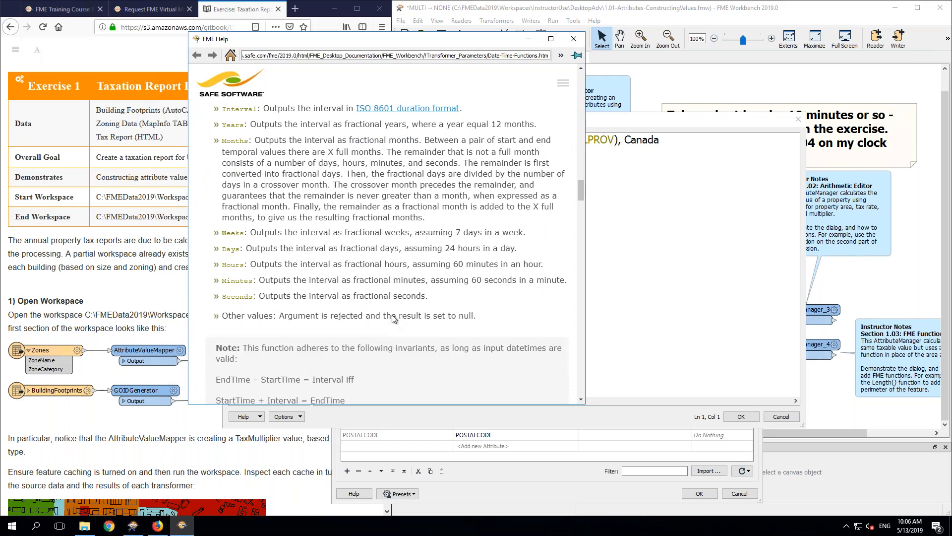
scroll(394, 318, "up", 1)
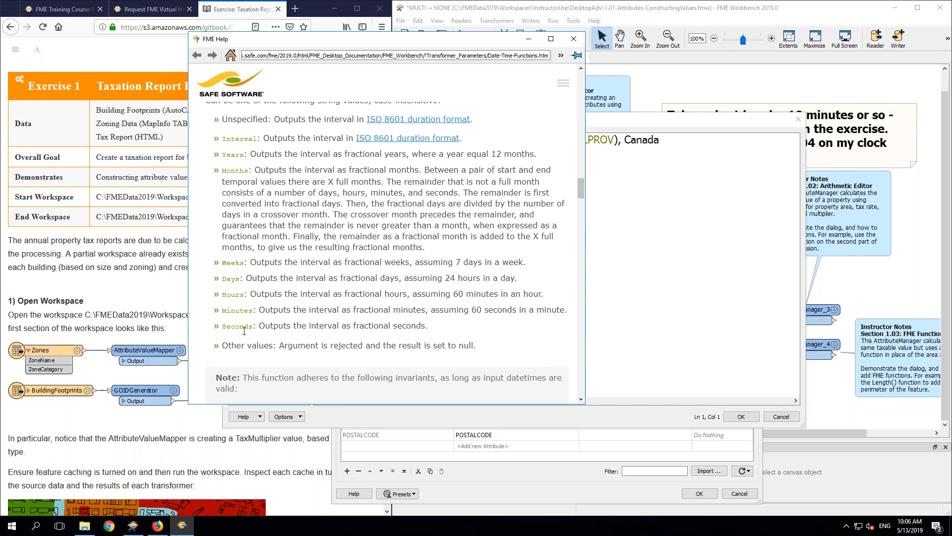
scroll(349, 309, "up", 1)
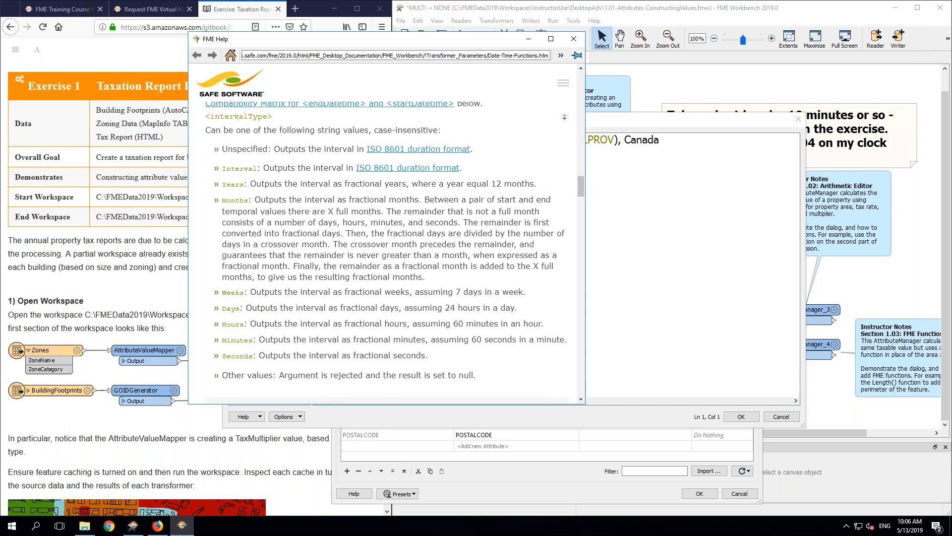
scroll(349, 309, "up", 2)
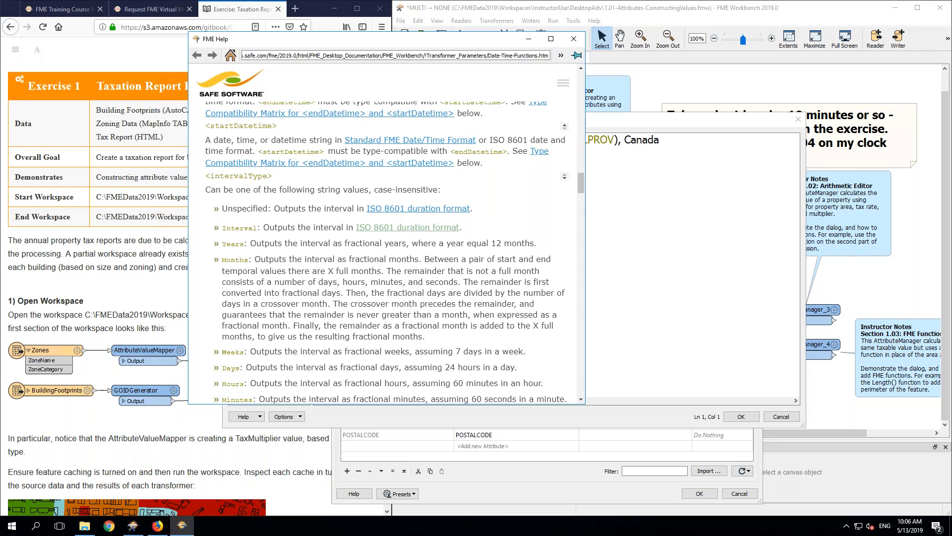
scroll(395, 253, "down", 2)
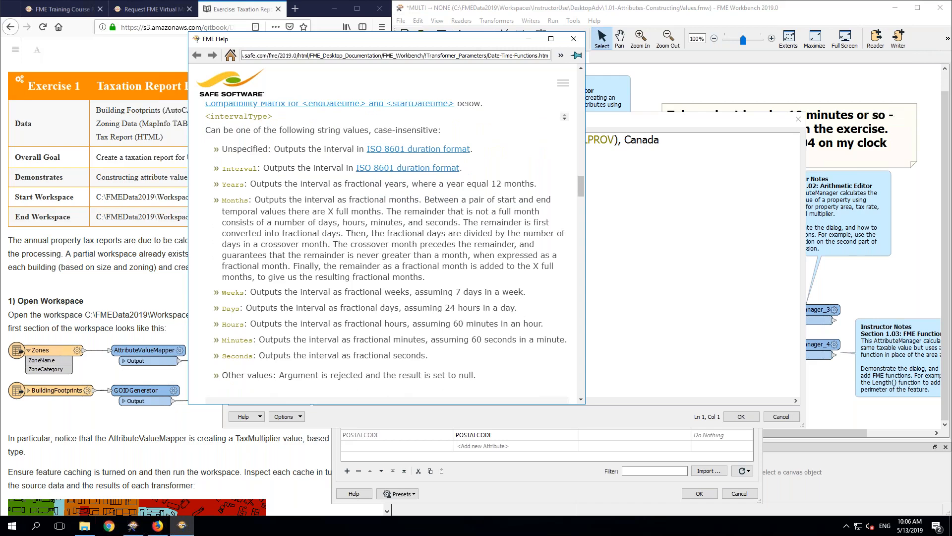
scroll(387, 248, "down", 5)
scroll(387, 248, "down", 3)
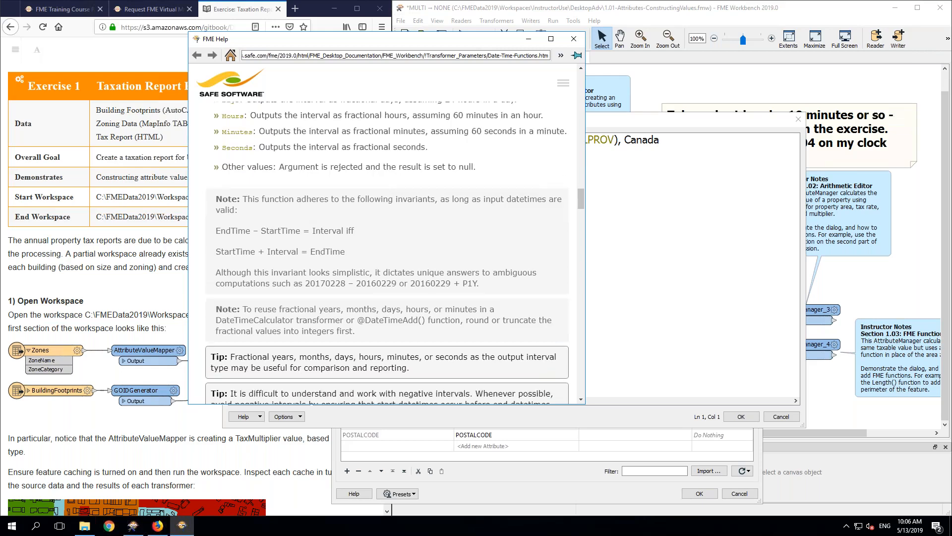
scroll(445, 276, "down", 6)
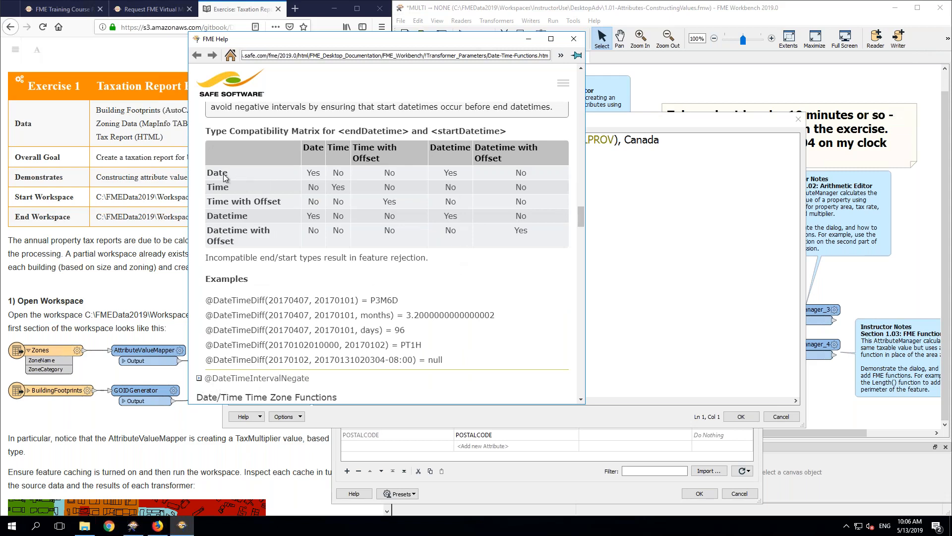
double_click(338, 172)
double_click(216, 187)
left_click(346, 186)
double_click(450, 173)
Step: Look over the time zone and parse/format function sections with their format string flags, and close the date/time help
scroll(531, 283, "down", 7)
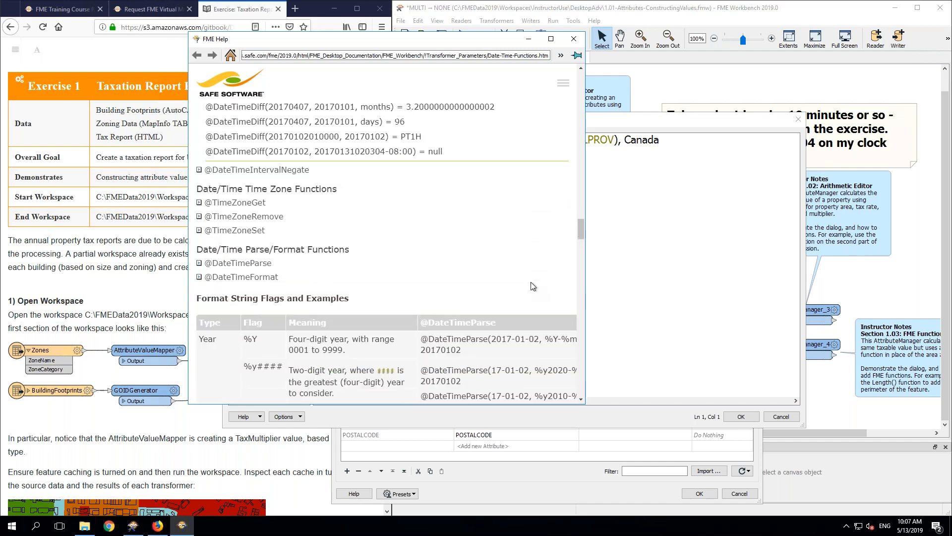
scroll(531, 286, "down", 4)
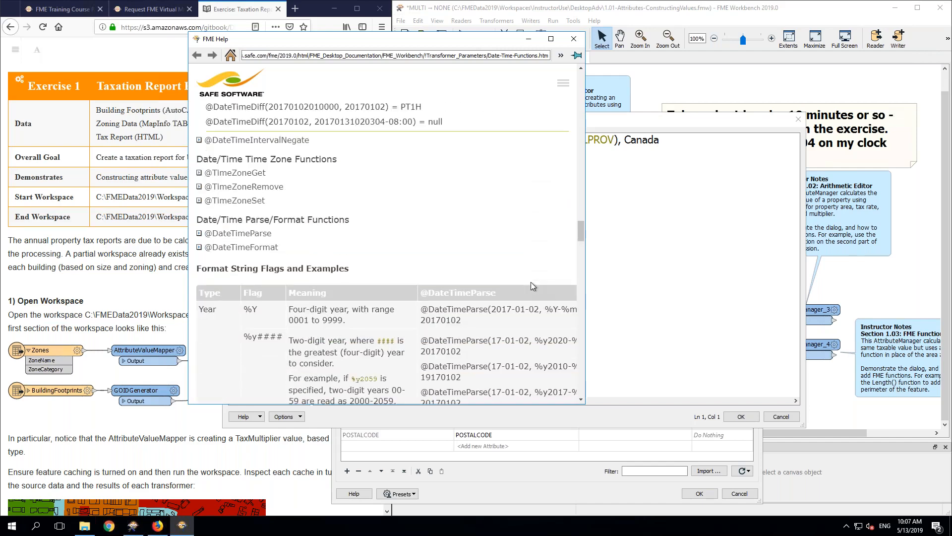
left_click(573, 40)
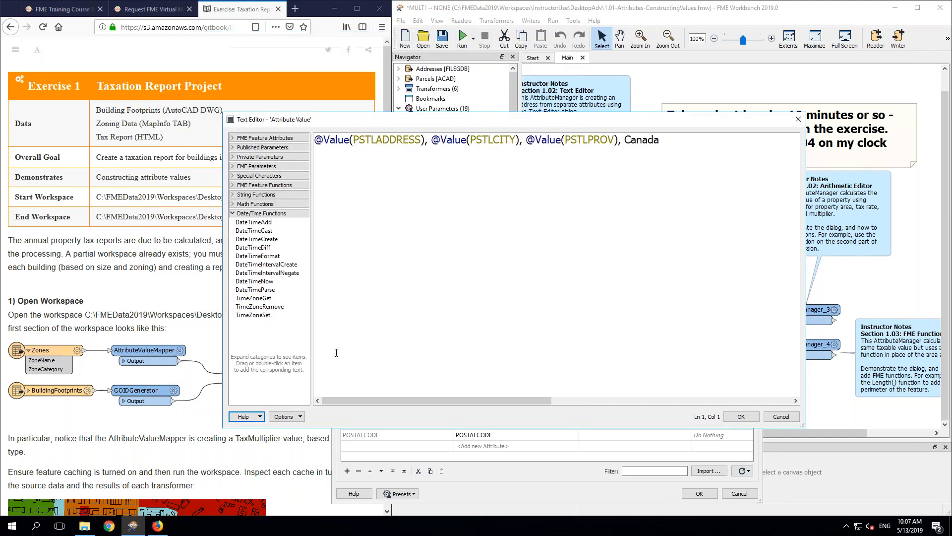
Step: Open the String Functions help from the Text Editor and review the function descriptions from ConvertEncoding through PadRight
left_click(256, 421)
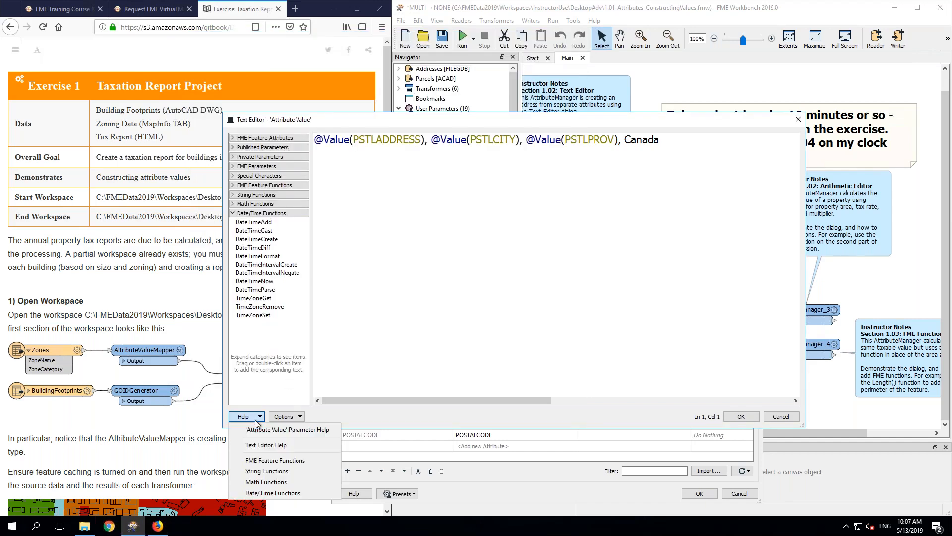
left_click(281, 473)
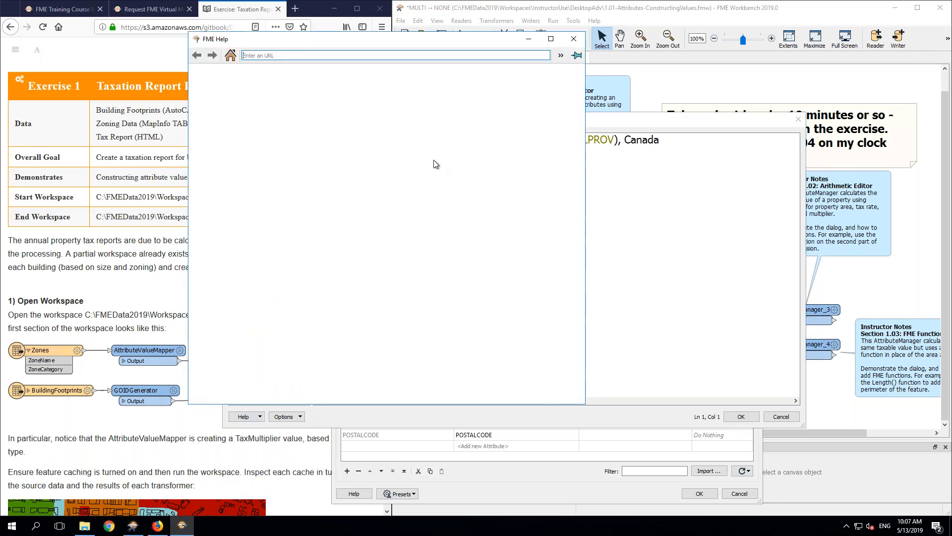
scroll(411, 270, "down", 4)
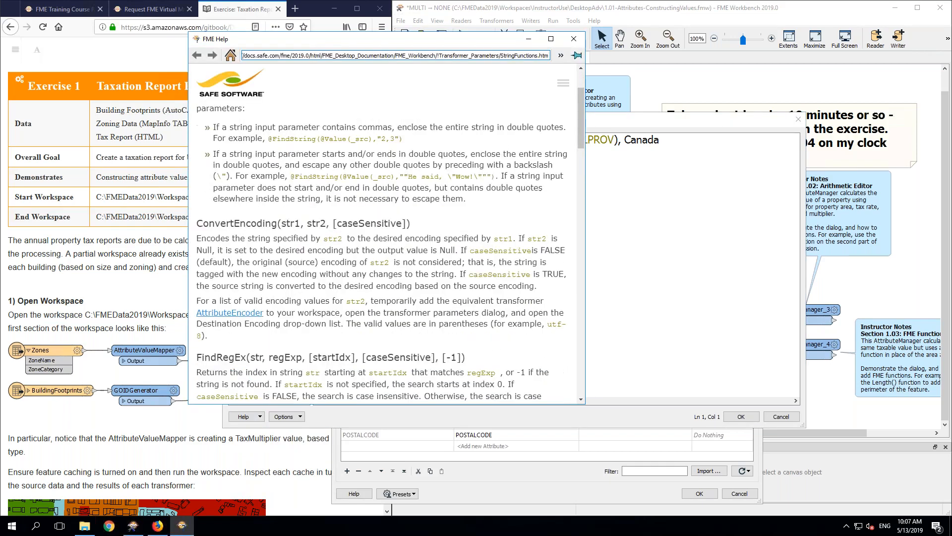
scroll(390, 253, "down", 4)
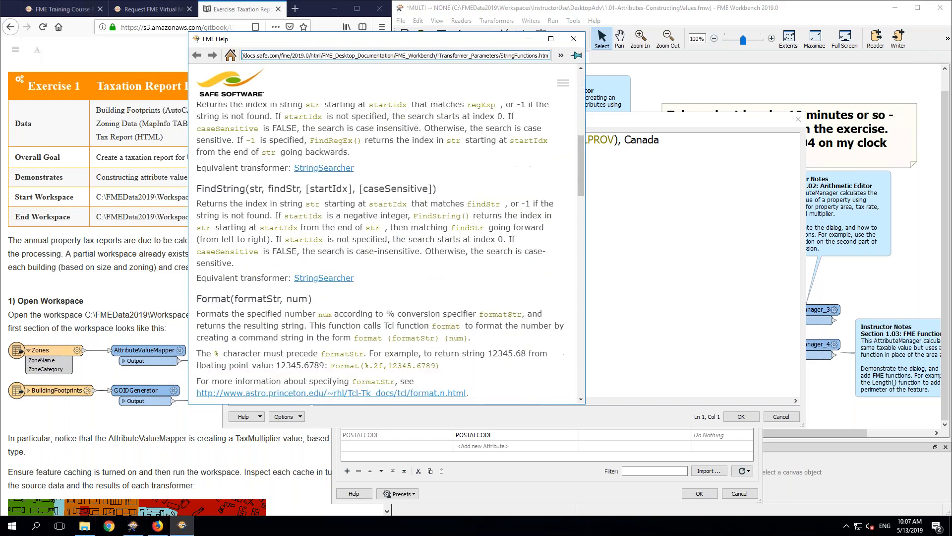
scroll(359, 250, "down", 1)
scroll(359, 250, "up", 2)
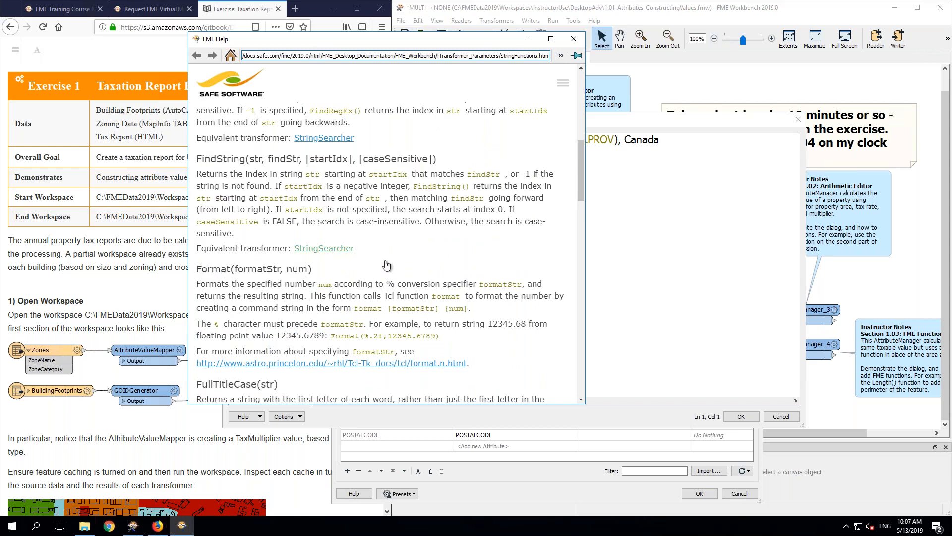
scroll(390, 255, "down", 3)
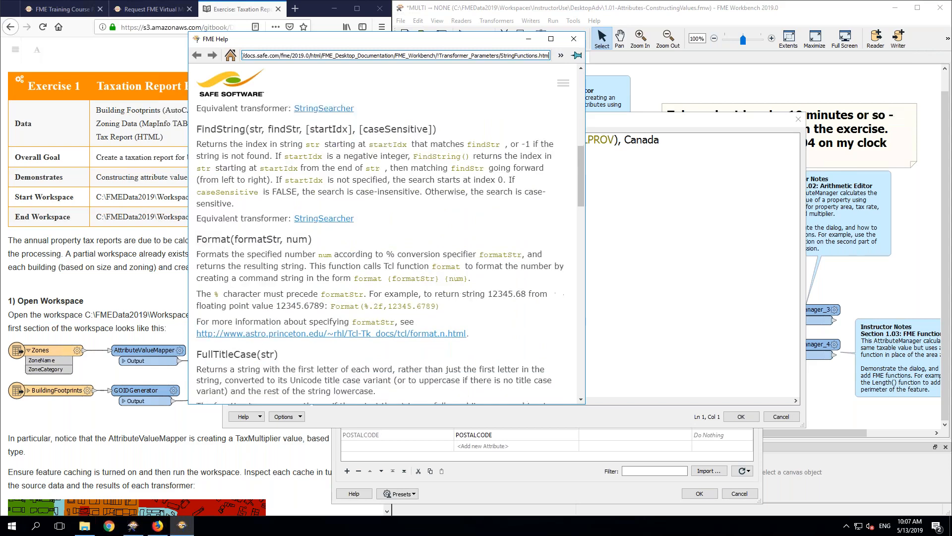
scroll(390, 254, "down", 3)
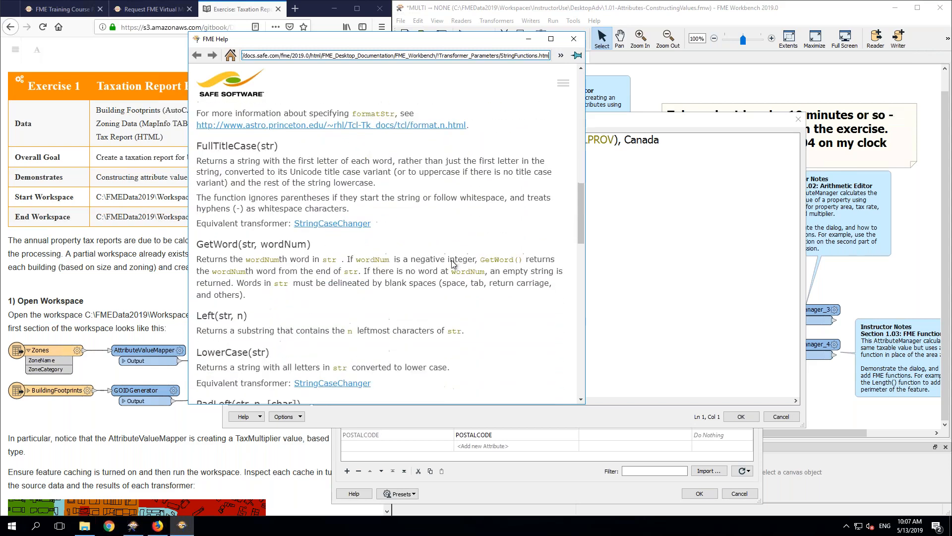
scroll(390, 254, "down", 2)
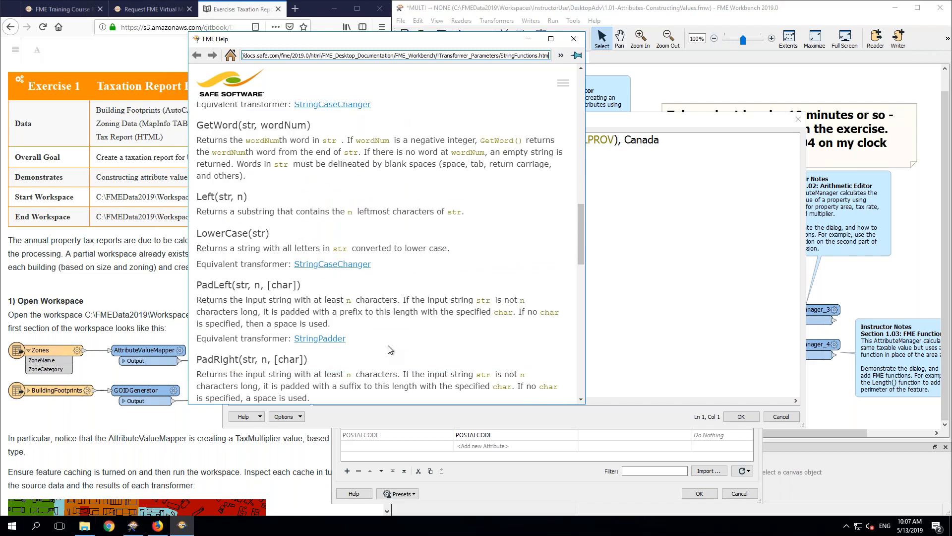
Step: Review the remaining string function descriptions through Trim, and close the help, the Text Editor and the AttributeManager parameters without applying changes
scroll(390, 255, "down", 4)
scroll(392, 347, "down", 3)
scroll(392, 347, "down", 3)
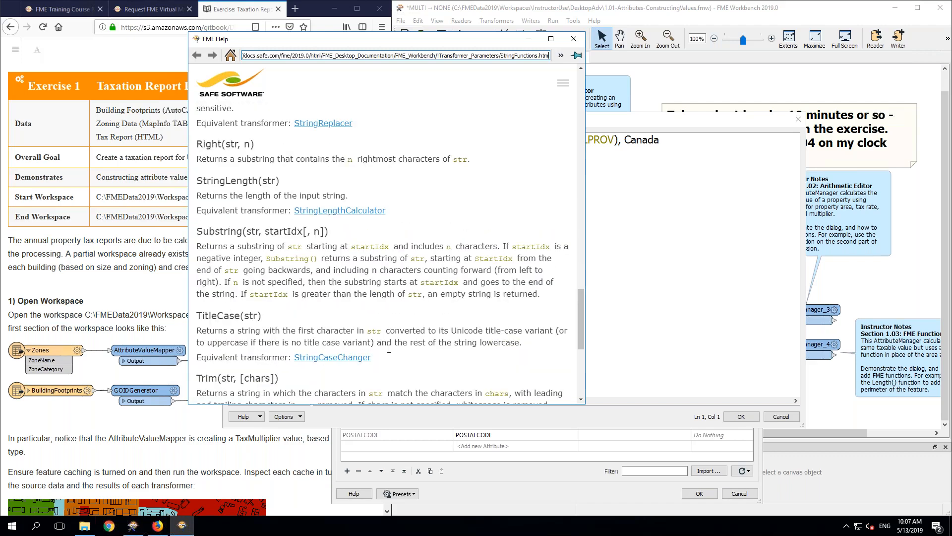
left_click(576, 40)
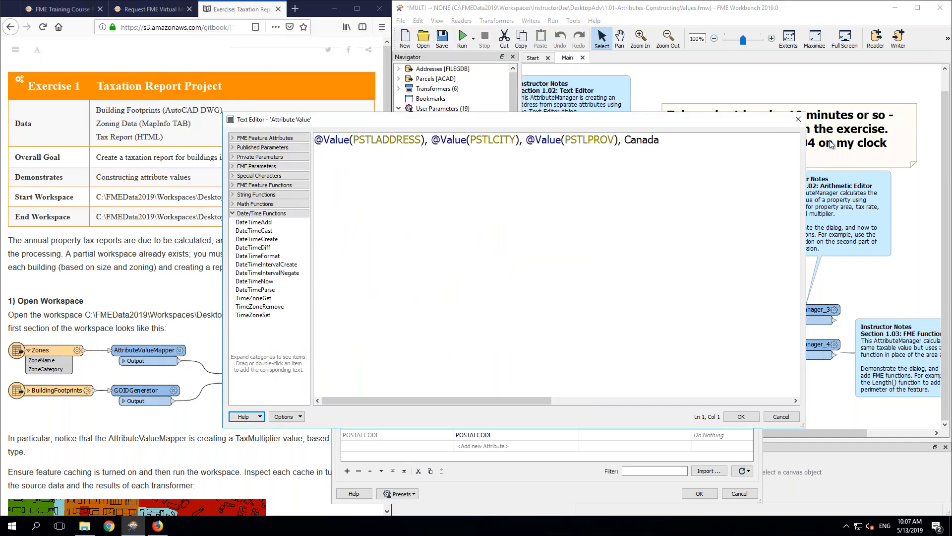
left_click(801, 120)
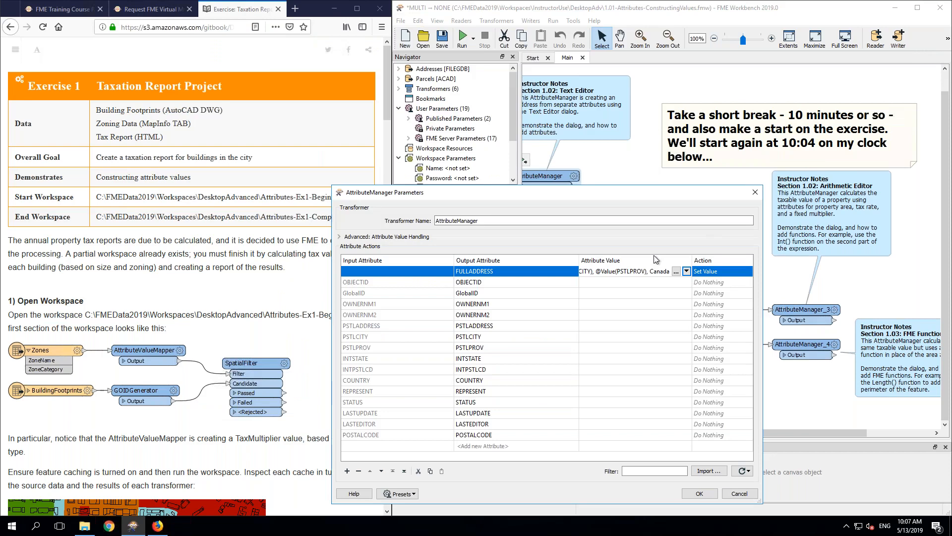
left_click(744, 492)
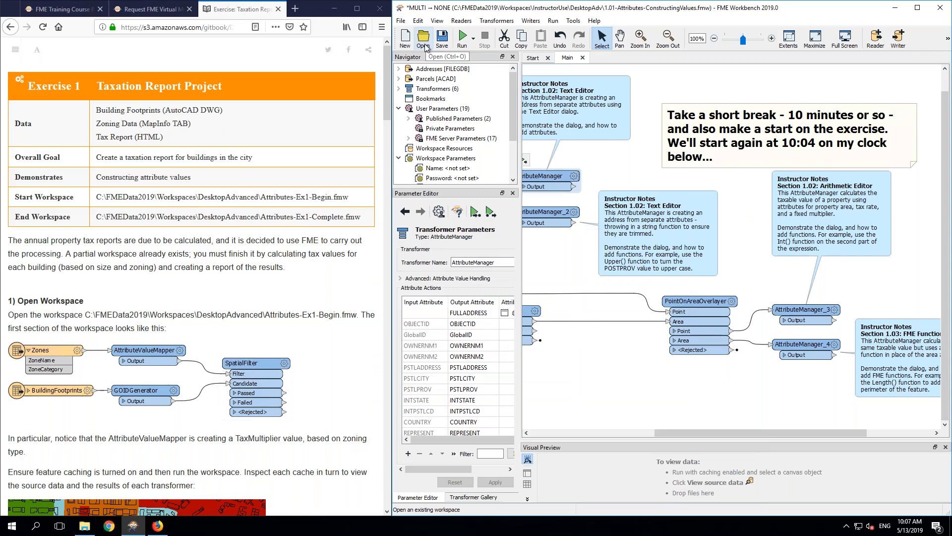
Step: Open the workspace Attributes-Ex1-Begin.fmw from the Workspaces\DesktopAdvanced folder, discarding the changes to the current workspace
left_click(423, 40)
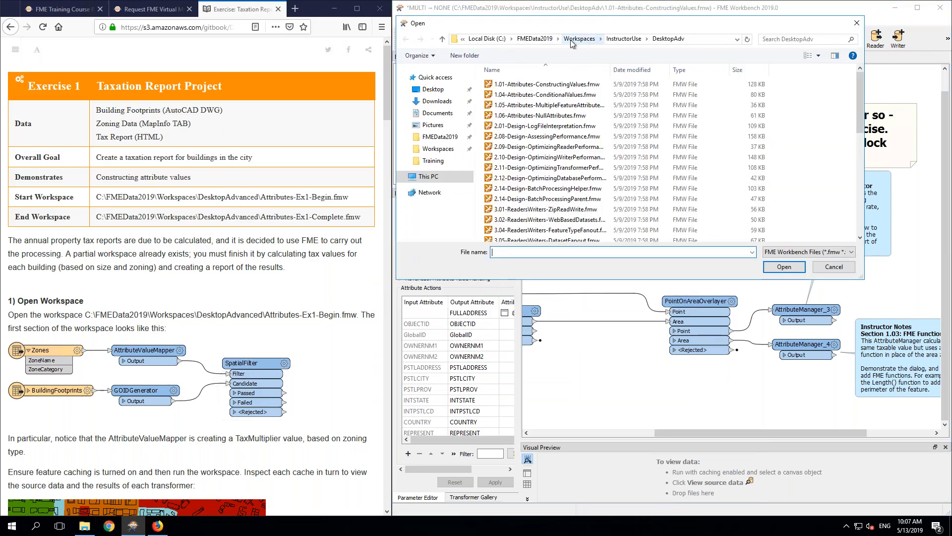
left_click(570, 39)
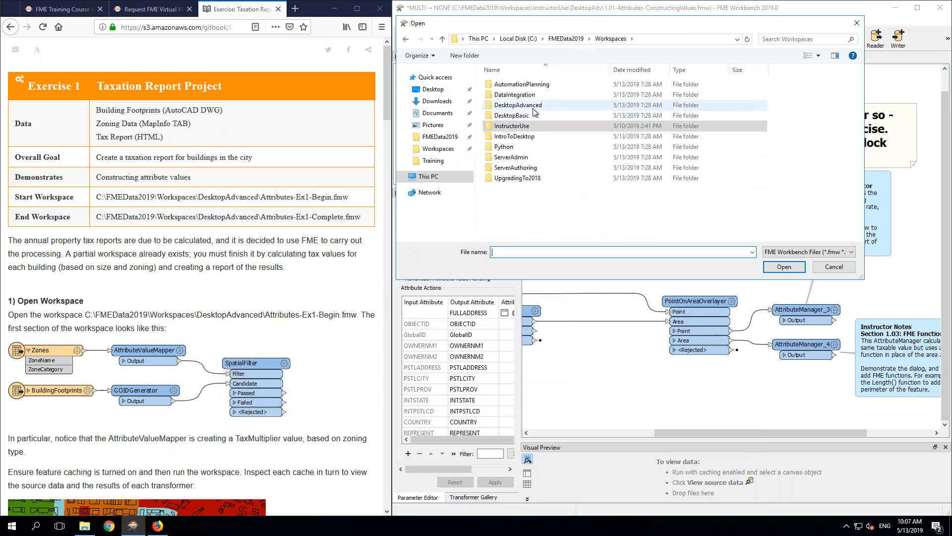
double_click(518, 105)
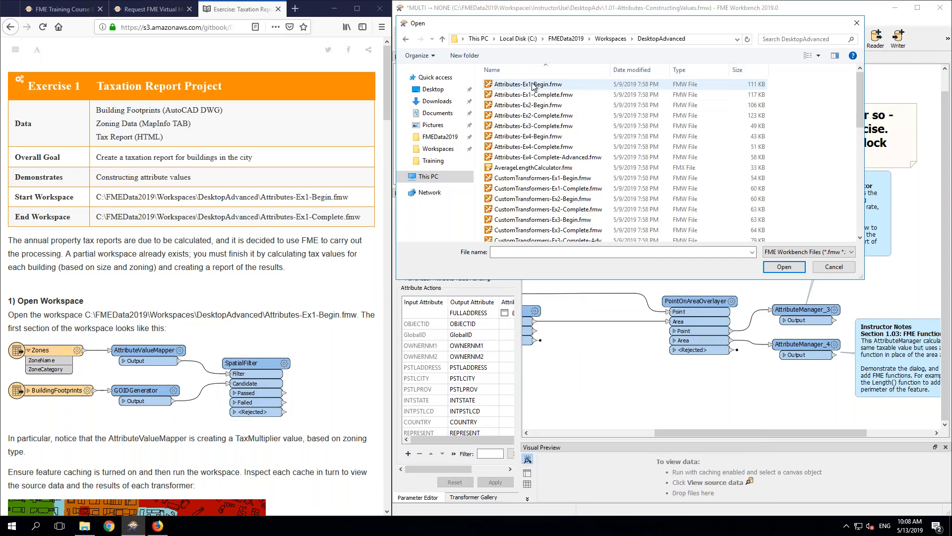
double_click(533, 85)
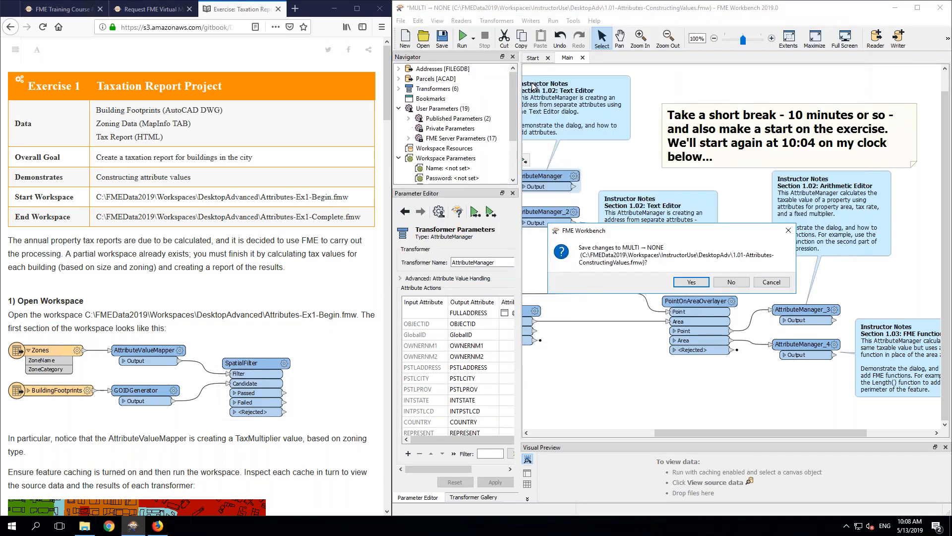
left_click(724, 284)
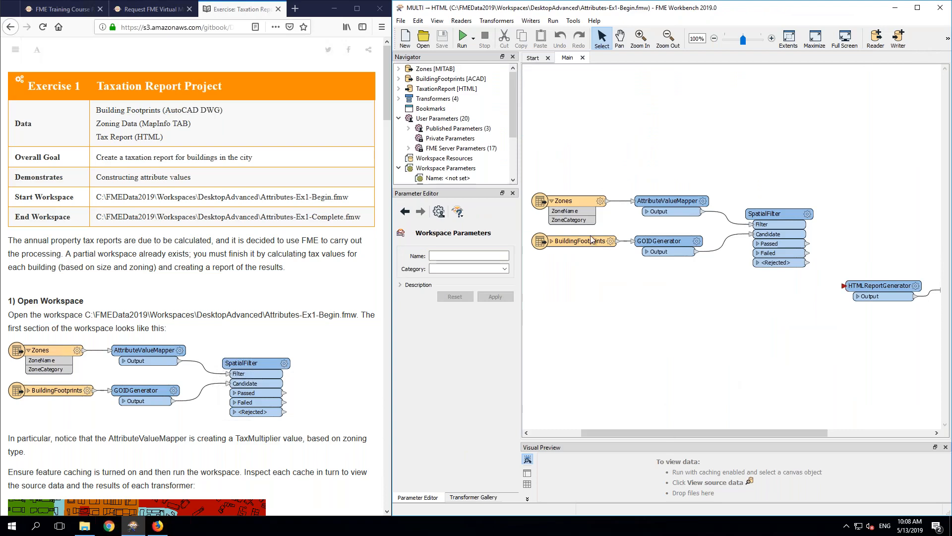
Step: Read the exercise's Open Workspace section and examine how the AttributeValueMapper maps ZoneCategory to TaxMultiplier, widening its Source Value column
left_click(385, 104)
scroll(386, 104, "down", 5)
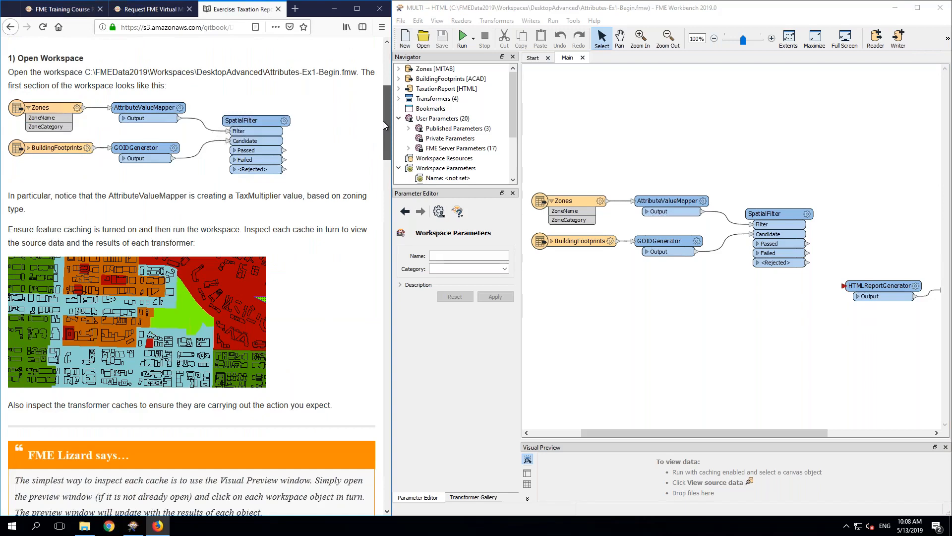
left_click(703, 205)
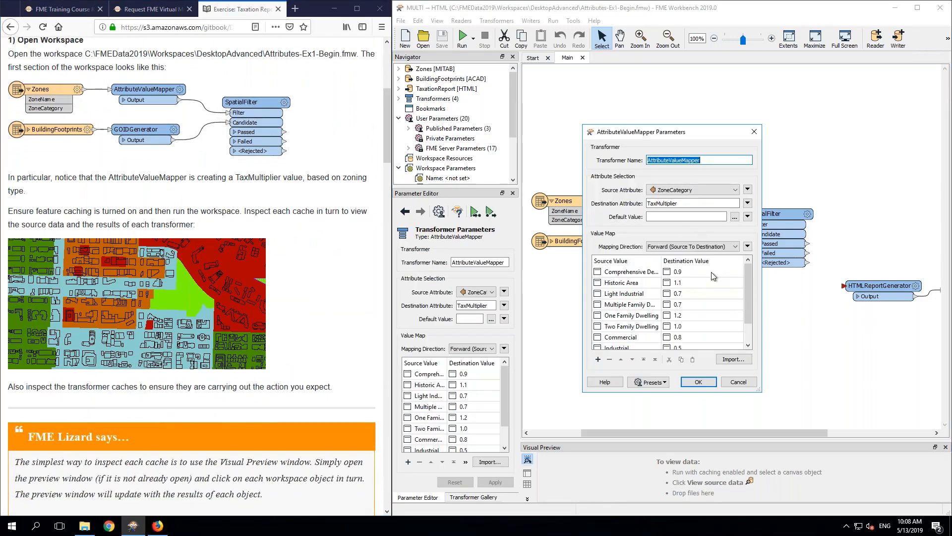
left_click(662, 259)
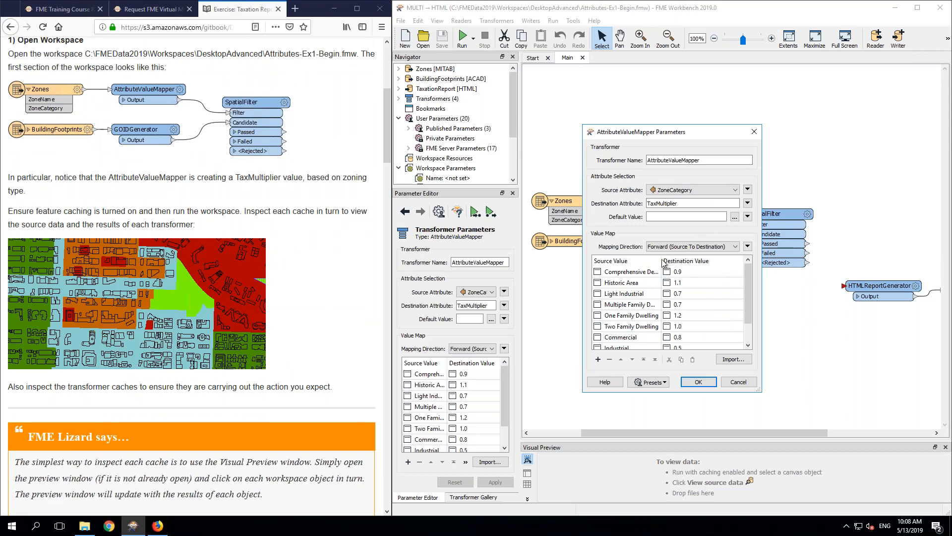
left_click_drag(663, 263, 690, 260)
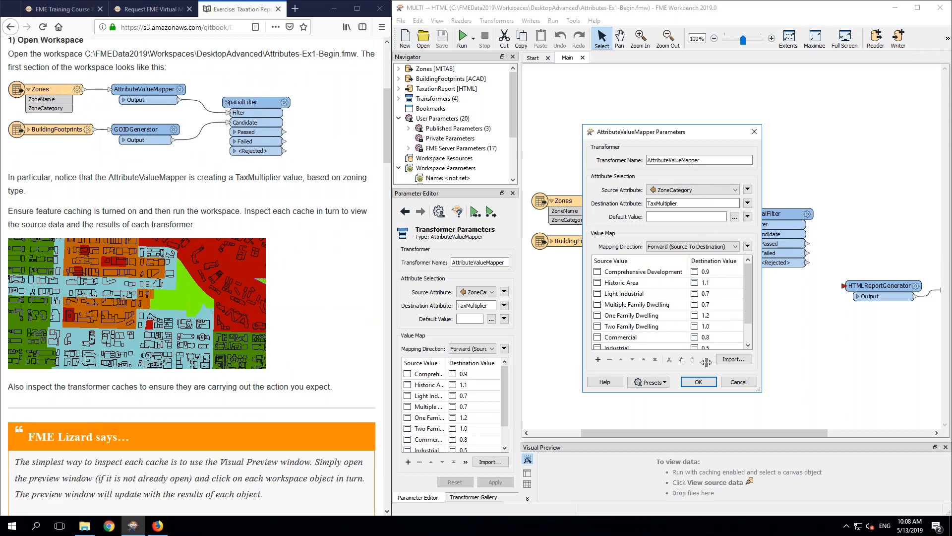
left_click(738, 381)
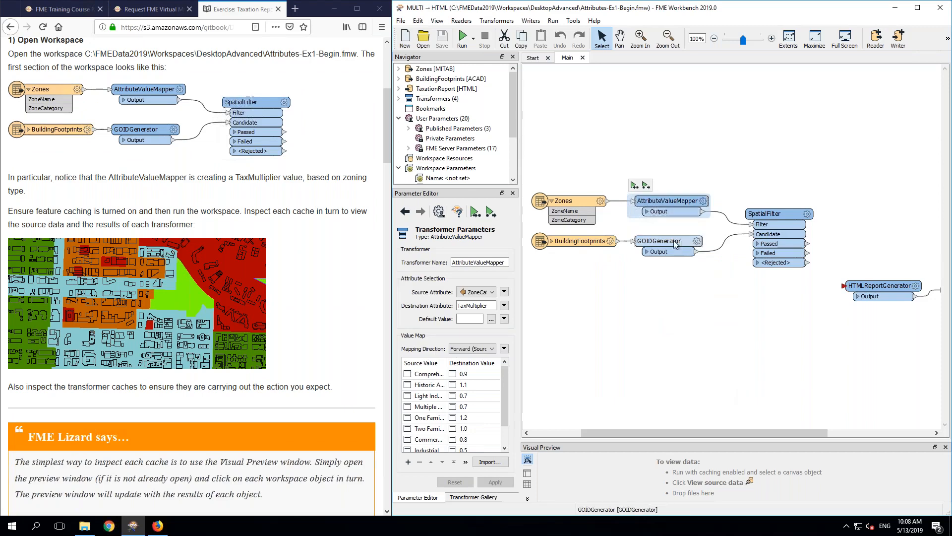
Step: Return to the exercise overview and examine the SpatialFilter's test and Merge Attributes settings, leaving them unchanged
left_click(386, 127)
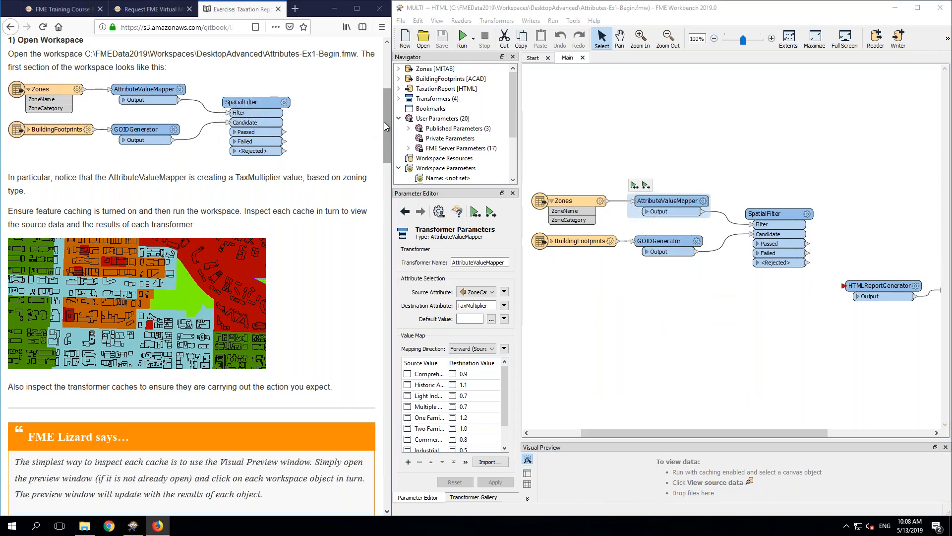
left_click_drag(386, 127, 387, 90)
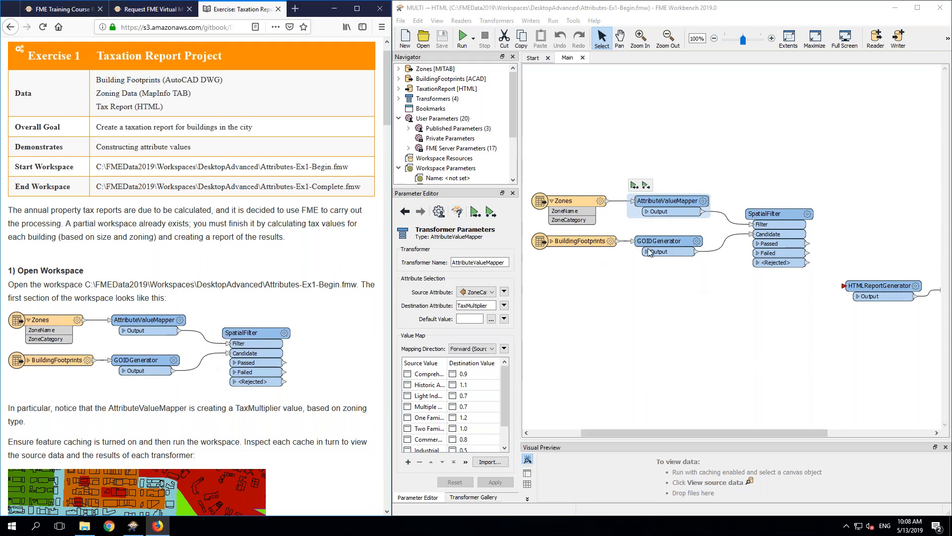
left_click(808, 215)
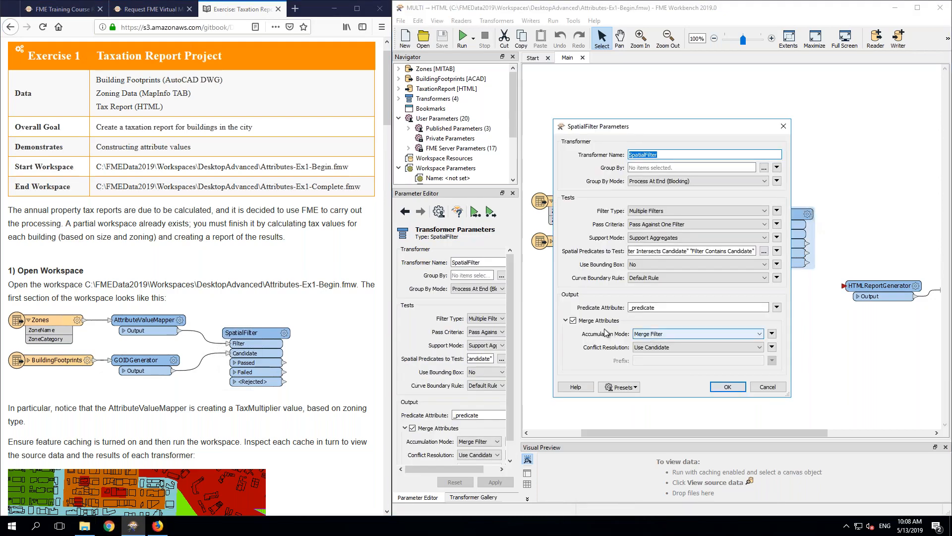
left_click(767, 390)
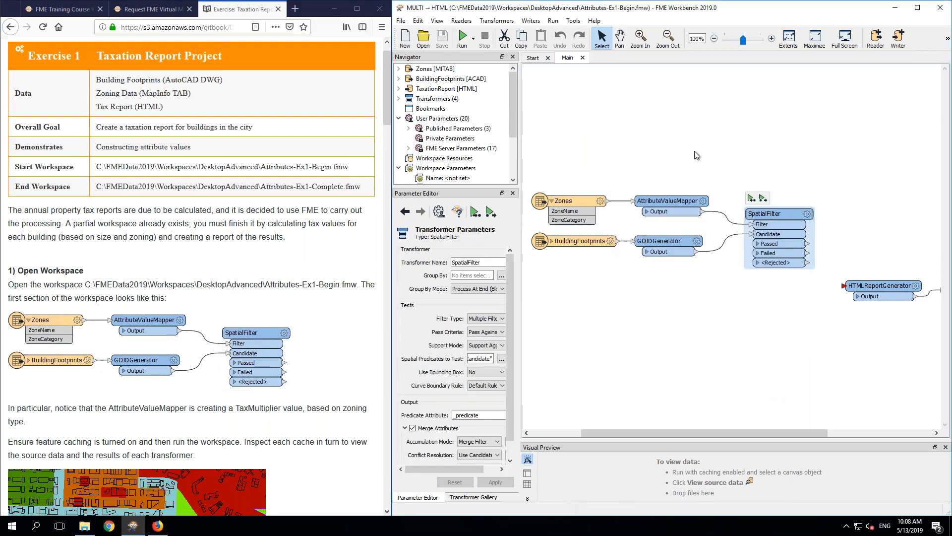
Step: Run the workspace, read on to the exercise's Add AttributeManager section, and enlarge the Visual Preview window
key("ctrl+r")
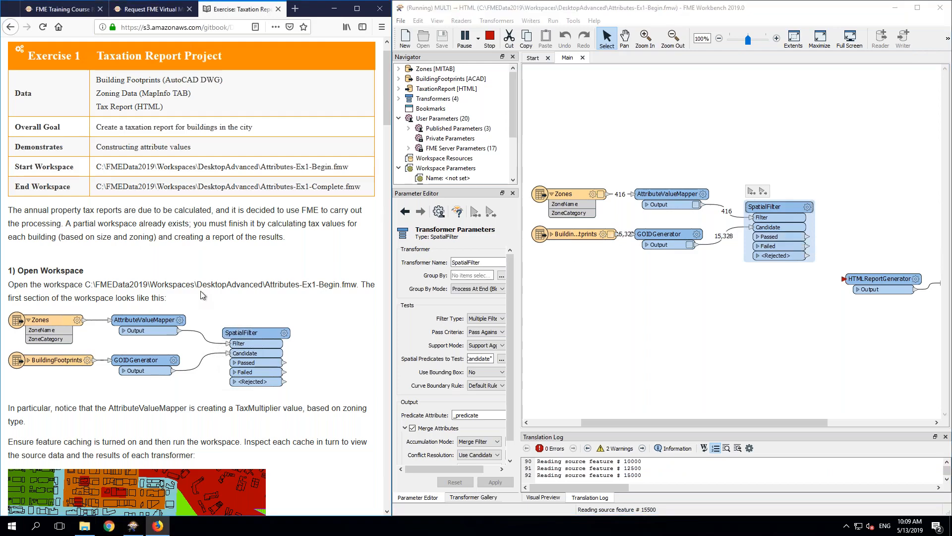
scroll(200, 294, "down", 7)
scroll(200, 291, "down", 3)
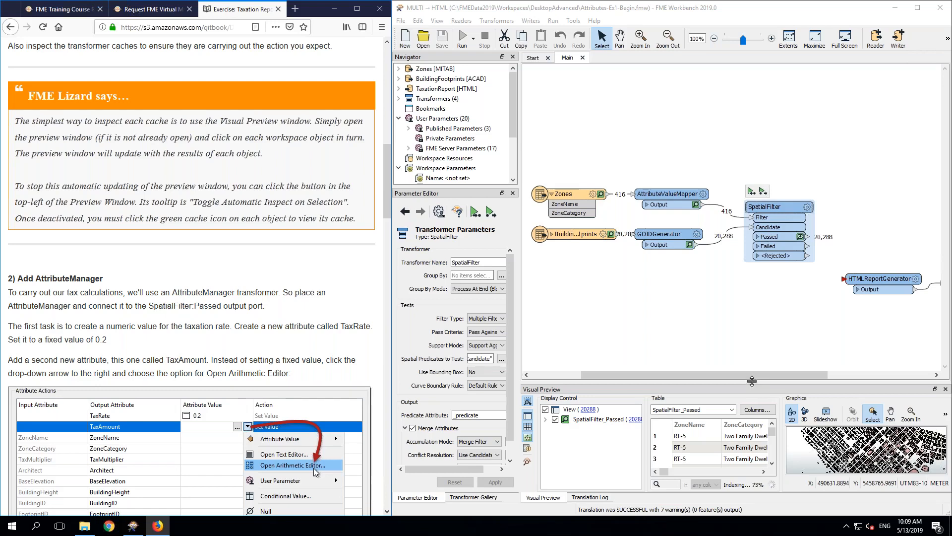
left_click_drag(751, 374, 752, 297)
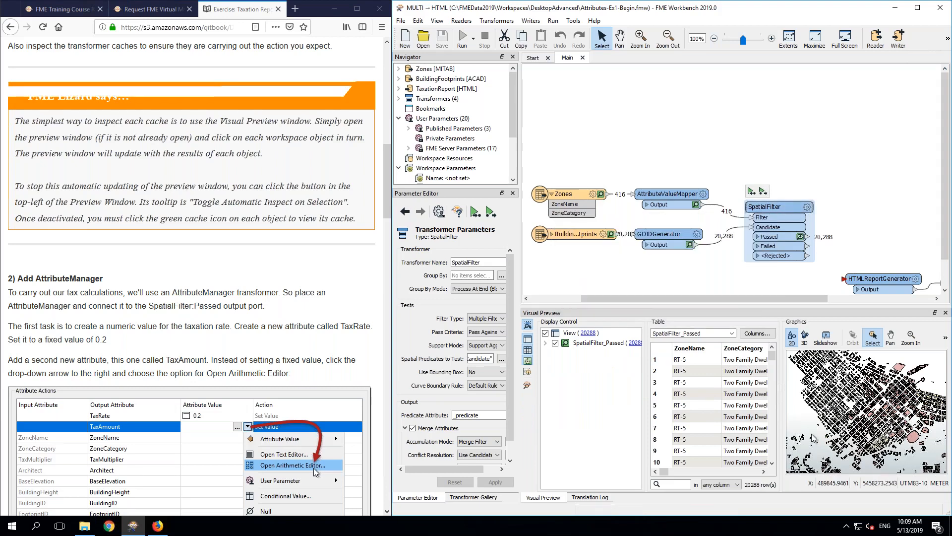
Step: Inspect the cached data of the AttributeValueMapper, GOIDGenerator, SpatialFilter and BuildingFootprints in turn in Visual Preview
left_click(682, 197)
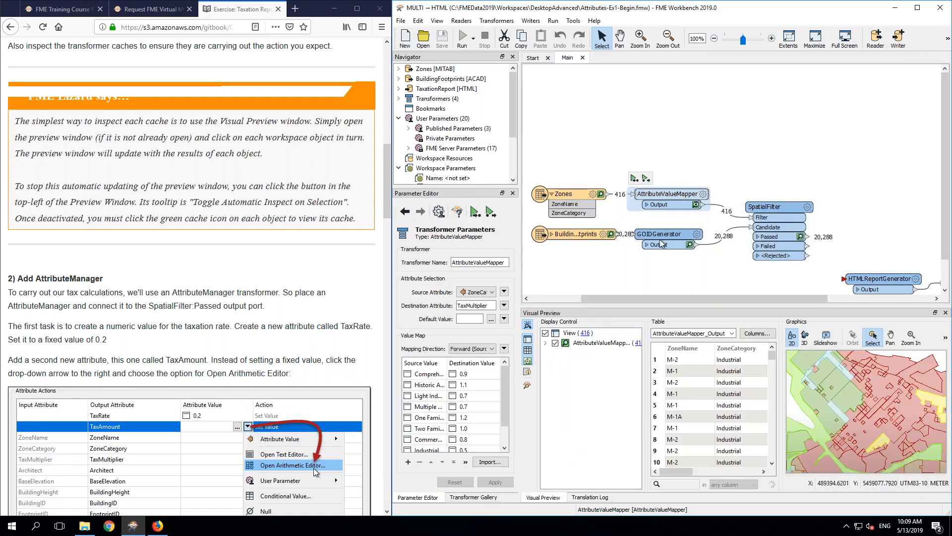
left_click(661, 239)
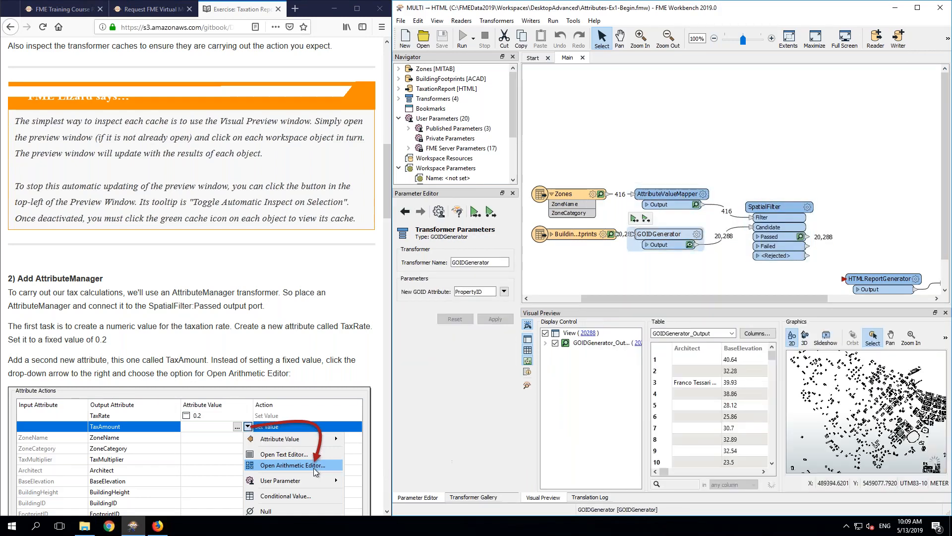
left_click(762, 213)
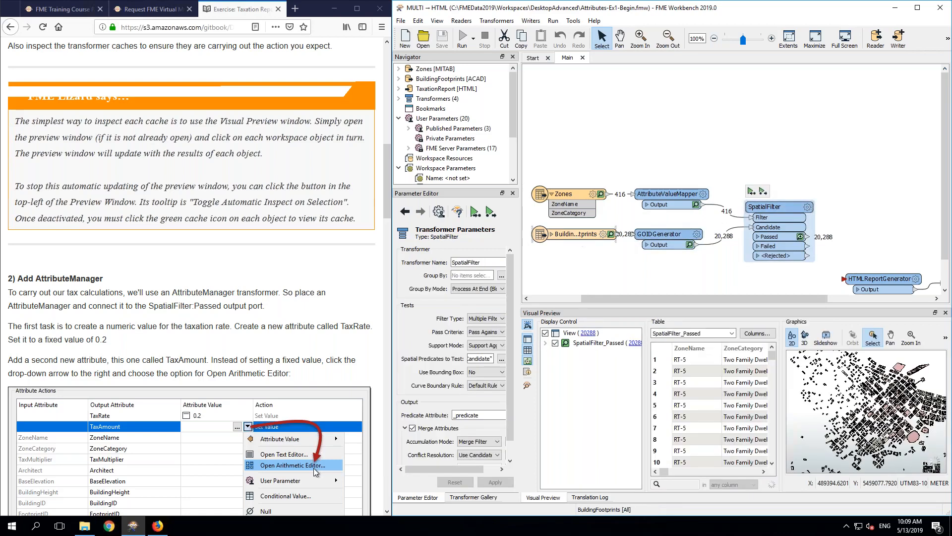
left_click(577, 236)
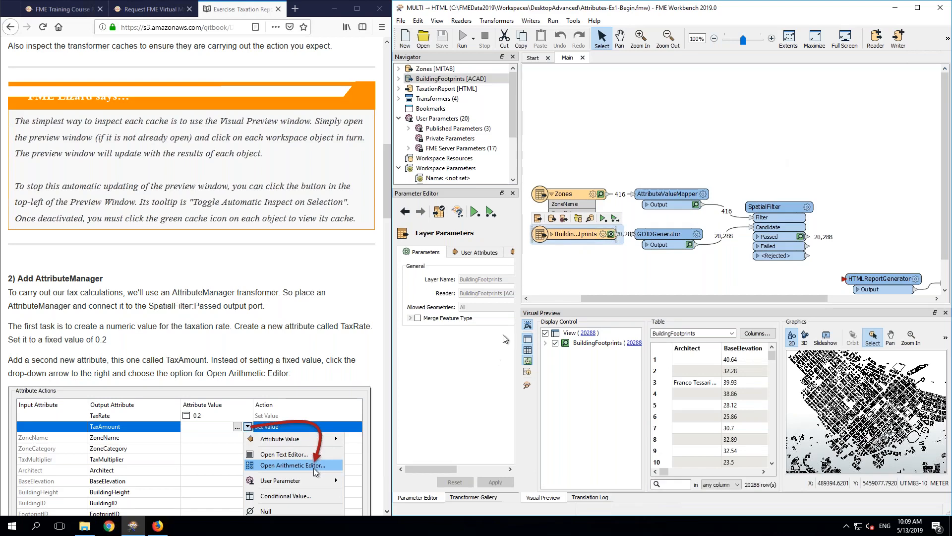
Step: Turn off automatic inspection on selection in Visual Preview, and check the preview while selecting the transformers and source feature types
left_click(529, 325)
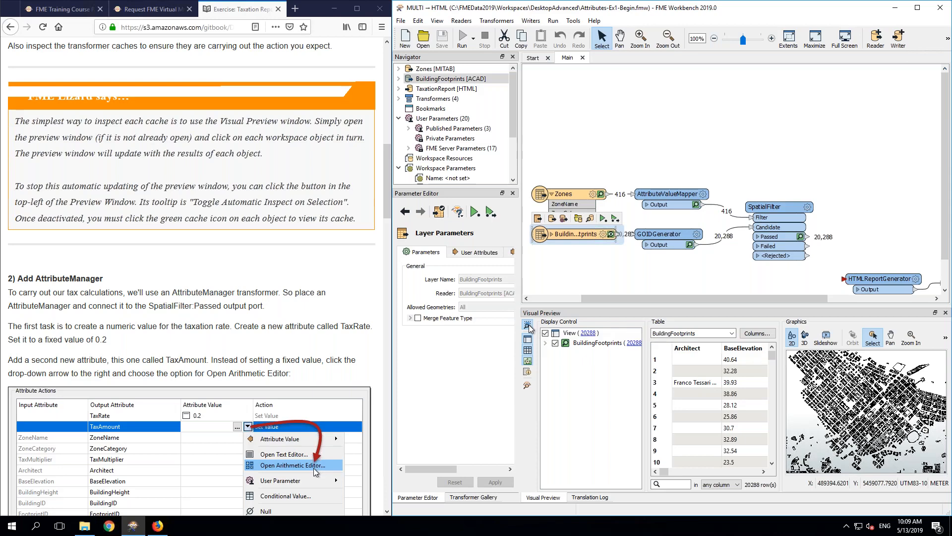
left_click(789, 166)
left_click(692, 194)
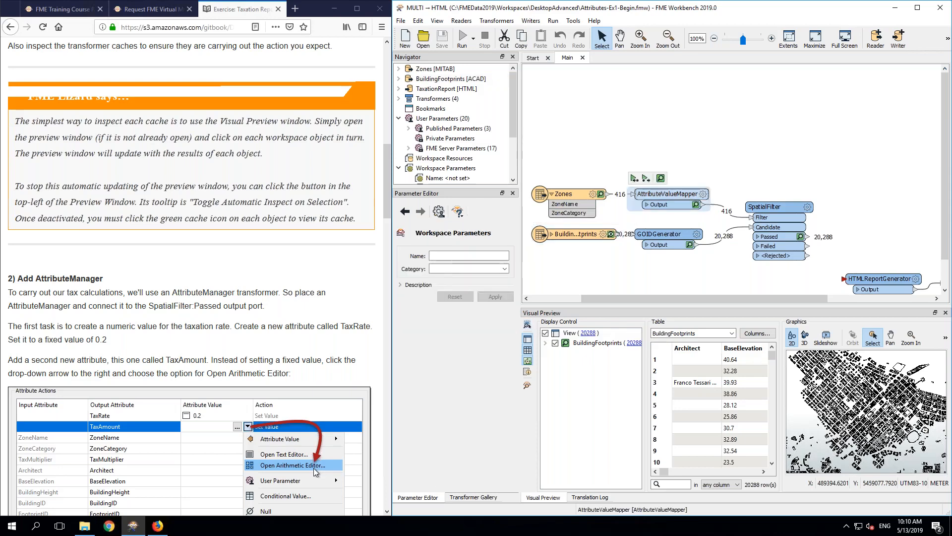
left_click(776, 207)
left_click(660, 233)
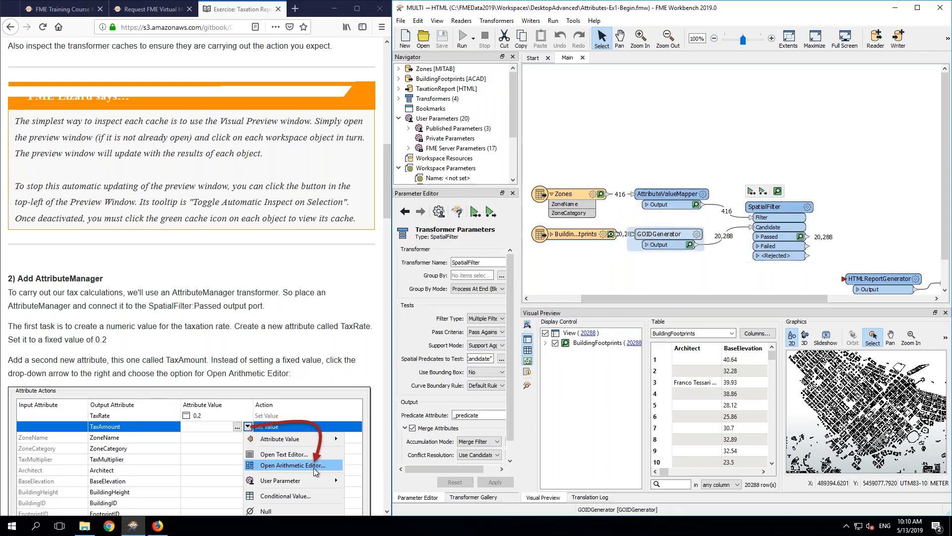
left_click(572, 236)
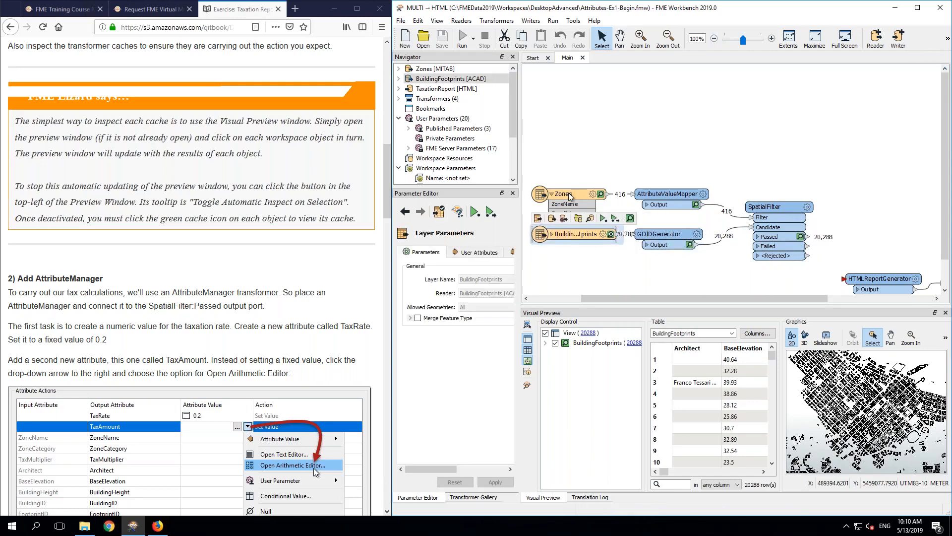
left_click(575, 193)
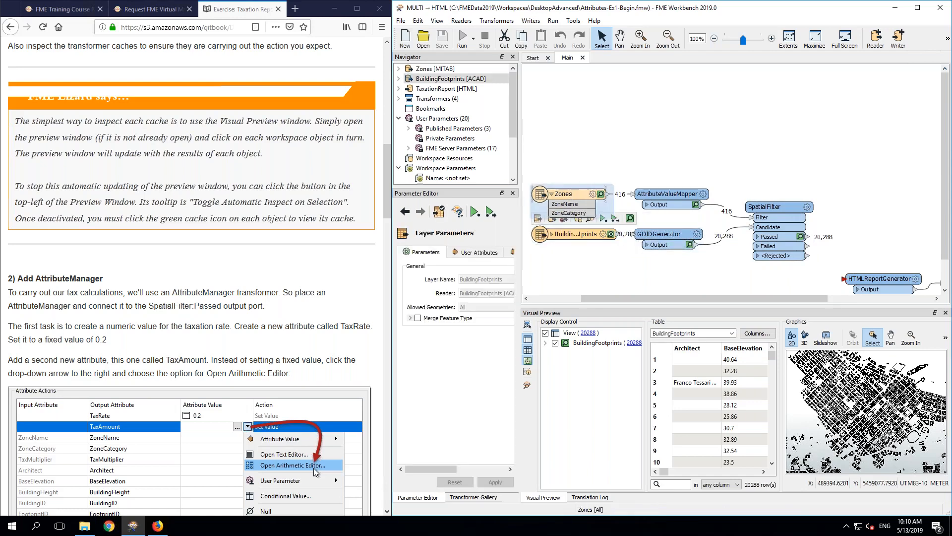
Step: Display the AttributeValueMapper output cache and the SpatialFilter Passed cache manually in Visual Preview
left_click(695, 205)
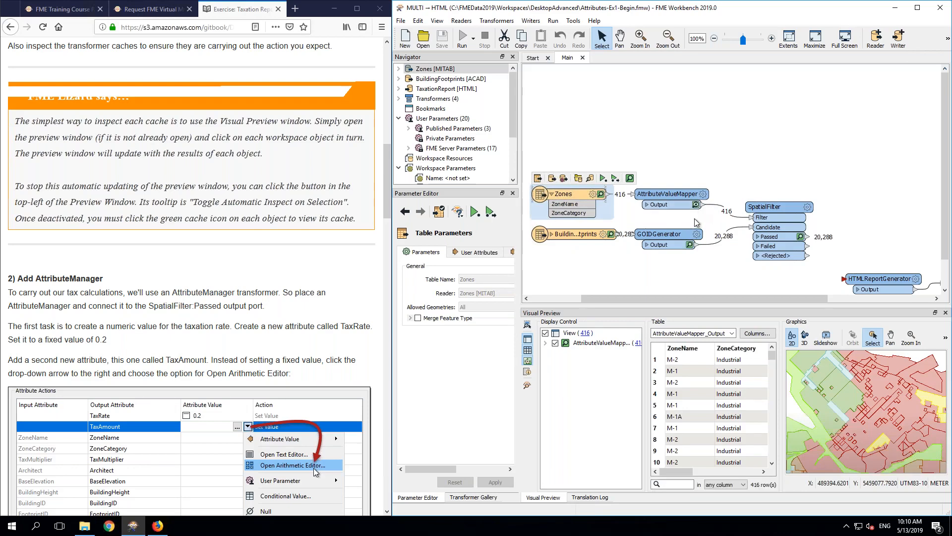
left_click(662, 237)
left_click(784, 211)
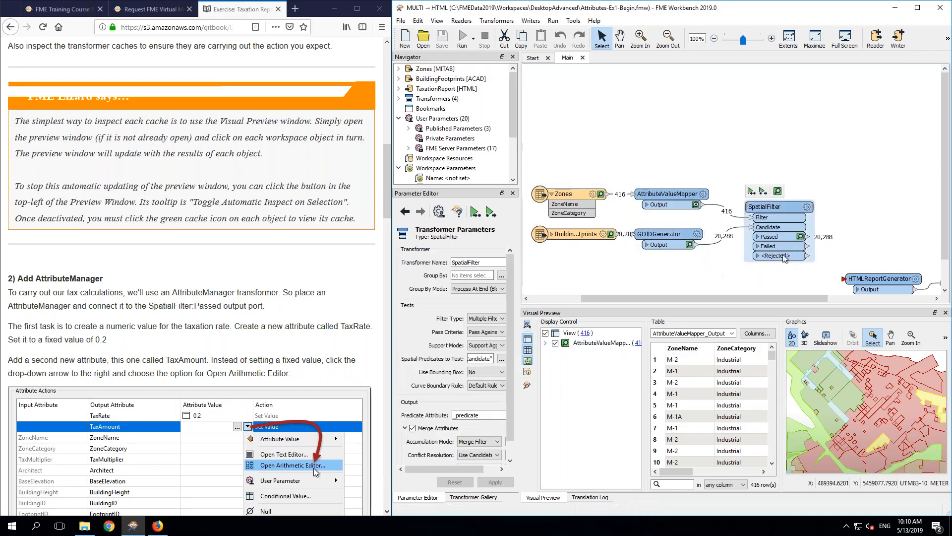
left_click(778, 192)
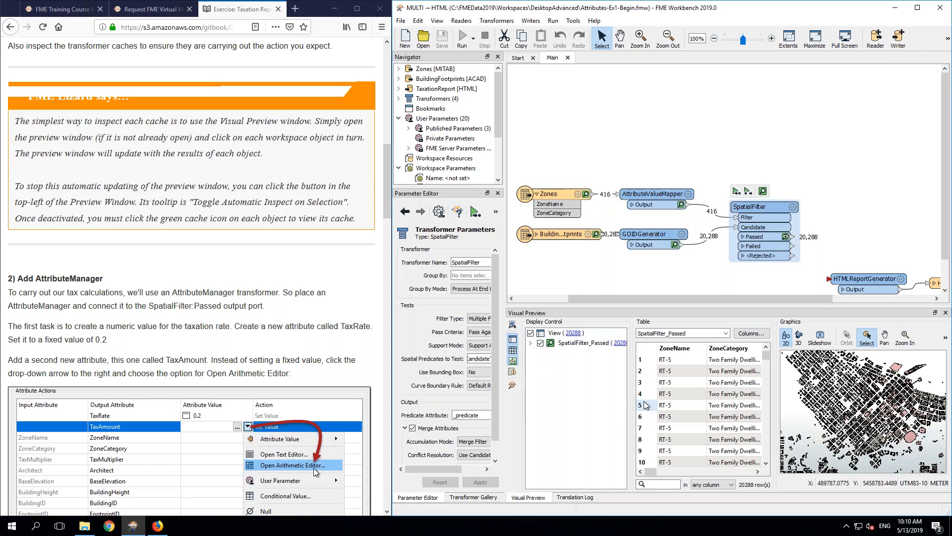
Step: Open the previewed SpatialFilter Passed data in FME Data Inspector and maximize its window
left_click(514, 385)
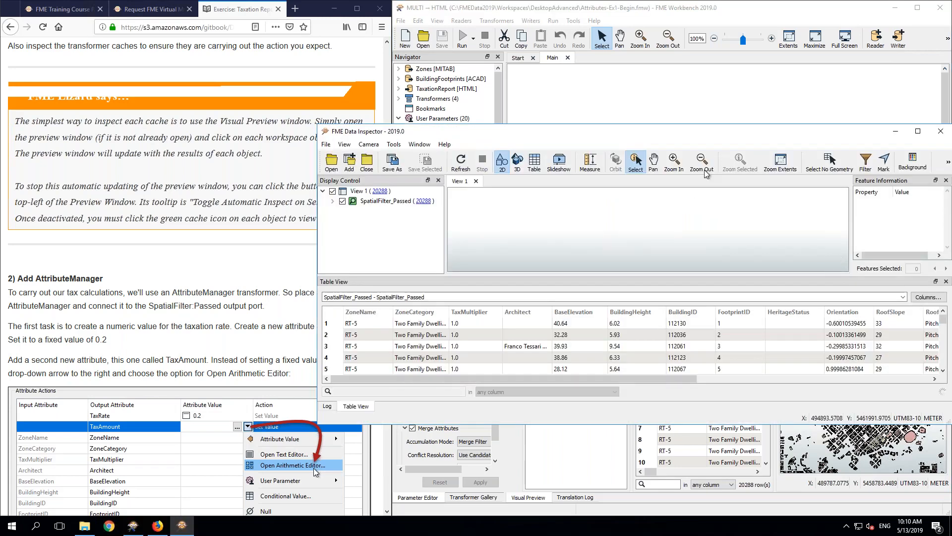
left_click(918, 131)
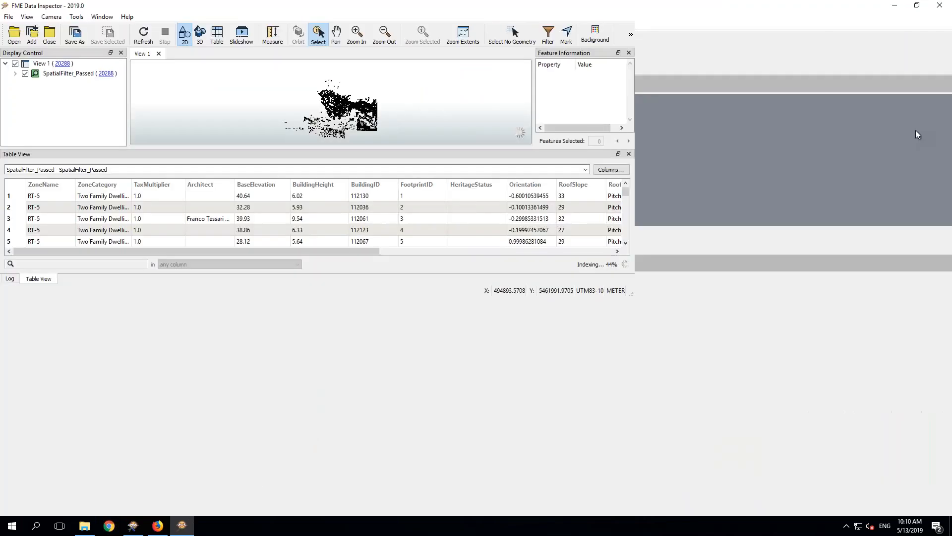
Step: Fit the SpatialFilter Passed data to its full extent in FME Data Inspector, and return to FME Workbench
left_click(464, 38)
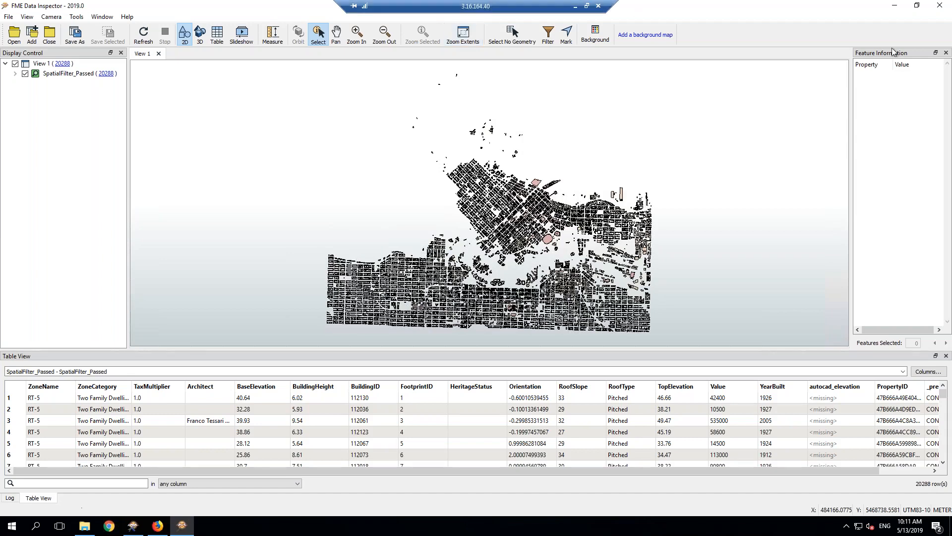
left_click(898, 7)
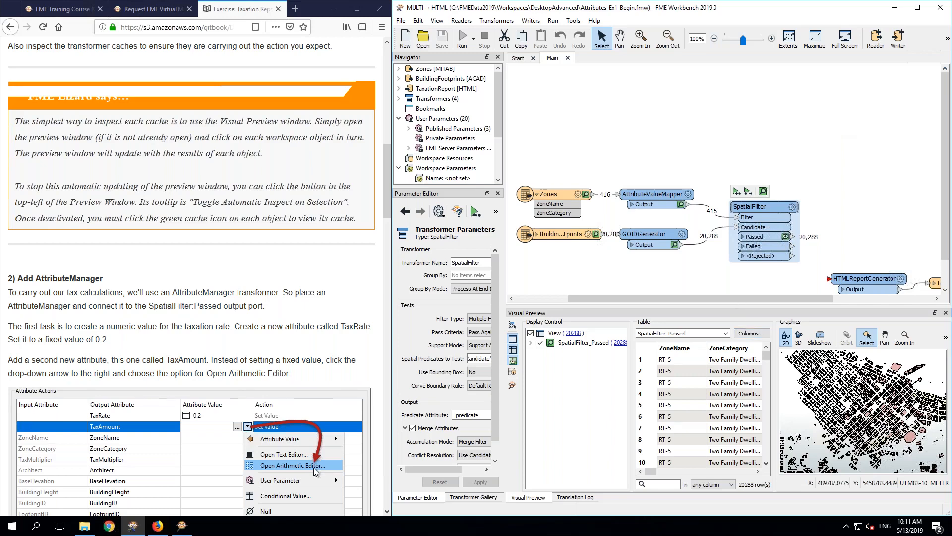
Step: Examine the TaxMultiplier column in the AttributeValueMapper output cache and the PropertyID column in the GOIDGenerator output cache
left_click(657, 194)
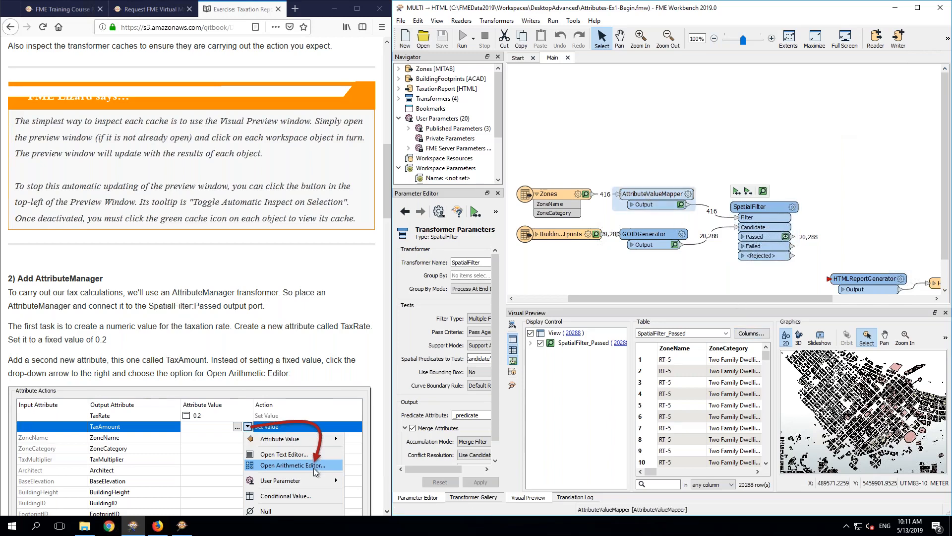
left_click(682, 204)
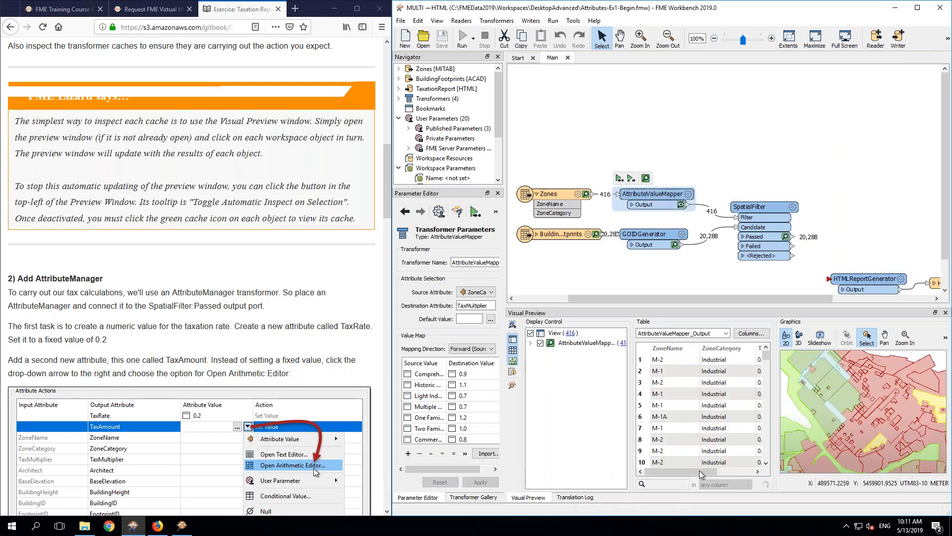
left_click_drag(707, 472, 765, 467)
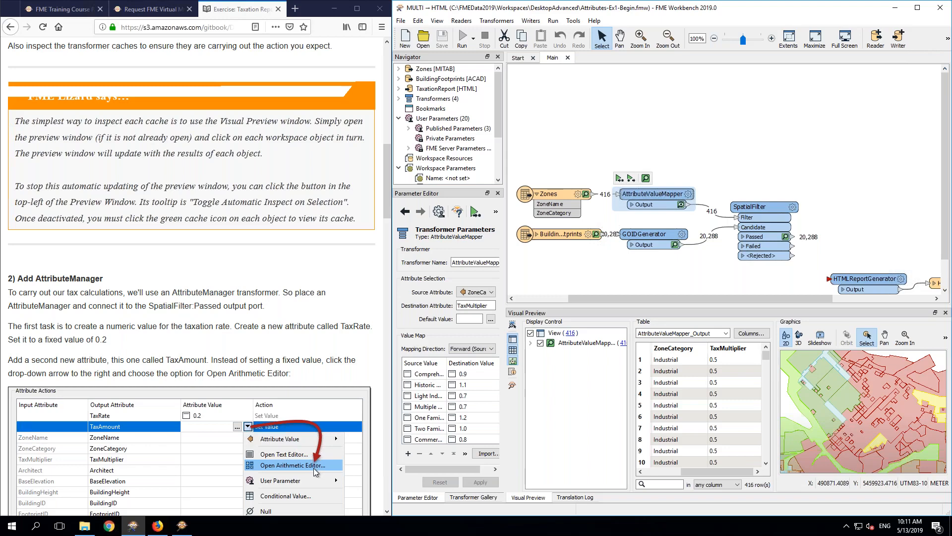
left_click(646, 234)
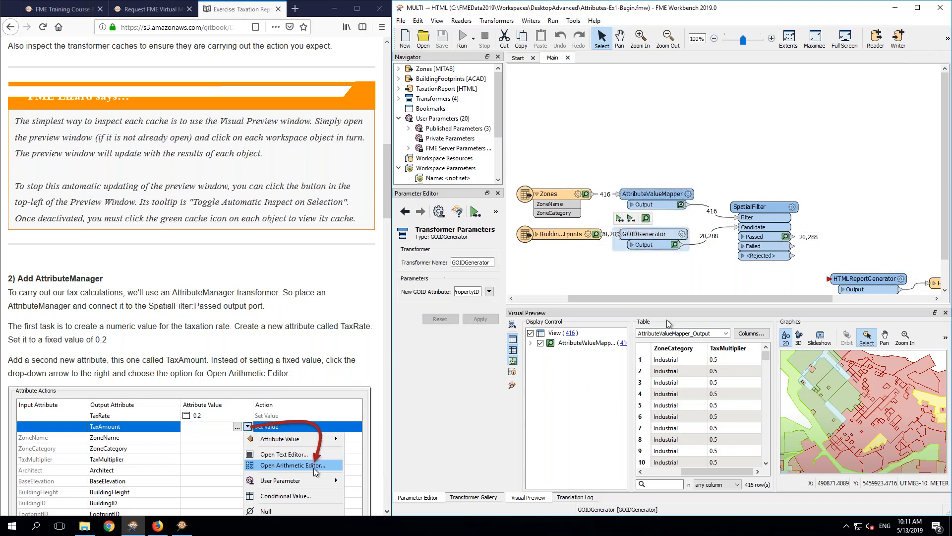
left_click(674, 245)
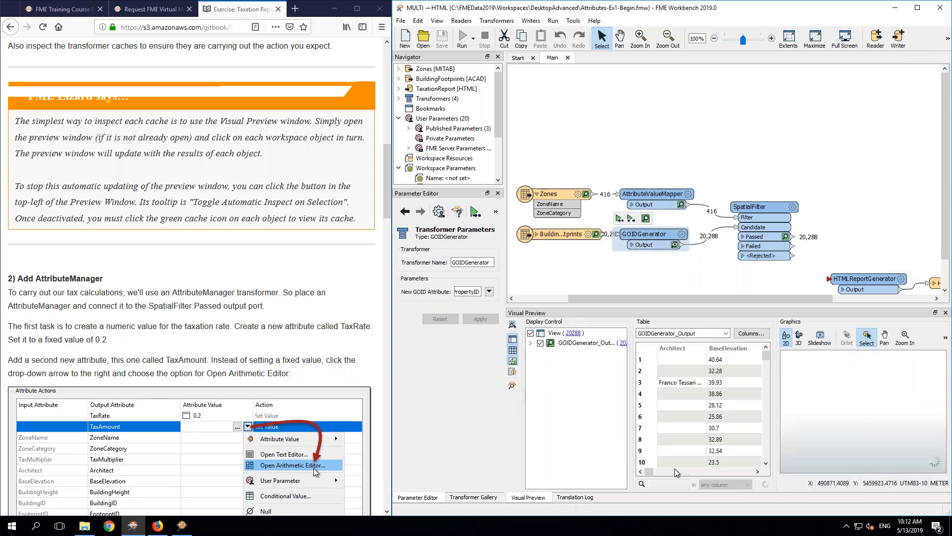
left_click_drag(649, 472, 726, 472)
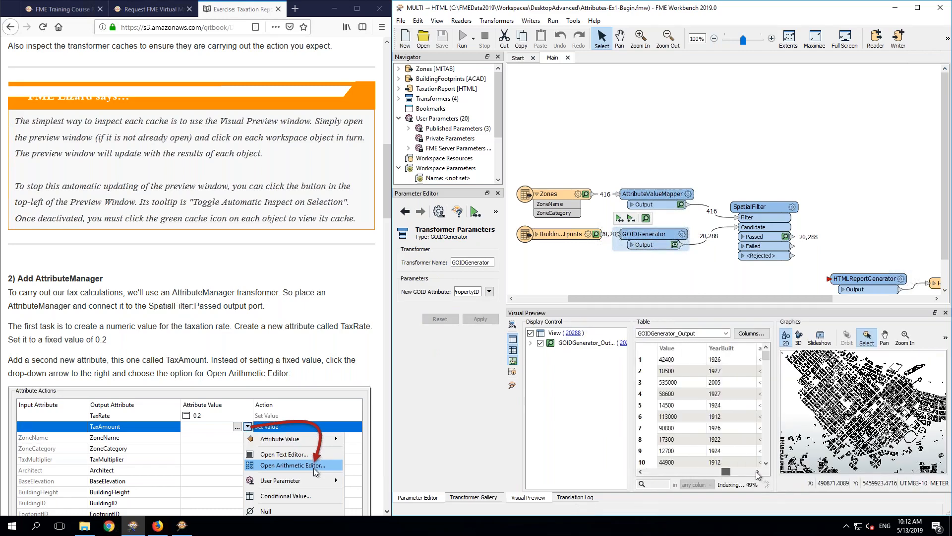
left_click(758, 472)
left_click(734, 363)
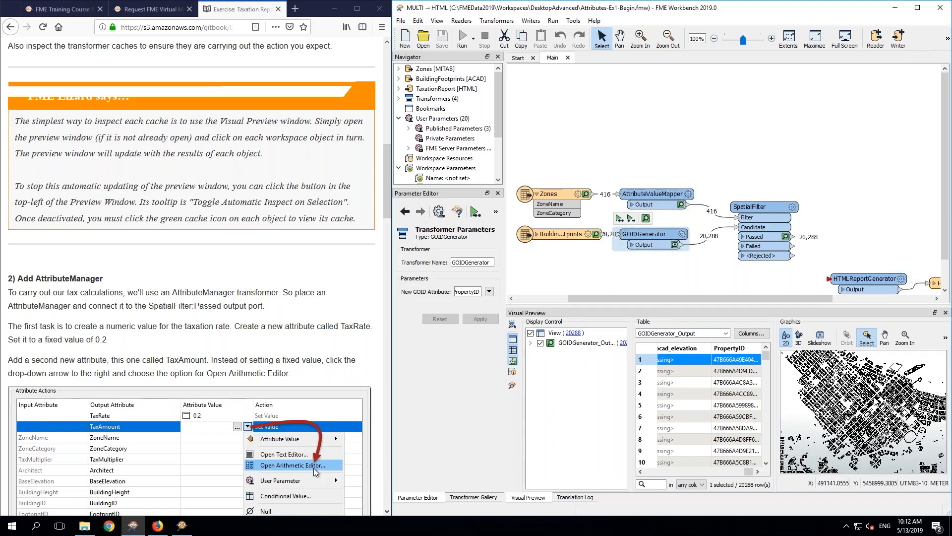
Step: Turn automatic inspection on selection back on in Visual Preview, and display the SpatialFilter Passed cache
left_click(513, 325)
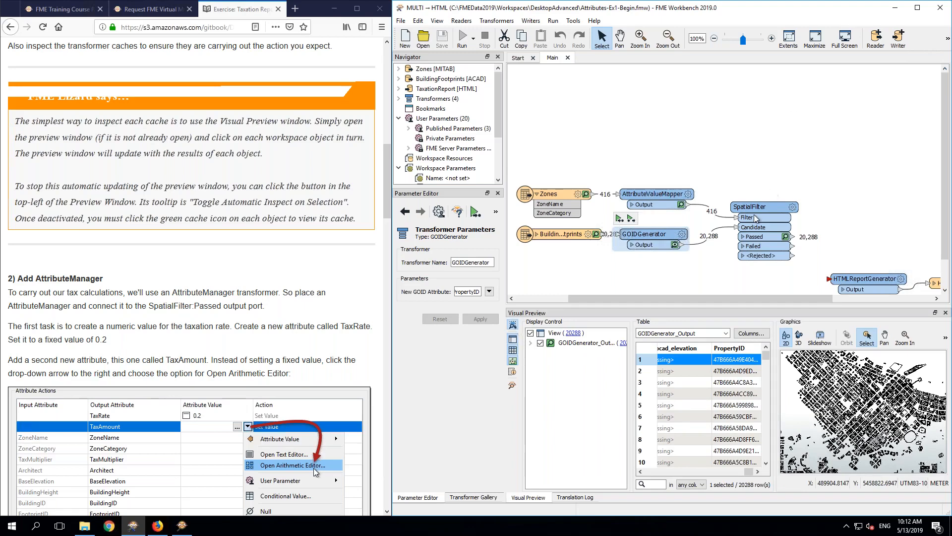
left_click(786, 237)
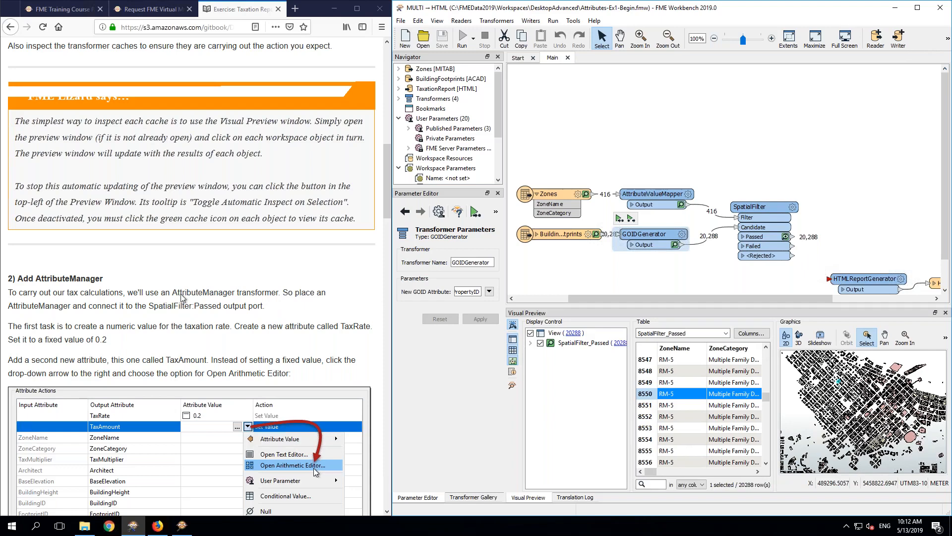
Step: Add an AttributeManager transformer to the canvas and connect it to the SpatialFilter's Passed output port
scroll(182, 298, "down", 5)
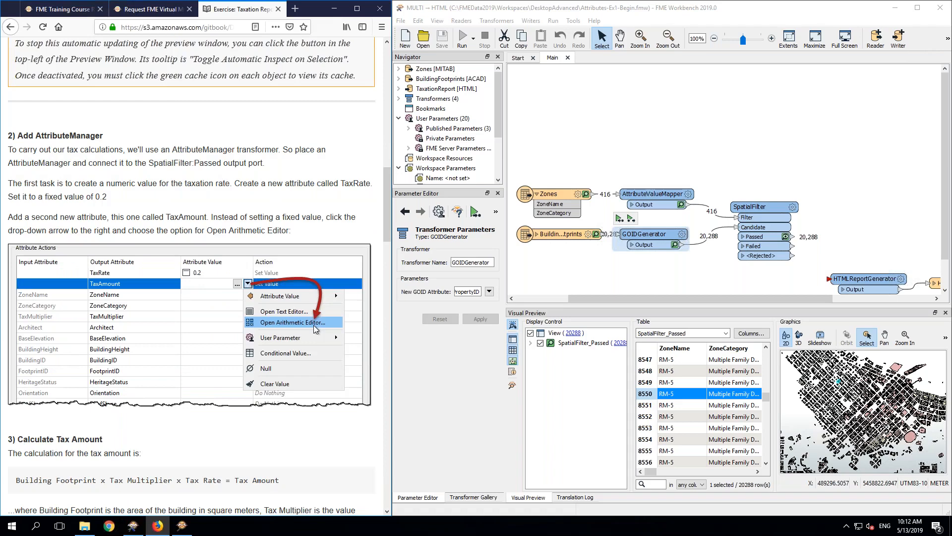
left_click(889, 228)
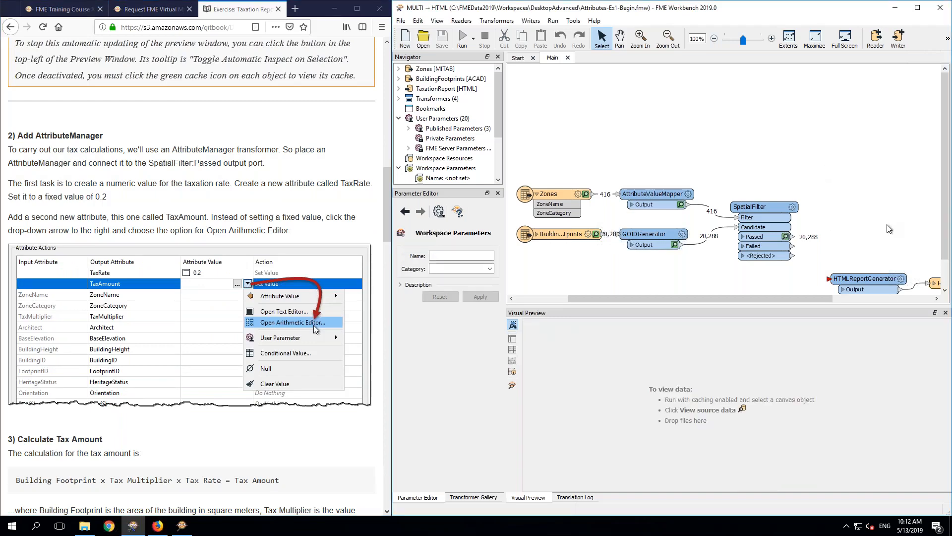
type("ute")
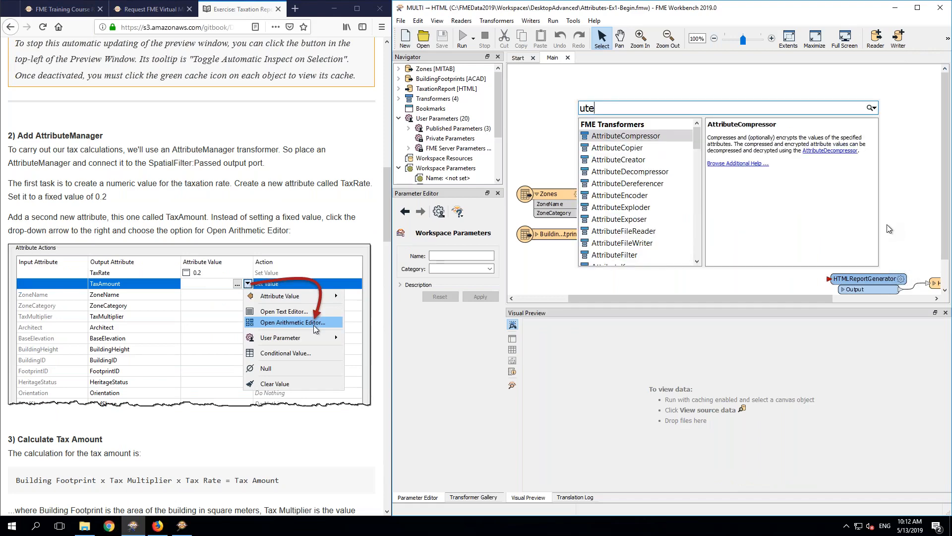
type("m")
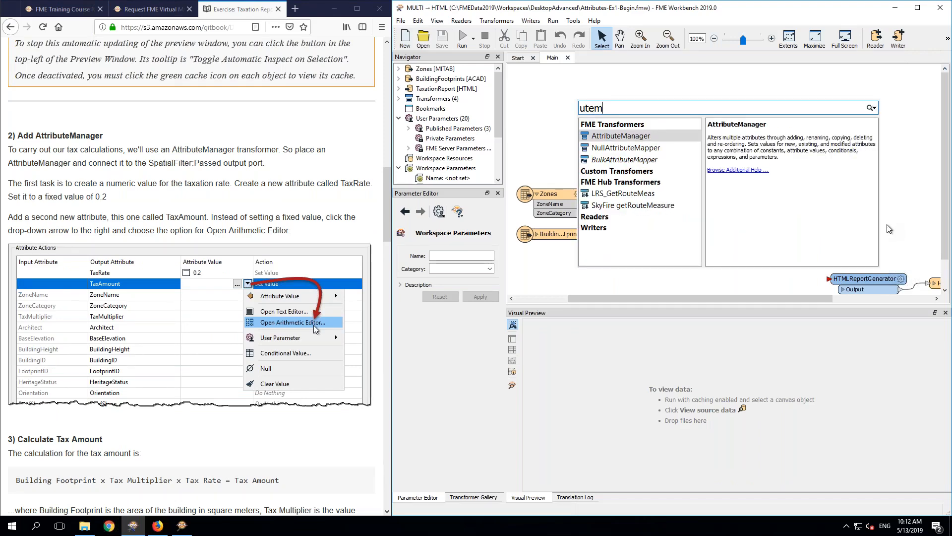
key("Return")
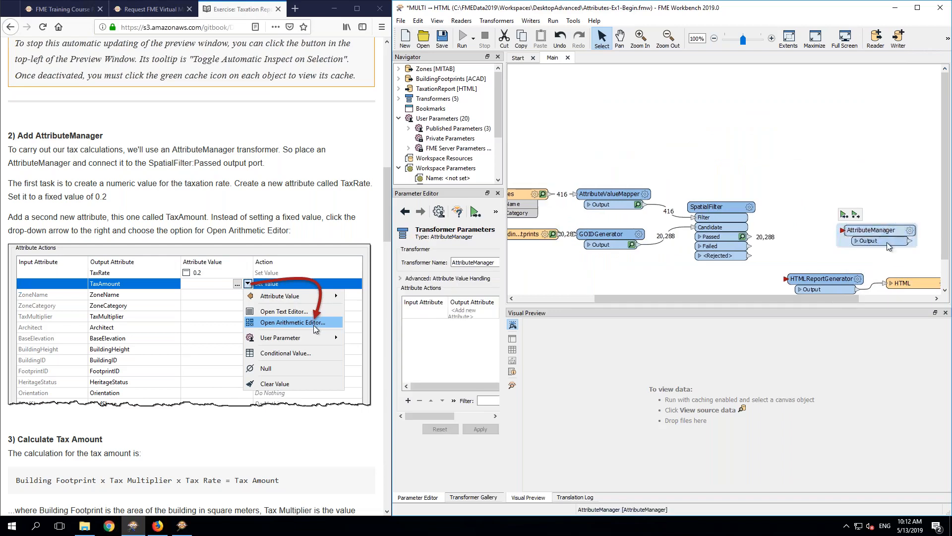
left_click_drag(876, 234, 823, 221)
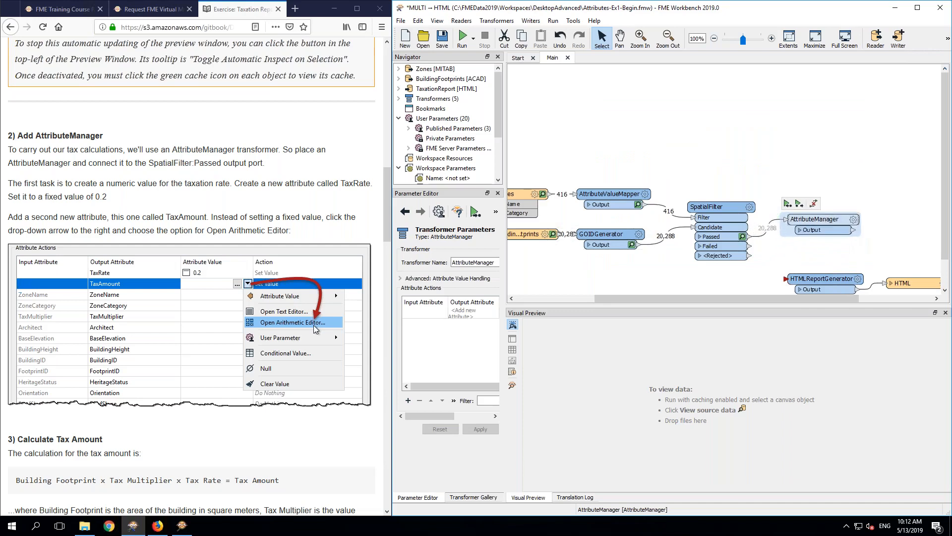
Step: In the AttributeManager parameters, add a new output attribute named TaxRate with a fixed value of 0.2
left_click(854, 220)
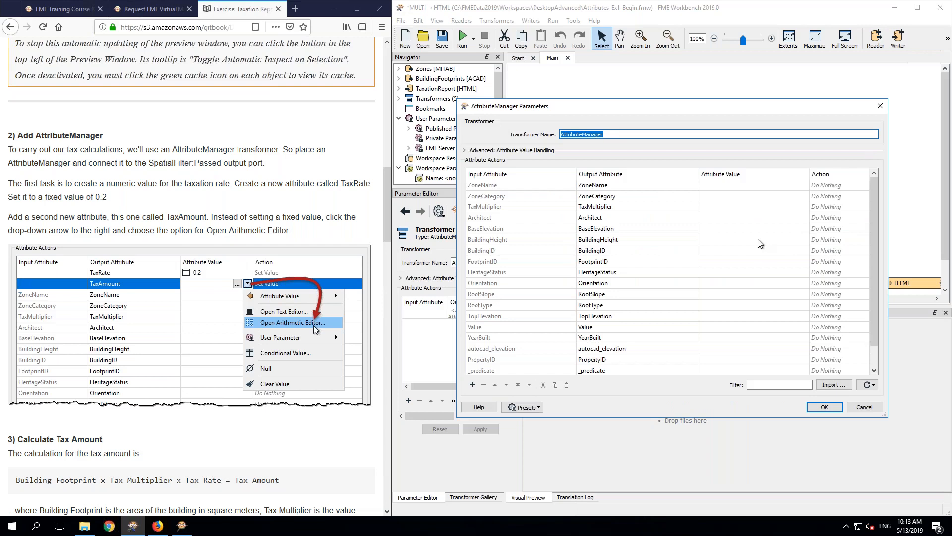
scroll(761, 243, "down", 1)
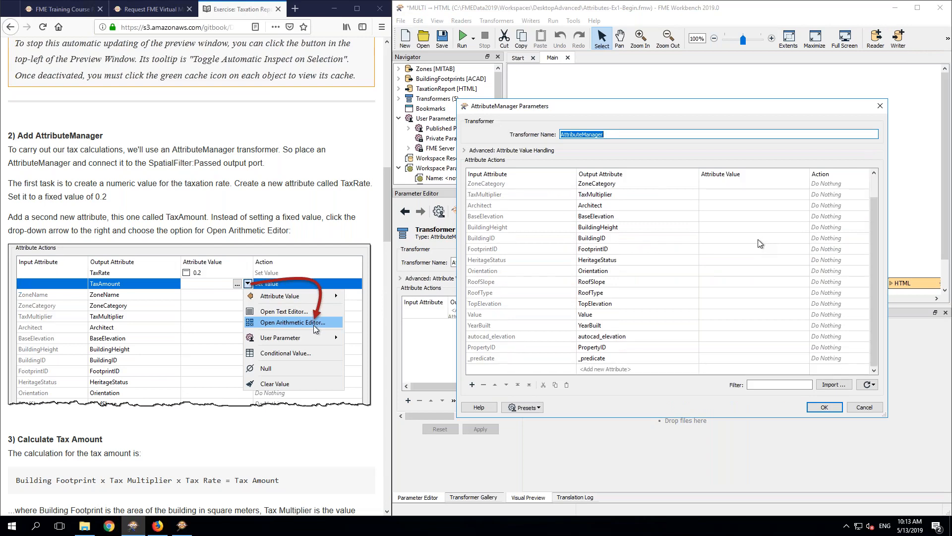
left_click(629, 373)
scroll(699, 331, "up", 1)
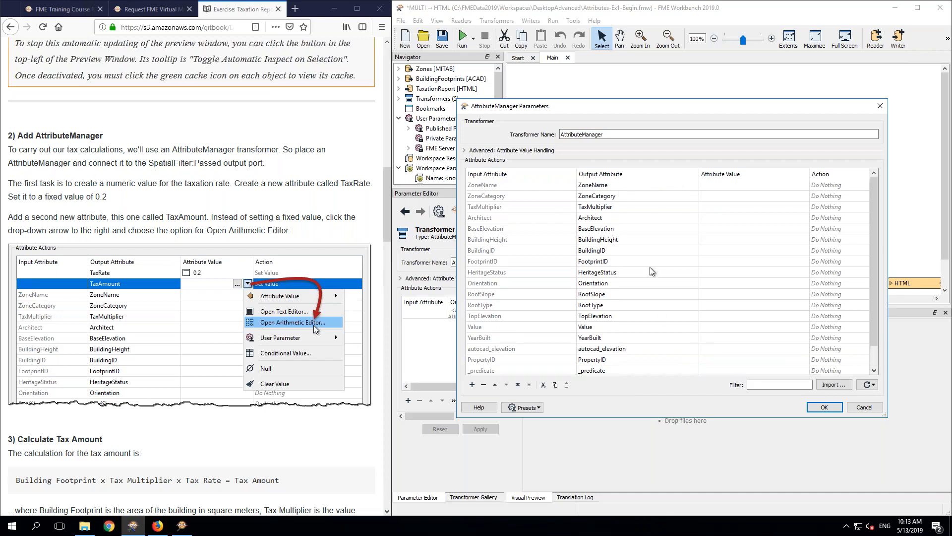
scroll(653, 294, "down", 1)
left_click(640, 369)
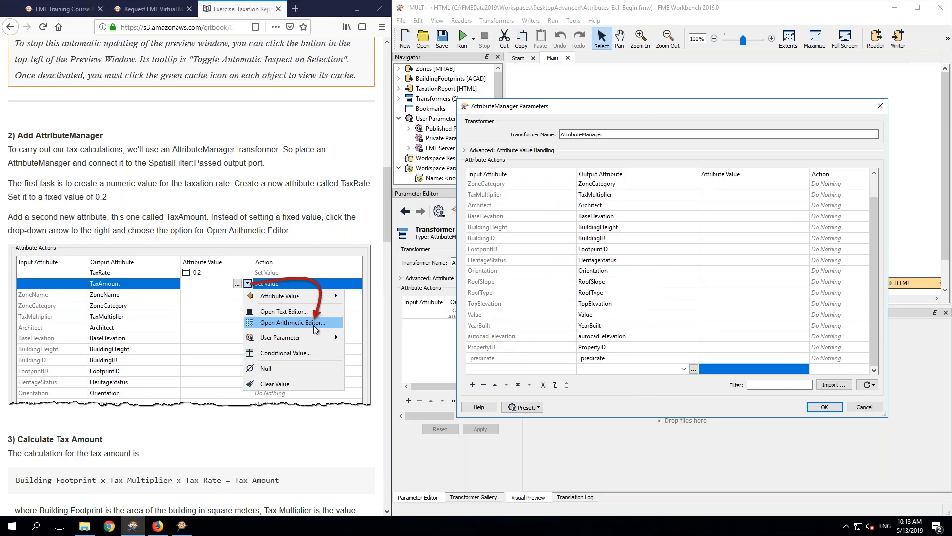
type("TaxRate")
key("Tab")
key("Tab")
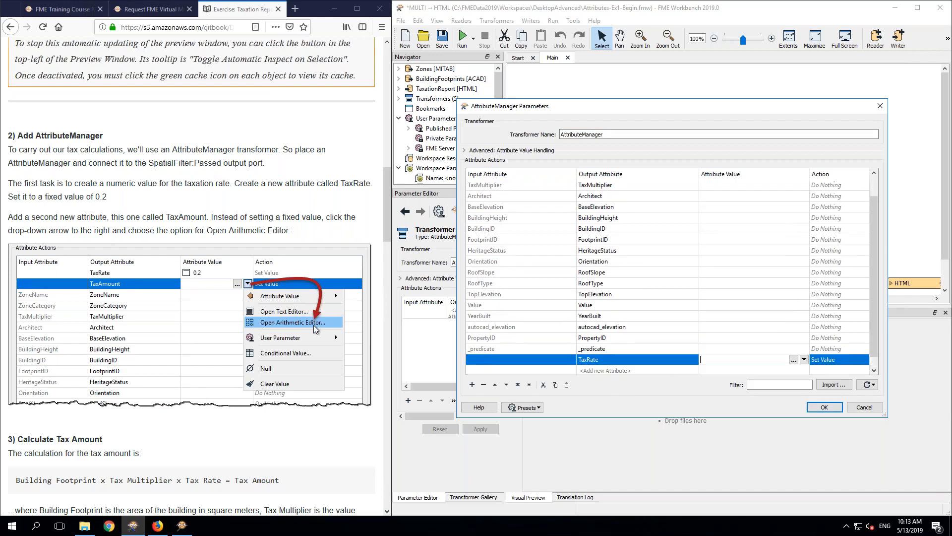
type("0.2")
left_click(680, 361)
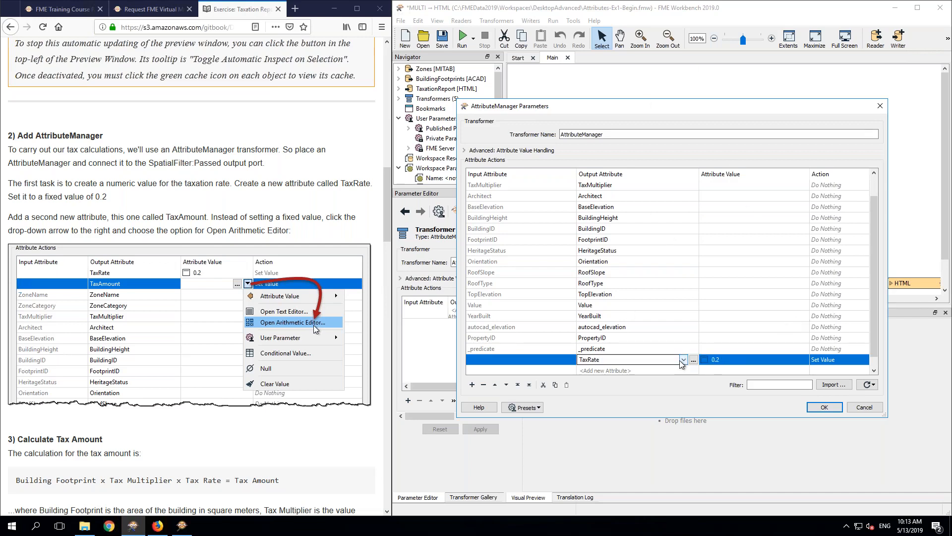
Step: Add a second new attribute named TaxAmount and open the Arithmetic Editor for its value, keeping the exercise instructions uncovered
left_click(638, 372)
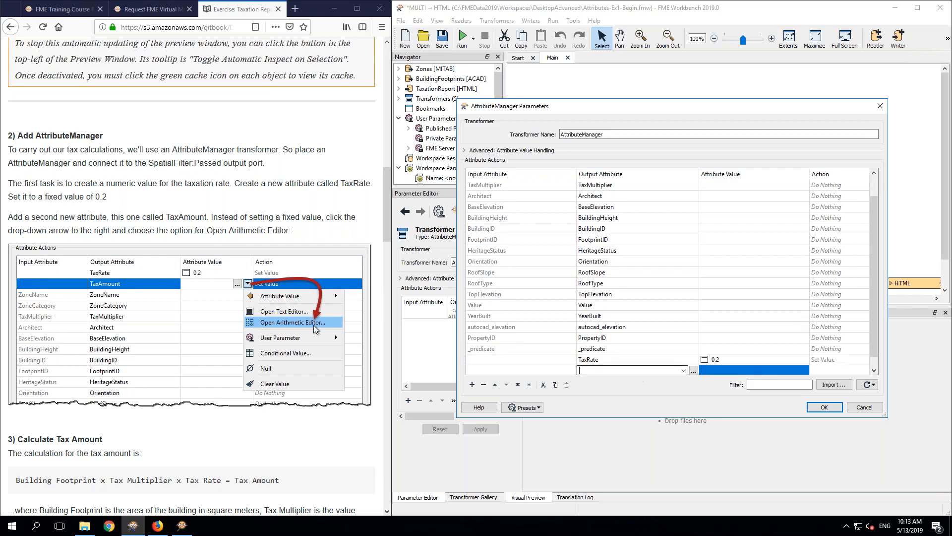
type("TaxAmount")
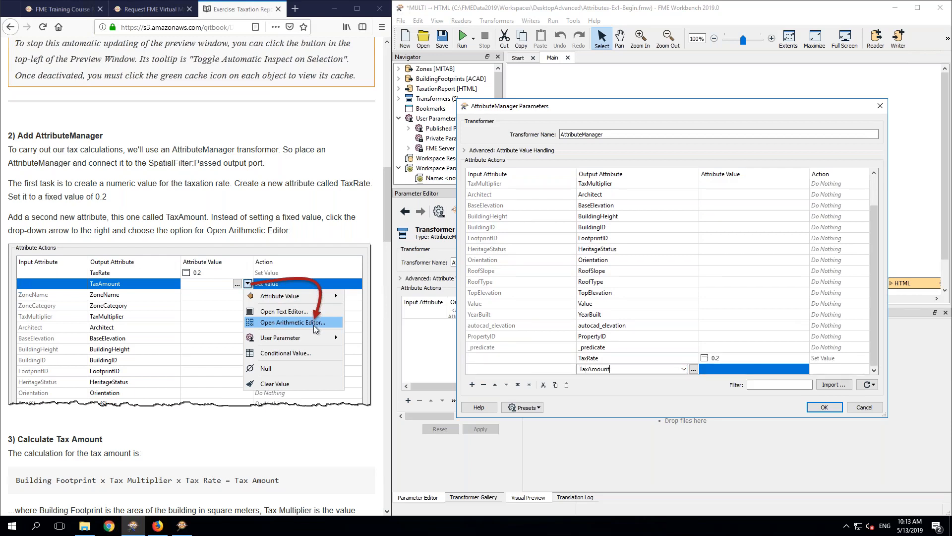
key("Tab")
left_click(804, 370)
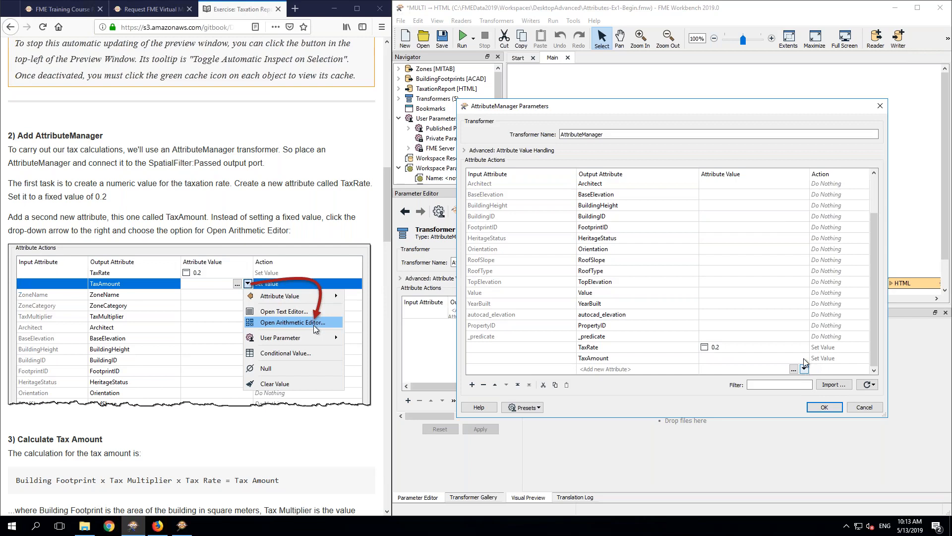
left_click(805, 358)
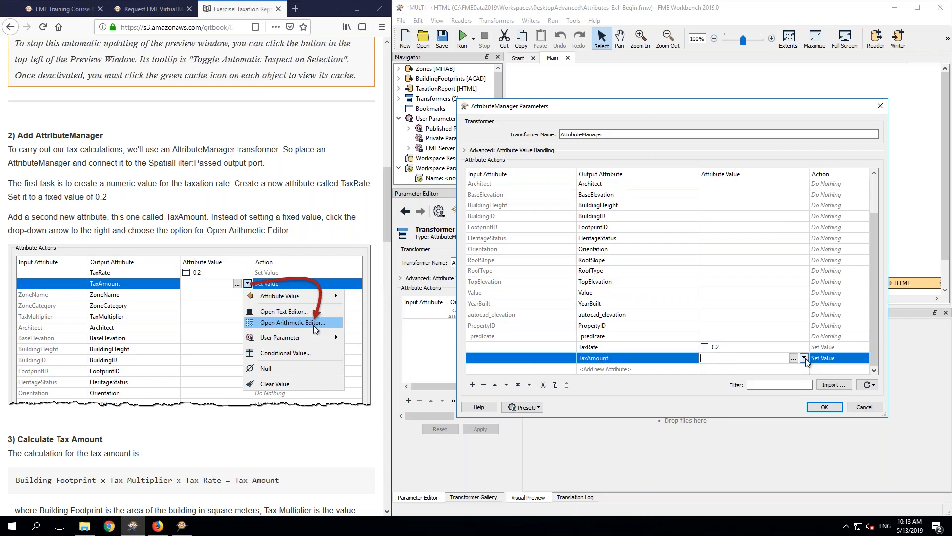
left_click(804, 359)
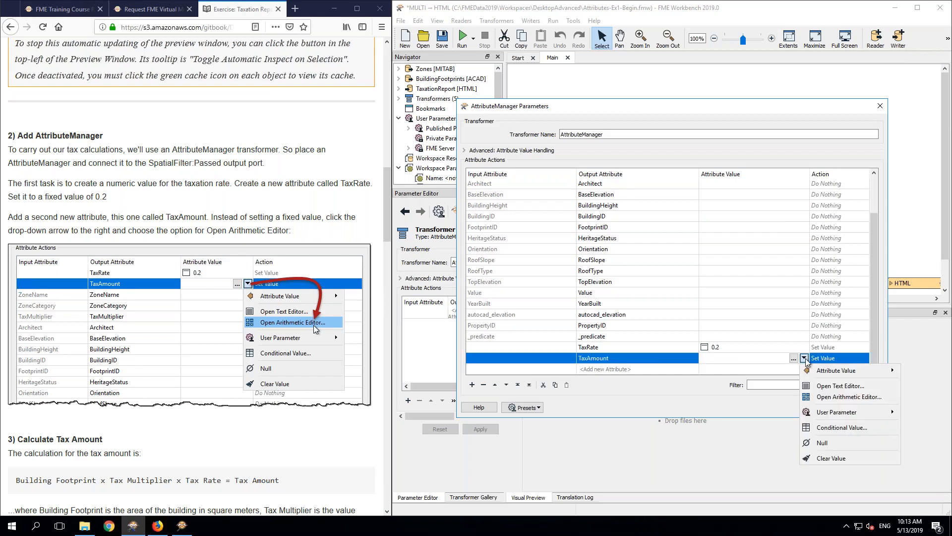
left_click(849, 397)
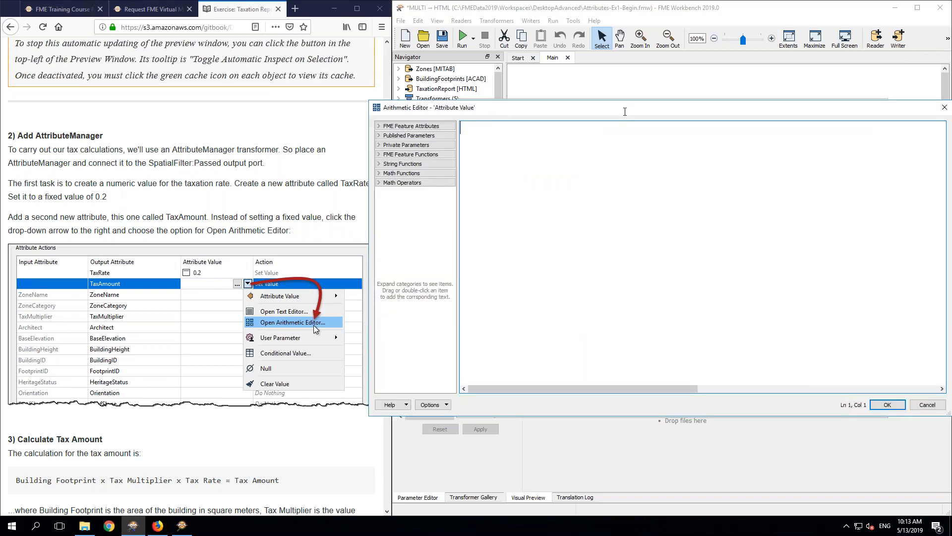
left_click_drag(625, 111, 563, 47)
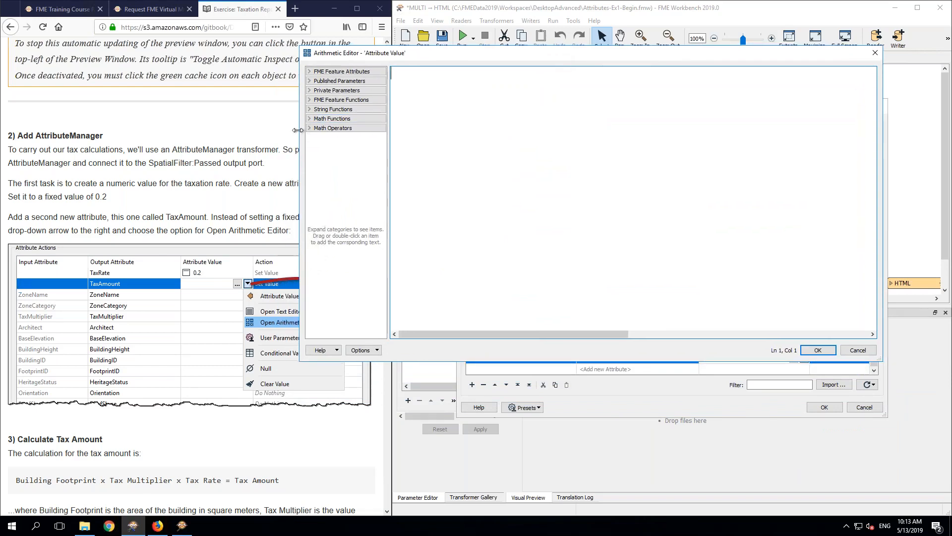
left_click_drag(297, 130, 398, 116)
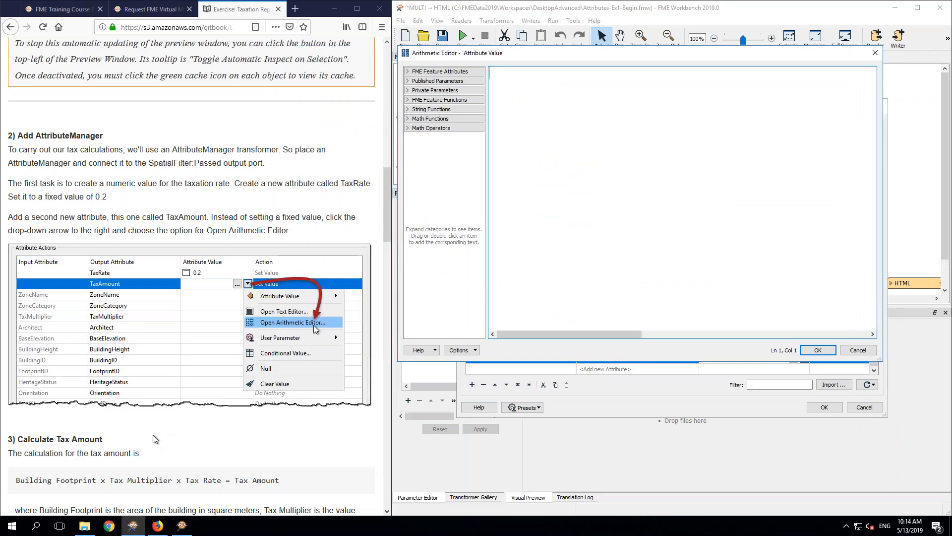
left_click(156, 439)
scroll(155, 439, "down", 1)
scroll(155, 438, "down", 5)
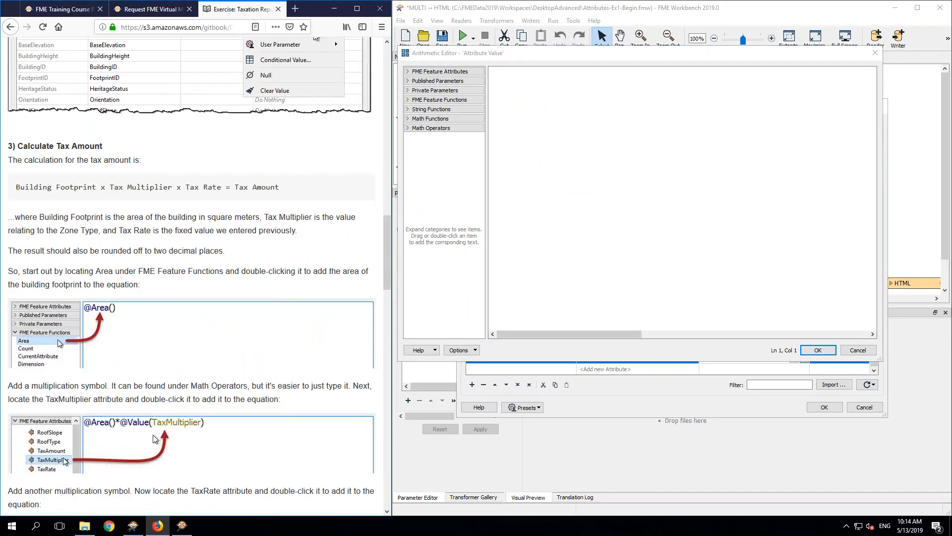
scroll(154, 439, "down", 2)
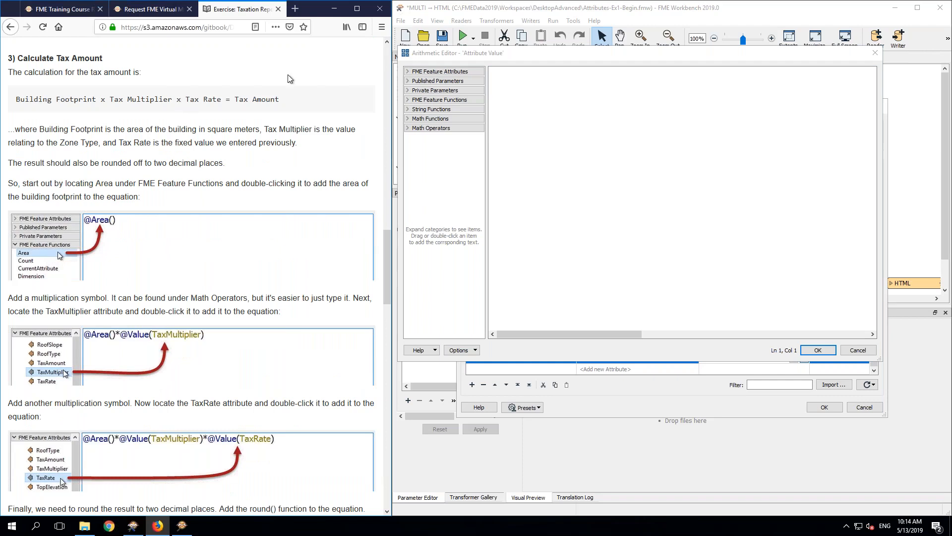
mouse_move(640, 4)
left_click(504, 89)
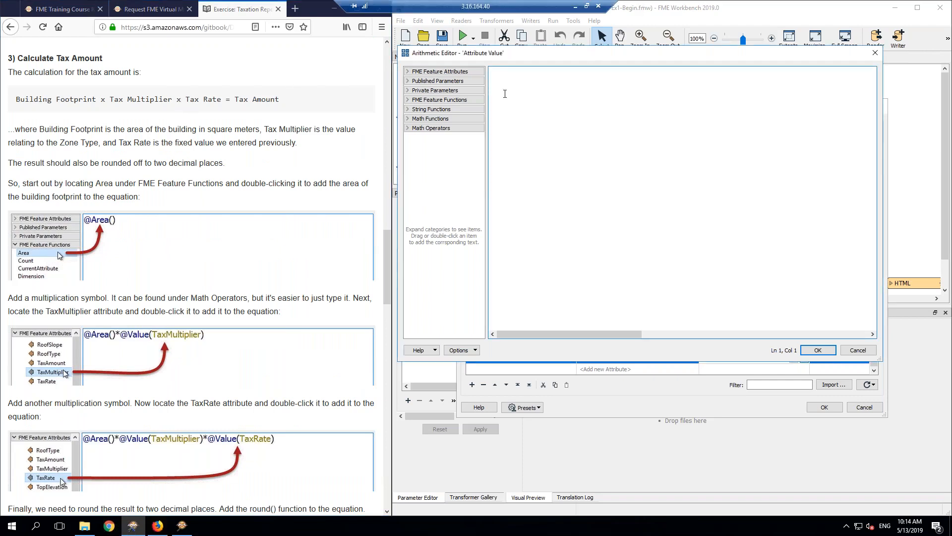
left_click(408, 101)
double_click(419, 111)
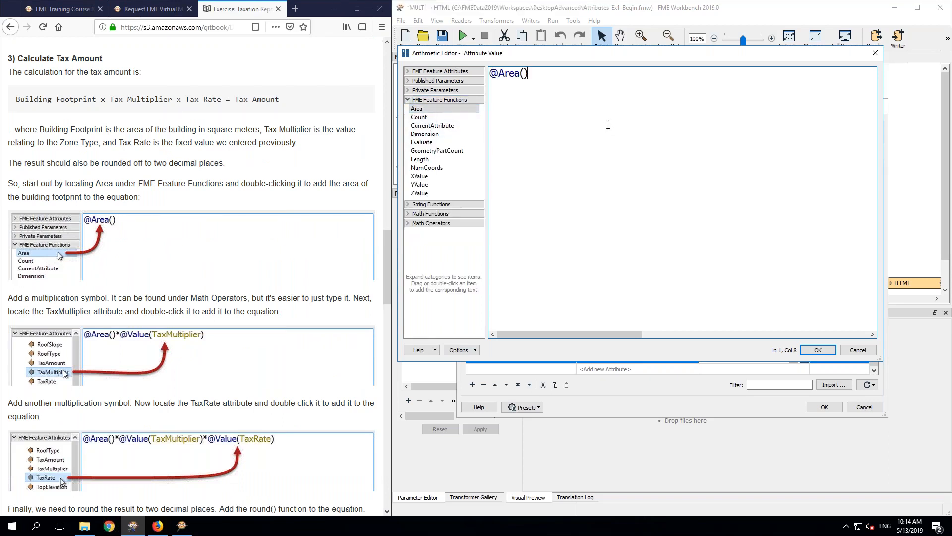
type("*")
left_click(432, 72)
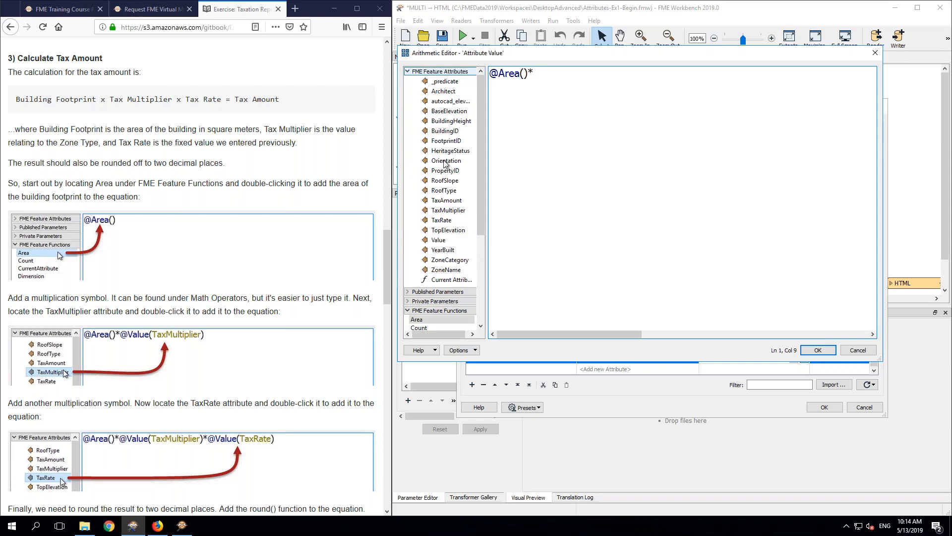
double_click(448, 209)
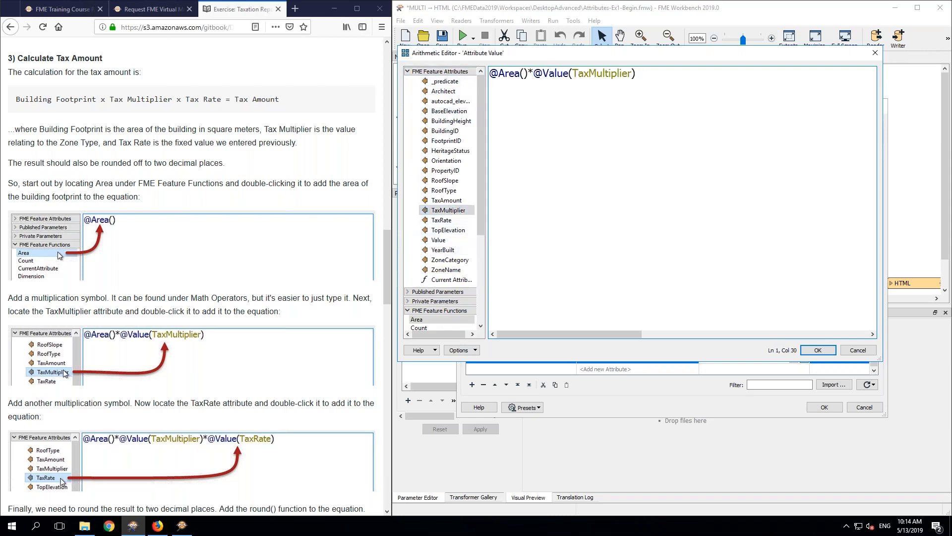
type("*")
double_click(441, 220)
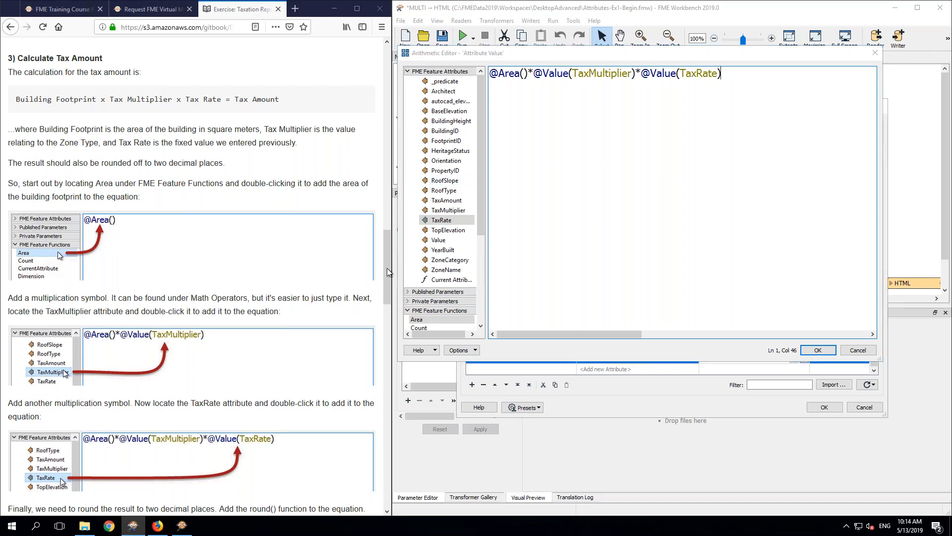
Step: Read the rounding instructions and select the round function among the Math Functions in the Arithmetic Editor
left_click_drag(388, 262, 387, 326)
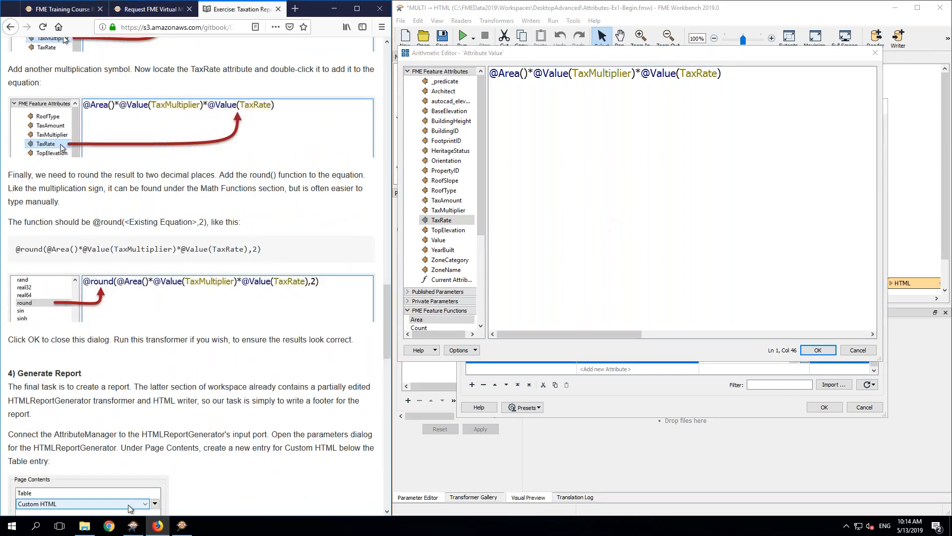
left_click(408, 74)
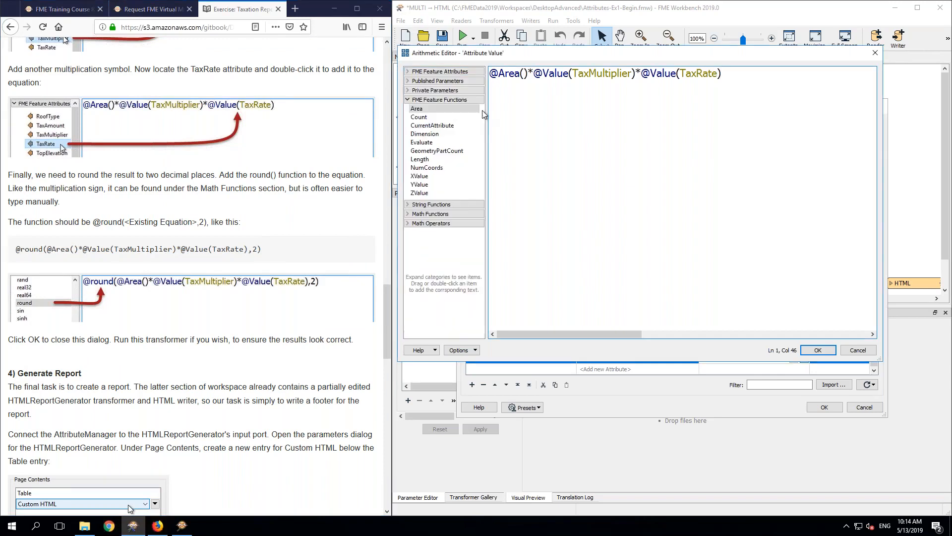
left_click(409, 101)
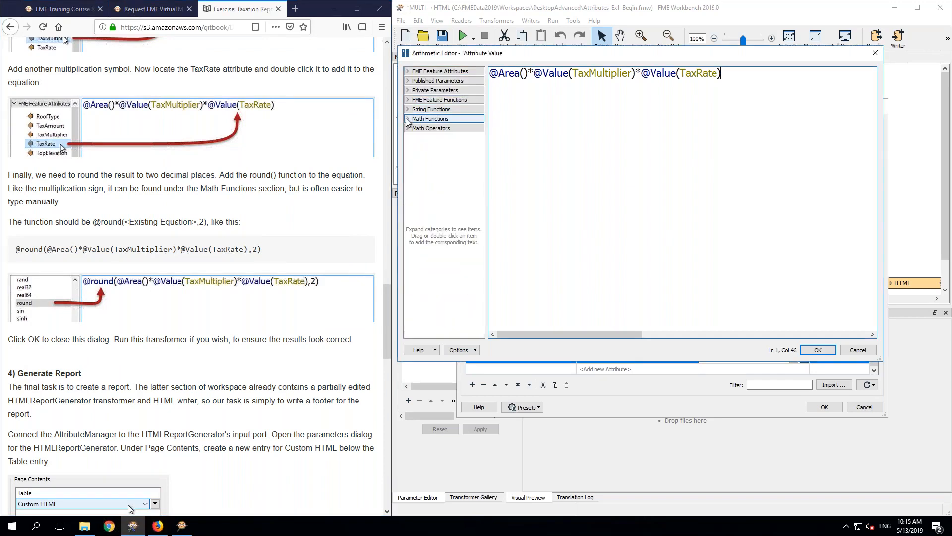
left_click(407, 120)
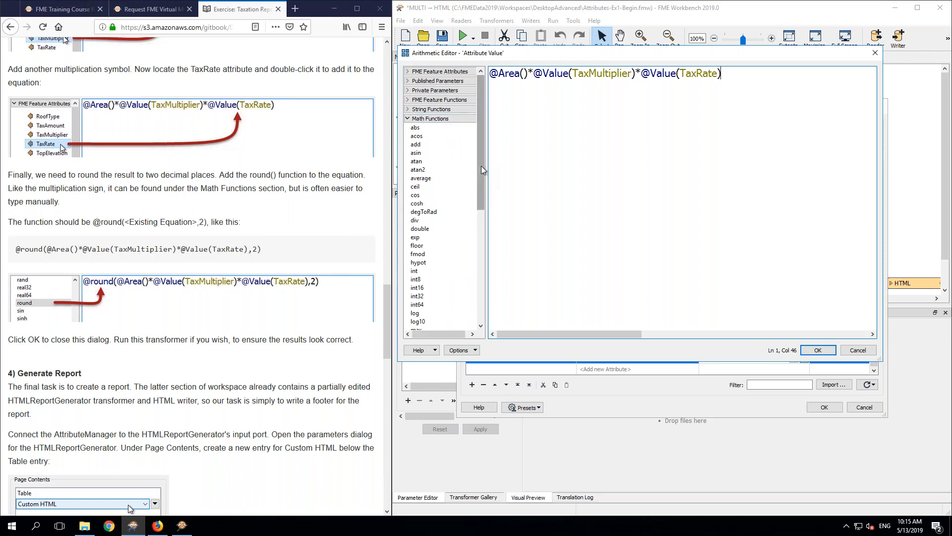
left_click_drag(481, 165, 481, 227)
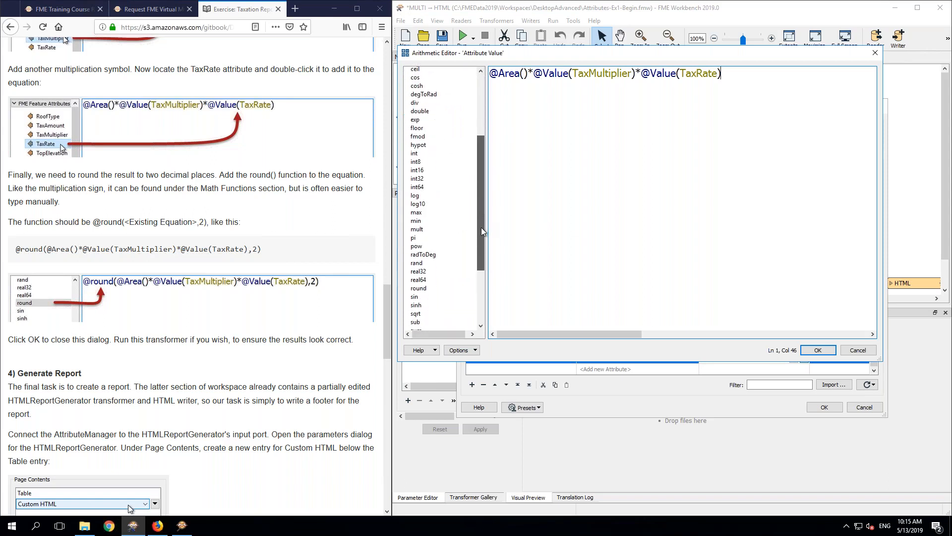
left_click(418, 287)
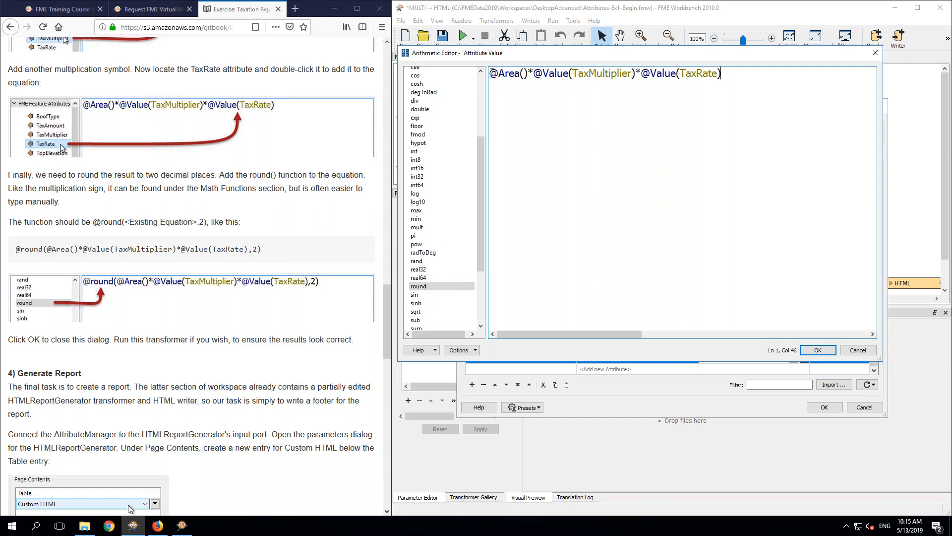
left_click_drag(490, 73, 730, 73)
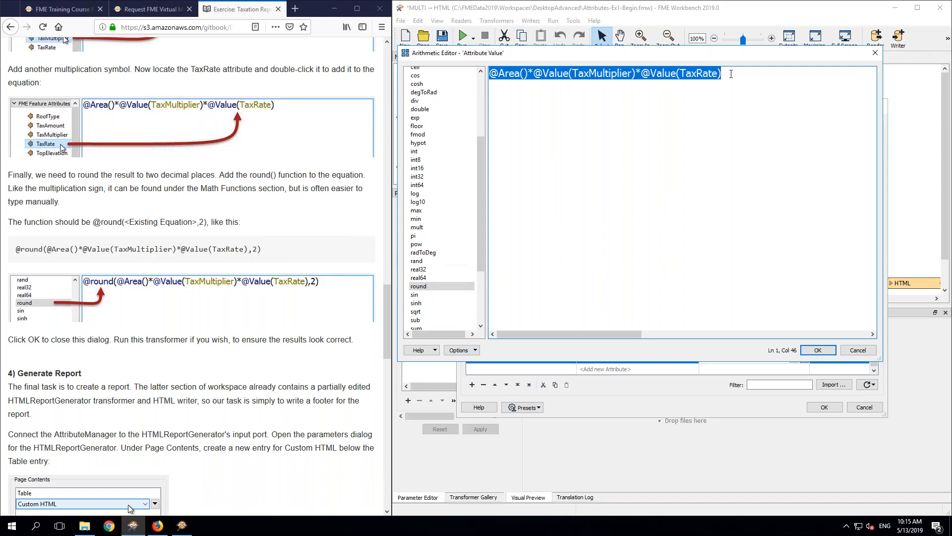
left_click(494, 74)
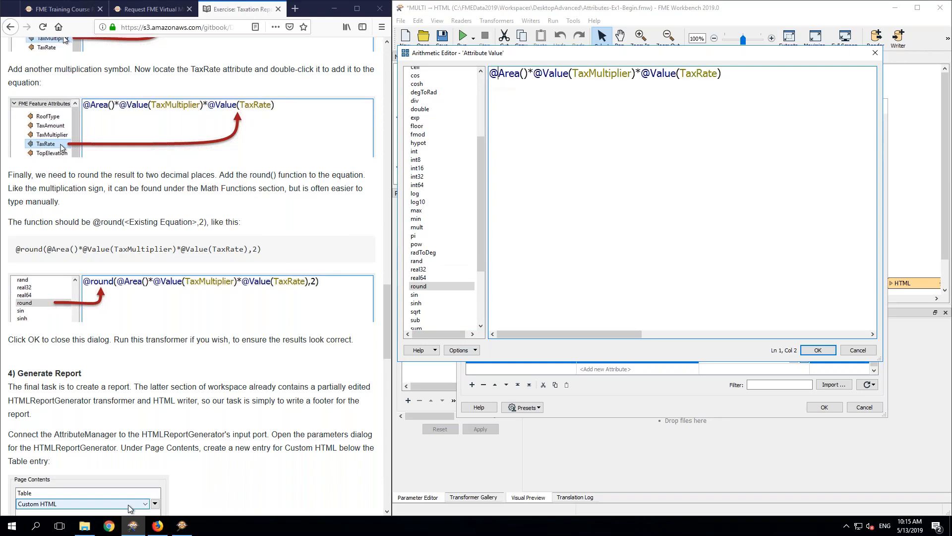
left_click(491, 73)
double_click(422, 287)
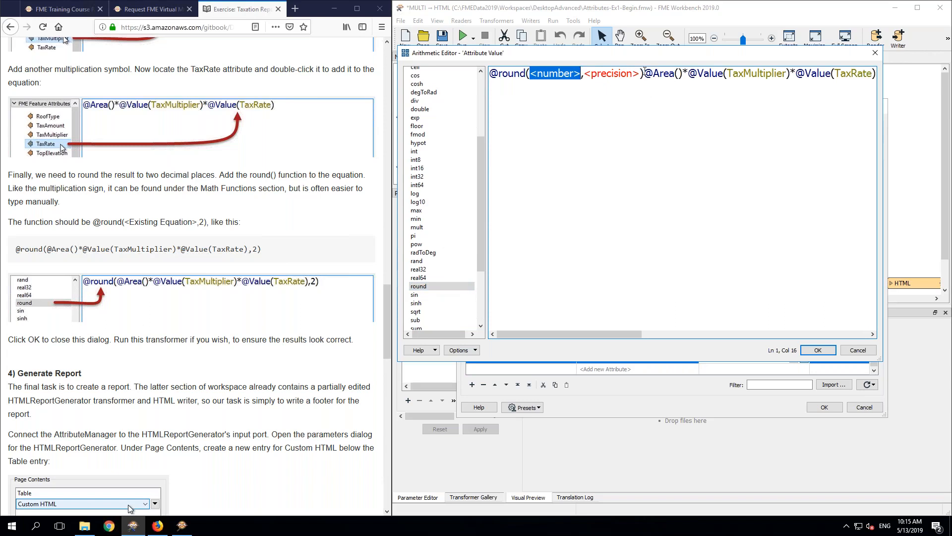
key("ctrl+z")
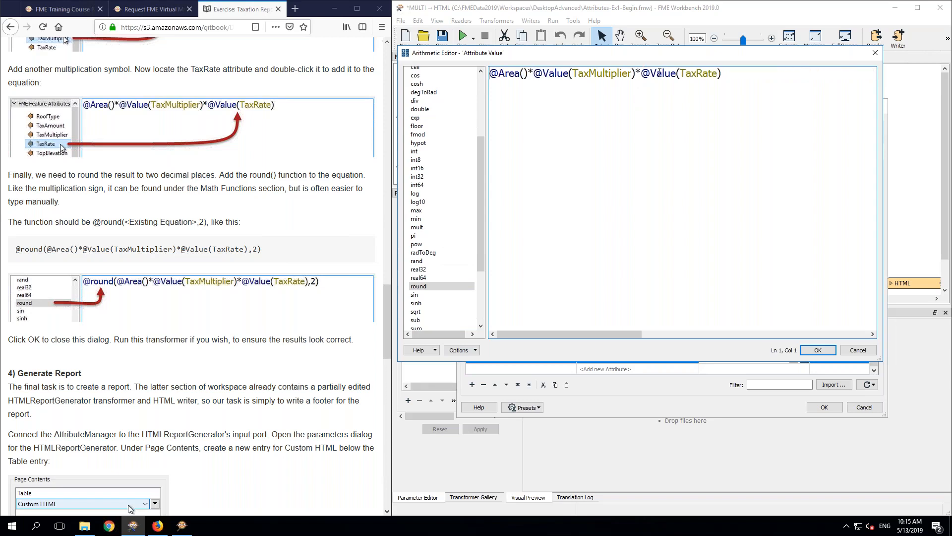
key("ctrl+a")
key("ctrl+c")
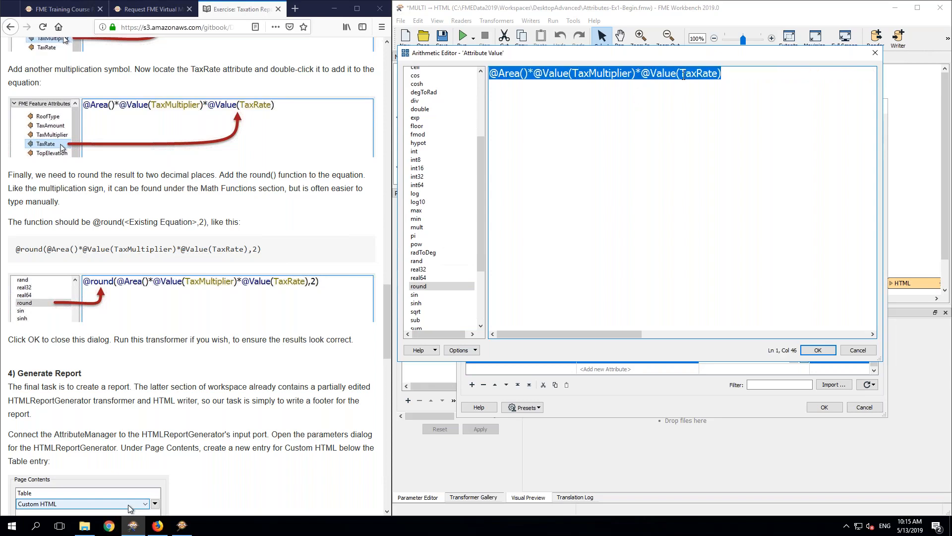
double_click(435, 286)
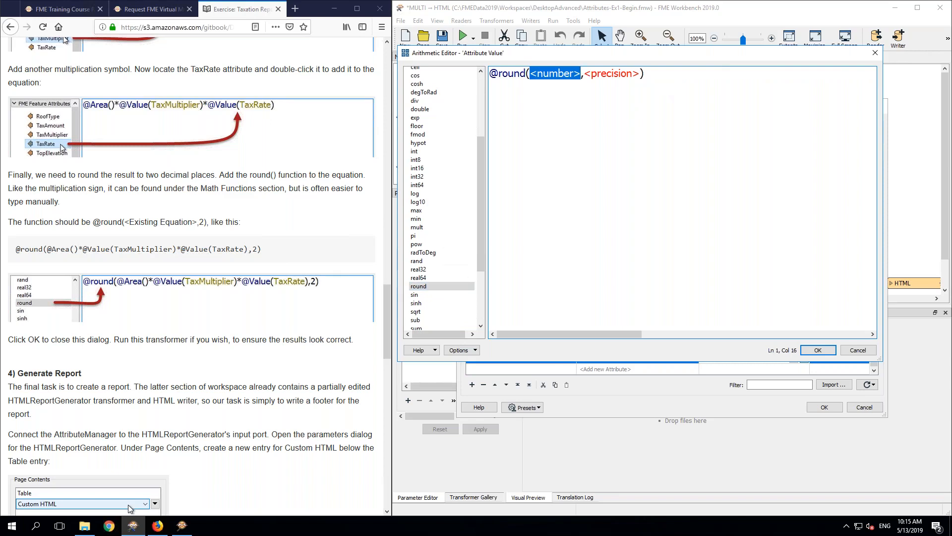
key("ctrl+v")
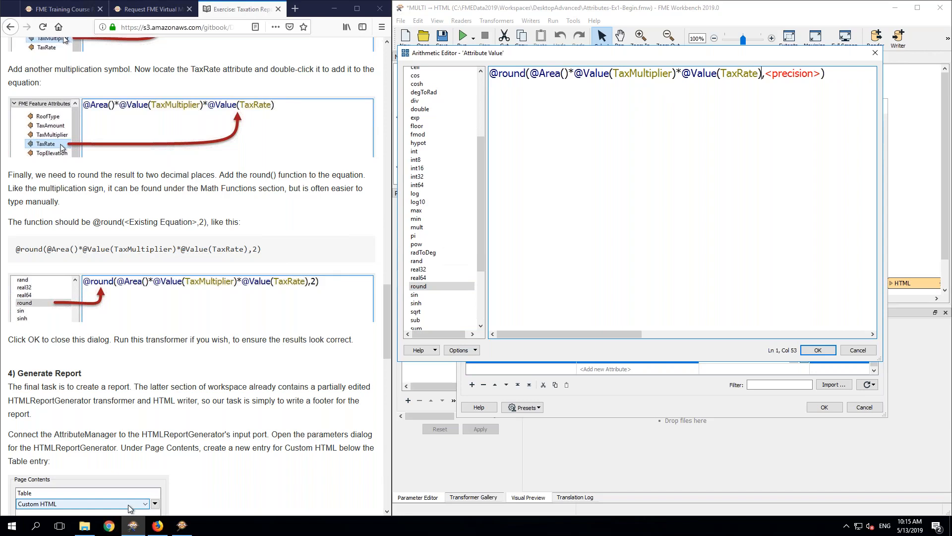
key("shift+Right")
key("shift+Right")
key("shift+Right")
key("shift+Right")
key("shift+Right")
key("shift+Right")
key("shift+Right")
key("shift+Right")
key("shift+Right")
key("shift+Right")
key("shift+Right")
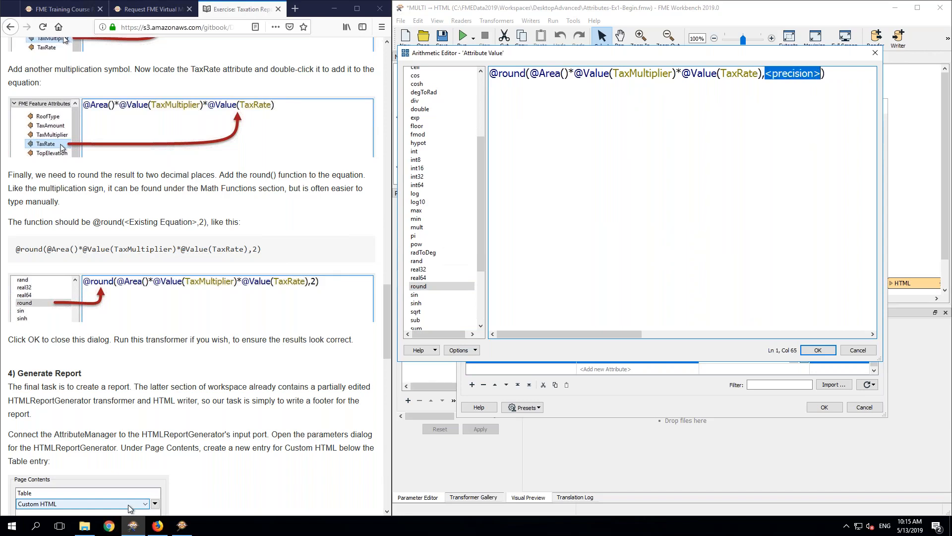
type("2")
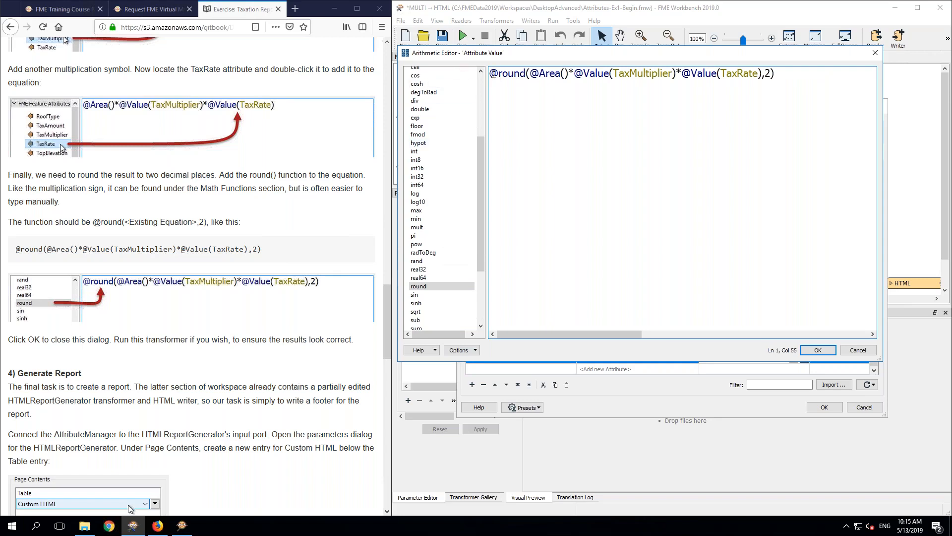
Step: Read the Generate Report instructions, and accept the TaxAmount expression and the AttributeManager parameters
left_click(490, 73)
left_click(157, 395)
scroll(198, 276, "down", 7)
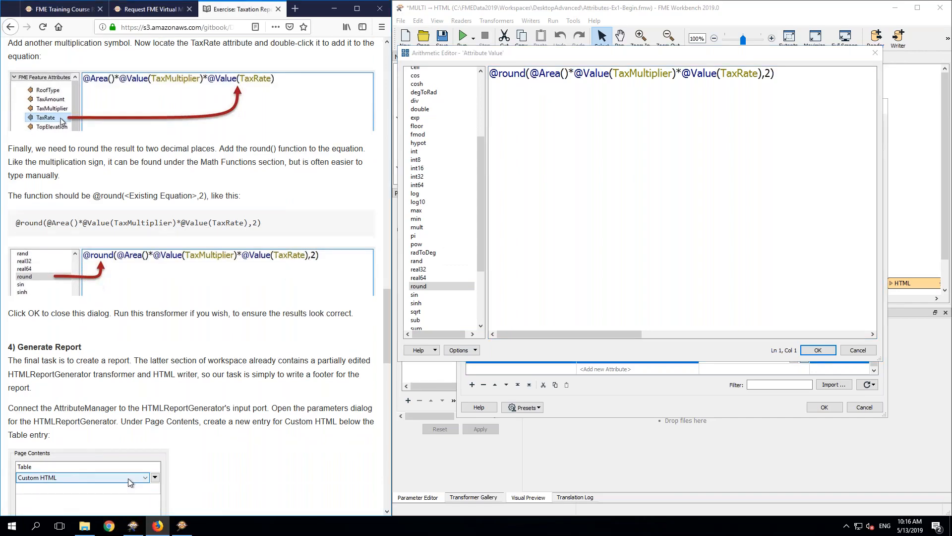
scroll(198, 275, "up", 1)
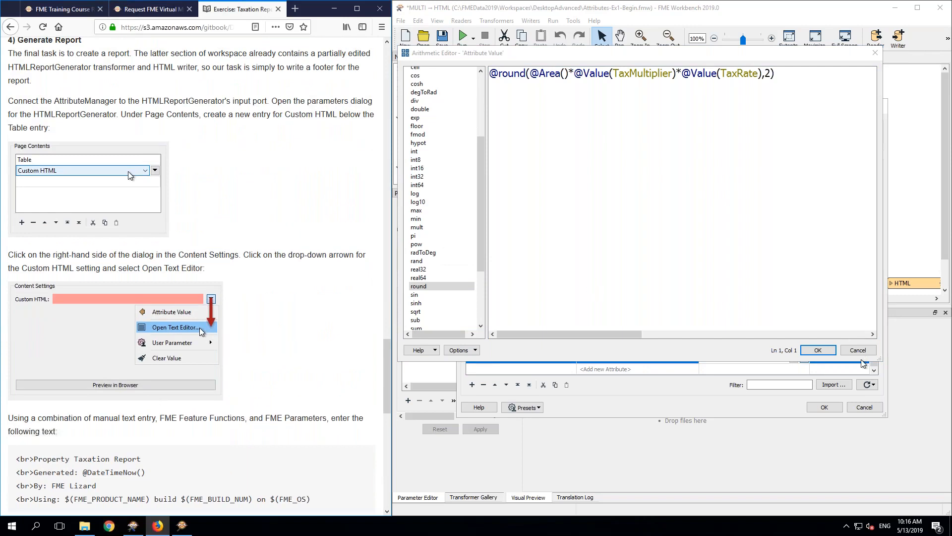
left_click(816, 350)
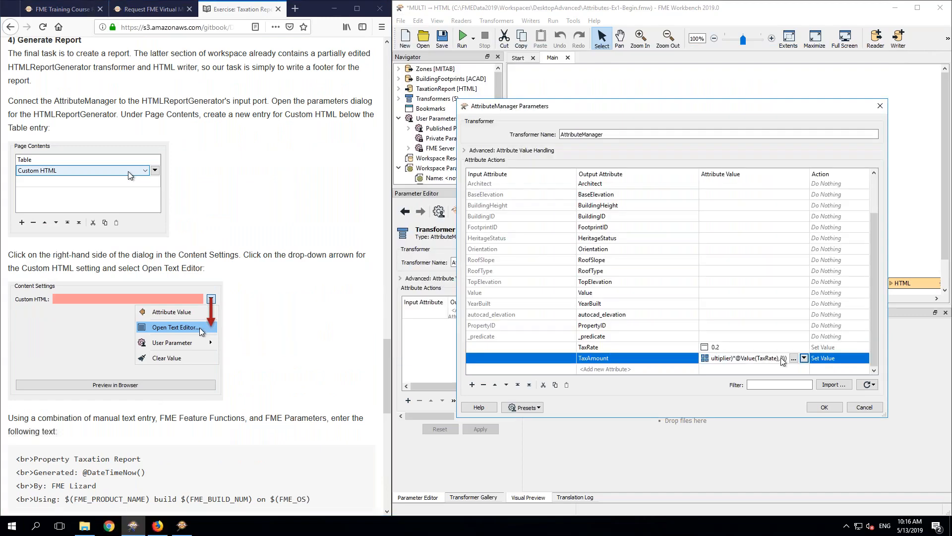
left_click(819, 410)
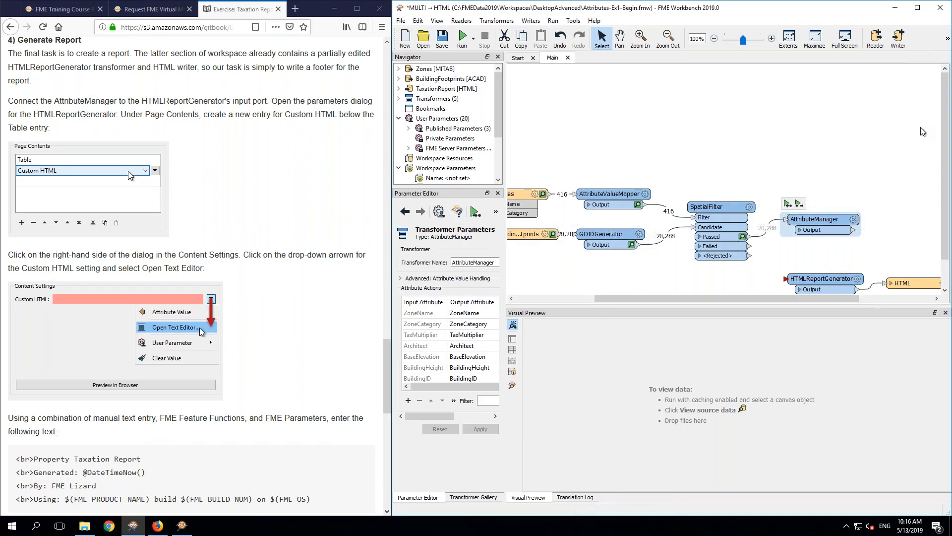
Step: Connect the AttributeManager's Output port to the HTMLReportGenerator's input port and open the HTMLReportGenerator parameters
left_click_drag(947, 102, 944, 132)
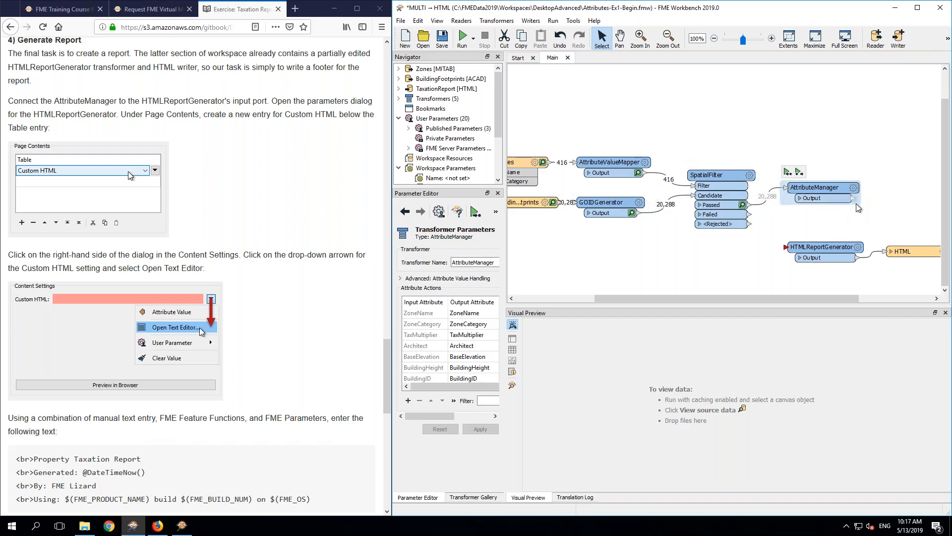
left_click_drag(854, 198, 786, 247)
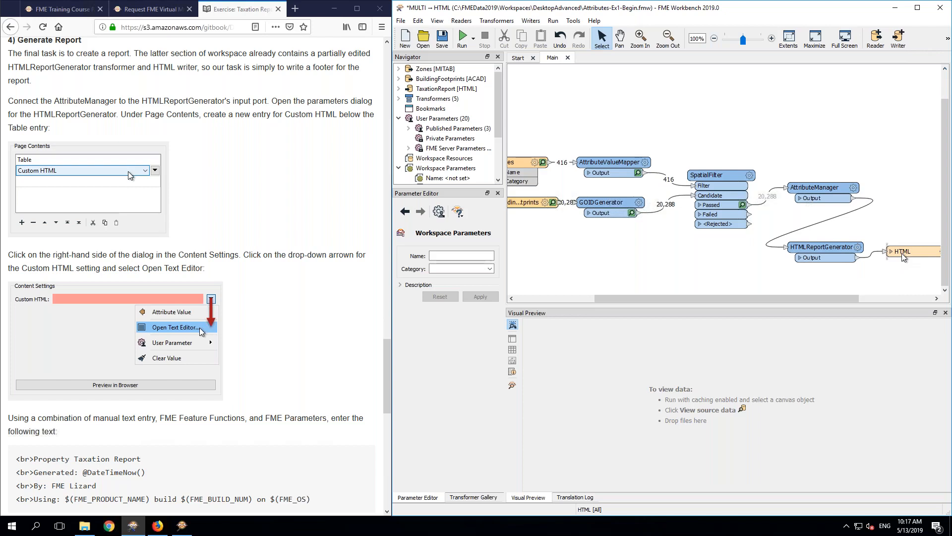
left_click(857, 250)
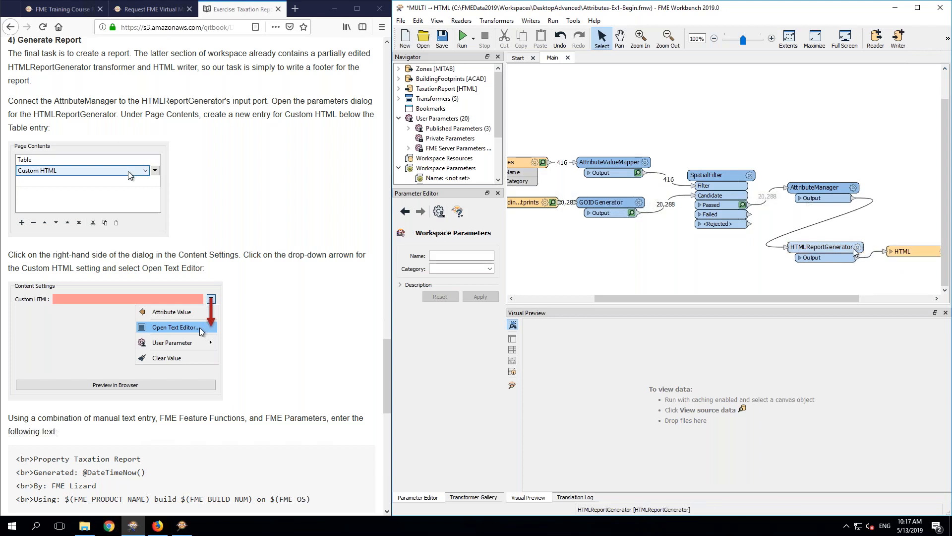
left_click(858, 247)
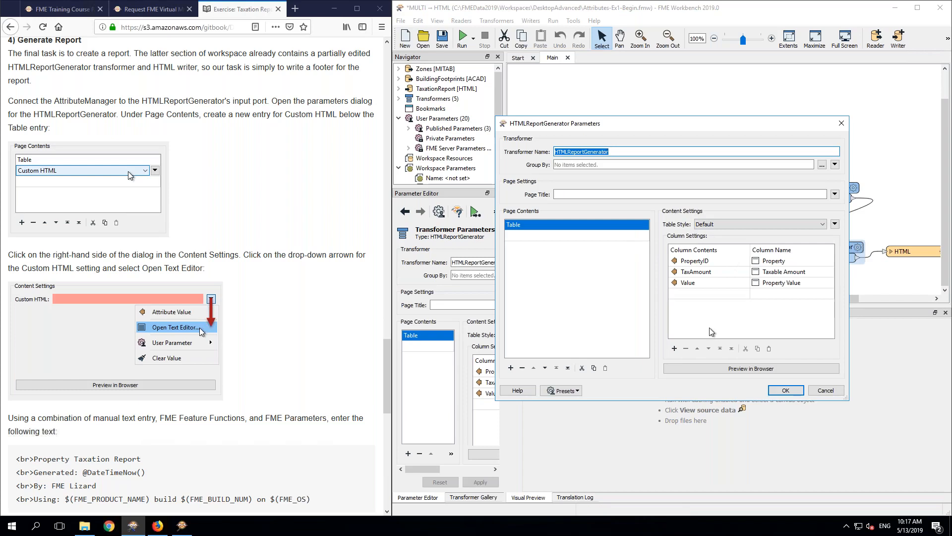
Step: Add a Custom HTML entry below the Table entry in the HTMLReportGenerator's Page Contents
left_click(569, 239)
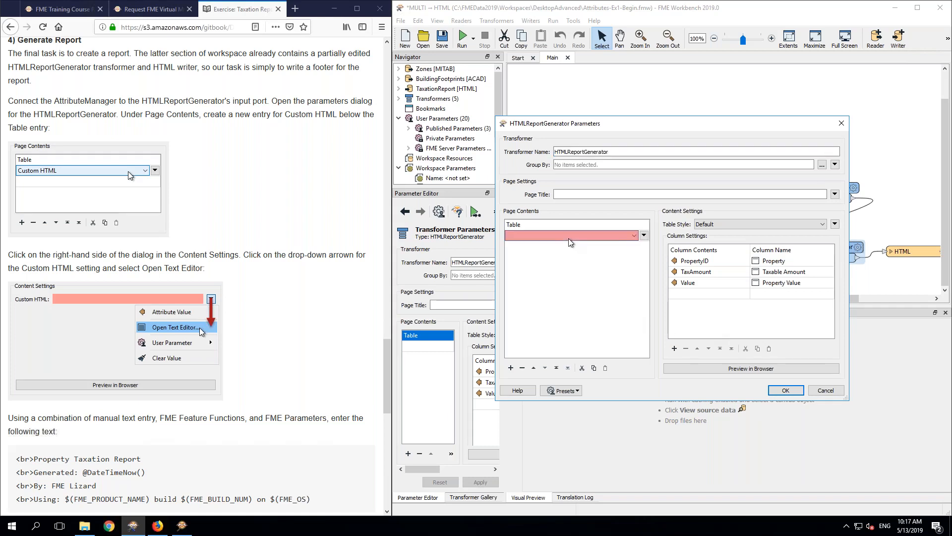
left_click(632, 236)
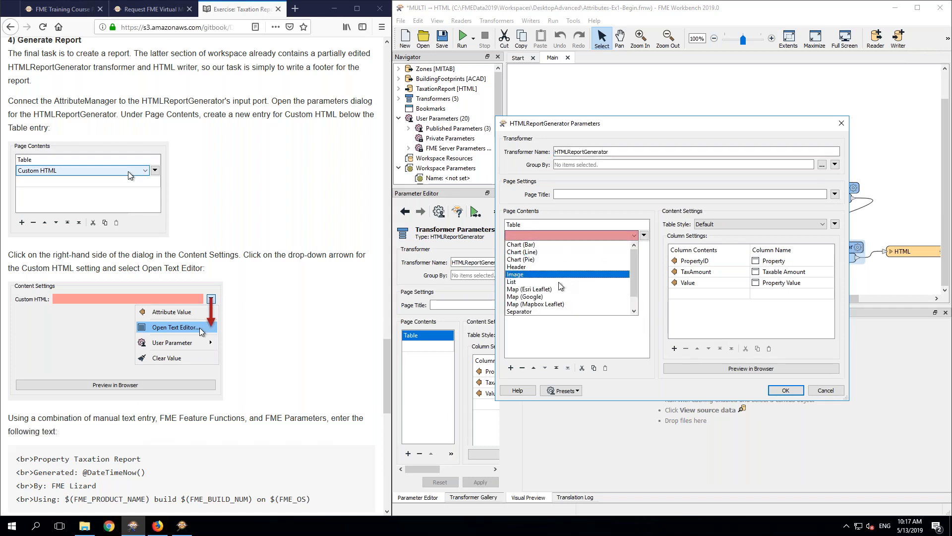
scroll(536, 305, "down", 1)
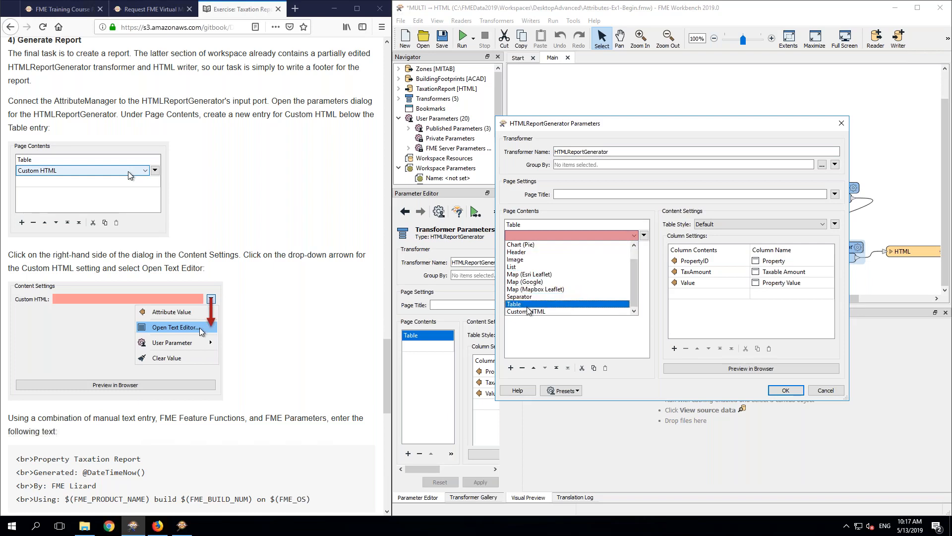
left_click(525, 312)
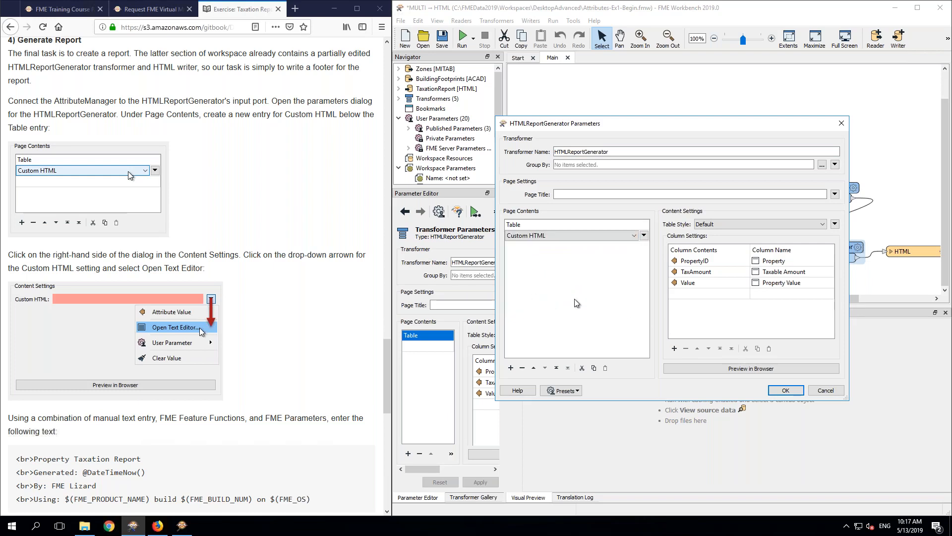
Step: Open the Text Editor for the Custom HTML content and bring the footer text in the exercise instructions into view
left_click(737, 323)
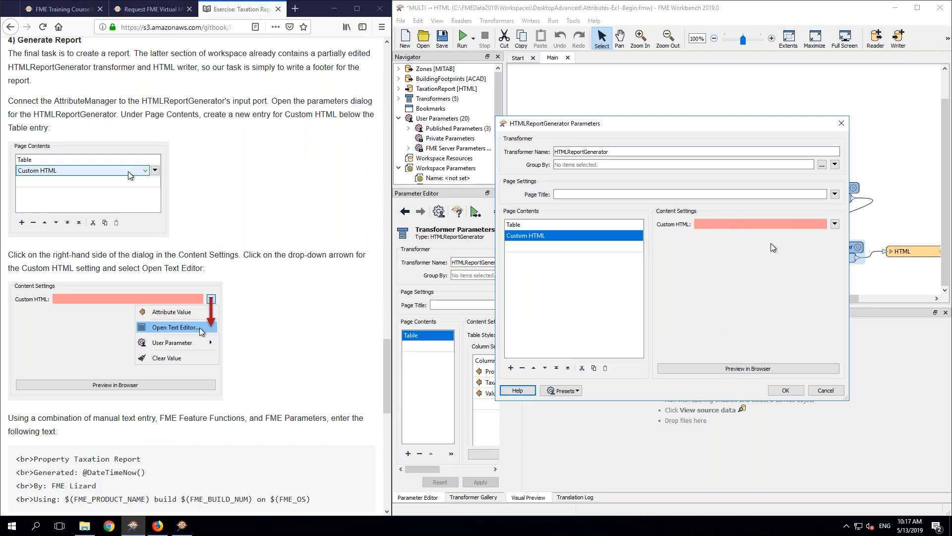
left_click(834, 224)
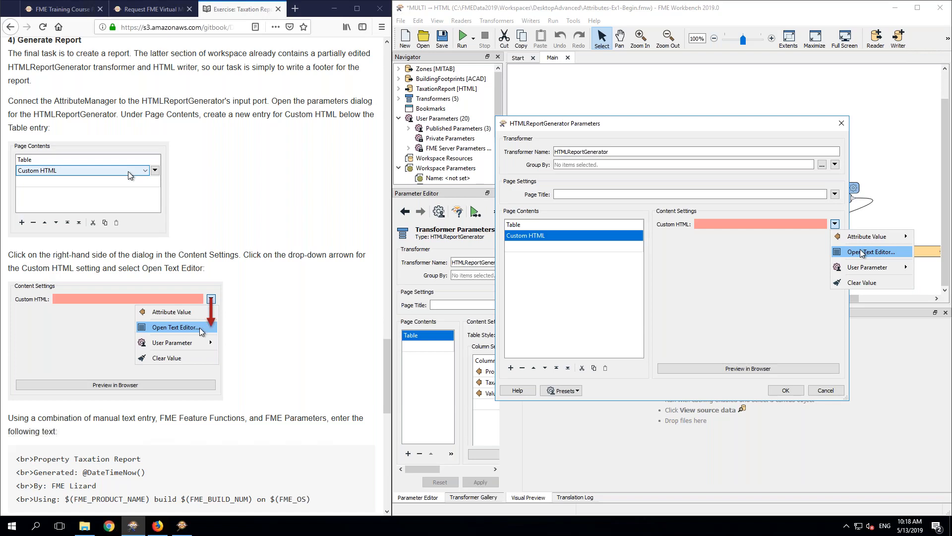
left_click(860, 250)
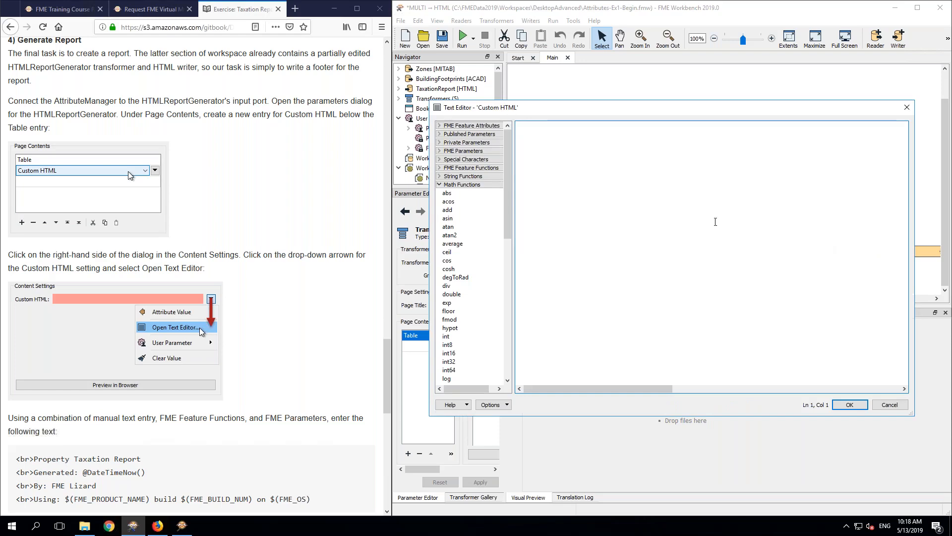
left_click(300, 390)
scroll(301, 390, "down", 1)
scroll(301, 390, "down", 5)
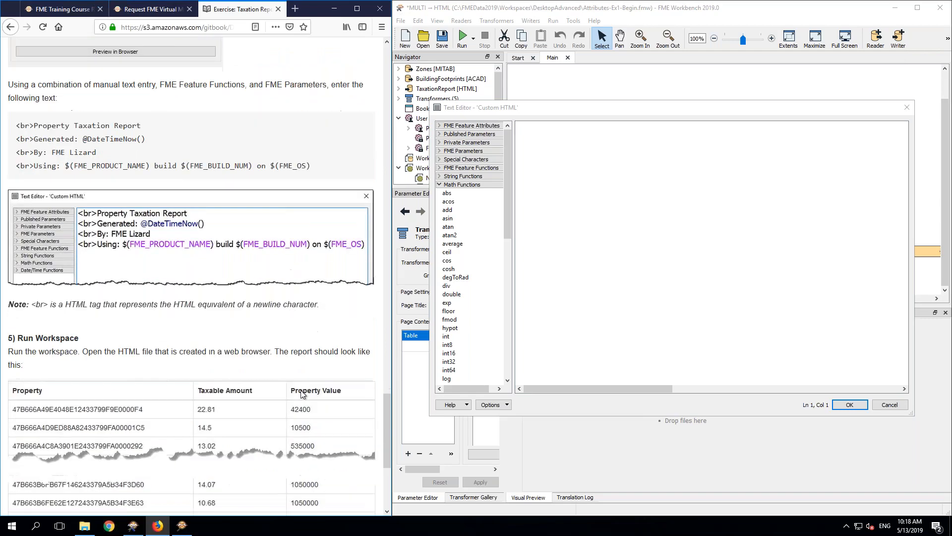
scroll(300, 390, "up", 1)
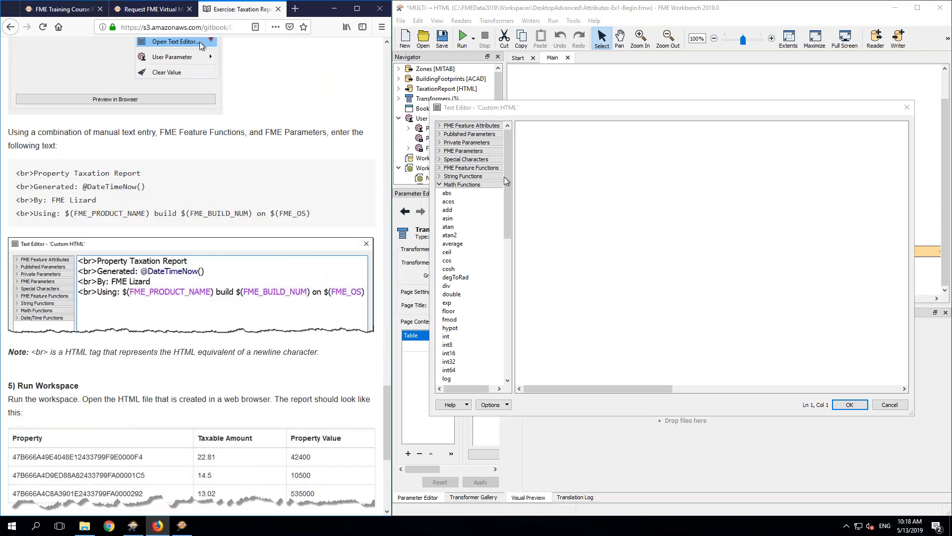
Step: Enter "<br>Property Taxation Report" as the first line of the Custom HTML text
left_click(537, 144)
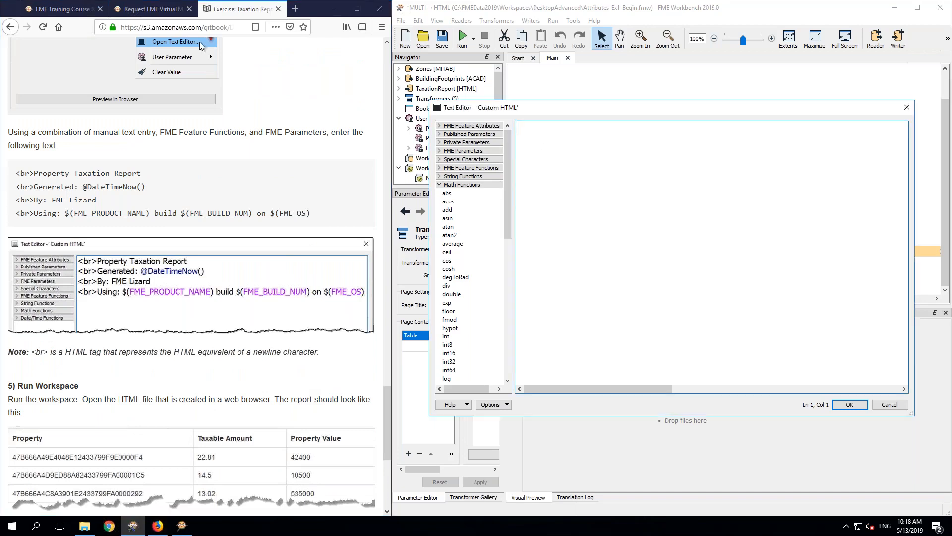
type("<br>")
type("Prope")
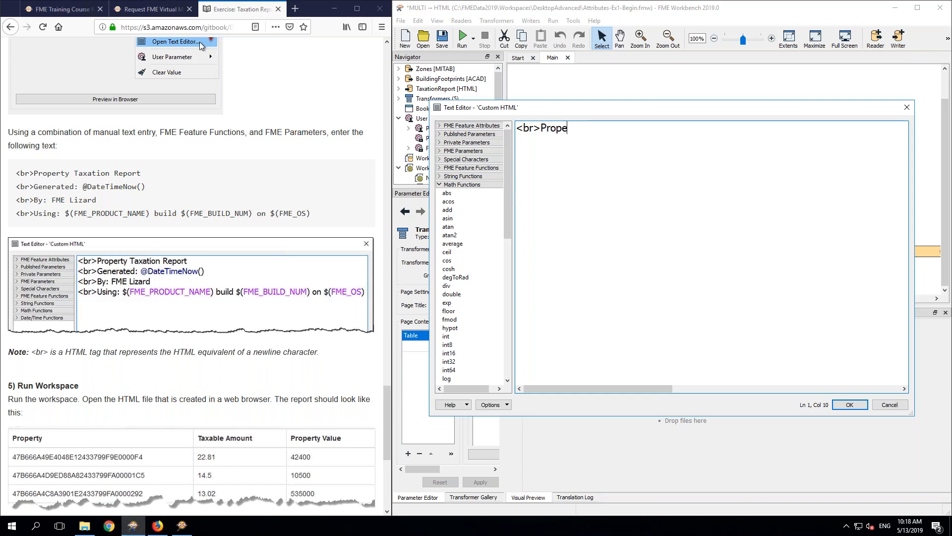
type("rty Tax")
key("BackSpace")
type("axation Report")
key("Return")
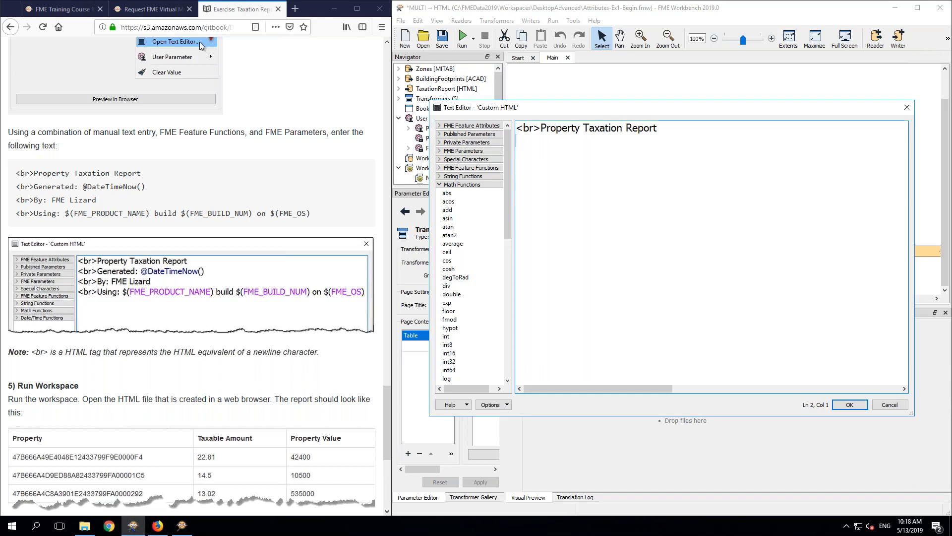
Step: Add a second line reading "<br>Generated: " followed by the DateTimeNow date/time function
type("\\")
key("BackSpace")
type("<br>Generated:")
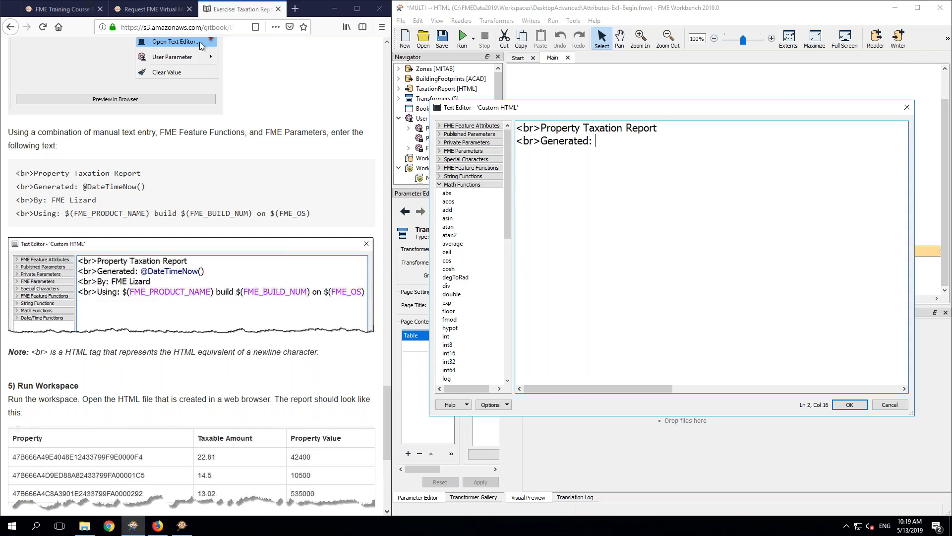
left_click(440, 185)
left_click(440, 193)
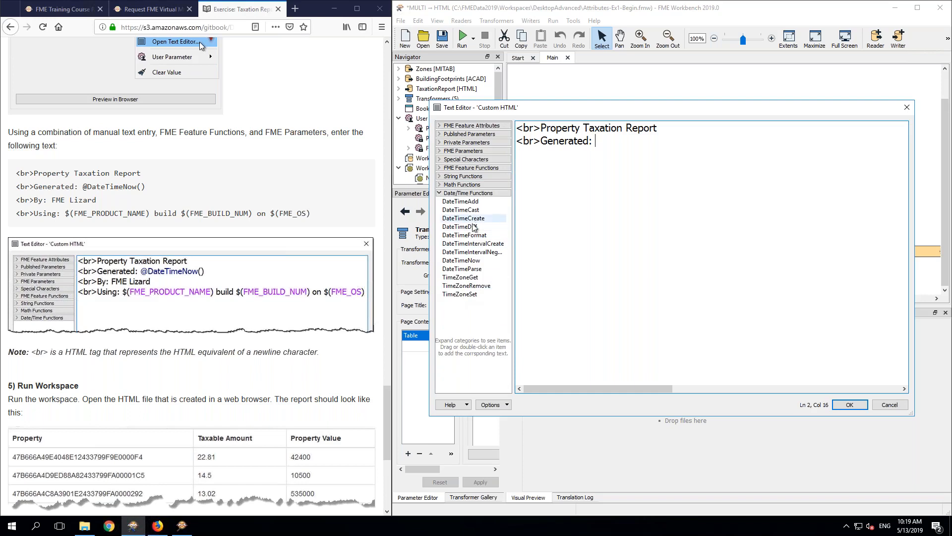
double_click(472, 260)
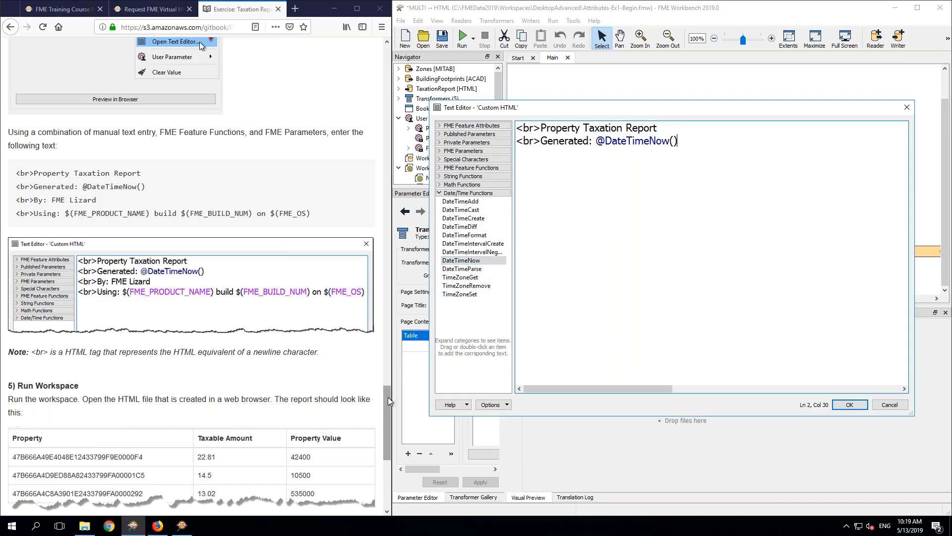
left_click_drag(596, 139, 681, 135)
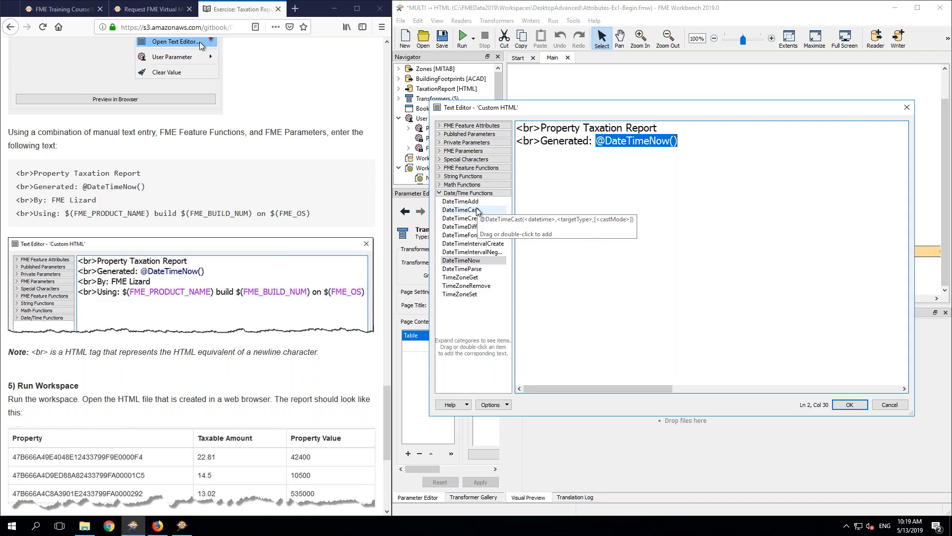
double_click(477, 236)
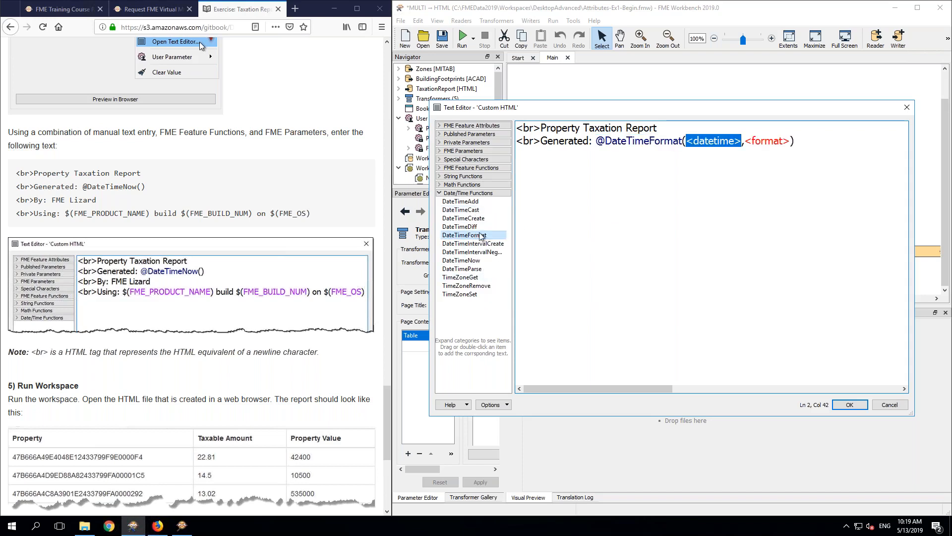
double_click(472, 261)
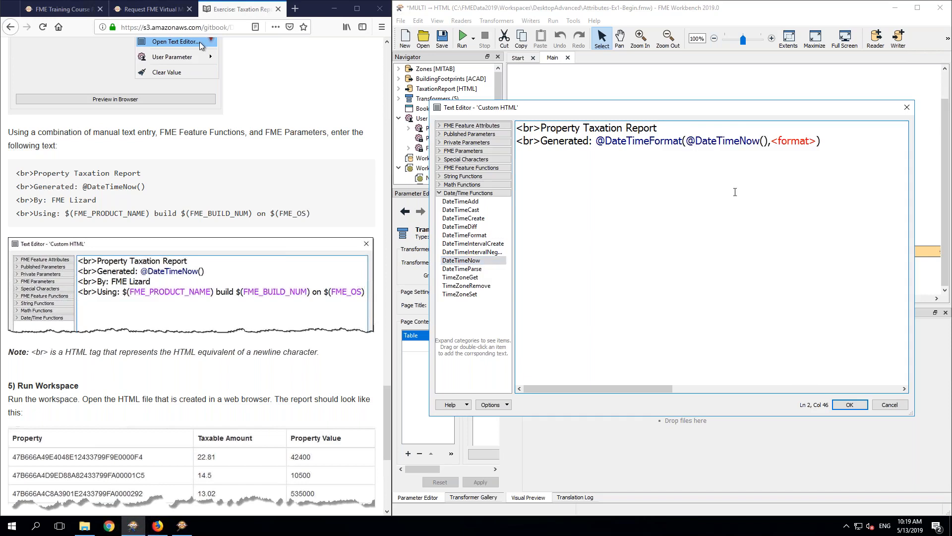
left_click(506, 405)
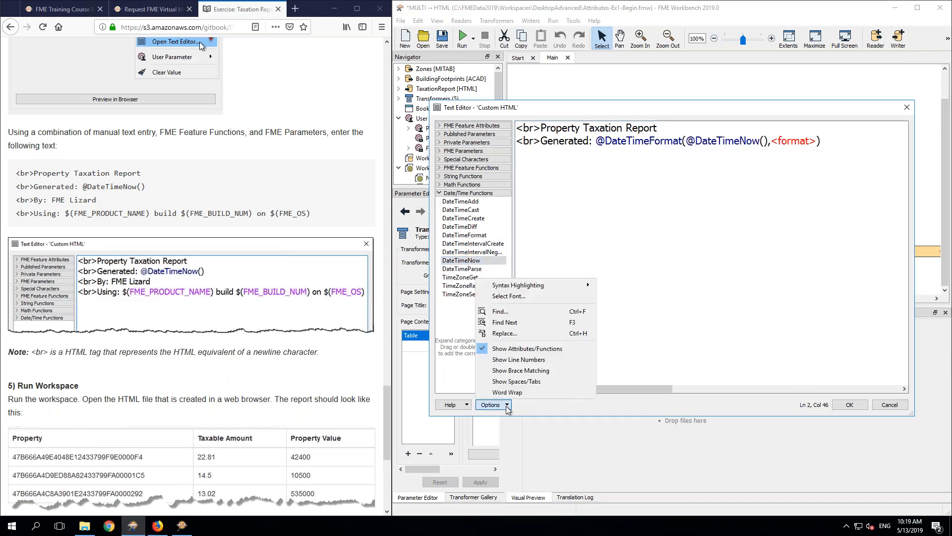
left_click(466, 405)
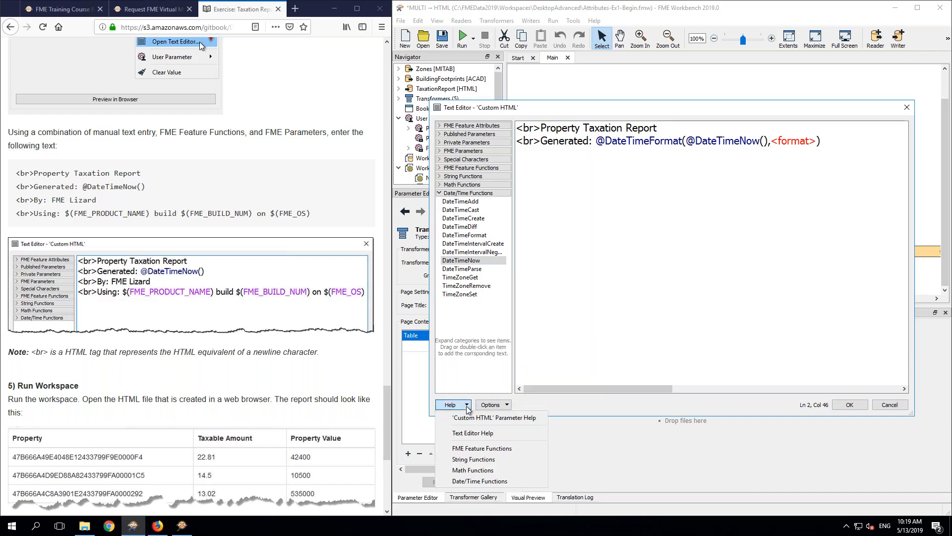
left_click(475, 481)
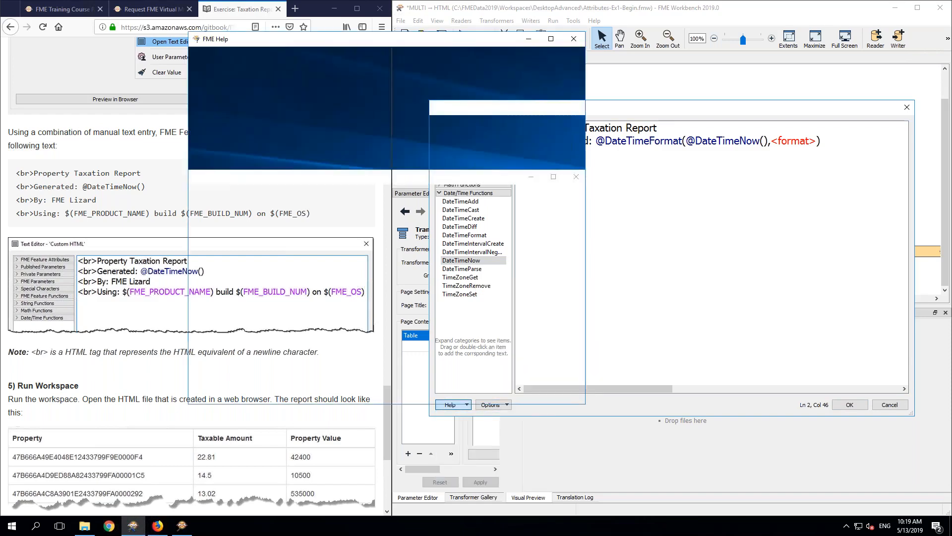
scroll(386, 258, "down", 10)
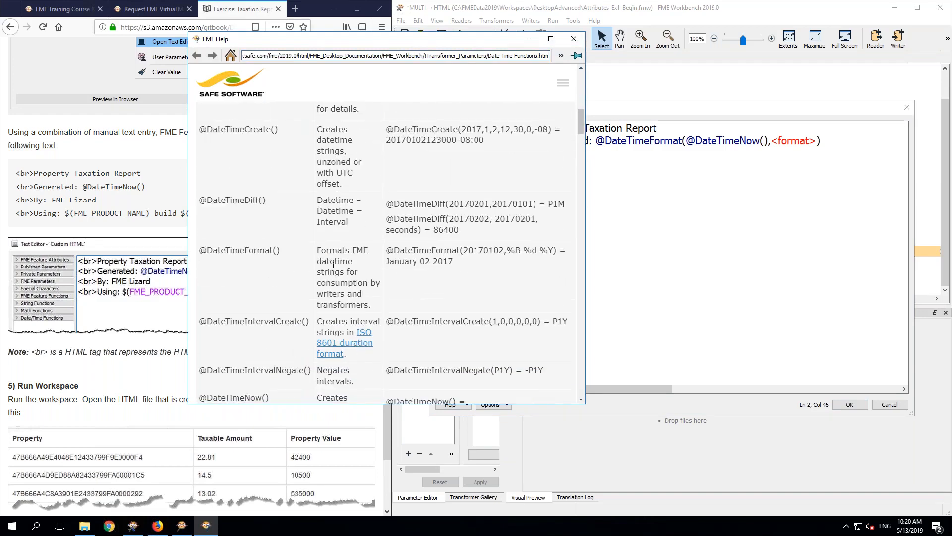
scroll(278, 256, "down", 10)
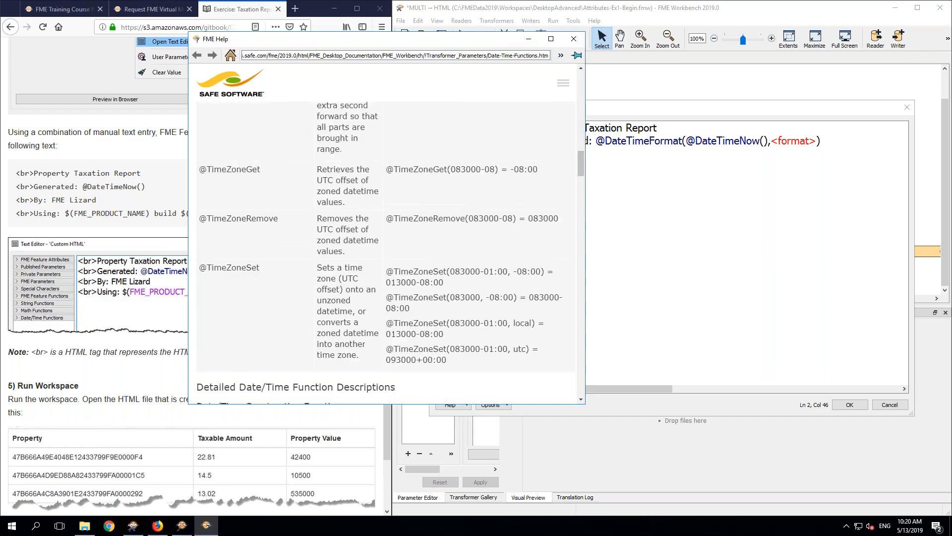
scroll(277, 257, "down", 10)
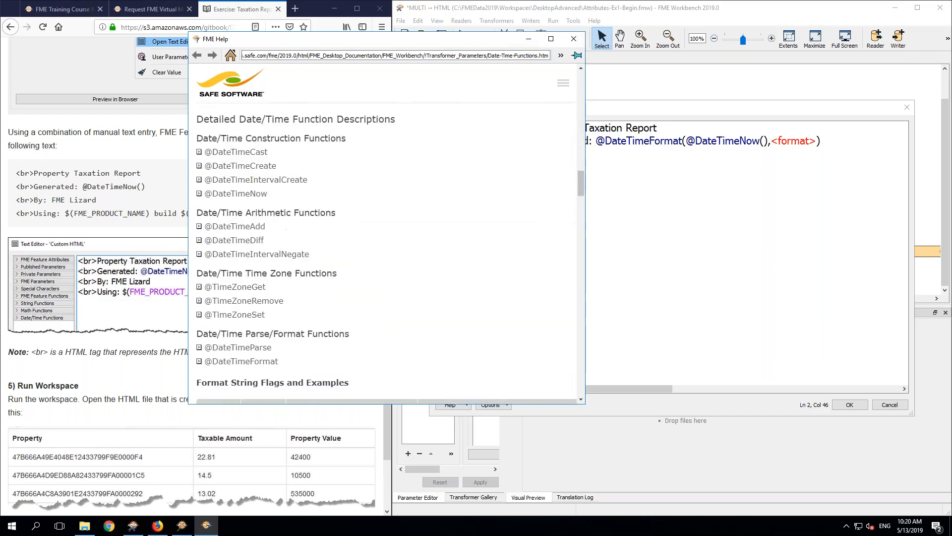
left_click(245, 362)
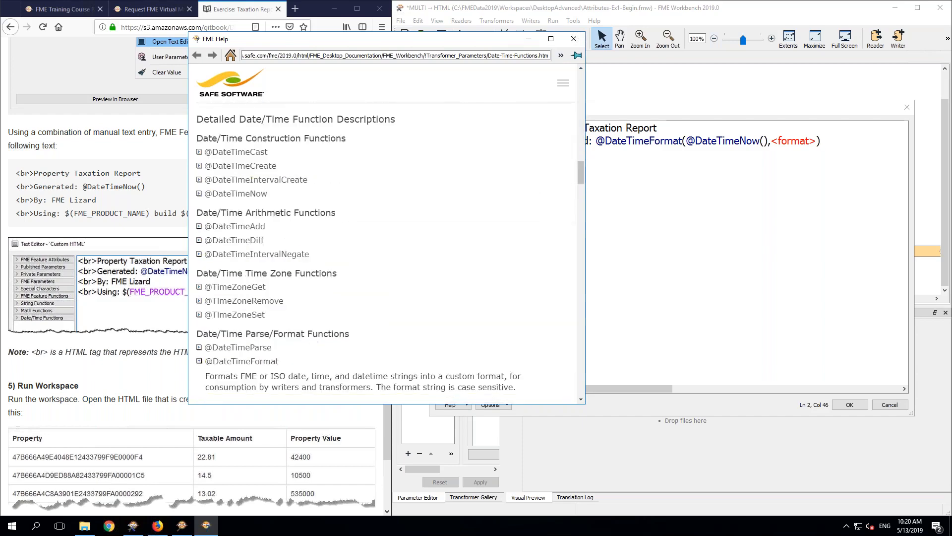
scroll(413, 289, "down", 5)
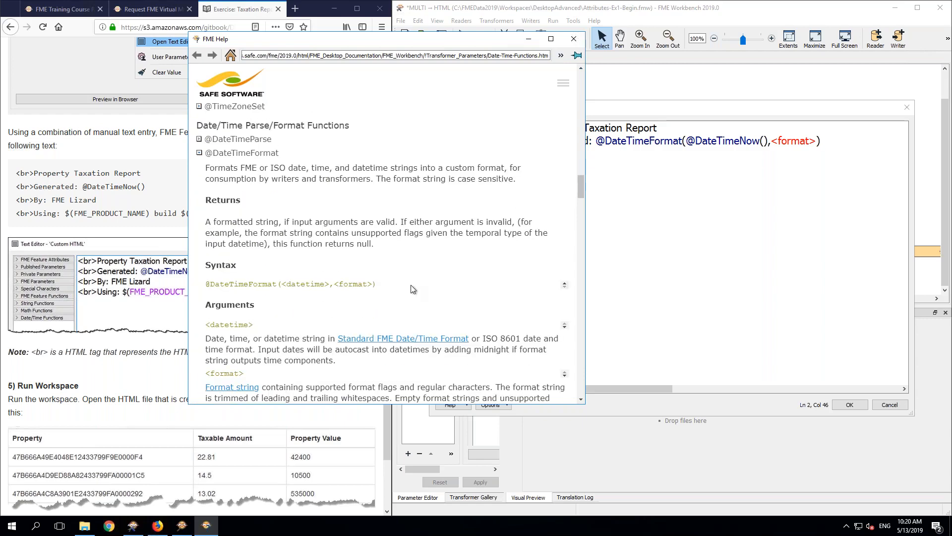
scroll(413, 288, "down", 3)
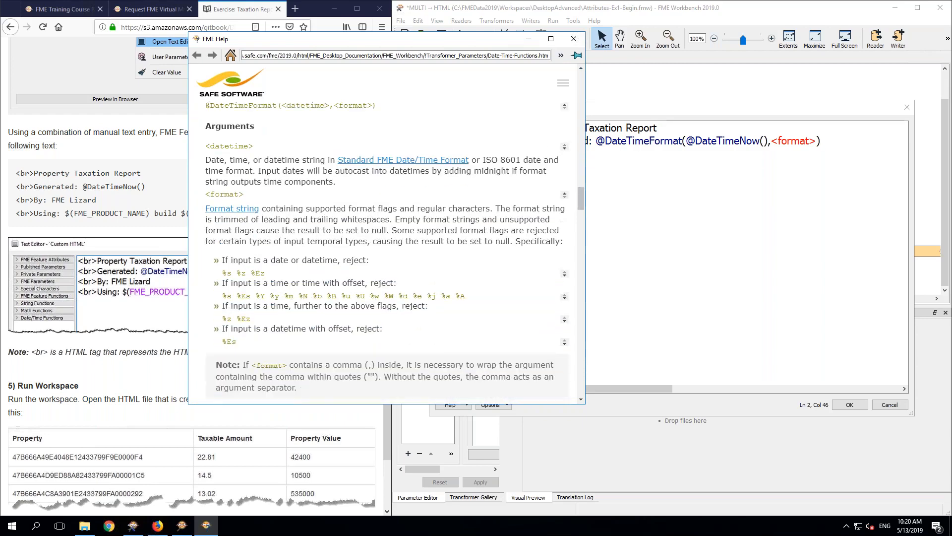
scroll(412, 289, "down", 1)
scroll(412, 288, "down", 1)
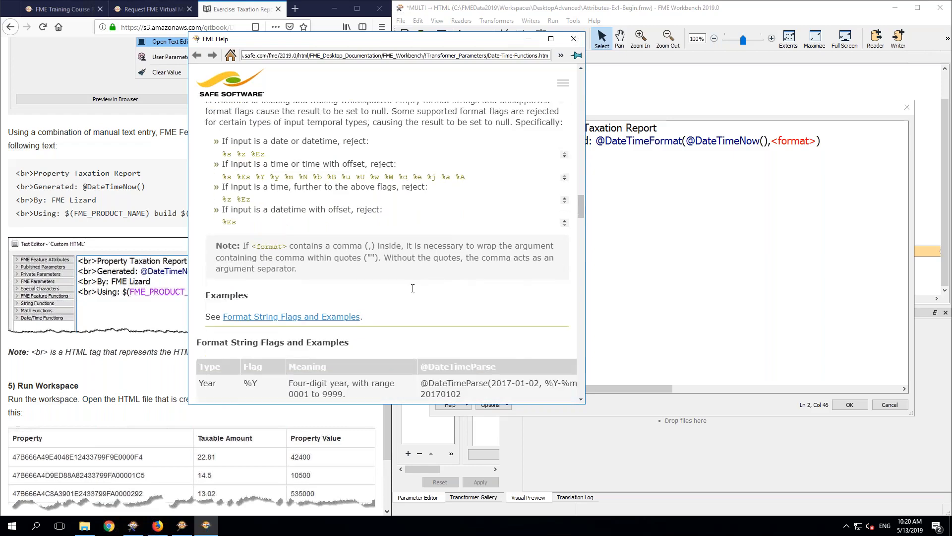
scroll(413, 288, "down", 1)
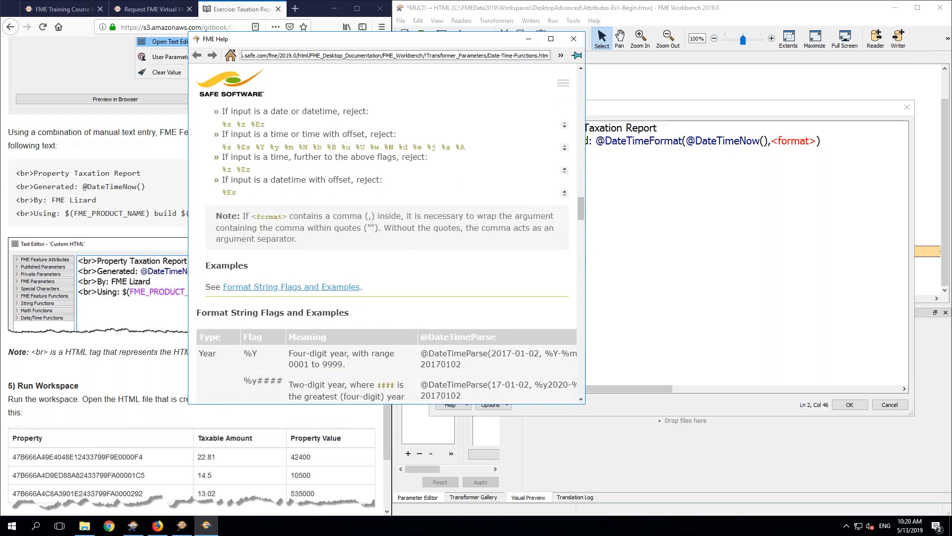
scroll(387, 248, "down", 2)
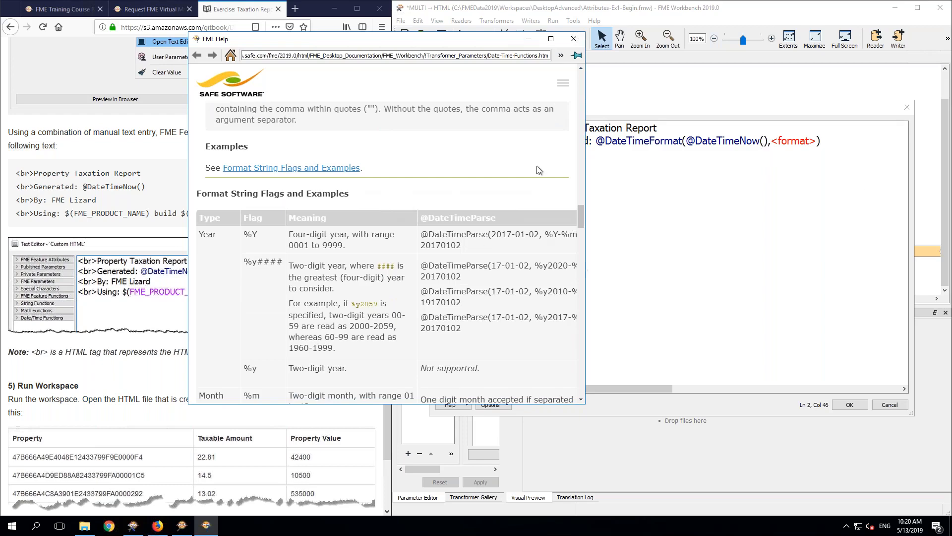
left_click_drag(582, 216, 581, 228)
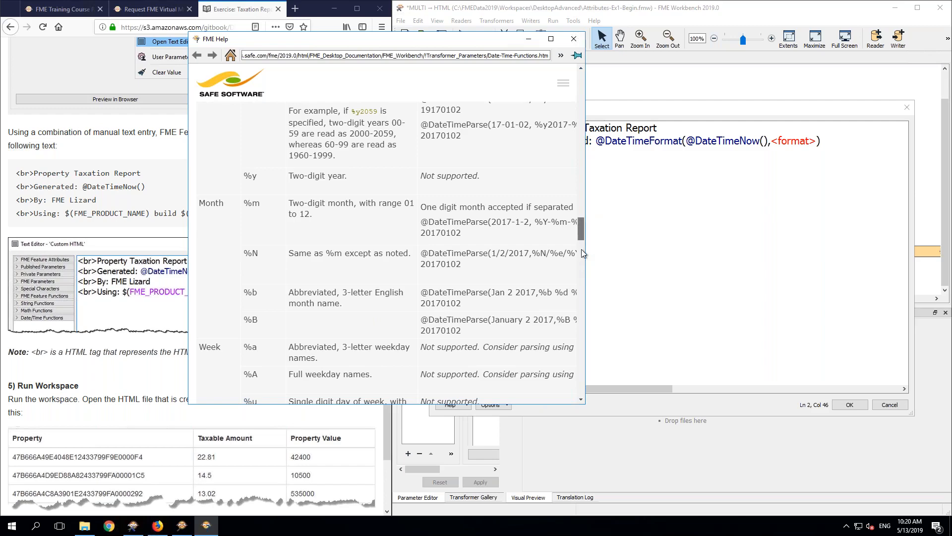
scroll(581, 249, "down", 6)
scroll(581, 250, "up", 2)
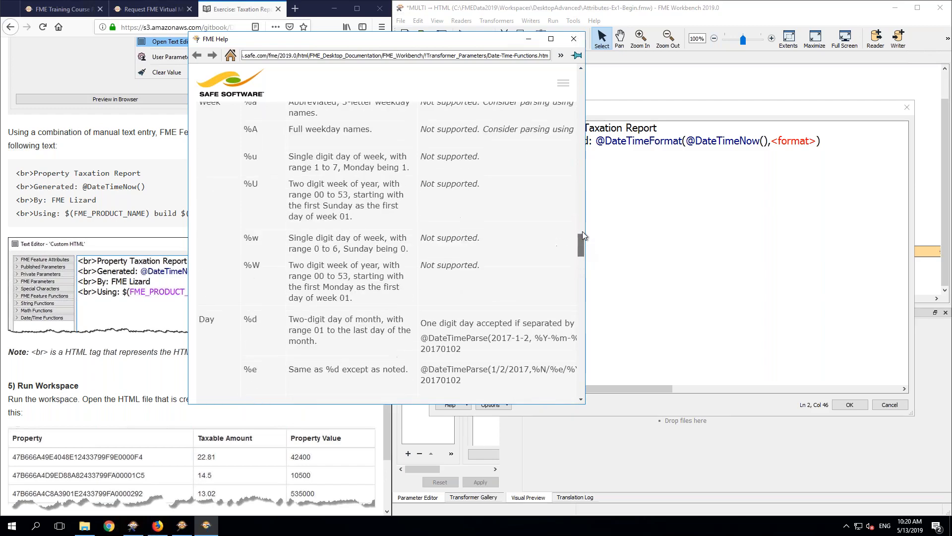
scroll(583, 233, "up", 5)
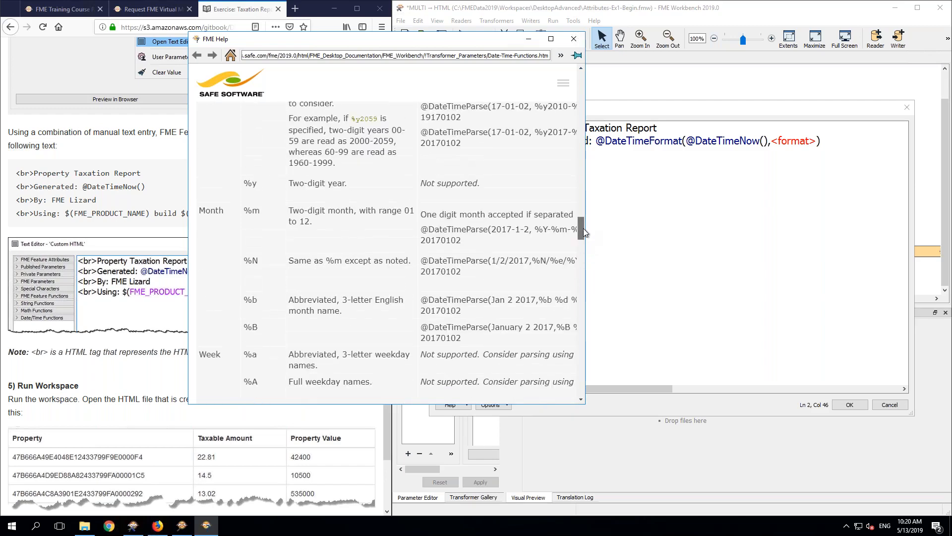
Step: Replace the <format> placeholder of the DateTimeFormat function with %d-%b-%Y
left_click(773, 141)
left_click_drag(773, 141, 817, 141)
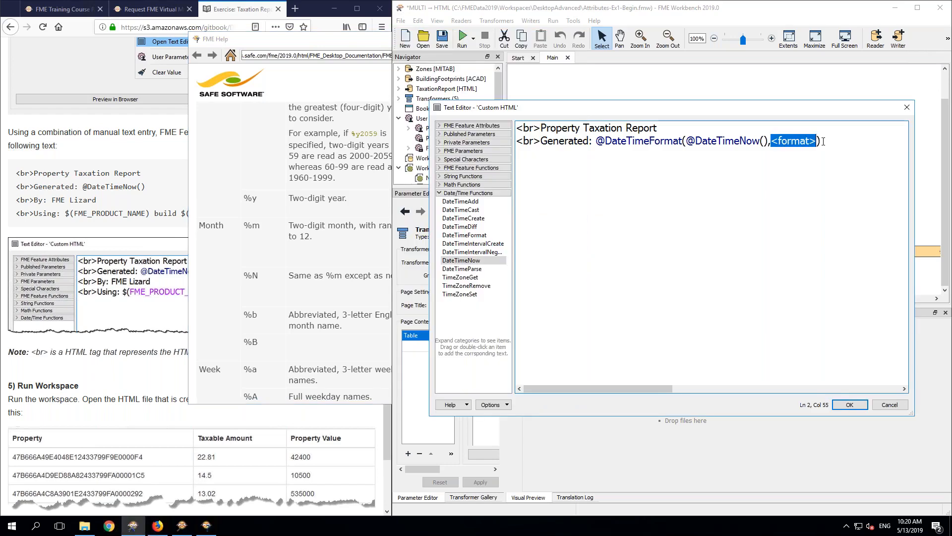
type("%d-")
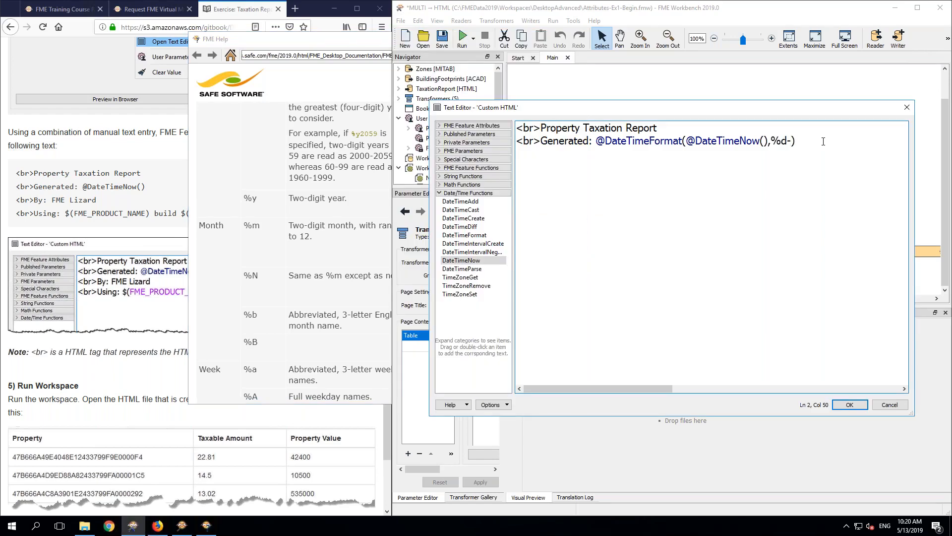
type("%b-%Y")
Step: Add a third line reading "<br>By: FME Lizard" to the Custom HTML text
left_click(85, 60)
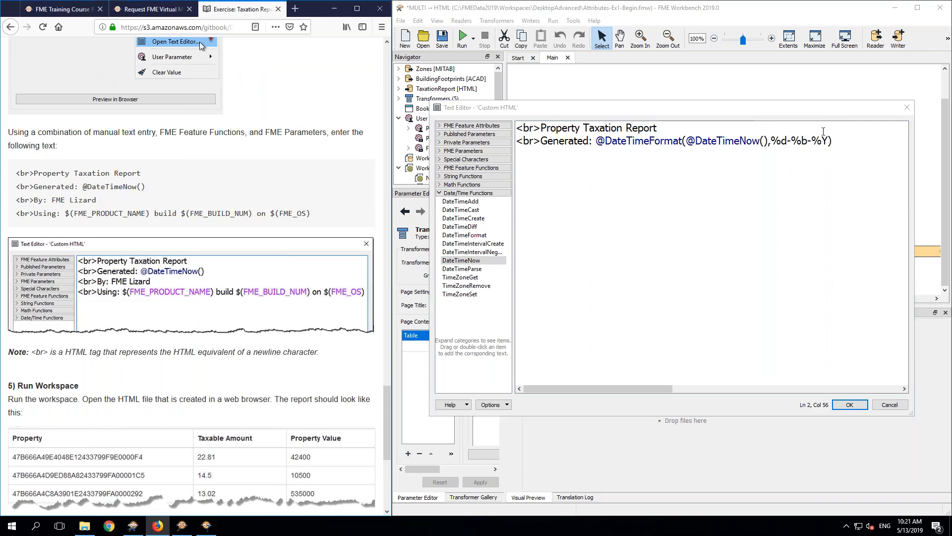
left_click(847, 141)
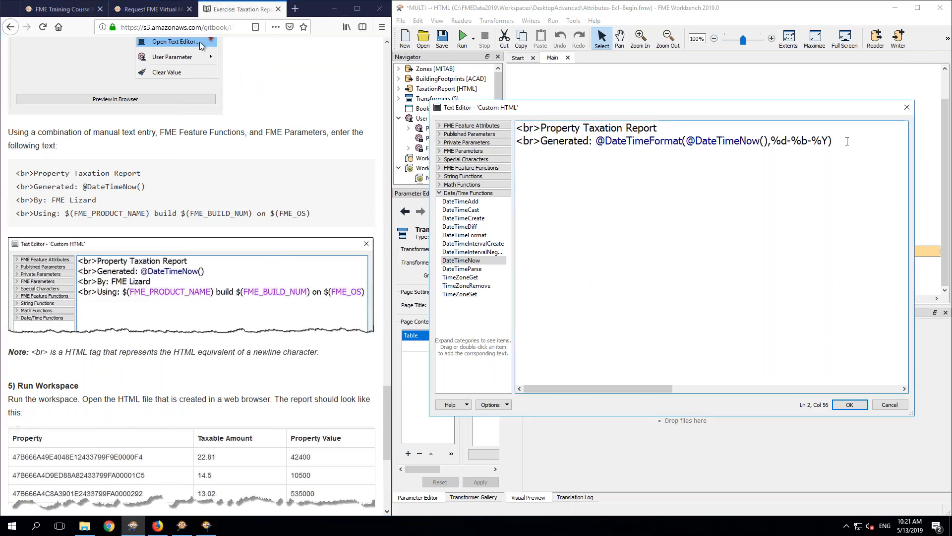
key("Return")
type("<br>Generated")
key("BackSpace")
key("BackSpace")
key("BackSpace")
key("BackSpace")
key("BackSpace")
key("BackSpace")
key("BackSpace")
key("BackSpace")
key("BackSpace")
type("By:")
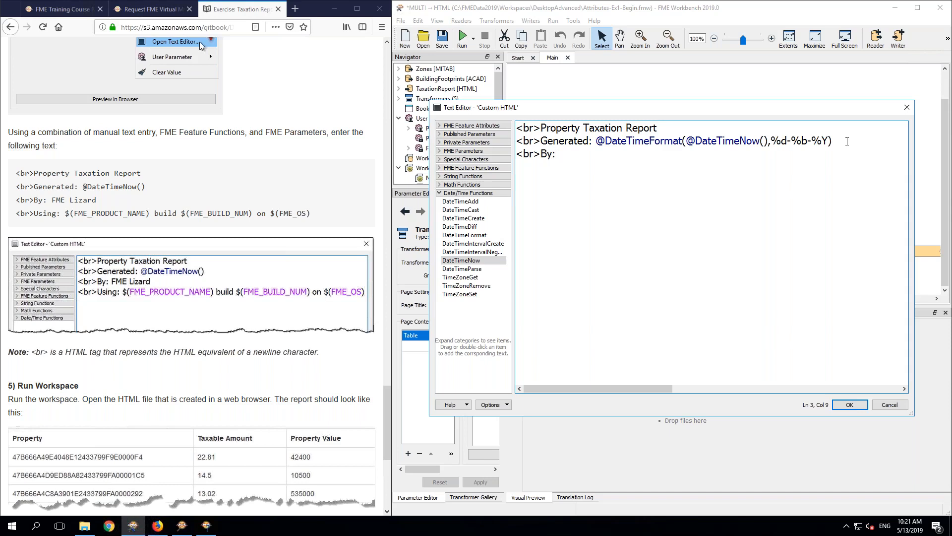
type(" FME Lizard")
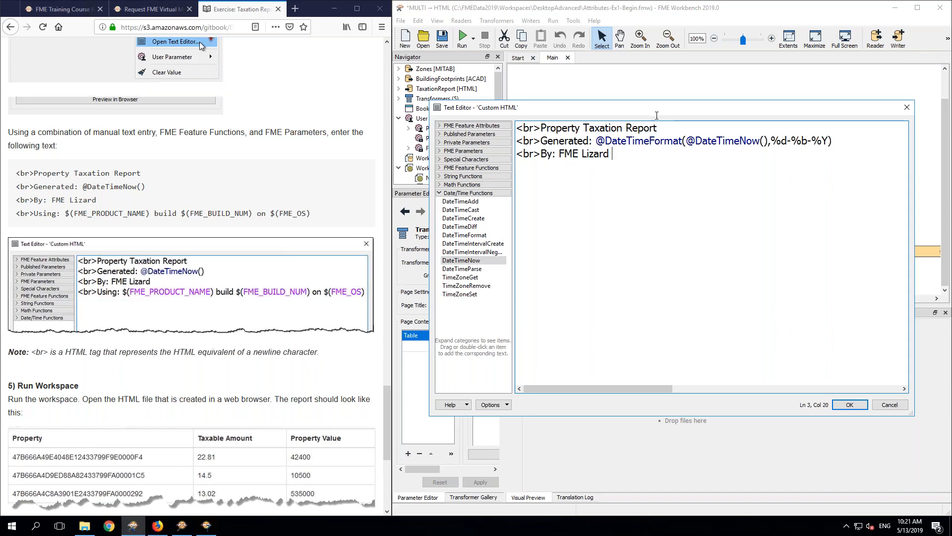
Step: Try the FME_SECURITY_USER parameter after "FME Lizard" in the By line, and delete it again
left_click(448, 151)
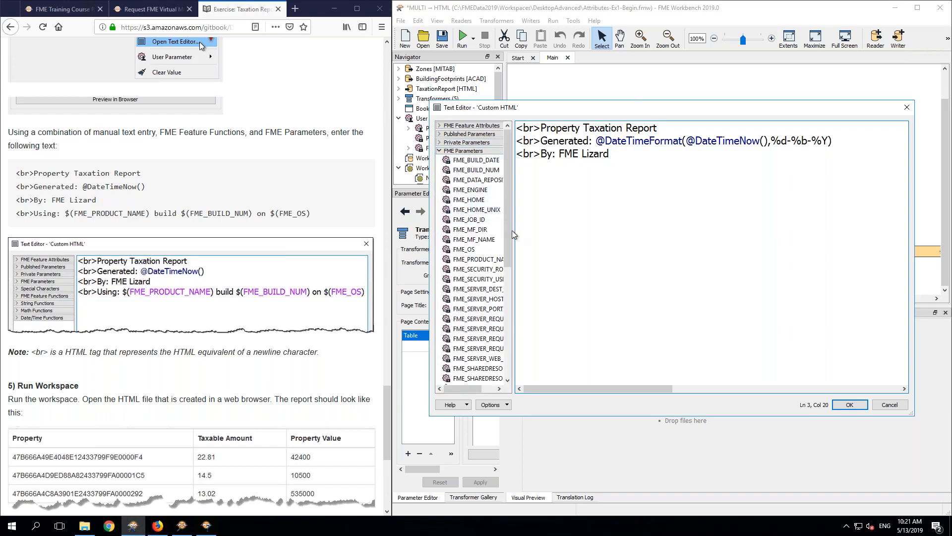
left_click_drag(510, 231, 508, 287)
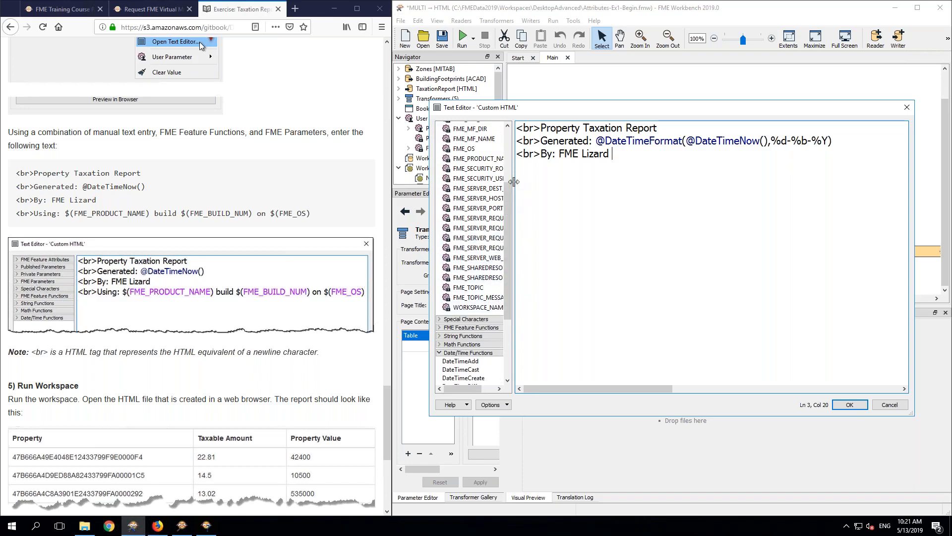
double_click(476, 178)
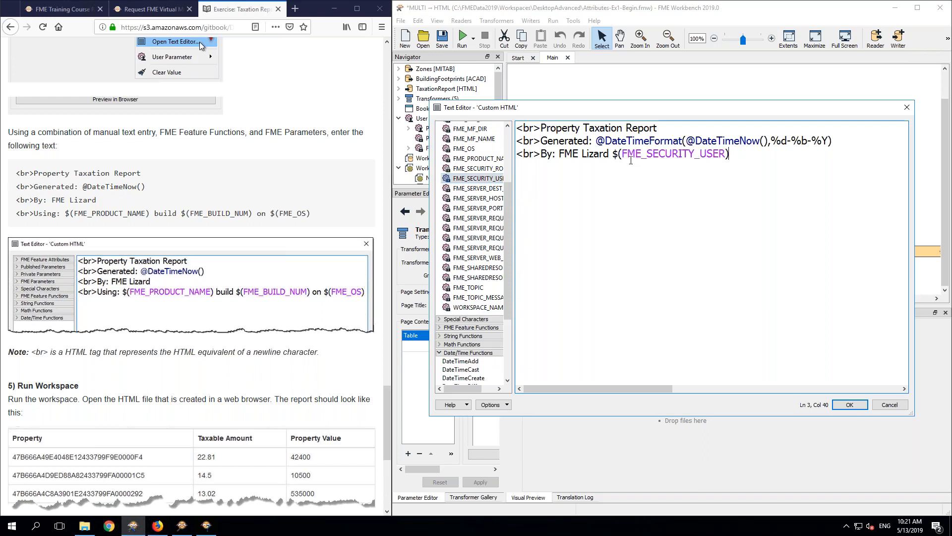
left_click_drag(614, 154, 737, 153)
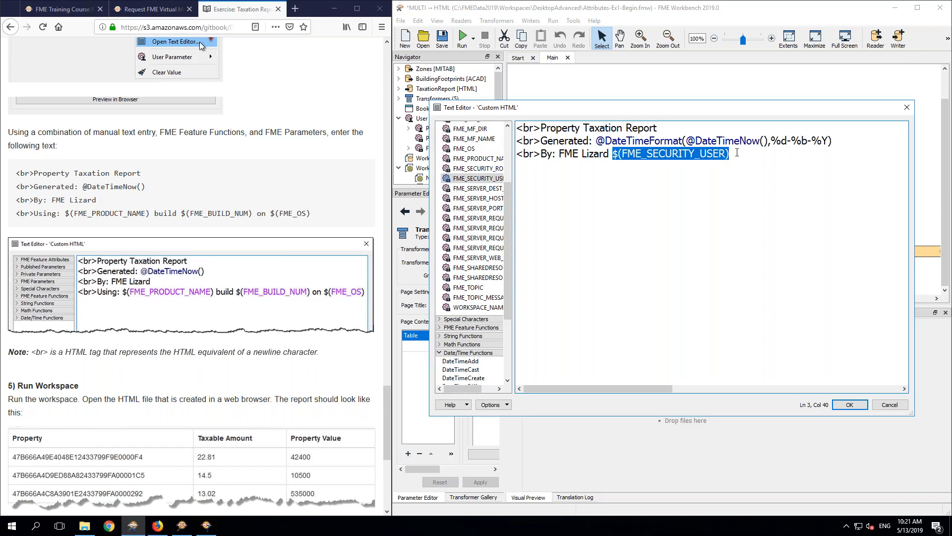
key("BackSpace")
key("BackSpace")
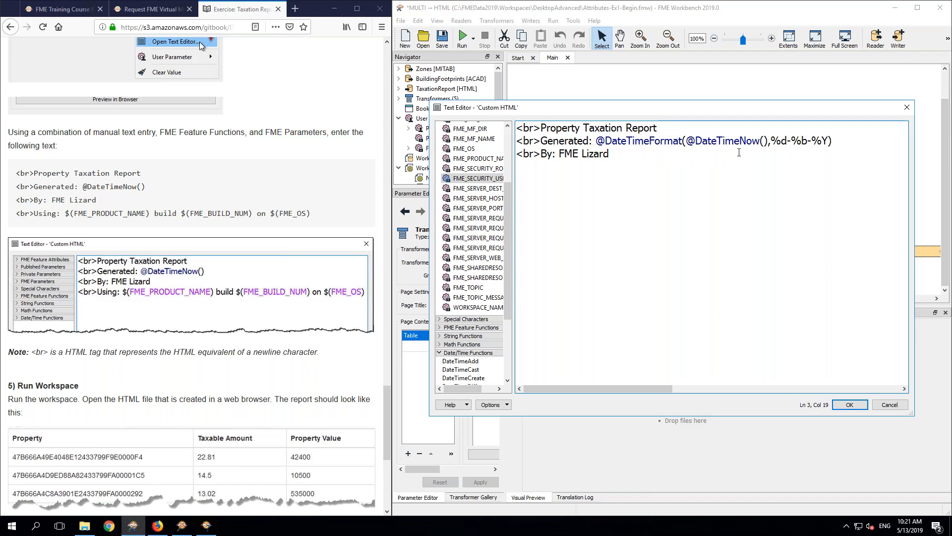
Step: Add a fourth line to the Custom HTML text reading "<br>Using: $(FME_PRODUCT_NAME) build $(FME_BUILD_NUM)", inserting both FME parameters
key("Return")
type("<br>Using:")
left_click_drag(513, 214, 549, 214)
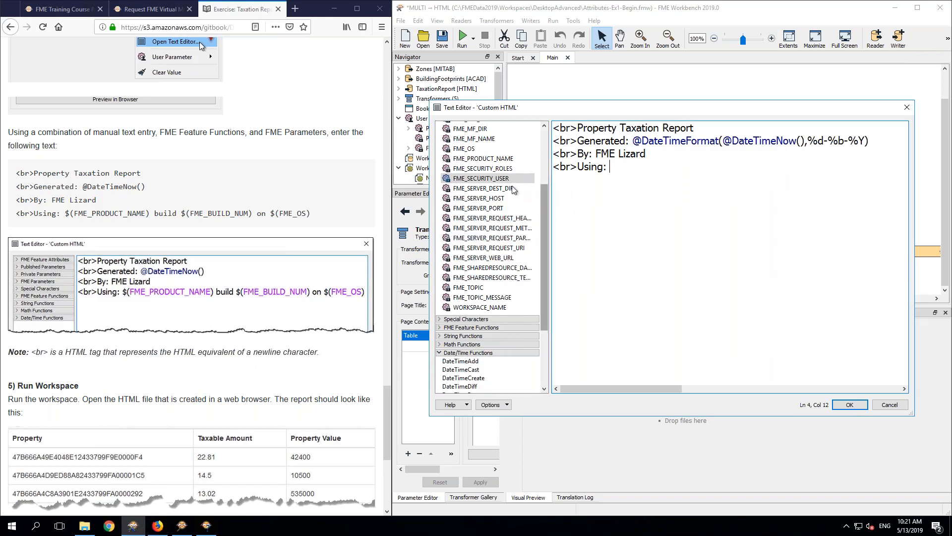
double_click(483, 161)
type("b")
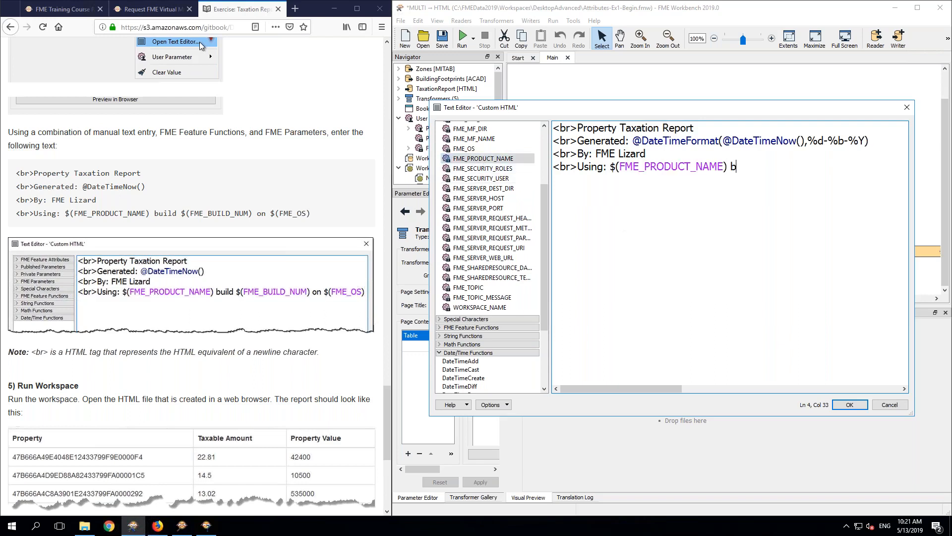
type("uild")
left_click_drag(545, 202, 544, 147)
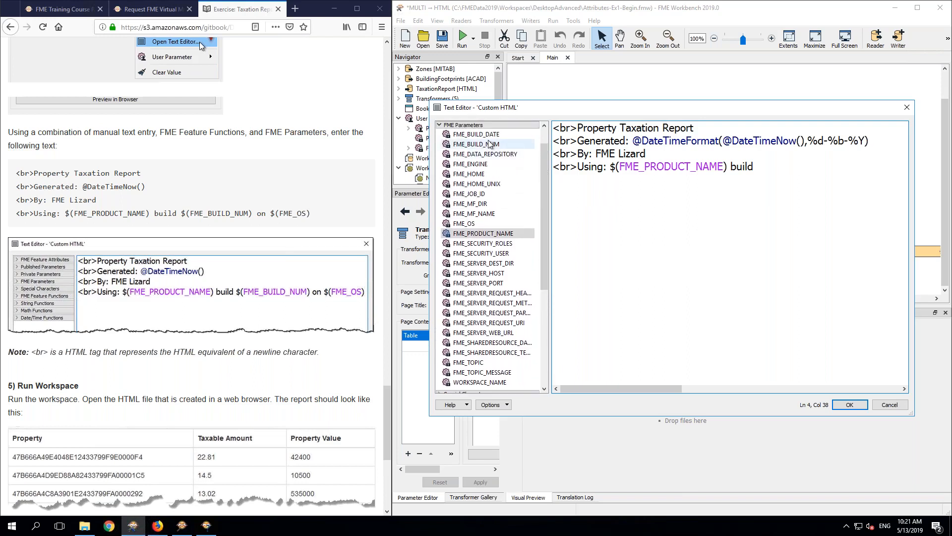
double_click(489, 144)
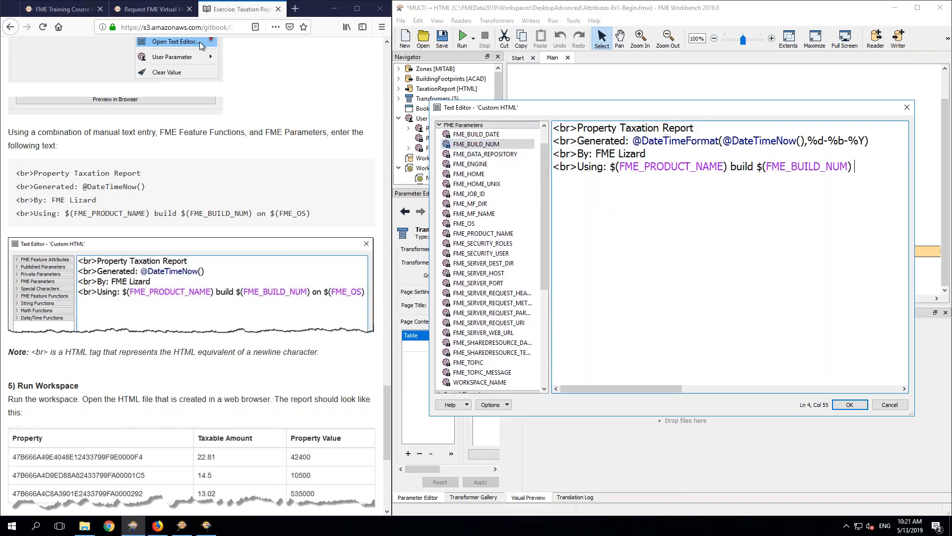
Step: Finish the Using line with "on $(FME_OS)" and accept the Custom HTML text and the HTMLReportGenerator parameters
type("on")
double_click(475, 225)
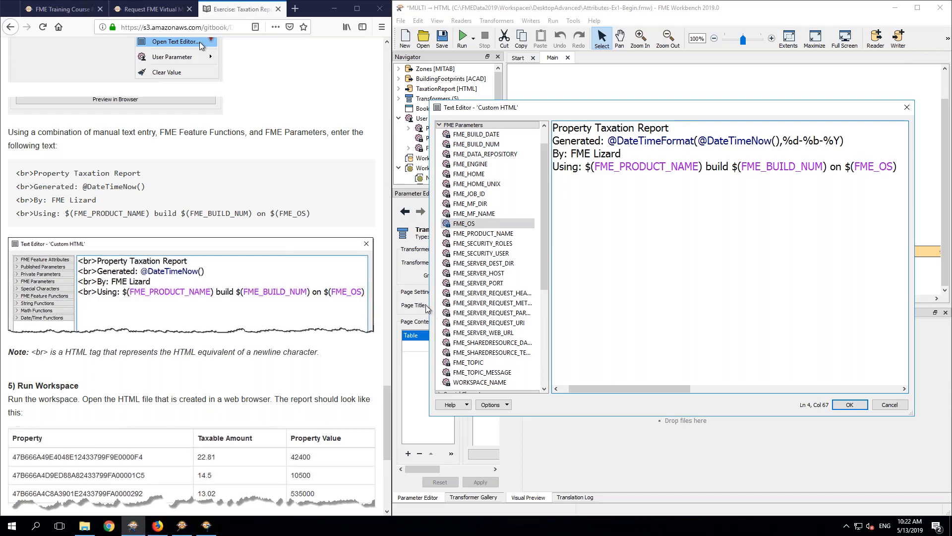
left_click_drag(430, 258, 398, 257)
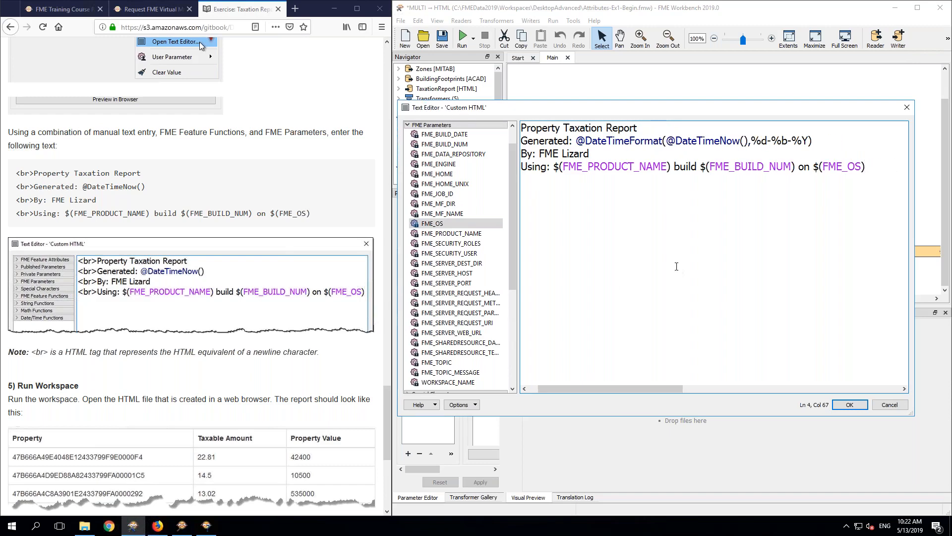
left_click_drag(575, 390, 558, 372)
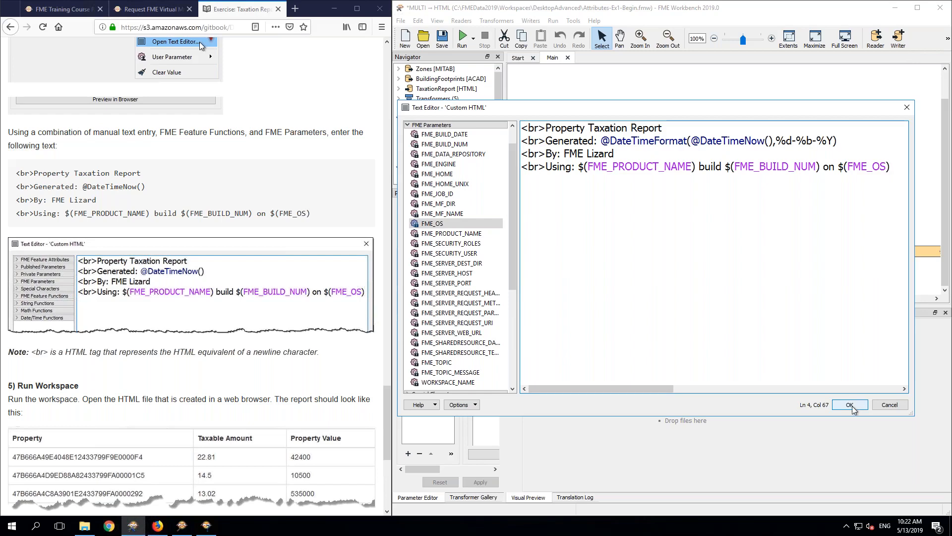
left_click(850, 405)
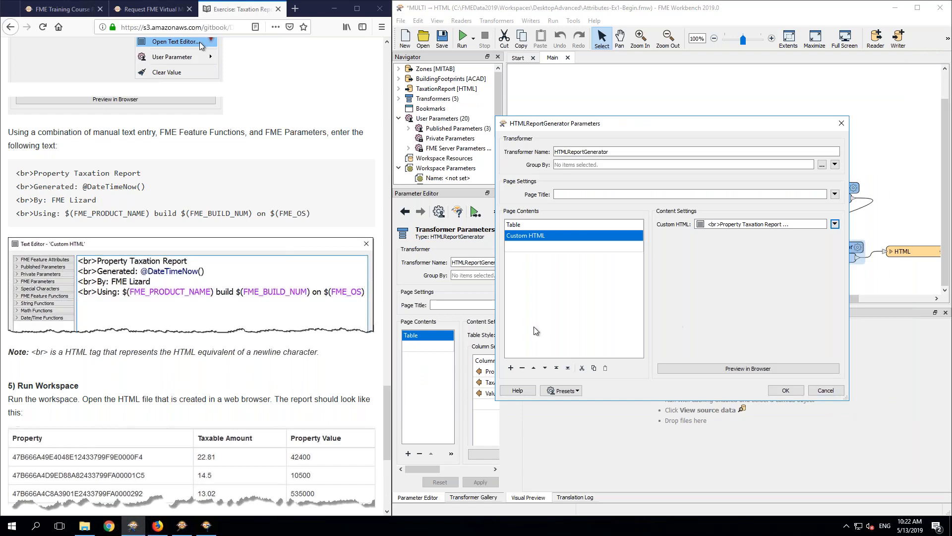
left_click(198, 373)
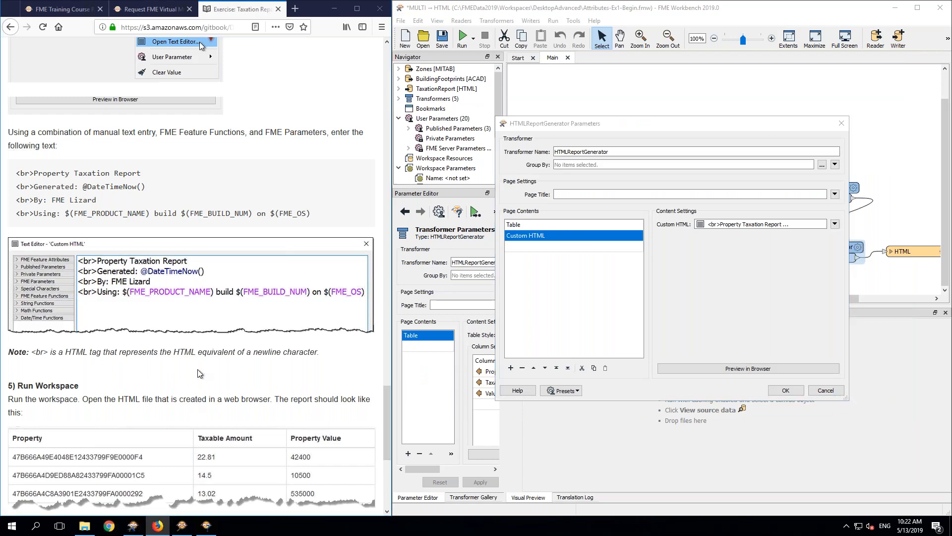
scroll(197, 373, "down", 10)
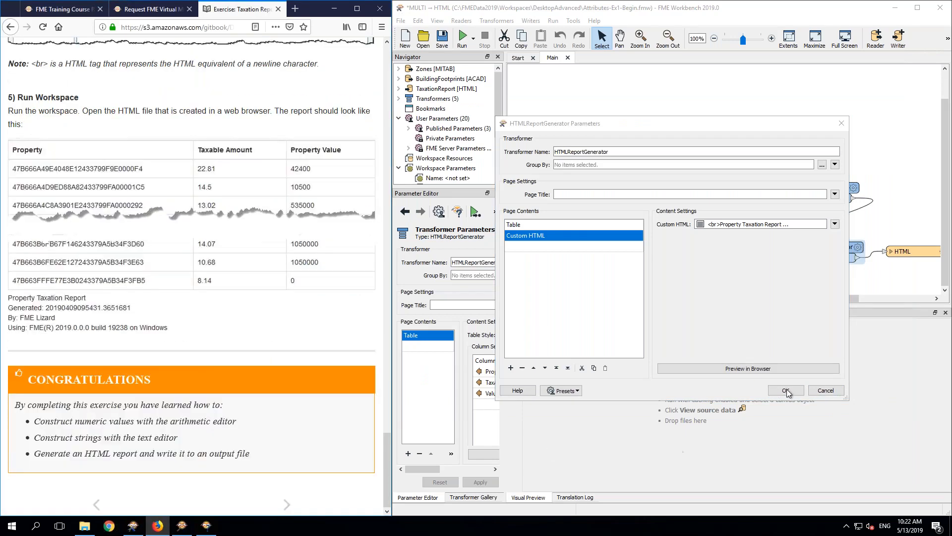
left_click(787, 390)
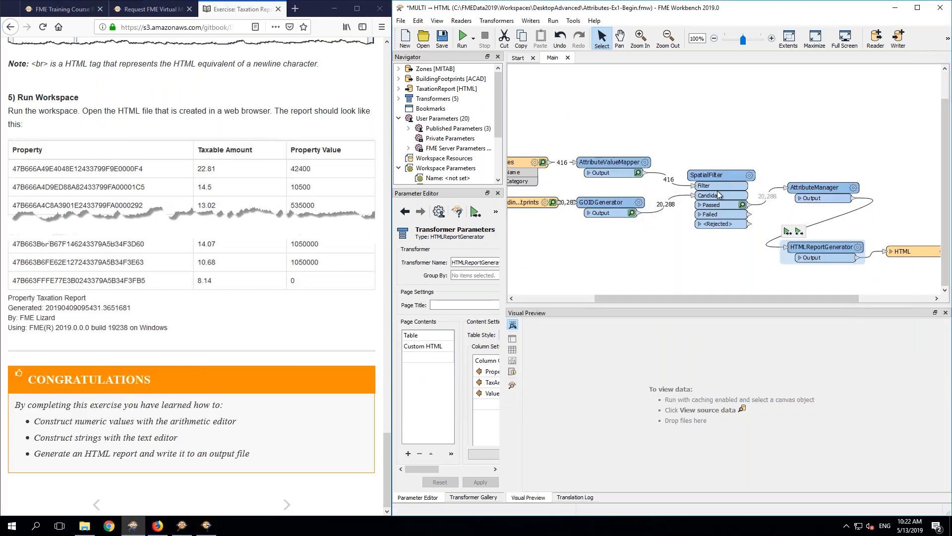
Step: Run the workspace and open the written TaxationReport.html from the HTML writer's output folder
left_click(468, 38)
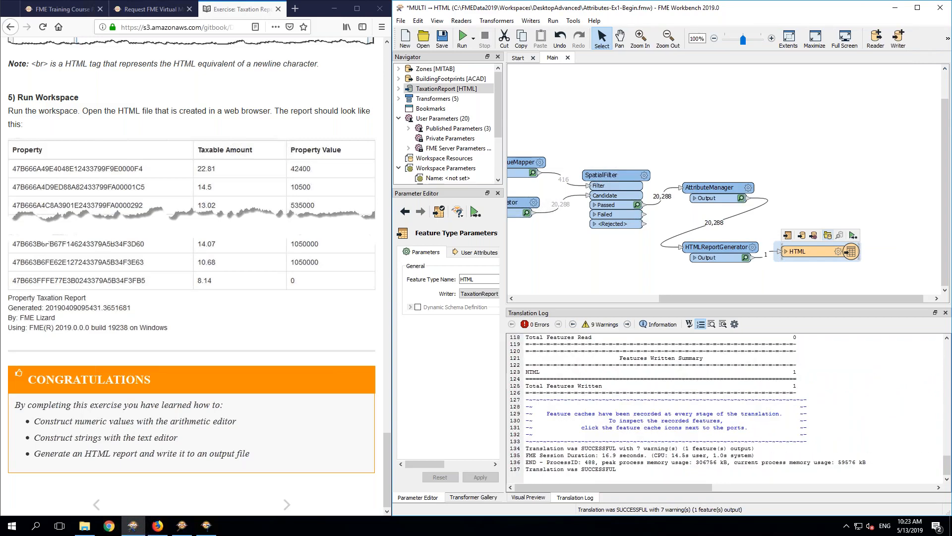
left_click(828, 235)
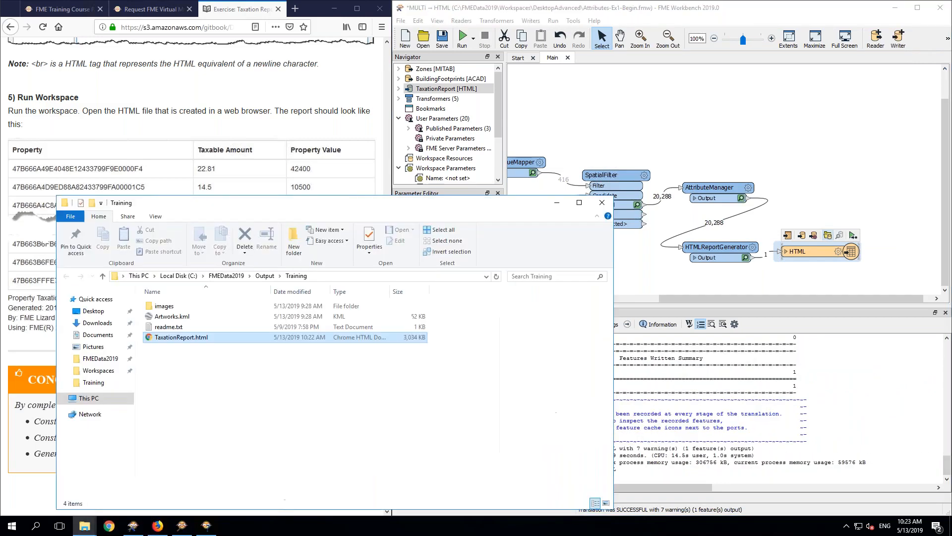
double_click(181, 338)
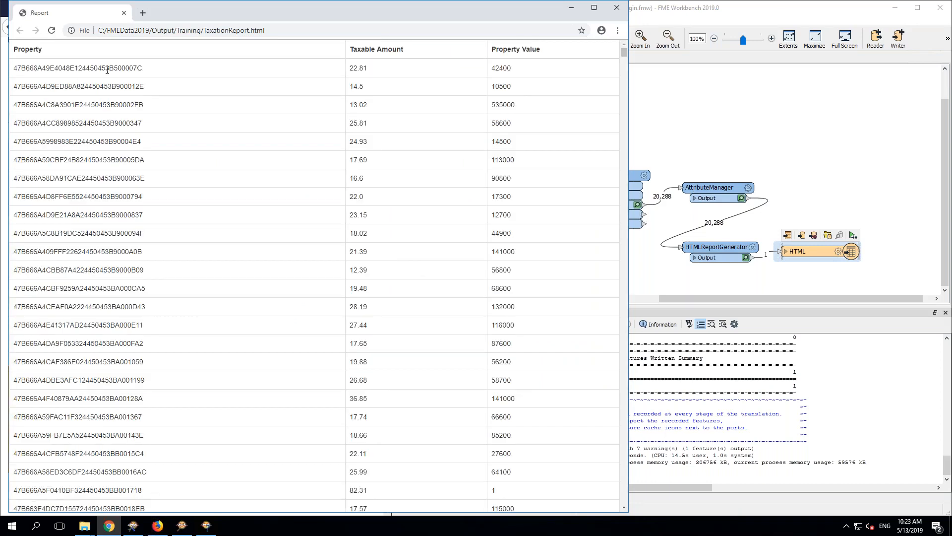
Step: Examine the report's first property row and taxable amount, plus the title and generated date in the footer
double_click(107, 70)
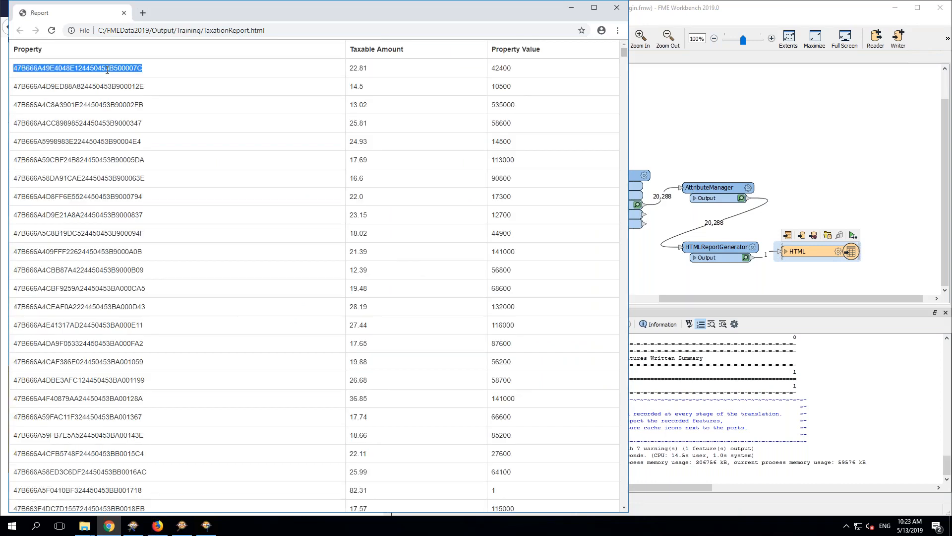
left_click(383, 69)
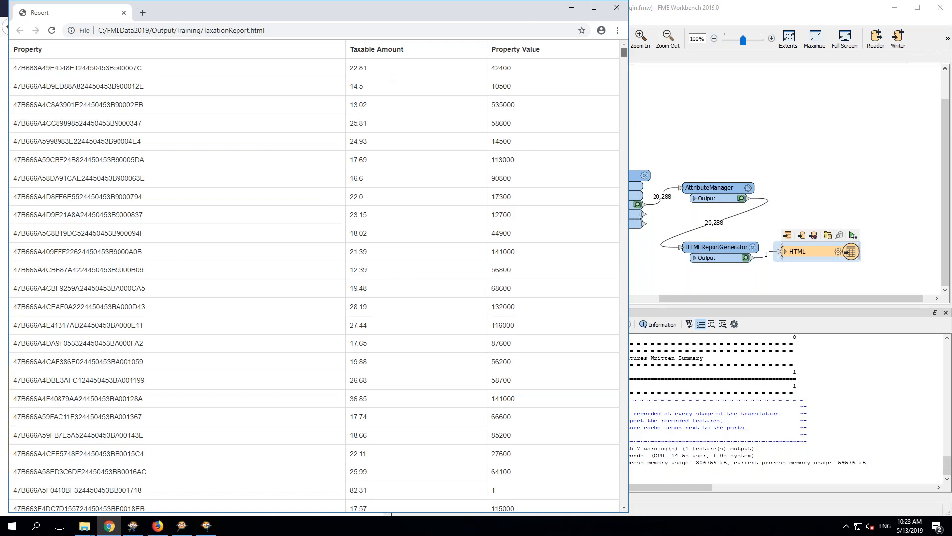
left_click_drag(624, 52, 629, 515)
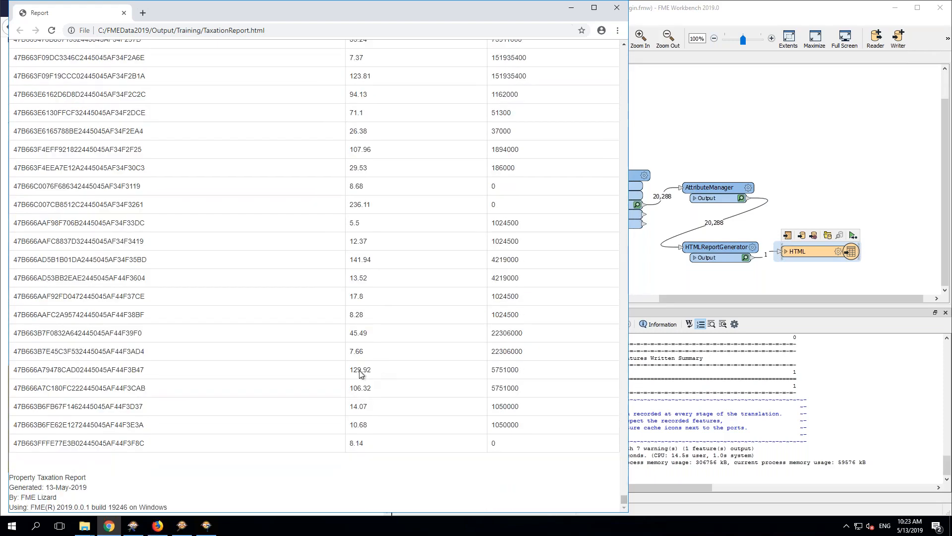
double_click(23, 477)
left_click(70, 475, "shift")
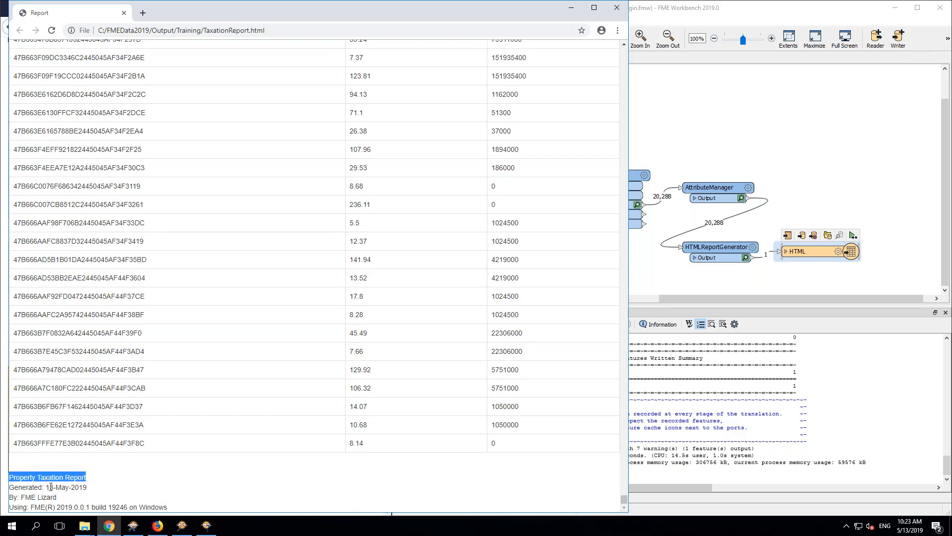
left_click_drag(46, 487, 79, 484)
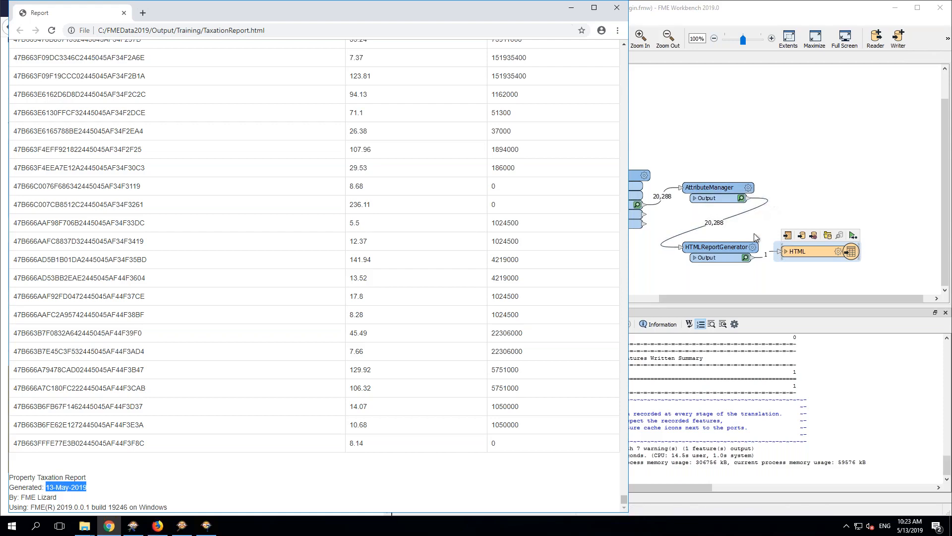
Step: Reopen the HTMLReportGenerator's Custom HTML text and append " at %H:" after %Y in the date format, checking the Hours flags in the help
left_click(752, 247)
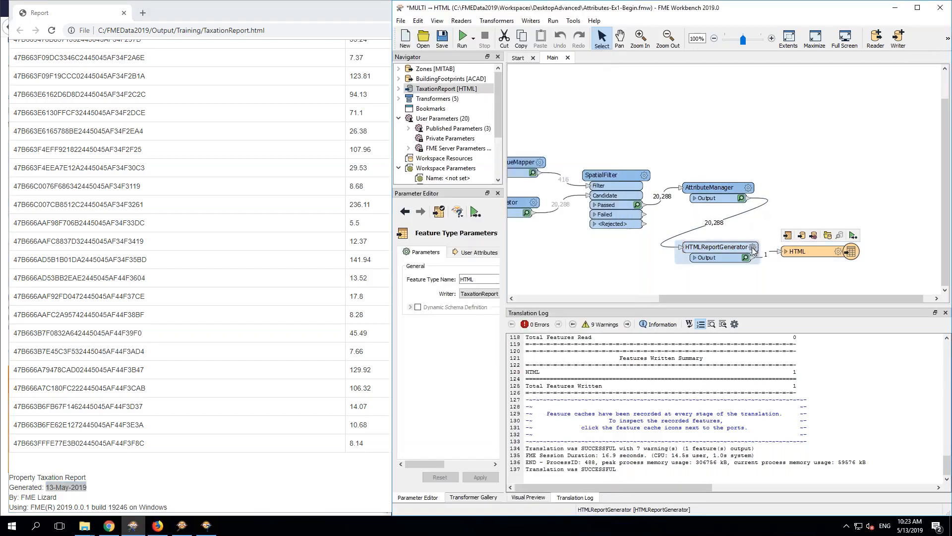
left_click(600, 236)
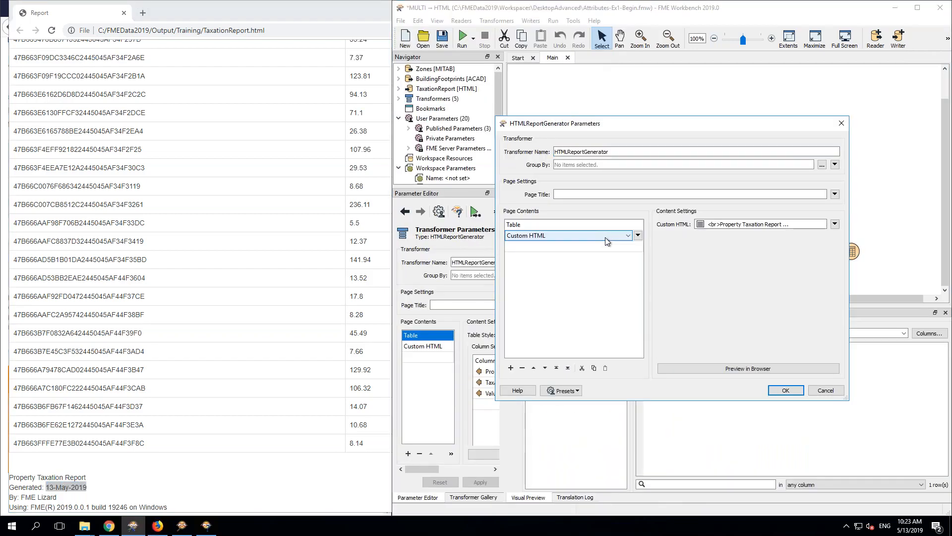
left_click(835, 224)
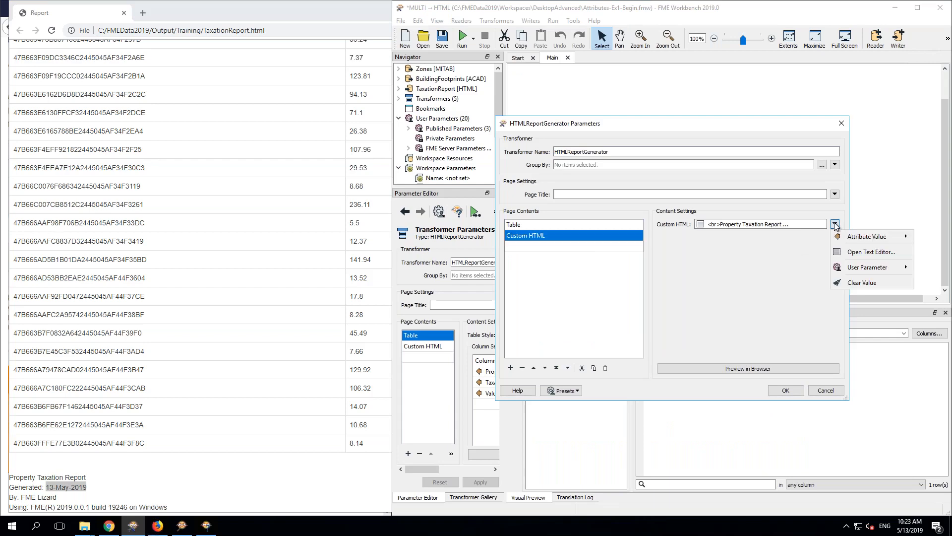
left_click(854, 254)
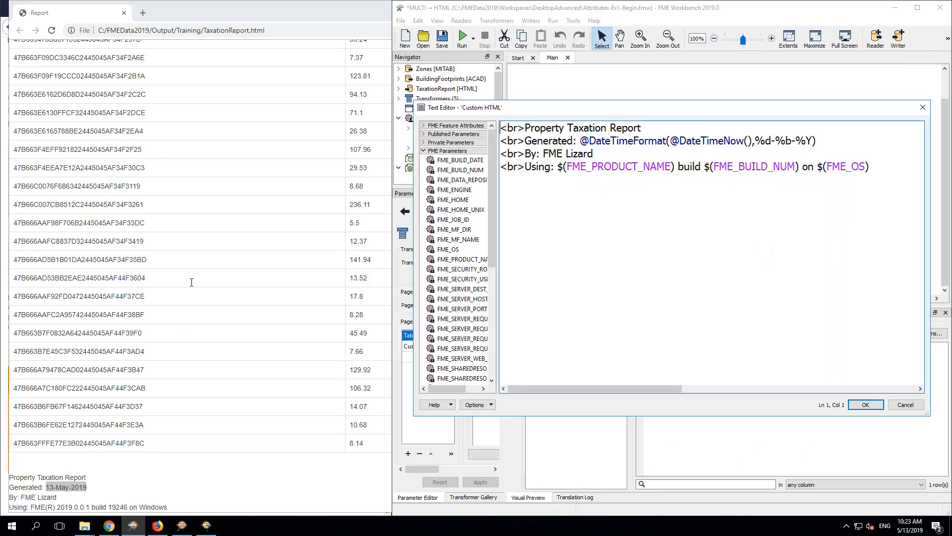
left_click(205, 527)
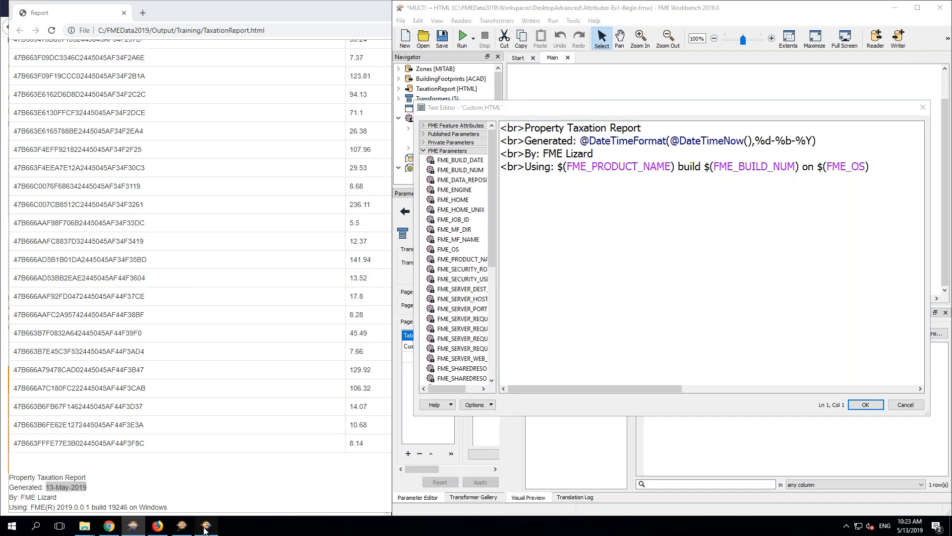
scroll(391, 252, "down", 3)
scroll(392, 252, "down", 4)
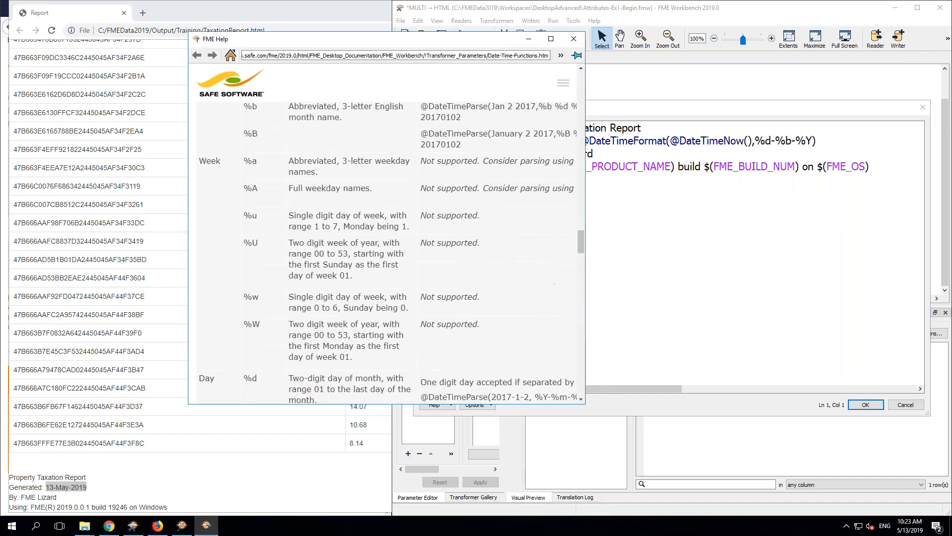
scroll(392, 252, "down", 1)
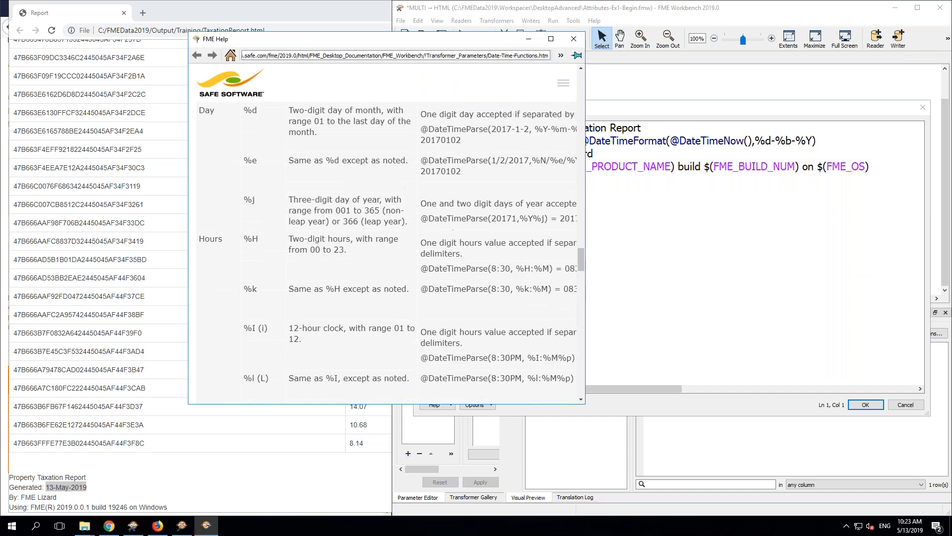
scroll(332, 292, "down", 1)
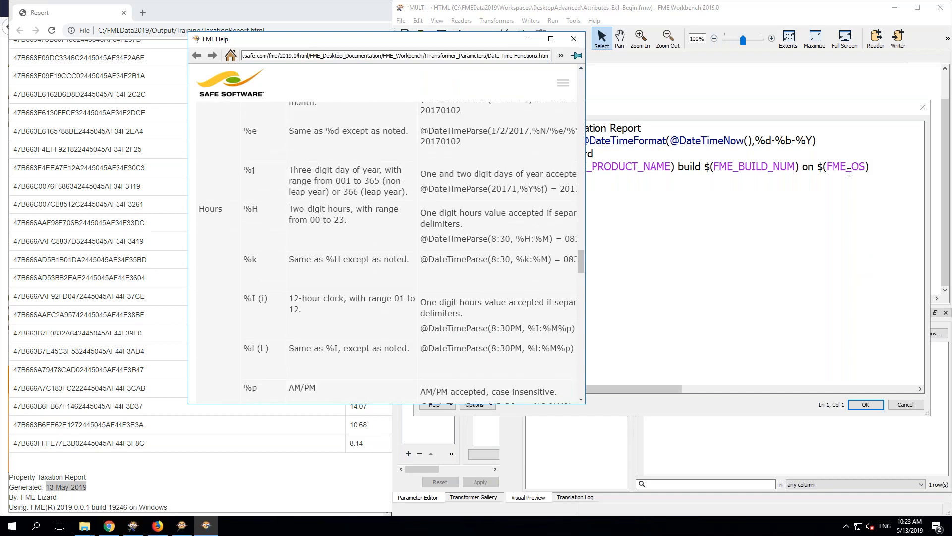
left_click(821, 142)
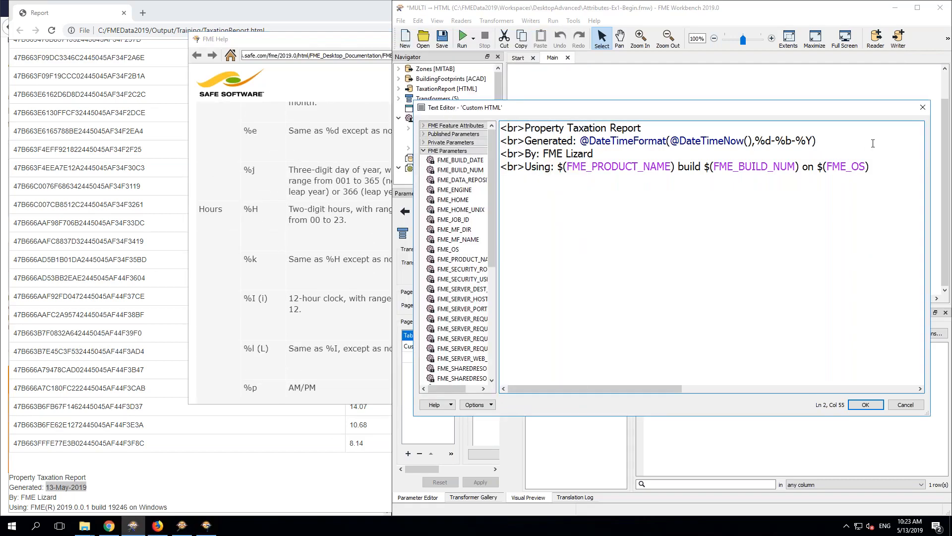
type("at %H:")
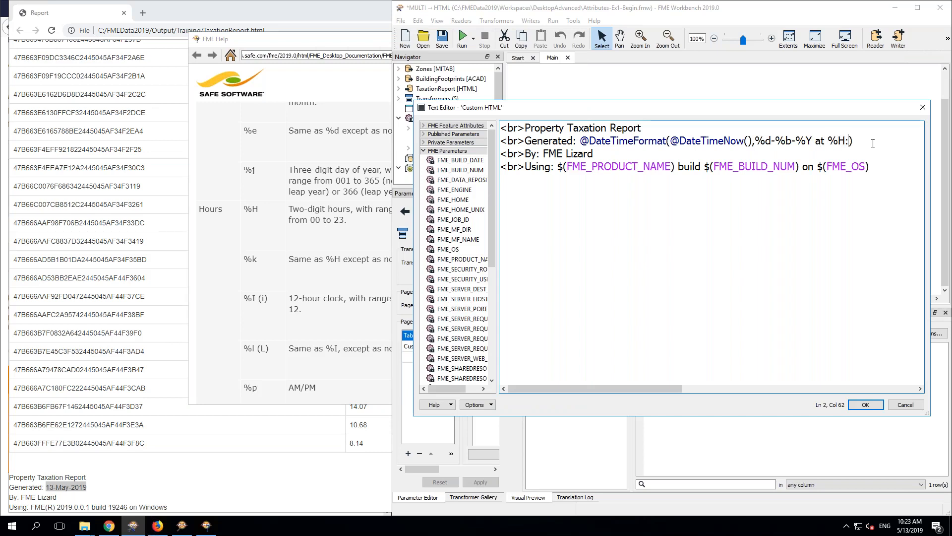
Step: Look up the Minutes and AM/PM flags in the help and append "%M %p" after %H: in the date format
left_click(236, 302)
scroll(236, 302, "down", 3)
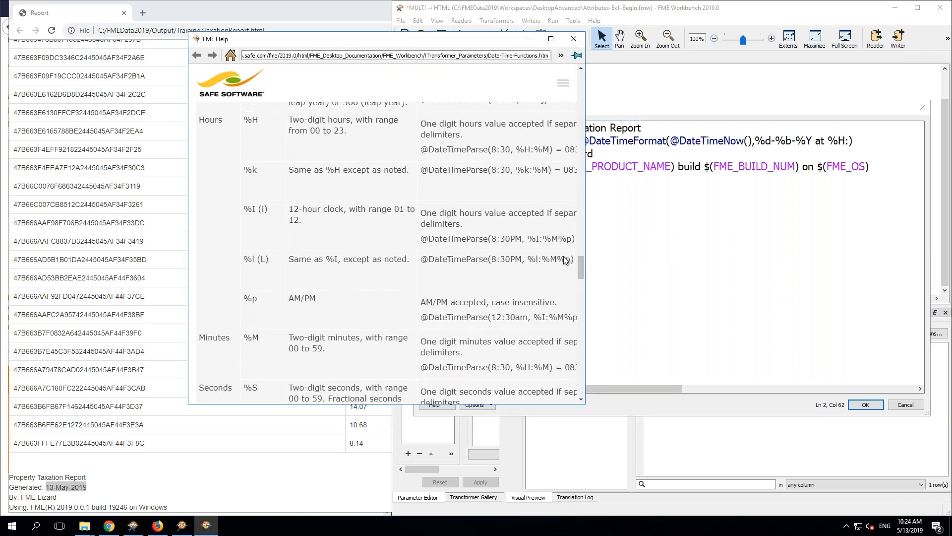
left_click(849, 143)
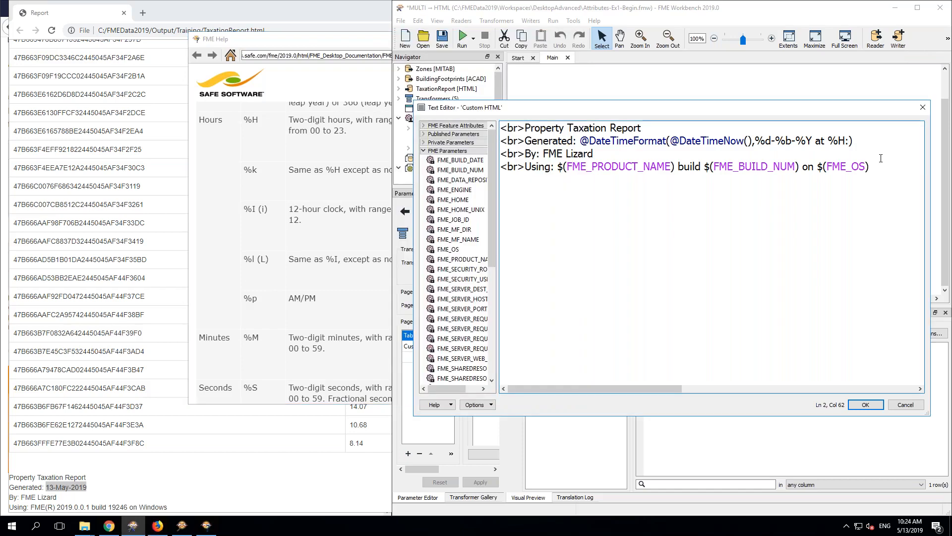
type("%M %p")
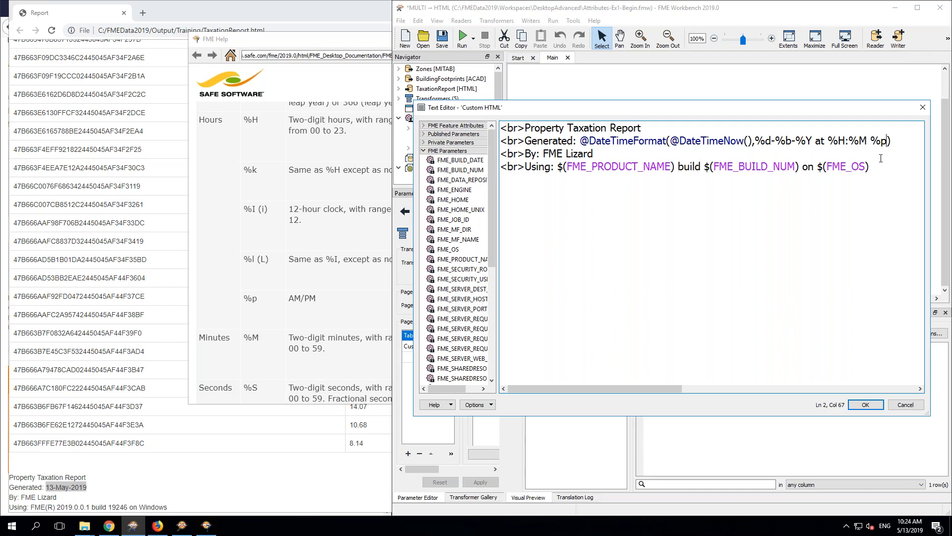
Step: Check the hour, minute and second format flags in the help, and accept the edited Custom HTML text and HTMLReportGenerator parameters
left_click(350, 171)
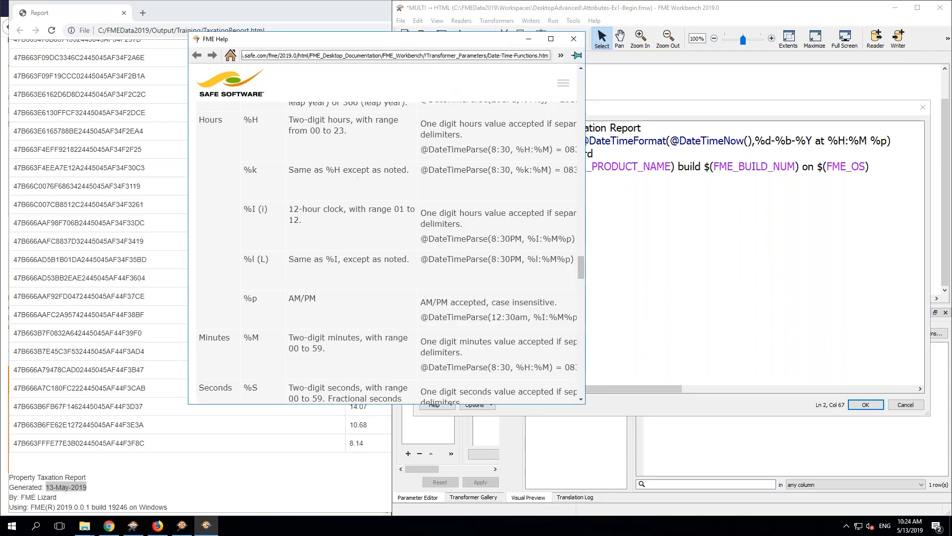
scroll(350, 172, "up", 3)
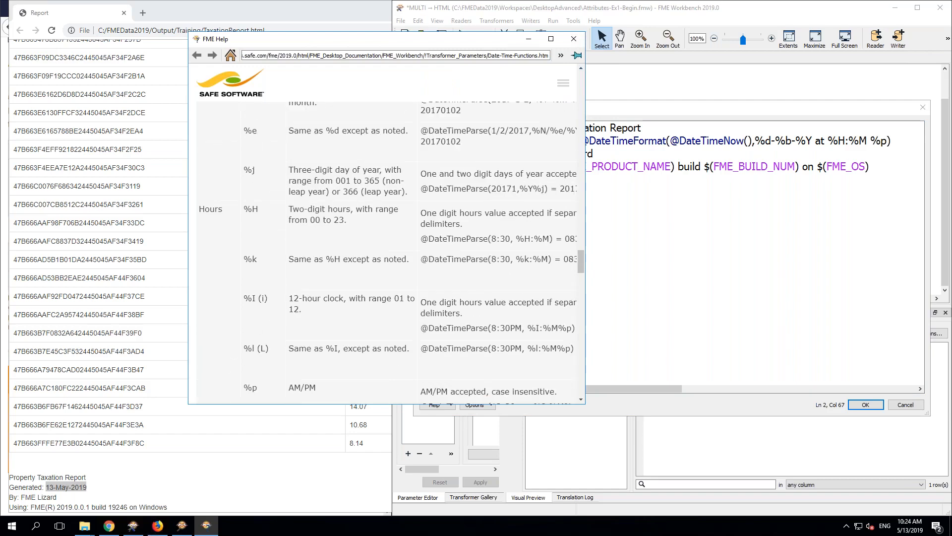
scroll(392, 253, "down", 4)
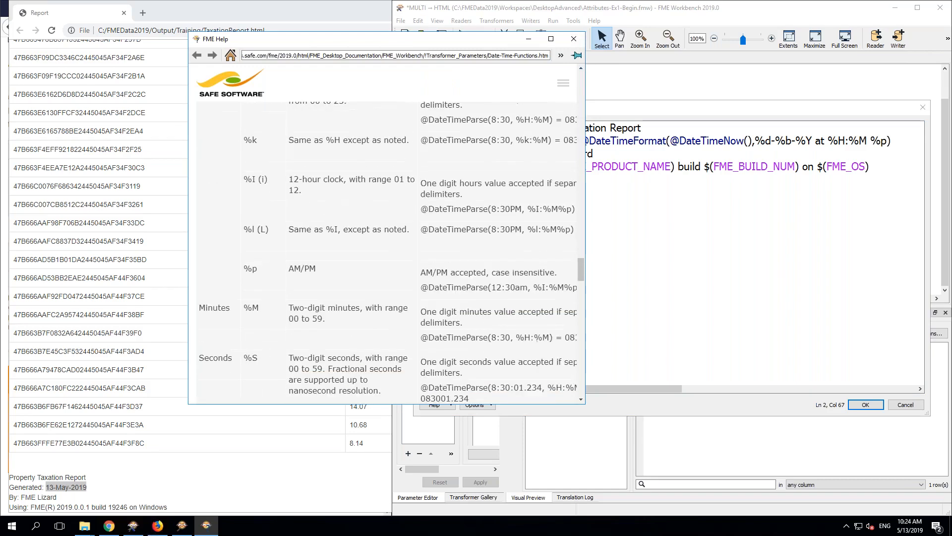
scroll(468, 199, "down", 3)
left_click(777, 250)
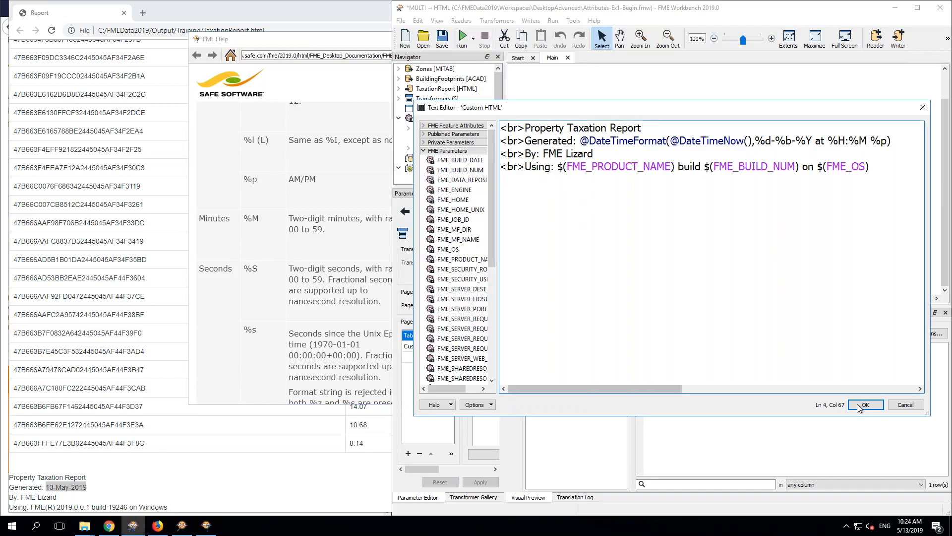
left_click(864, 404)
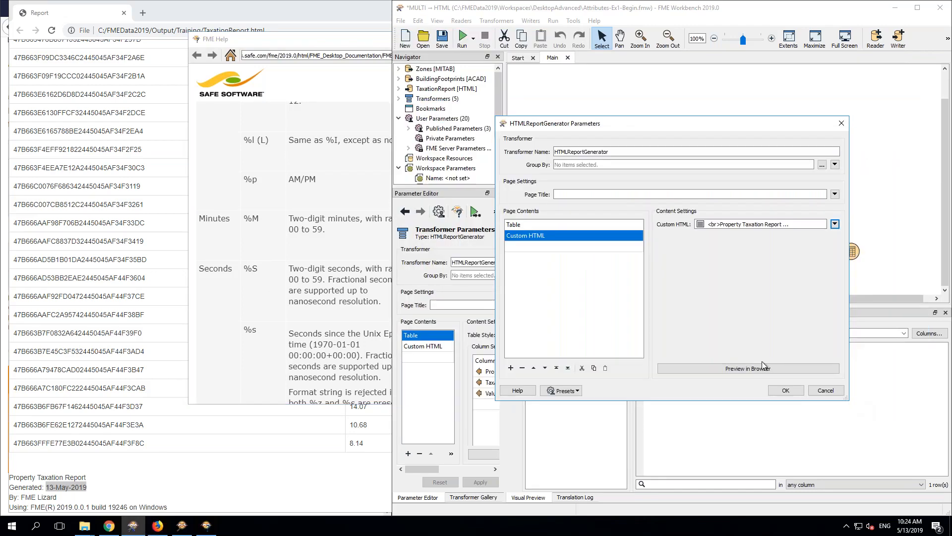
left_click(786, 390)
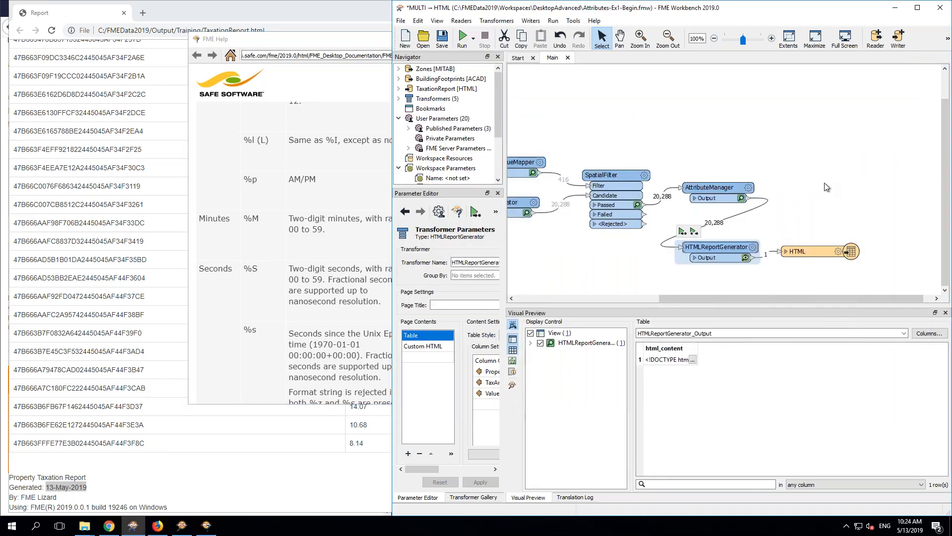
Step: Rerun the workspace from the HTMLReportGenerator using the cached features, and reload TaxationReport.html in the browser
left_click(695, 232)
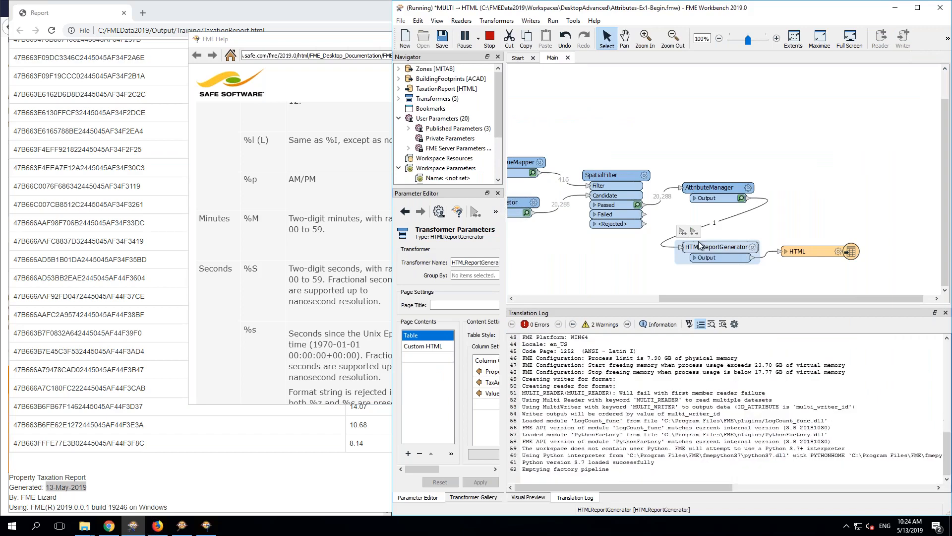
mouse_move(719, 198)
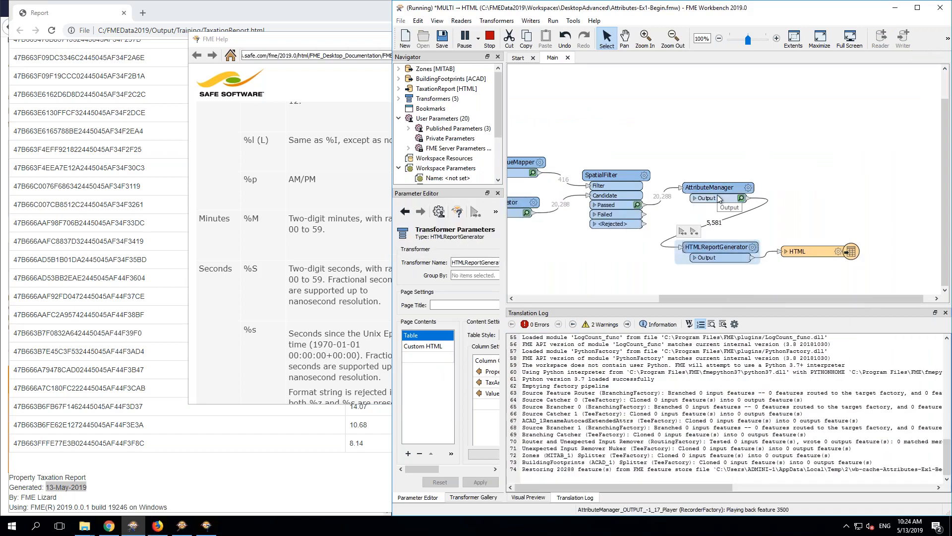
left_click(158, 465)
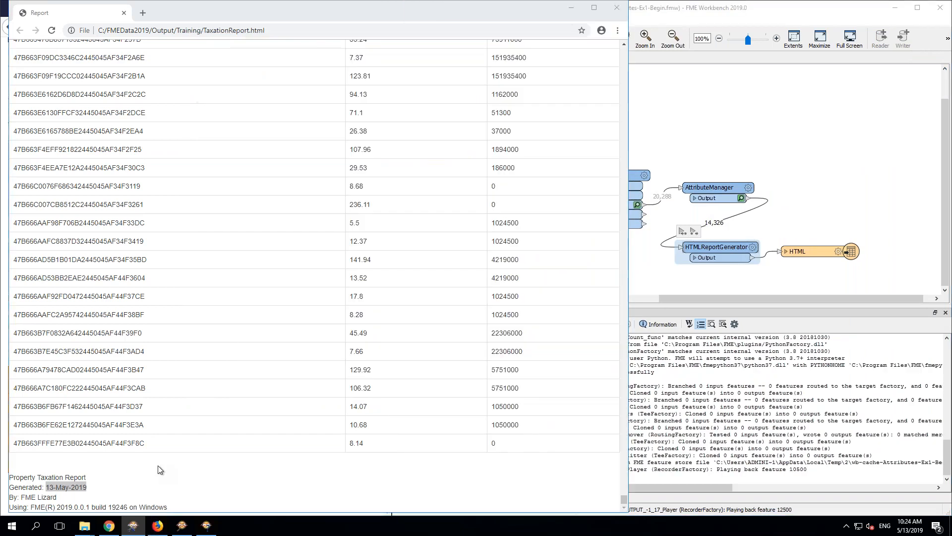
left_click(51, 31)
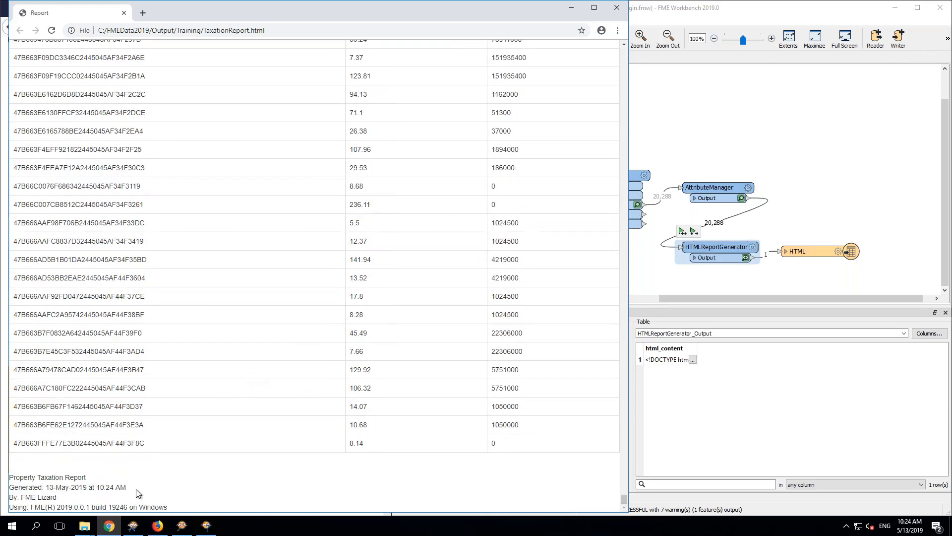
Step: Examine the generated date and time and the FME build line in the report's footer
left_click_drag(127, 488, 20, 489)
left_click(20, 489)
left_click_drag(17, 506, 161, 506)
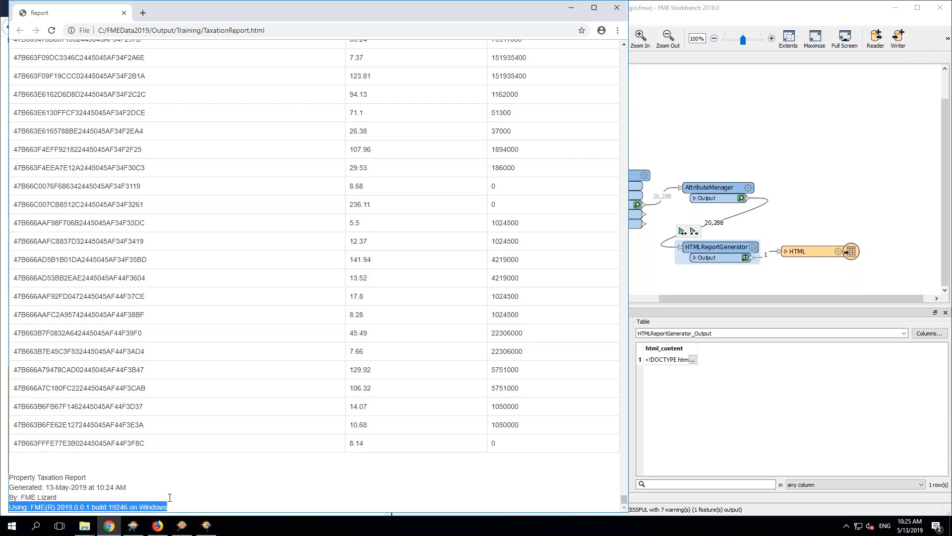
Step: Minimize the taxation report and FME Help windows, and bring the Training output folder window to the front
left_click(813, 195)
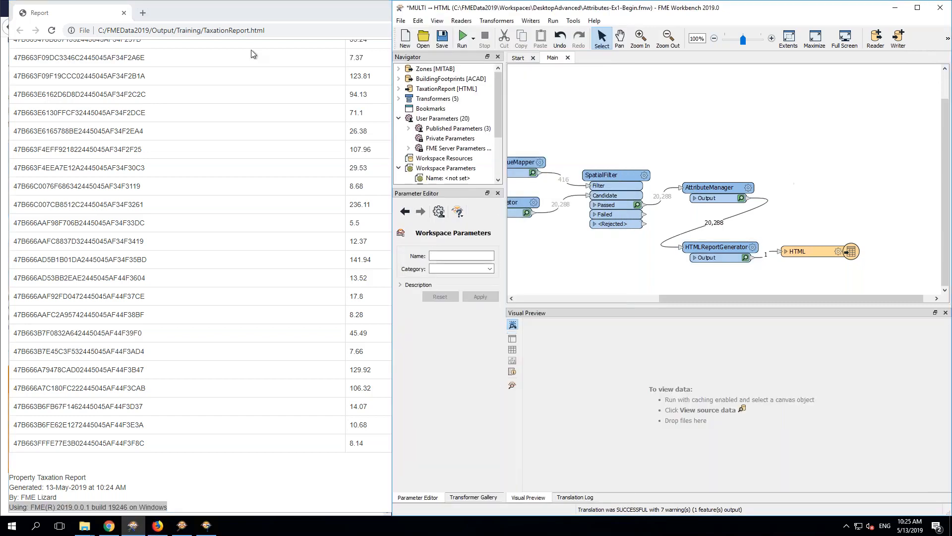
left_click_drag(237, 9, 519, 120)
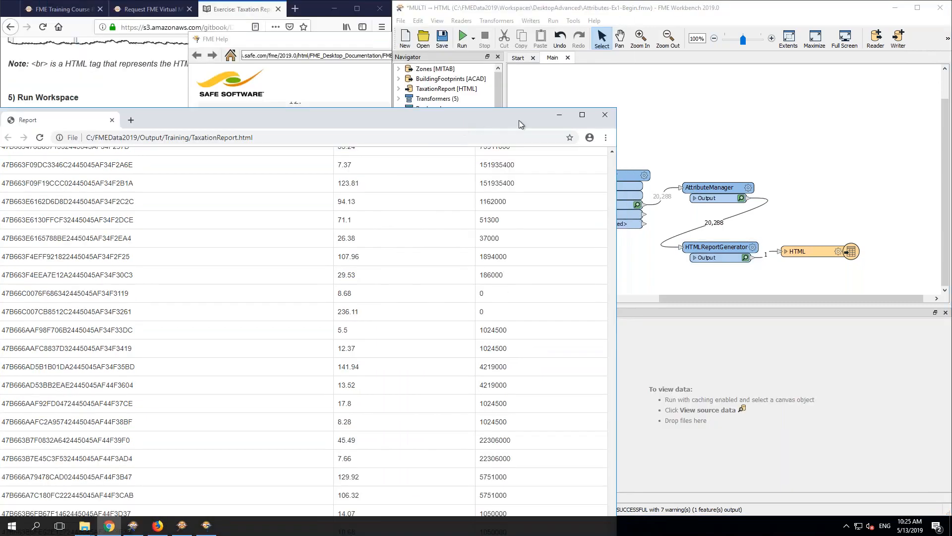
left_click(561, 115)
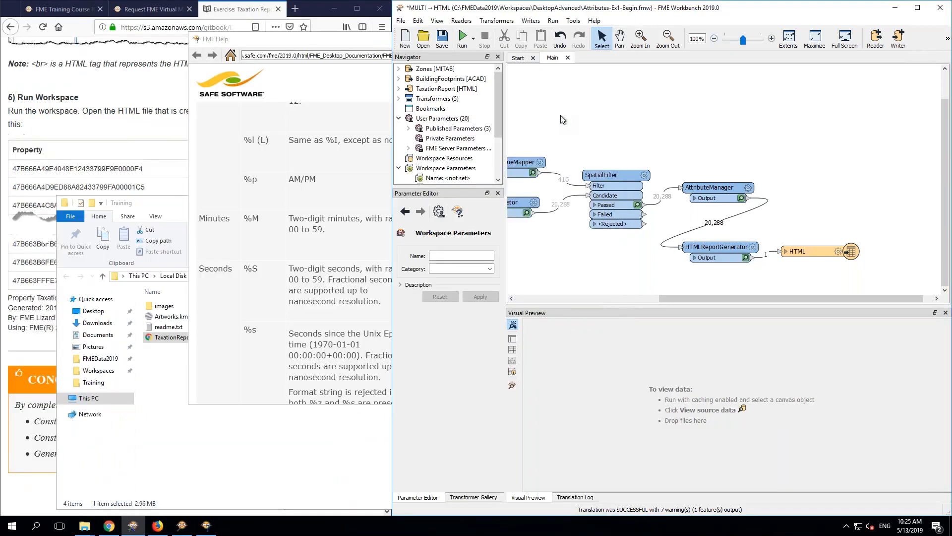
left_click(364, 39)
left_click(530, 39)
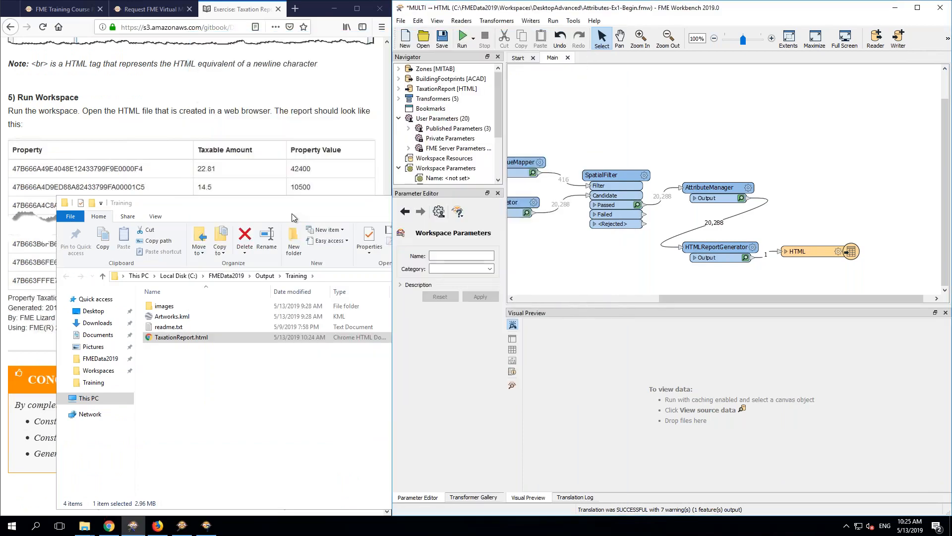
left_click(292, 214)
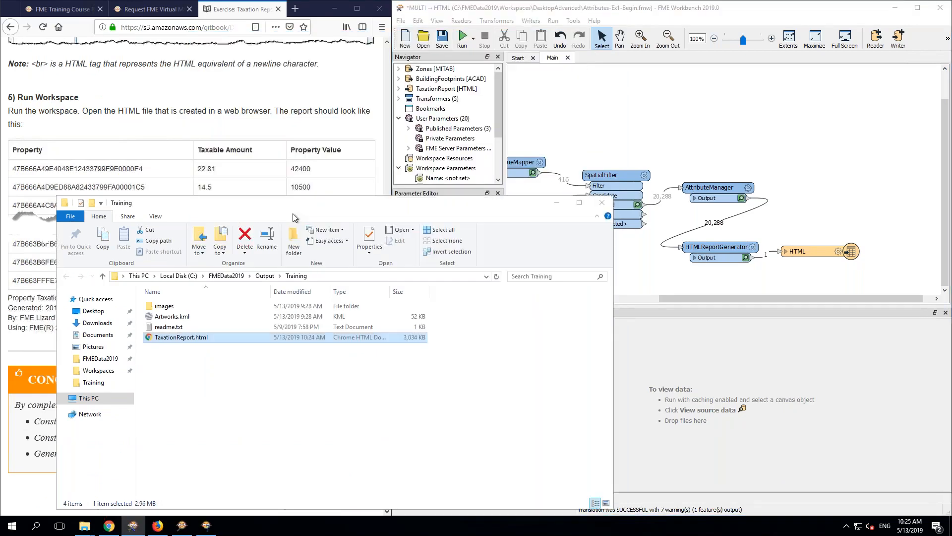
Step: Close the Training output folder window and advance the course manual to the Conditional Attribute Values page
left_click(611, 202)
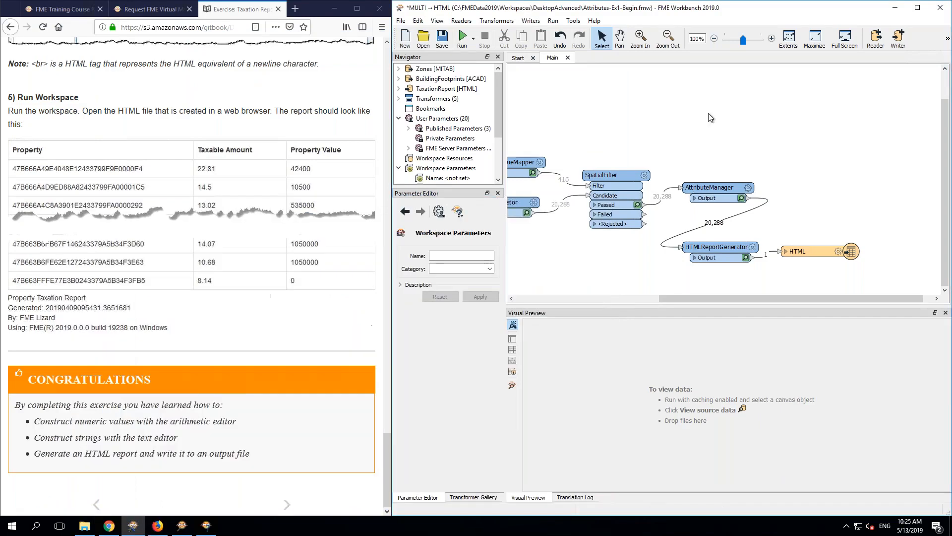
left_click(288, 505)
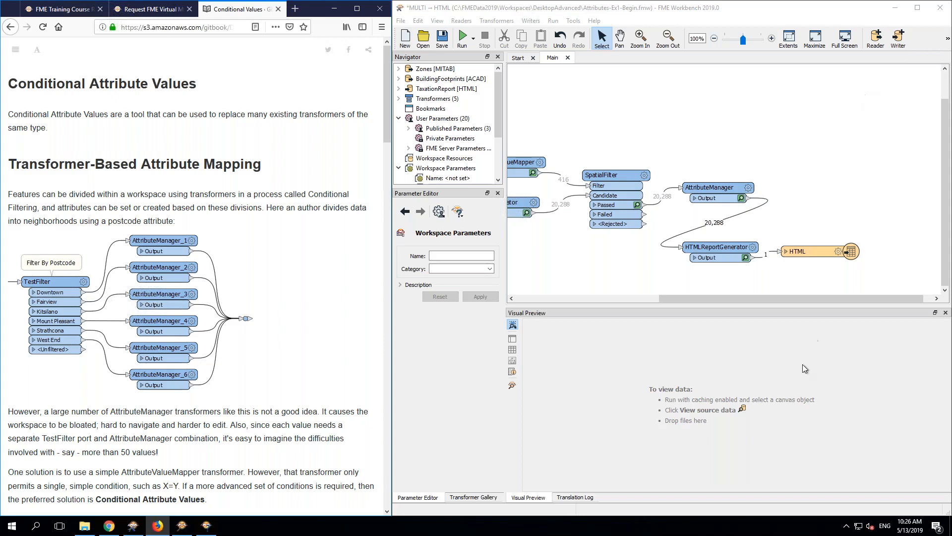
Step: Inspect the TaxRate and TaxAmount attribute values in the AttributeManager's parameters and close them without making changes
left_click_drag(742, 297, 731, 278)
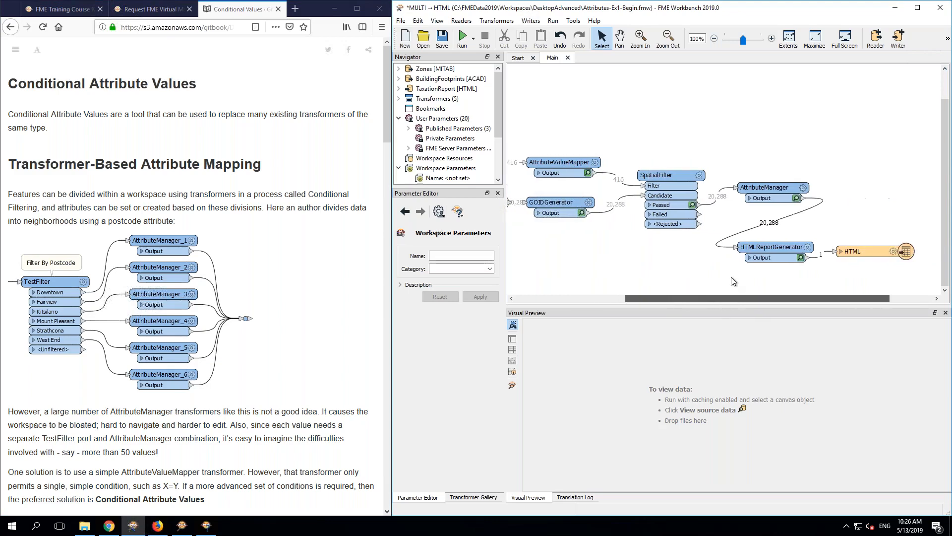
left_click(803, 187)
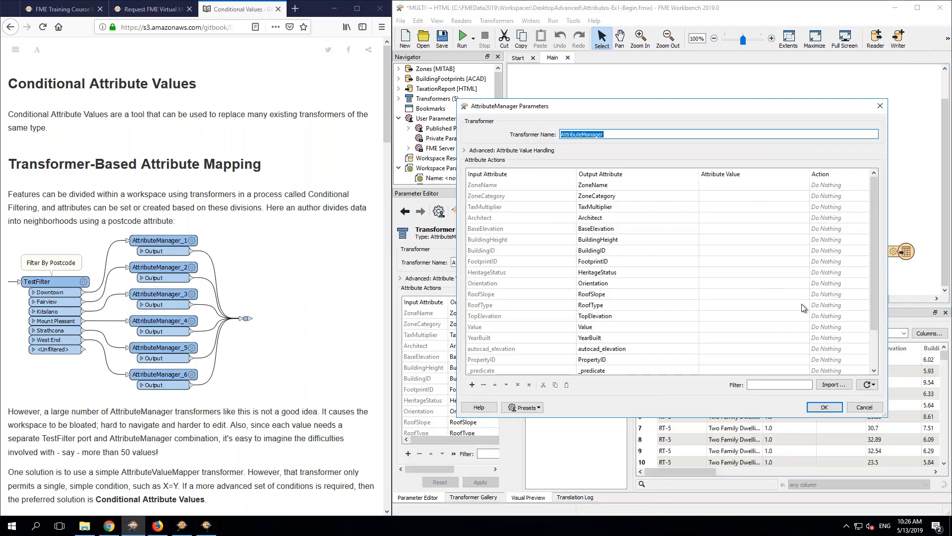
scroll(803, 313, "down", 1)
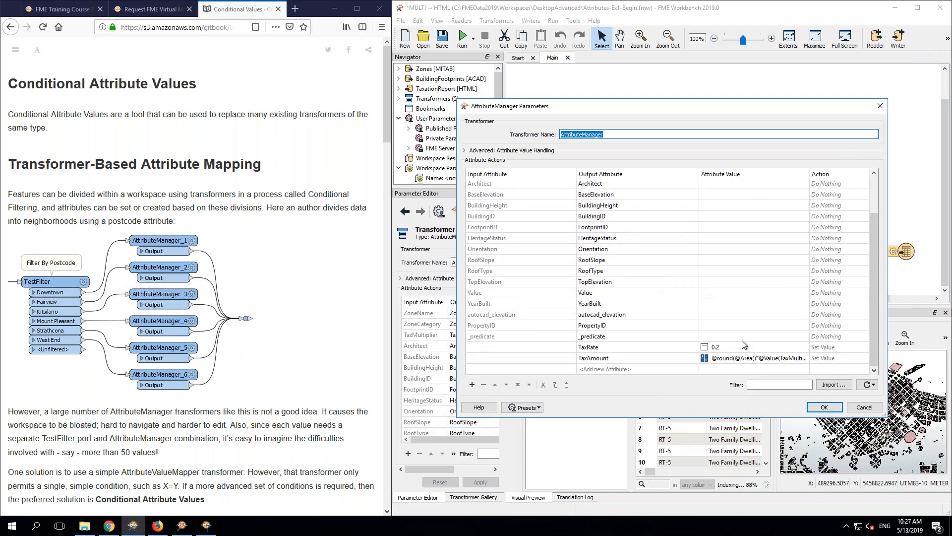
left_click(604, 272)
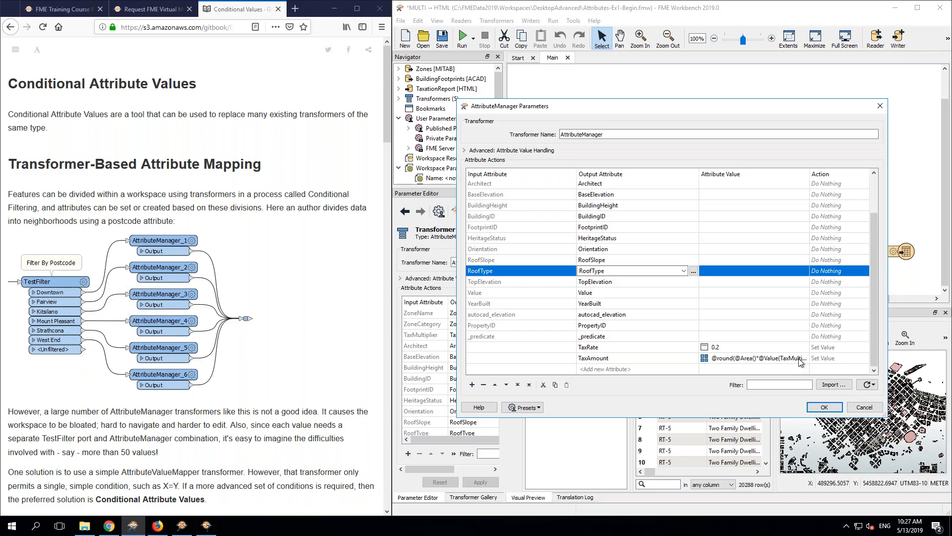
left_click(863, 408)
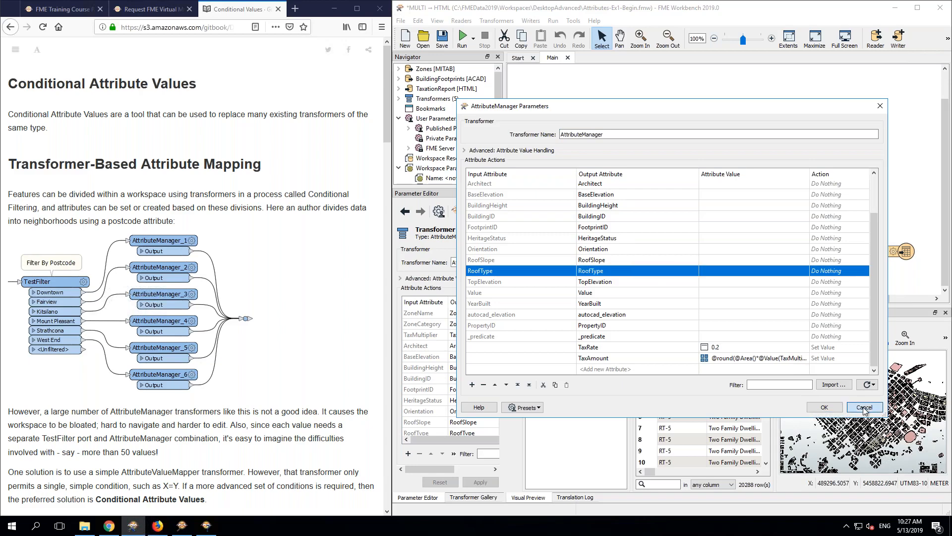
left_click(821, 407)
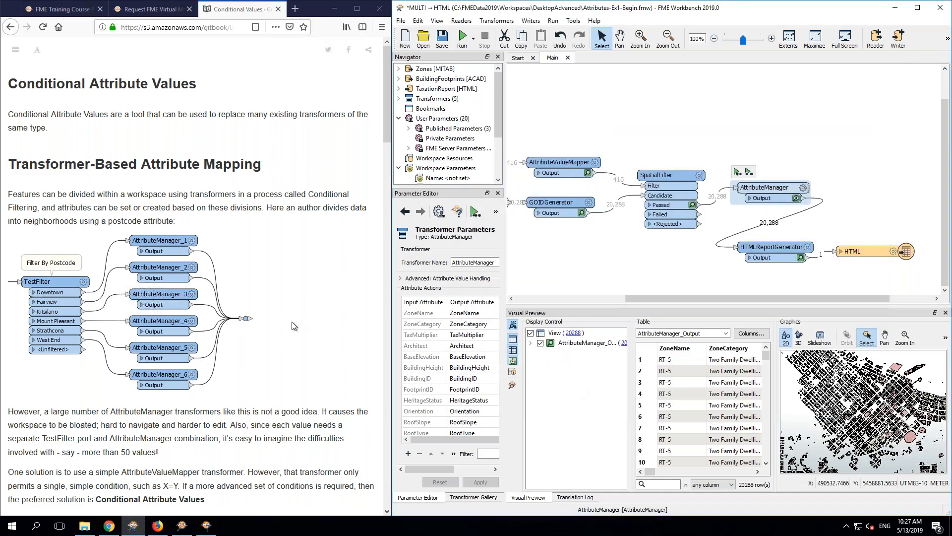
Step: Read the Transformer-Based Attribute Mapping section of the course manual page
left_click(274, 246)
scroll(274, 263, "down", 2)
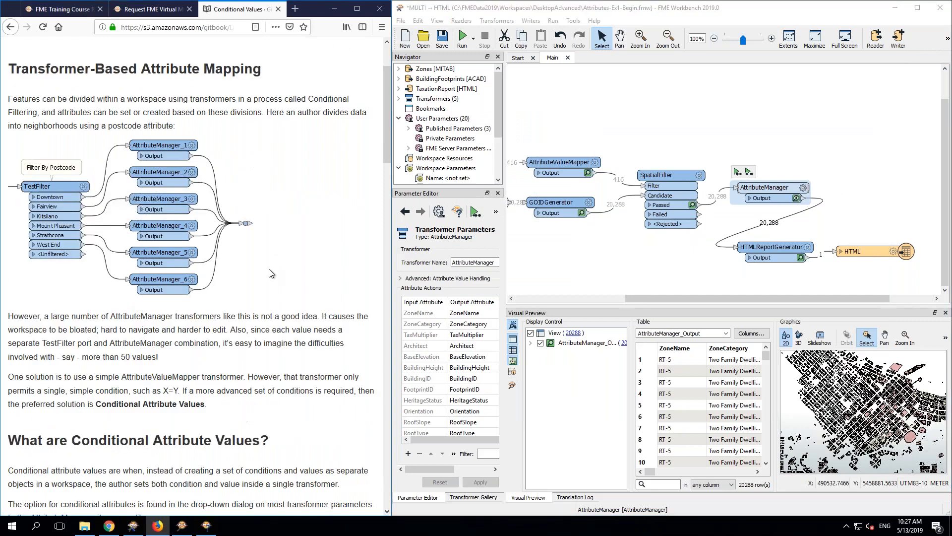
left_click(178, 32)
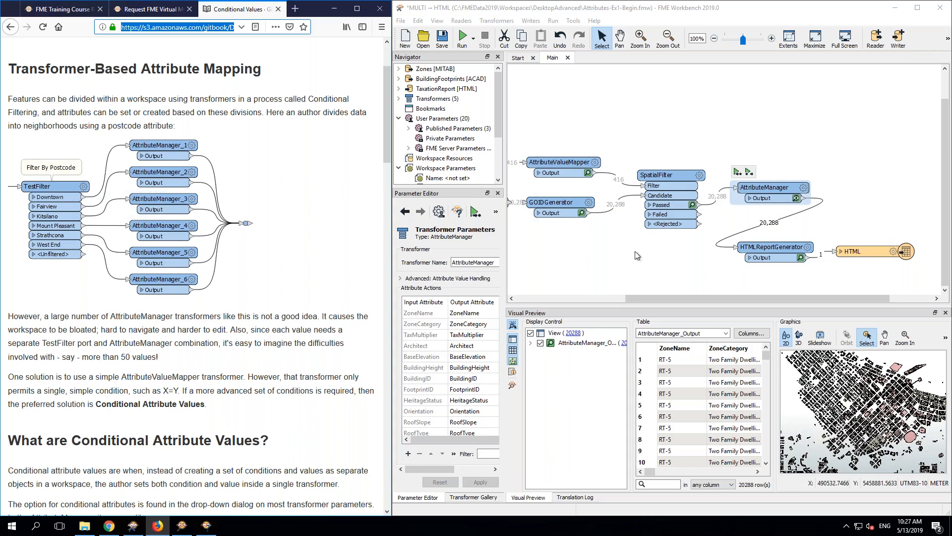
Step: Open the workspace 1.04-Attributes-ConditionalValues.fmw from Workspaces\InstructorUse\DesktopAdv, discarding the changes to the current workspace
left_click(423, 38)
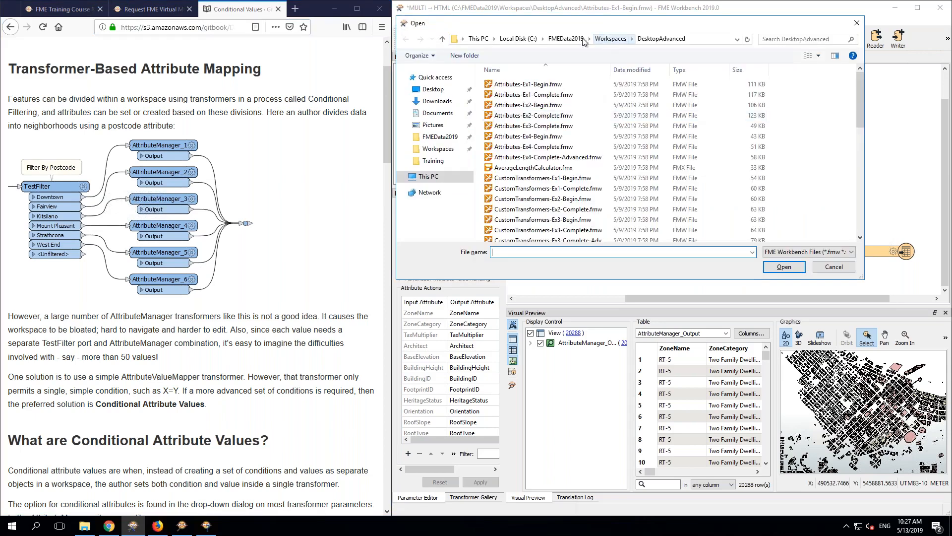
left_click(611, 38)
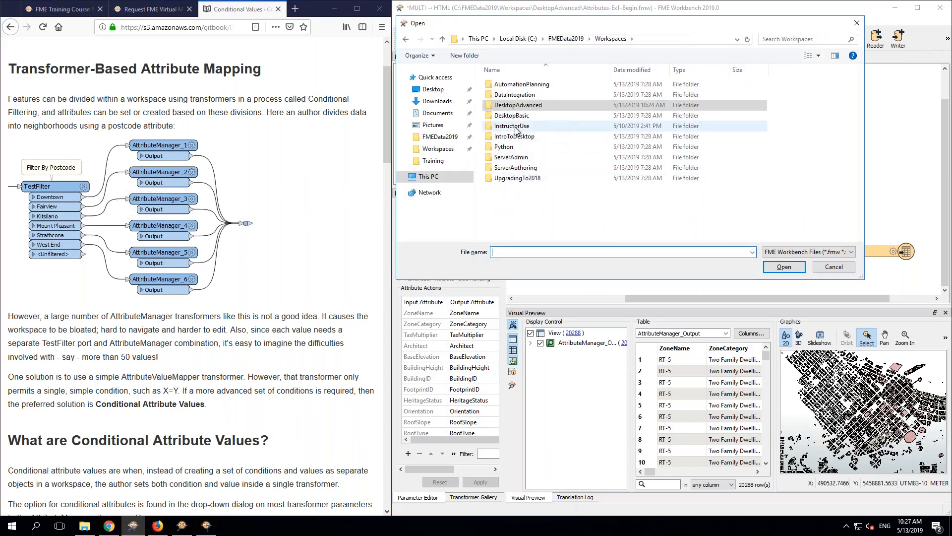
double_click(515, 127)
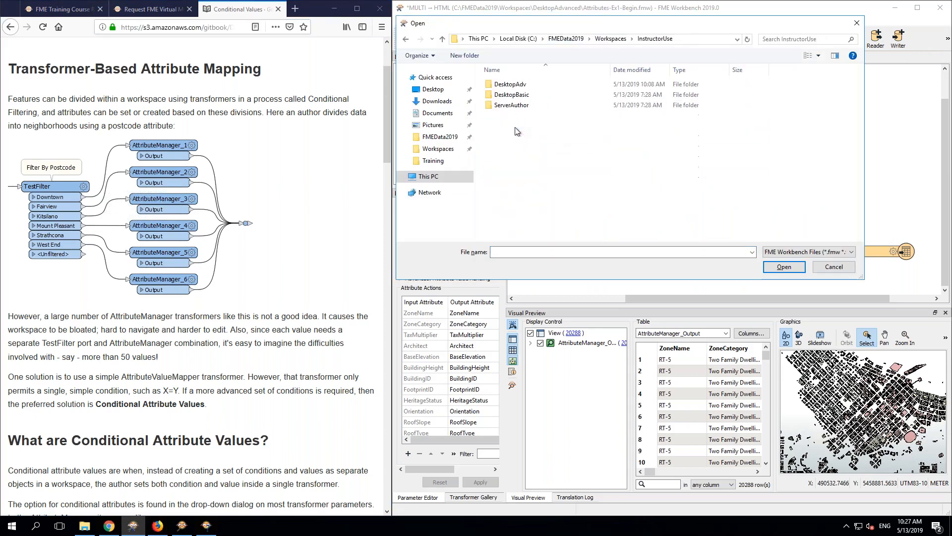
double_click(511, 87)
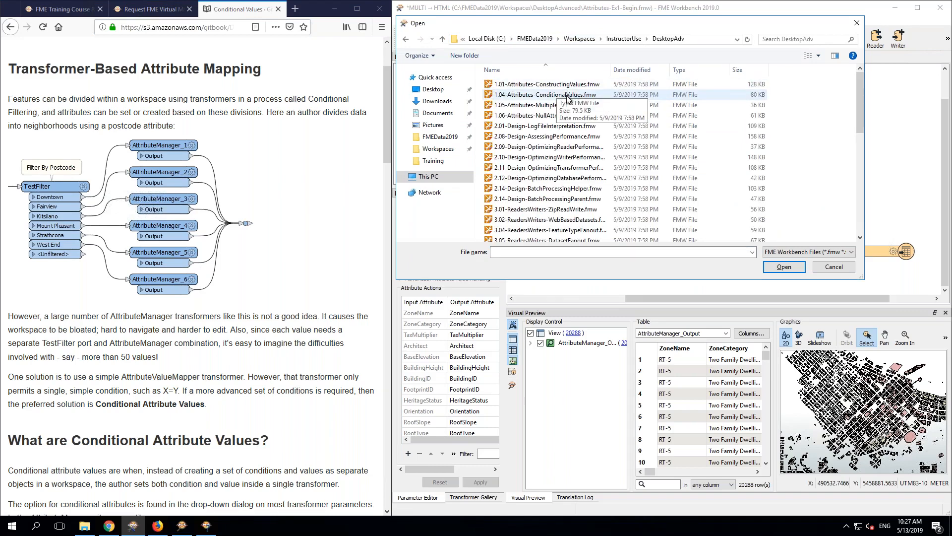
double_click(569, 95)
left_click(728, 278)
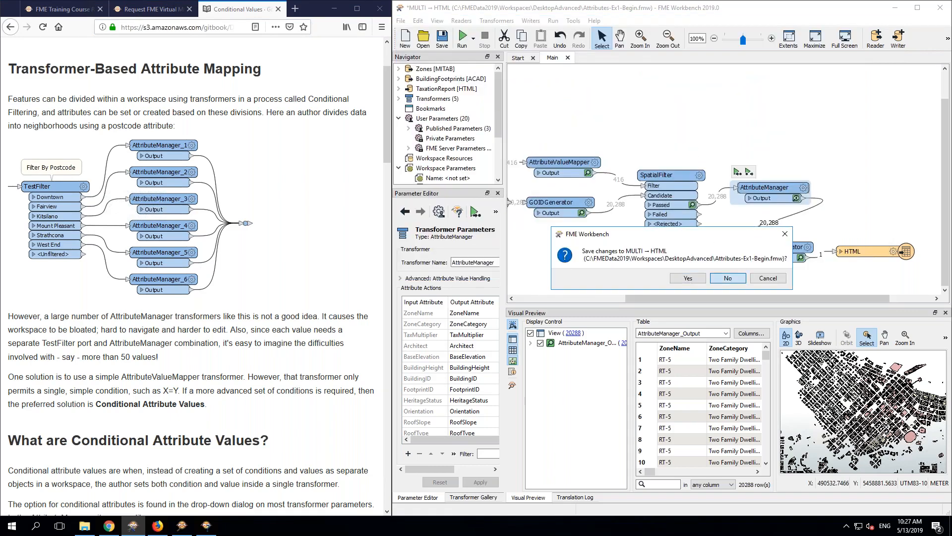
Step: Examine the TestFilter's postcode conditions and output ports, including Downtown and Fairview, and close its parameters without changes
left_click_drag(680, 185, 585, 275)
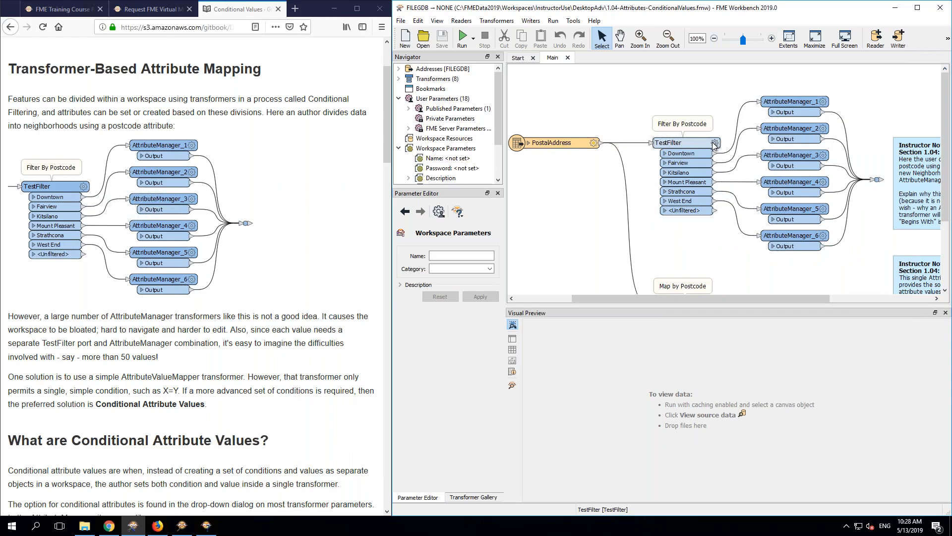
mouse_move(715, 144)
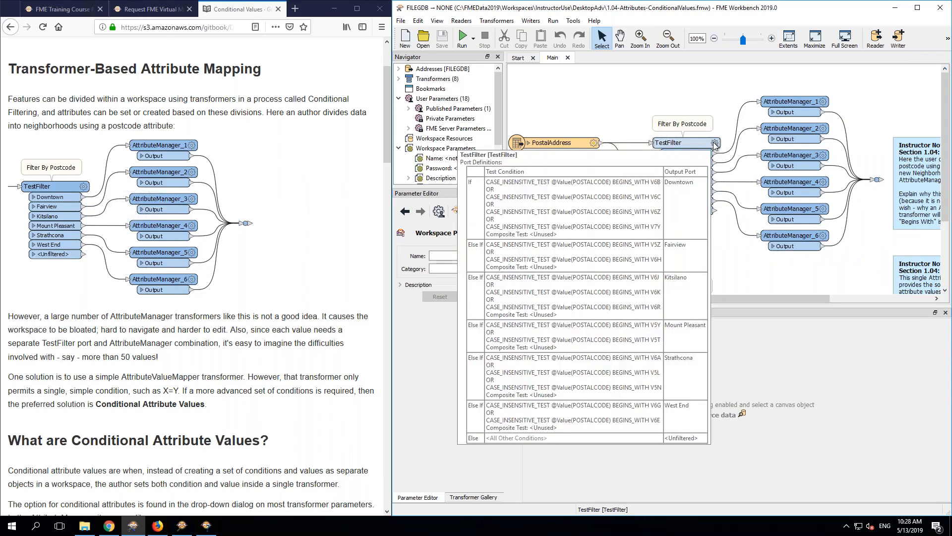
left_click(714, 144)
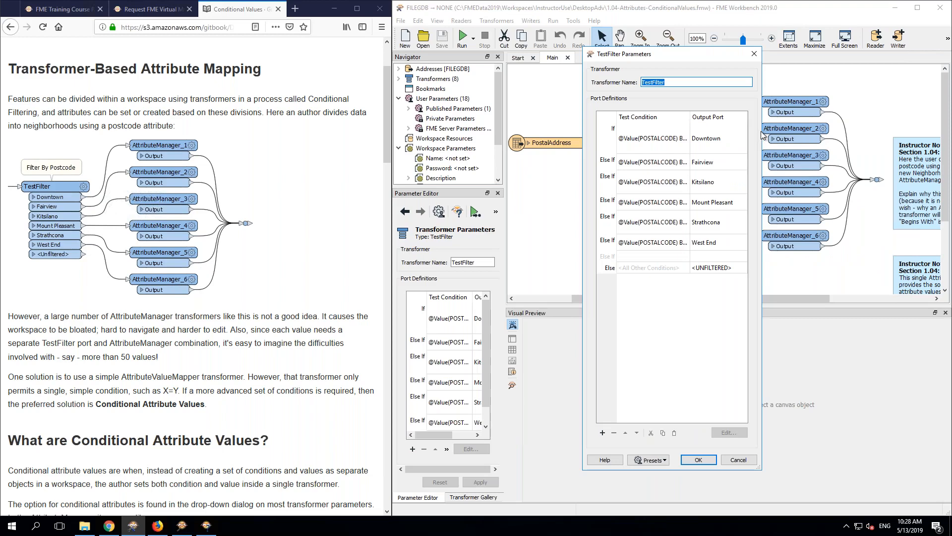
left_click_drag(761, 128, 914, 127)
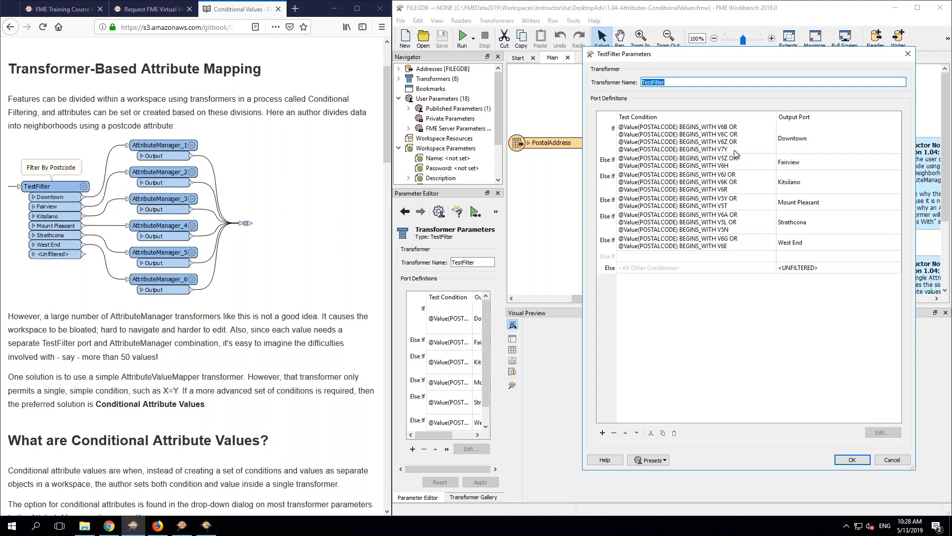
left_click(805, 137)
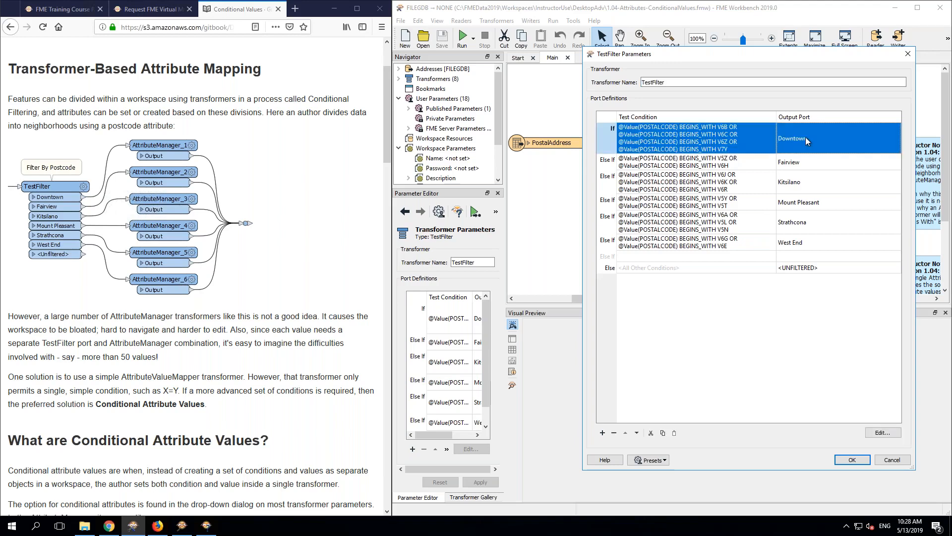
left_click(813, 166)
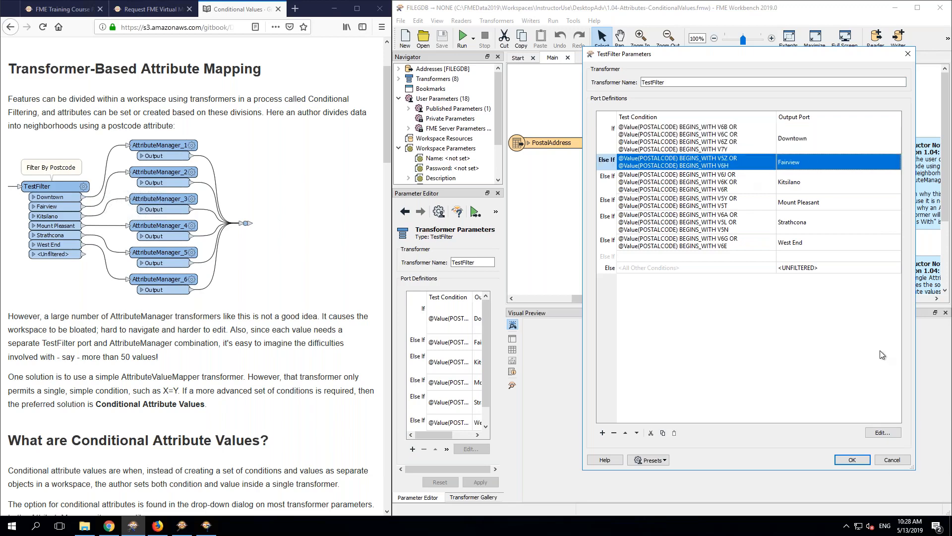
left_click(888, 461)
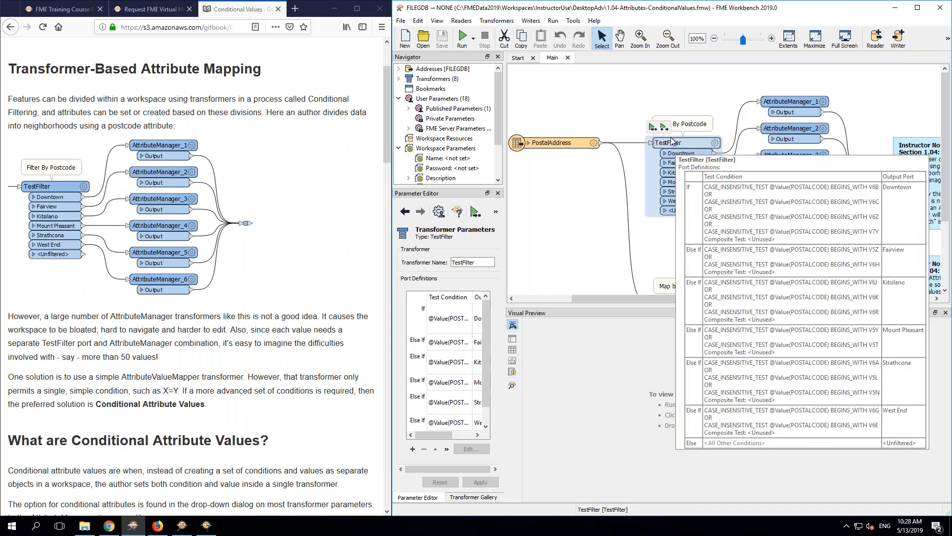
left_click(692, 98)
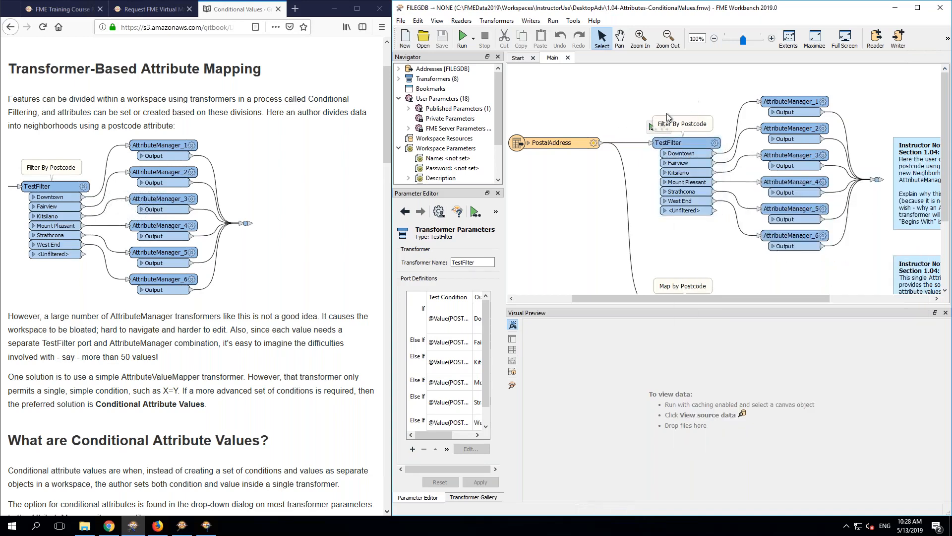
Step: Check the NEIGHBORHOOD value assigned in AttributeManager_1, AttributeManager_2 and AttributeManager_5, cancelling out of each one's parameters
left_click(823, 101)
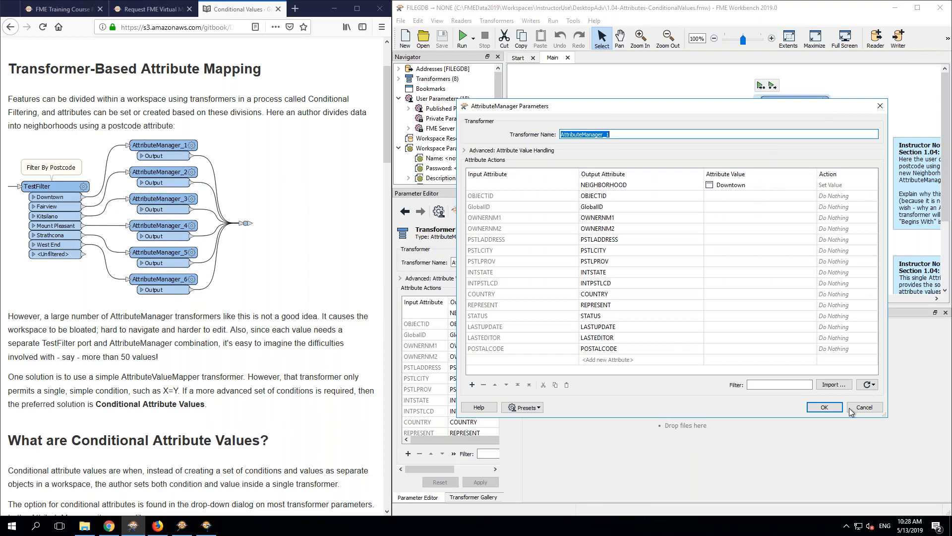
left_click(868, 407)
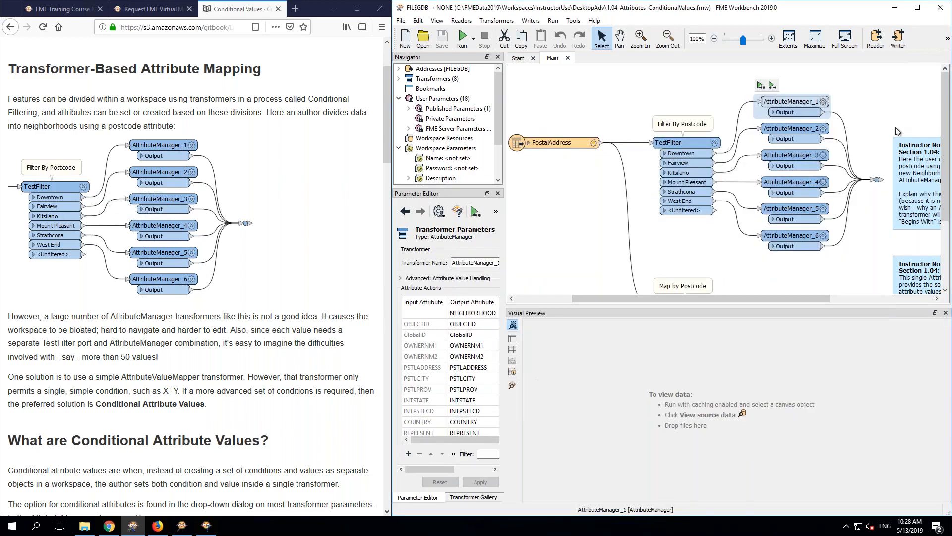
left_click(824, 128)
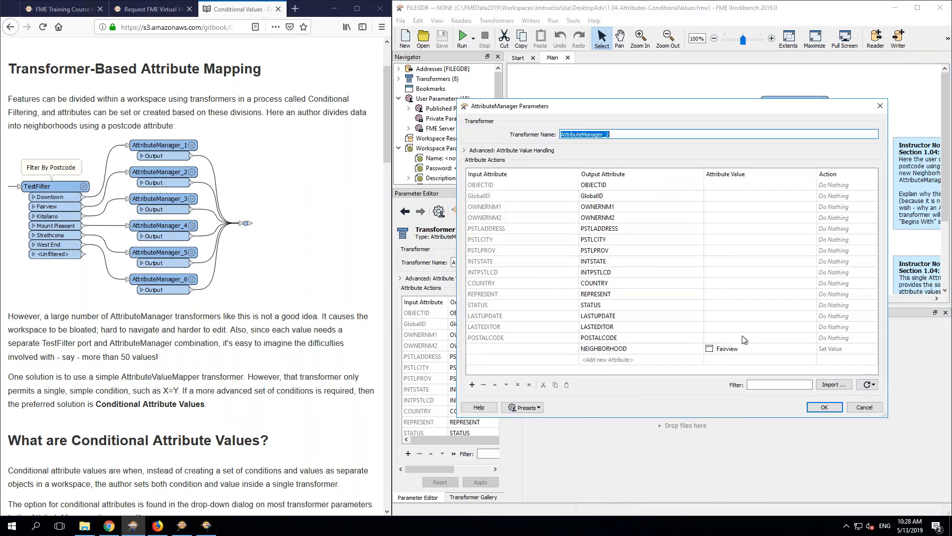
left_click(865, 407)
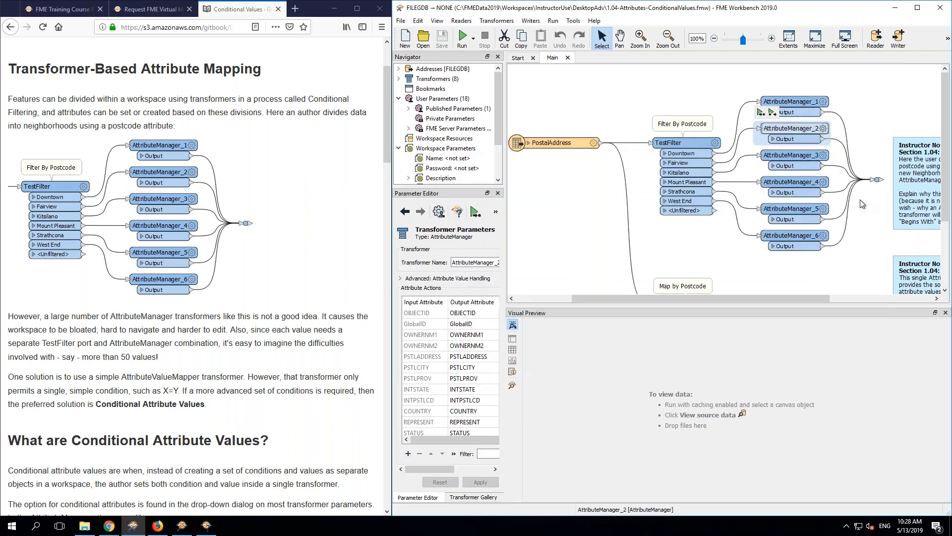
left_click(823, 208)
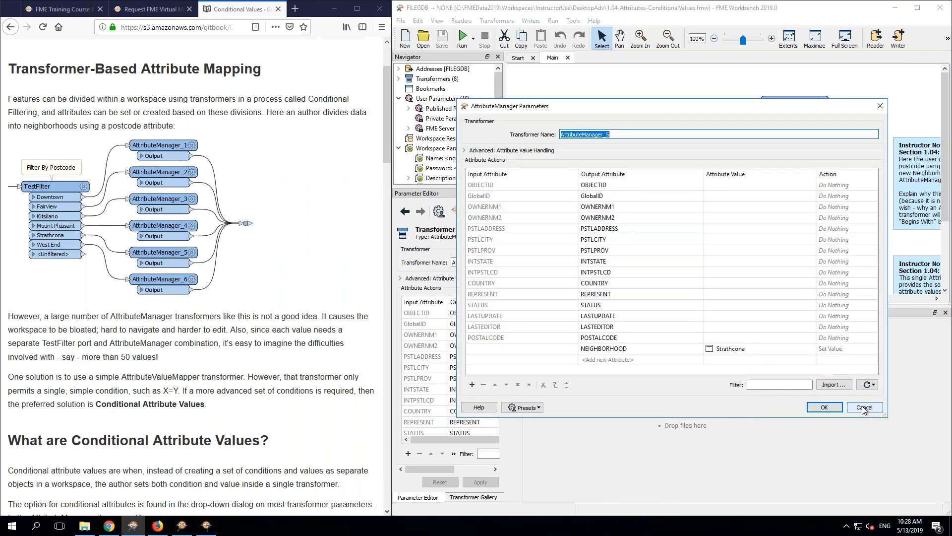
left_click(864, 407)
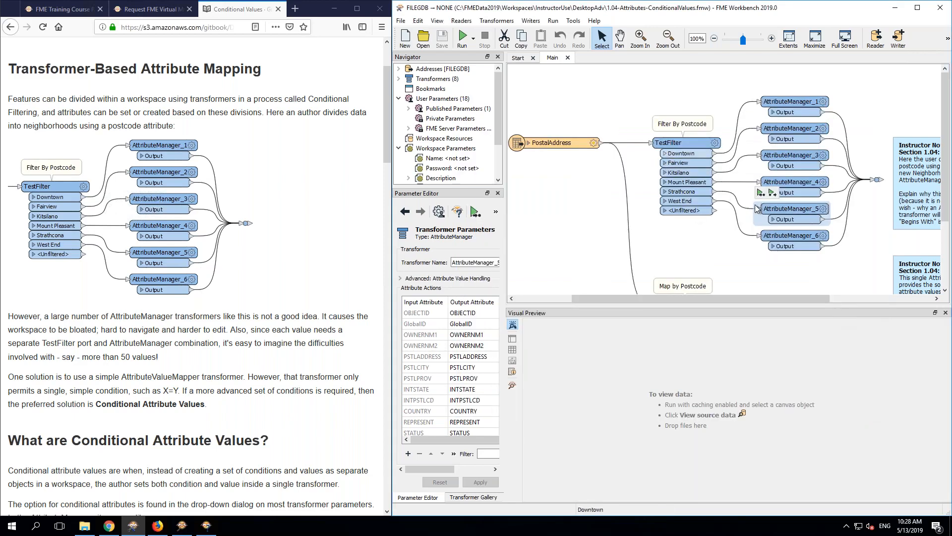
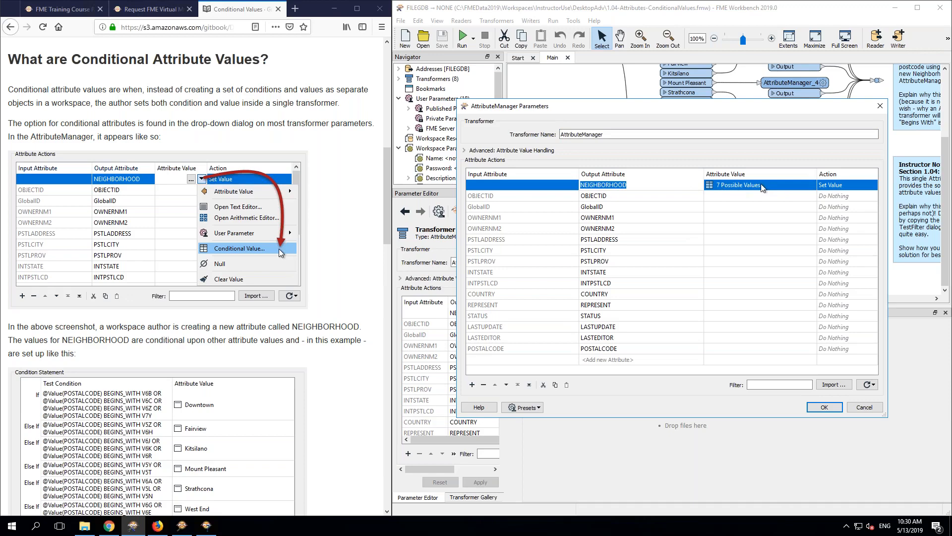
Step: Open the conditional value definition of NEIGHBORHOOD in the single AttributeManager and examine its Downtown and Fairview conditions
left_click(811, 186)
left_click(812, 185)
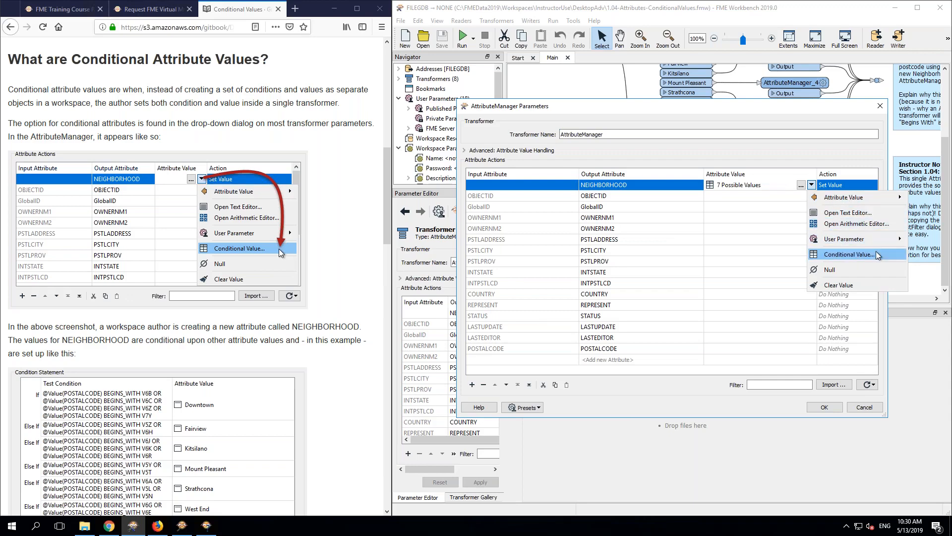
left_click(880, 253)
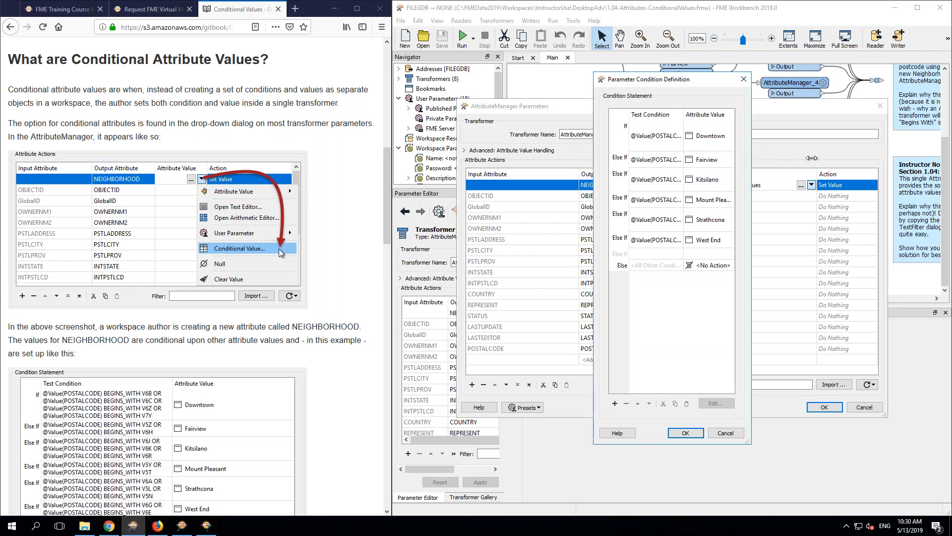
left_click_drag(752, 160, 943, 157)
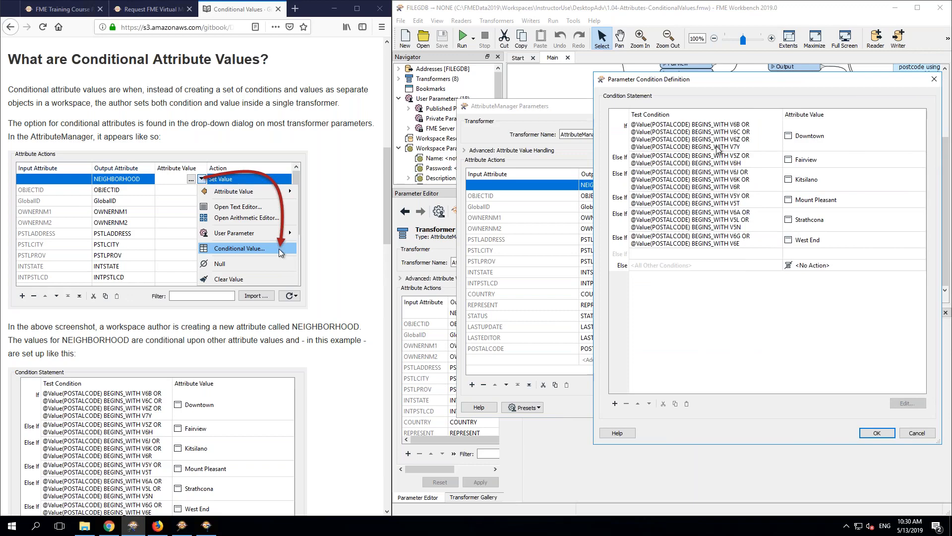
left_click(808, 142)
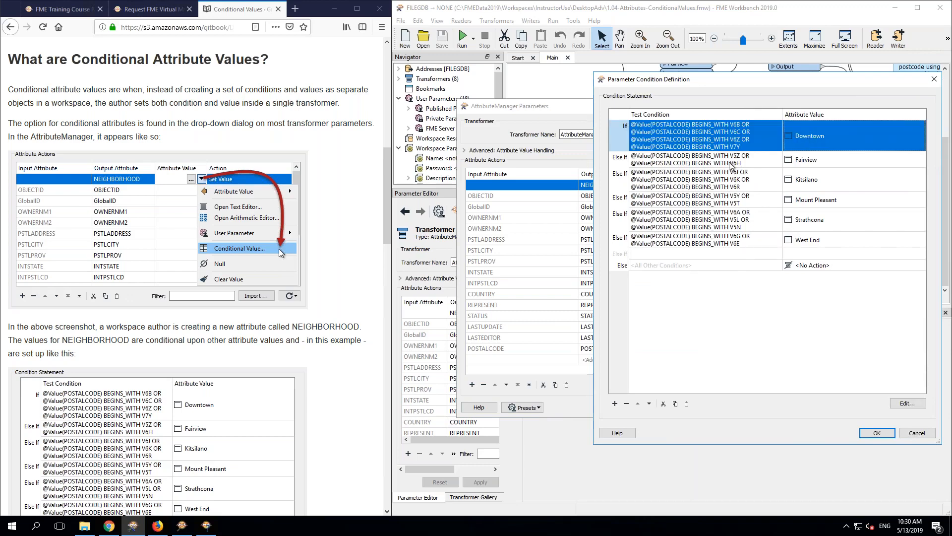
left_click(816, 159)
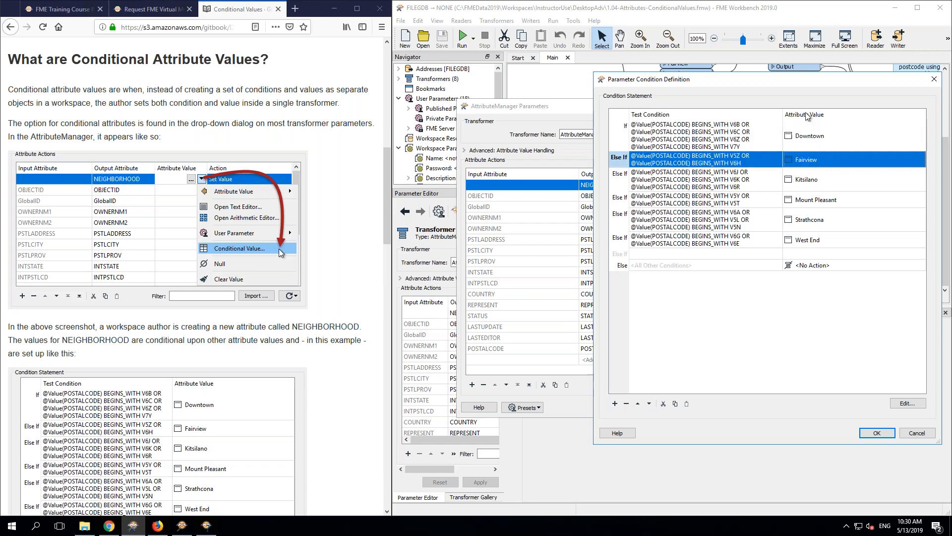
Step: Check how the NEIGHBORHOOD conditional value definition is reached and laid out, and cancel out of the AttributeManager's parameters
left_click_drag(804, 82, 787, 94)
left_click_drag(488, 182, 697, 144)
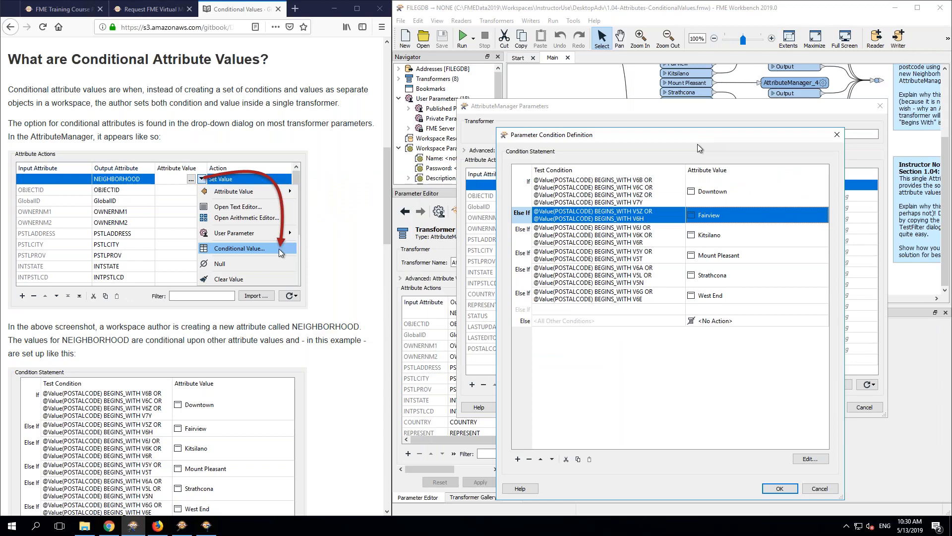
left_click(828, 490)
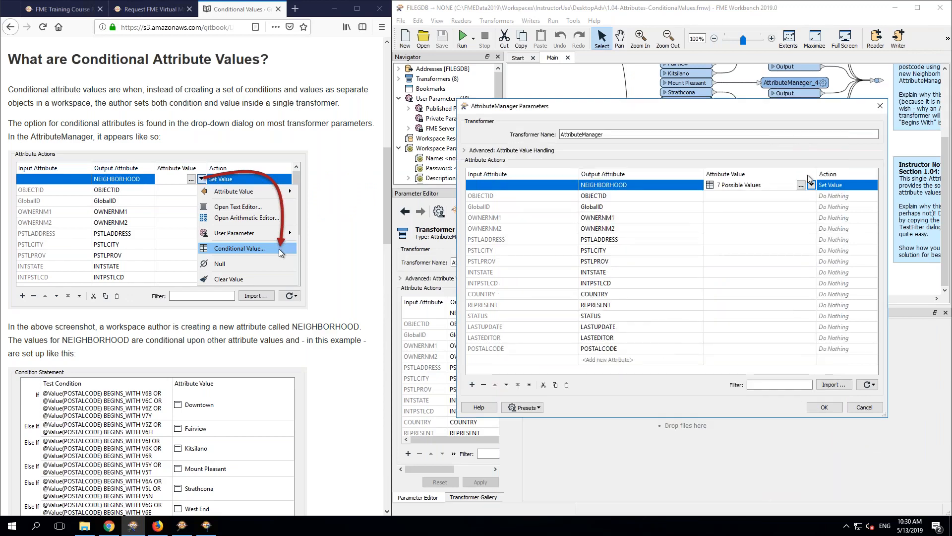
left_click(812, 185)
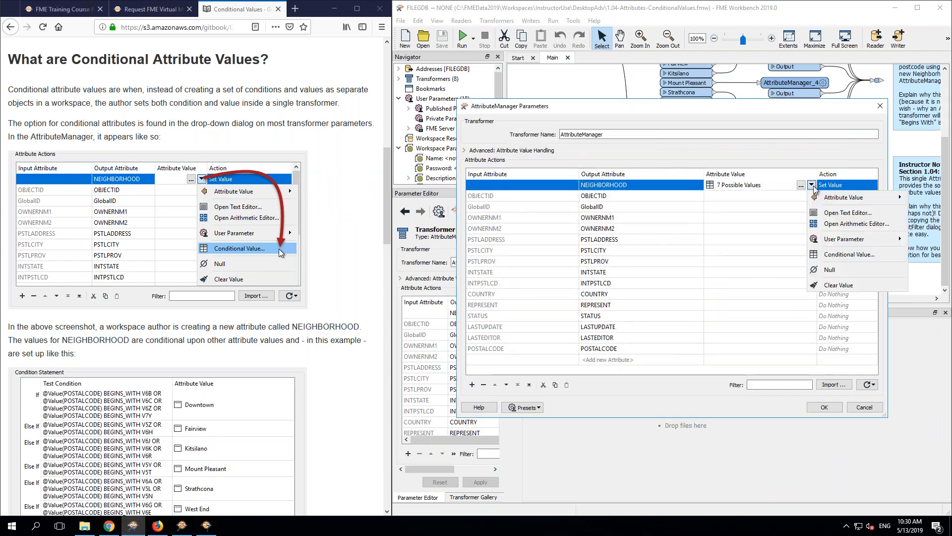
left_click(837, 255)
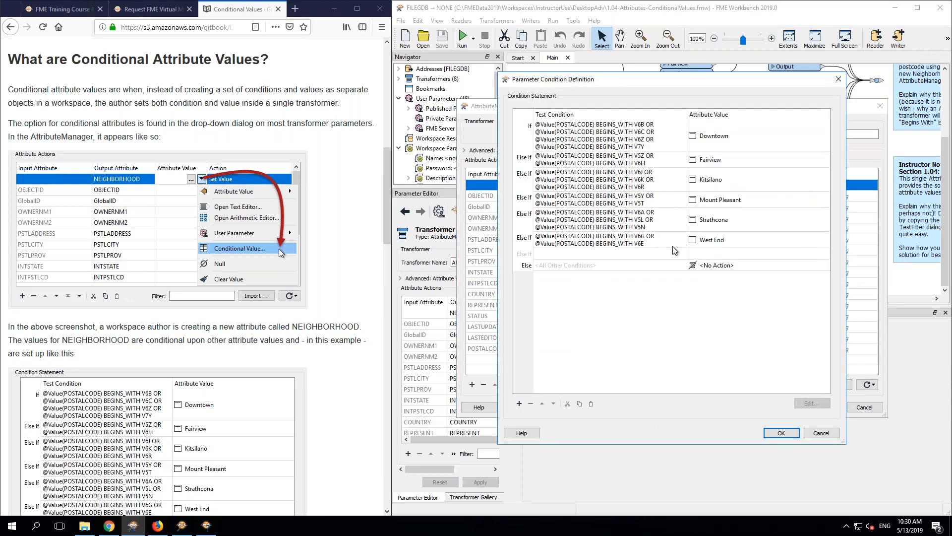
left_click(822, 434)
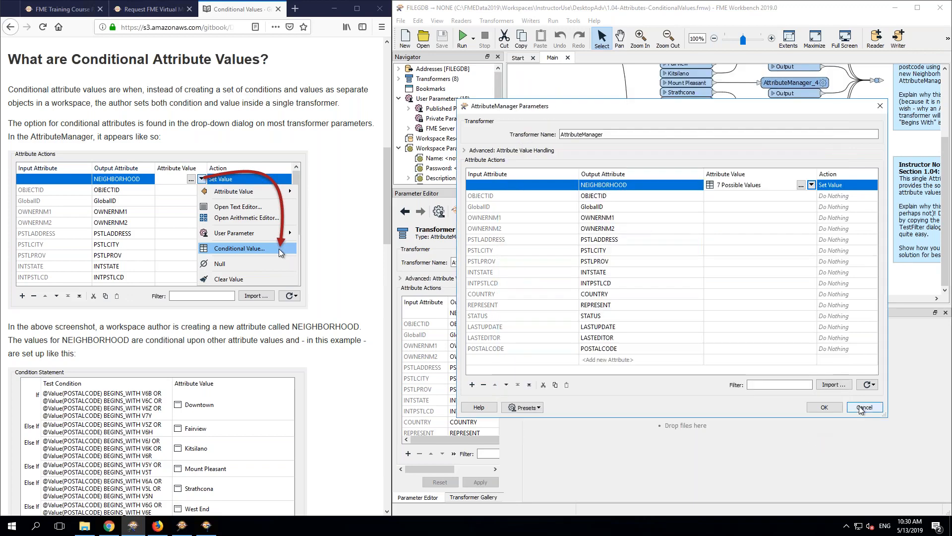
left_click(864, 406)
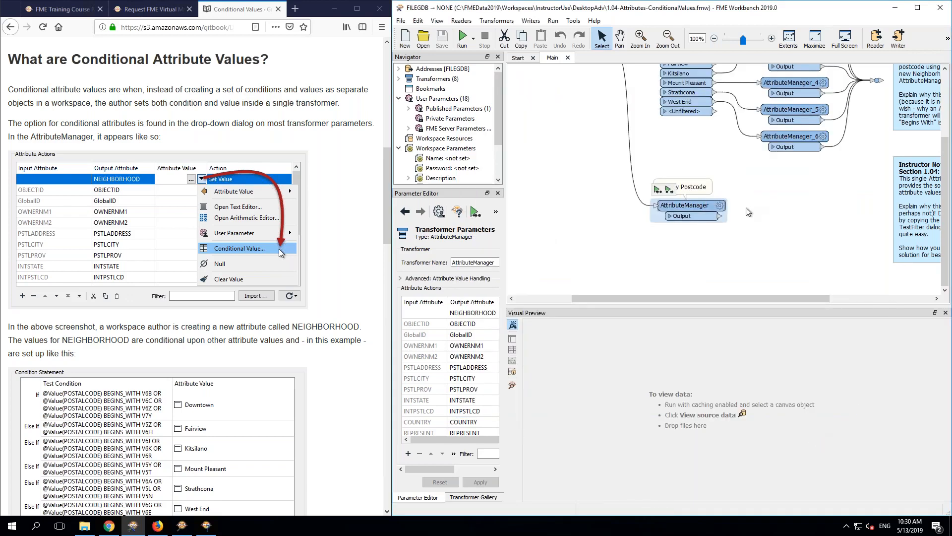
Step: Open the workspace Attributes-Ex1-Complete.fmw from the Workspaces\DesktopAdvanced folder
left_click(424, 44)
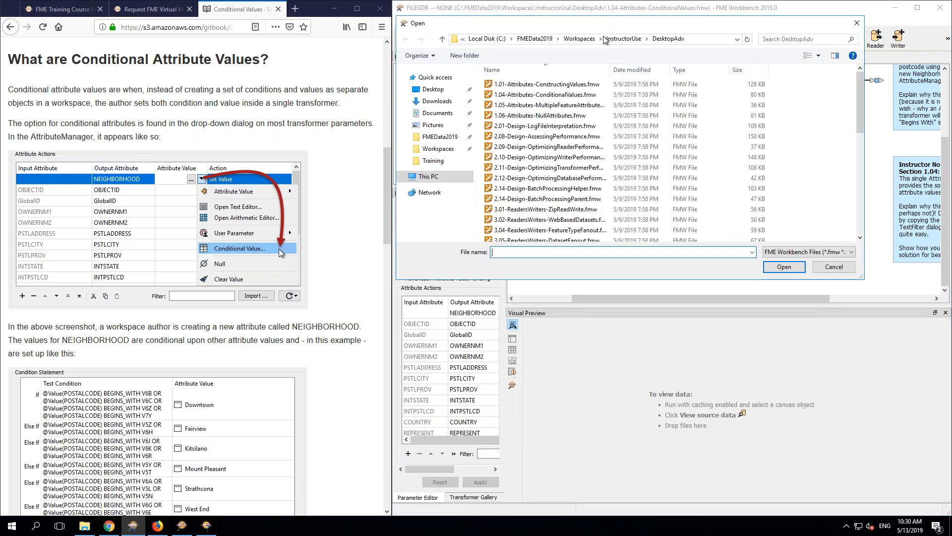
left_click(583, 40)
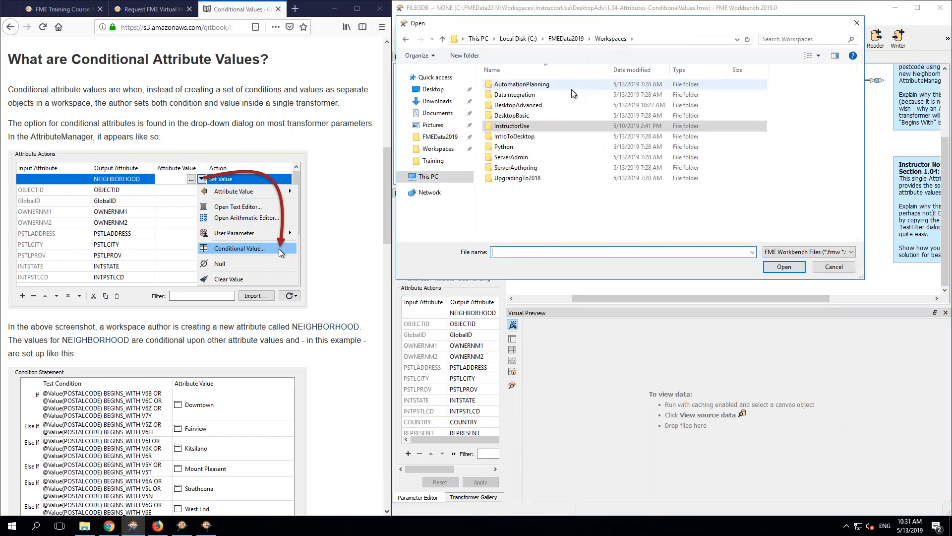
double_click(535, 106)
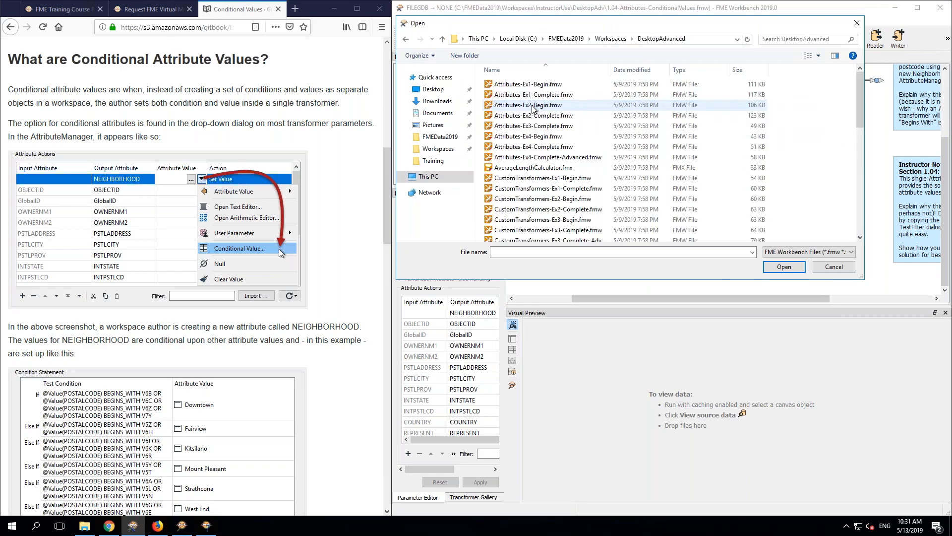
double_click(546, 95)
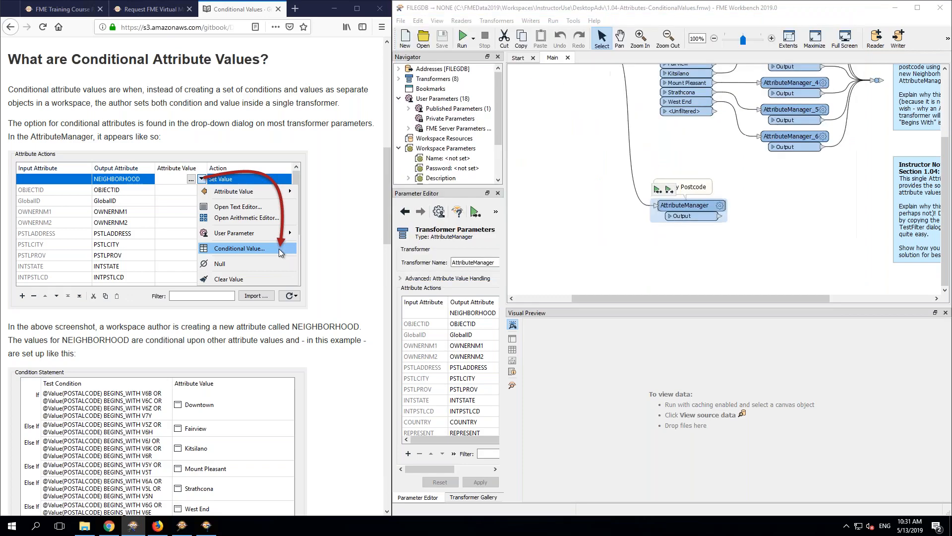
Step: Cut the entire arithmetic expression out of the TaxAmount value in the AttributeManager and accept the emptied expression
key("space")
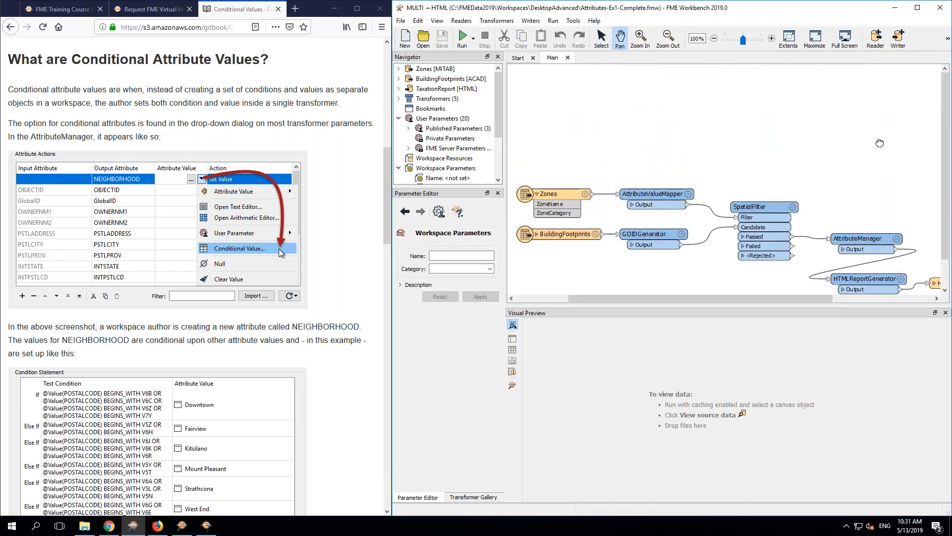
left_click_drag(903, 137, 865, 107)
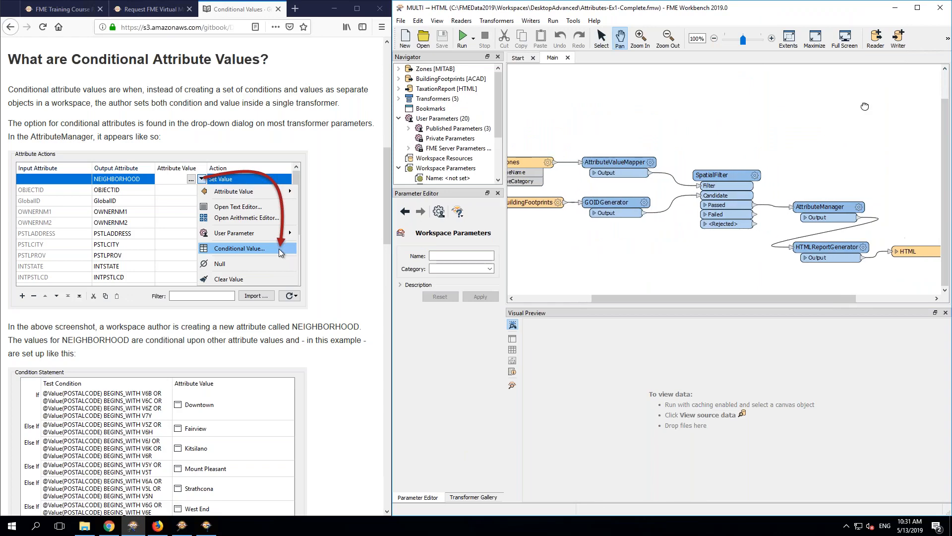
left_click(858, 208)
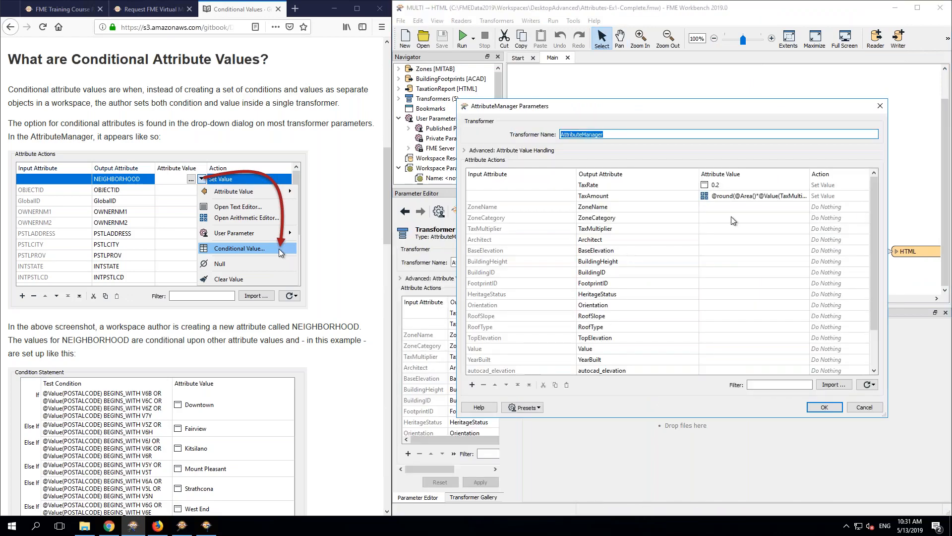
left_click(797, 195)
left_click(804, 197)
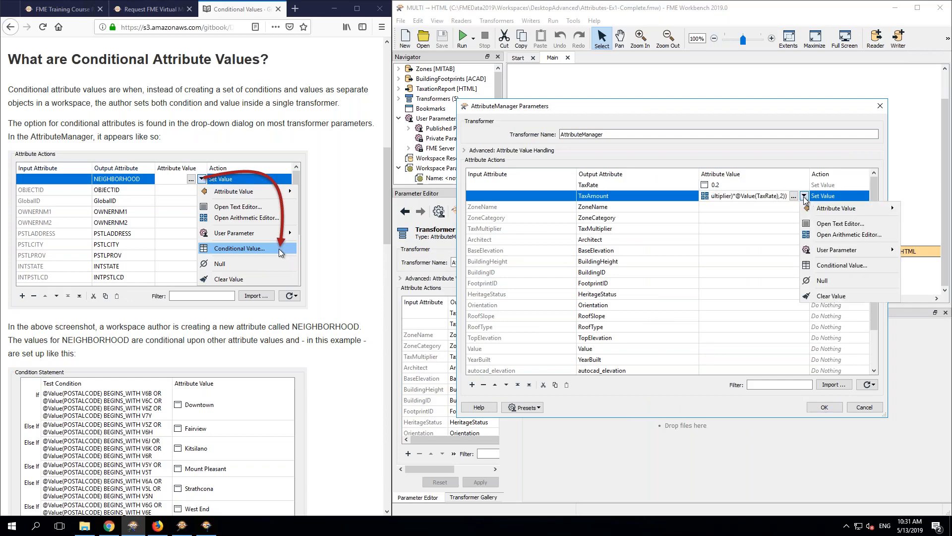
left_click(831, 236)
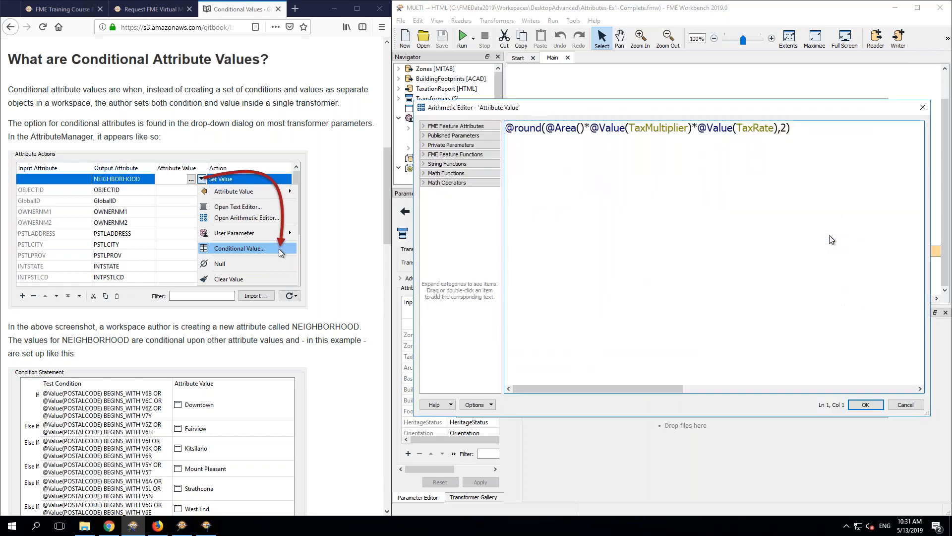
left_click_drag(814, 128, 504, 124)
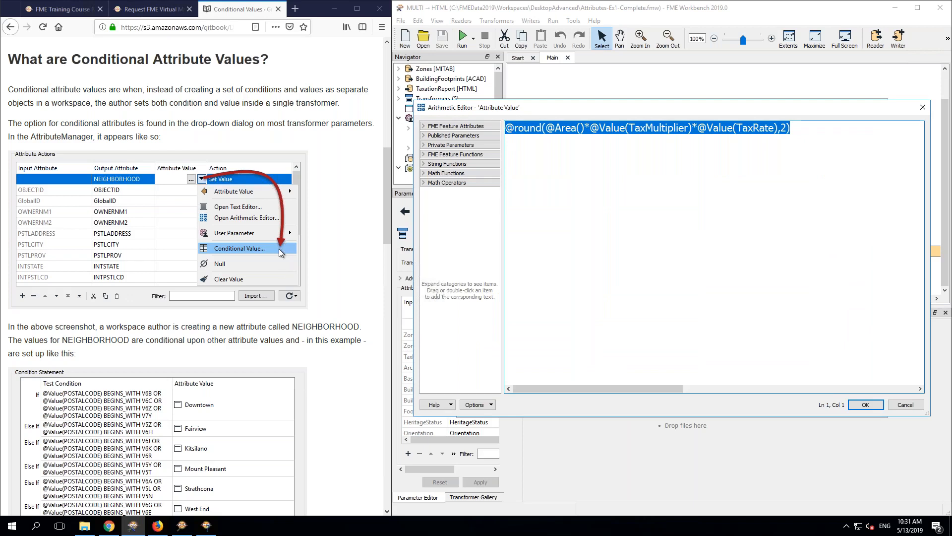
key("ctrl+x")
left_click(863, 406)
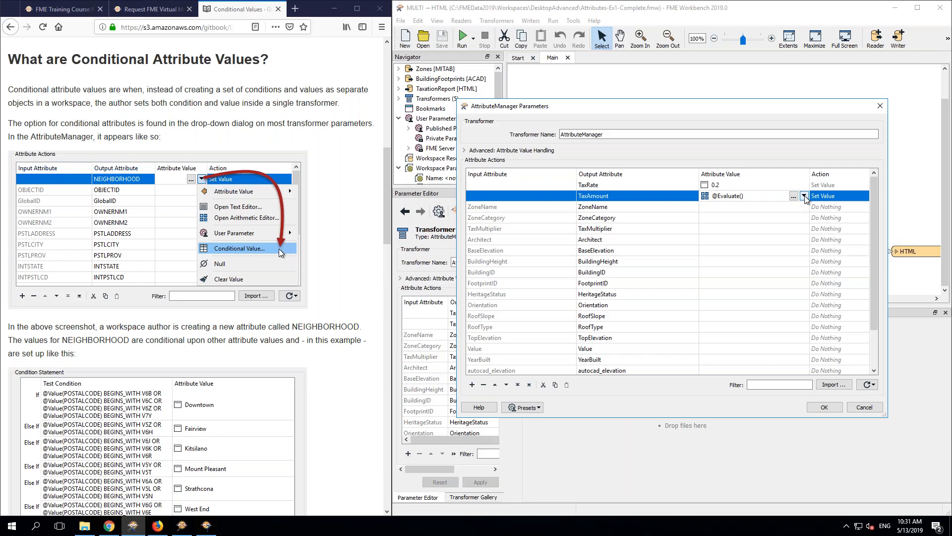
Step: Make TaxAmount a conditional value and define its If test as RoofType = Flat
left_click(803, 197)
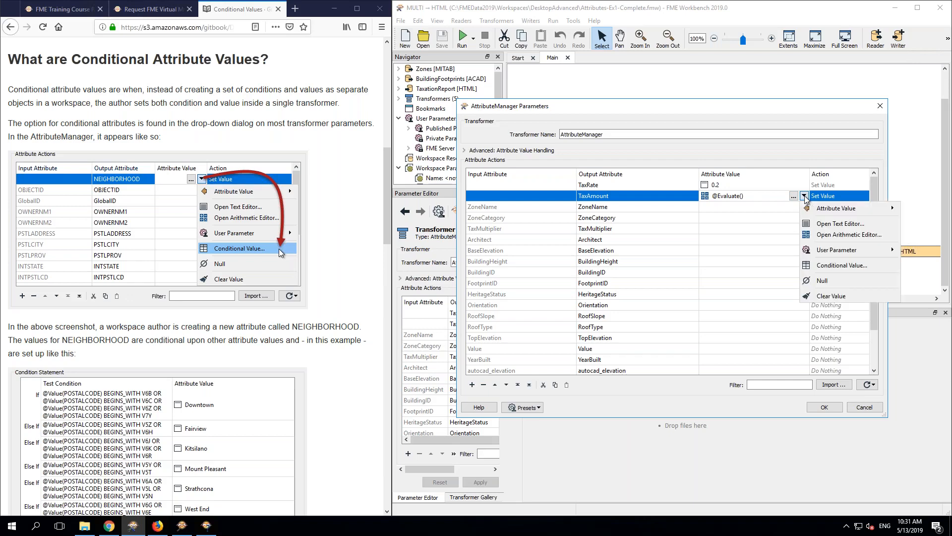
left_click(833, 265)
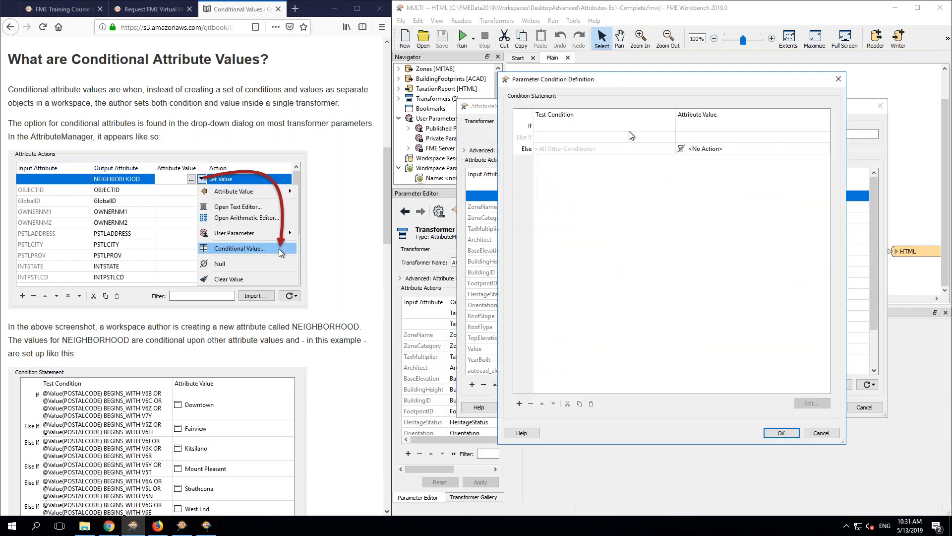
left_click(584, 129)
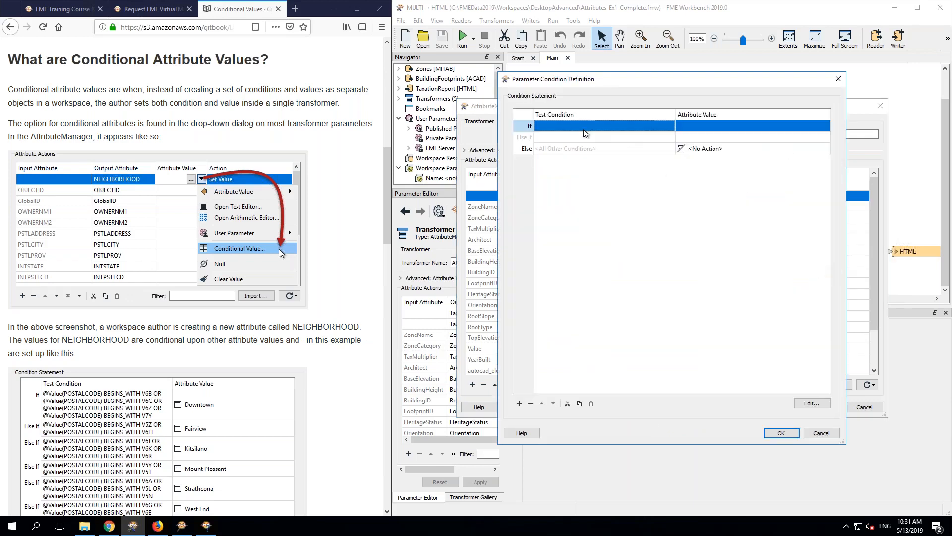
double_click(661, 130)
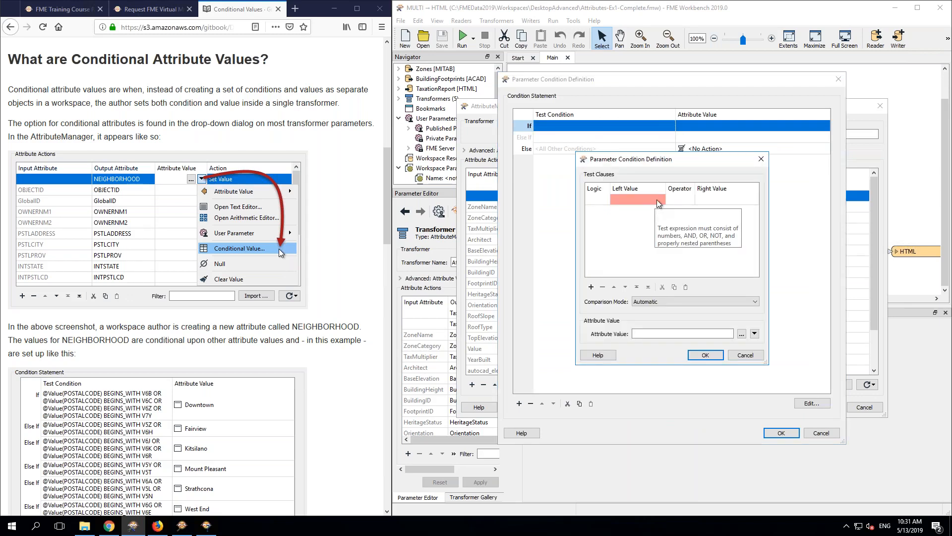
left_click(657, 199)
left_click(660, 199)
mouse_move(683, 217)
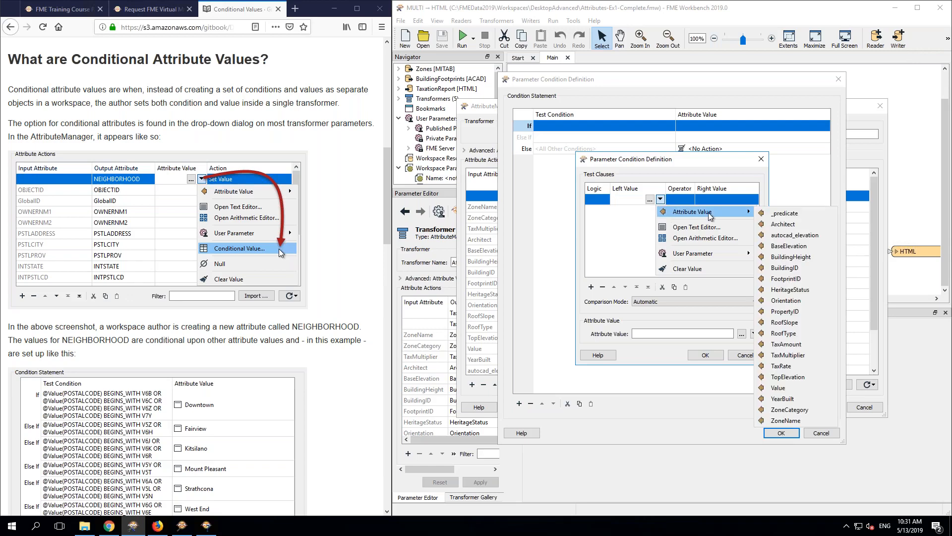
left_click(784, 333)
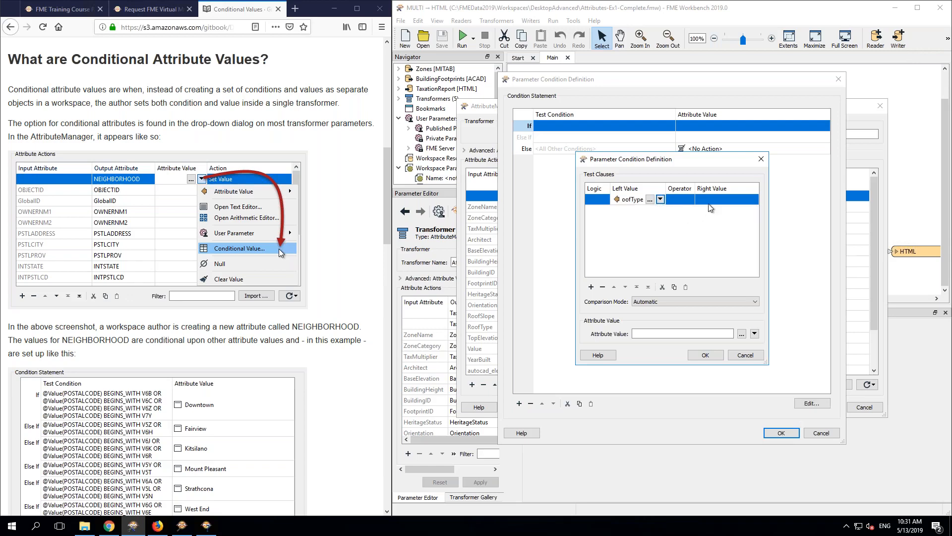
type("Flat")
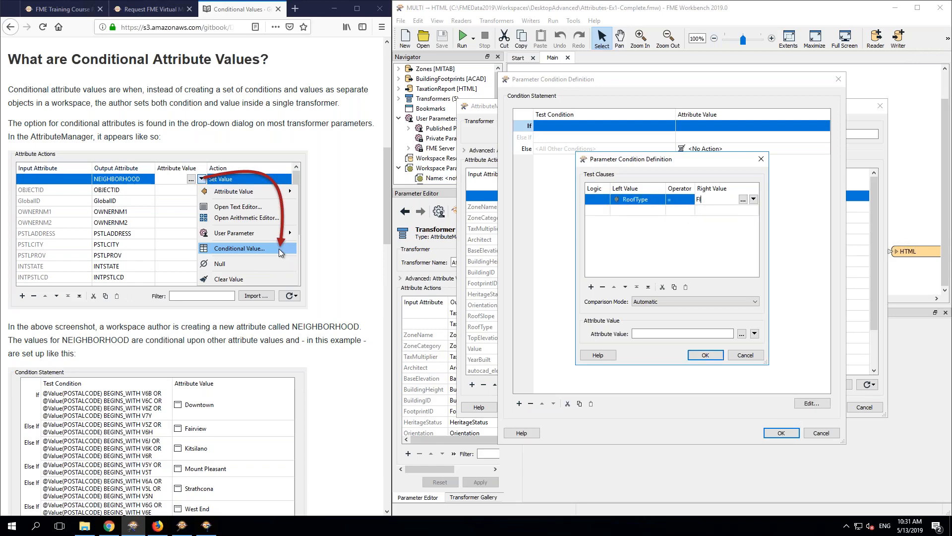
left_click(701, 332)
left_click(754, 334)
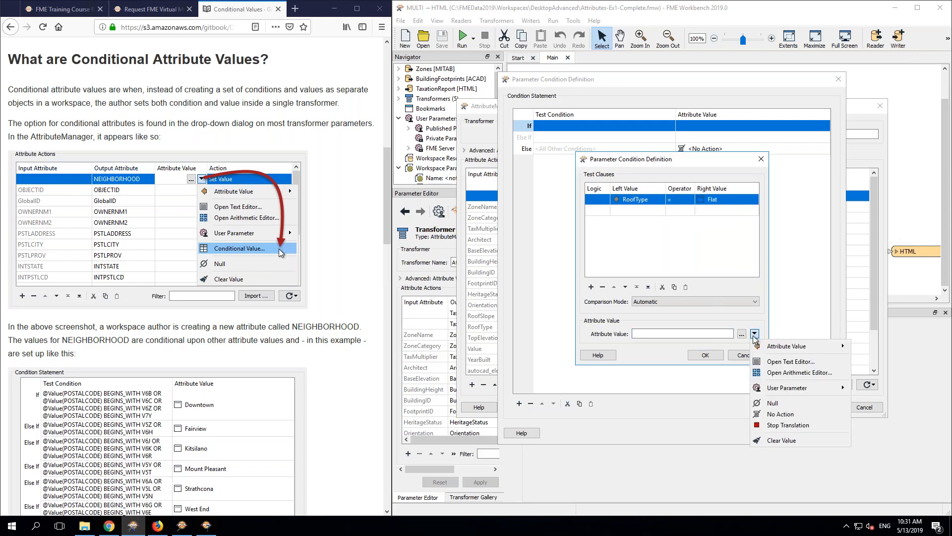
left_click(788, 372)
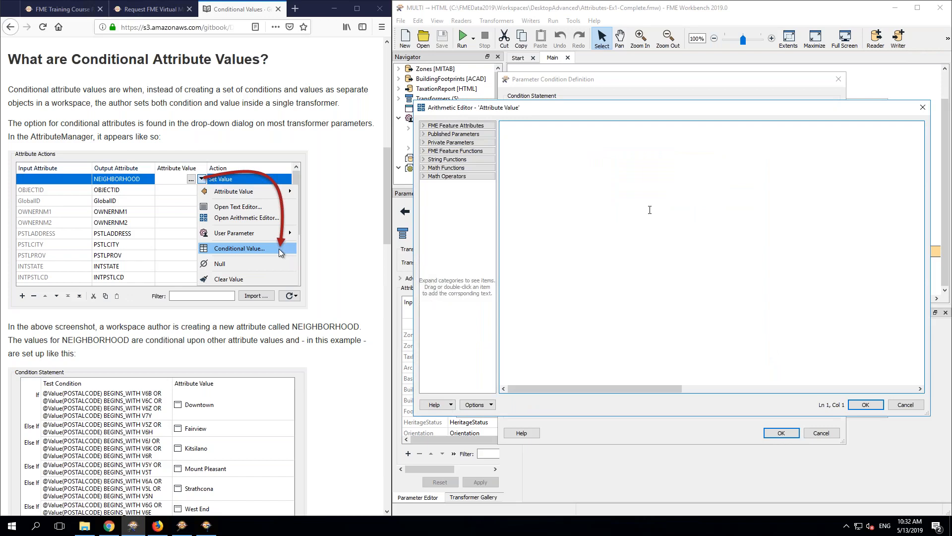
key("ctrl+v")
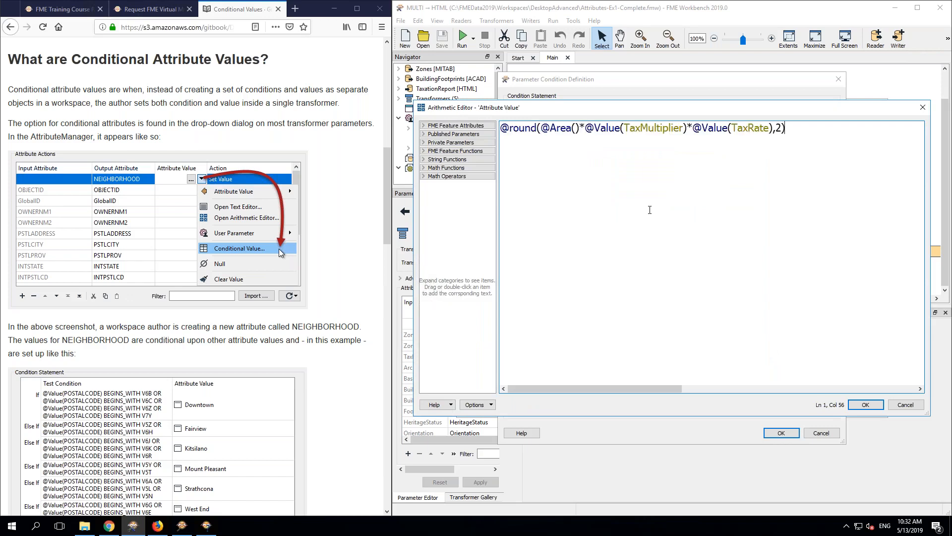
left_click(773, 128)
type("*1.1")
left_click(865, 404)
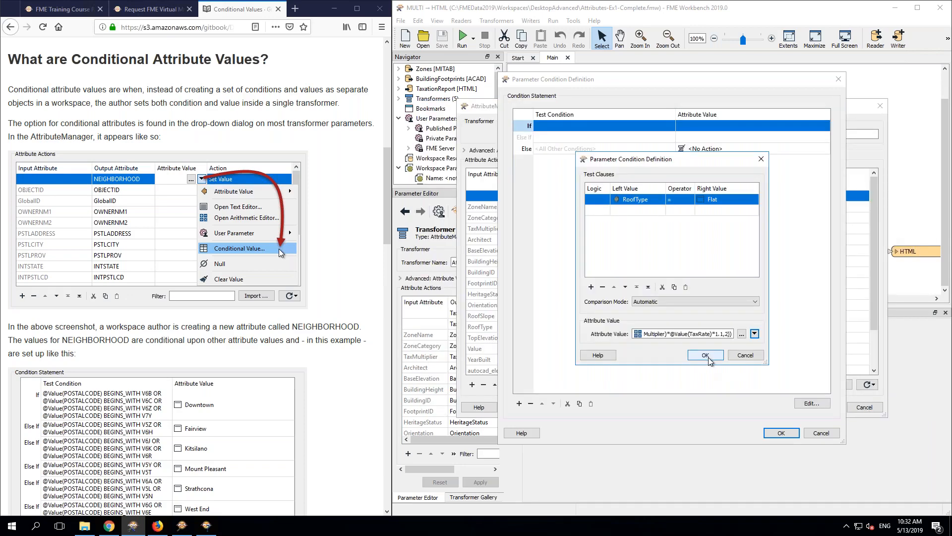
left_click(706, 355)
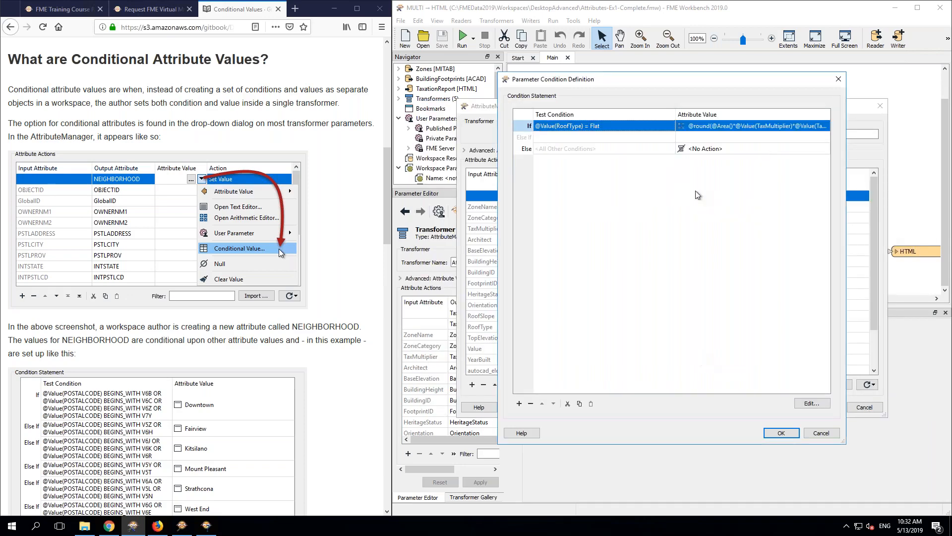
left_click(723, 149)
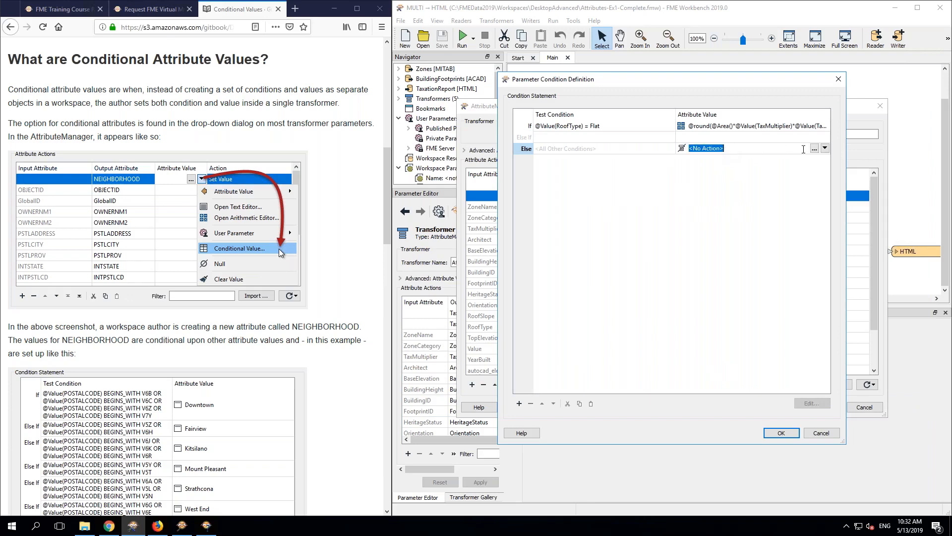
left_click(825, 148)
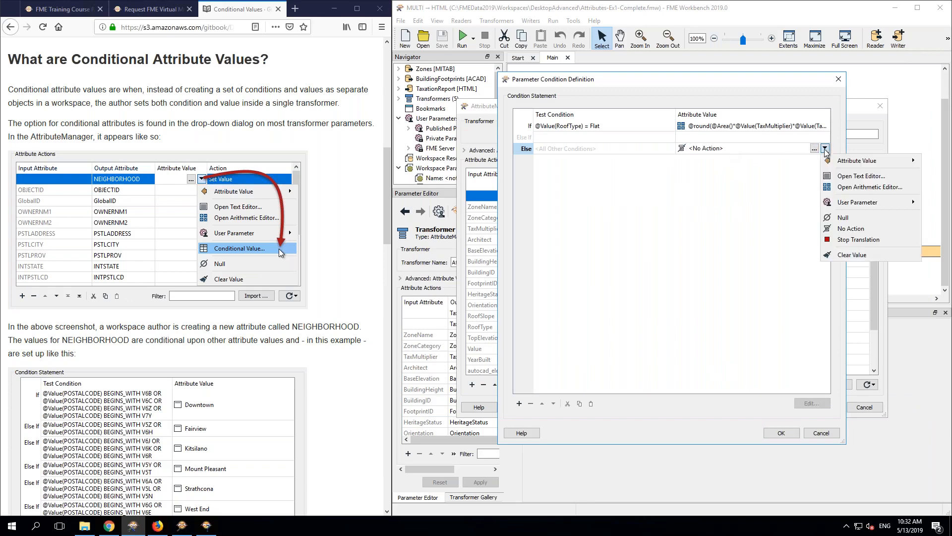
left_click(854, 187)
key("ctrl+v")
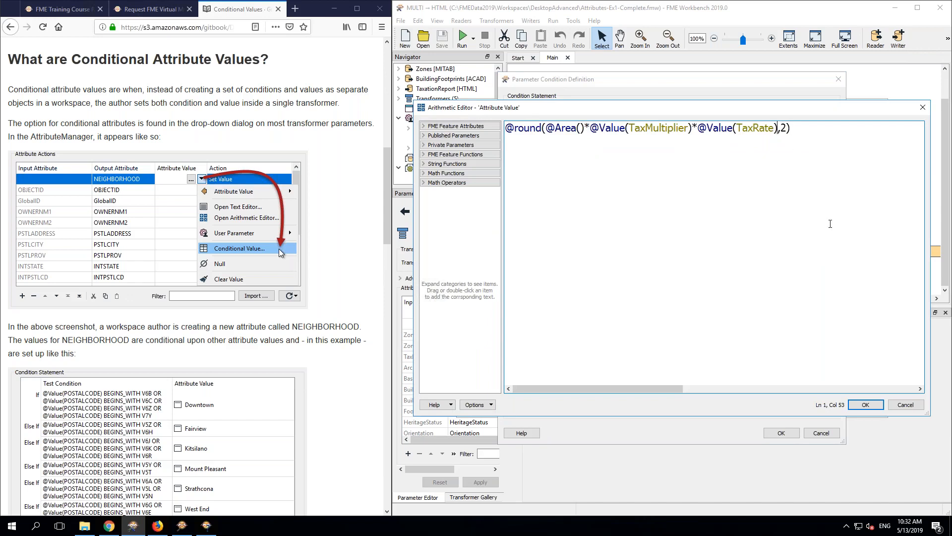
type("*0.9")
left_click(863, 406)
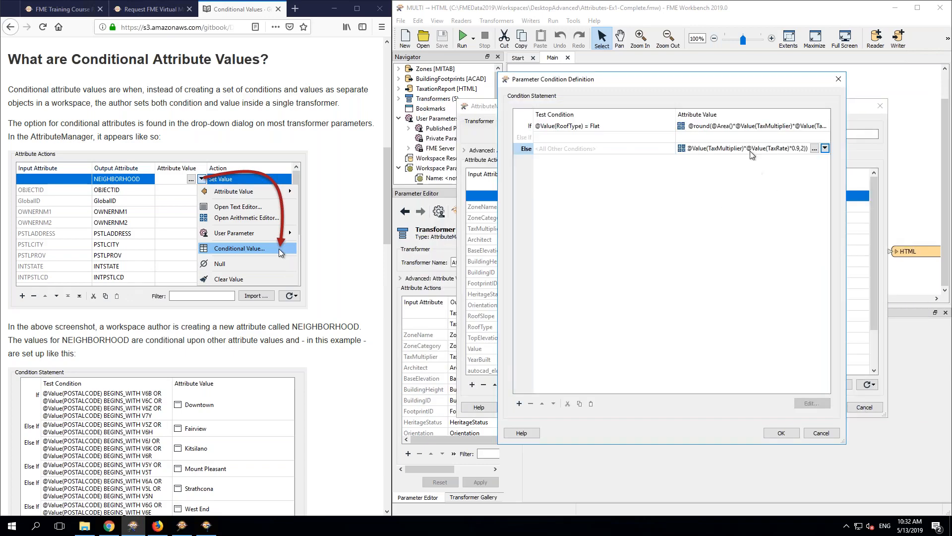
left_click(781, 434)
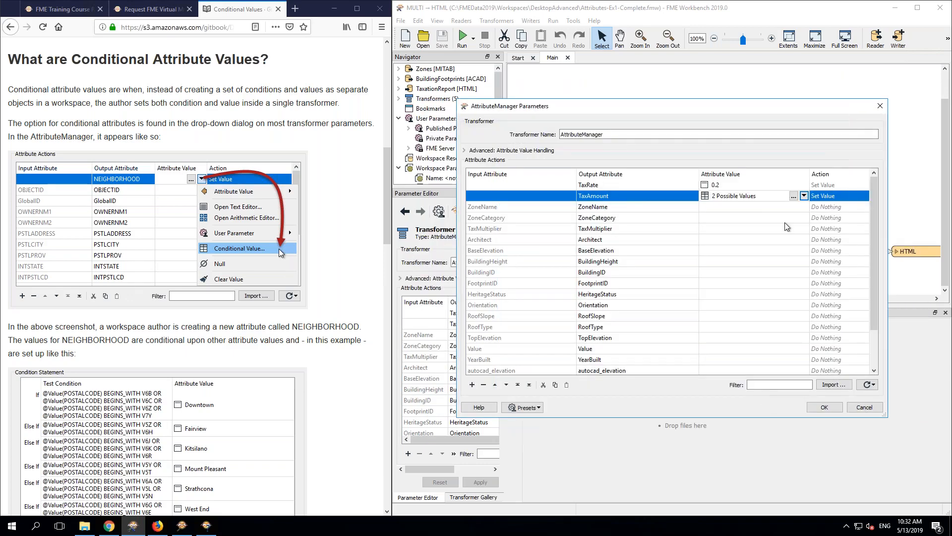
left_click(804, 196)
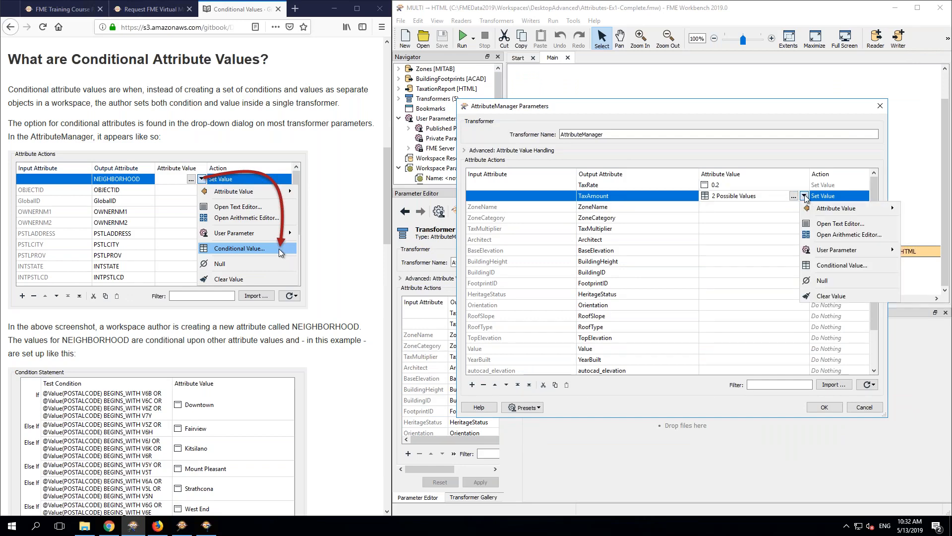
Step: Reopen TaxAmount's condition definition and review the flat-roof condition's arithmetic expression
left_click(855, 264)
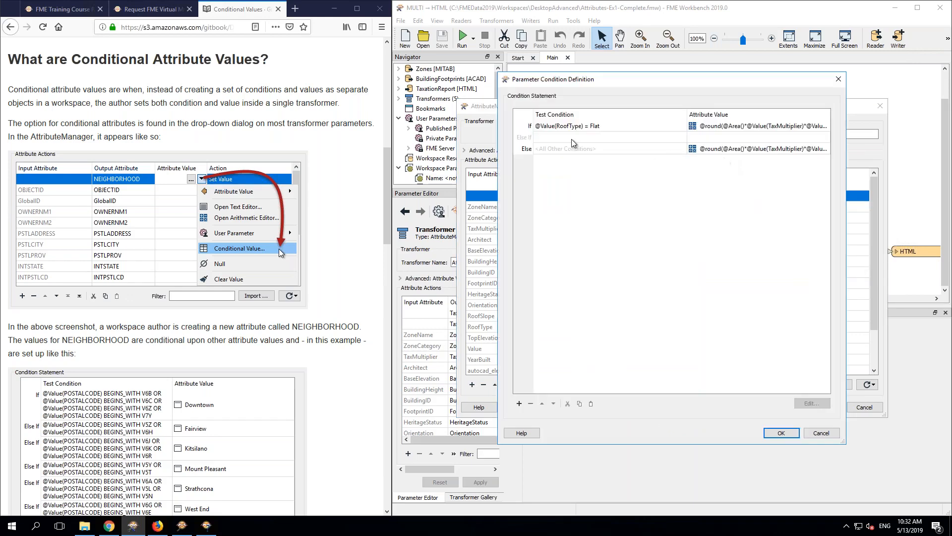
left_click(792, 127)
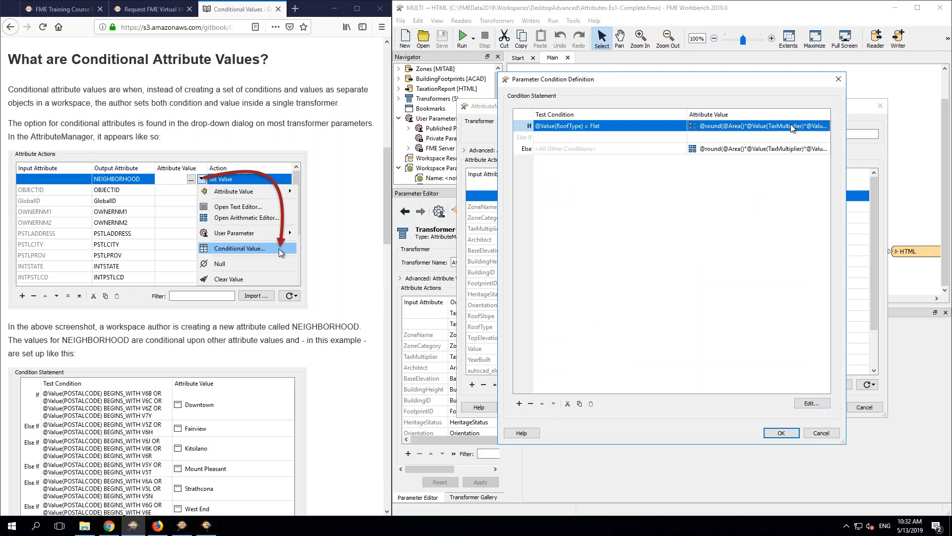
left_click(816, 128)
left_click(825, 126)
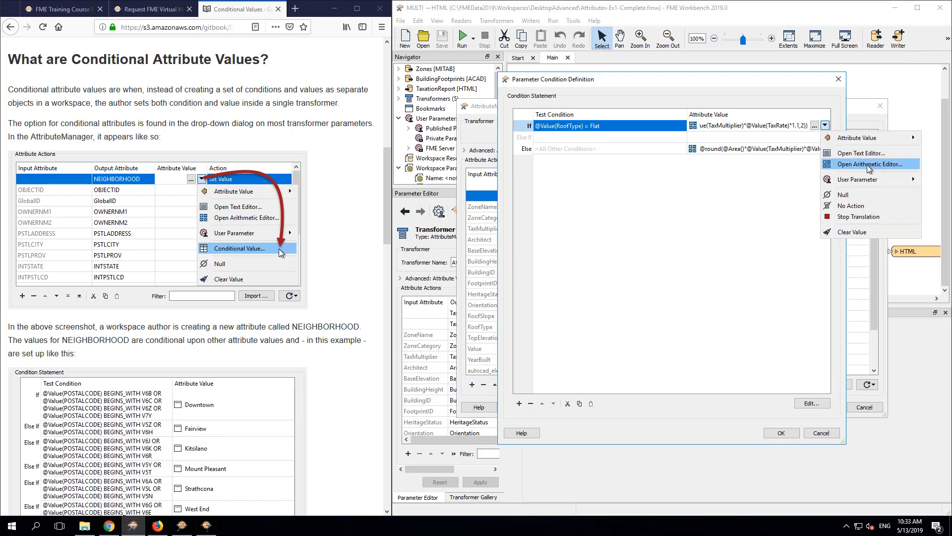
left_click(868, 165)
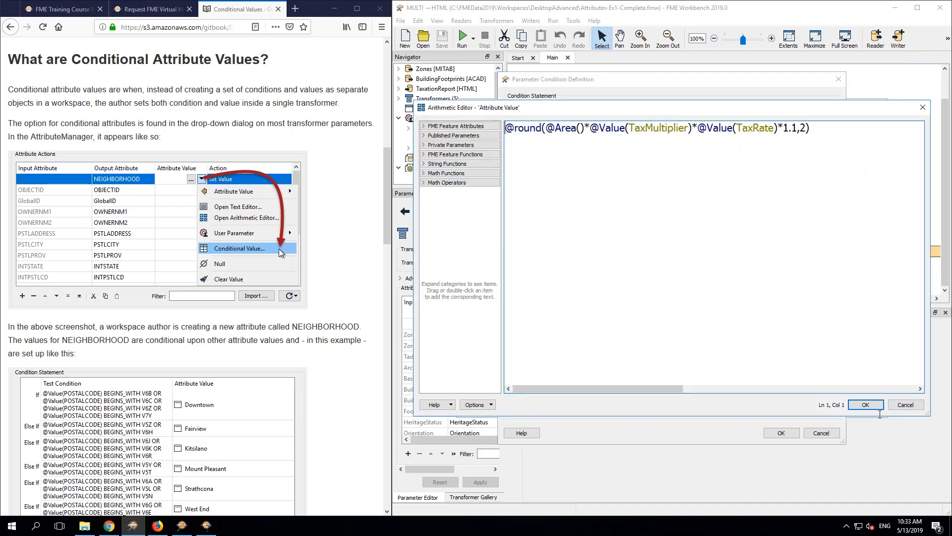
left_click(867, 406)
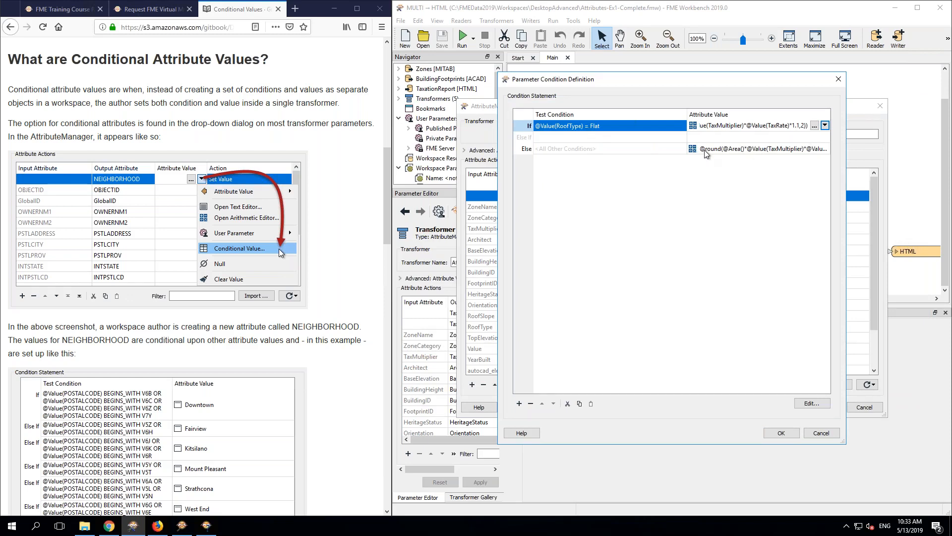
Step: Add an Else If test to the TaxAmount conditions with RoofType = Sloped
double_click(611, 137)
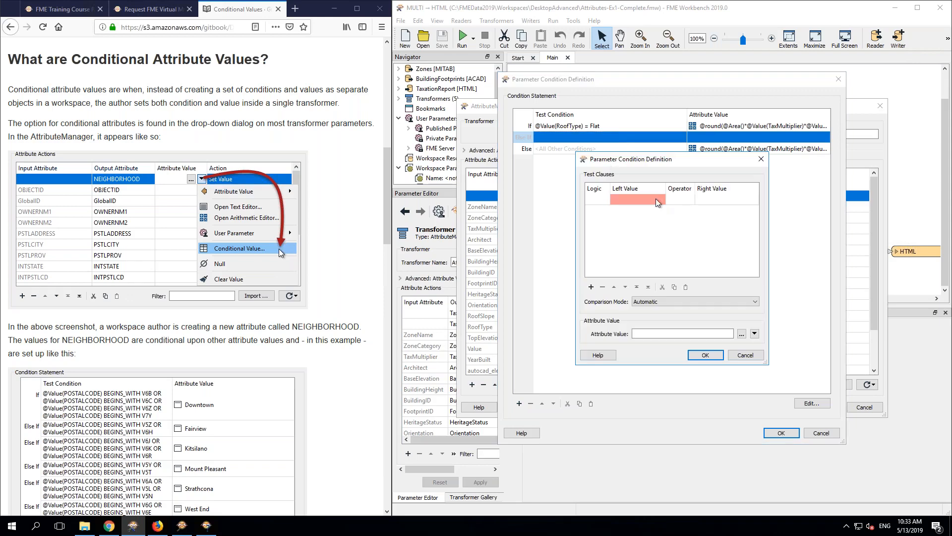
left_click(656, 199)
left_click(660, 199)
mouse_move(743, 211)
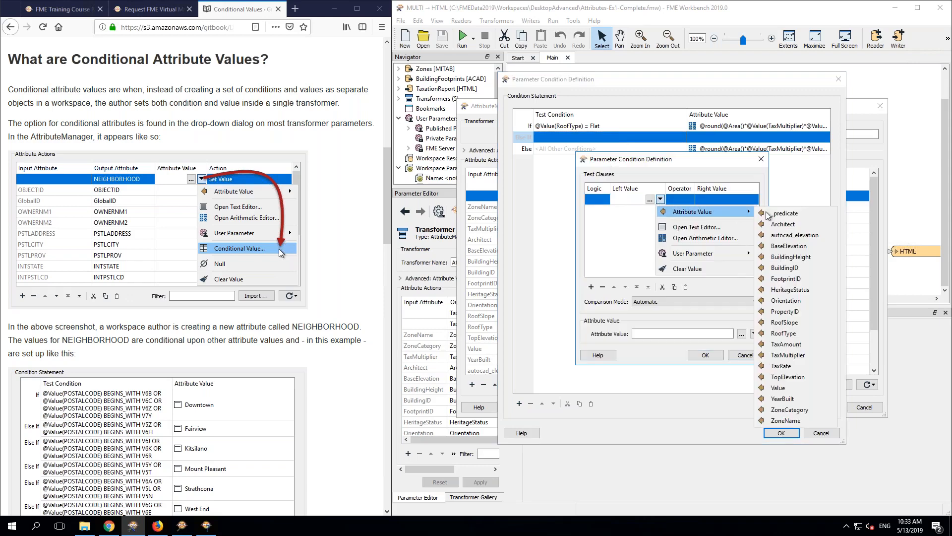
left_click(776, 333)
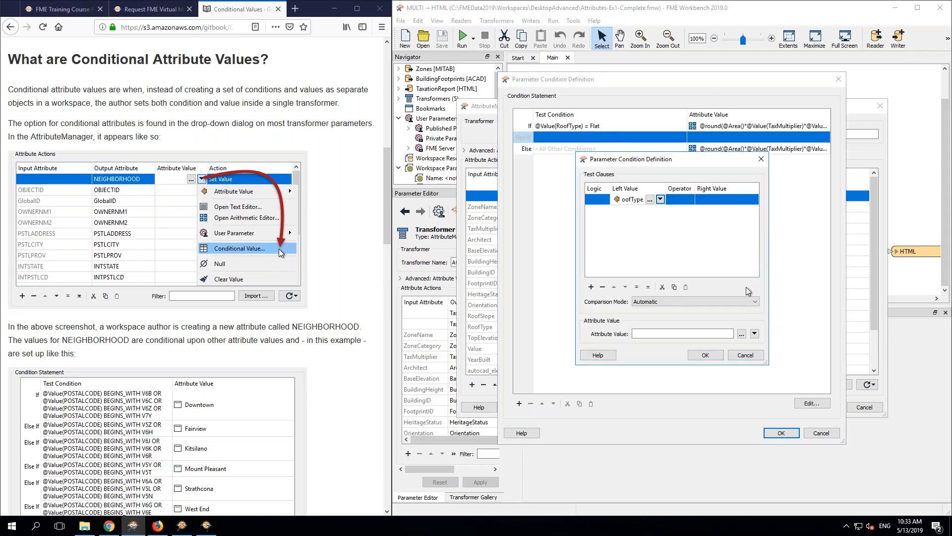
left_click(707, 199)
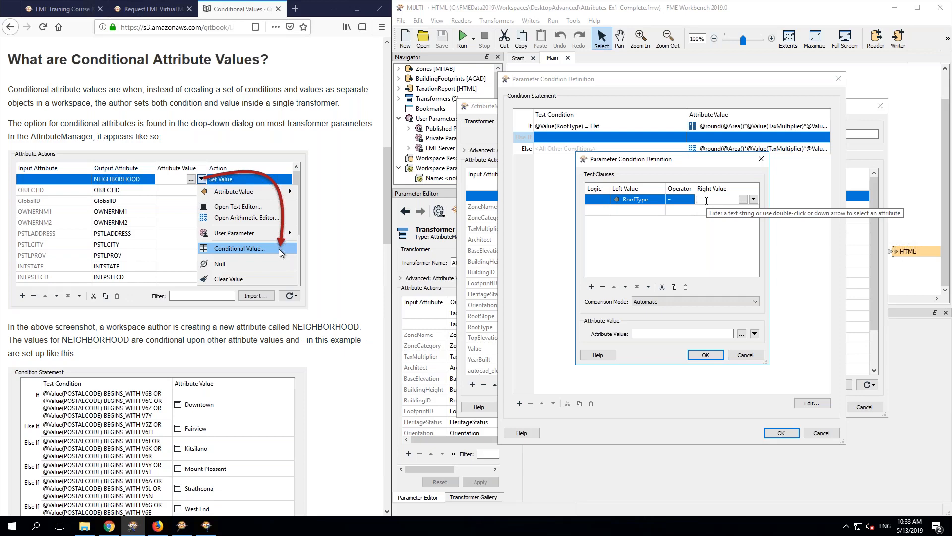
type("Sloped")
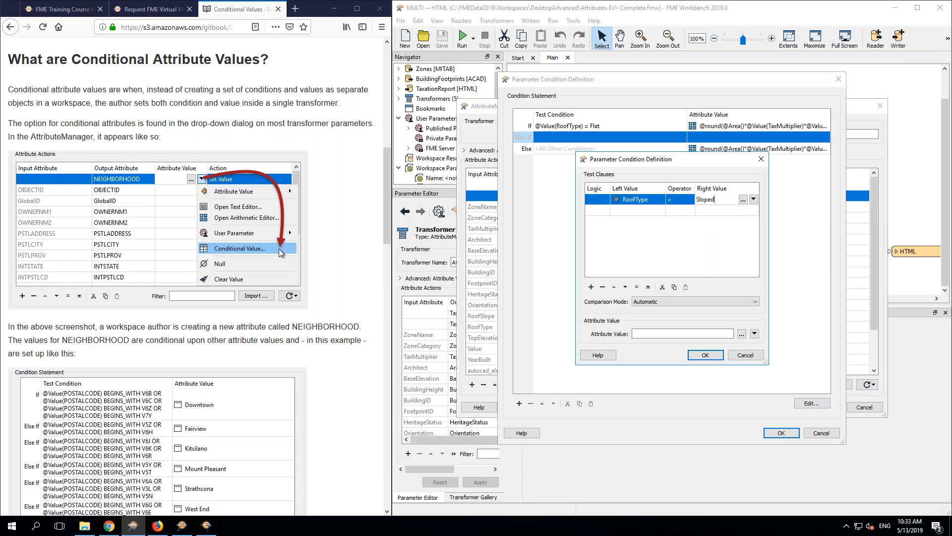
key("Tab")
left_click(754, 334)
key("Escape")
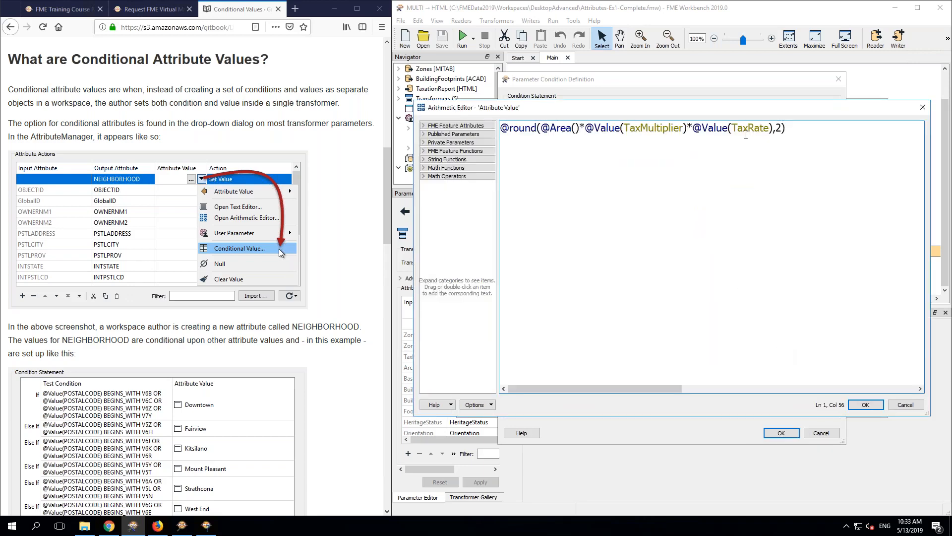
left_click(862, 404)
left_click(713, 418)
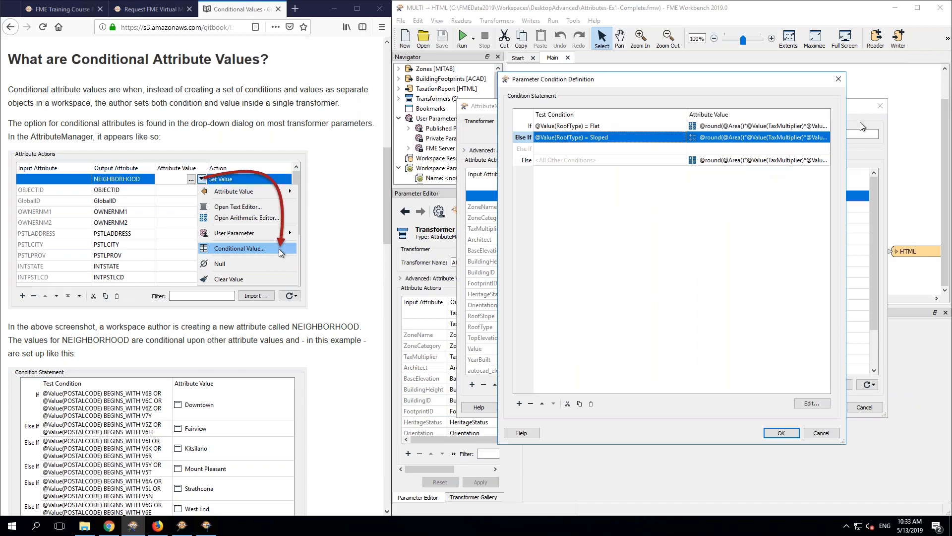
Step: Widen the condition definition to show the full expressions, and accept it together with the AttributeManager parameters
left_click_drag(862, 121, 896, 121)
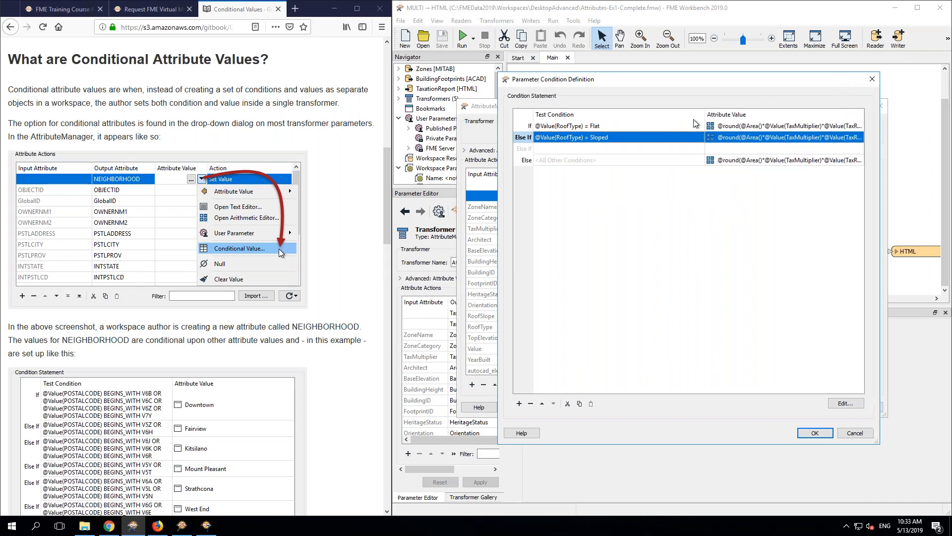
left_click_drag(705, 115, 637, 114)
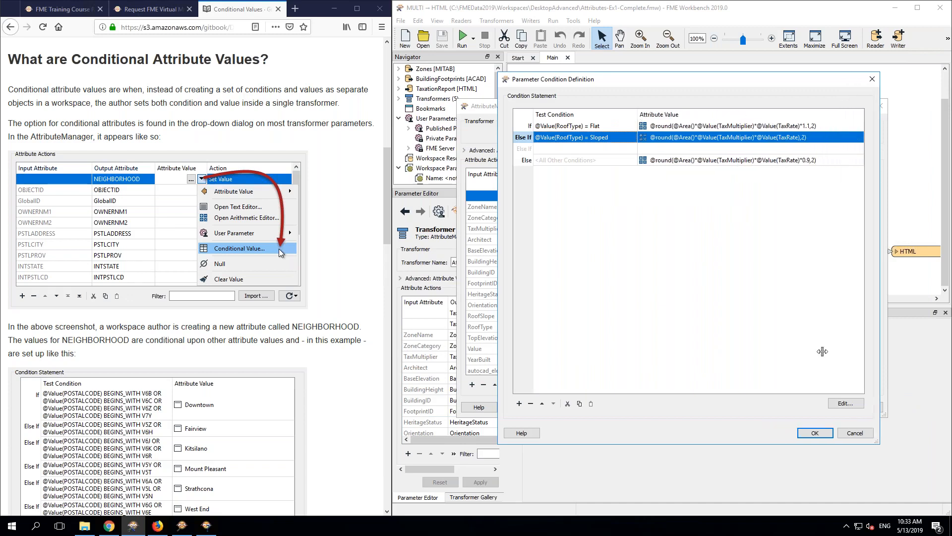
left_click(816, 433)
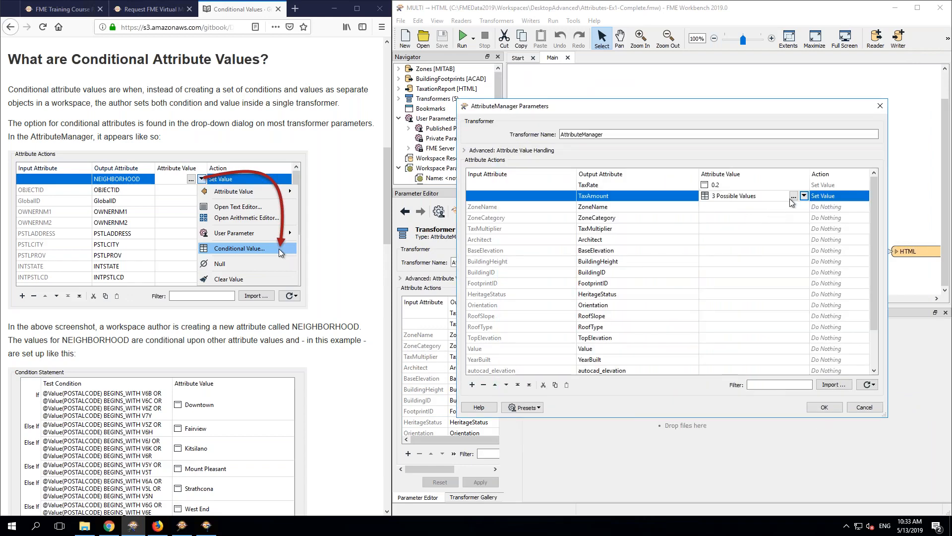
left_click(825, 407)
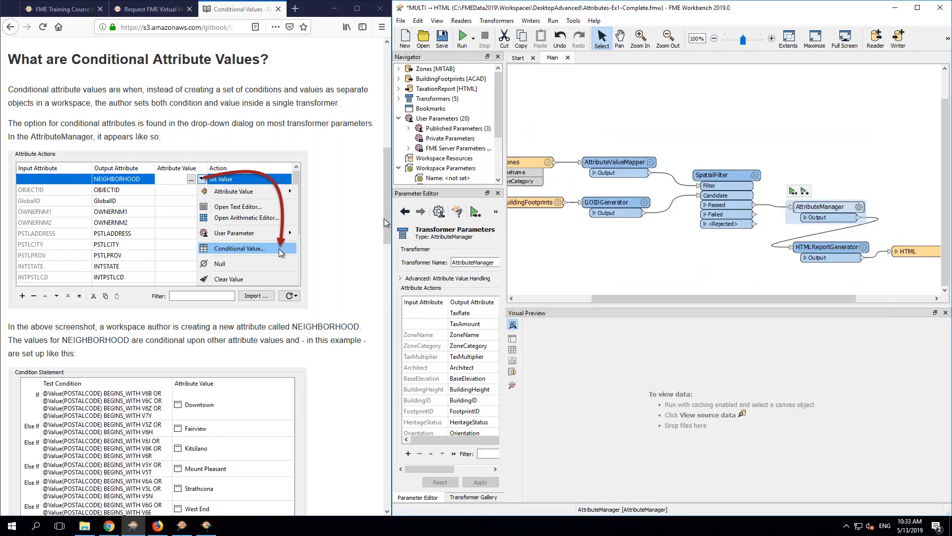
Step: Look through the Conditional Attribute Values manual page, from its introduction to the FME Lizard tip and test clause instructions
left_click(377, 160)
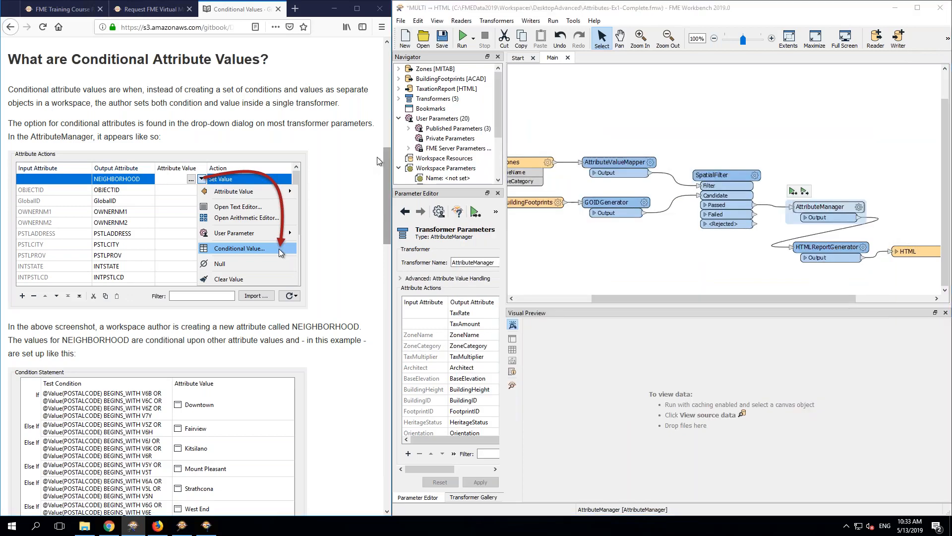
scroll(377, 156, "up", 10)
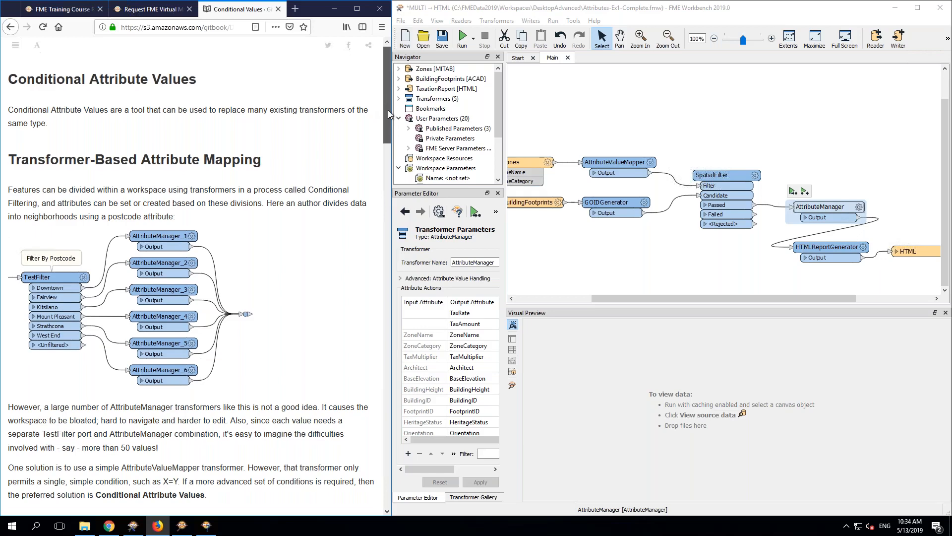
left_click_drag(388, 110, 402, 301)
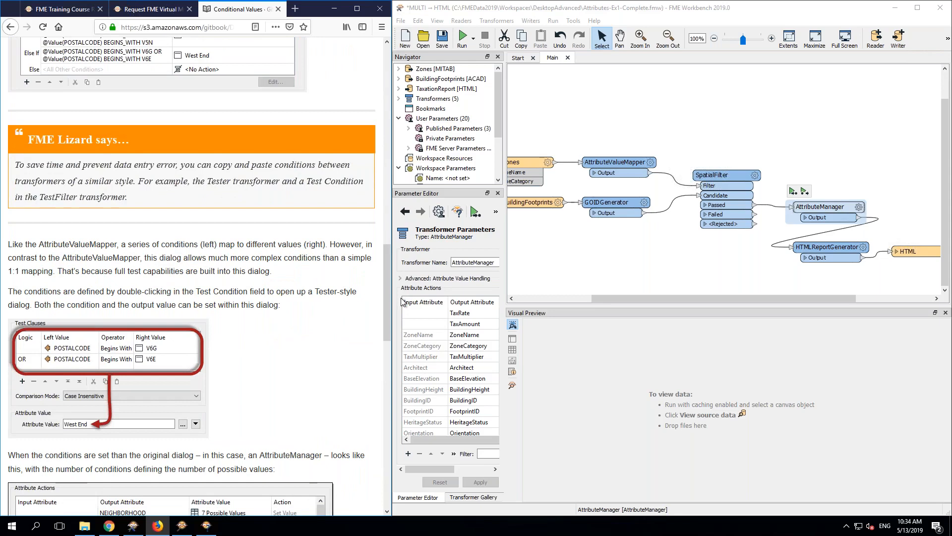
Step: Copy the RoofType = Flat condition from TaxAmount's condition definition and close the AttributeManager parameters
left_click(859, 209)
left_click(753, 195)
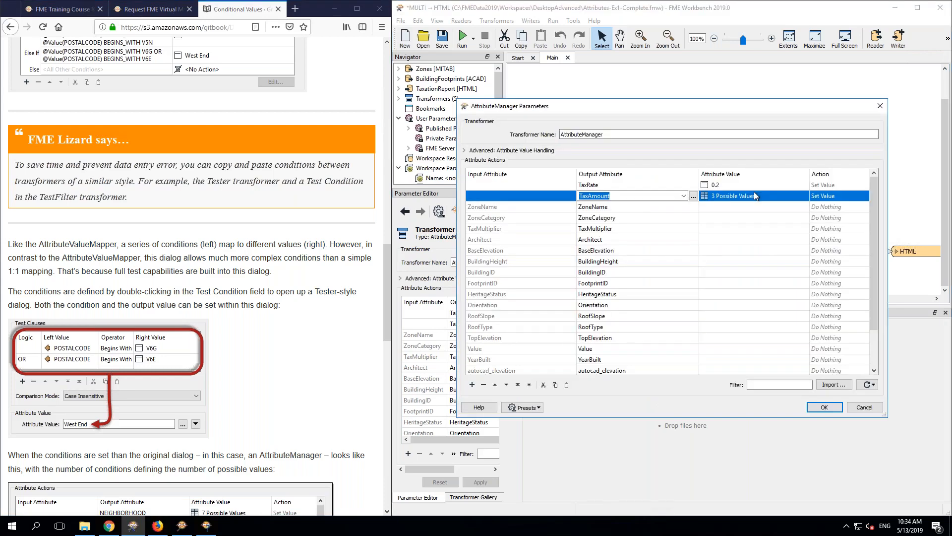
left_click(803, 198)
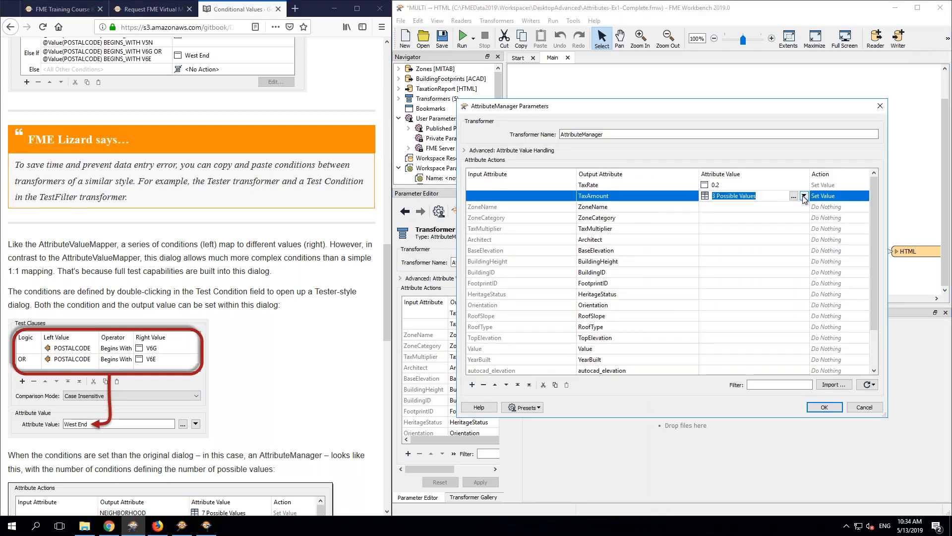
left_click(804, 196)
left_click(831, 267)
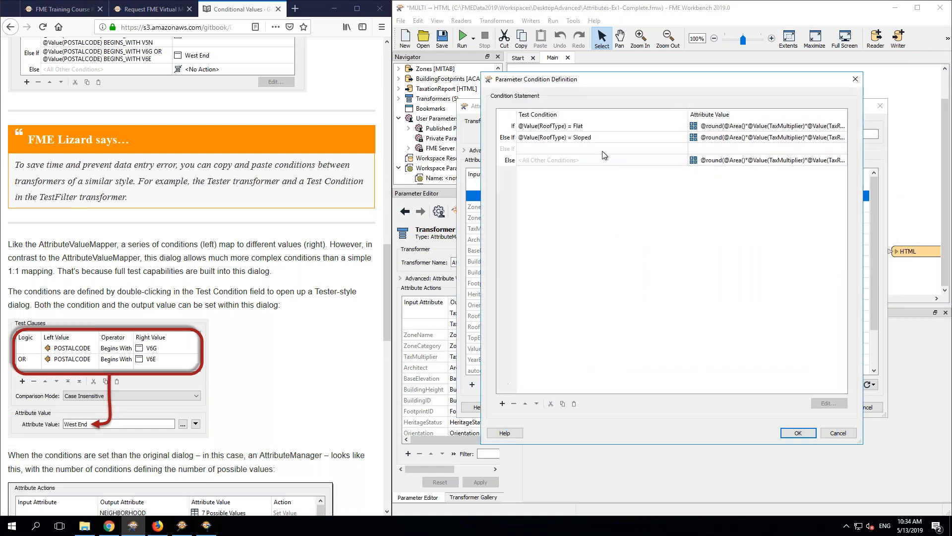
left_click(590, 126)
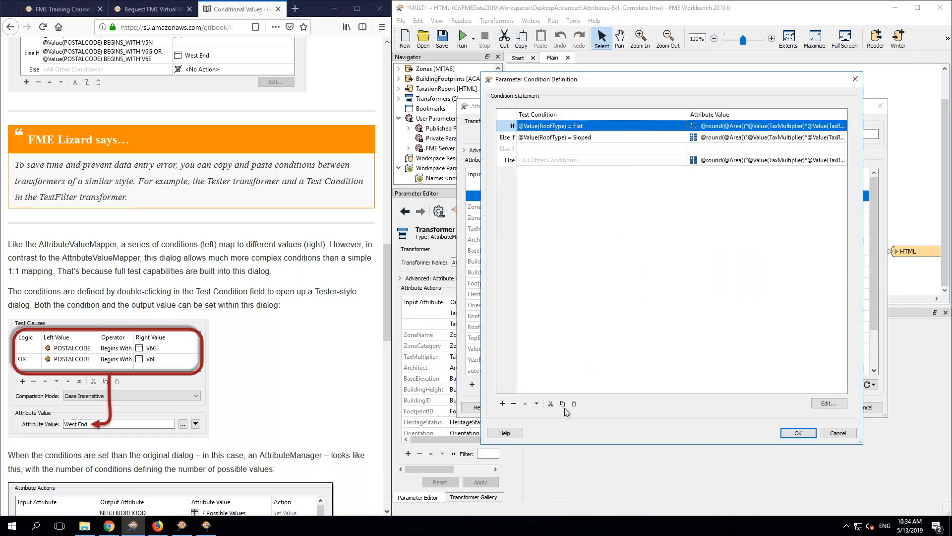
left_click(798, 432)
left_click(825, 407)
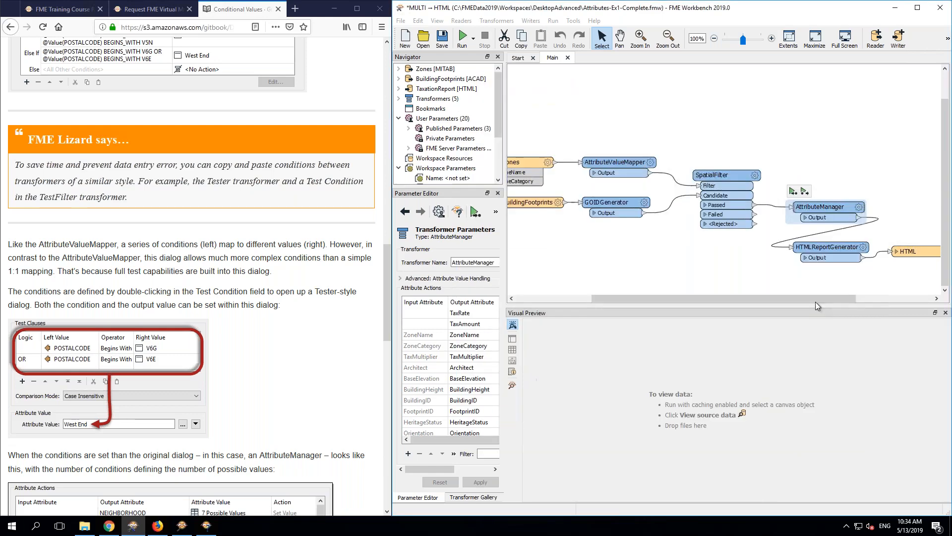
Step: Add a Tester transformer above the AttributeManager and connect the SpatialFilter's Passed output to it
left_click(774, 110)
type("tester")
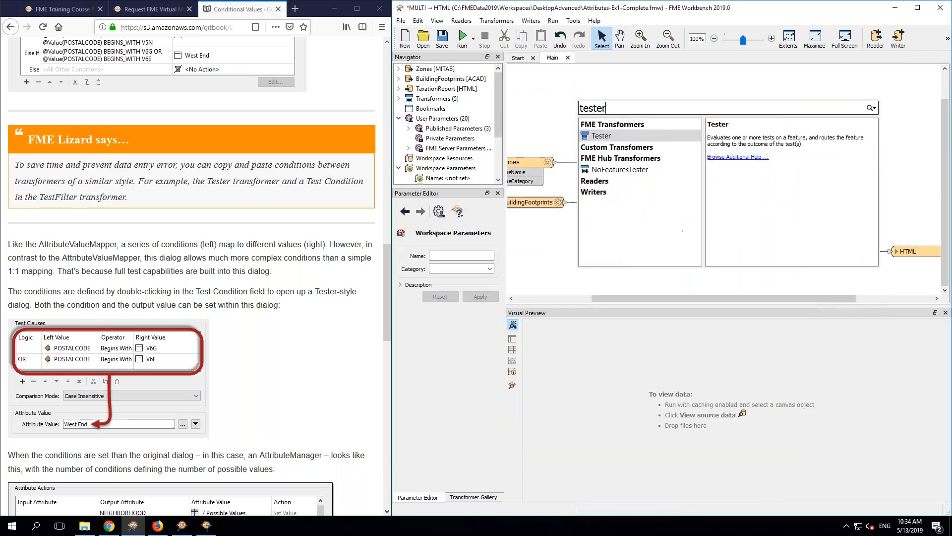
key("Return")
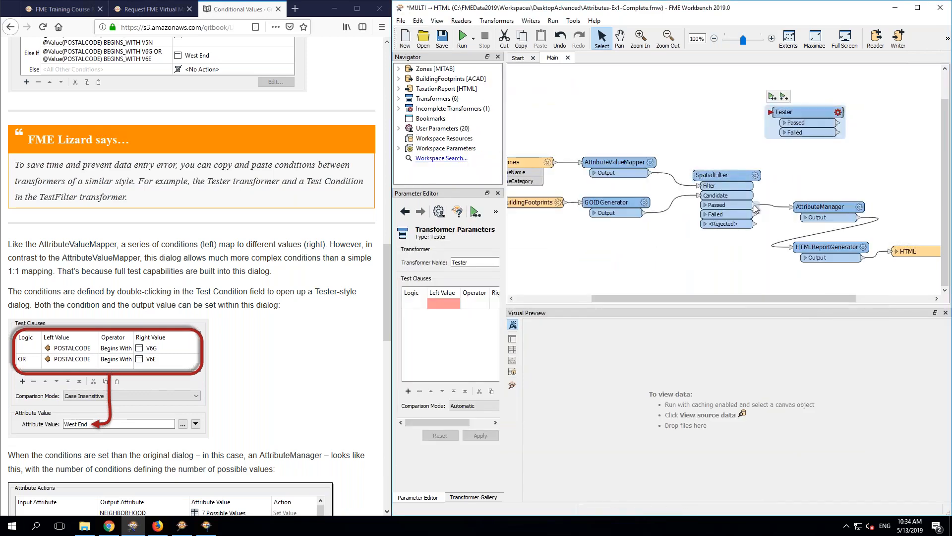
left_click_drag(755, 205, 775, 129)
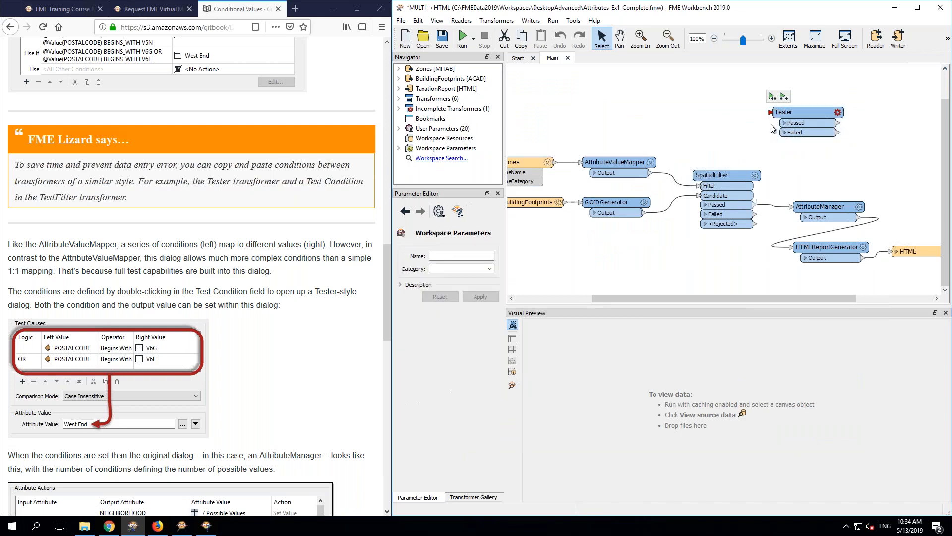
Step: Try to paste the copied condition into the Tester's test clauses
left_click(837, 113)
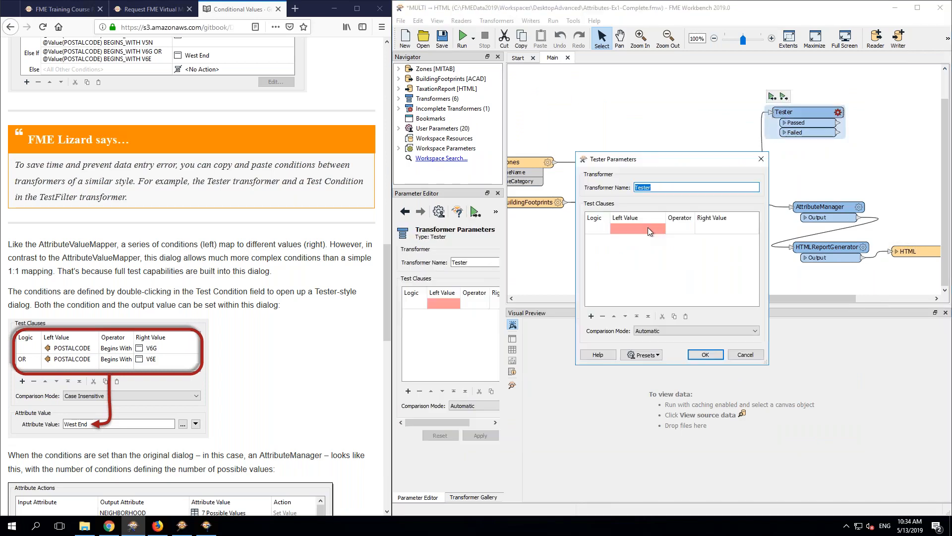
left_click(686, 317)
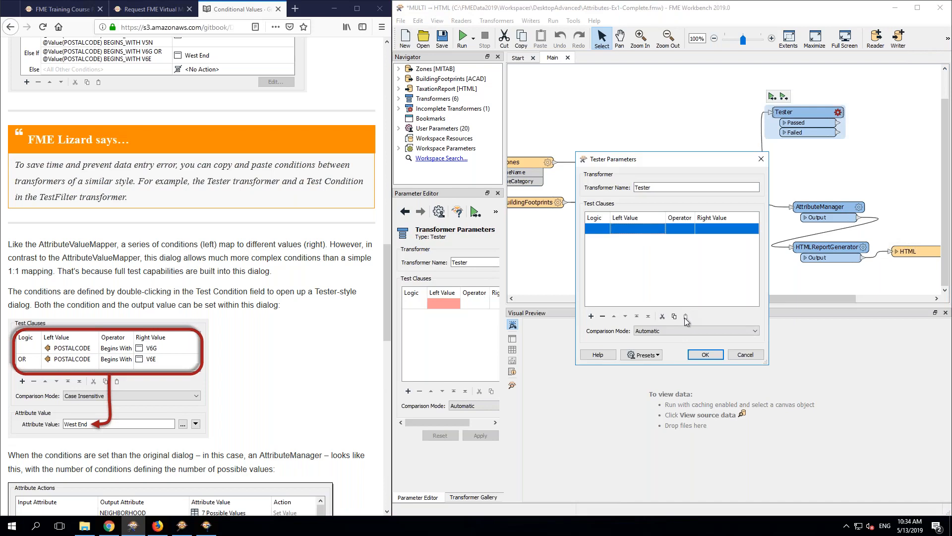
left_click(745, 355)
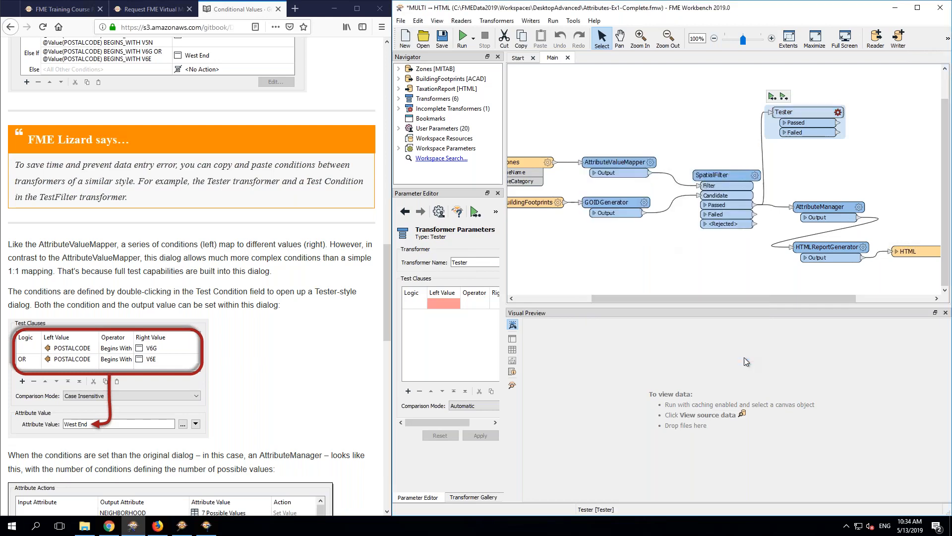
Step: Reopen TaxAmount's condition definition and duplicate the RoofType = Sloped condition as another Else If row
left_click(859, 208)
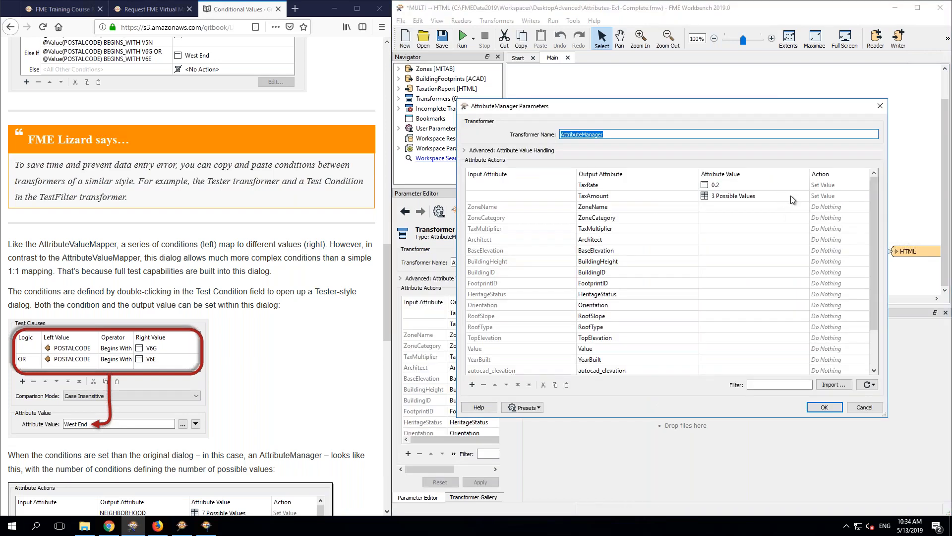
left_click(791, 196)
left_click(804, 196)
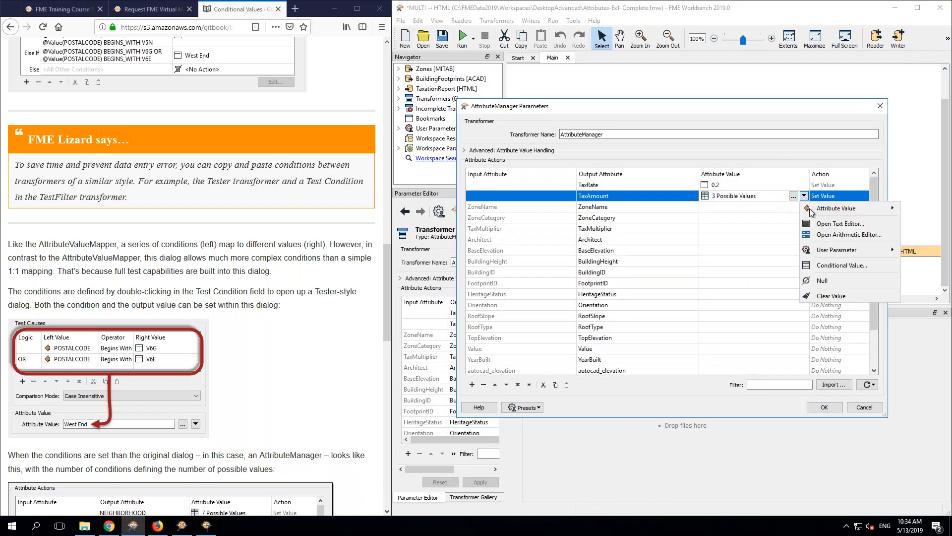
left_click(837, 266)
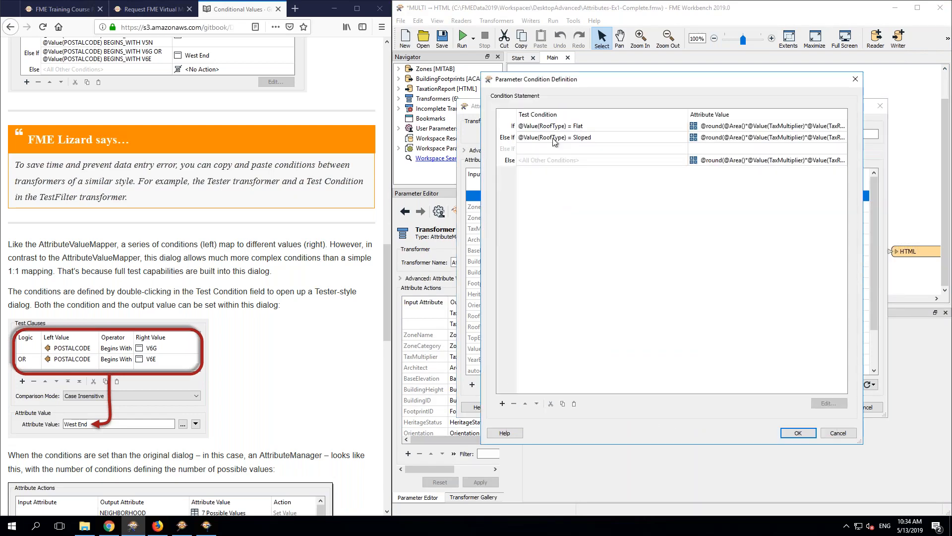
left_click(507, 139)
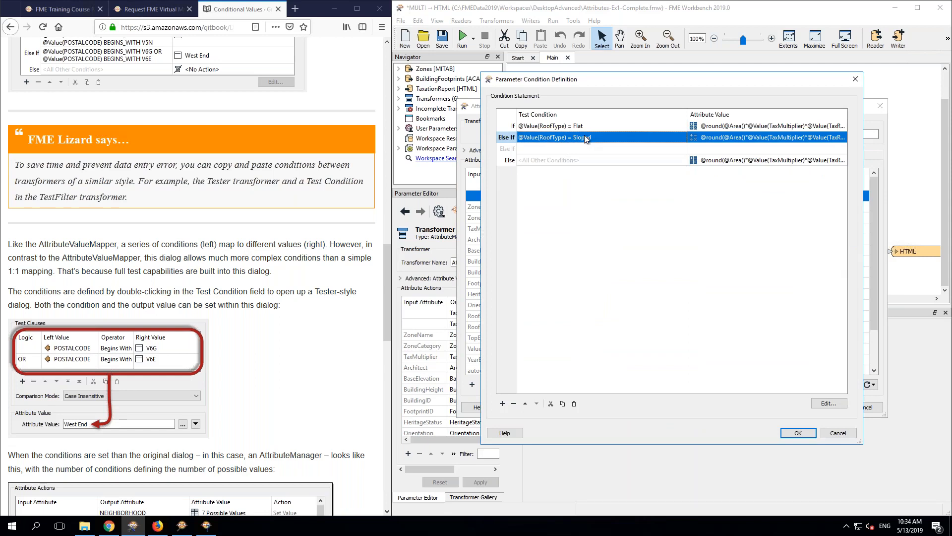
left_click(575, 404)
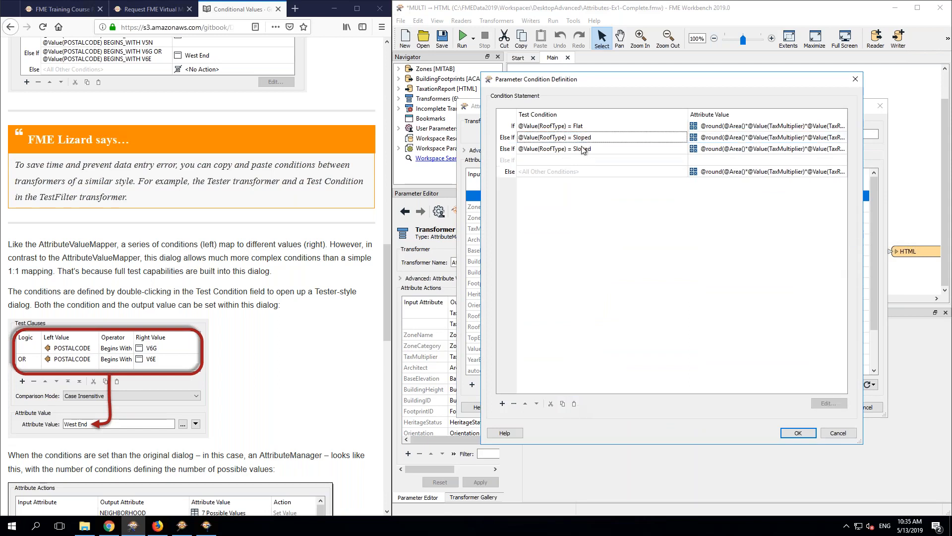
Step: Change the duplicated Else If condition to RoofType = Domed with a *1.3 factor in its value, and confirm TaxAmount's condition definition
double_click(585, 149)
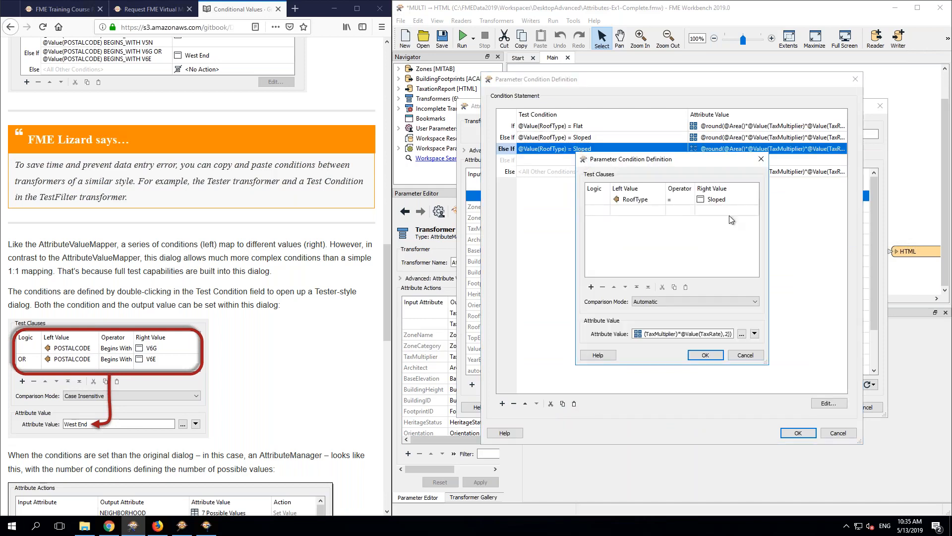
double_click(712, 199)
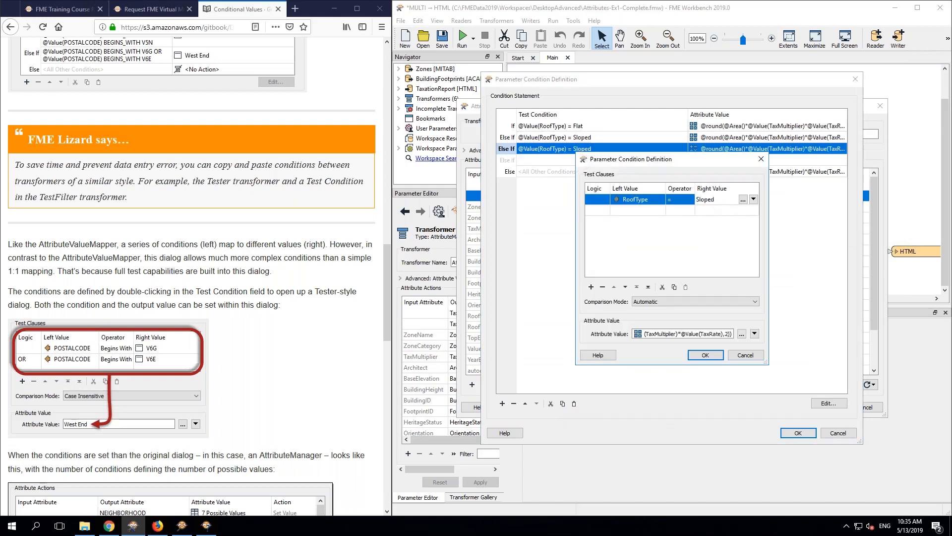
double_click(712, 199)
type("Domed")
key("Return")
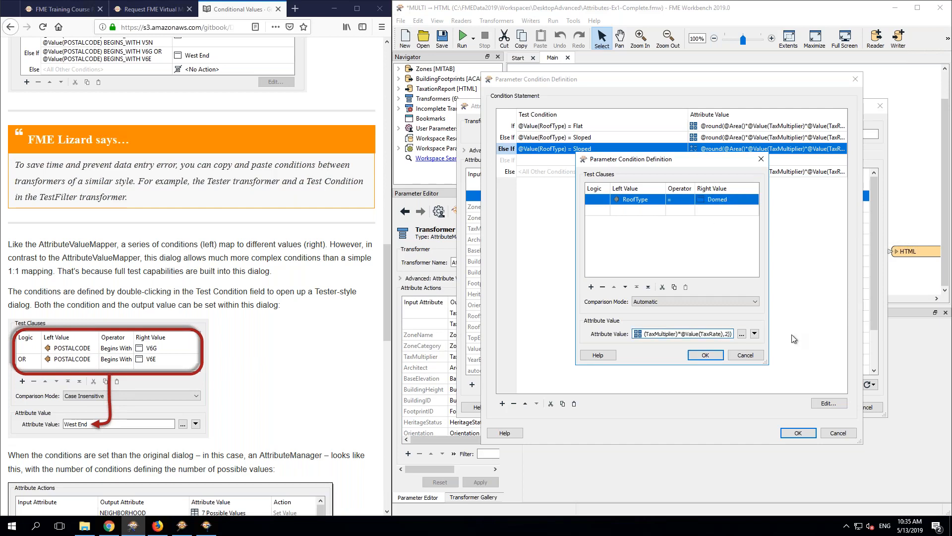
type("*1.3")
left_click(705, 355)
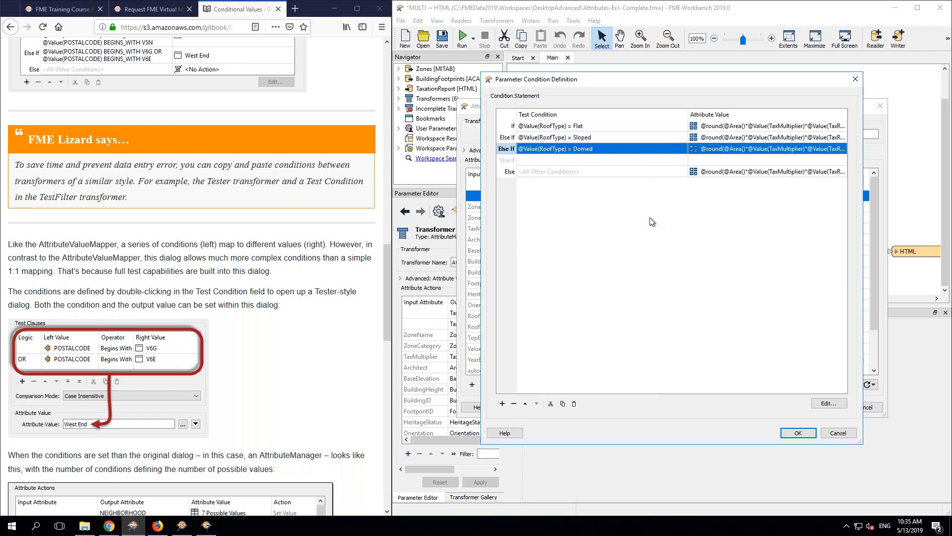
left_click(797, 433)
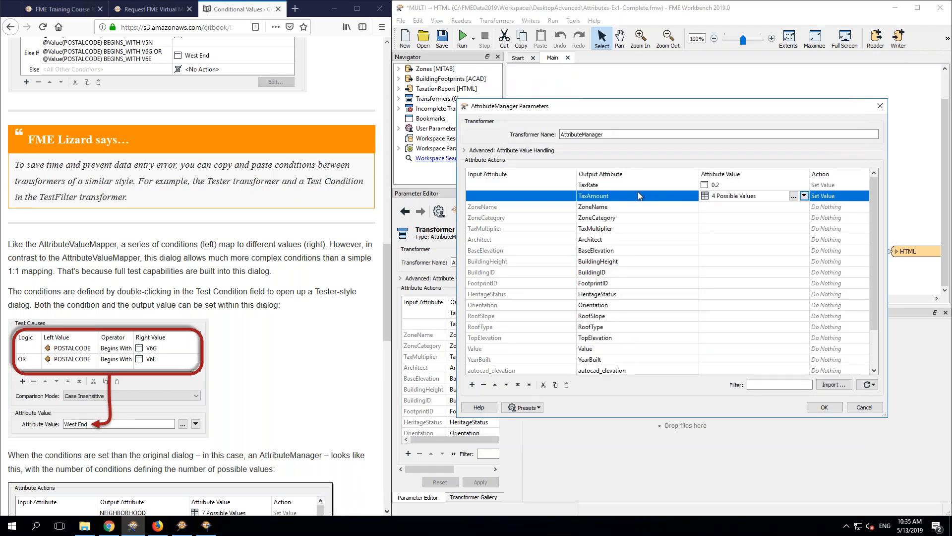
Step: Copy the TaxAmount row with its conditional values and confirm the AttributeManager parameters
left_click(556, 385)
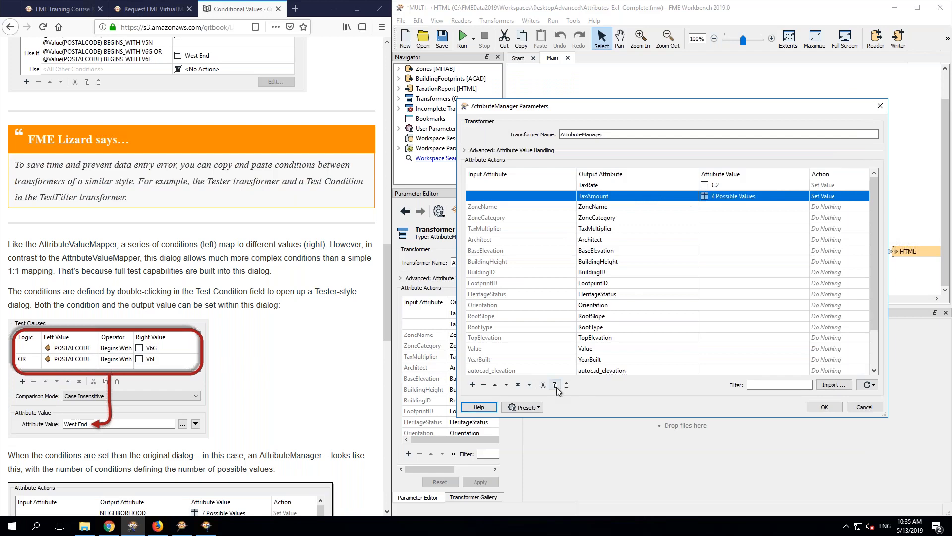
left_click(834, 409)
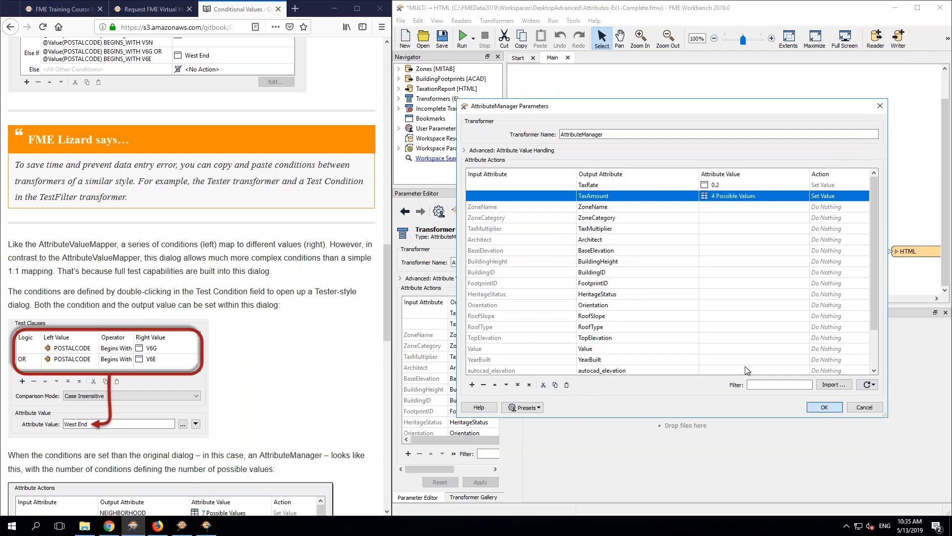
Step: Add a second AttributeManager above the AttributeValueMapper and connect the SpatialFilter's Passed output to it
left_click(706, 141)
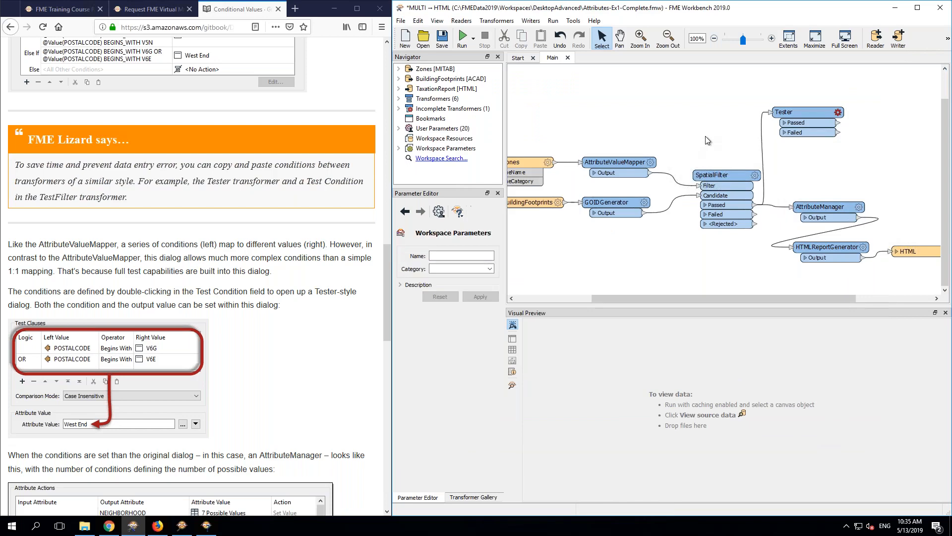
type("utem")
key("Return")
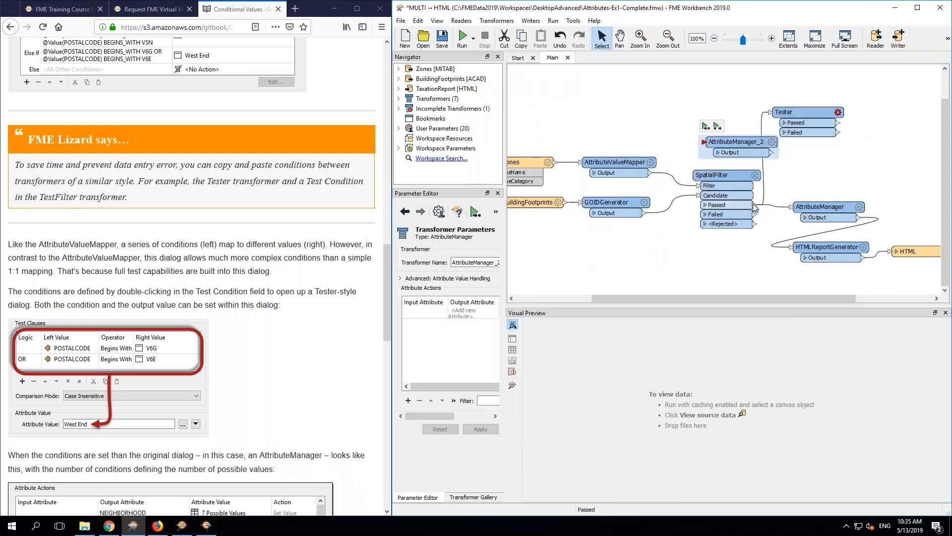
left_click_drag(755, 205, 683, 91)
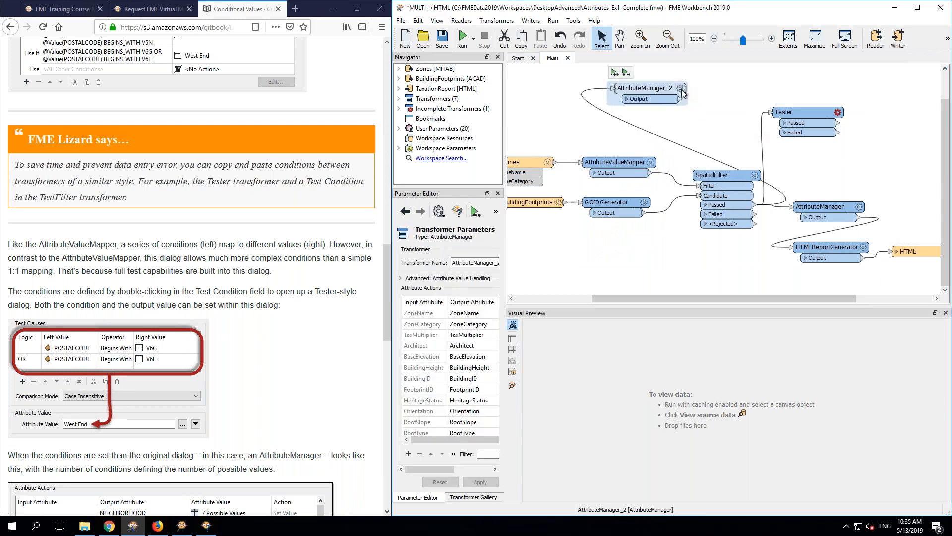
Step: Paste the copied TaxAmount row as a new attribute in the second AttributeManager and confirm its parameters
left_click(681, 89)
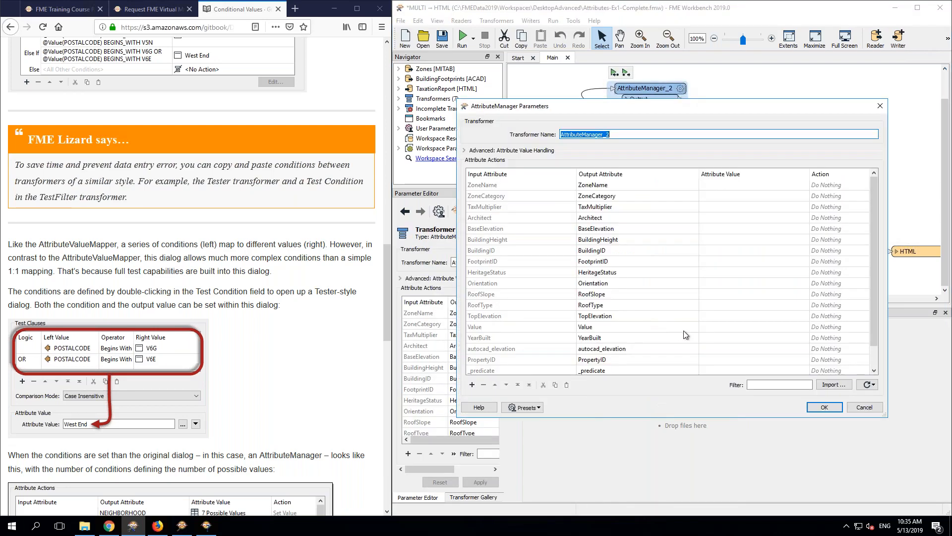
scroll(683, 331, "down", 1)
left_click(626, 368)
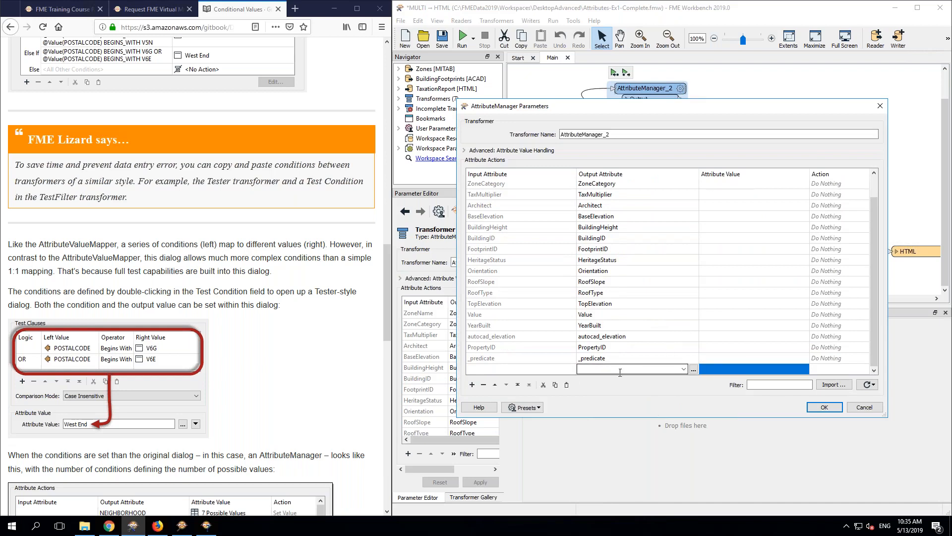
left_click(567, 386)
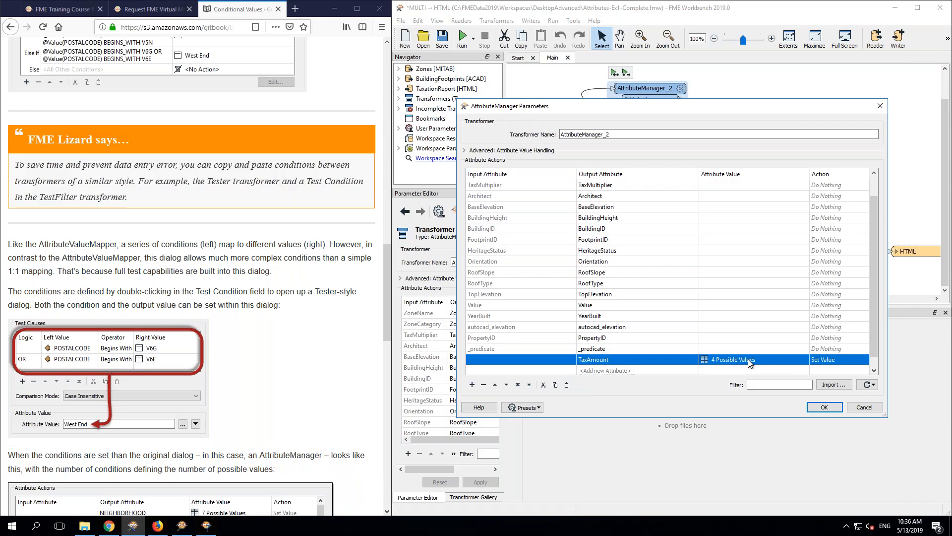
left_click(823, 408)
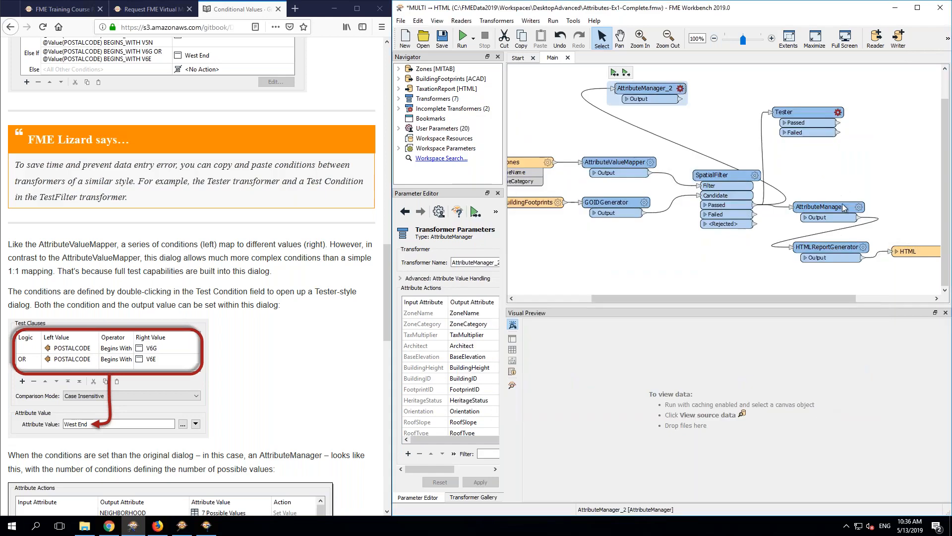
Step: Delete the Tester and the second AttributeManager from the canvas
left_click(809, 114)
key("Delete")
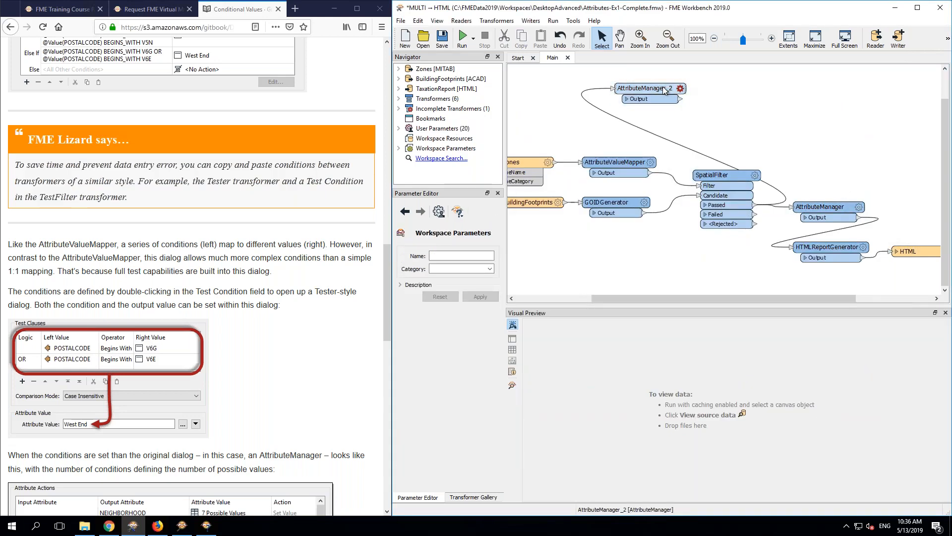
left_click(663, 86)
key("Delete")
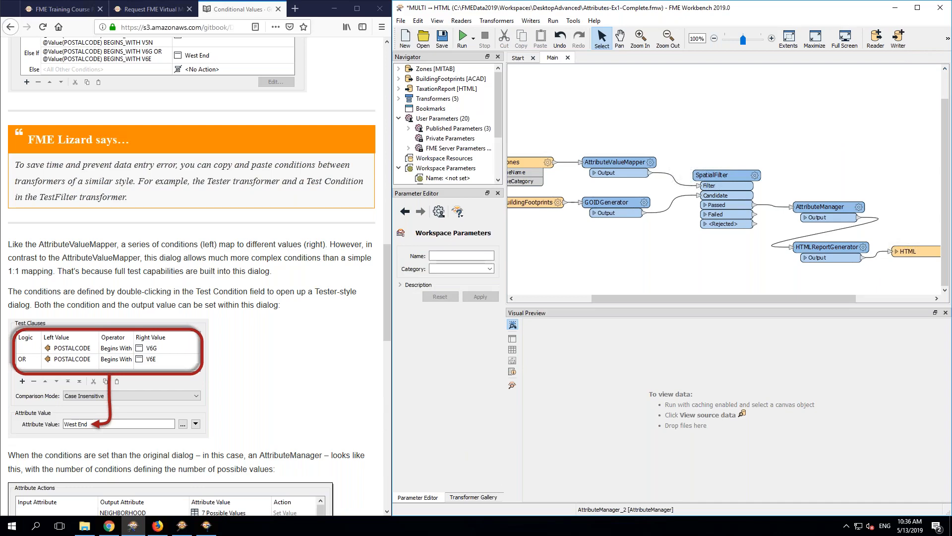
Step: Switch to the browser and read the course notes on conditional values in Labeller parameters and when to use conditional attribute values
left_click(254, 356)
scroll(254, 355, "down", 5)
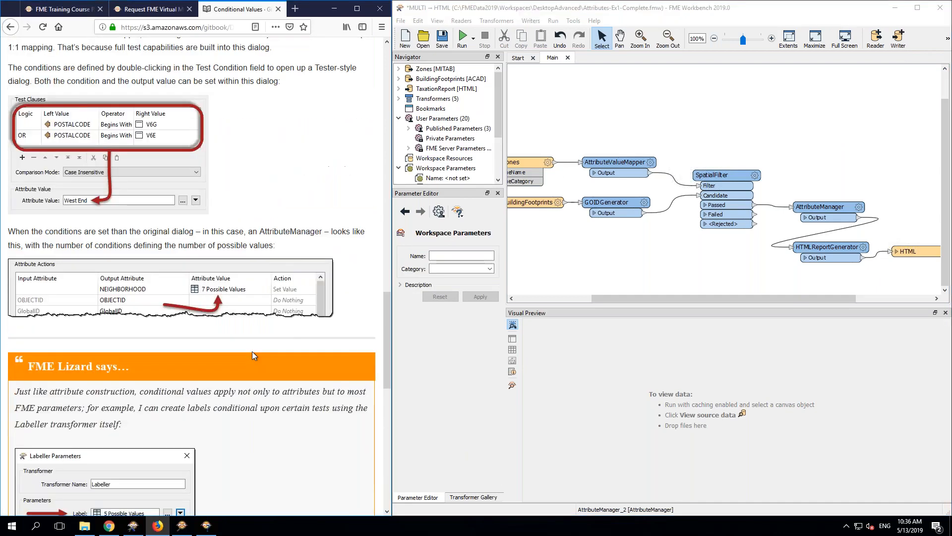
scroll(252, 351, "down", 5)
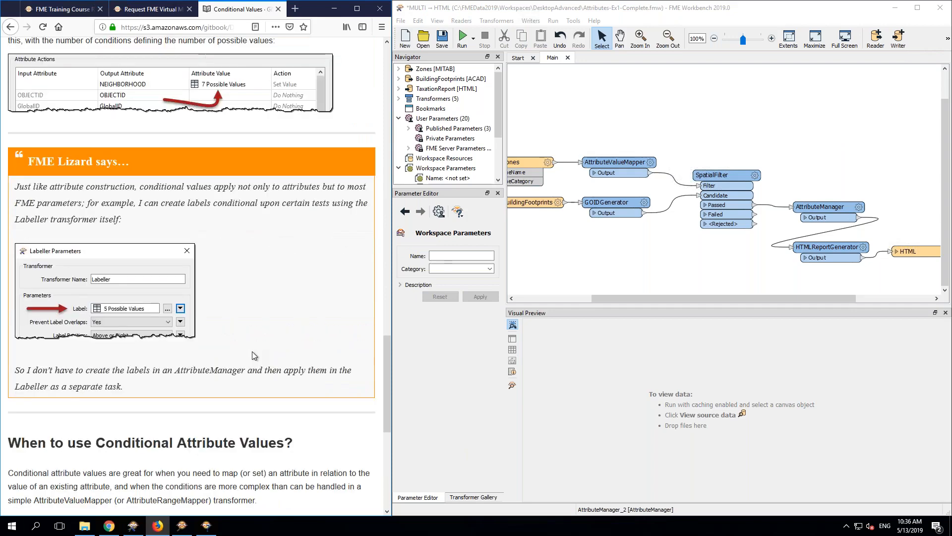
scroll(252, 352, "down", 3)
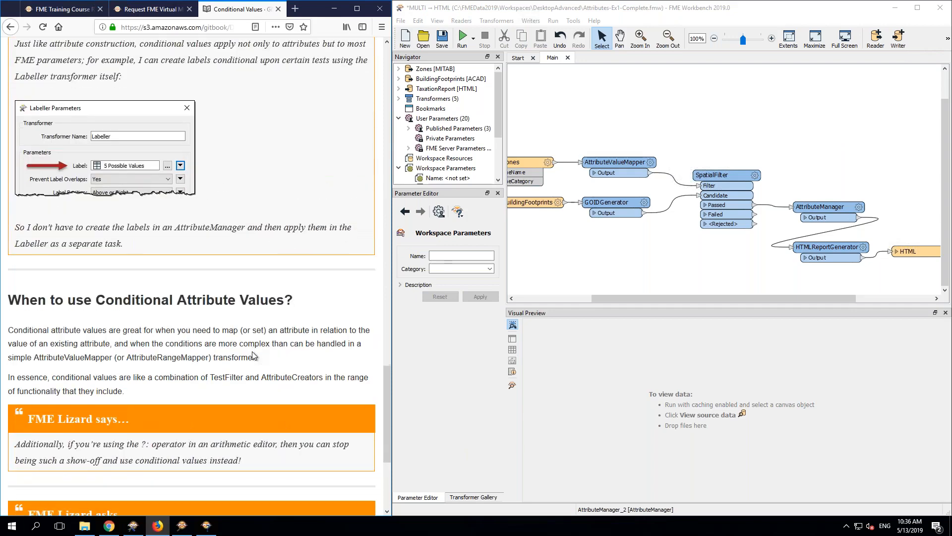
scroll(254, 355, "up", 1)
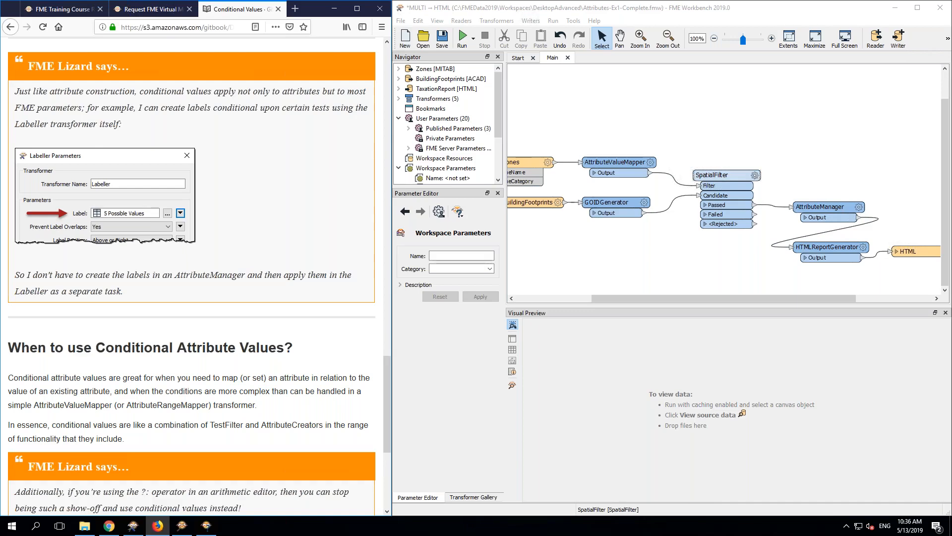
Step: Examine which SpatialFilter parameters offer conditional values, checking Filter Type, Group By Mode, Use Bounding Box and Conflict Resolution, and leave the settings unchanged
left_click(755, 175)
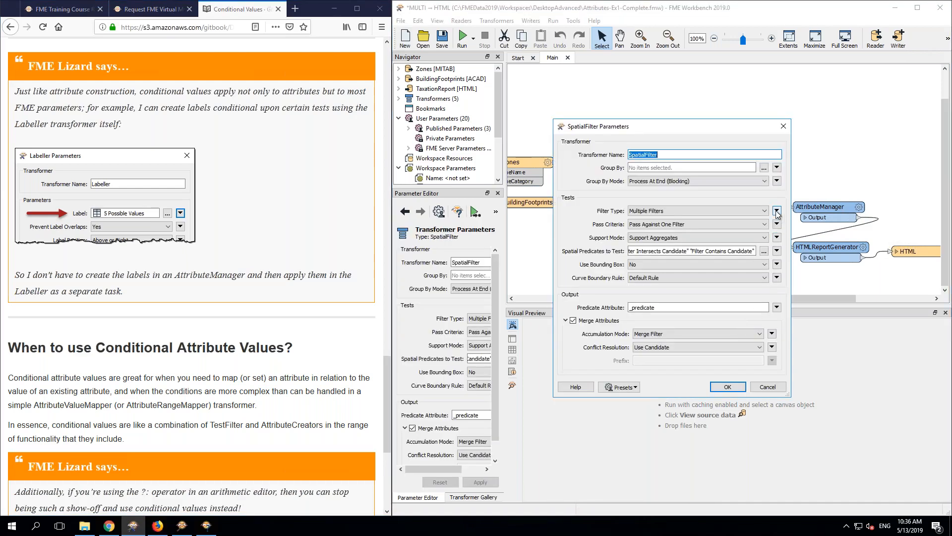
left_click(777, 211)
left_click(776, 210)
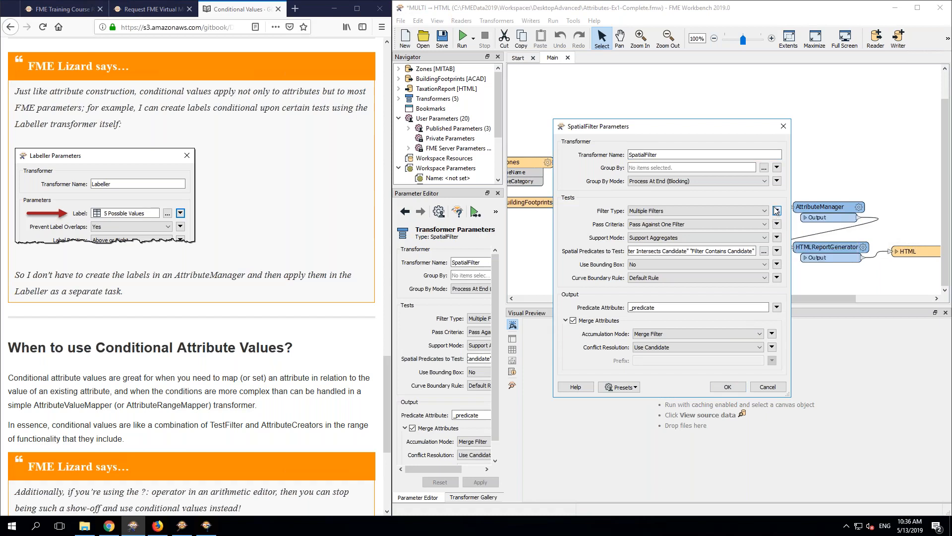
left_click(776, 181)
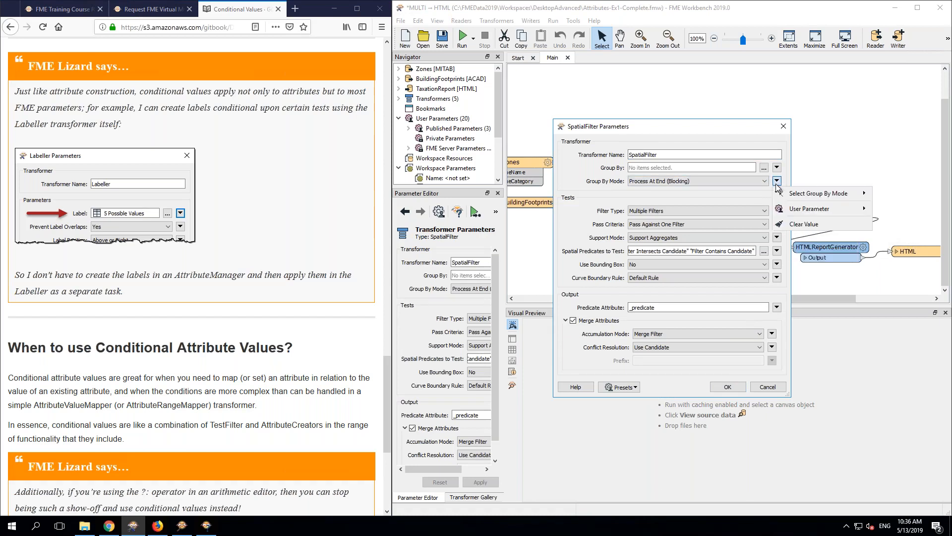
left_click(730, 193)
left_click(776, 265)
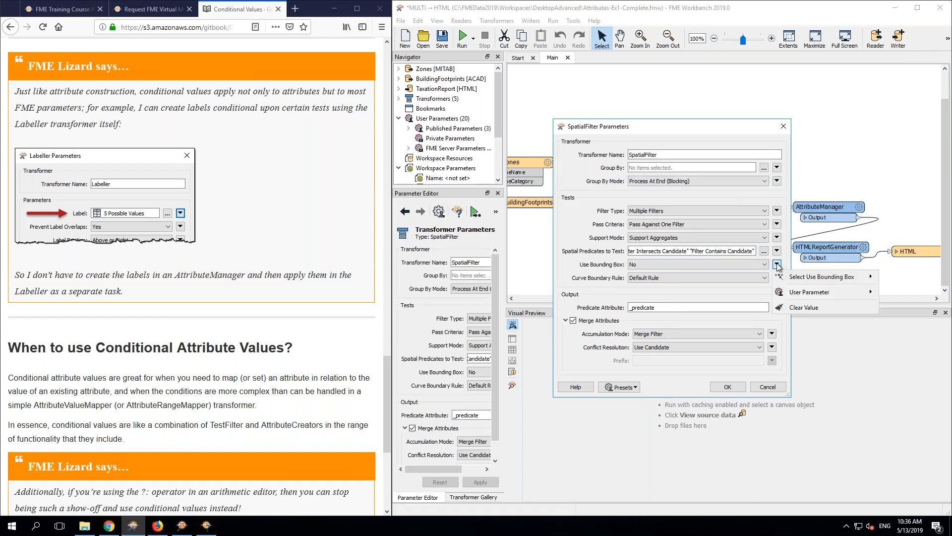
left_click(728, 293)
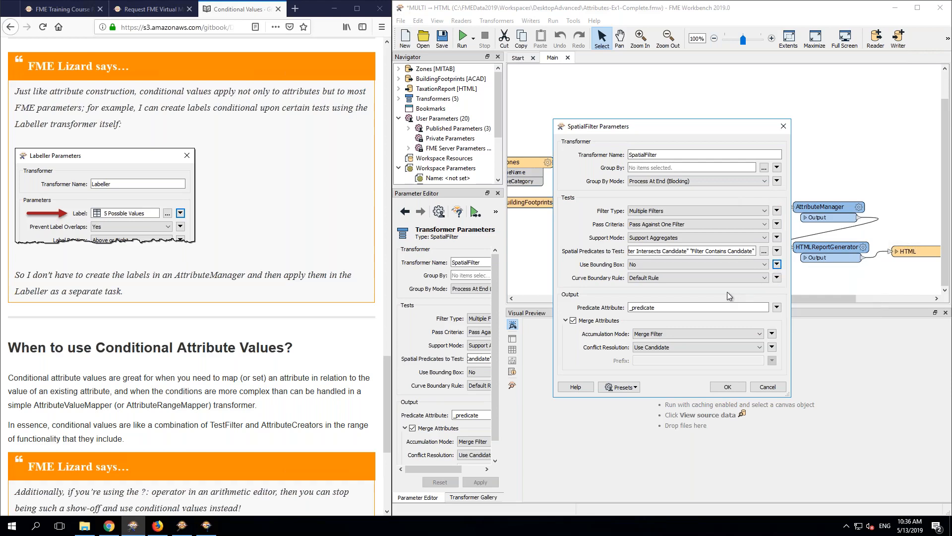
left_click(773, 348)
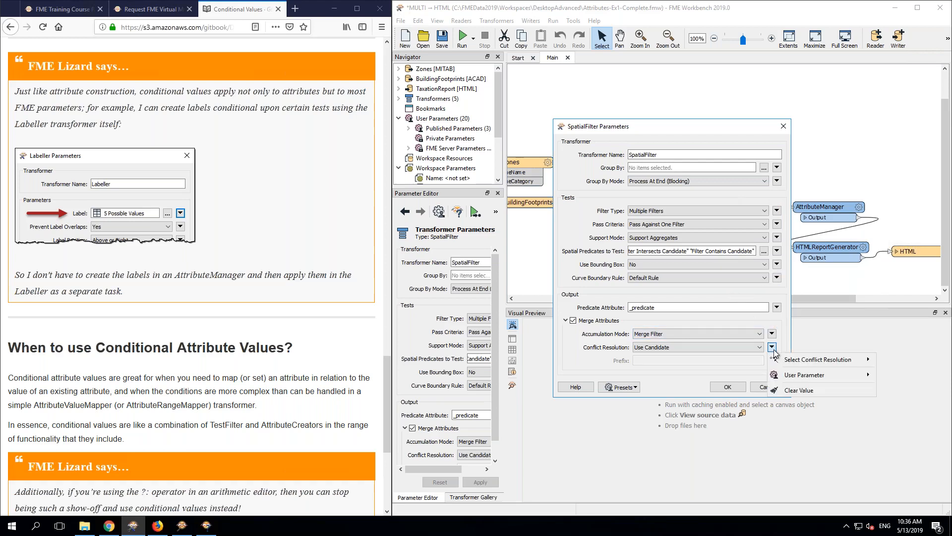
left_click(730, 316)
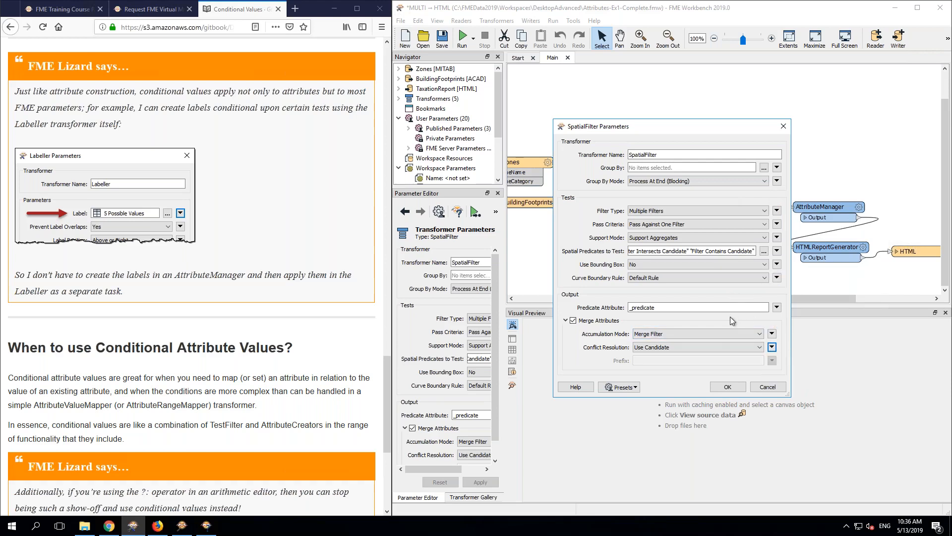
left_click(767, 387)
Step: Add an AreaCalculator transformer and place it above and to the right of the AttributeManager
left_click(772, 140)
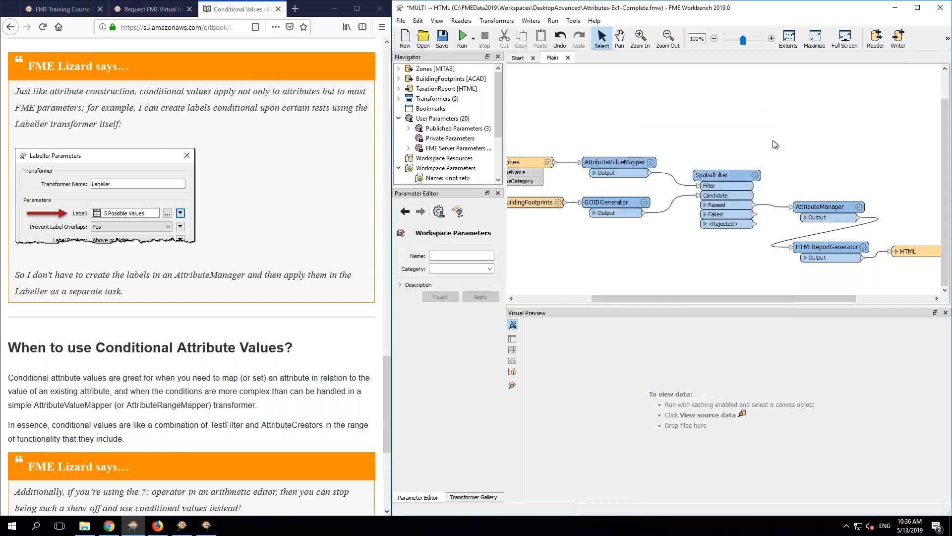
type("area")
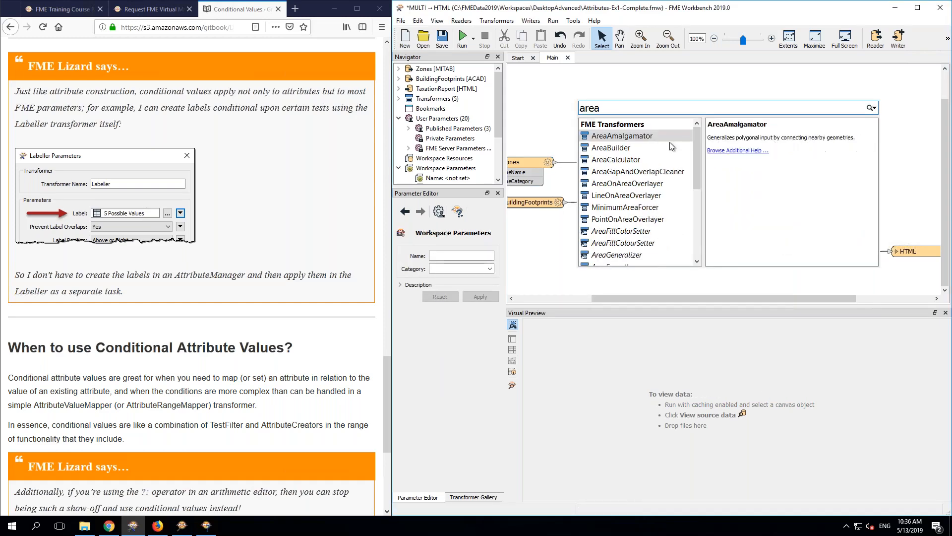
double_click(624, 160)
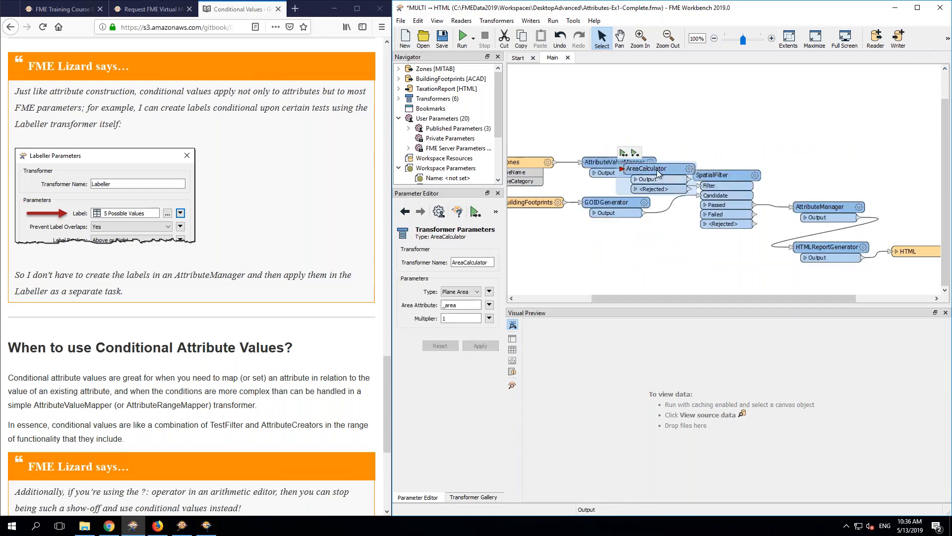
left_click_drag(658, 173, 895, 156)
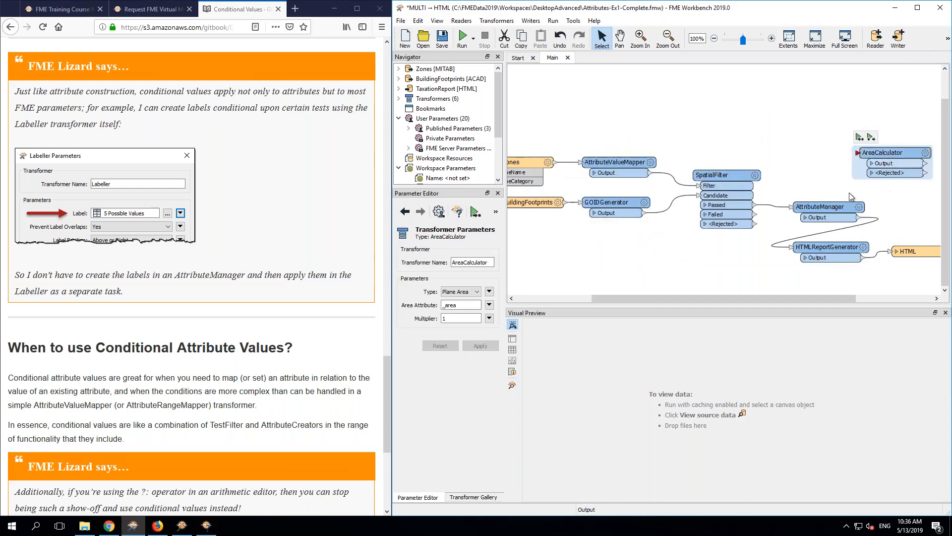
Step: Add a new Units attribute with the value metres to the AttributeManager connected to the HTMLReportGenerator
left_click(859, 208)
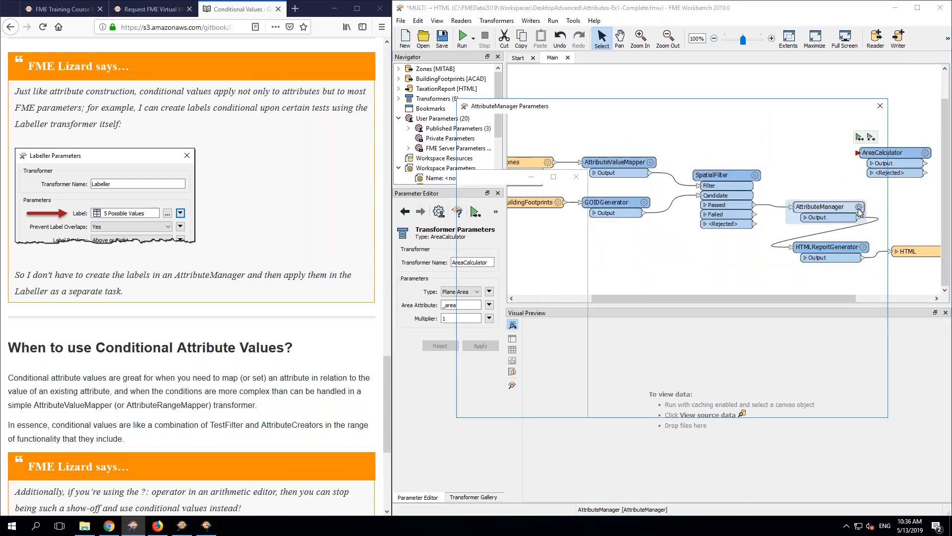
scroll(601, 370, "down", 5)
left_click(599, 369)
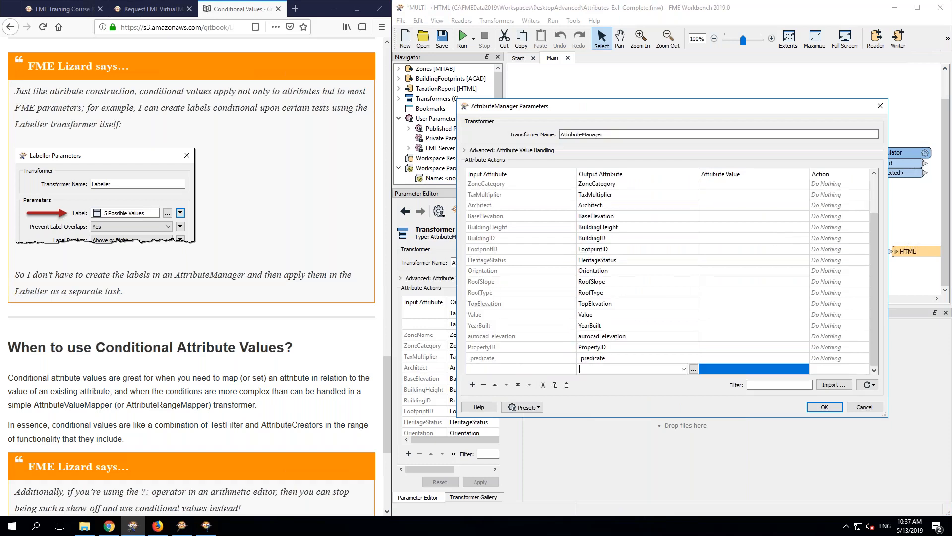
type("Units")
key("Tab")
type("me")
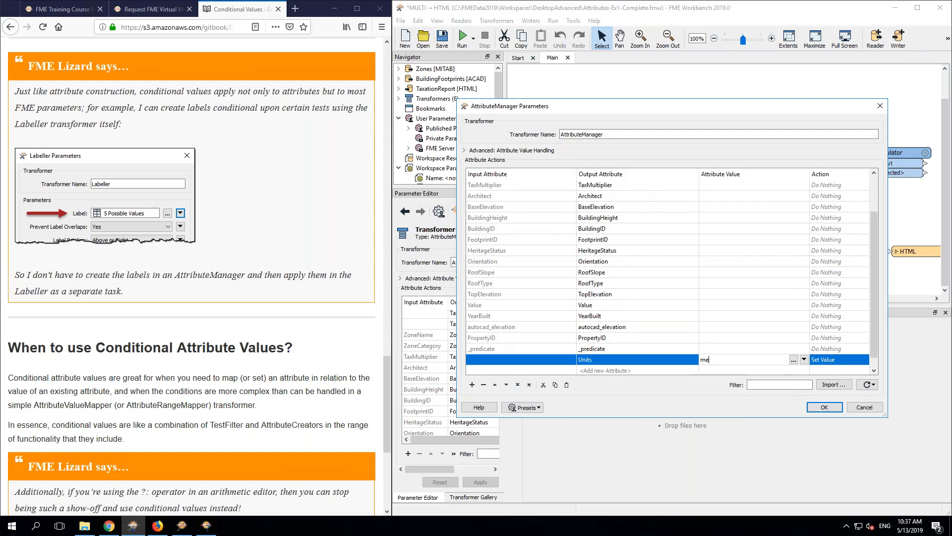
type("tres")
left_click(809, 404)
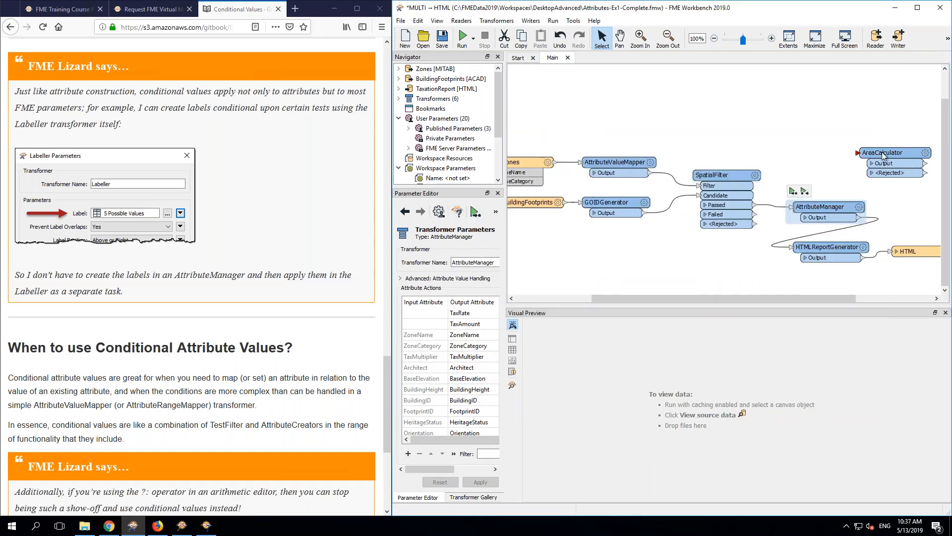
Step: Insert the AreaCalculator between the AttributeManager and HTMLReportGenerator and open a conditional value definition for its Multiplier
mouse_move(882, 155)
left_mouse_down()
mouse_move(902, 226)
mouse_move(872, 152)
left_mouse_up()
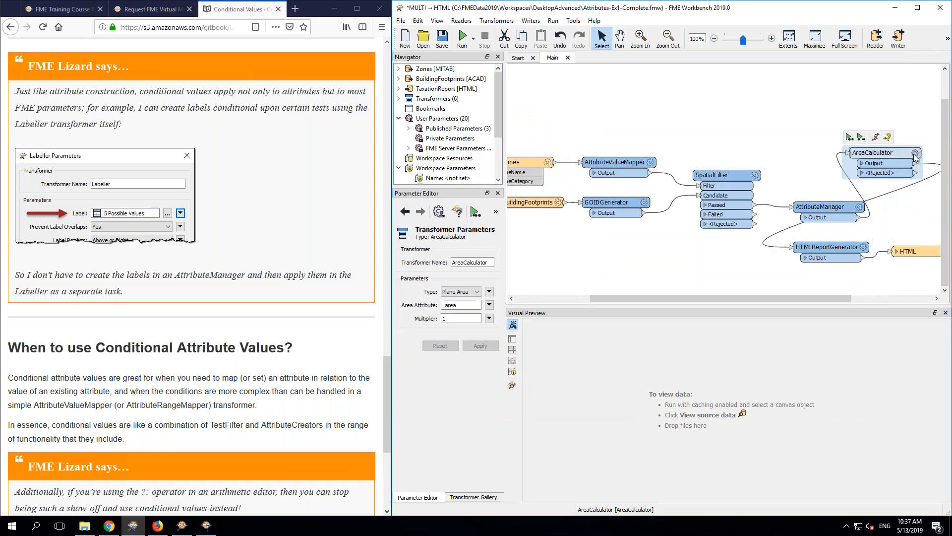
left_click(915, 154)
left_click(748, 288)
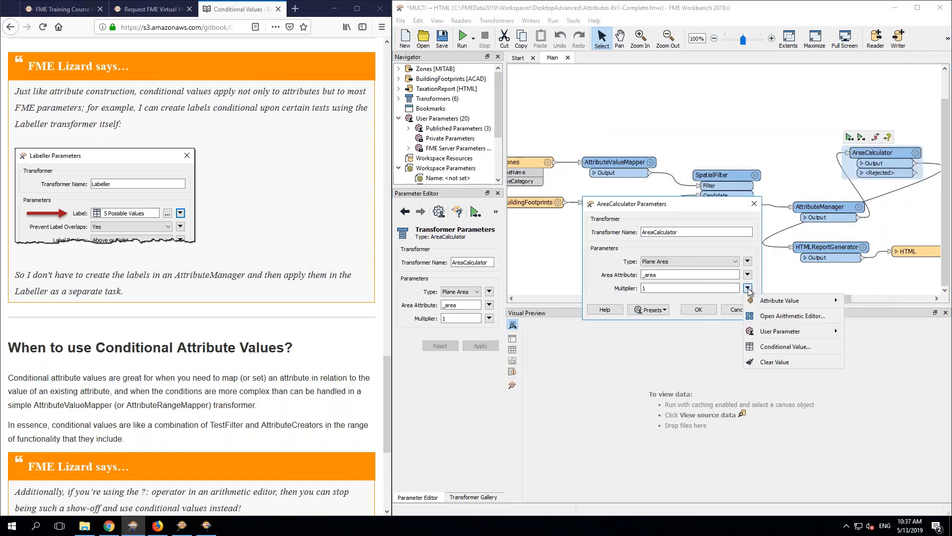
left_click(792, 347)
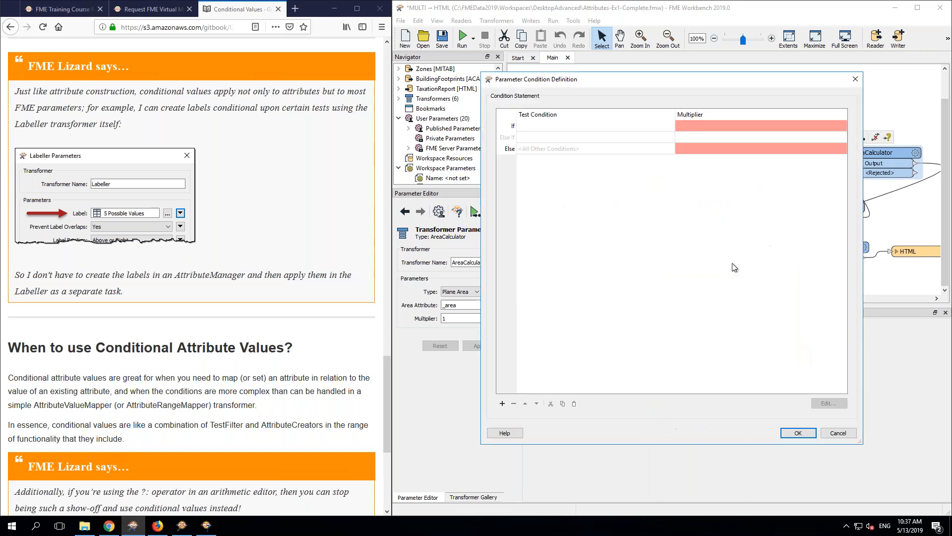
Step: Define the If condition for the Multiplier so that when Units = Feet the value is .3048
left_click(625, 127)
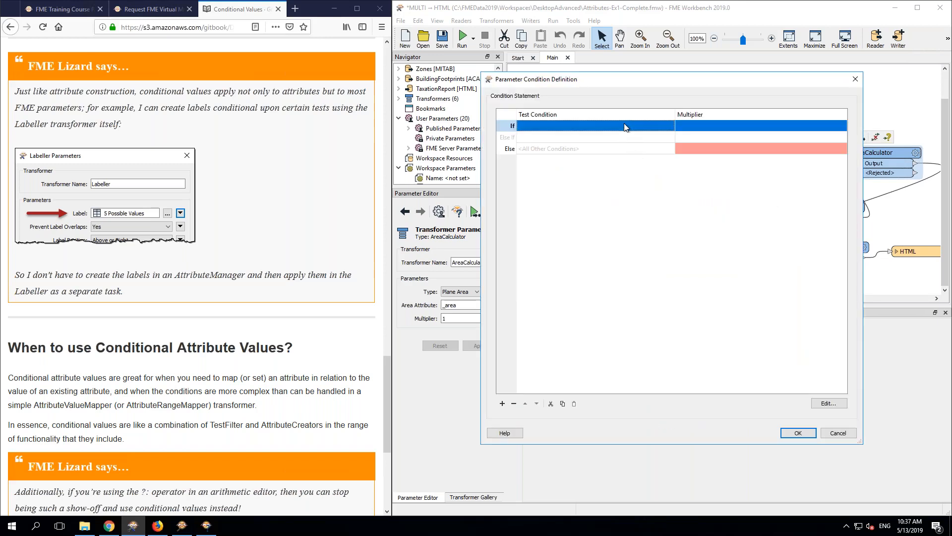
double_click(667, 130)
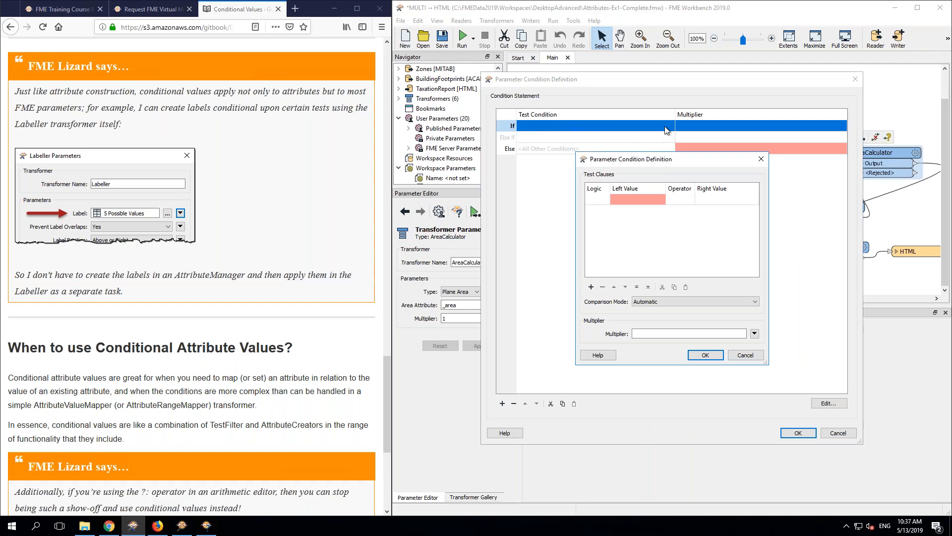
left_click(660, 198)
left_click(660, 201)
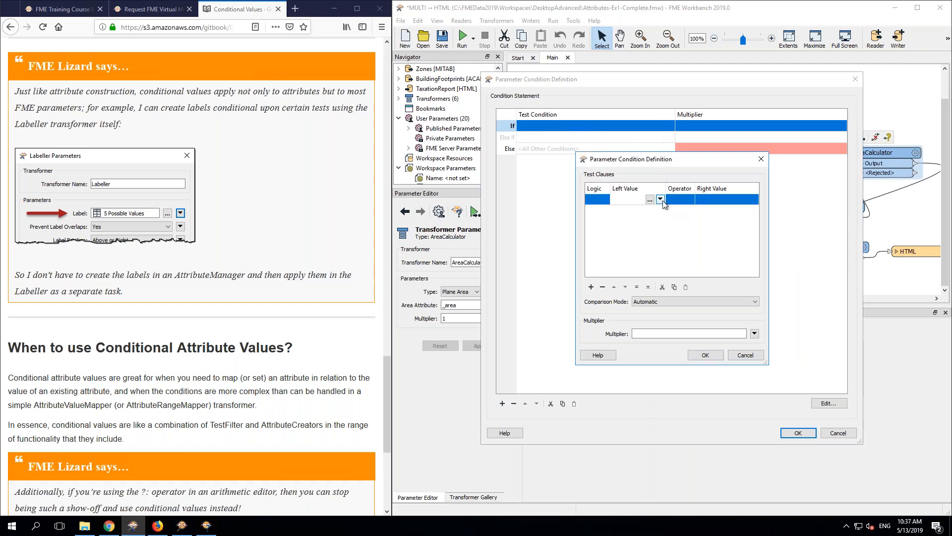
left_click(662, 200)
mouse_move(694, 212)
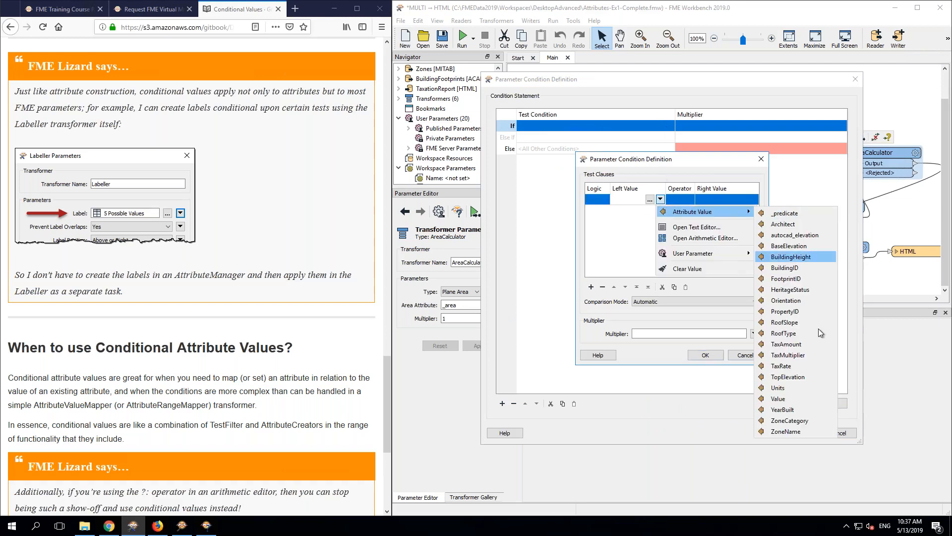
left_click(780, 388)
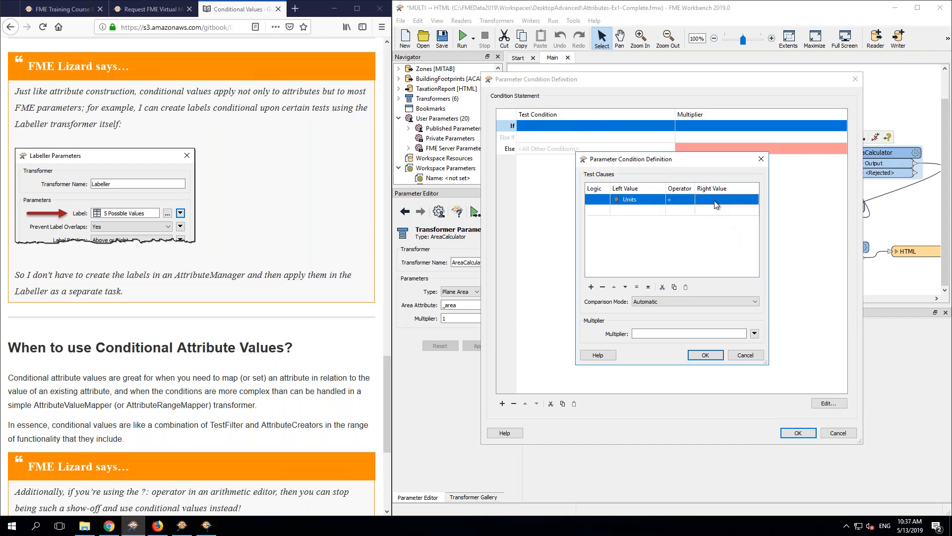
type("Feet")
left_click(731, 333)
type(".3048")
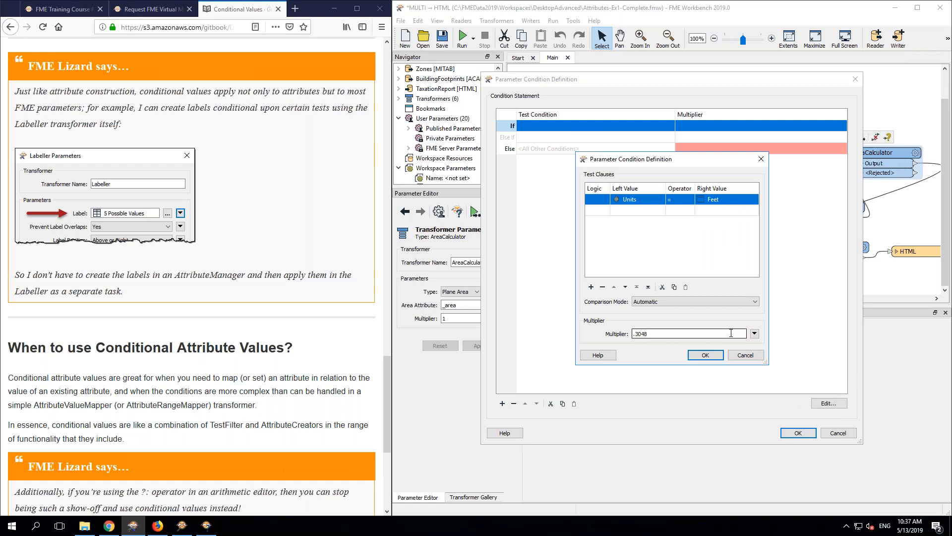
left_click(691, 353)
Step: Set the Multiplier to 1 for all other conditions and accept the AreaCalculator parameters
left_click(701, 148)
type("1")
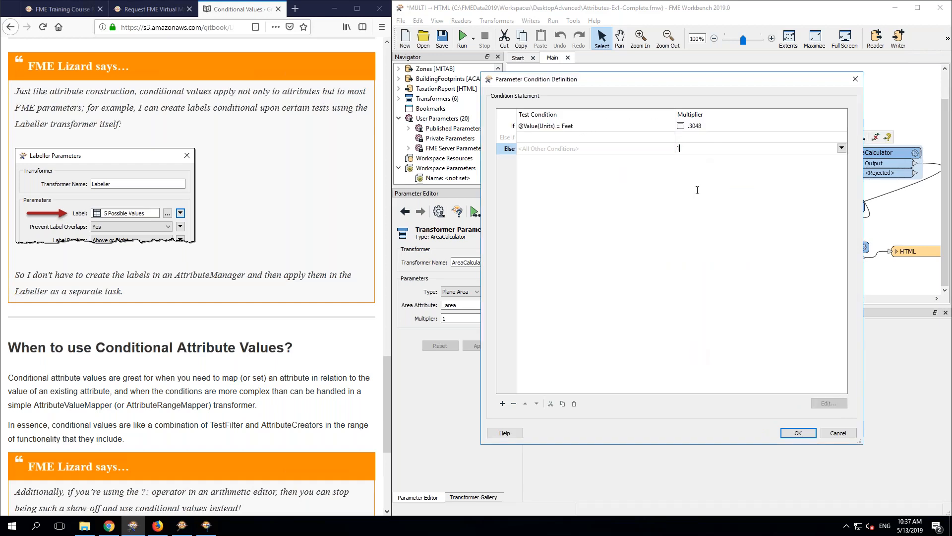
left_click(697, 190)
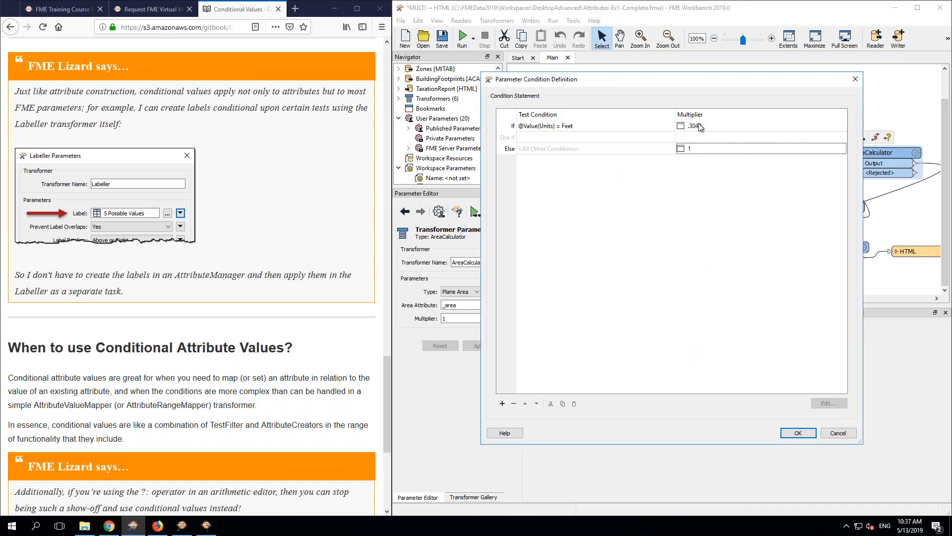
left_click(700, 128)
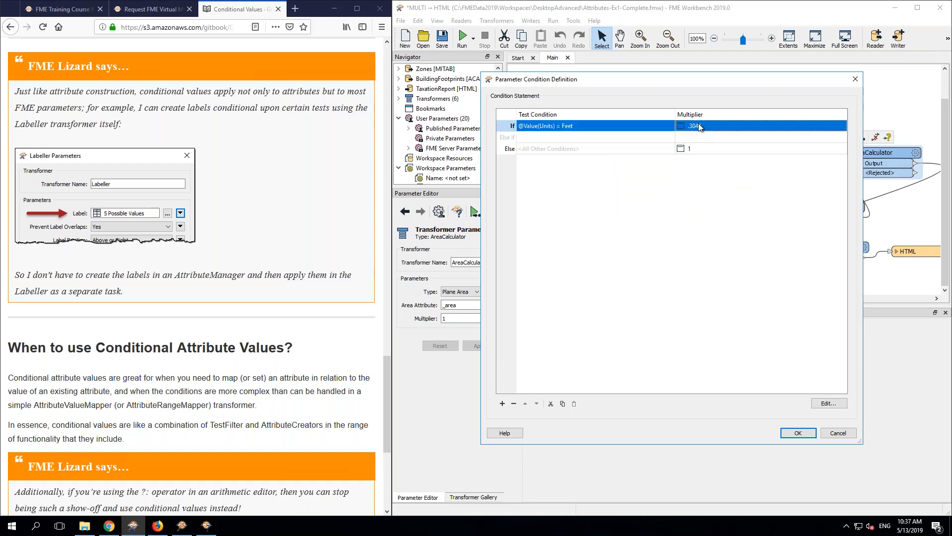
left_click(795, 433)
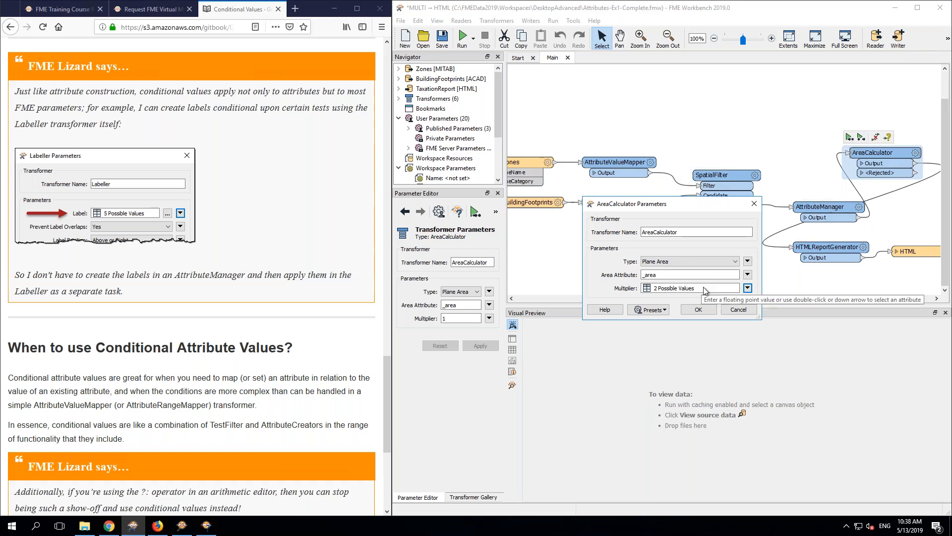
left_click(700, 314)
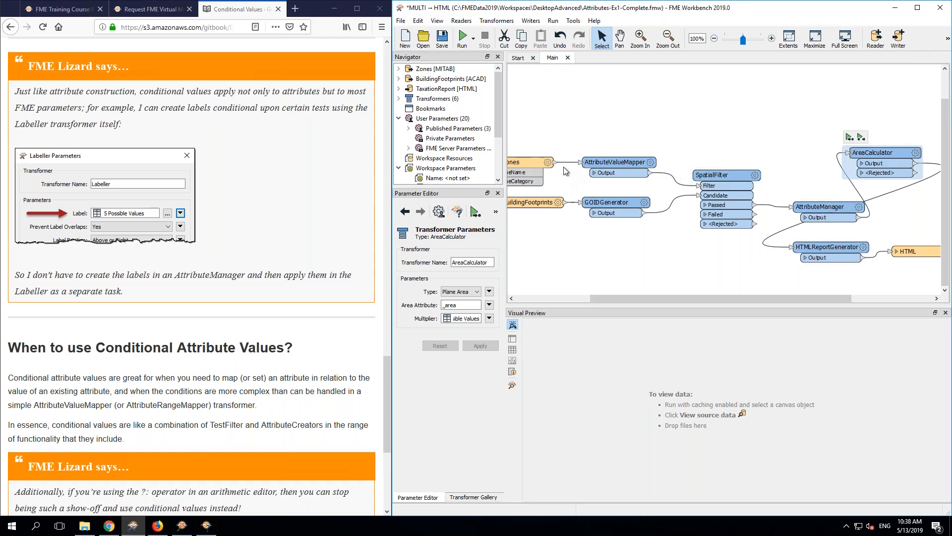
Step: Add an AttributeFilter transformer above the AttributeValueMapper and connect the Zones reader feature type to its input
mouse_move(644, 164)
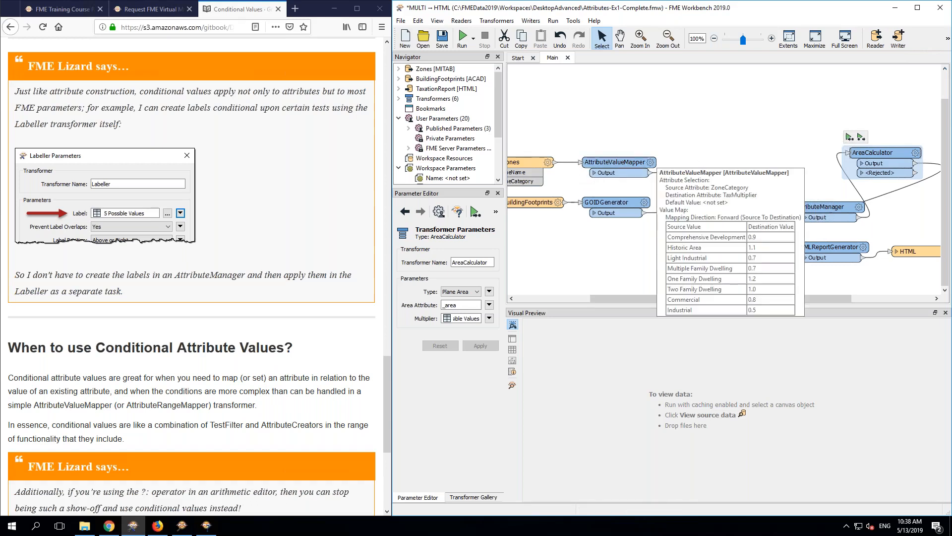
left_click(727, 123)
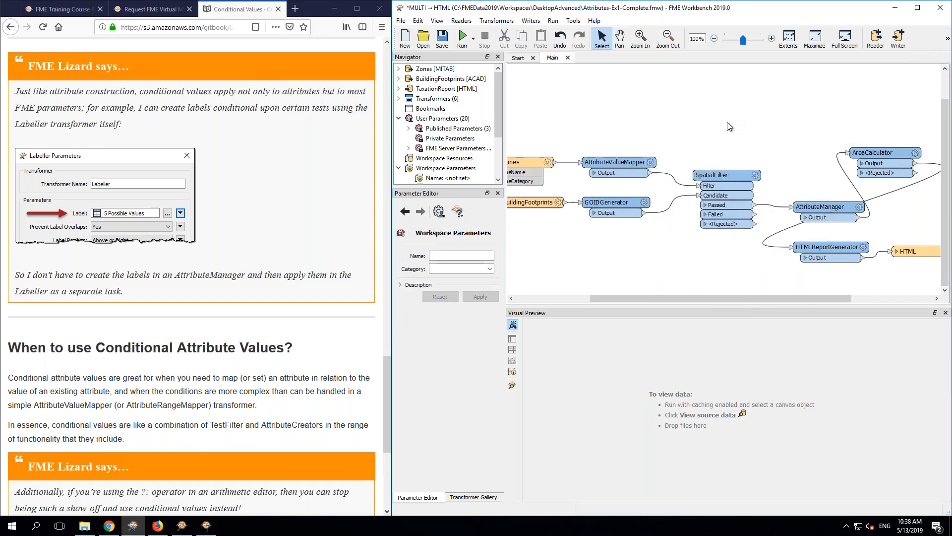
type("utefil")
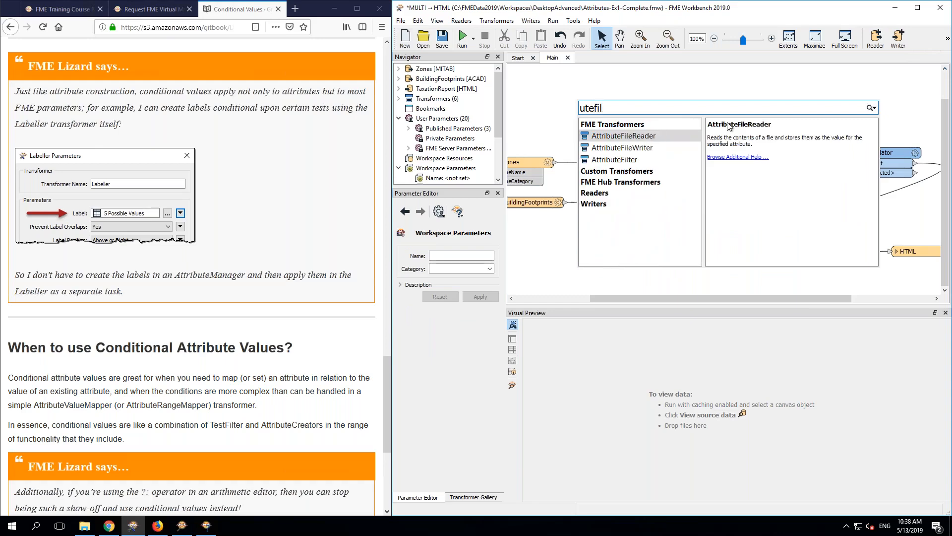
key("Down")
key("Down")
key("Return")
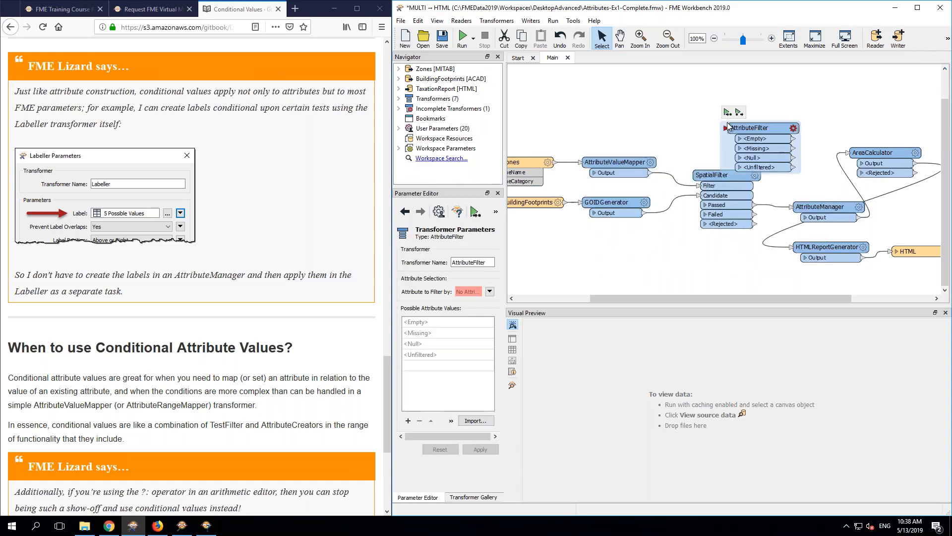
left_click_drag(747, 134, 634, 100)
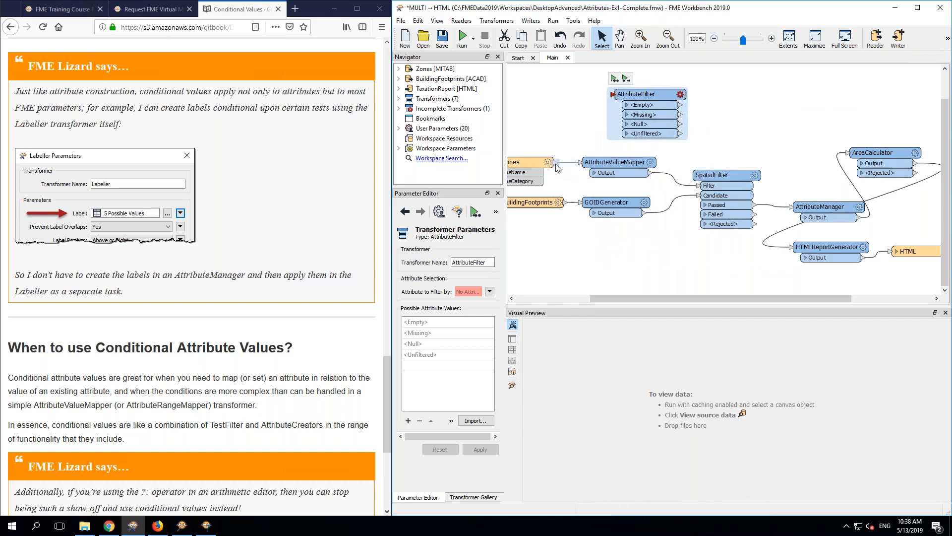
left_click_drag(556, 163, 610, 94)
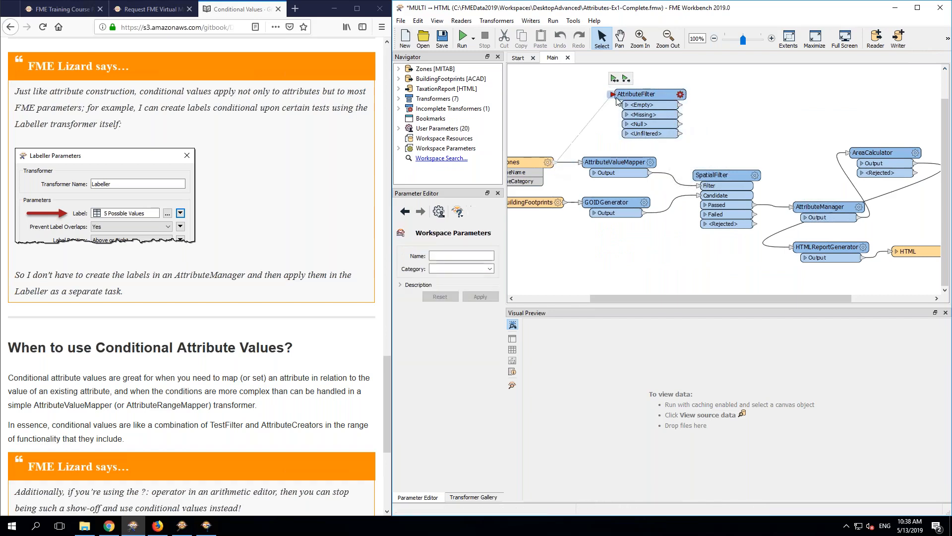
Step: Start importing possible attribute values into the AttributeFilter, with MapInfo TAB (MITAB) as the source format
left_click(679, 95)
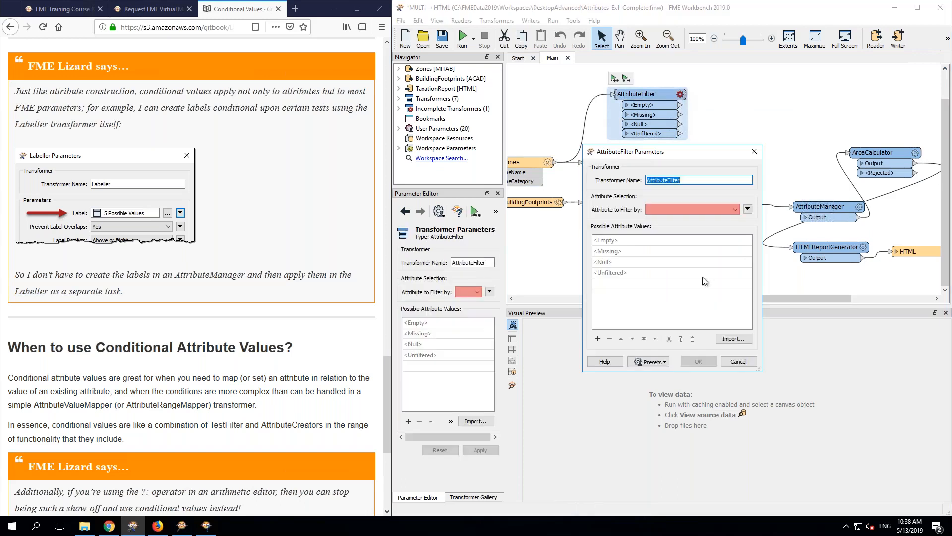
left_click(733, 339)
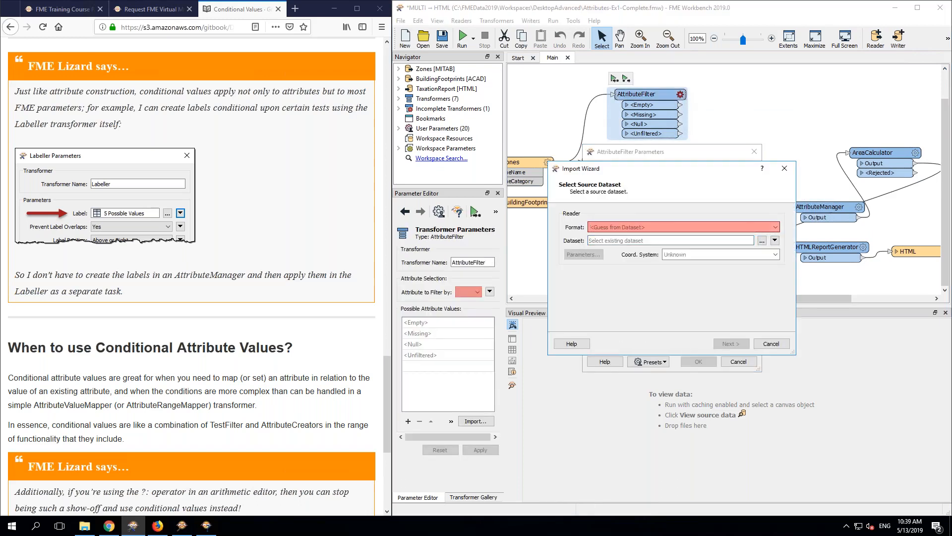
type("mitab")
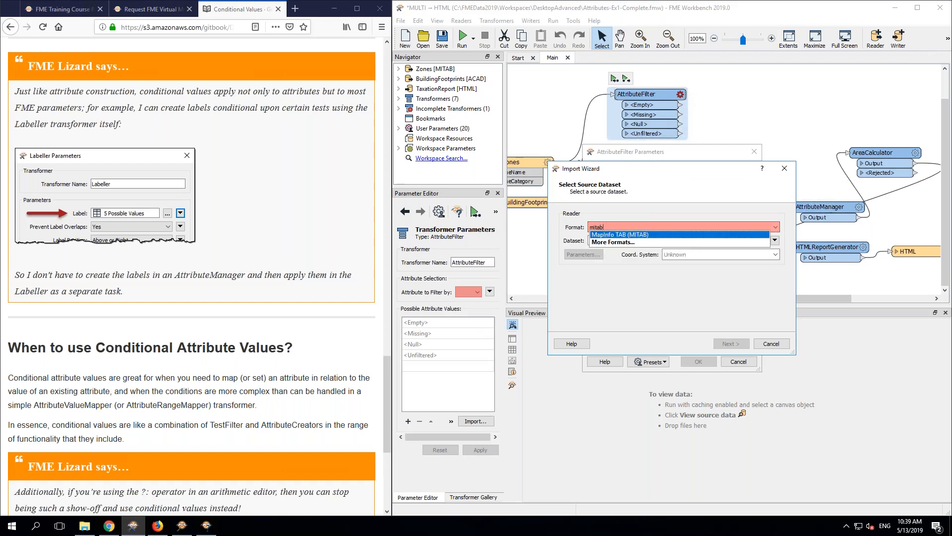
key("Tab")
Step: Choose Zones.tab from the FMEData2019\Data\Zoning folder as the source dataset for the import
left_click(762, 240)
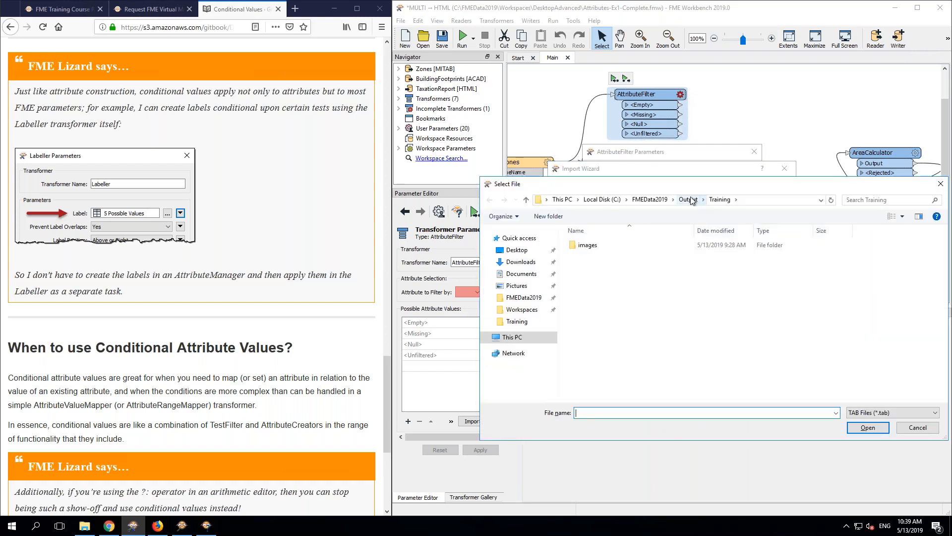
left_click(691, 199)
left_click(660, 199)
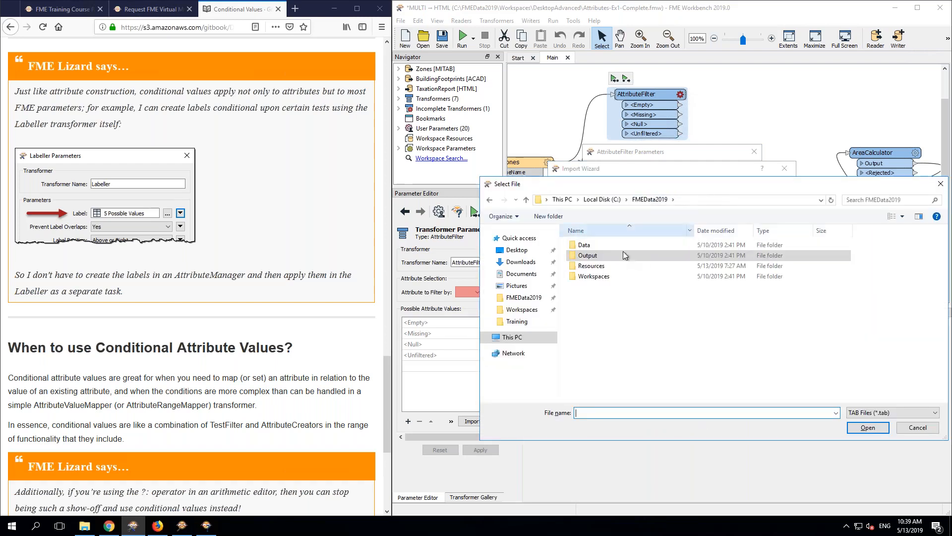
double_click(591, 243)
scroll(594, 329, "down", 2)
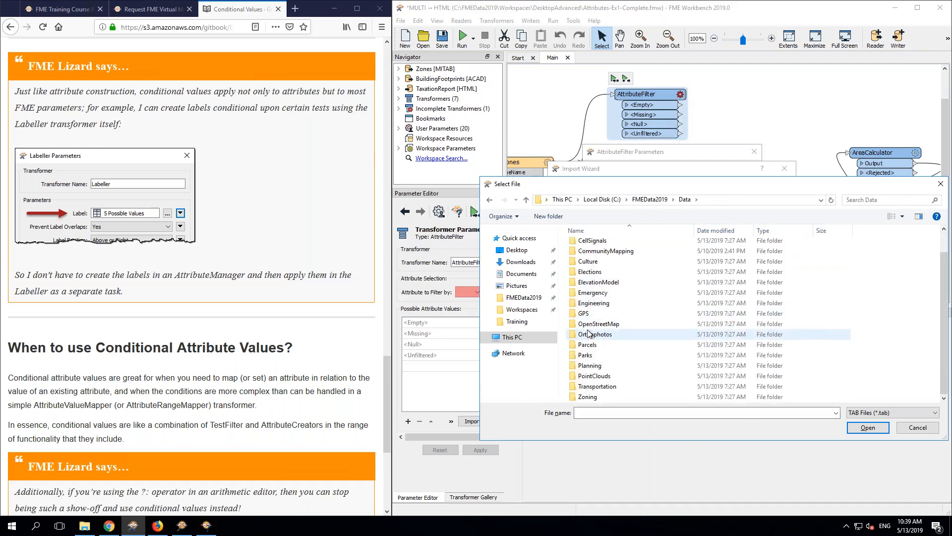
double_click(593, 397)
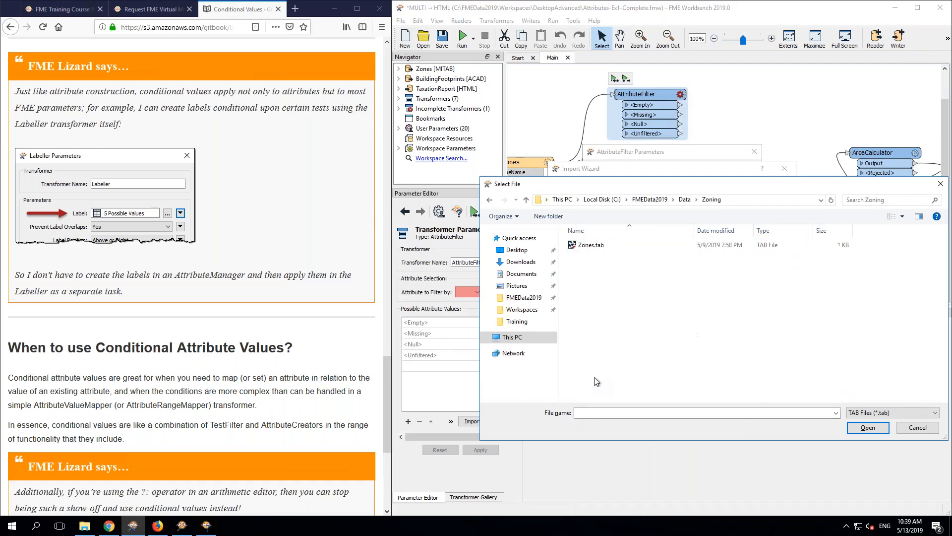
left_click(587, 245)
double_click(587, 245)
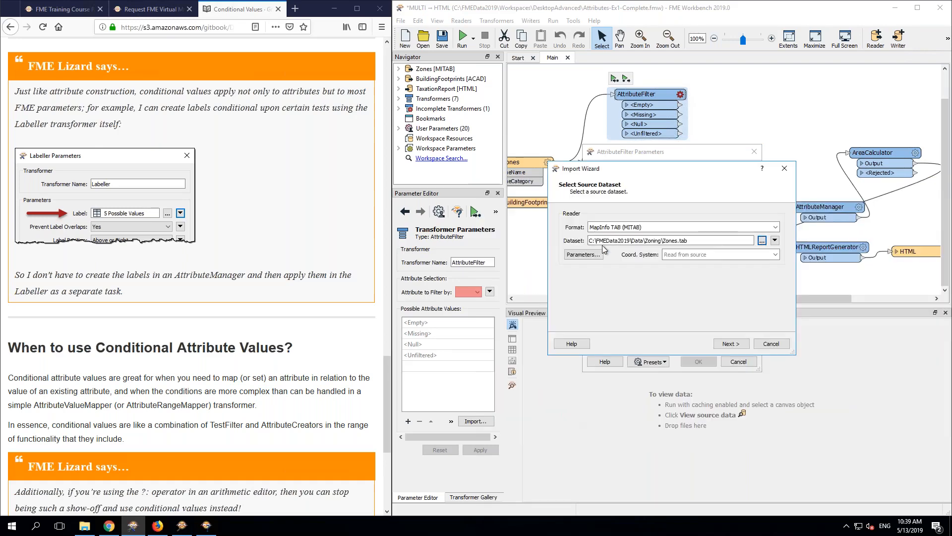
Step: Import the ZoneName values of the Zones feature type into the AttributeFilter's possible values and look through the list
left_click(741, 347)
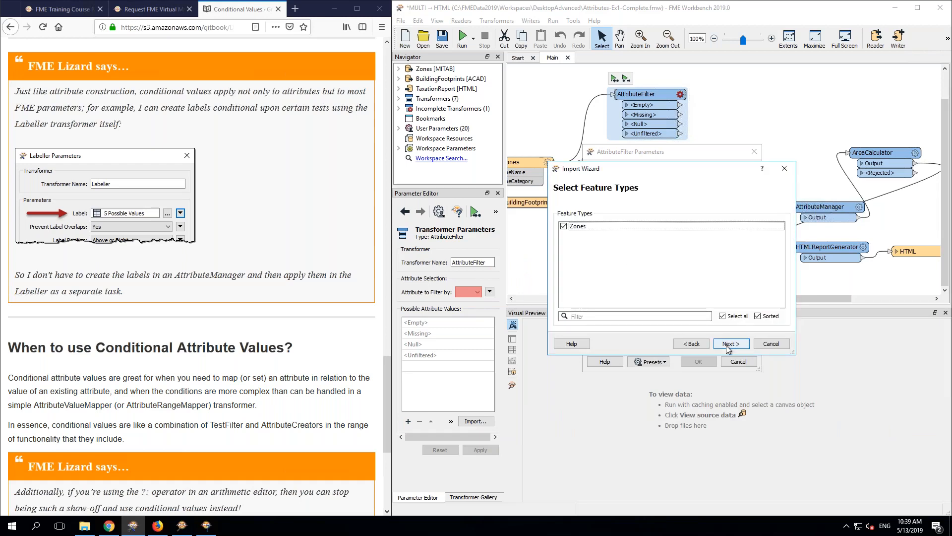
left_click(728, 345)
left_click(692, 220)
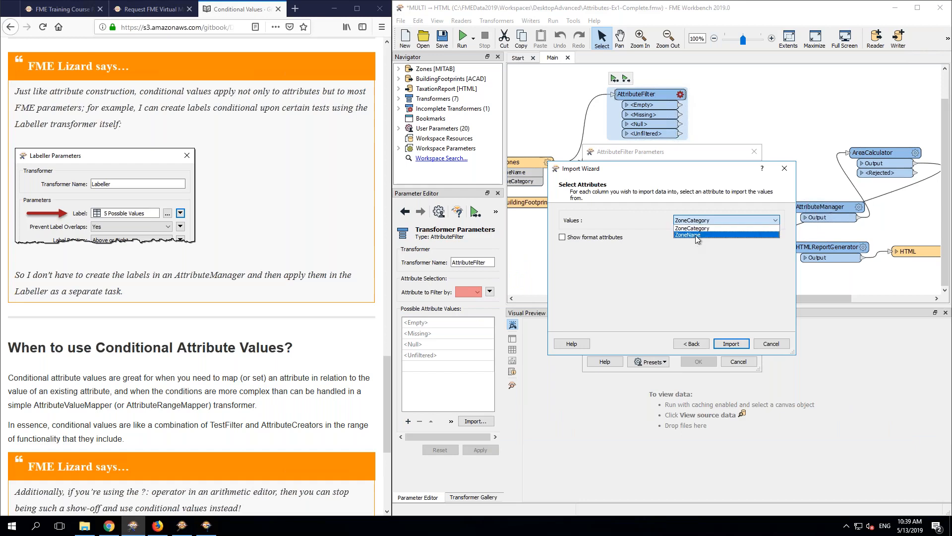
left_click(695, 234)
left_click(732, 346)
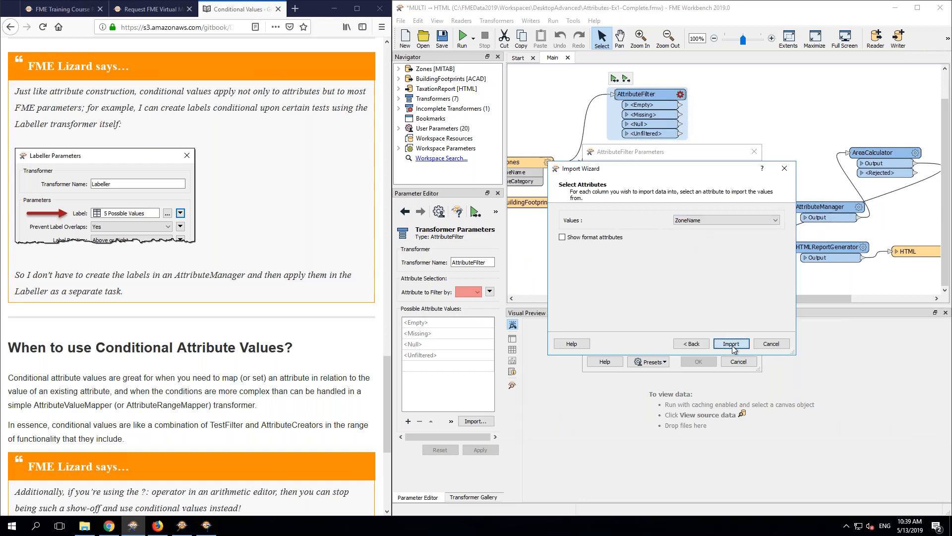
scroll(660, 306, "down", 8)
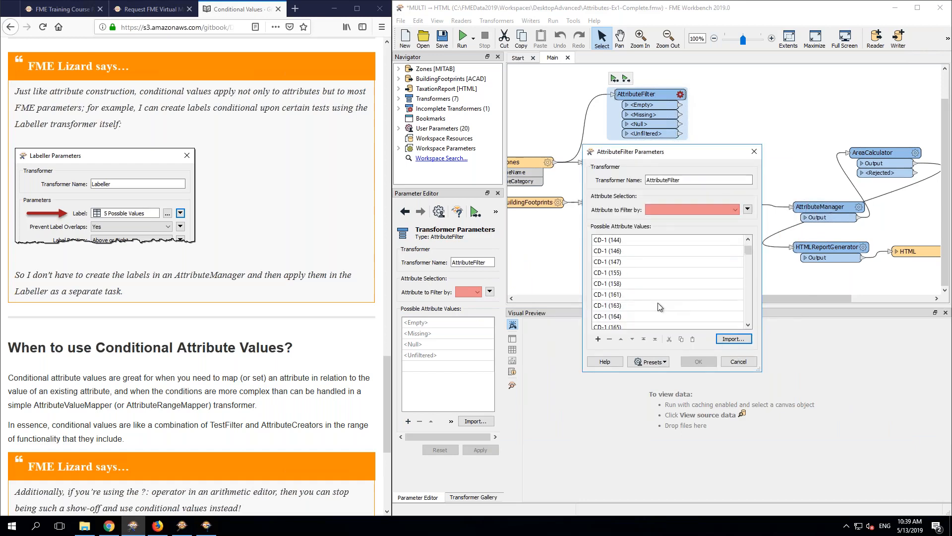
scroll(660, 307, "down", 10)
scroll(660, 306, "down", 10)
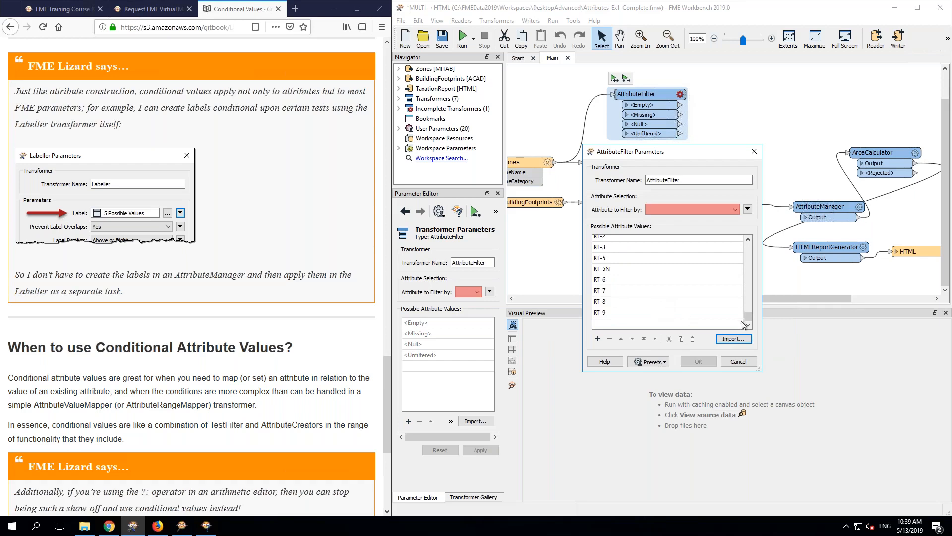
left_click(717, 321)
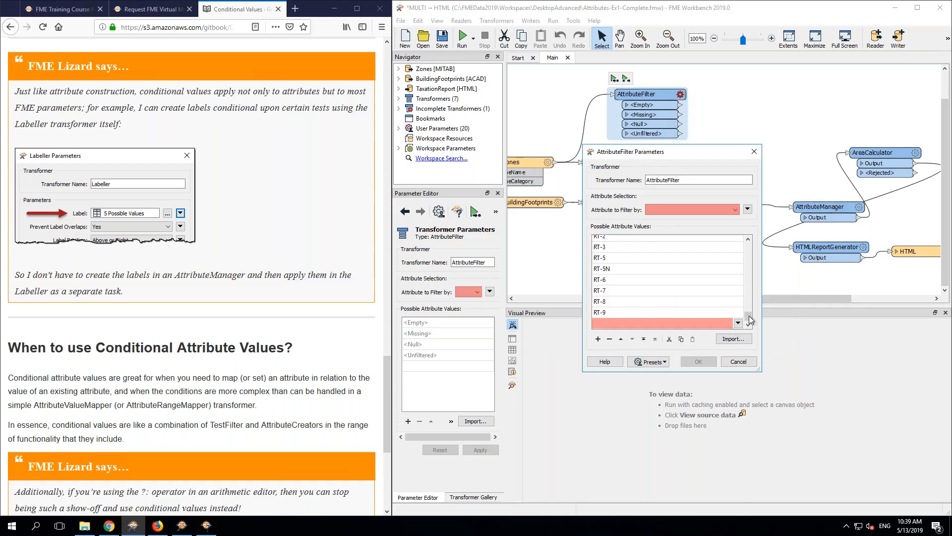
left_click_drag(749, 316, 755, 241)
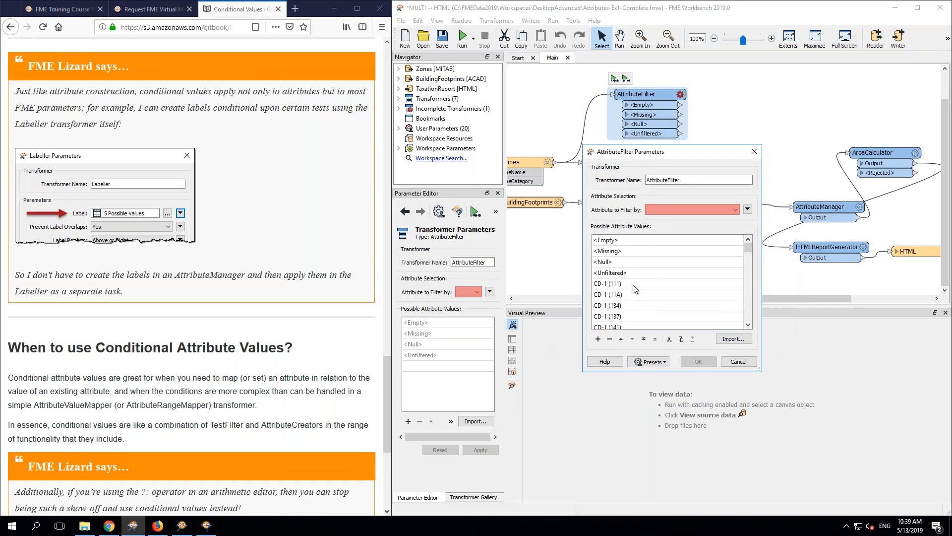
Step: Replace the AttributeFilter's imported ZoneName values with the ZoneCategory values imported from Zones.tab
left_click(637, 284, "shift")
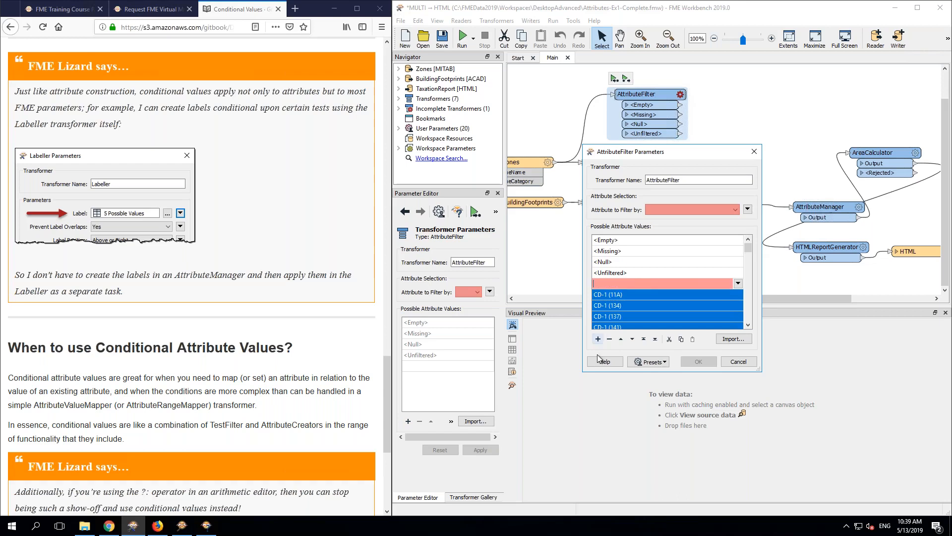
left_click(609, 339)
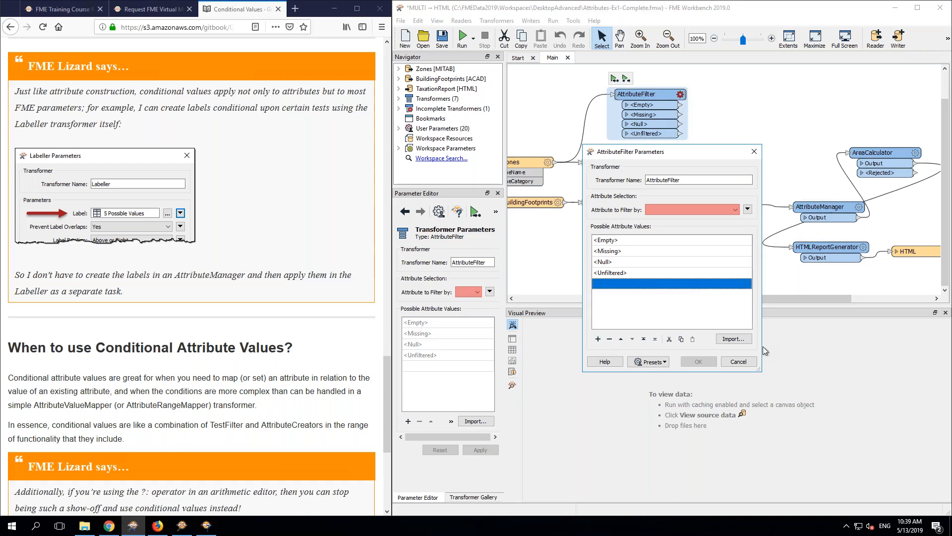
left_click(734, 340)
left_click(732, 343)
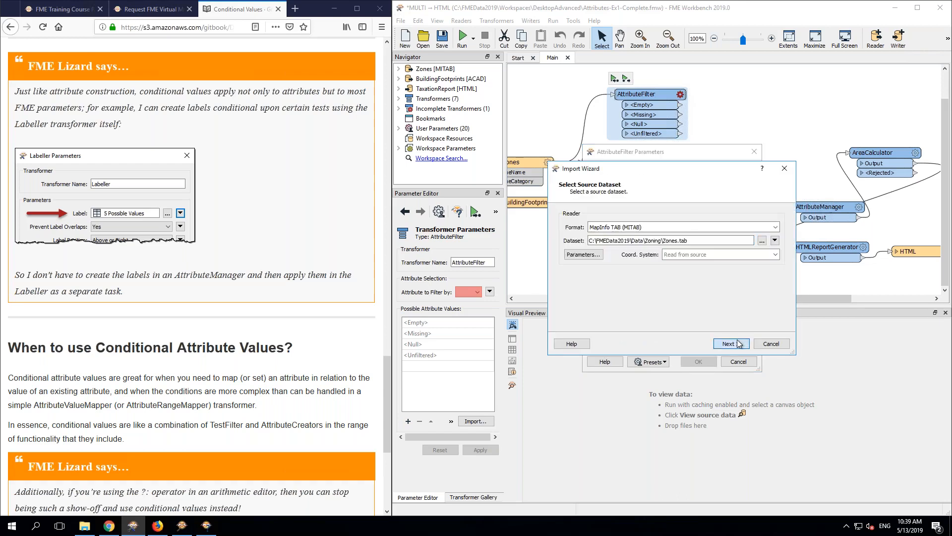
left_click(737, 344)
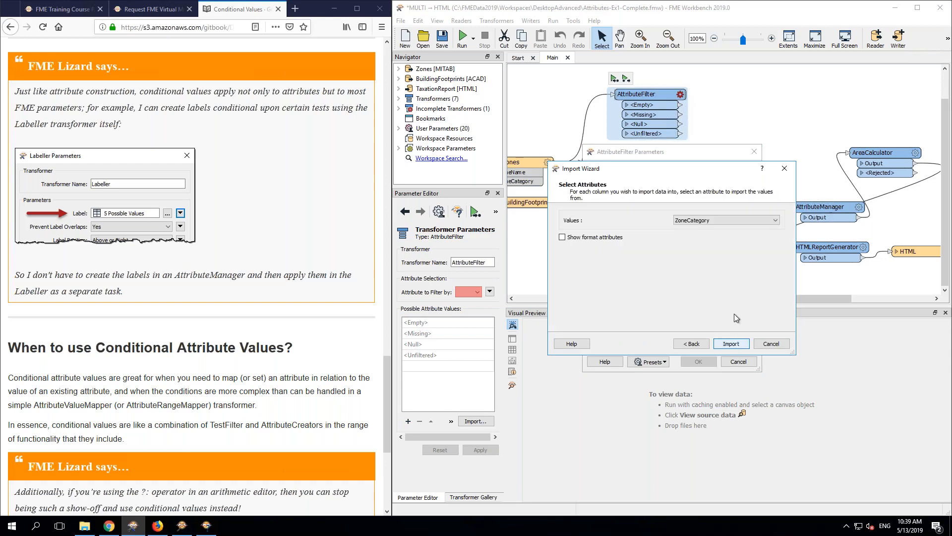
left_click(717, 219)
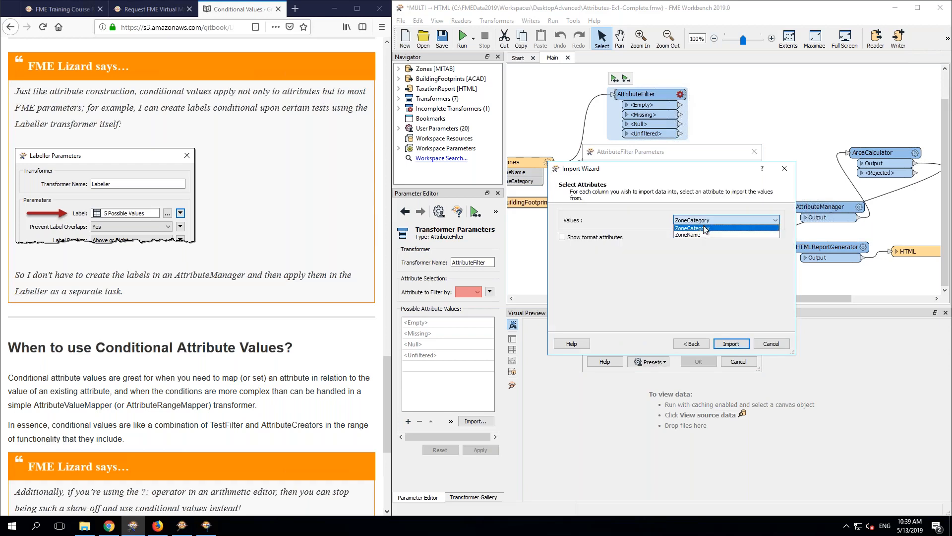
left_click(704, 227)
left_click(731, 344)
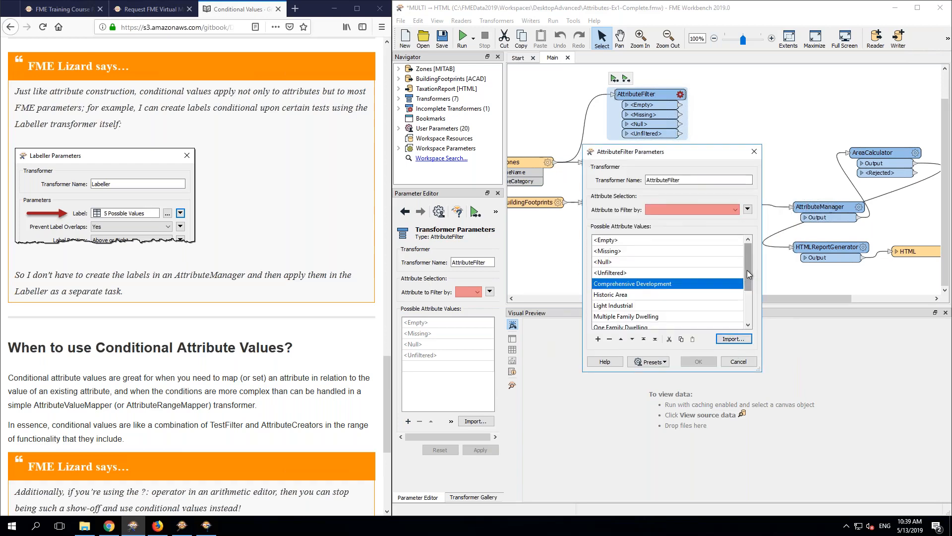
Step: Set the AttributeFilter to filter by ZoneCategory, accept its parameters and move the transformer away from the others
left_click(734, 209)
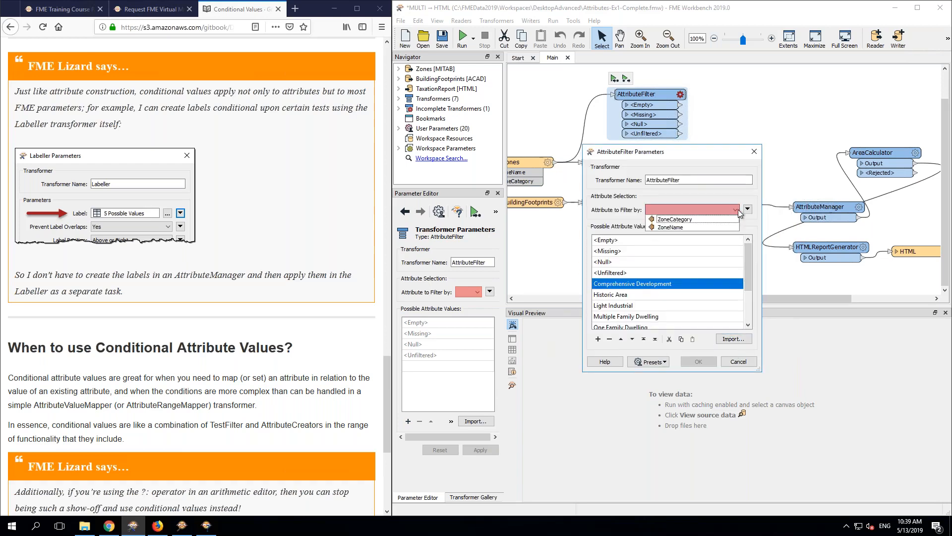
left_click(695, 220)
left_click_drag(747, 249, 759, 300)
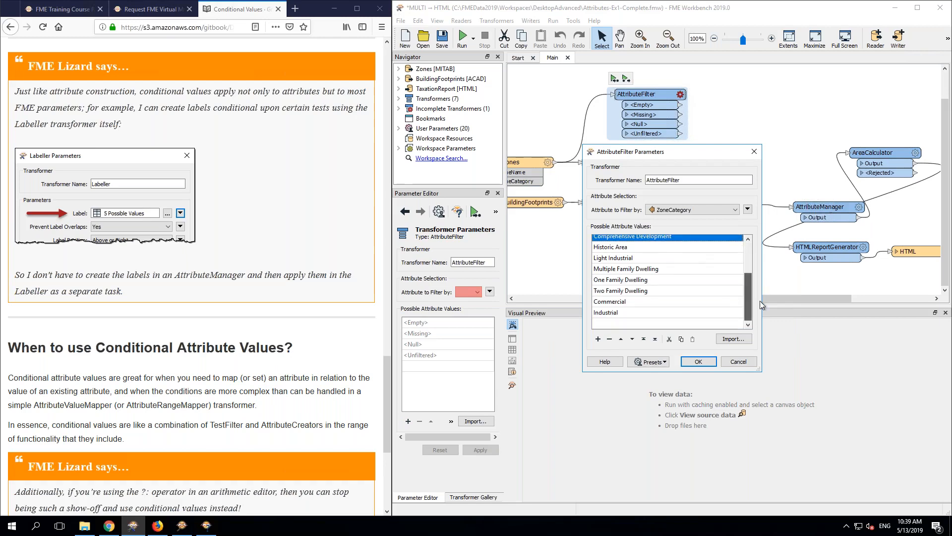
left_click(698, 361)
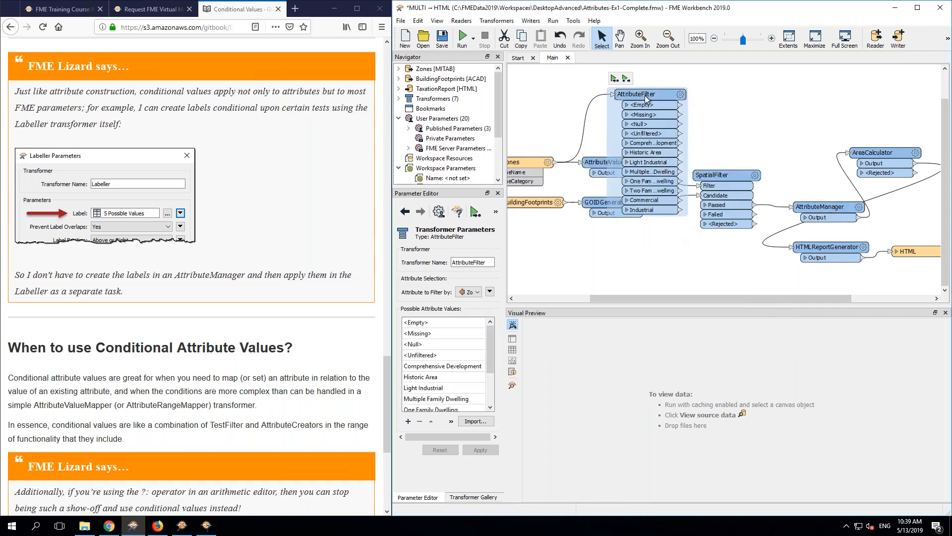
left_click_drag(653, 91, 757, 115)
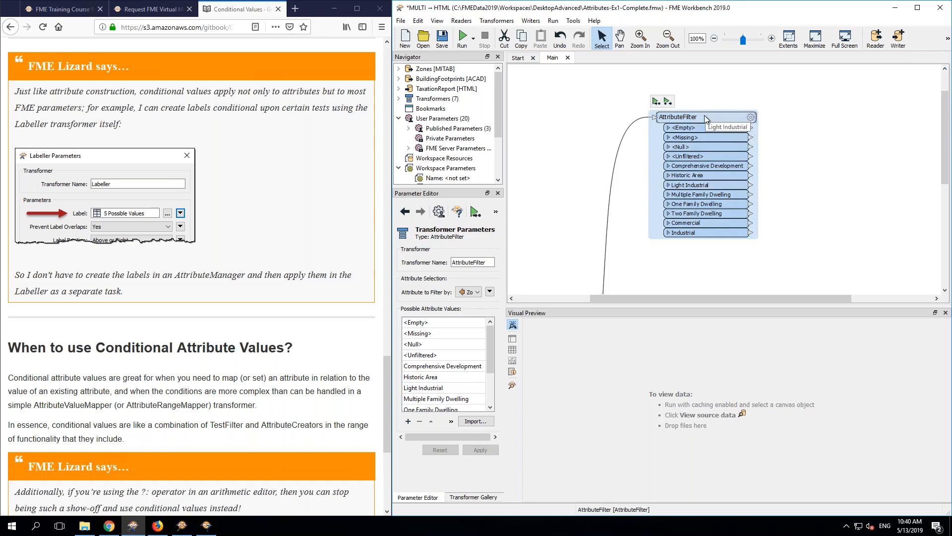
Step: Delete the AttributeFilter transformer from the workspace
key("Delete")
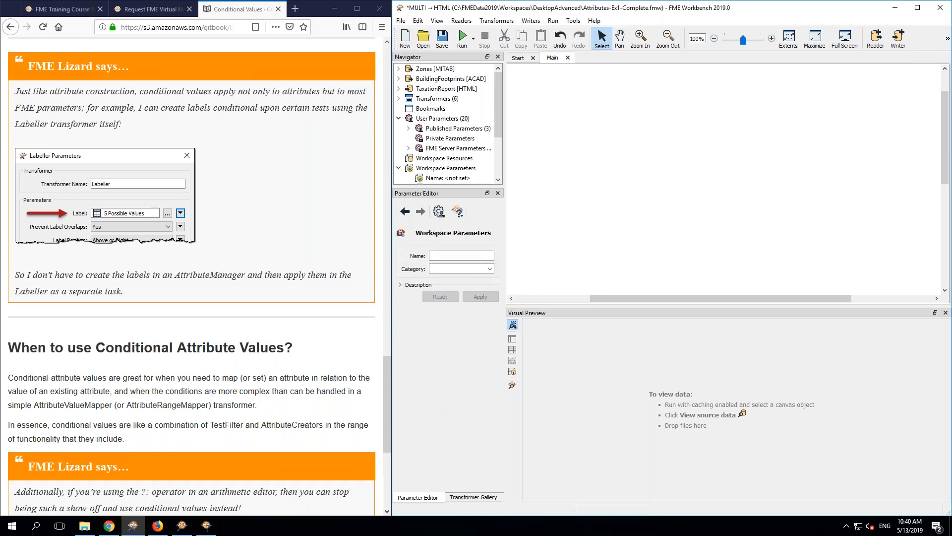
left_click_drag(684, 241, 693, 279)
left_click(601, 37)
left_click(788, 39)
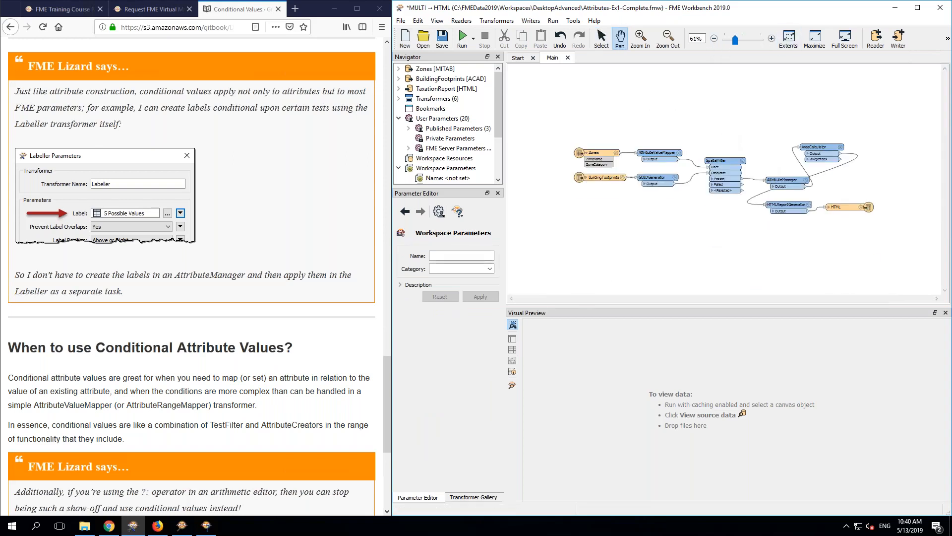
scroll(724, 135, "up", 2)
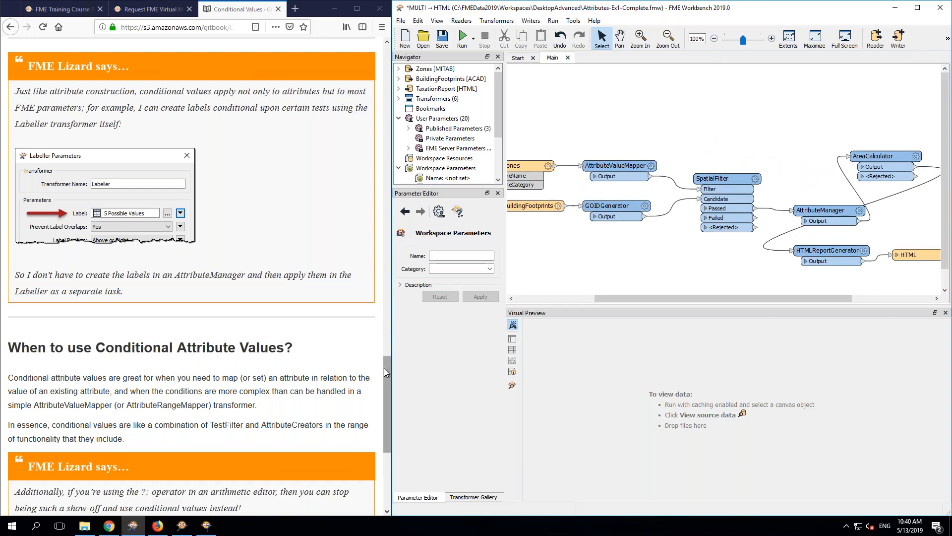
Step: Bring up the quiz on conditional output values and open the conditional definition of TaxAmount in the AttributeManager
left_click_drag(385, 370, 391, 414)
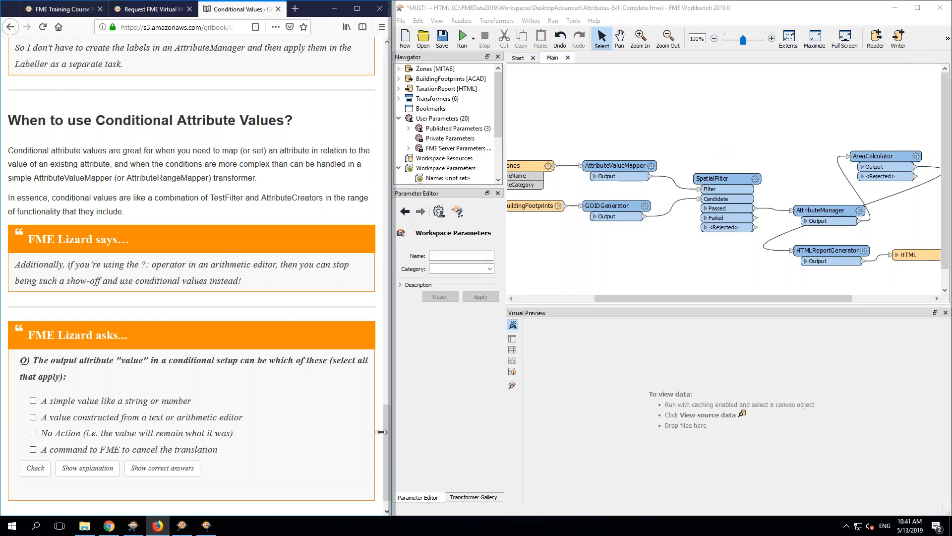
scroll(358, 406, "down", 1)
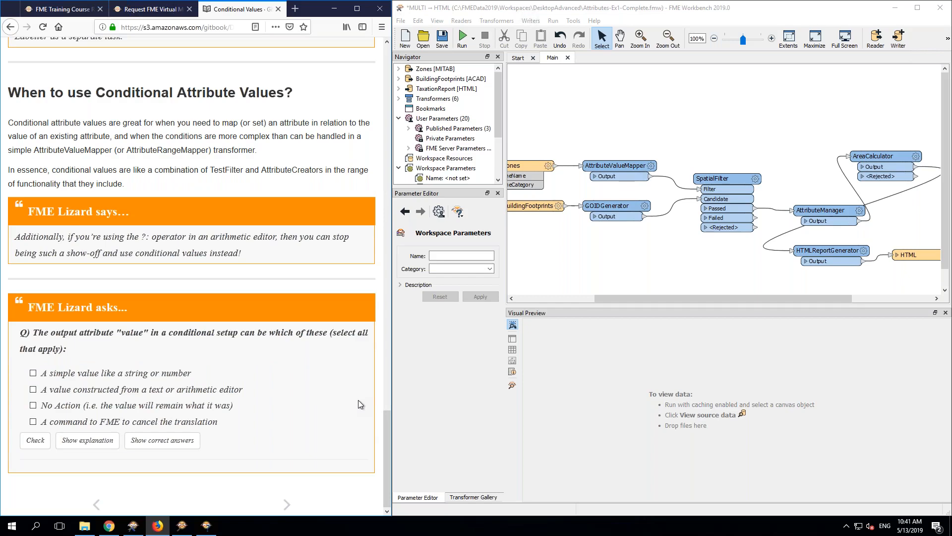
left_click(861, 213)
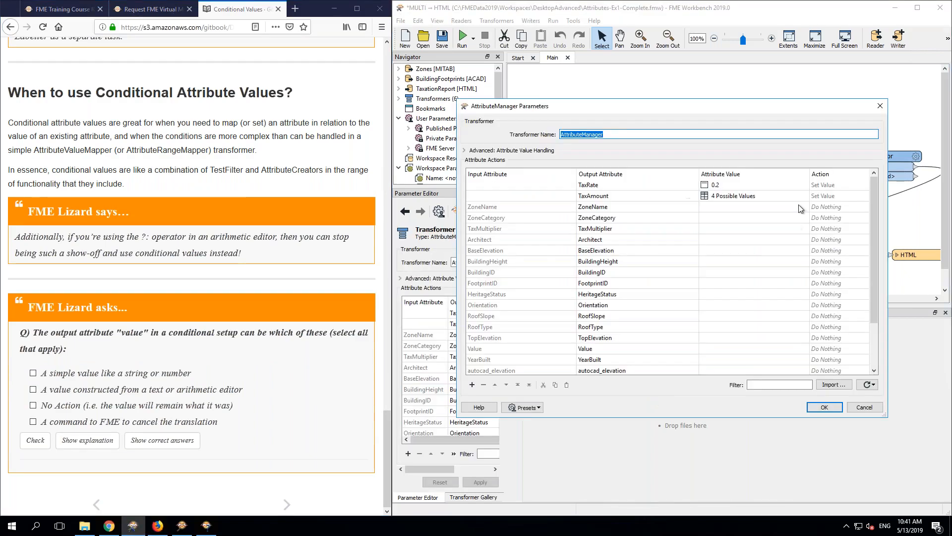
left_click(801, 195)
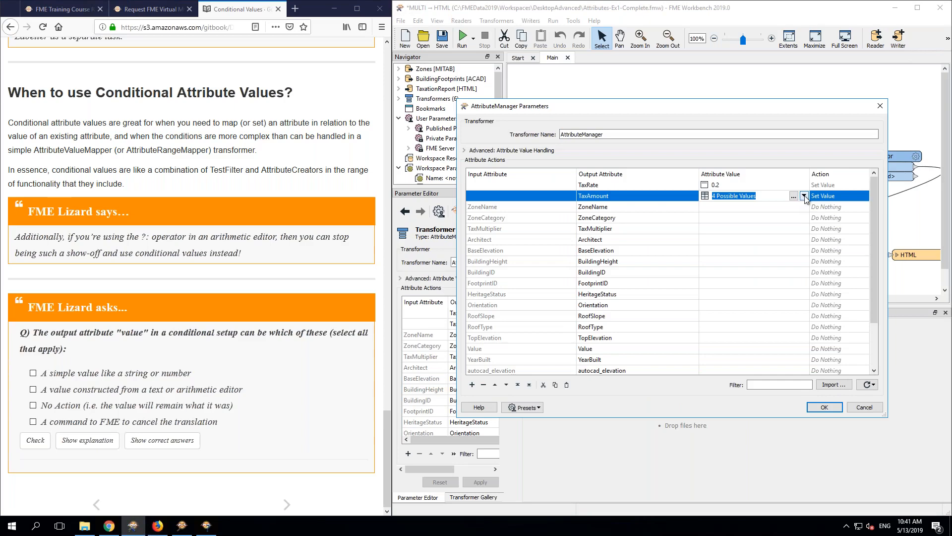
left_click(804, 197)
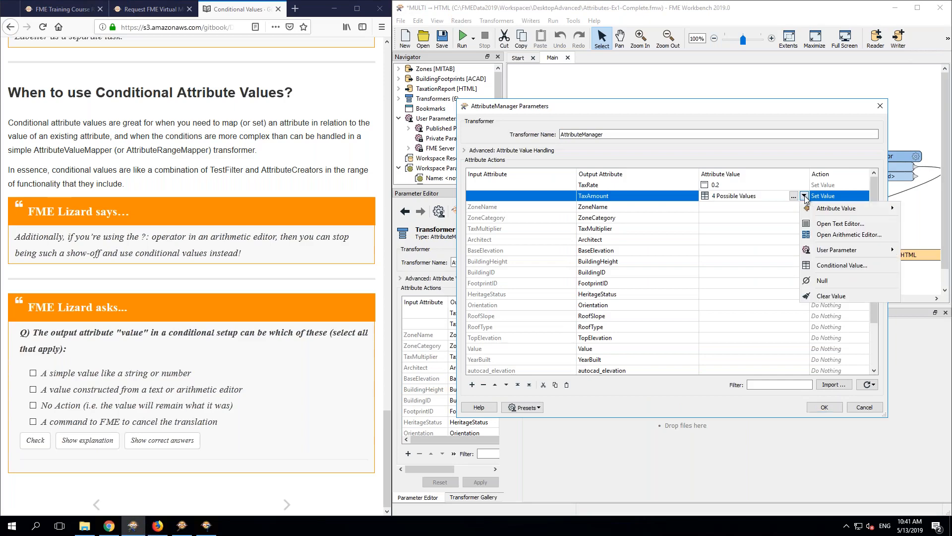
left_click(833, 265)
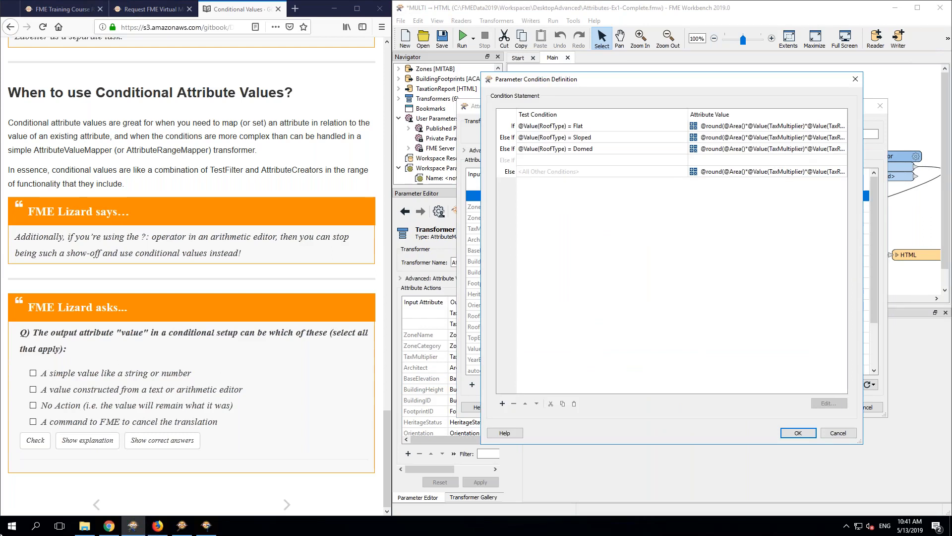
Step: Select the quiz answers for a value constructed from a text or arithmetic editor and a simple value like a string or number
left_click(33, 390)
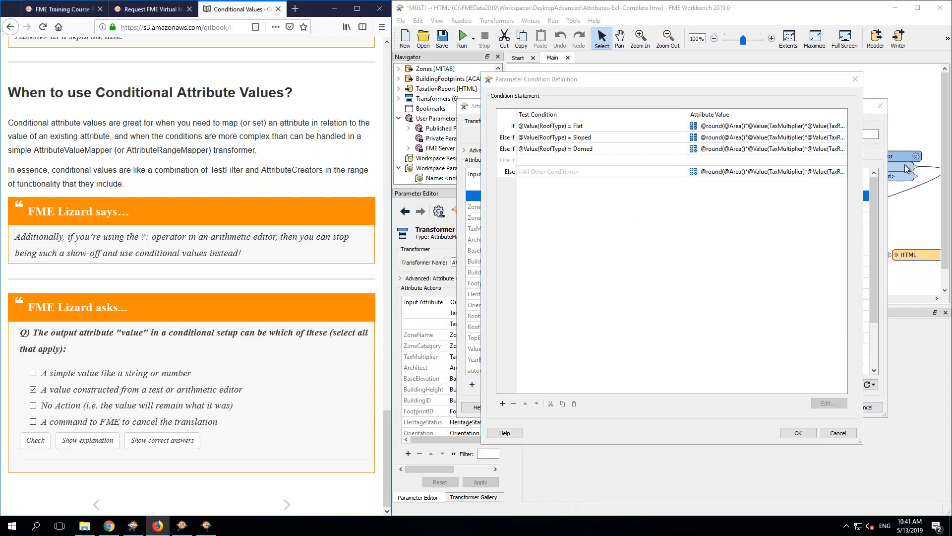
left_click(34, 374)
Step: Set the Else attribute value of the TaxAmount condition to No Action
left_click(836, 172)
left_click(842, 171)
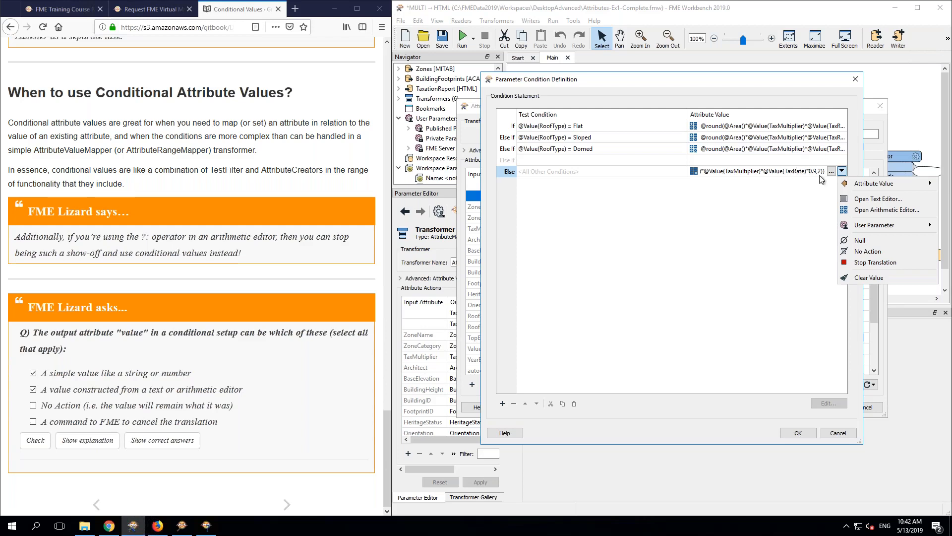
left_click(870, 251)
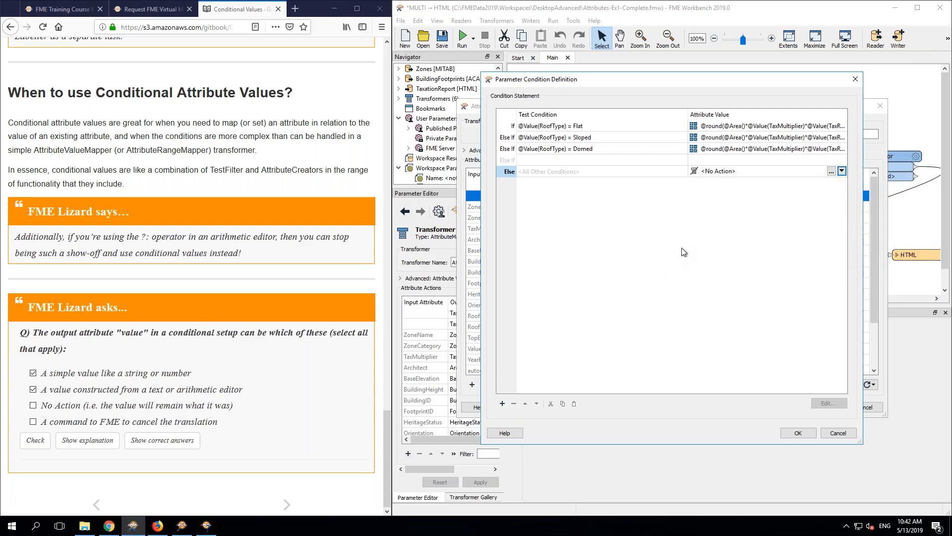
Step: Set the Else value of the TaxAmount condition to Stop Translation with the message "INVALID ROOF TYPE: TRANSLATION STOPPED!"
left_click(842, 171)
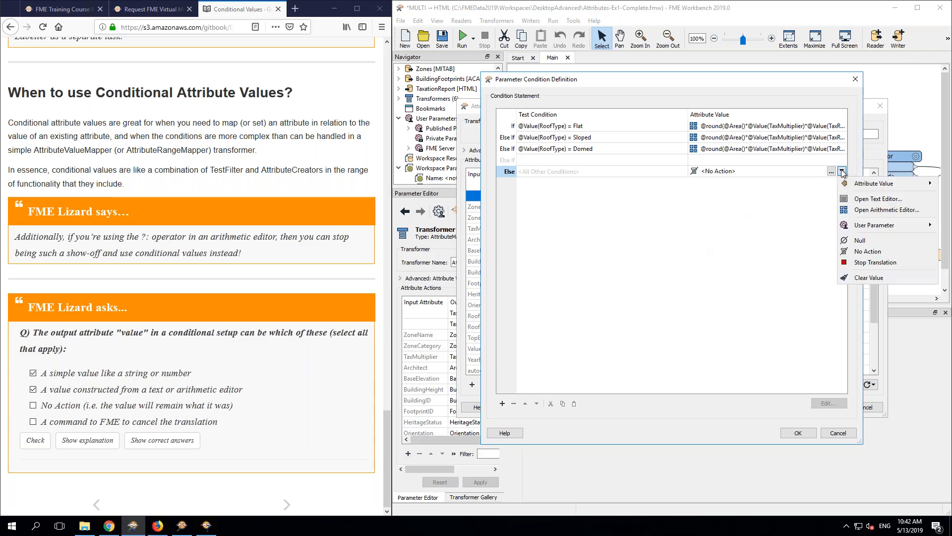
left_click(901, 260)
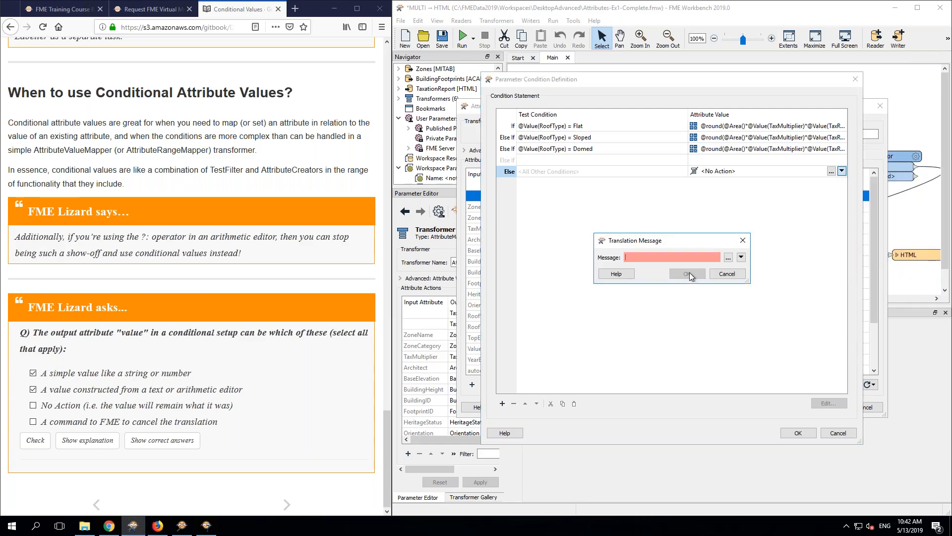
type("INVALIDA R")
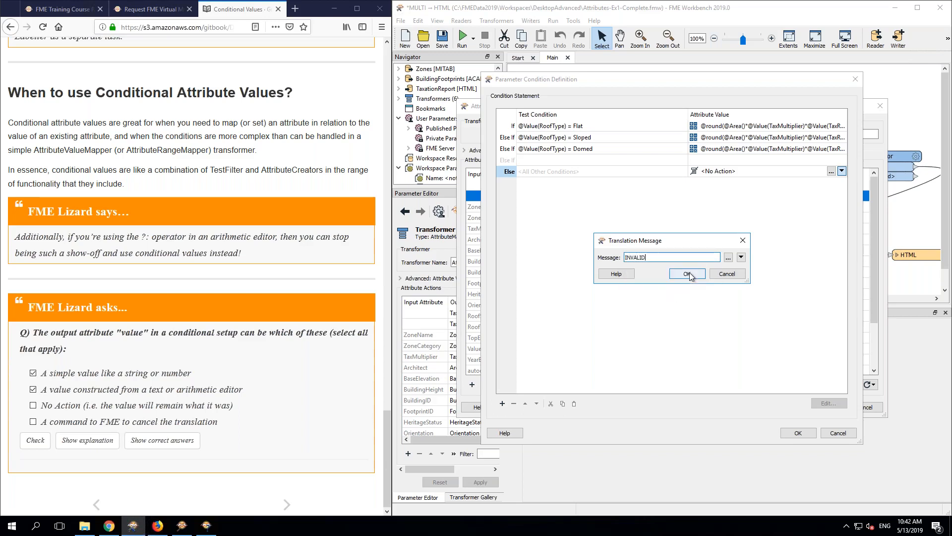
key("BackSpace")
key("BackSpace")
key("BackSpace")
type("ROOF TYPE: TRANSLATION STOPPED!")
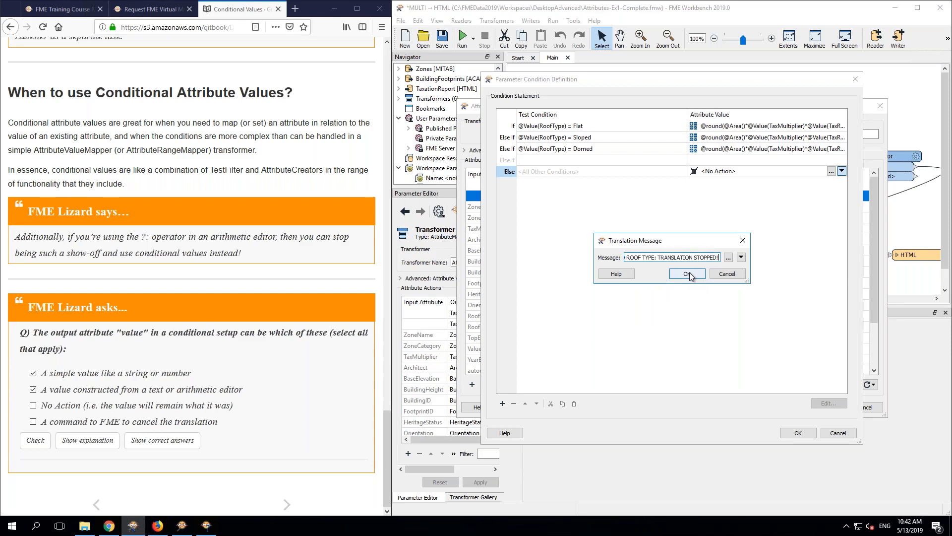
left_click(688, 274)
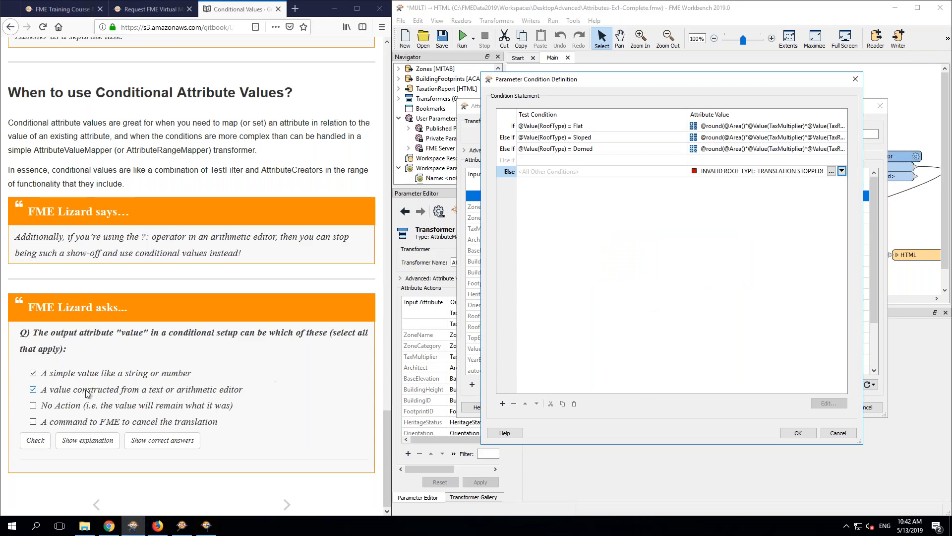
Step: Select the quiz answers No Action and a command to FME to cancel the translation, check the answers and read the explanation
left_click(33, 406)
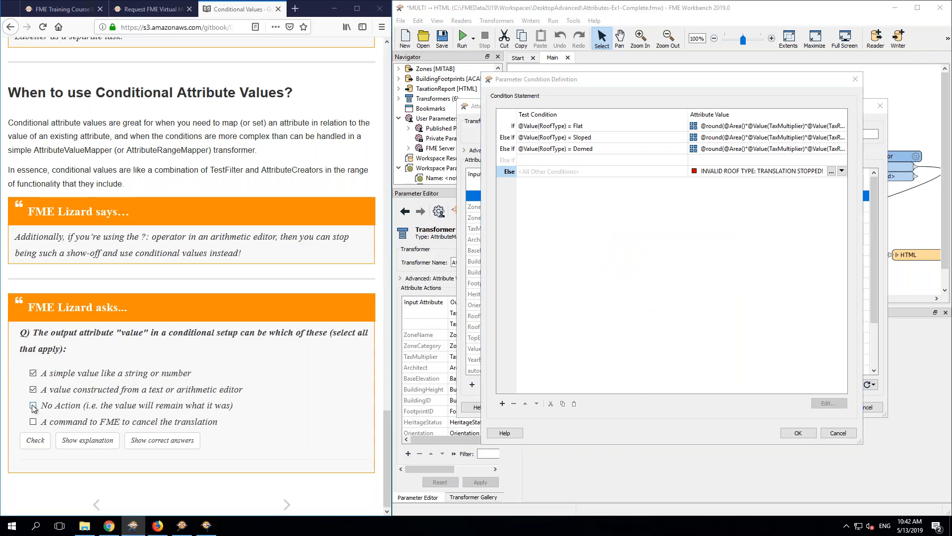
left_click(32, 421)
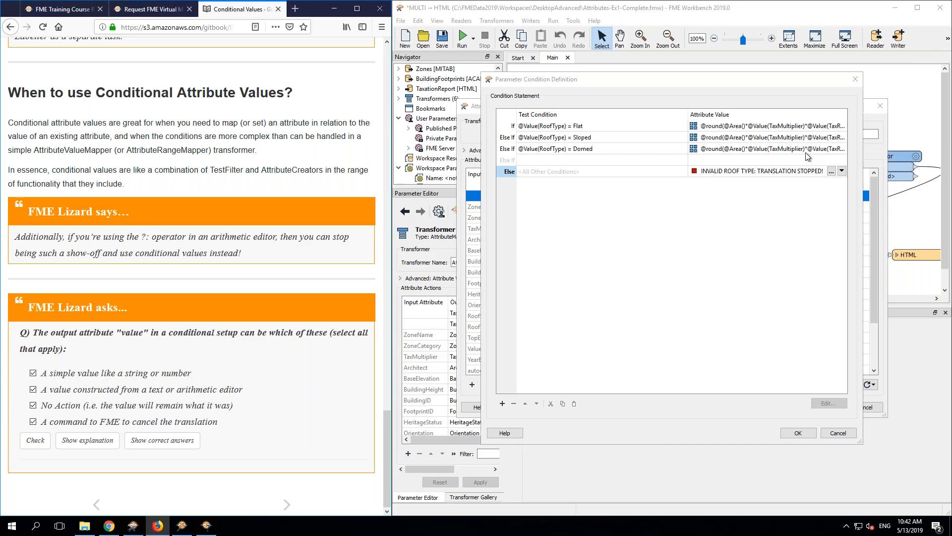
left_click(842, 171)
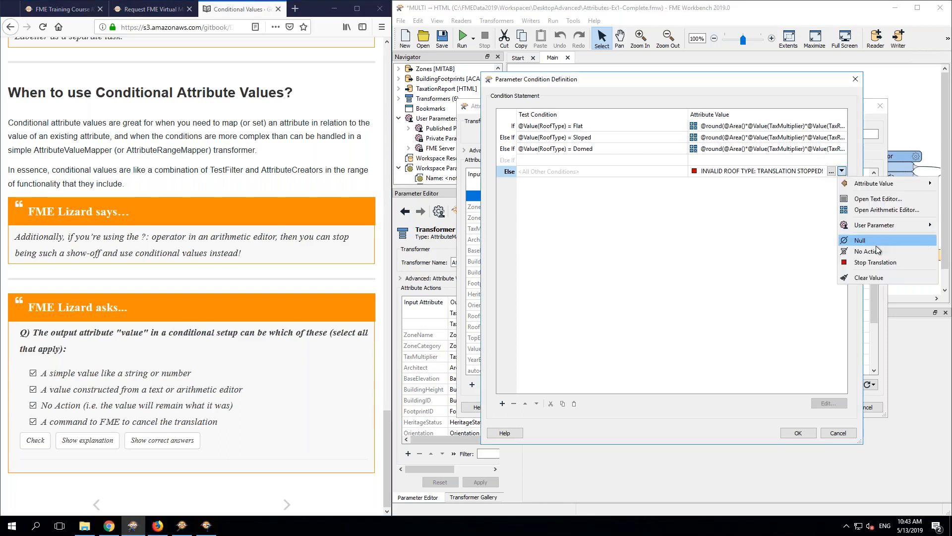
left_click(654, 270)
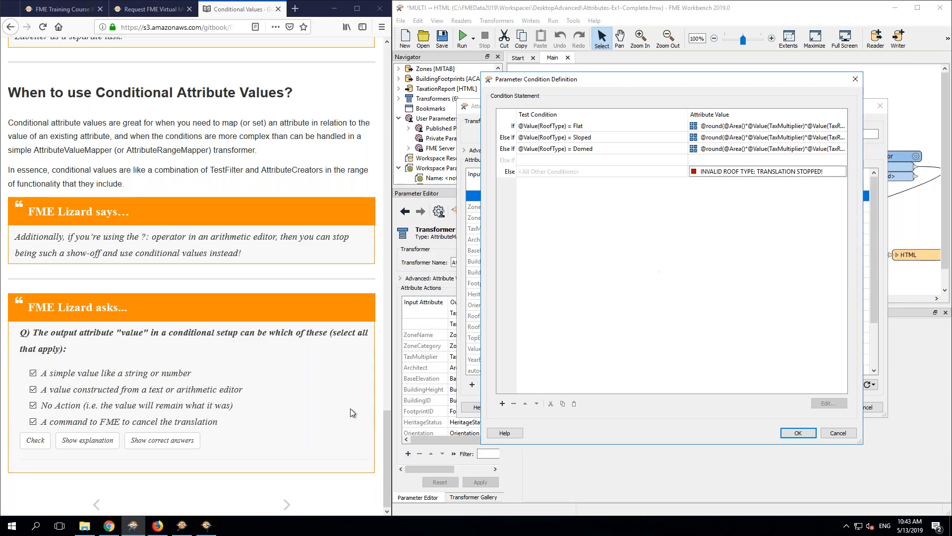
left_click(36, 441)
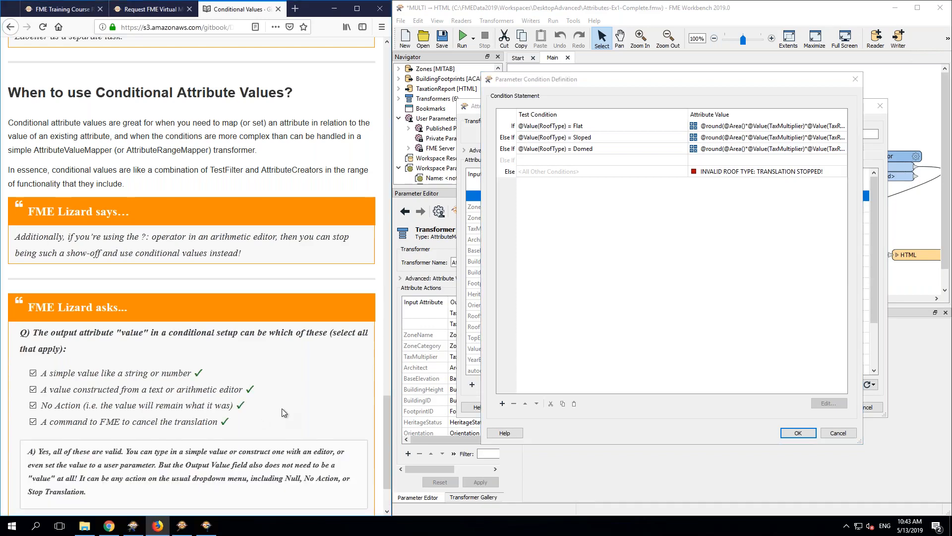
scroll(281, 411, "down", 1)
scroll(282, 409, "down", 3)
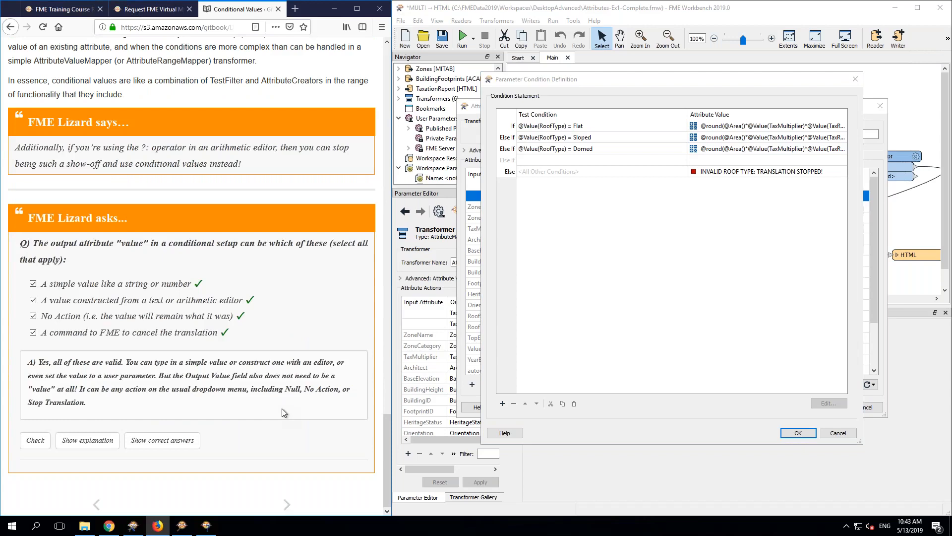
Step: Go to the next training page, Exercise 2 Flood Risk Project, and discard the edits to the TaxAmount condition and the AttributeManager
left_click(287, 504)
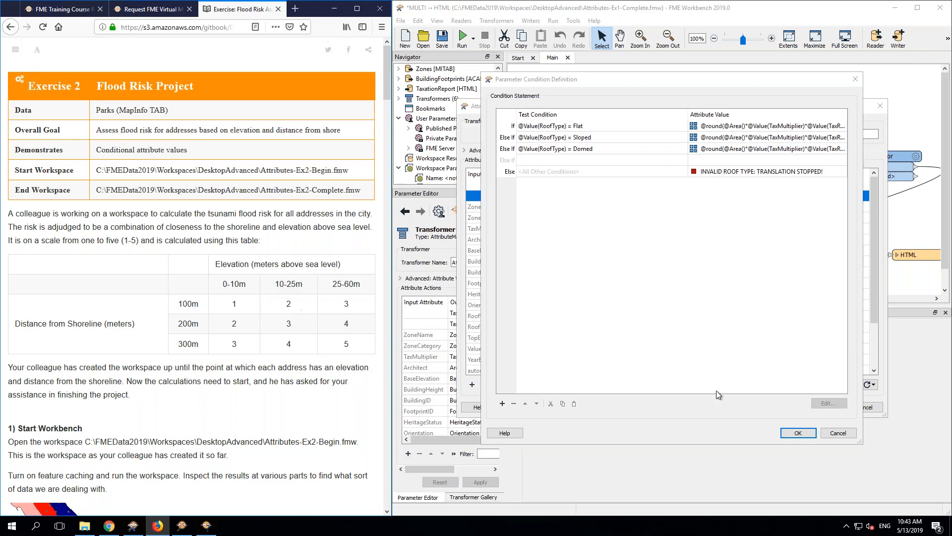
left_click(838, 433)
left_click(871, 406)
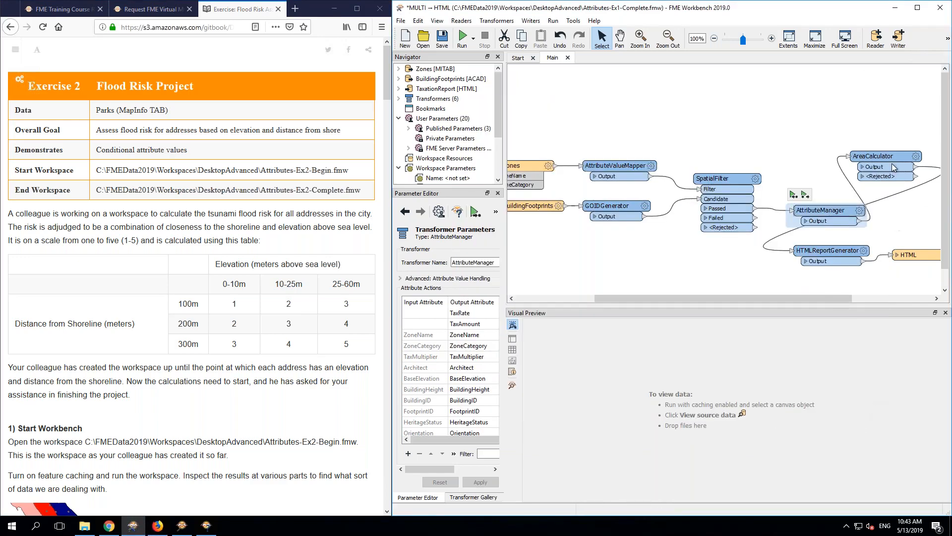
Step: Move the AreaCalculator closer above the AttributeManager and place the Zones feature type higher on the canvas
left_click_drag(891, 156, 855, 146)
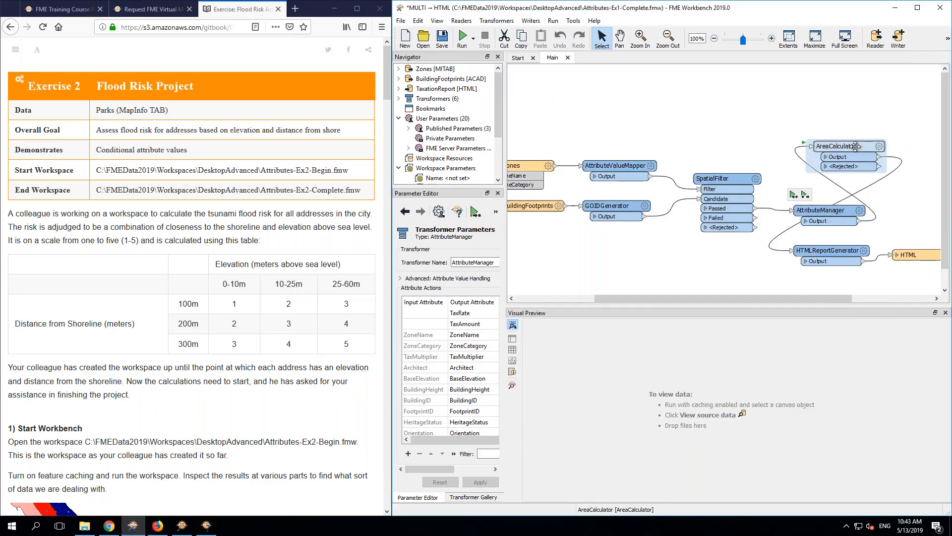
left_click_drag(612, 297, 598, 298)
left_click(634, 165)
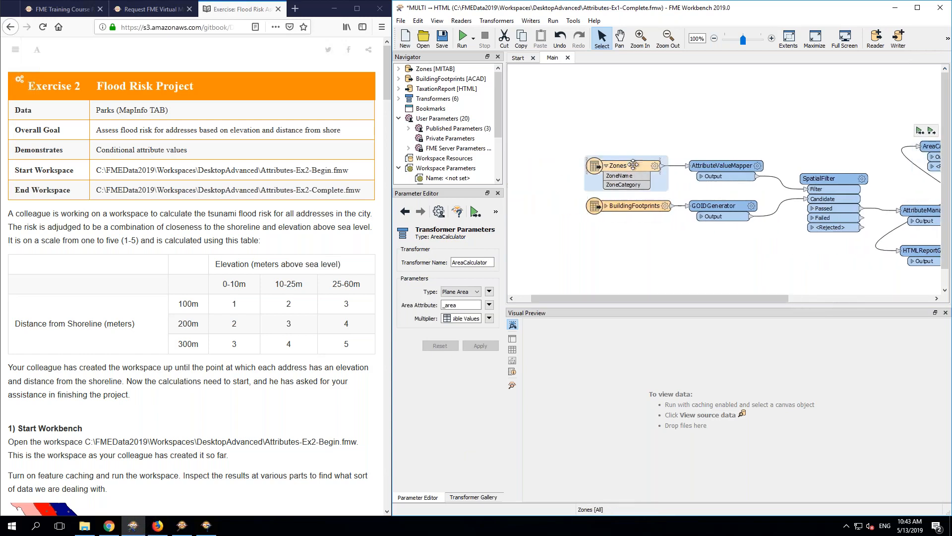
left_click_drag(634, 166, 604, 108)
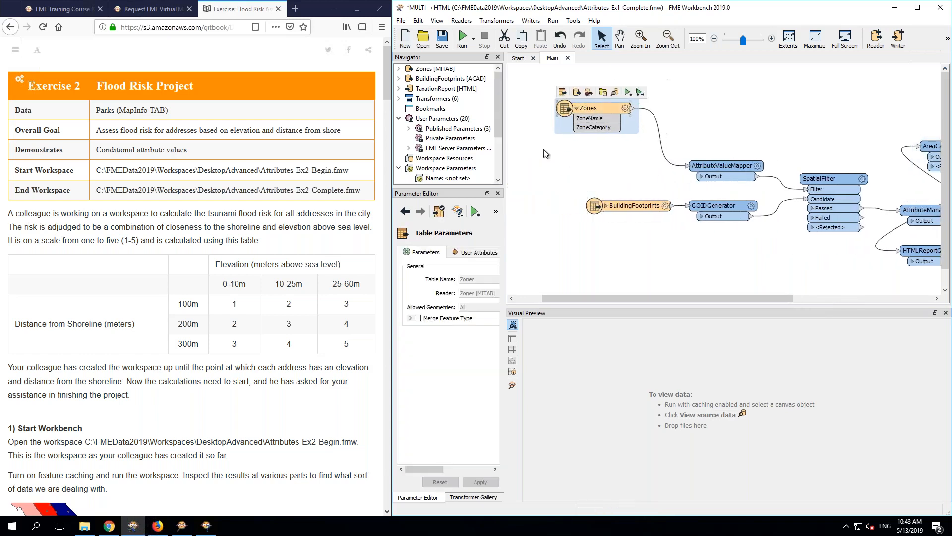
Step: Expose the mapinfo_pen_color format attribute on the Zones feature type
left_click(626, 108)
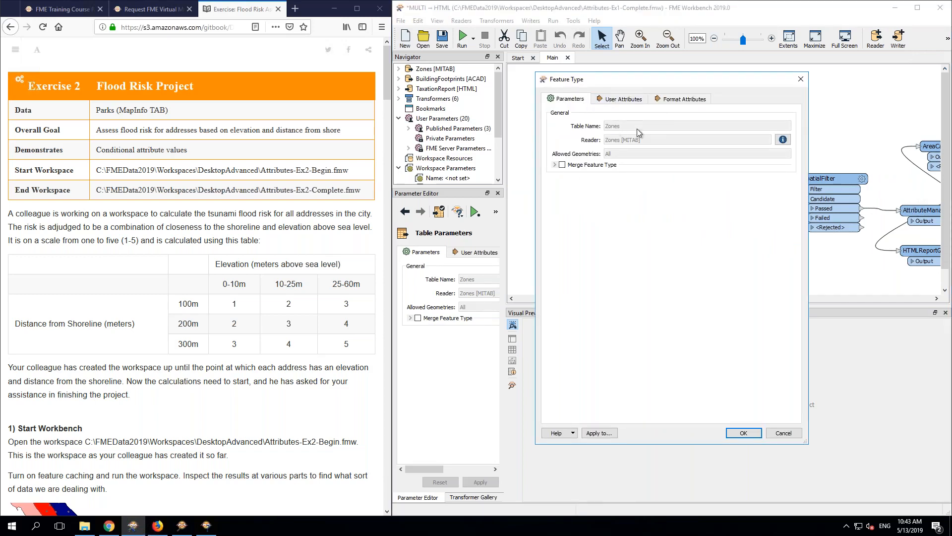
left_click(623, 99)
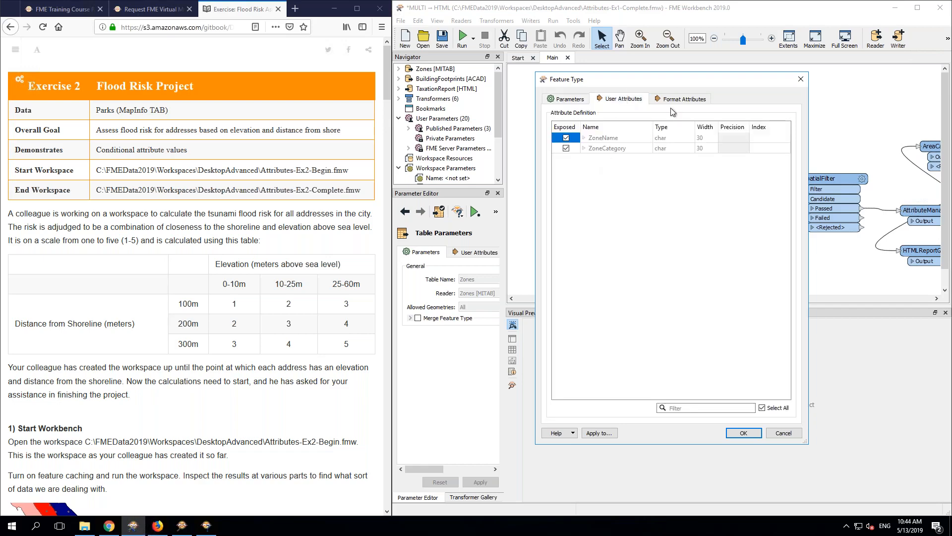
left_click(686, 100)
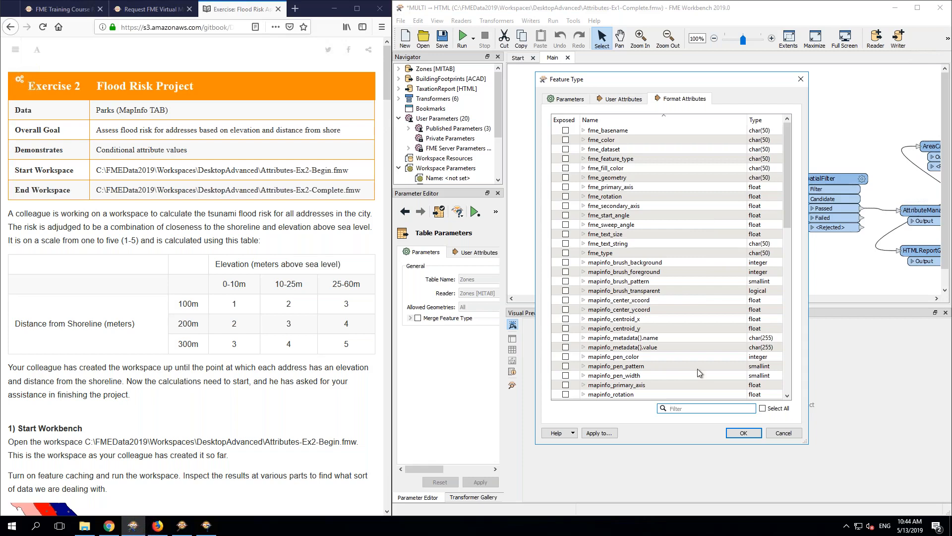
left_click(599, 357)
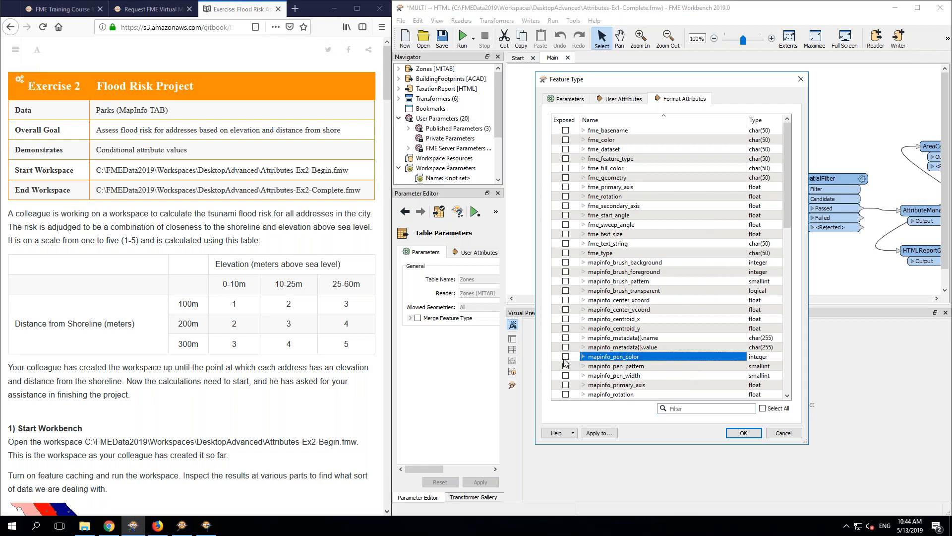
left_click(565, 357)
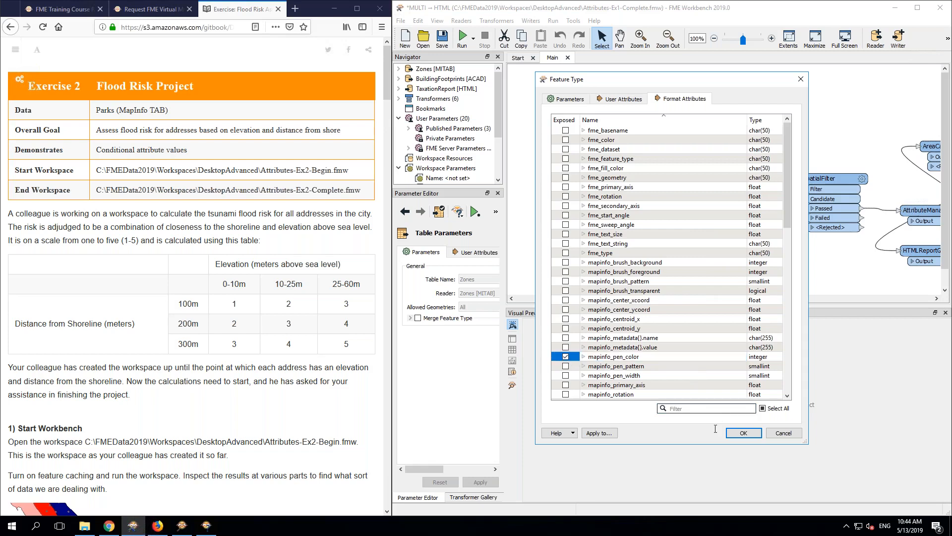
left_click(741, 433)
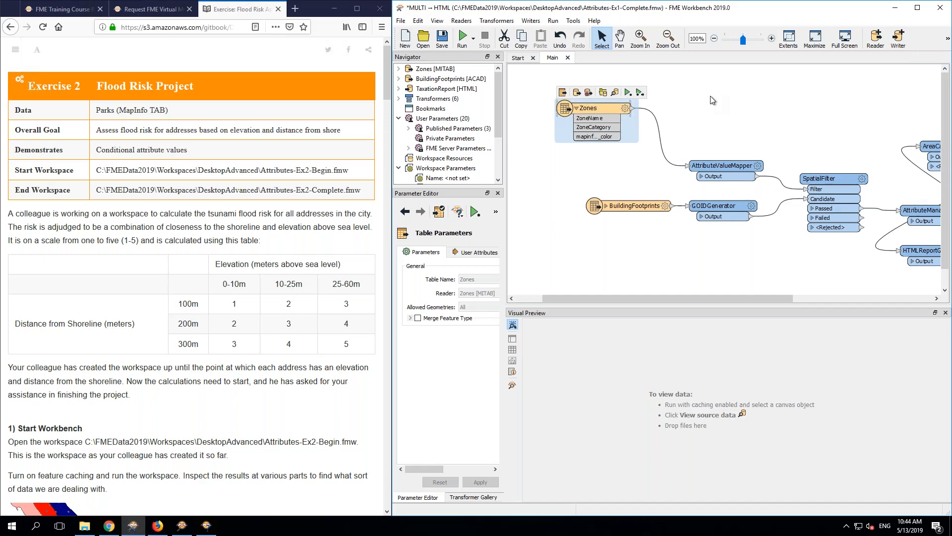
Step: Insert an AttributeManager into the connection between Zones and the AttributeValueMapper
left_click(654, 116)
type("utem")
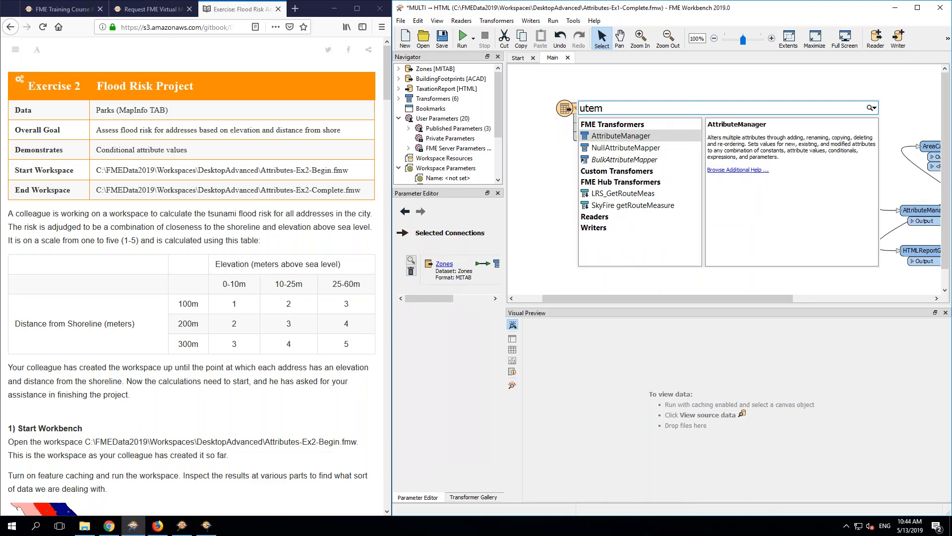
key("Return")
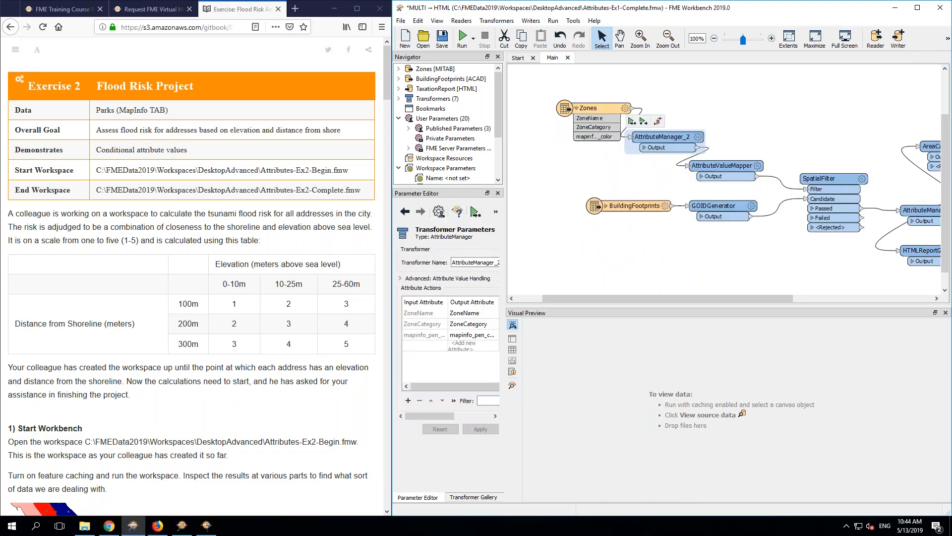
Step: Add a ZoneType attribute in the new AttributeManager and open the conditional value definition for it
double_click(699, 123)
left_click(686, 219)
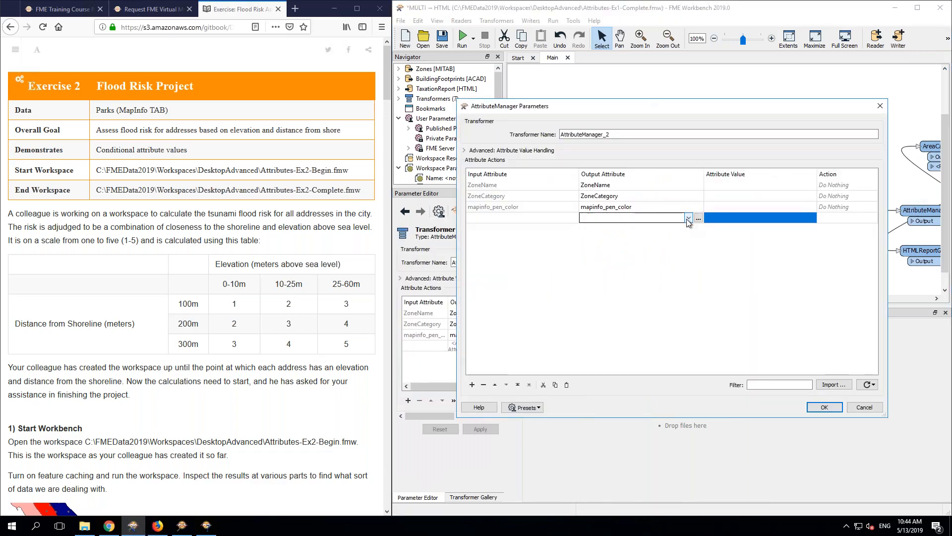
type("ZoneType")
left_click(813, 218)
left_click(811, 217)
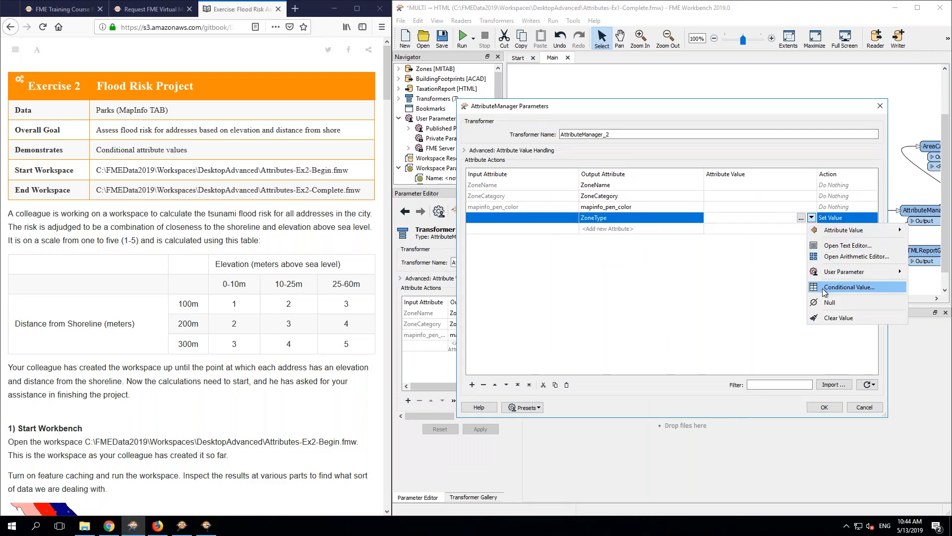
left_click(822, 288)
Step: Define the If condition as mapinfo_pen_color = Red with the attribute value Industrial
double_click(623, 127)
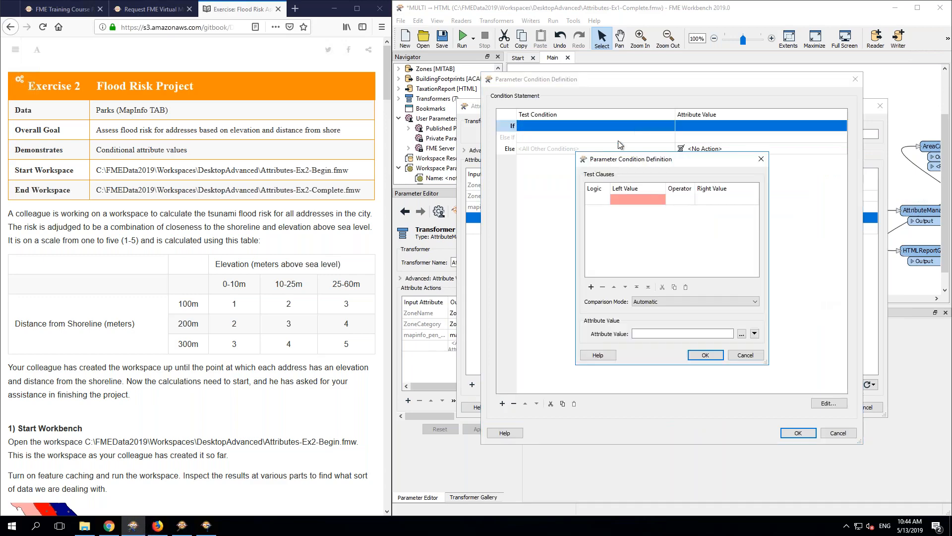
left_click(649, 199)
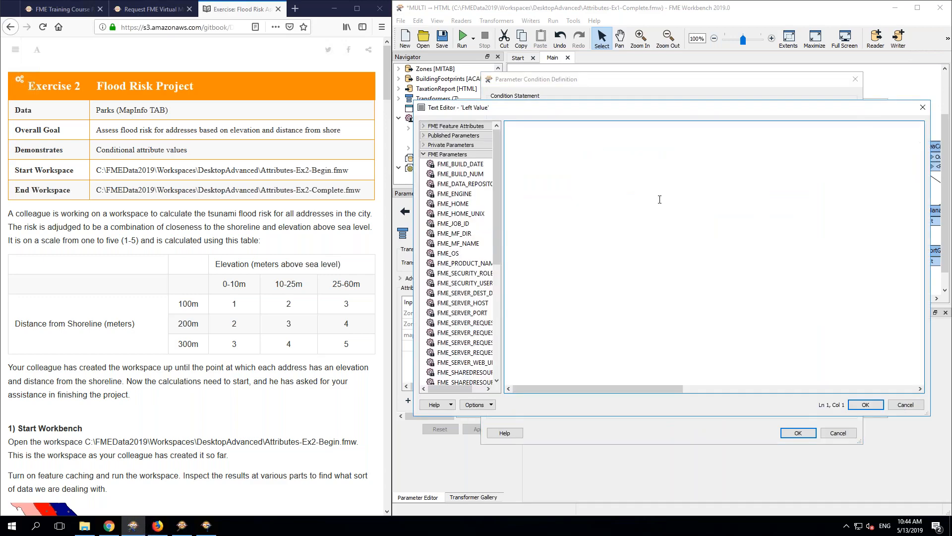
left_click(905, 405)
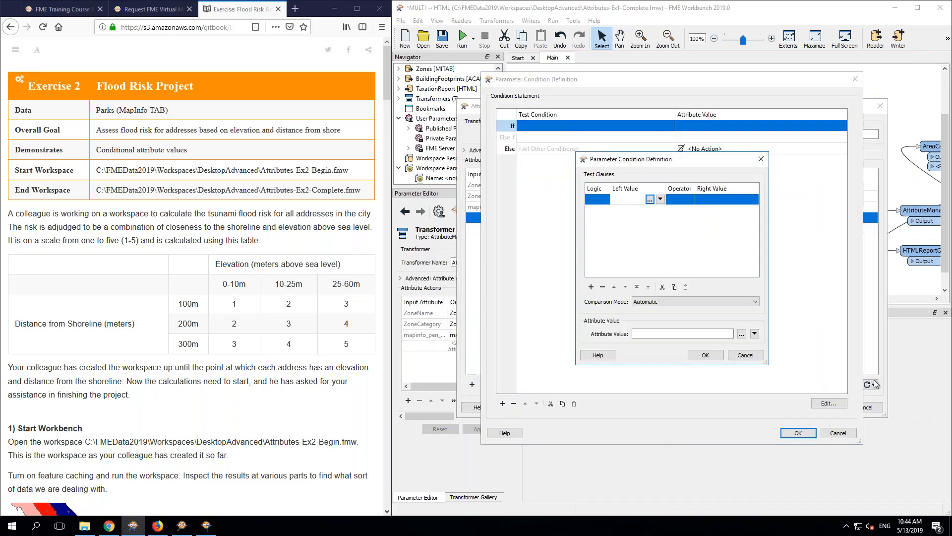
left_click(662, 199)
mouse_move(701, 210)
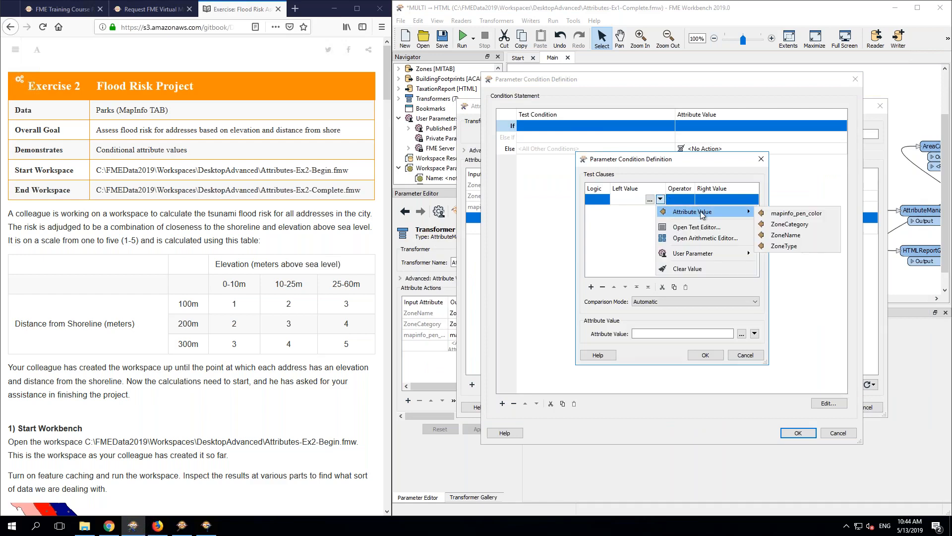
left_click(796, 213)
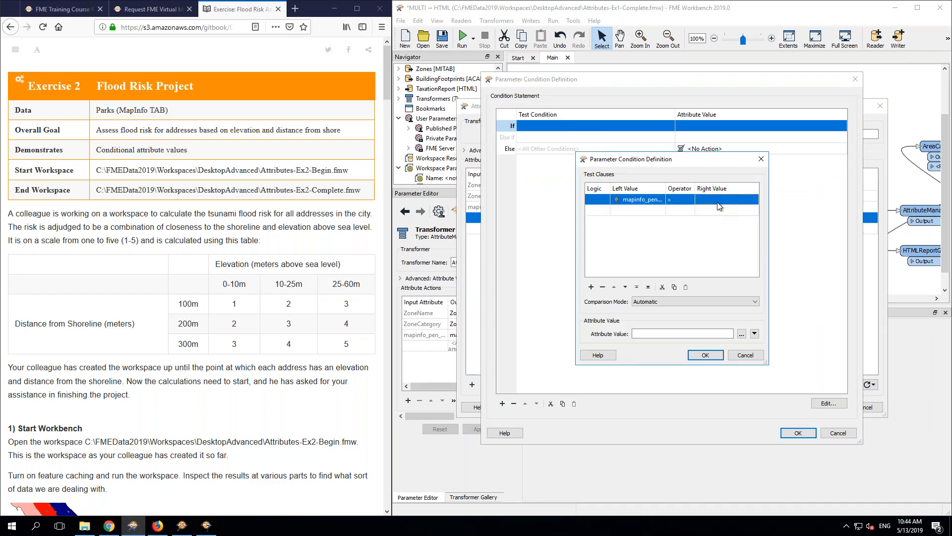
left_click(714, 199)
type("Red")
left_click(665, 333)
type("Industrial")
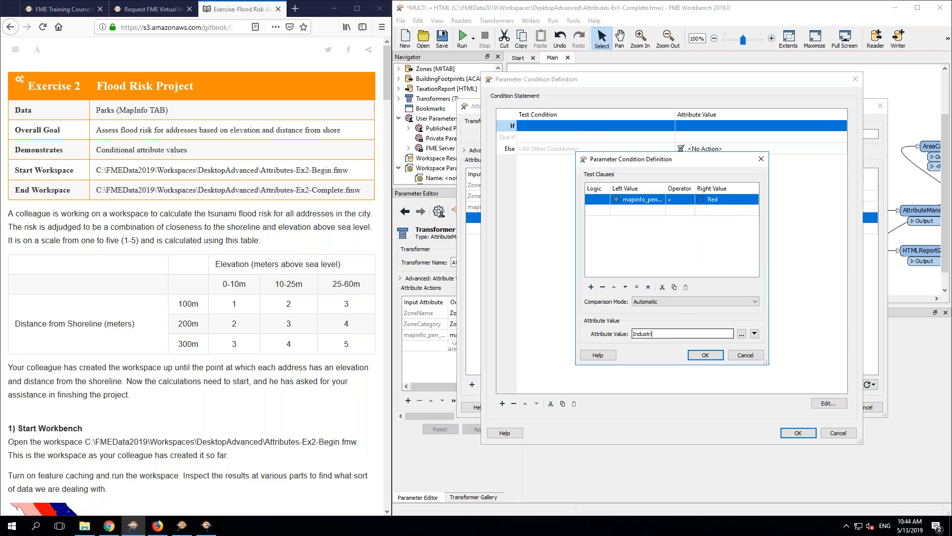
left_click(706, 354)
Step: Duplicate the Red condition as an Else If clause, and discard the condition and the AttributeManager edits
left_click(562, 403)
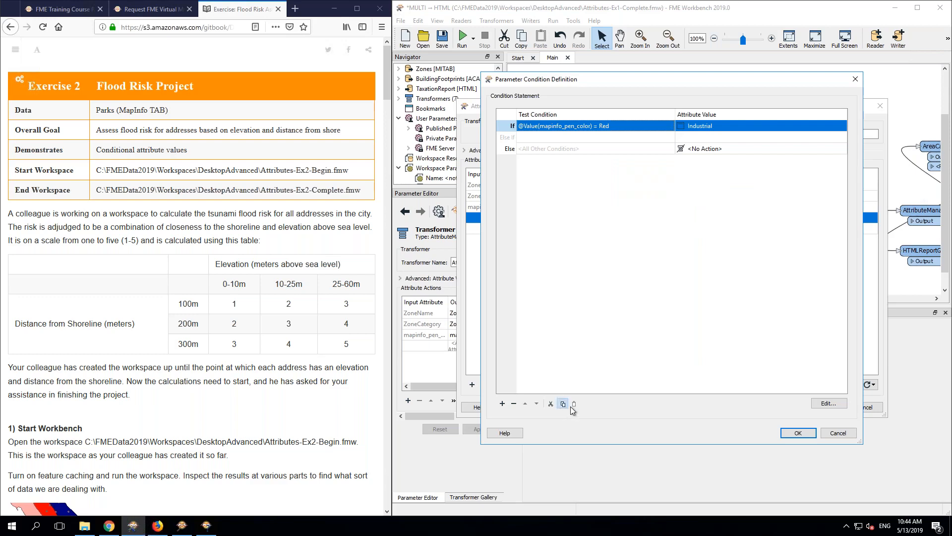
left_click(574, 403)
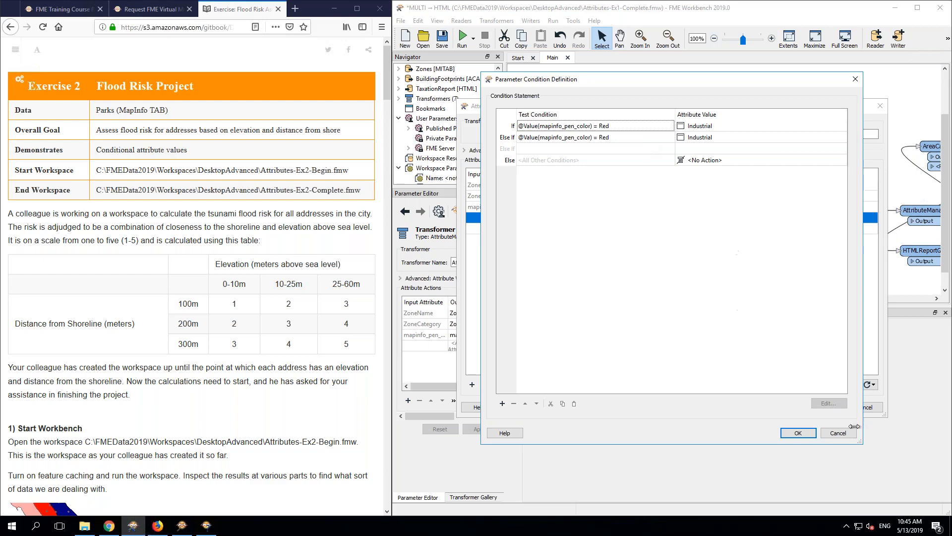
left_click(838, 433)
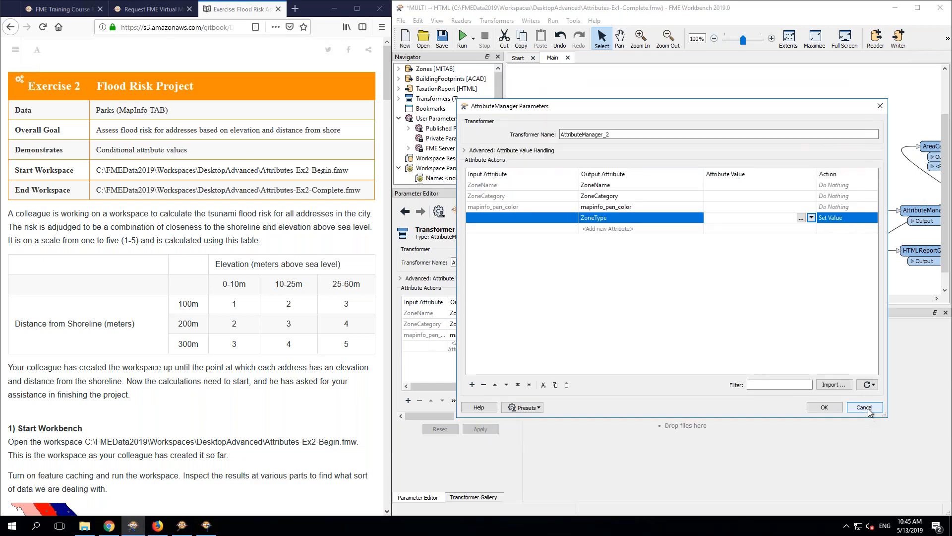
left_click(865, 407)
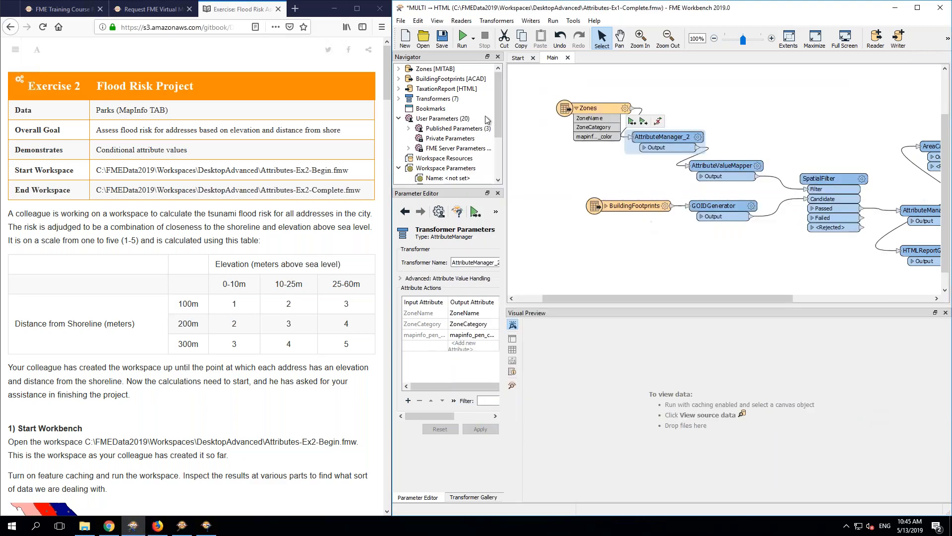
Step: Create a published user parameter of type Attribute Name, named attrname, with the prompt "Select attr"
right_click(431, 121)
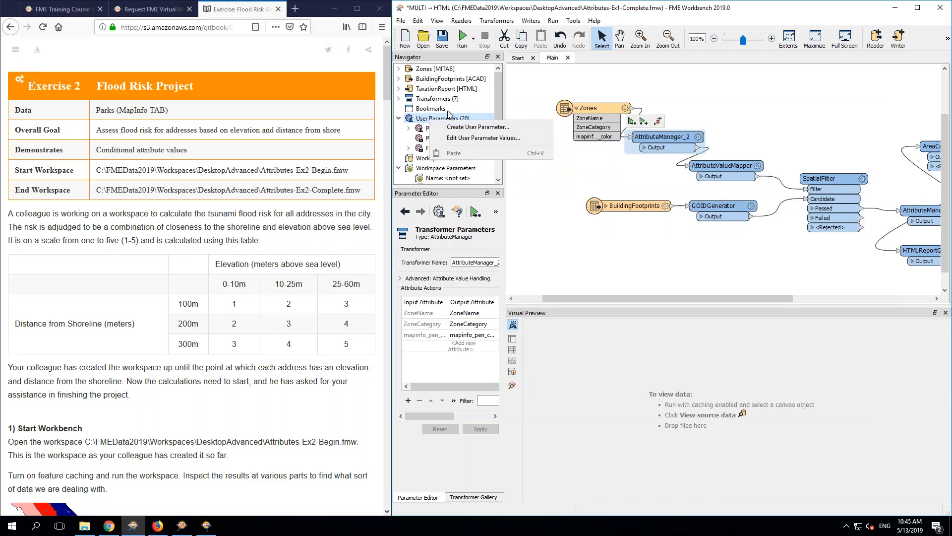
left_click(478, 127)
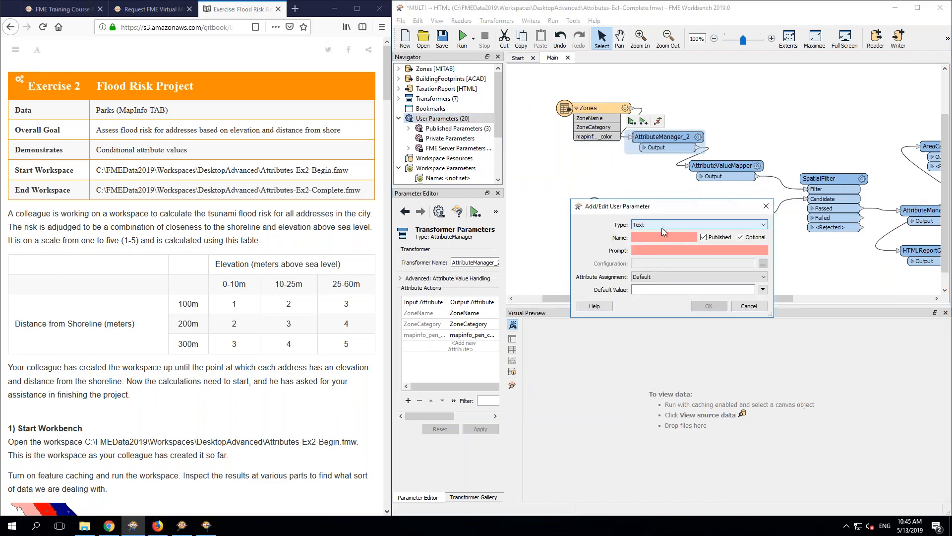
left_click(662, 226)
scroll(659, 254, "up", 7)
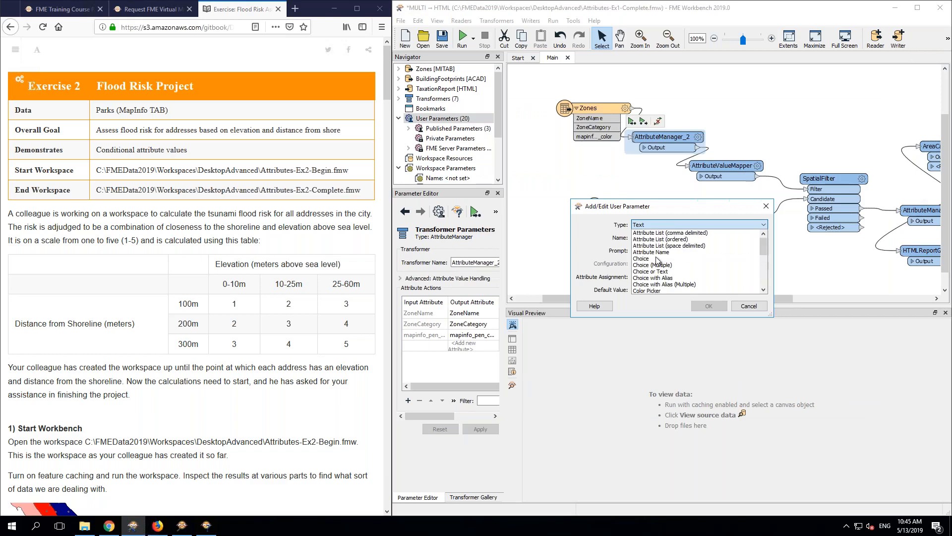
left_click(659, 252)
left_click(652, 237)
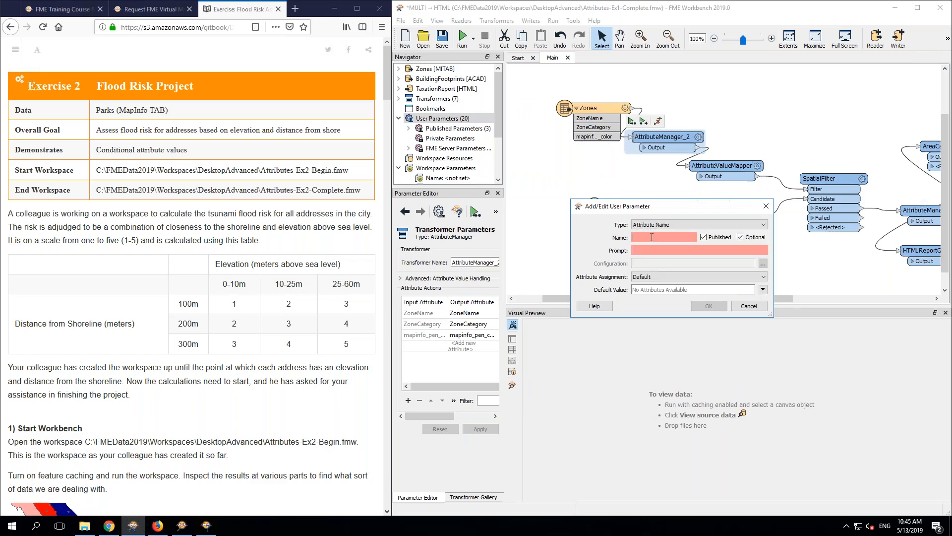
type("attrn")
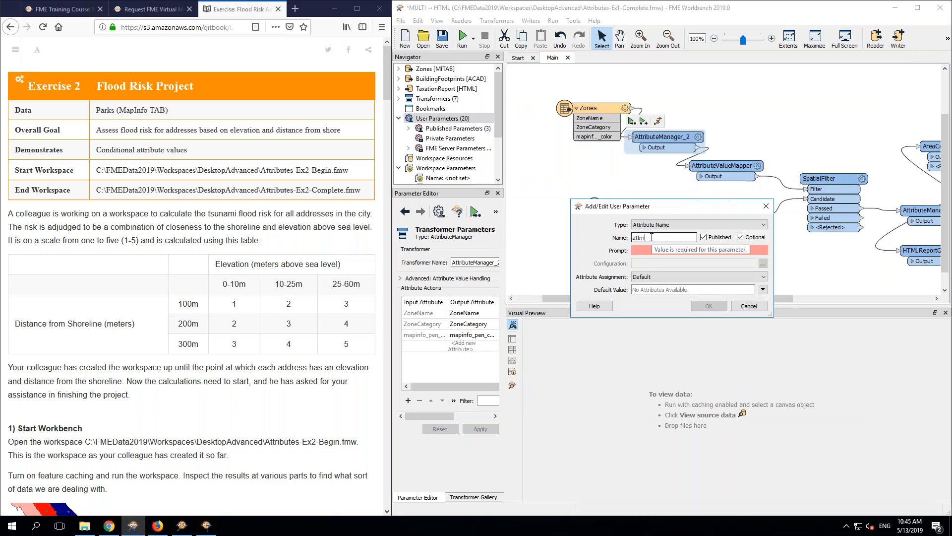
type("ame")
key("Tab")
key("Tab")
key("Tab")
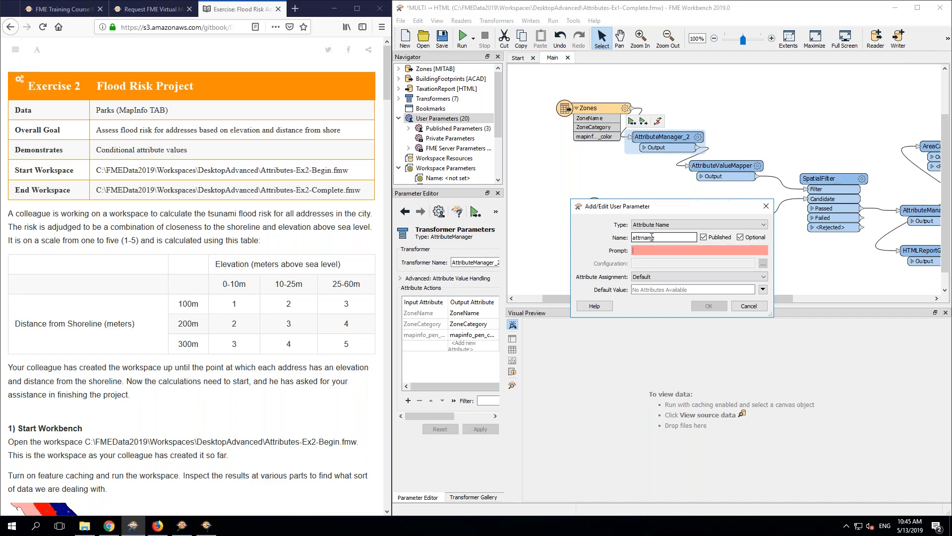
type("Select attr")
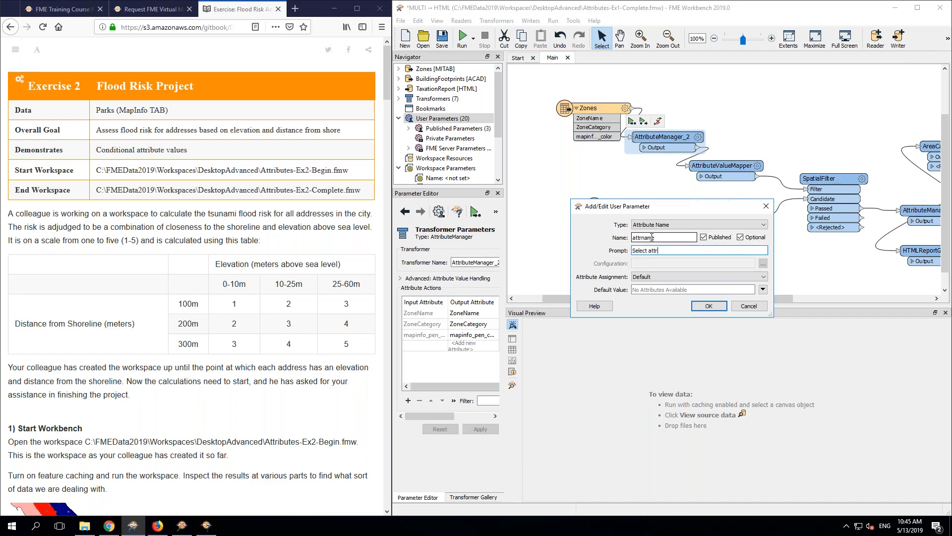
left_click(709, 306)
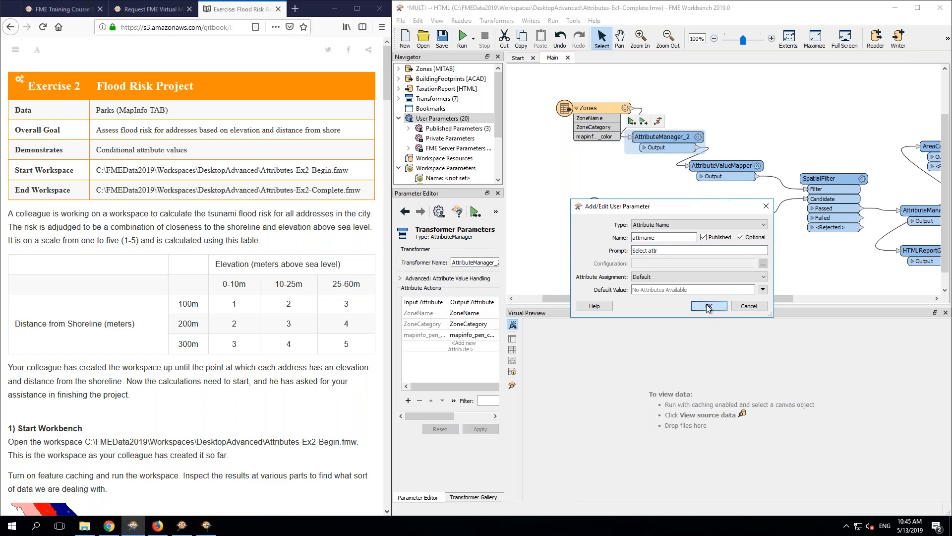
Step: Run the workspace with user parameter prompting to view the Select attr parameter, and cancel the run
left_click(473, 39)
left_click(479, 95)
left_click(461, 43)
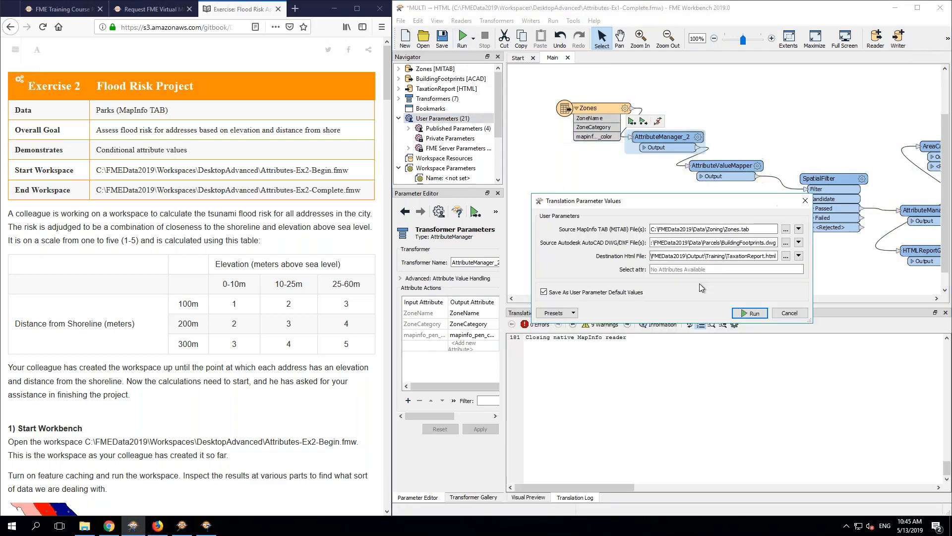
left_click(780, 314)
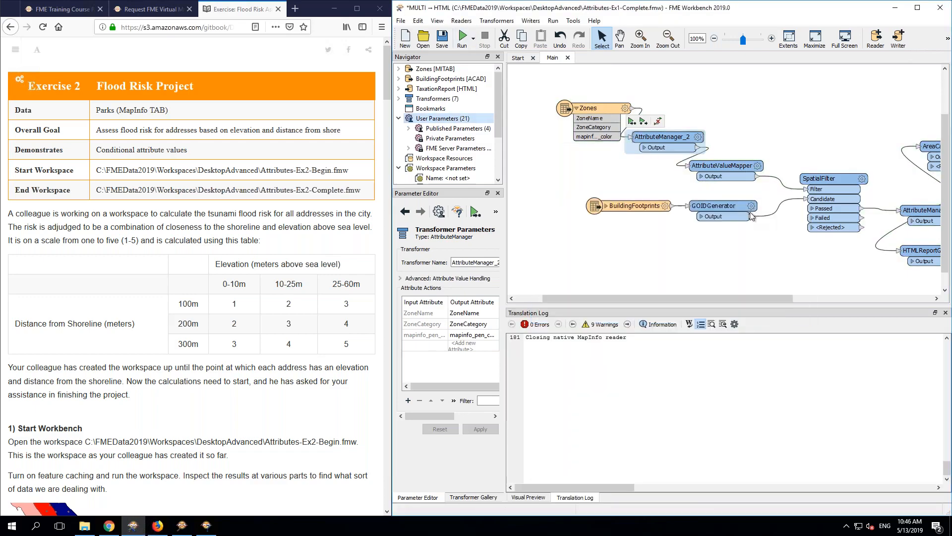
Step: Set the AttributeValueMapper's Source Attribute to the attrname user parameter
left_click(757, 166)
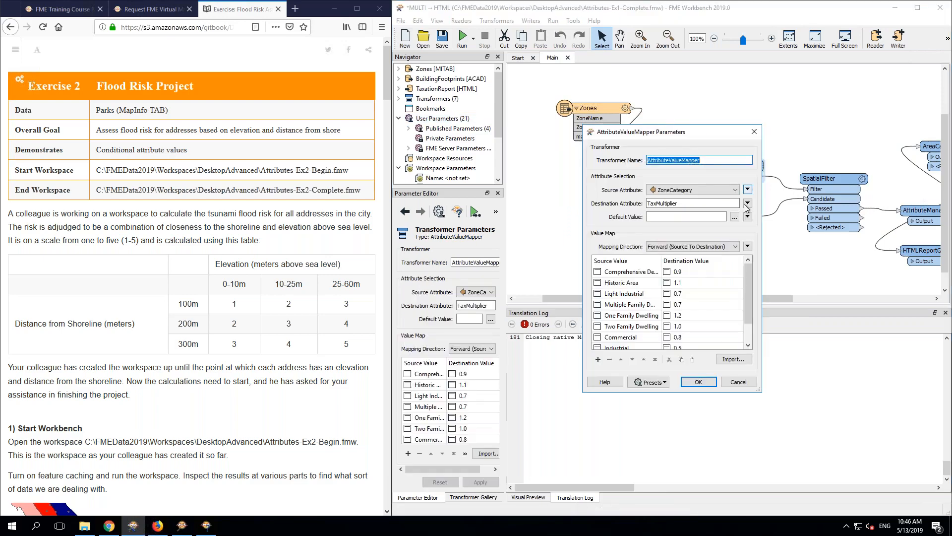
left_click(747, 189)
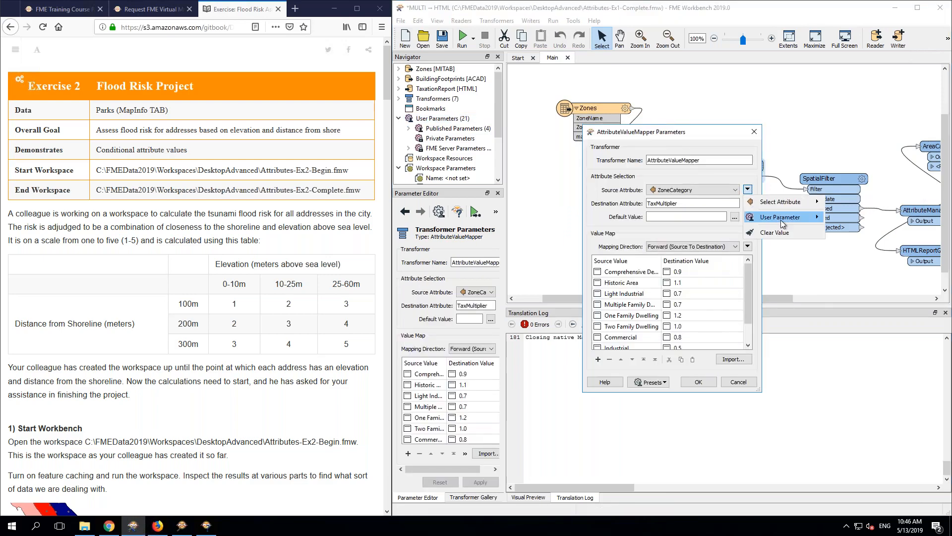
mouse_move(781, 222)
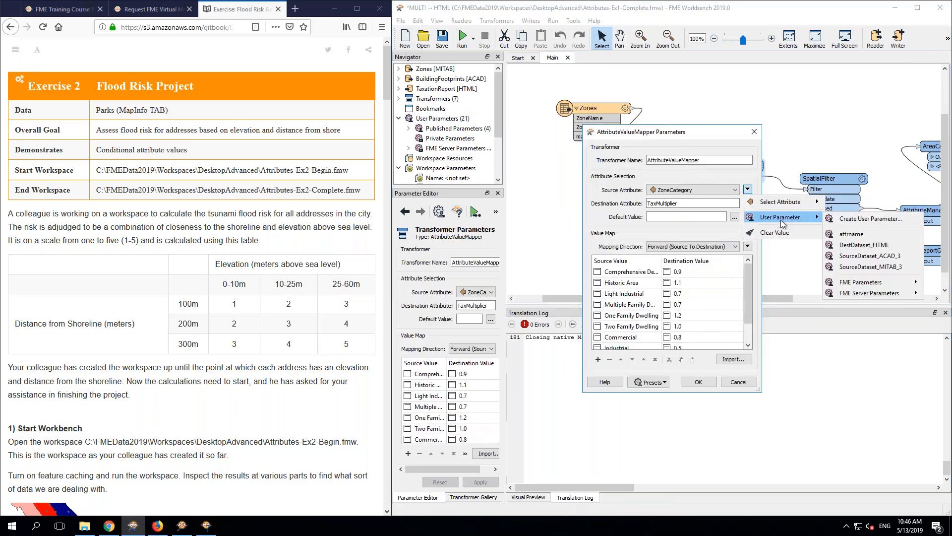
left_click(843, 234)
left_click(698, 381)
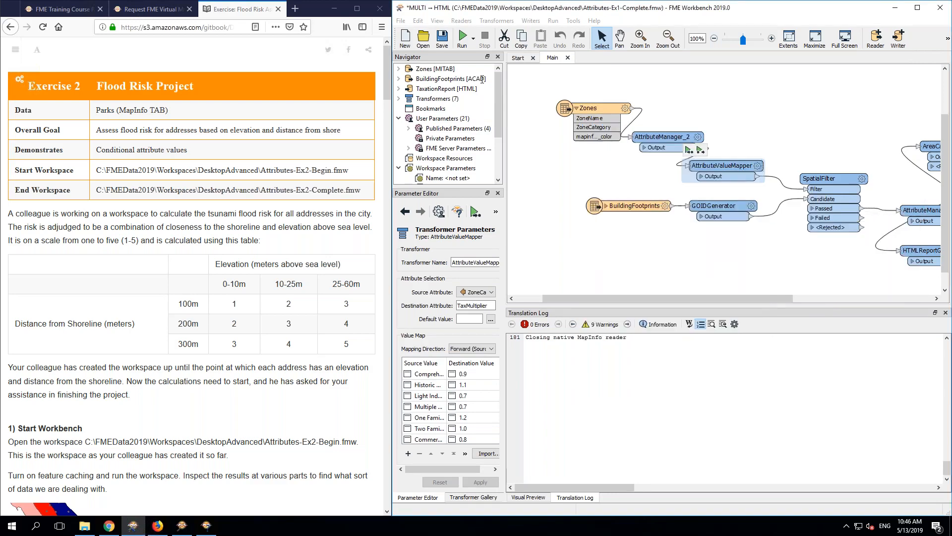
Step: Start a run with parameter prompting, choose mapinfo_pen_color for Select attr, review the other attribute choices, and cancel the run
left_click(468, 39)
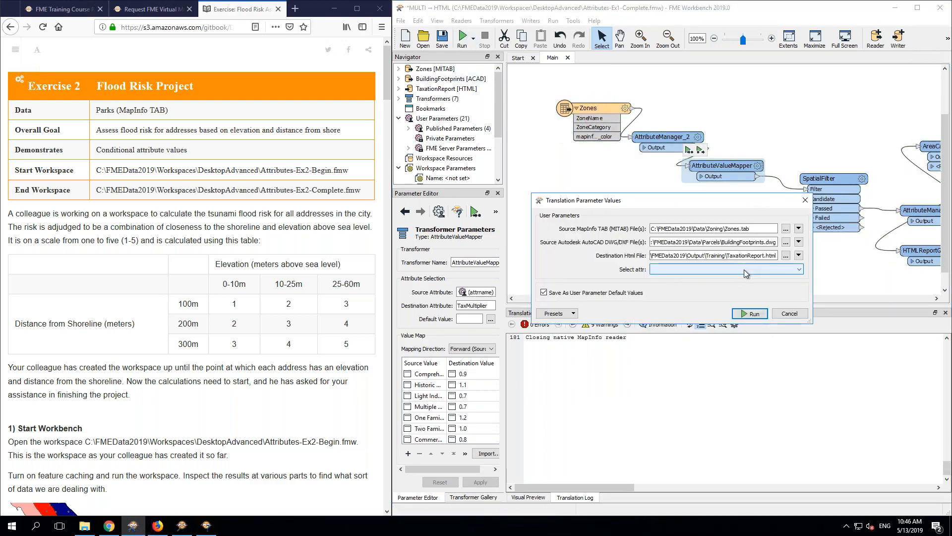
left_click(744, 269)
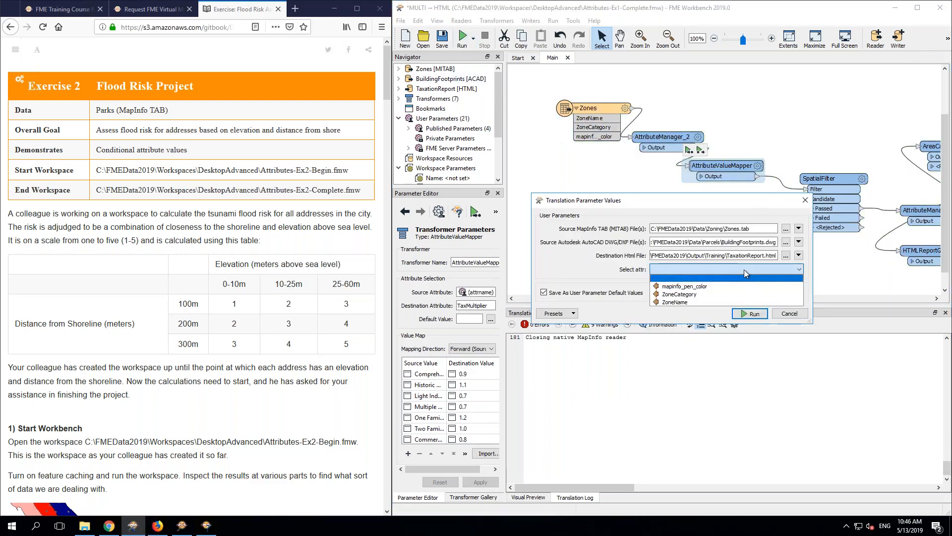
left_click(701, 286)
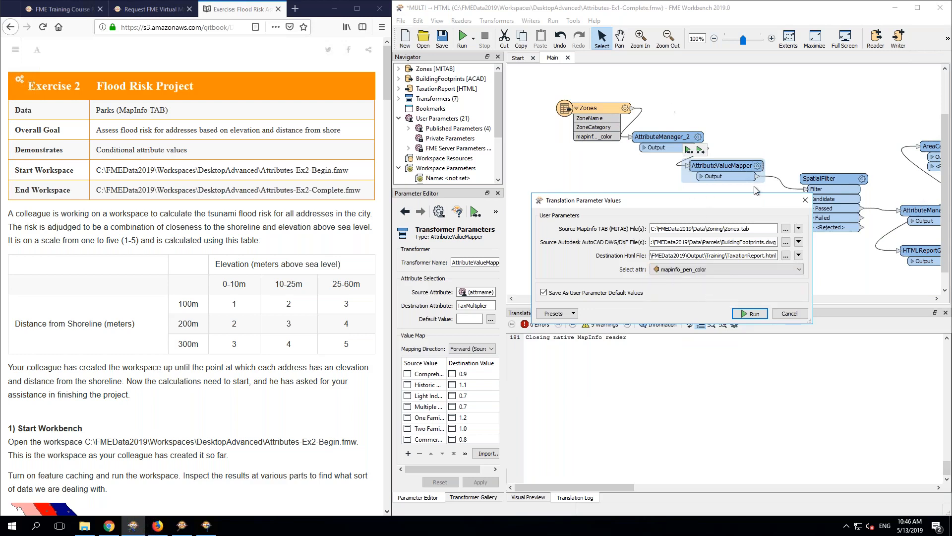
left_click(742, 269)
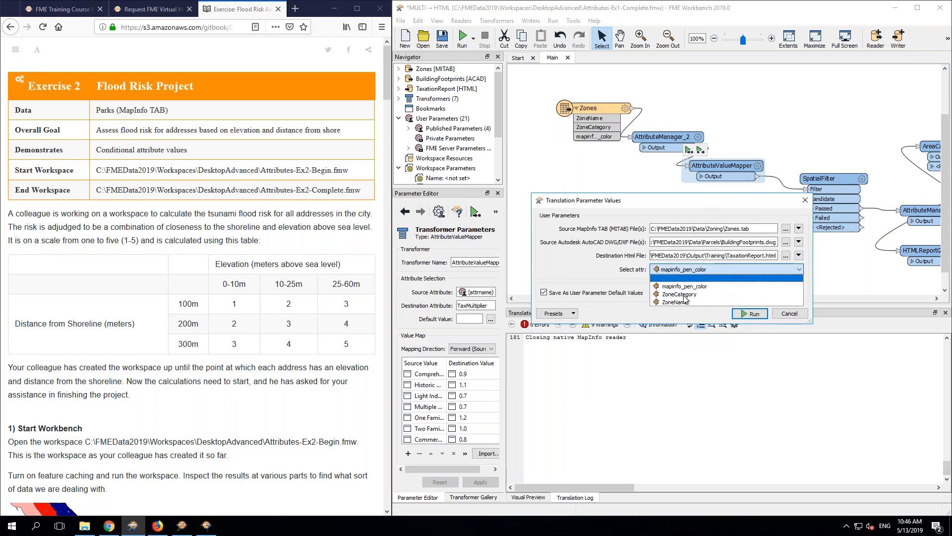
left_click(785, 313)
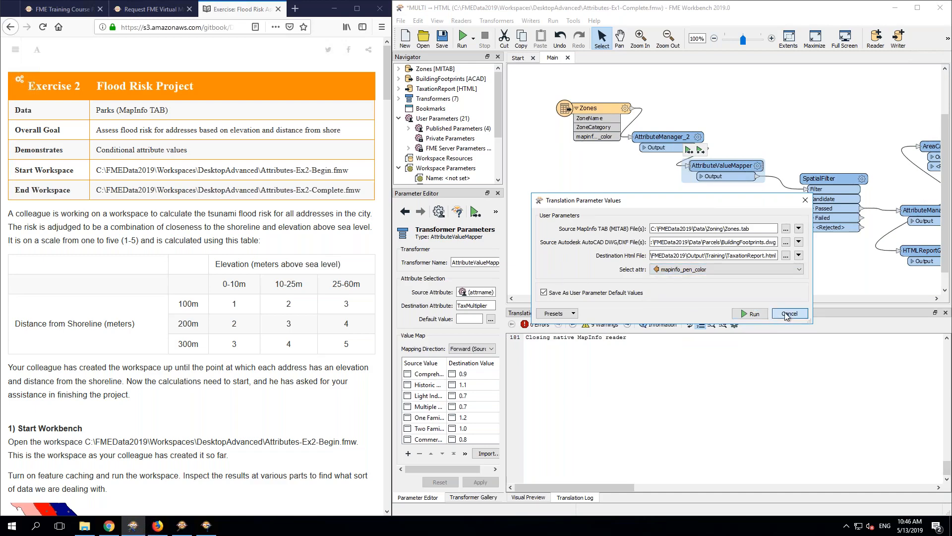
left_click(785, 311)
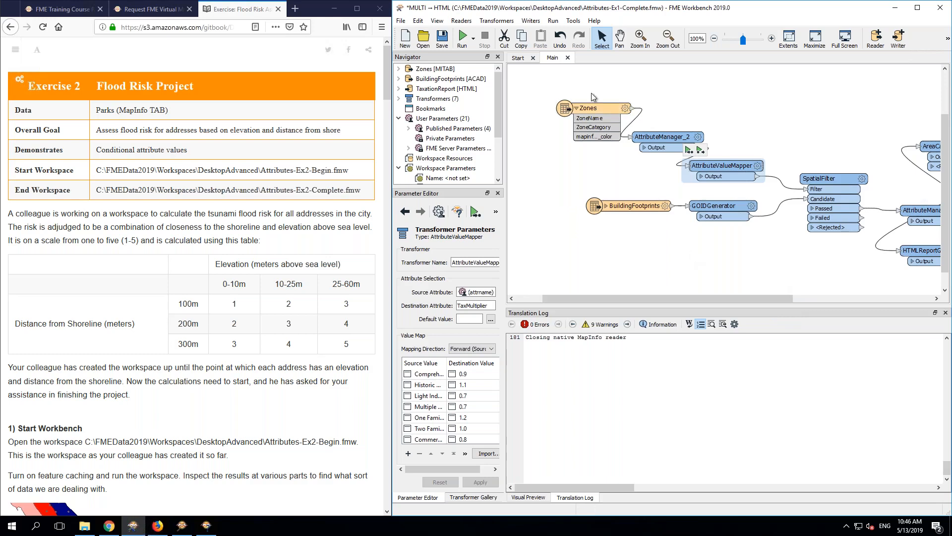
Step: Close the Attributes-Ex1-Complete.fmw workspace
left_click(568, 59)
left_click(731, 282)
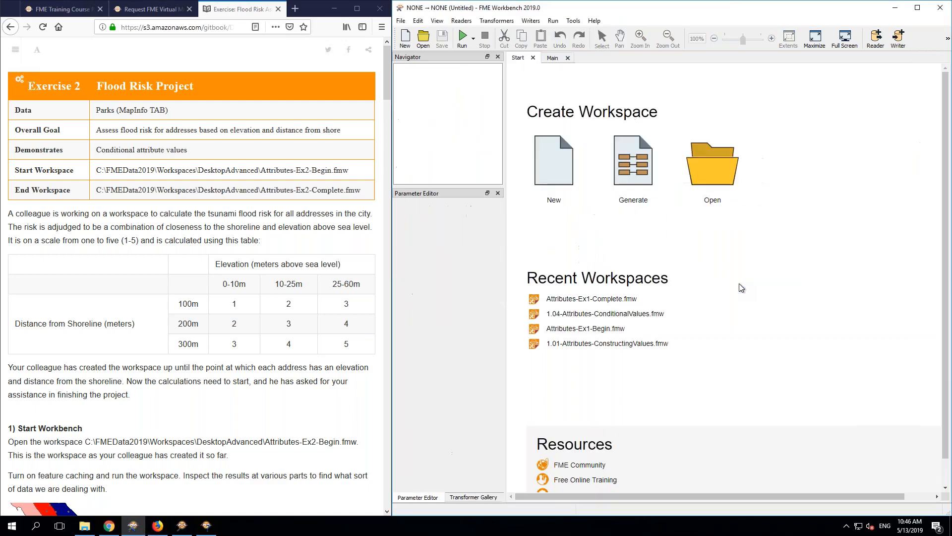
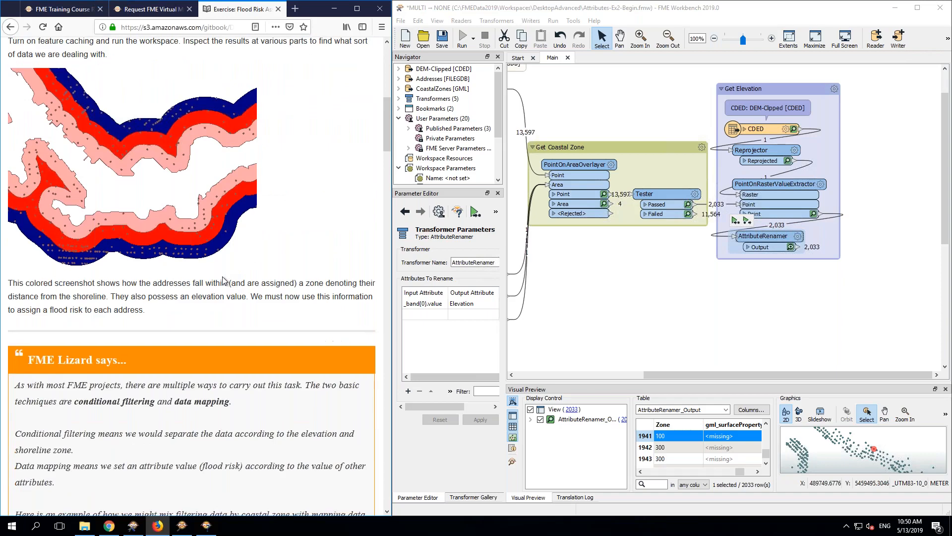
Step: Read the Flood Risk exercise's notes on conditional filtering, data mapping, and using Conditional Values instead of filters
scroll(223, 281, "up", 2)
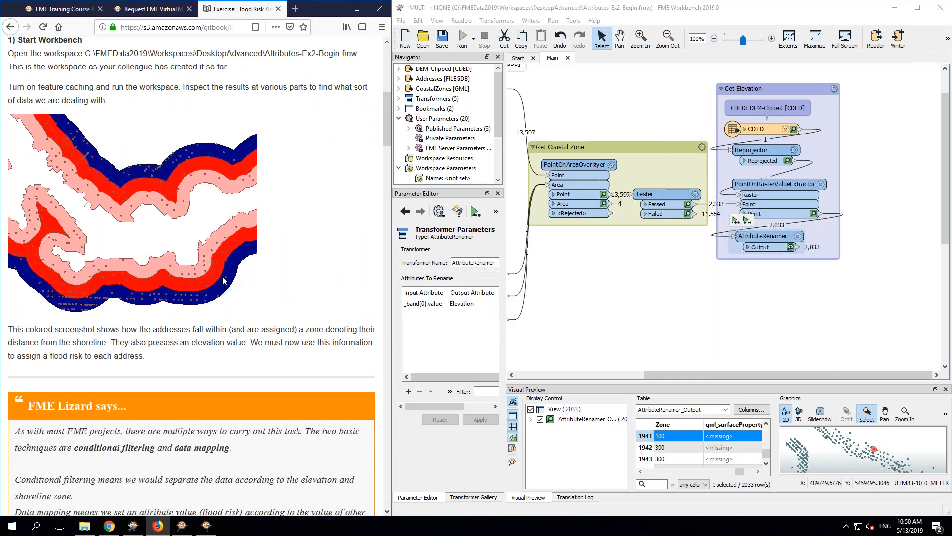
scroll(223, 281, "down", 2)
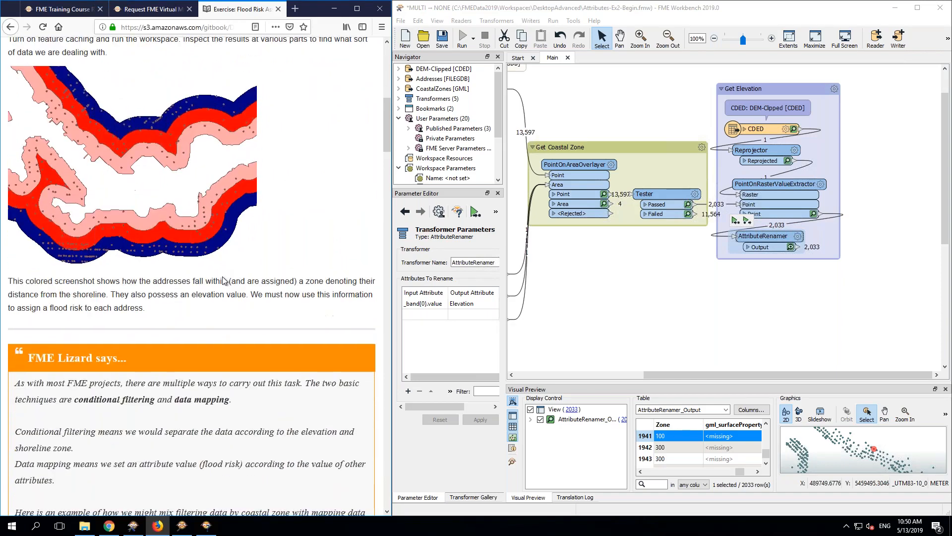
scroll(223, 280, "down", 8)
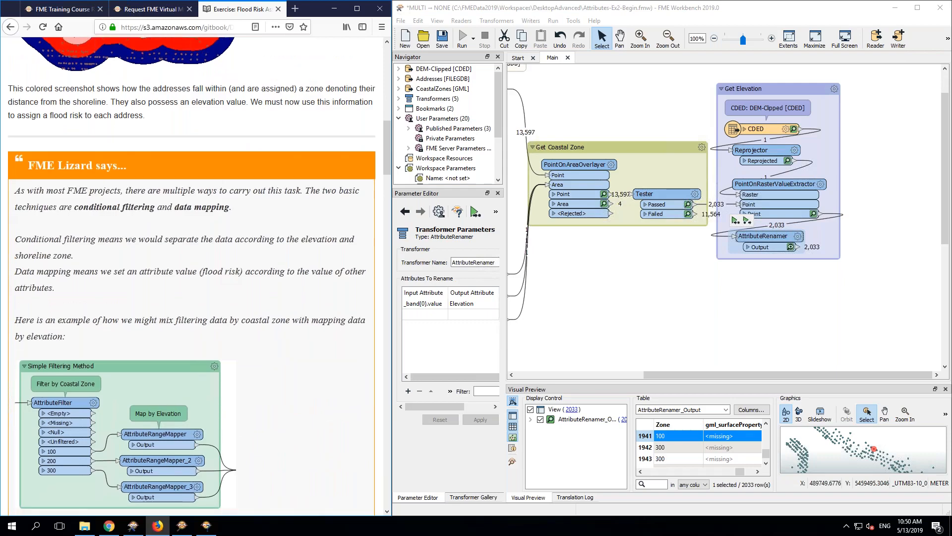
scroll(223, 281, "down", 2)
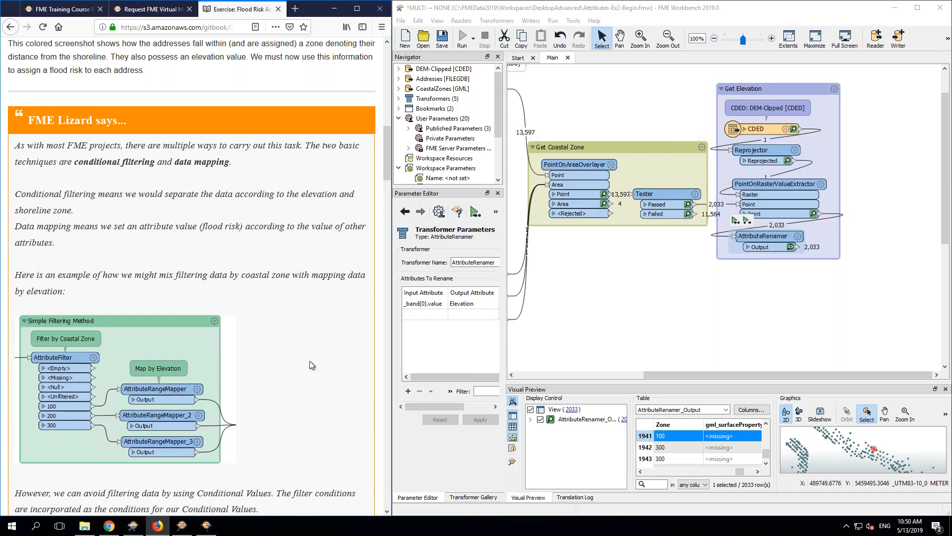
scroll(310, 361, "down", 3)
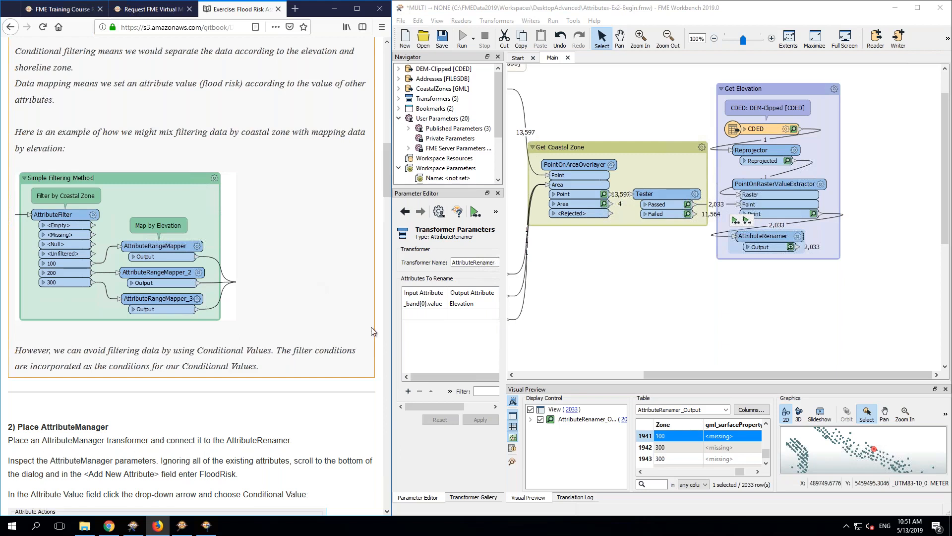
Step: Inspect the cached PointOnAreaOverlayer and Tester features, including the Tester's Failed output, and check the Tester's test clause
left_click(587, 165)
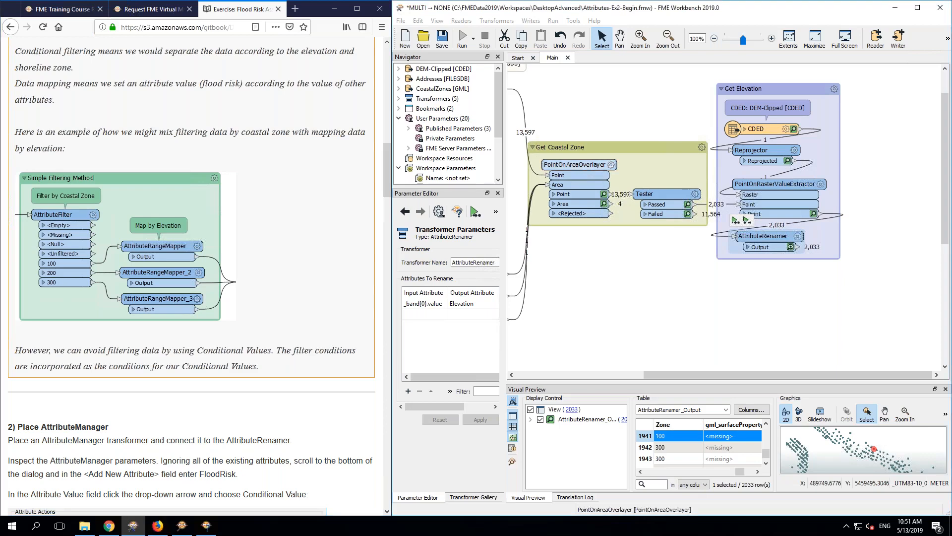
left_click(670, 195)
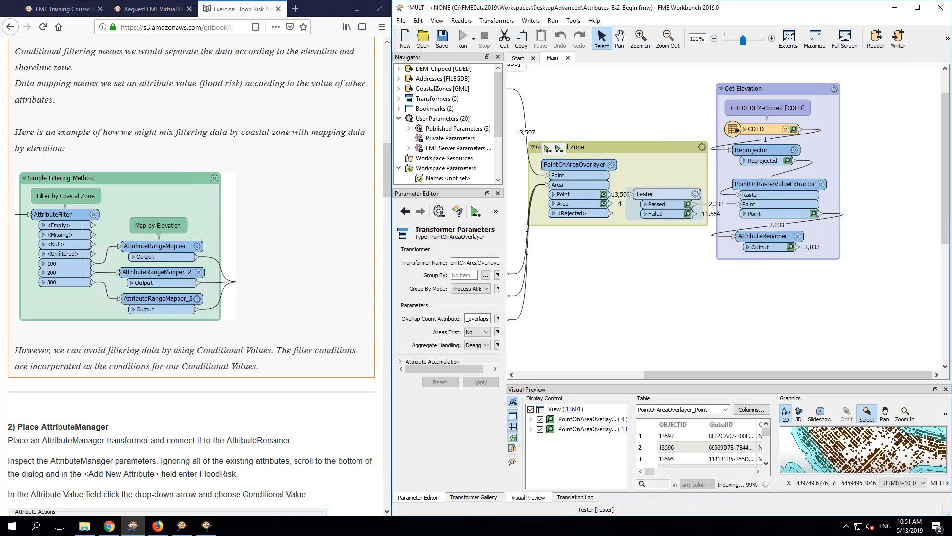
left_click(688, 214)
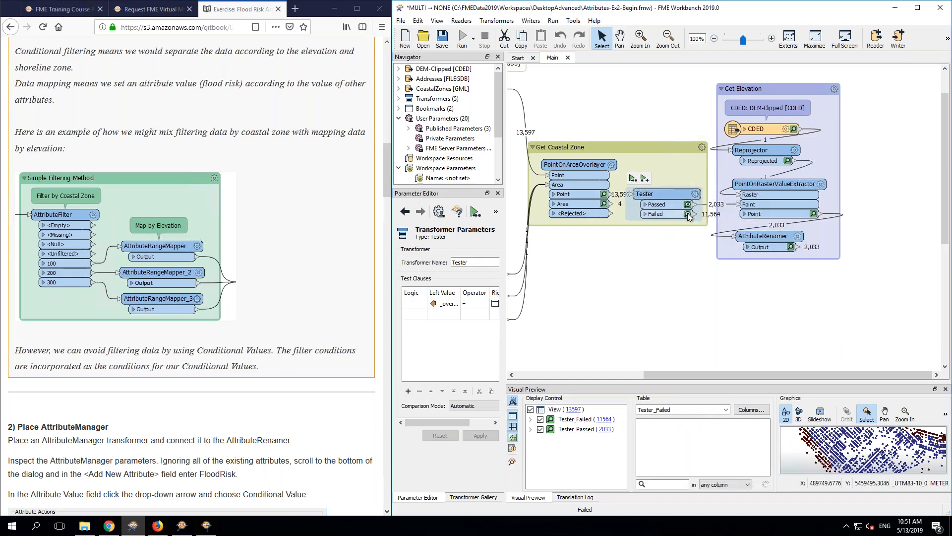
left_click_drag(651, 472, 701, 475)
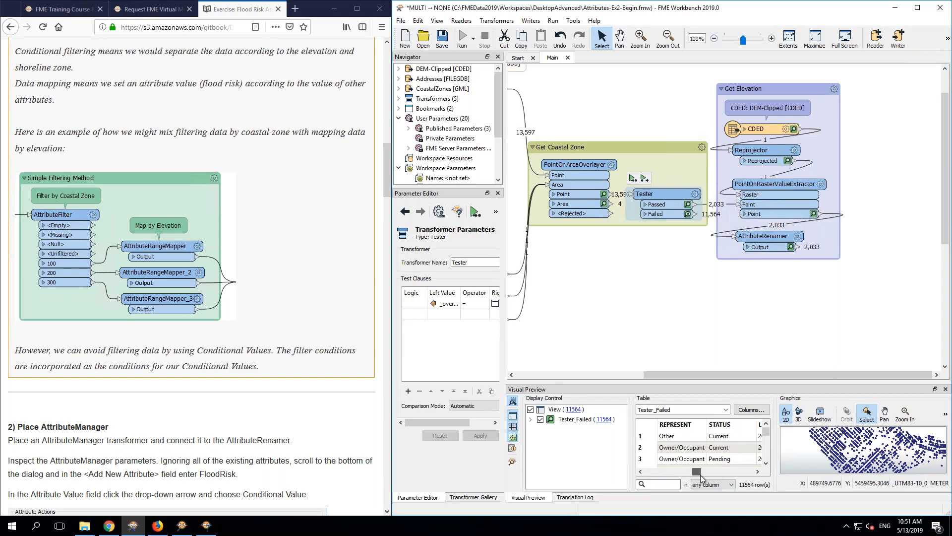
left_click(695, 193)
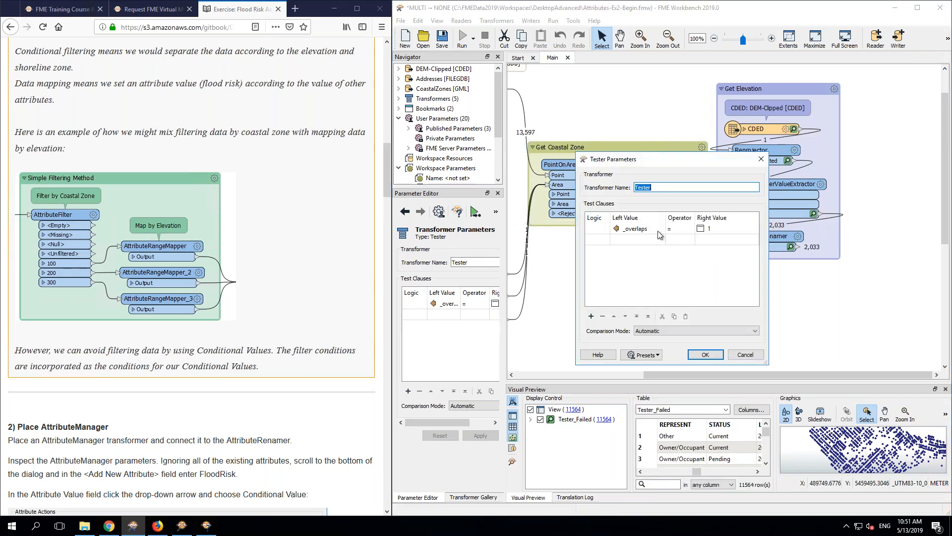
left_click(746, 355)
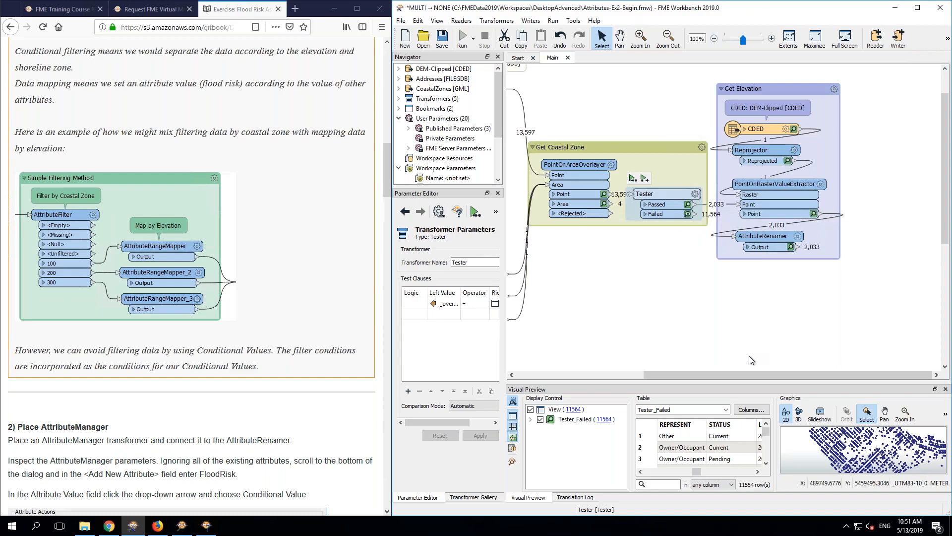
Step: Examine the cached CDED elevation raster in an enlarged preview, query a location on it, and restore the preview's size
left_click(798, 175)
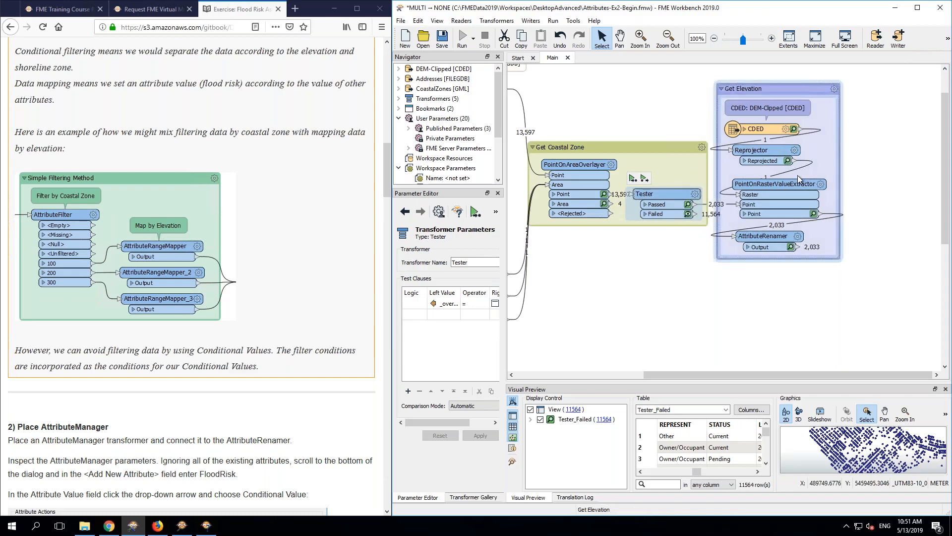
left_click(794, 129)
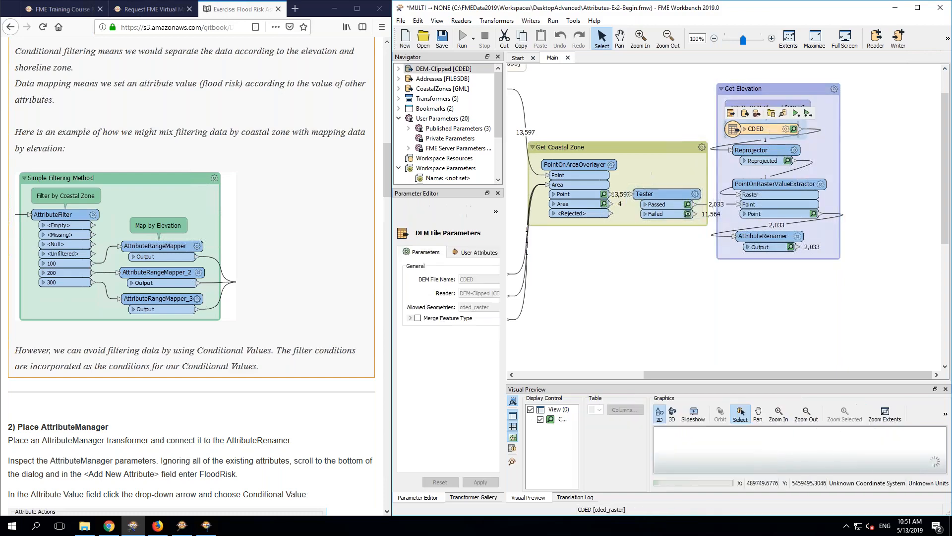
left_click_drag(858, 384, 851, 305)
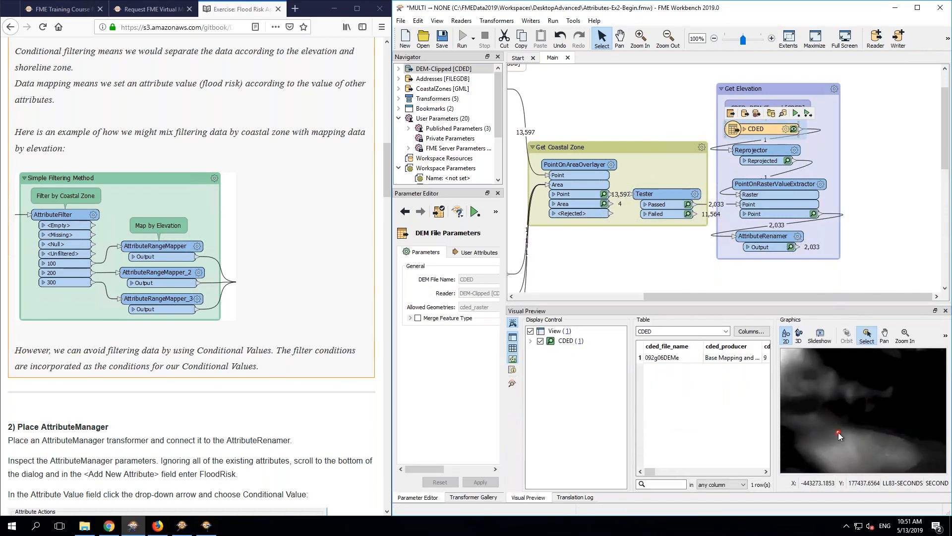
left_click(842, 449)
left_click_drag(738, 305, 738, 383)
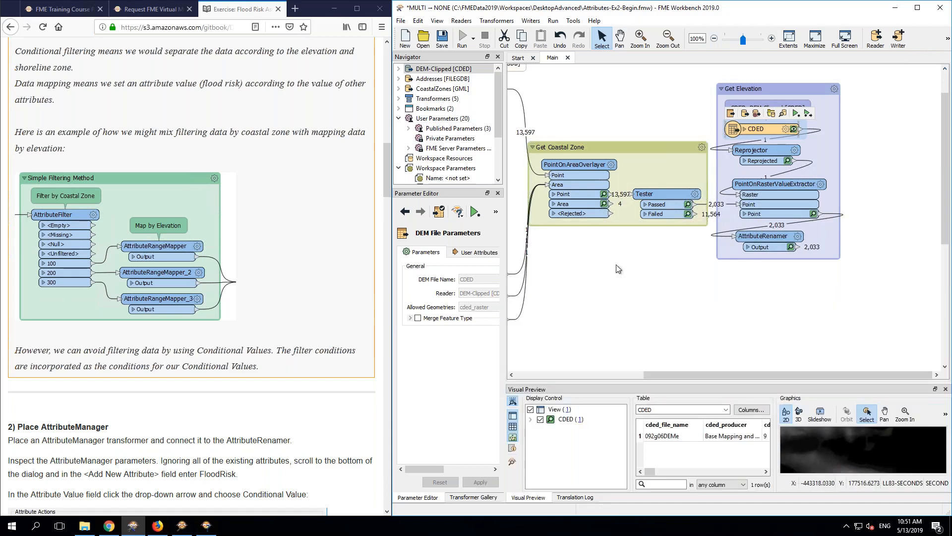
Step: Following exercise step 2, place an AttributeManager beside the Get Elevation bookmark and connect the AttributeRenamer's output to it
left_click(172, 444)
scroll(173, 444, "down", 3)
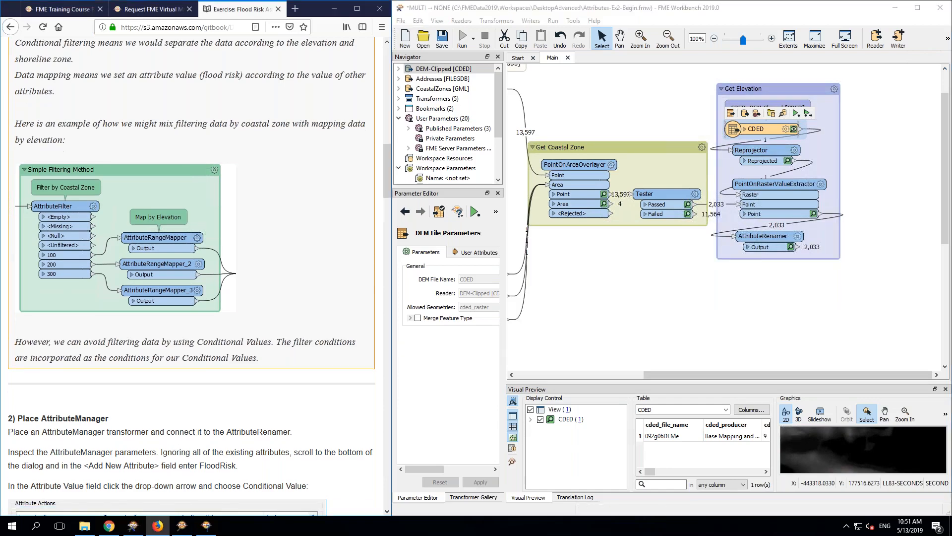
scroll(173, 444, "down", 5)
scroll(173, 444, "up", 2)
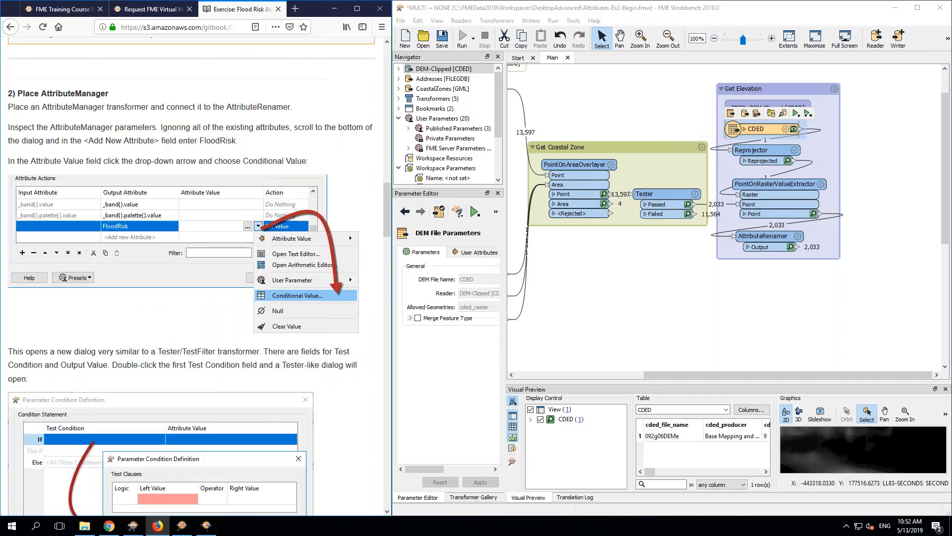
left_click(901, 258)
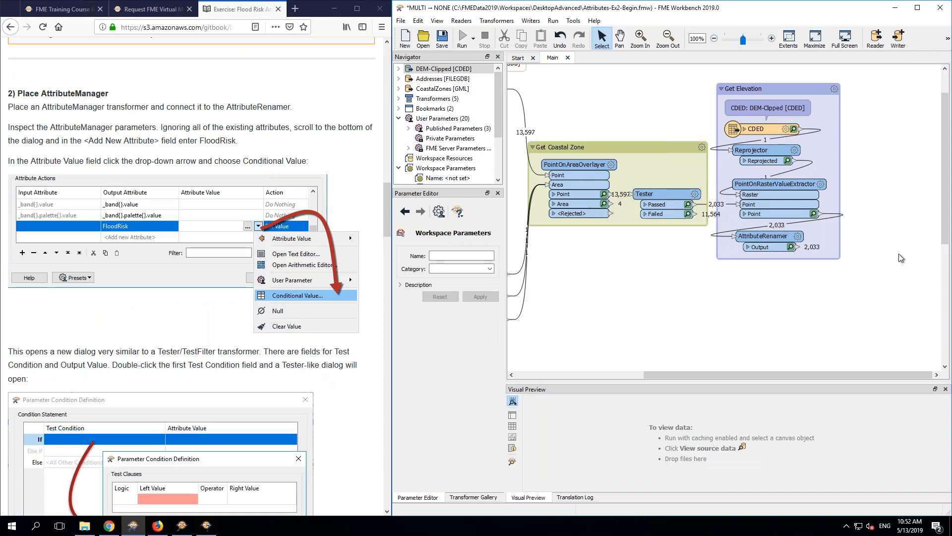
type("utema")
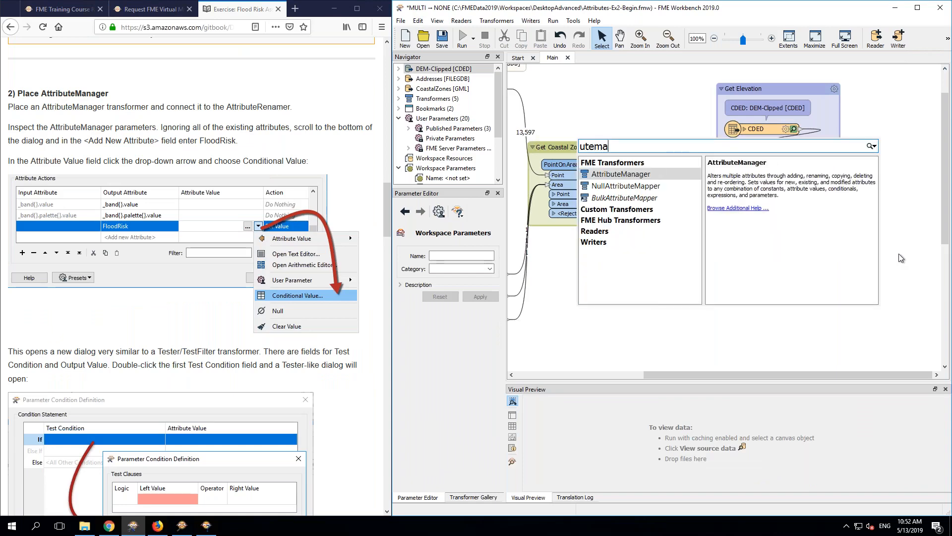
key("Return")
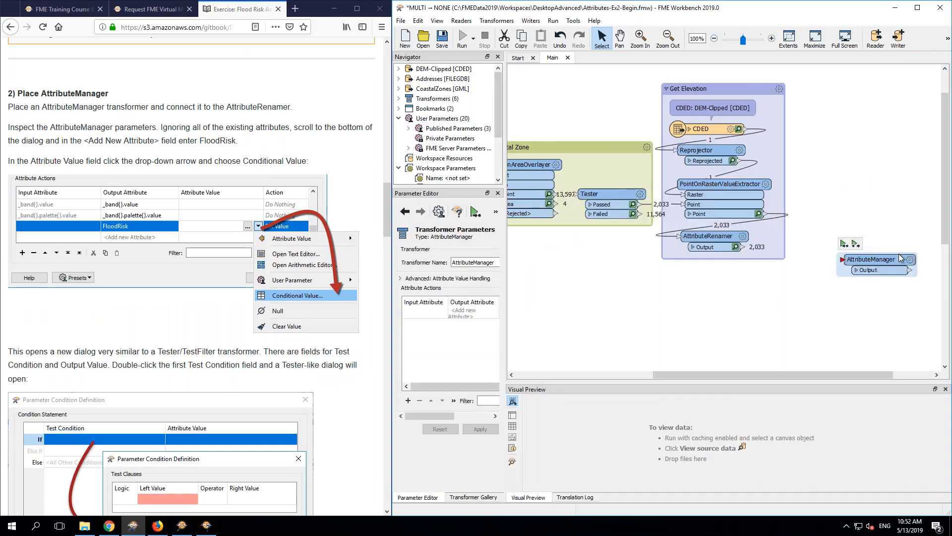
left_click(742, 246)
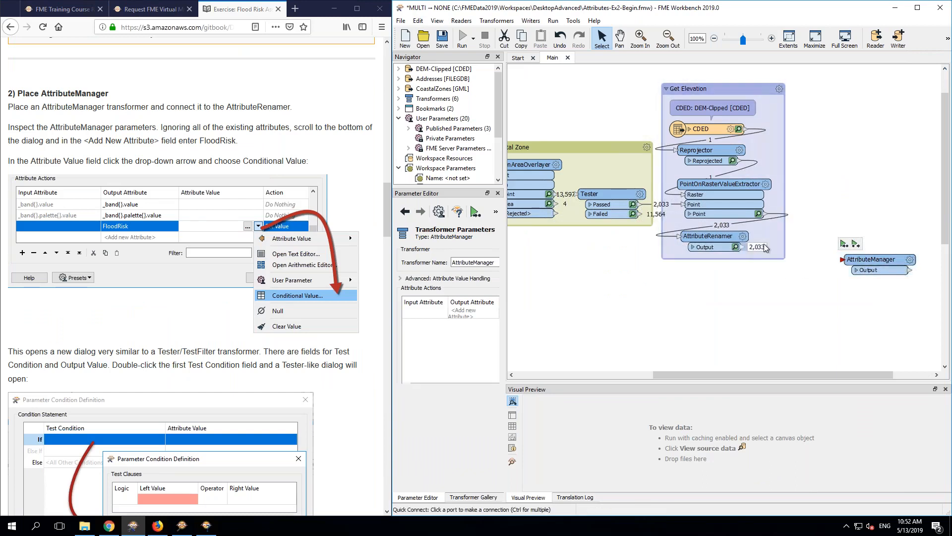
left_click(842, 259)
left_click_drag(870, 255, 848, 241)
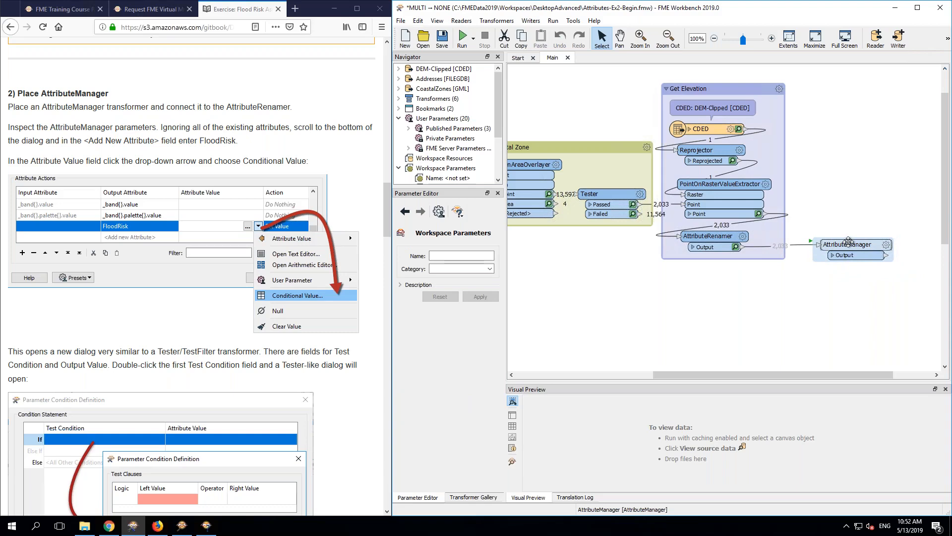
Step: In the AttributeManager's parameters, add a new output attribute named FloodRisk after the existing attributes
left_click(887, 245)
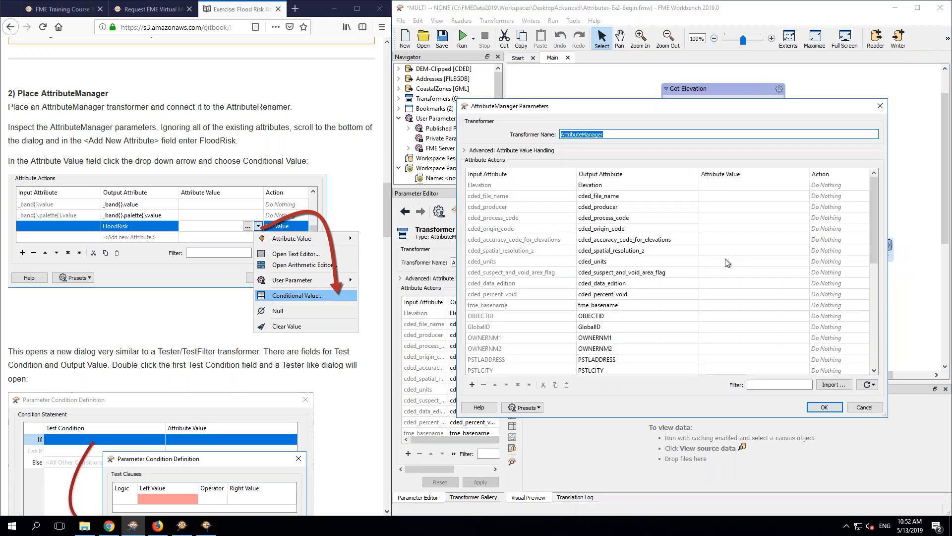
scroll(727, 263, "down", 7)
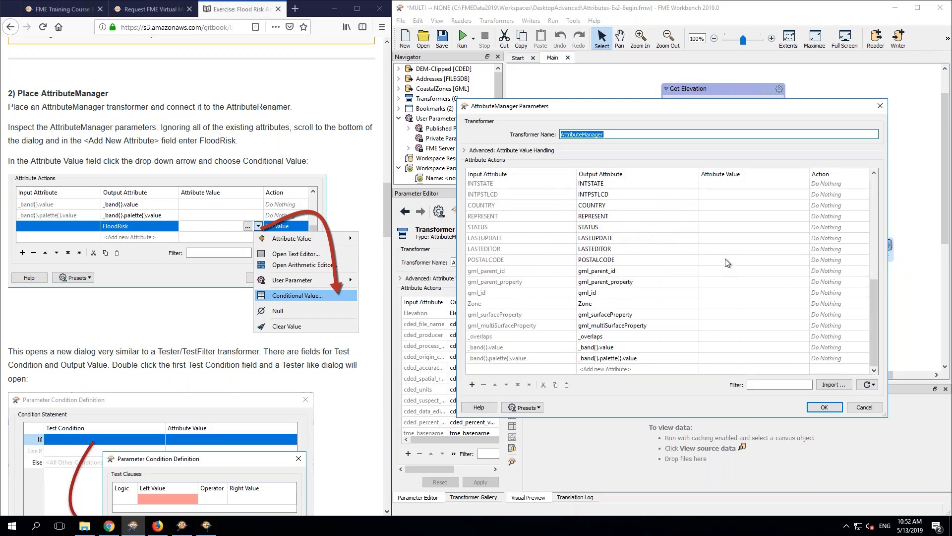
left_click(620, 369)
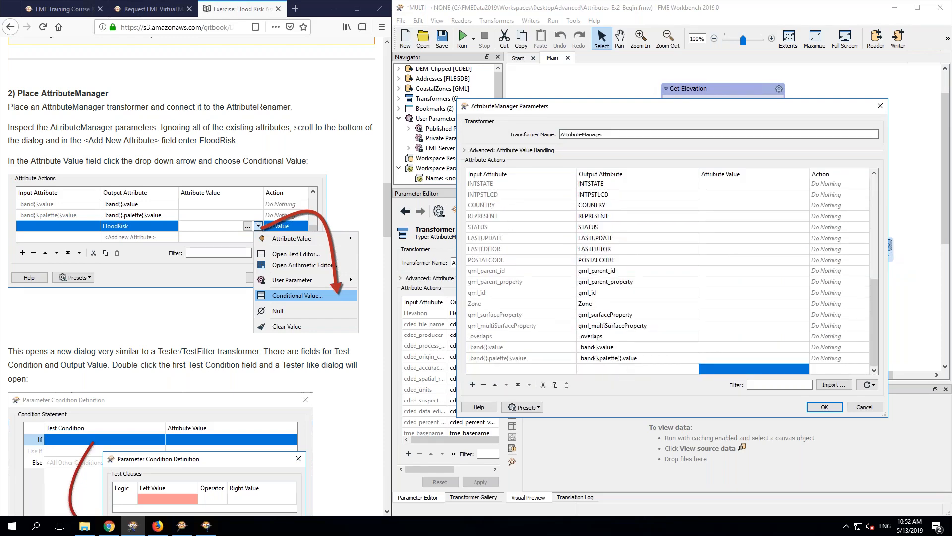
type("FloodRisk")
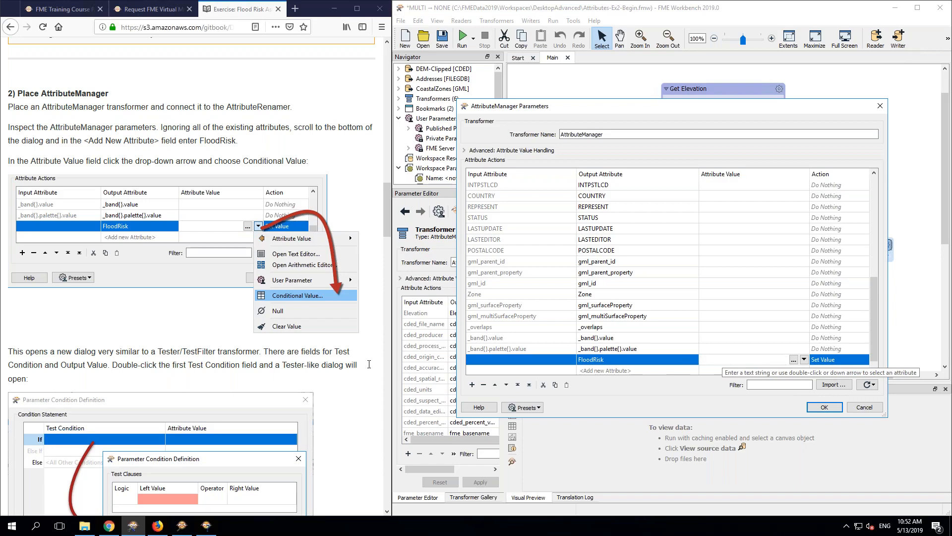
Step: Give FloodRisk a conditional value and open its first If test condition for editing
key("alt+Tab")
scroll(192, 275, "down", 5)
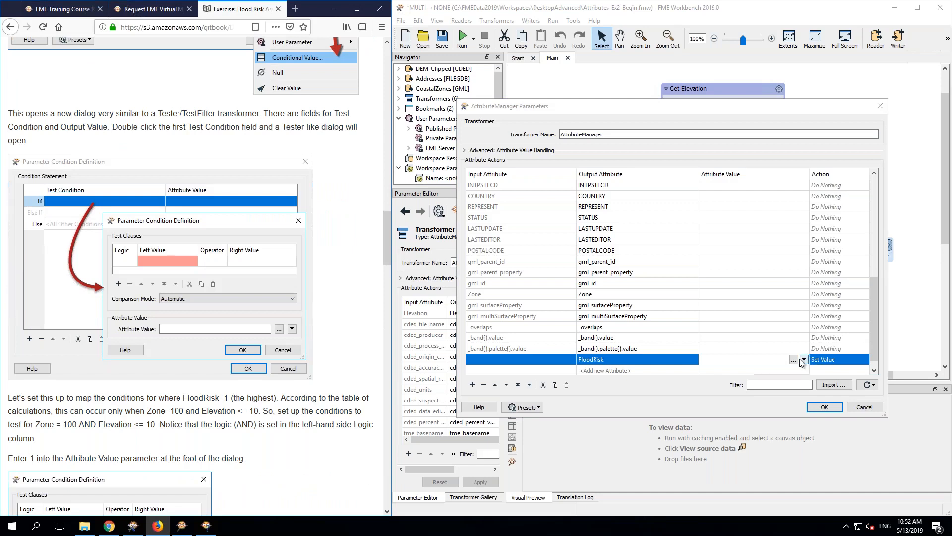
left_click(804, 360)
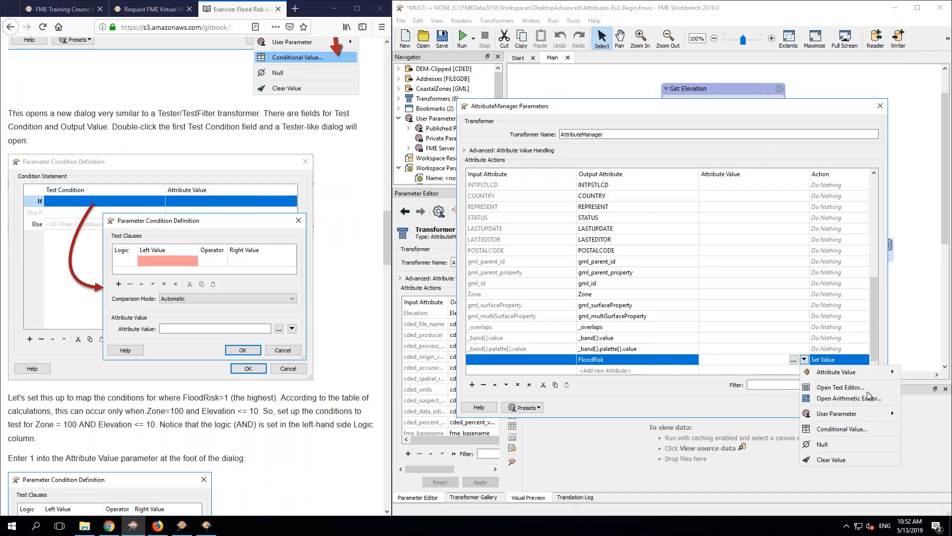
left_click(870, 427)
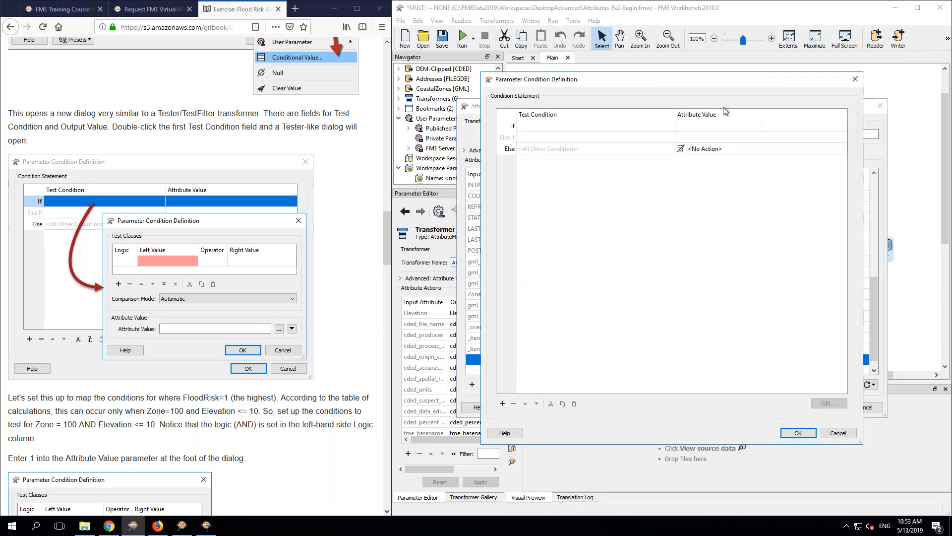
left_click_drag(695, 79, 738, 96)
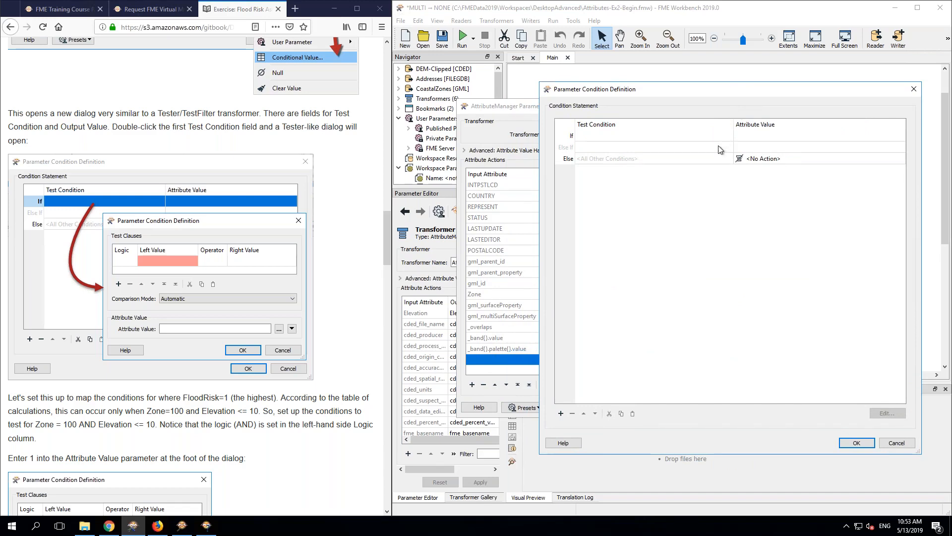
left_click(606, 136)
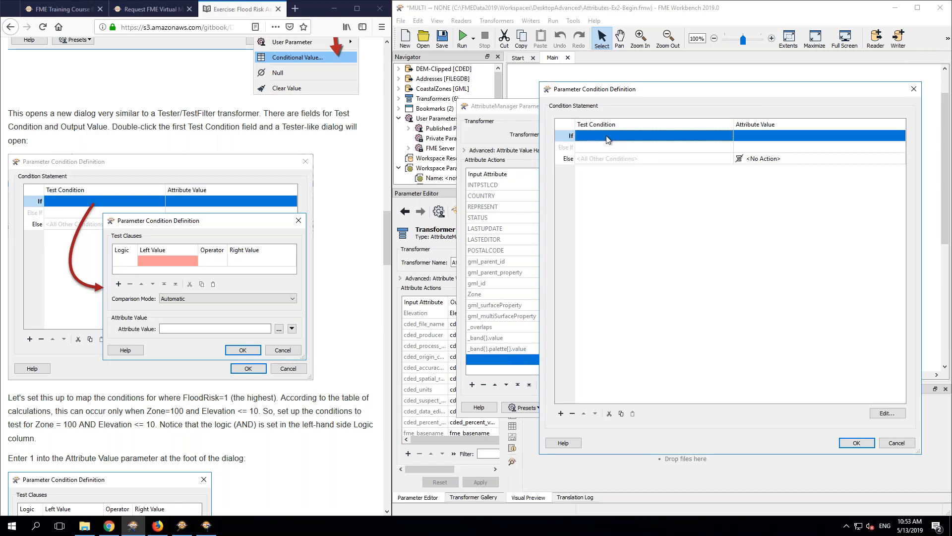
double_click(683, 141)
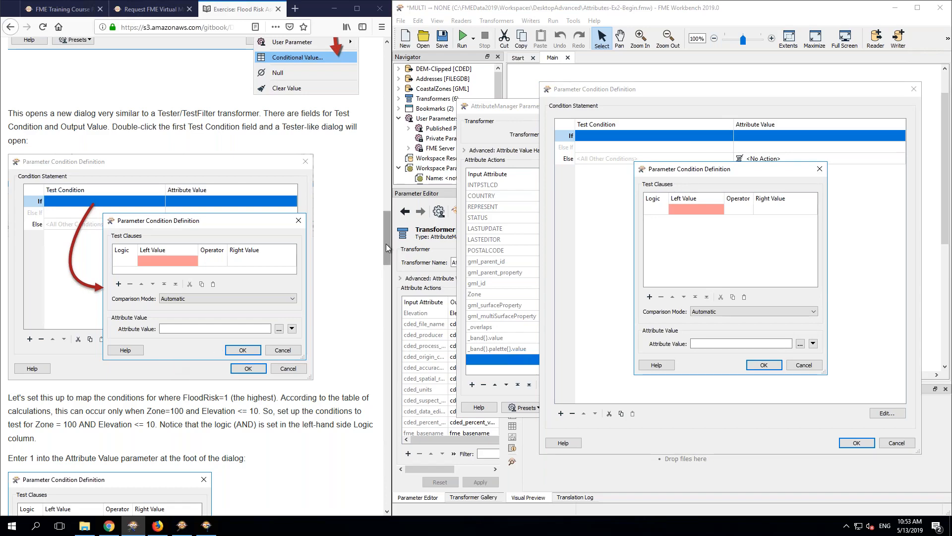
Step: Check the exercise's flood risk table for the 0-10m elevation and 100m shoreline case, and its instructions for the FloodRisk=1 condition
left_click_drag(387, 247, 370, 94)
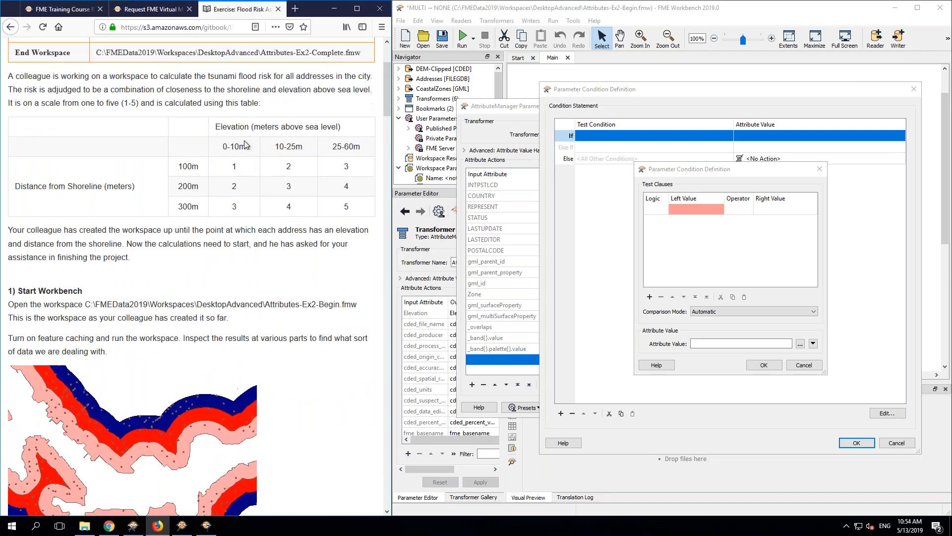
left_click_drag(224, 146, 246, 146)
left_click_drag(200, 167, 178, 167)
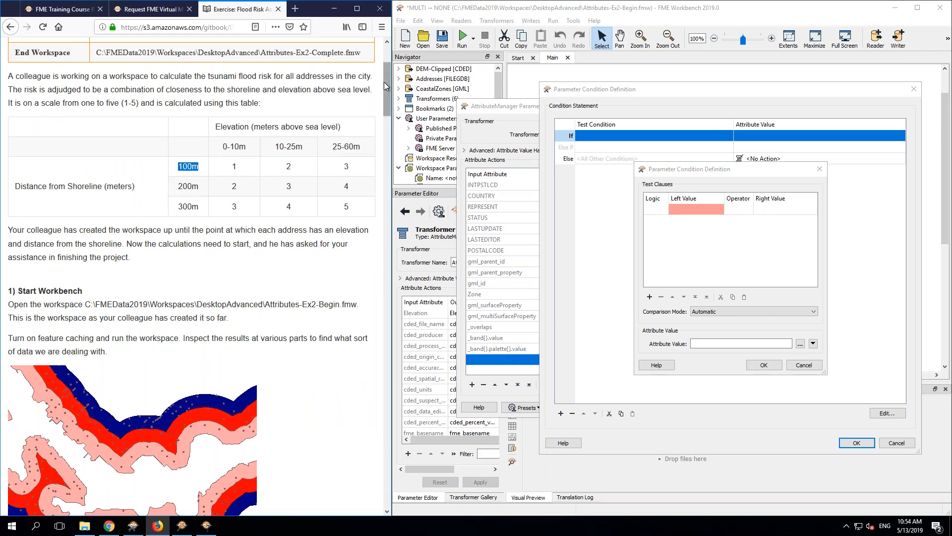
scroll(379, 152, "down", 2)
scroll(379, 152, "down", 20)
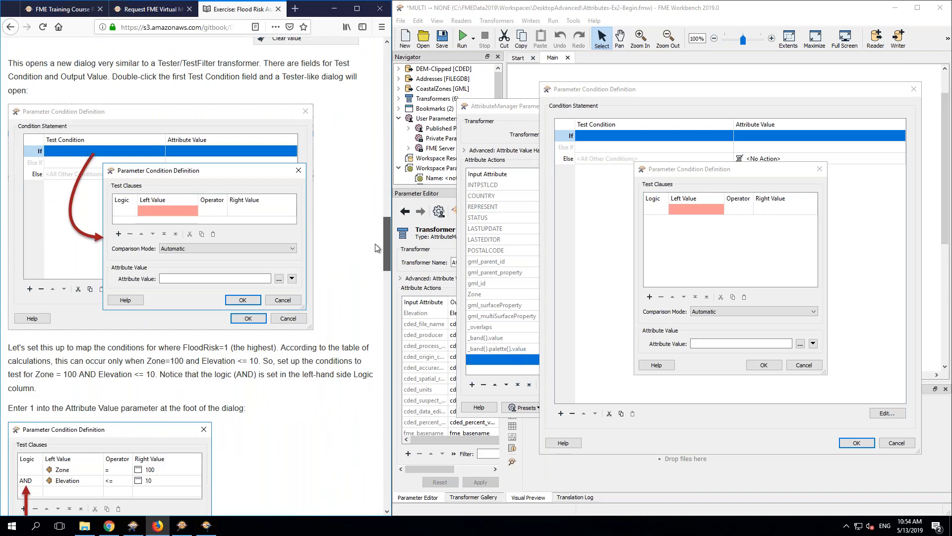
scroll(377, 248, "down", 2)
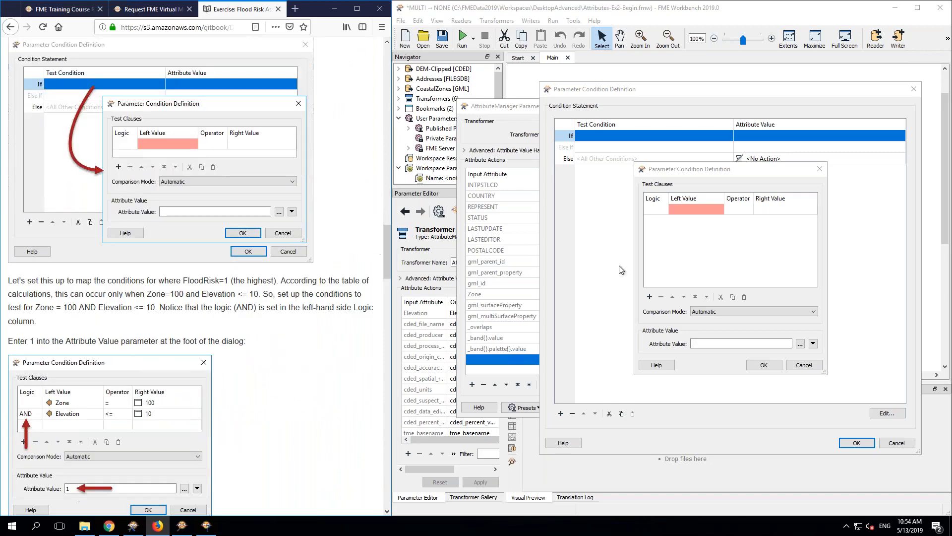
Step: Add a first test clause to the If condition comparing the Zone attribute as equal to 100
left_click(707, 216)
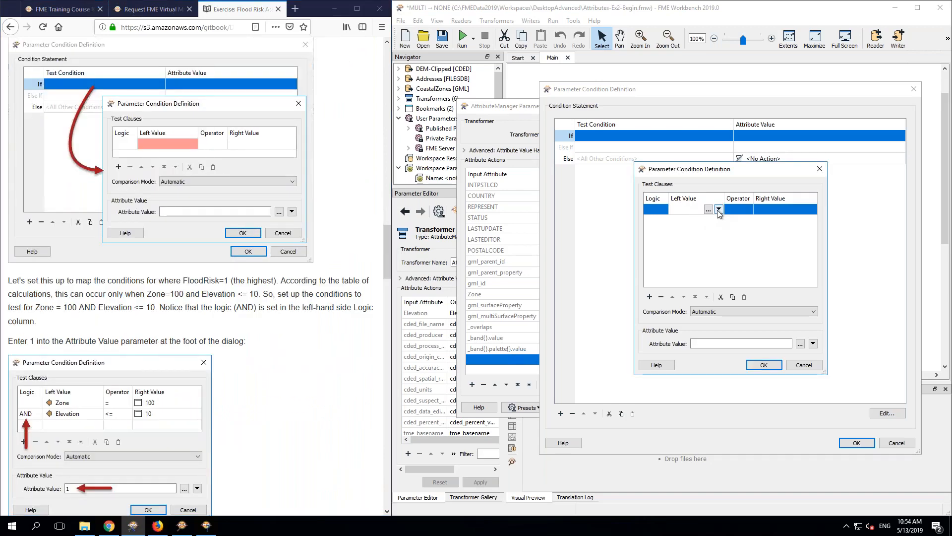
left_click(718, 210)
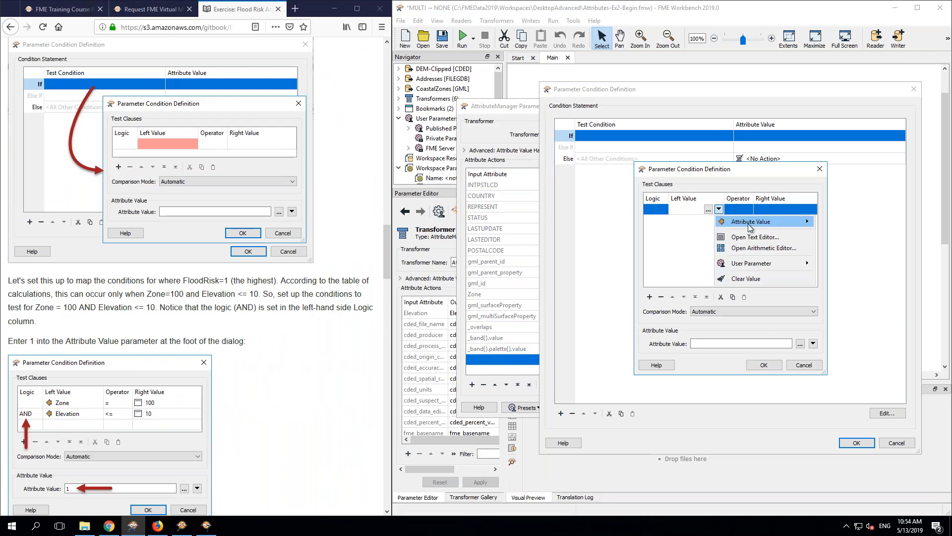
mouse_move(751, 227)
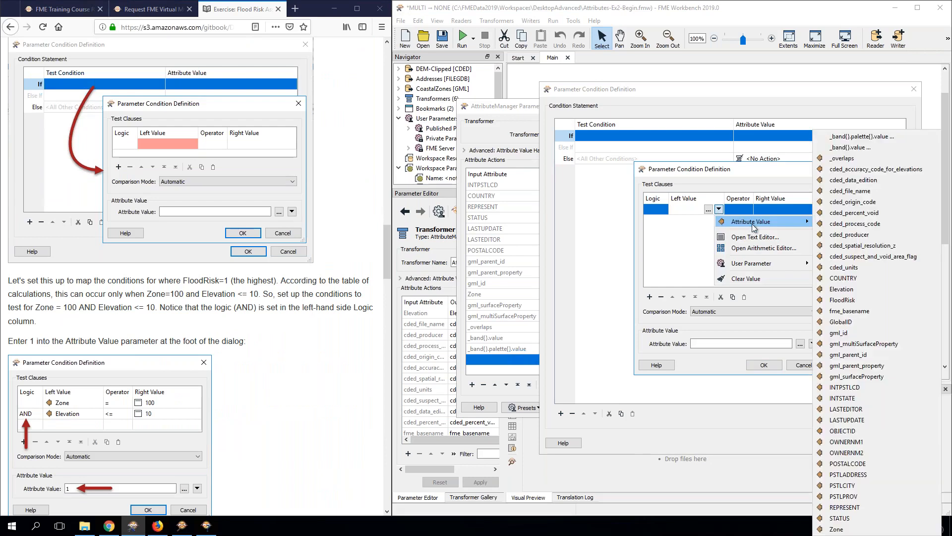
left_click(843, 530)
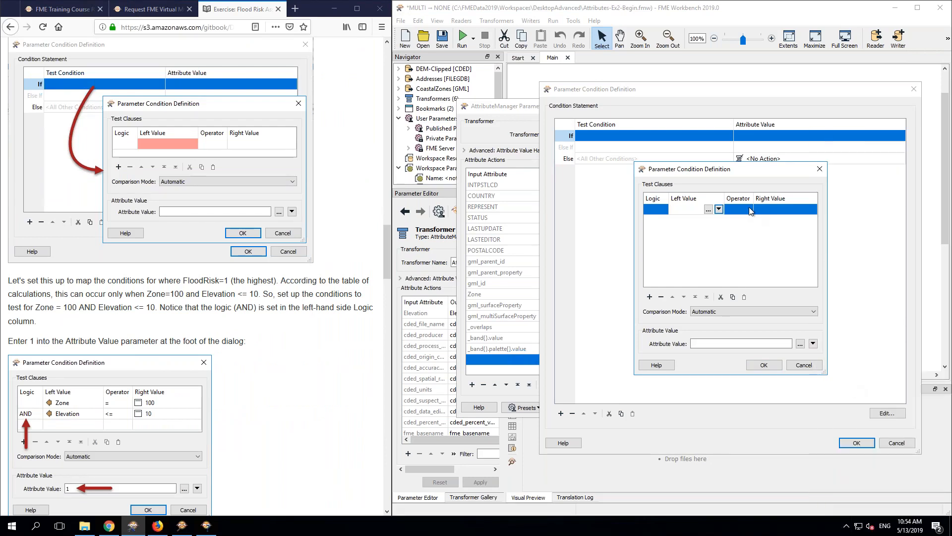
left_click(718, 212)
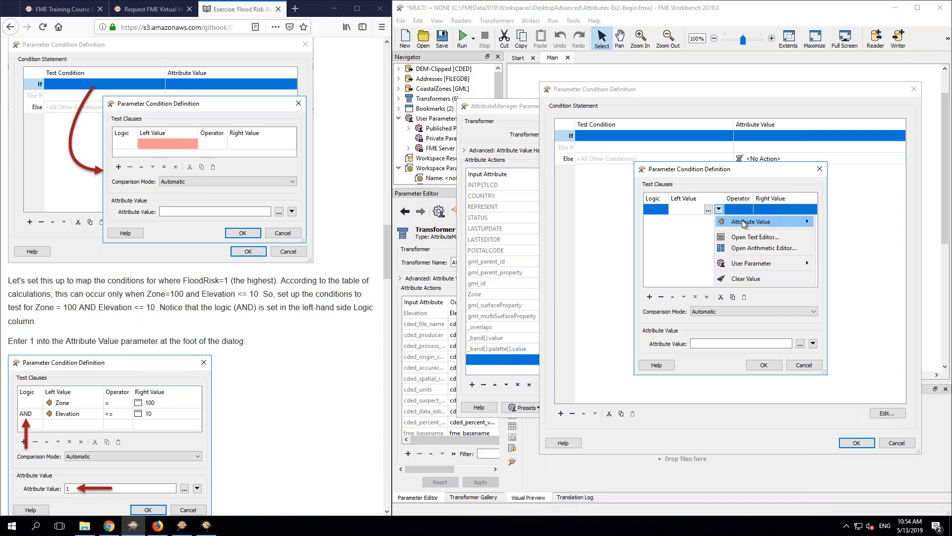
mouse_move(762, 224)
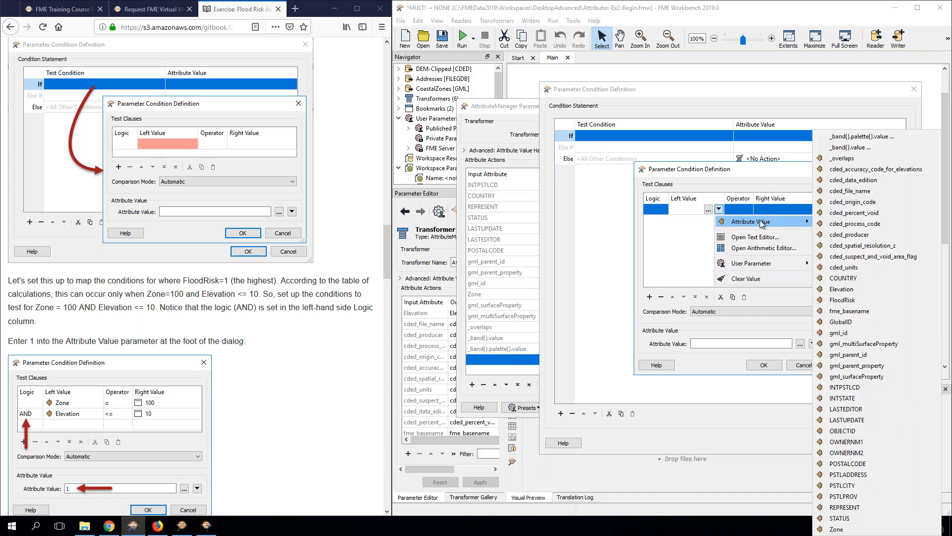
left_click(841, 530)
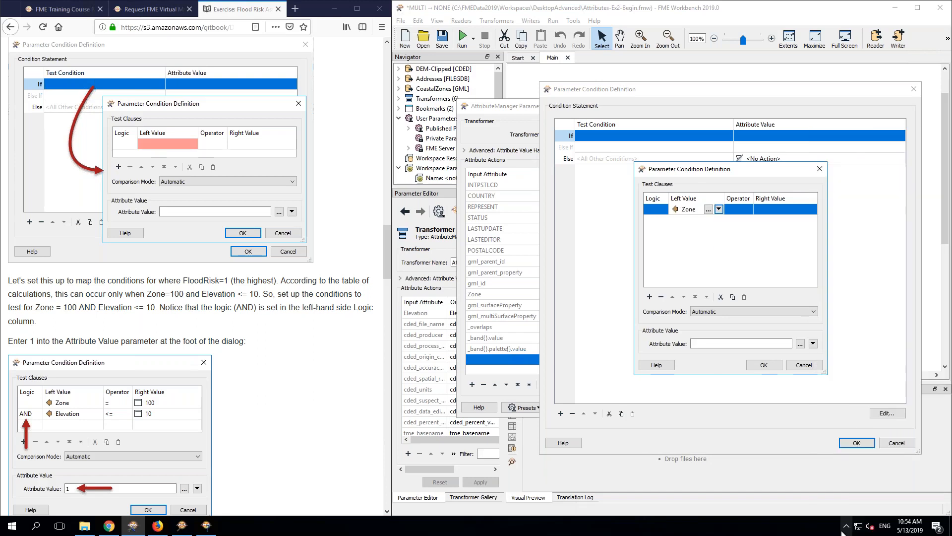
left_click(772, 211)
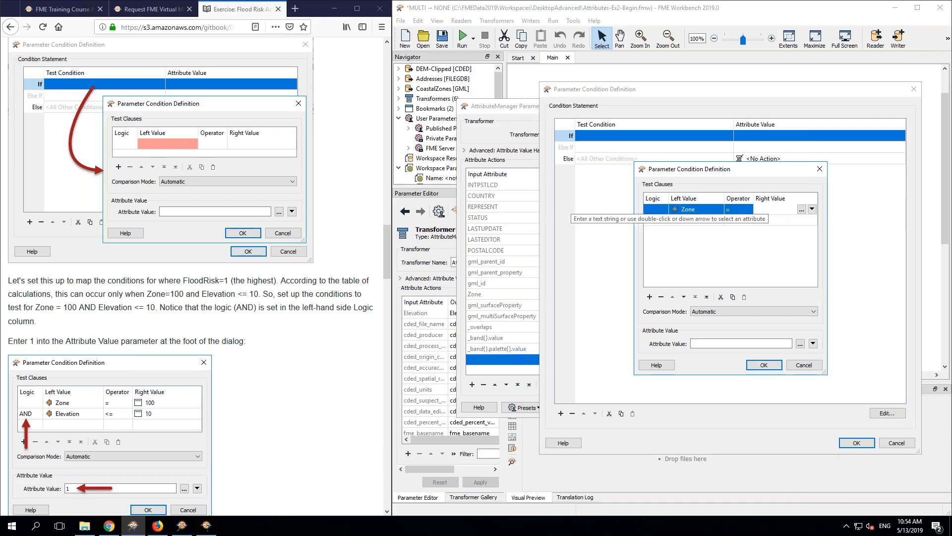
type("100")
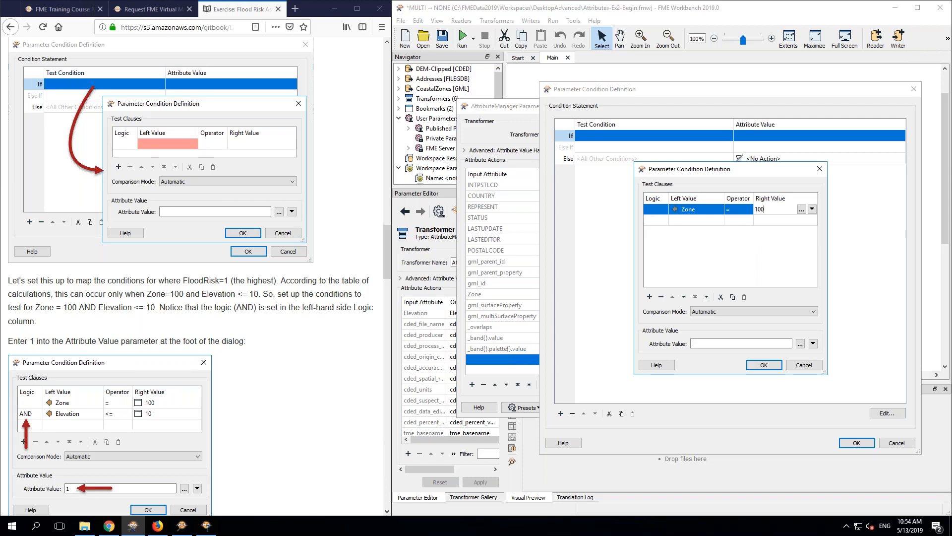
key("Return")
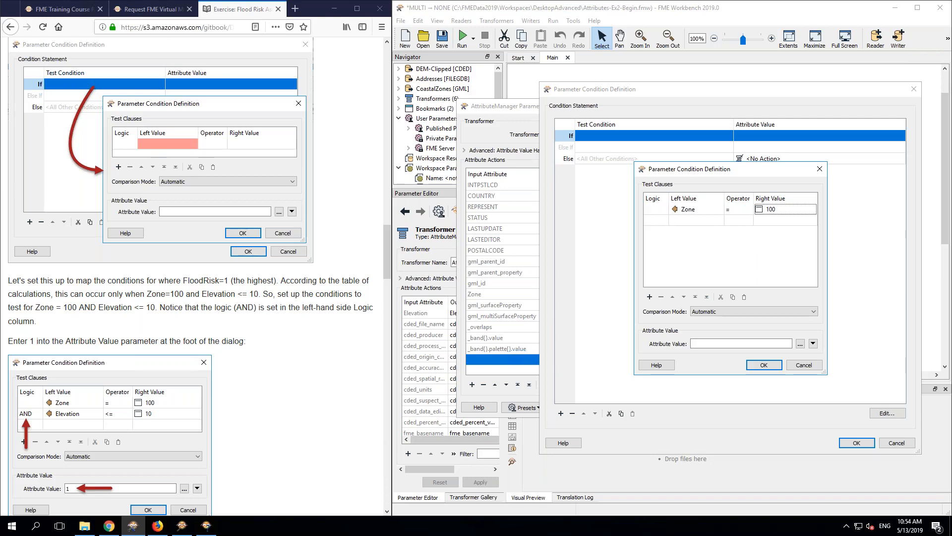
Step: Add a second test clause requiring the Elevation attribute to be <= 10
left_click(705, 222)
left_click(719, 220)
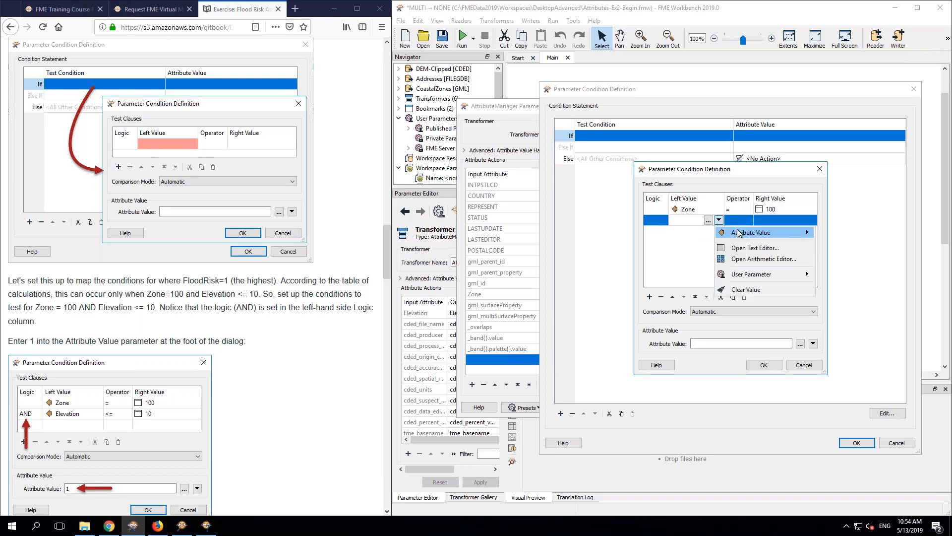
mouse_move(743, 233)
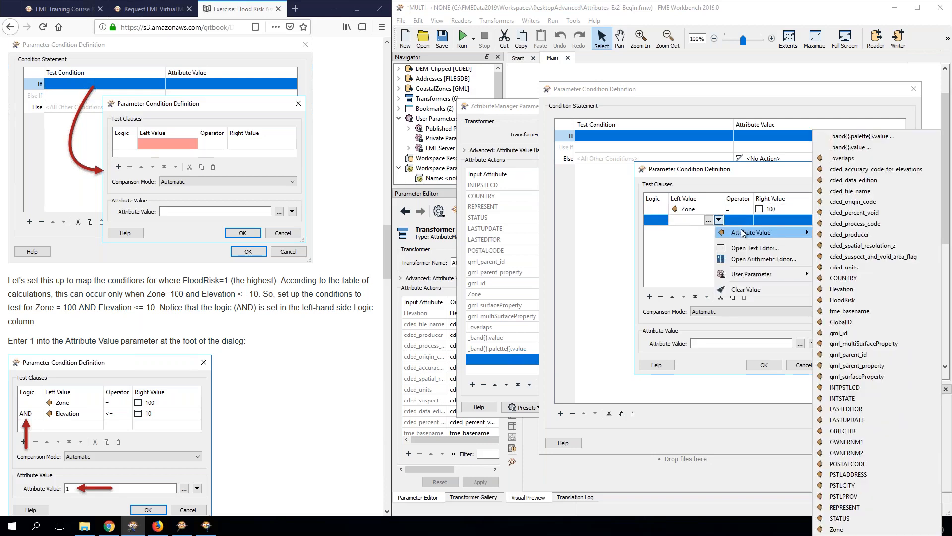
left_click(842, 289)
left_click(777, 223)
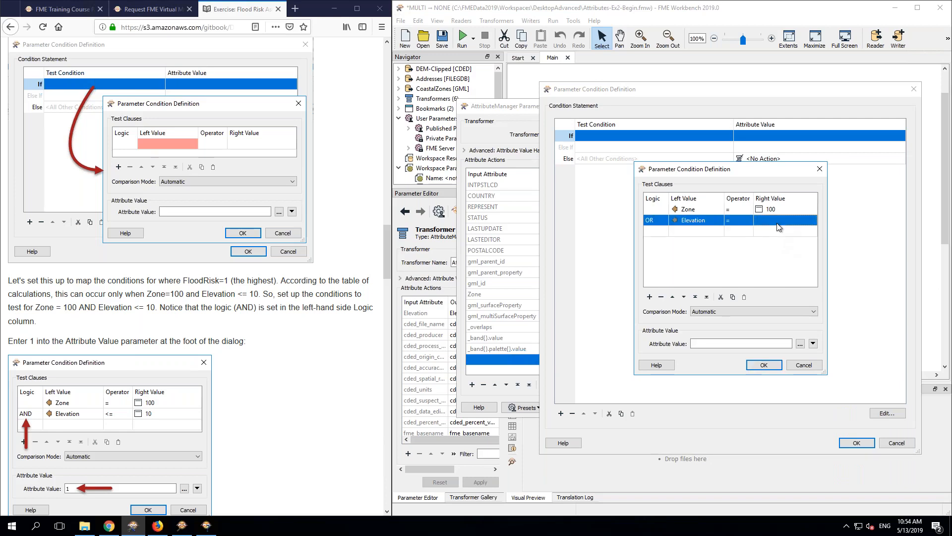
left_click(738, 221)
left_click(738, 223)
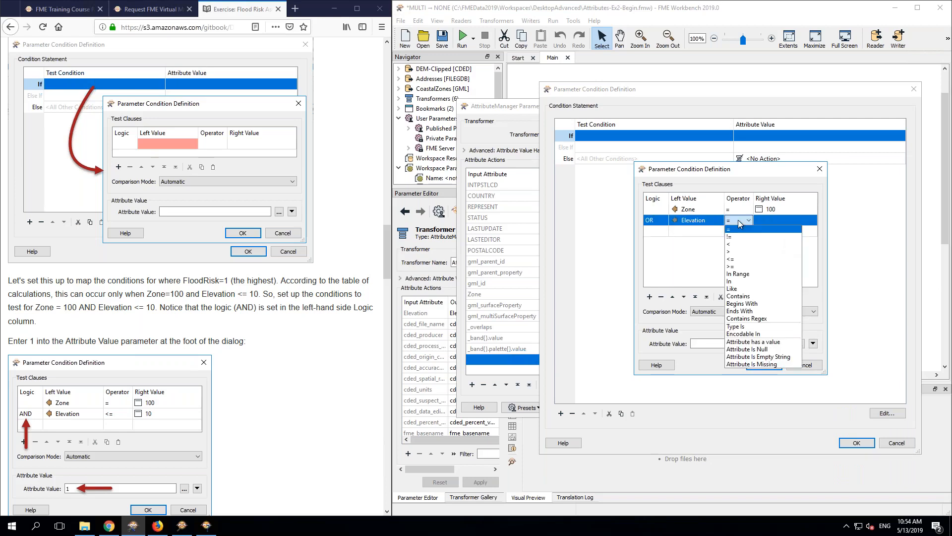
left_click(738, 259)
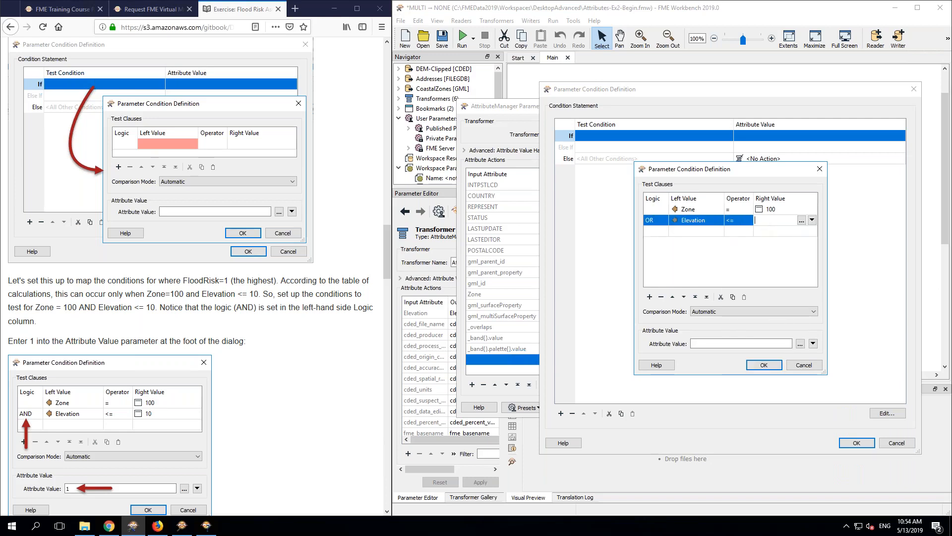
type("10")
left_click(751, 274)
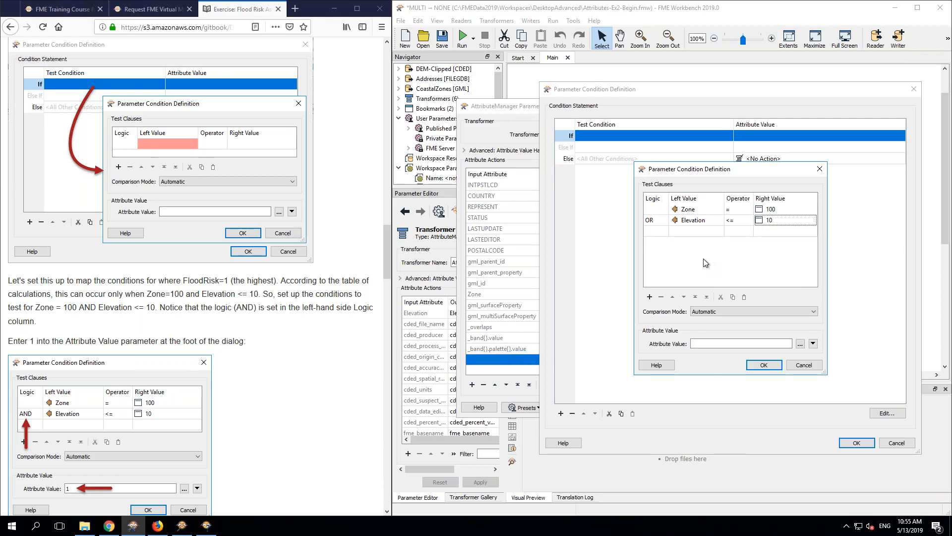
Step: Change the logic joining the Elevation clause to the Zone clause to AND
left_click(663, 222)
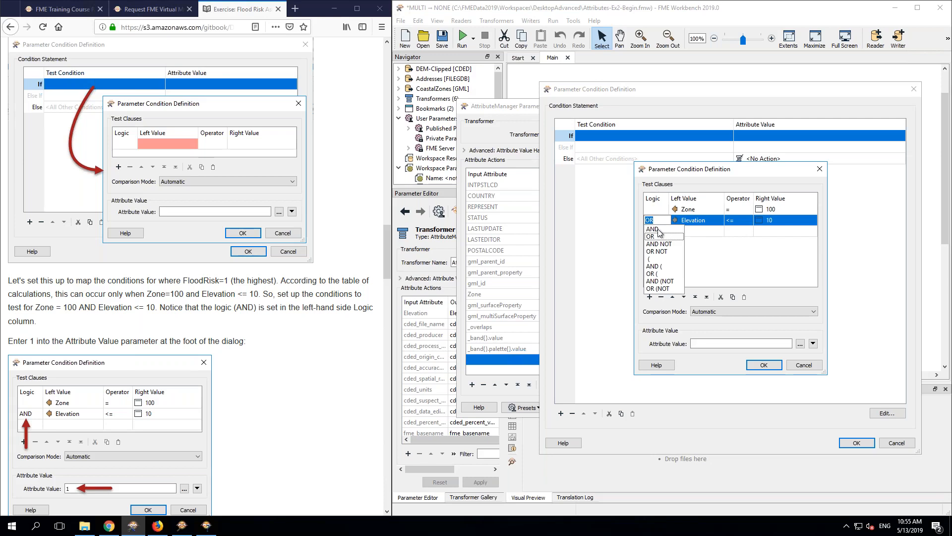
left_click(729, 338)
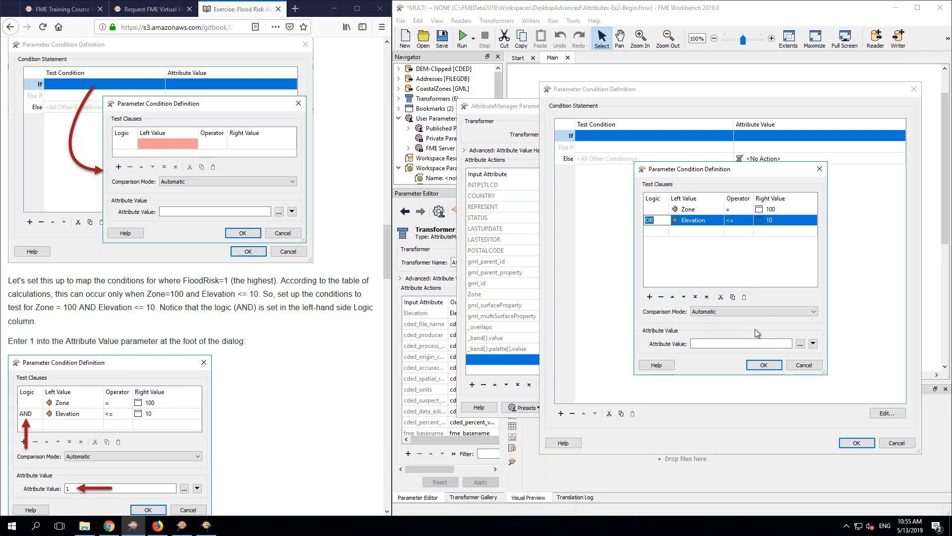
left_click(666, 221)
double_click(666, 220)
left_click(666, 225)
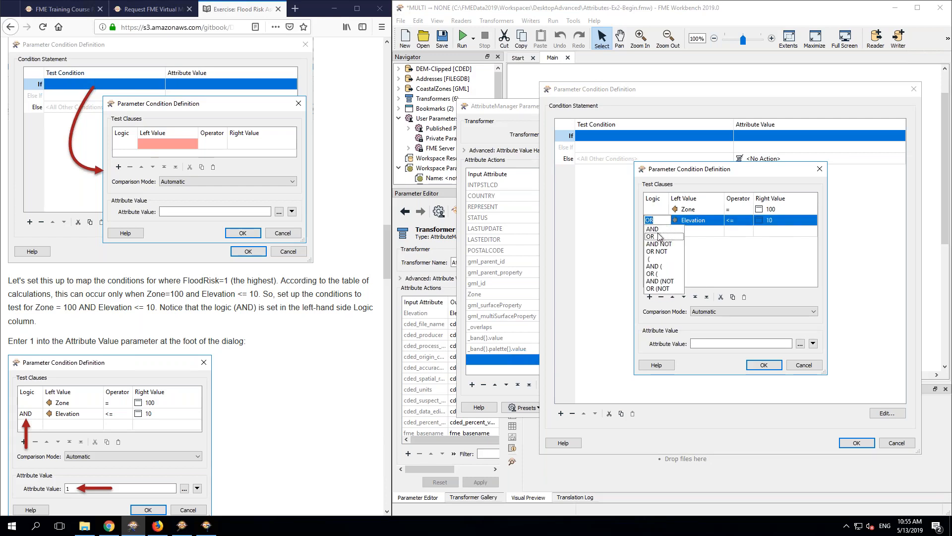
left_click(666, 235)
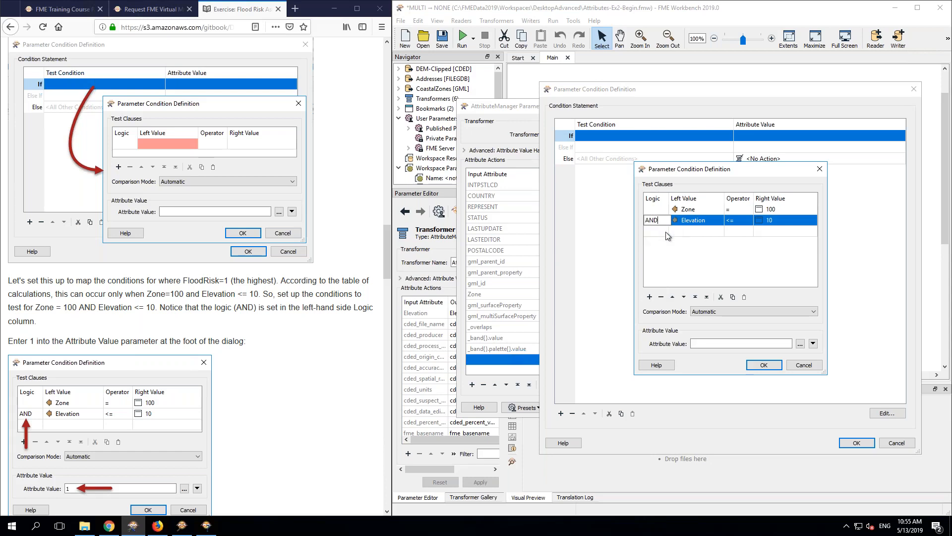
left_click(726, 260)
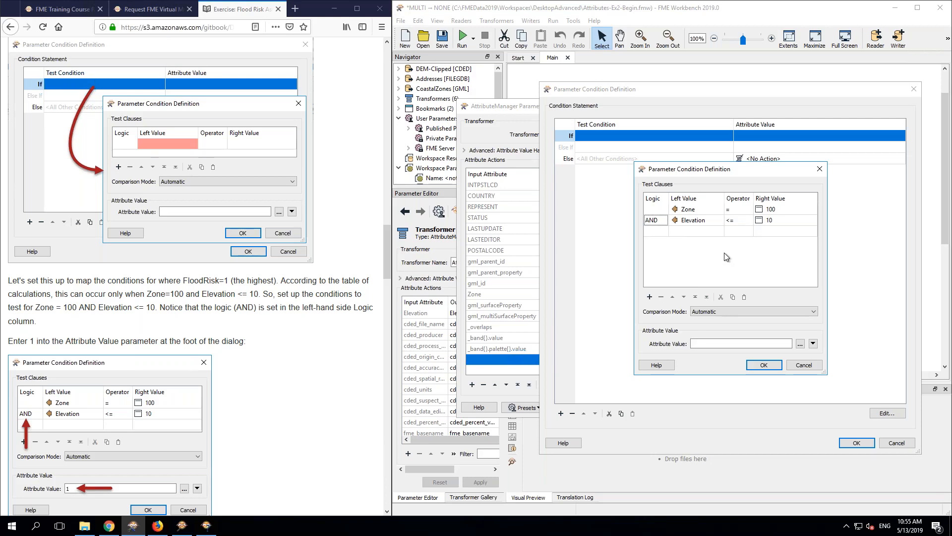
Step: Set the If condition's attribute value to 1, check it against the exercise's instructions, and accept the test clauses
left_click(724, 344)
type("1")
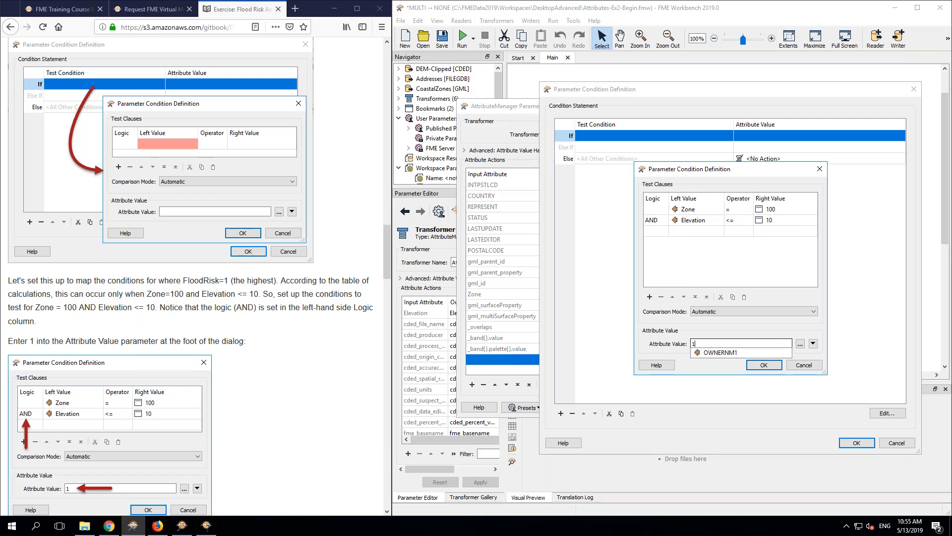
key("Escape")
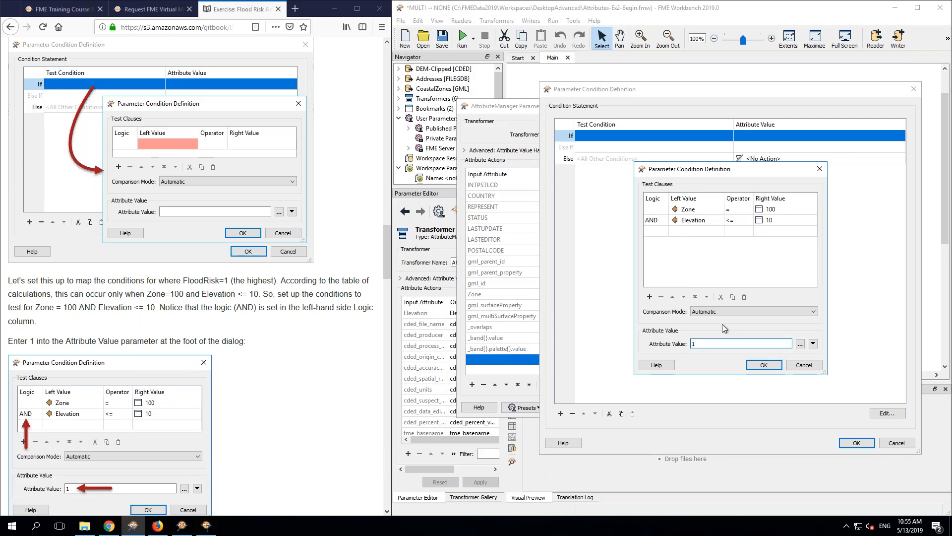
left_click(253, 348)
scroll(254, 348, "down", 10)
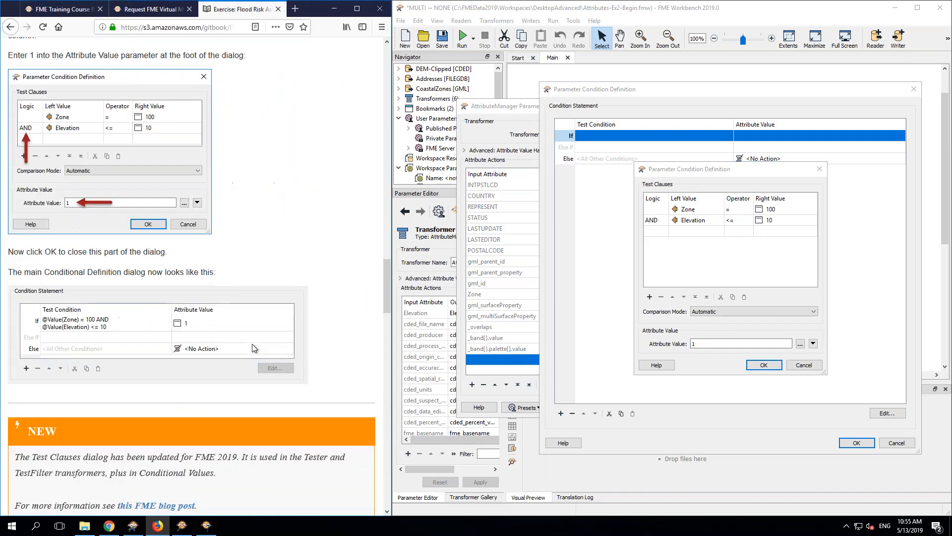
left_click(764, 366)
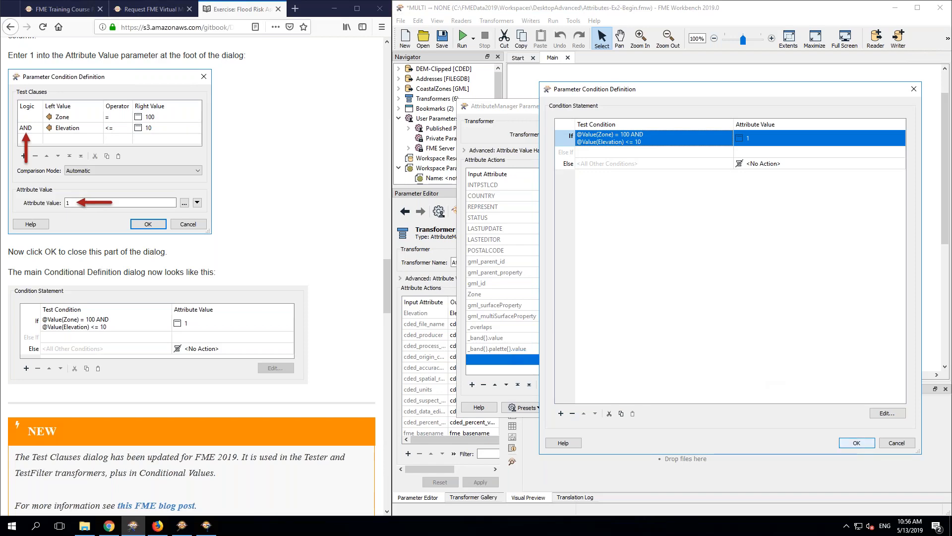
Step: Apply the FloodRisk conditional value in the AttributeManager and run the workspace up to that transformer
left_click(856, 443)
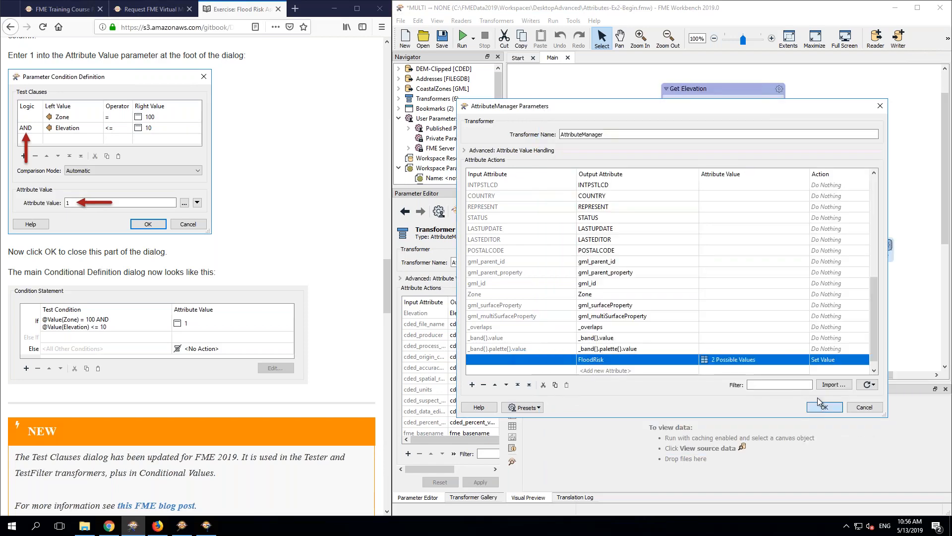
left_click(817, 407)
left_click(820, 229)
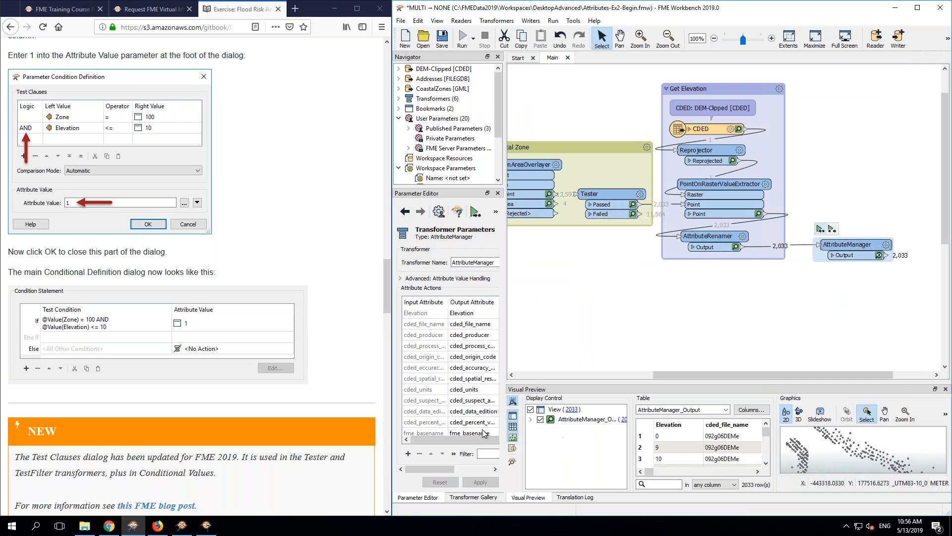
Step: Hide the graphics view in Visual Preview and examine the FloodRisk column in the AttributeManager output table
left_click(513, 437)
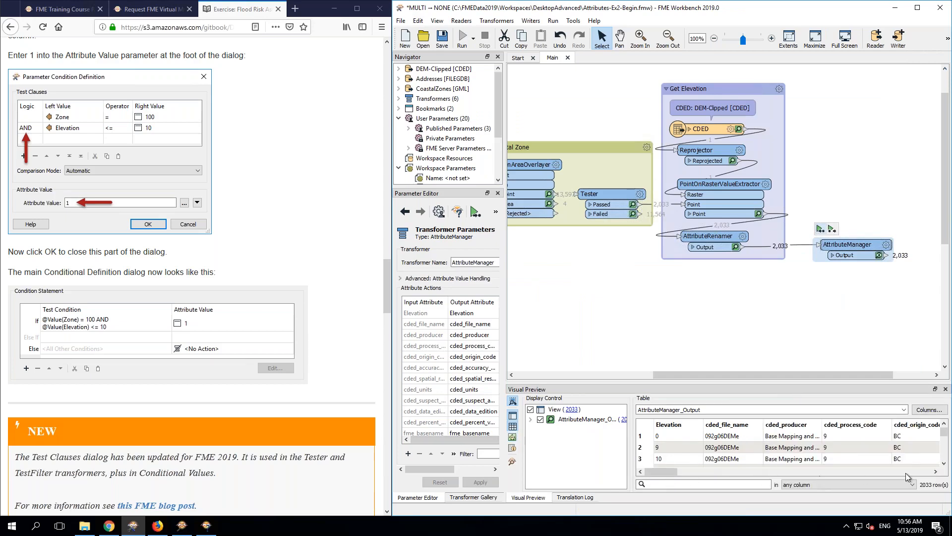
left_click_drag(908, 472, 908, 472)
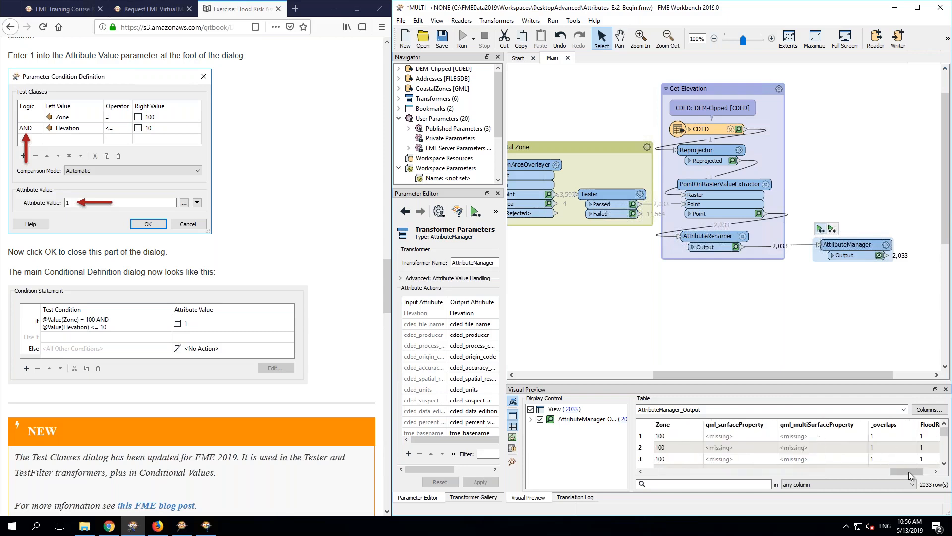
left_click(934, 471)
left_click(904, 434)
scroll(900, 456, "down", 7)
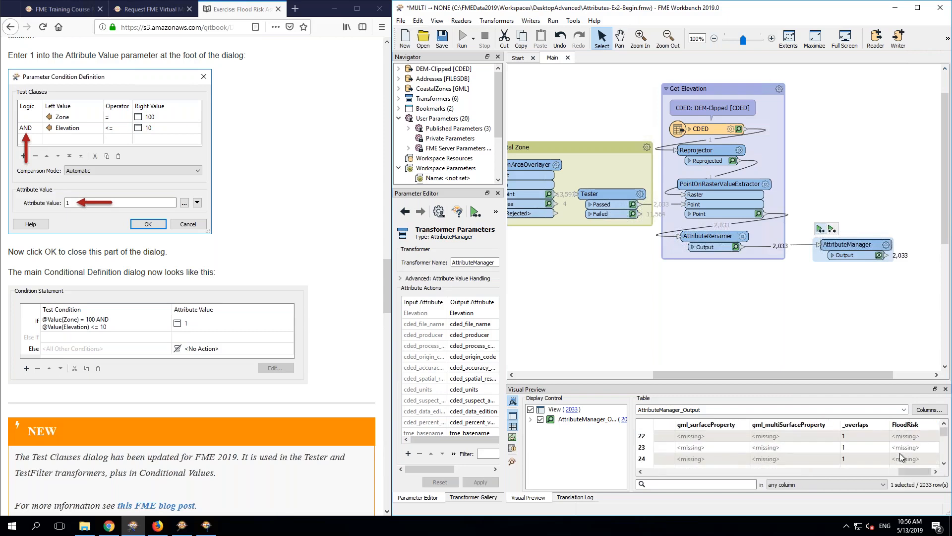
scroll(901, 457, "down", 6)
left_click(904, 448)
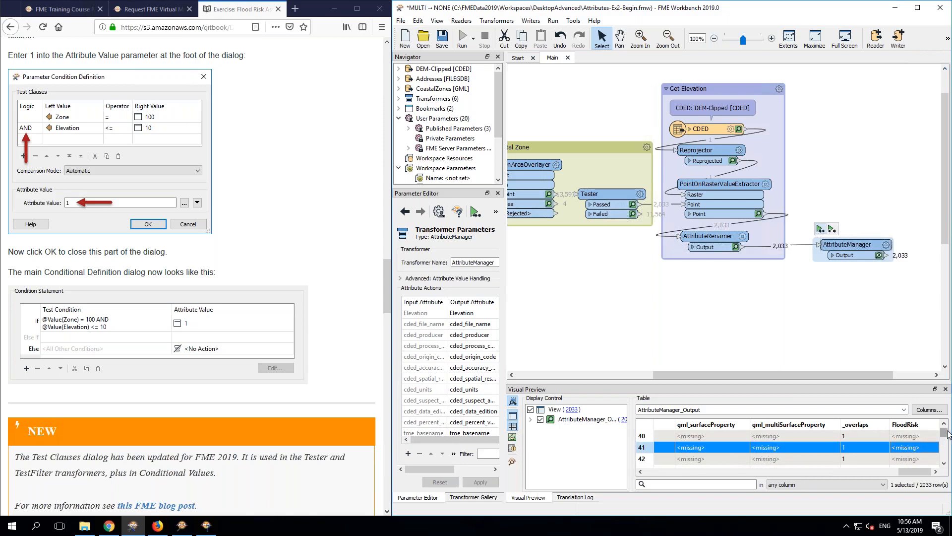
left_click_drag(945, 433, 945, 421)
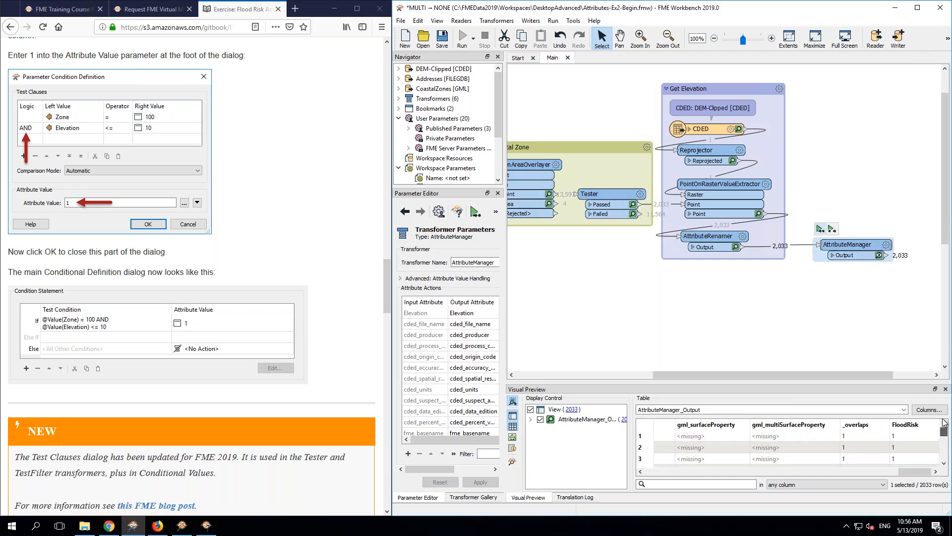
left_click(902, 457)
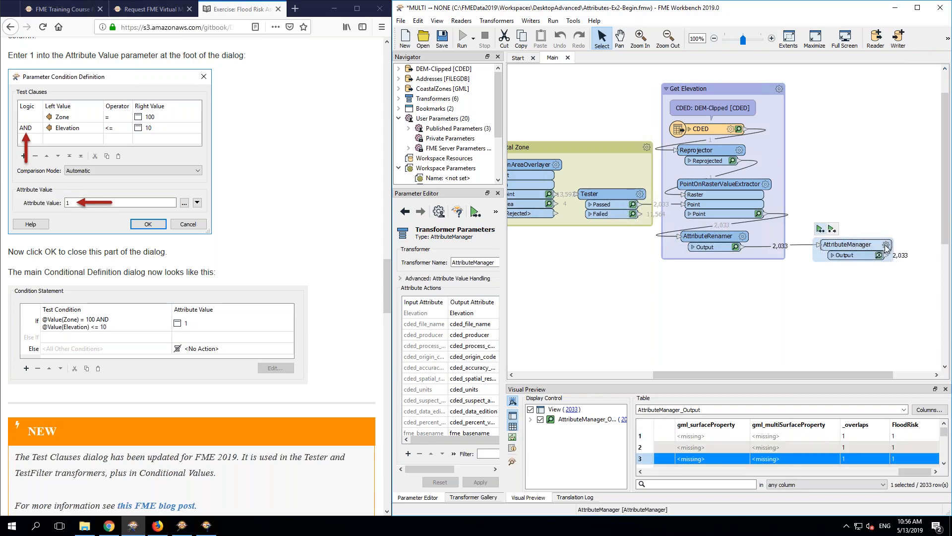
Step: Reopen the AttributeManager parameters and the conditional value definition for the FloodRisk attribute
left_click(886, 245)
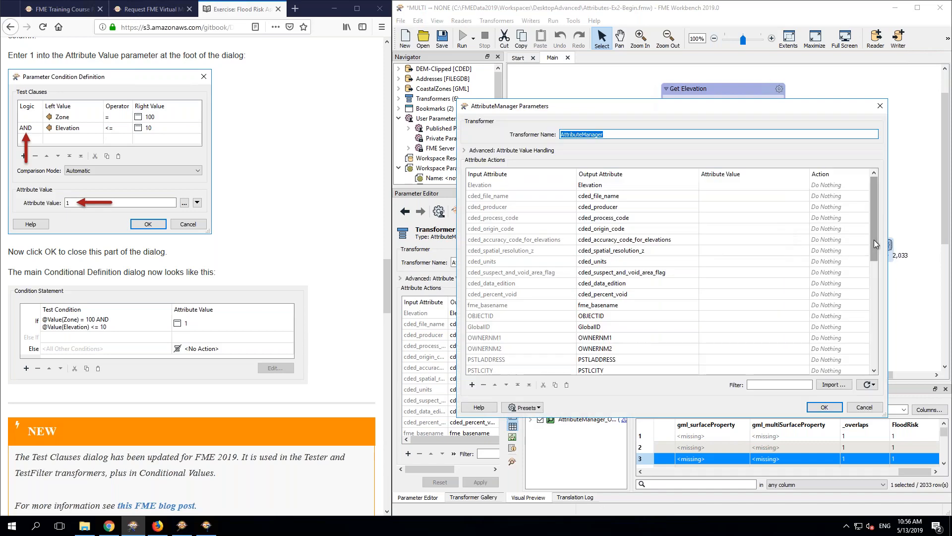
left_click_drag(874, 240, 881, 347)
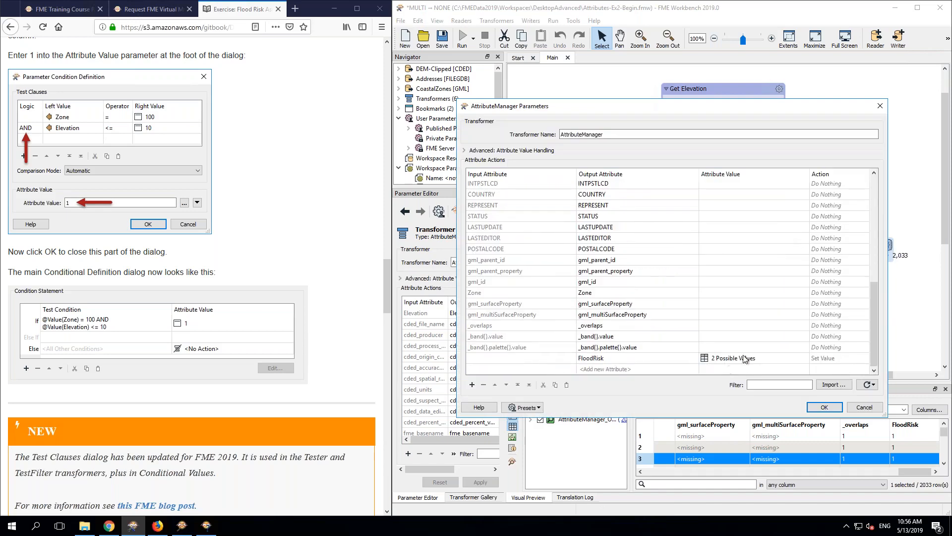
left_click(800, 358)
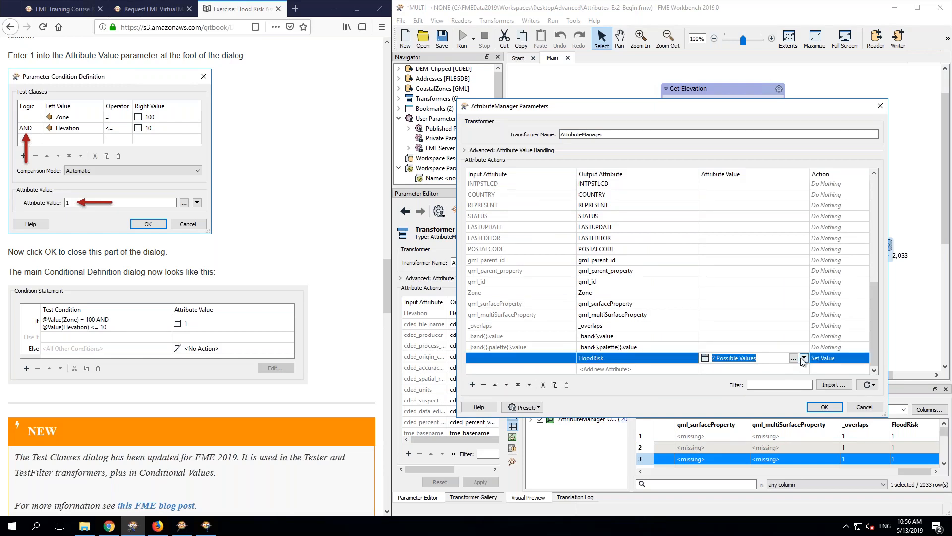
left_click(804, 358)
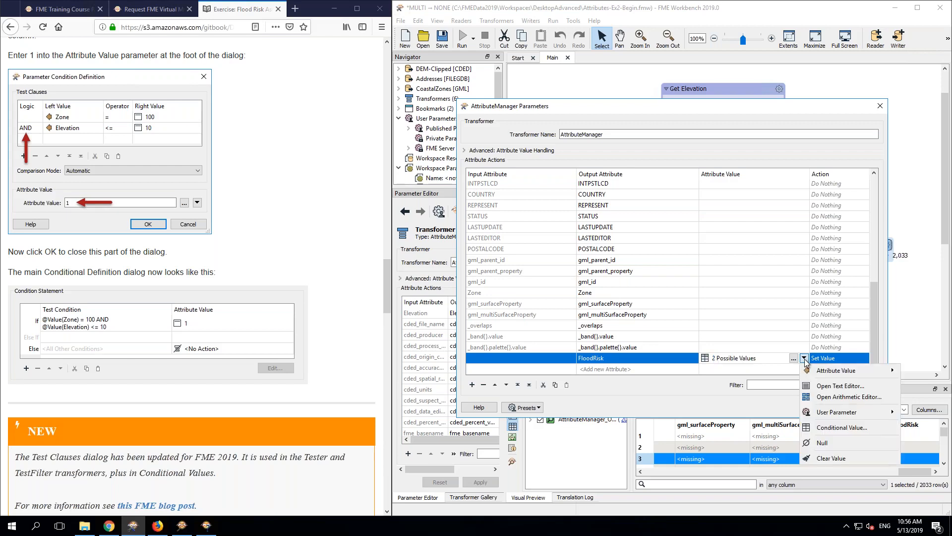
left_click(834, 427)
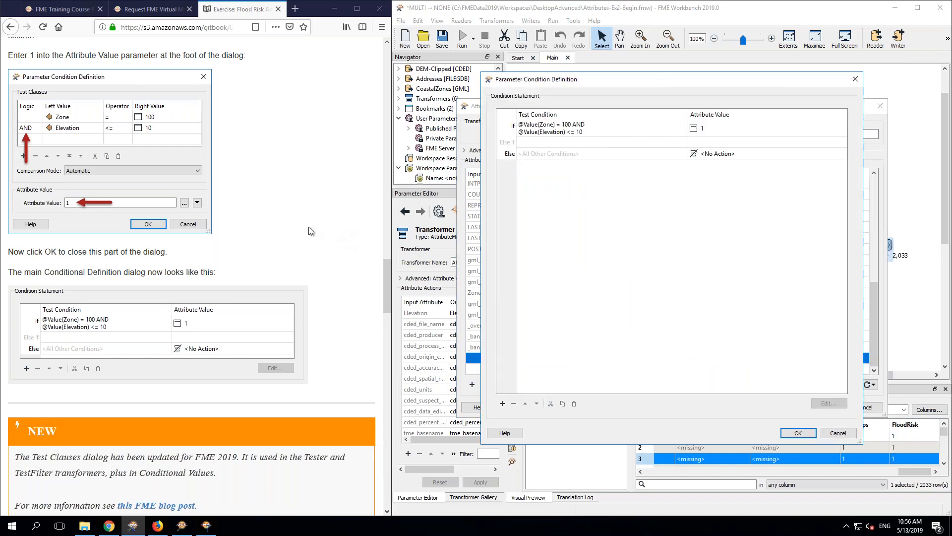
Step: Following the exercise's second condition section, give the Else If condition a first test clause comparing Zone as equal to 200
left_click(308, 228)
scroll(309, 228, "down", 8)
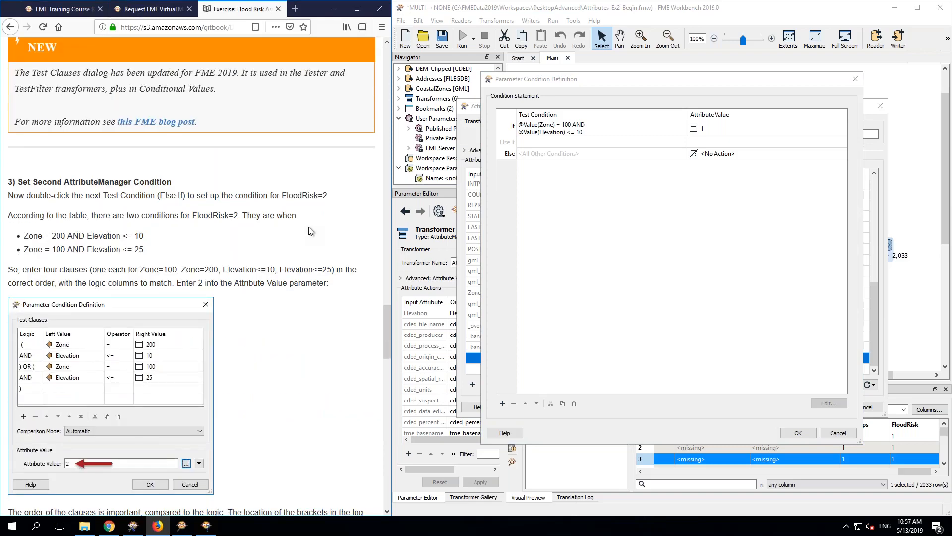
scroll(318, 229, "down", 1)
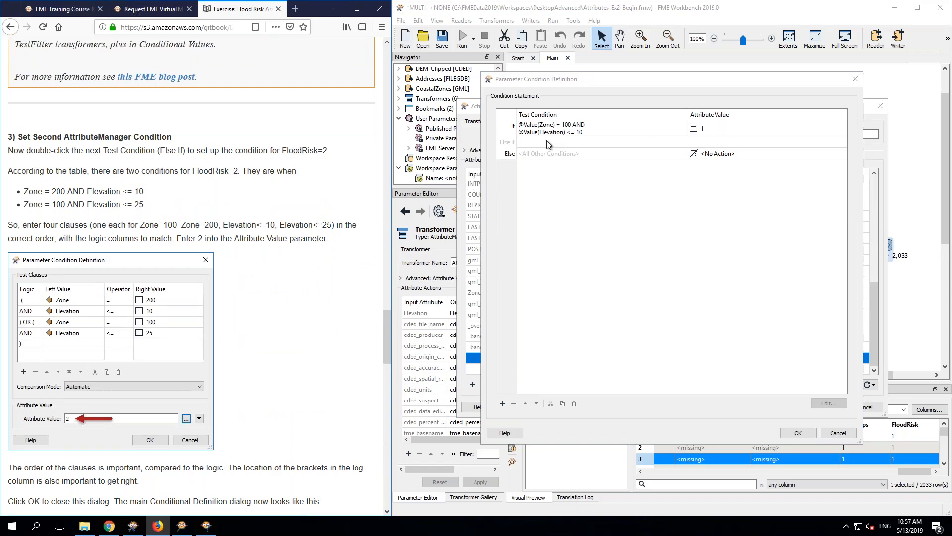
left_click(596, 141)
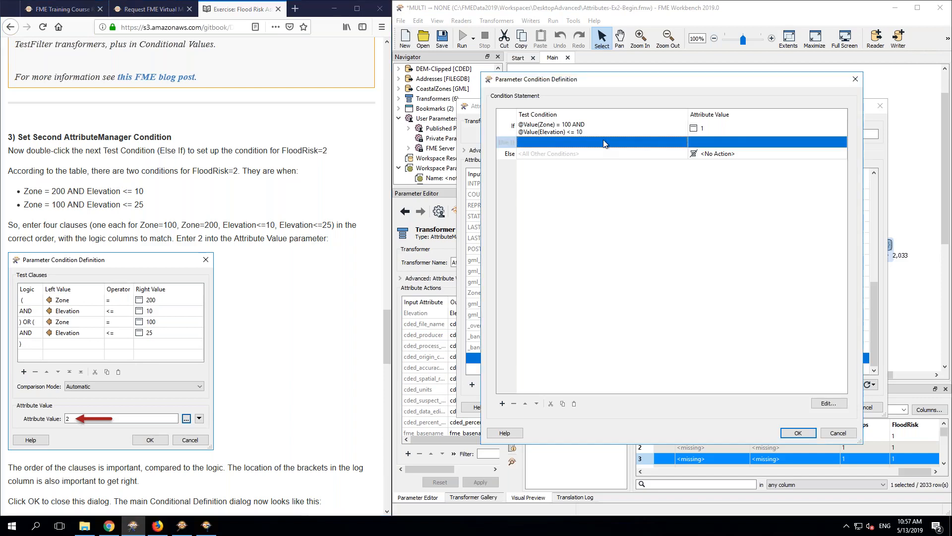
double_click(604, 143)
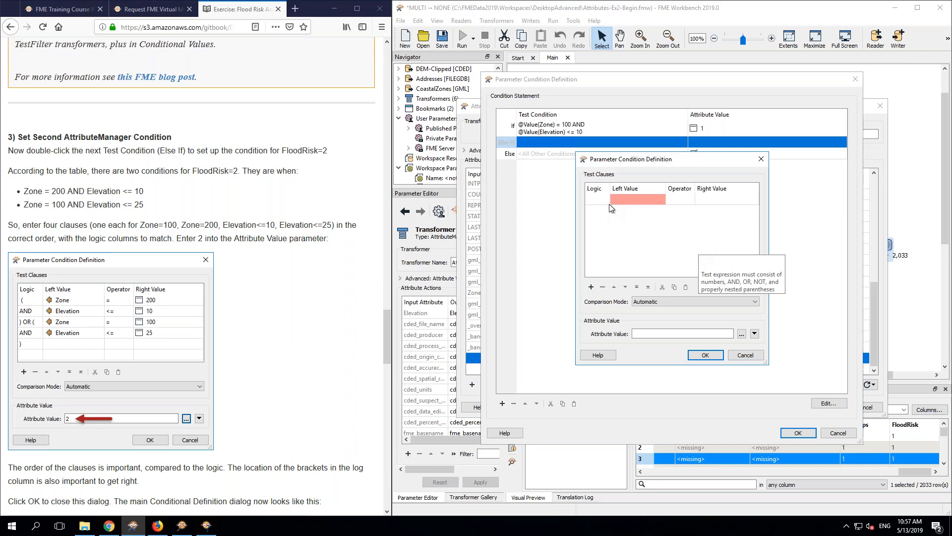
left_click(640, 201)
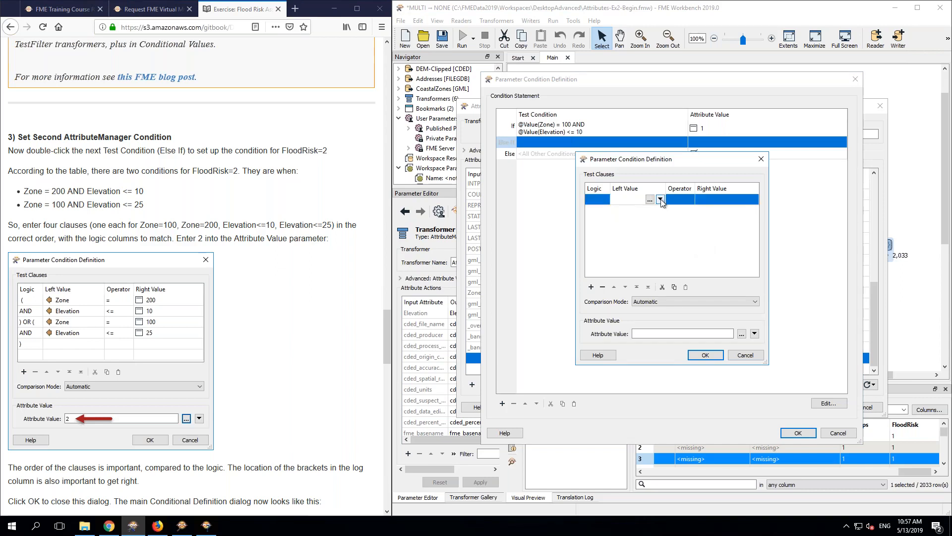
left_click(660, 200)
mouse_move(685, 213)
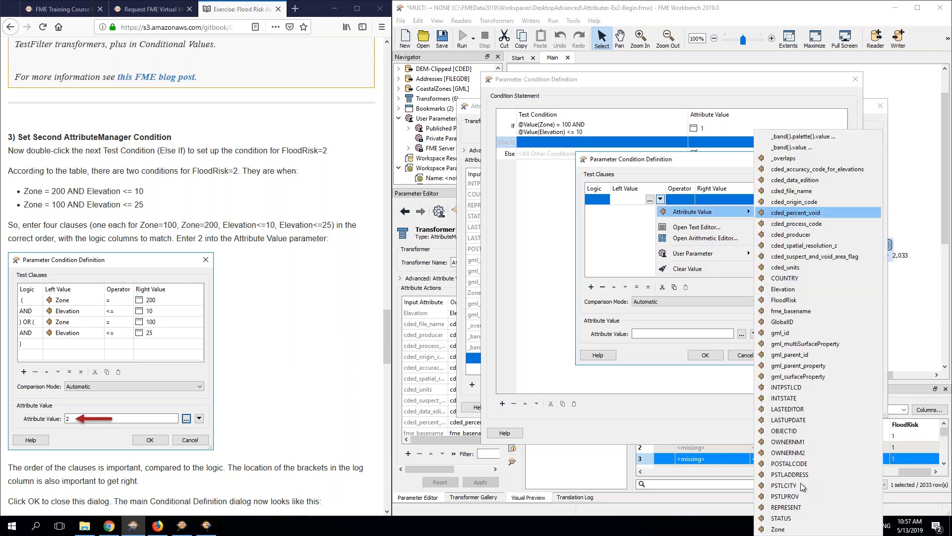
left_click(777, 530)
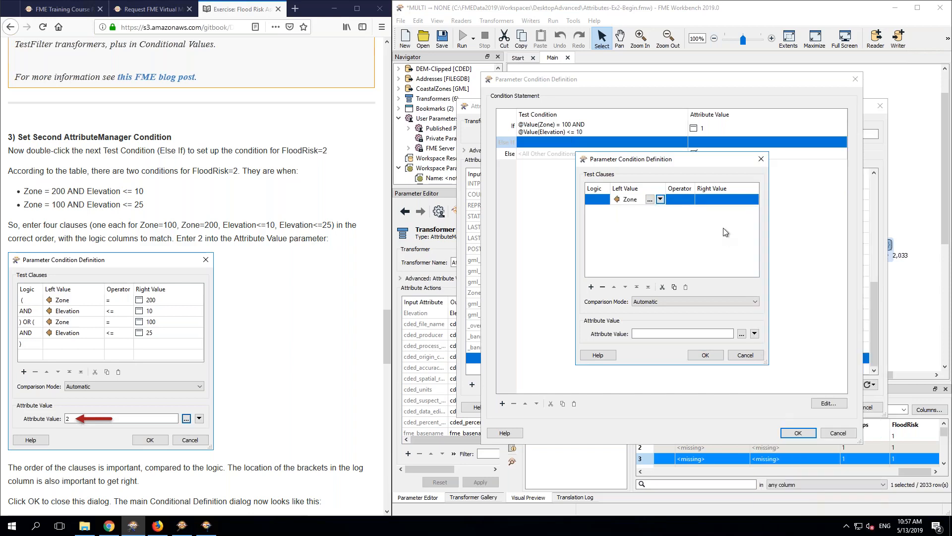
left_click(710, 200)
type("200")
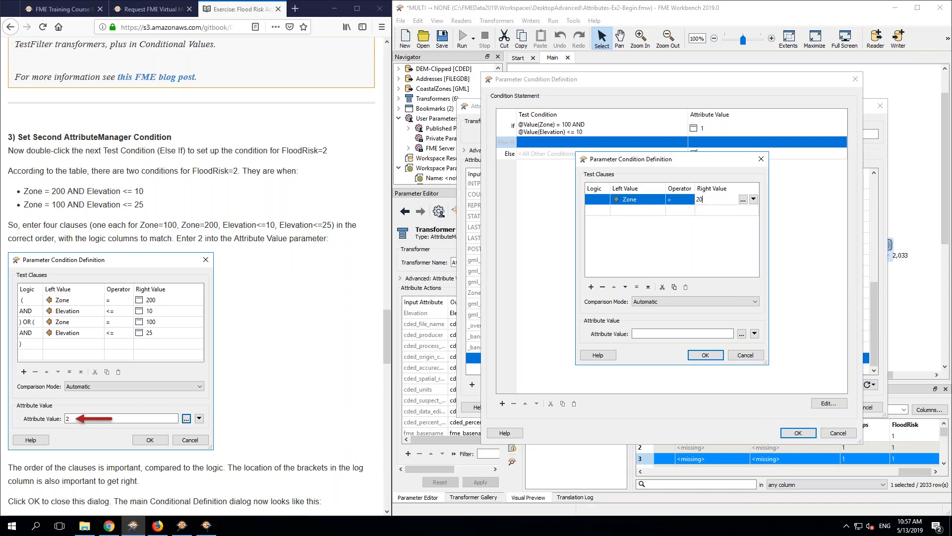
Step: Add a second test clause to the Else If condition with the Elevation attribute as its left value
left_click(643, 212)
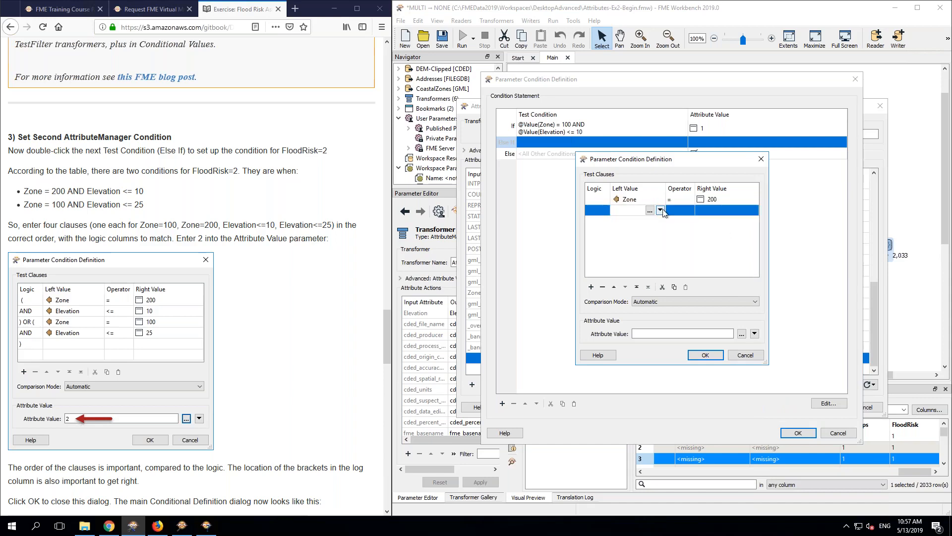
left_click(660, 210)
mouse_move(693, 224)
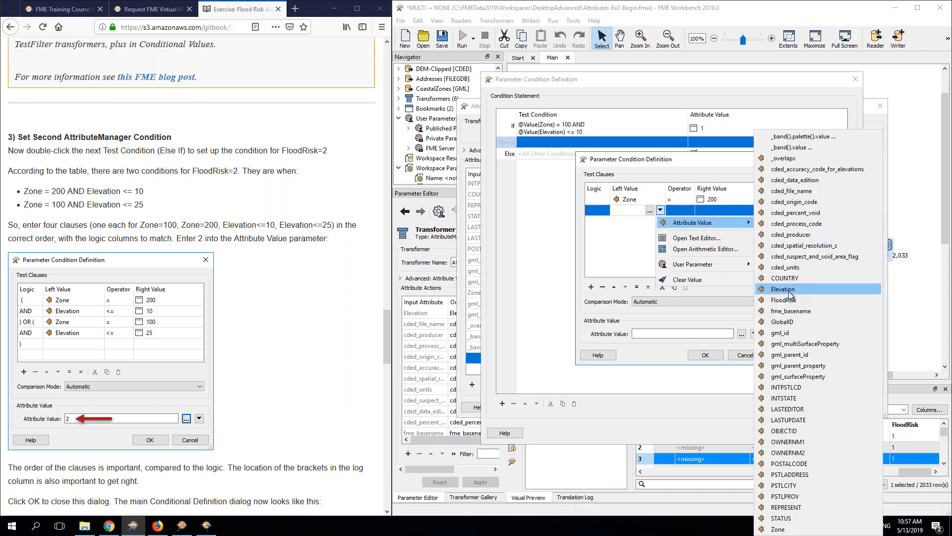
left_click(783, 289)
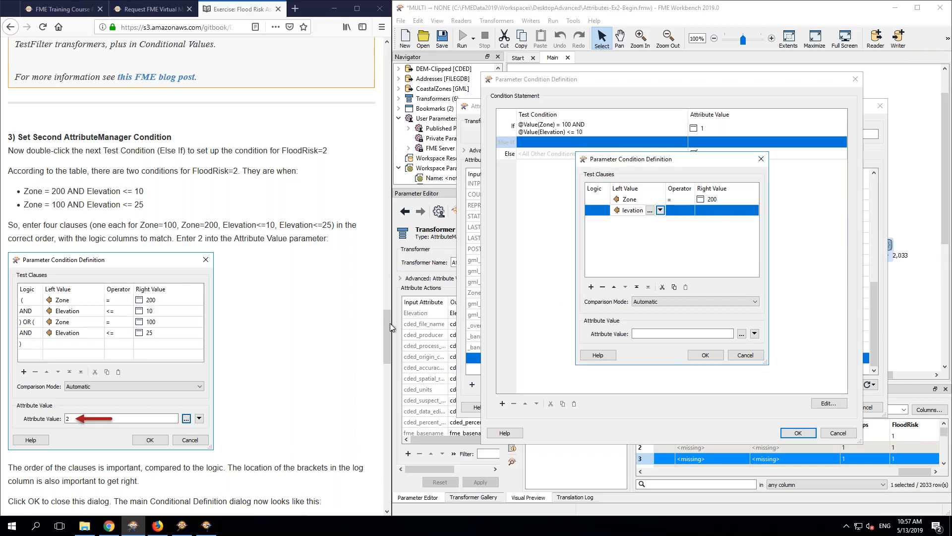
Step: Check the exercise's flood risk table for the elevation and shoreline distance combinations that give a risk of 2
scroll(308, 258, "up", 15)
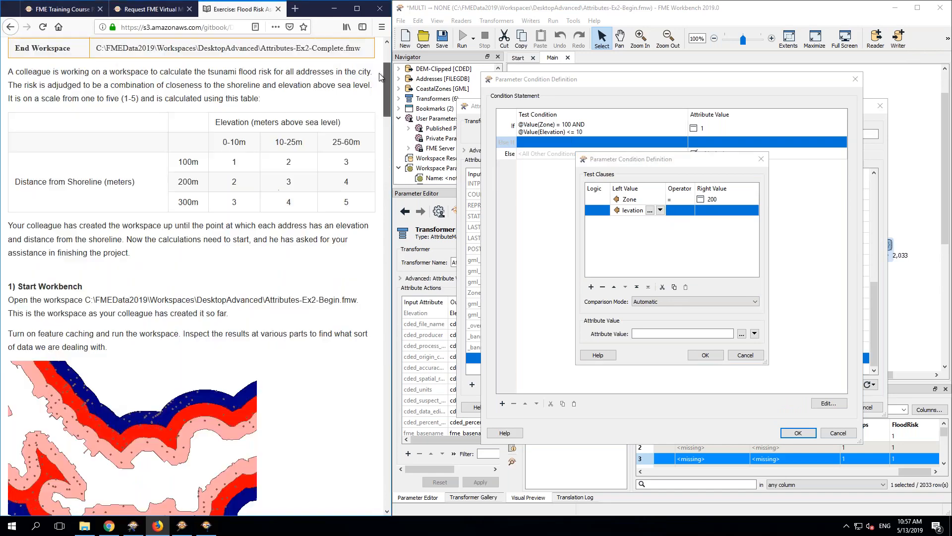
double_click(288, 220)
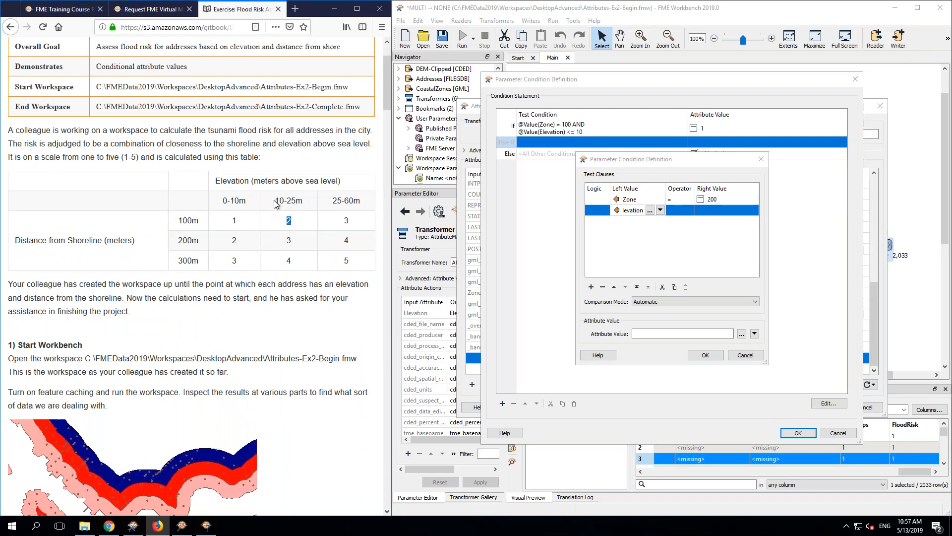
left_click_drag(273, 201, 303, 203)
double_click(180, 221)
double_click(181, 241)
double_click(234, 240)
left_click(235, 243)
Step: Set the Elevation clause's operator to <= and its right value to 25
left_click(680, 211)
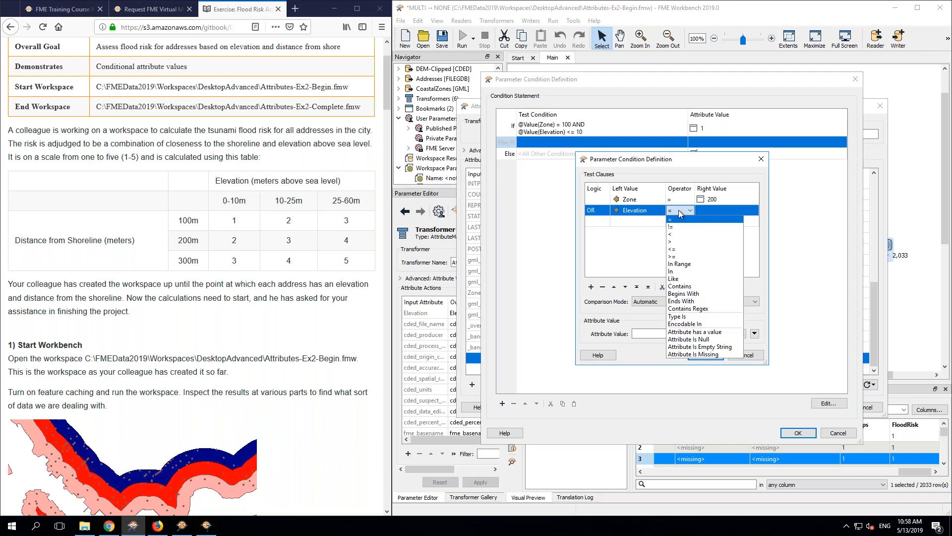
left_click(675, 249)
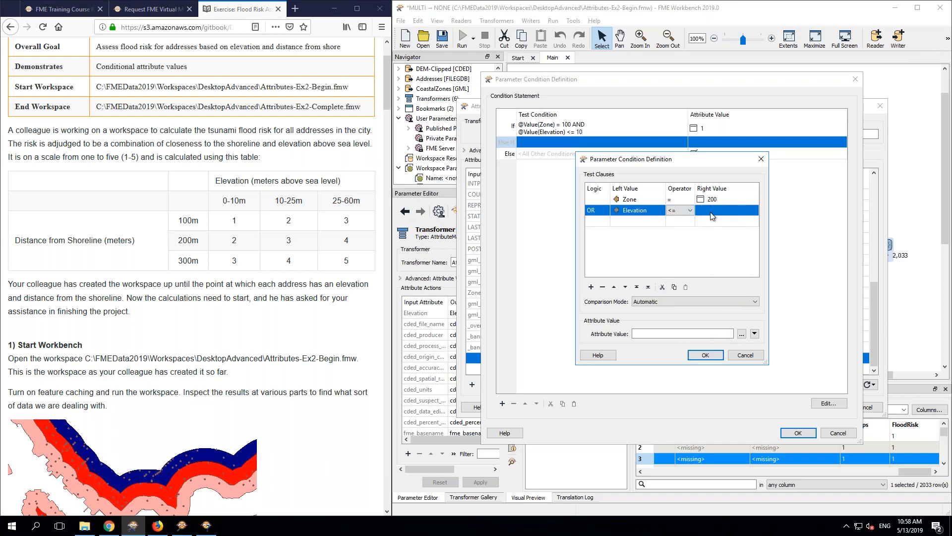
left_click(717, 210)
type("25")
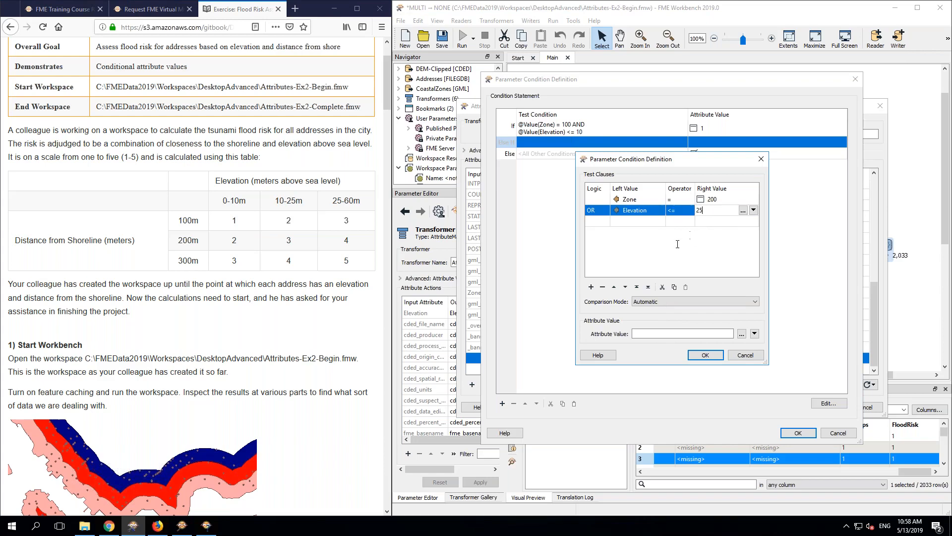
left_click(679, 245)
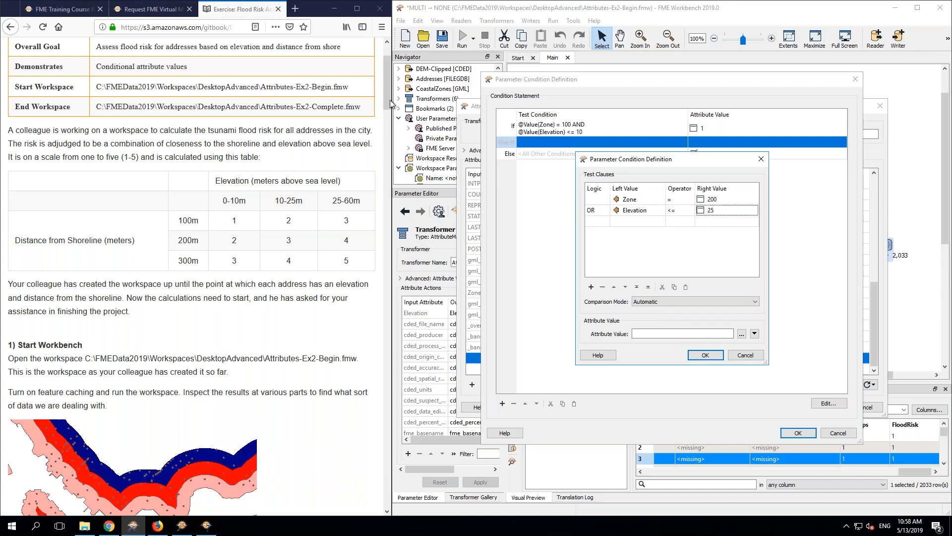
Step: Following the exercise's second condition section, set the Elevation clause's right value to 10
left_click(389, 119)
left_click(389, 325)
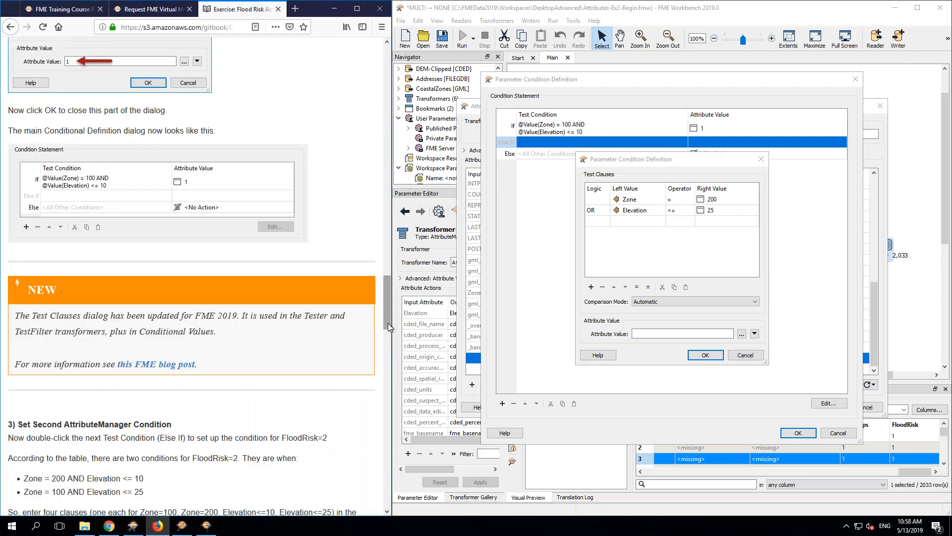
left_click_drag(388, 317, 387, 352)
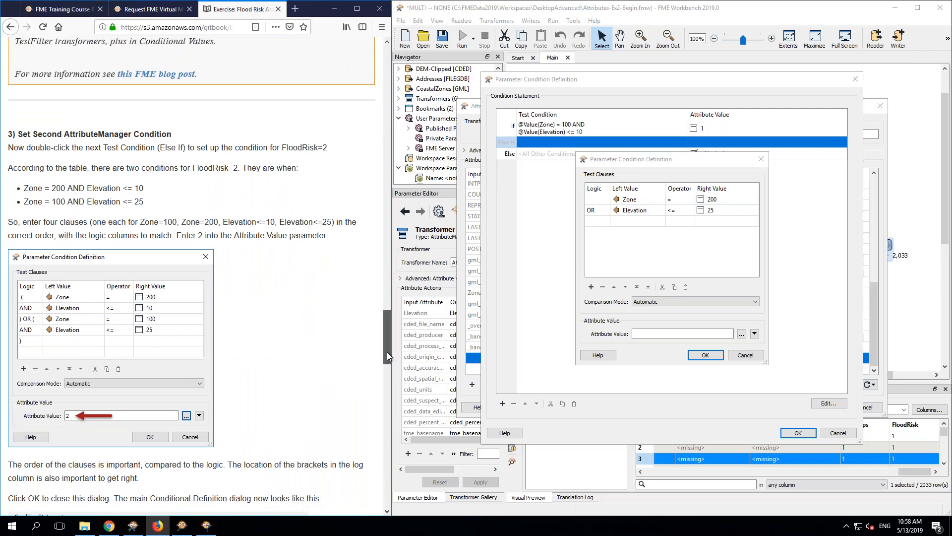
left_click(716, 213)
left_click(715, 213)
type("10")
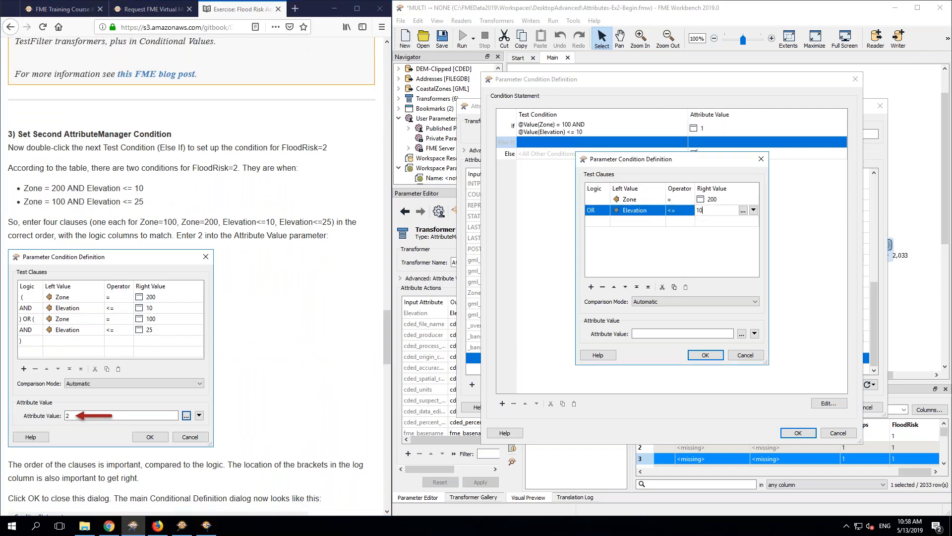
Step: Add a third test clause to the Else If condition comparing the Zone attribute as equal to 100
left_click(636, 220)
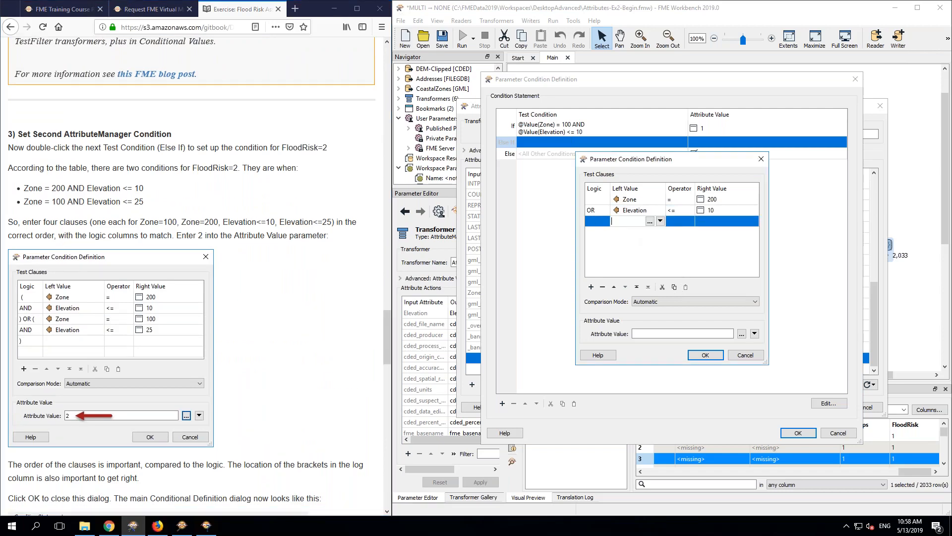
left_click(661, 221)
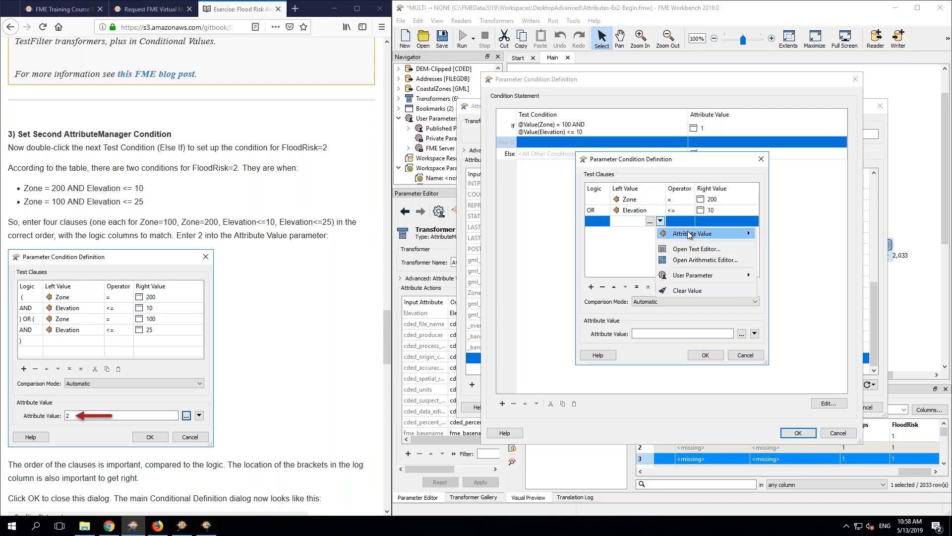
mouse_move(699, 233)
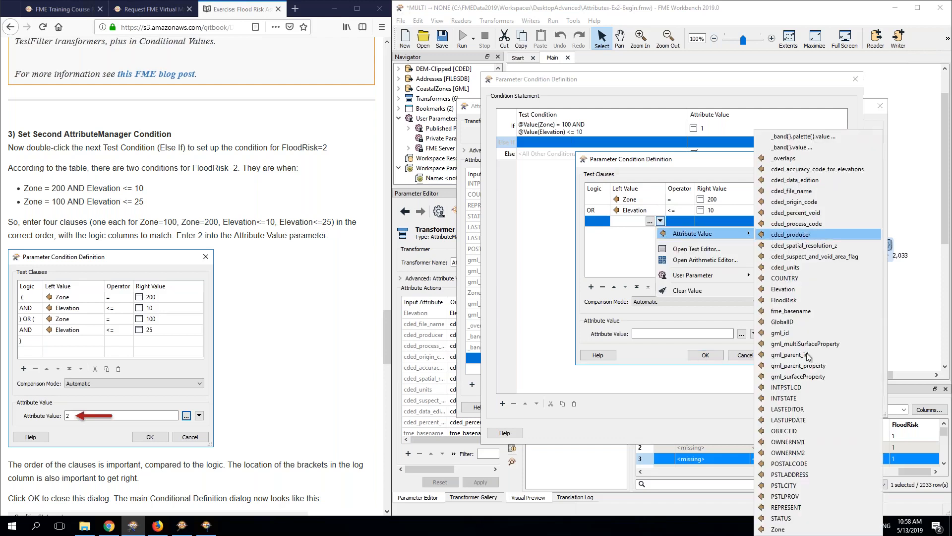
left_click(778, 529)
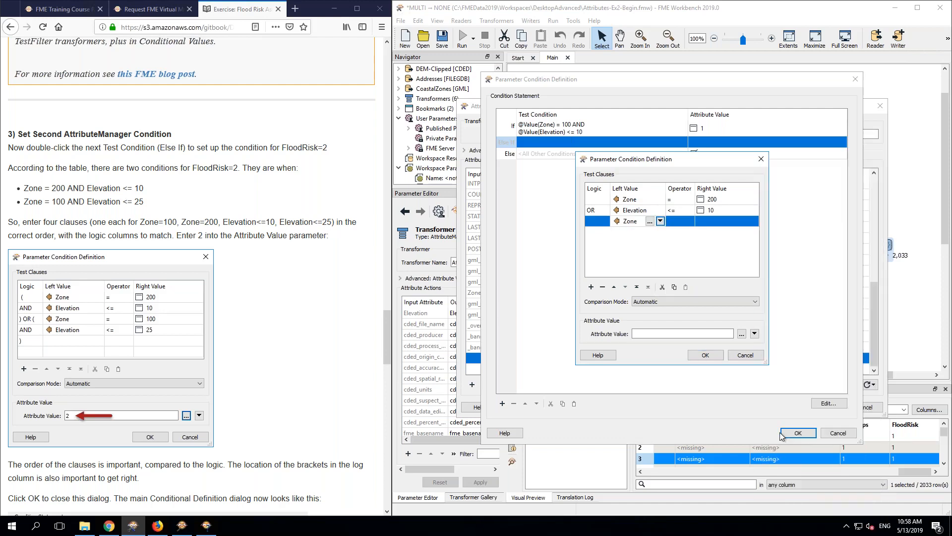
left_click(708, 226)
type("100")
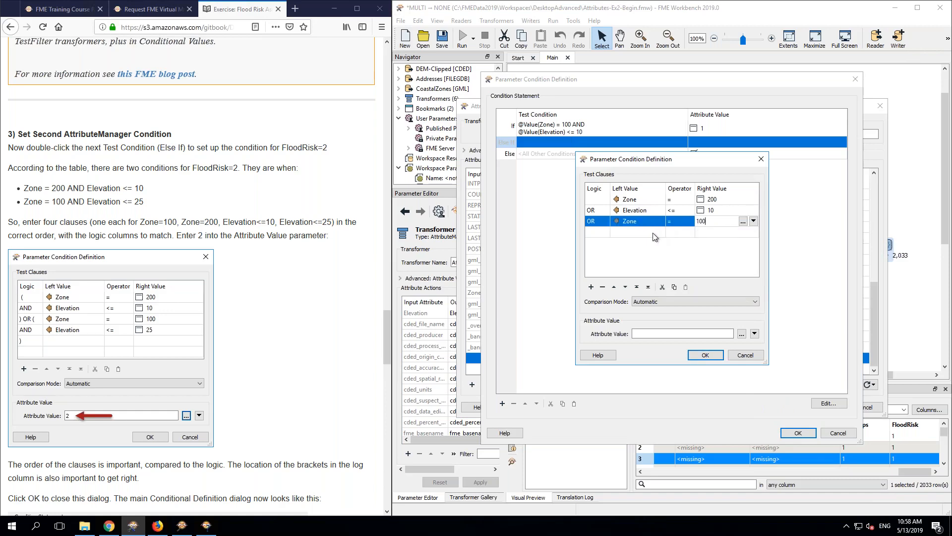
Step: Add a fourth test clause to the Else If condition with the Elevation attribute as its left value
left_click(657, 232)
left_click(660, 231)
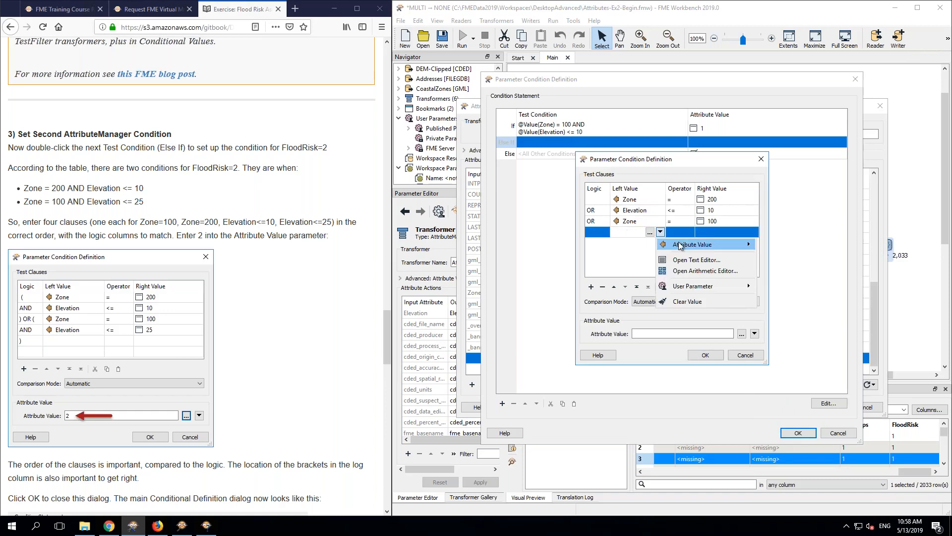
mouse_move(680, 245)
left_click(796, 291)
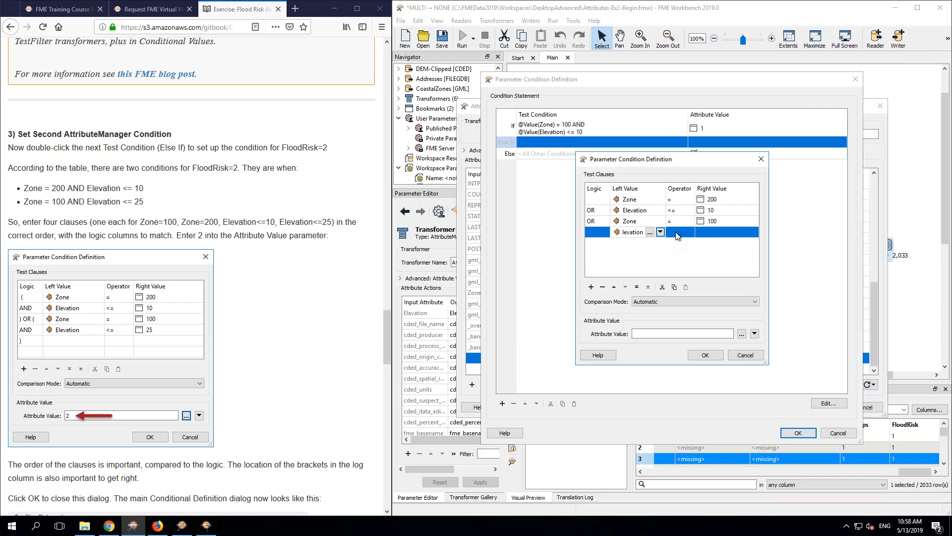
Step: Complete the fourth test clause as Elevation <= 25
left_click(677, 233)
left_click(677, 236)
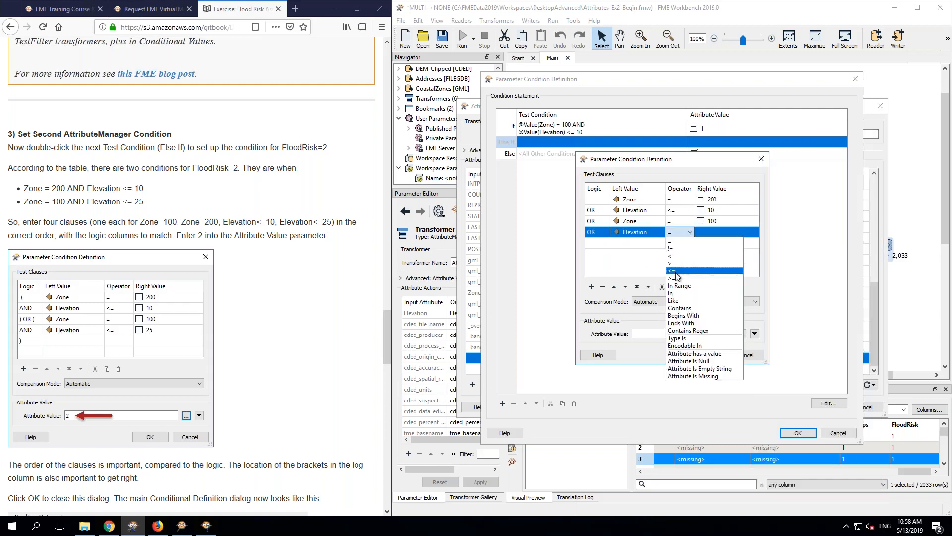
left_click(679, 272)
left_click(720, 234)
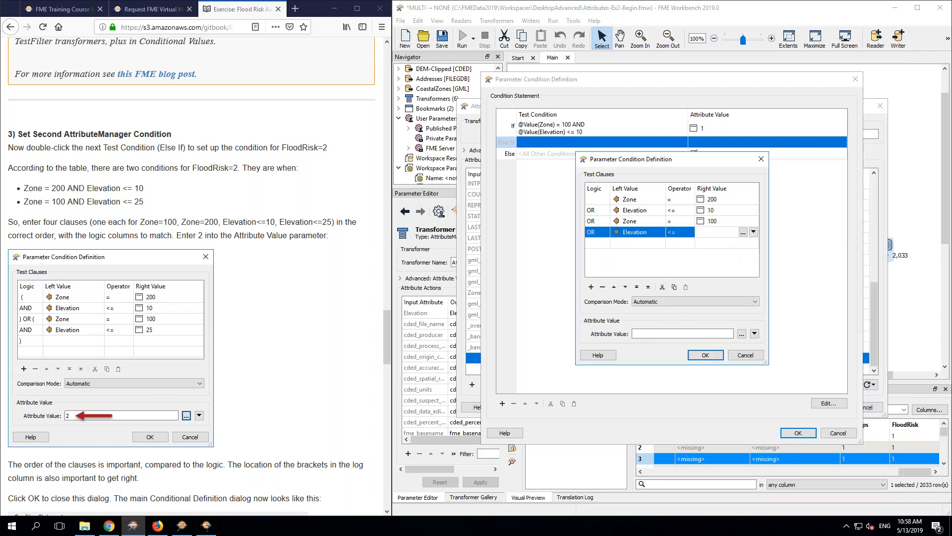
type("25")
key("Return")
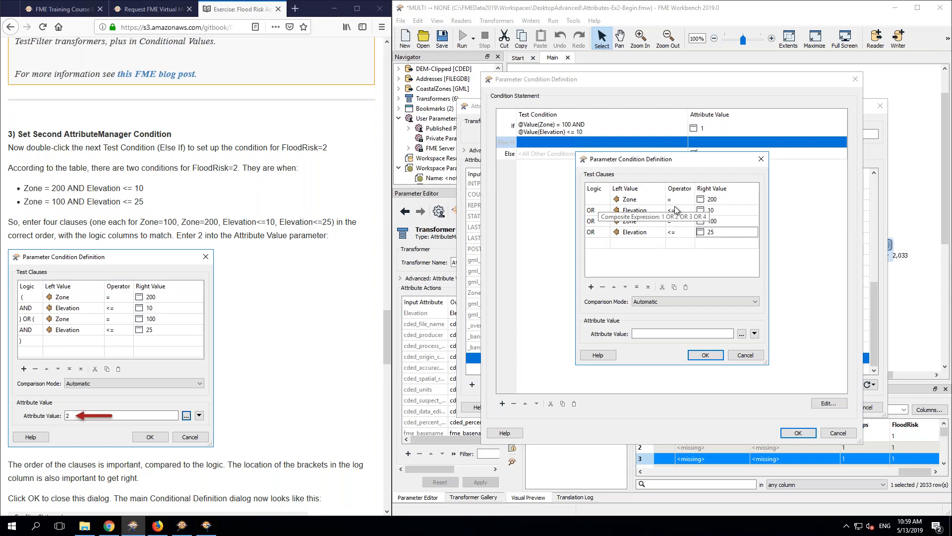
Step: Set the logic of the first clause to an opening bracket and of the second clause to AND
double_click(600, 202)
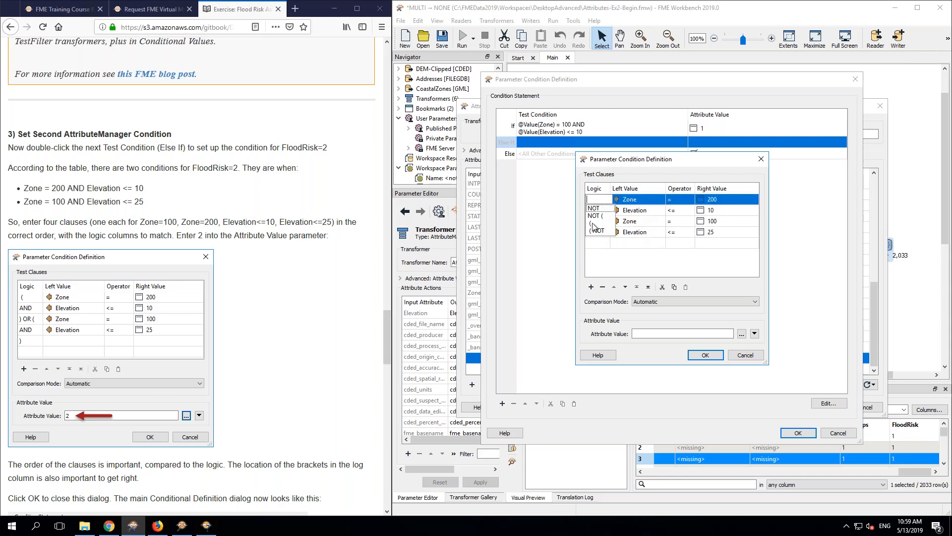
left_click(593, 223)
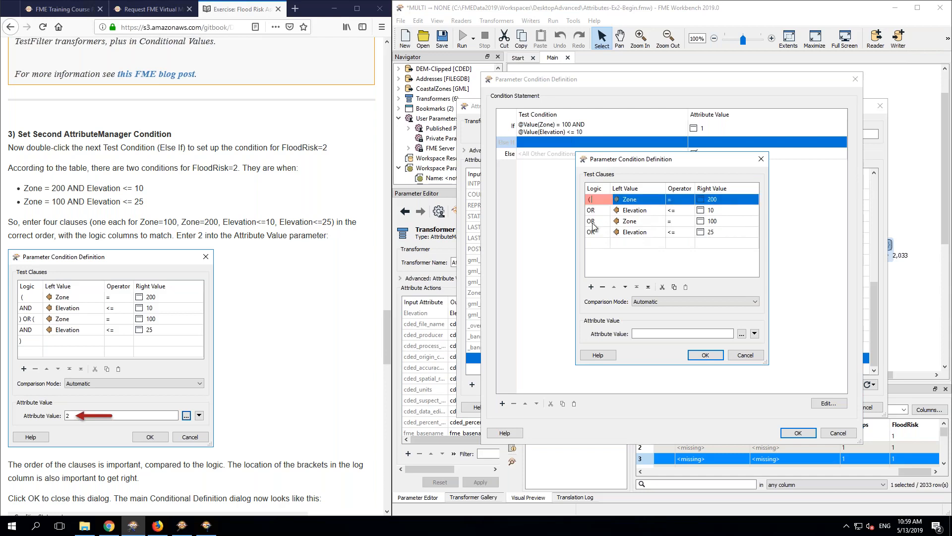
double_click(598, 214)
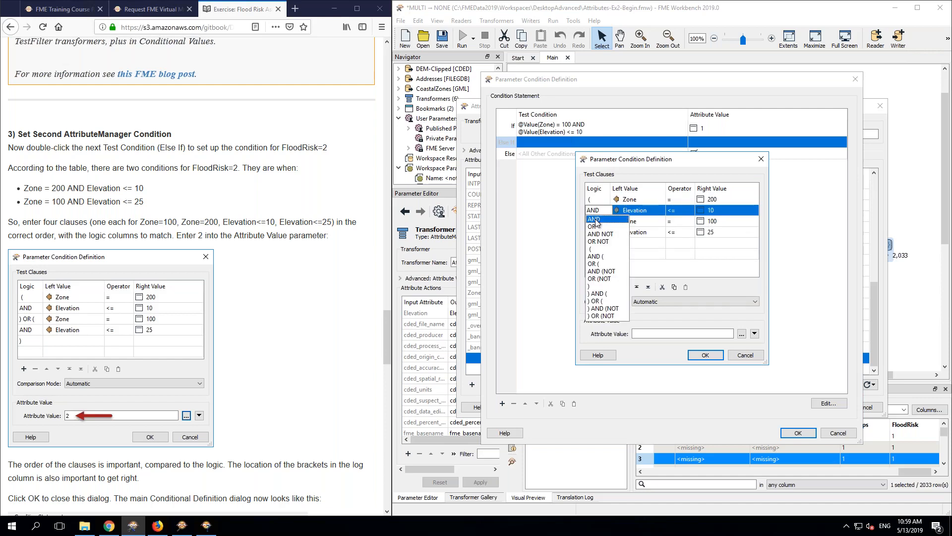
left_click(595, 219)
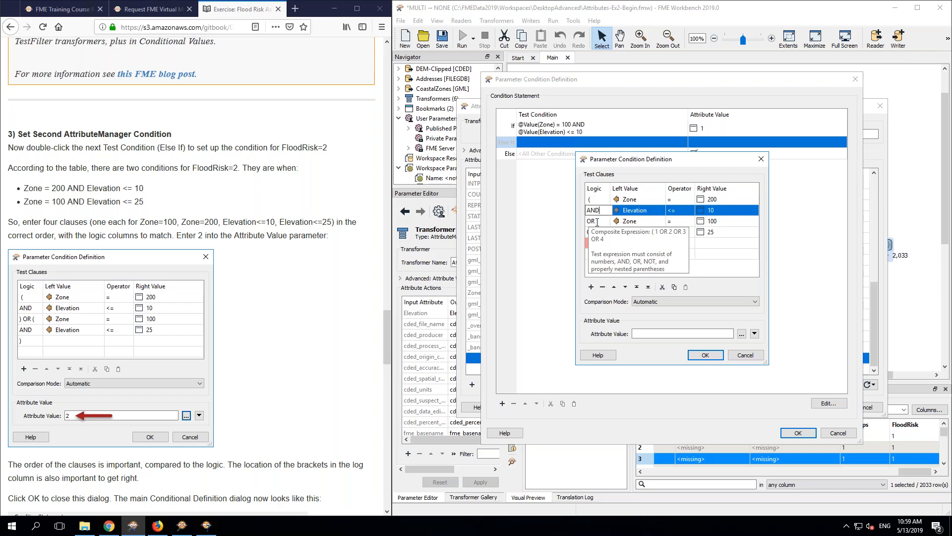
left_click(597, 212)
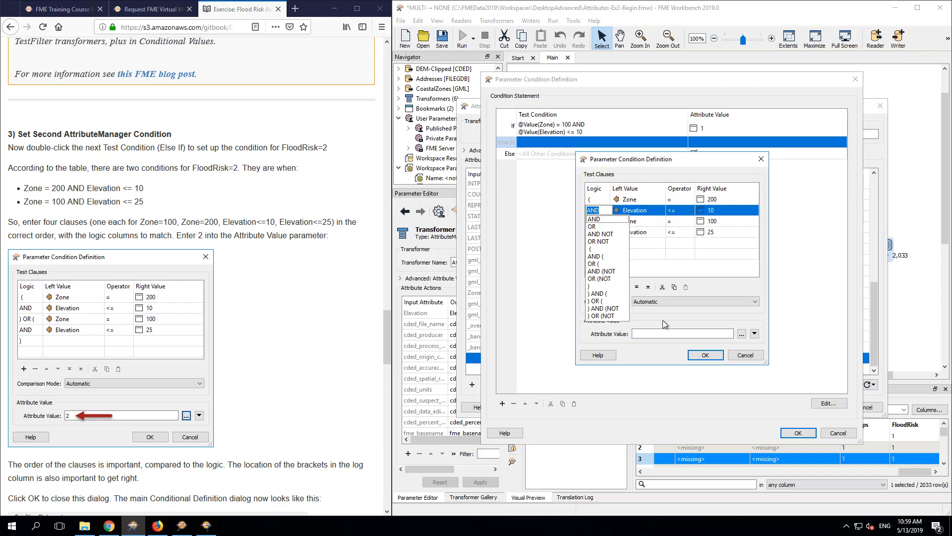
left_click(687, 324)
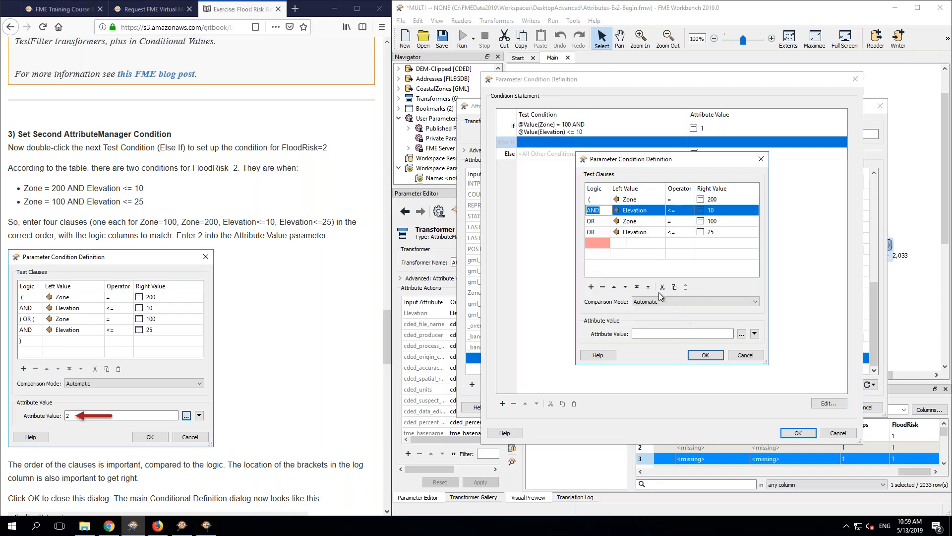
Step: Set the third clause's logic to ") OR (", the fourth's to AND, and end the expression with a closing bracket
left_click(592, 223)
left_click(591, 223)
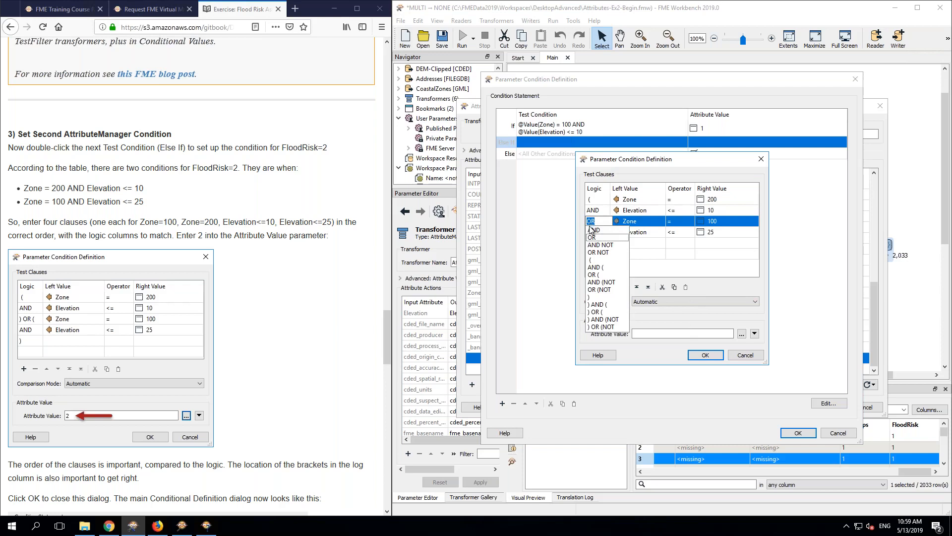
left_click(598, 312)
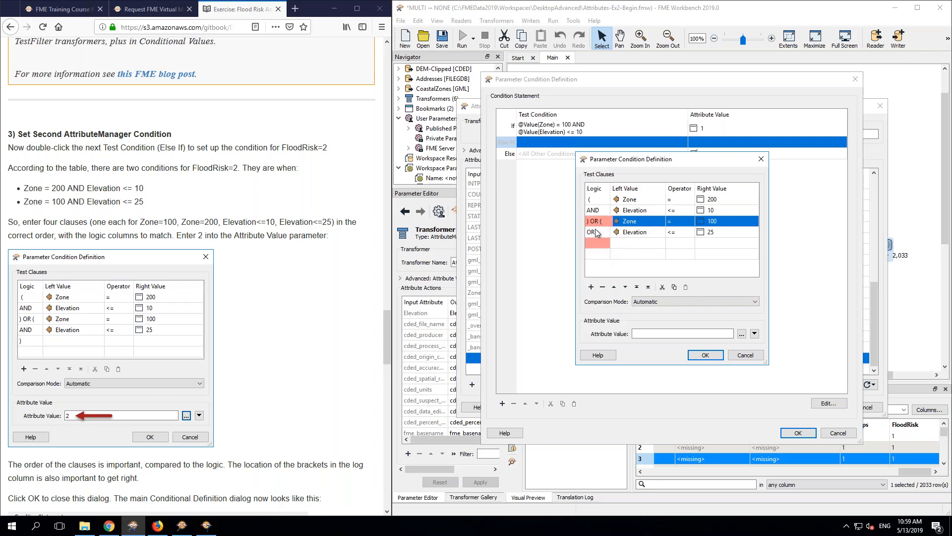
left_click(596, 233)
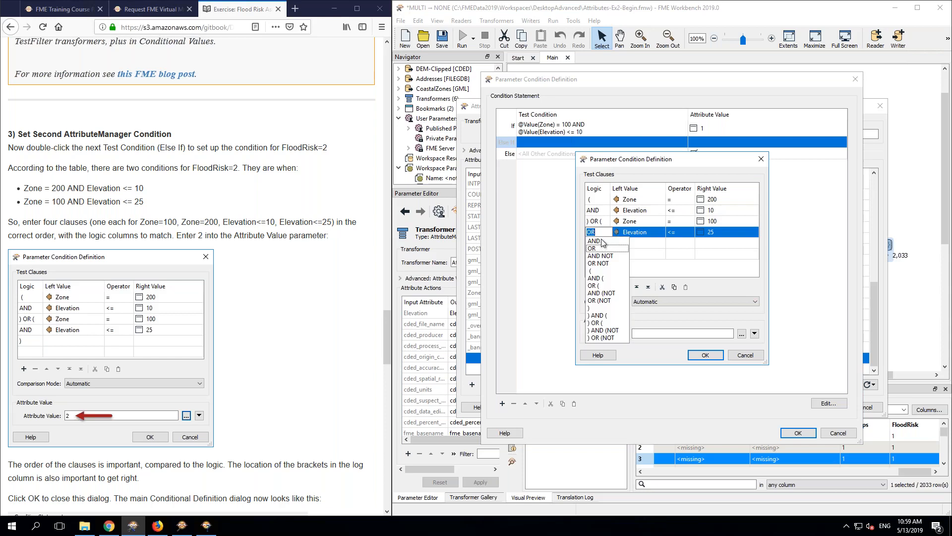
left_click(595, 241)
left_click(600, 242)
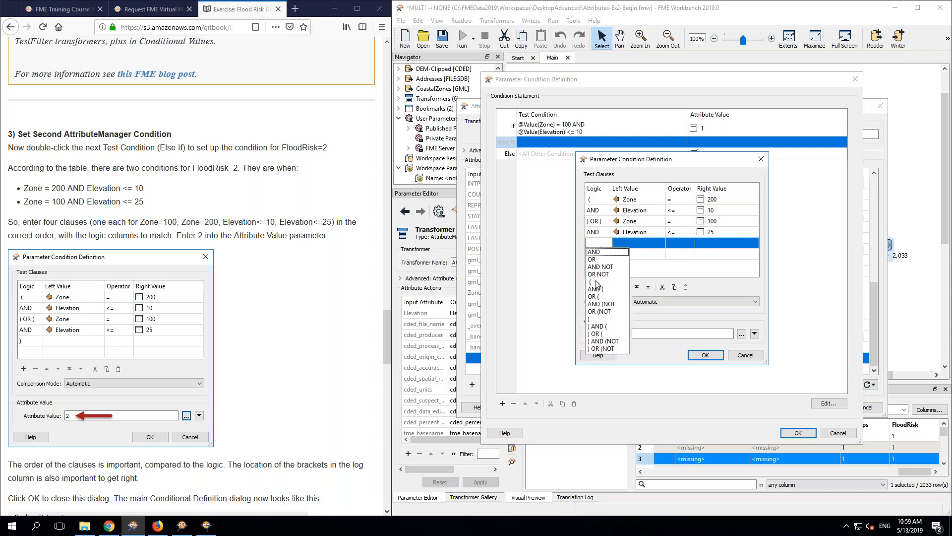
left_click(597, 319)
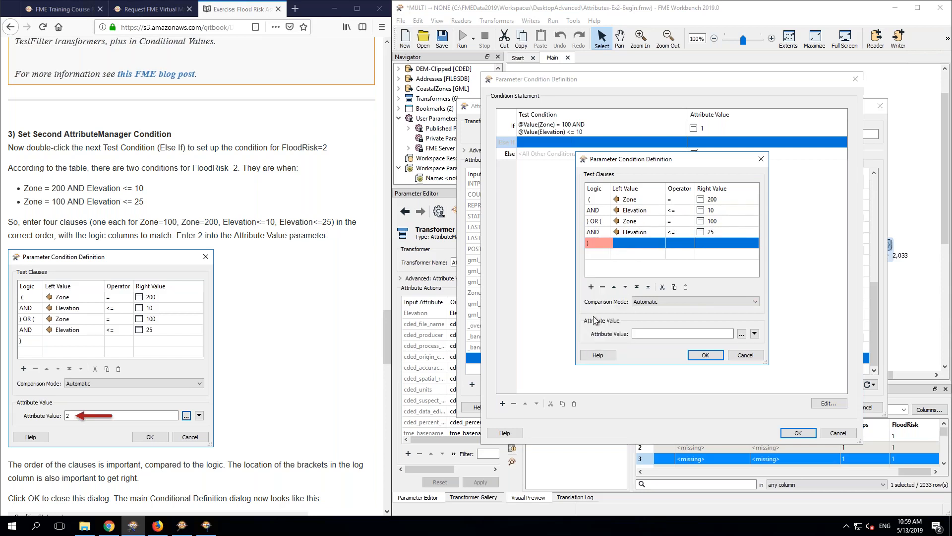
left_click(633, 269)
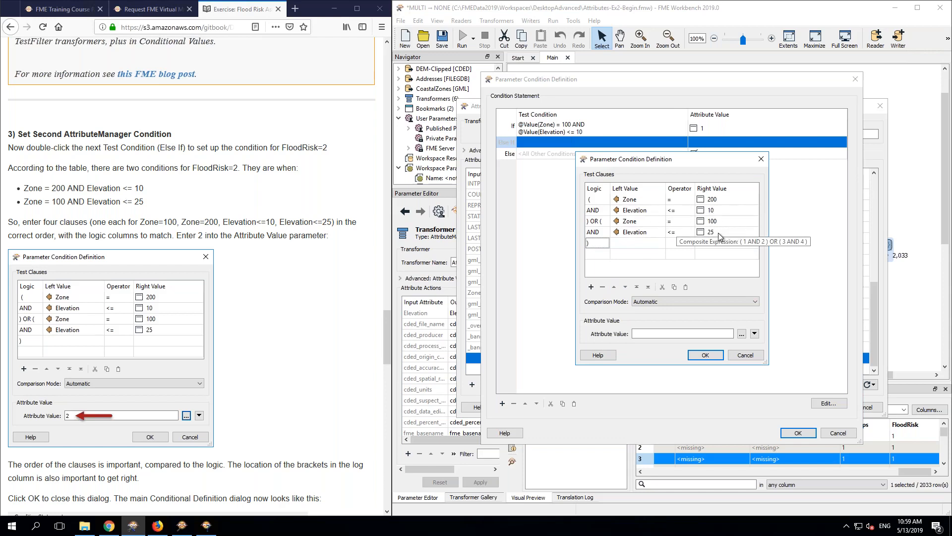
Step: Set the condition's attribute value to 2 and accept the condition definition
left_click(646, 333)
type("2")
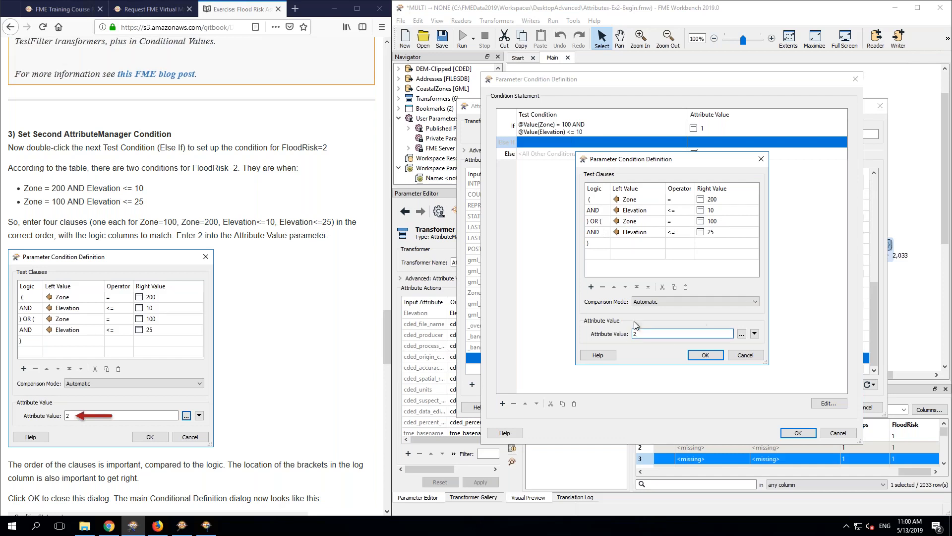
mouse_move(595, 224)
left_click(705, 355)
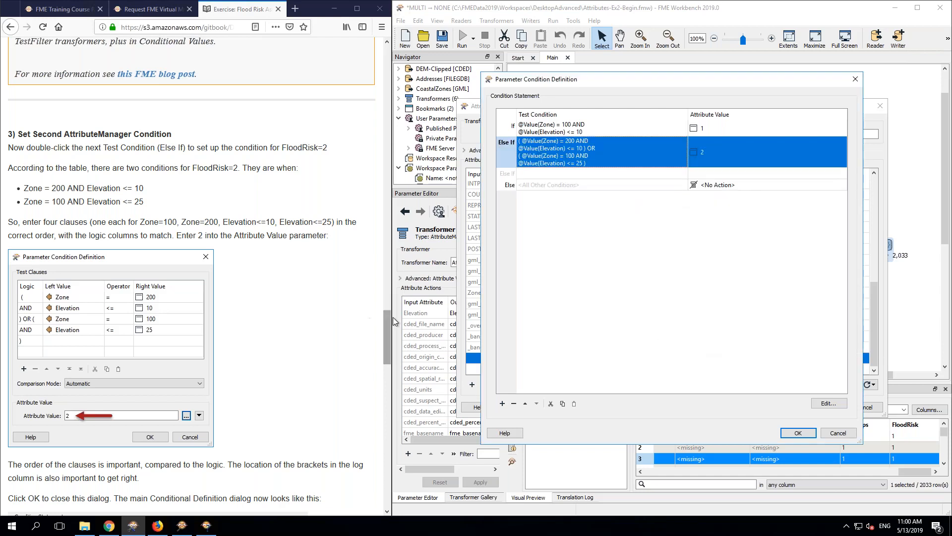
Step: Examine the exercise's flood risk table by elevation and shoreline distance, and its example of the final condition list
left_click_drag(385, 323, 386, 389)
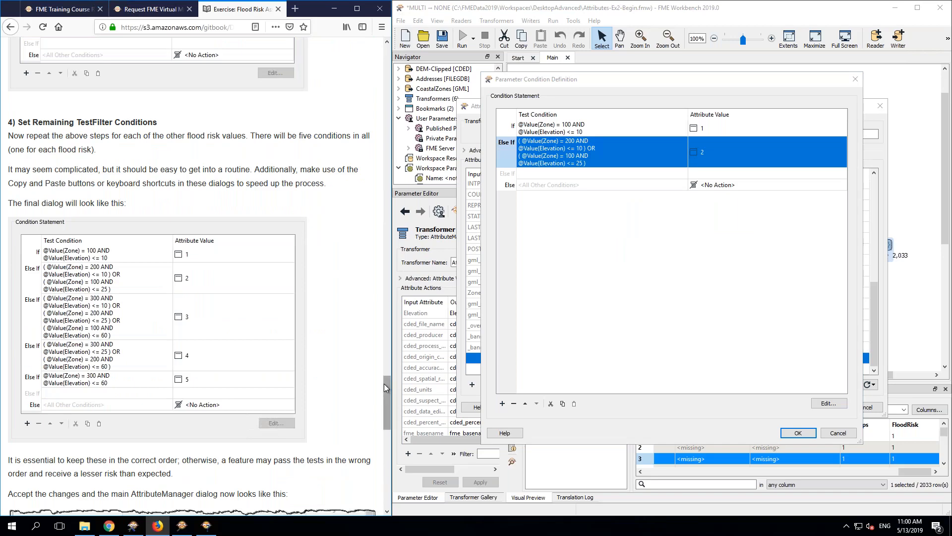
left_click_drag(387, 388, 392, 88)
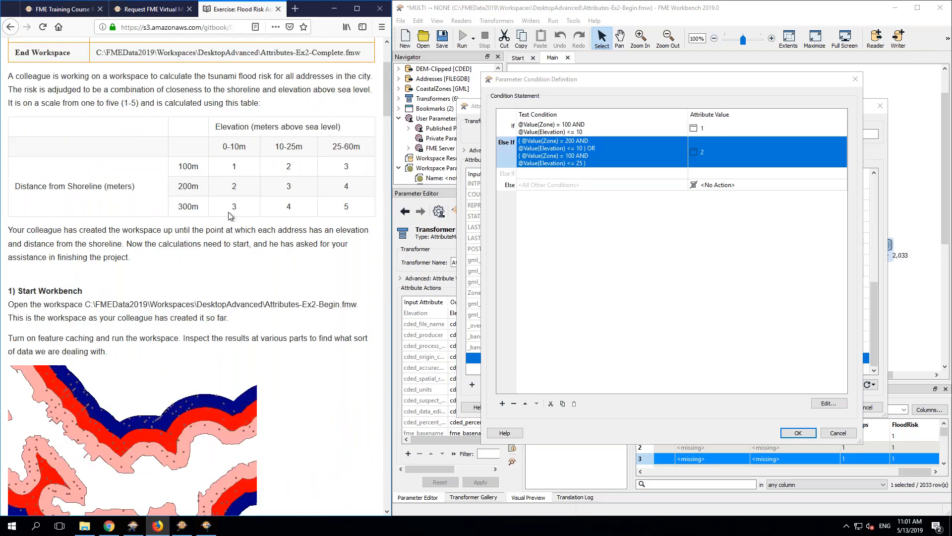
left_click_drag(237, 215, 234, 206)
double_click(289, 187)
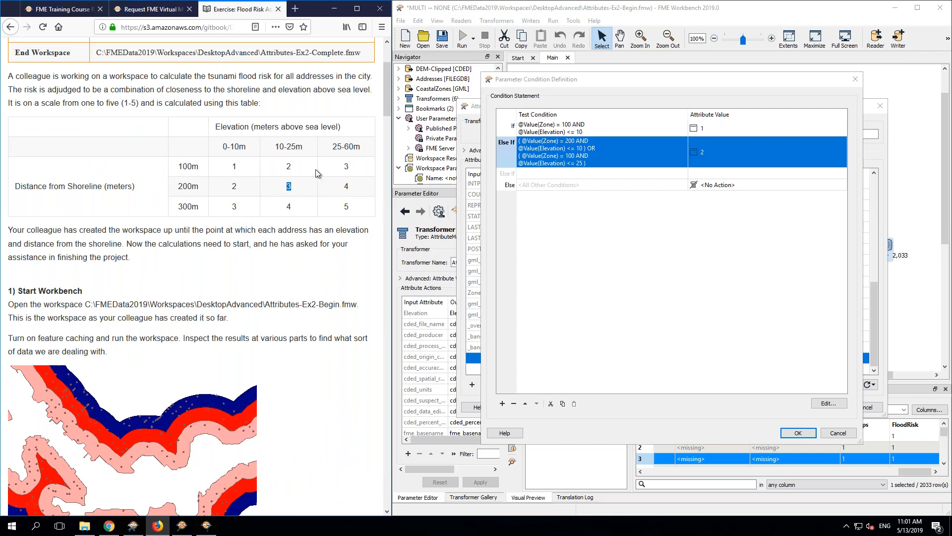
double_click(345, 168)
double_click(336, 190)
double_click(285, 208)
left_click(368, 202)
double_click(346, 206)
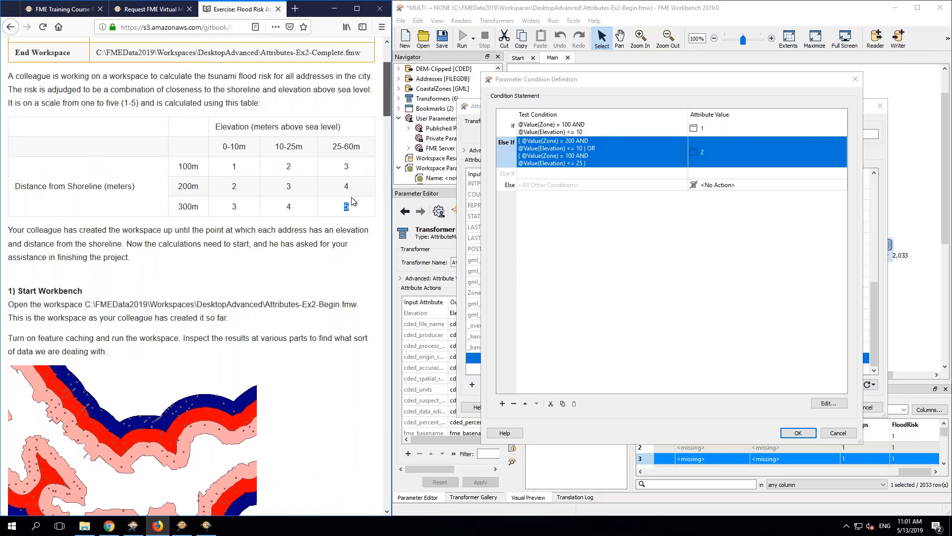
scroll(351, 201, "down", 20)
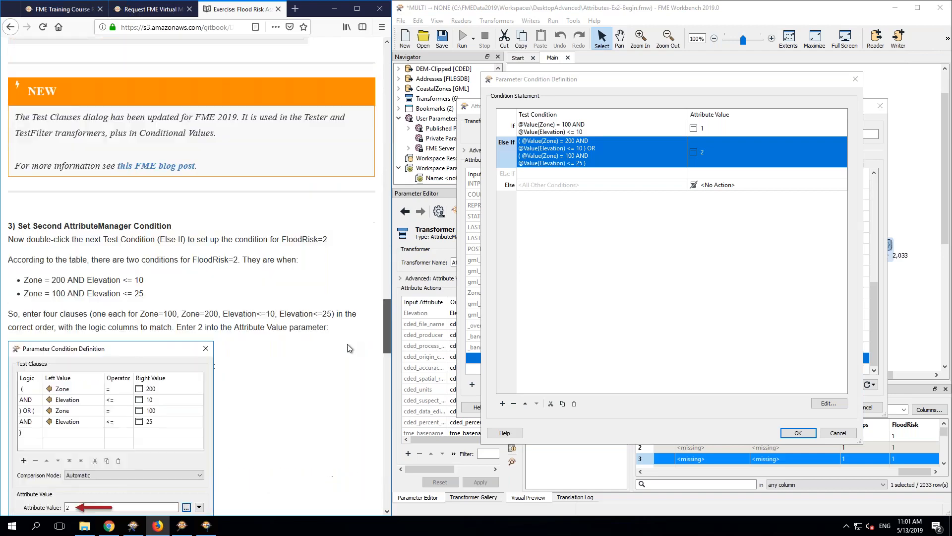
scroll(350, 353, "down", 12)
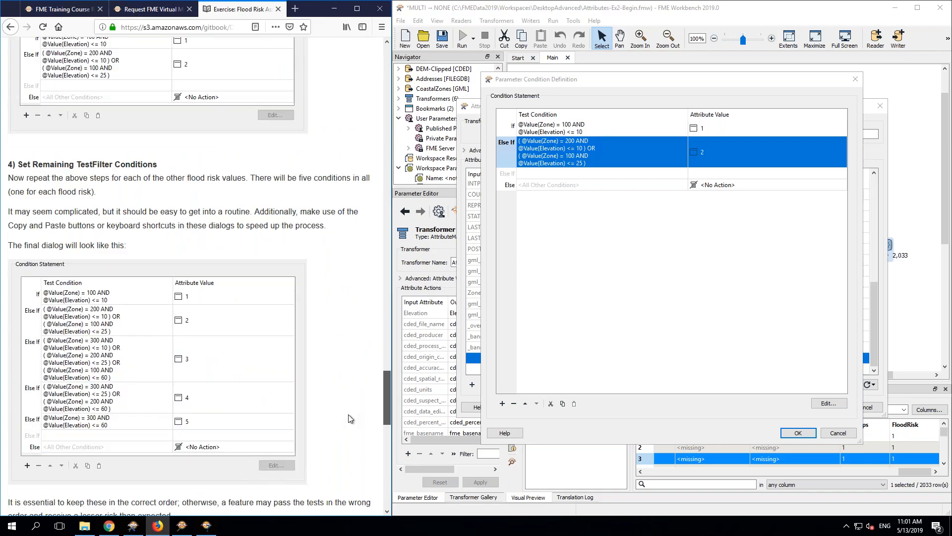
scroll(348, 416, "down", 2)
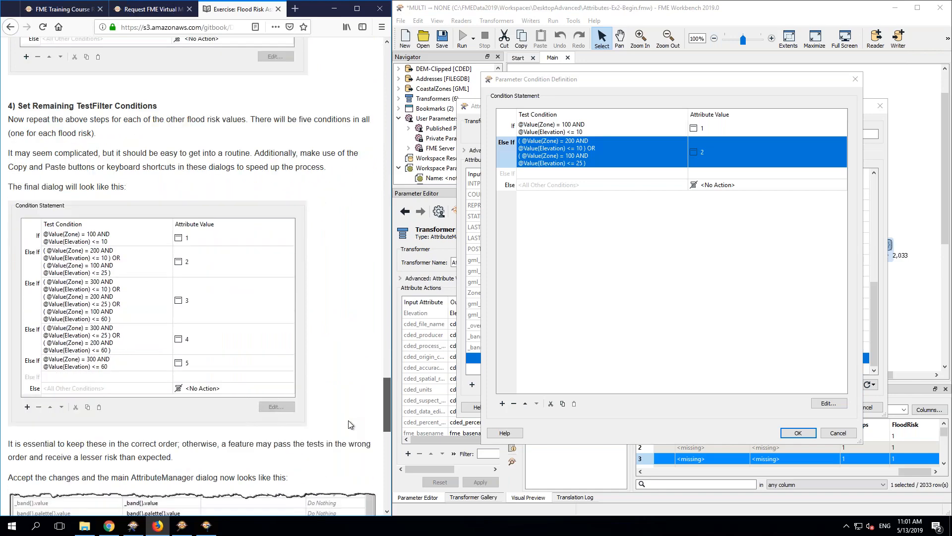
scroll(348, 424, "down", 1)
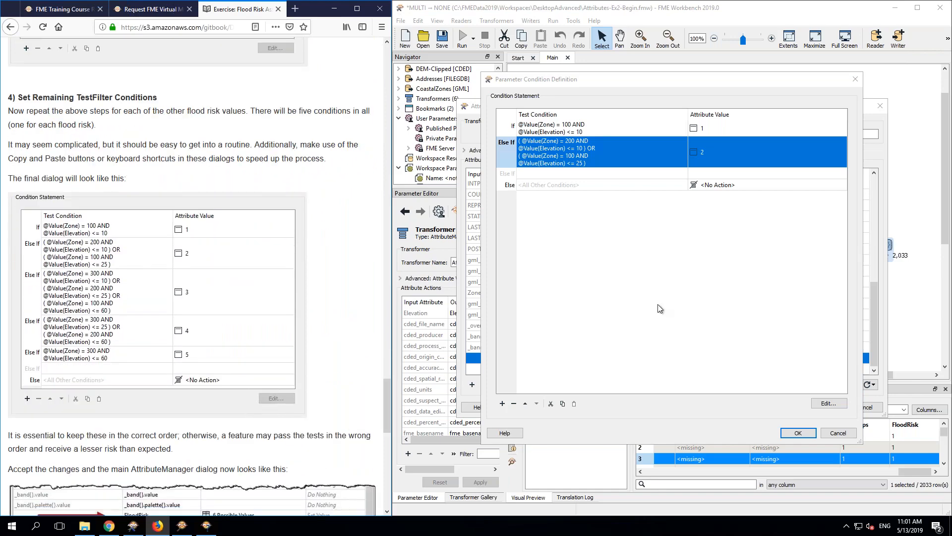
Step: Duplicate the Else If condition for flood risk 2 as a further Else If condition
left_click(611, 151)
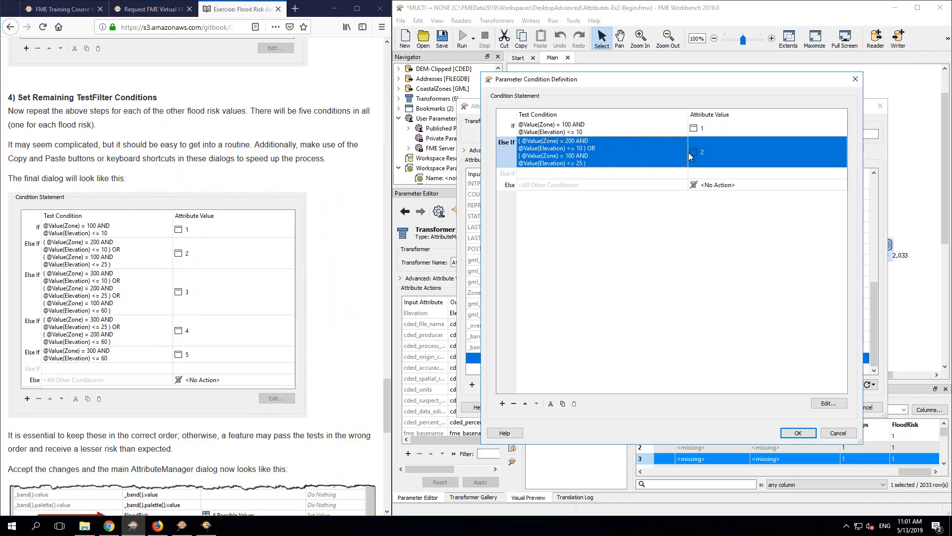
left_click(562, 403)
left_click(574, 403)
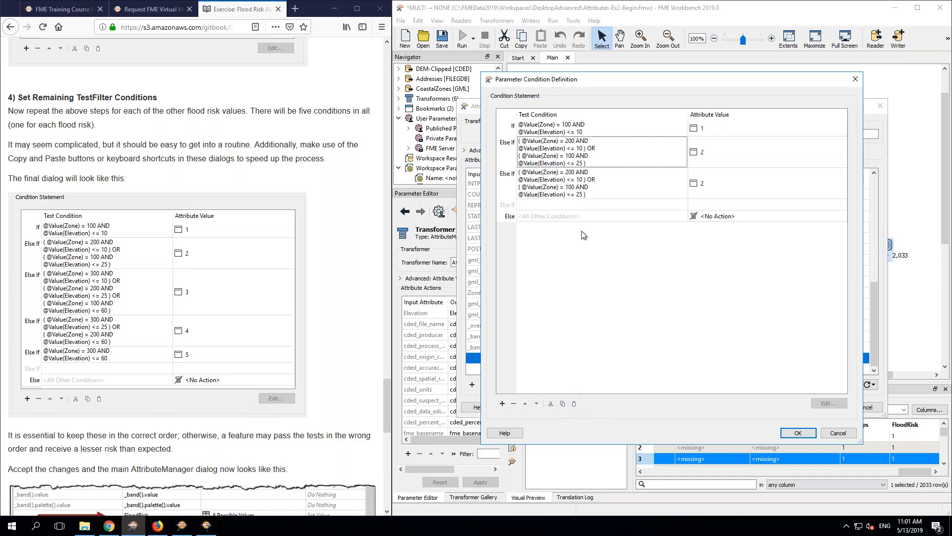
Step: Open the duplicated Else If condition for editing and set its attribute value to 4
double_click(658, 190)
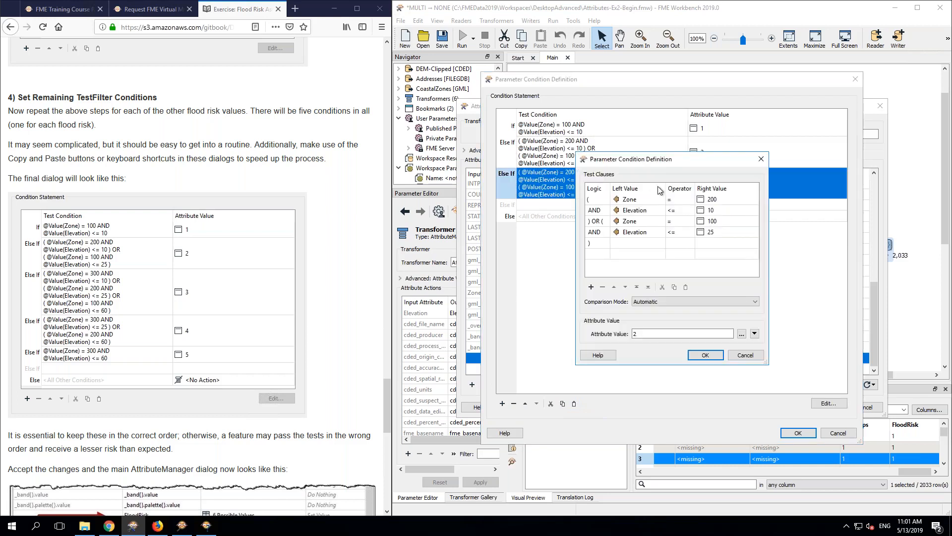
double_click(649, 334)
type("4")
Step: Following the exercise's flood risk table, change the first bracketed pair of clauses to Zone = 300 AND Elevation <= 25
left_click(393, 395)
left_click_drag(388, 392, 392, 96)
scroll(299, 239, "up", 5)
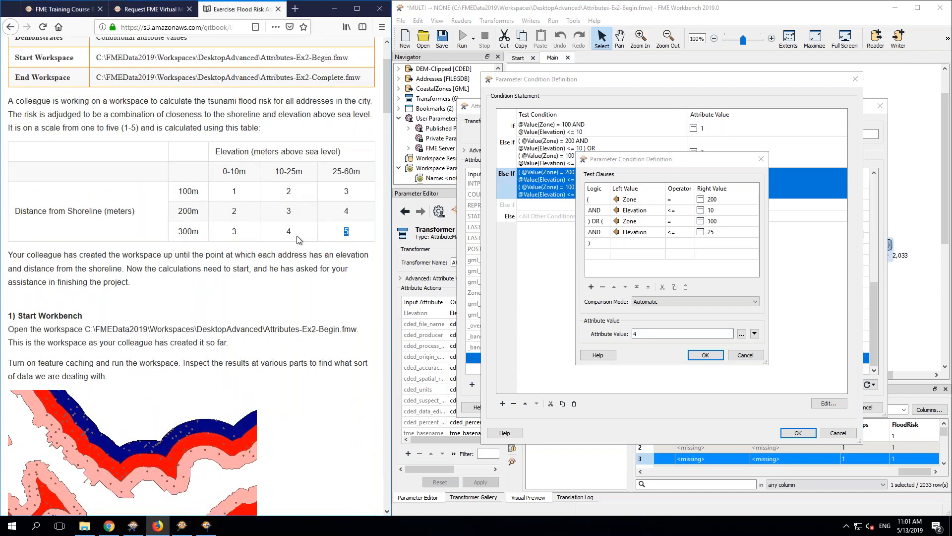
left_click(712, 199)
left_click(713, 198)
type("300")
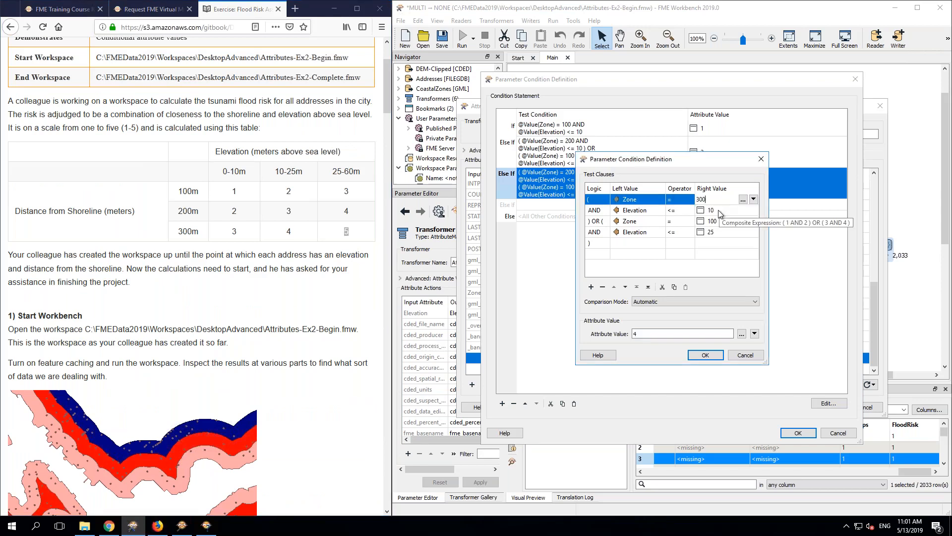
left_click(718, 210)
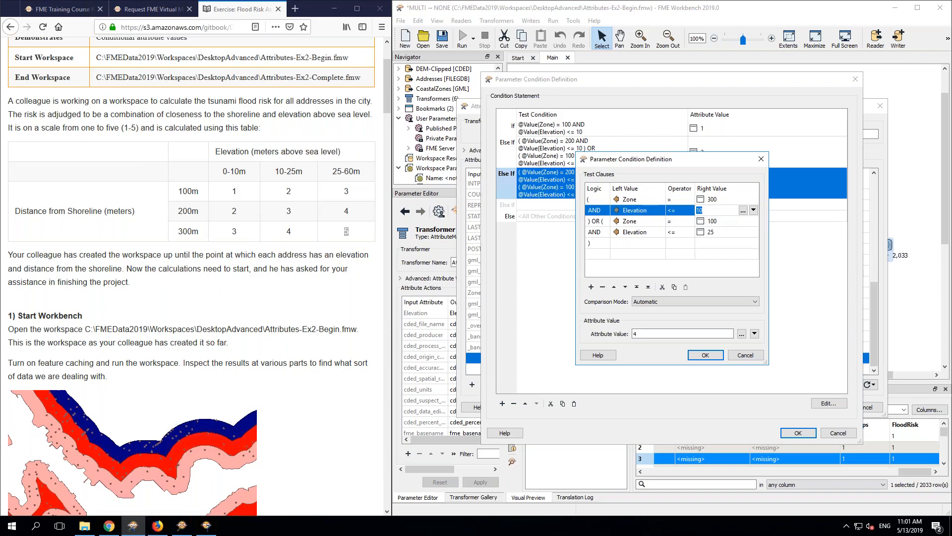
type("32")
key("BackSpace")
key("BackSpace")
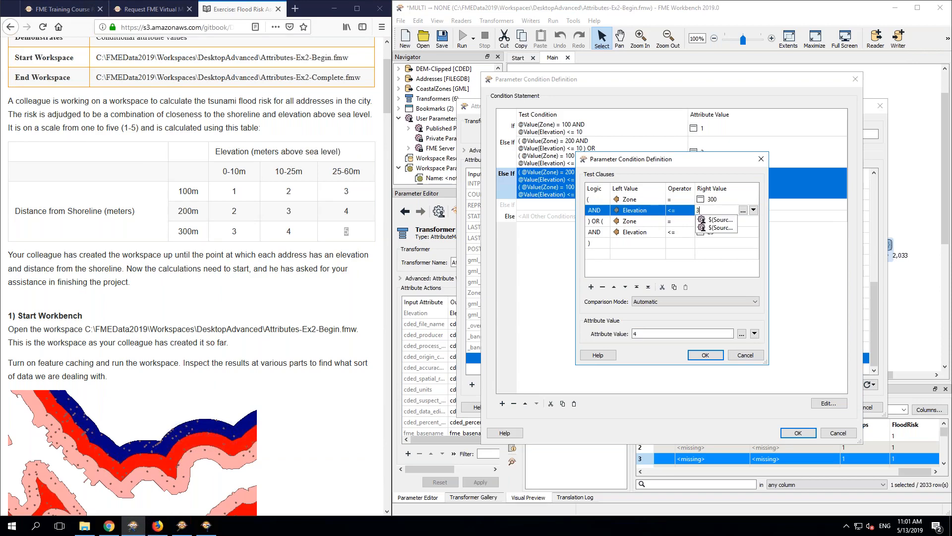
type("25")
Step: Change the second bracketed pair of clauses to Zone = 200 AND Elevation <= 60
left_click(718, 224)
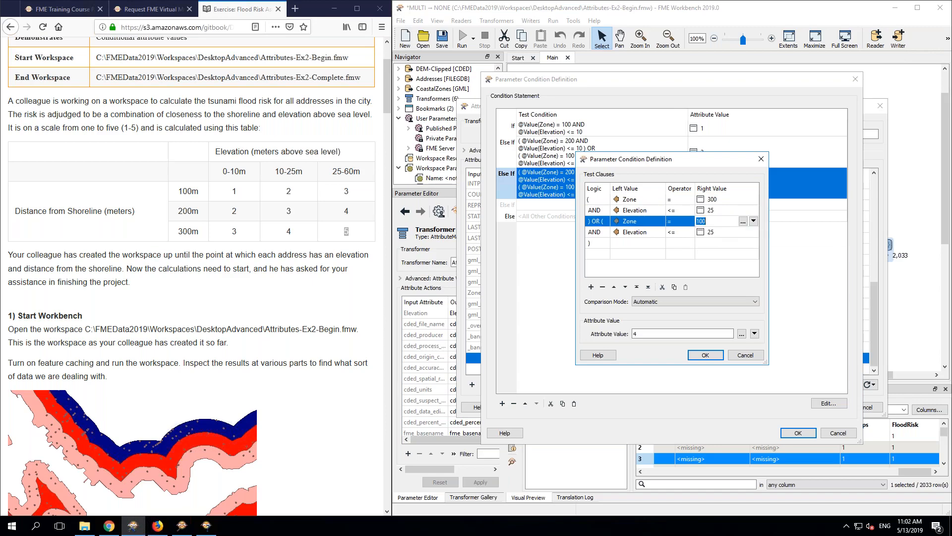
type("2")
left_click(720, 234)
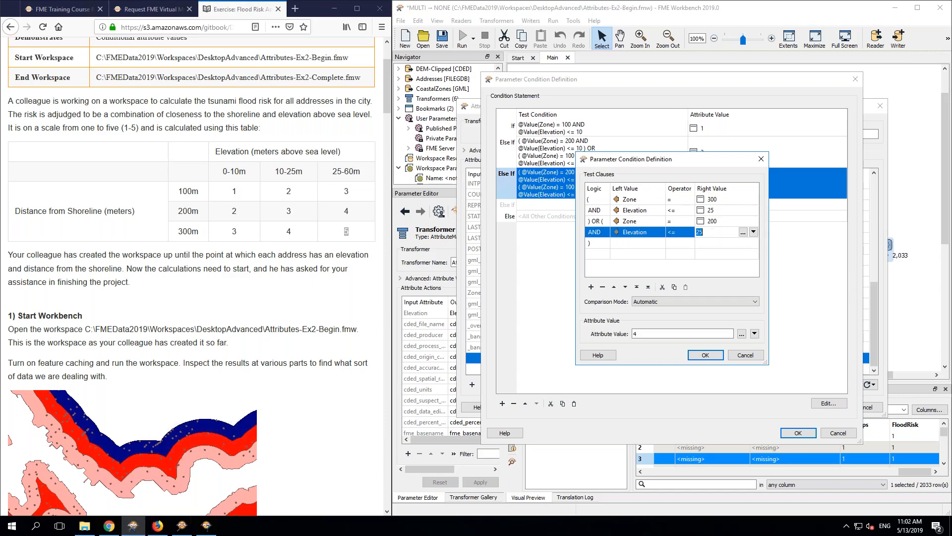
type("60")
key("Return")
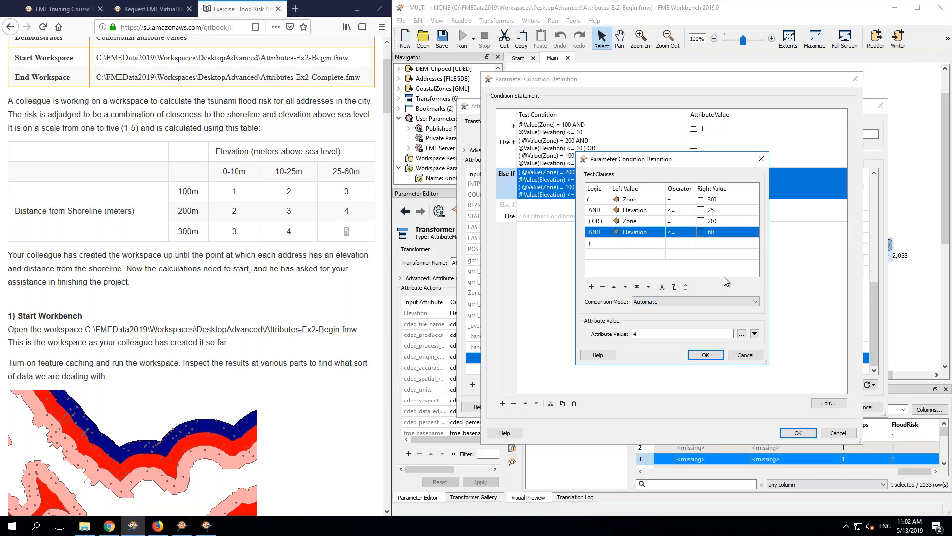
Step: Accept the flood risk 4 condition and duplicate the If condition for flood risk 1 as an Else If condition
left_click(706, 355)
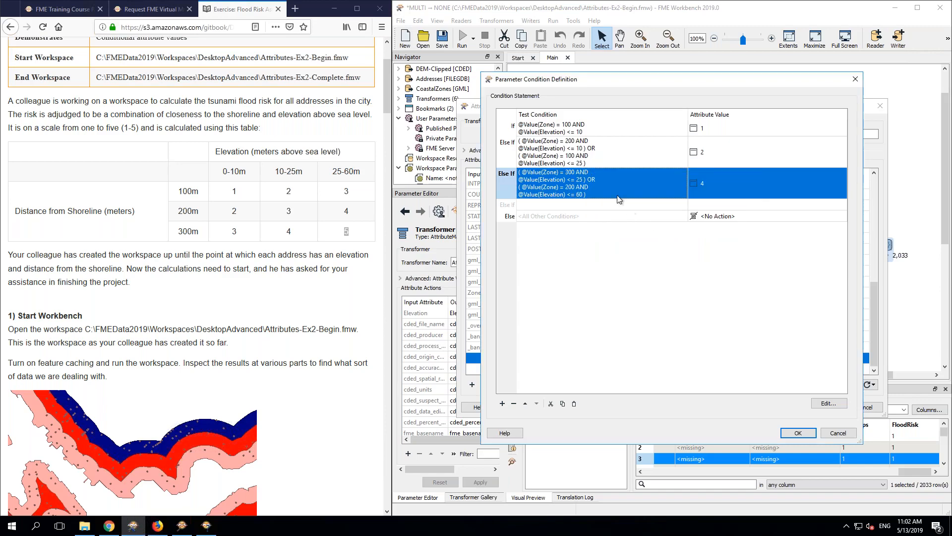
left_click(581, 128)
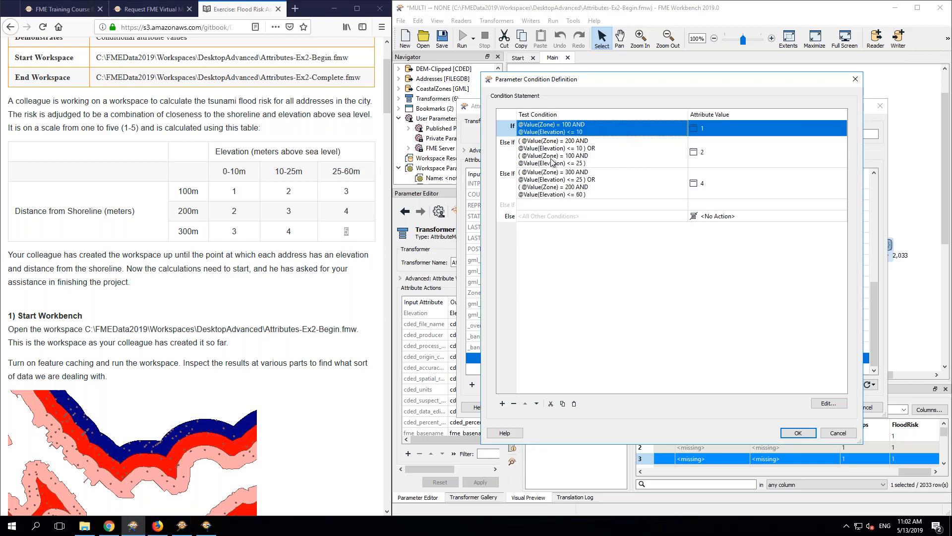
left_click(574, 404)
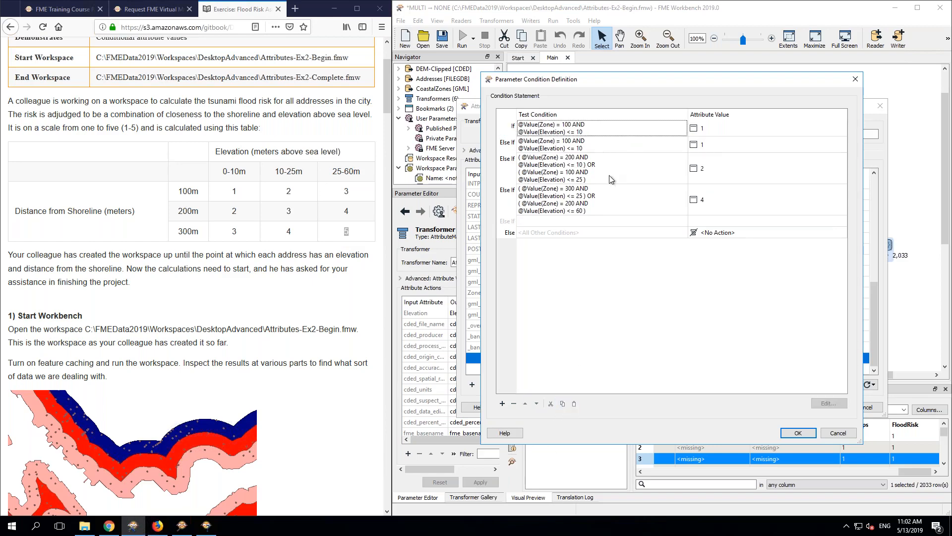
Step: Give the duplicated condition attribute value 5 for Zone = 300 AND Elevation <= 60, and move it below the flood risk 4 condition
double_click(600, 145)
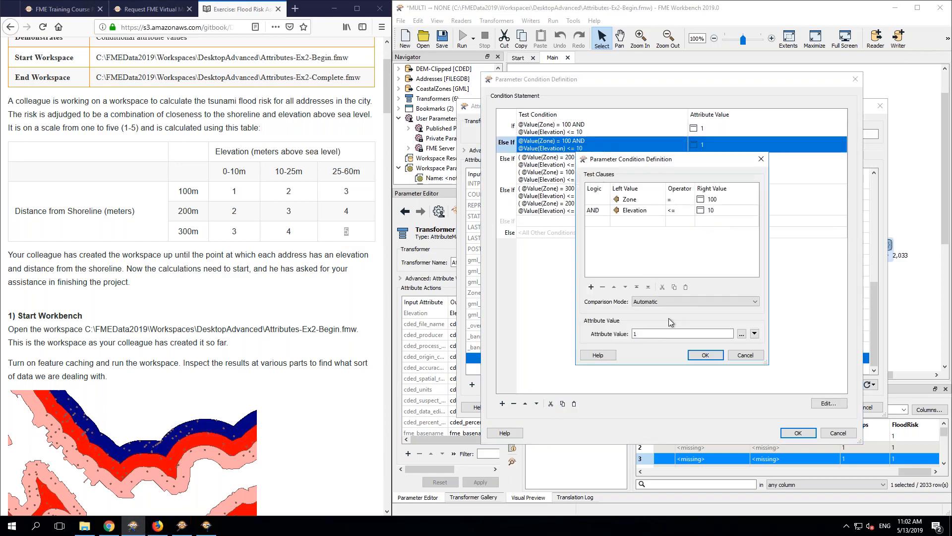
double_click(658, 337)
type("5")
left_click(721, 200)
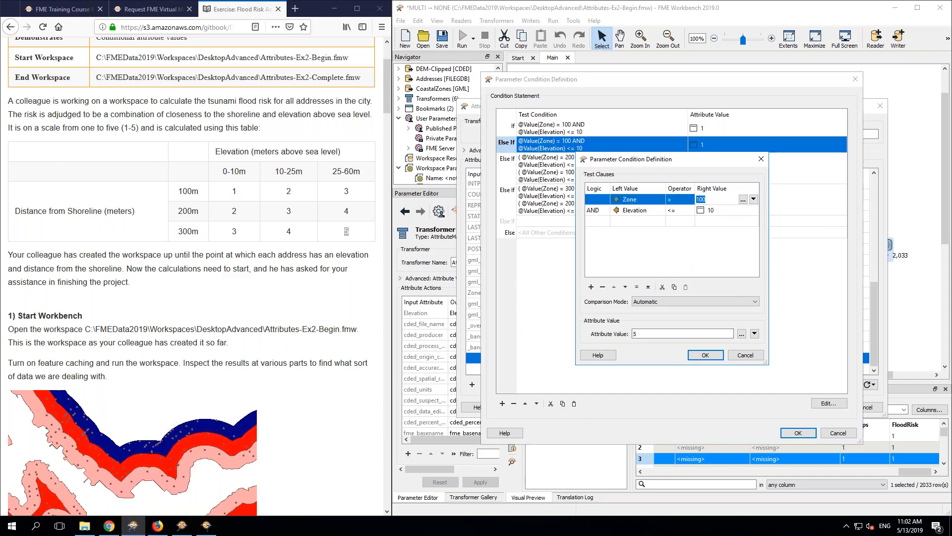
type("300")
left_click(722, 212)
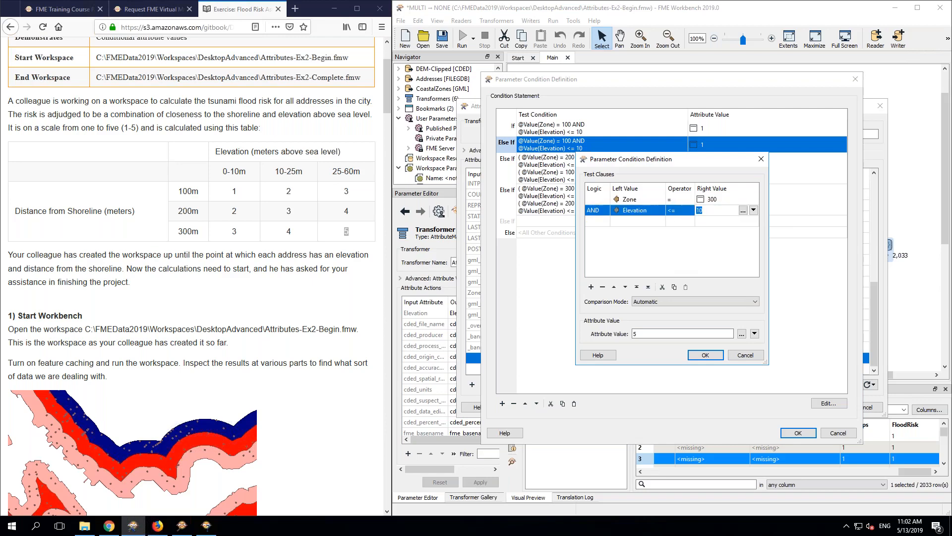
type("60")
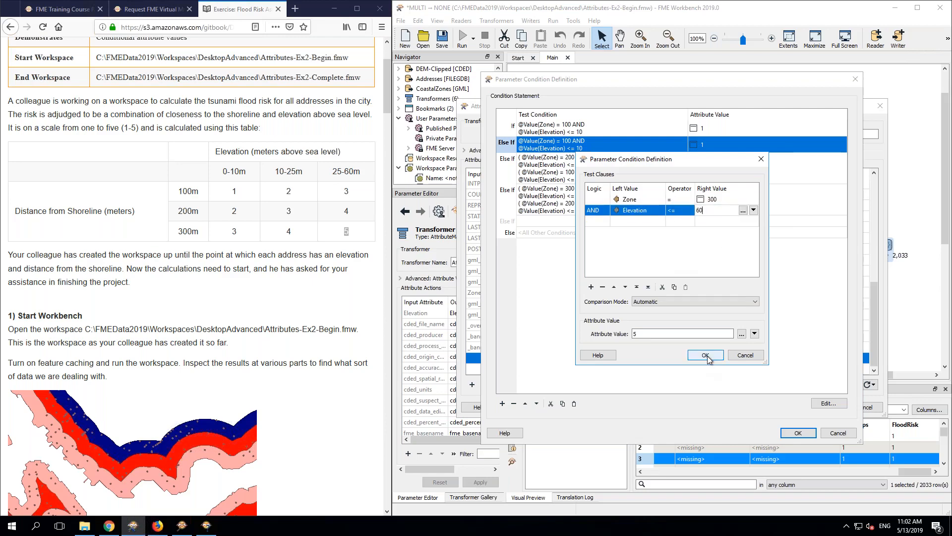
left_click(707, 356)
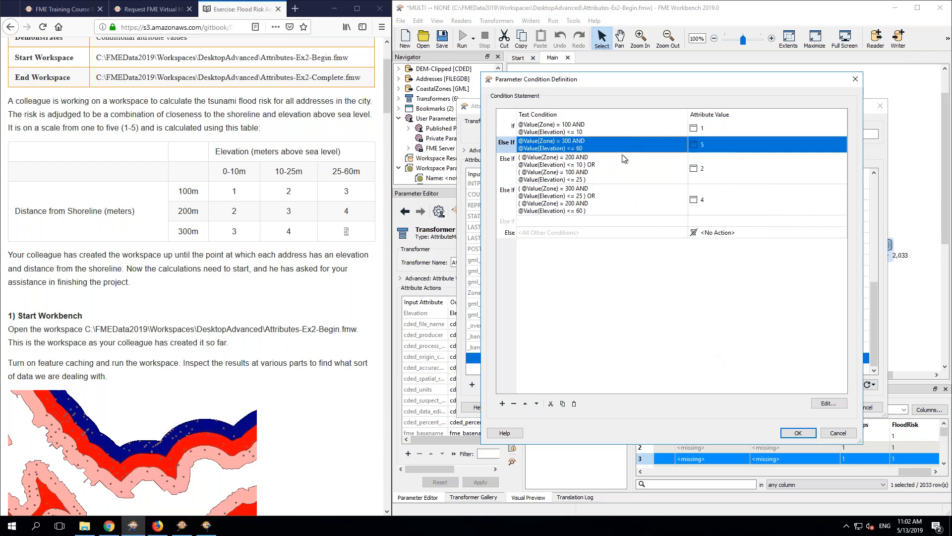
left_click(536, 403)
left_click(536, 404)
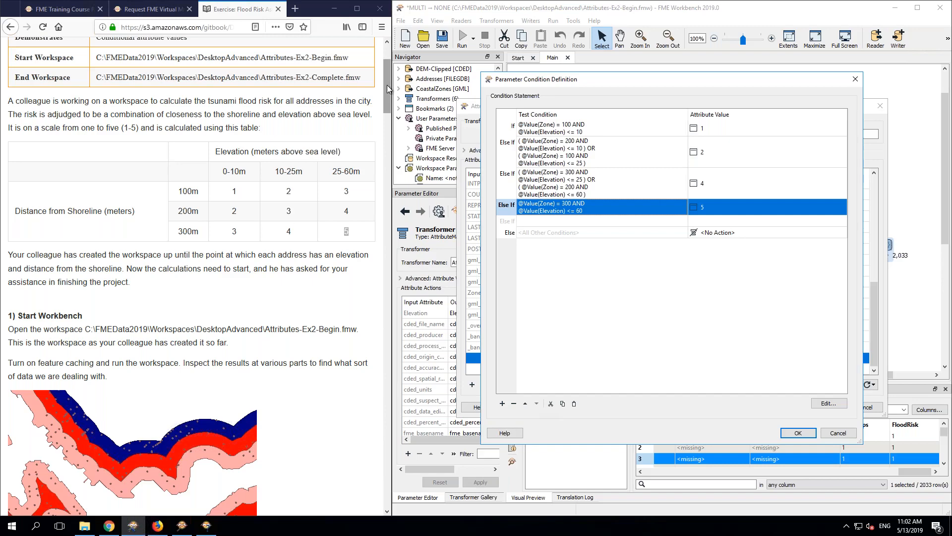
Step: Duplicate the Else If condition for flood risk 2 directly below itself and set the copy's attribute value to 3
left_click_drag(389, 89, 388, 400)
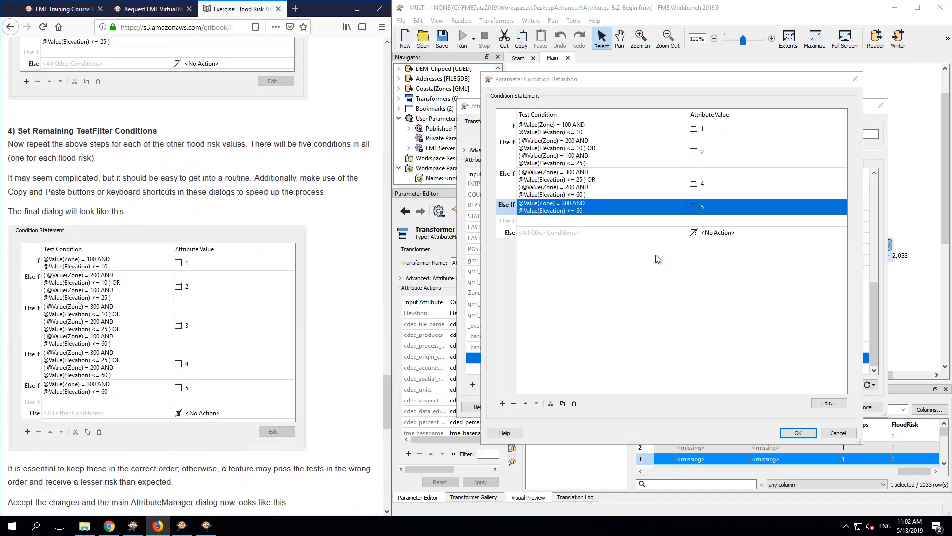
left_click(617, 166)
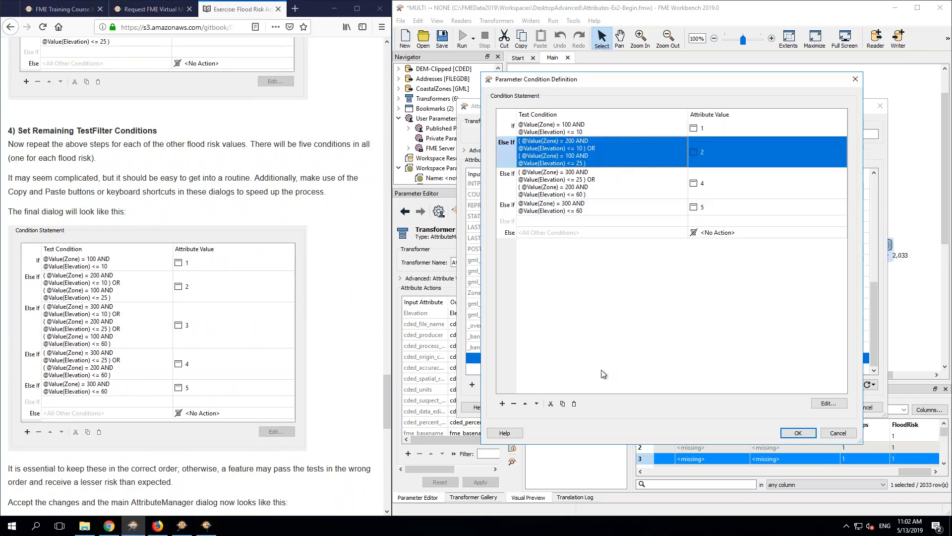
left_click(574, 404)
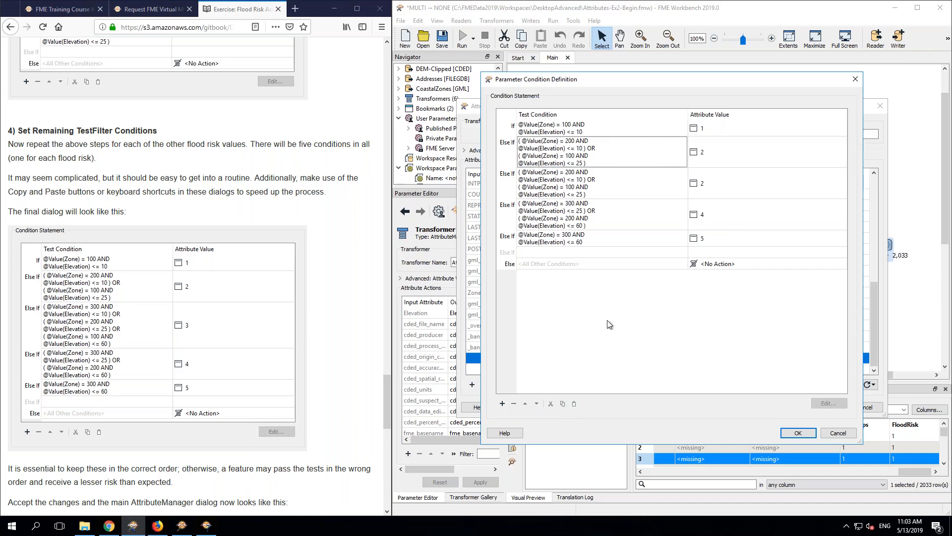
left_click(619, 177)
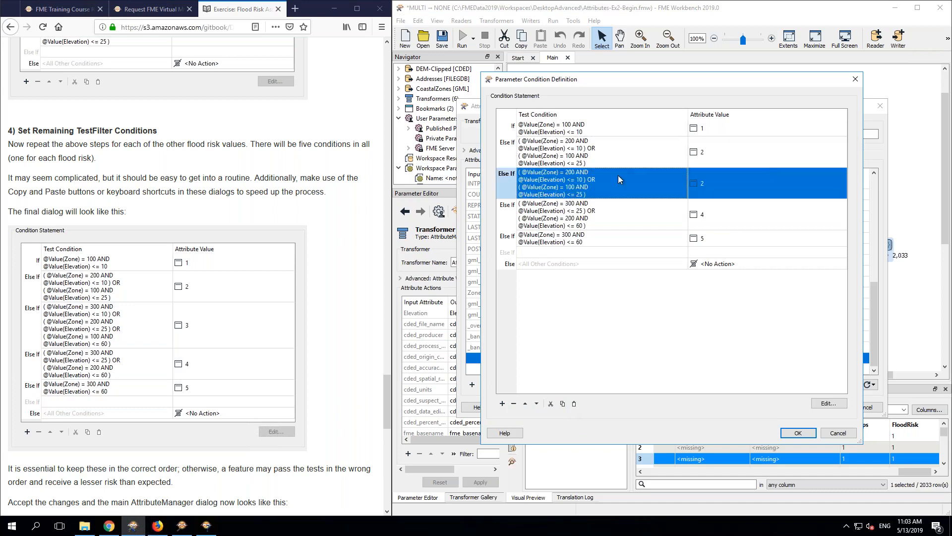
double_click(618, 175)
double_click(646, 330)
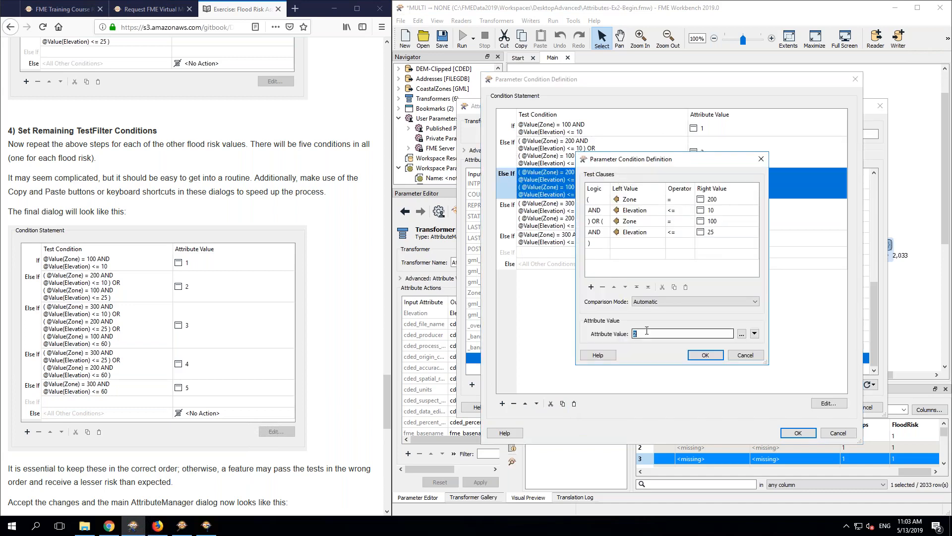
type("3")
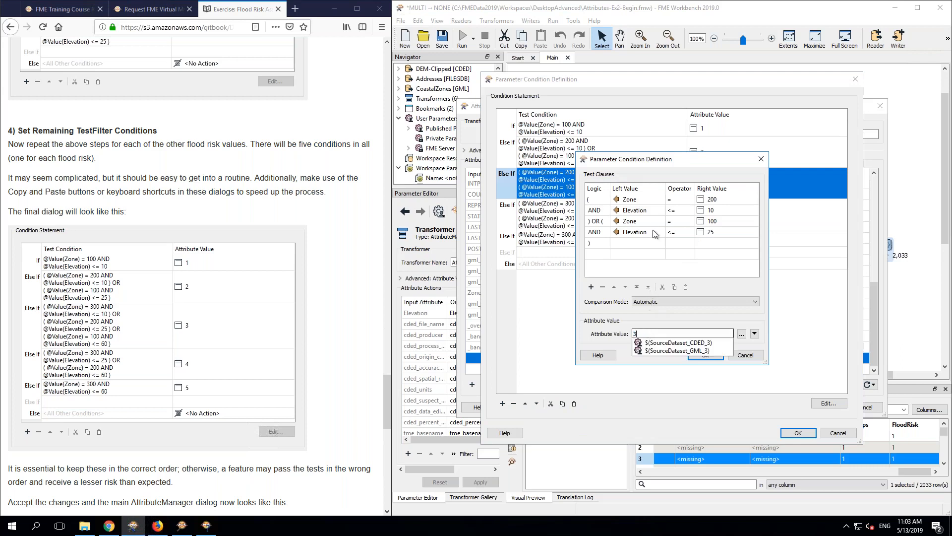
Step: Duplicate the first bracketed pair of Zone and Elevation clauses directly below itself
left_click(595, 201)
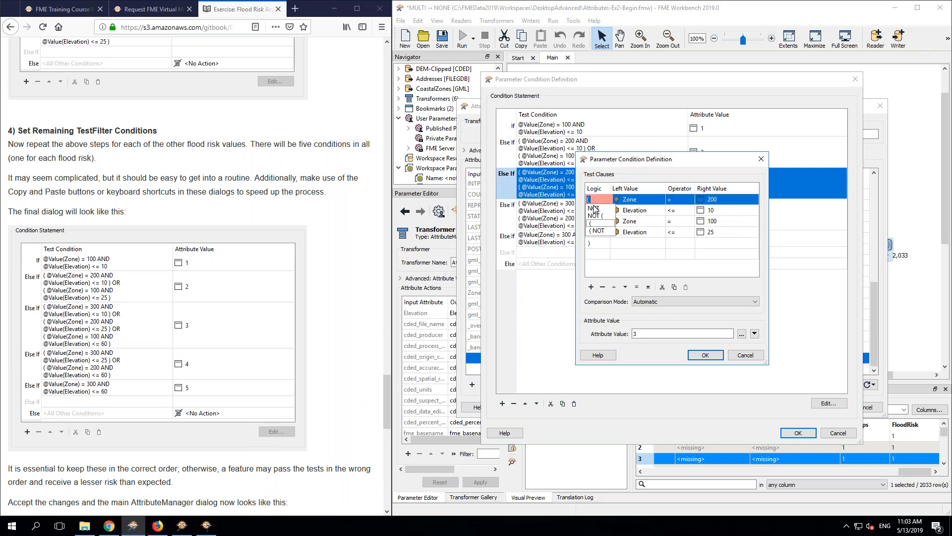
double_click(636, 210)
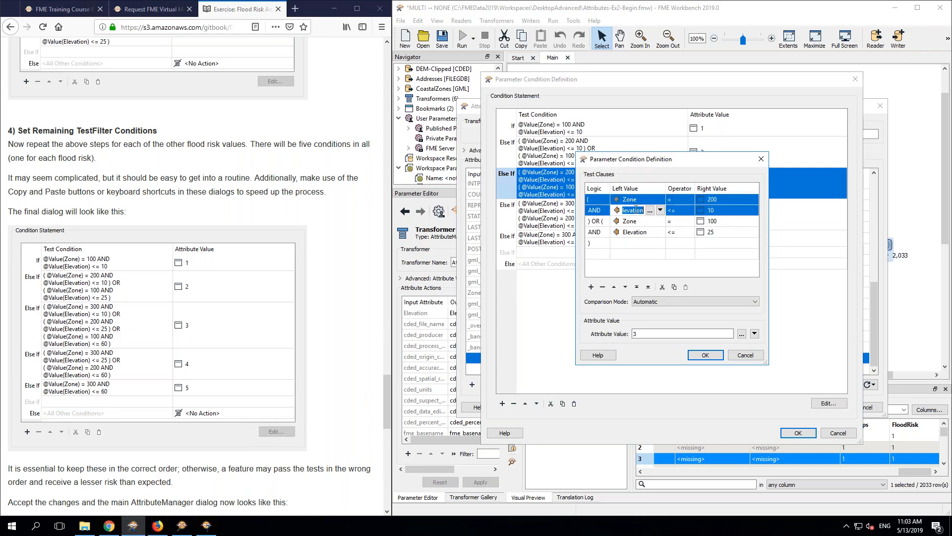
left_click(674, 286)
left_click(686, 288)
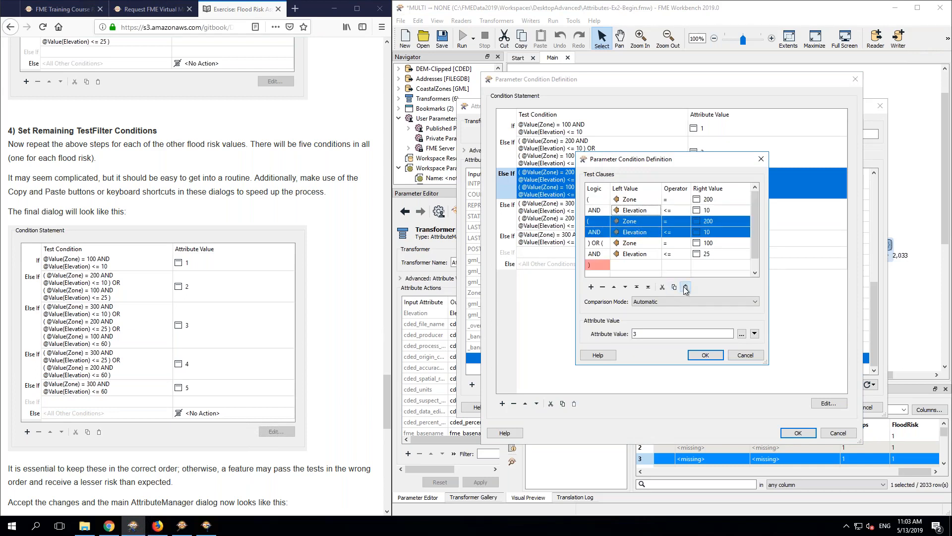
Step: Set the first Zone clause to 300, the second Elevation clause to 25 and the third Elevation clause to 60
double_click(712, 202)
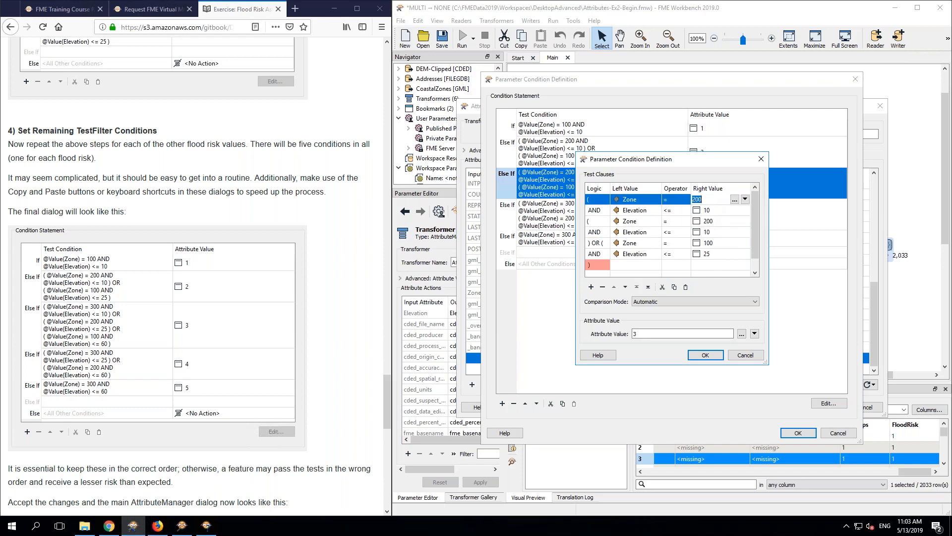
type("300")
left_click(710, 235)
type("25")
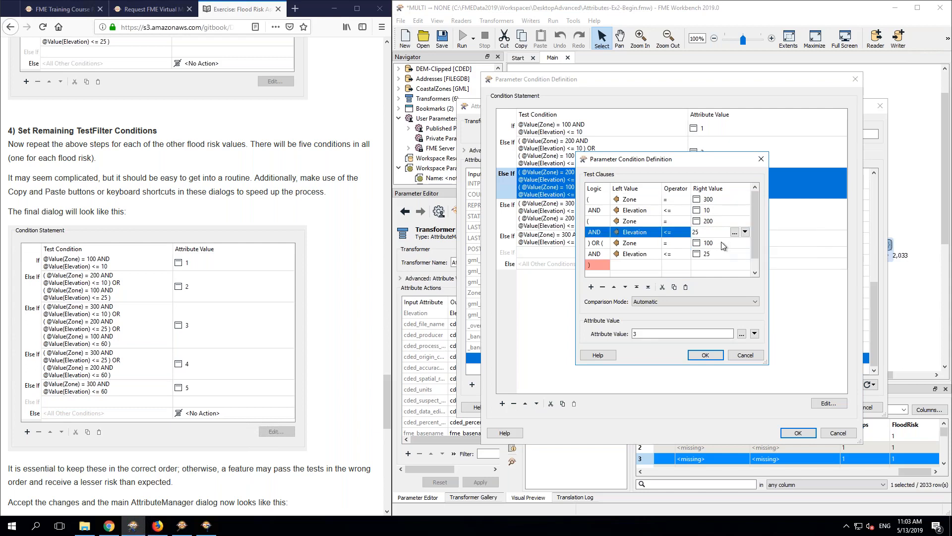
left_click(713, 255)
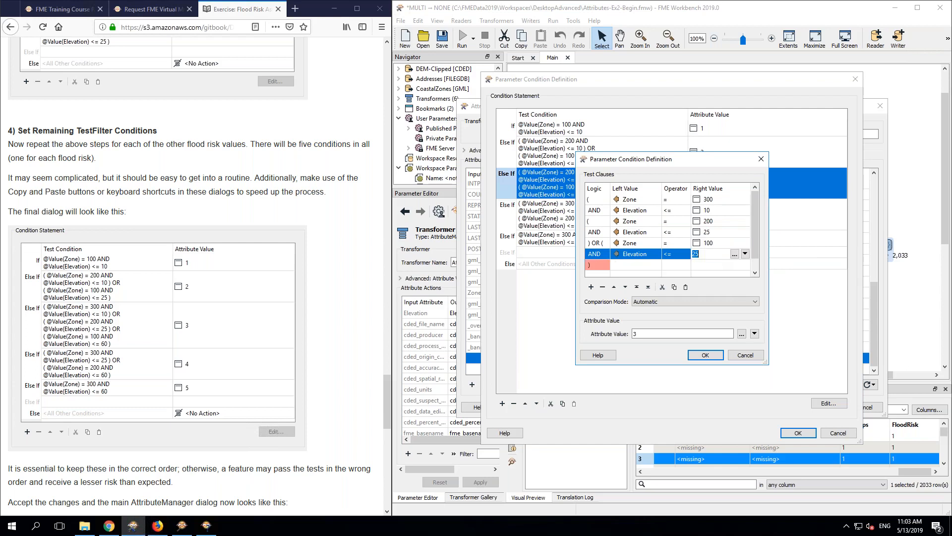
type("60")
Step: Check the exercise's flood risk table and final conditions, and change the logic of the Zone = 200 clause to ") OR ("
left_click_drag(388, 377, 372, 86)
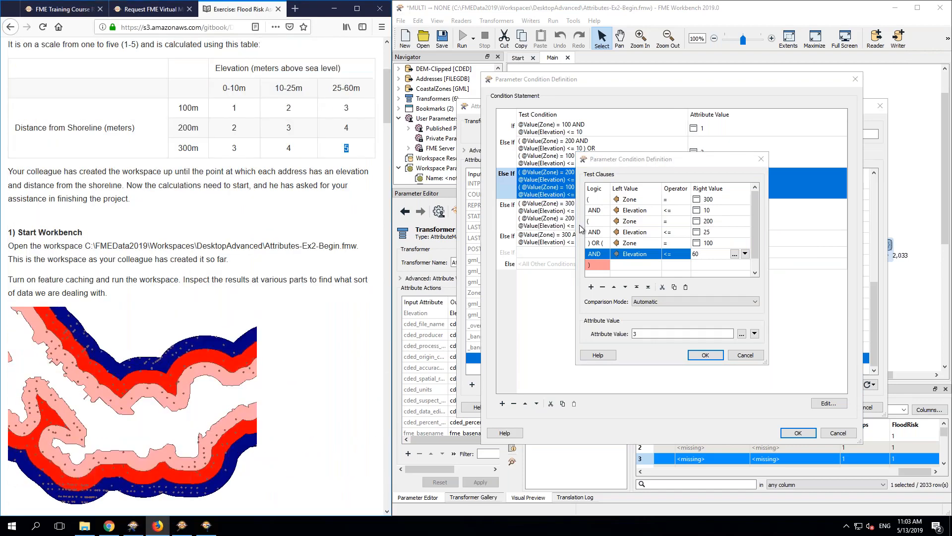
left_click(714, 167)
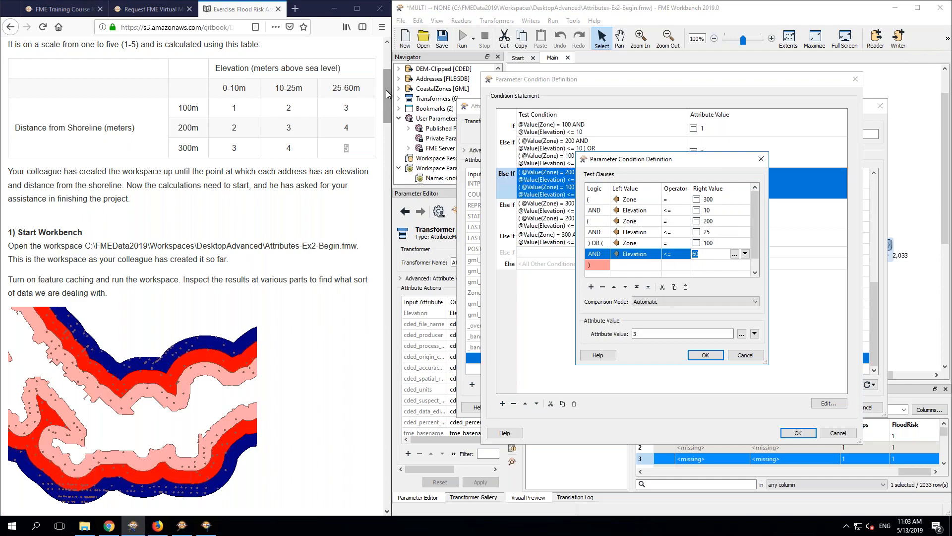
left_click_drag(387, 94, 385, 400)
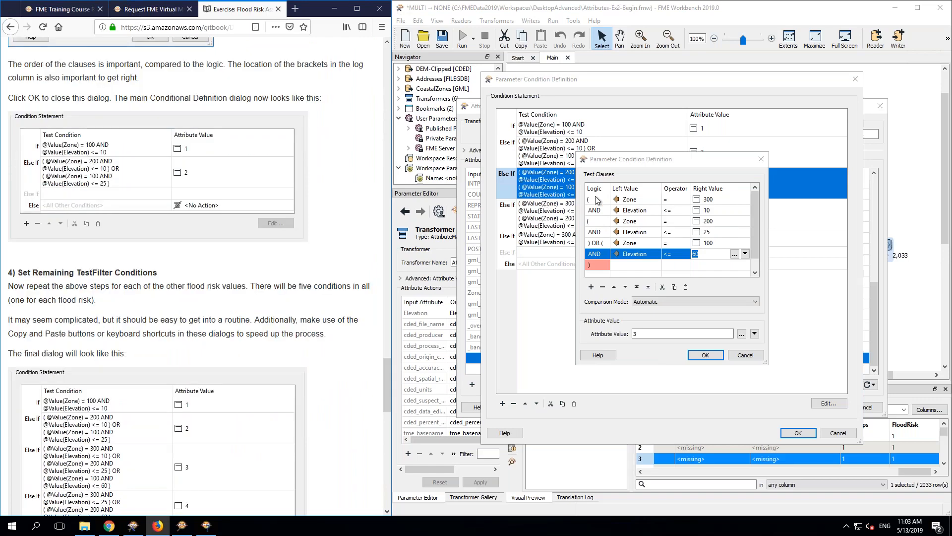
left_click(590, 233)
left_click(594, 221)
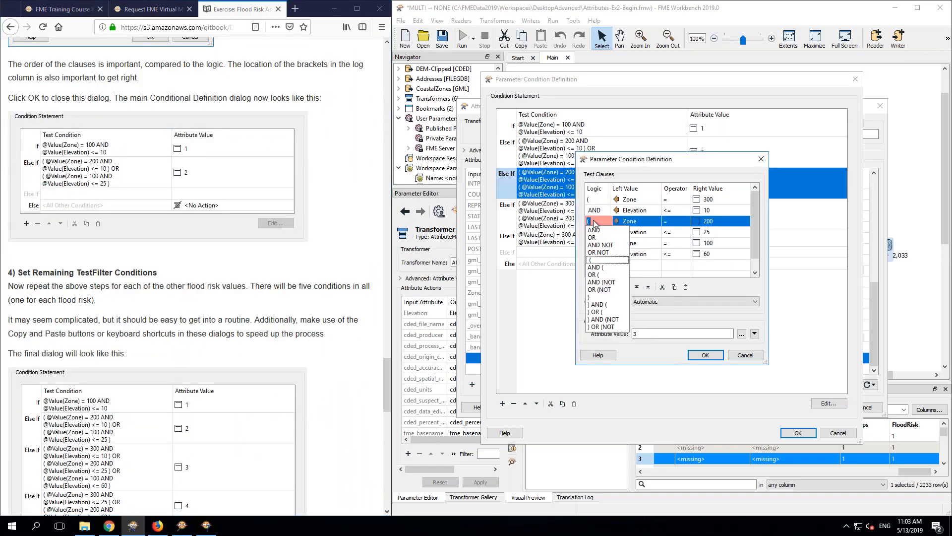
left_click(596, 312)
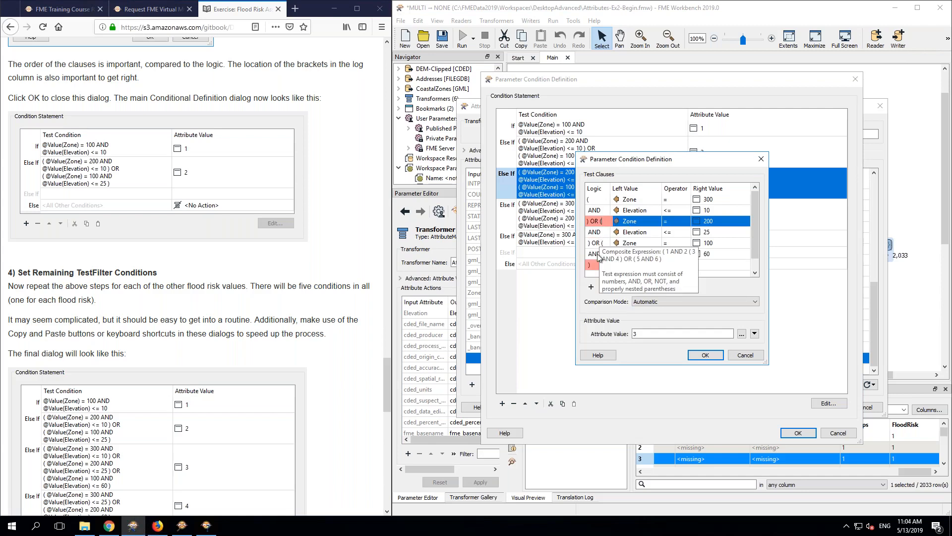
Step: Review the three bracketed pairs of clauses for flood risk 3 and accept the condition
left_click(715, 274)
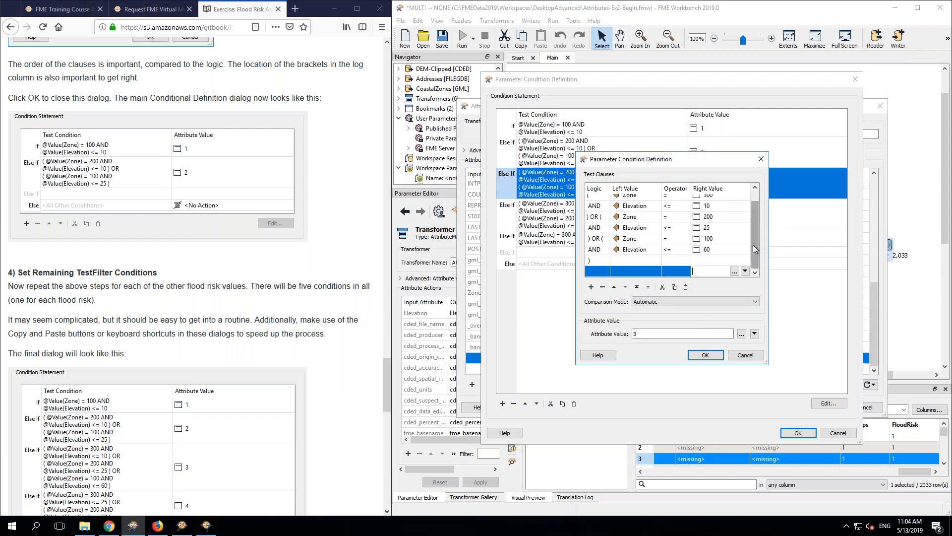
left_click_drag(754, 246, 706, 199)
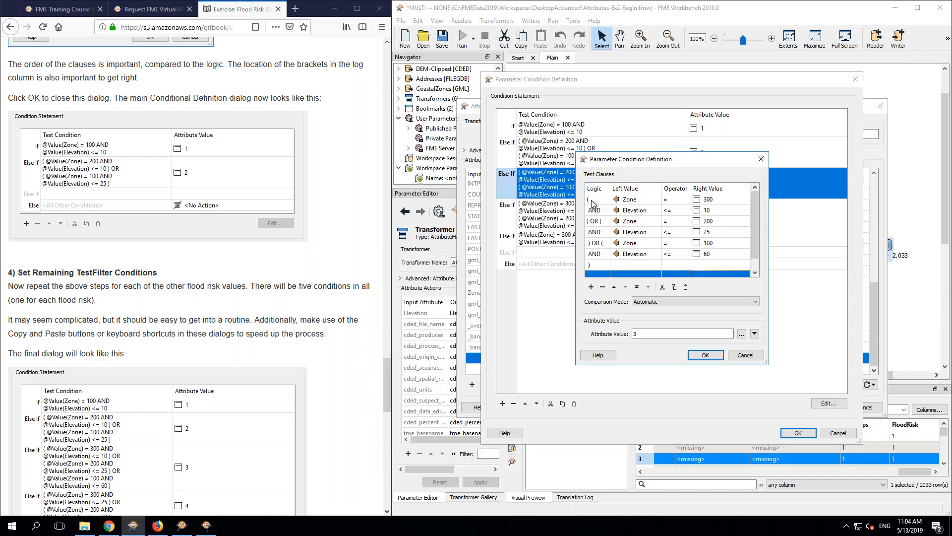
left_click(705, 356)
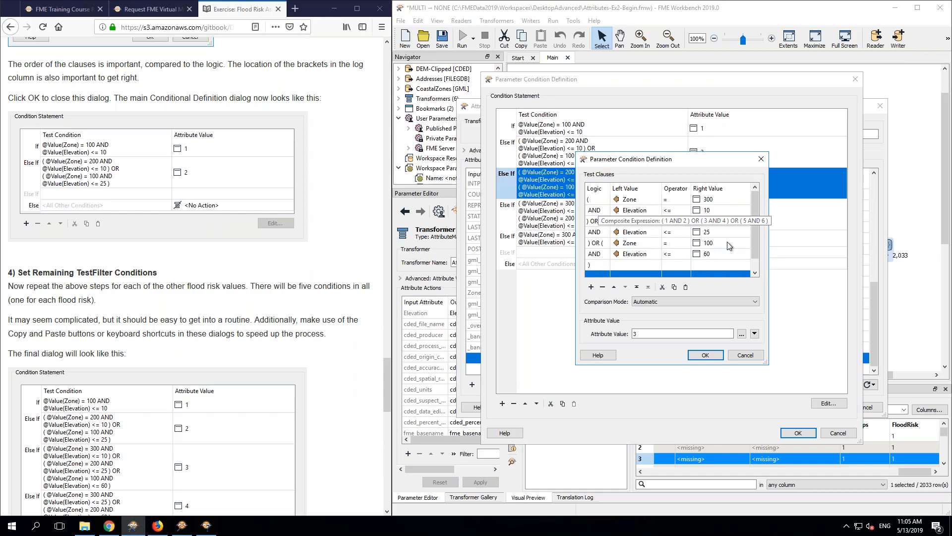
left_click(716, 262)
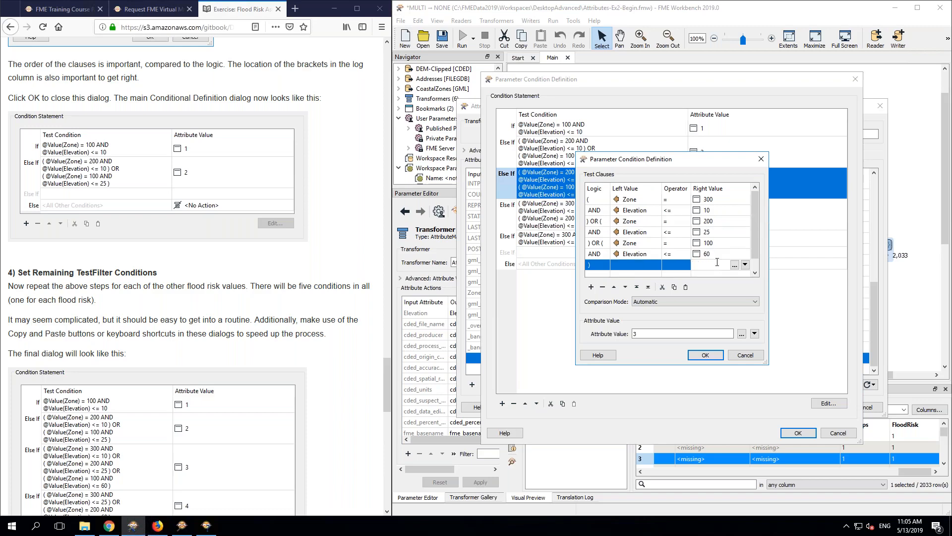
left_click(714, 254)
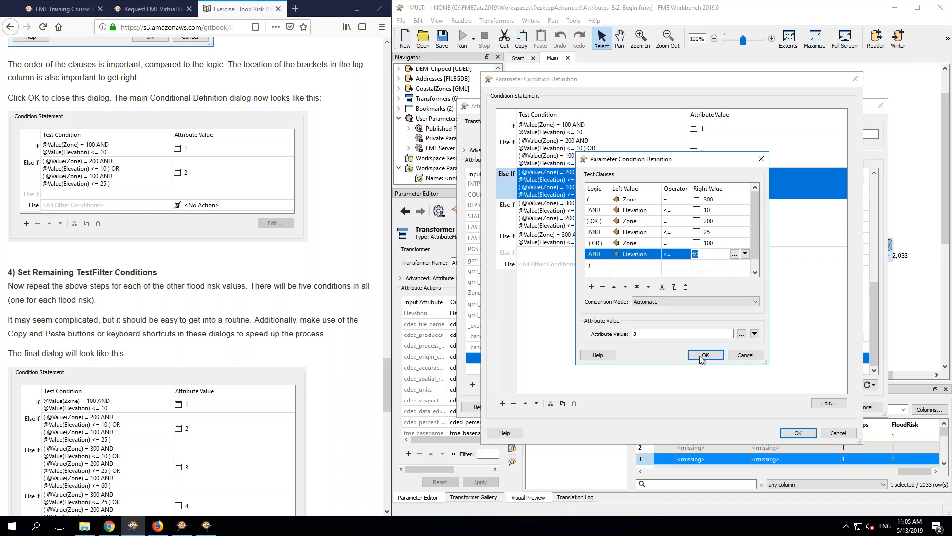
left_click(701, 358)
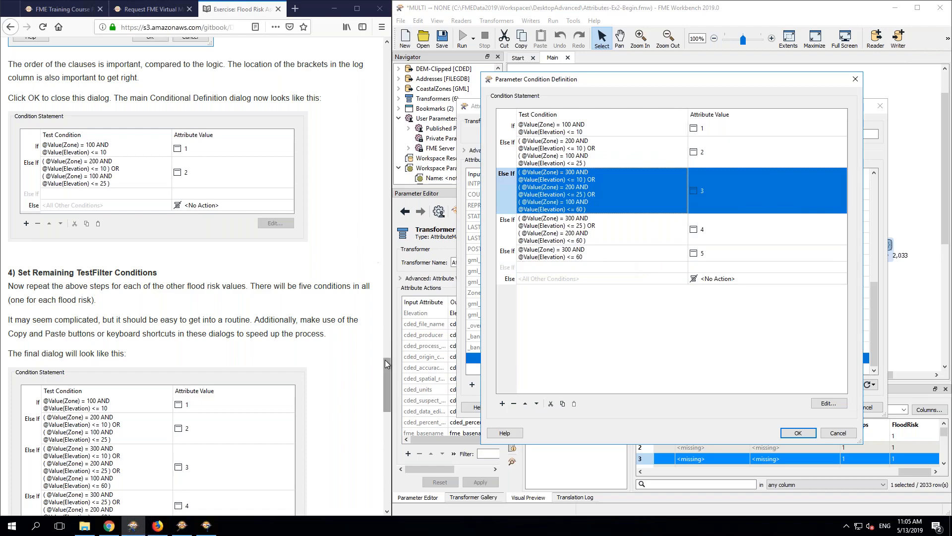
Step: Compare the first and last conditions, flood risk 1 and 5, with the exercise's flood risk table
left_click_drag(386, 365, 395, 44)
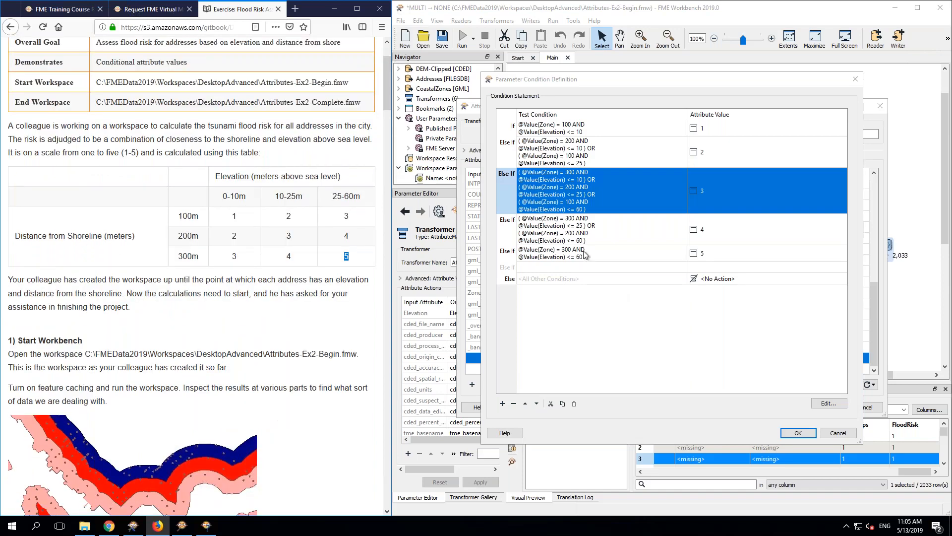
left_click(606, 127)
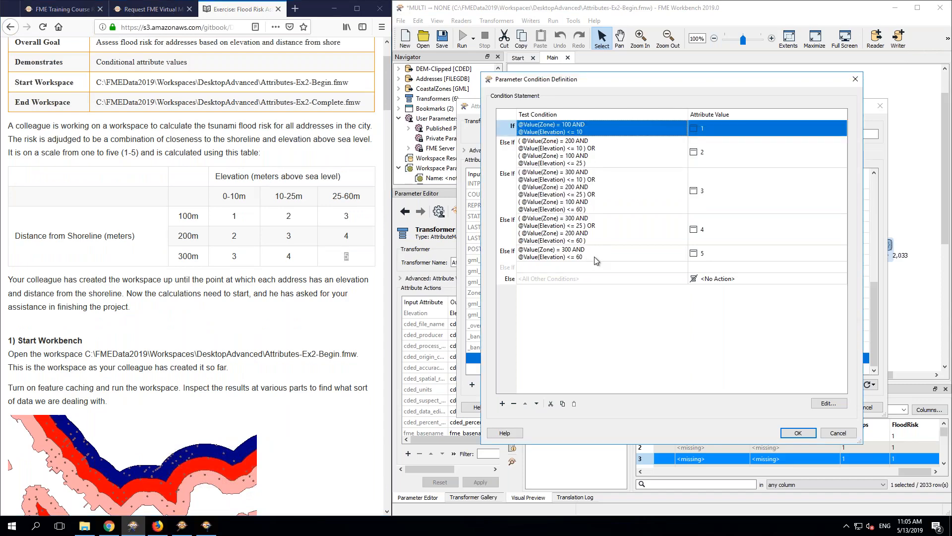
left_click(595, 257)
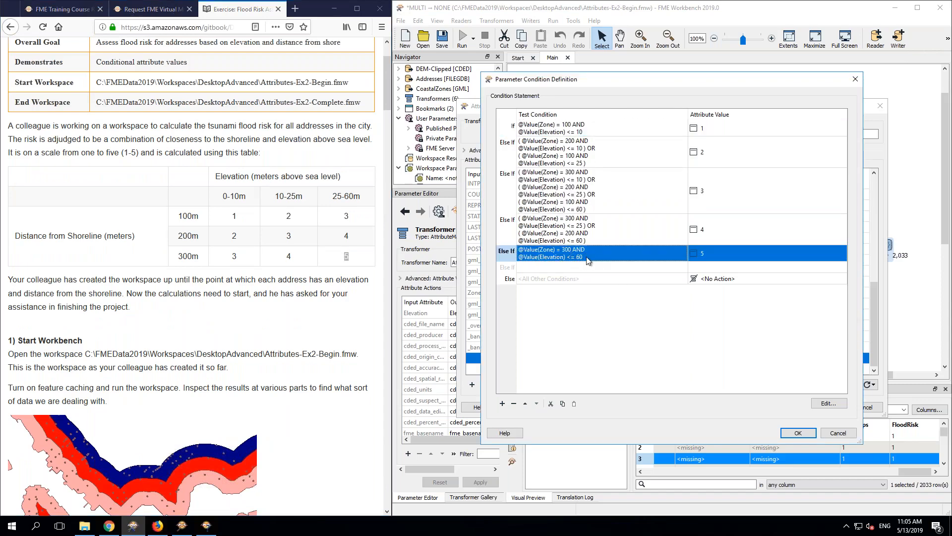
Step: Move the flood risk 5 condition to the start of the list and compare it with the exercise table's 300m row
left_click(526, 404)
left_click(526, 404)
left_click(526, 404)
left_click(526, 404)
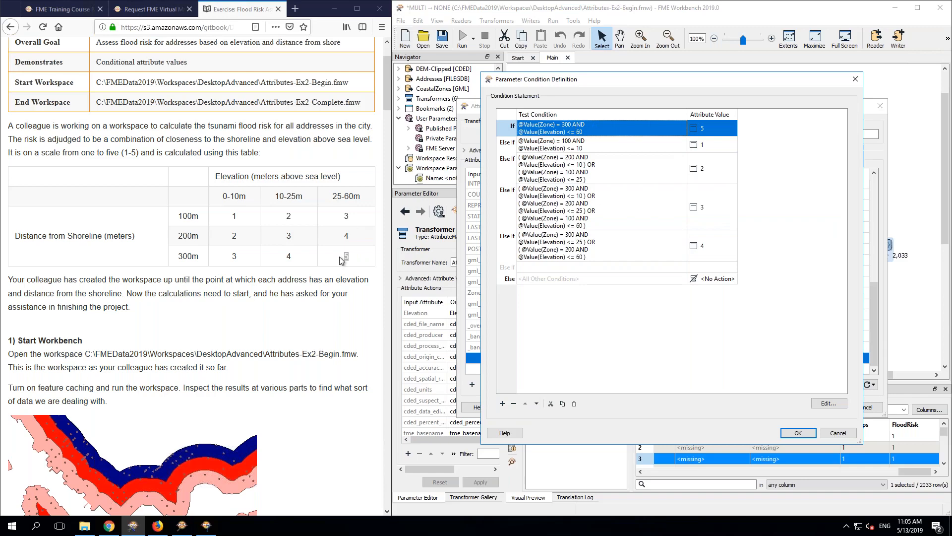
left_click_drag(294, 259, 232, 258)
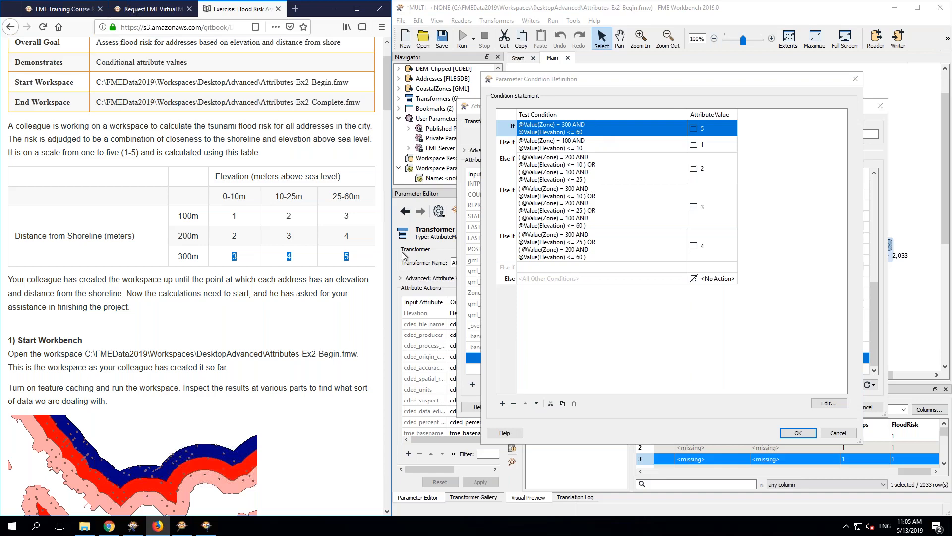
left_click(252, 260)
Step: Move the flood risk 5 condition back to the end of the list, after the flood risk 4 condition
left_click(536, 403)
left_click(536, 403)
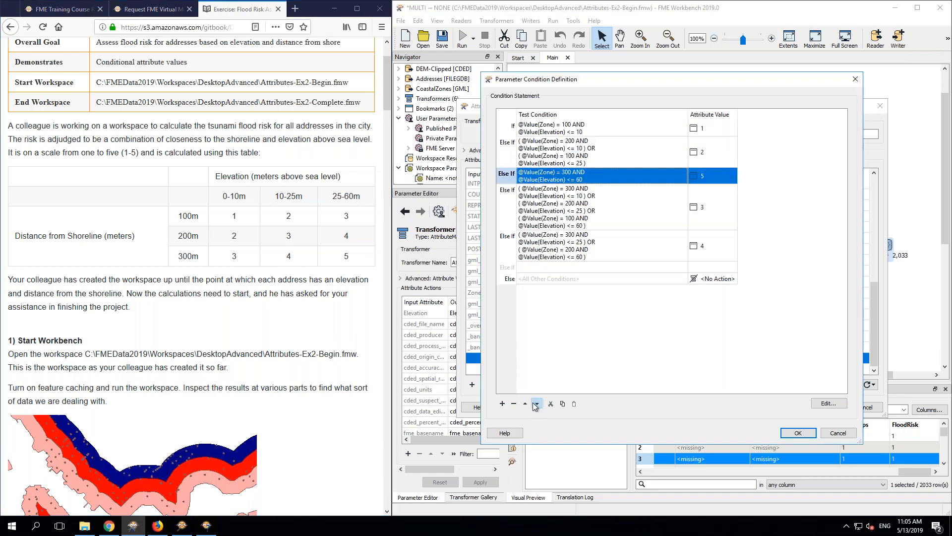
left_click(536, 403)
left_click(536, 403)
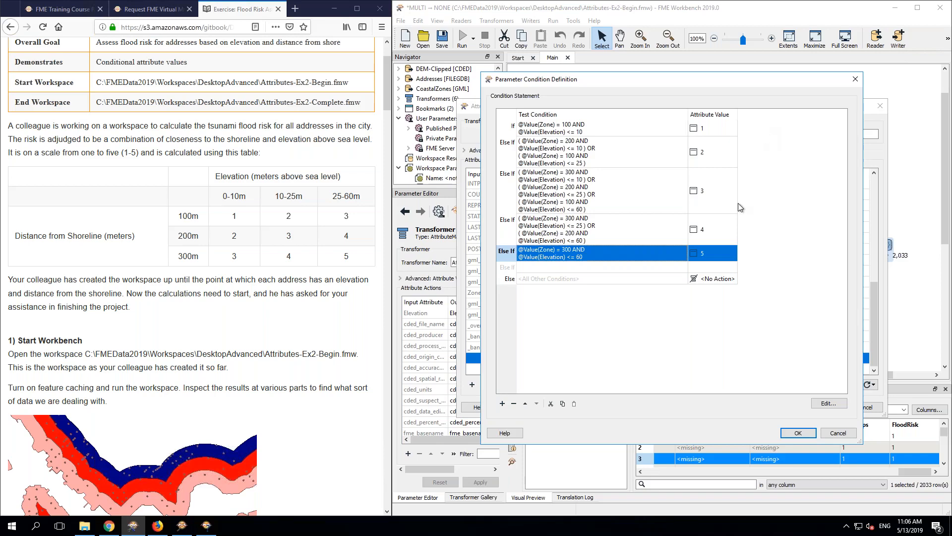
Step: Add a third clause with AND logic and the Elevation attribute to the flood risk 5 condition
double_click(601, 251)
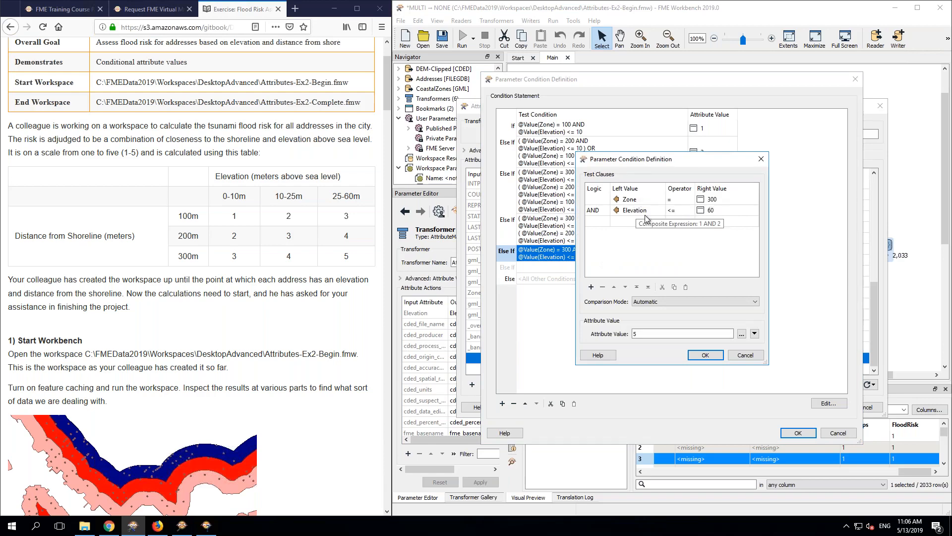
left_click(589, 225)
left_click(589, 226)
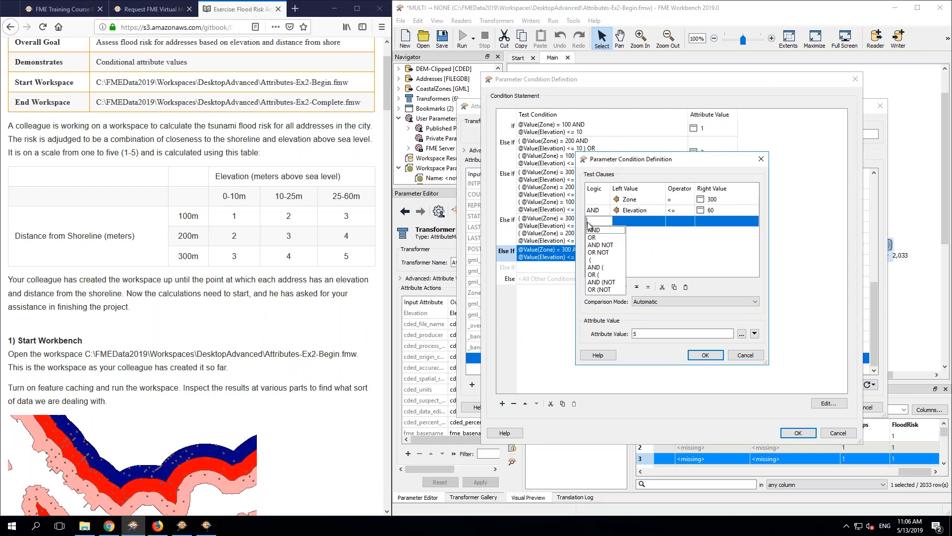
left_click(594, 233)
double_click(652, 222)
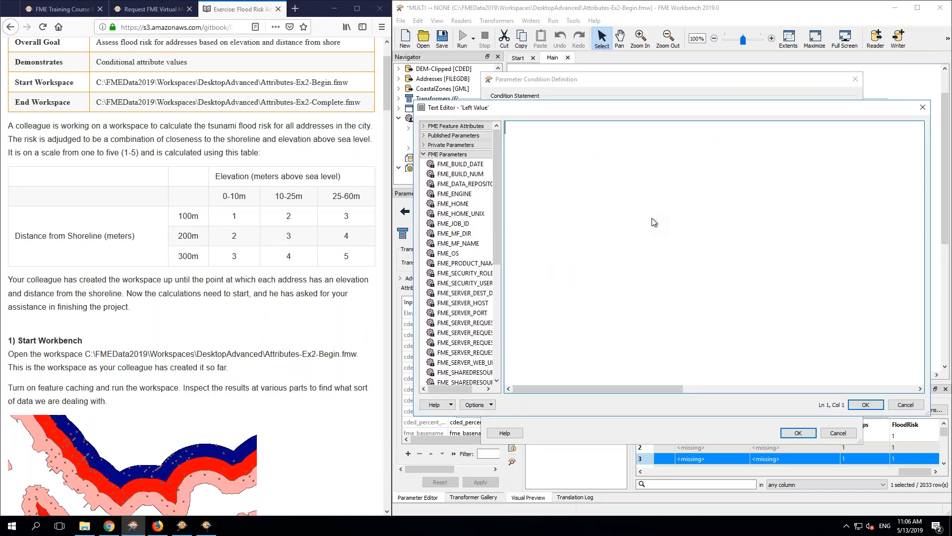
left_click(905, 405)
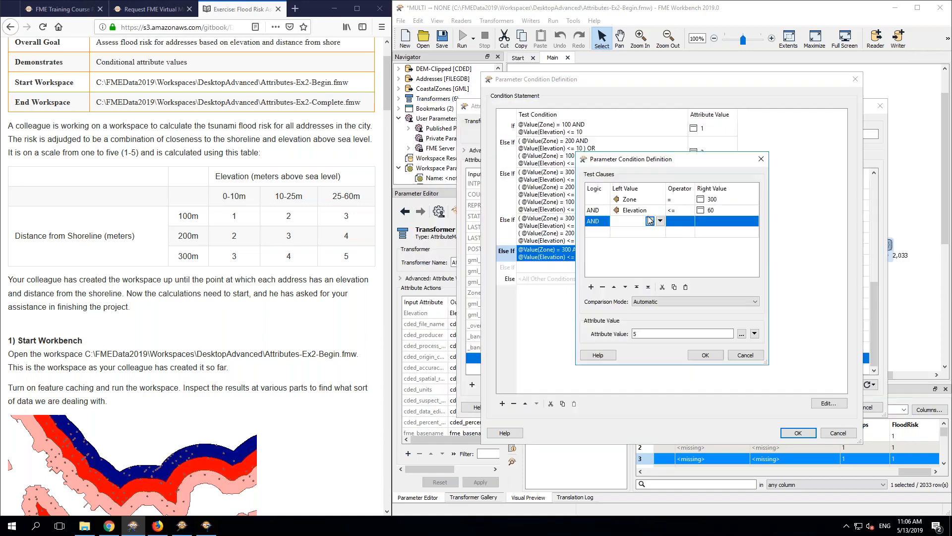
left_click(660, 221)
mouse_move(687, 234)
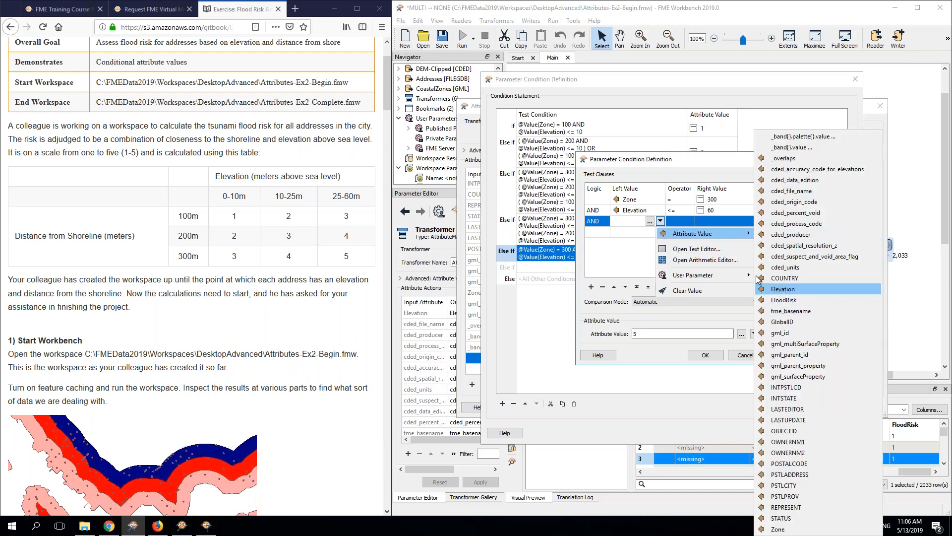
left_click(782, 290)
Step: Make the third clause of flood risk 5 test for Elevation > 25 and accept the condition
left_click(678, 224)
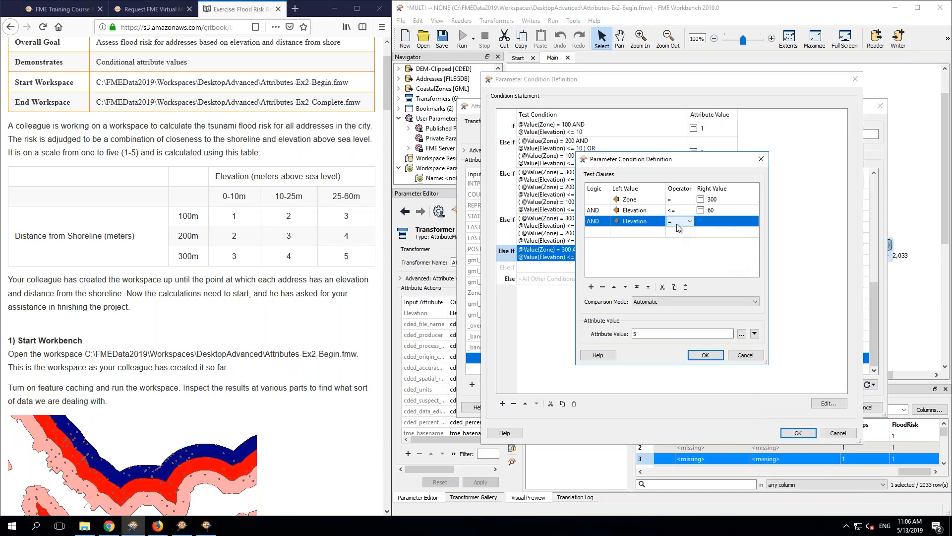
left_click(677, 224)
left_click(673, 254)
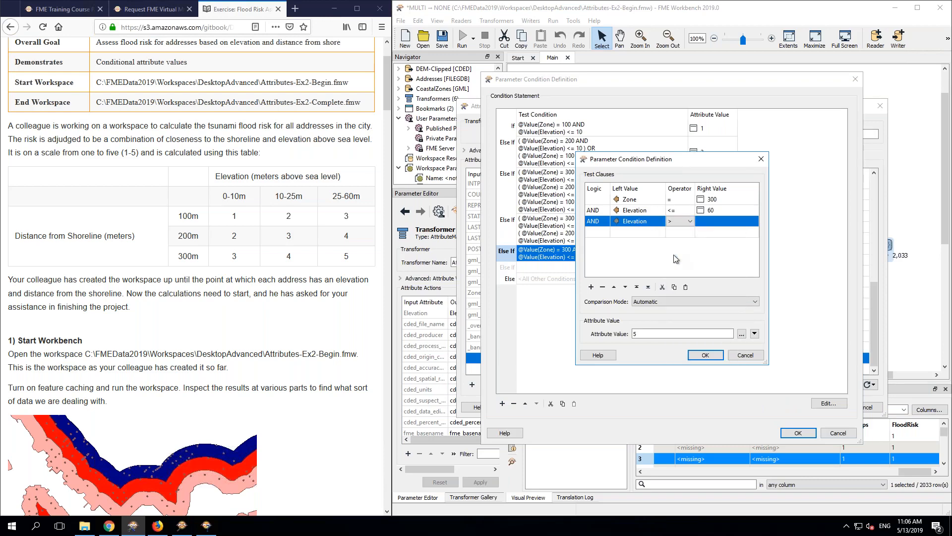
left_click(715, 221)
type("25")
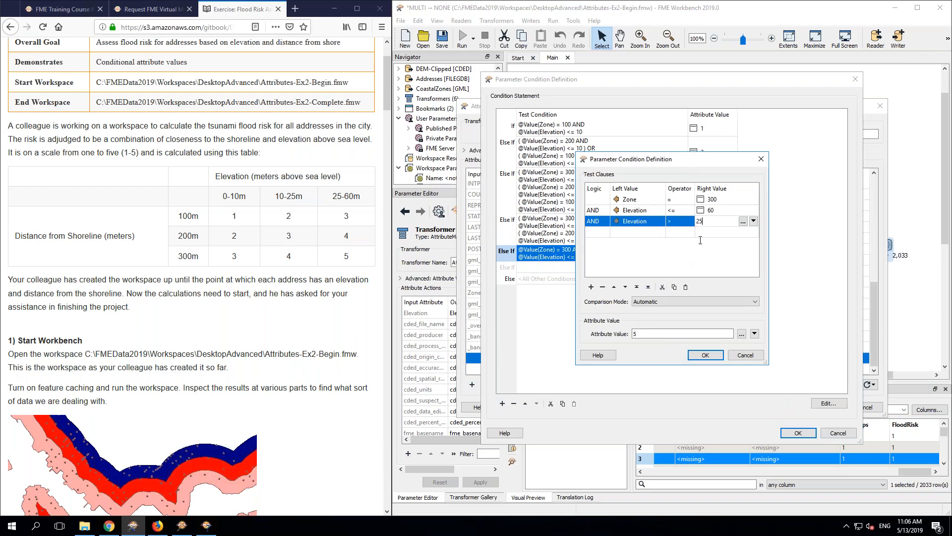
left_click(694, 250)
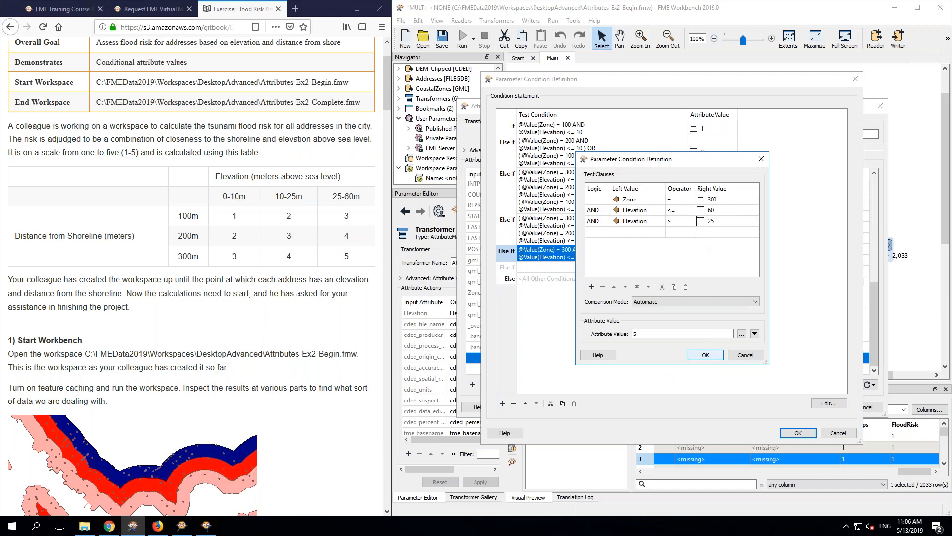
left_click(706, 355)
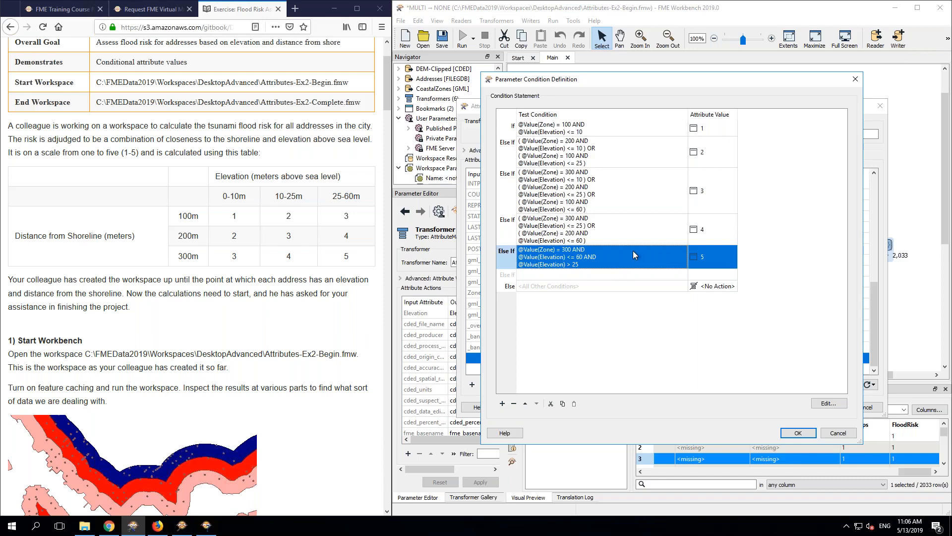
Step: Remove the Elevation > 25 clause from the flood risk 5 condition and accept it
double_click(600, 262)
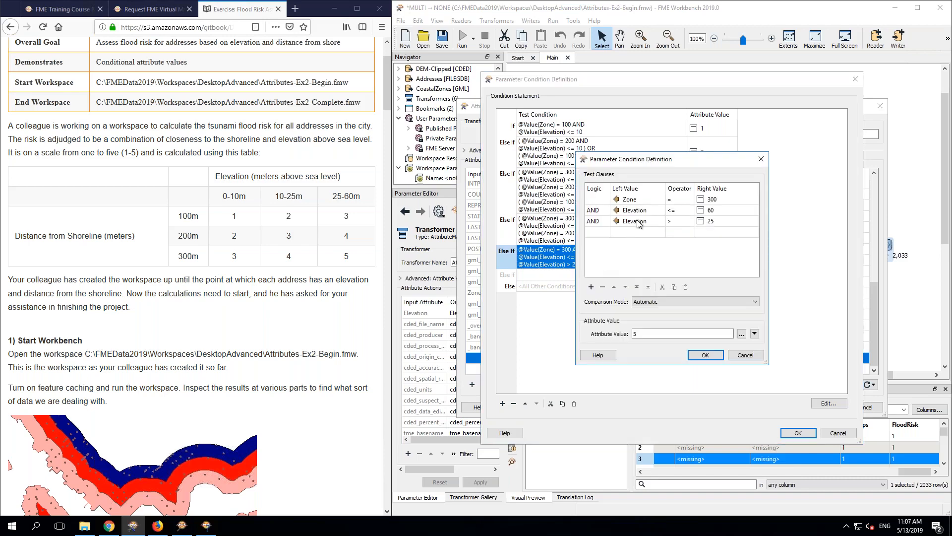
left_click(639, 222)
left_click(602, 287)
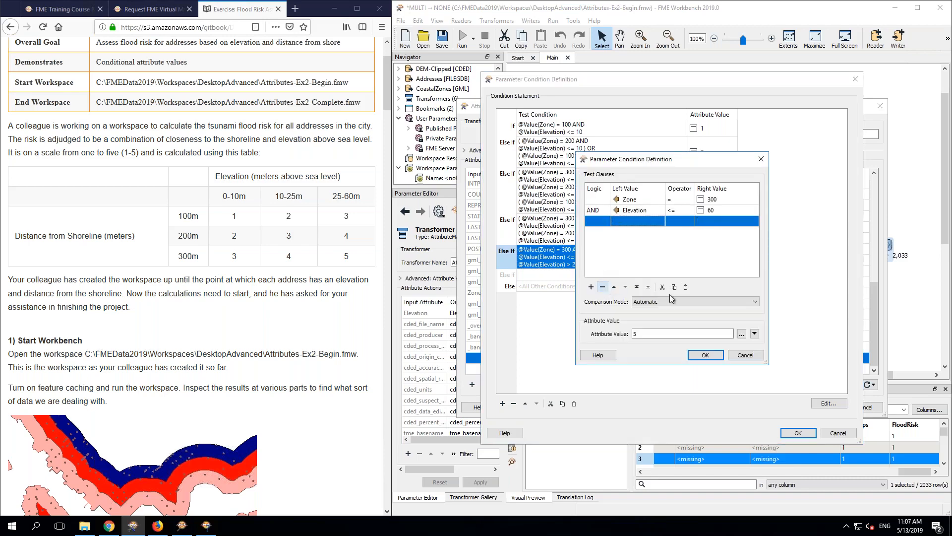
left_click(704, 355)
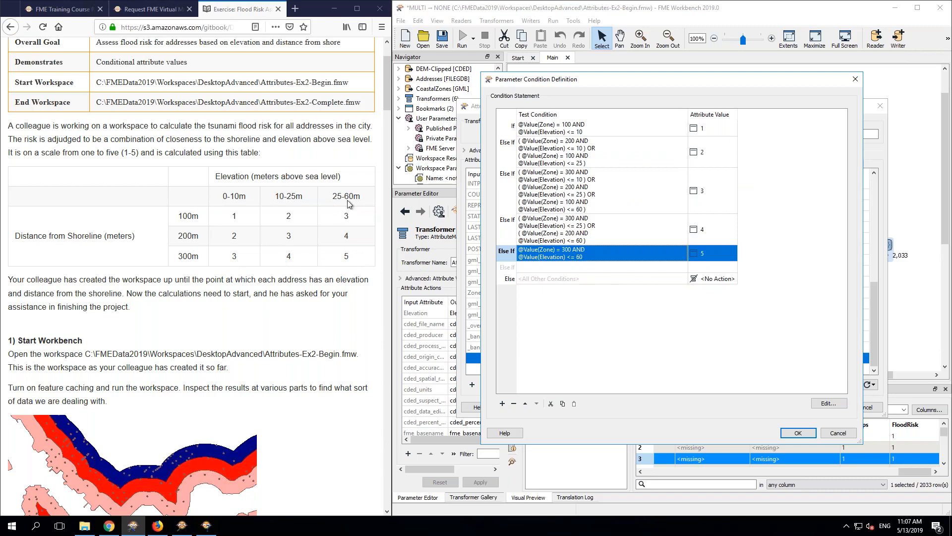
Step: Compare the table's 0-10m and 10-25m ranges with the flood risk 3 and 4 conditions, and accept the FloodRisk condition list
left_click_drag(303, 199, 224, 197)
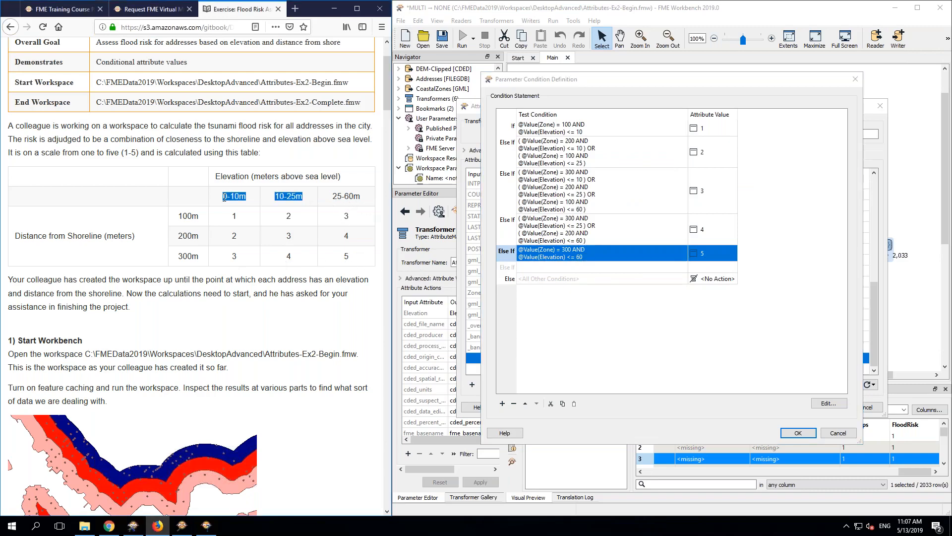
left_click(603, 198)
left_click(606, 231)
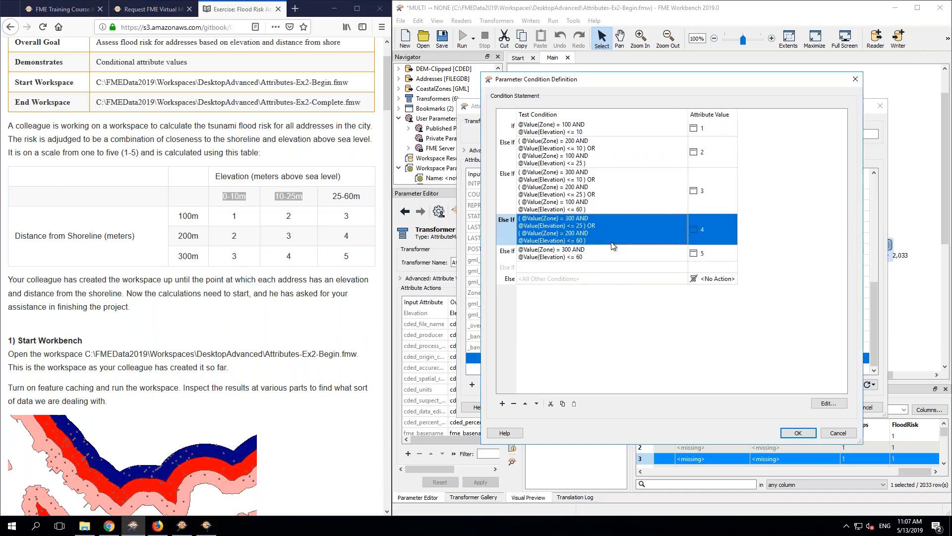
left_click(600, 325)
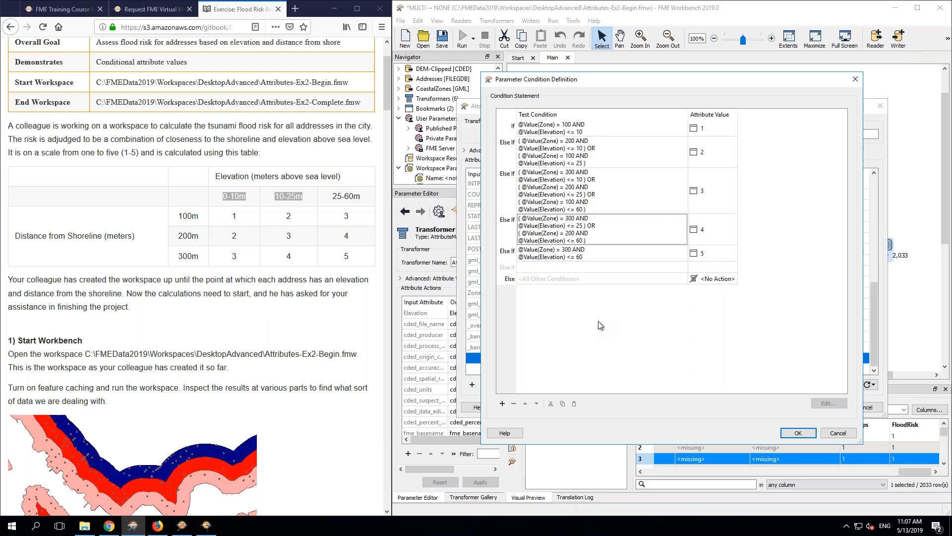
left_click(798, 433)
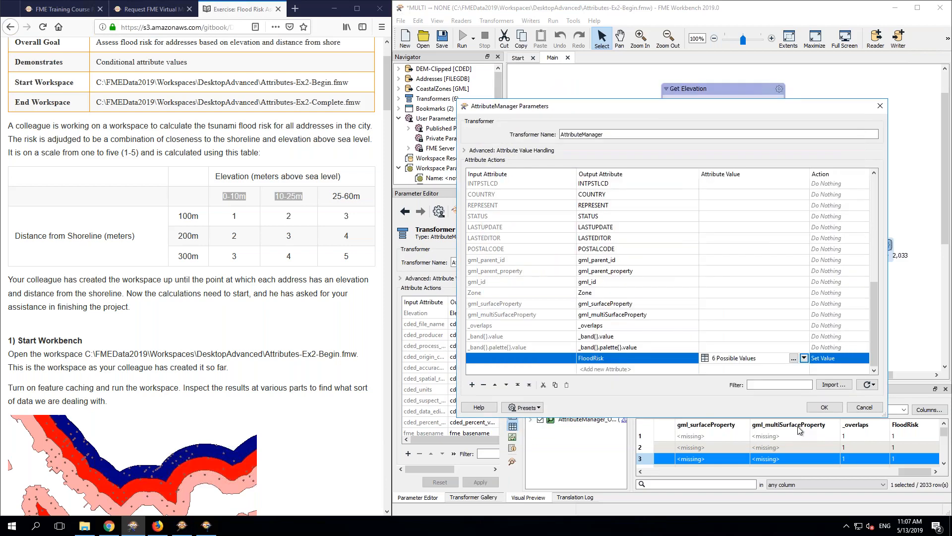
Step: Reopen FloodRisk's conditional value to review the flood risk 3 clauses, and accept the conditions and the AttributeManager parameters
left_click(807, 361)
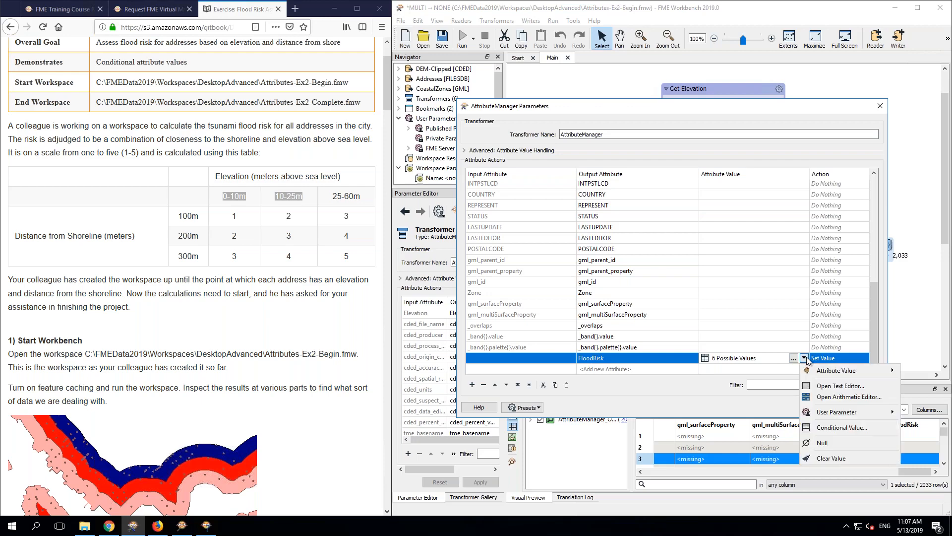
left_click(836, 430)
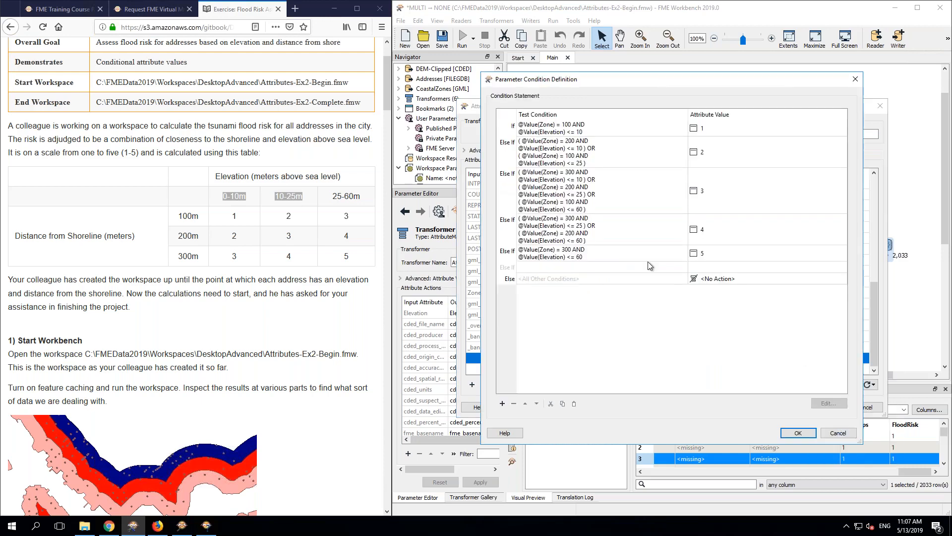
double_click(595, 190)
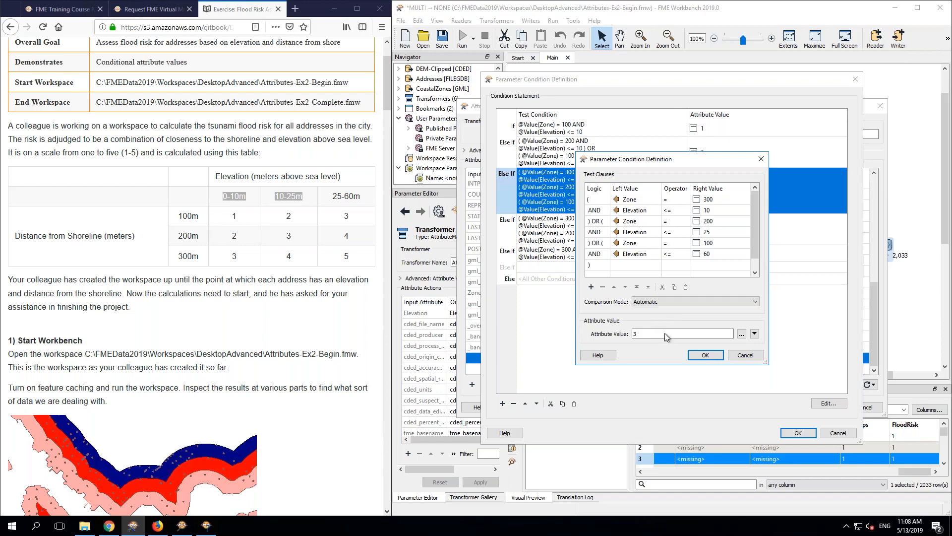
left_click(700, 358)
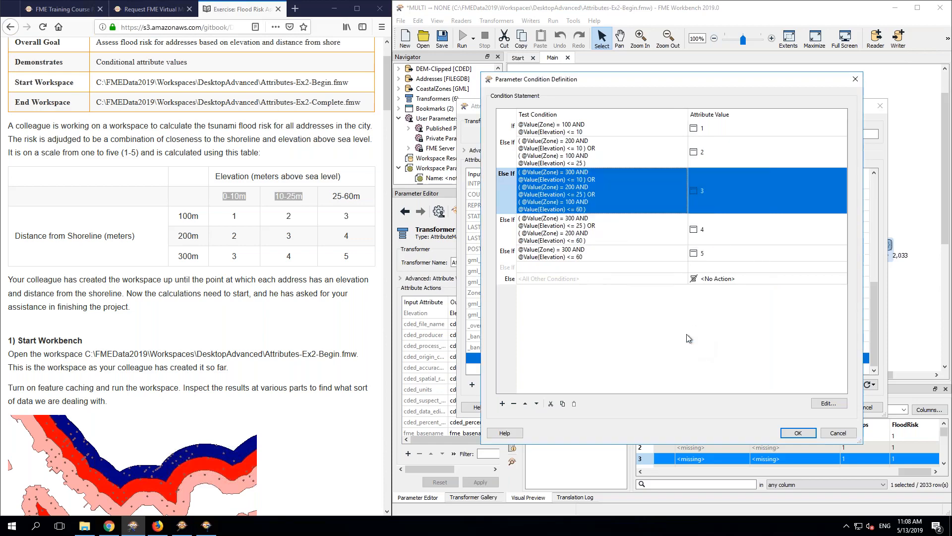
left_click(798, 433)
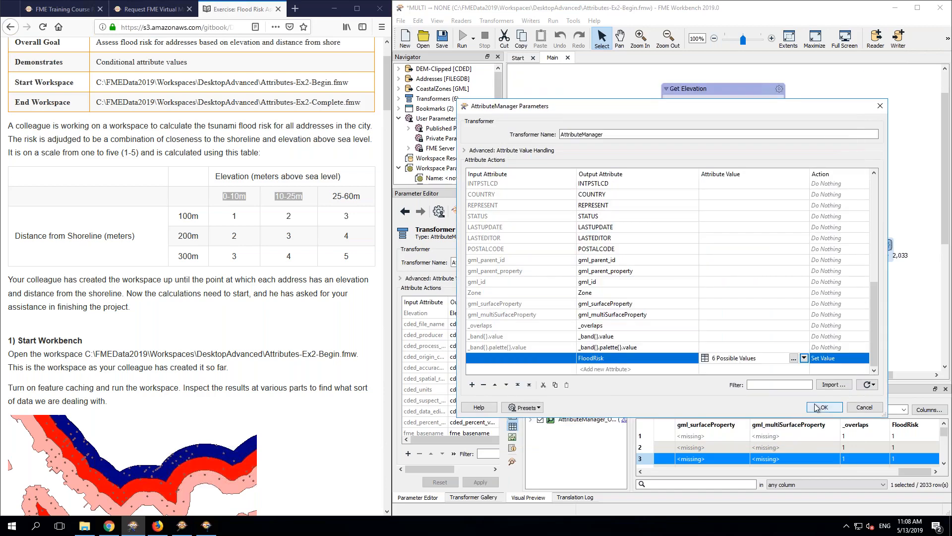
left_click(819, 407)
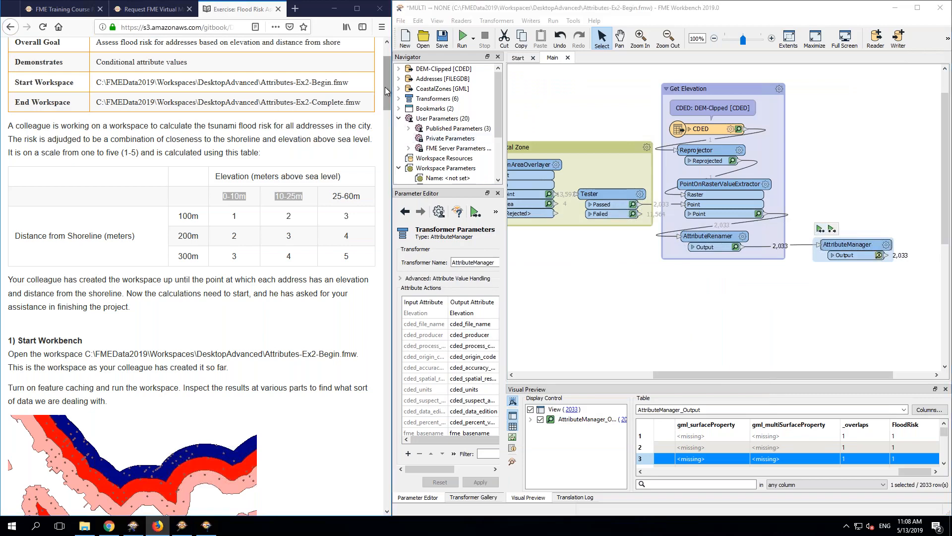
Step: Read the exercise's Add Inspector section and compare its AttributeManager illustration with the transformer's own FloodRisk entry
left_click_drag(386, 90, 421, 458)
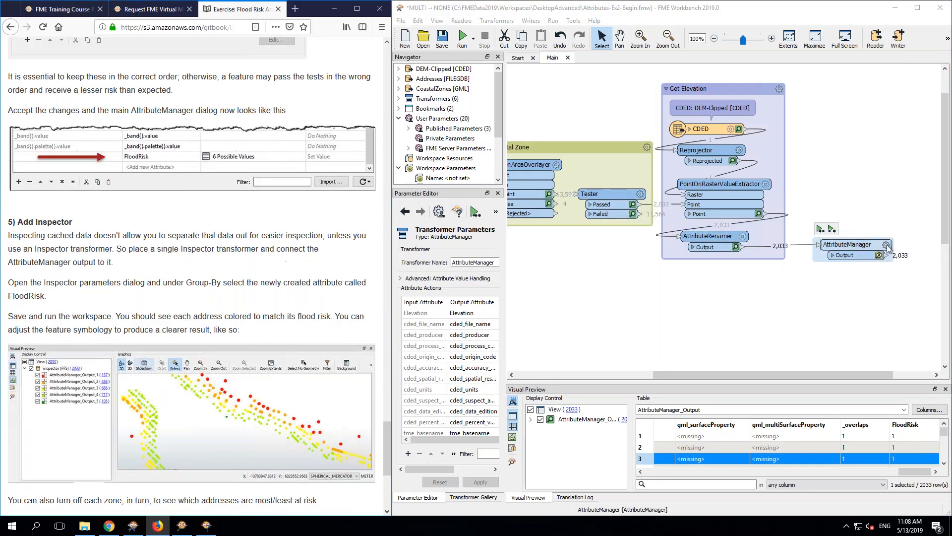
left_click(887, 245)
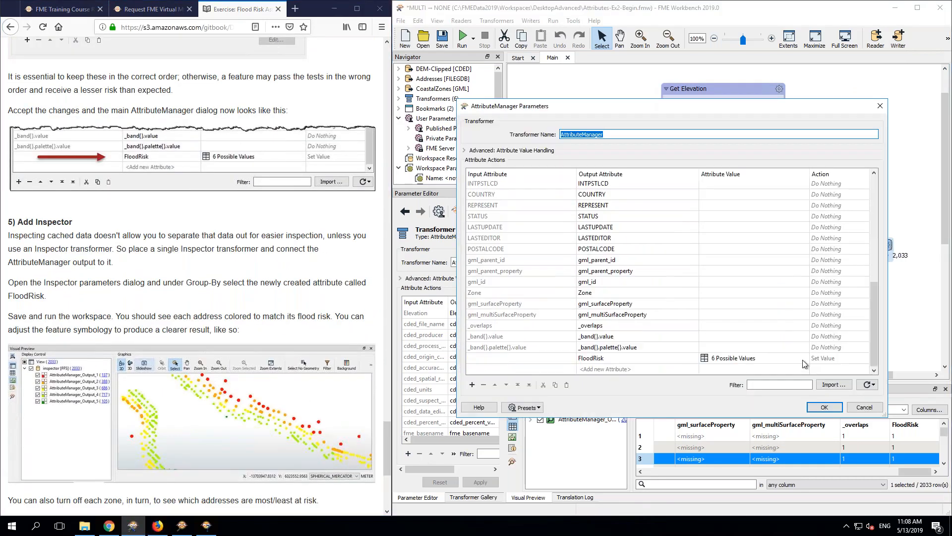
left_click(802, 359)
left_click(803, 358)
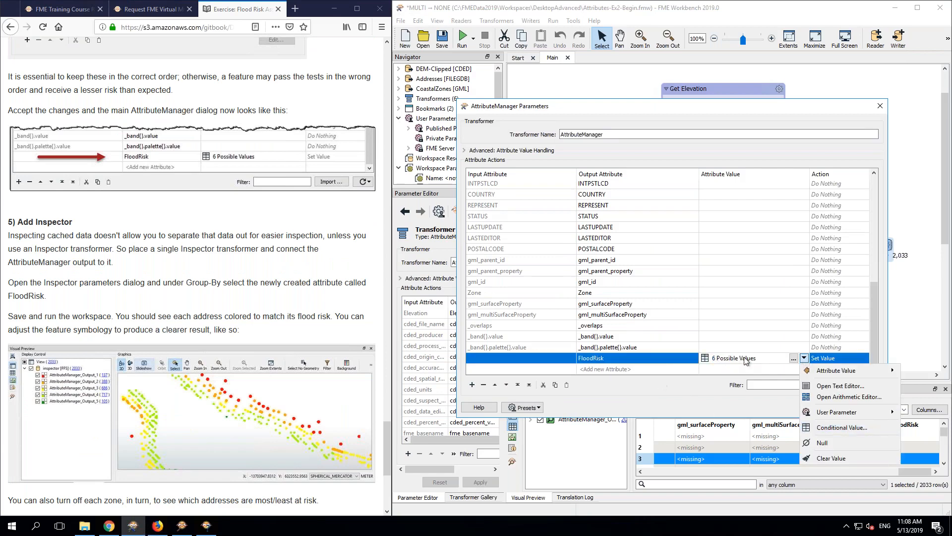
key("Escape")
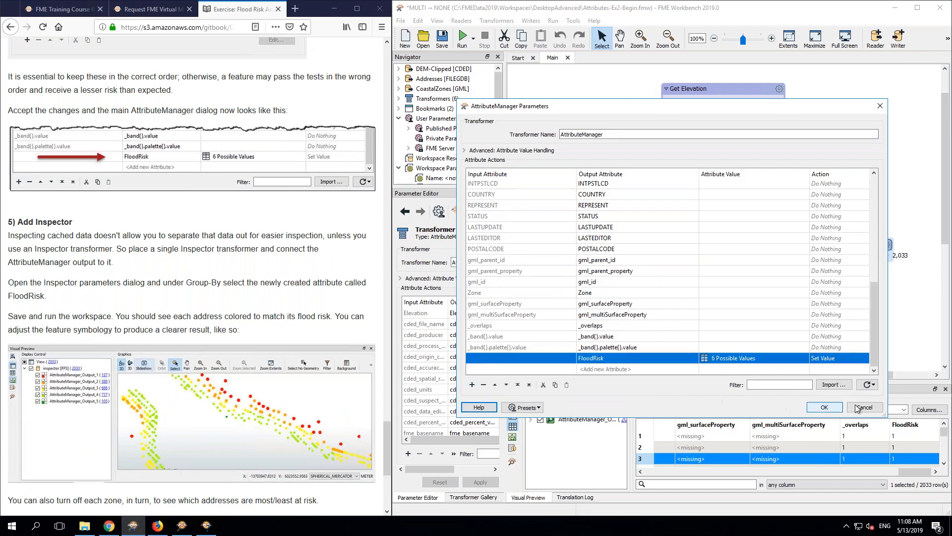
left_click(824, 407)
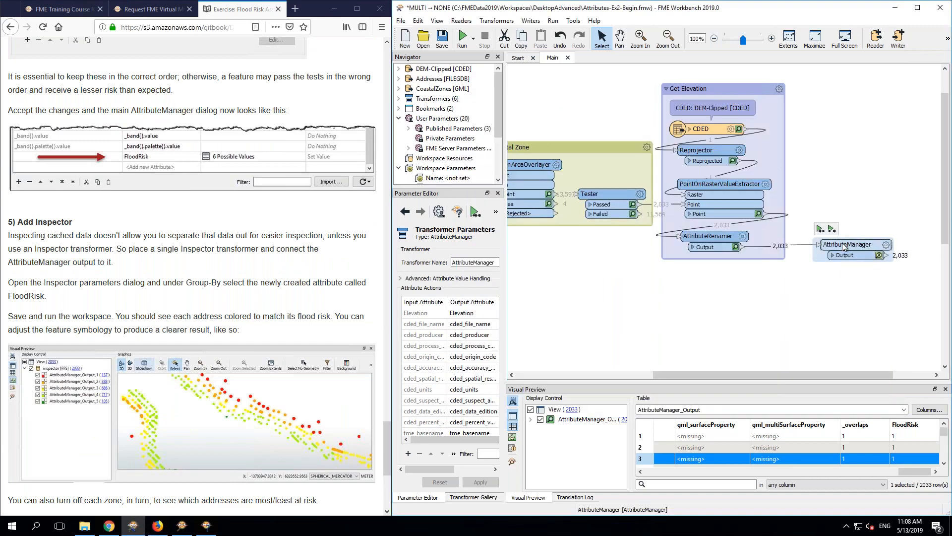
left_click(820, 229)
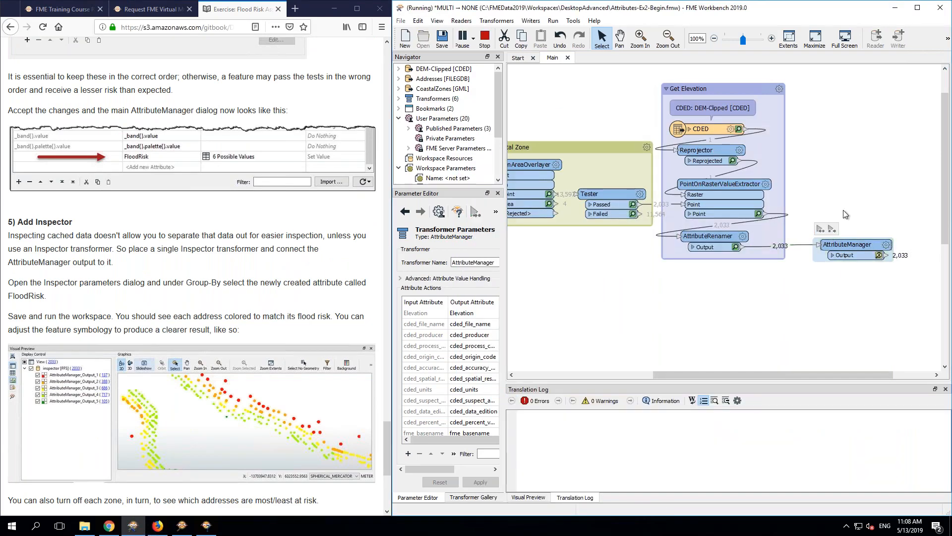
left_click(886, 245)
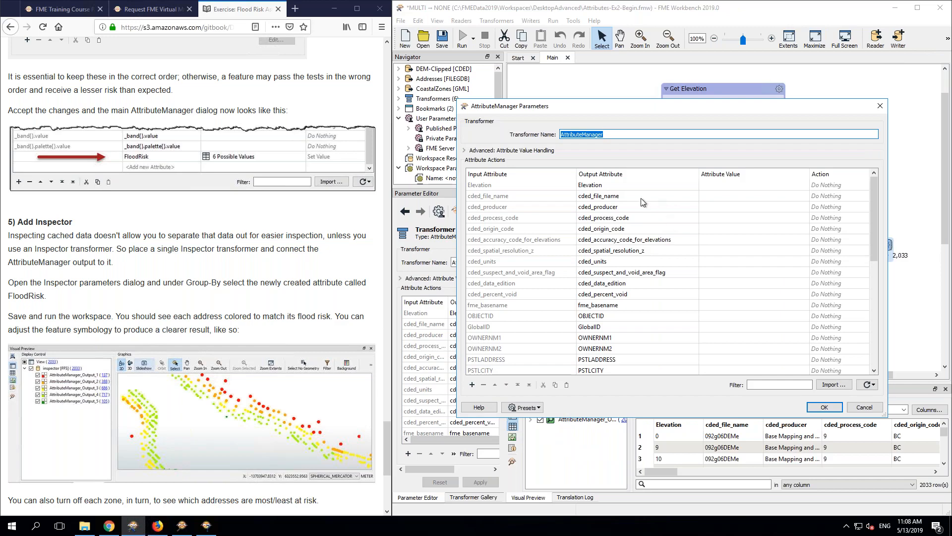
left_click_drag(641, 98, 641, 29)
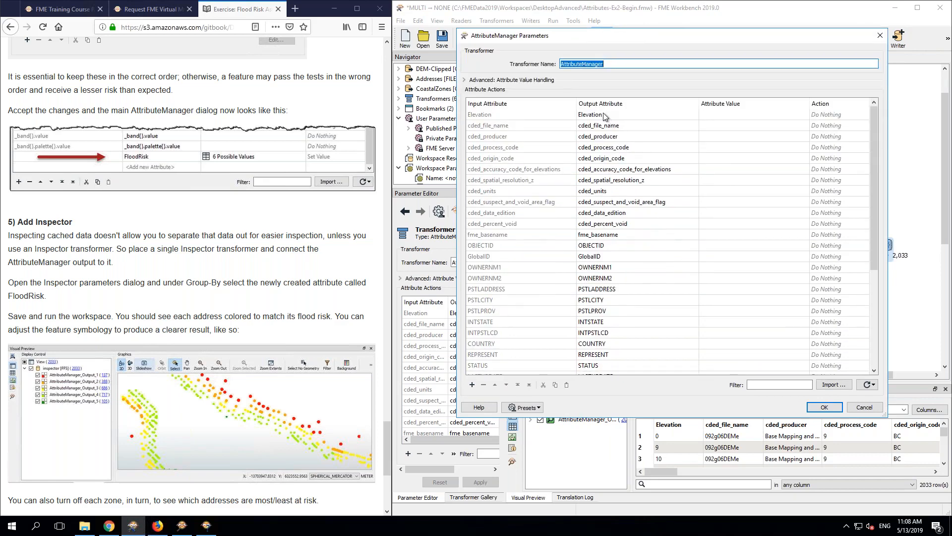
left_click(605, 116)
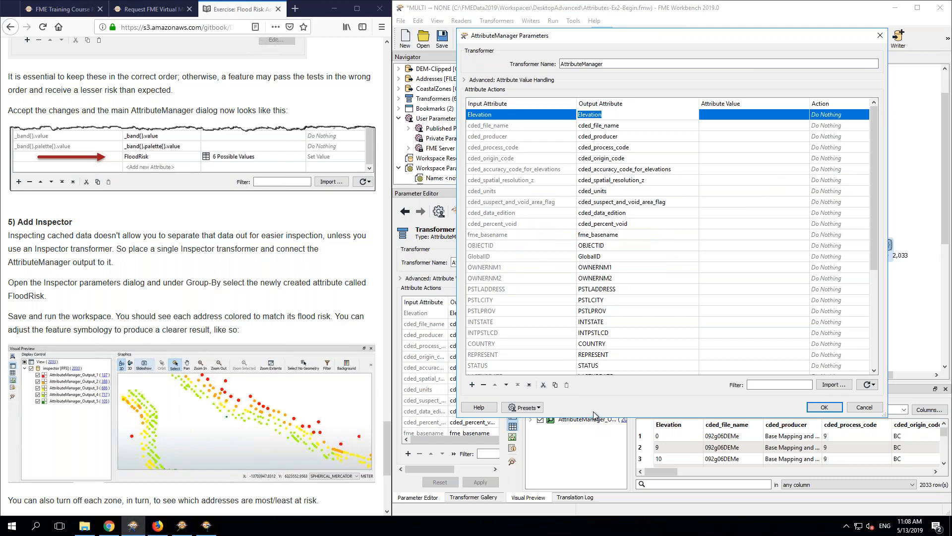
left_click_drag(590, 416, 576, 512)
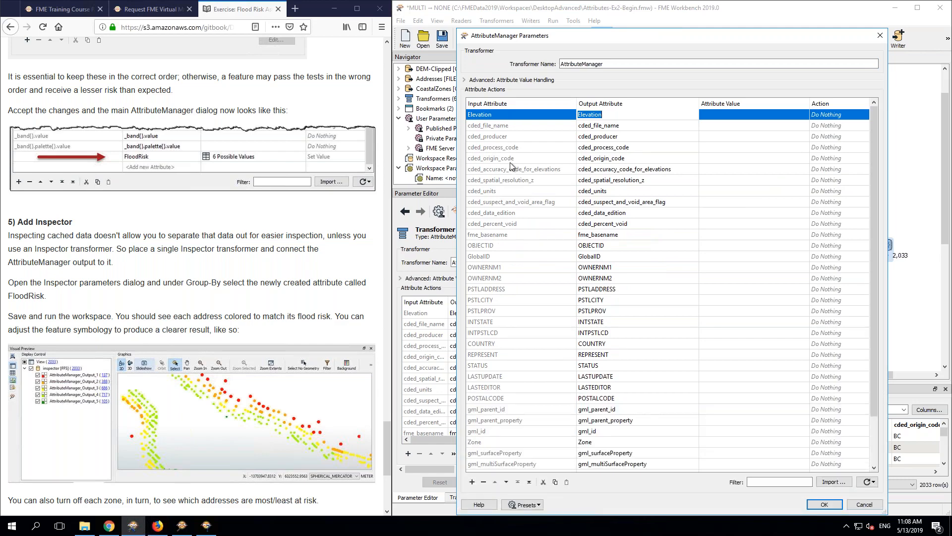
left_click(484, 482)
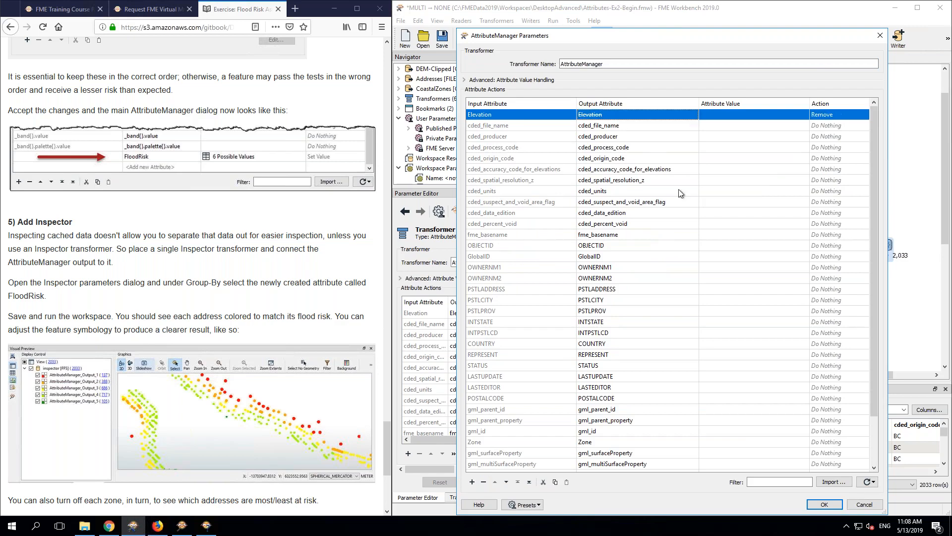
left_click(681, 193)
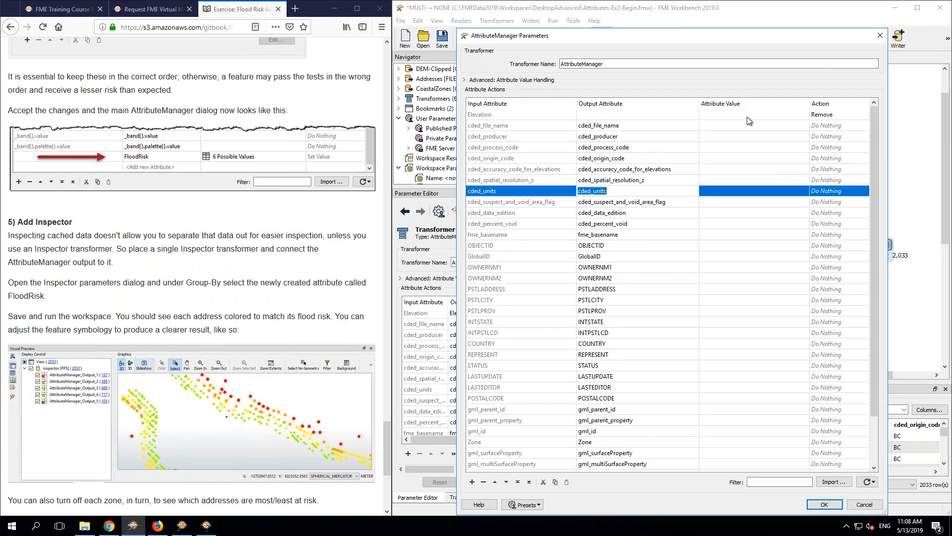
scroll(748, 121, "down", 2)
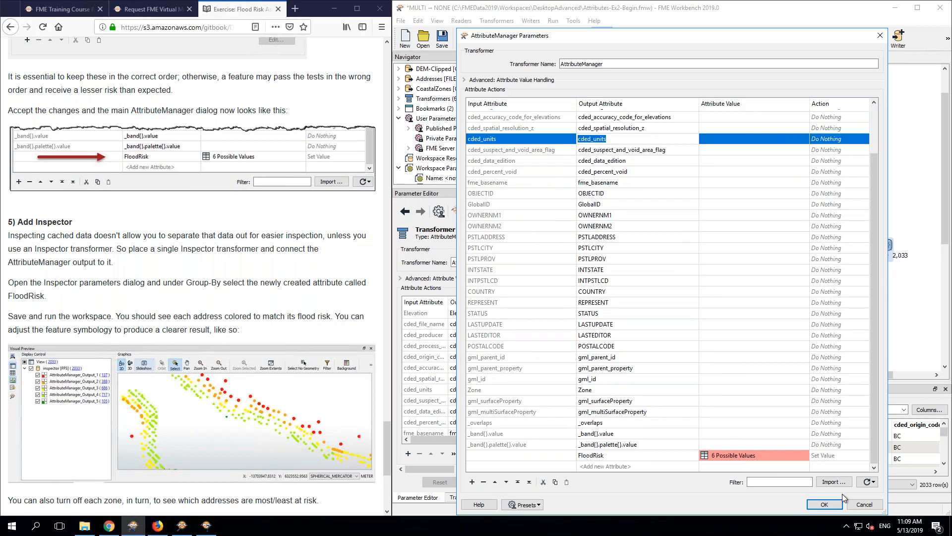
left_click(865, 509)
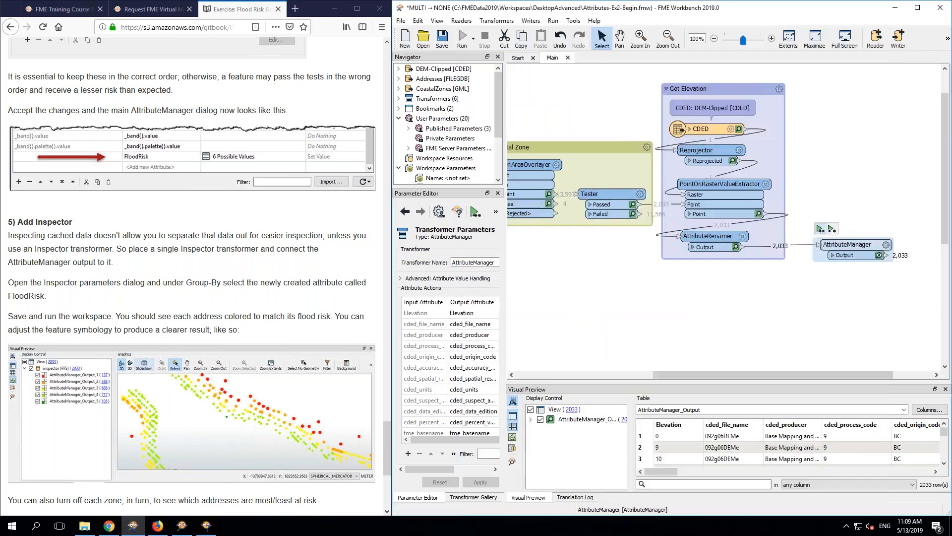
Step: Reopen the AttributeManager parameters and move the FloodRisk attribute to the top of the attribute actions
left_click(883, 245)
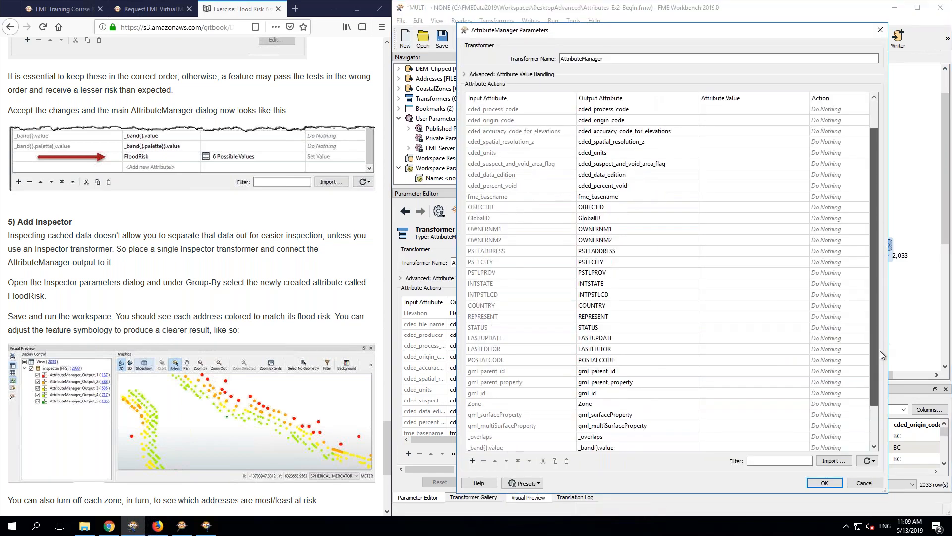
scroll(880, 350, "down", 2)
left_click(604, 434)
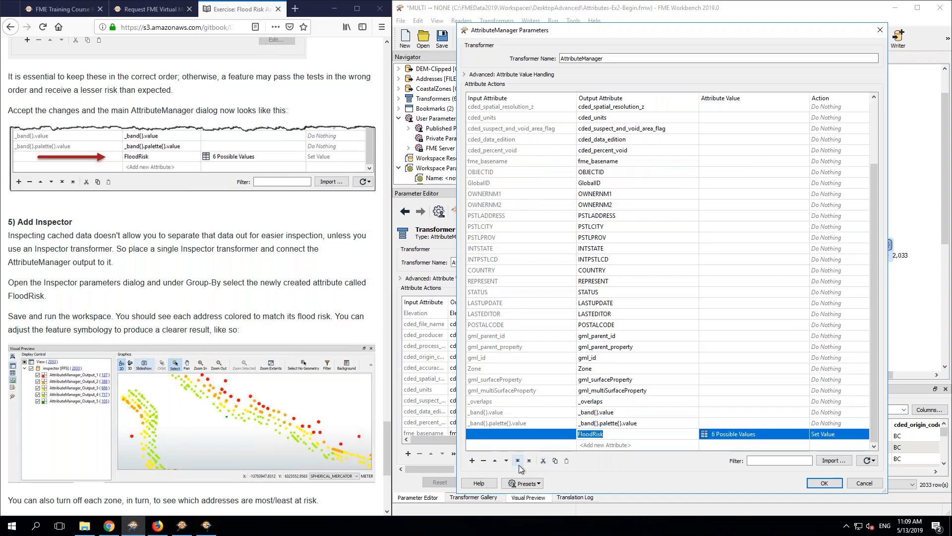
left_click(518, 462)
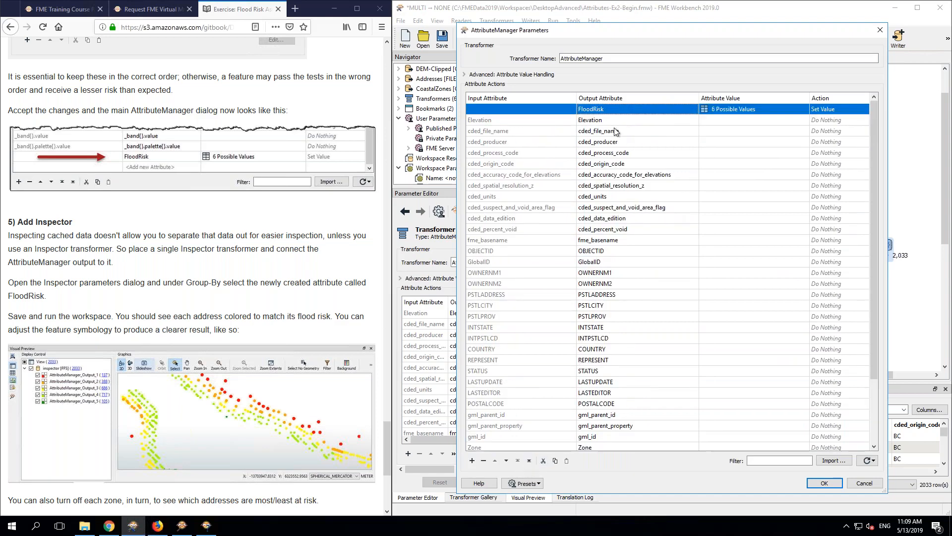
Step: Set every attribute from Elevation to _band{}.palette{}.value to Remove, keeping only FloodRisk, and accept the AttributeManager parameters
left_click(611, 120)
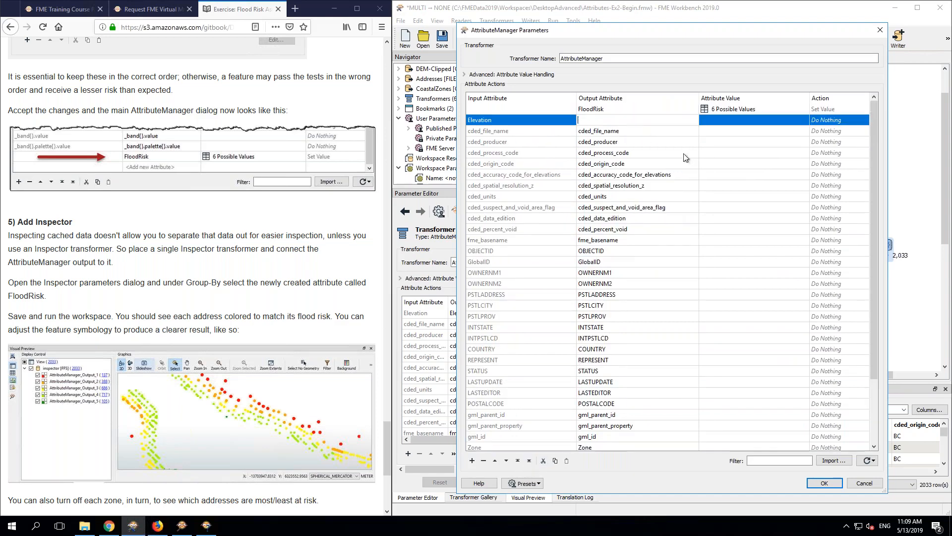
left_click(483, 460)
left_click(748, 327)
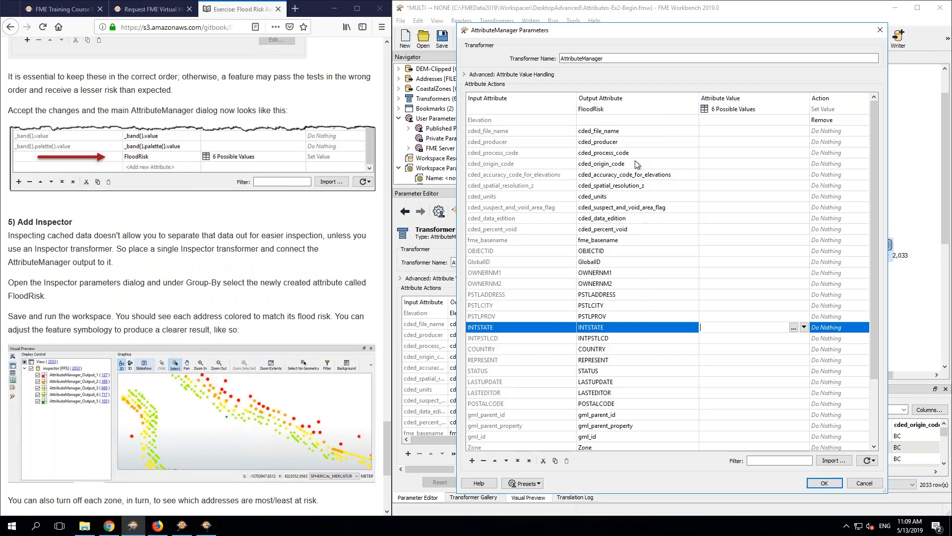
left_click(616, 134)
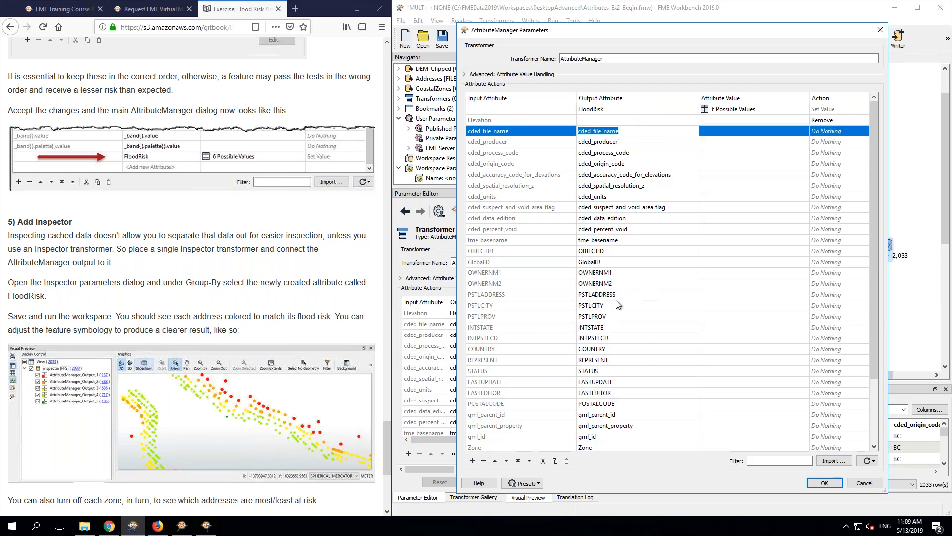
scroll(614, 357, "down", 2)
key("ctrl+a")
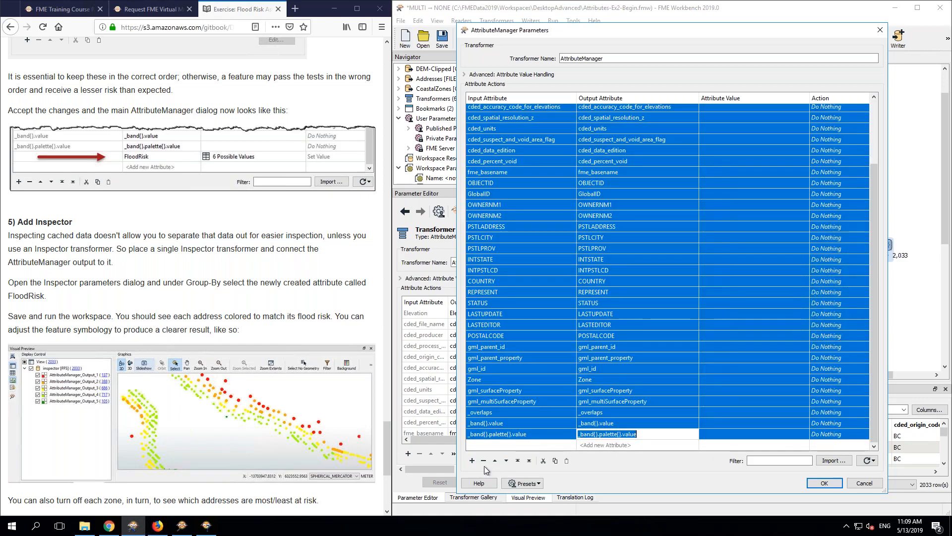
left_click(483, 460)
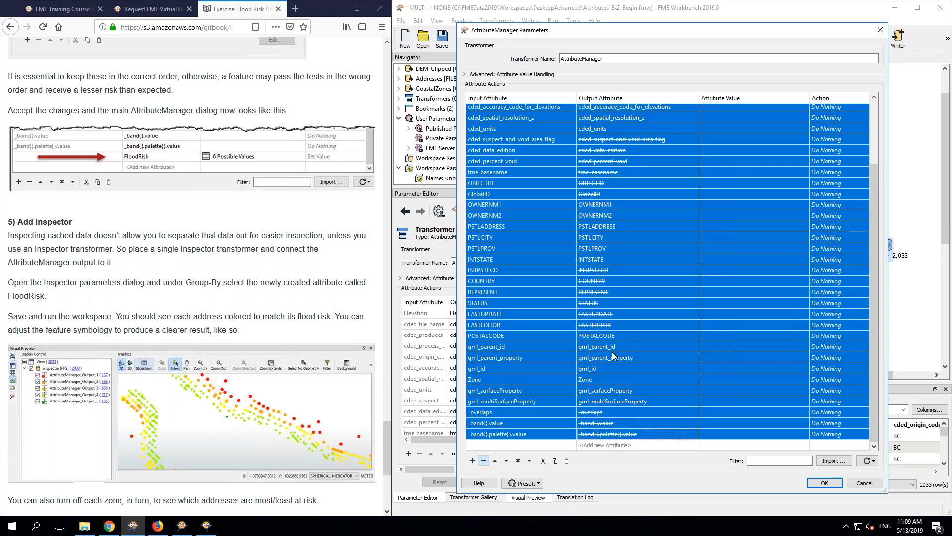
left_click(710, 300)
scroll(710, 300, "up", 2)
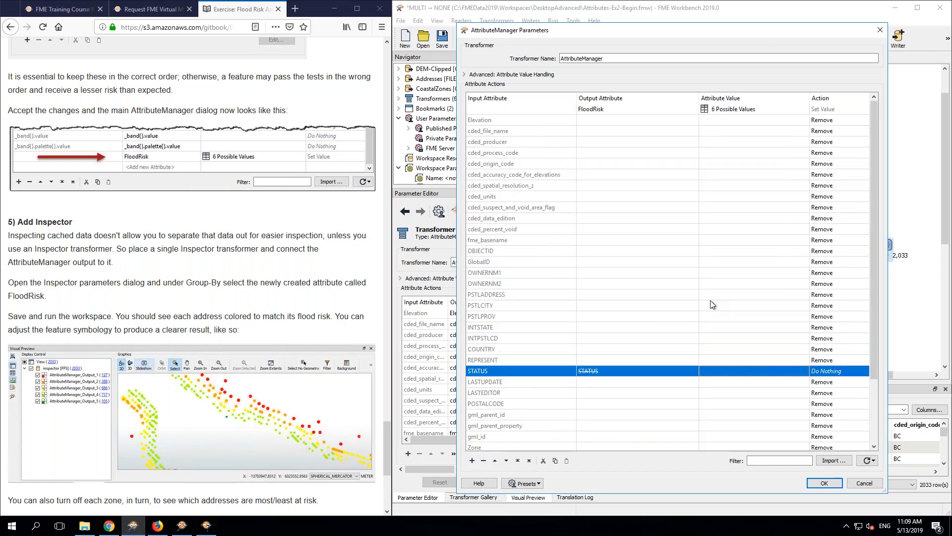
left_click(824, 483)
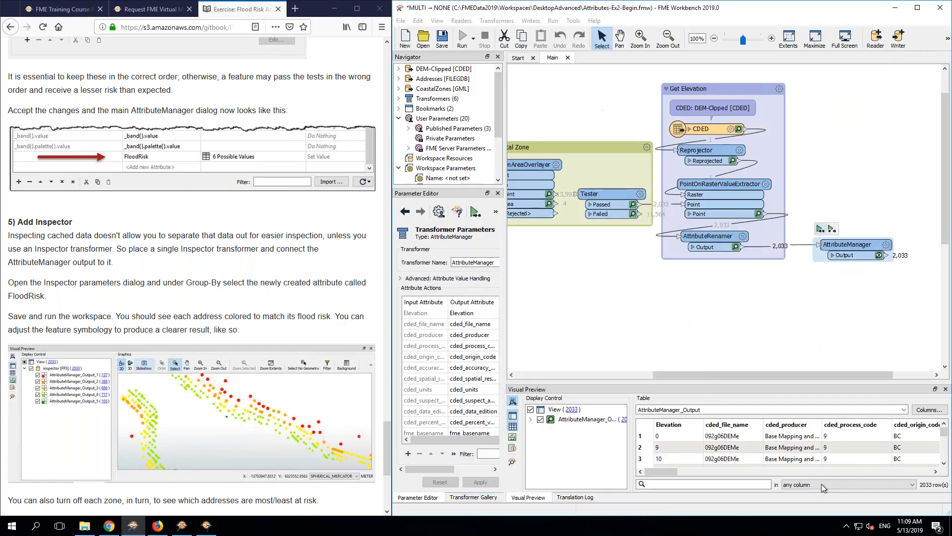
Step: Run the workspace up to the AttributeManager and open its output in FME Data Inspector
left_click(820, 229)
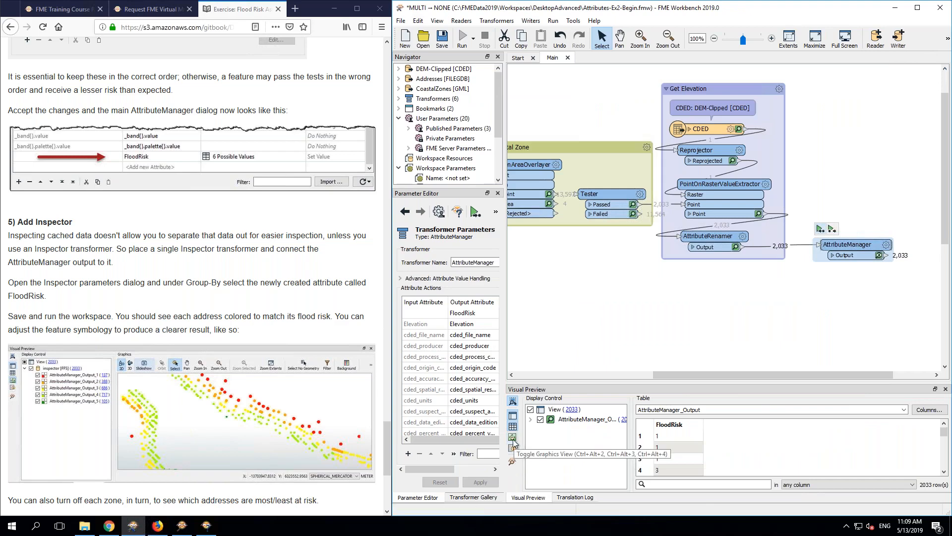
left_click(513, 461)
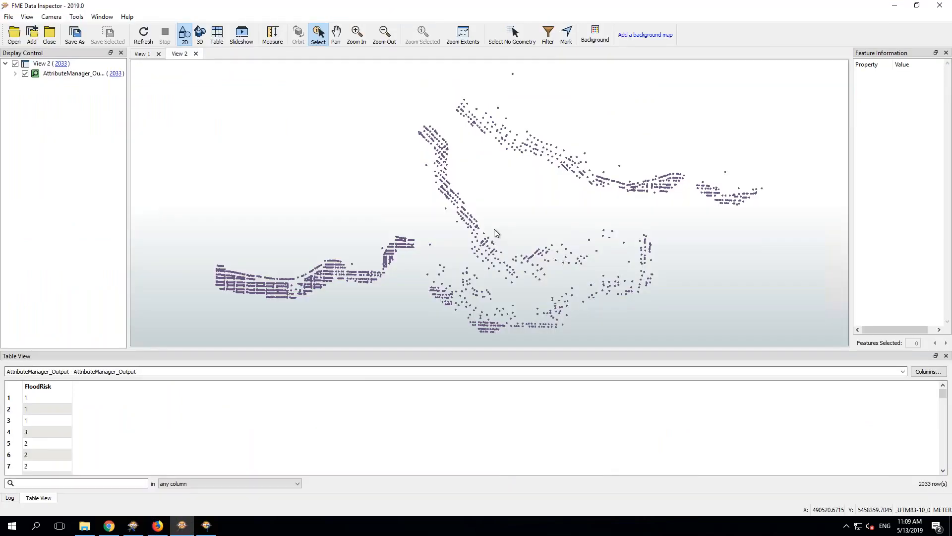
Step: Query individual address points in the graphics view and check their FloodRisk values
left_click(440, 149)
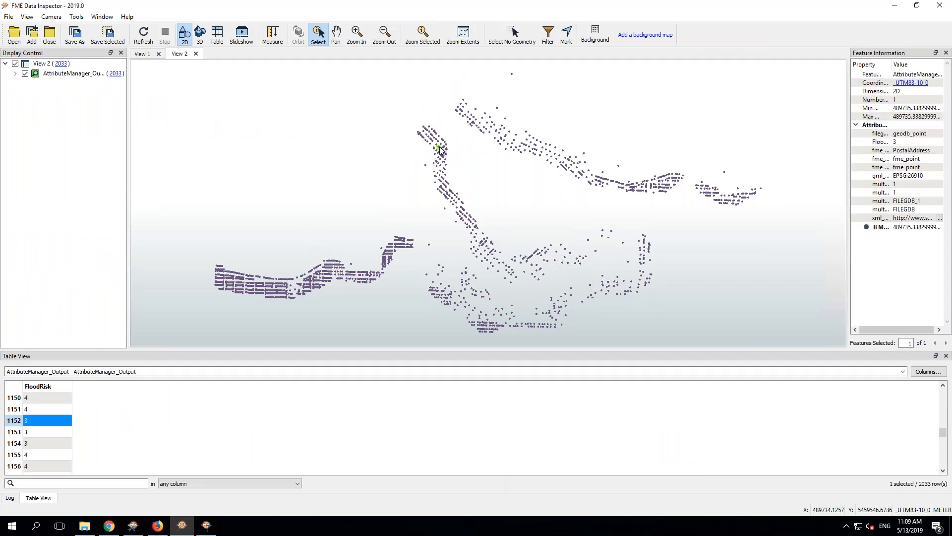
left_click(436, 180)
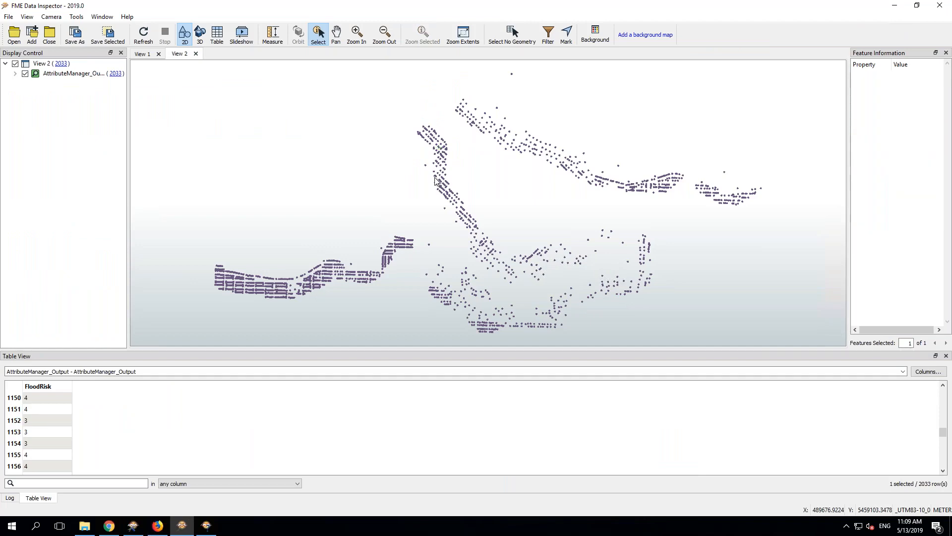
left_click(436, 181)
scroll(434, 178, "up", 1)
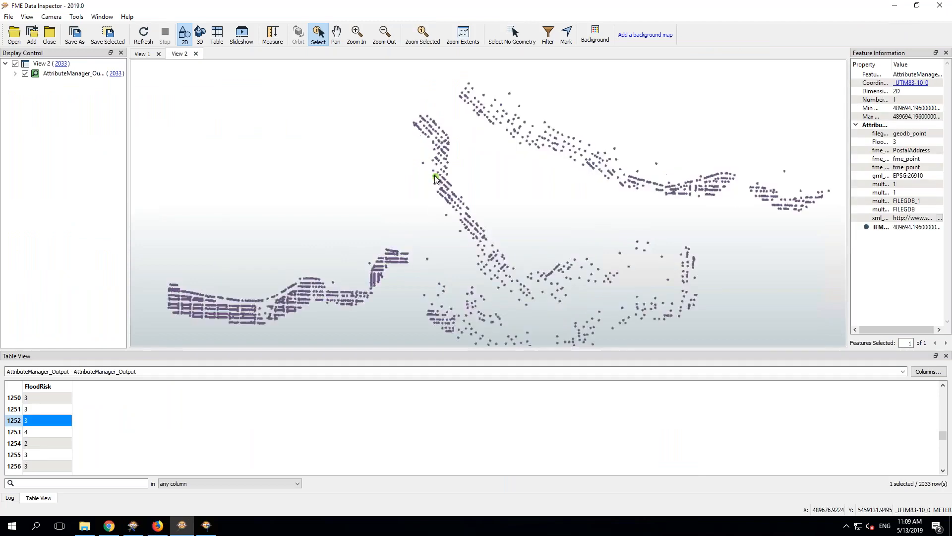
scroll(435, 178, "up", 1)
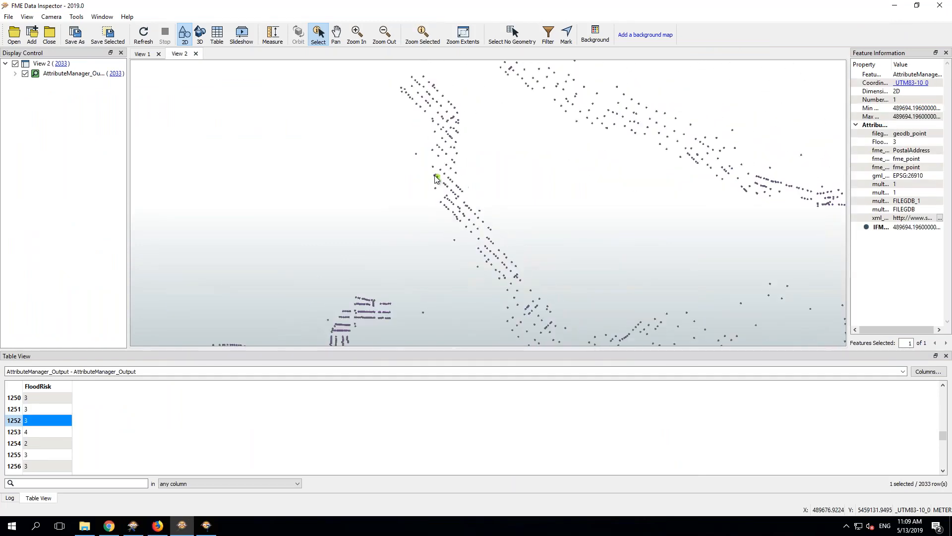
scroll(435, 179, "down", 3)
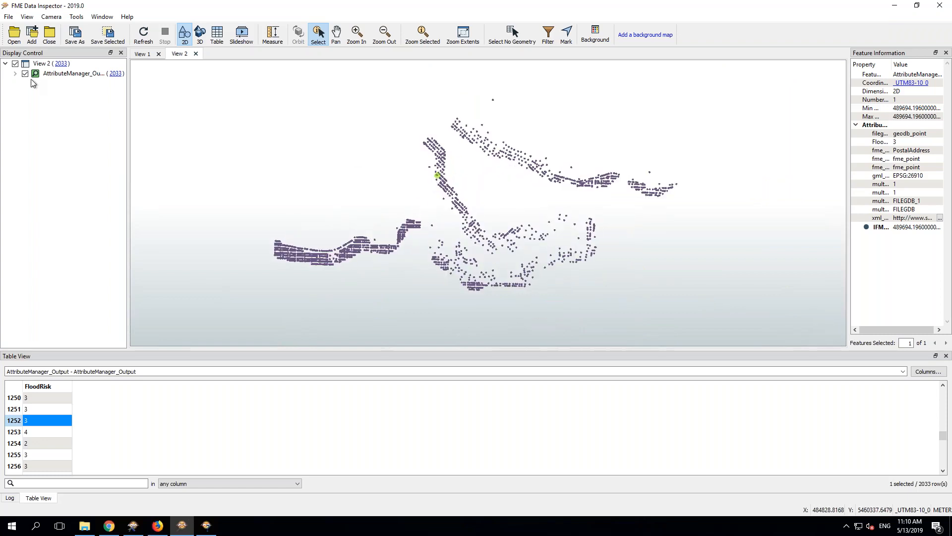
Step: Add the Esri Shapefile VancouverLandBoundary.shp from the Boundaries\LandBoundary folder to the current view
left_click(33, 39)
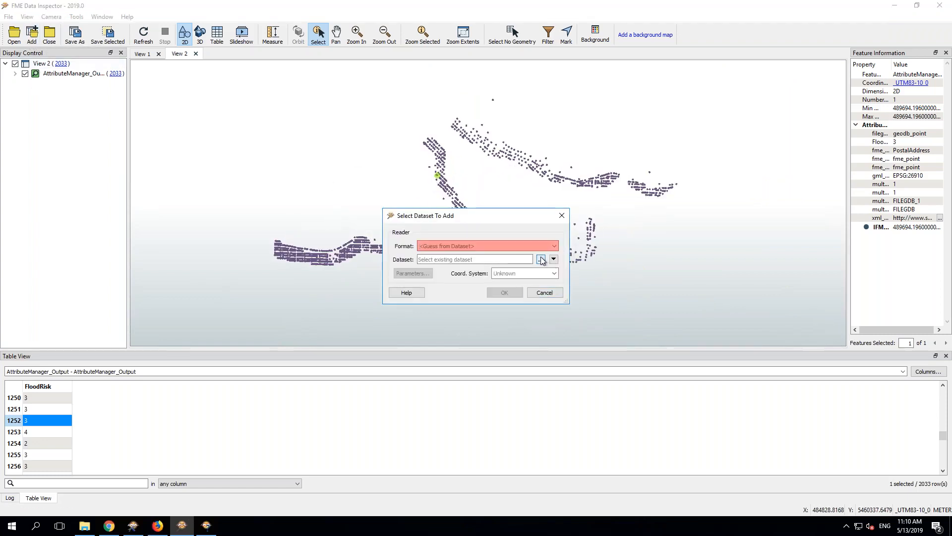
left_click(541, 259)
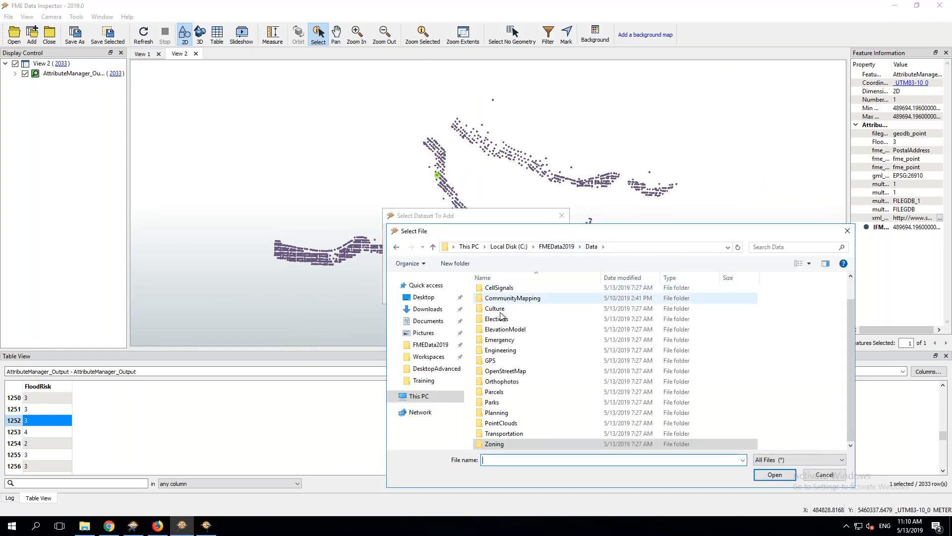
scroll(502, 316, "up", 1)
double_click(504, 303)
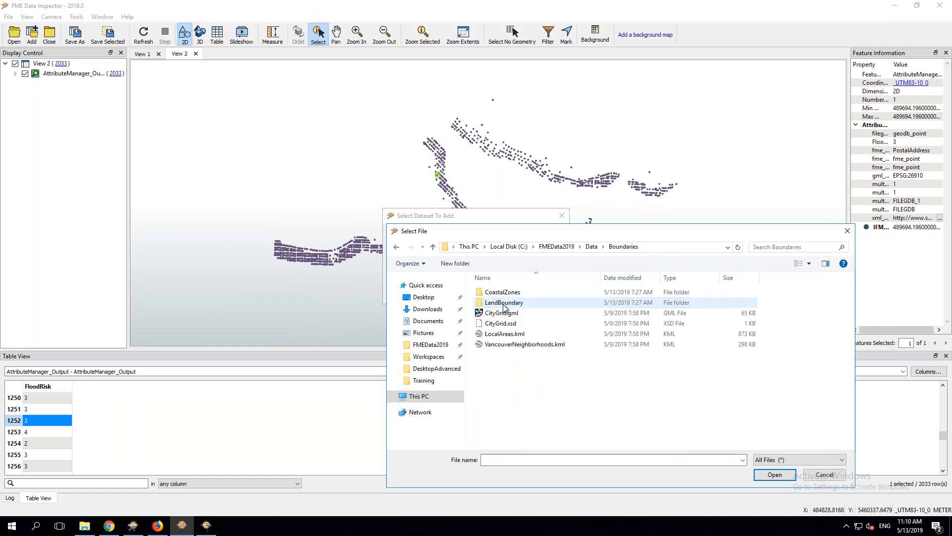
double_click(504, 304)
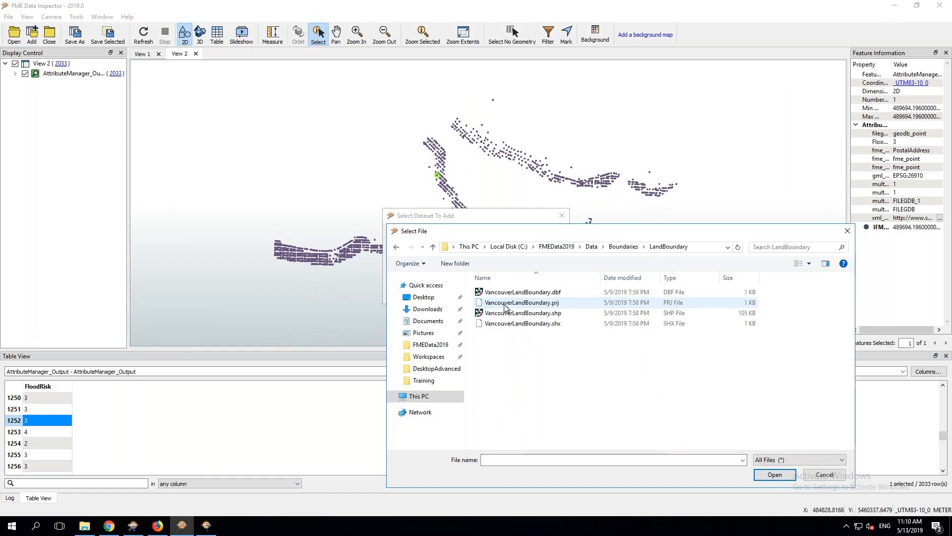
double_click(533, 313)
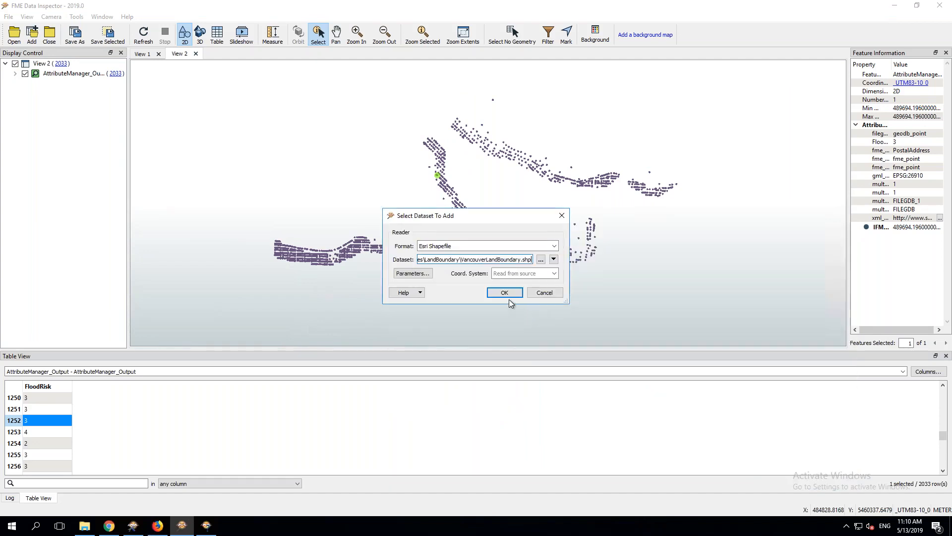
left_click(509, 293)
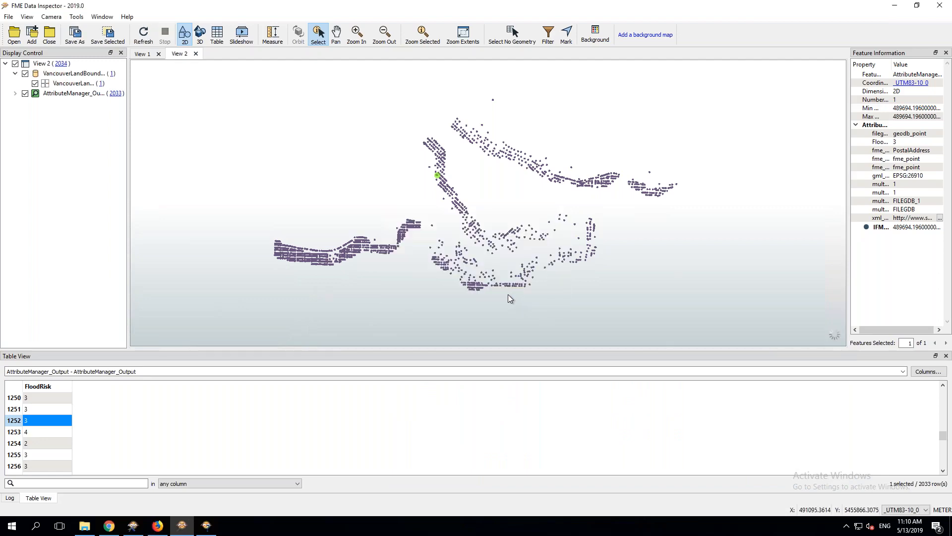
Step: Query address points beside the shoreline at the boundary's north-western corner and check their FloodRisk values
left_click_drag(333, 128, 361, 216)
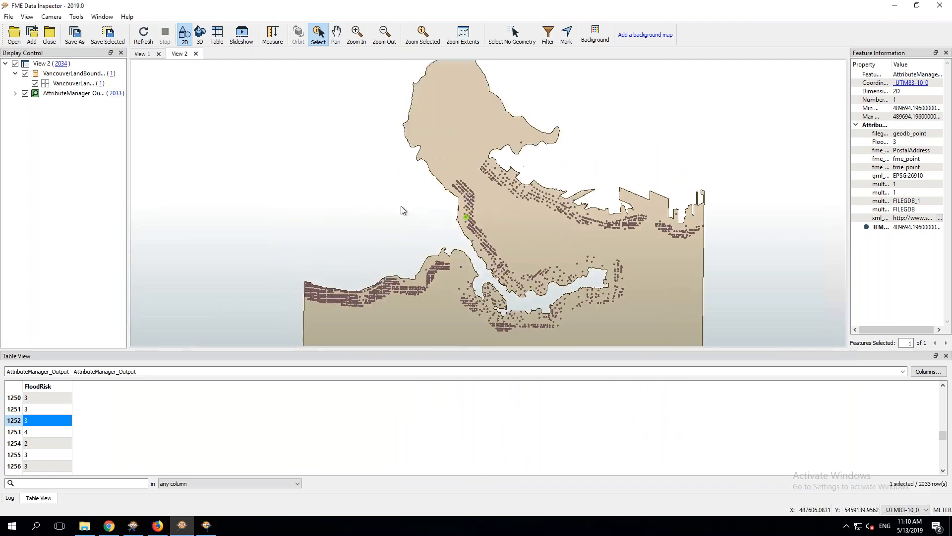
scroll(477, 218, "up", 2)
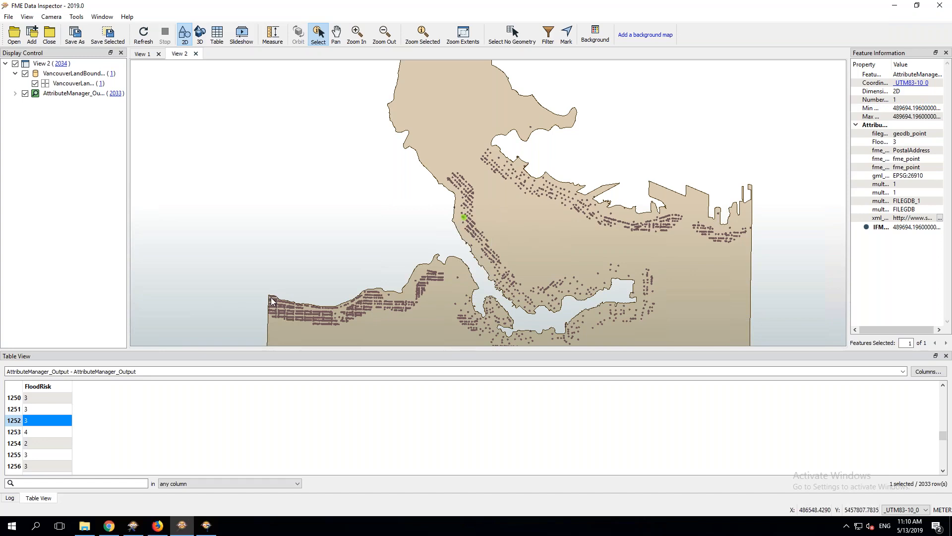
scroll(284, 296, "up", 3)
scroll(284, 296, "up", 3)
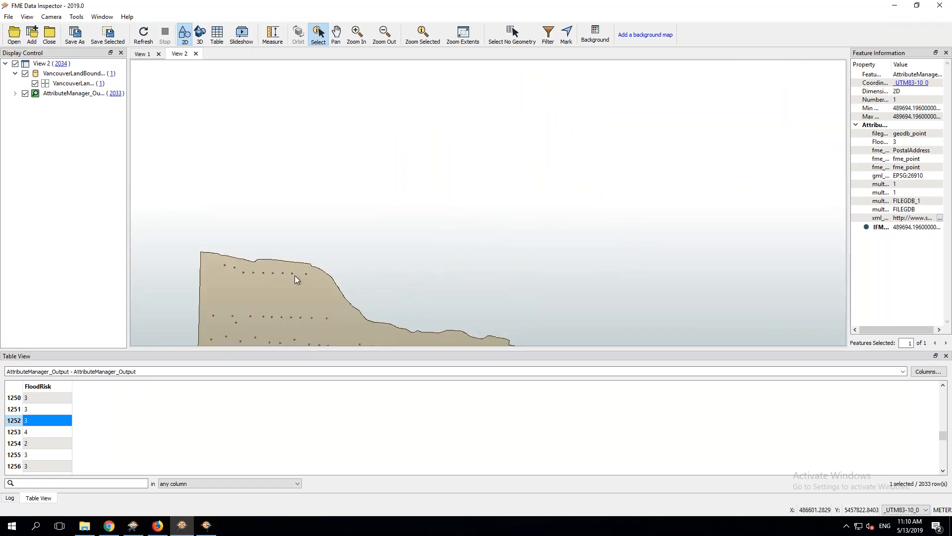
left_click(292, 274)
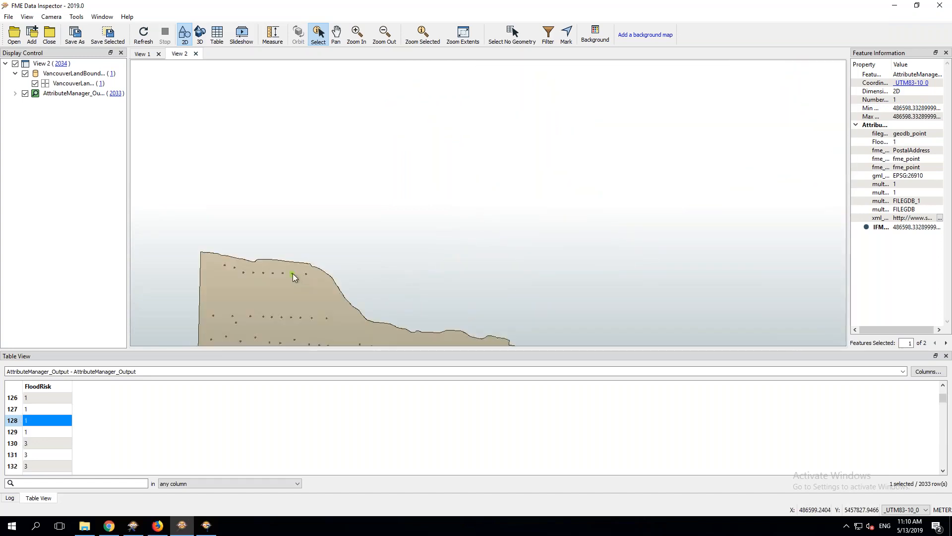
left_click(273, 272)
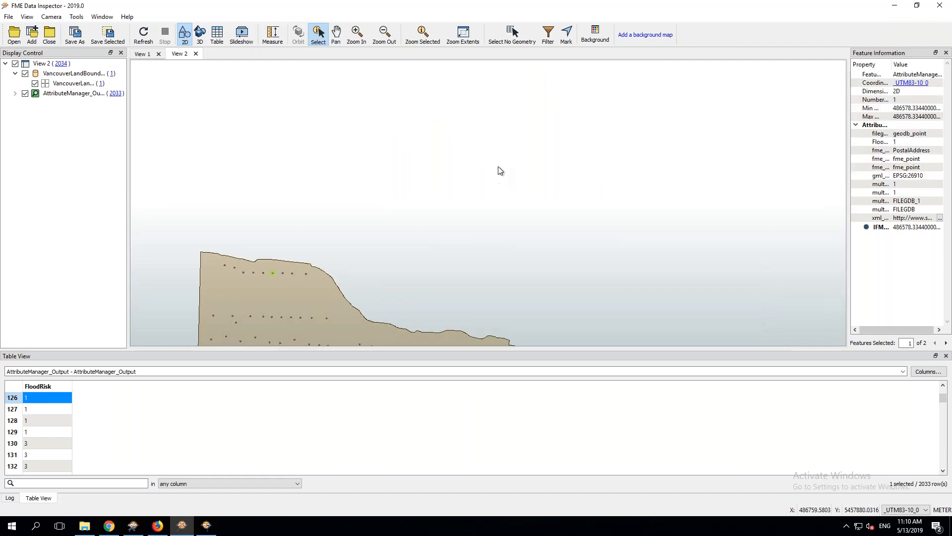
Step: Query address points farther inland along the western shore and compare their FloodRisk values with the coastal ones
scroll(516, 216, "down", 4)
left_click_drag(589, 218, 531, 92)
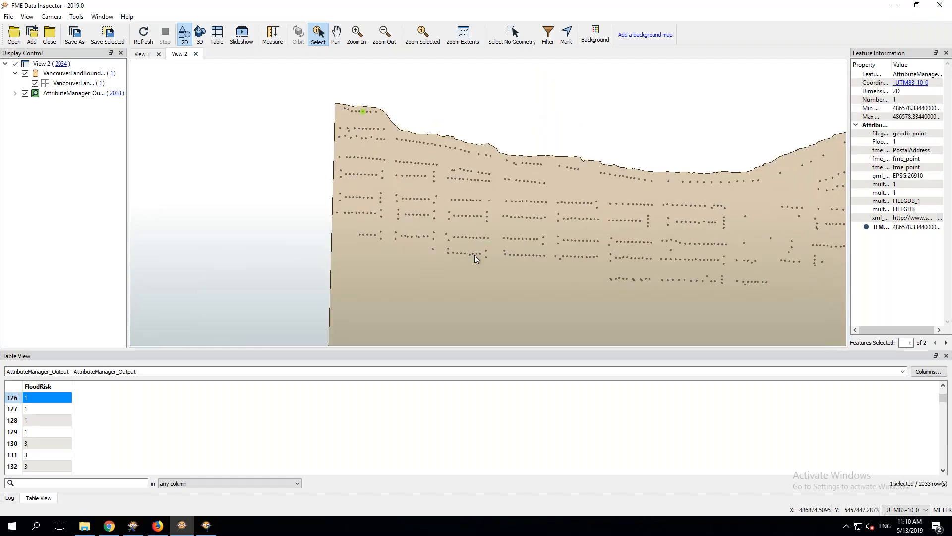
left_click(474, 254)
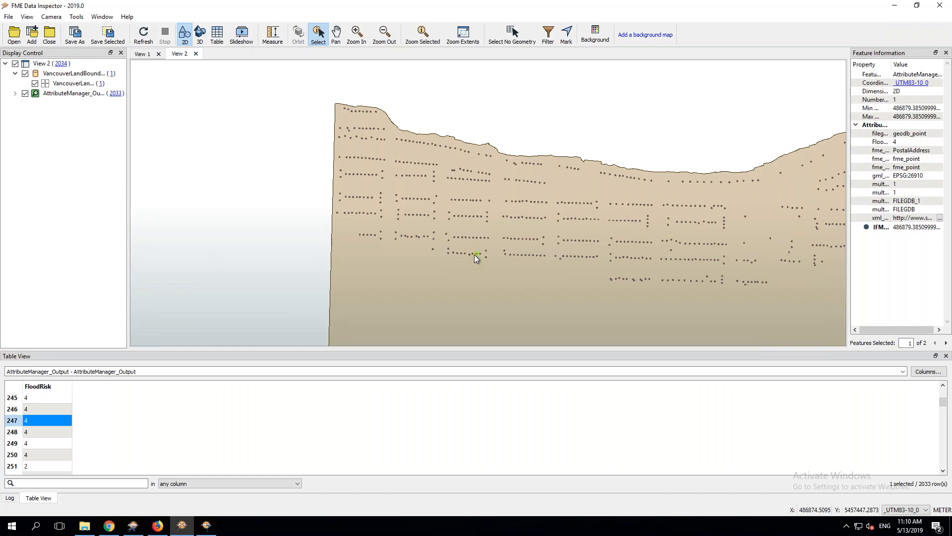
left_click(629, 280)
left_click_drag(792, 240, 454, 249)
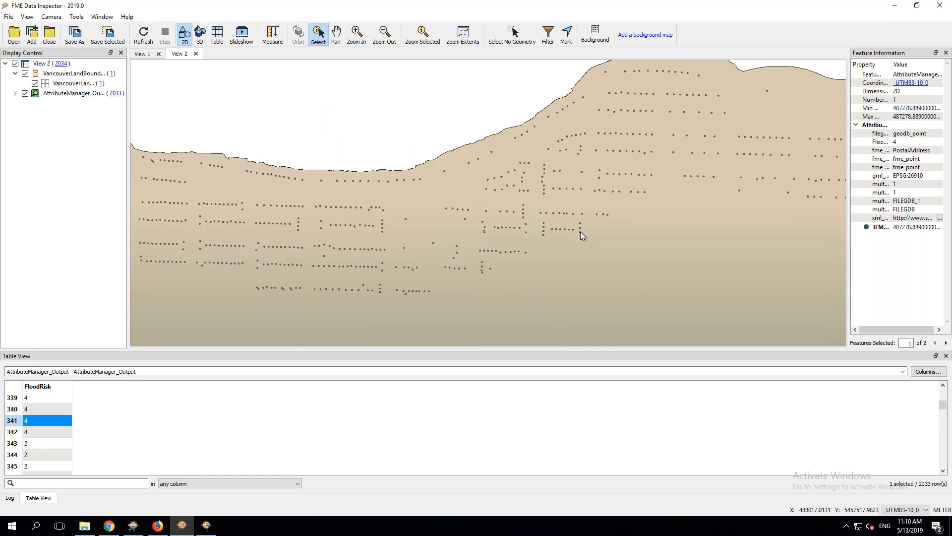
left_click(580, 232)
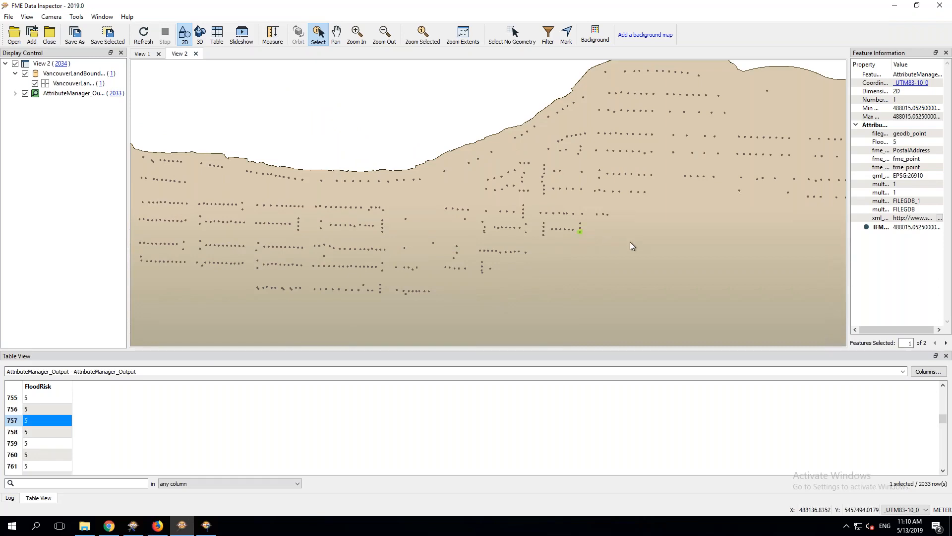
Step: Examine how the address points are distributed along the coast and inlet across the whole Vancouver land boundary
scroll(561, 201, "down", 2)
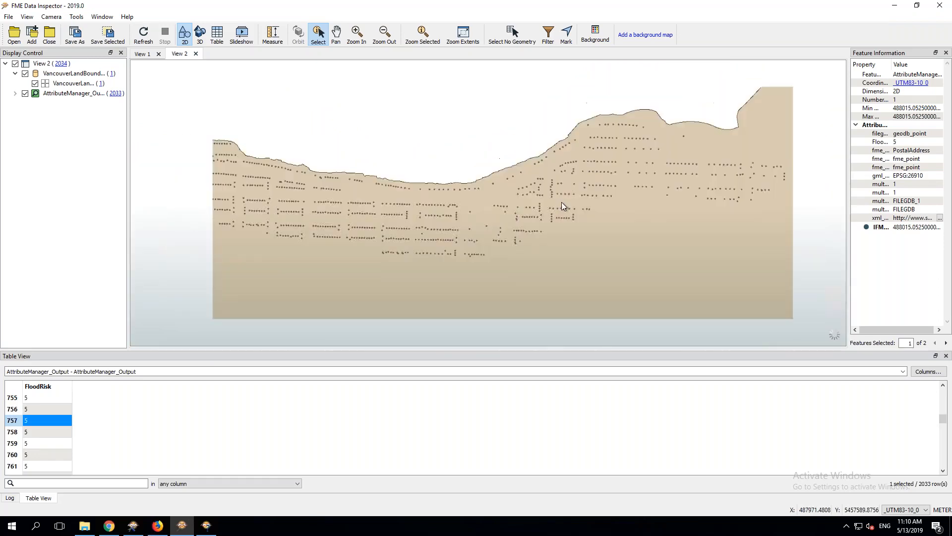
scroll(561, 202, "down", 1)
left_click_drag(723, 169, 551, 260)
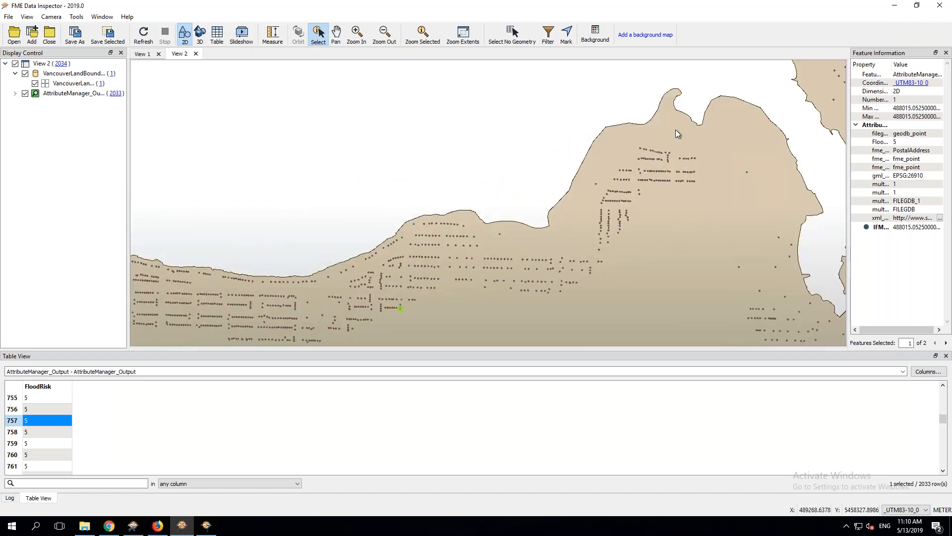
scroll(675, 129, "down", 2)
left_click_drag(704, 122, 482, 320)
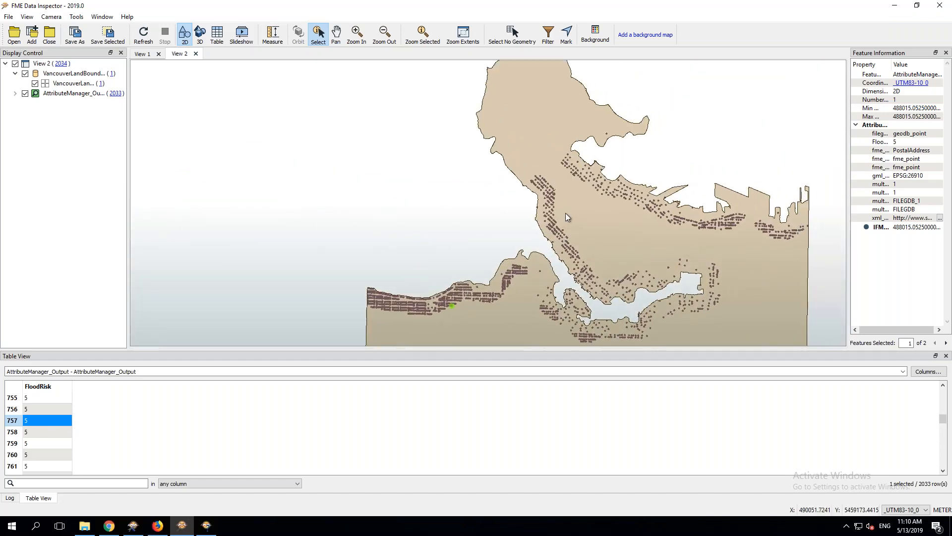
scroll(566, 214, "down", 2)
scroll(565, 214, "up", 2)
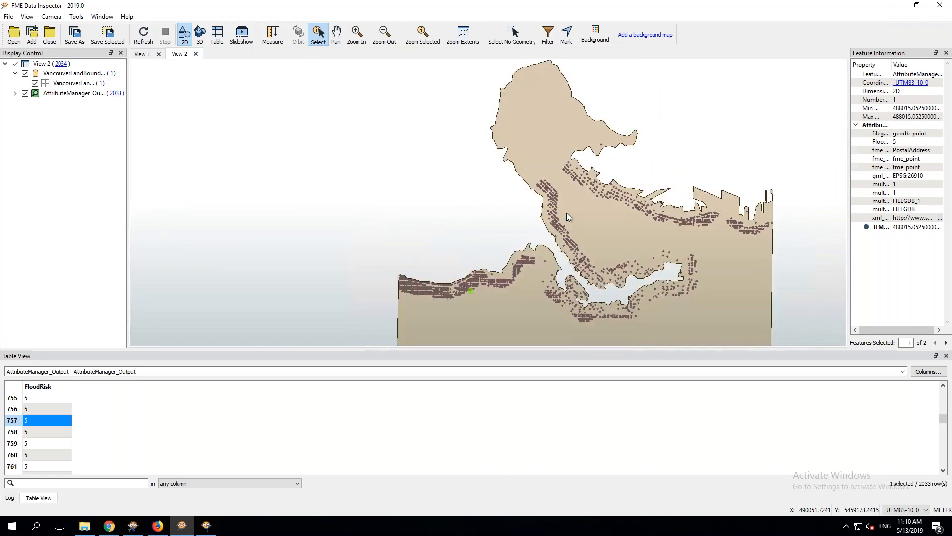
left_click_drag(611, 242, 539, 211)
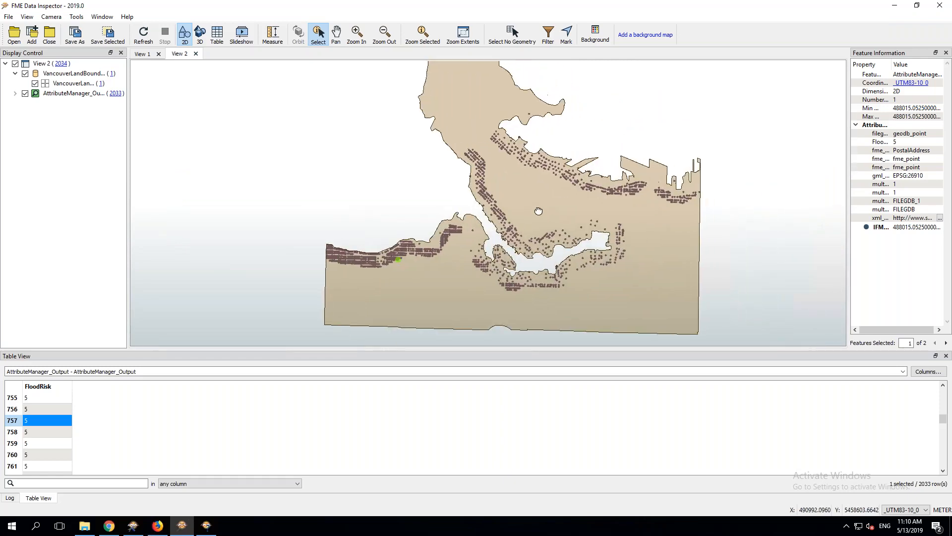
scroll(538, 210, "up", 2)
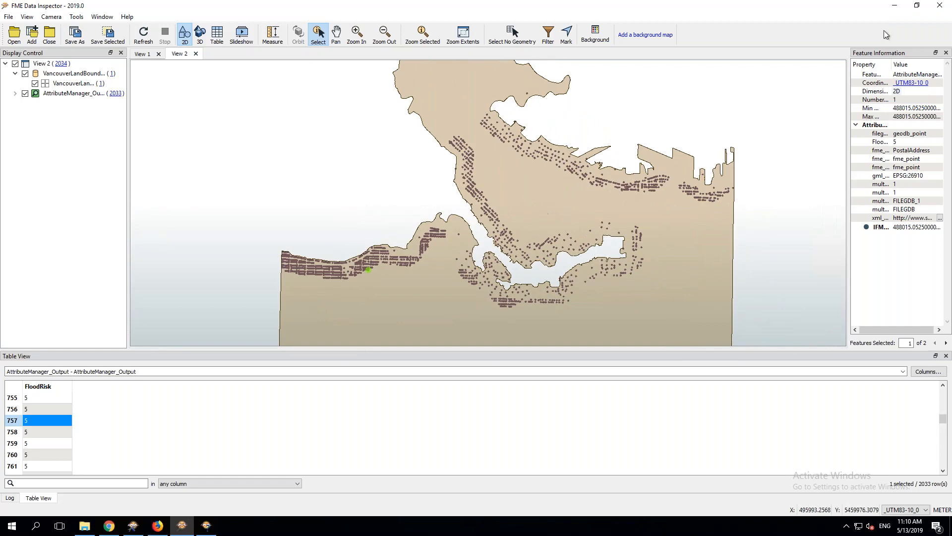
Step: Switch to FME Workbench and attach the annotation "Calculate flood risk using conditional values" to the AttributeManager, placing it just above the transformer
left_click(895, 7)
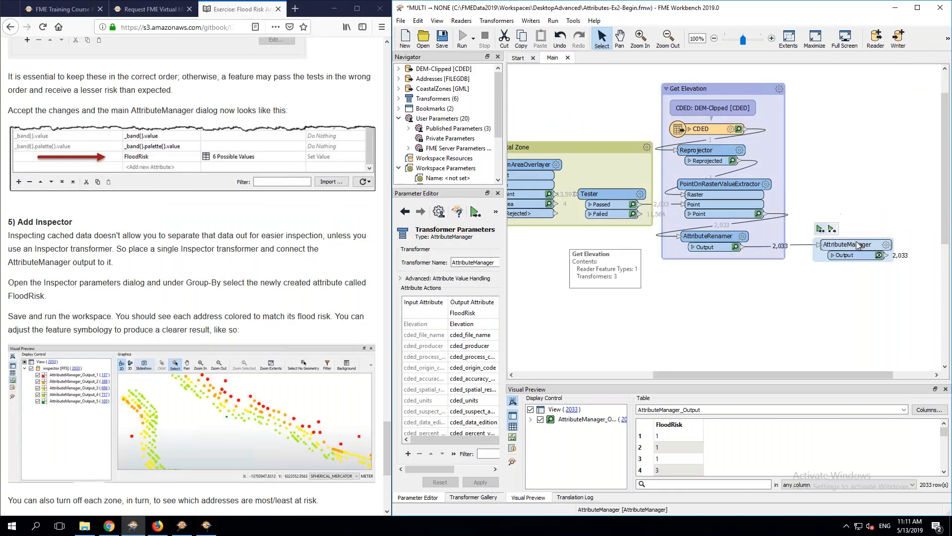
mouse_move(858, 245)
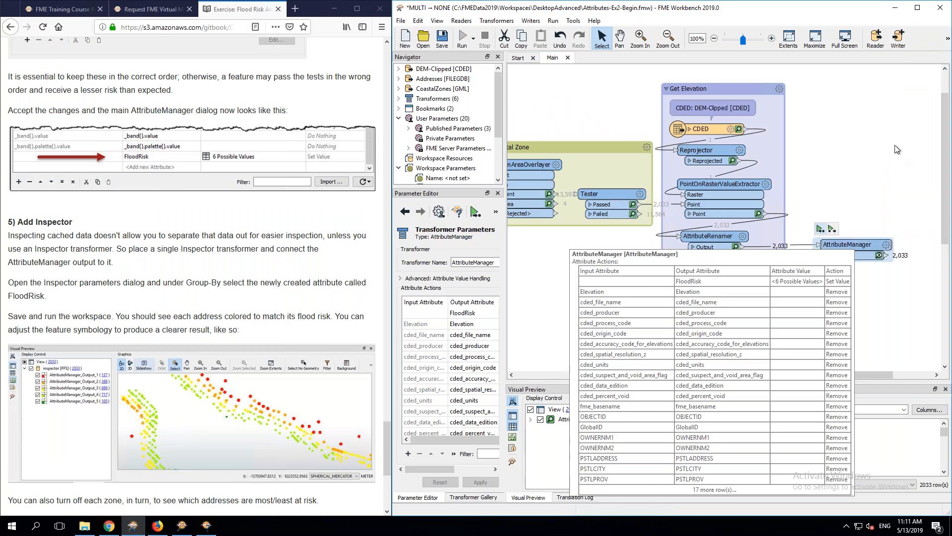
left_click(901, 194)
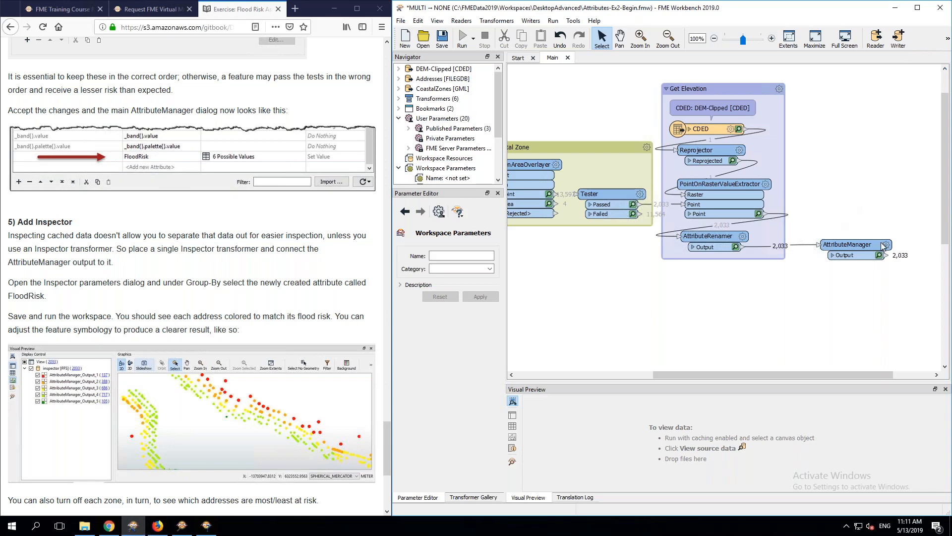
mouse_move(886, 247)
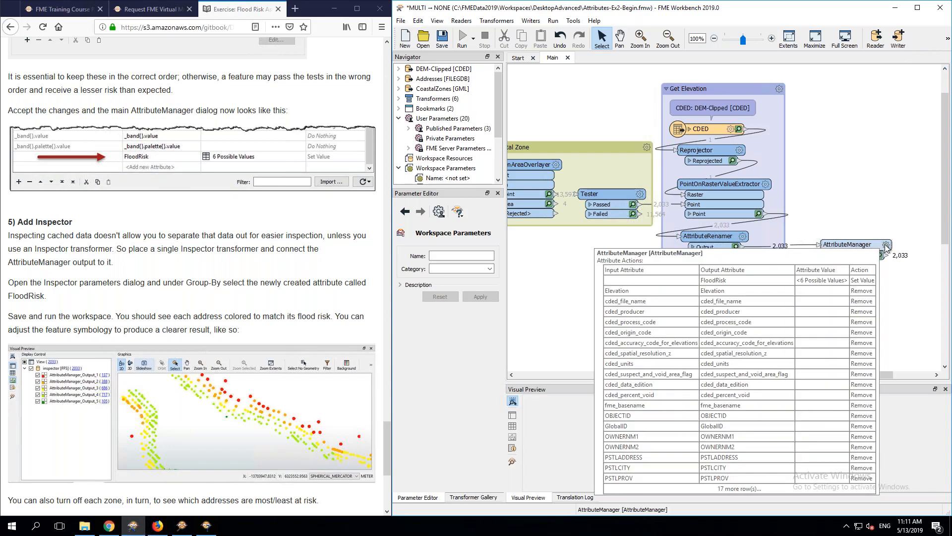
left_click(859, 247)
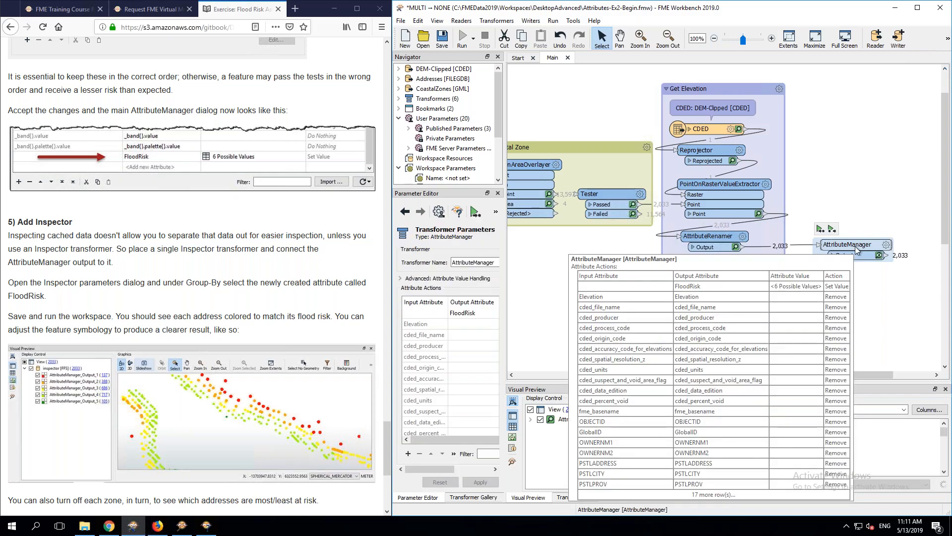
key("ctrl+k")
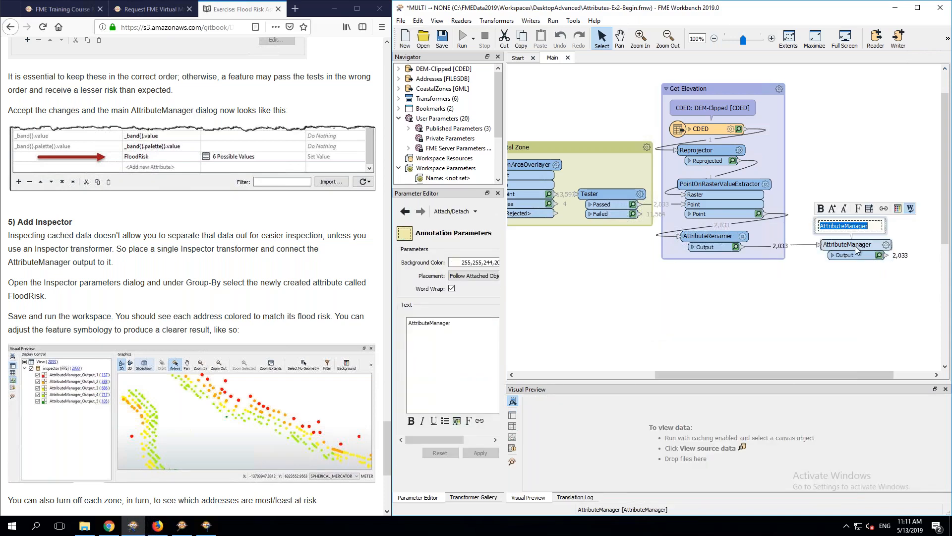
type("Calculate flood risk using conditiona")
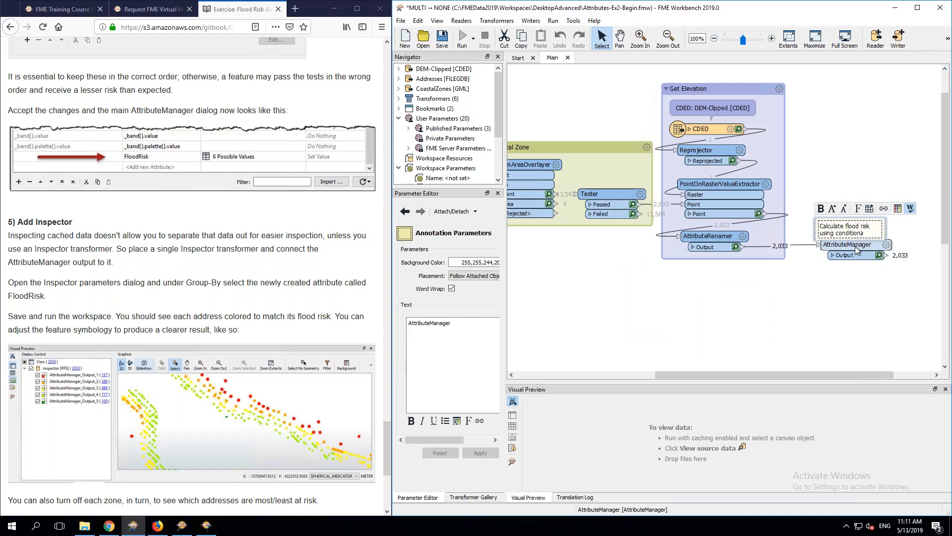
type("l values")
left_click(827, 295)
left_click_drag(869, 227, 870, 210)
left_click(854, 181)
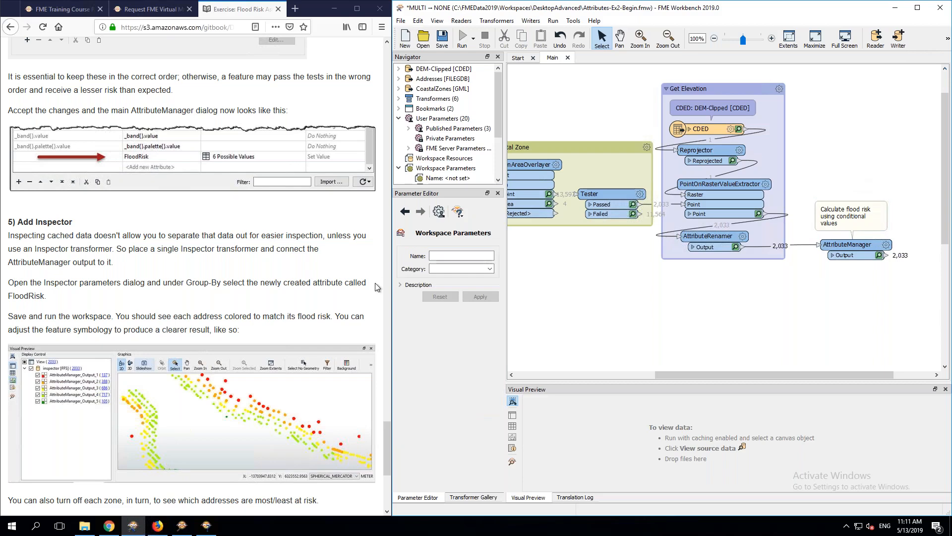
Step: Follow the exercise's Add Inspector instructions and connect an Inspector to the AttributeManager's Output port
middle_click(195, 302)
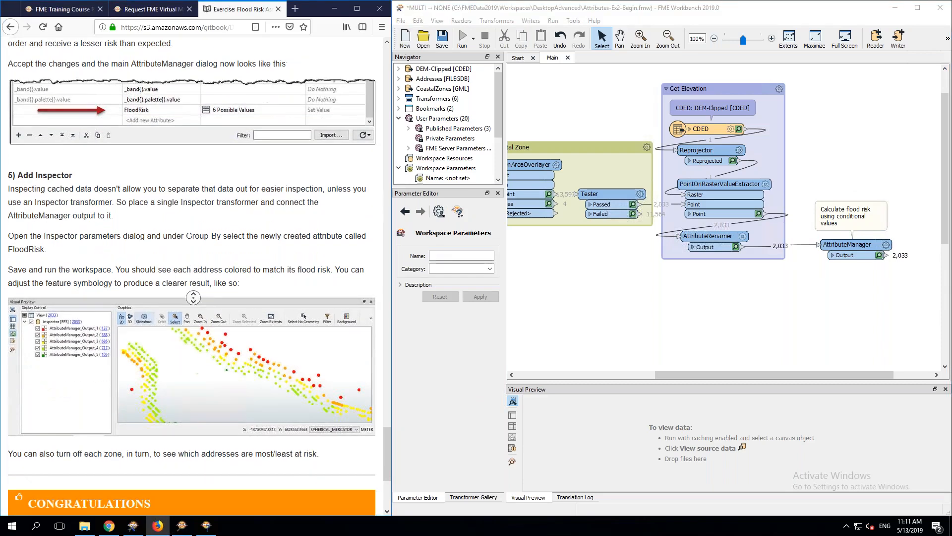
middle_click(202, 224)
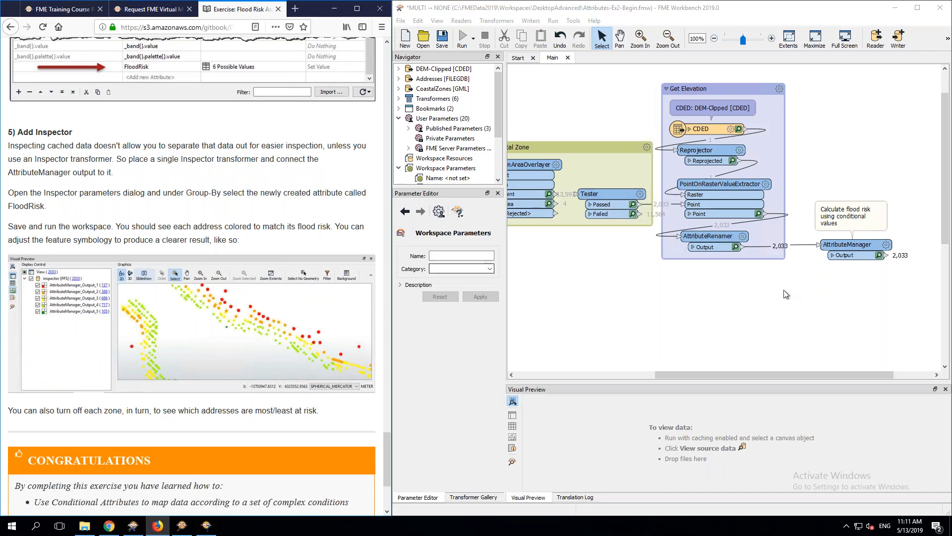
right_click(861, 258)
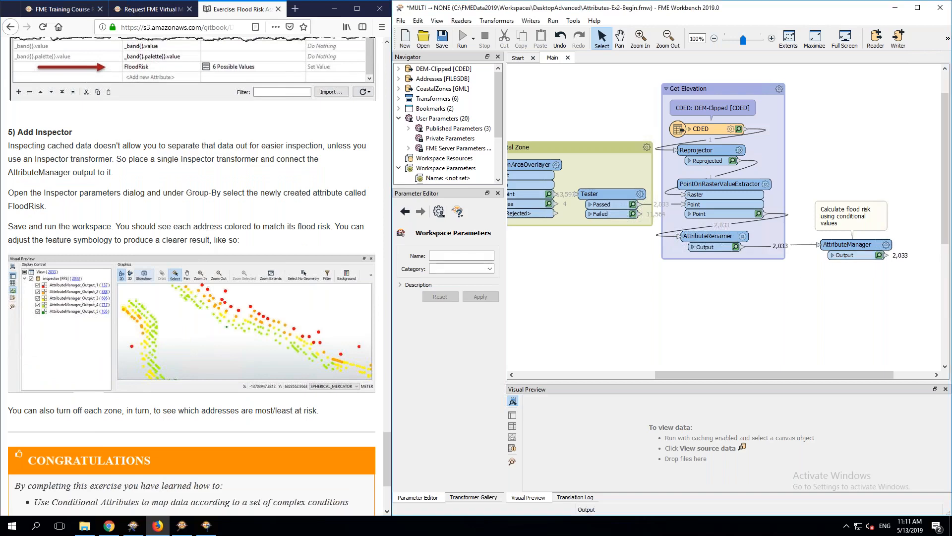
left_click(874, 272)
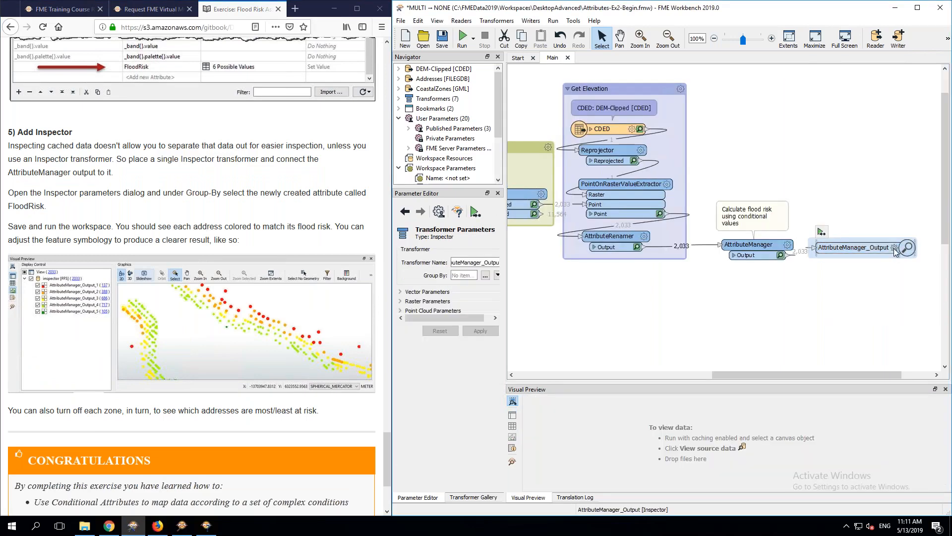
Step: Group the Inspector by the FloodRisk attribute, accept its parameters, and run the workspace to the Inspector
left_click(894, 247)
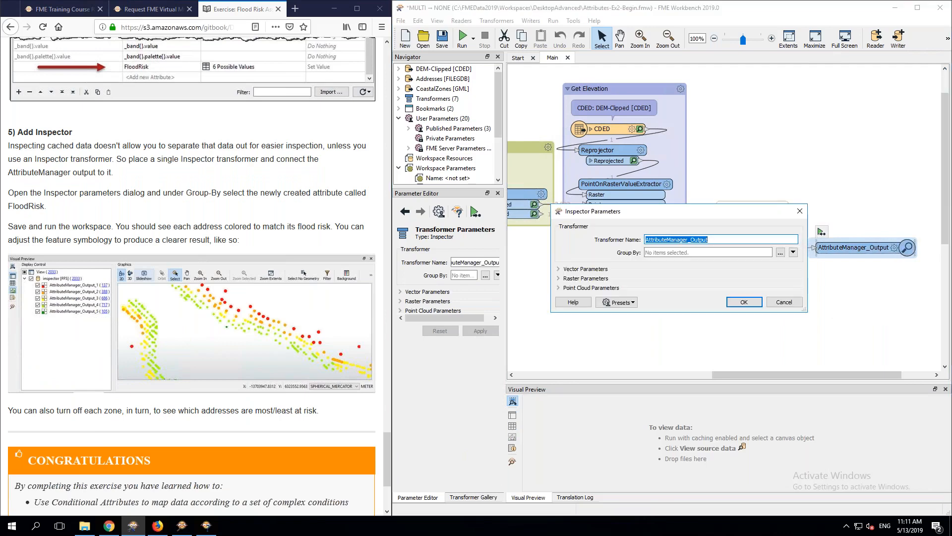
left_click(783, 253)
left_click(599, 211)
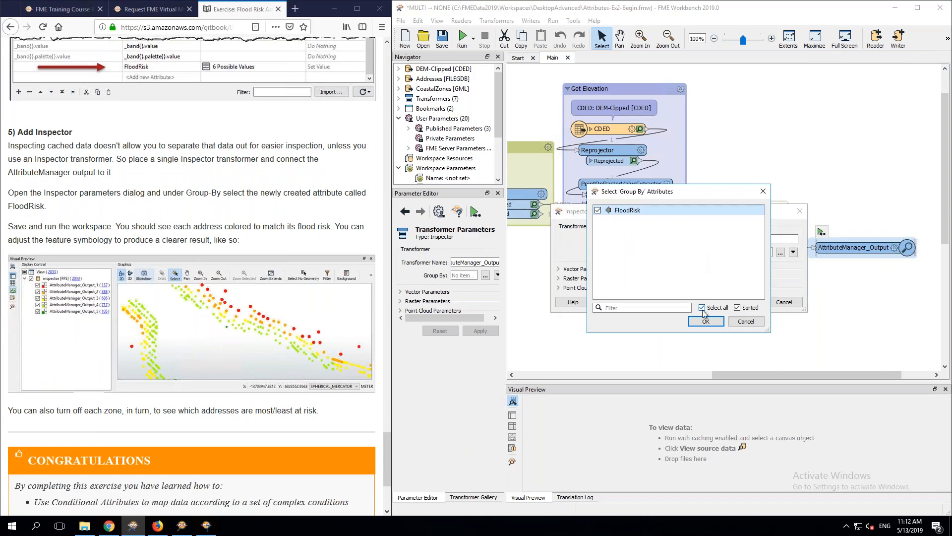
left_click(702, 321)
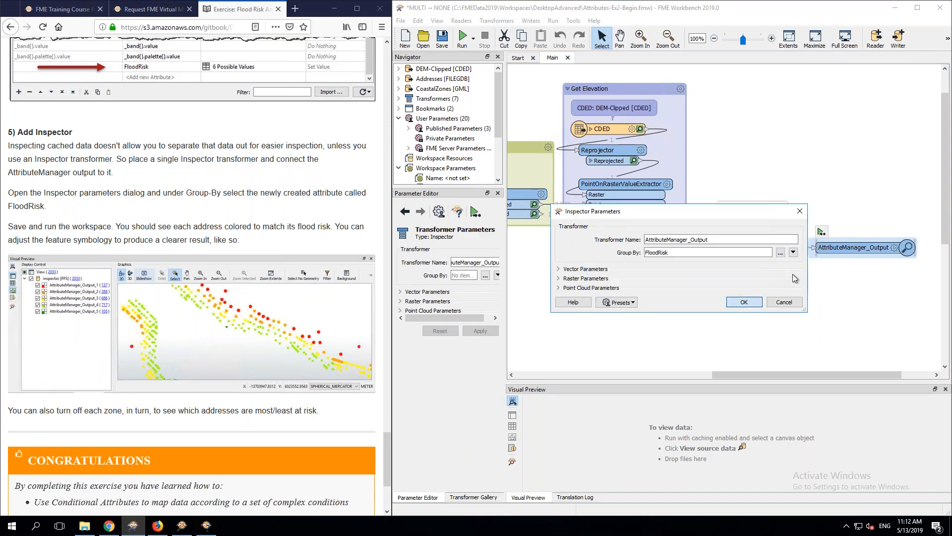
left_click(744, 302)
left_click(821, 231)
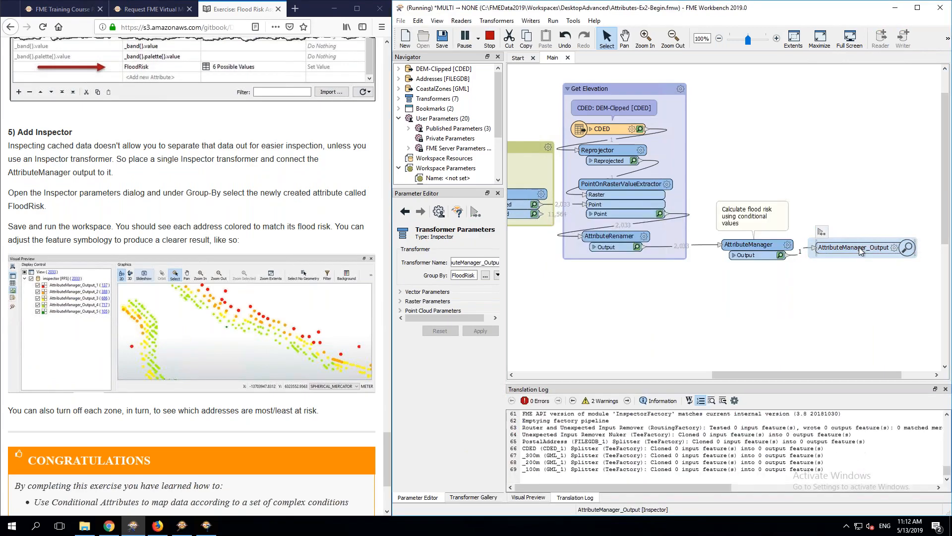
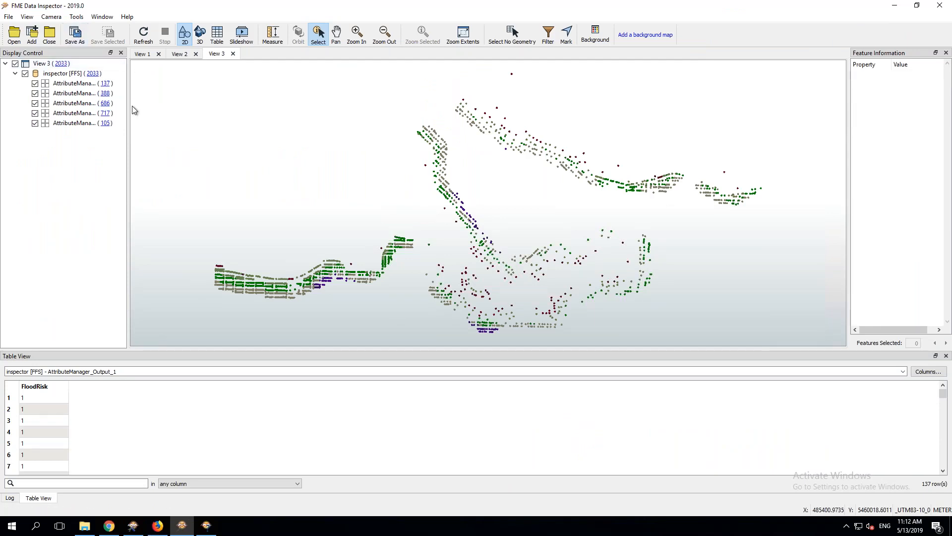
Step: In FME Data Inspector, display only the AttributeManager_Output_1 group and widen the display list to show the full layer names
left_click(25, 73)
left_click(35, 84)
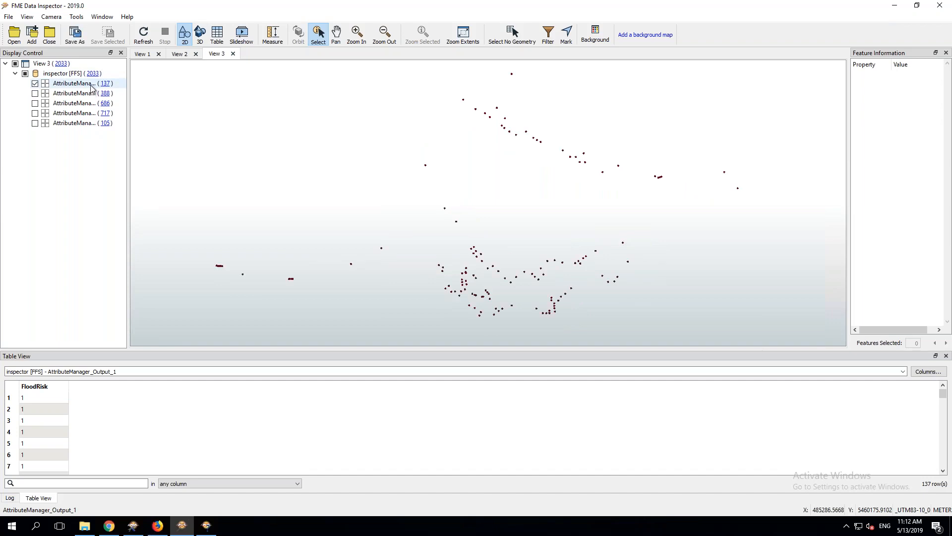
left_click_drag(128, 83, 192, 79)
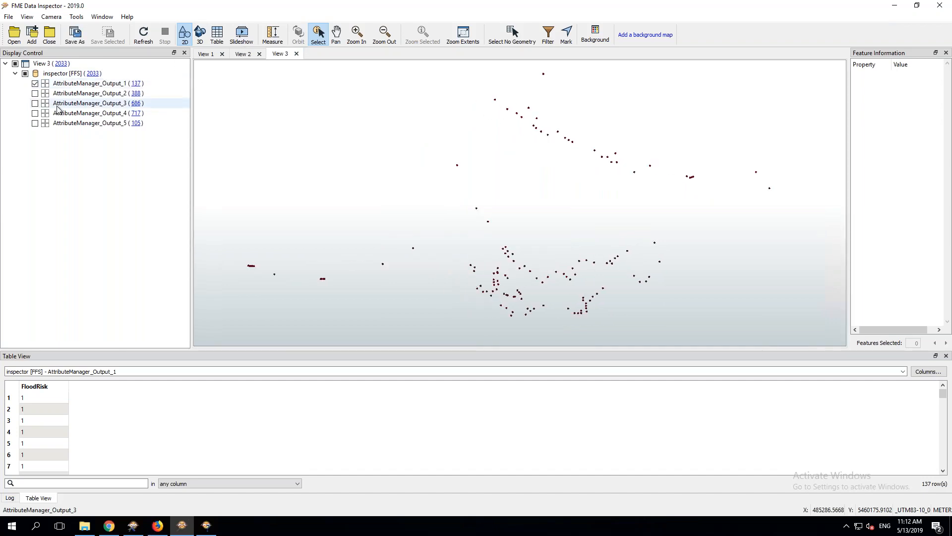
Step: Add the Esri Shapefile dataset VancouverLandBoundary.shp to the current view as a backdrop for the flood risk points
left_click(30, 32)
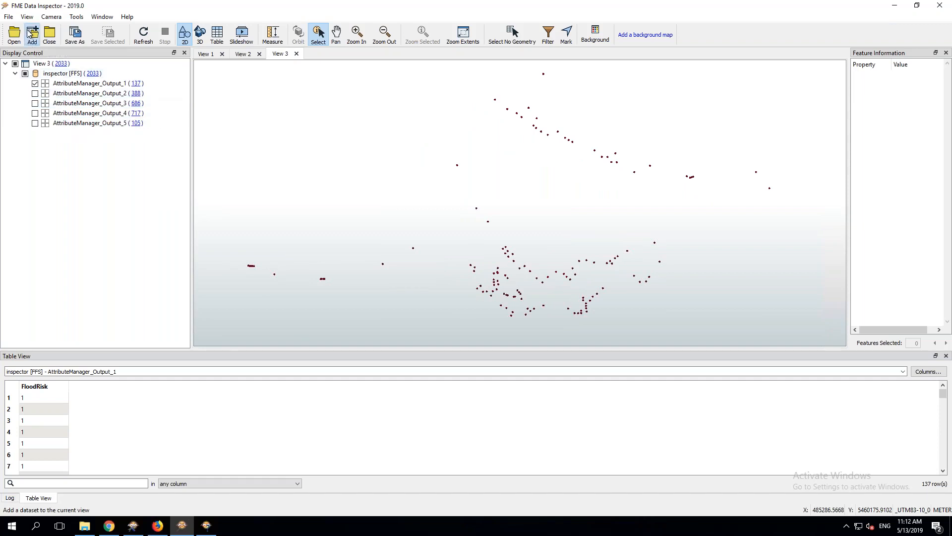
left_click(501, 293)
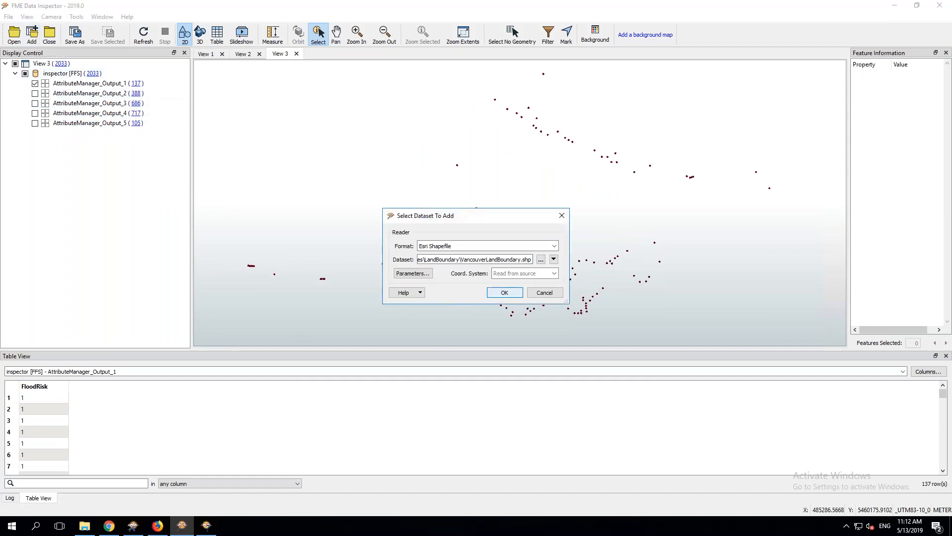
left_click_drag(294, 120, 312, 203)
scroll(431, 178, "down", 2)
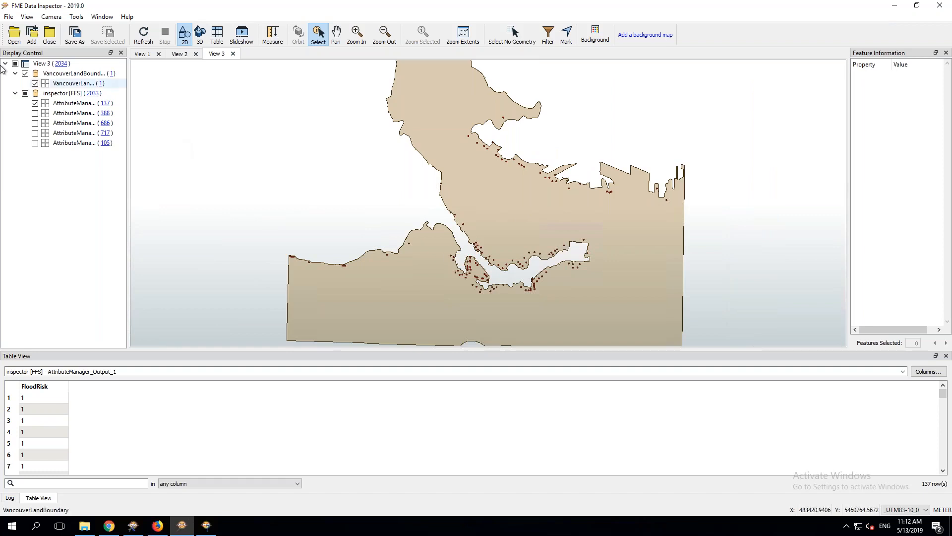
Step: Show the AttributeManager_Output_2, 3, 4 and 5 groups in turn over the land boundary, leaving only AttributeManager_Output_5 displayed
left_click(35, 103)
left_click(34, 114)
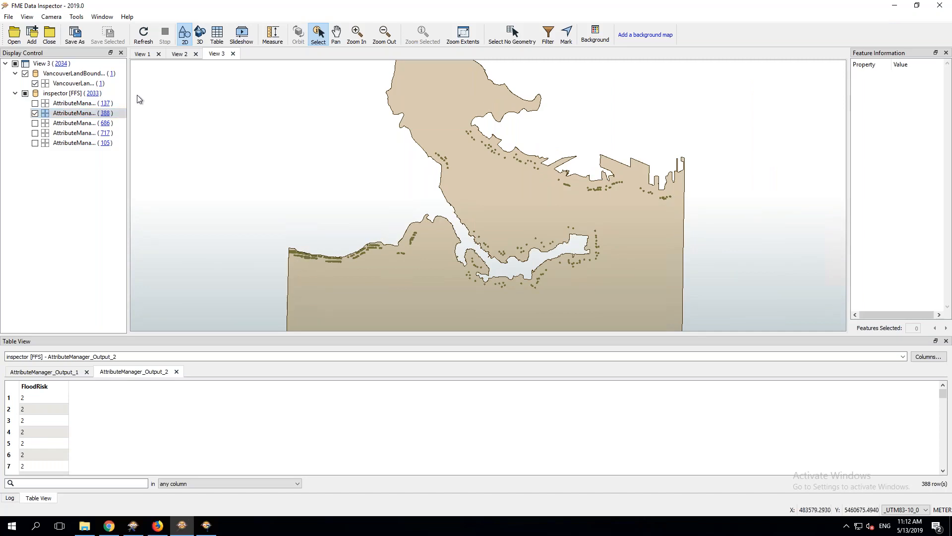
left_click(34, 113)
left_click(35, 123)
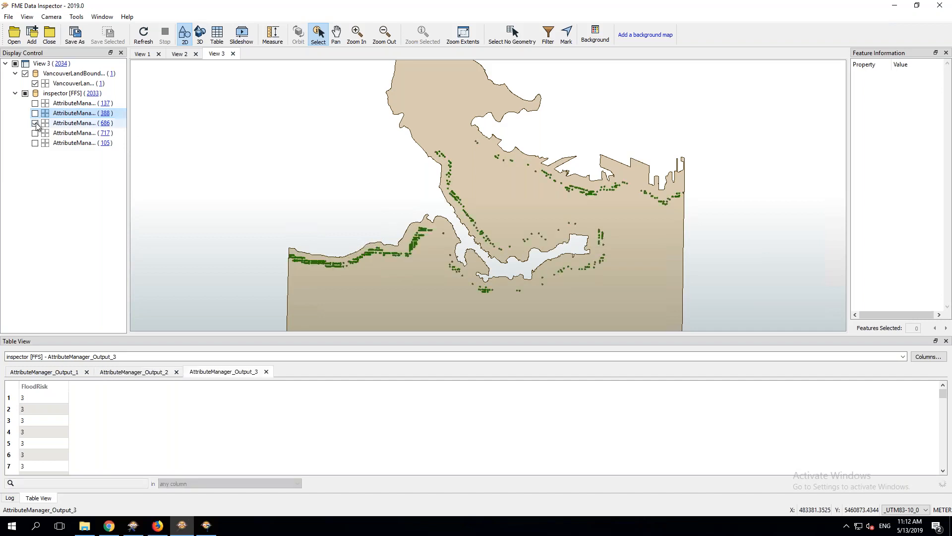
left_click(35, 133)
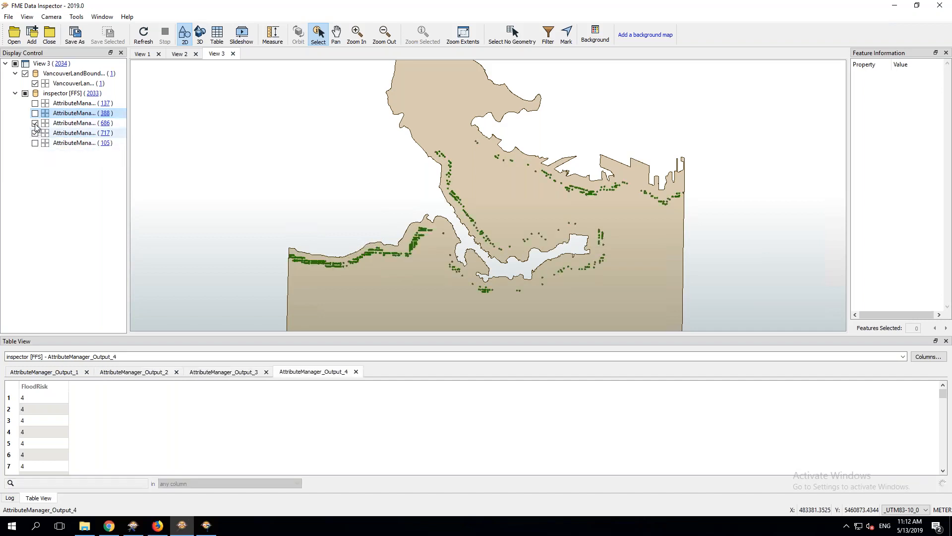
left_click(34, 123)
left_click(35, 143)
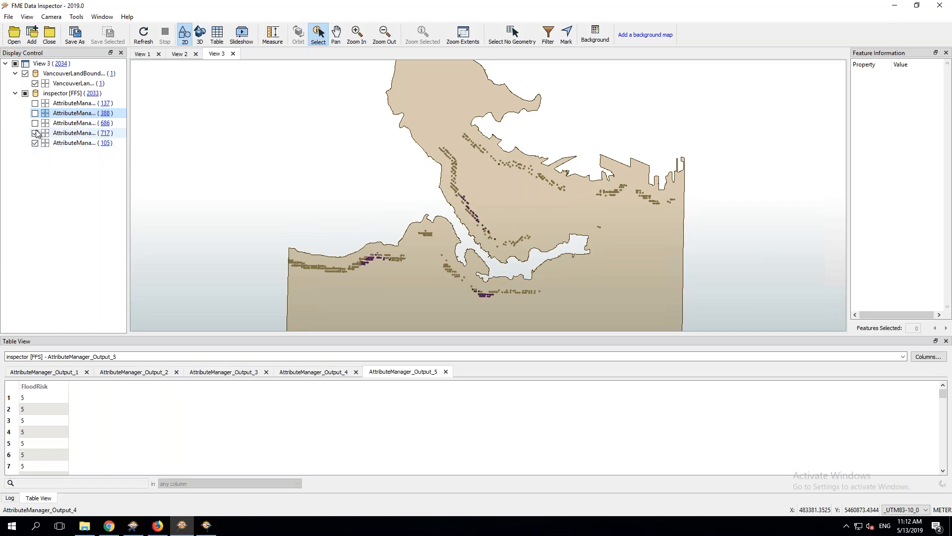
left_click(34, 133)
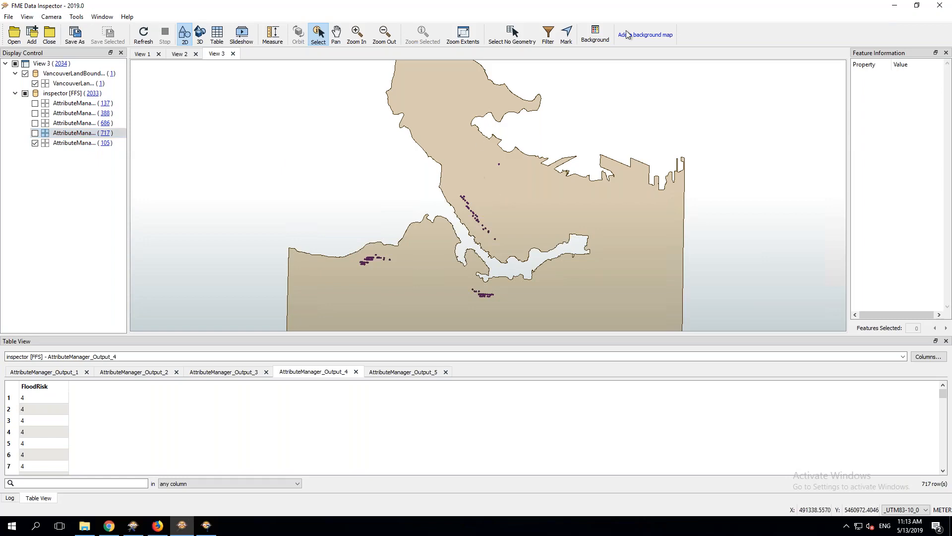
Step: Switch to FME Workbench, go to the end of the exercise page, and shift the AttributeManager's annotation slightly to the right
left_click(895, 9)
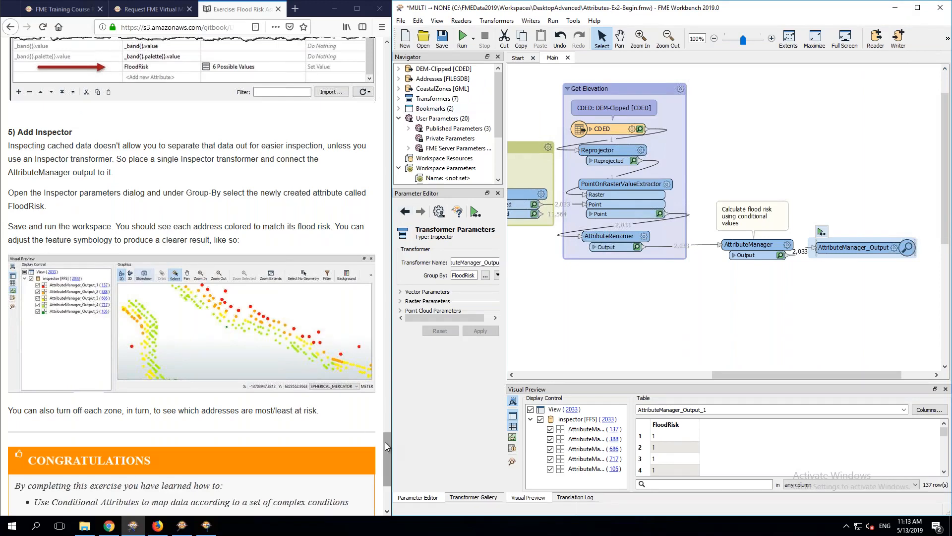
left_click_drag(384, 442, 383, 474)
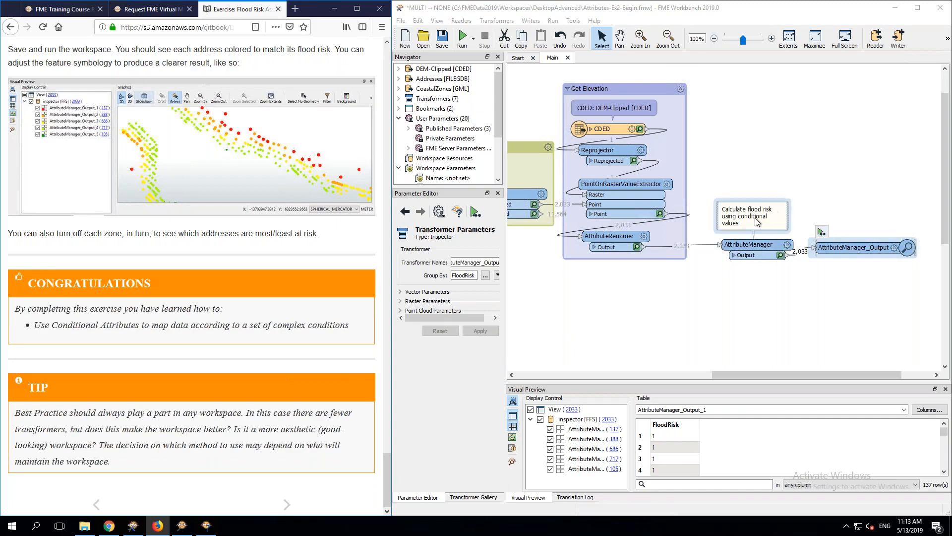
left_click_drag(756, 221, 761, 222)
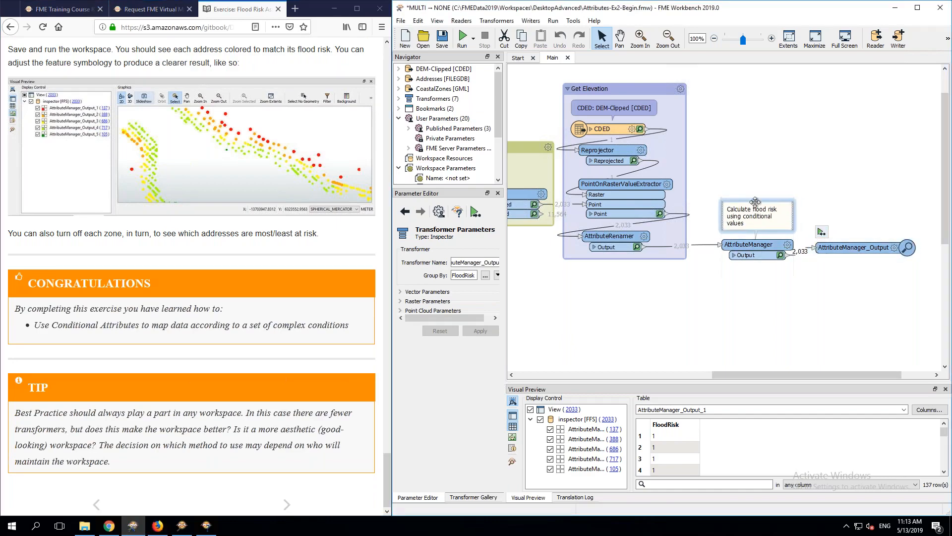
left_click(746, 192)
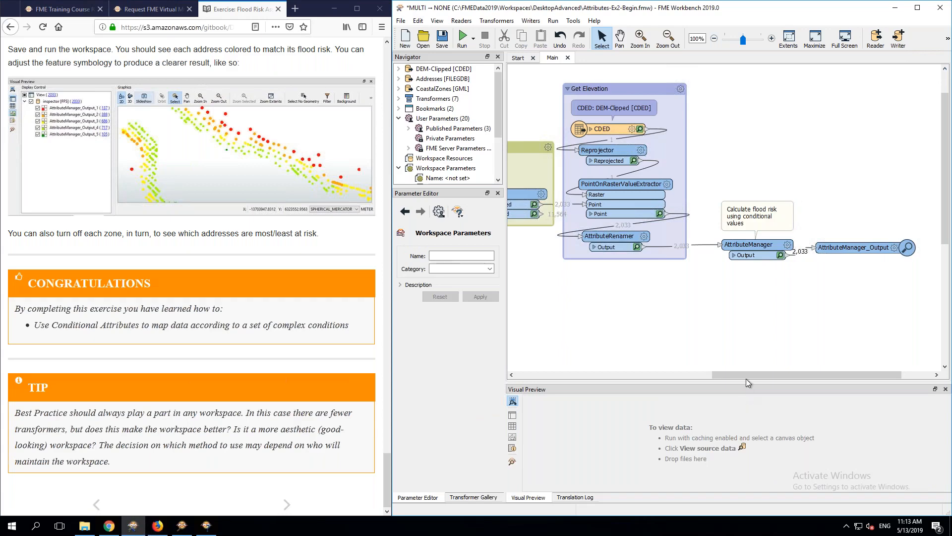
Step: Preview the PostalAddress feature type's cached data and display its points graphically beside the table
left_click_drag(747, 376, 646, 376)
left_click_drag(622, 374, 721, 374)
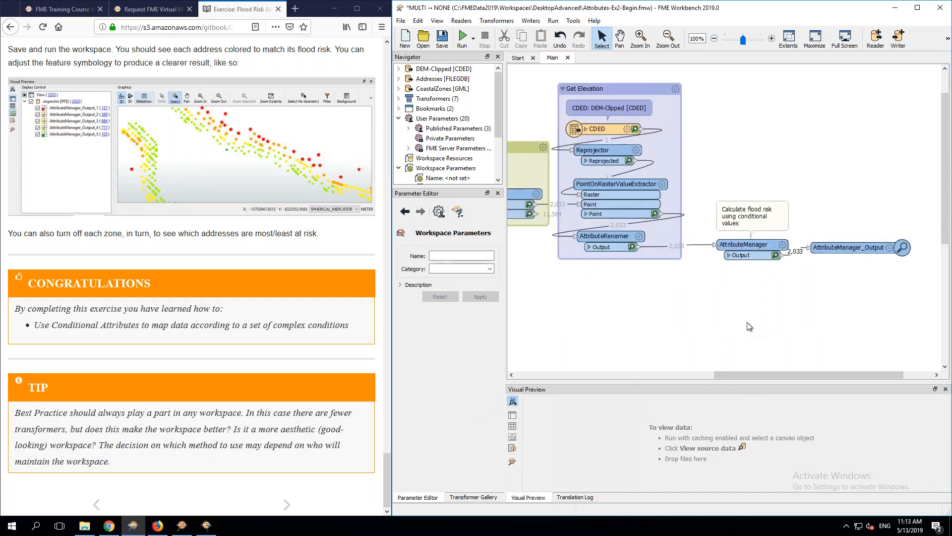
left_click_drag(769, 372, 652, 378)
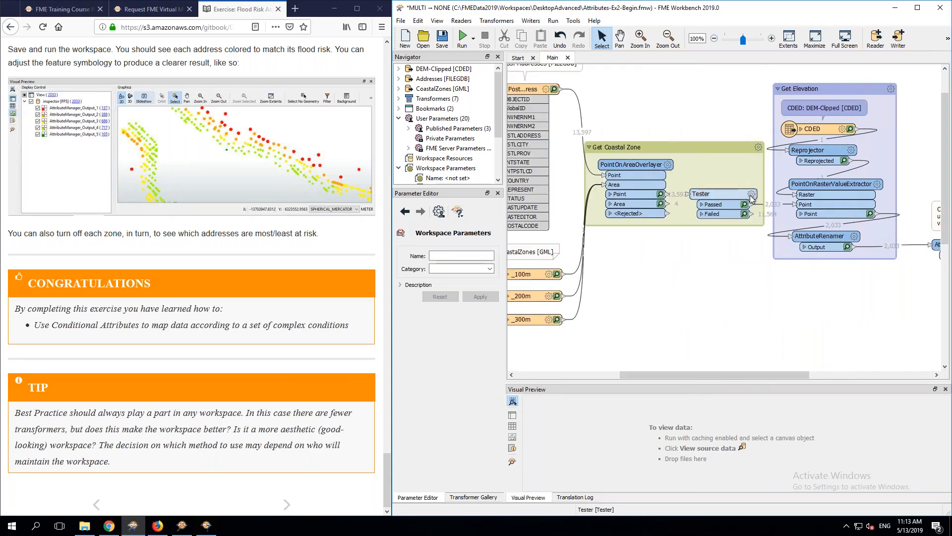
mouse_move(751, 197)
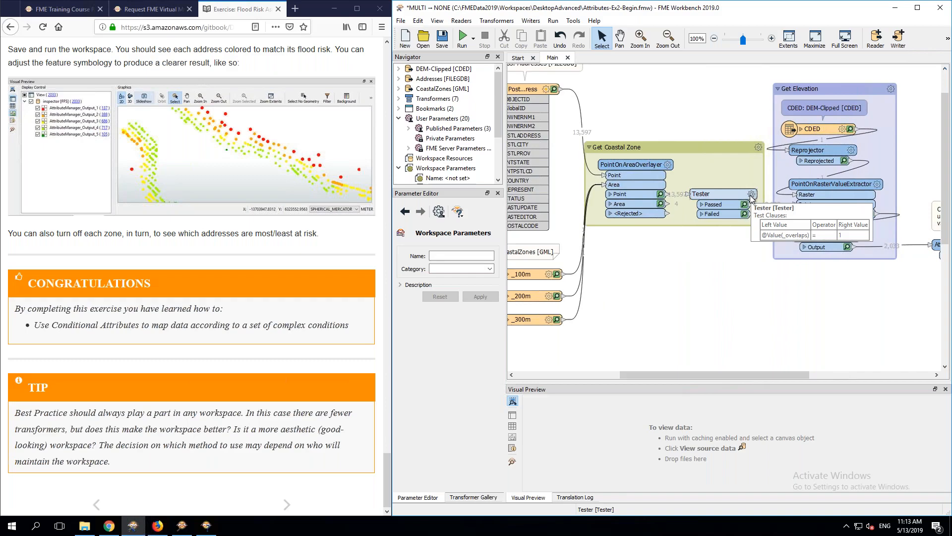
left_click_drag(694, 374, 664, 376)
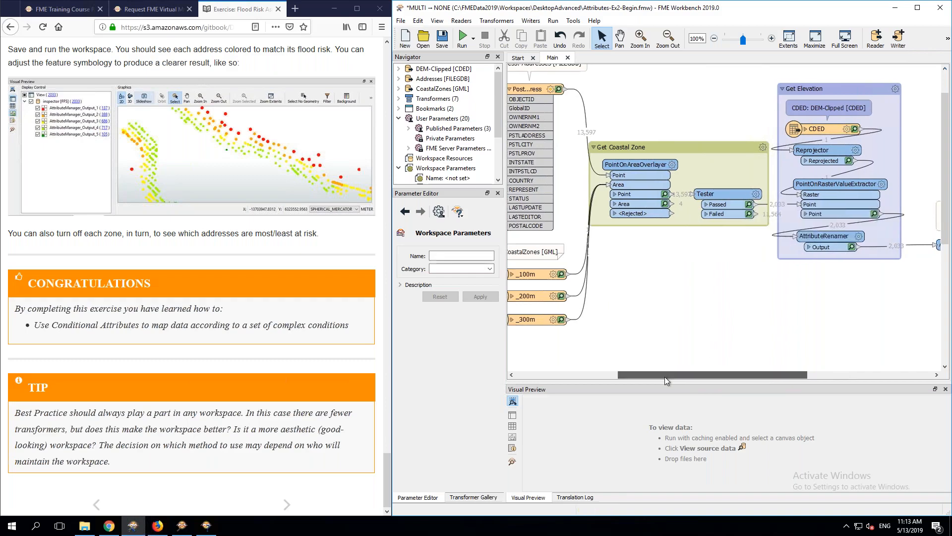
left_click(597, 89)
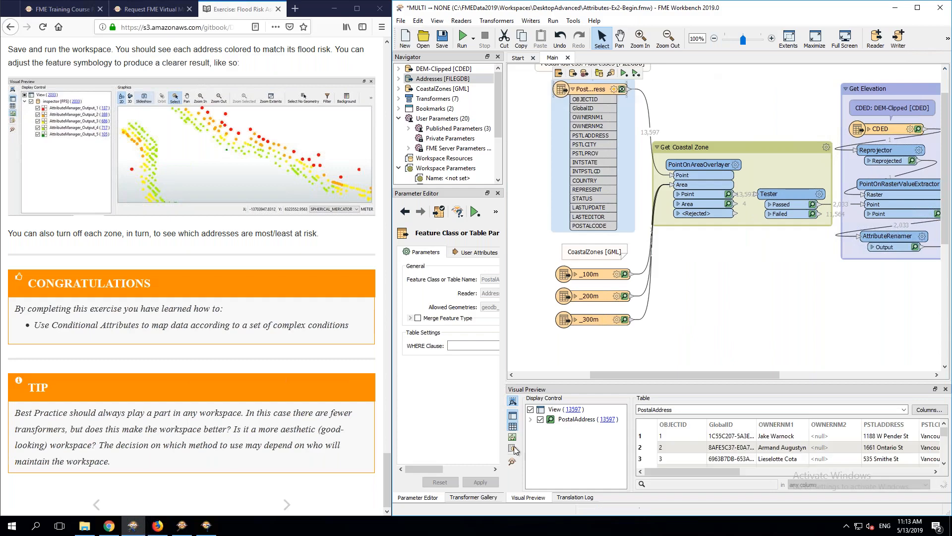
left_click(513, 439)
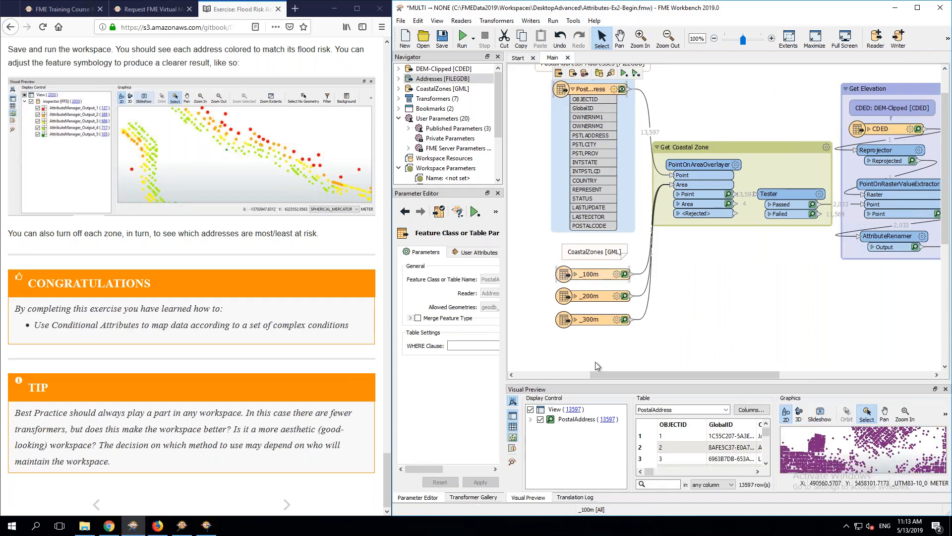
Step: Preview the _100m, _200m and _300m coastal zones together, and add PostalAddress to compare the address points with the zones
left_click_drag(595, 354, 613, 272)
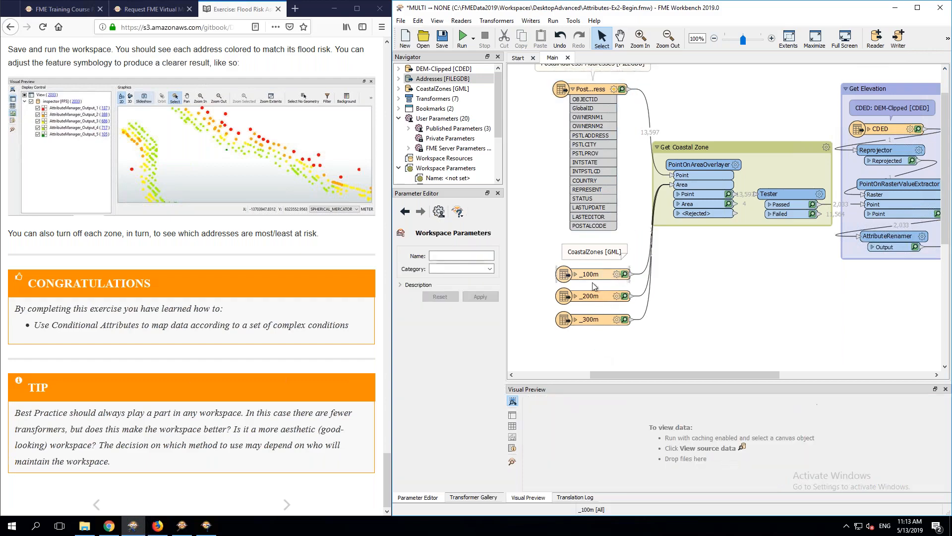
left_click_drag(540, 339, 659, 255)
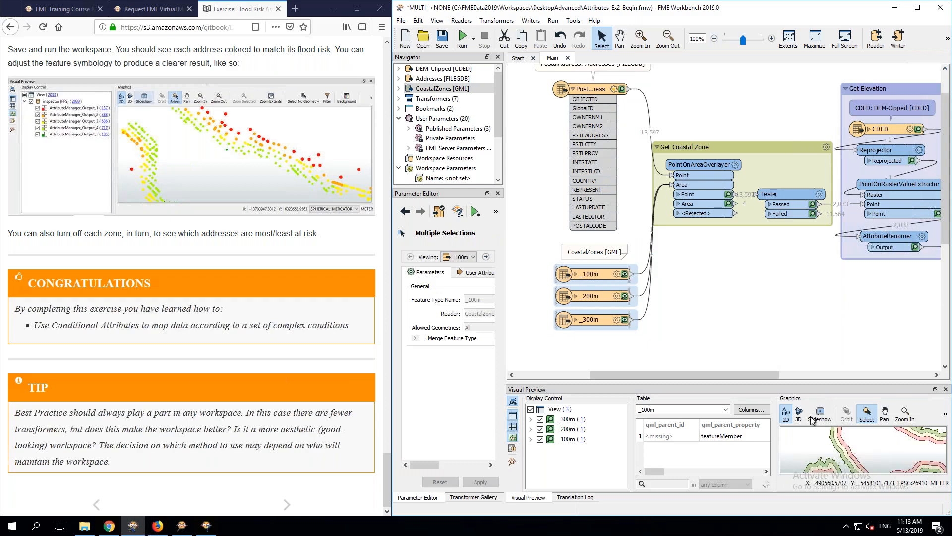
scroll(857, 459, "up", 2)
scroll(857, 458, "down", 3)
scroll(857, 457, "up", 1)
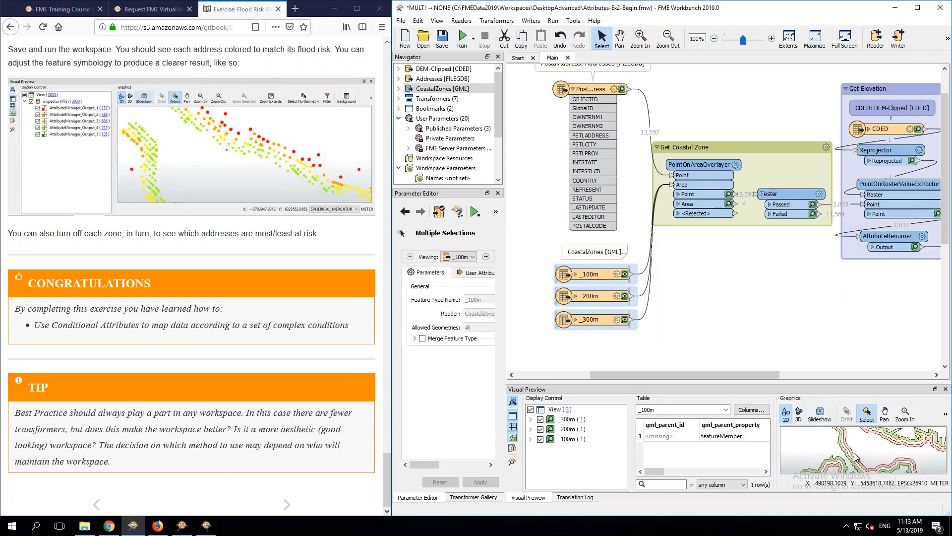
scroll(857, 457, "down", 1)
scroll(857, 458, "down", 2)
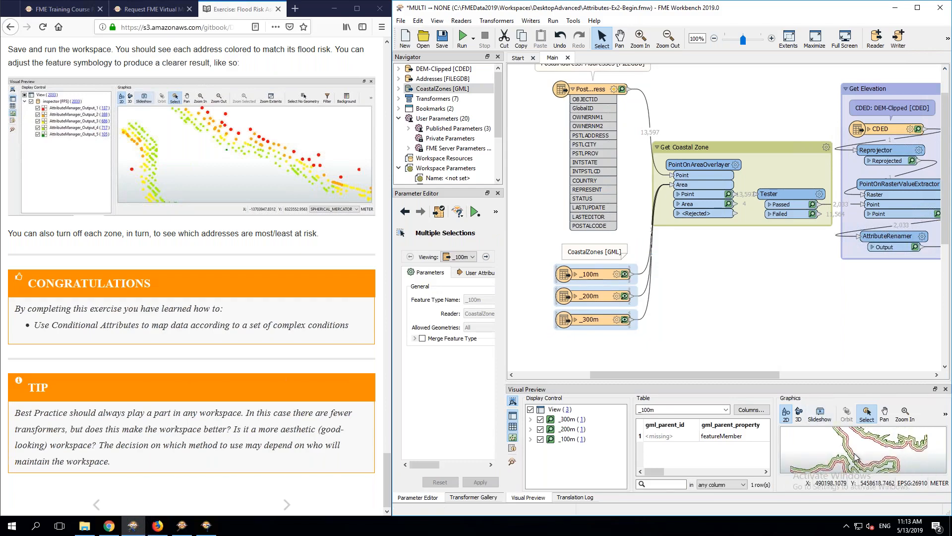
left_click(588, 90)
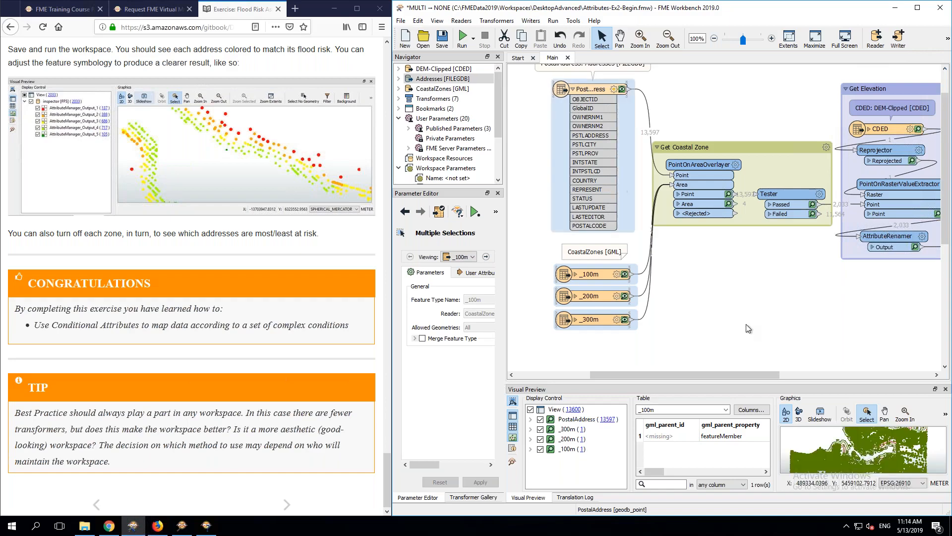
scroll(828, 449, "up", 3)
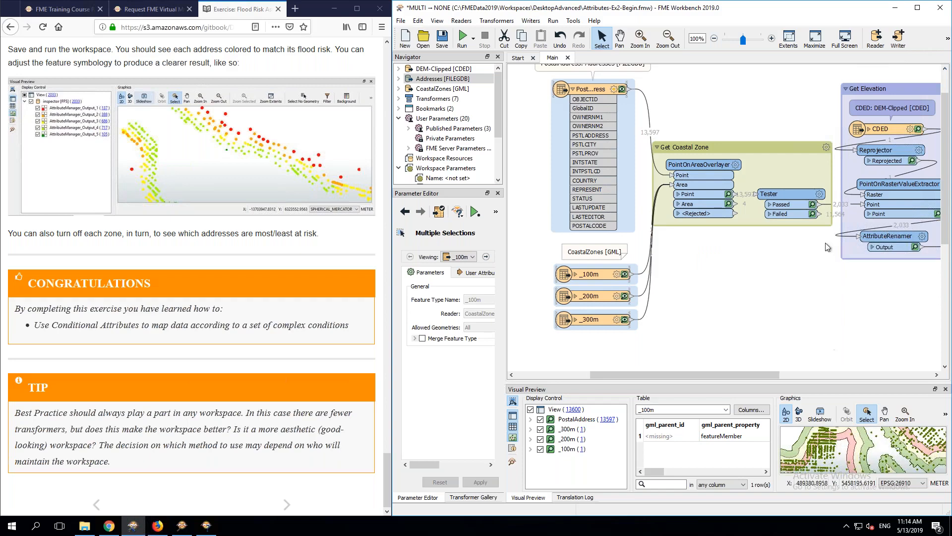
Step: Check the Tester's test clauses without changing them, and preview only its Failed output
double_click(770, 194)
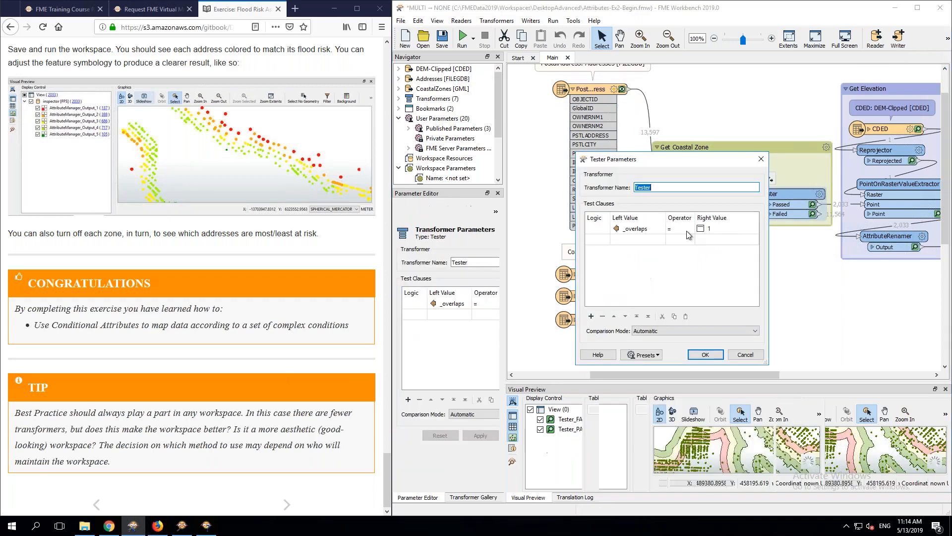
left_click(744, 355)
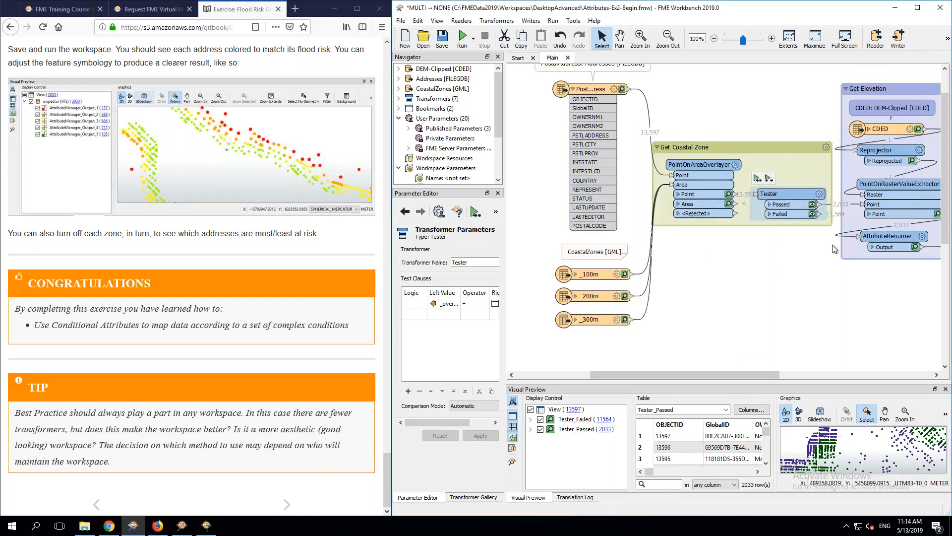
left_click(812, 214)
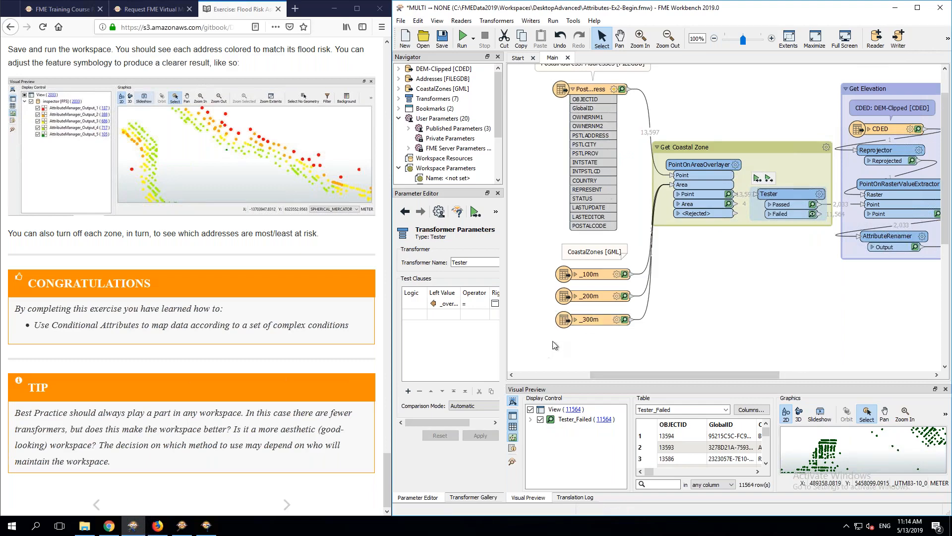
Step: Examine the Tester's Failed output together with the three coastal zones in FME Data Inspector, and return to FME Workbench
left_click_drag(554, 345, 647, 244)
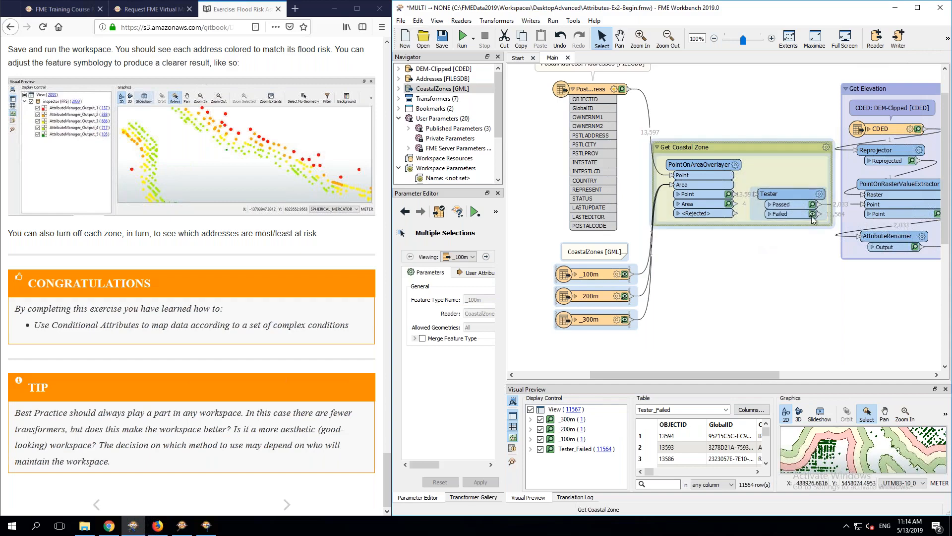
left_click(512, 462)
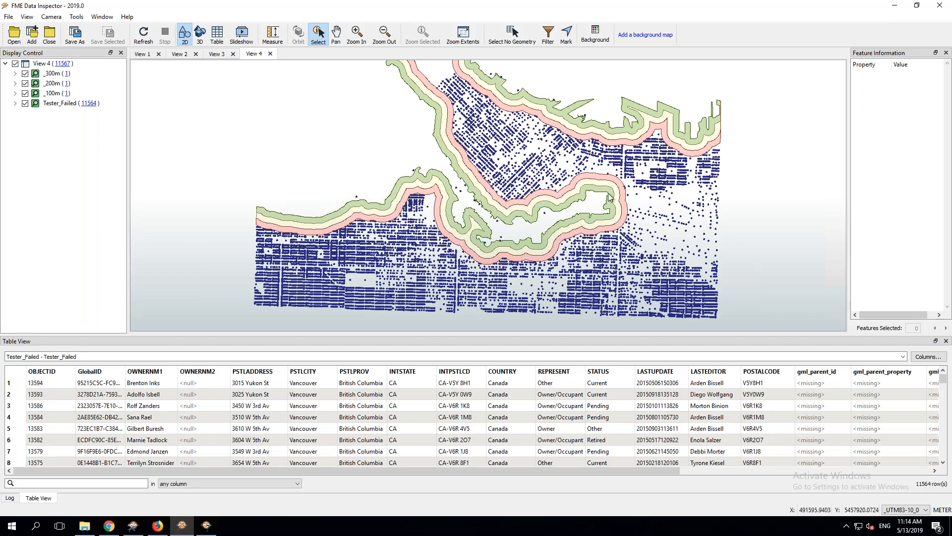
left_click(894, 5)
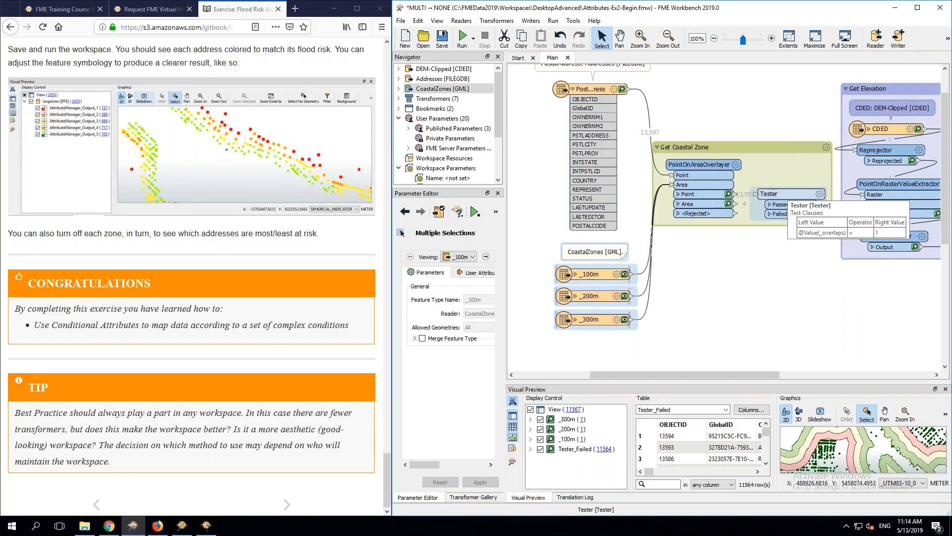
Step: Open both Tester outputs with the three coastal zones in FME Data Inspector and hide the Tester_Failed layer
left_click(728, 310)
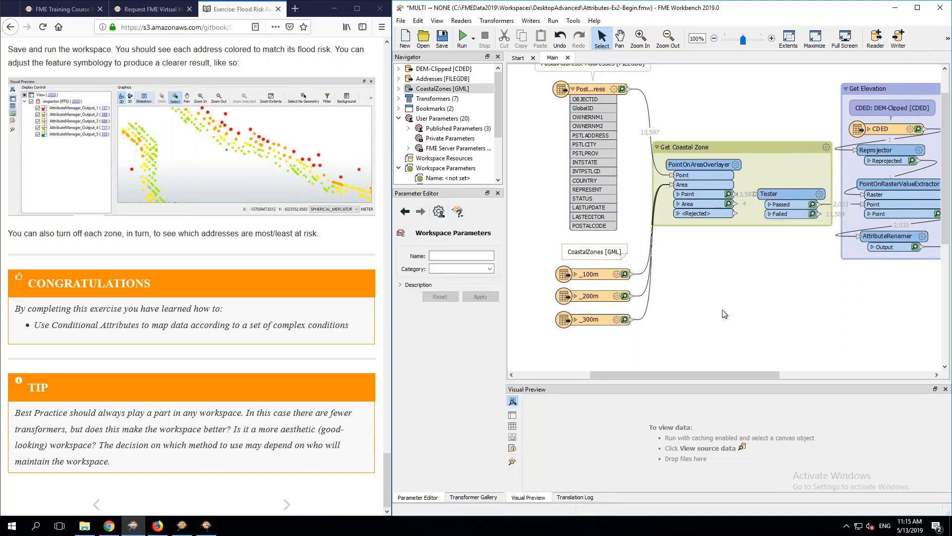
left_click_drag(536, 342, 673, 250)
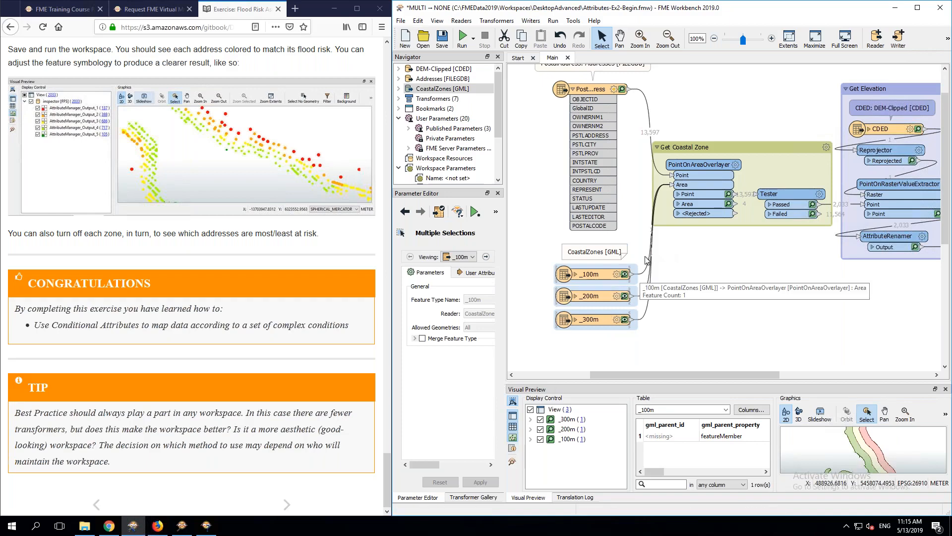
left_click(785, 194, "ctrl")
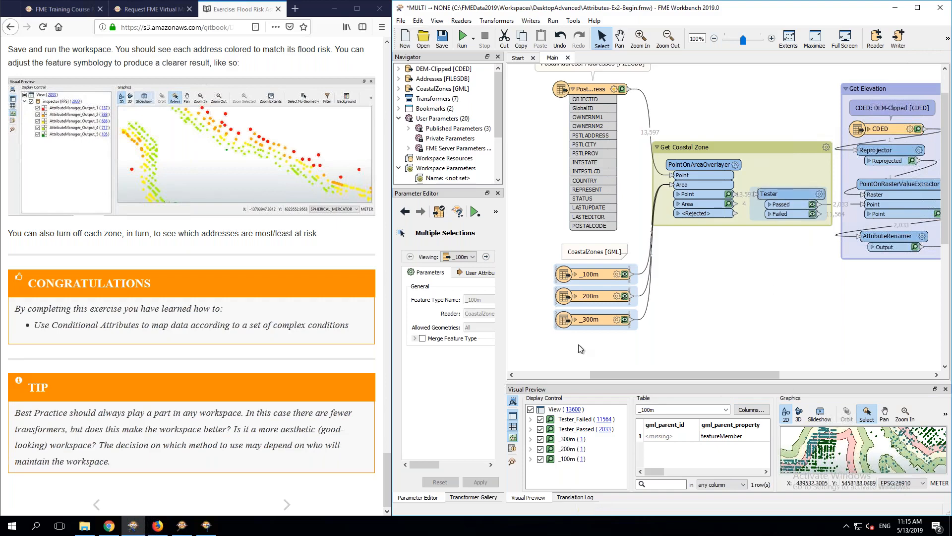
left_click(512, 462)
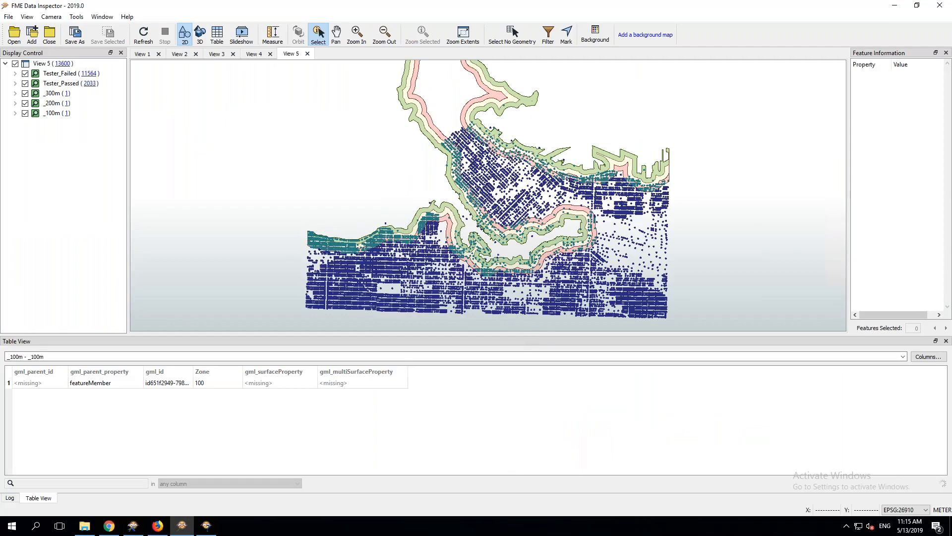
left_click(25, 74)
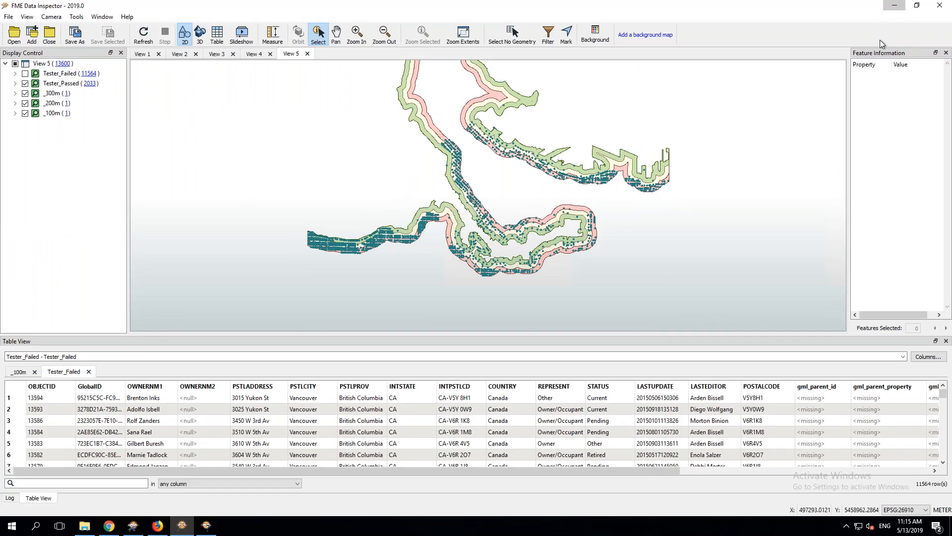
Step: Return to FME Workbench and preview the PointOnRasterValueExtractor, Tester and PointOnAreaOverlayer outputs together, then clear the selection
left_click(895, 6)
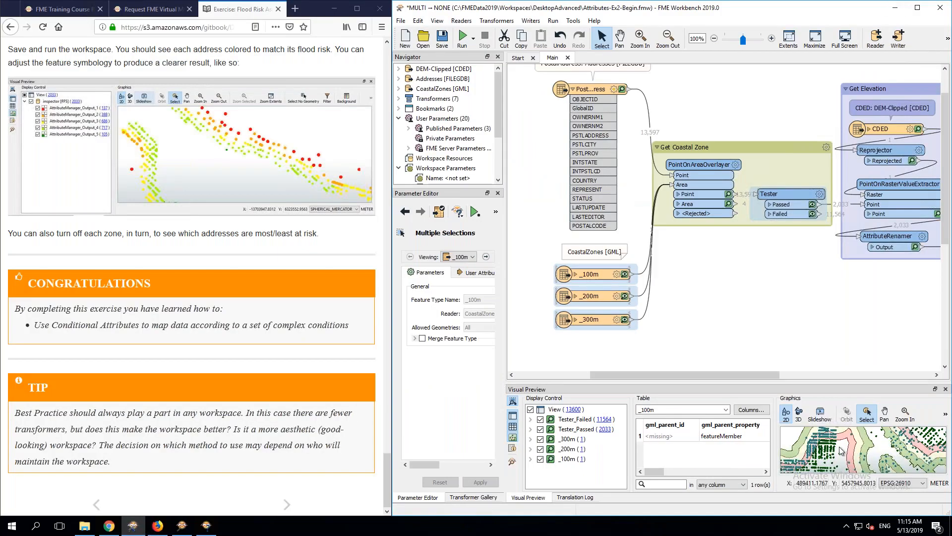
left_click(884, 186)
left_click(795, 192, "ctrl")
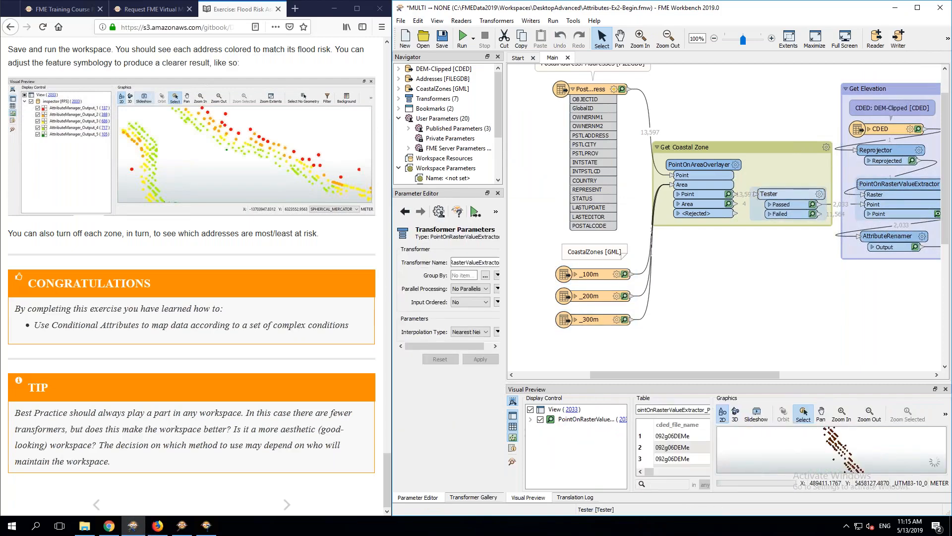
left_click(699, 164, "ctrl")
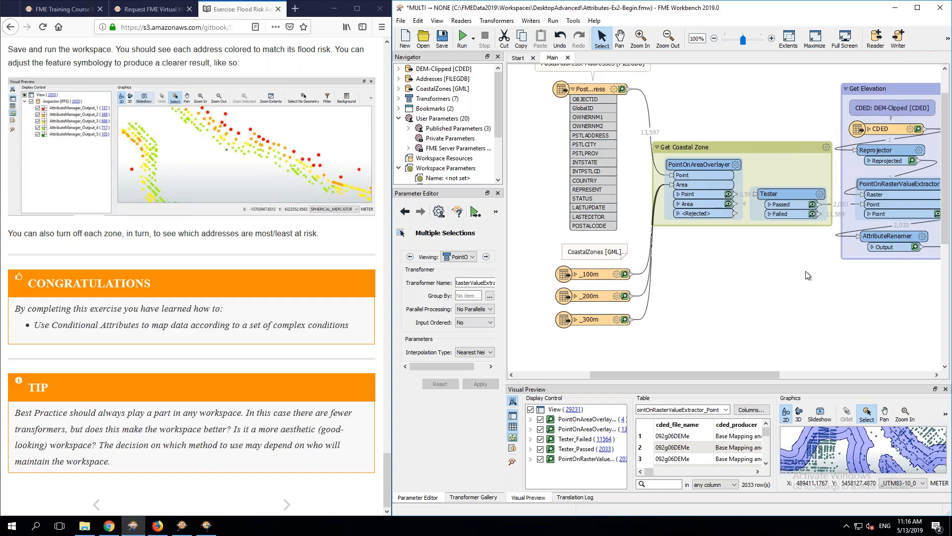
left_click(725, 308)
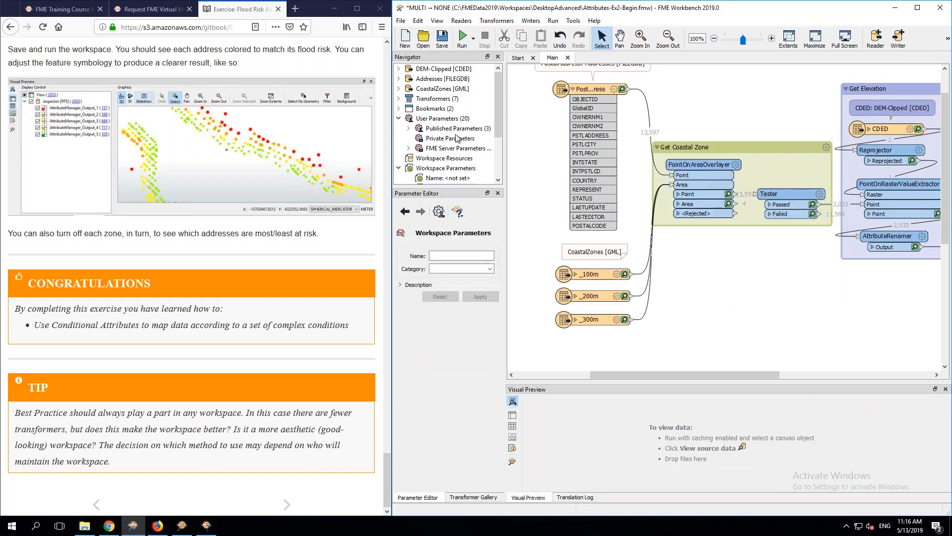
Step: Check which web sources the CoastalZones [GML] reader's source file can be selected from, leaving the reader's dataset unchanged
left_click(439, 89)
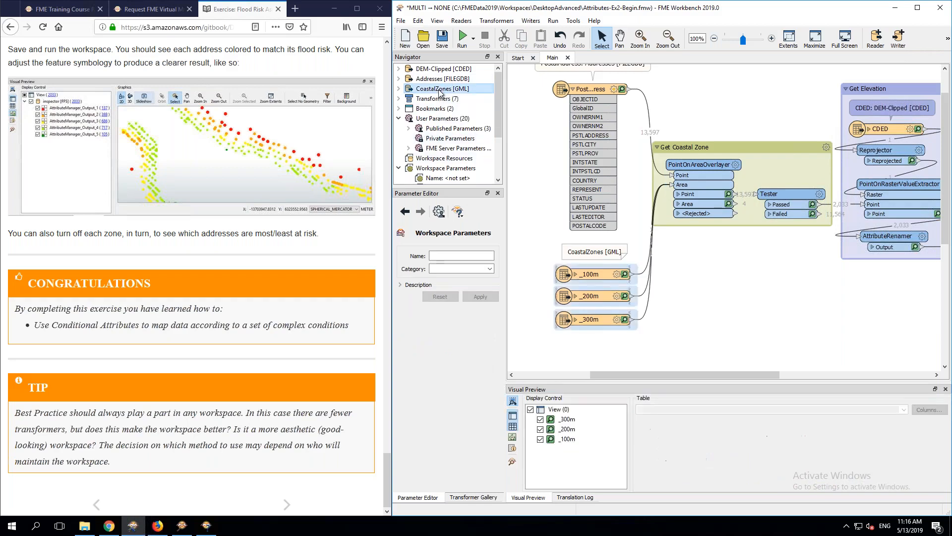
double_click(438, 92)
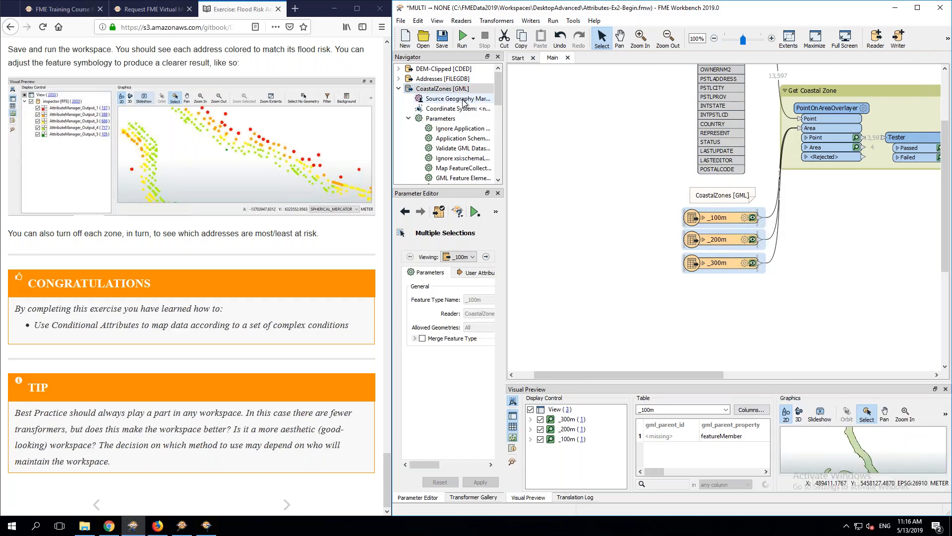
double_click(462, 99)
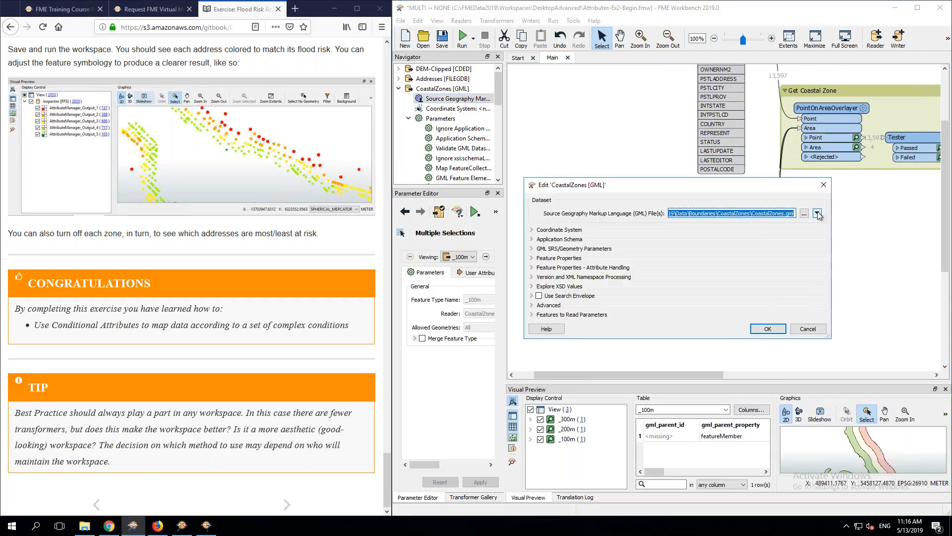
left_click(817, 214)
mouse_move(826, 255)
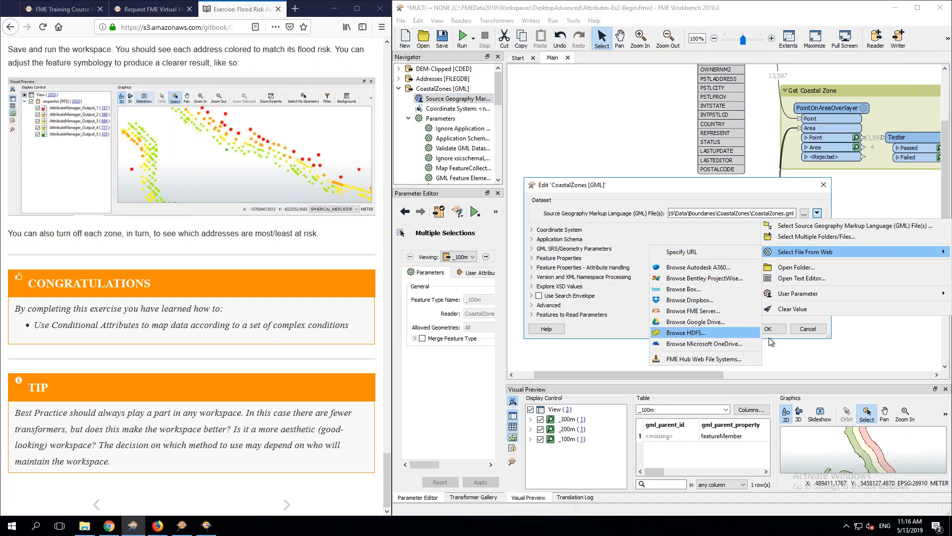
left_click(805, 333)
left_click(806, 330)
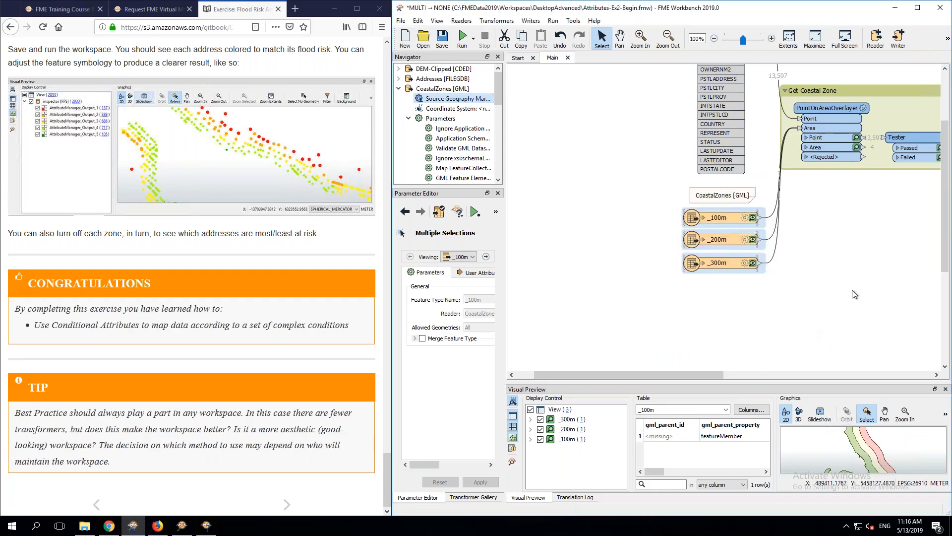
Step: Add an HTTPCaller transformer to the canvas and place it beside the CoastalZones feature types
left_click(855, 295)
type("http")
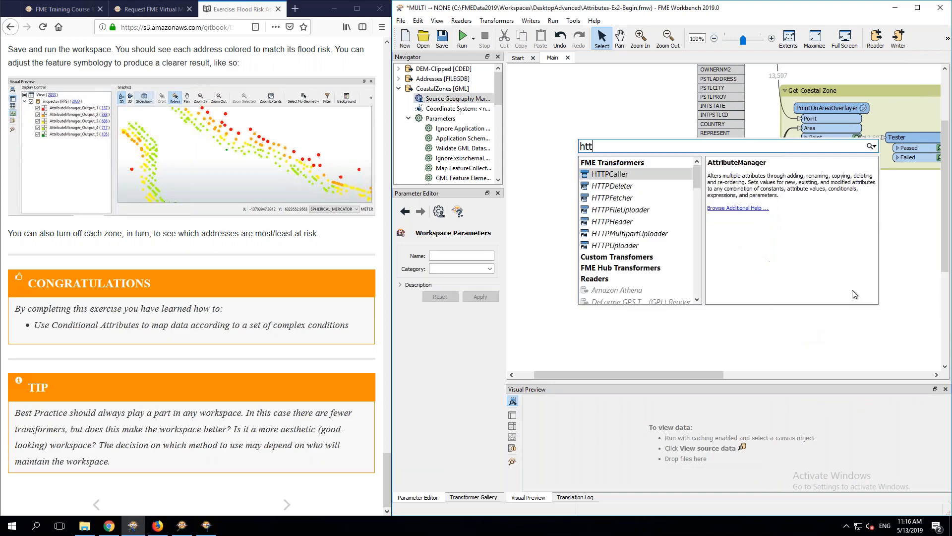
double_click(622, 178)
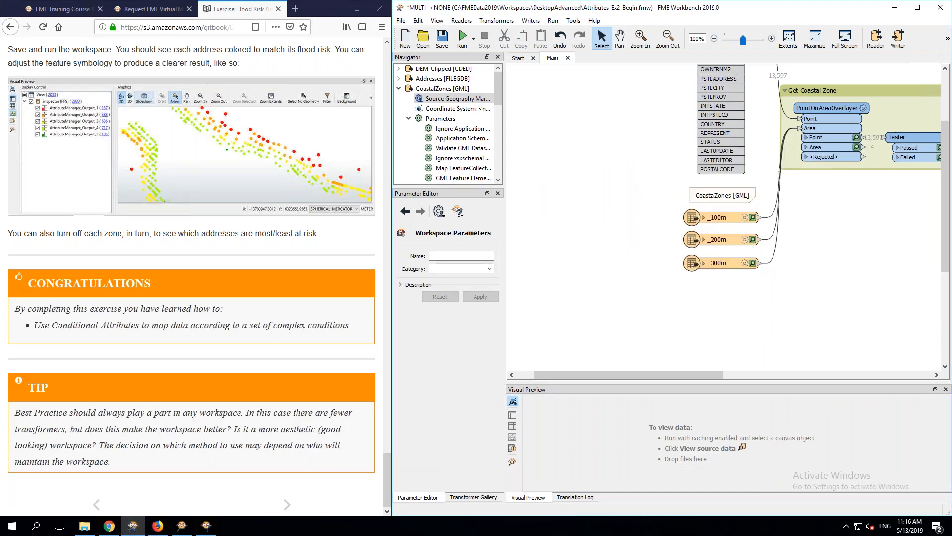
left_click_drag(653, 186, 648, 272)
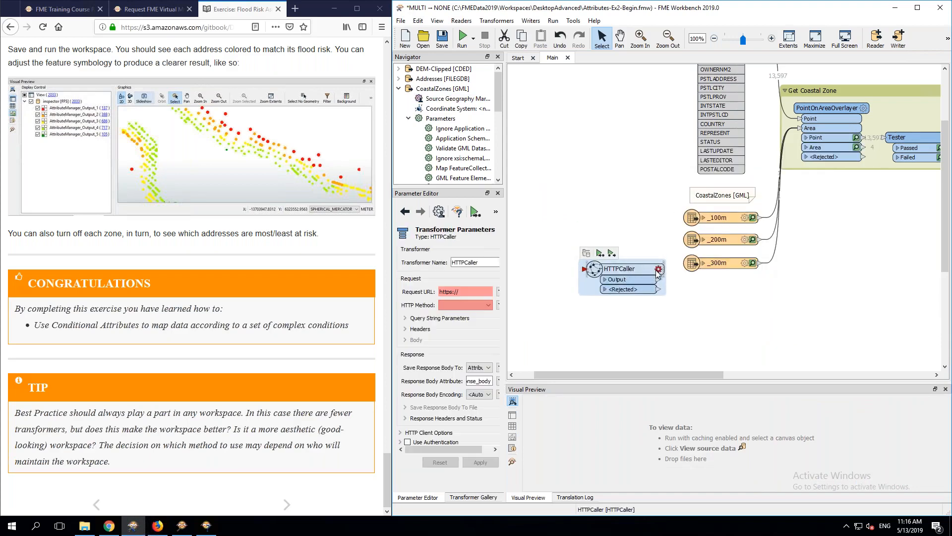
left_click(658, 269)
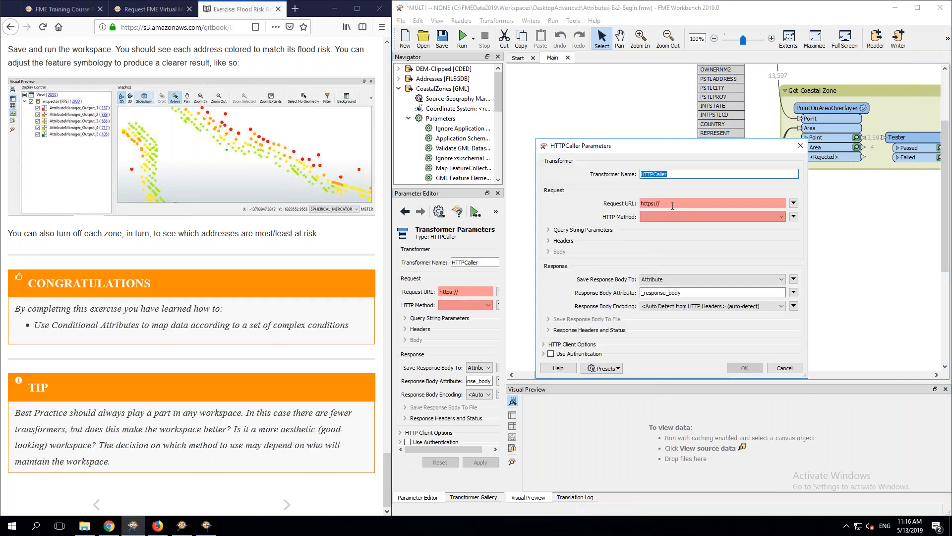
triple_click(674, 206)
left_click(684, 204)
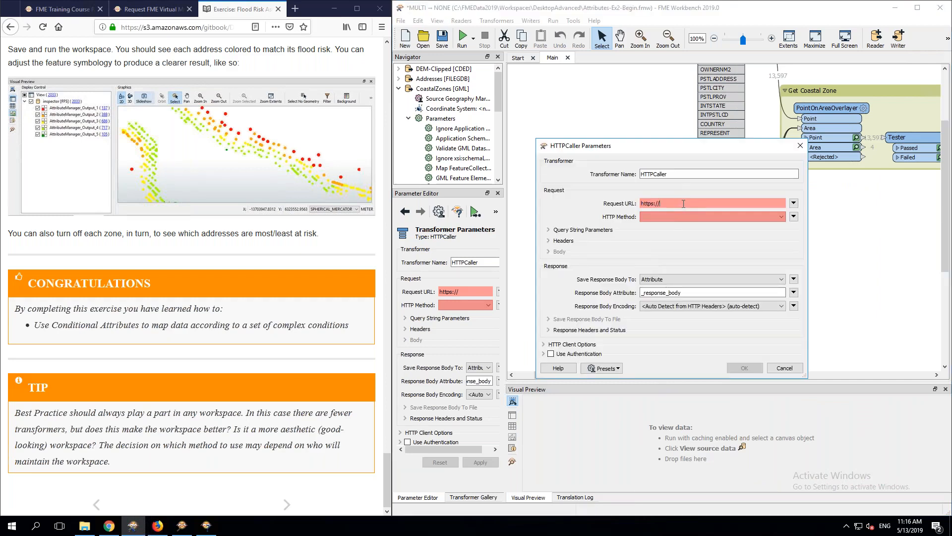
type("ggfdgdfgcgfd.com")
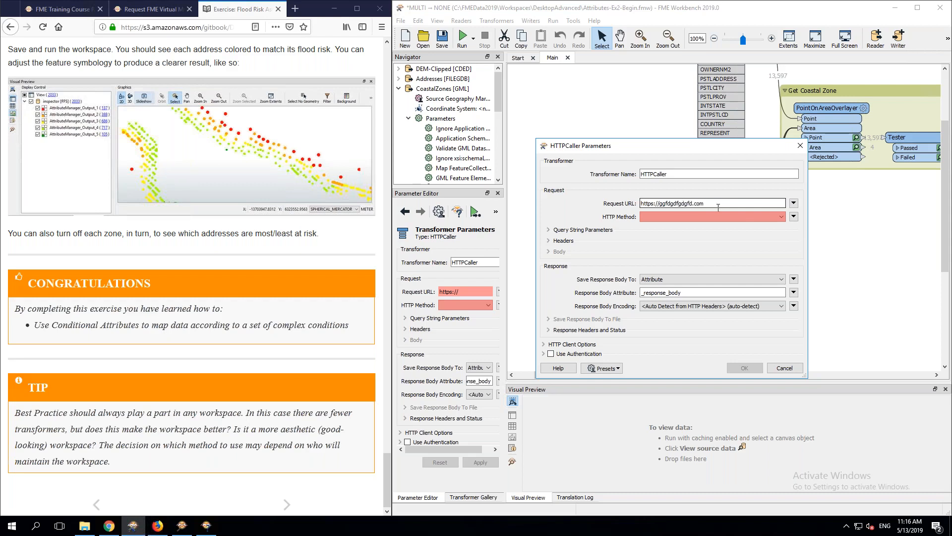
left_click(739, 217)
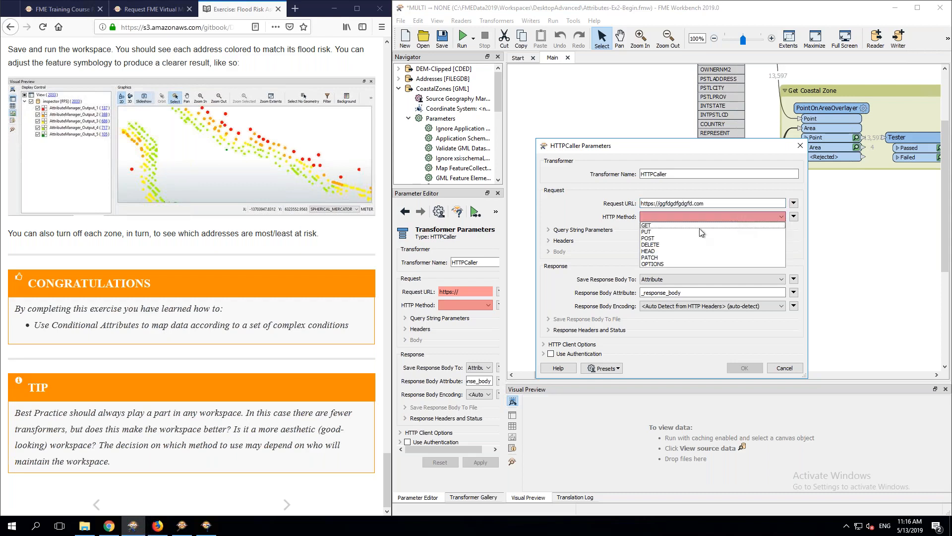
left_click(662, 225)
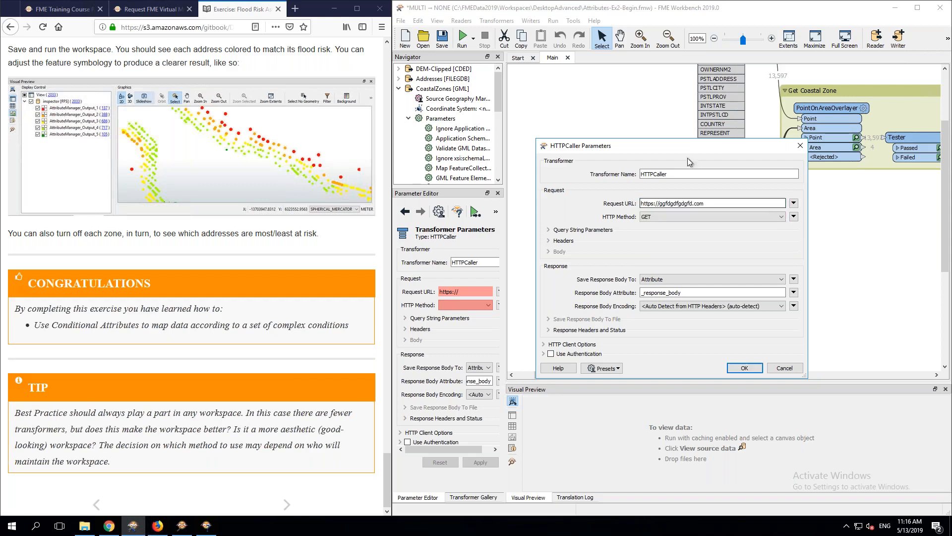
left_click(784, 366)
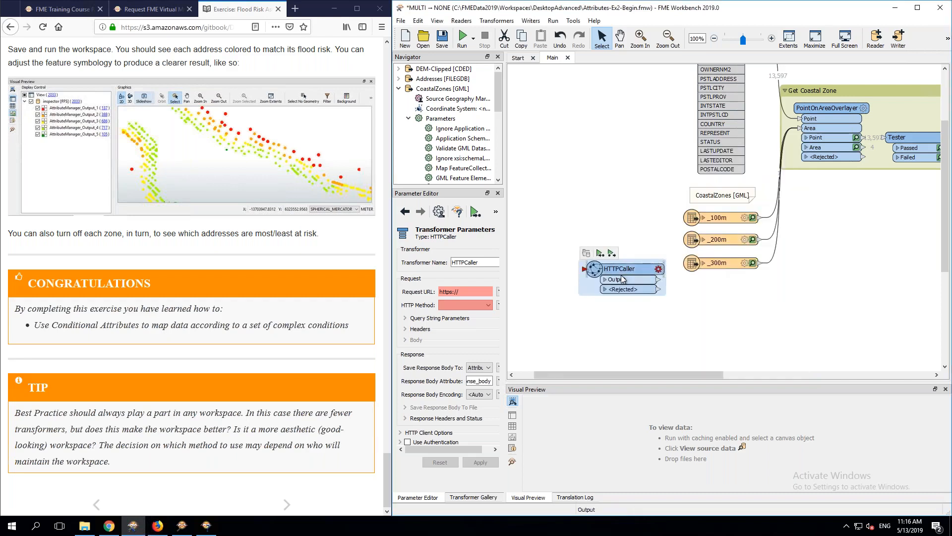
key("Delete")
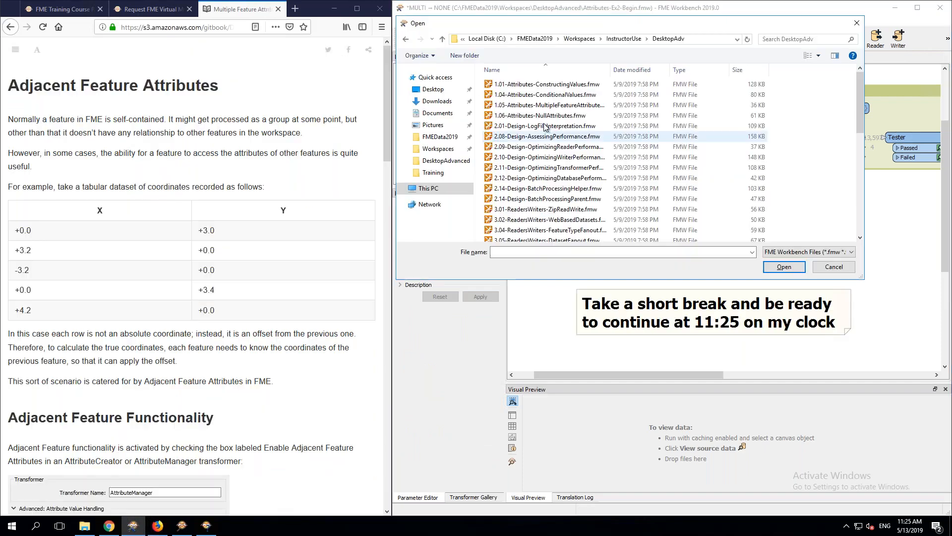
Step: Open the workspace 1.05-Attributes-MultipleFeatureAttributes.fmw without saving the current one, and move the Instructor Notes annotation further away from the transformers
double_click(554, 106)
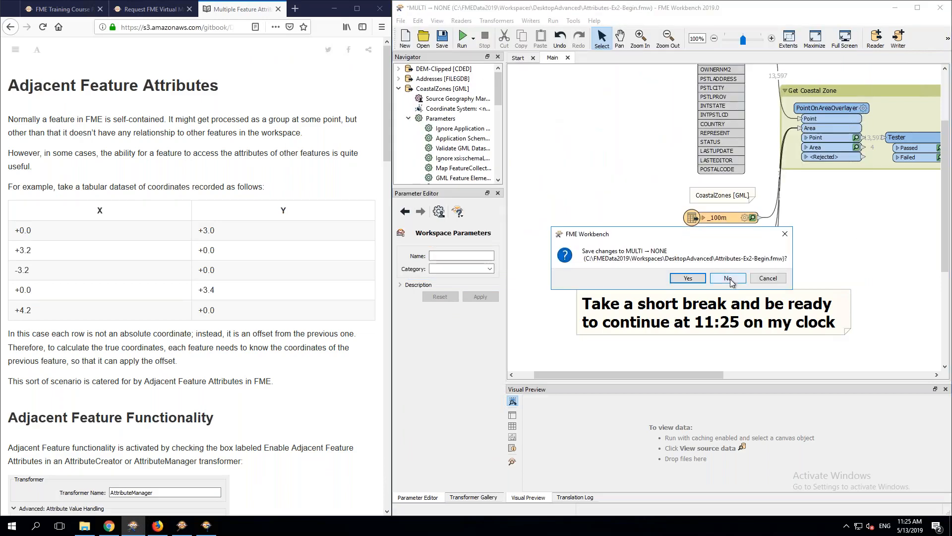
left_click(729, 278)
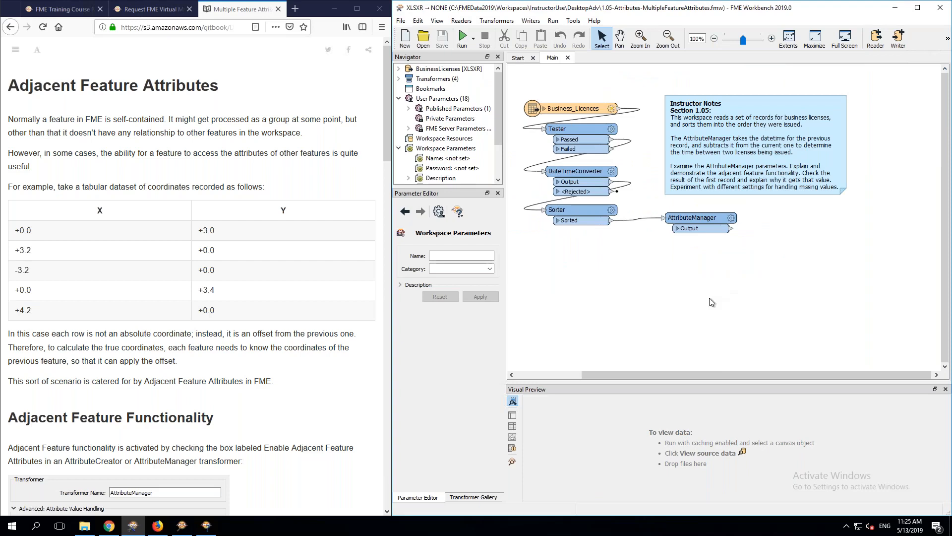
left_click(712, 162)
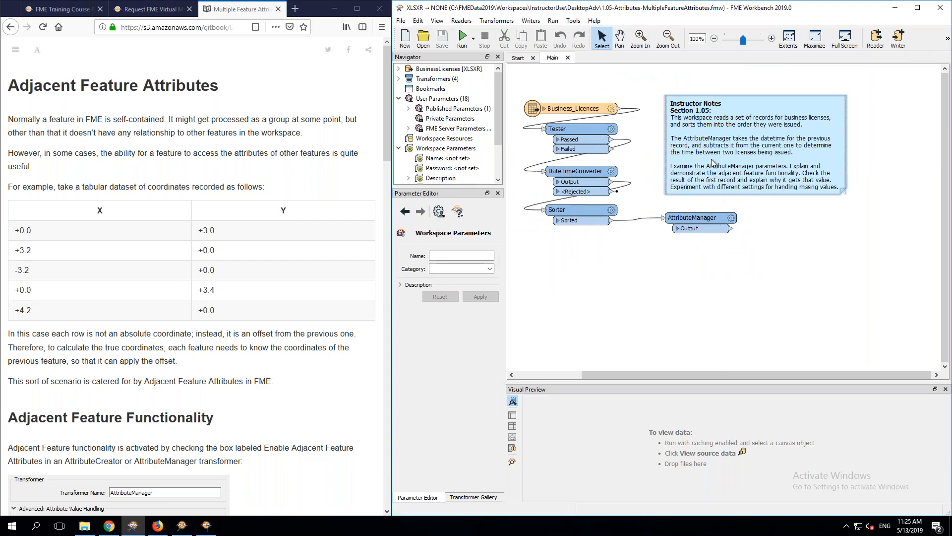
mouse_move(712, 162)
left_mouse_down()
mouse_move(845, 144)
mouse_move(737, 150)
left_mouse_up()
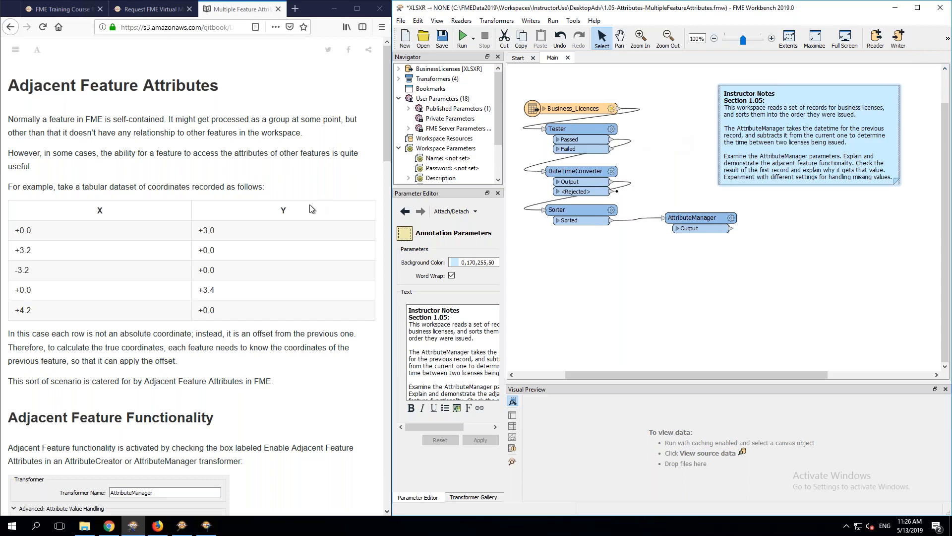
Step: Read the course page on Adjacent Feature Attributes, from the coordinate offset example to the Adjacent Feature Functionality section
middle_click(238, 163)
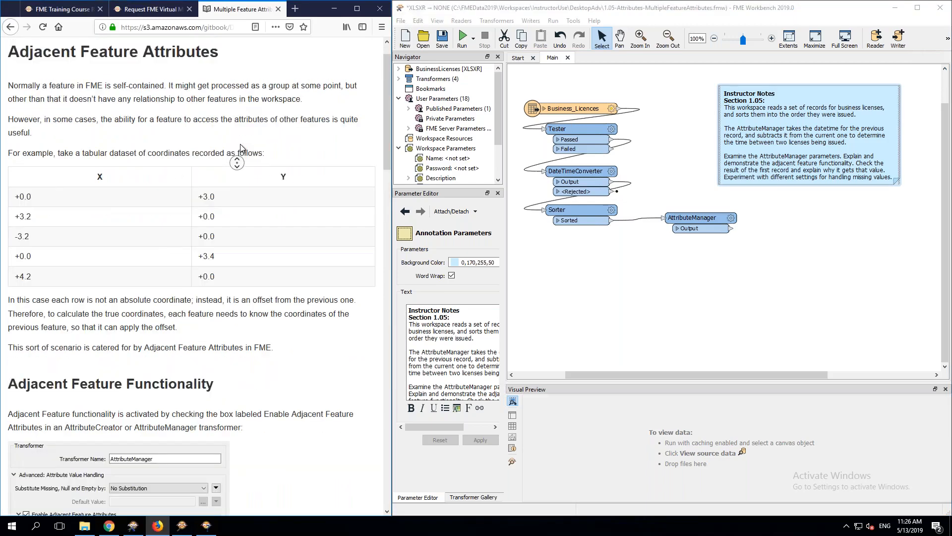
middle_click(239, 157)
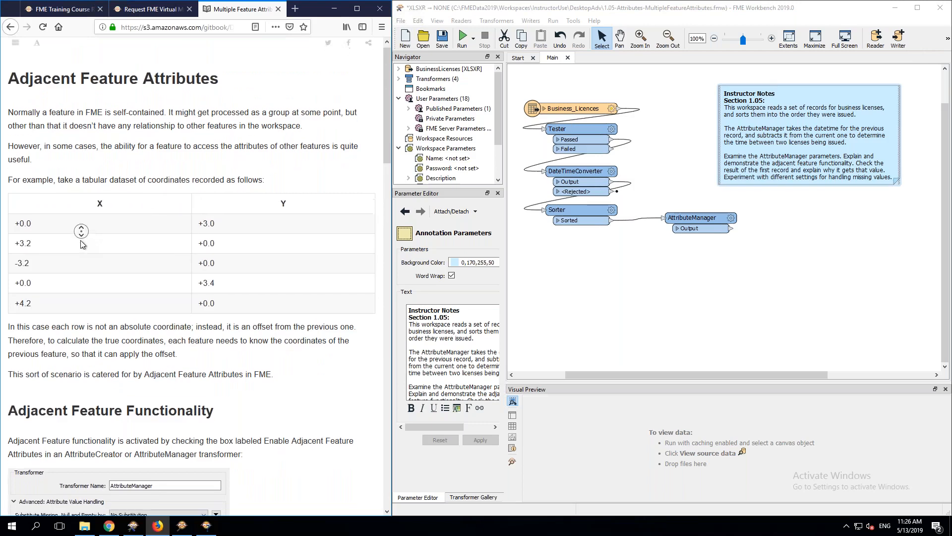
middle_click(82, 243)
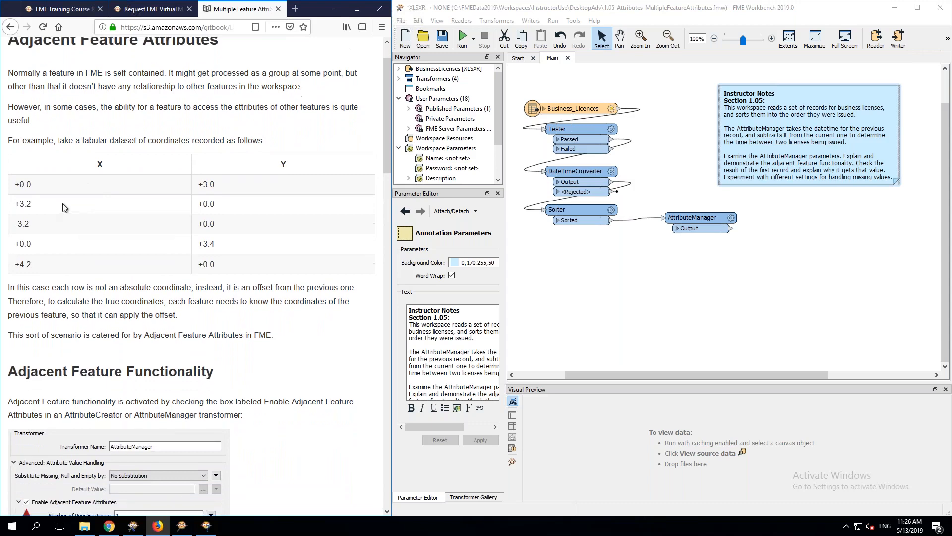
middle_click(260, 208)
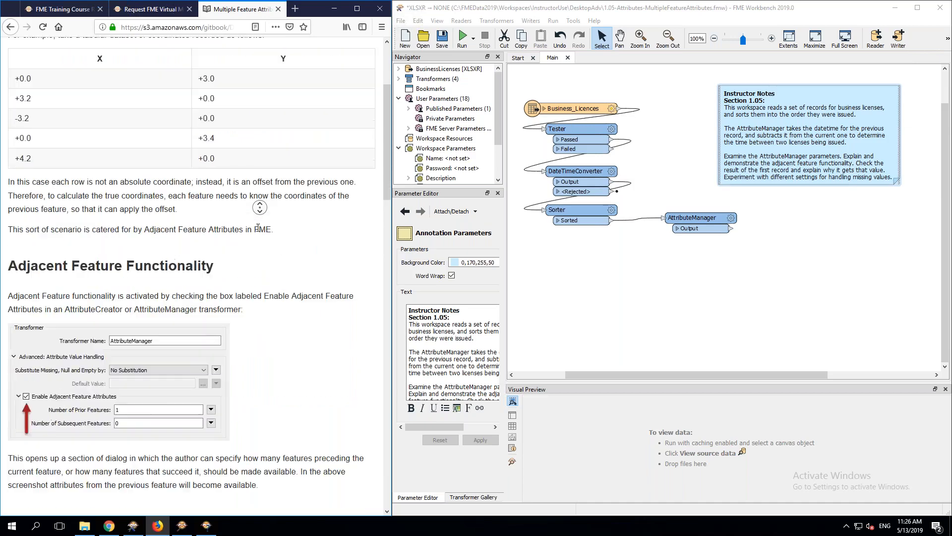
middle_click(237, 222)
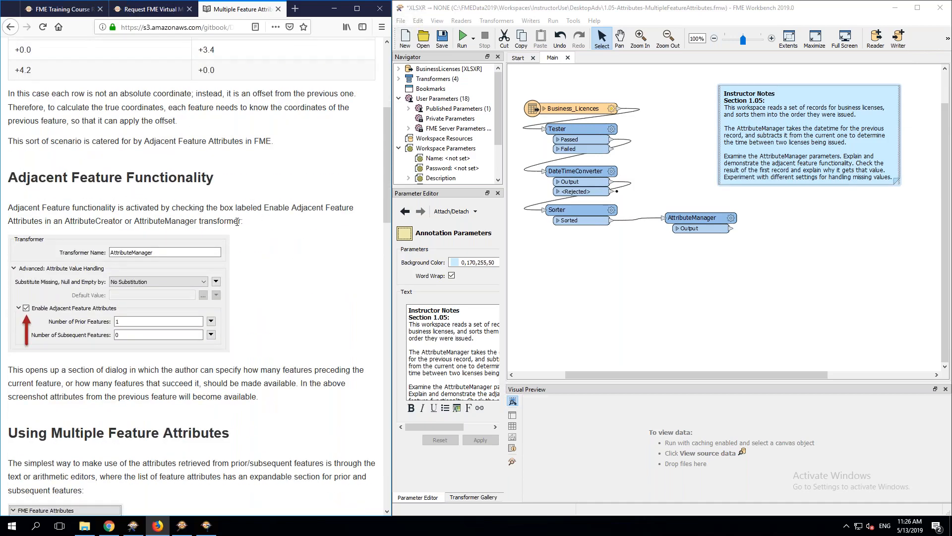
Step: Review the Business_Licences reader and the Sorter, Tester and DateTimeConverter parameters without changing them
left_click(574, 109)
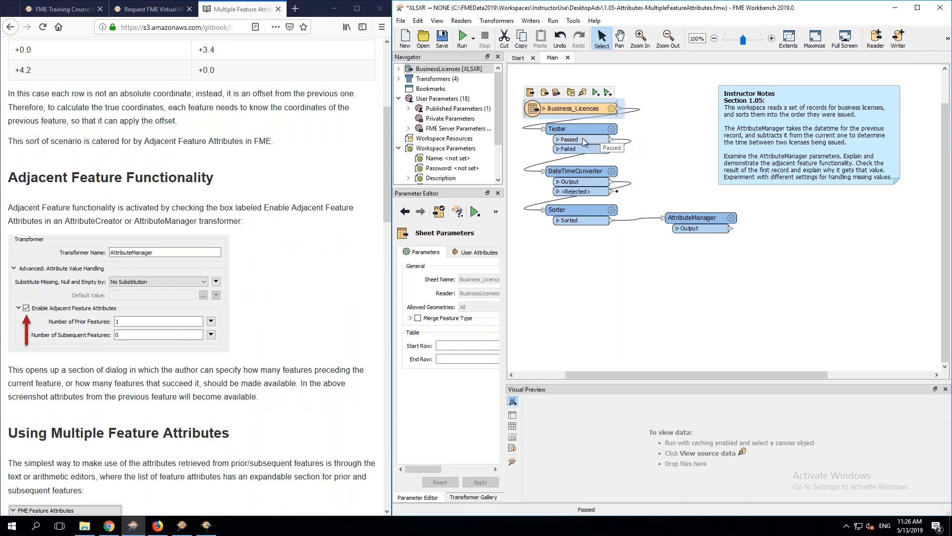
left_click(612, 211)
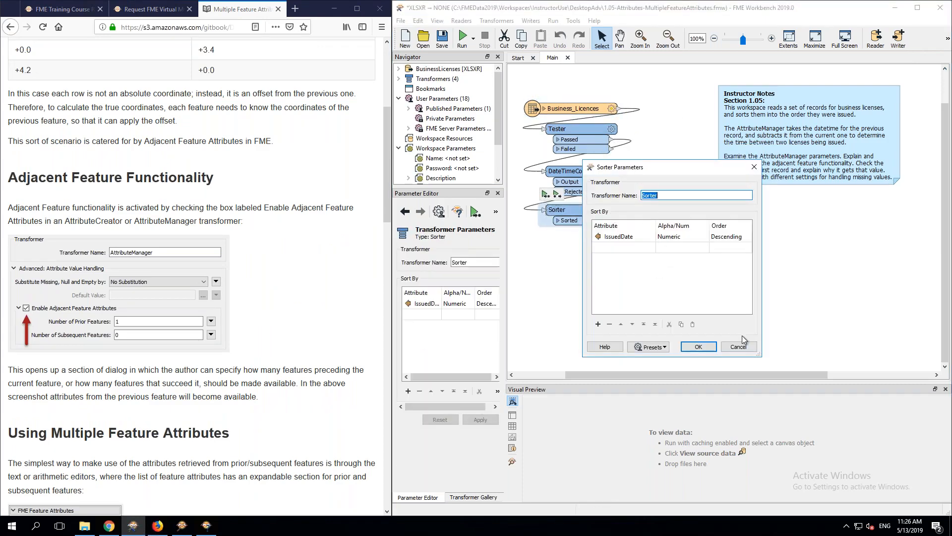
left_click(737, 346)
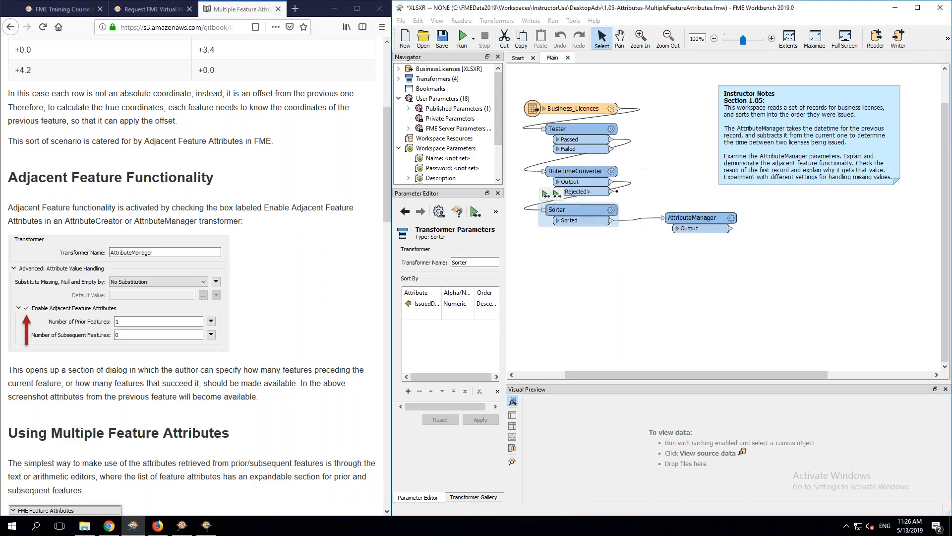
left_click(612, 128)
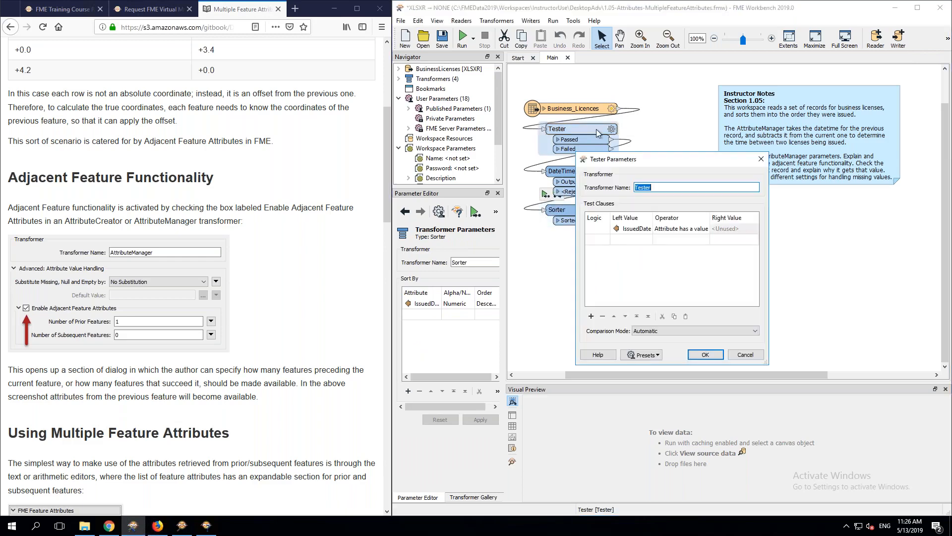
left_click(744, 354)
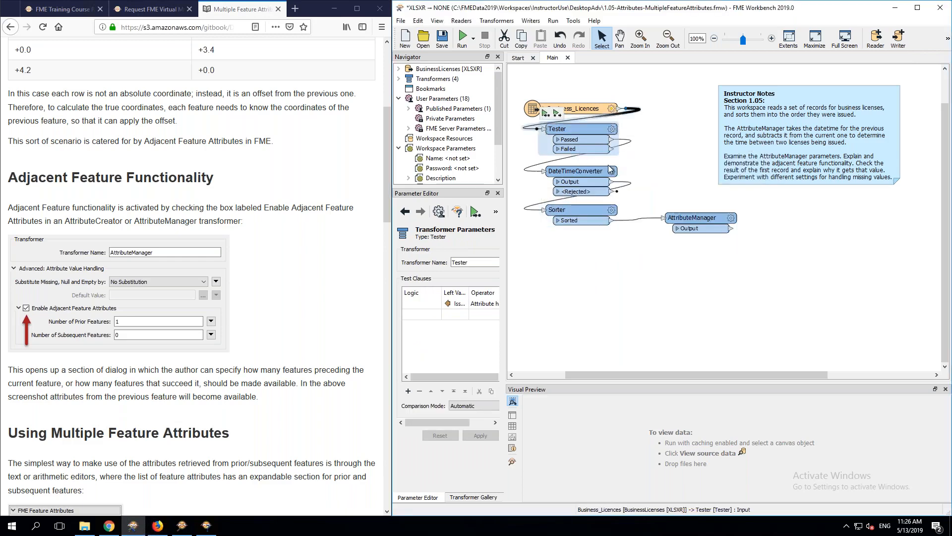
left_click(613, 173)
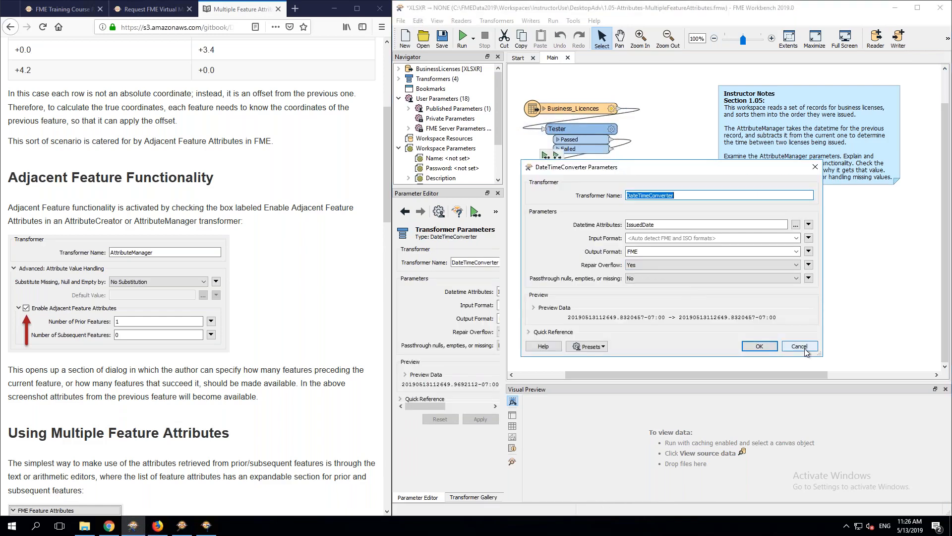
left_click(804, 350)
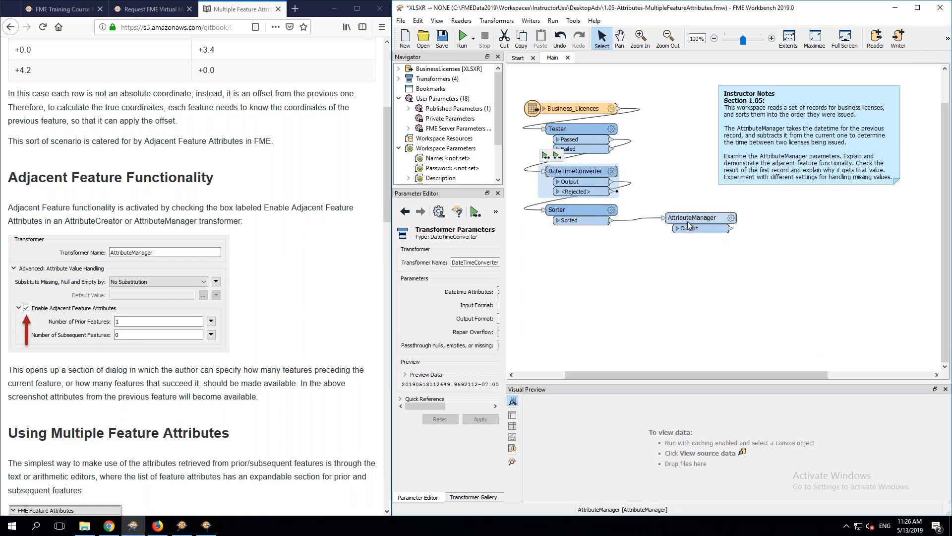
Step: Check the AttributeManager's parameter summary on the canvas and open its full parameters
mouse_move(689, 225)
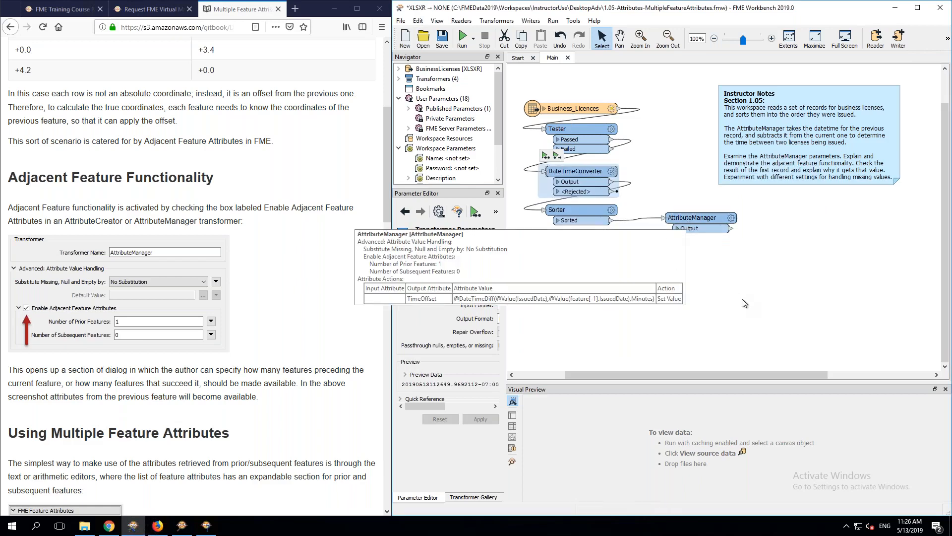
left_click(811, 277)
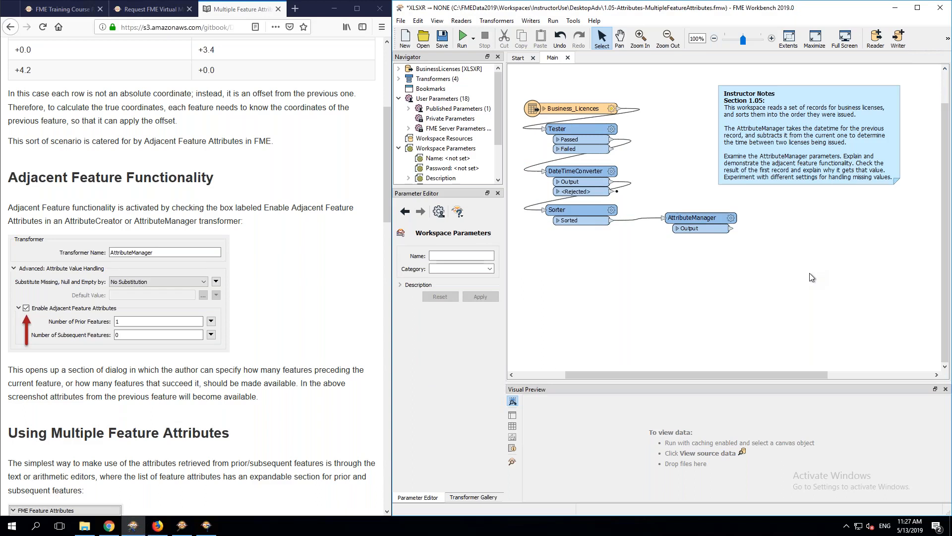
left_click(731, 218)
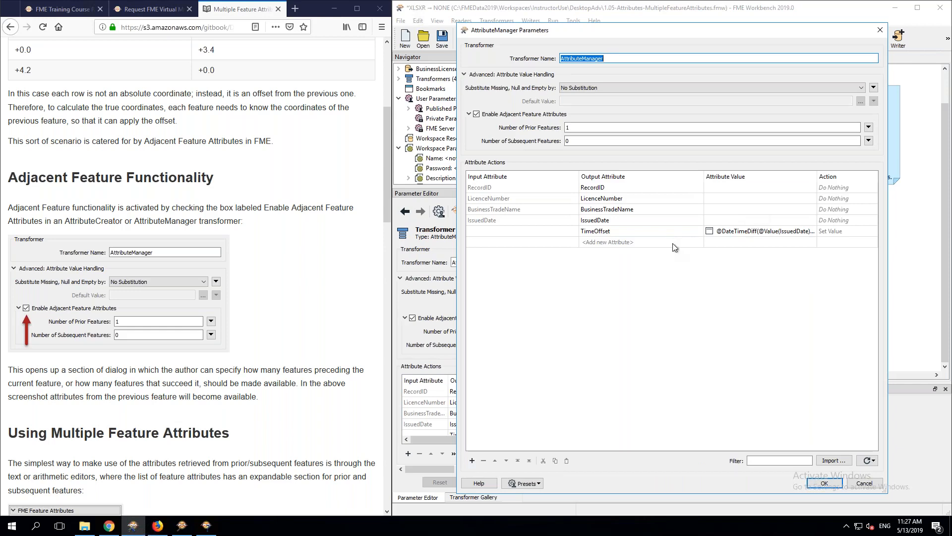
Step: Disable the adjacent feature attributes, collapse and reopen the advanced attribute value handling section, and enable them again
left_click(475, 117)
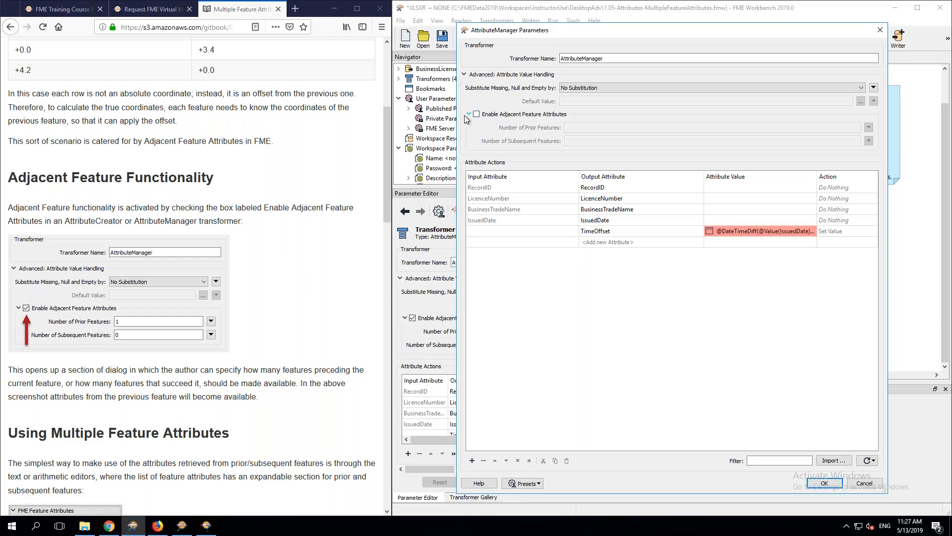
left_click(464, 74)
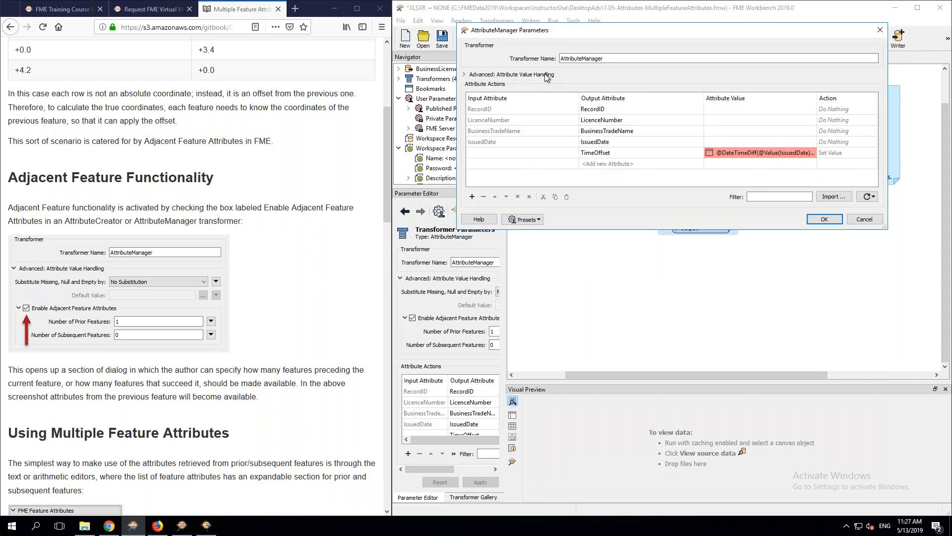
left_click(466, 75)
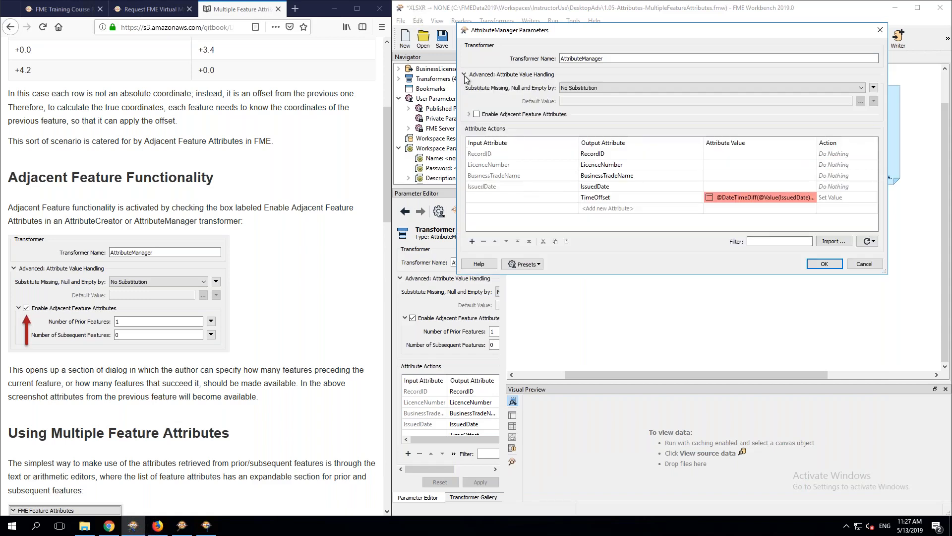
left_click(477, 115)
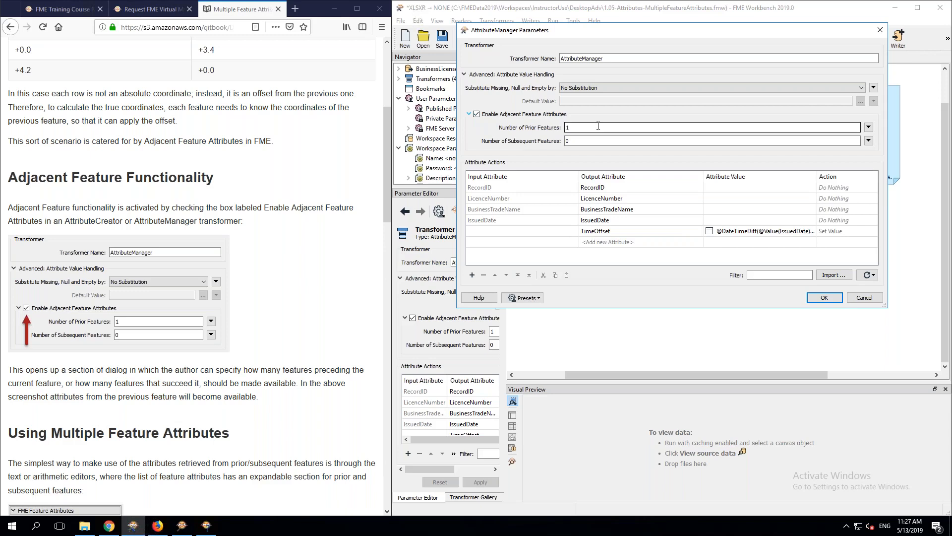
Step: Open the TimeOffset value in the text editor and examine its DateTimeDiff expression and the available feature[-1] attributes
left_click(682, 233)
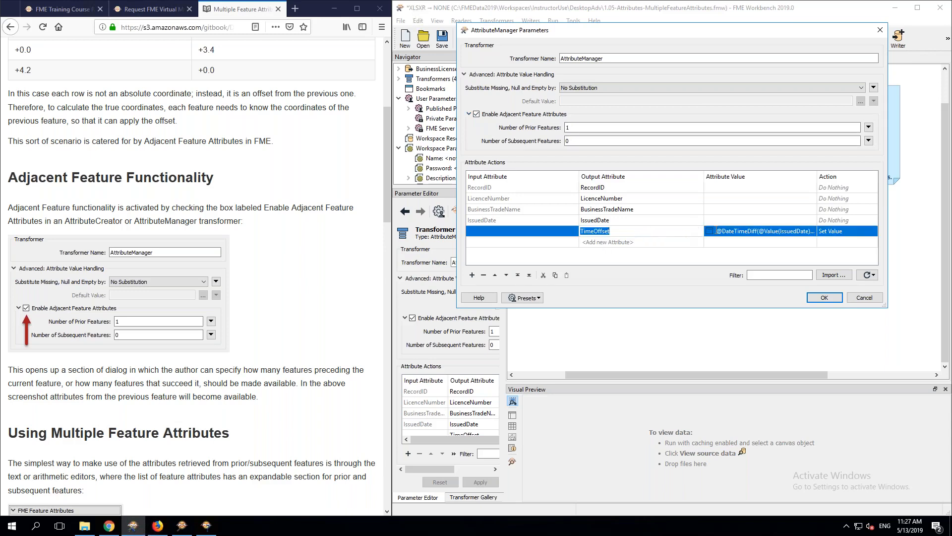
left_click(809, 229)
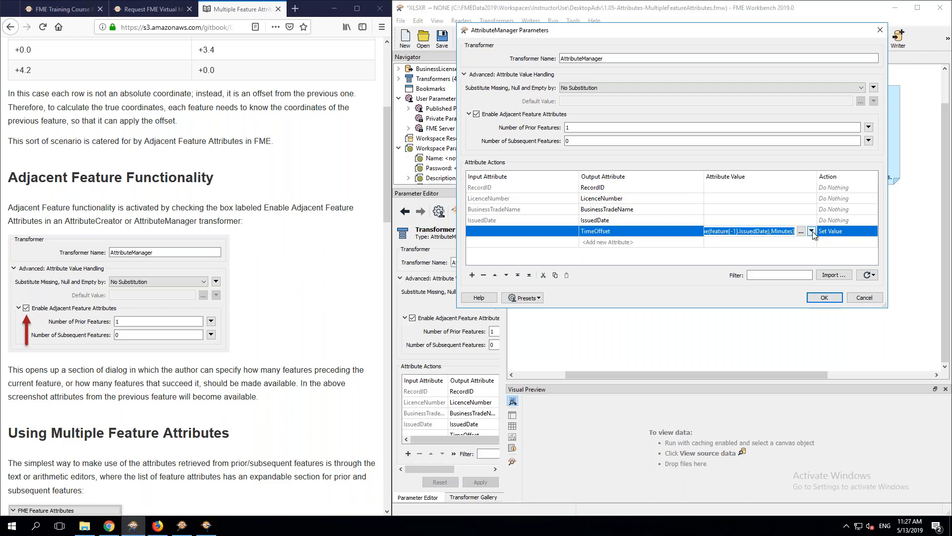
left_click(811, 232)
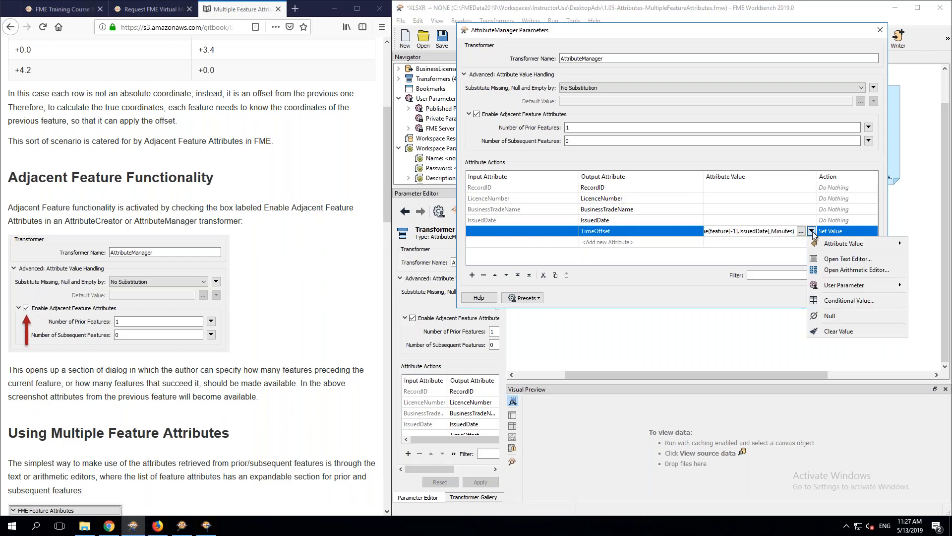
left_click(835, 259)
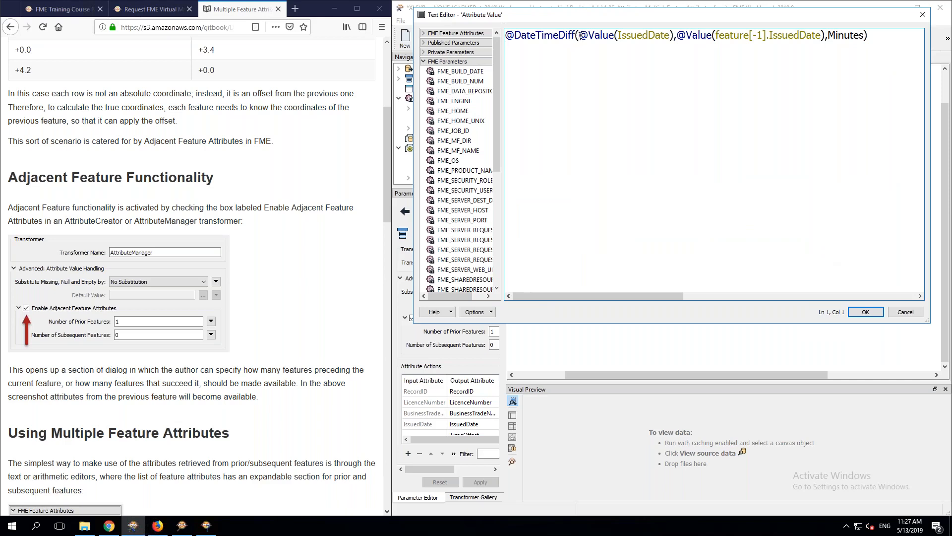
left_click_drag(579, 36, 821, 34)
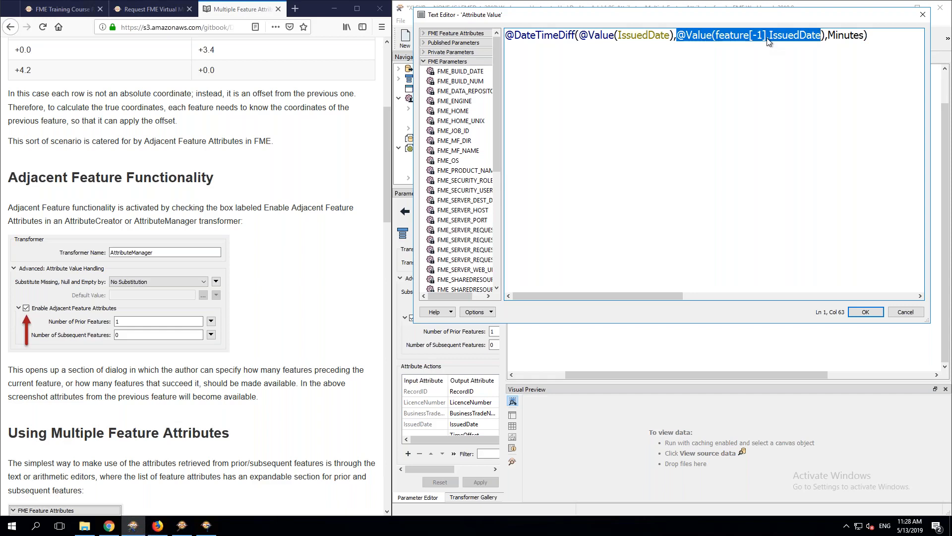
left_click_drag(767, 38, 752, 41)
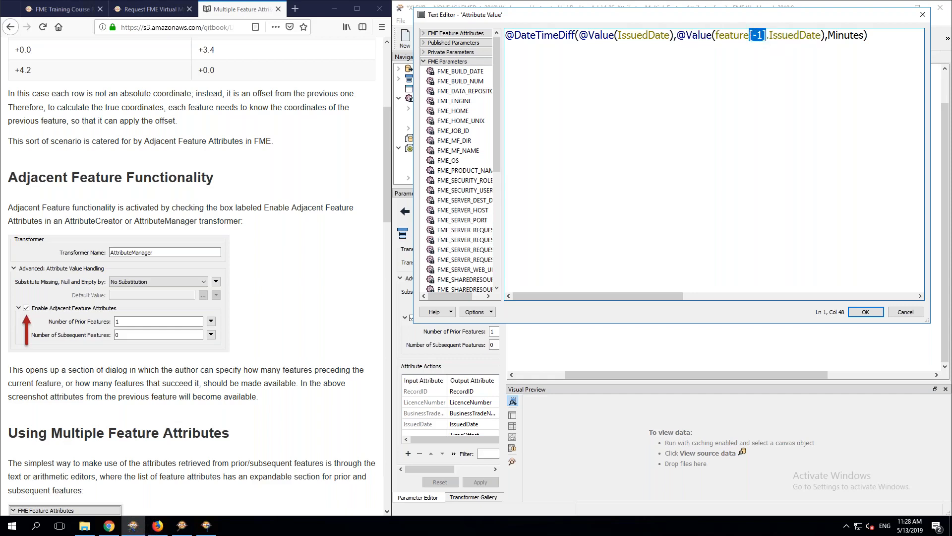
key("End")
left_click(468, 34)
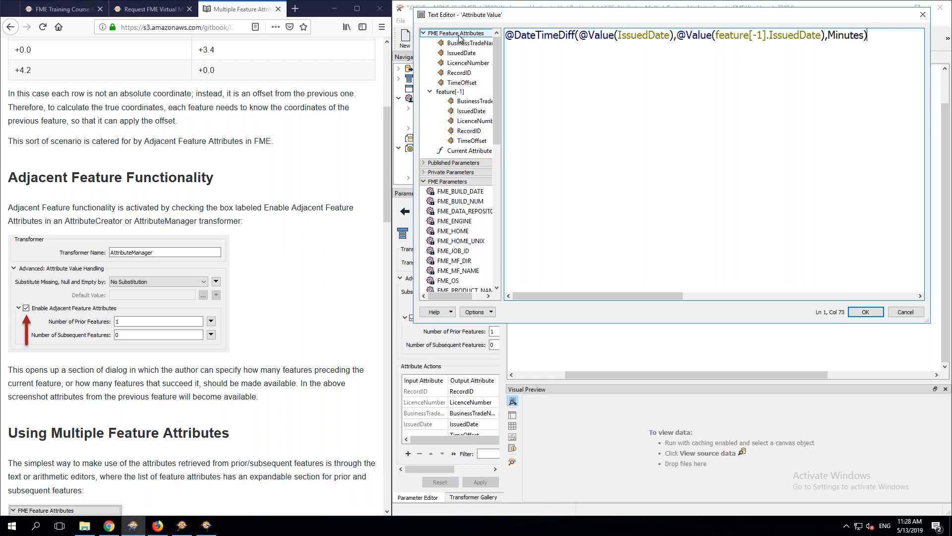
left_click(436, 181)
left_click_drag(504, 97, 546, 96)
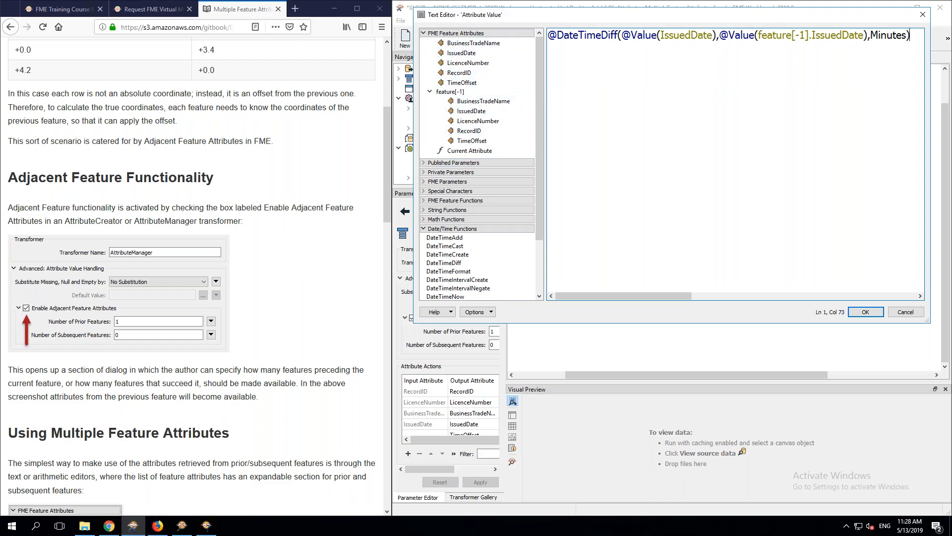
left_click_drag(719, 35, 866, 35)
key("Delete")
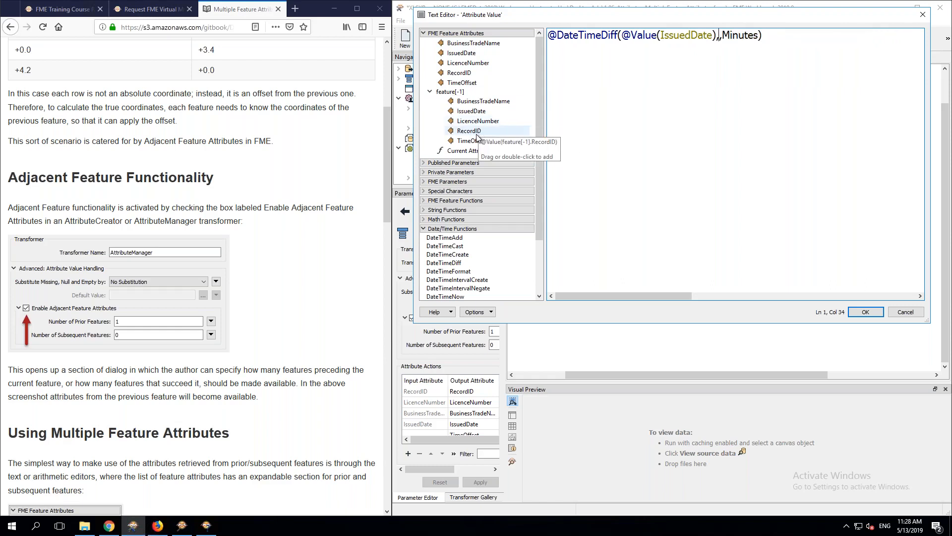
double_click(473, 115)
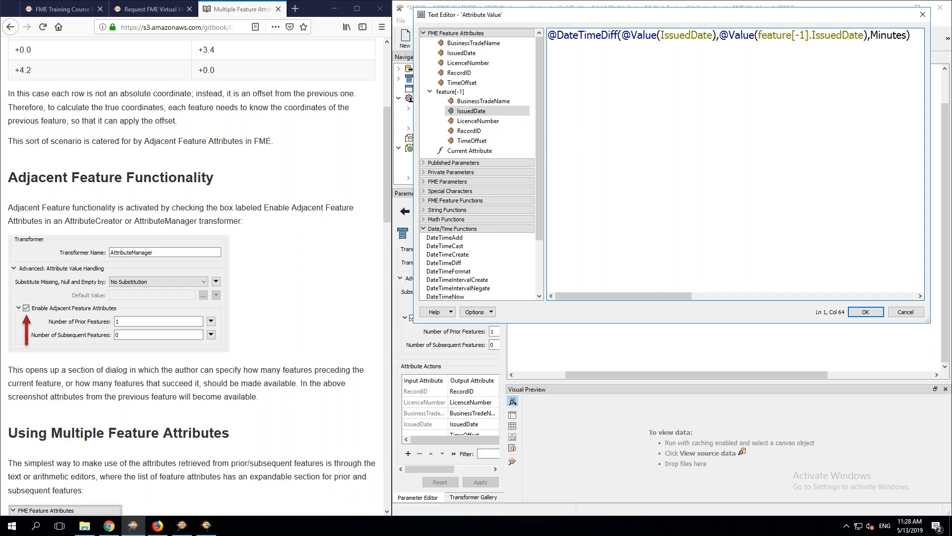
left_click(907, 312)
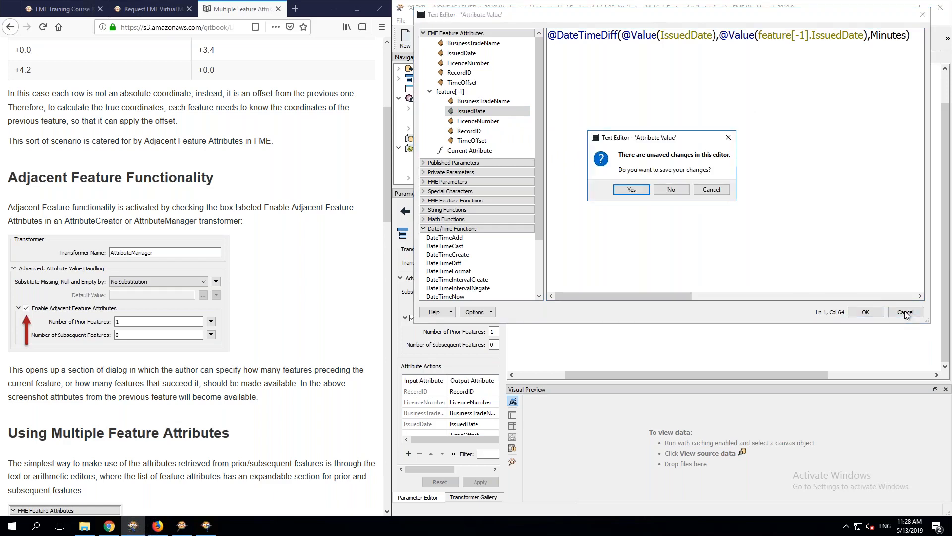
left_click(674, 191)
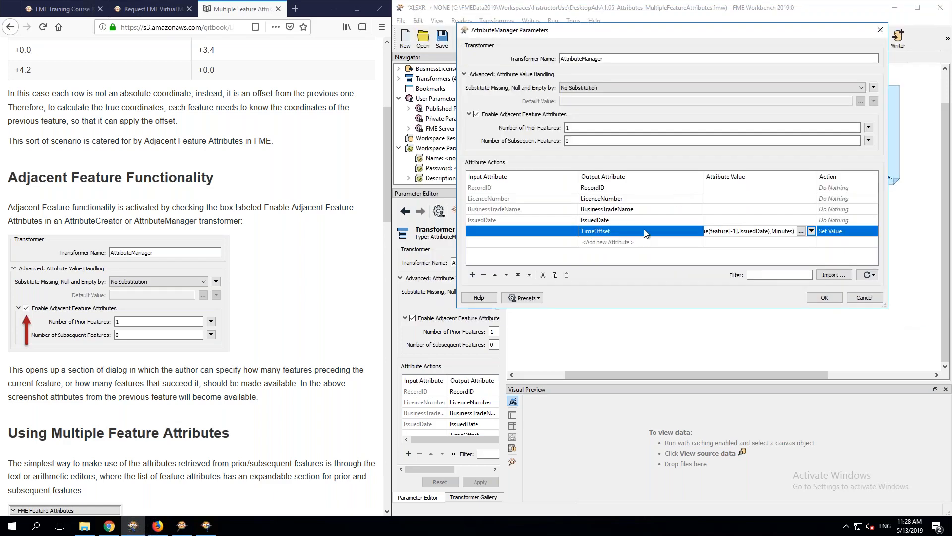
Step: Set the number of subsequent features to 1 and duplicate the TimeOffset attribute as TimeOffset2
left_click(567, 141)
type("1")
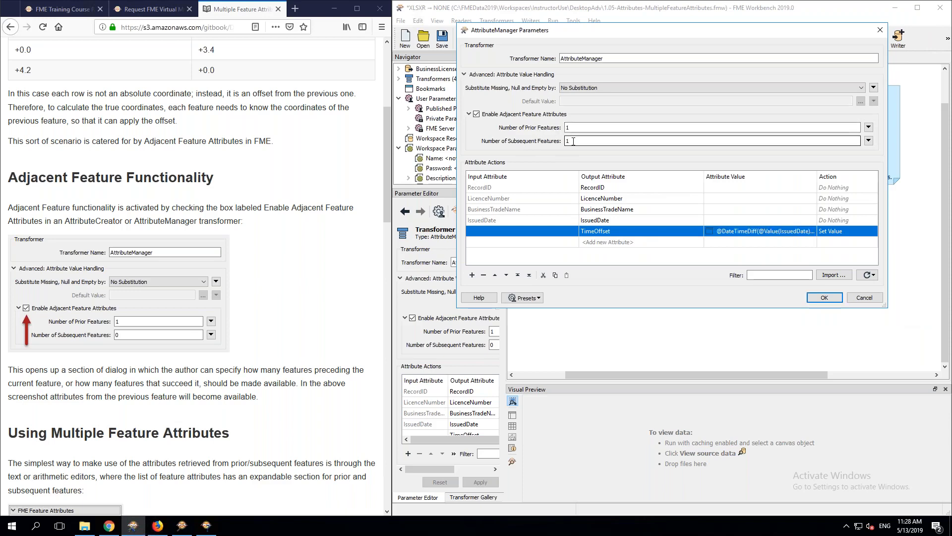
key("Tab")
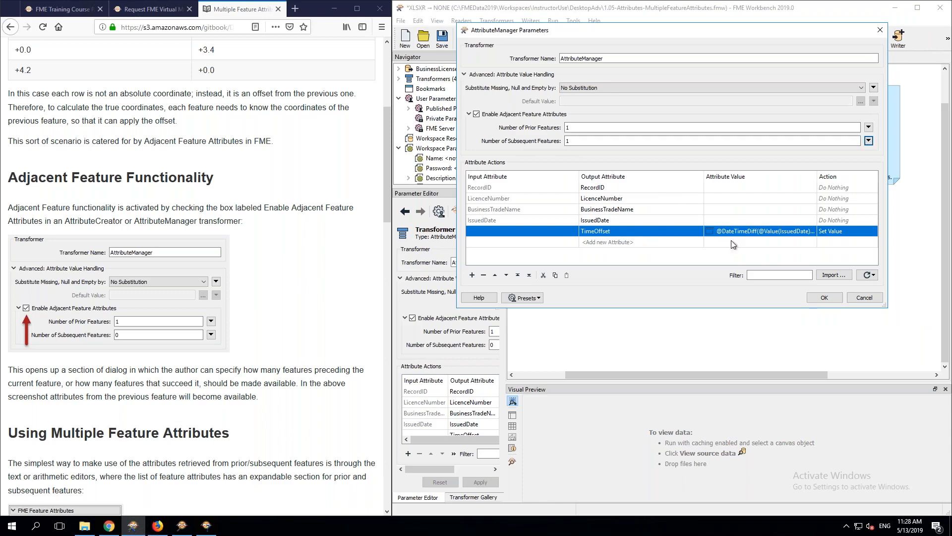
left_click(645, 248)
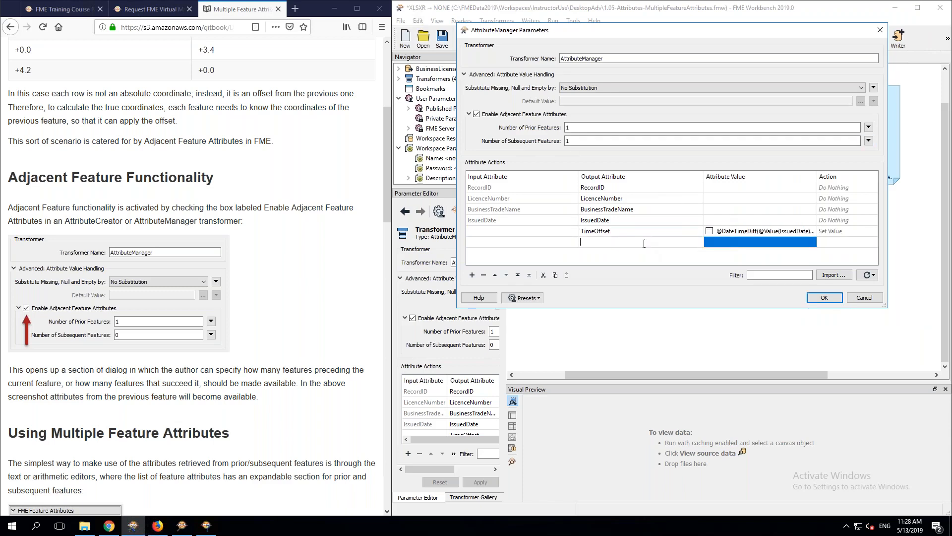
left_click(634, 232)
left_click(555, 276)
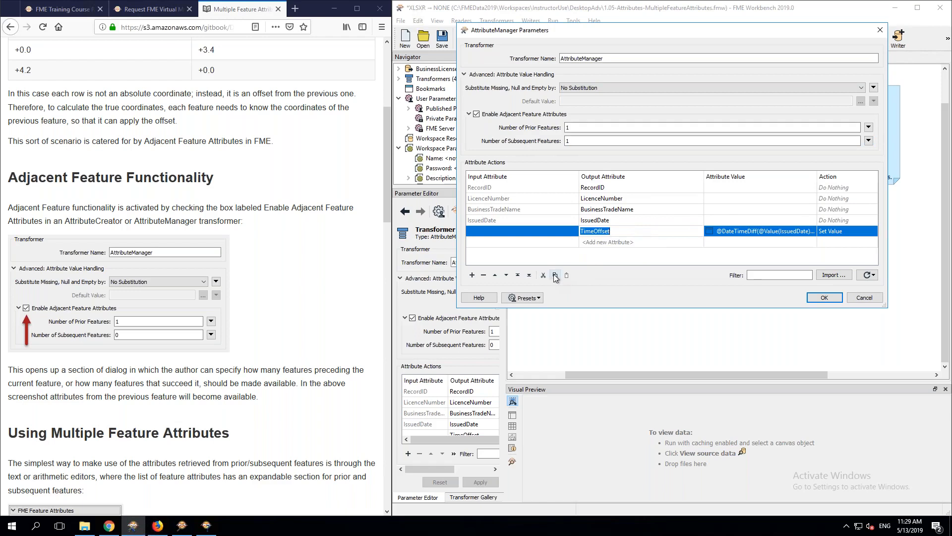
left_click(566, 275)
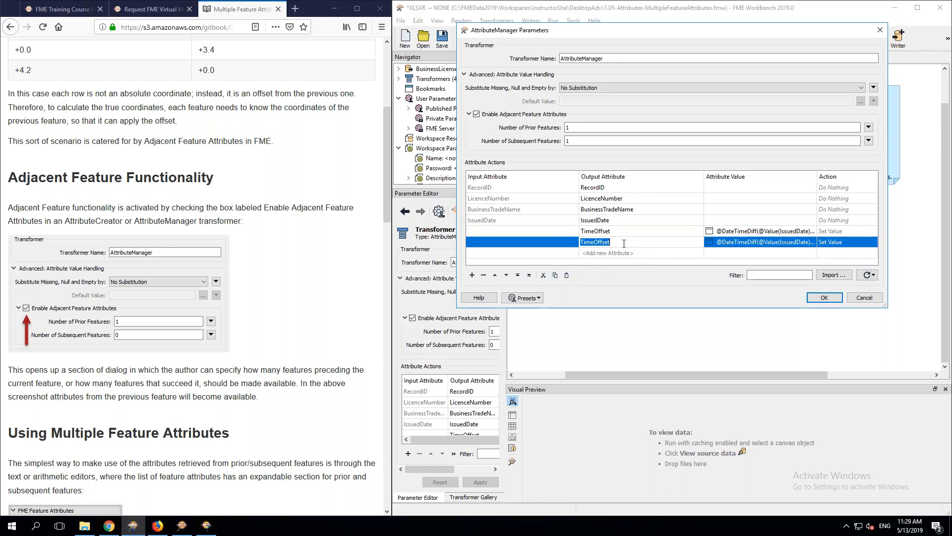
left_click(623, 242)
type("2")
left_click(808, 242)
left_click(812, 242)
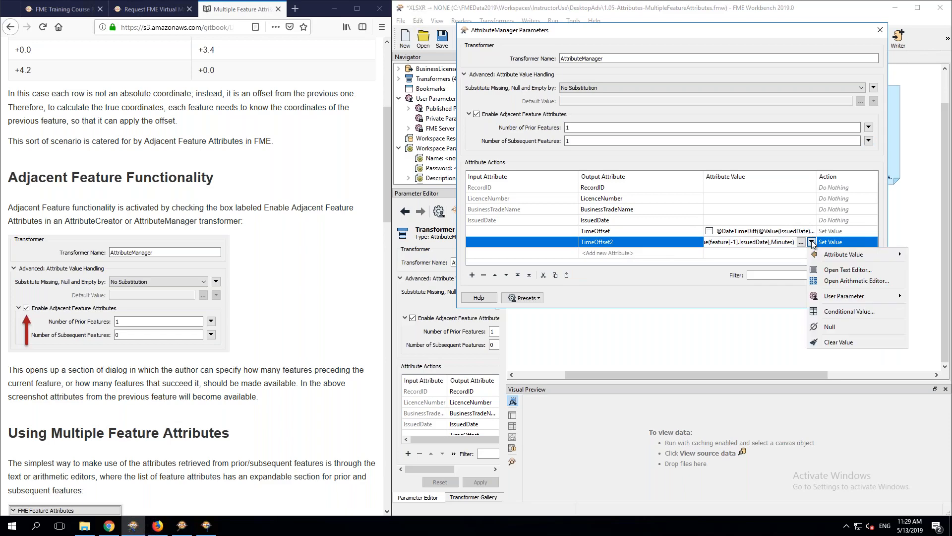
left_click(843, 270)
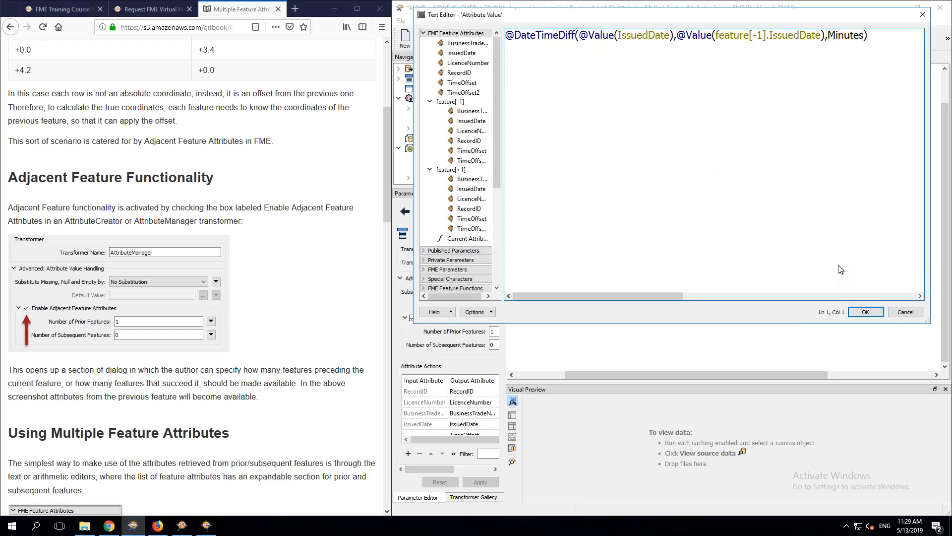
left_click(754, 35)
type("+")
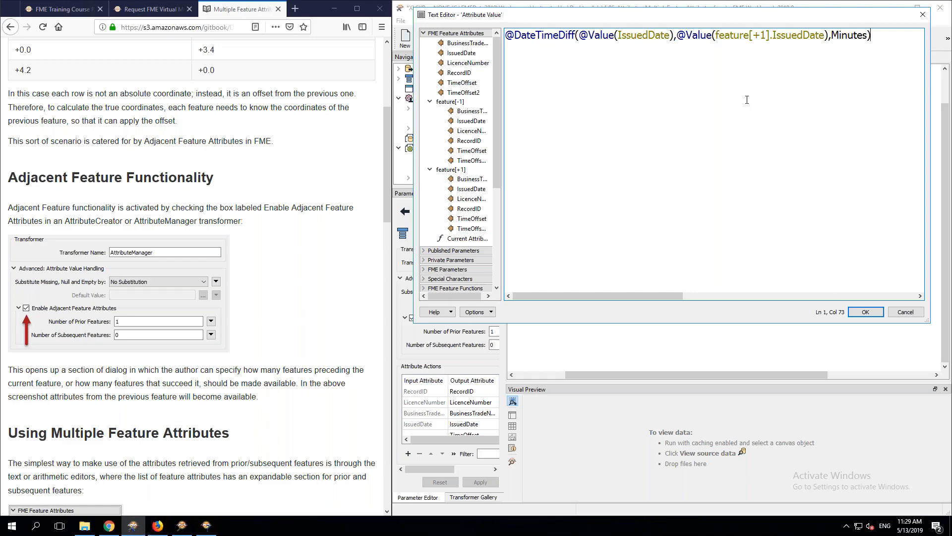
left_click(865, 311)
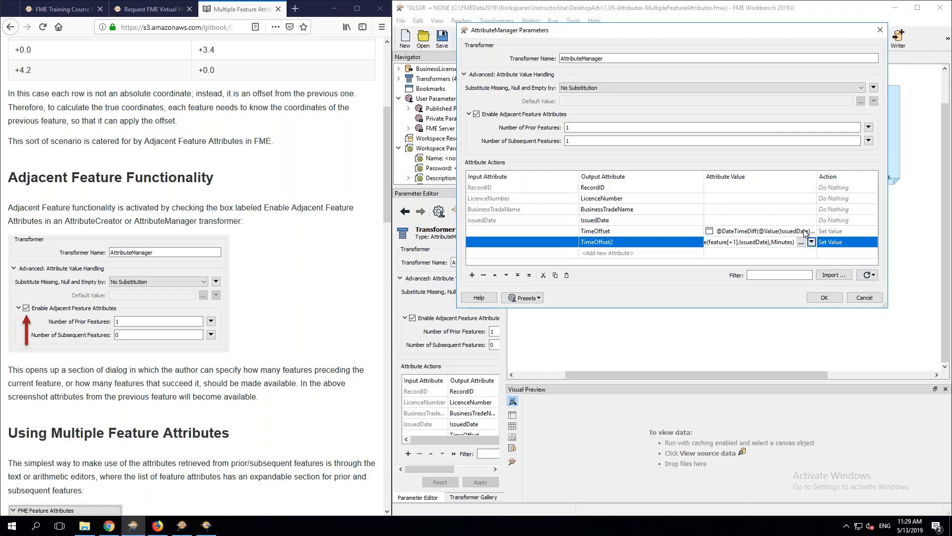
Step: Change the TimeOffset expression to compare IssuedDate with the IssuedDate of feature[-4]
left_click(808, 231)
left_click(812, 231)
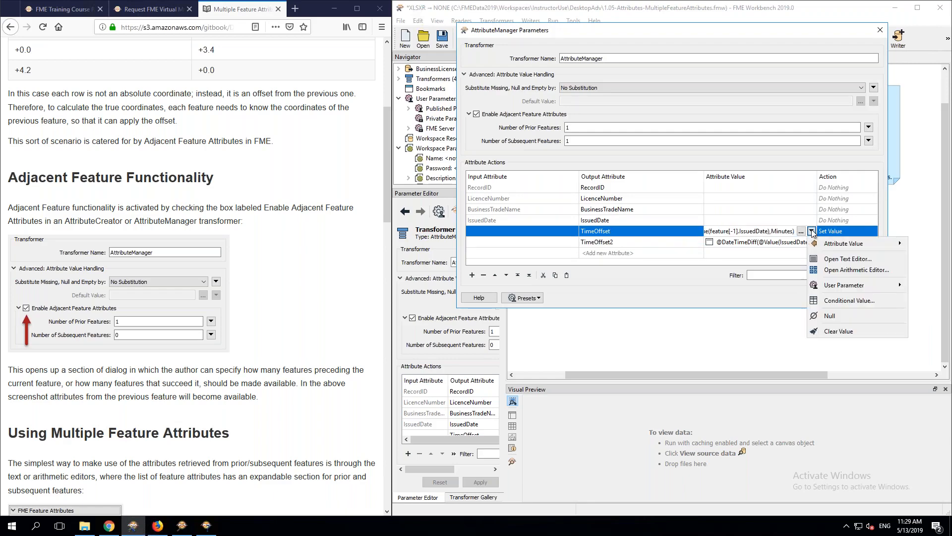
left_click(846, 259)
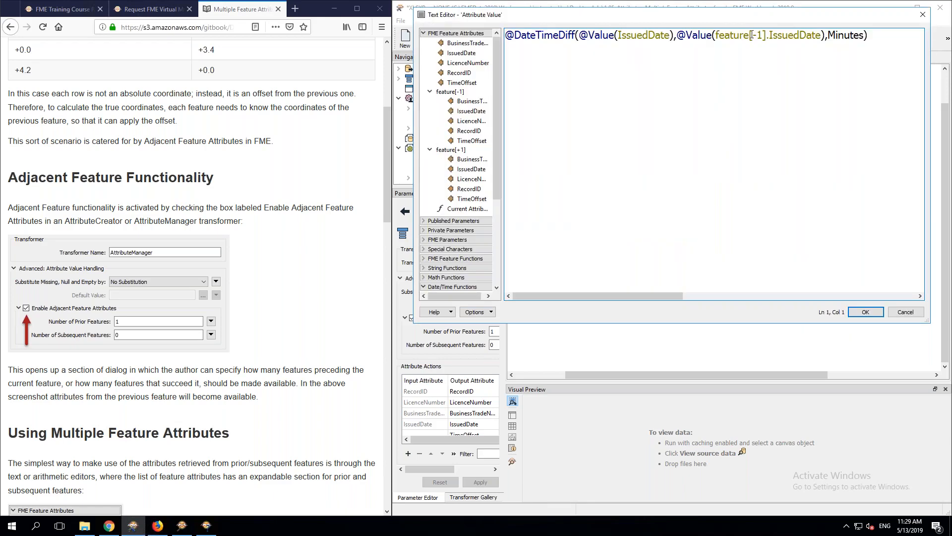
double_click(759, 34)
type("4")
left_click(865, 312)
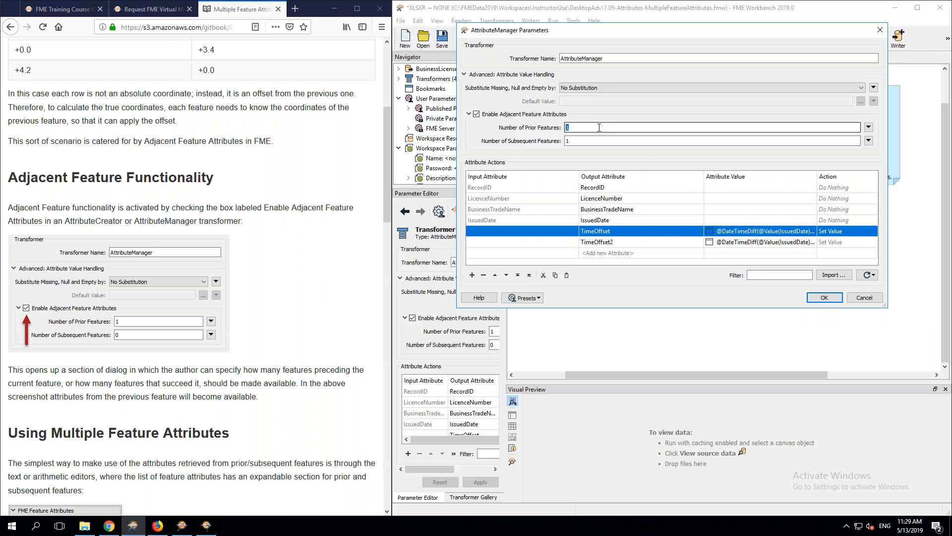
Step: Set both the number of prior features and the number of subsequent features to 5
type("5")
key("Tab")
type("5")
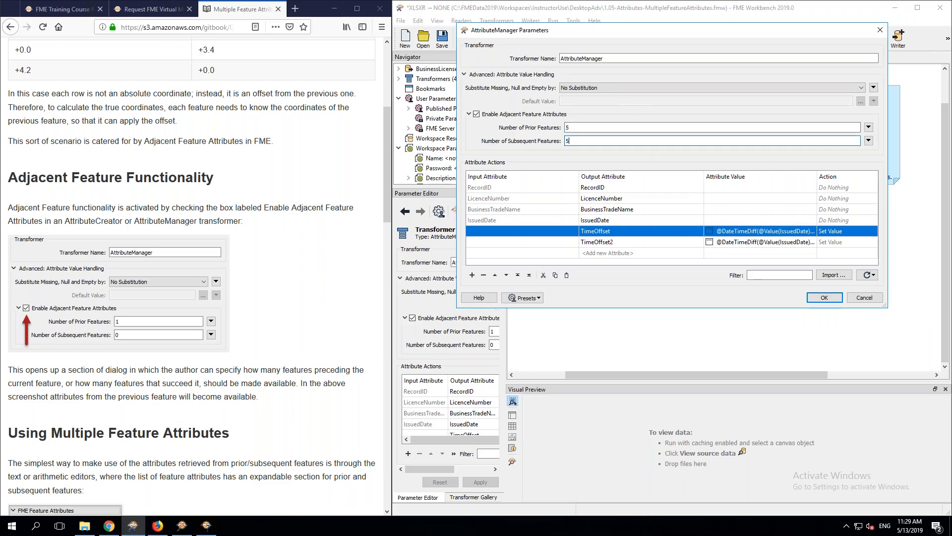
key("Tab")
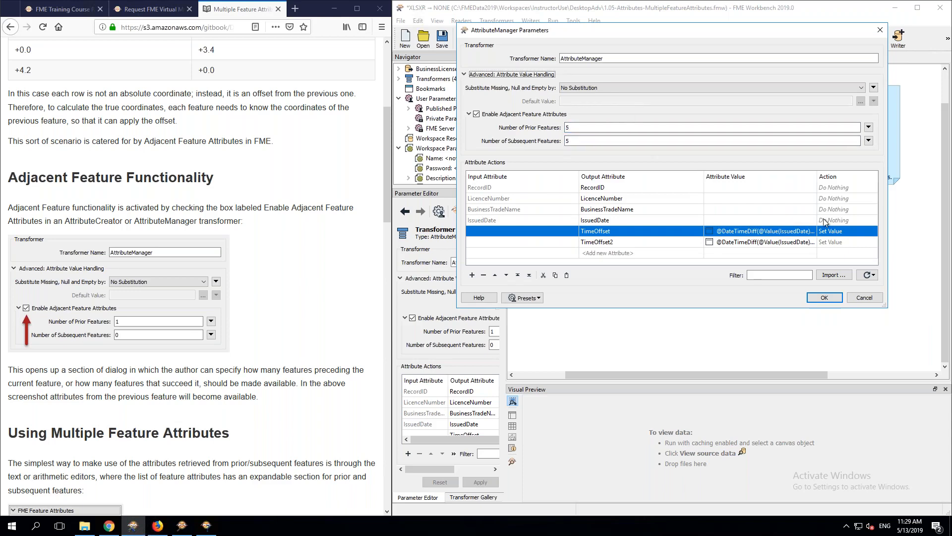
left_click(803, 232)
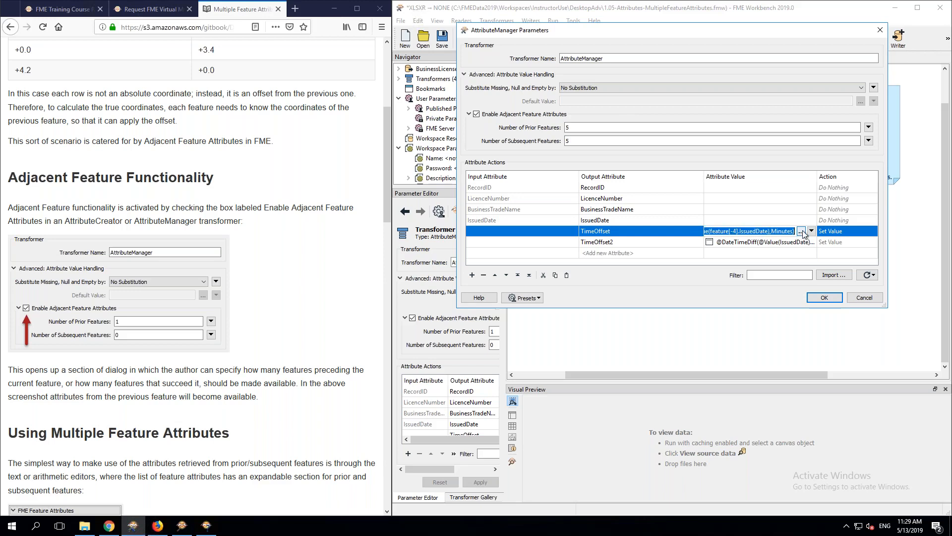
left_click(604, 252)
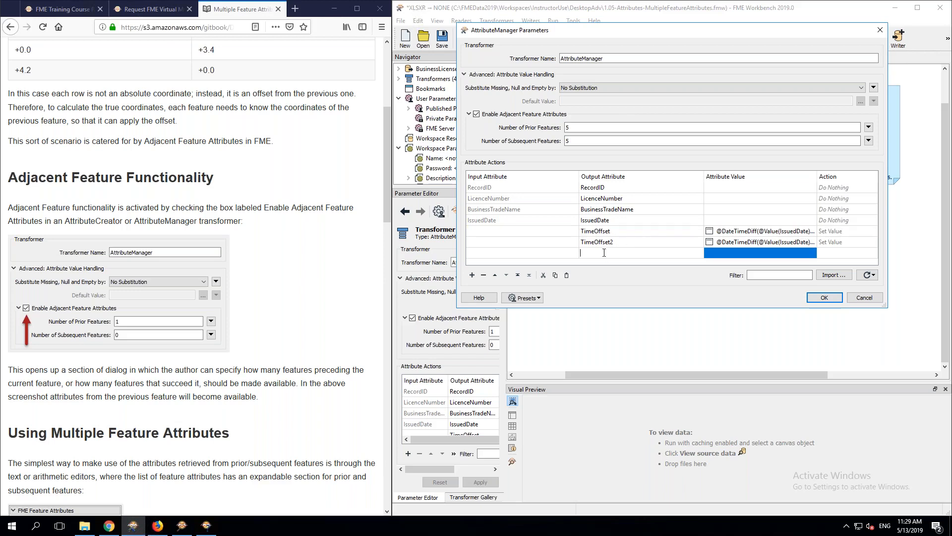
Step: Add a TaxValue attribute with the value 1111 and a new attribute named CumulativeTax
type("TaxValue")
key("Tab")
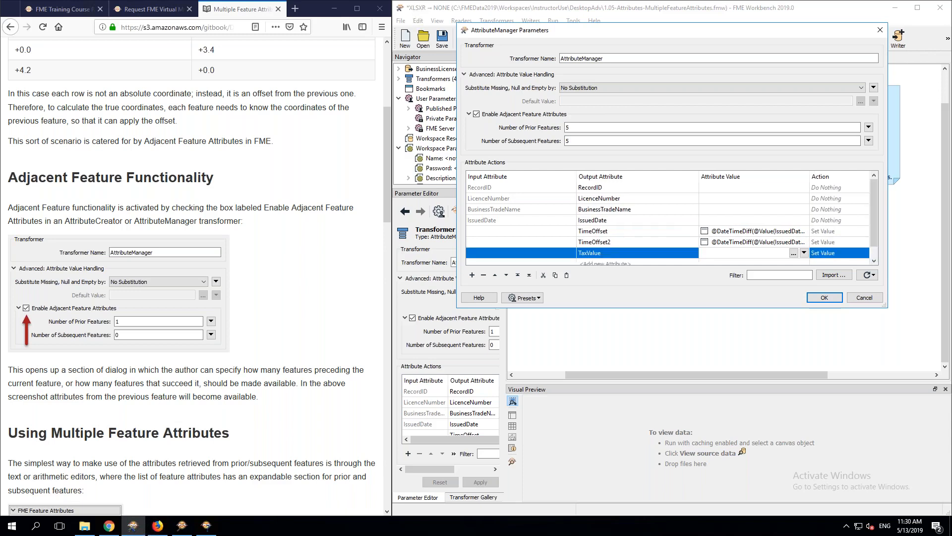
type("1111")
left_click(590, 262)
type("Cu")
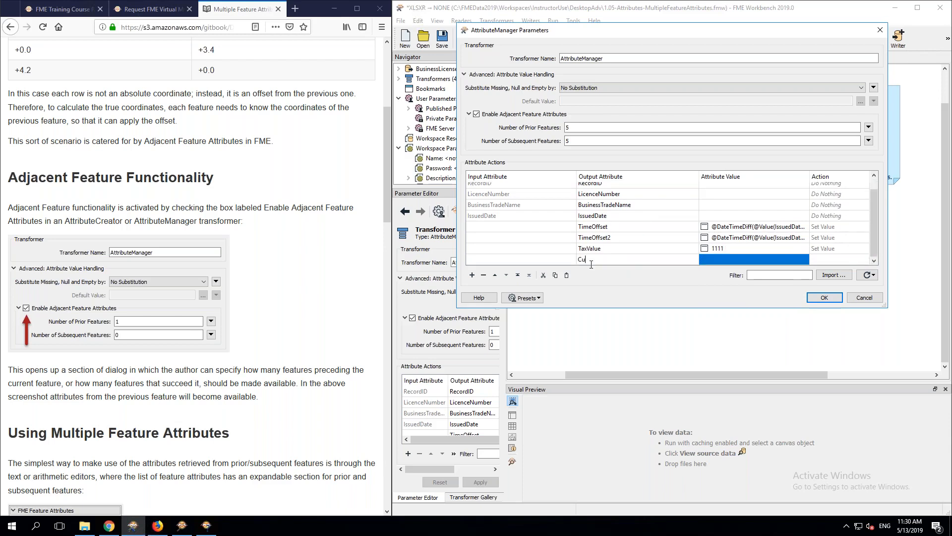
type("mulativeTax")
Step: Set CumulativeTax to the arithmetic sum of TaxValue from feature[-5], feature[-4] and feature[-3], and accept the AttributeManager parameters
left_click(793, 255)
left_click(804, 253)
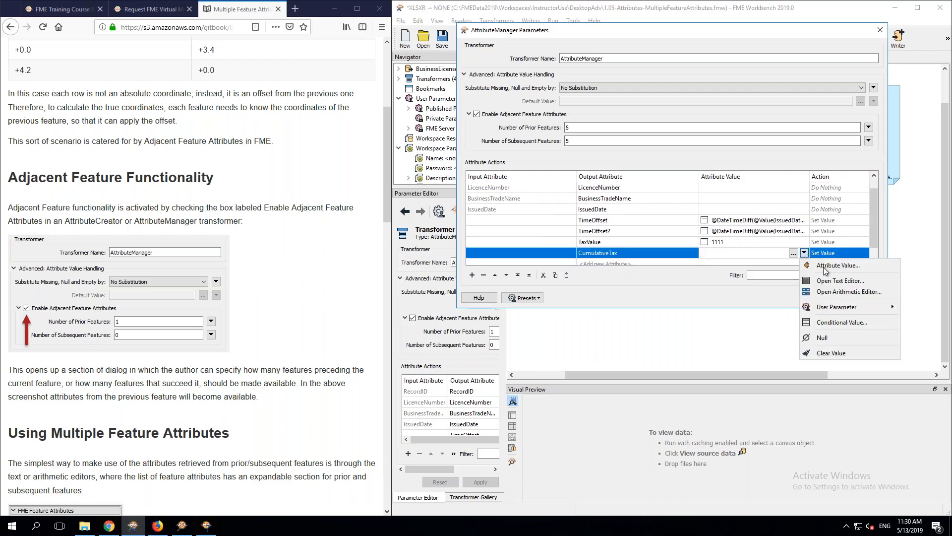
left_click(838, 294)
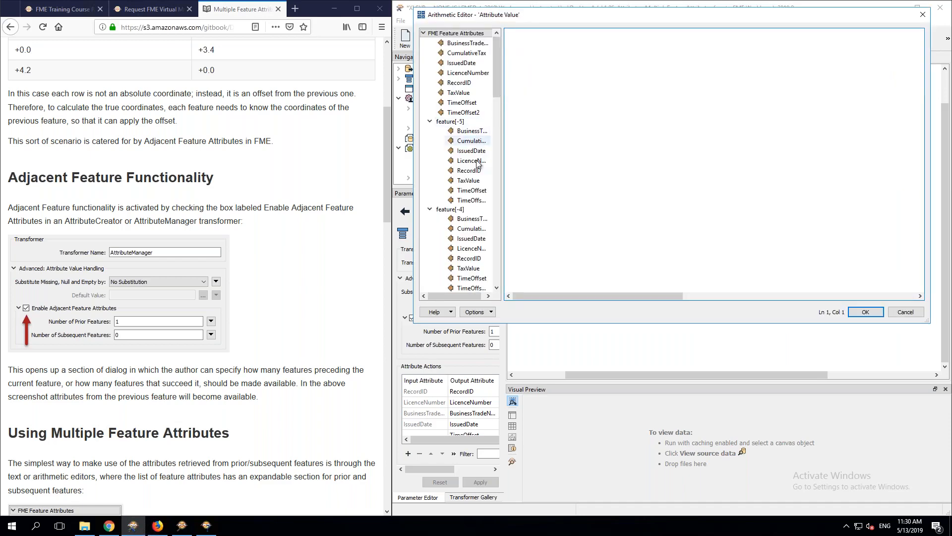
double_click(469, 181)
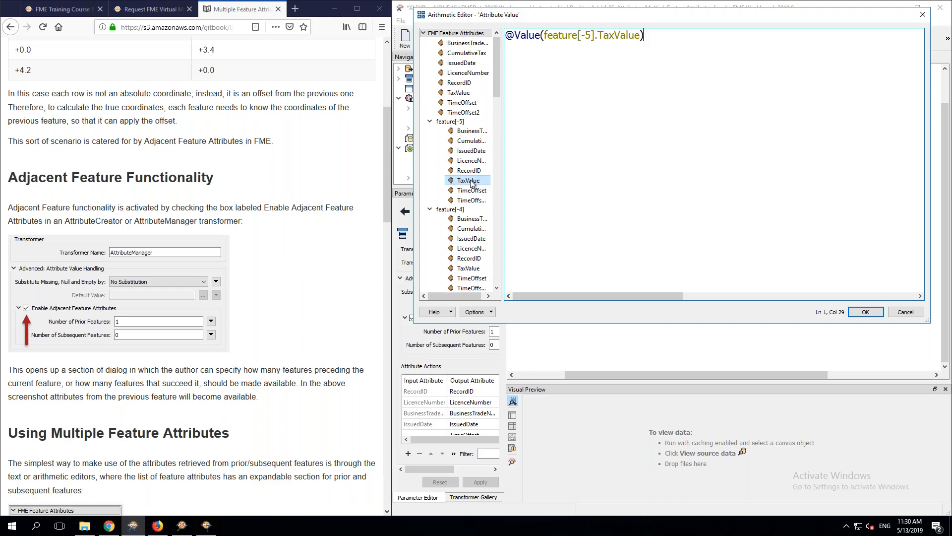
type("+")
double_click(469, 268)
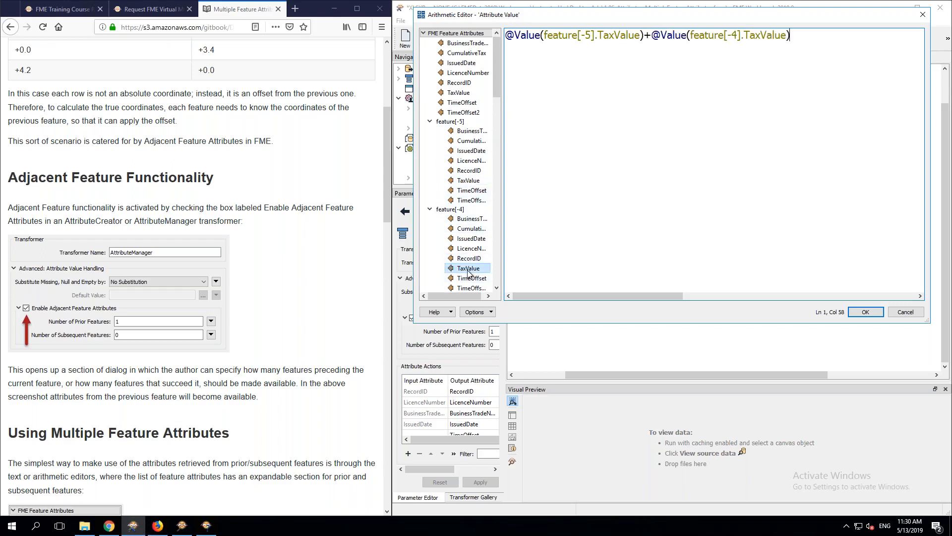
type("+")
scroll(469, 281, "down", 1)
scroll(469, 281, "down", 2)
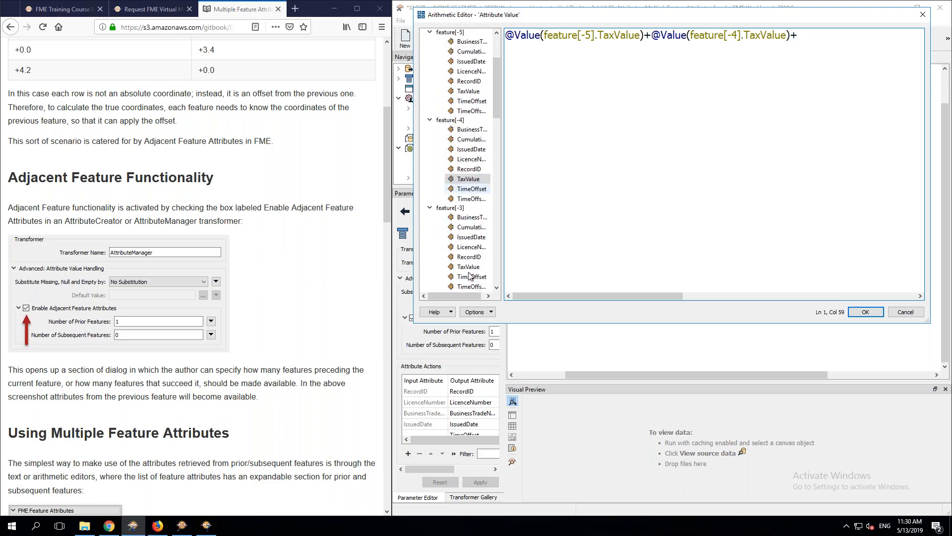
double_click(468, 266)
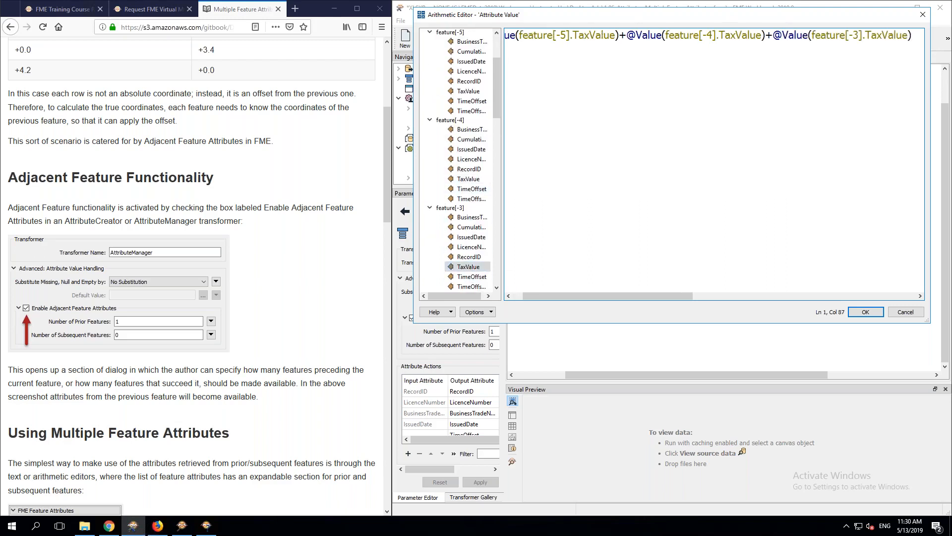
left_click(862, 312)
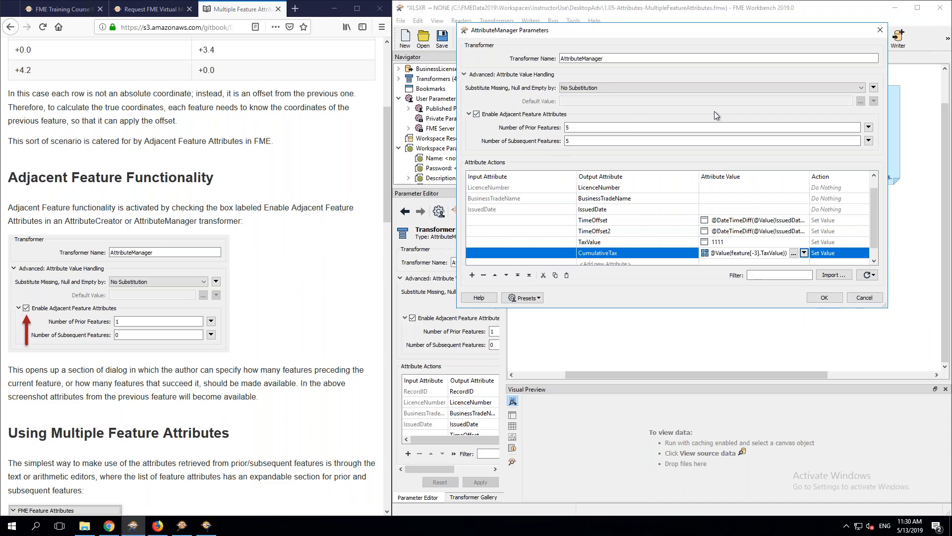
left_click(818, 300)
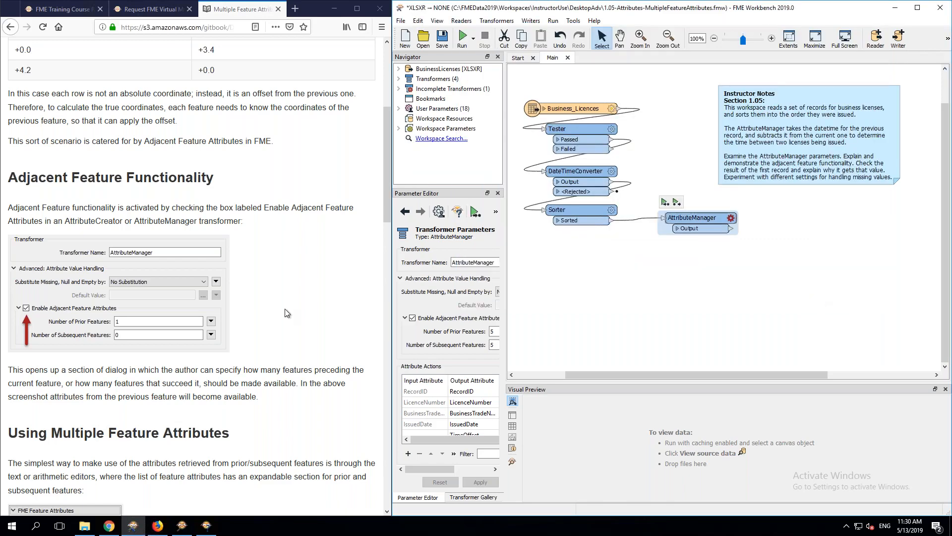
Step: Review the manual's Missing Values section and try substituting missing, null and empty values in the AttributeManager with a default value of 100
left_click(285, 313)
scroll(285, 313, "down", 20)
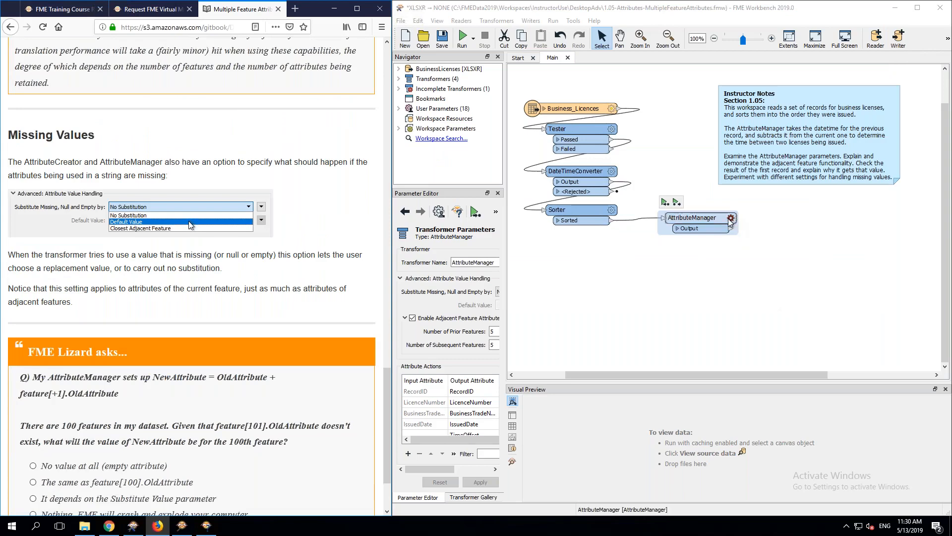
left_click(730, 219)
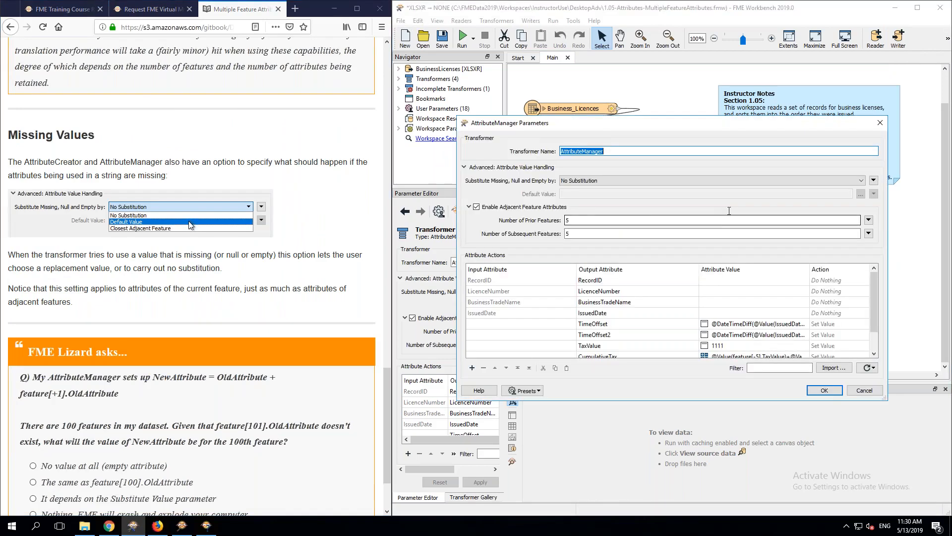
left_click(475, 183)
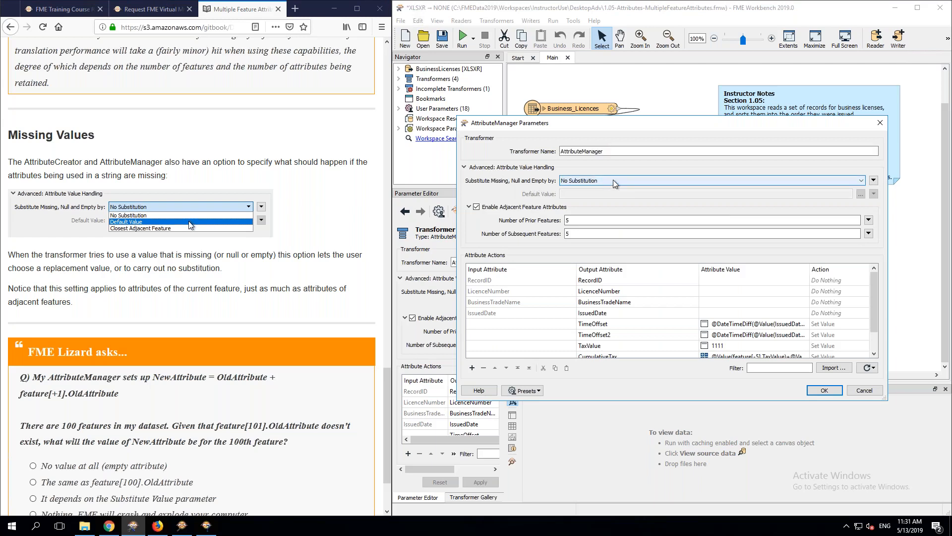
left_click(606, 183)
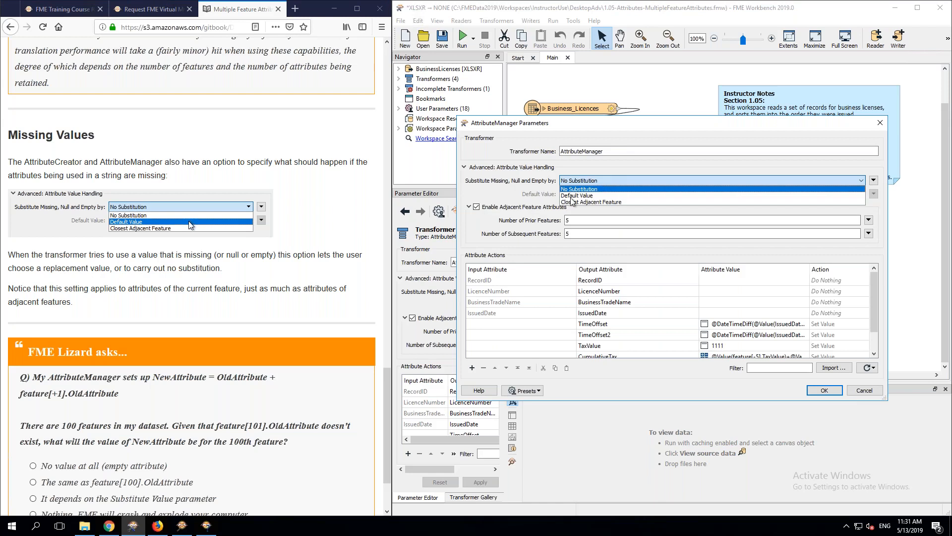
left_click(601, 195)
double_click(601, 195)
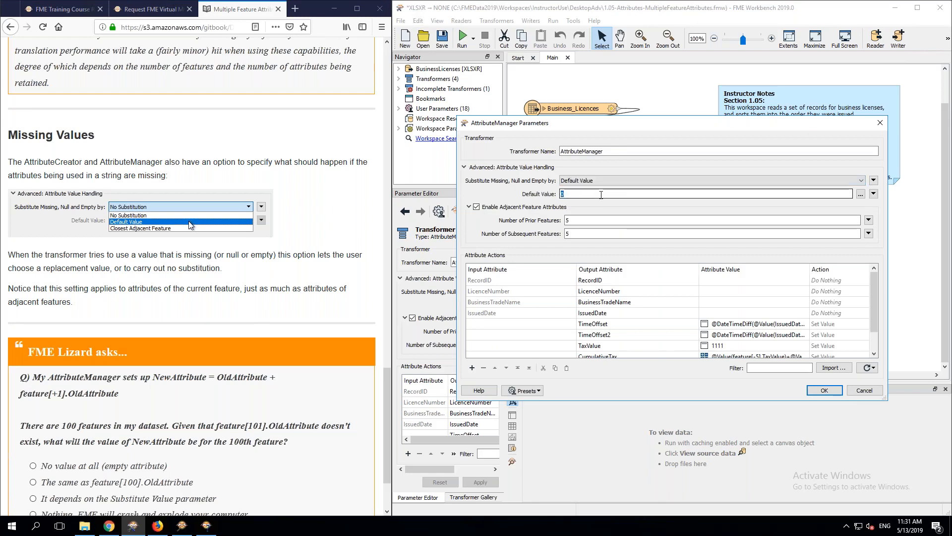
type("100")
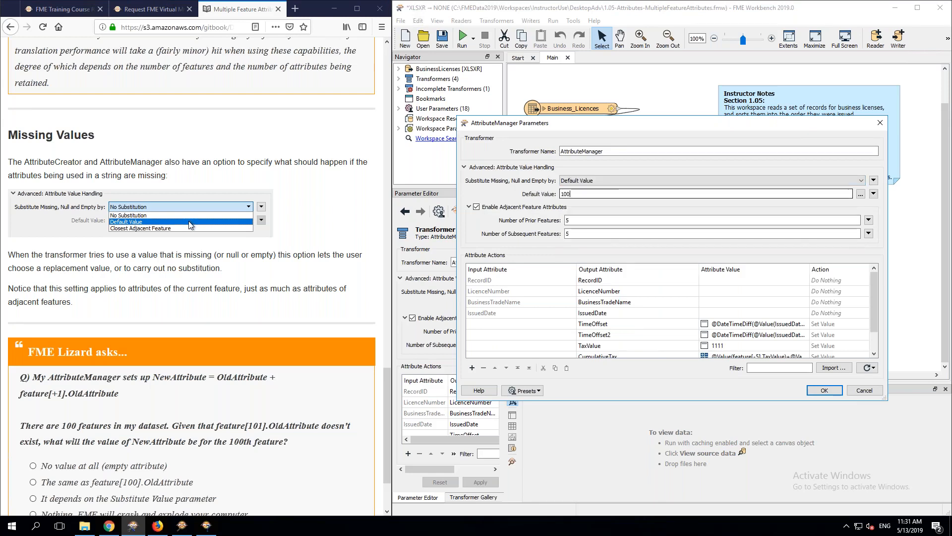
Step: Try No Substitution and Closest Adjacent Feature as the missing value handling, and clear the default value
left_click(599, 180)
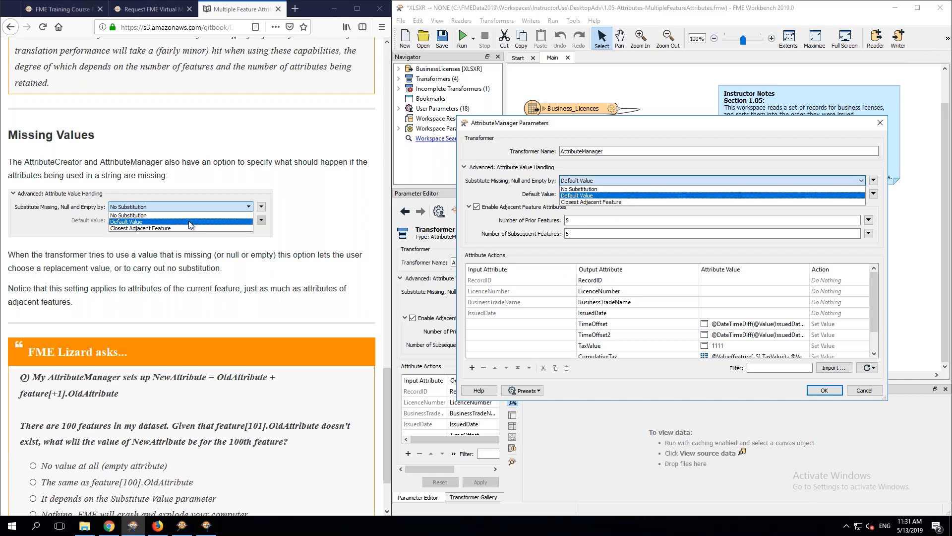
left_click(597, 188)
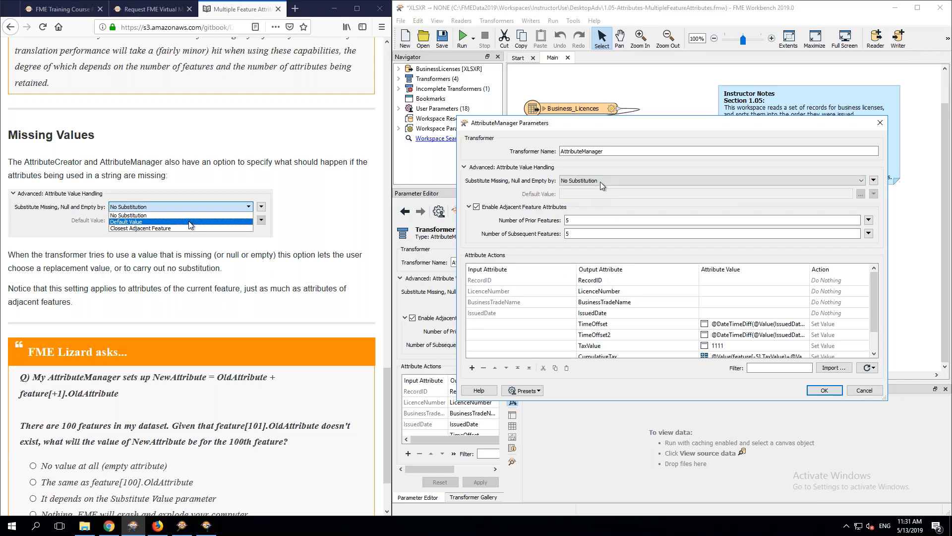
left_click(601, 184)
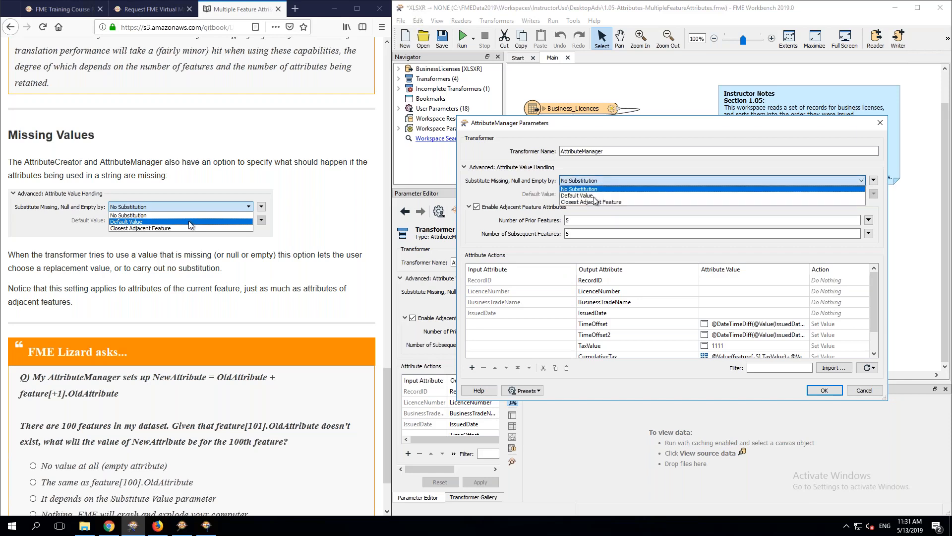
left_click(590, 203)
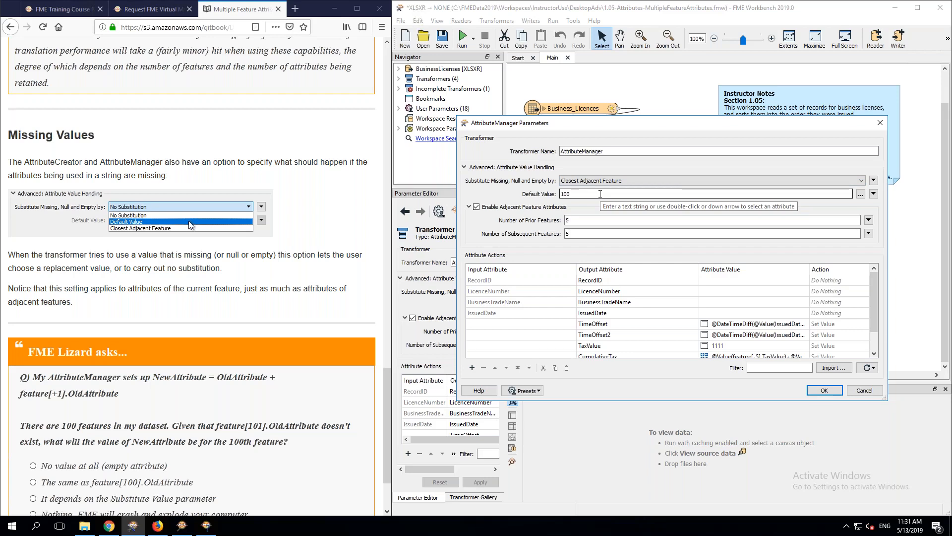
left_click(600, 181)
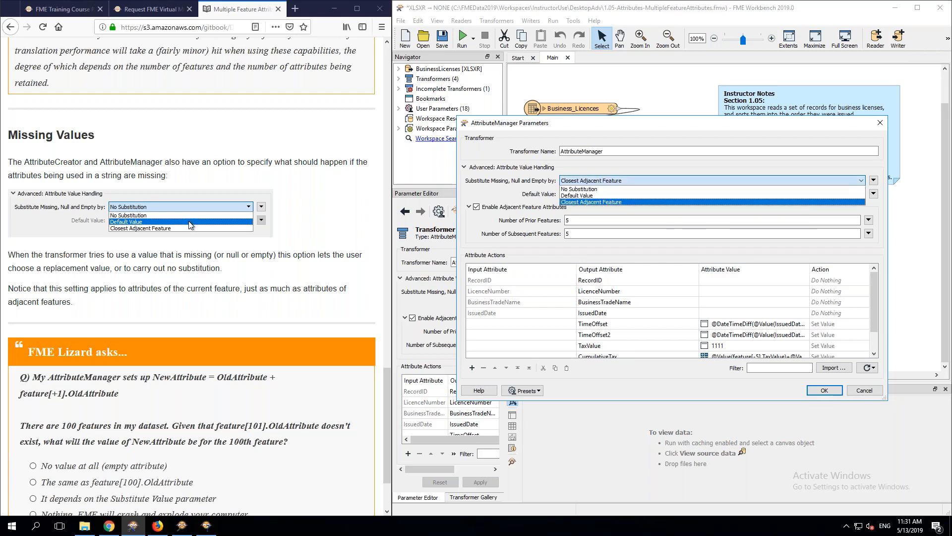
left_click(603, 164)
double_click(570, 194)
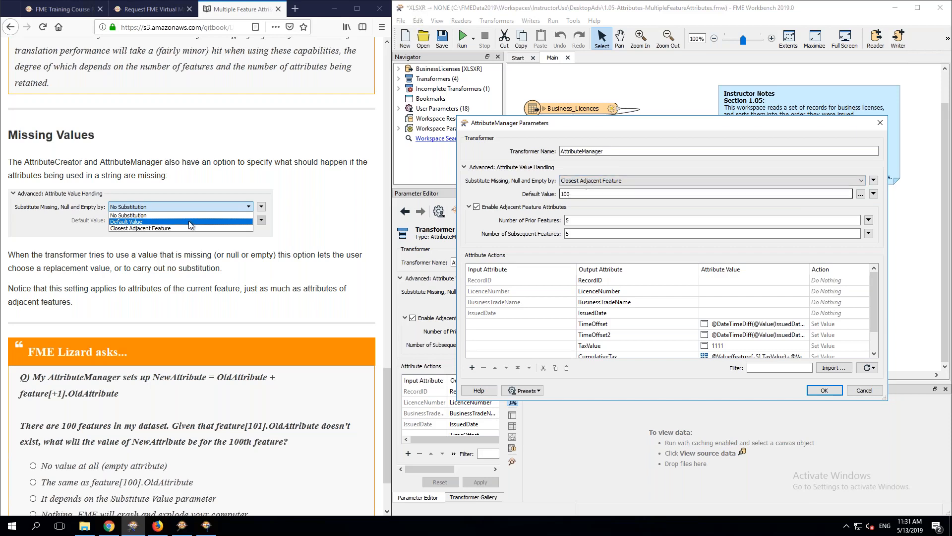
key("BackSpace")
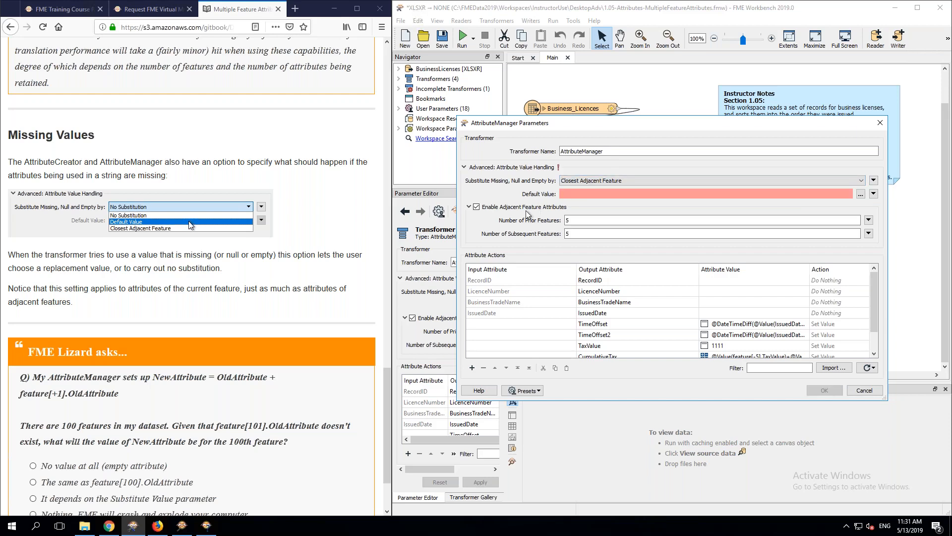
Step: Try 1 prior feature with missing value handling set to No Substitution, and discard the AttributeManager changes
double_click(571, 220)
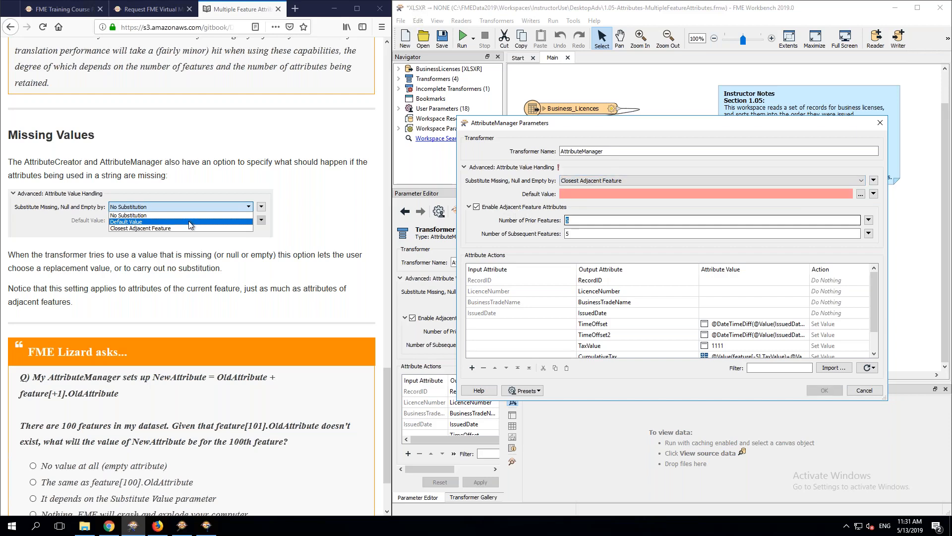
type("1")
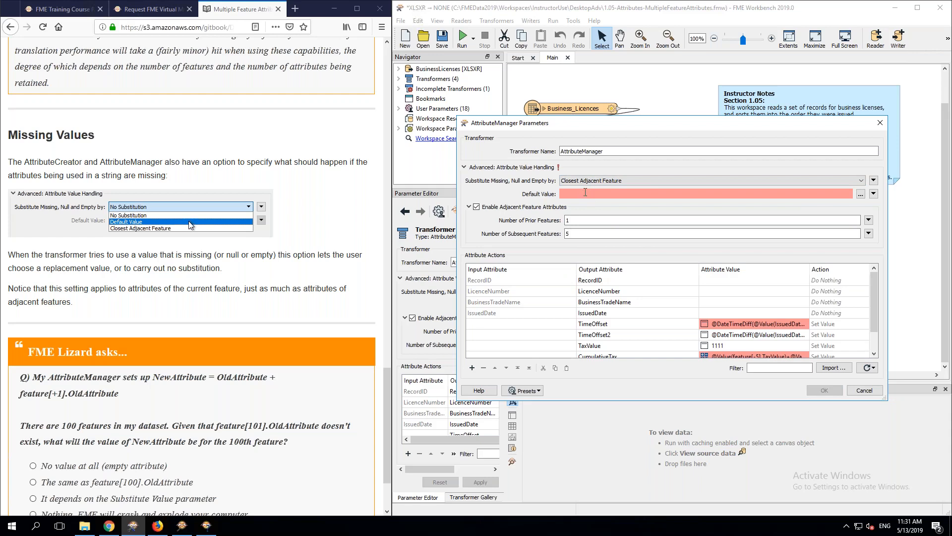
left_click(593, 182)
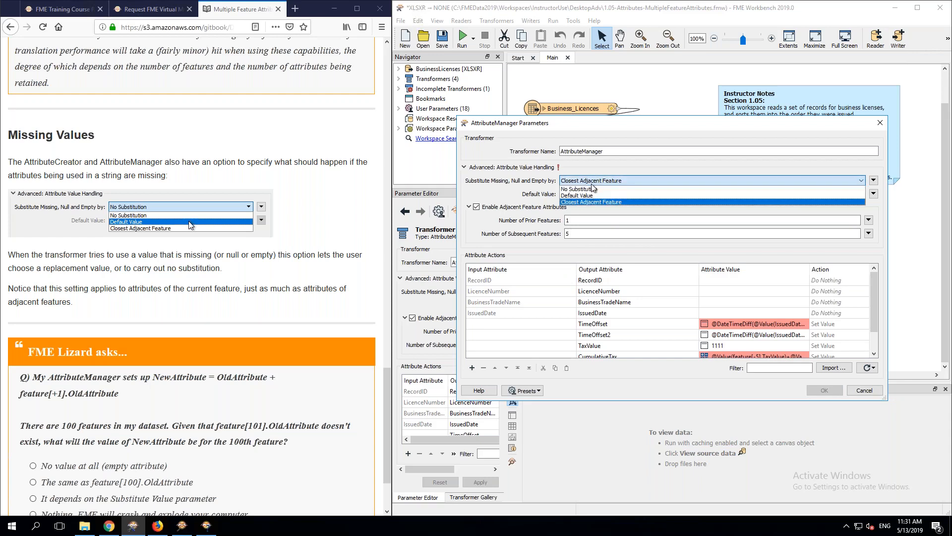
left_click(588, 190)
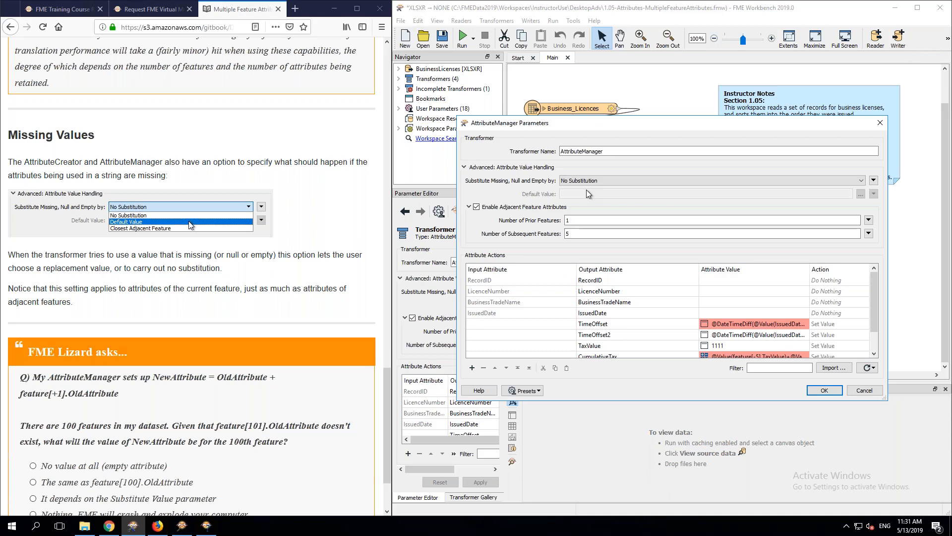
left_click(864, 390)
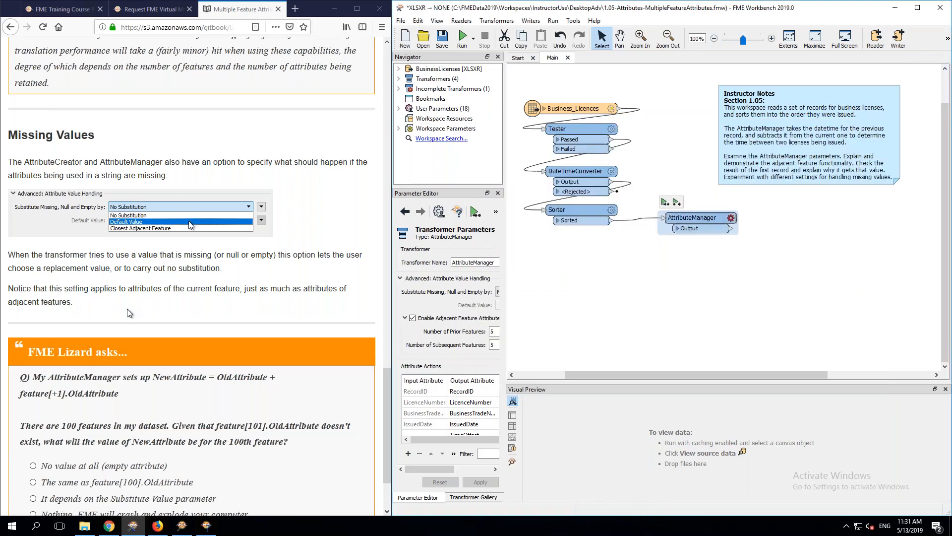
Step: Open the manual's next page, Exercise 3 Precipitation Calculations, and select its web address
scroll(127, 308, "down", 3)
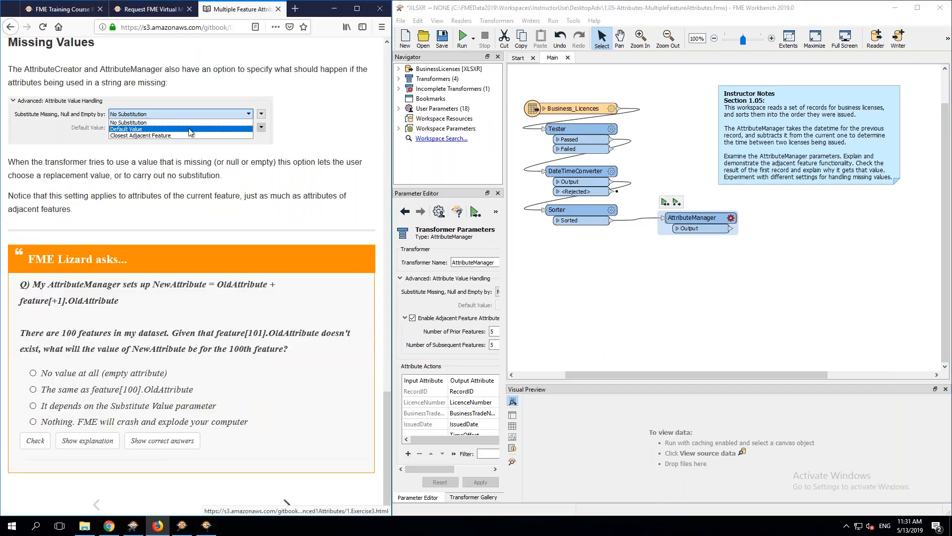
left_click(286, 502)
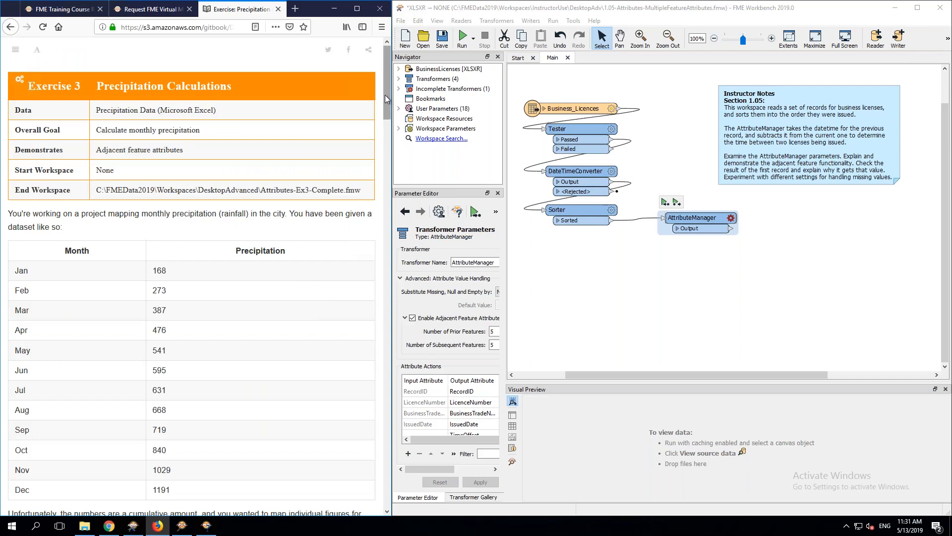
left_click(192, 29)
left_click(192, 28)
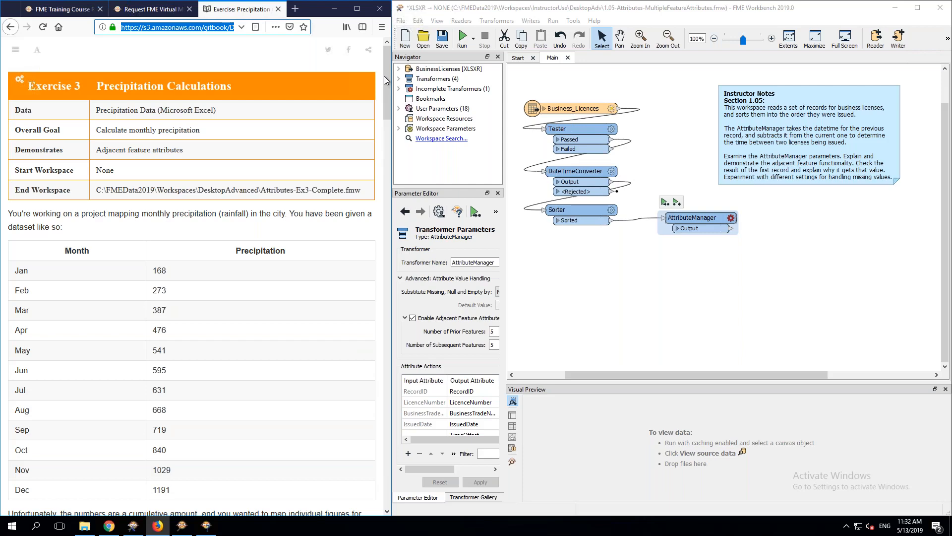
Step: Examine the exercise's monthly precipitation table, comparing individual months' cumulative figures, and read on to the Create Workspace instructions
left_click_drag(384, 89, 384, 100)
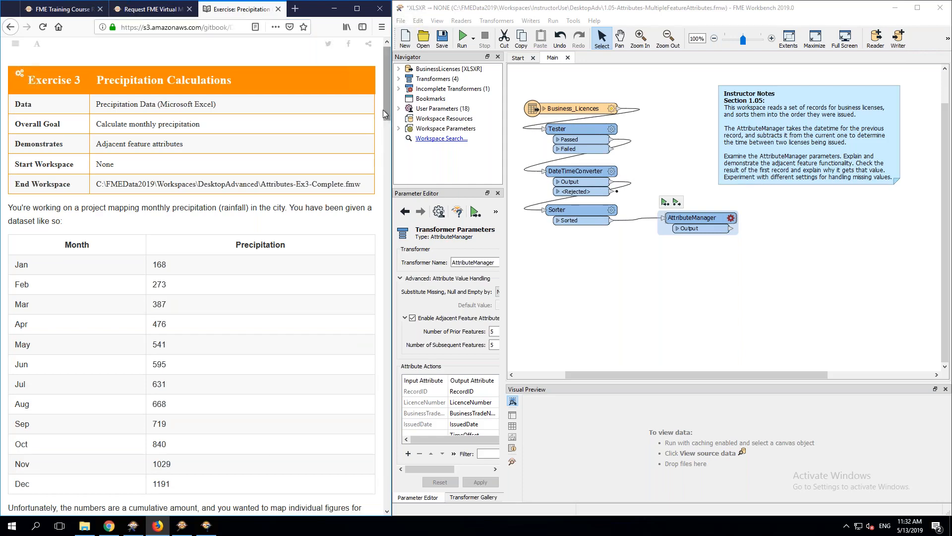
scroll(261, 145, "down", 2)
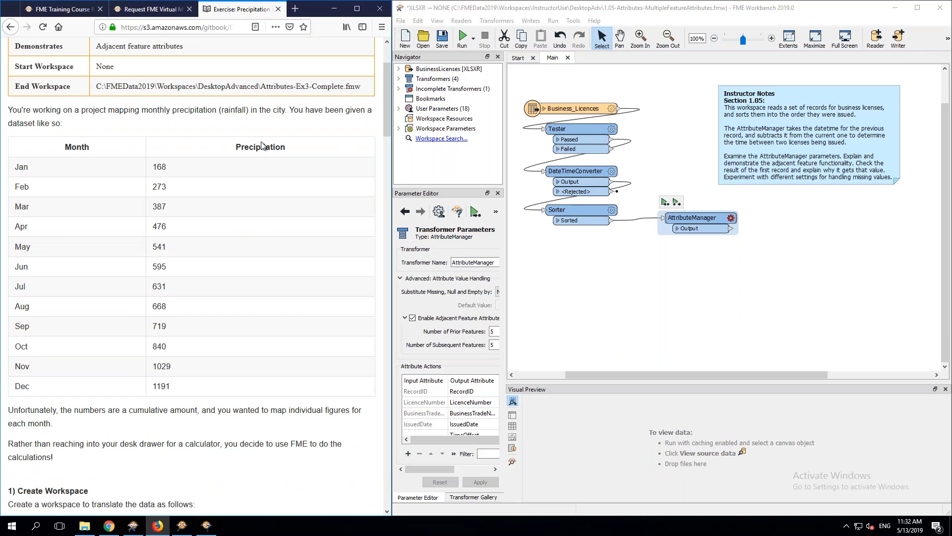
double_click(162, 167)
left_click_drag(174, 267, 147, 270)
double_click(160, 247)
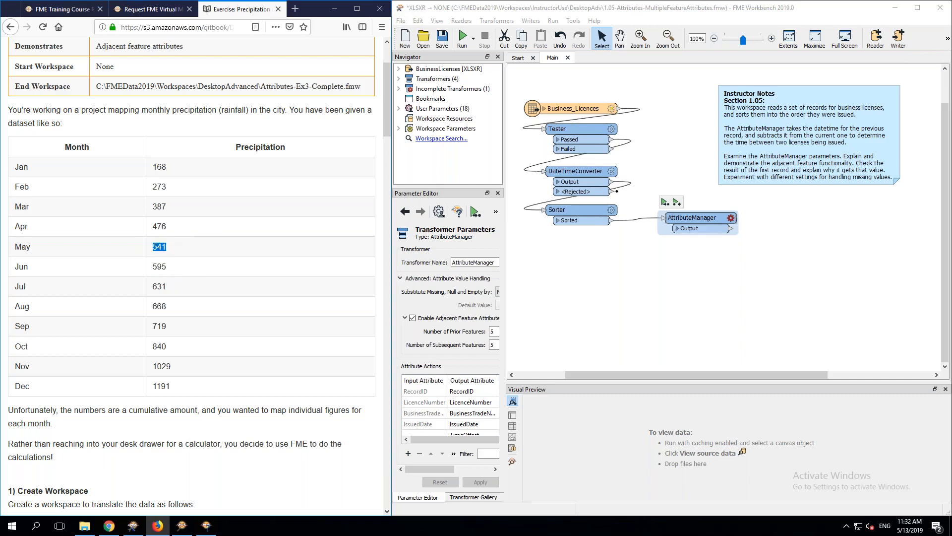
left_click(190, 263)
scroll(197, 268, "down", 3)
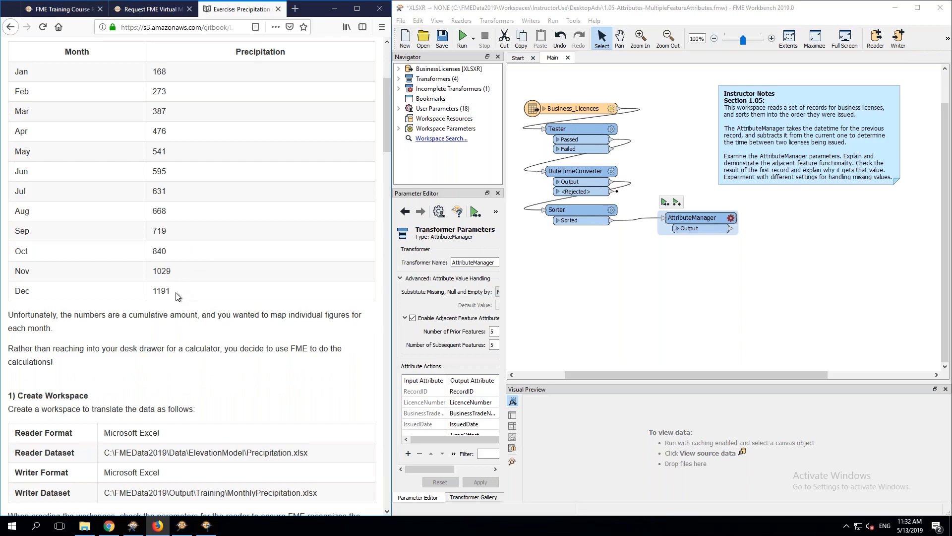
Step: Start generating a new workspace from the start page without saving the changes to the current workspace
left_click_drag(175, 292, 153, 292)
scroll(171, 293, "down", 1)
scroll(172, 292, "down", 2)
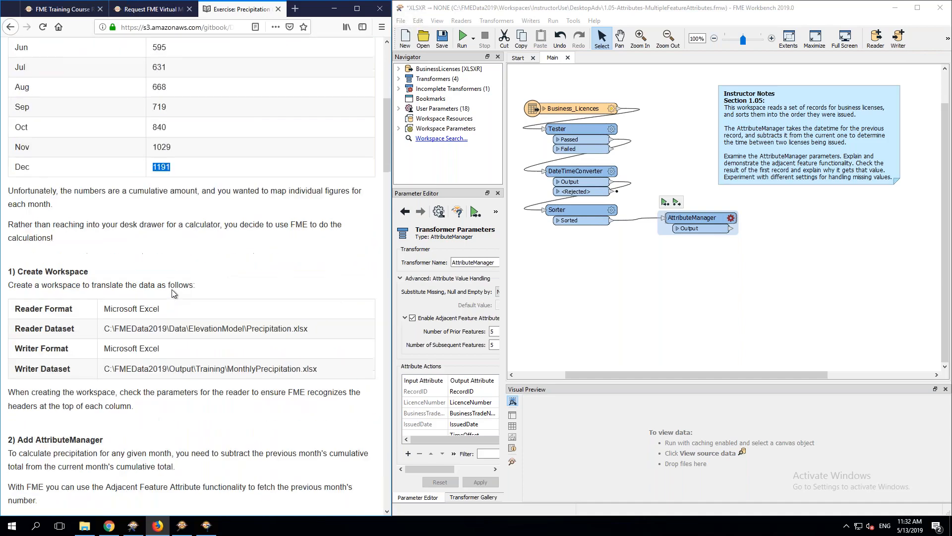
left_click(518, 58)
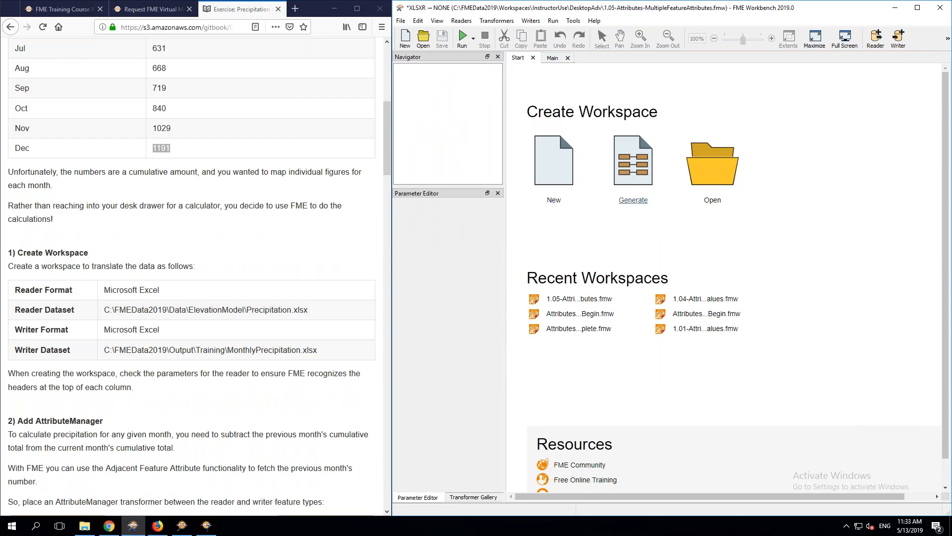
left_click(633, 169)
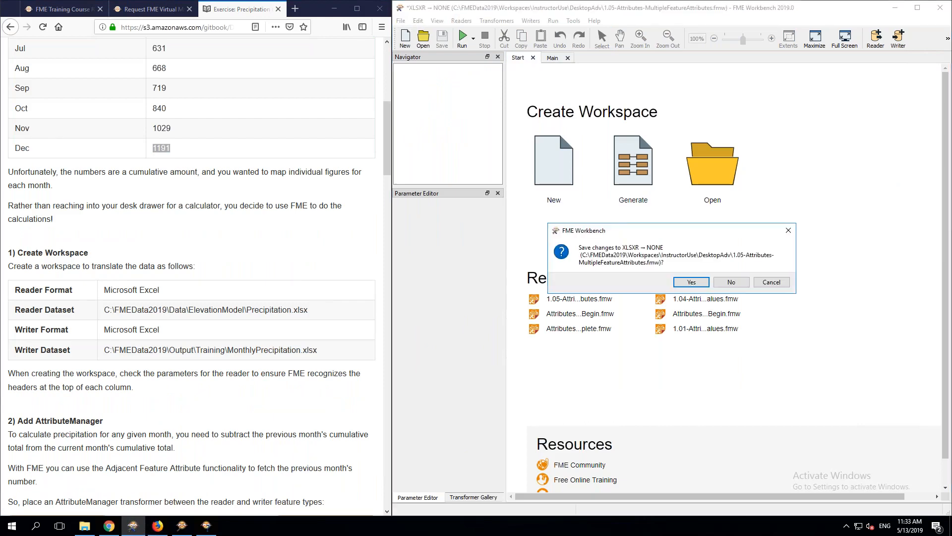
left_click(723, 282)
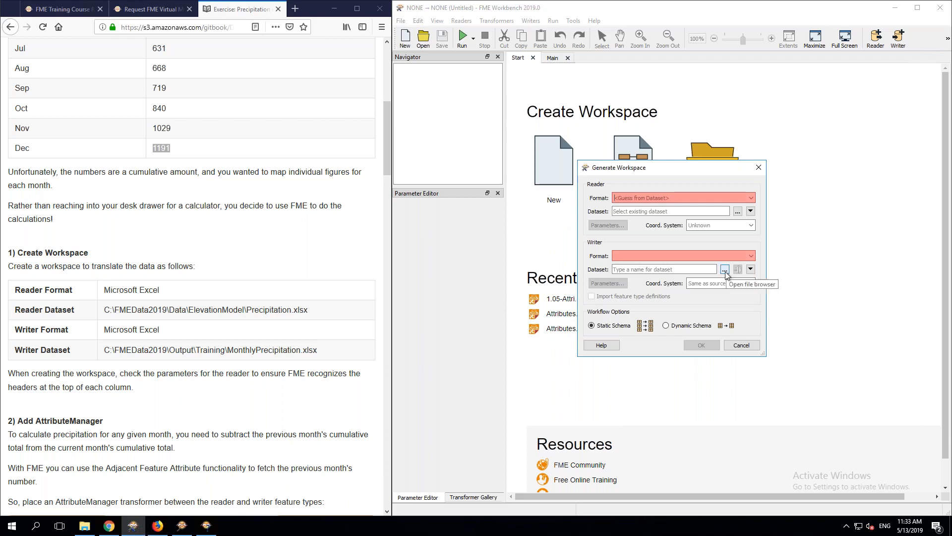
Step: Set the reader format to Microsoft Excel and its dataset to Precipitation.xlsx in C:\FMEData2019\Data\ElevationModel
type("excel")
key("Tab")
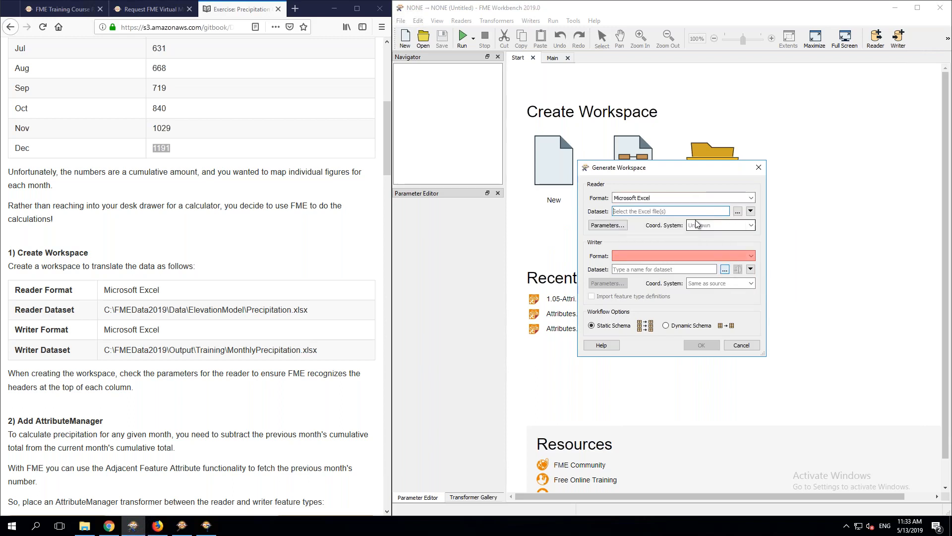
left_click(737, 212)
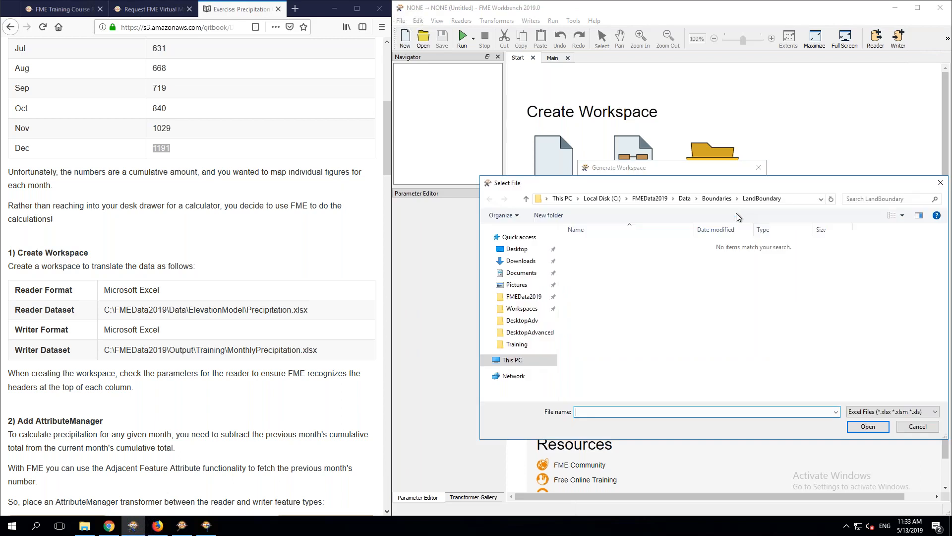
left_click(683, 198)
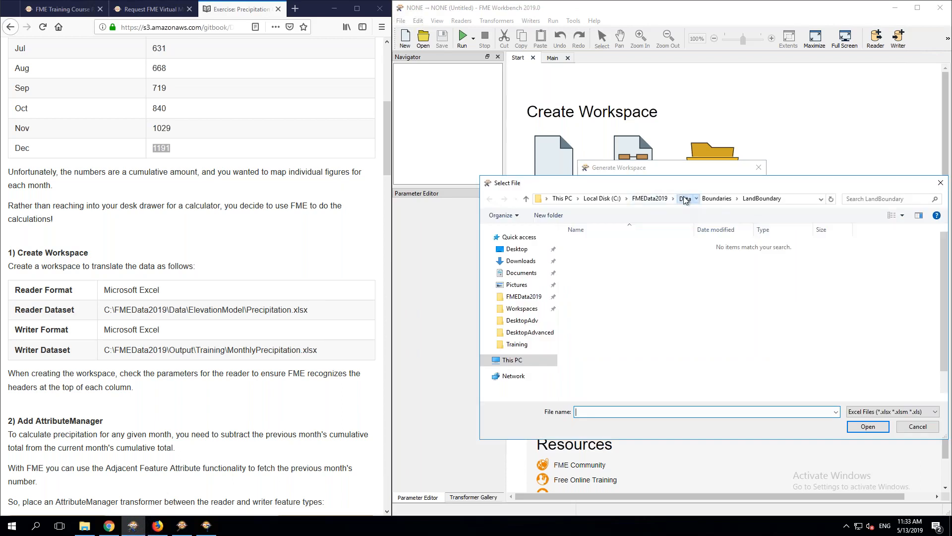
double_click(606, 306)
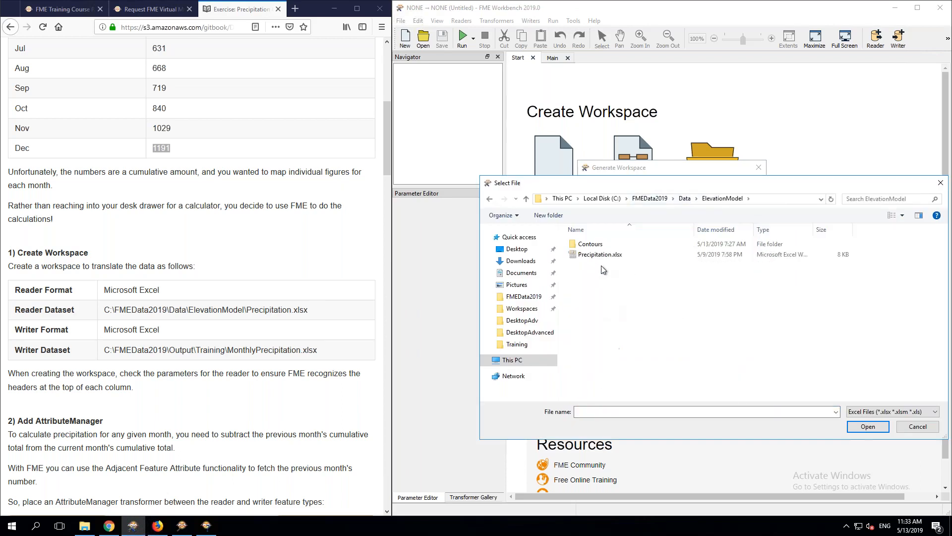
double_click(608, 255)
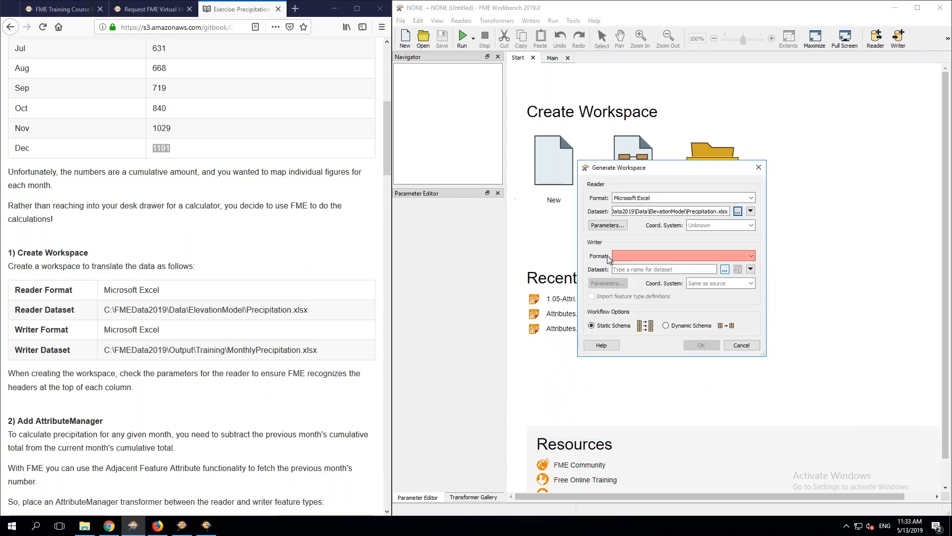
Step: Set the writer format to Microsoft Excel and browse to C:\FMEData2019\Output\Training for its dataset
left_click(644, 257)
type("exce")
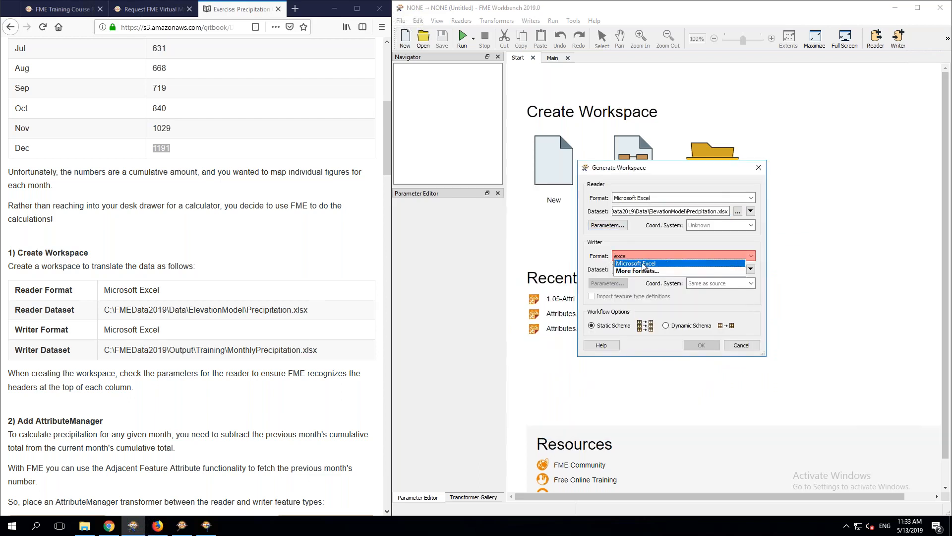
key("Return")
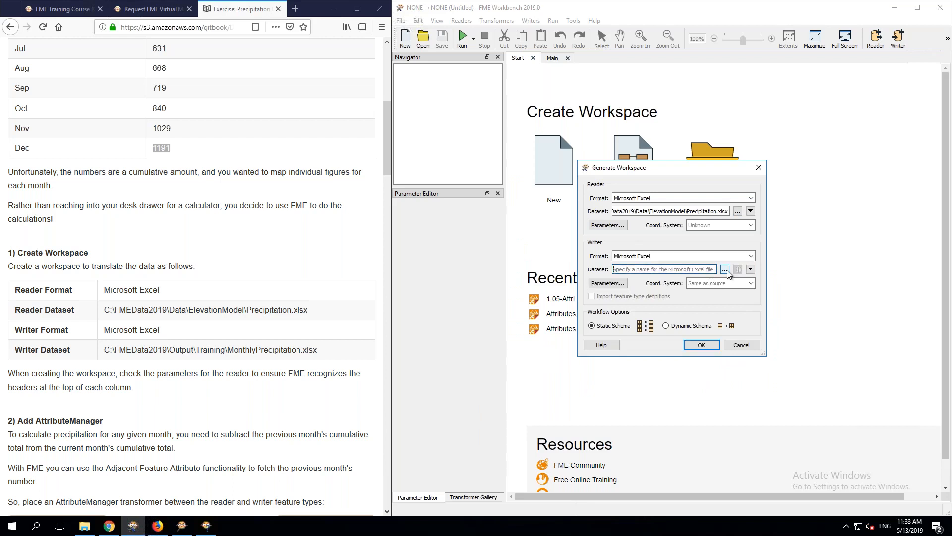
left_click(725, 269)
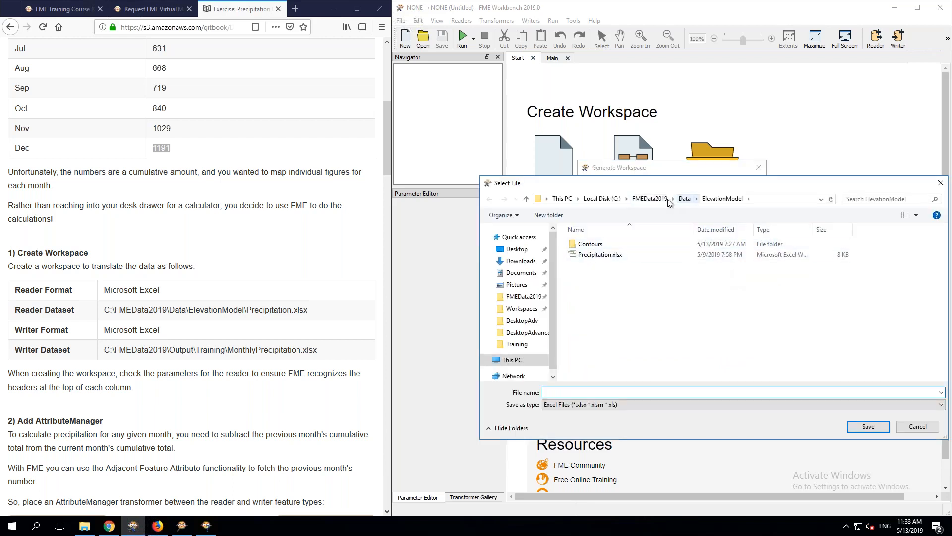
left_click(667, 198)
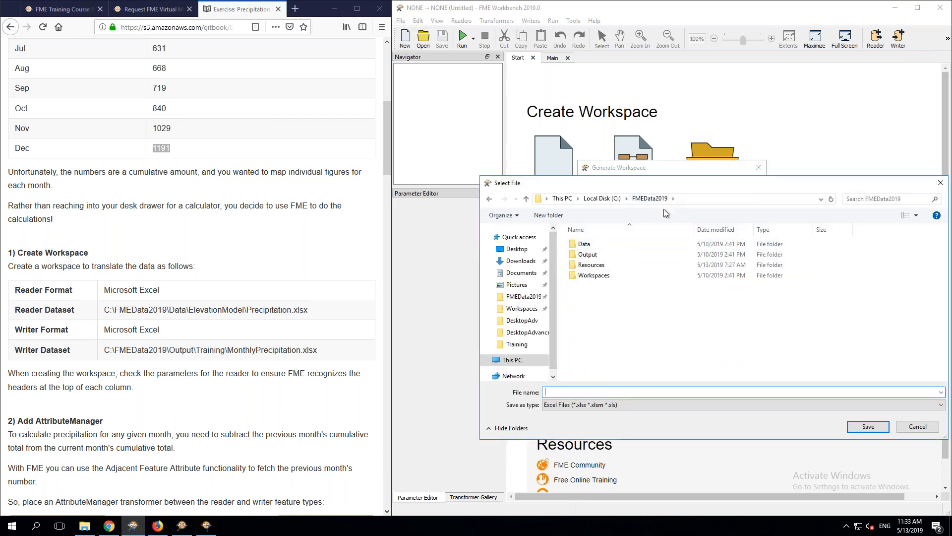
double_click(596, 256)
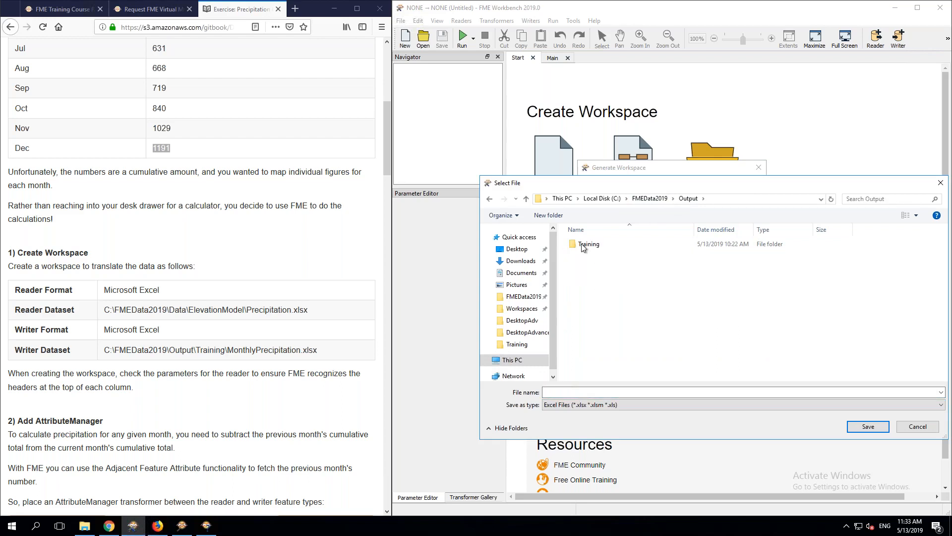
double_click(584, 245)
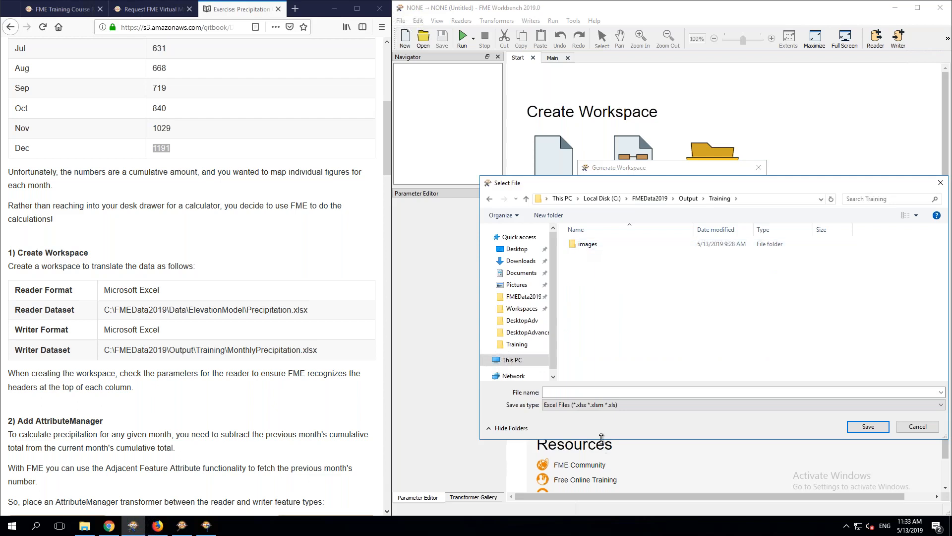
Step: Name the writer dataset MonthlyPrecipitation and generate the workspace
left_click(597, 393)
left_click(597, 392)
type("MonthylPre")
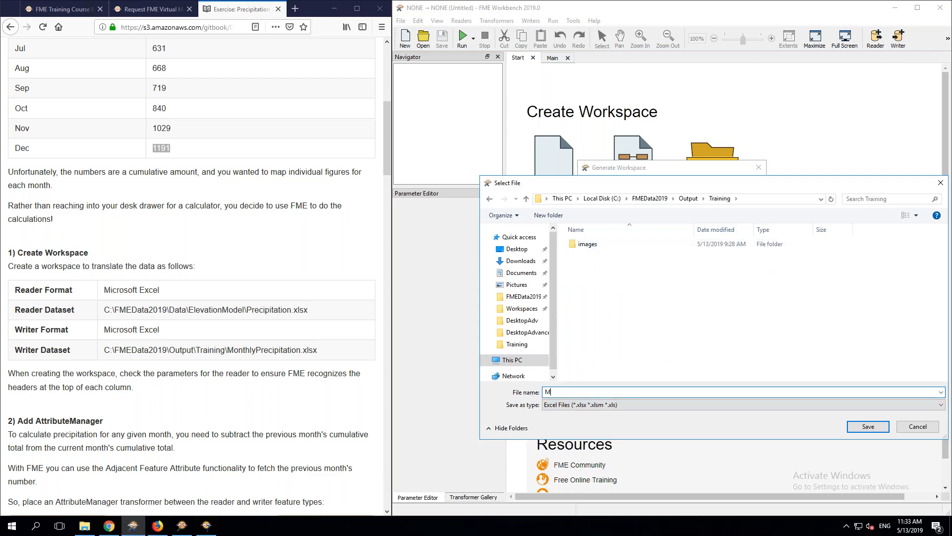
key("BackSpace")
key("BackSpace")
key("BackSpace")
key("BackSpace")
type("lyPrecipitation")
left_click(874, 427)
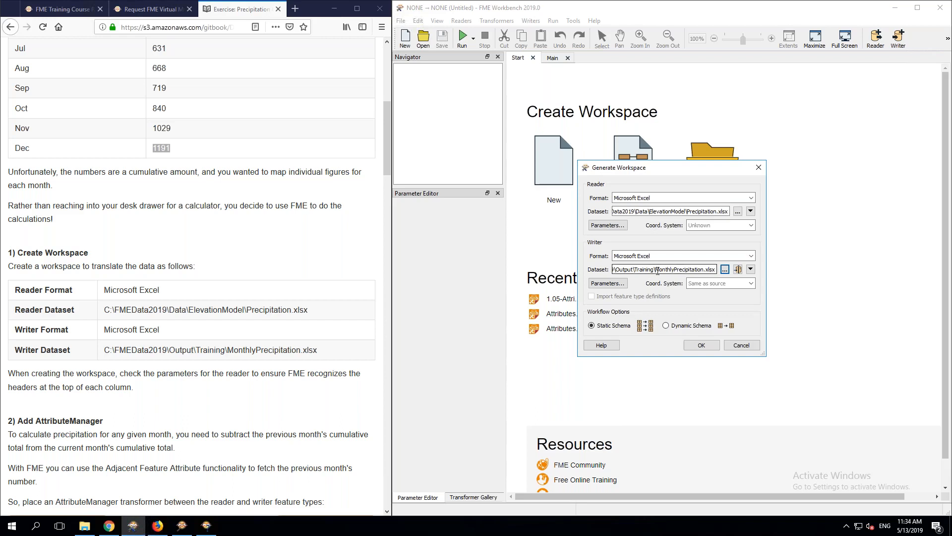
left_click(702, 346)
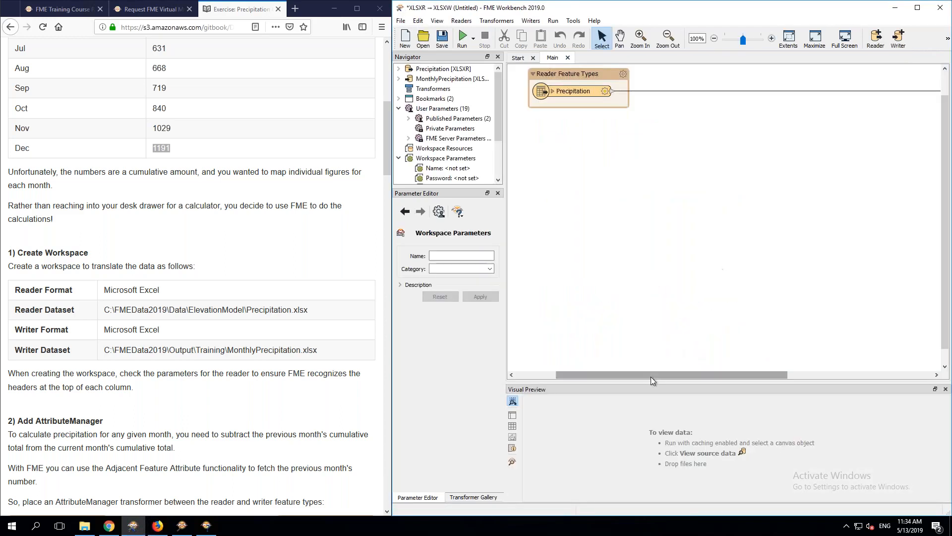
Step: Move the Writer Feature Types bookmark closer to the Reader Feature Types bookmark on the canvas
left_click_drag(652, 374, 877, 376)
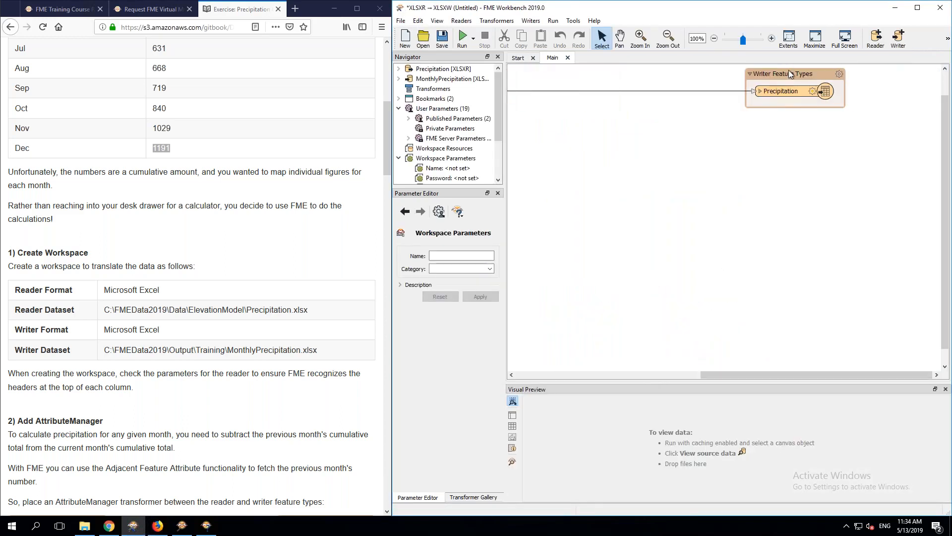
left_click_drag(789, 76, 571, 79)
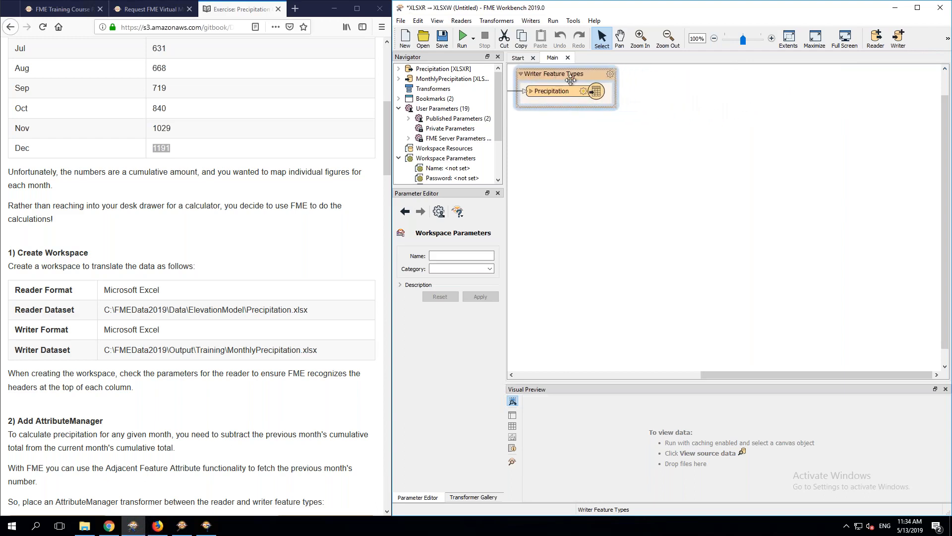
left_click_drag(778, 375, 632, 363)
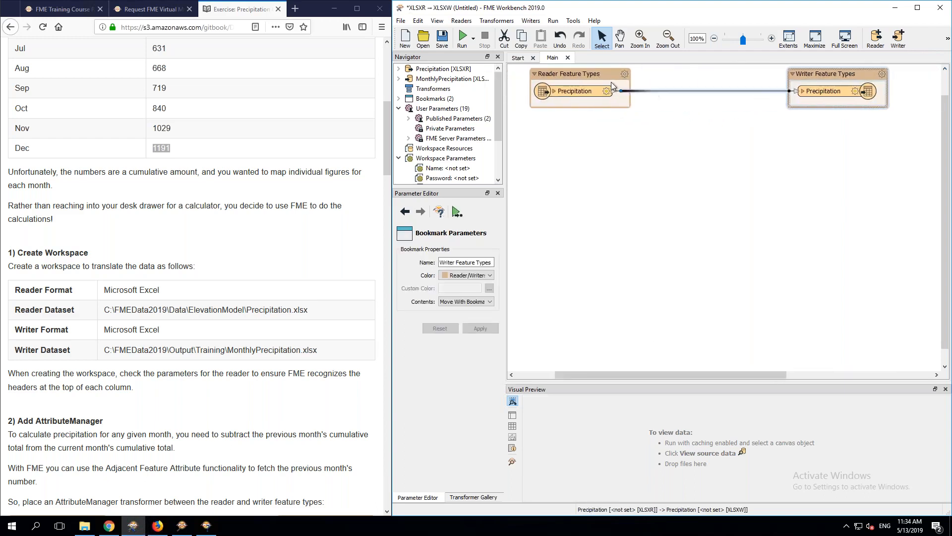
Step: Expand the attribute lists of the reader and writer Precipitation feature types
left_click(554, 91)
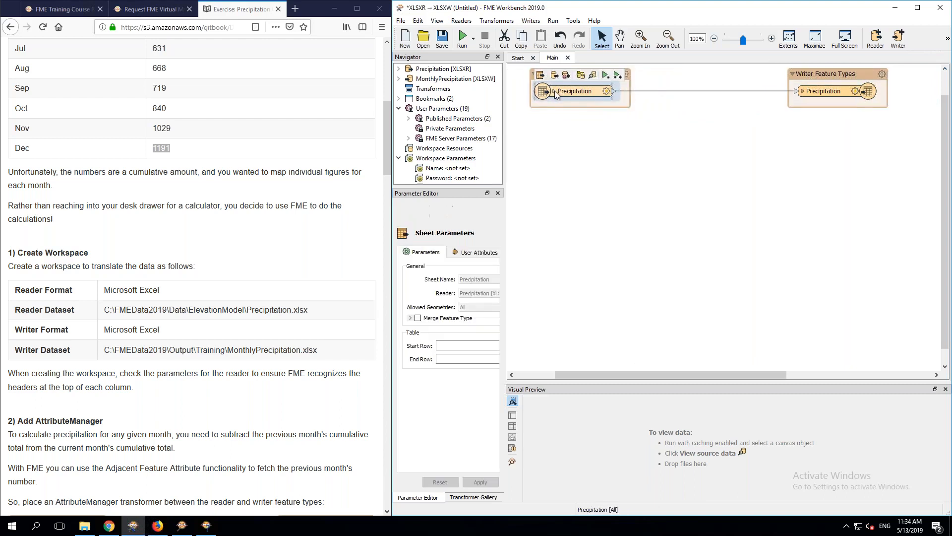
left_click(631, 103)
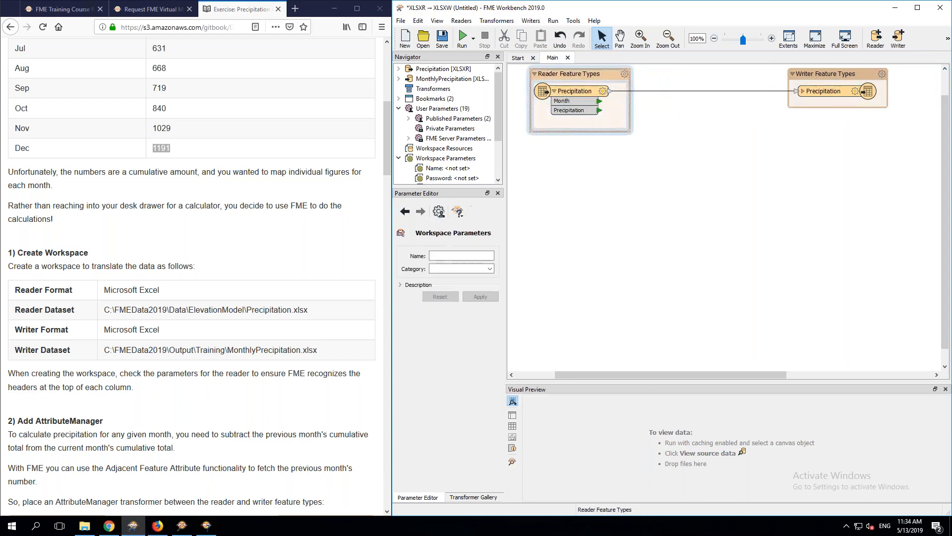
left_click(800, 91)
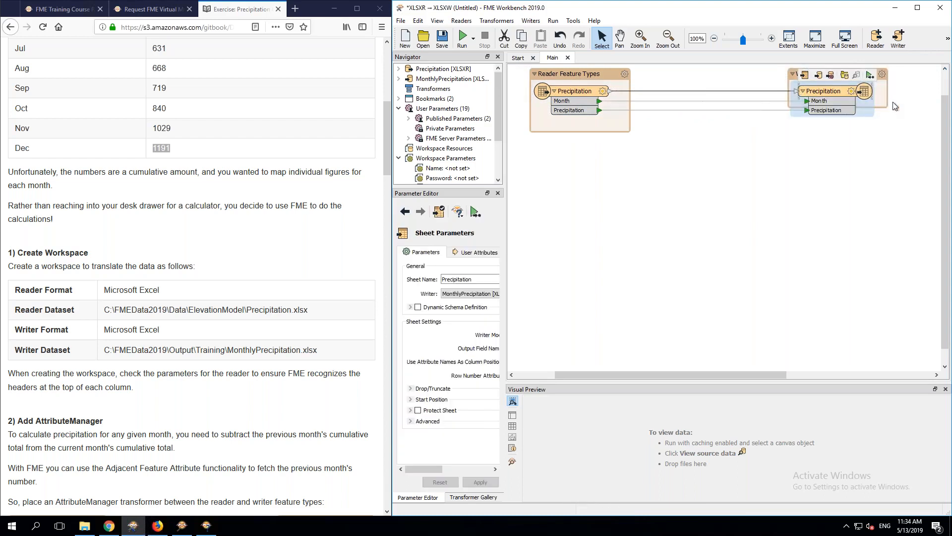
left_click(689, 193)
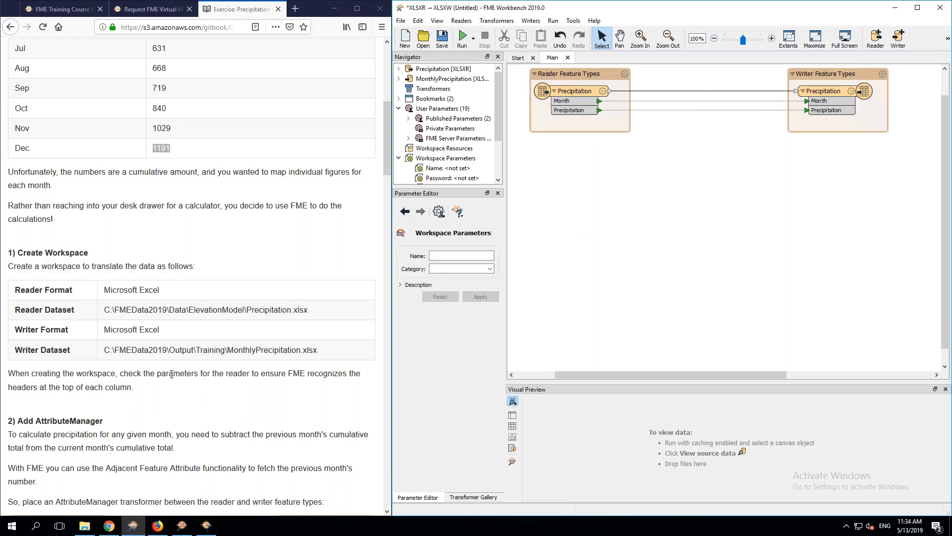
Step: Following the exercise's section 2, insert an AttributeManager on the connection between the Precipitation reader and writer feature types
scroll(171, 374, "down", 6)
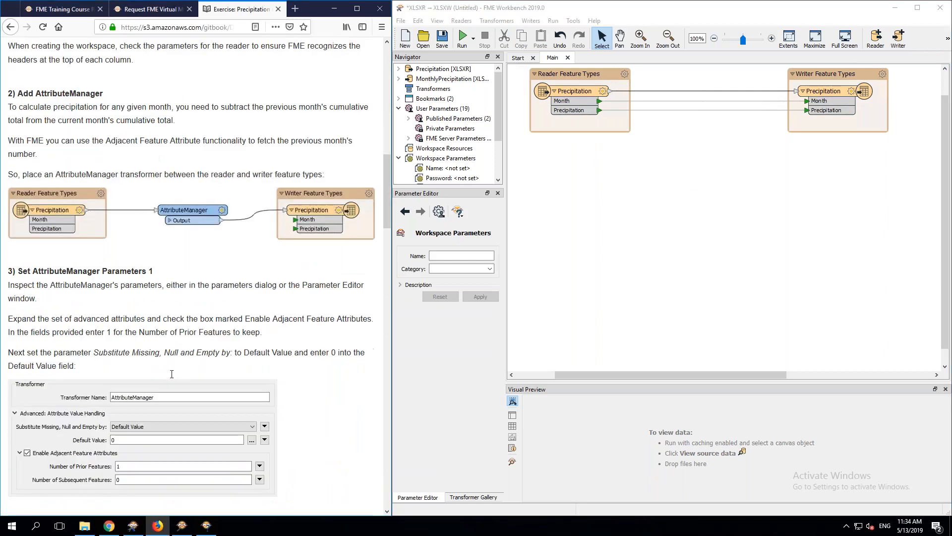
scroll(172, 374, "up", 1)
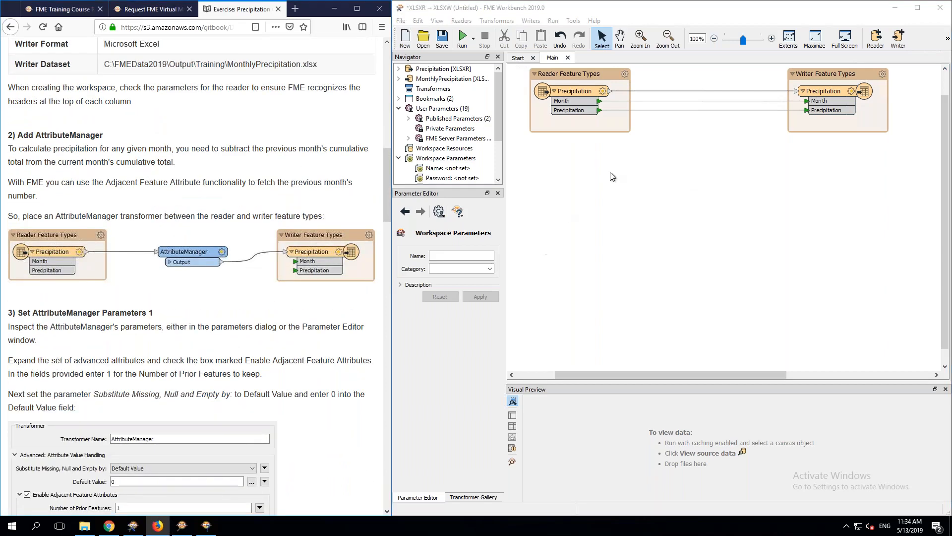
left_click(697, 93)
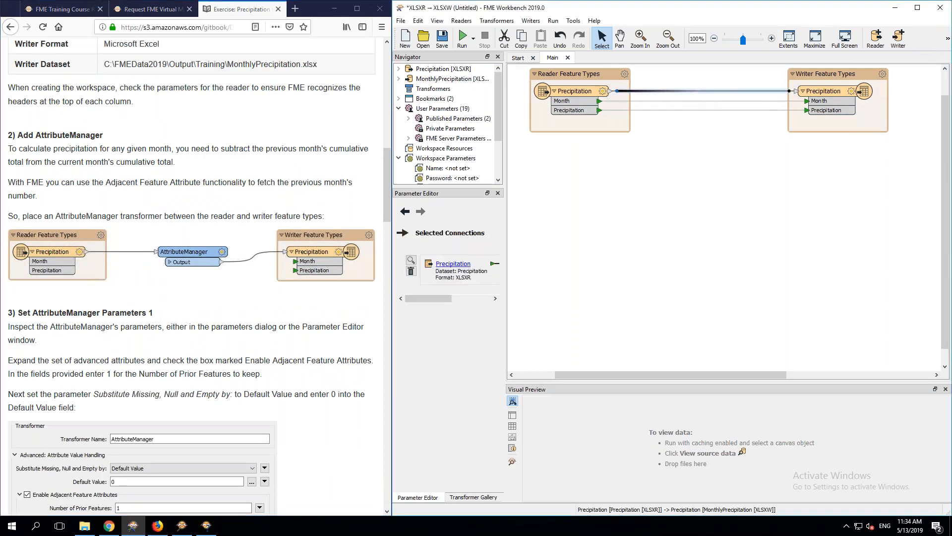
type("a")
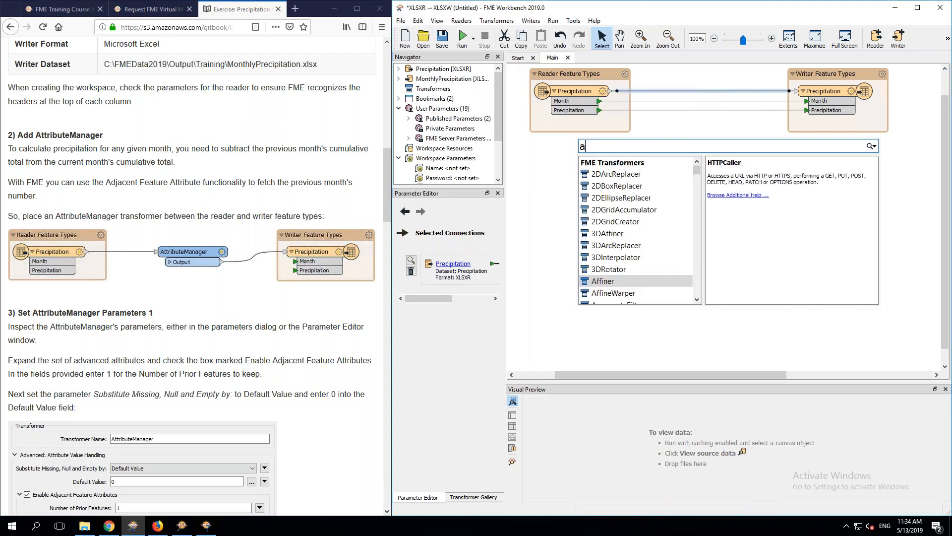
type("ttributem")
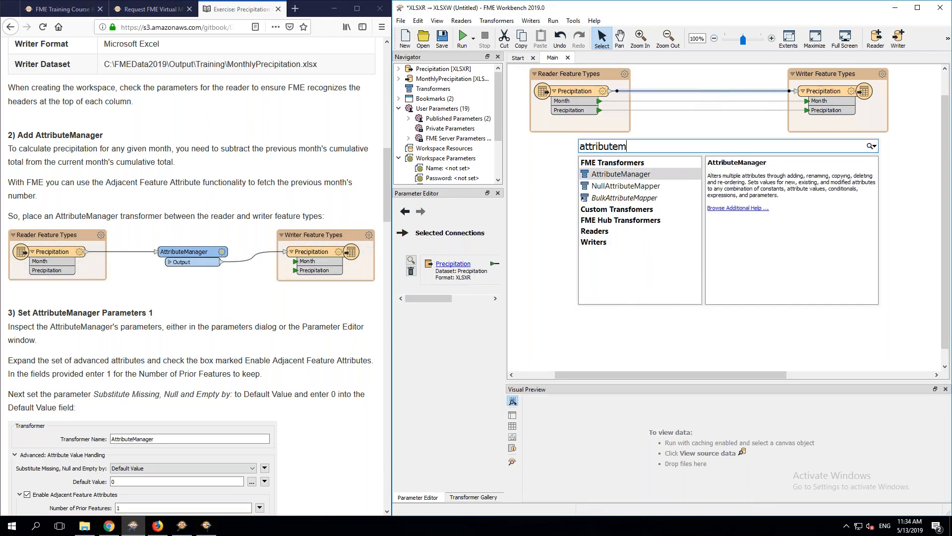
key("Return")
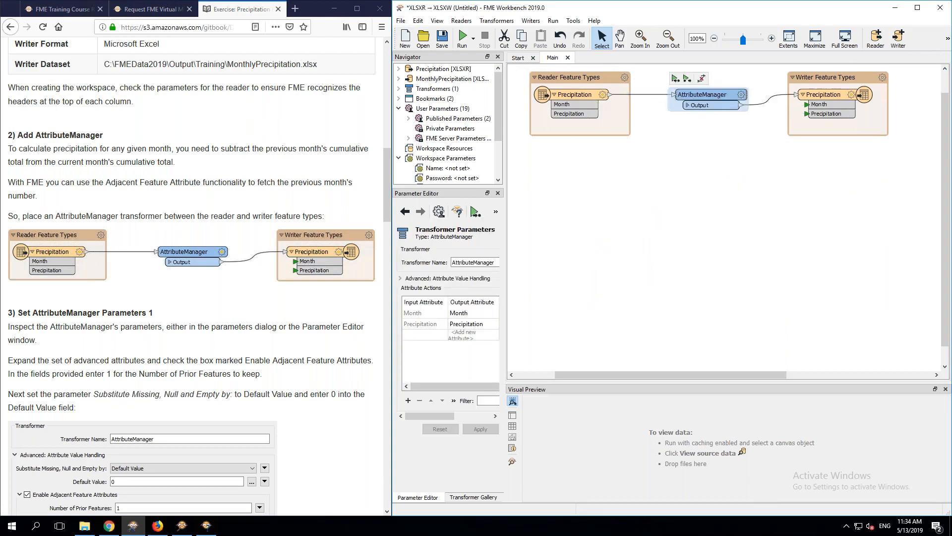
Step: Open the AttributeManager's parameters and expand the Advanced: Attribute Value Handling section, following section 3 of the exercise
left_click(741, 96)
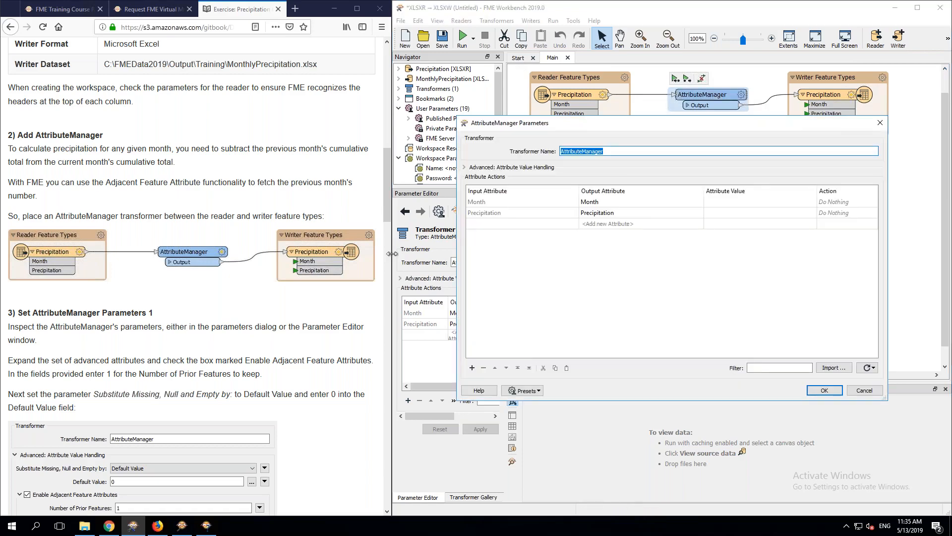
left_click(203, 342)
scroll(204, 343, "down", 5)
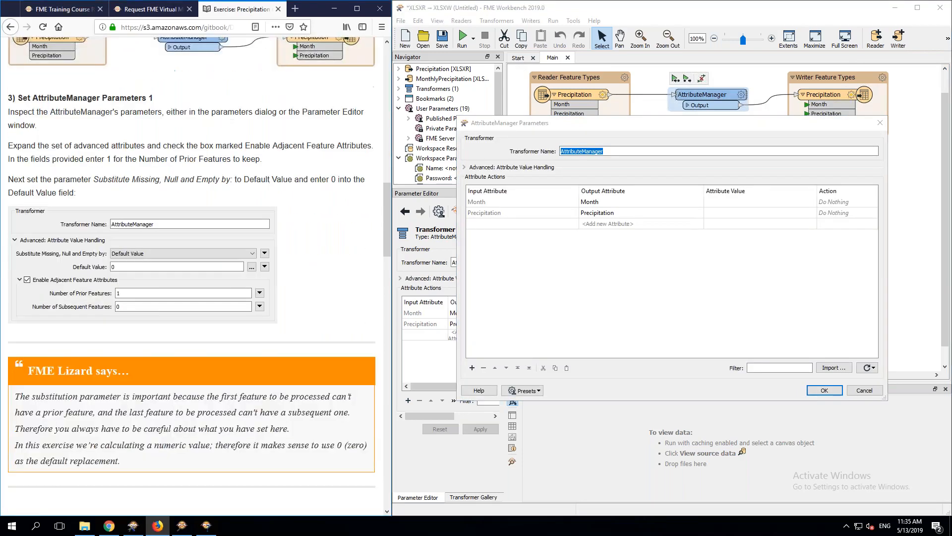
scroll(203, 342, "down", 2)
scroll(194, 277, "up", 1)
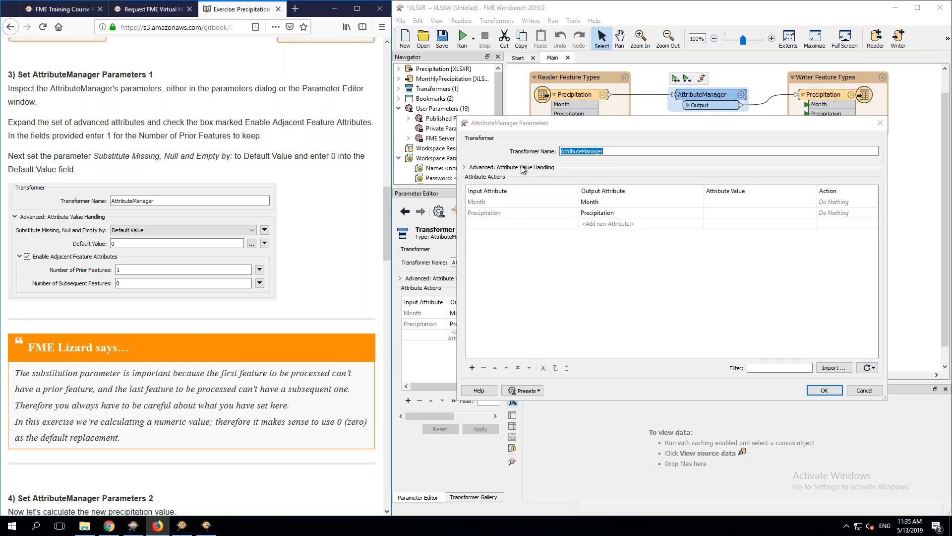
left_click(465, 168)
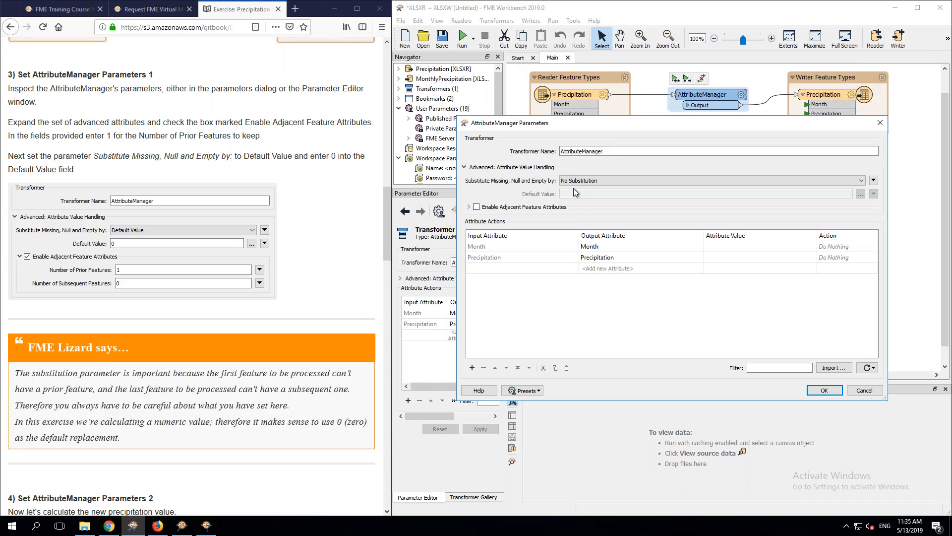
left_click(467, 168)
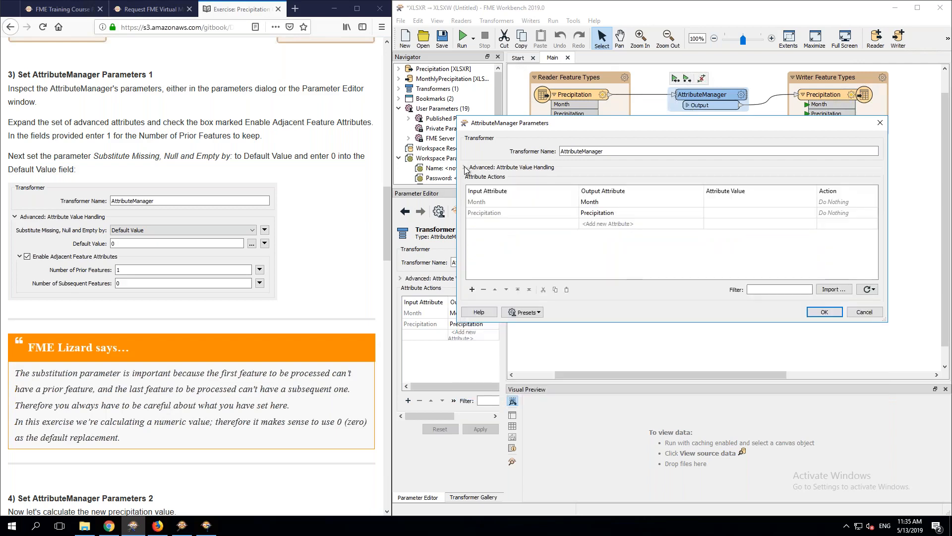
left_click(466, 168)
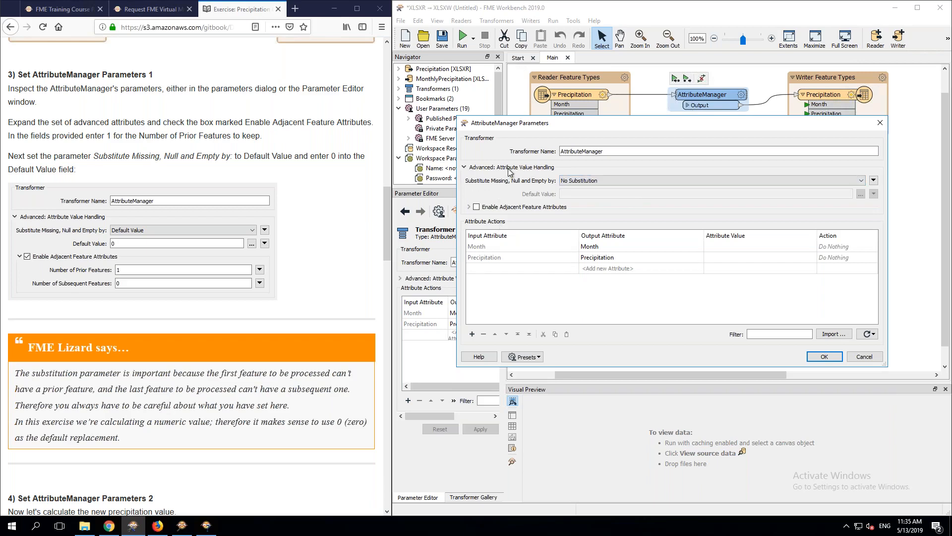
Step: Enable adjacent feature attributes in the AttributeManager and set the number of prior features to 1
left_click(476, 207)
left_click_drag(584, 220, 565, 220)
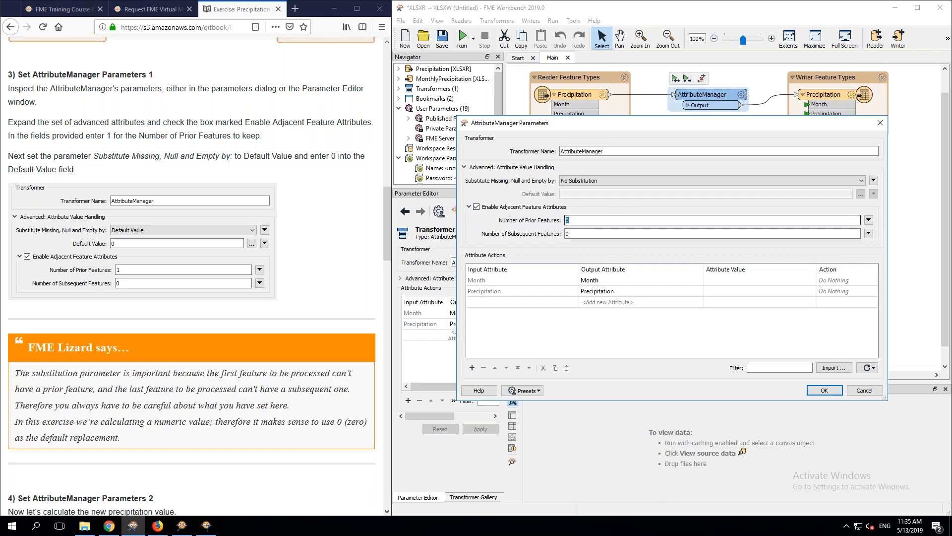
type("1")
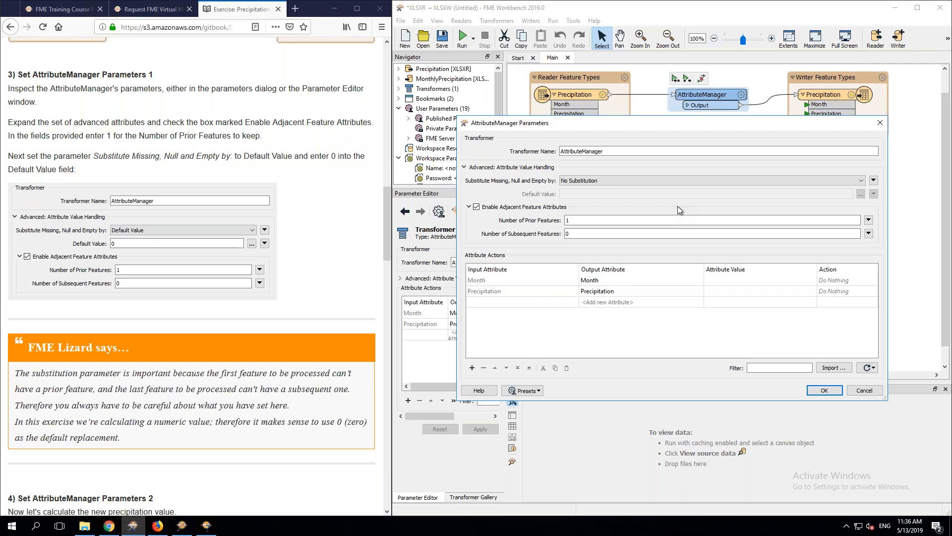
Step: Set missing, null and empty values to be substituted by Default Value, with 0 as the default
left_click(596, 181)
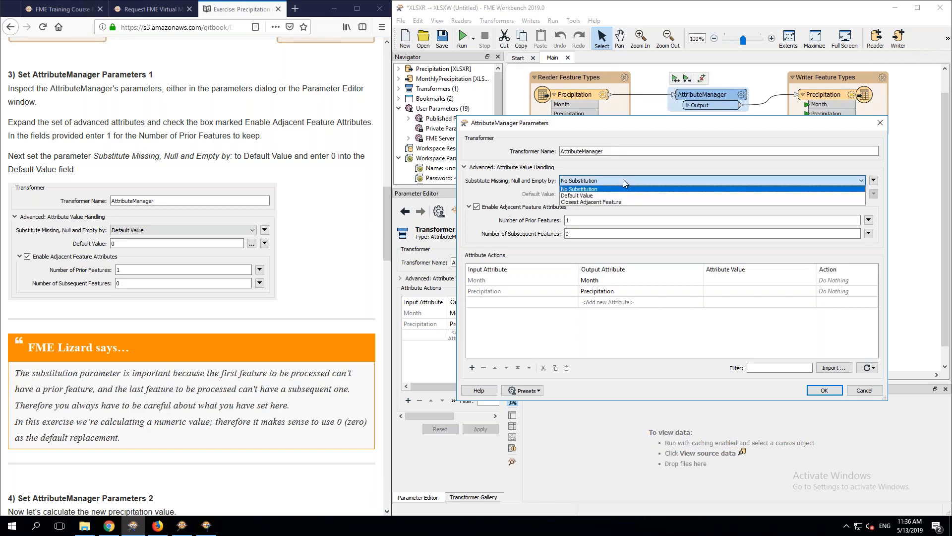
left_click(587, 196)
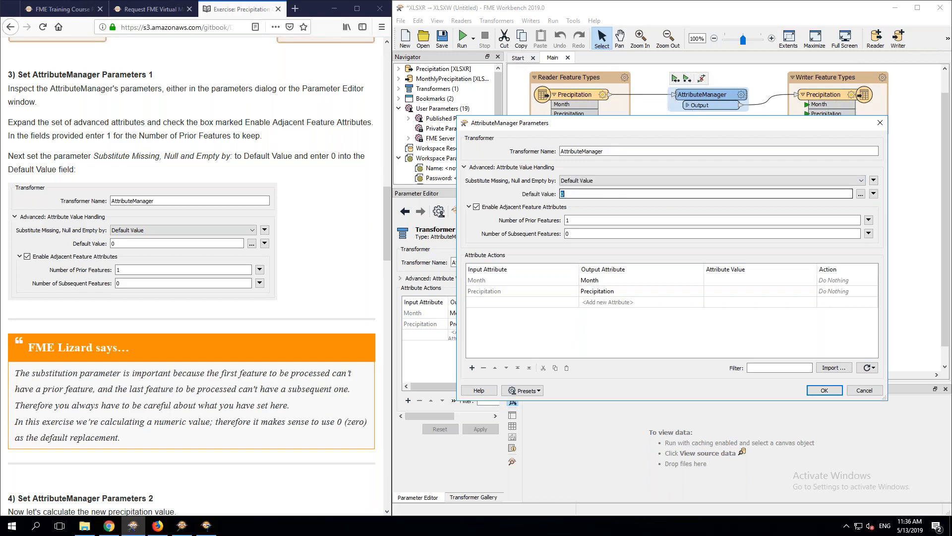
left_click(642, 178)
left_click(716, 164)
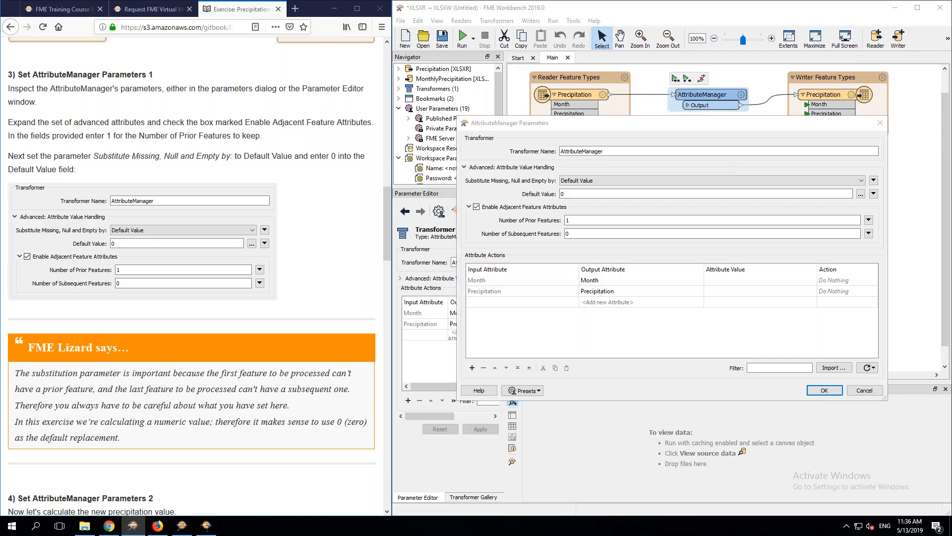
Step: Following section 4, open the Arithmetic Editor for the Precipitation attribute's value and insert the Precipitation feature attribute as the expression's first term
left_click(154, 498)
scroll(154, 498, "down", 6)
scroll(199, 277, "down", 4)
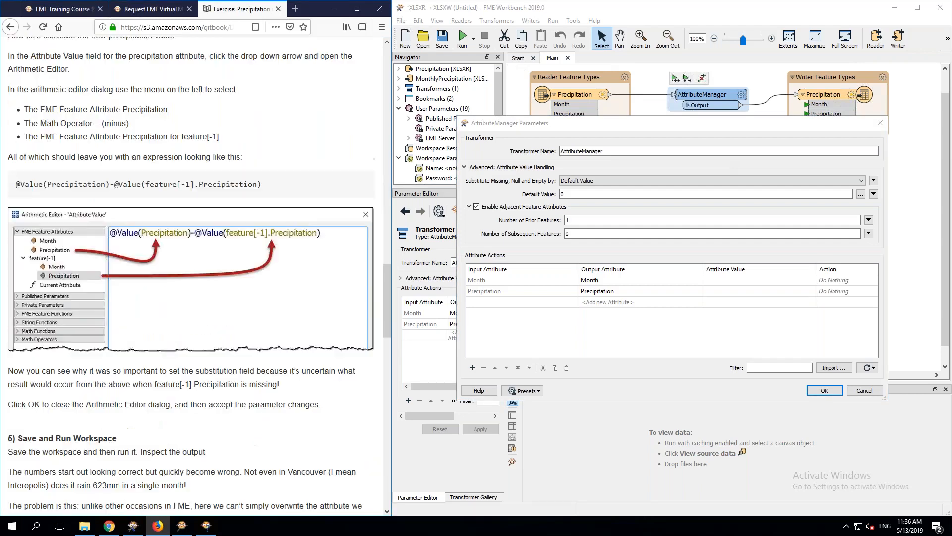
scroll(198, 277, "up", 3)
scroll(368, 495, "down", 2)
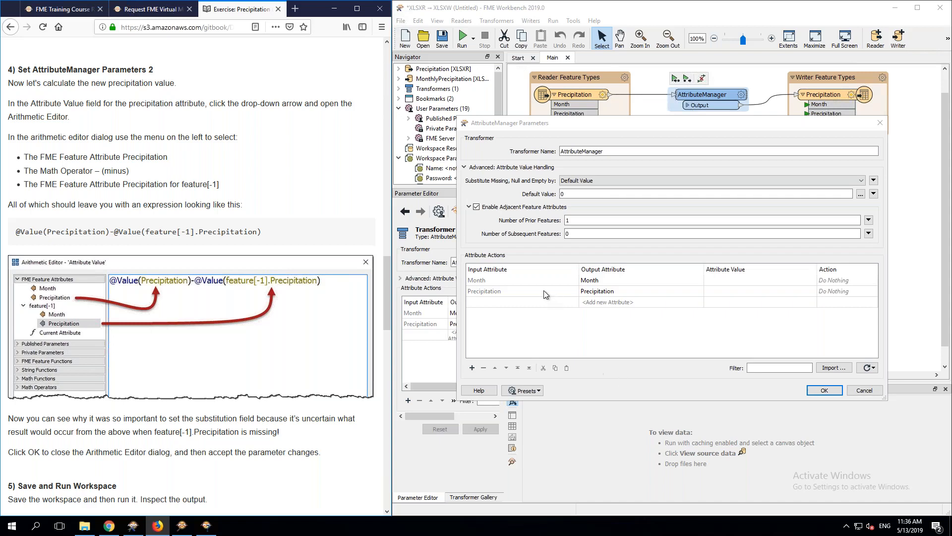
left_click(813, 293)
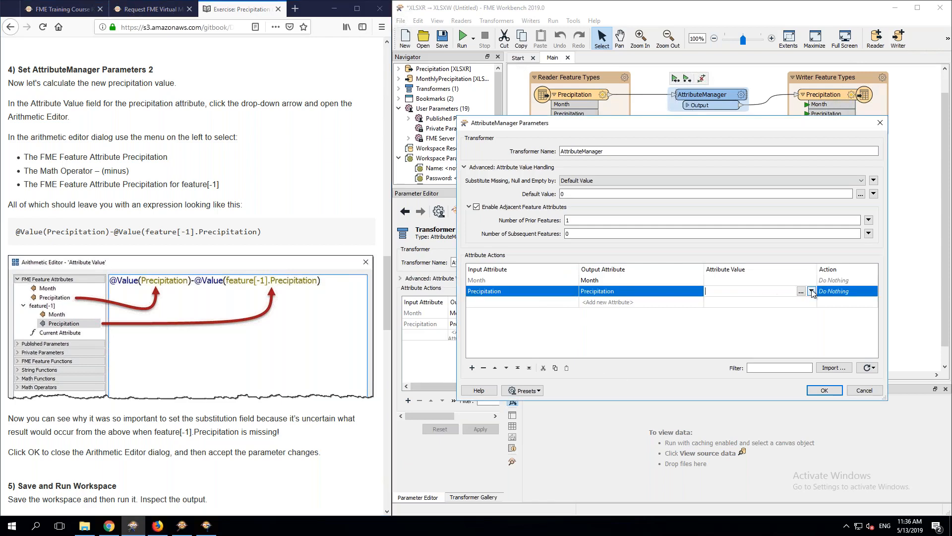
left_click(812, 292)
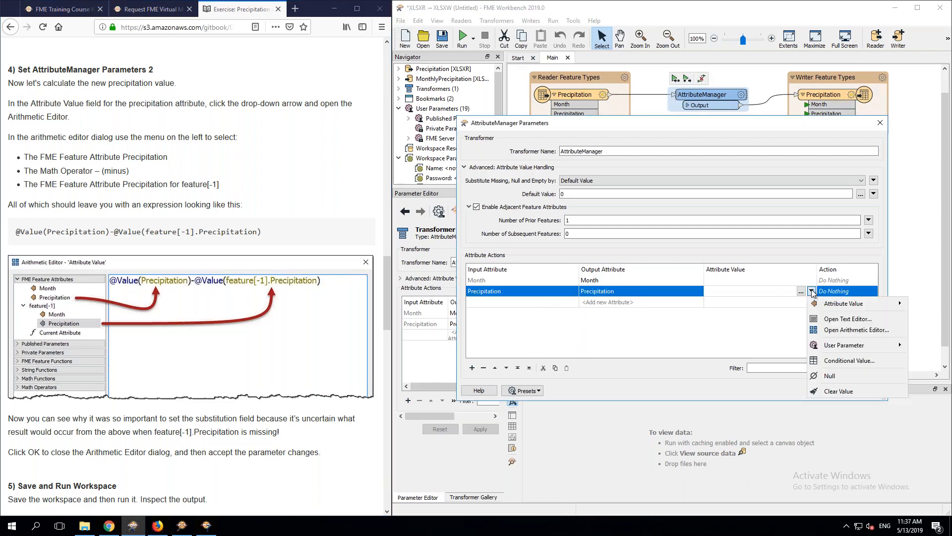
left_click(851, 330)
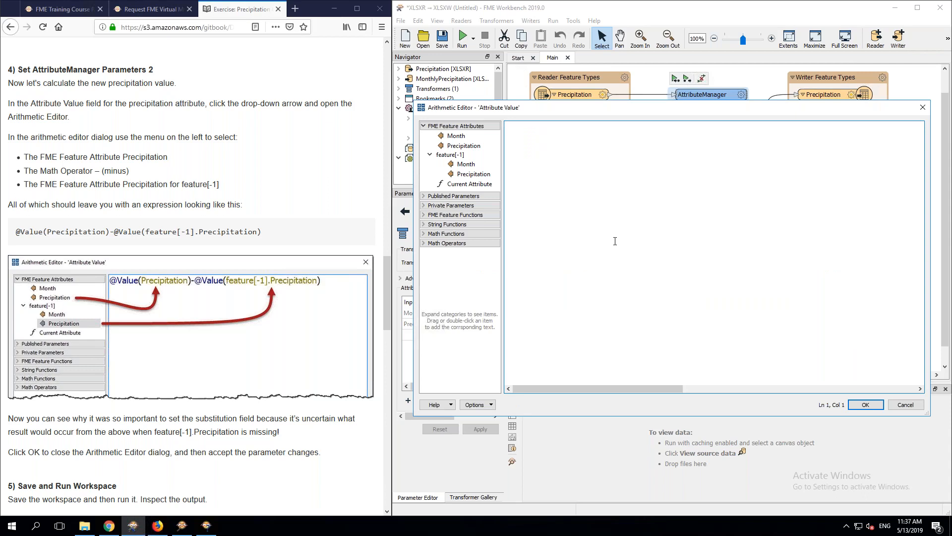
left_click(464, 146)
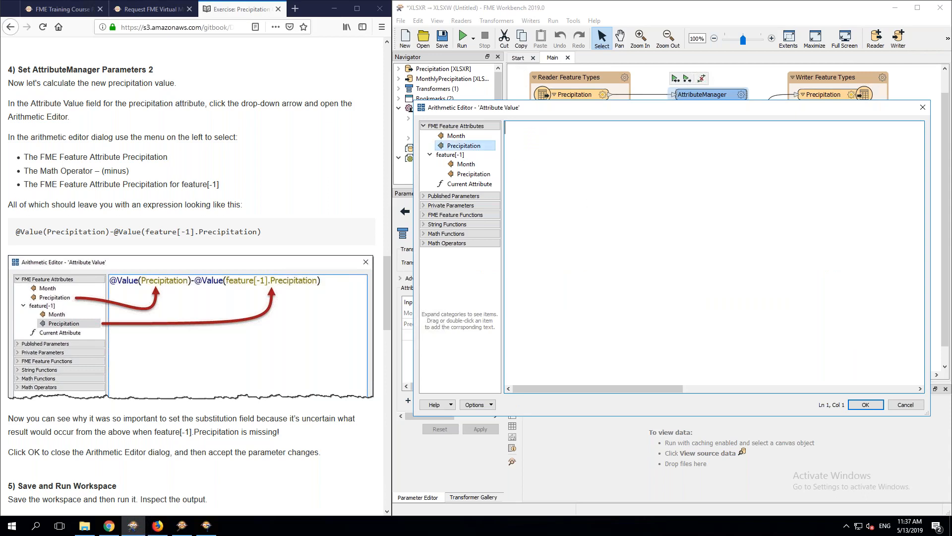
double_click(464, 145)
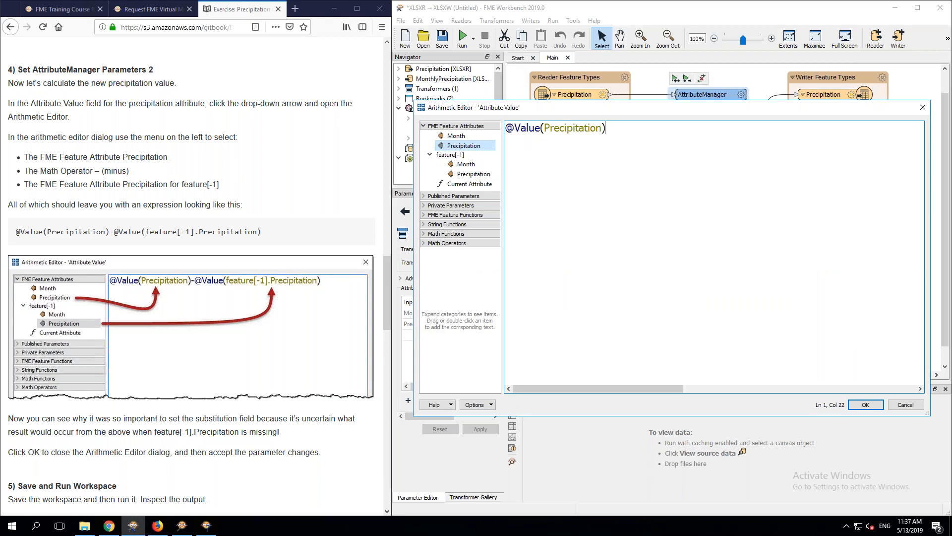
type("-")
double_click(474, 174)
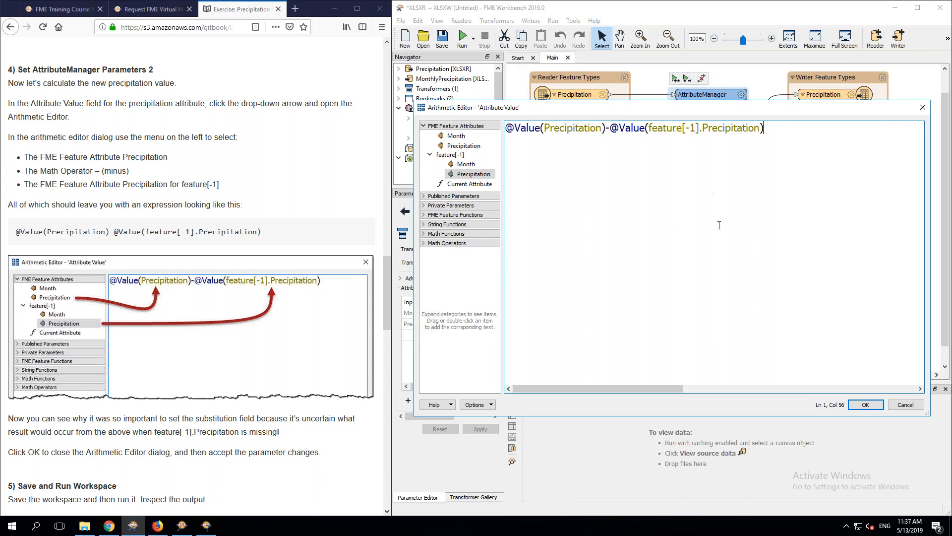
left_click(858, 404)
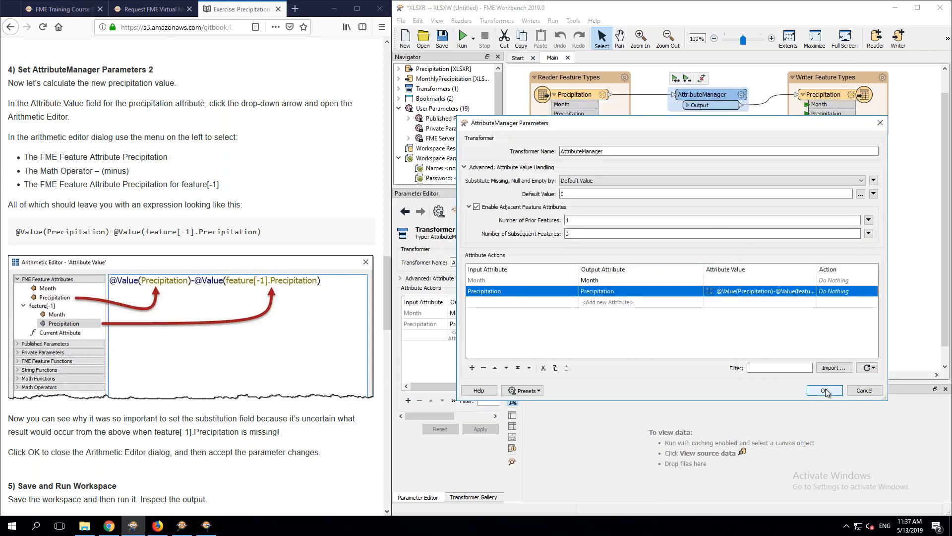
left_click(825, 390)
Step: Run the workspace and enlarge the Visual Preview area to show the whole AttributeManager output table
left_click(462, 41)
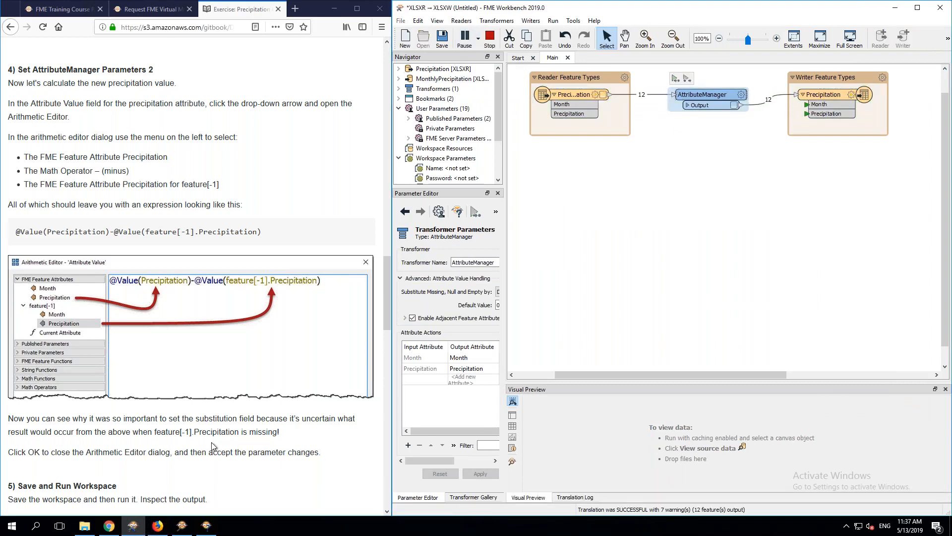
scroll(211, 445, "down", 3)
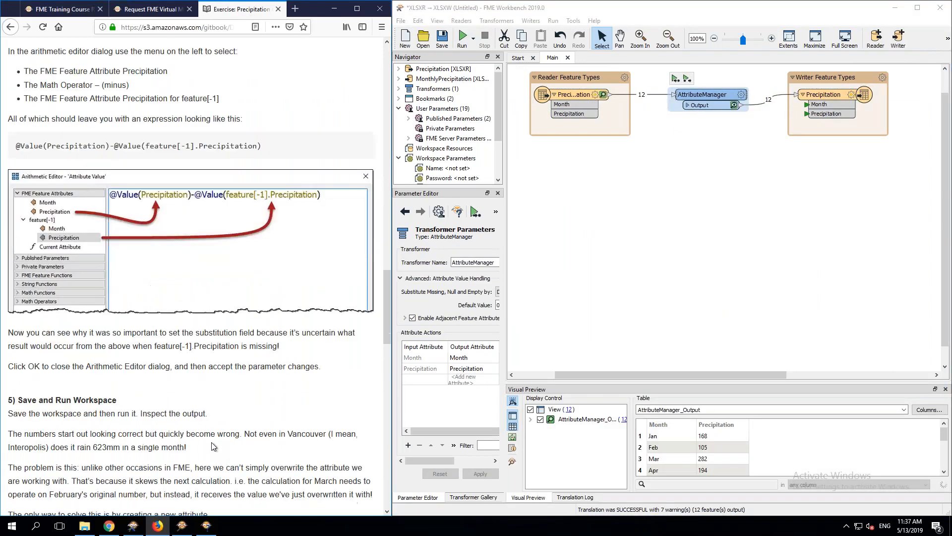
scroll(211, 442, "down", 5)
scroll(211, 442, "down", 10)
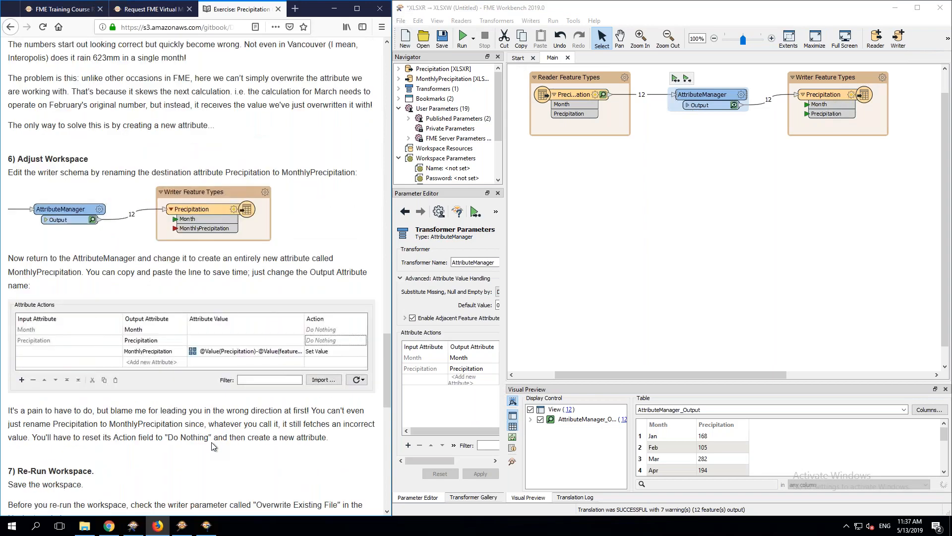
scroll(211, 442, "up", 10)
scroll(212, 441, "down", 1)
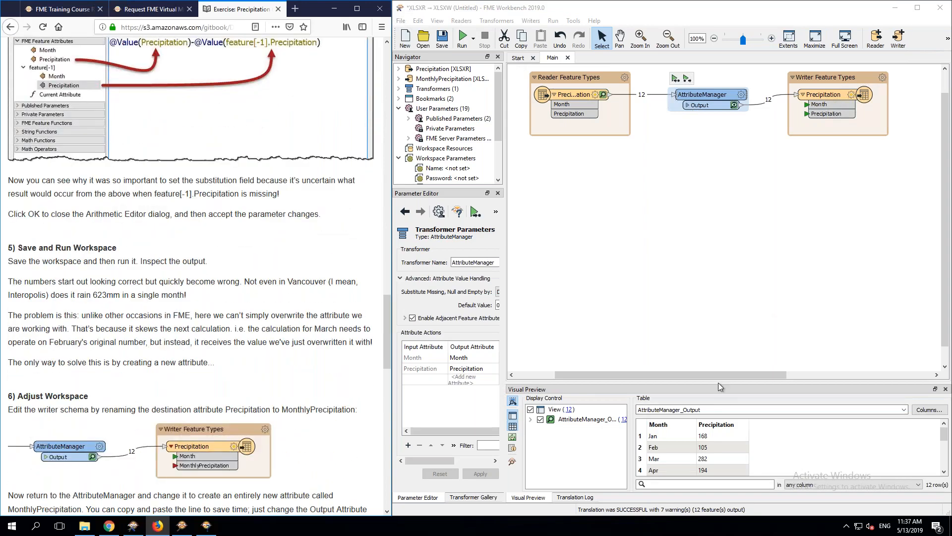
left_click_drag(722, 330, 712, 230)
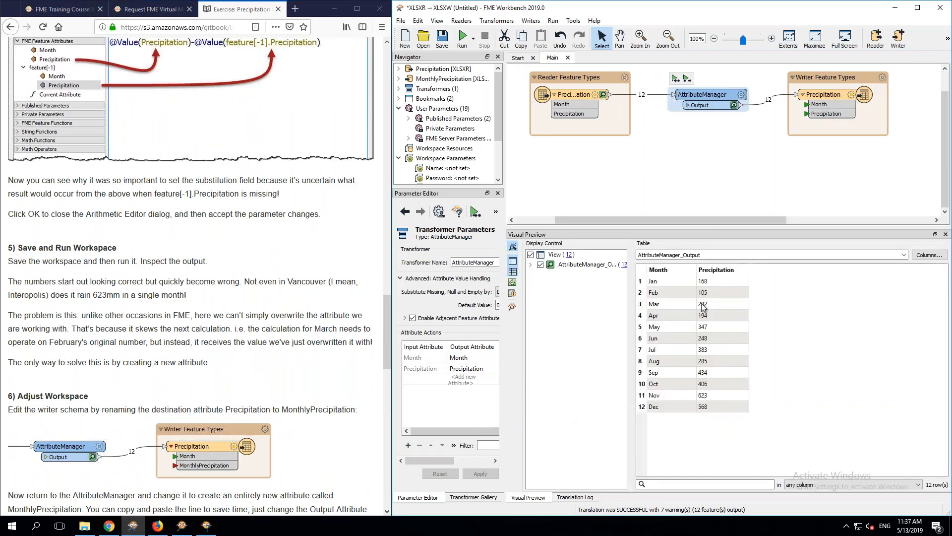
Step: Examine the calculated precipitation for January, February, March and November in the AttributeManager output table
left_click(675, 284)
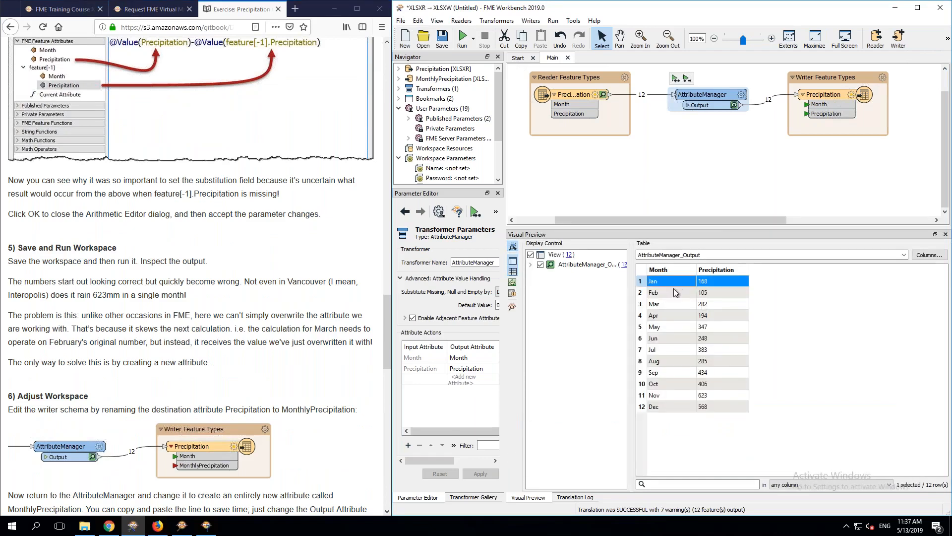
left_click(666, 293)
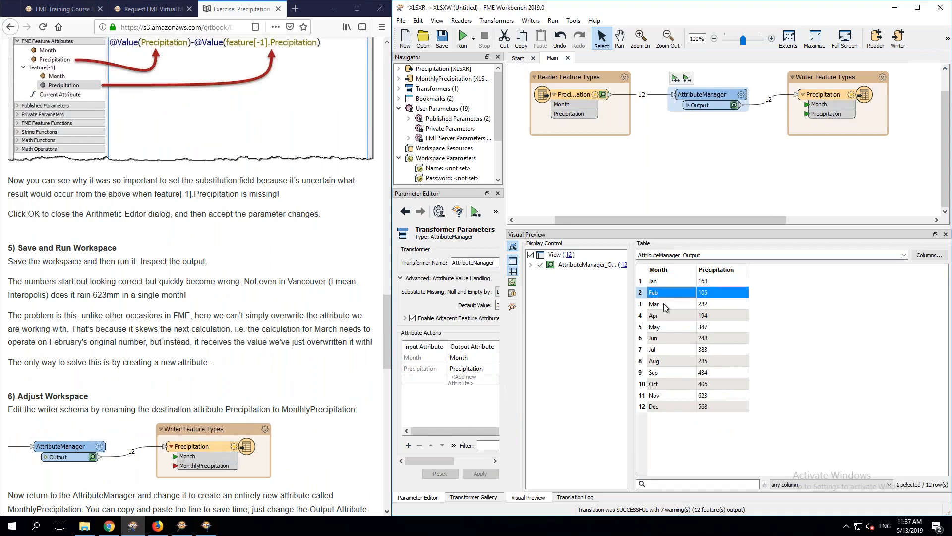
left_click(663, 303)
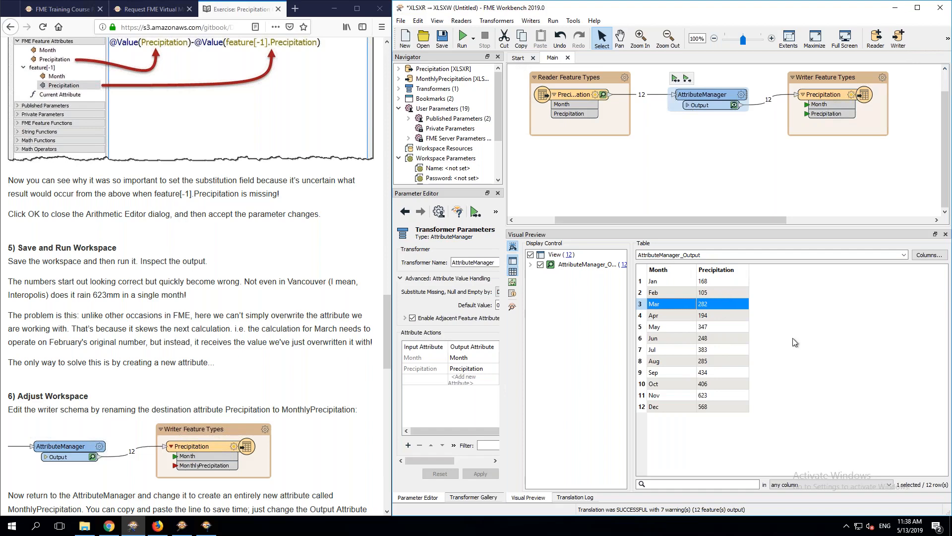
left_click(719, 395)
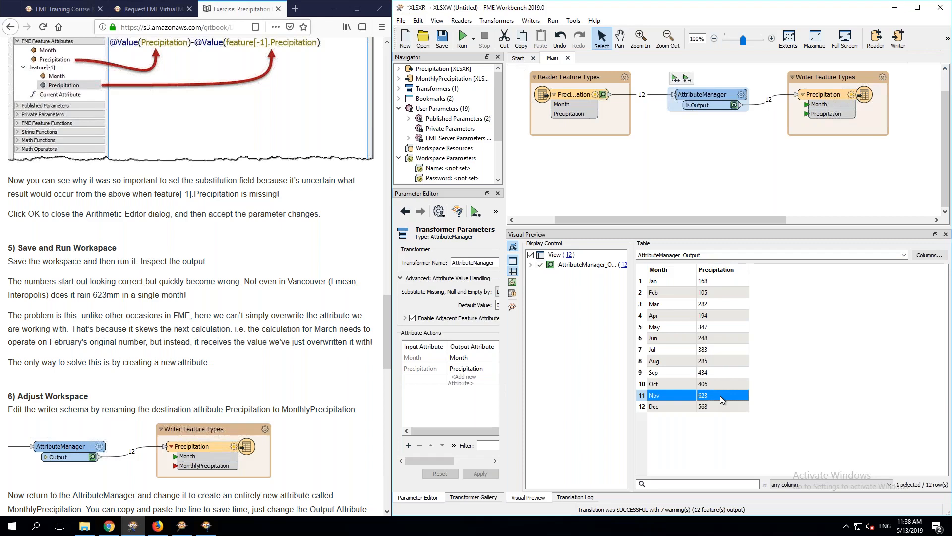
left_click(847, 345)
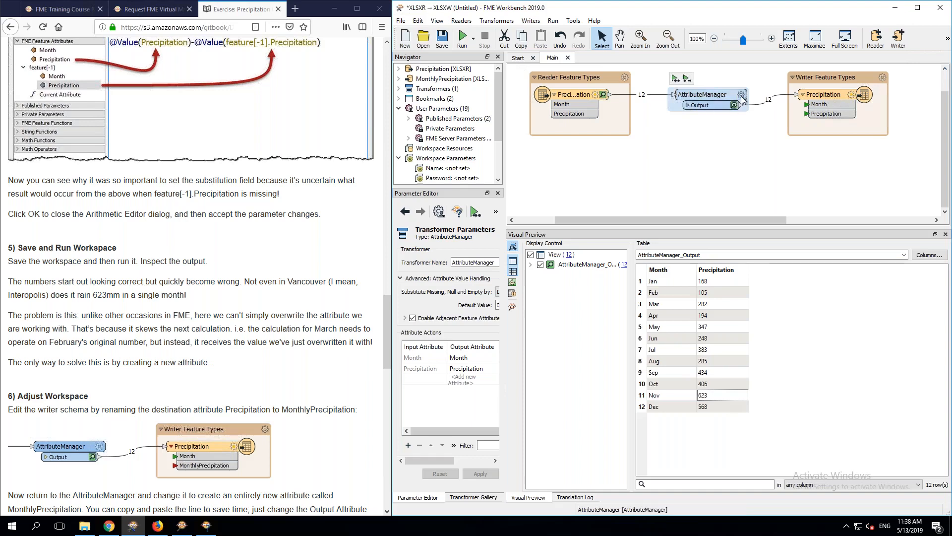
Step: Review the AttributeManager's Precipitation expression and adjacent feature settings, and compare them with the June and July output rows
double_click(707, 97)
left_click_drag(678, 123, 669, 175)
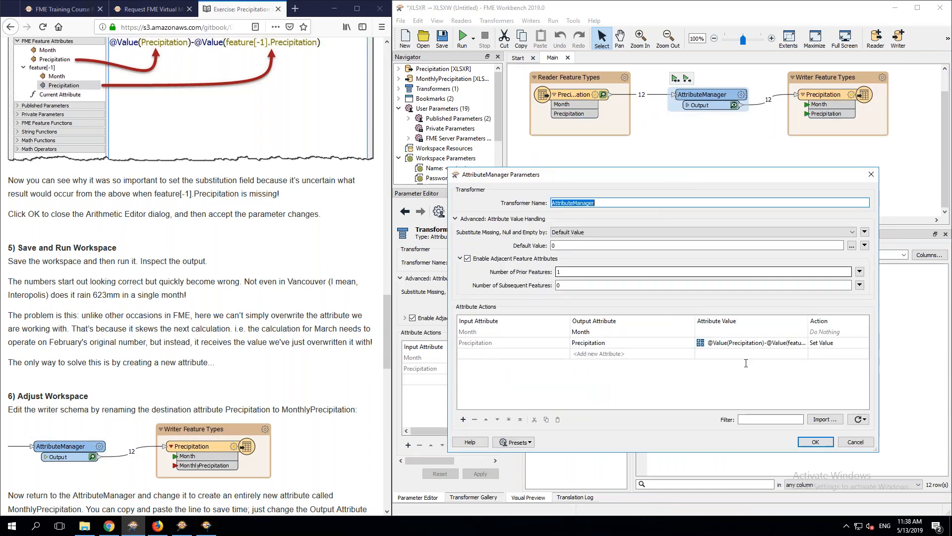
left_click(856, 442)
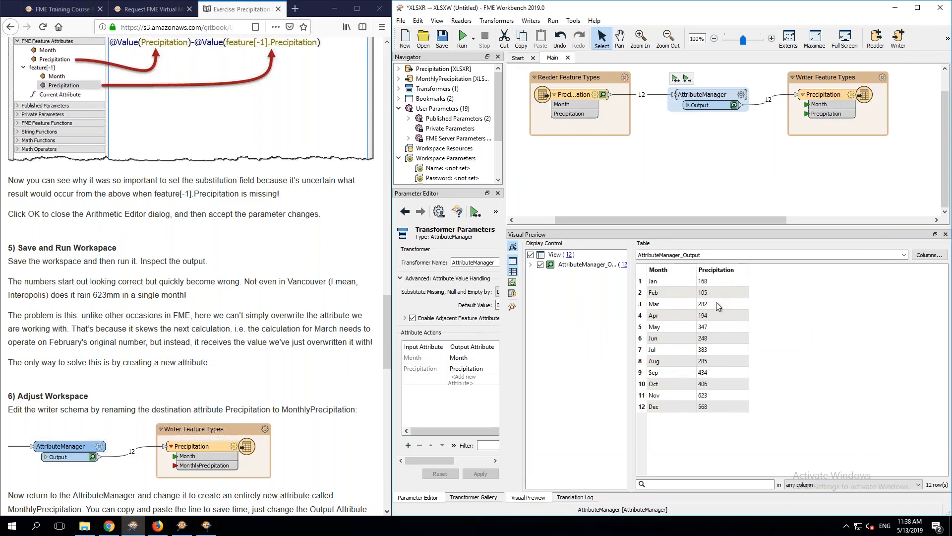
left_click(741, 96)
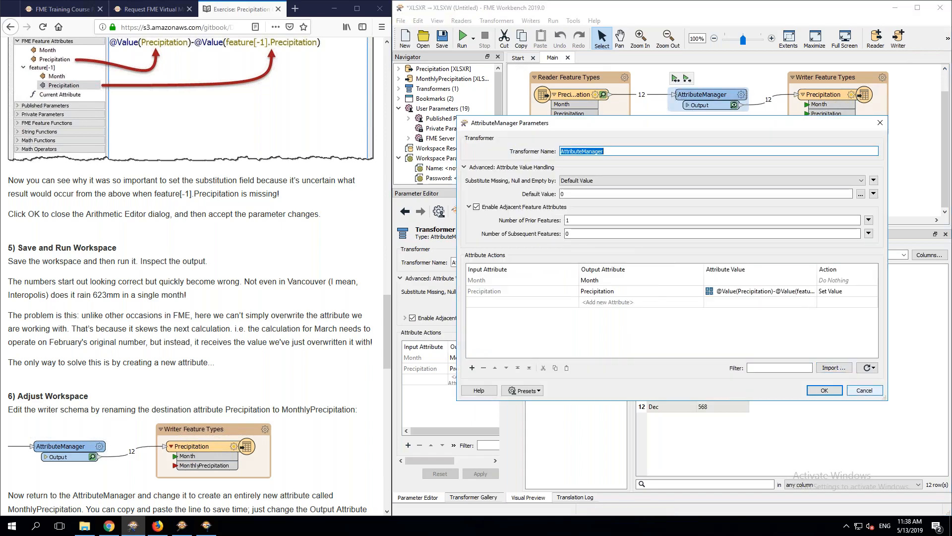
left_click(864, 390)
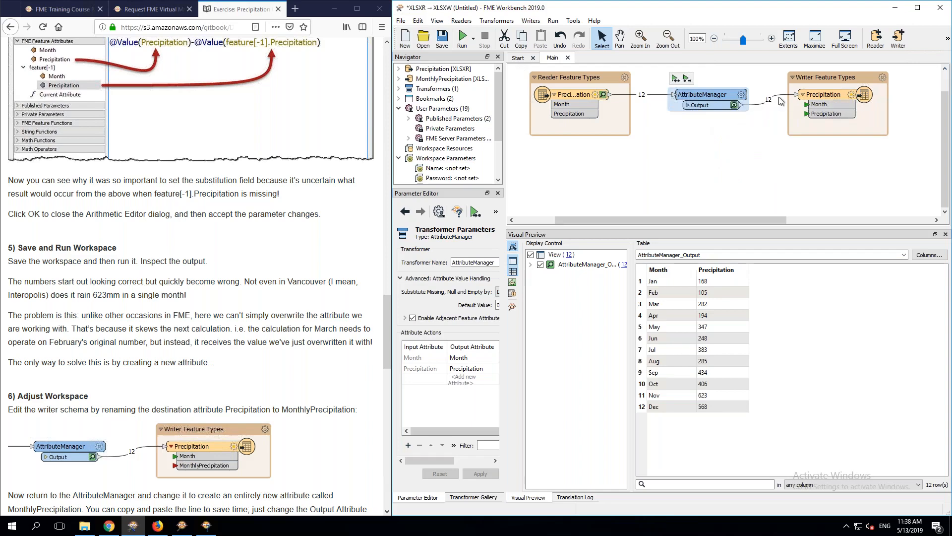
left_click(741, 95)
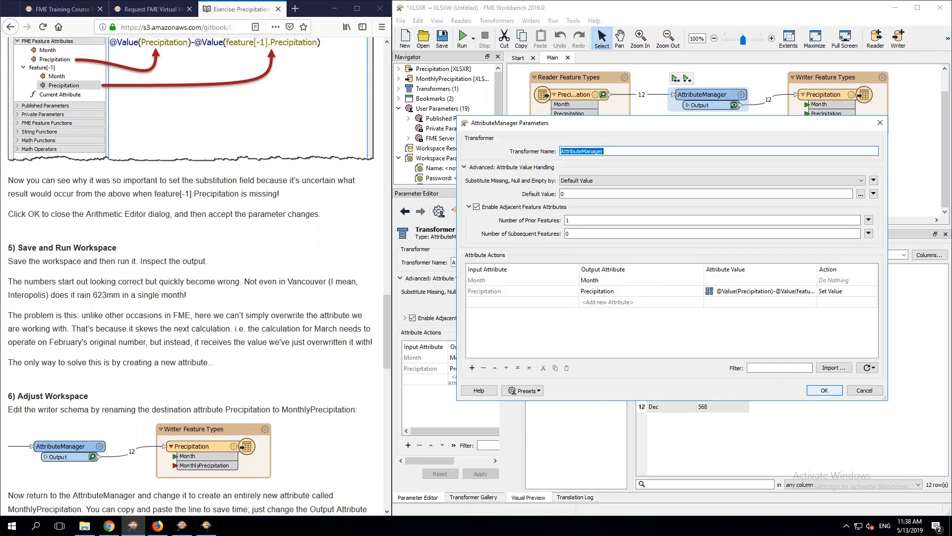
left_click(863, 391)
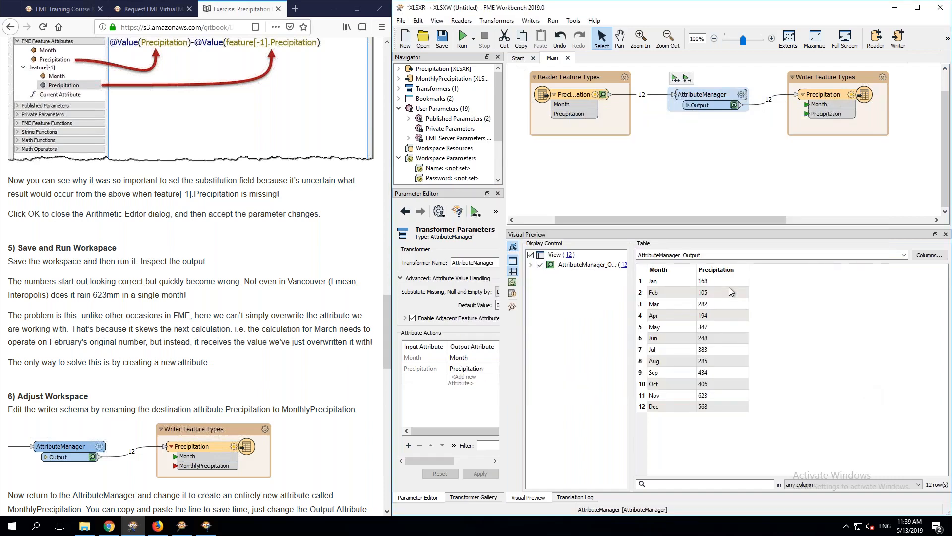
left_click(710, 350)
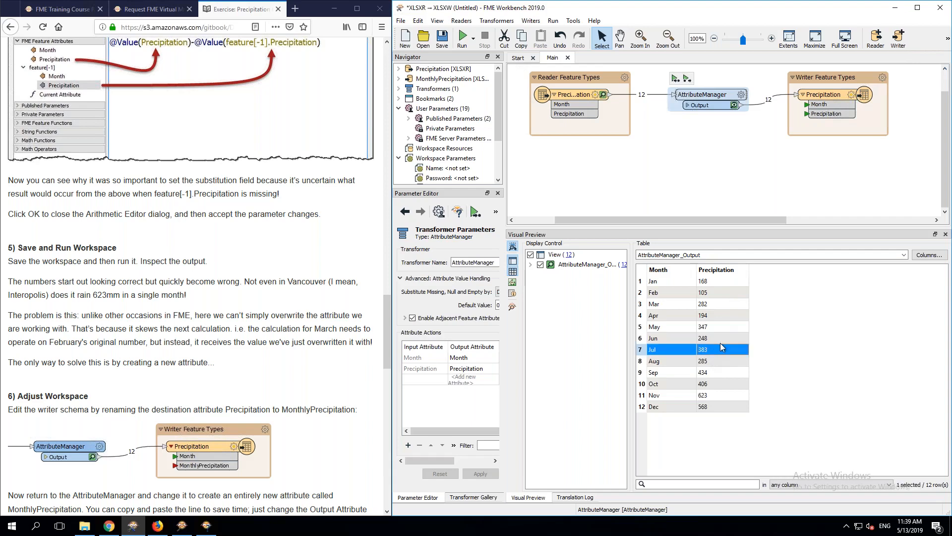
left_click(714, 338)
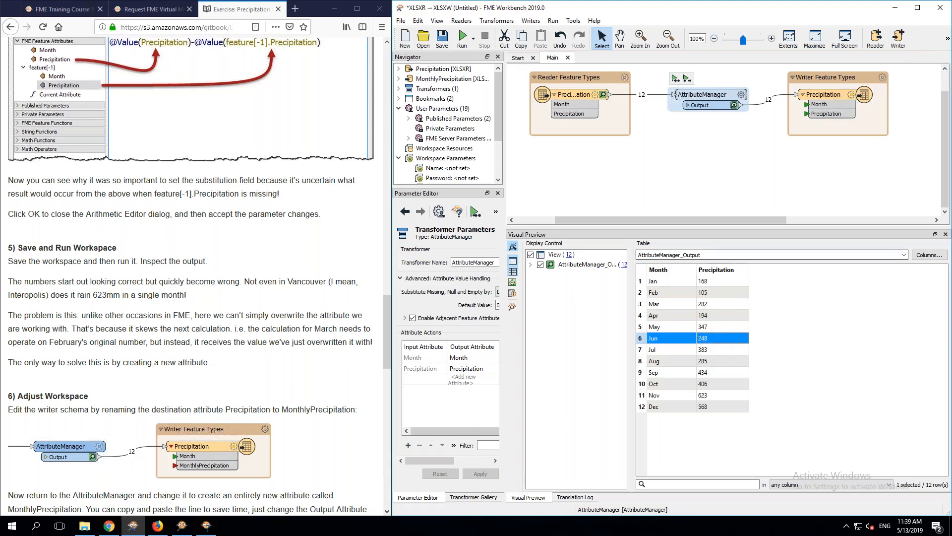
left_click(815, 293)
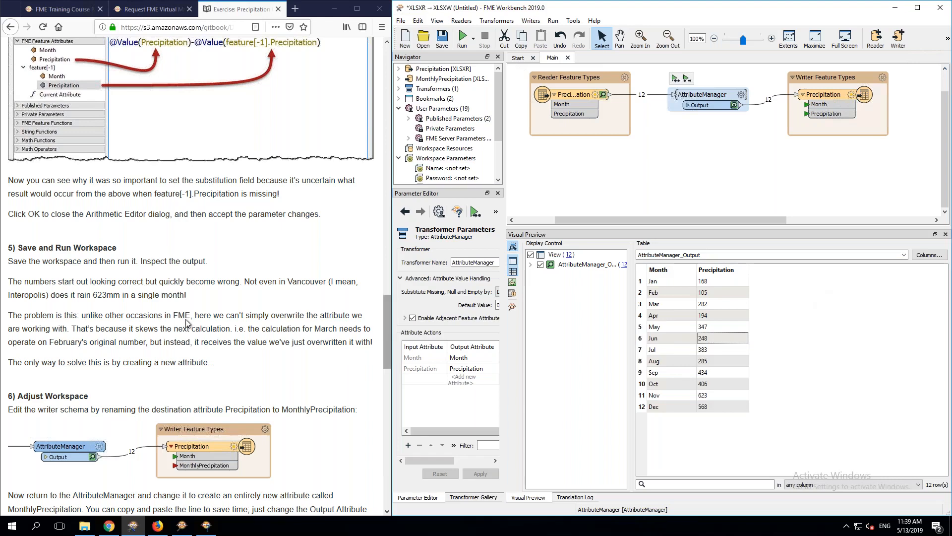
Step: Add a number attribute named MonthlyPrecipitation to the user attributes of the Precipitation writer feature type
scroll(199, 278, "down", 6)
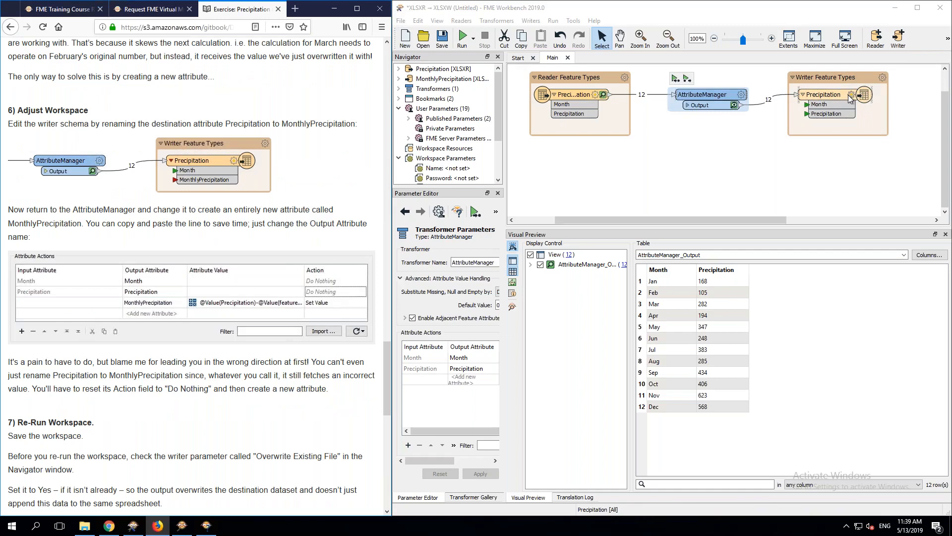
left_click(849, 94)
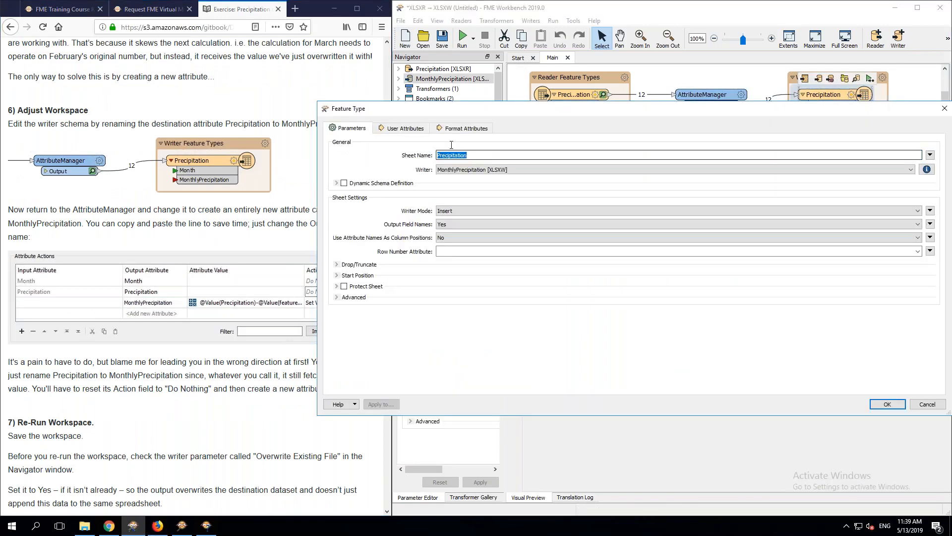
left_click(401, 129)
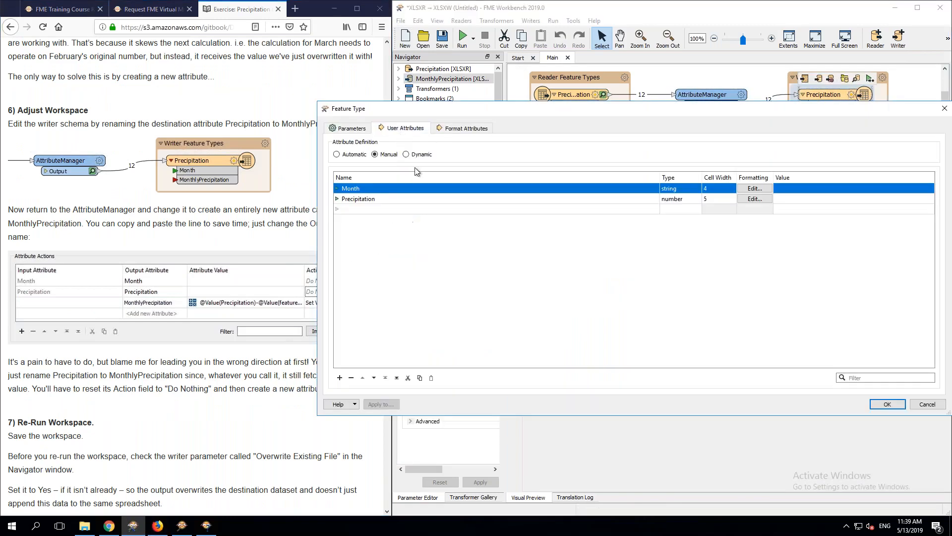
left_click(373, 210)
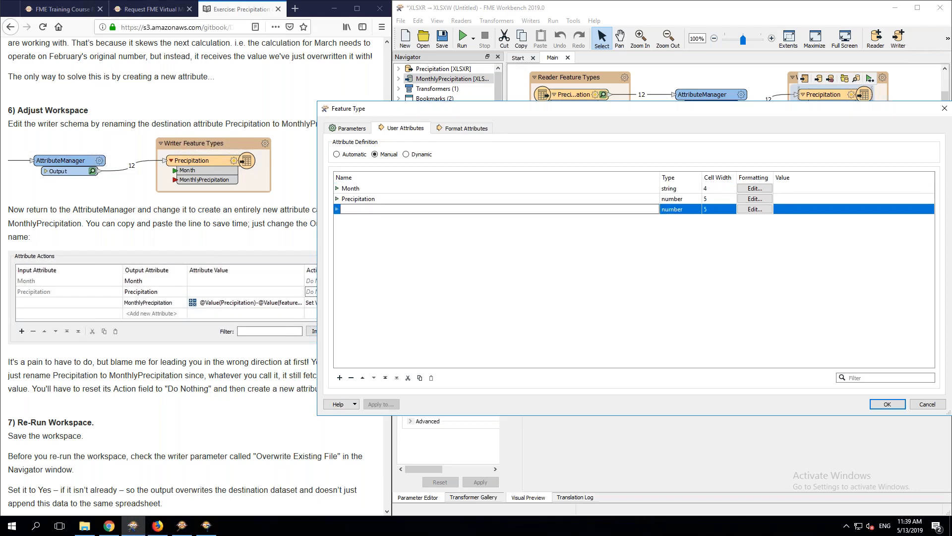
type("MonthlyPrecipitation")
key("Tab")
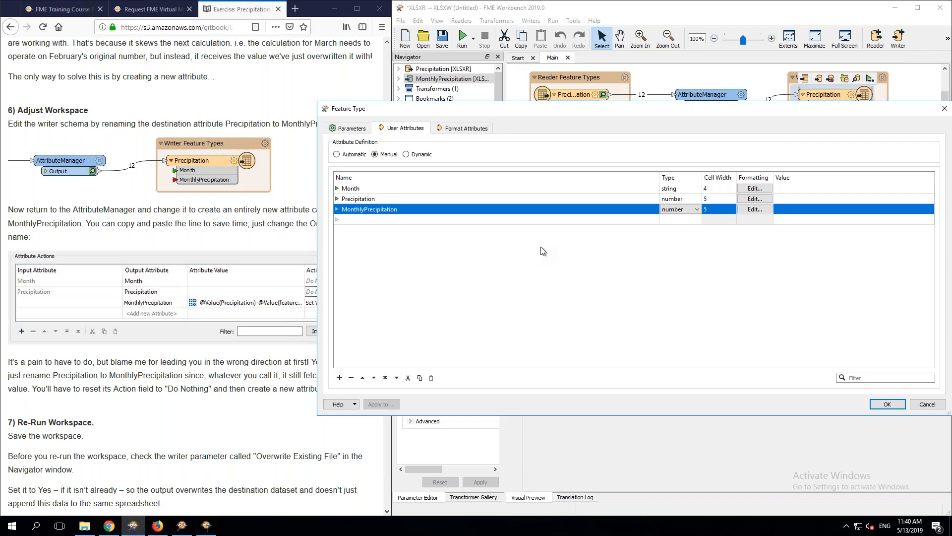
left_click(887, 404)
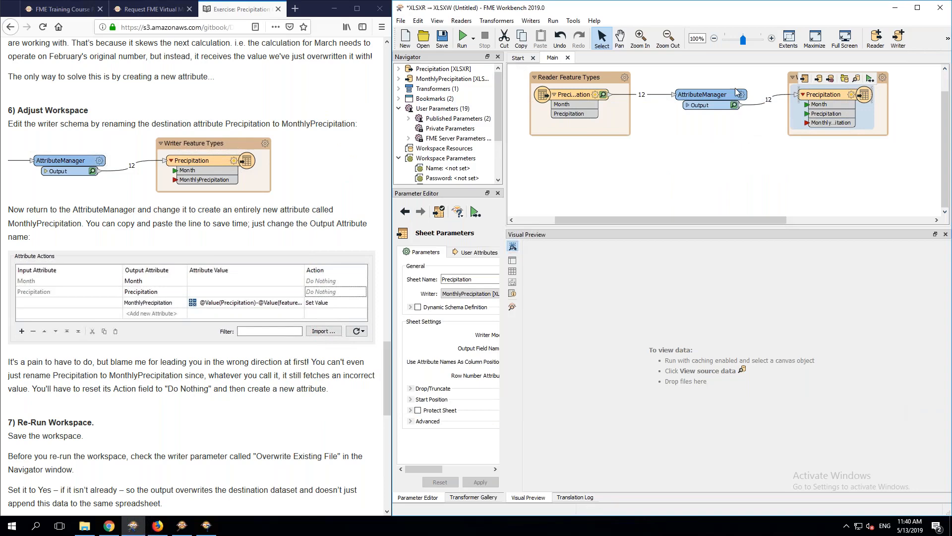
Step: Reset the Precipitation attribute's action to Do Nothing in the AttributeManager parameters
left_click(743, 96)
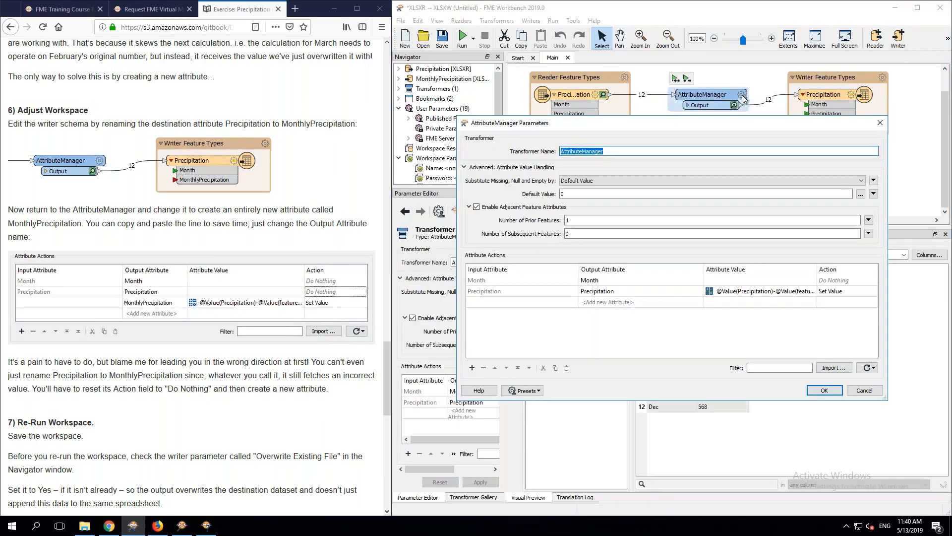
left_click(668, 293)
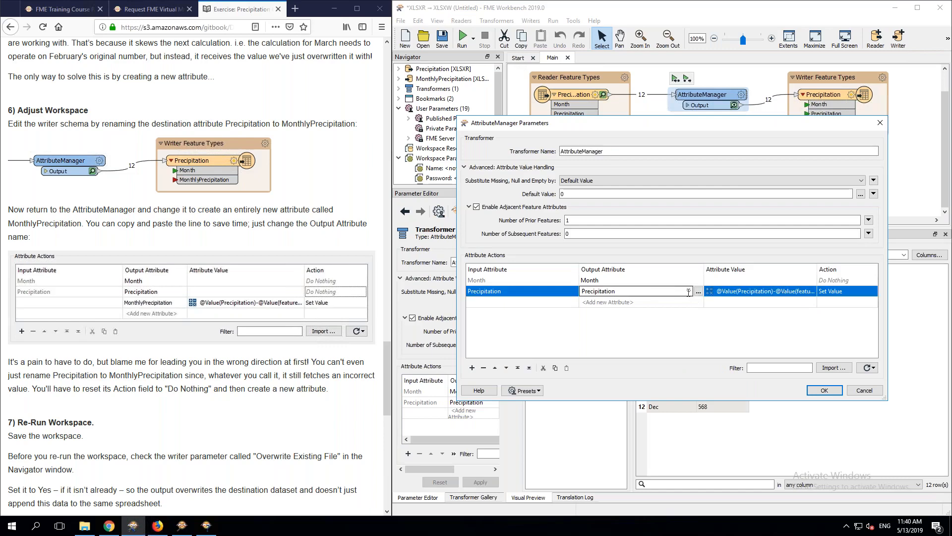
left_click(848, 294)
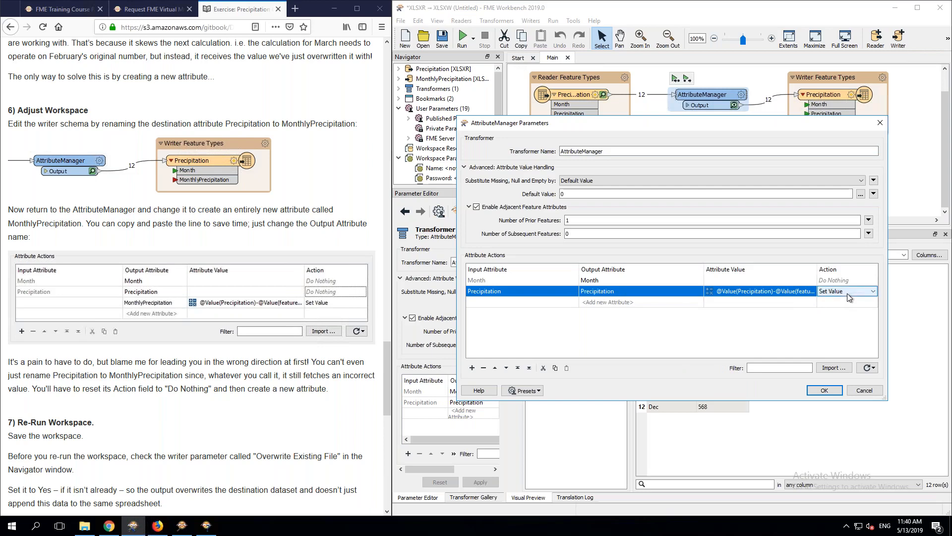
left_click(849, 294)
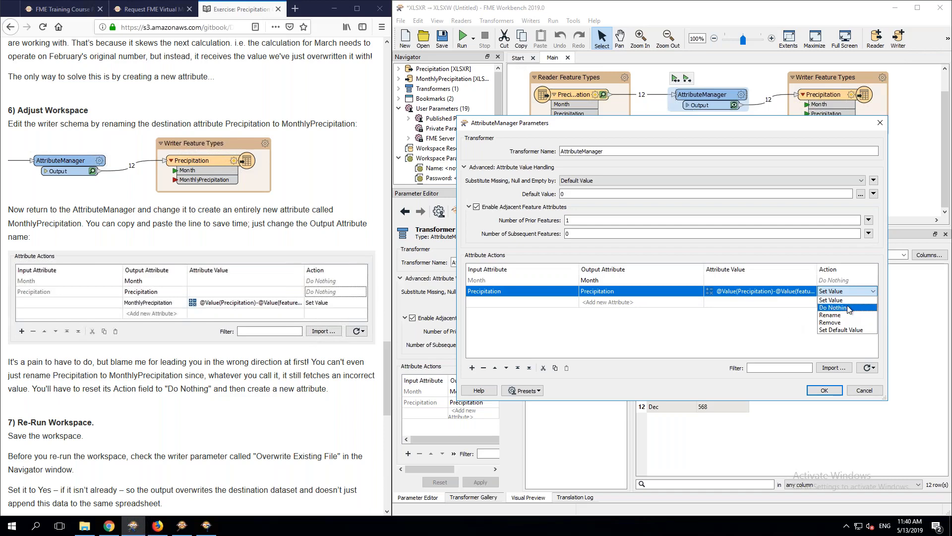
left_click(848, 308)
left_click(727, 332)
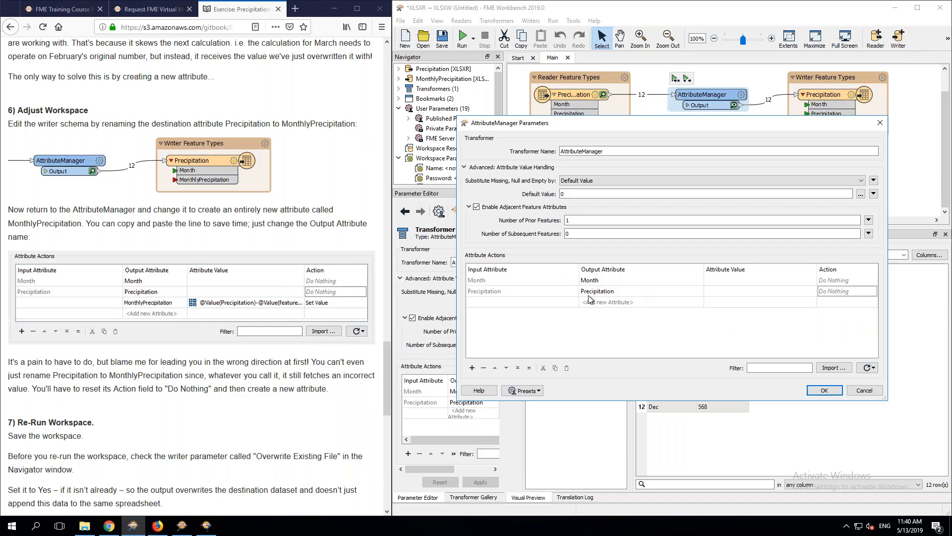
Step: Add a new output attribute named MonthlyPrecipitation to the AttributeManager's attribute actions
left_click(620, 304)
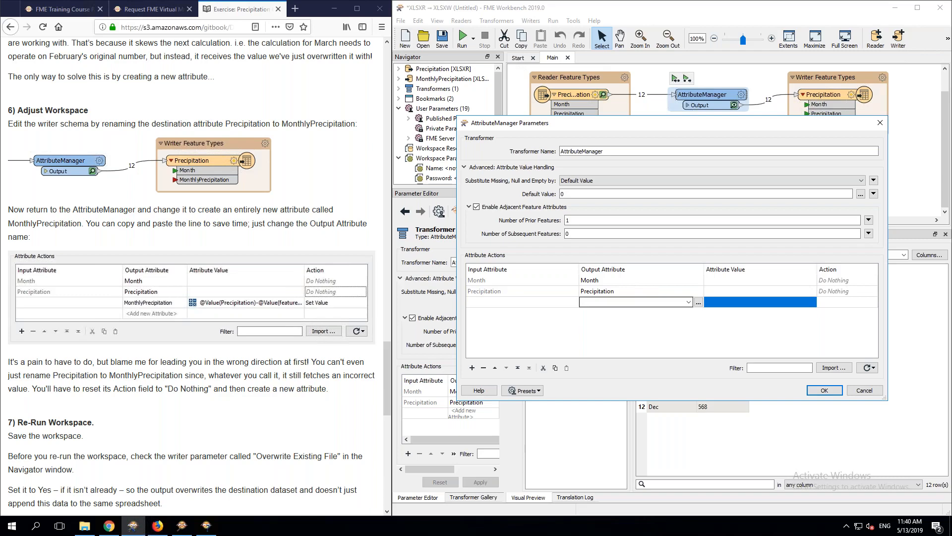
type("monthly")
key("ctrl+a")
type("M")
key("Down")
key("Down")
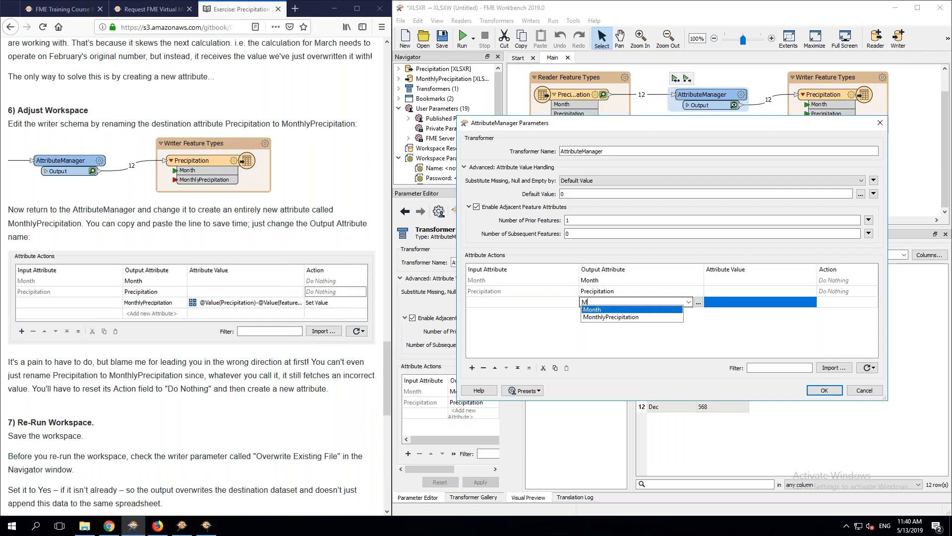
key("Escape")
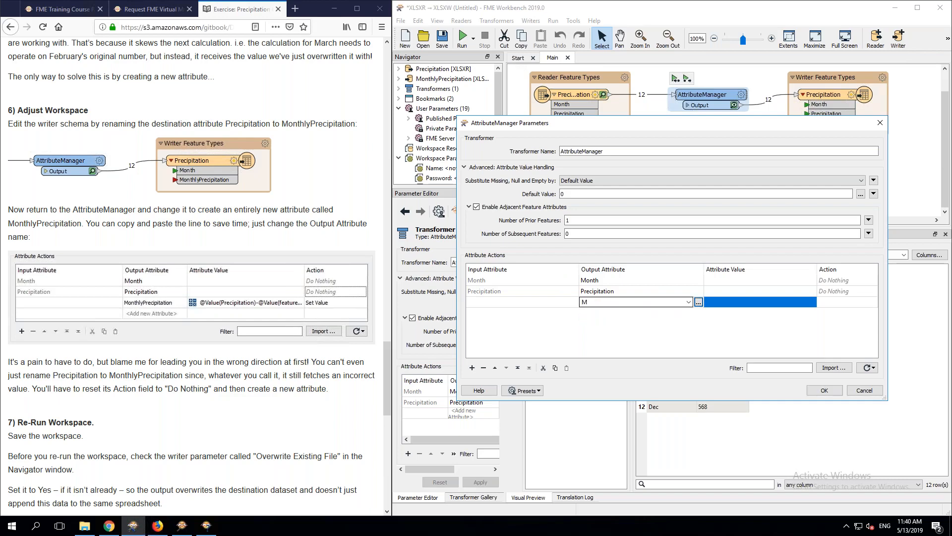
type("o")
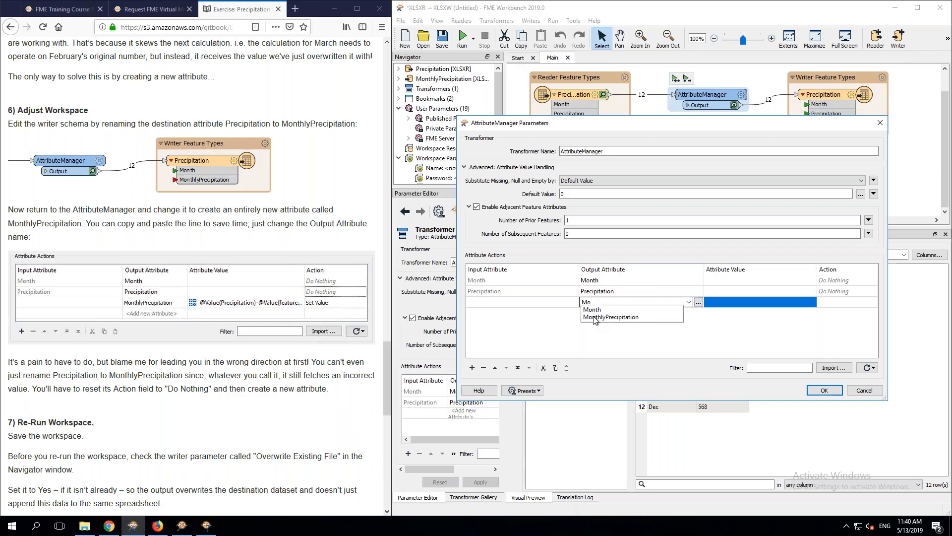
left_click(610, 316)
left_click(811, 304)
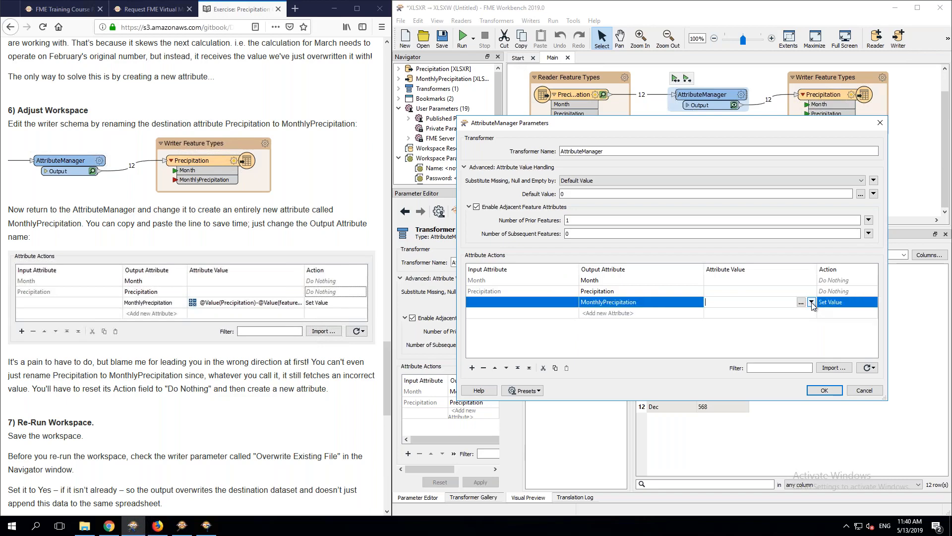
left_click(812, 303)
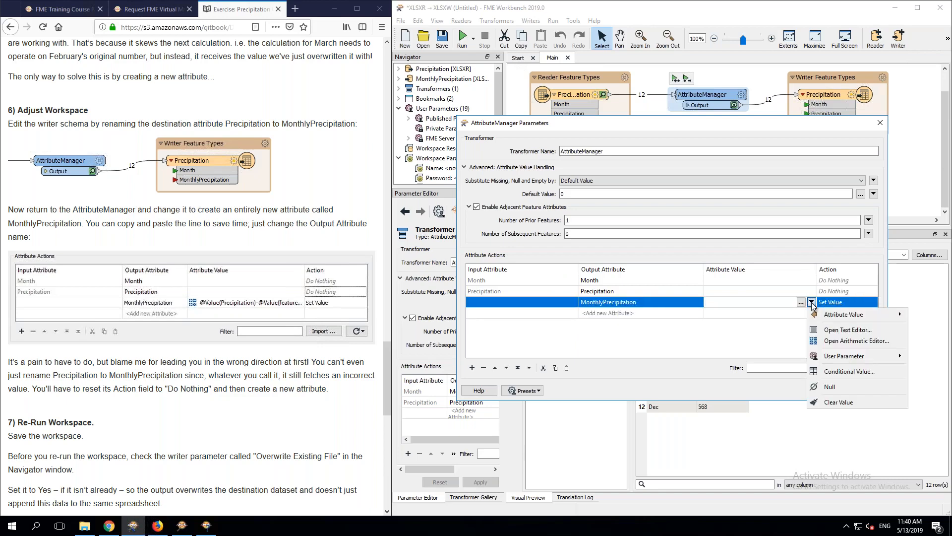
left_click(836, 342)
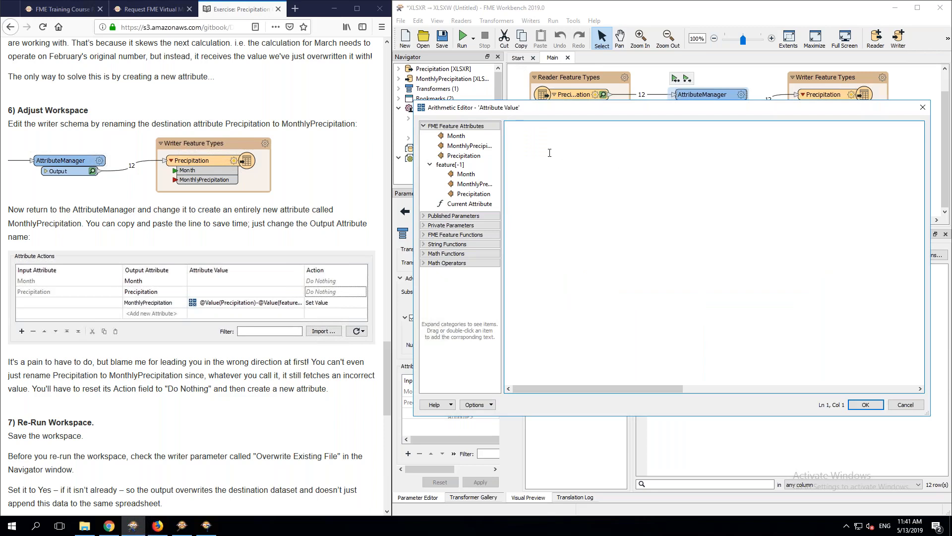
double_click(464, 156)
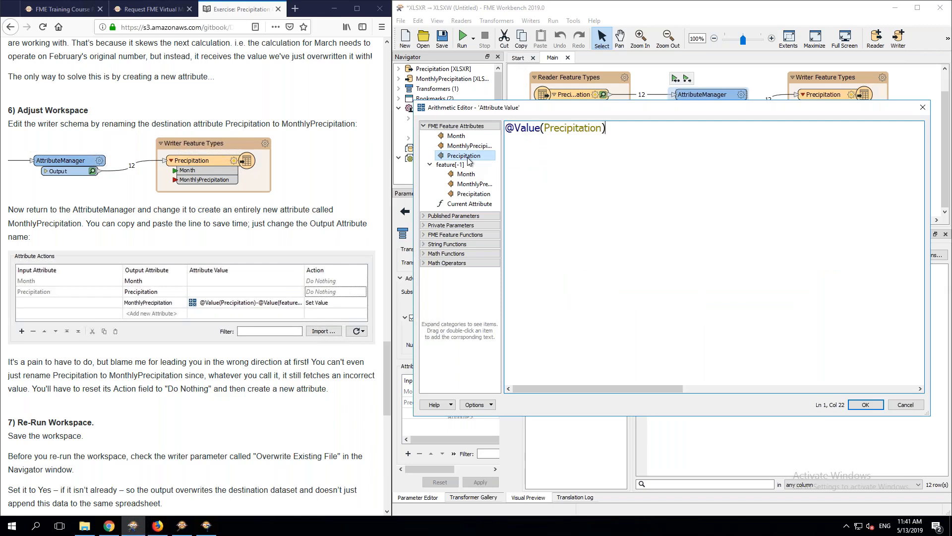
type("-")
double_click(467, 194)
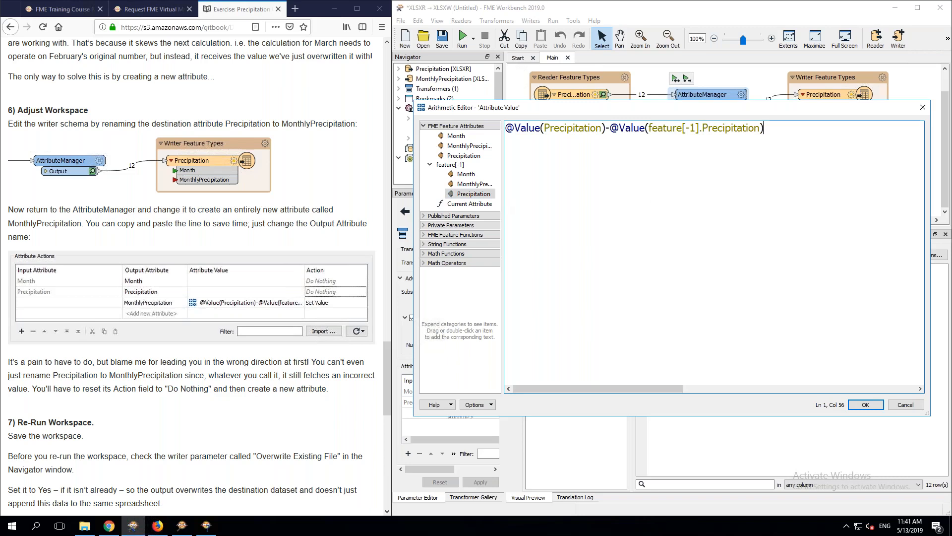
left_click(866, 405)
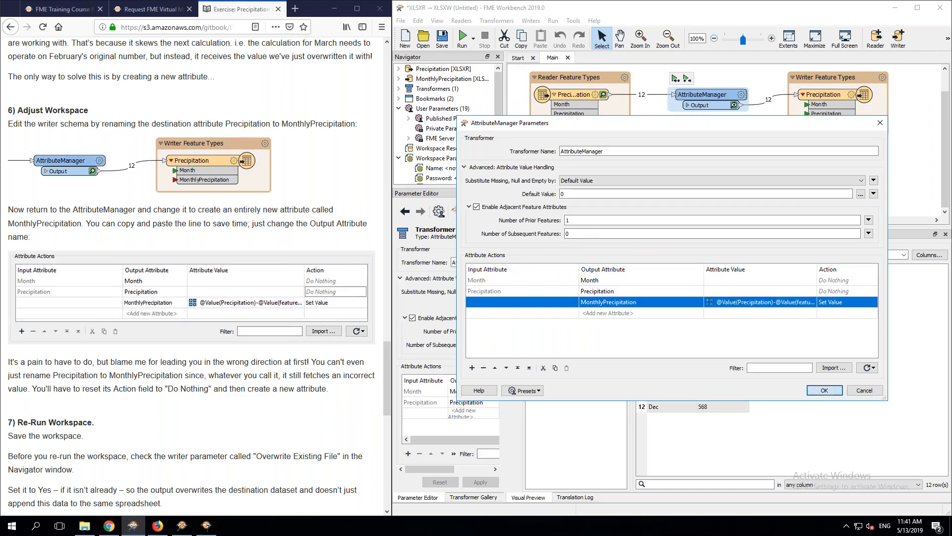
left_click(824, 390)
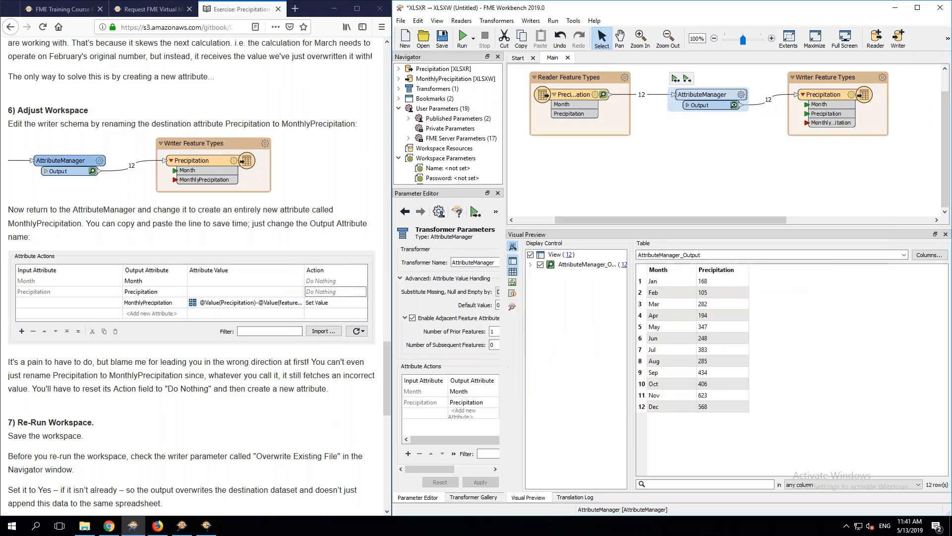
Step: Run the workspace and inspect all rows written to the Precipitation sheet of the output workbook
left_click(462, 37)
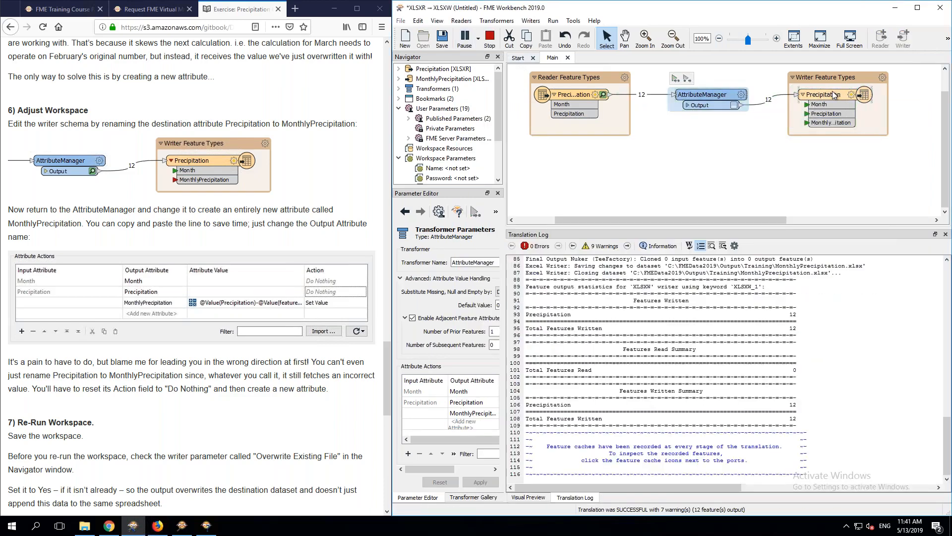
left_click(831, 98)
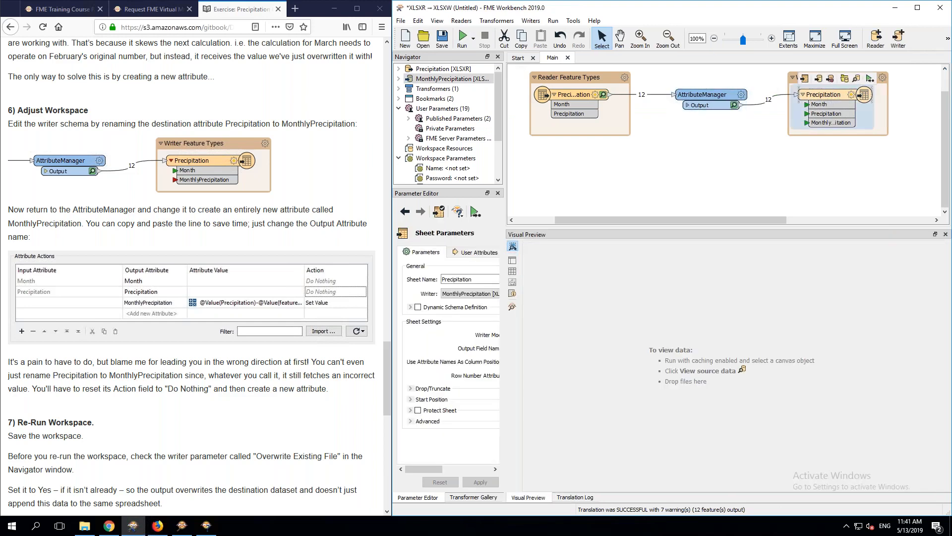
left_click(856, 78)
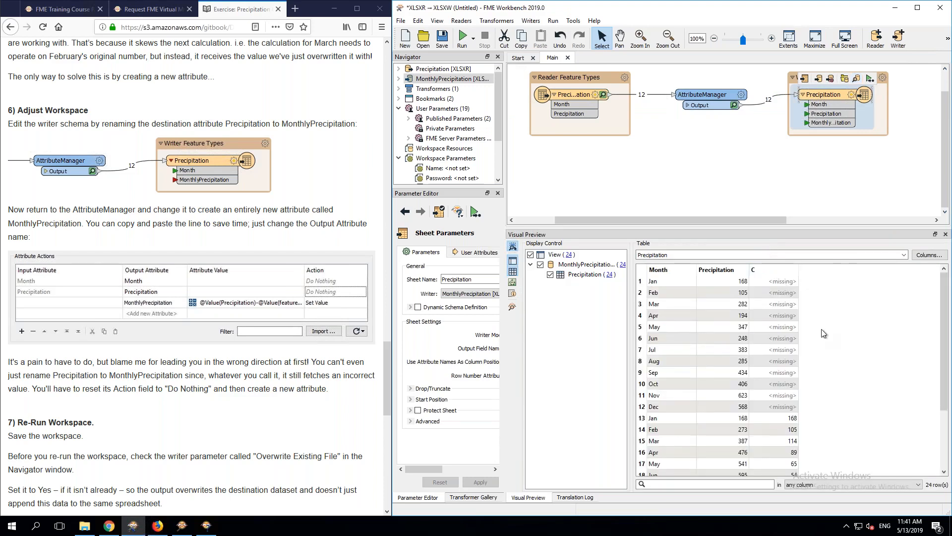
scroll(822, 333, "down", 2)
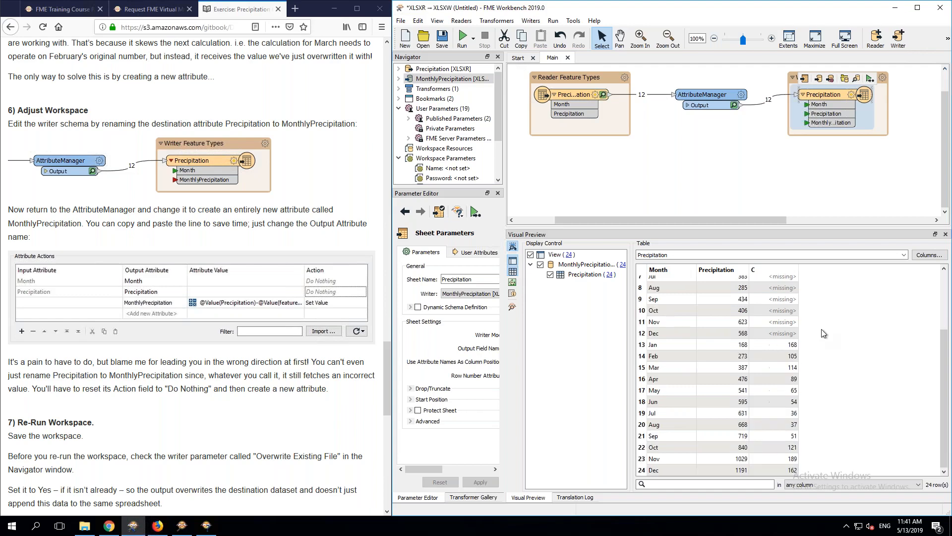
scroll(823, 333, "up", 2)
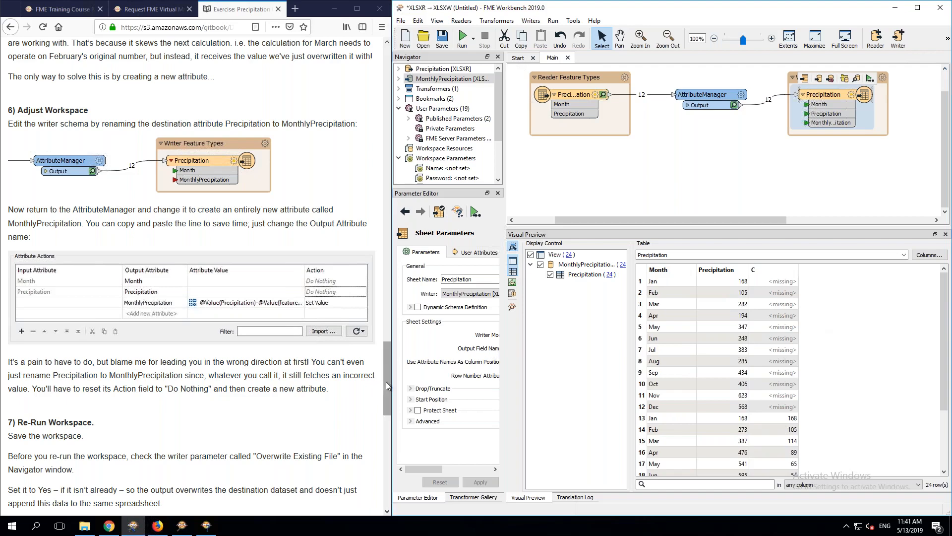
Step: Set the Precipitation writer feature type to truncate the existing sheet/named range
left_click_drag(386, 382, 386, 403)
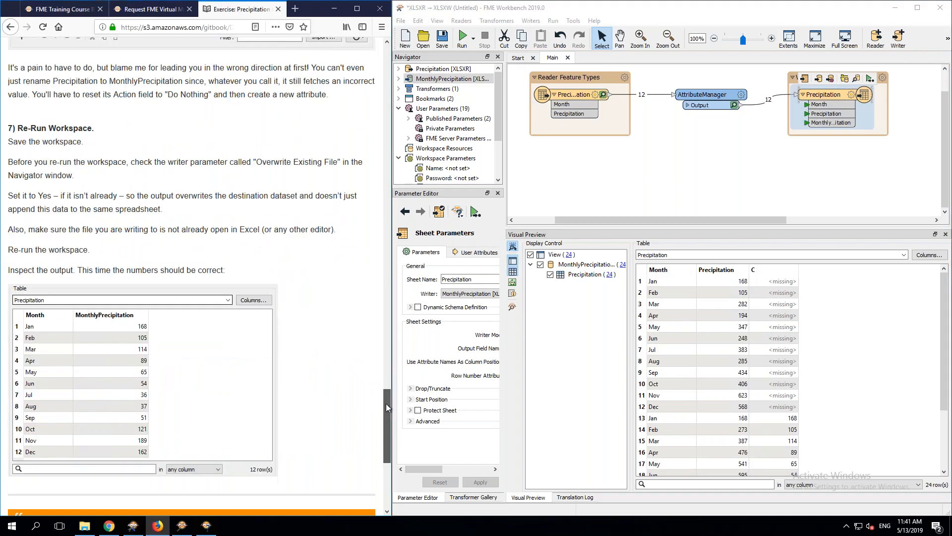
left_click(850, 94)
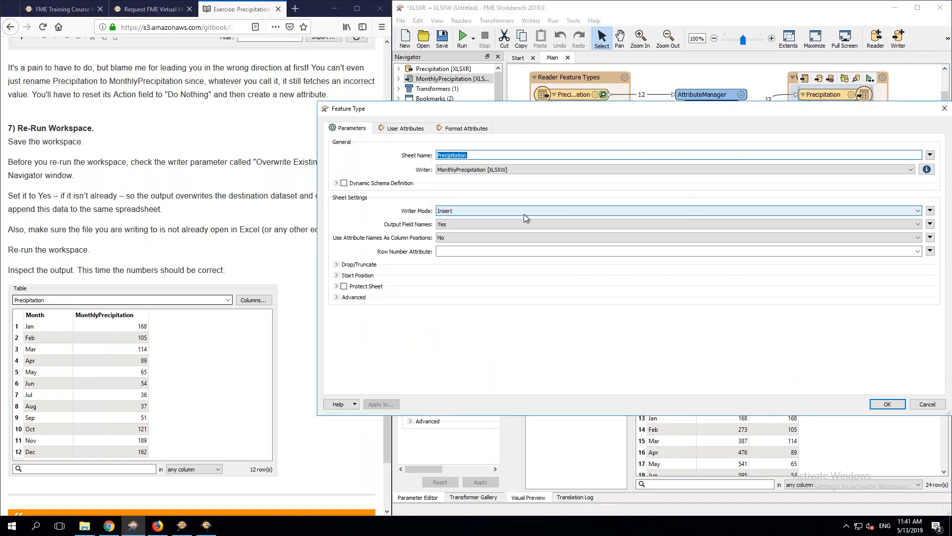
left_click(356, 265)
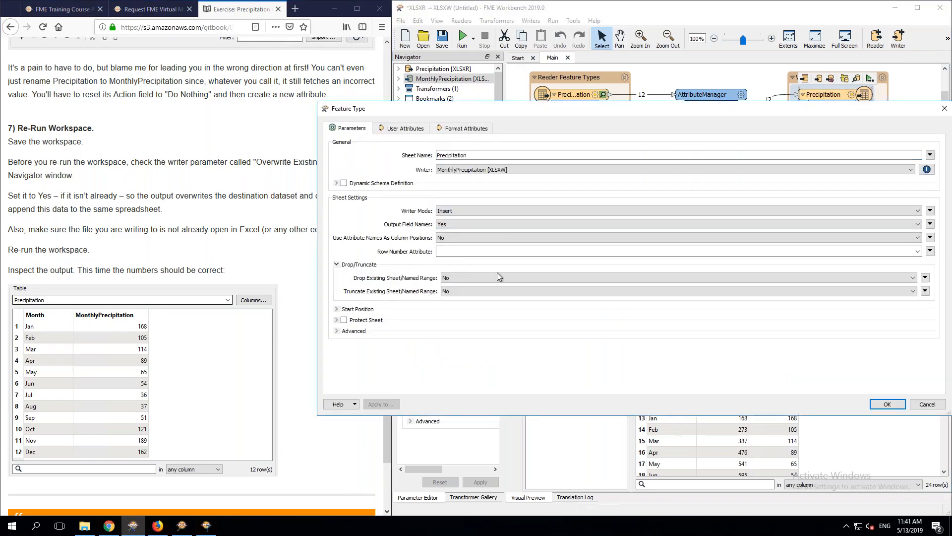
left_click(484, 292)
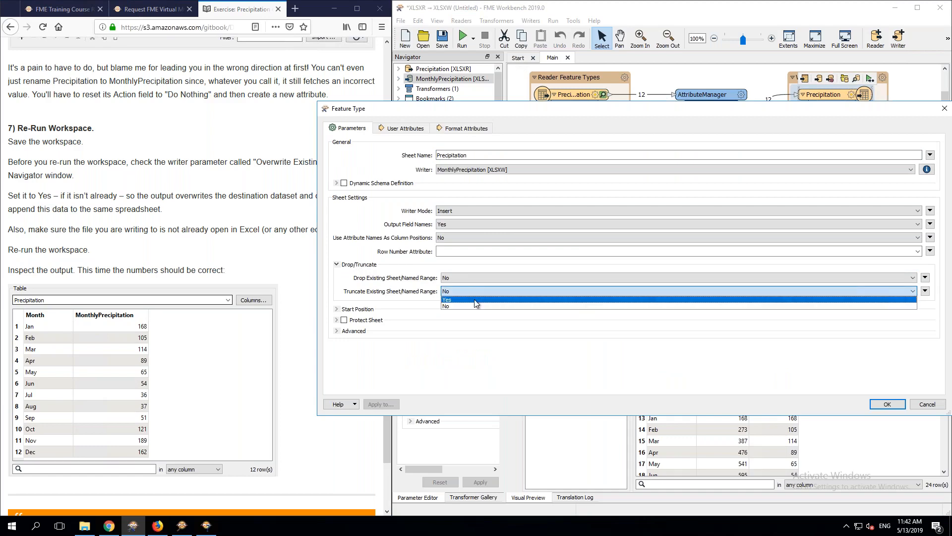
left_click(475, 300)
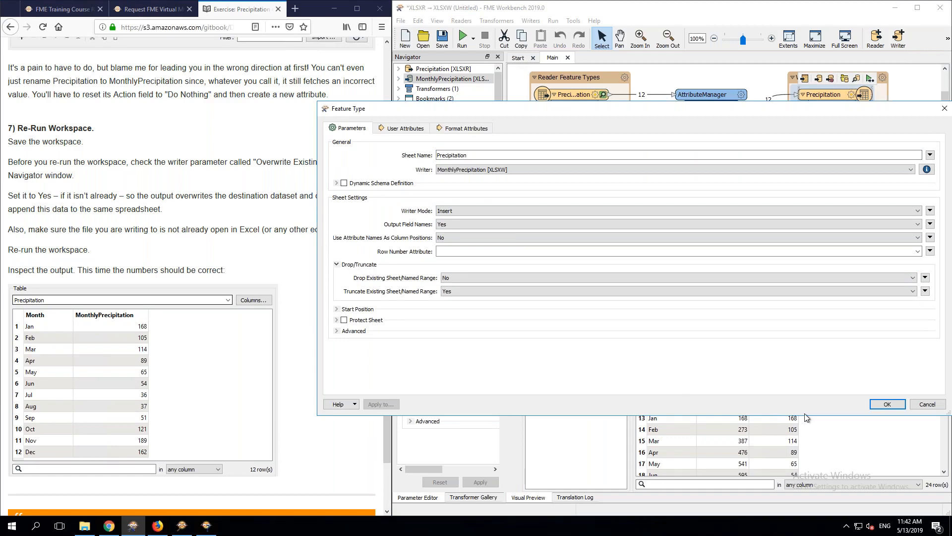
left_click(887, 404)
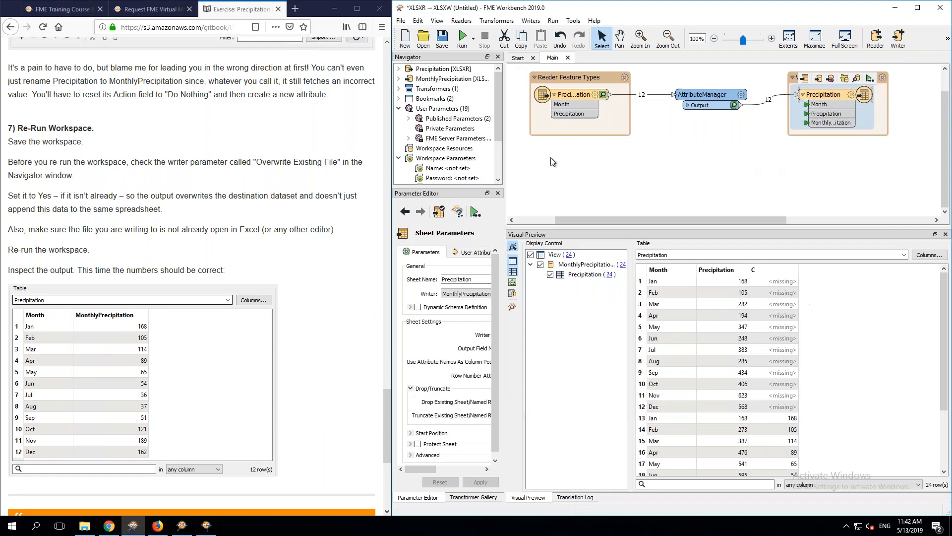
Step: Re-run the workspace and compare the Precipitation and MonthlyPrecipitation values in the written output for January, February and July to September
left_click(462, 37)
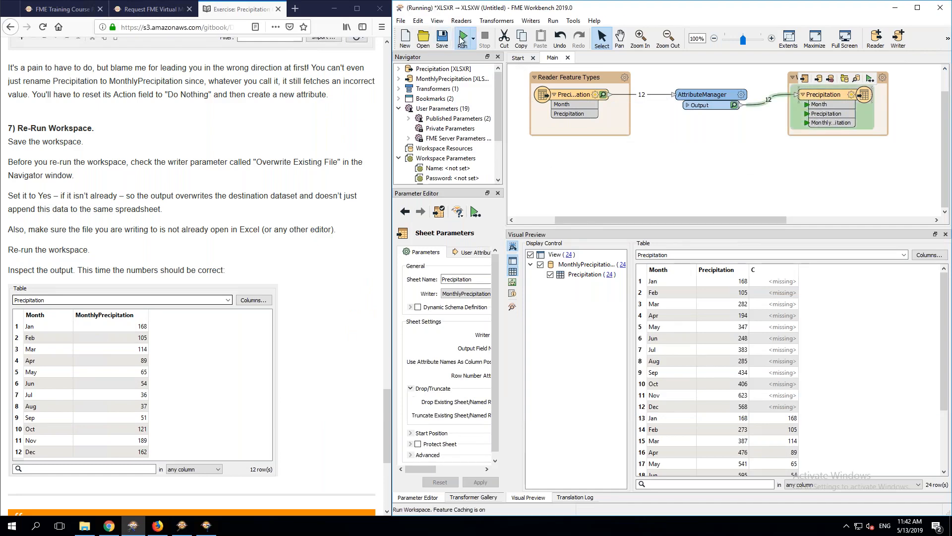
left_click(858, 79)
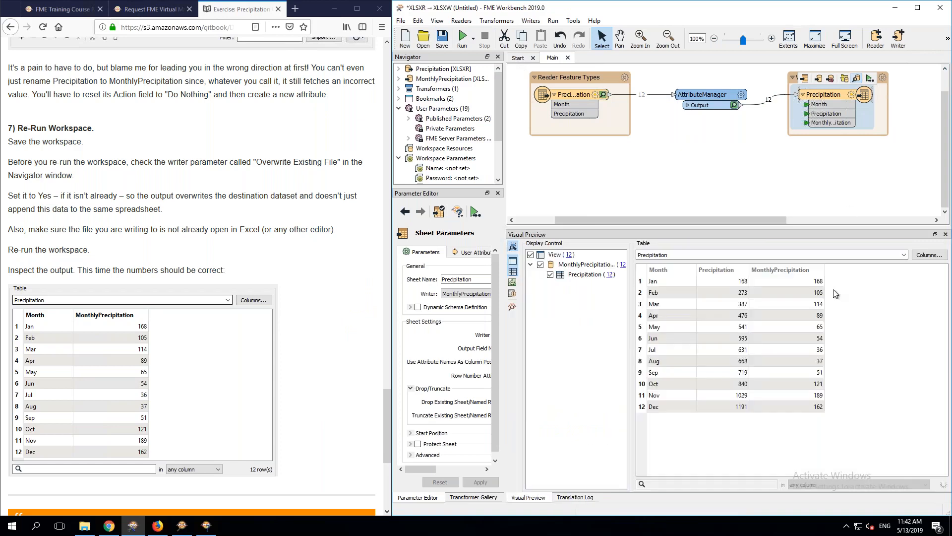
left_click(741, 282)
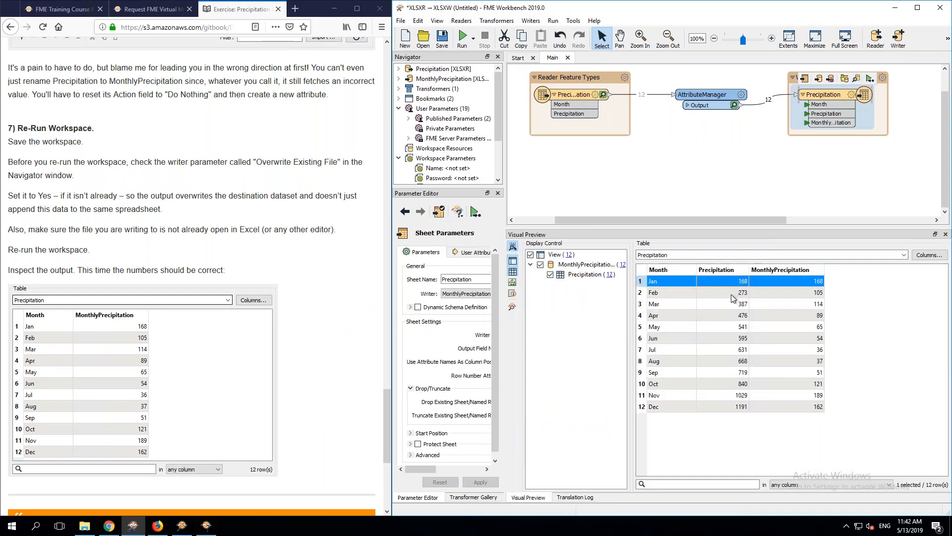
left_click(736, 294)
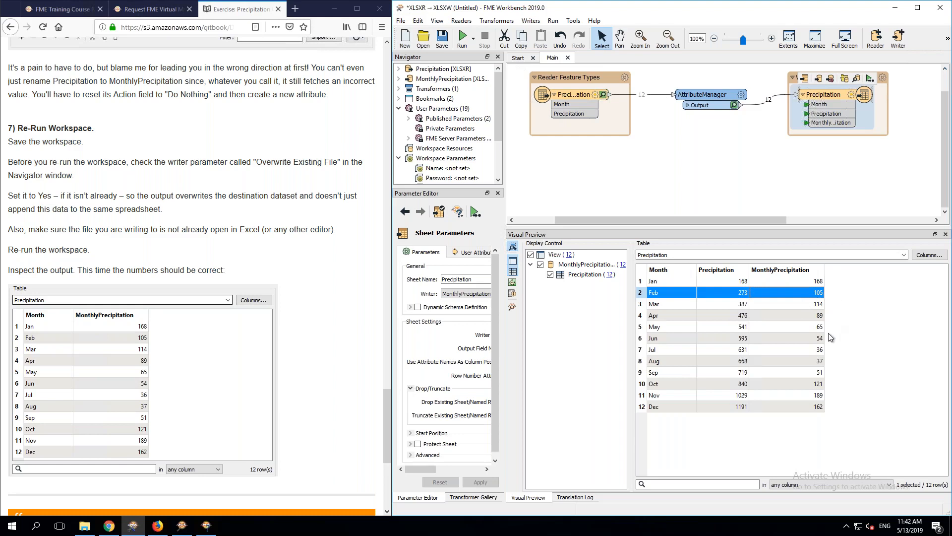
left_click(819, 350)
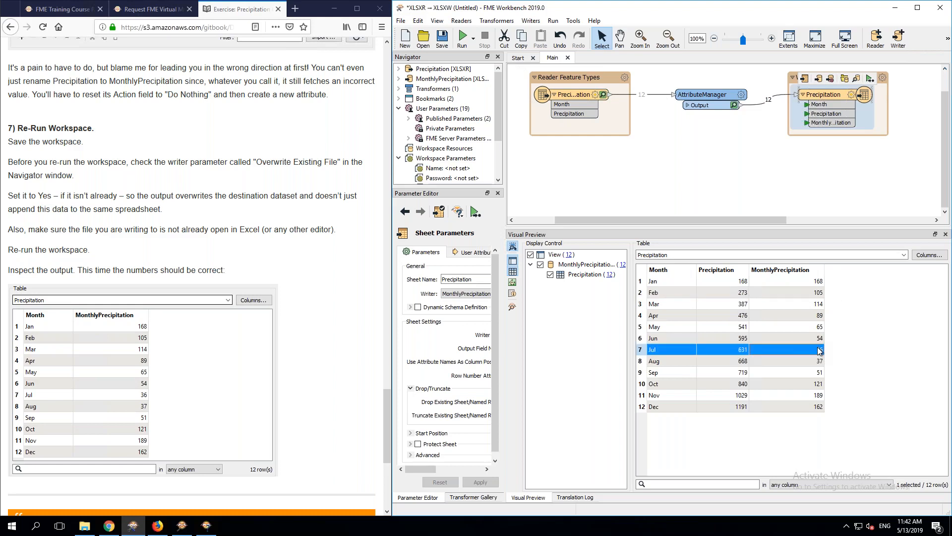
left_click(817, 362)
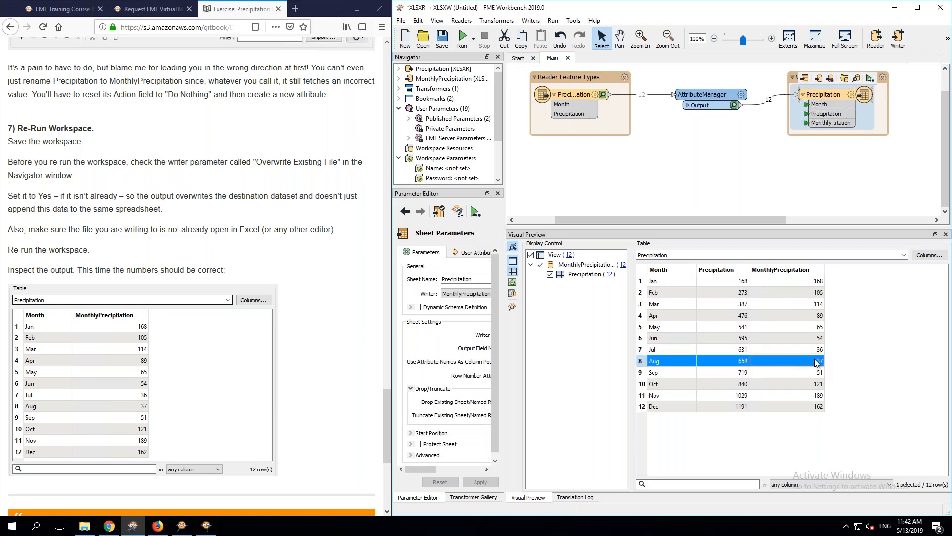
left_click(803, 373)
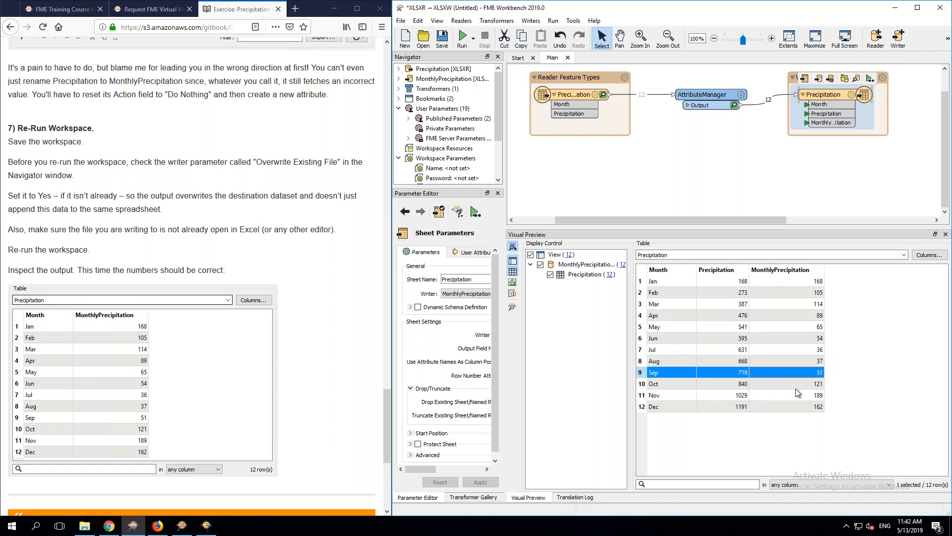
left_click(853, 410)
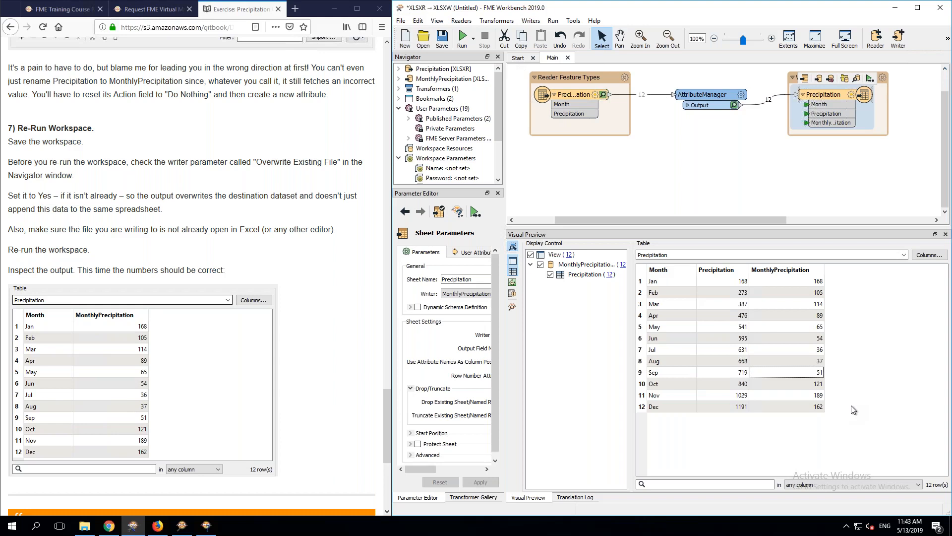
Step: Add a Sorter transformer below the AttributeManager and connect the Precipitation reader feature type to its input
left_click(728, 180)
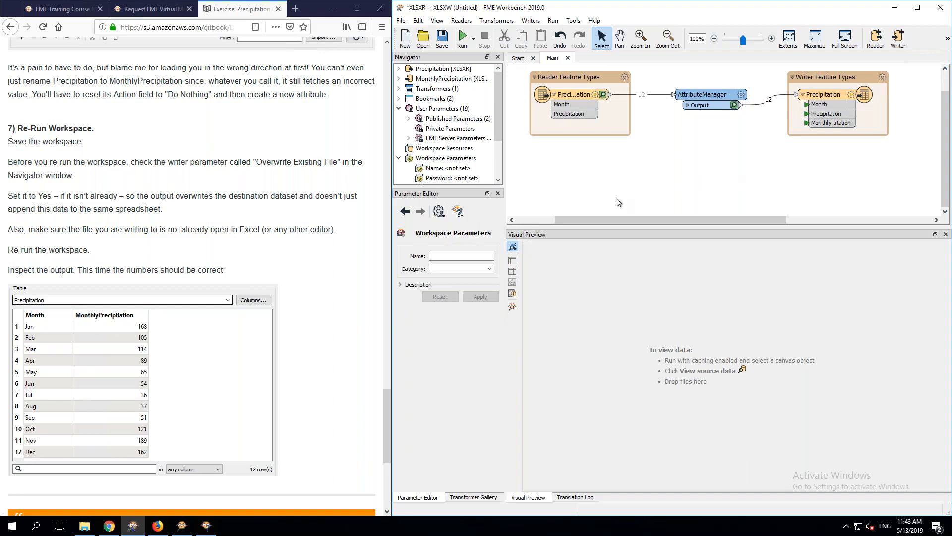
type("sort")
key("Return")
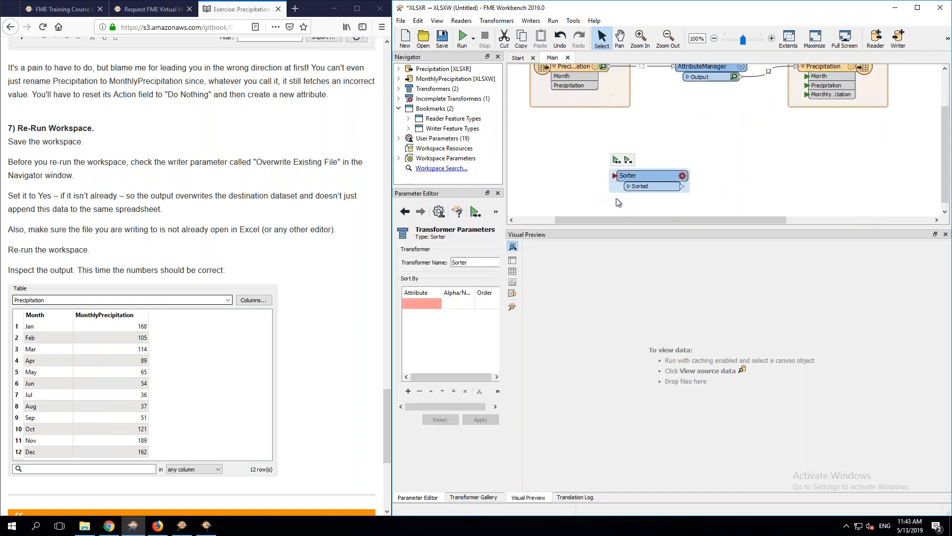
left_click_drag(627, 176, 681, 173)
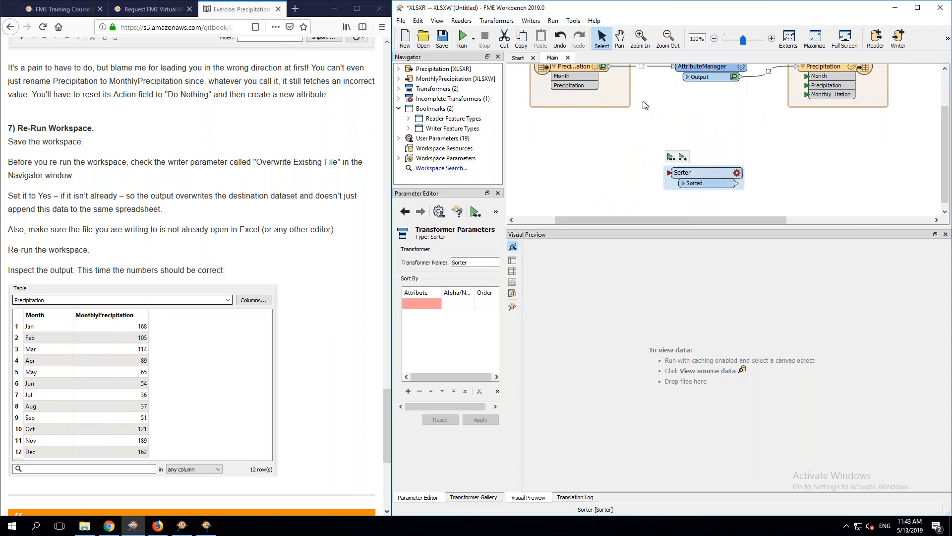
left_click(620, 110)
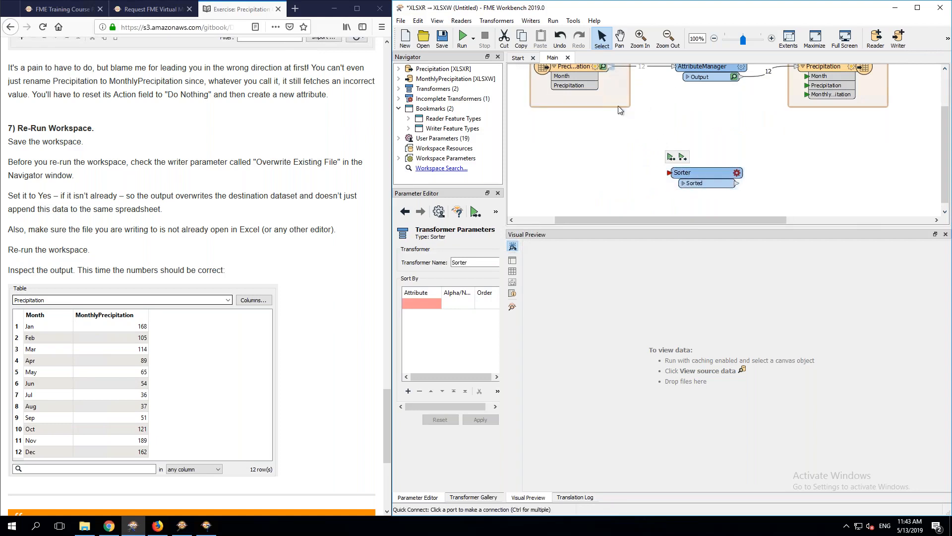
left_click(668, 173)
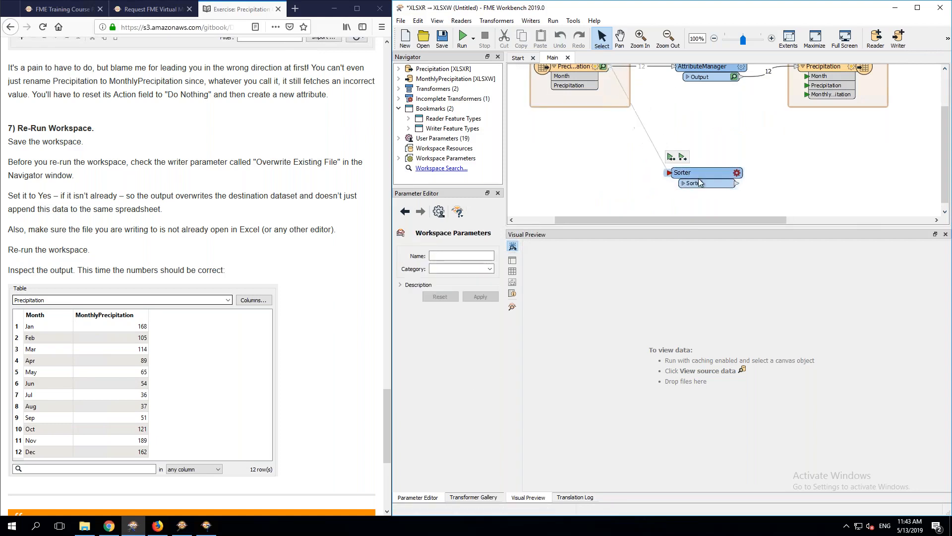
Step: Configure the Sorter to sort by the Month attribute numerically in ascending order
left_click(737, 173)
left_click(649, 237)
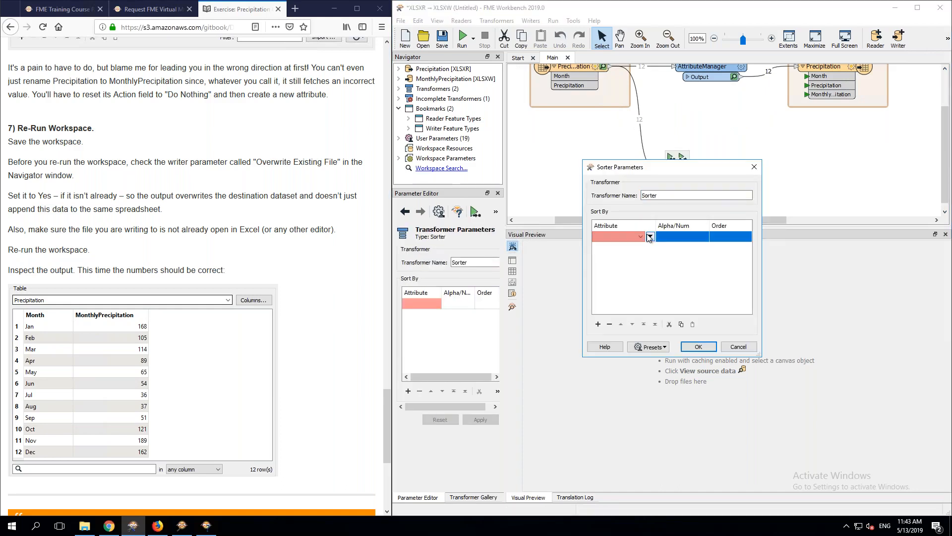
left_click(650, 237)
left_click(609, 244)
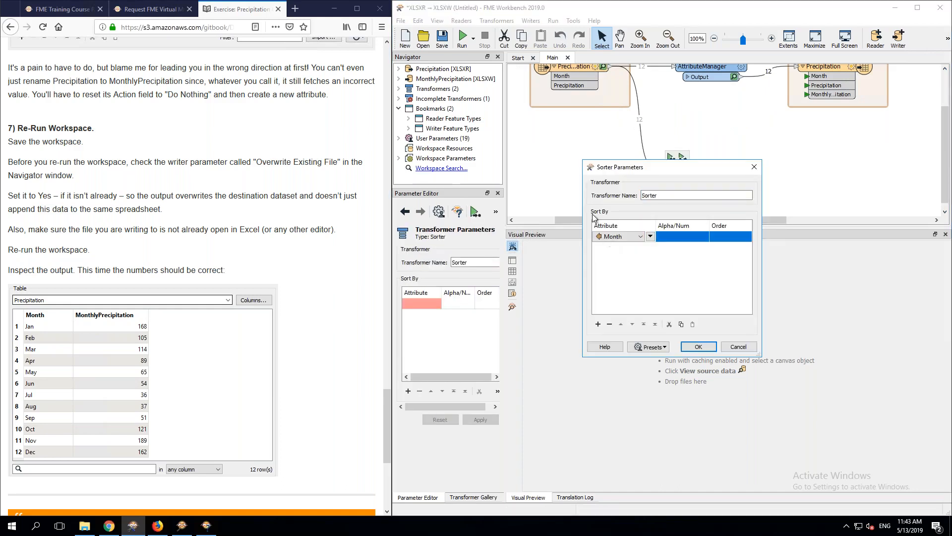
left_click(736, 240)
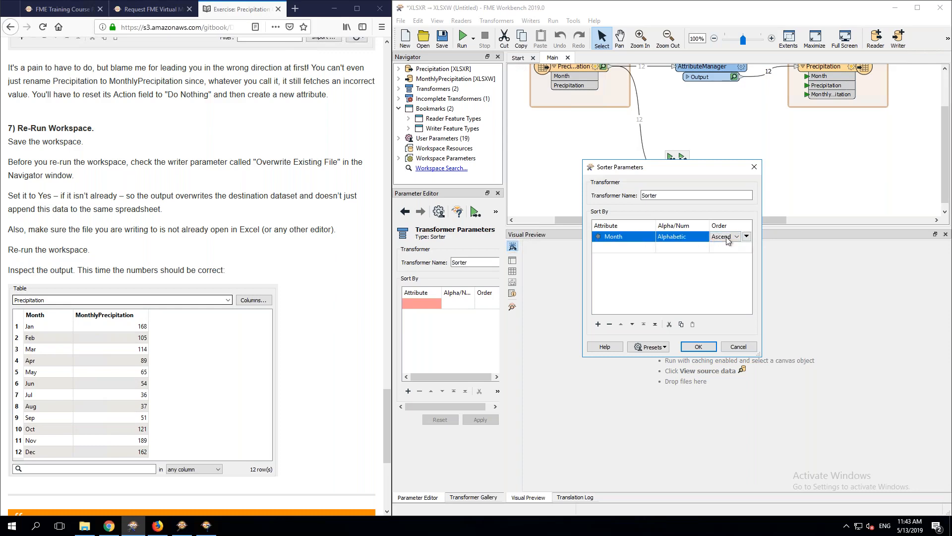
left_click(727, 238)
left_click(727, 238)
left_click(692, 239)
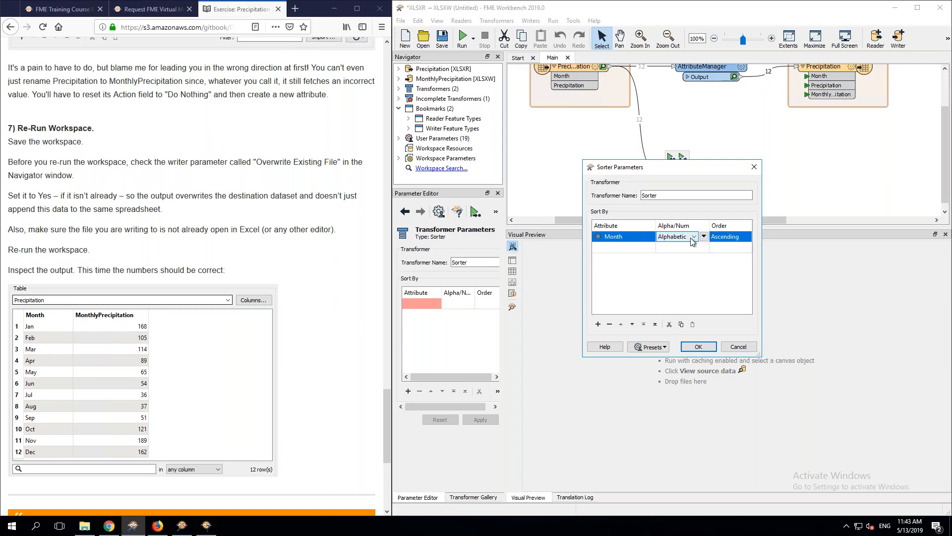
left_click(691, 239)
left_click(680, 254)
left_click(699, 347)
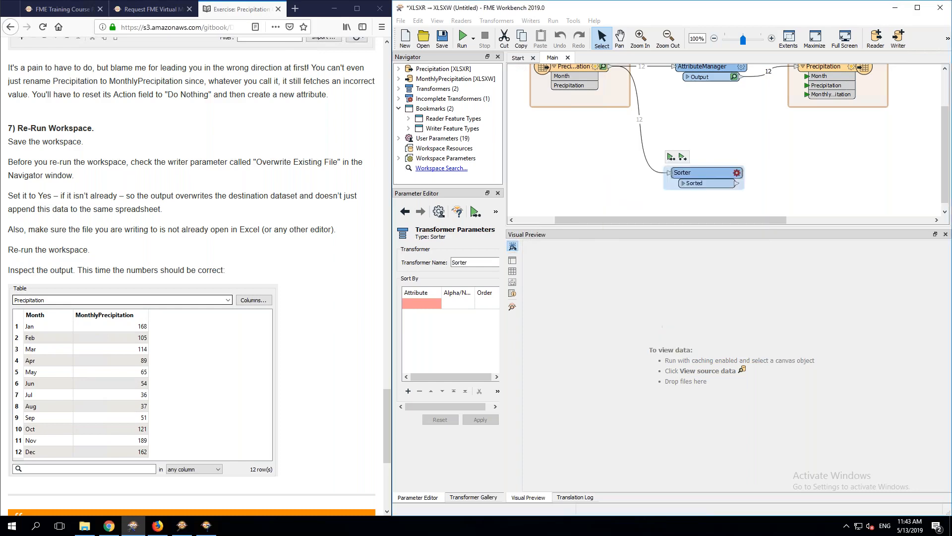
Step: Insert a DateTimeConverter on the connection between the Precipitation reader feature type and the Sorter
left_click(641, 146)
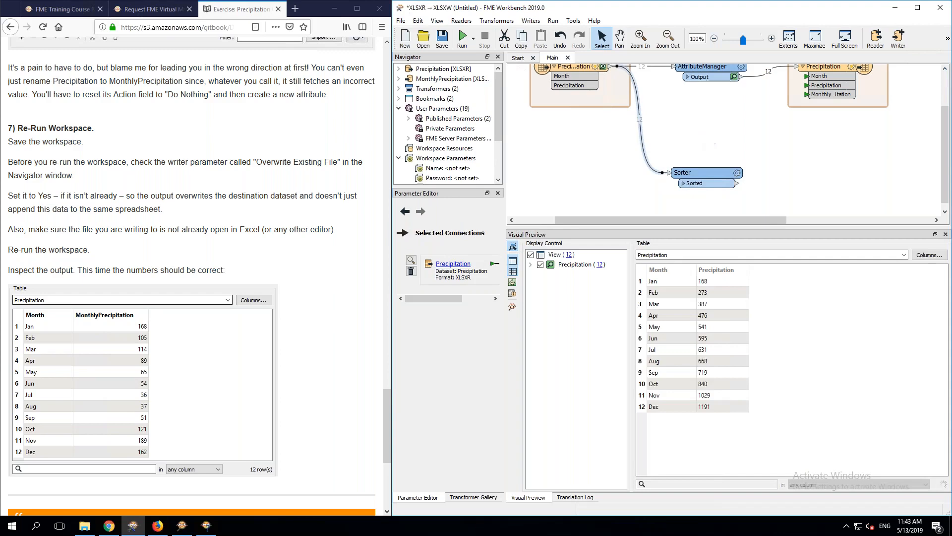
type("datef")
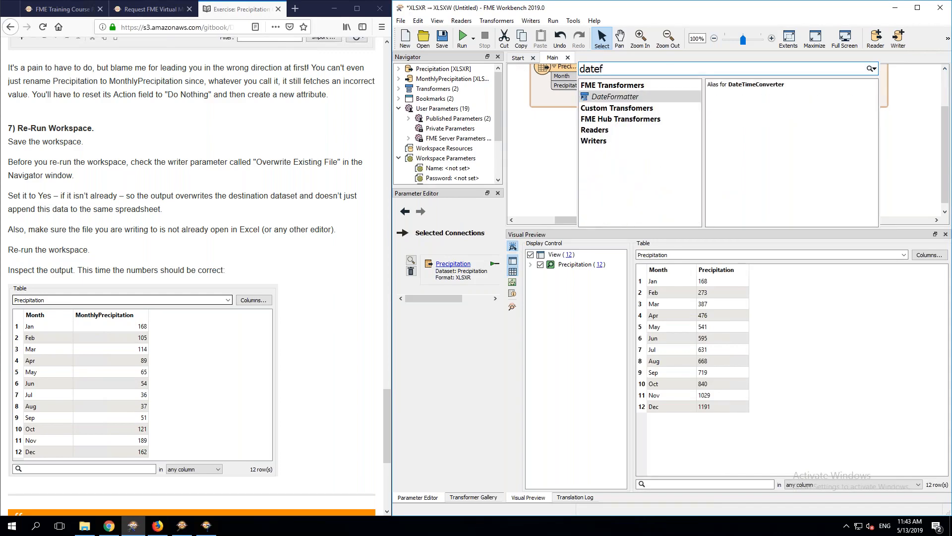
key("Return")
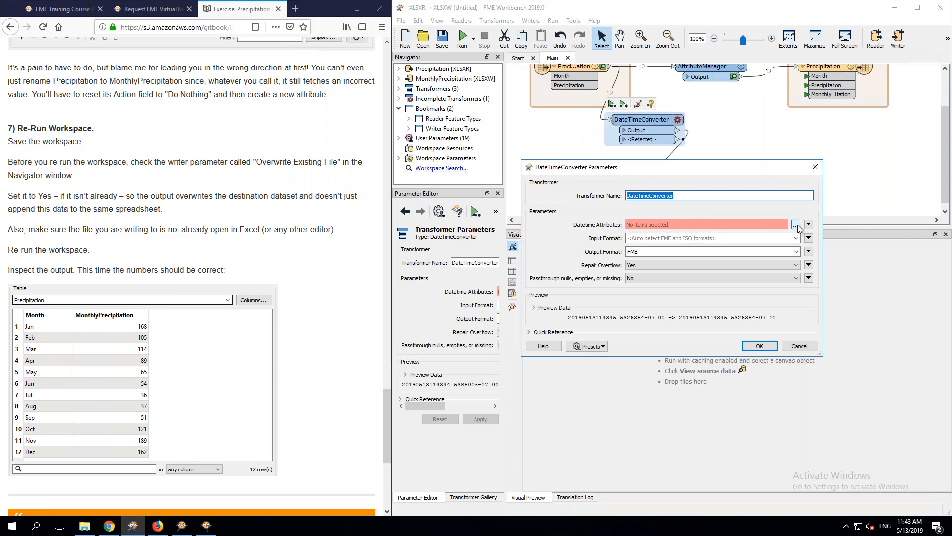
Step: Try ISO and FME output formats with FME input in the DateTimeConverter, discarding the settings and deleting the transformer
double_click(643, 251)
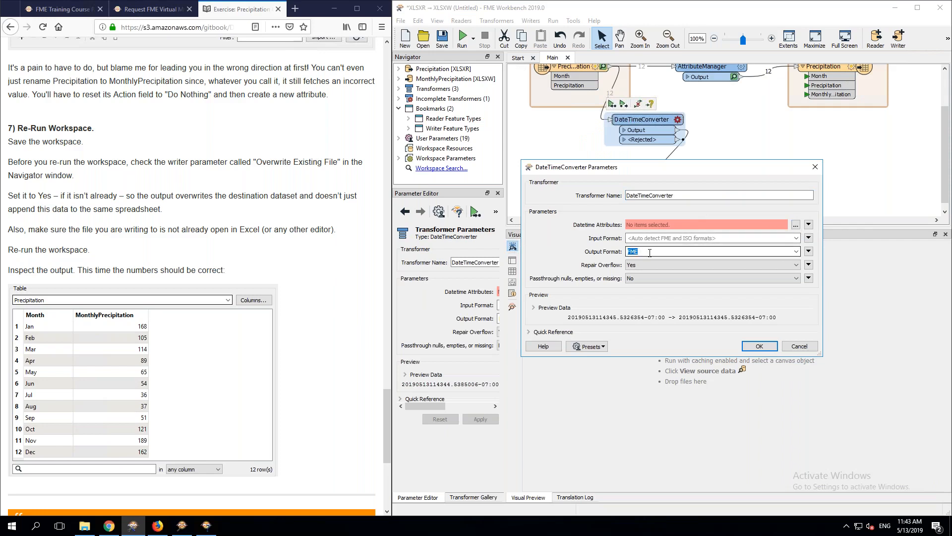
left_click(796, 251)
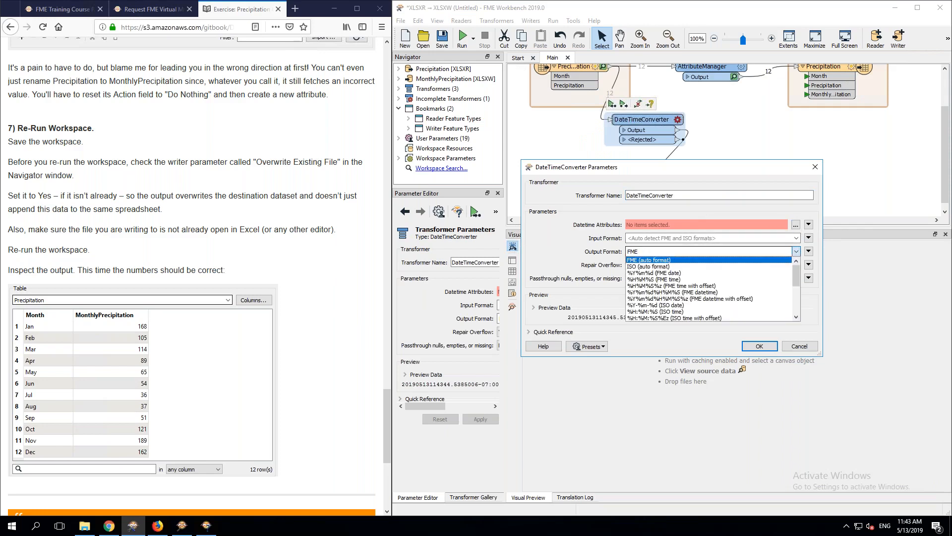
left_click(643, 267)
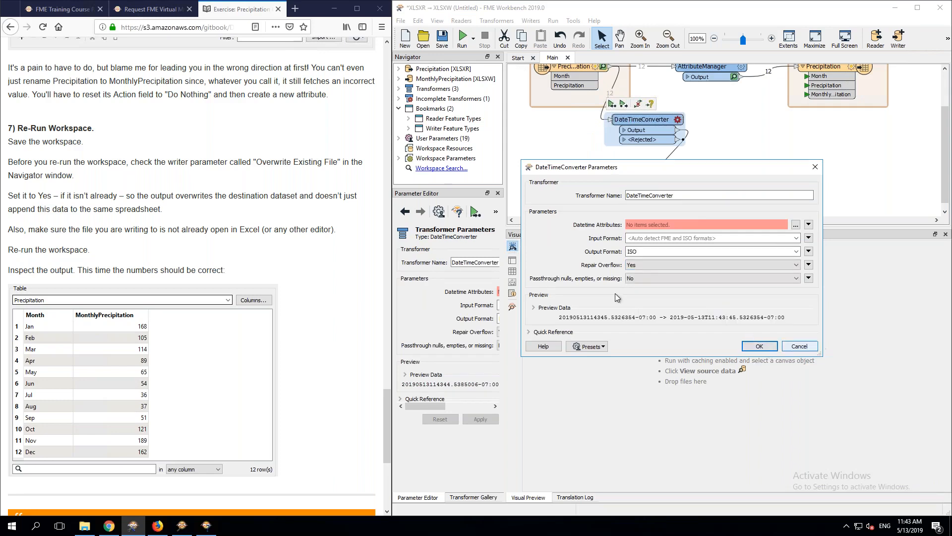
left_click(795, 238)
left_click(704, 253)
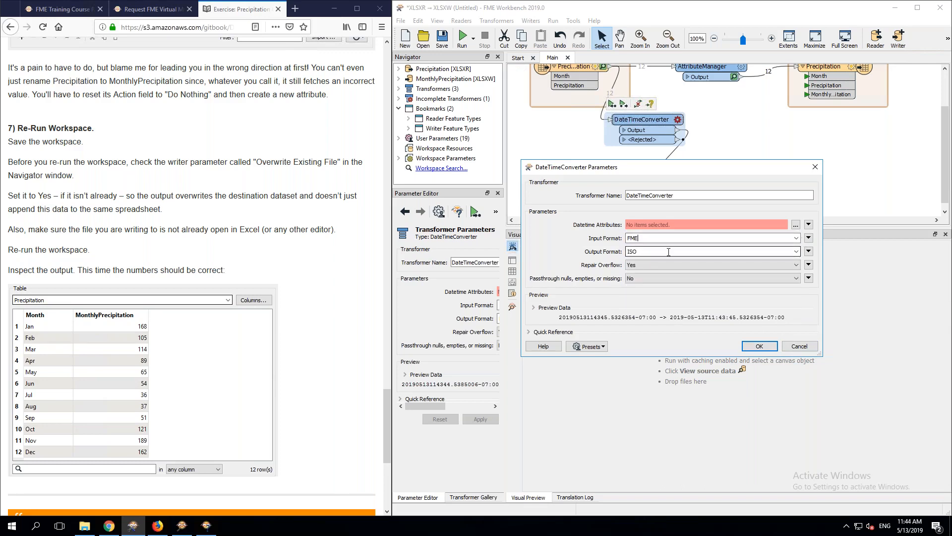
left_click(792, 255)
left_click(793, 253)
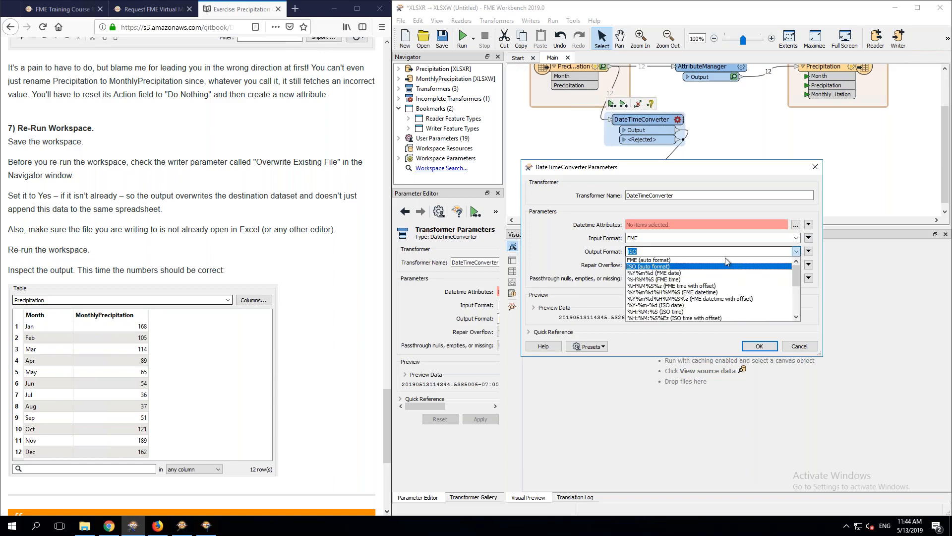
left_click(722, 257)
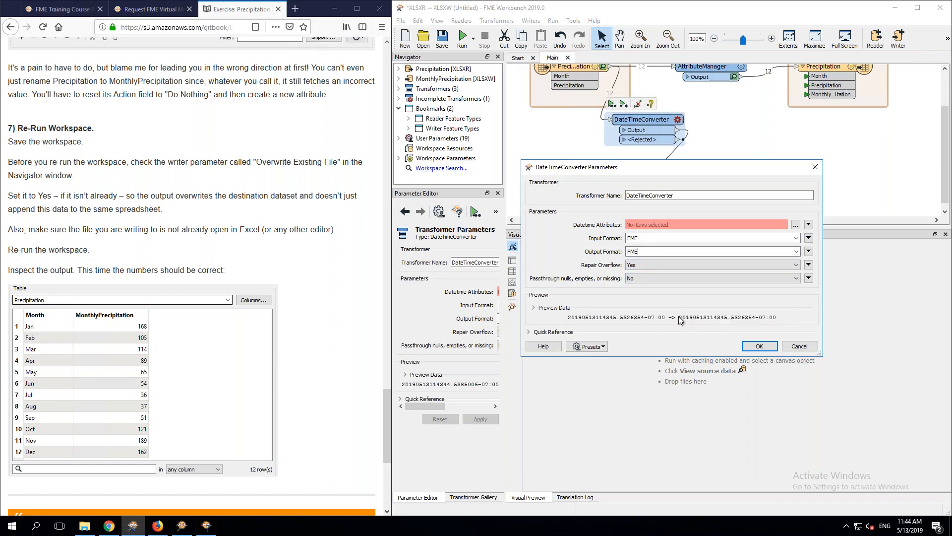
left_click(799, 346)
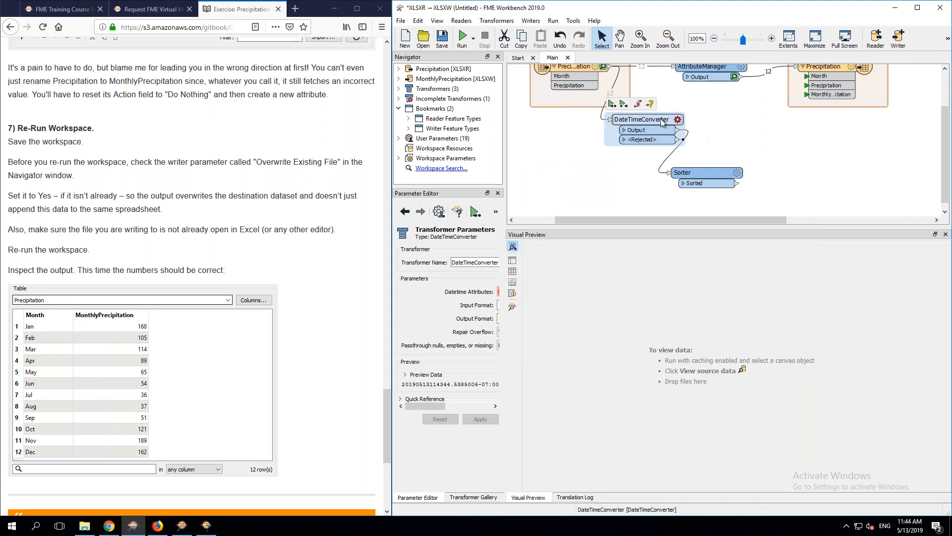
key("Delete")
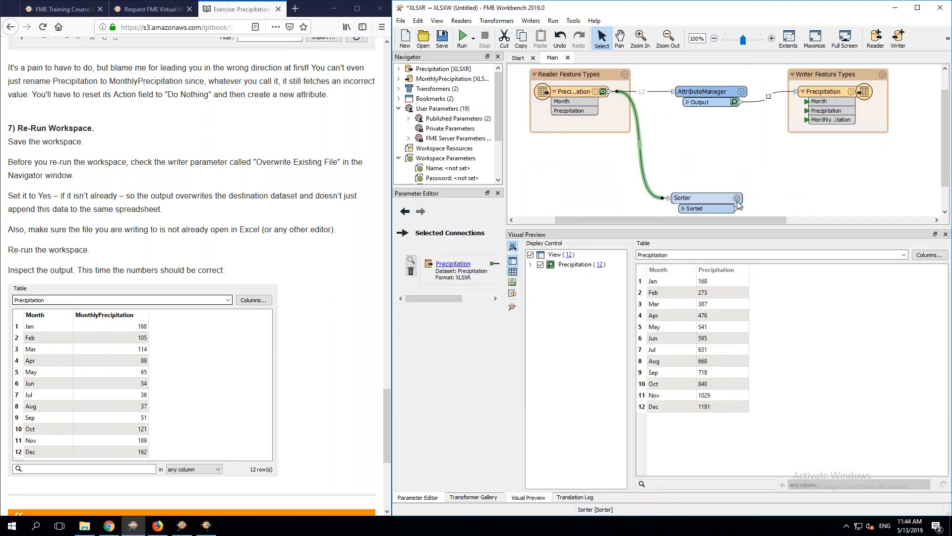
Step: Change the Sorter's order for the Month attribute to Descending
left_click(737, 199)
left_click(725, 238)
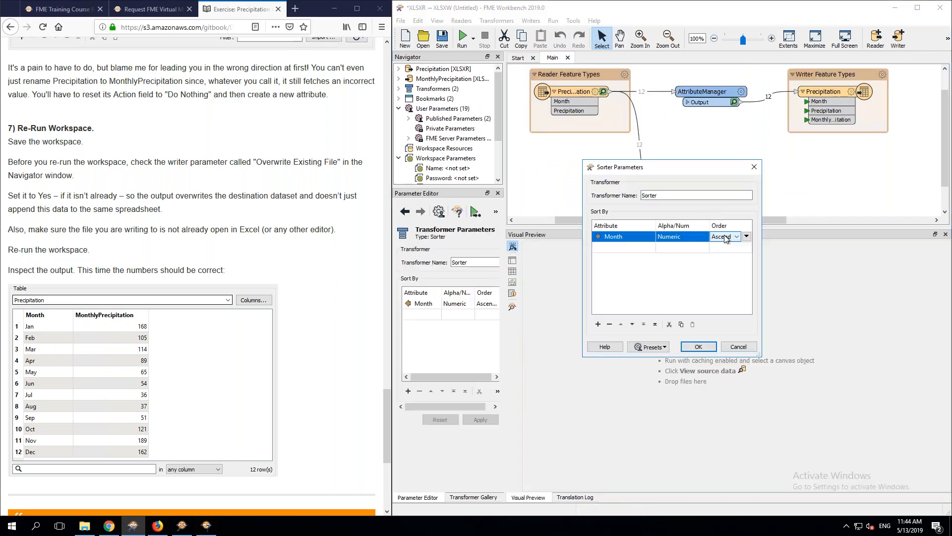
left_click(725, 238)
left_click(725, 253)
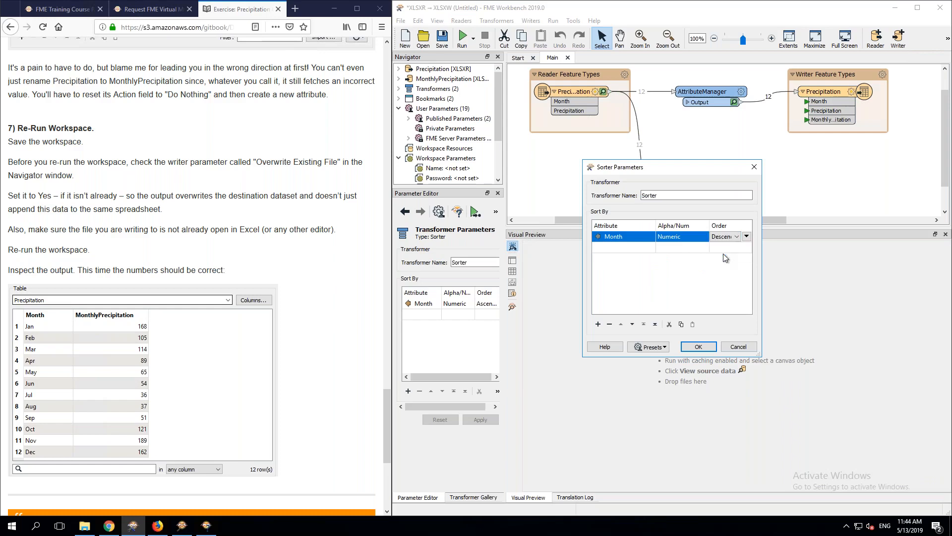
left_click(697, 348)
Step: Move the Sorter closer to the reader and add a second AttributeManager connected to its Sorted output
left_click_drag(707, 200, 687, 173)
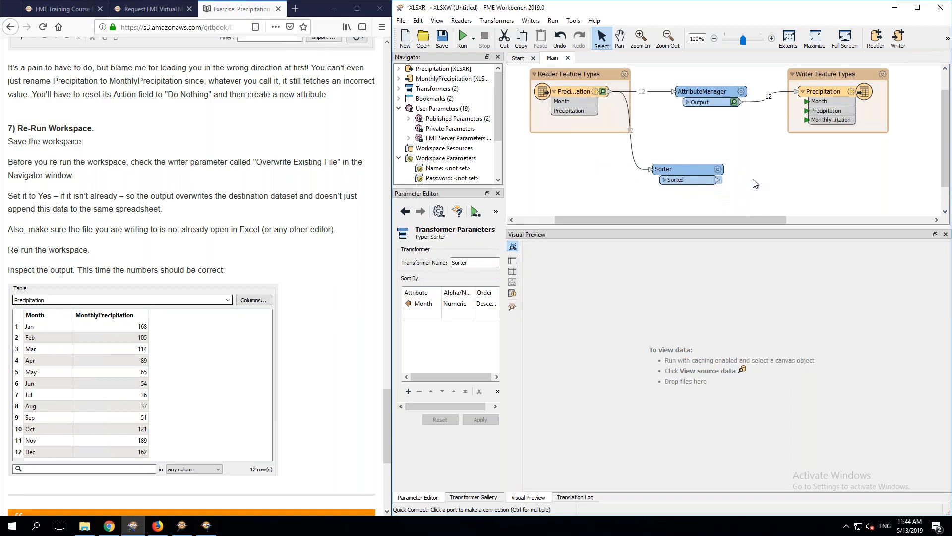
type("attrib")
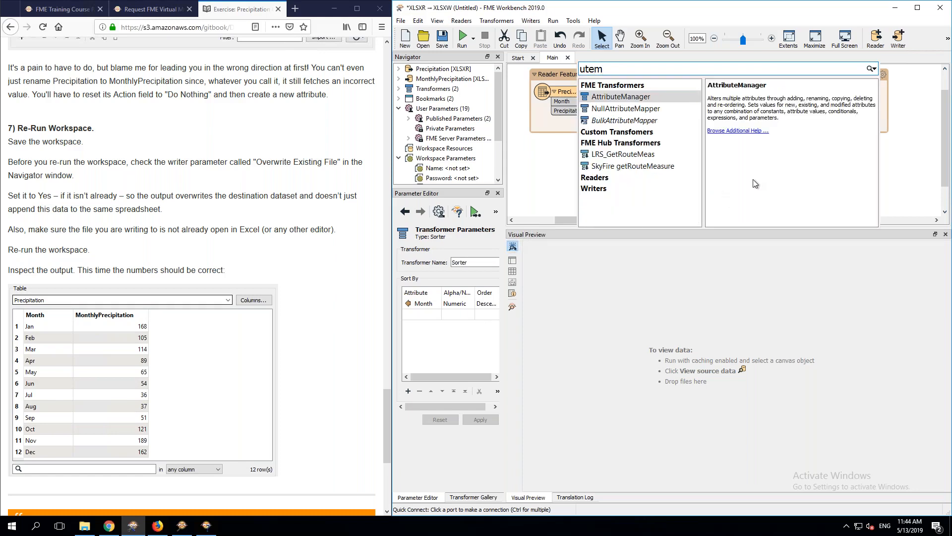
key("Return")
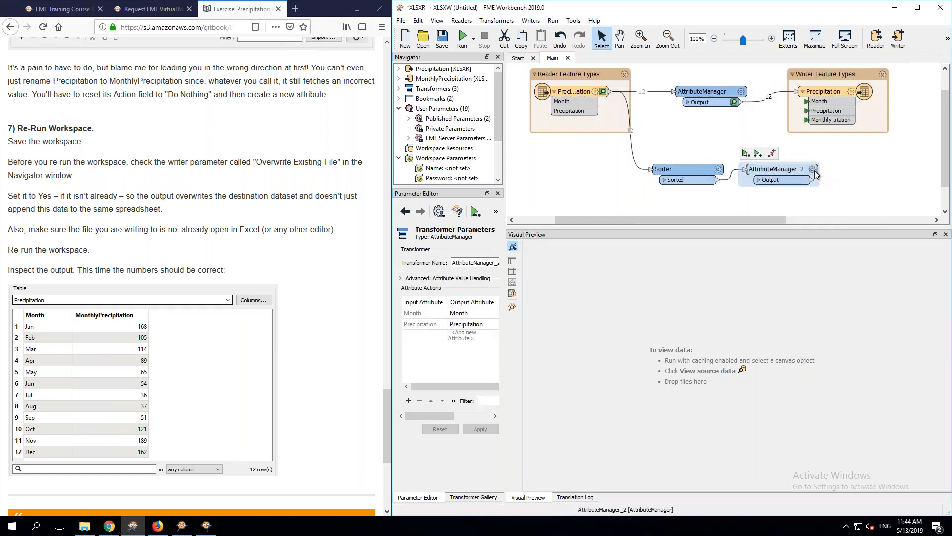
Step: In the second AttributeManager, add an output attribute xxxx and enable adjacent feature attributes with 1 prior feature
left_click(813, 170)
left_click(612, 223)
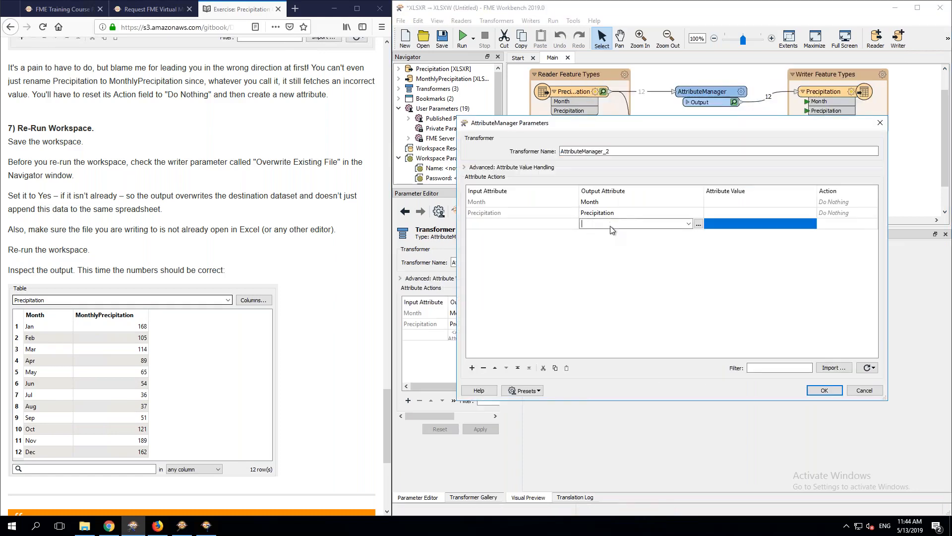
type("xxxx")
key("Return")
left_click(498, 169)
left_click(477, 207)
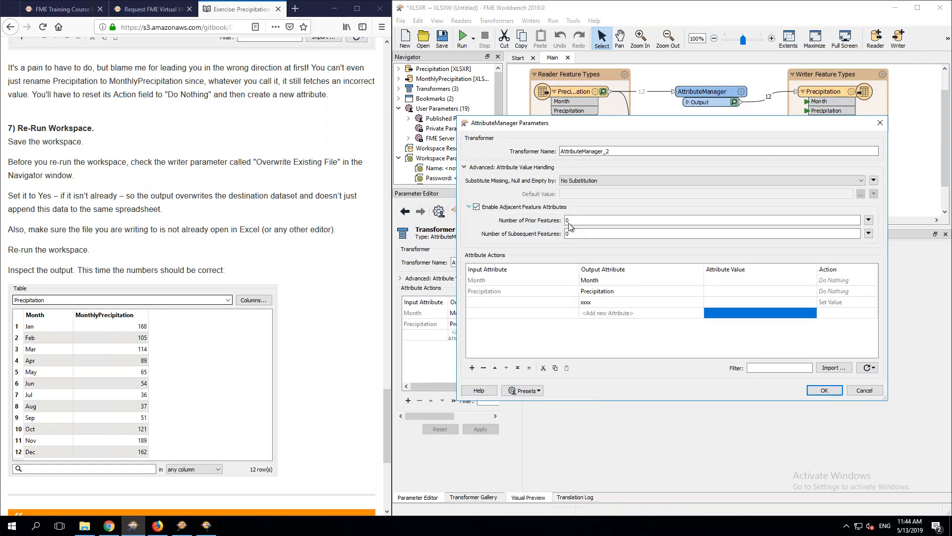
double_click(568, 220)
type("1")
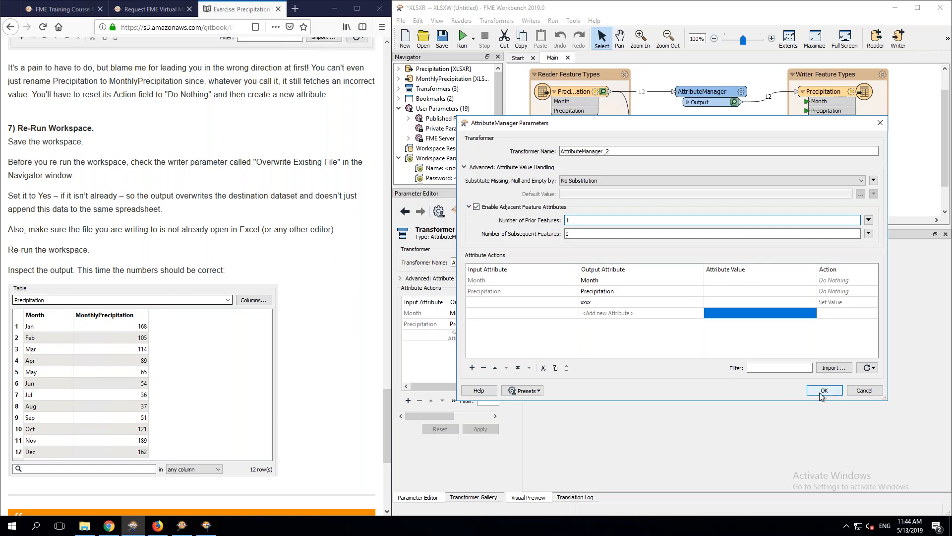
Step: Add another output attribute yyyy, look over the attribute rows and discard all changes to the second AttributeManager
left_click(658, 315)
type("yyyy")
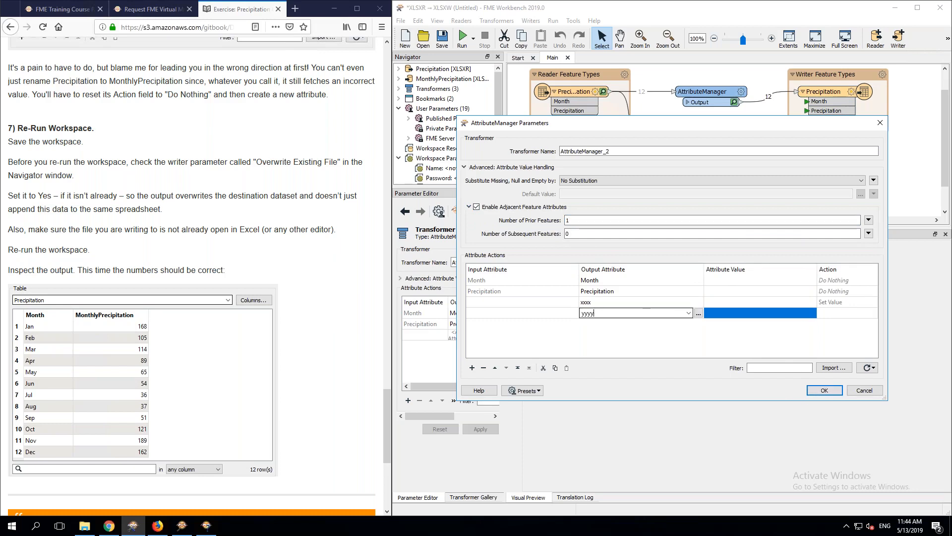
left_click(813, 316)
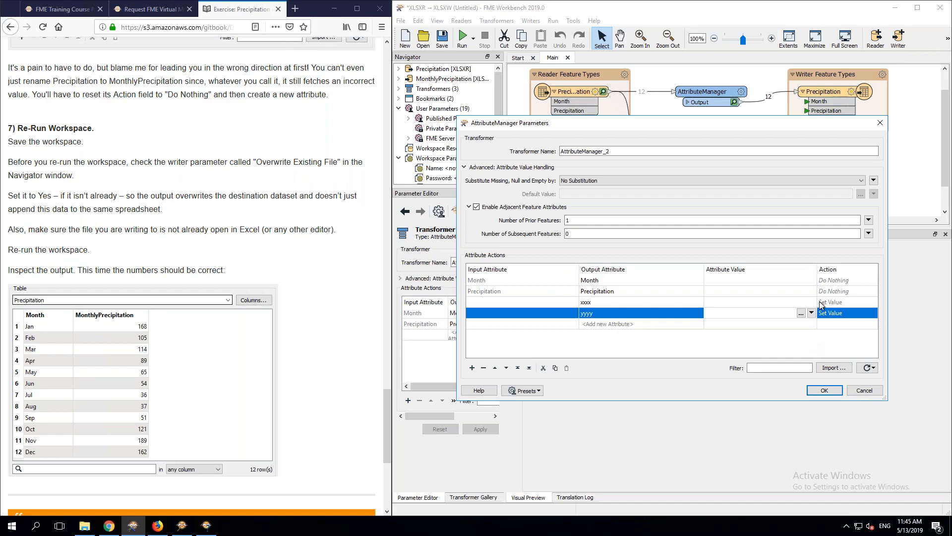
left_click(603, 282)
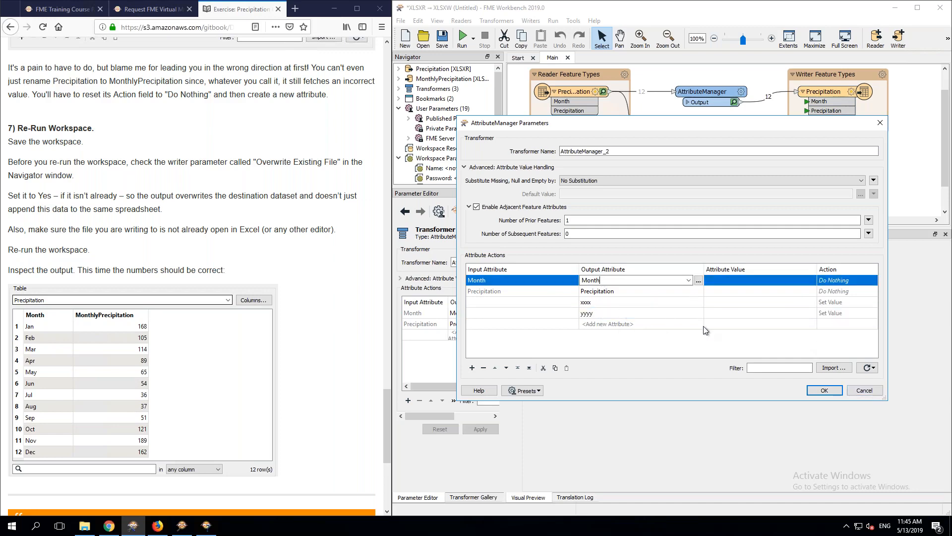
left_click(632, 303)
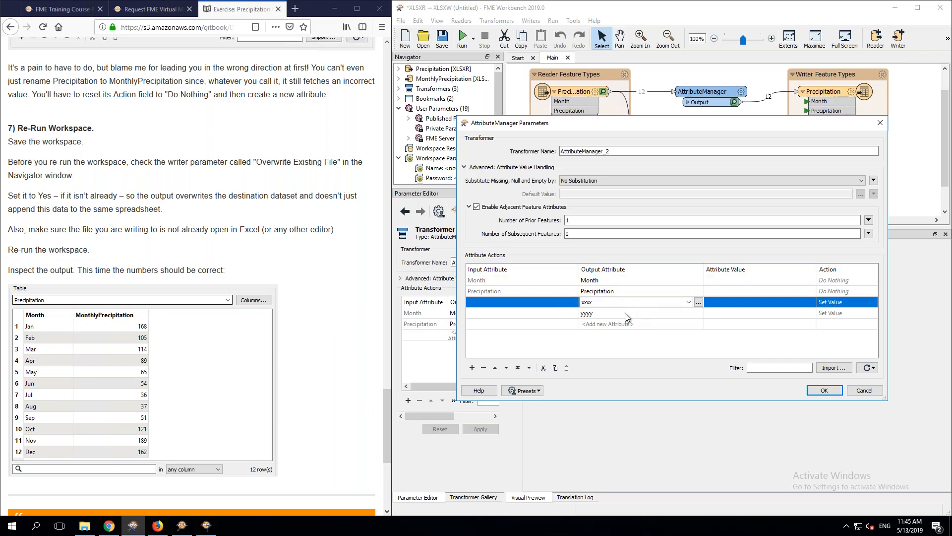
left_click(628, 314)
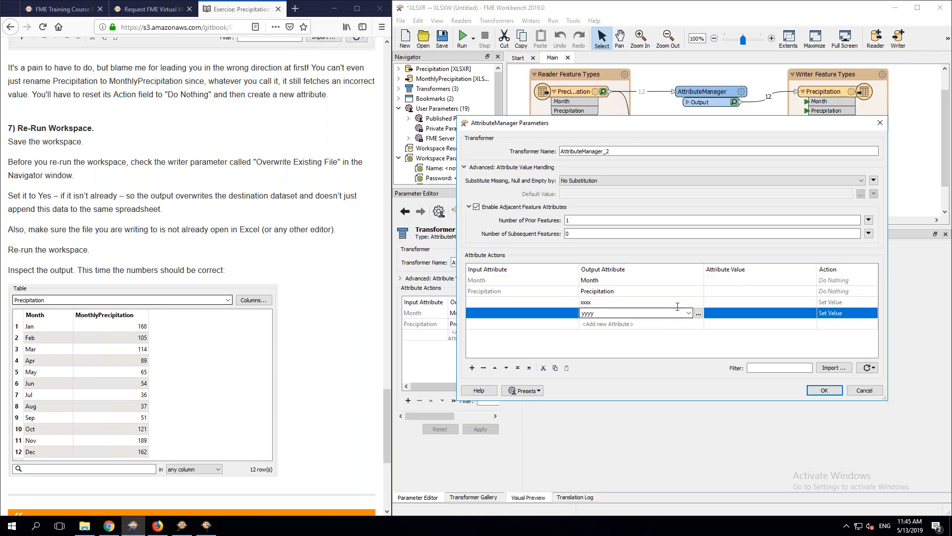
left_click(809, 316)
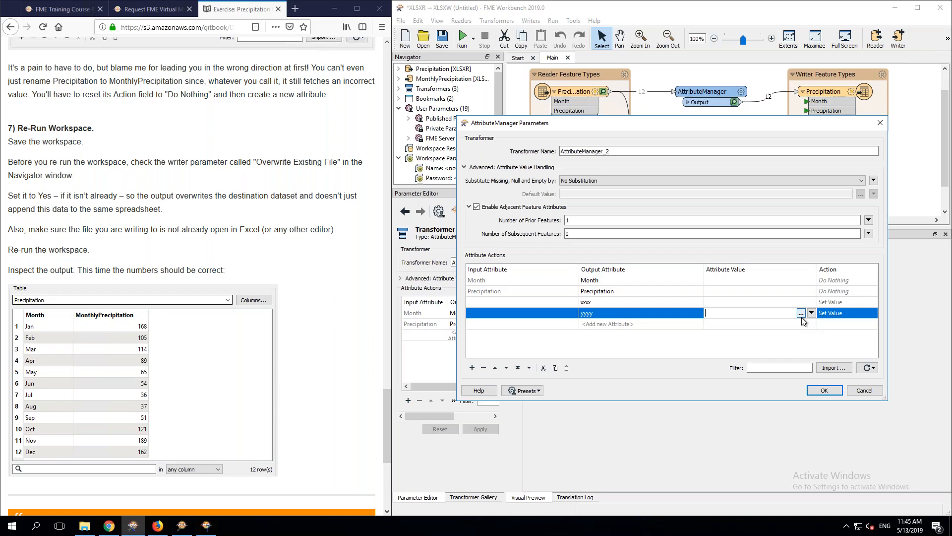
left_click(864, 390)
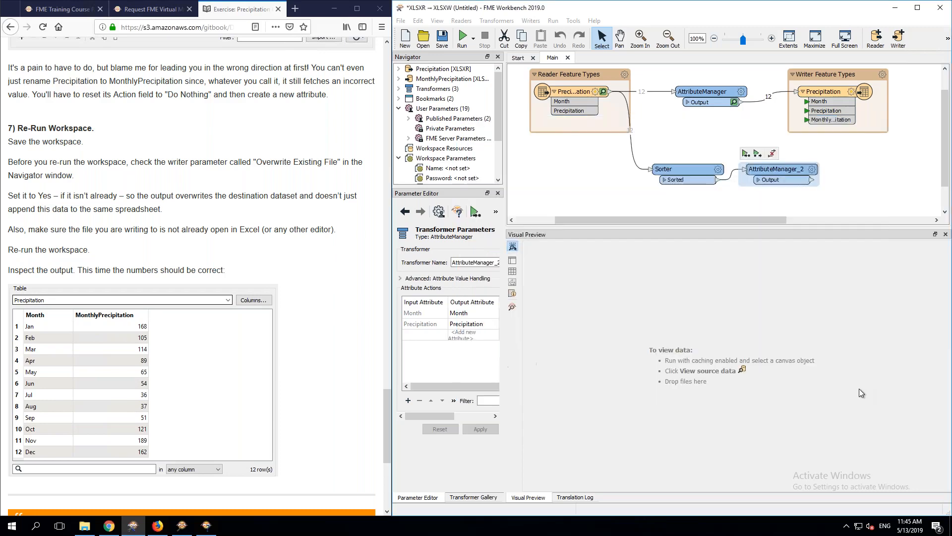
Step: Delete the Sorter and the second AttributeManager together from the canvas
mouse_move(700, 177)
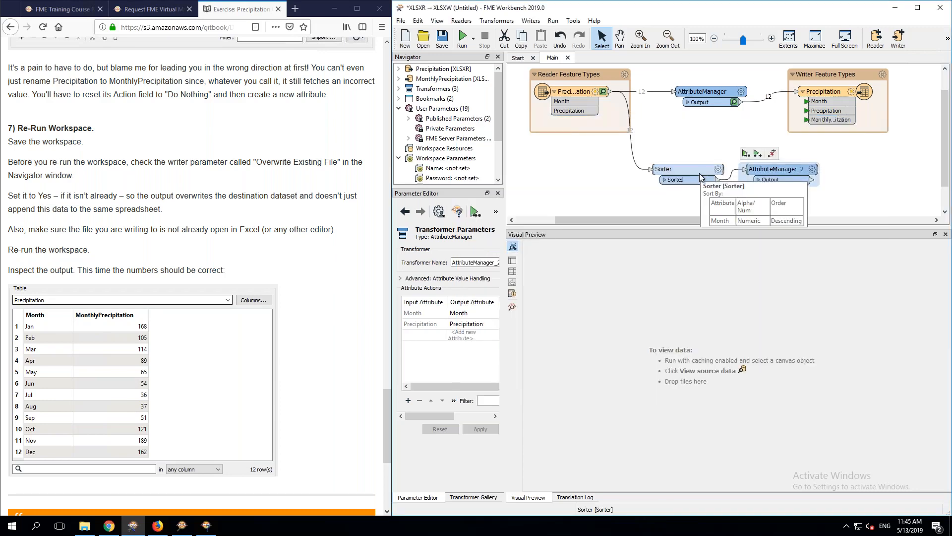
mouse_move(811, 171)
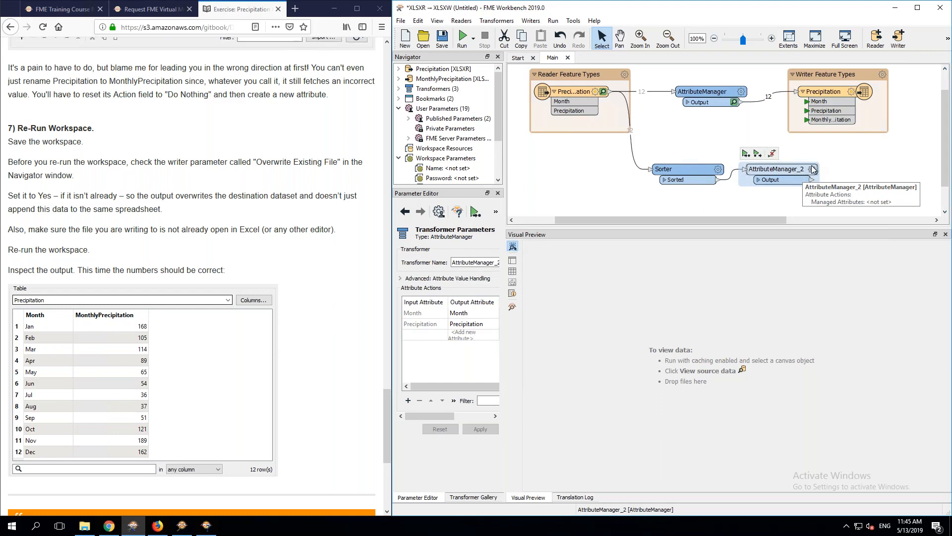
left_click(799, 199)
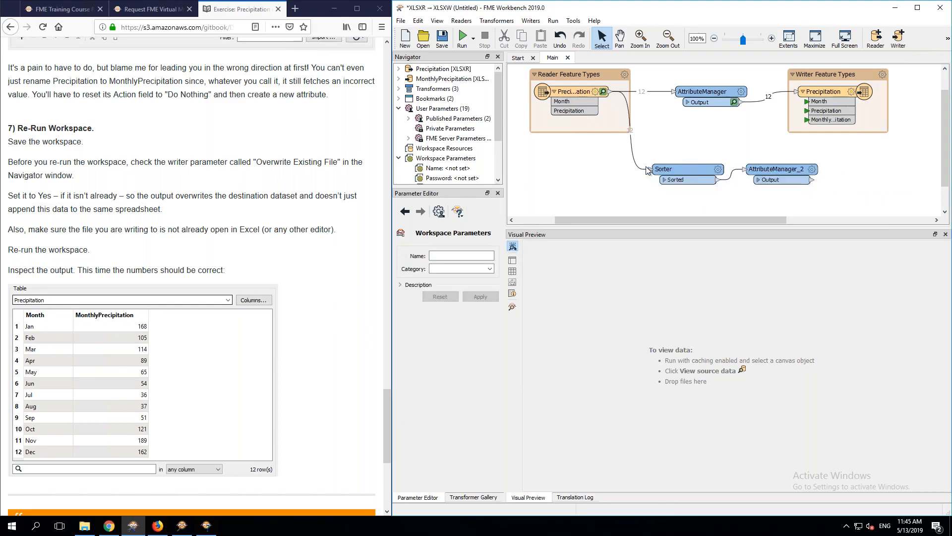
left_click_drag(623, 158, 833, 201)
key("Delete")
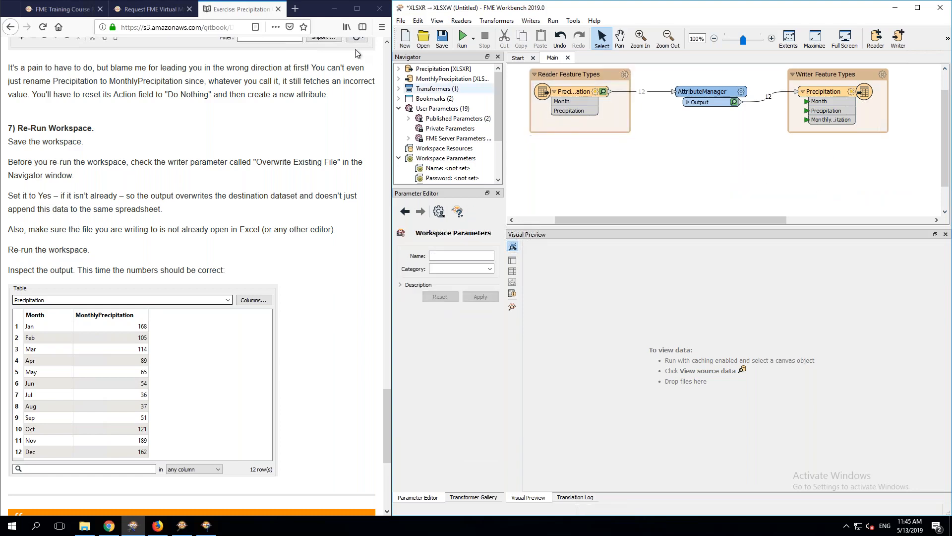
Step: Open knowledge.safe.com in a new Firefox tab and select the address of the loaded page
left_click(296, 9)
type("k")
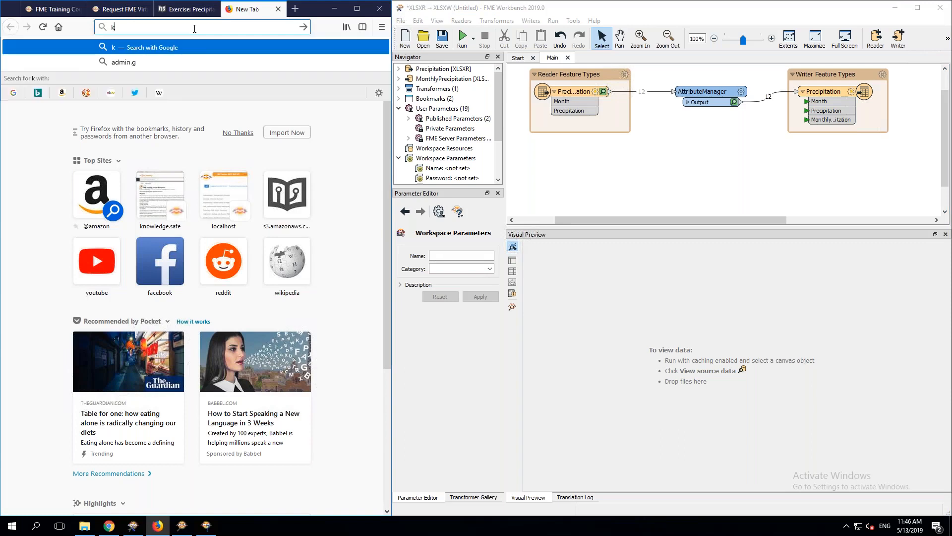
type("nowledge,safe,cin")
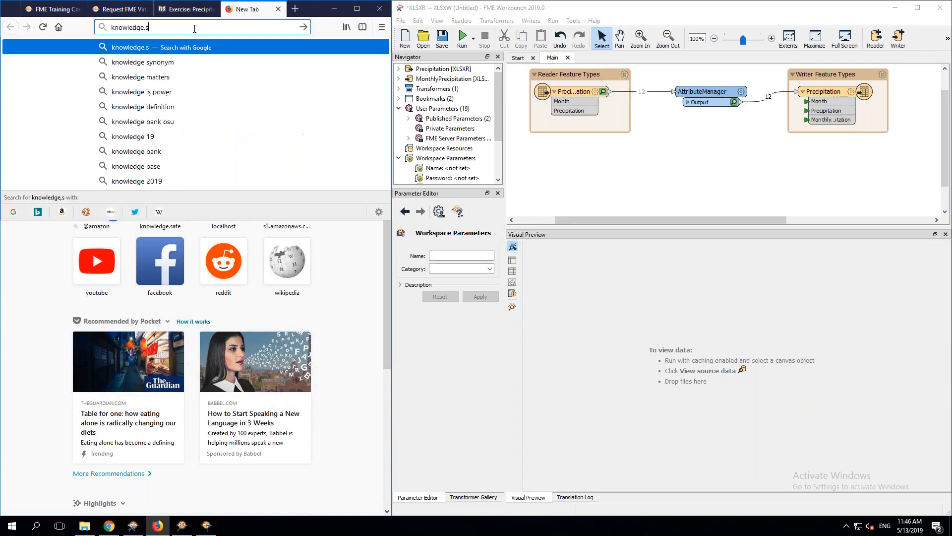
key("BackSpace")
key("BackSpace")
key("BackSpace")
key("BackSpace")
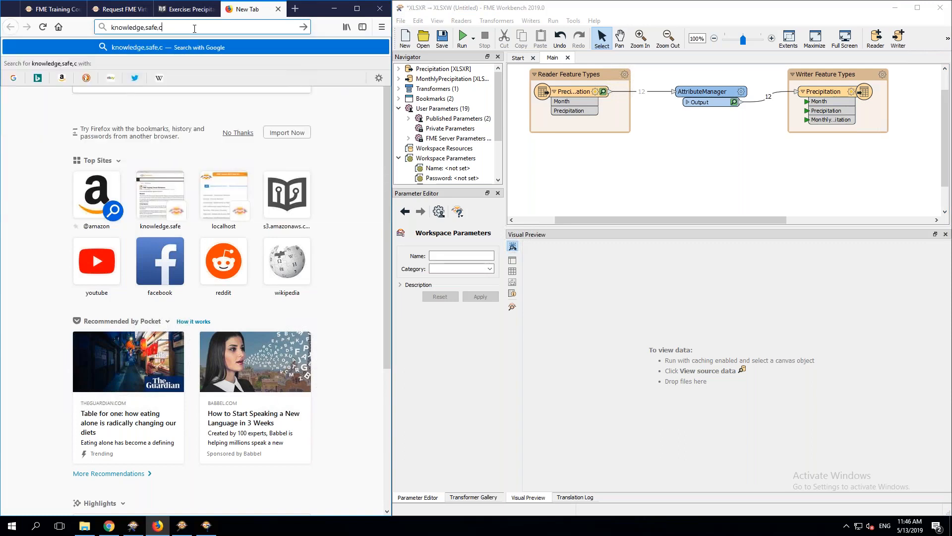
type(".com")
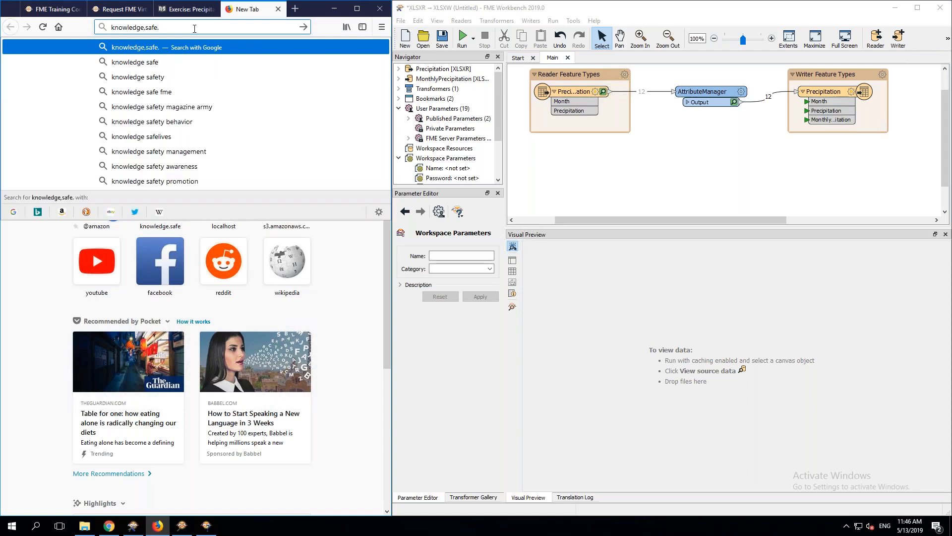
key("Left")
key("Left")
key("Left")
key("Left")
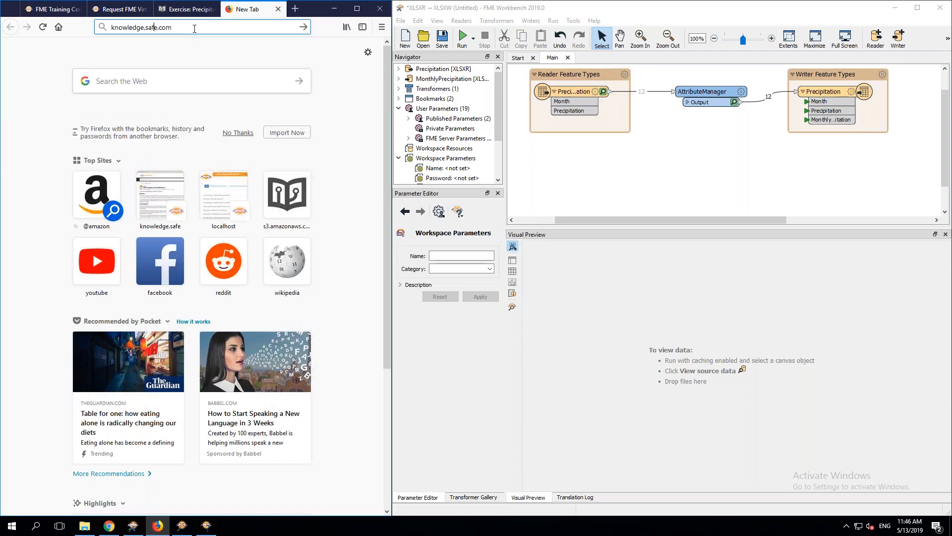
key("shift+Left")
key("BackSpace")
type(".")
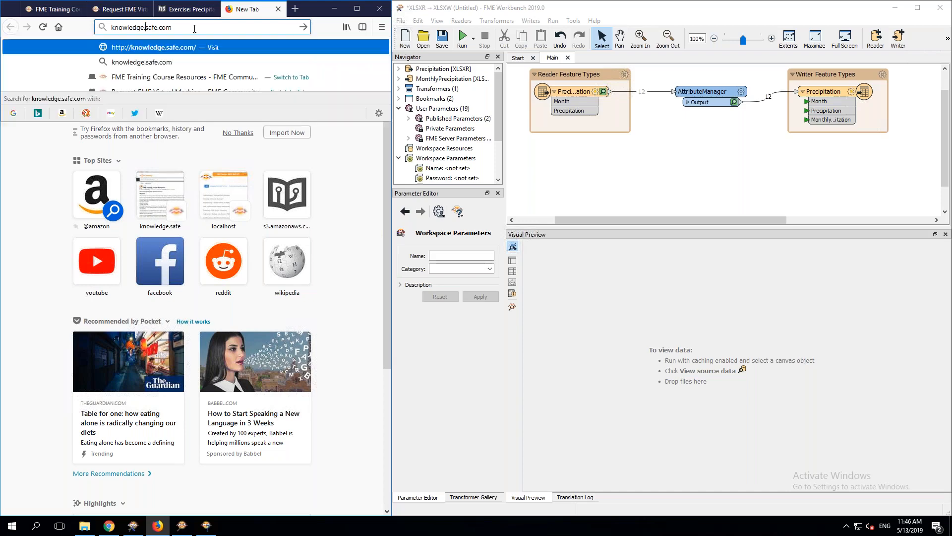
key("Return")
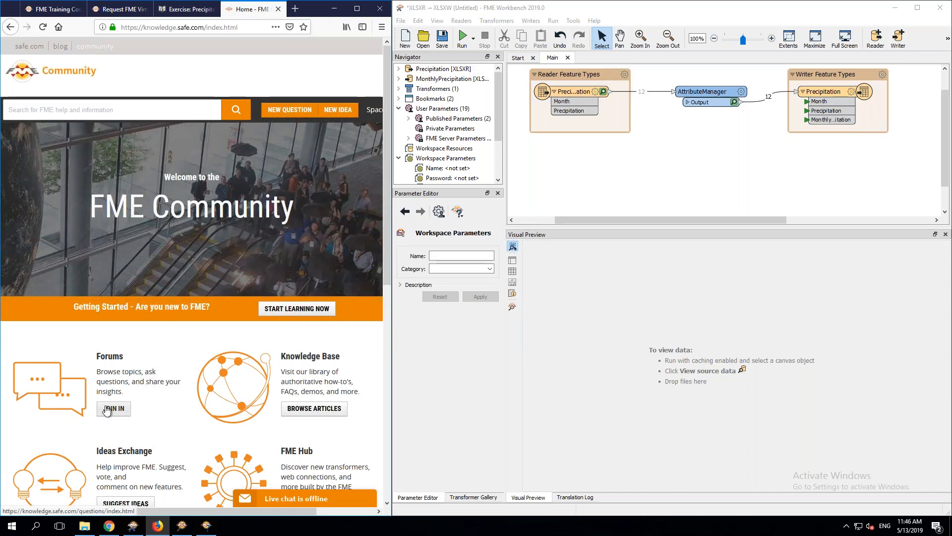
left_click(171, 29)
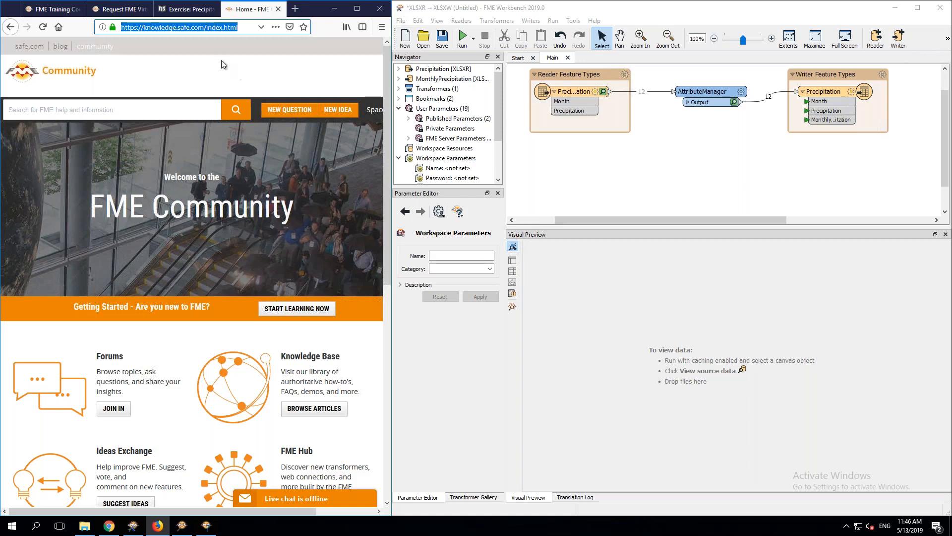
Step: Return to the Precipitation exercise page, advance to the Null Attributes chapter and read down to the kitchen sink analogy
left_click(190, 14)
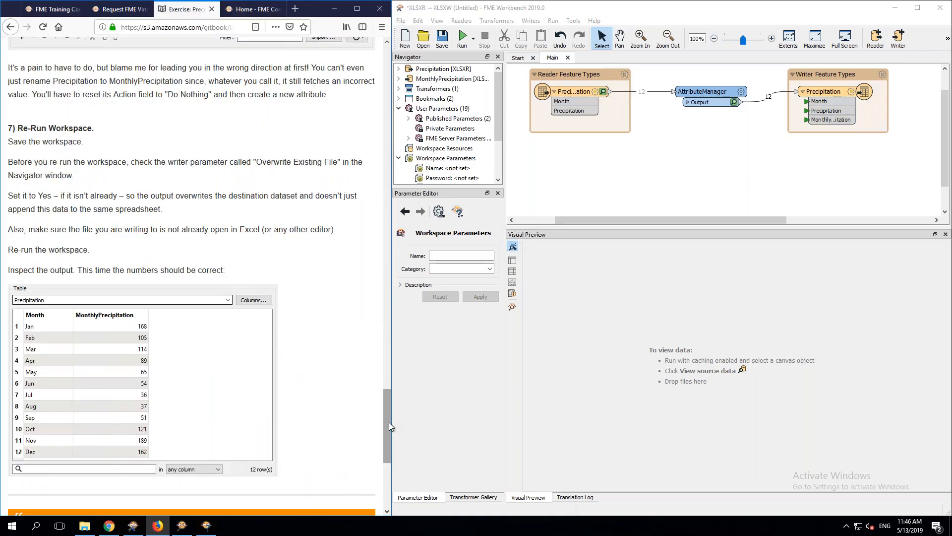
left_click_drag(385, 472, 385, 513)
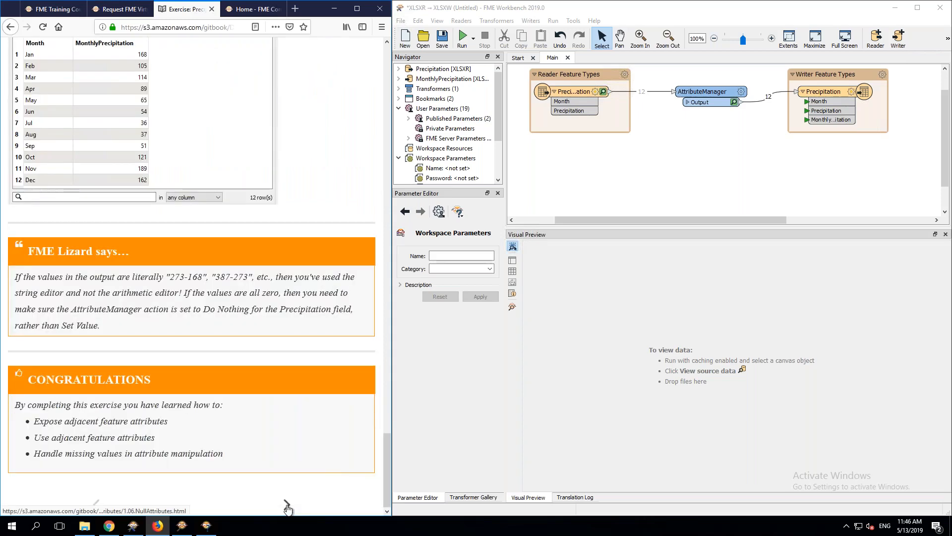
left_click(287, 505)
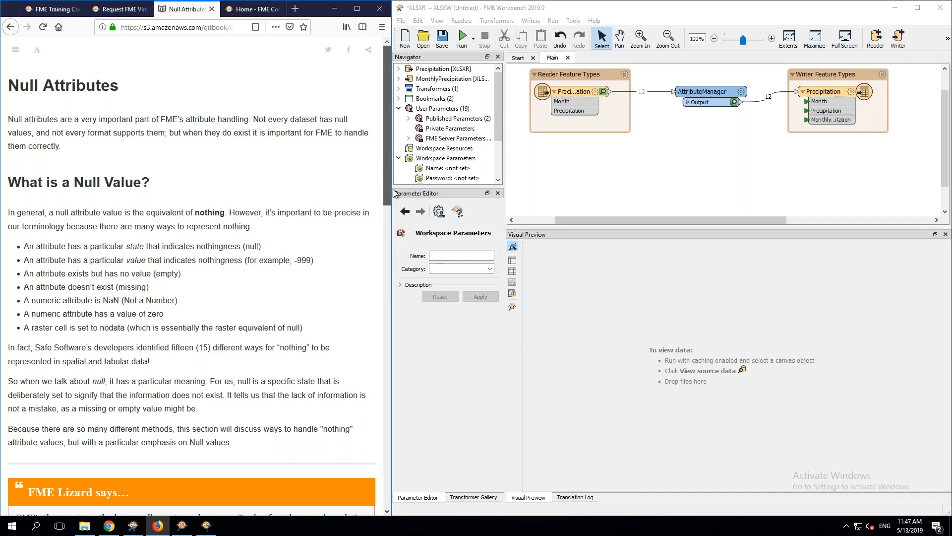
left_click_drag(387, 168, 387, 271)
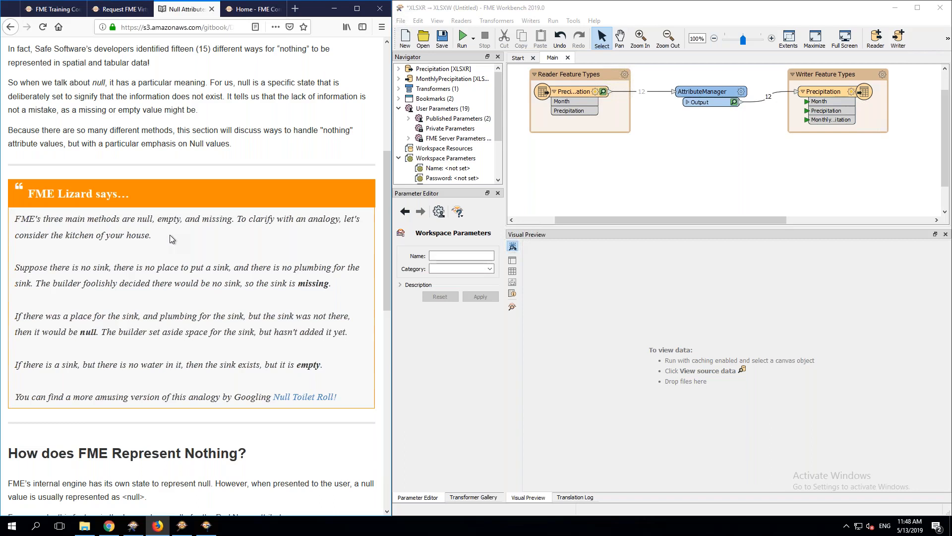
Step: Follow the Null Toilet Roll search link, enlarge the first "0 vs NULL" image result, and close the search results page
left_click(293, 399)
left_click(199, 11)
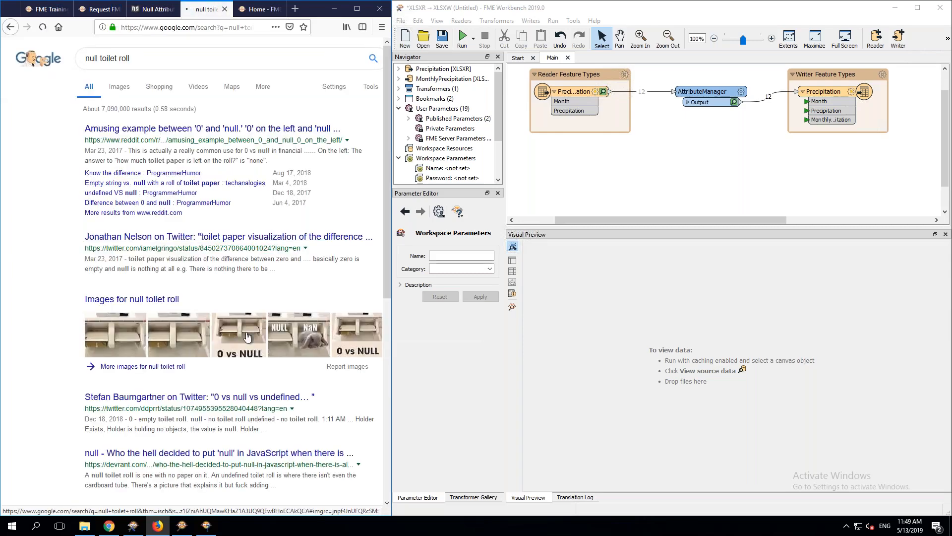
left_click(248, 336)
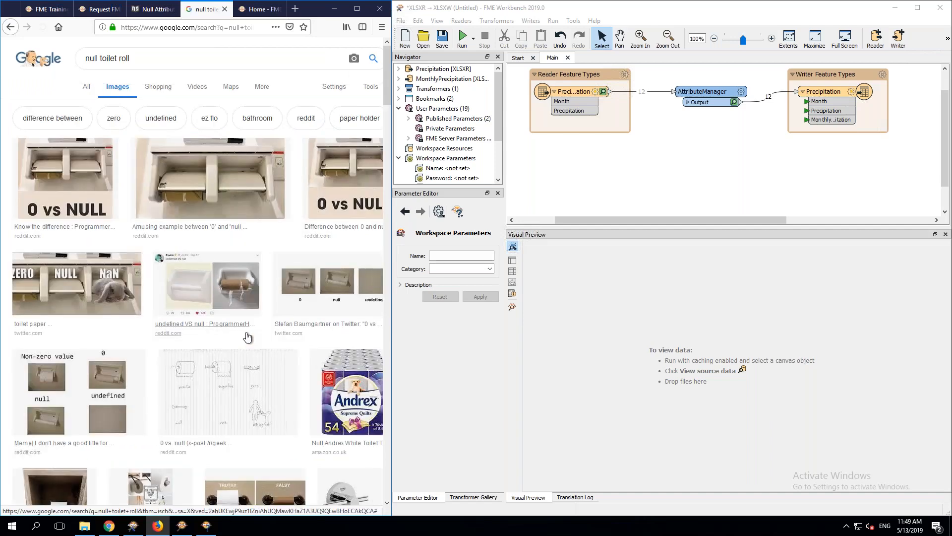
left_click(65, 179)
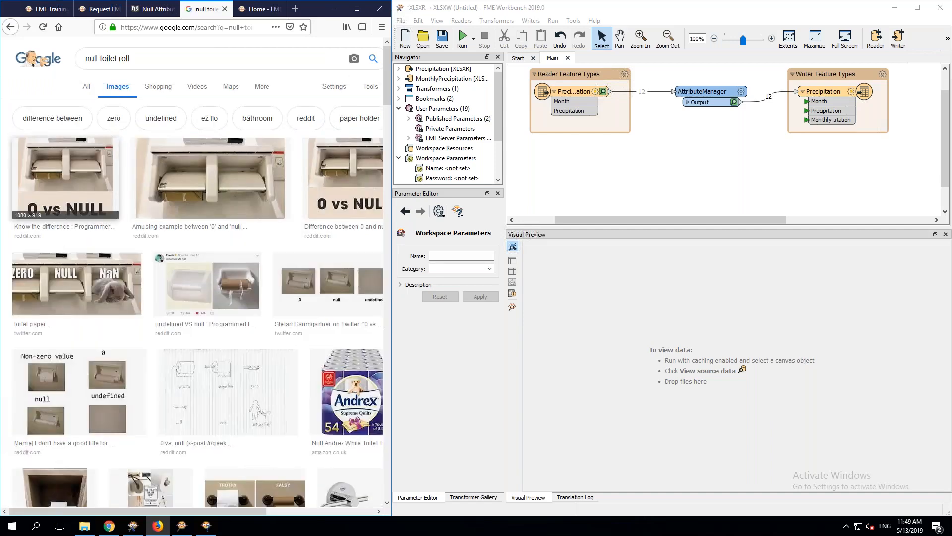
left_click(65, 178)
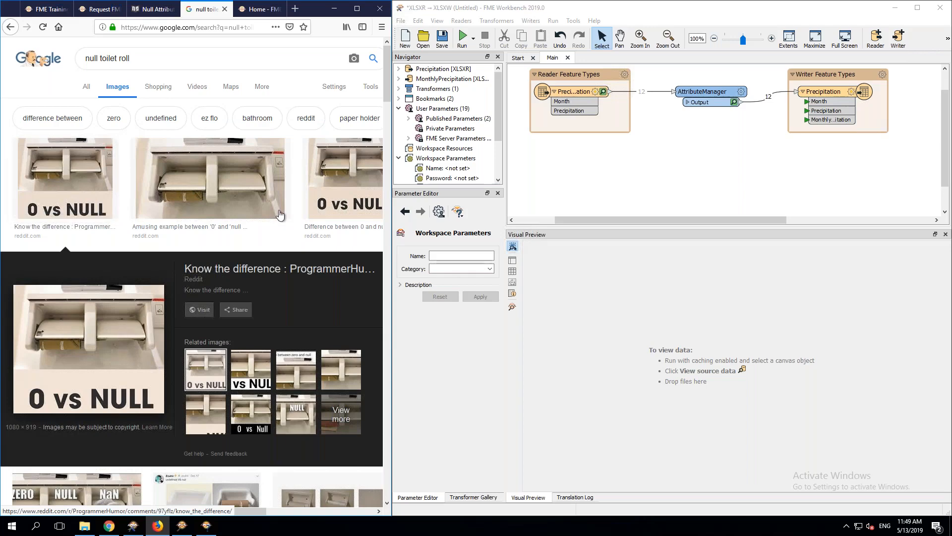
left_click(224, 10)
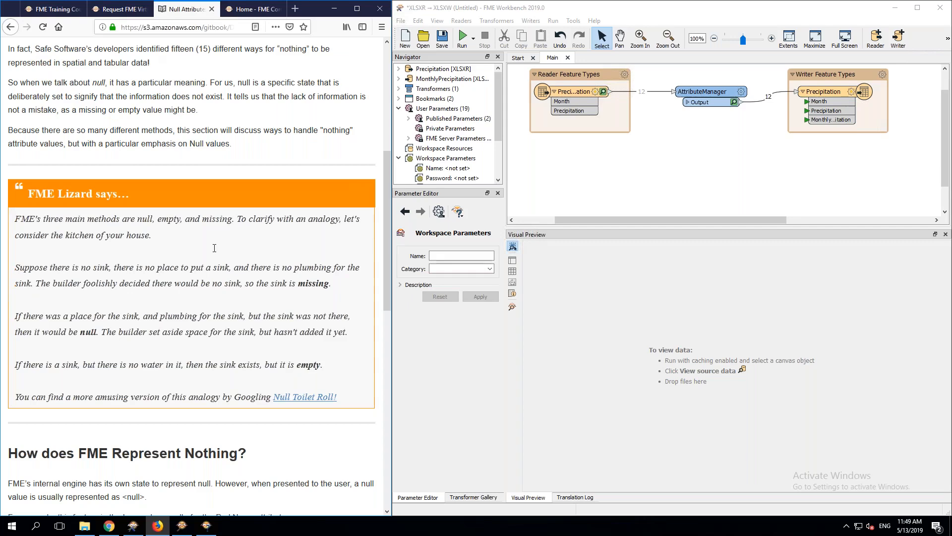
Step: From File Explorer, load Parks.tab in FMEData2019\Data\Parks into FME Workbench's Visual Preview using the MapInfo TAB (MAPINFO) format
scroll(214, 247, "down", 5)
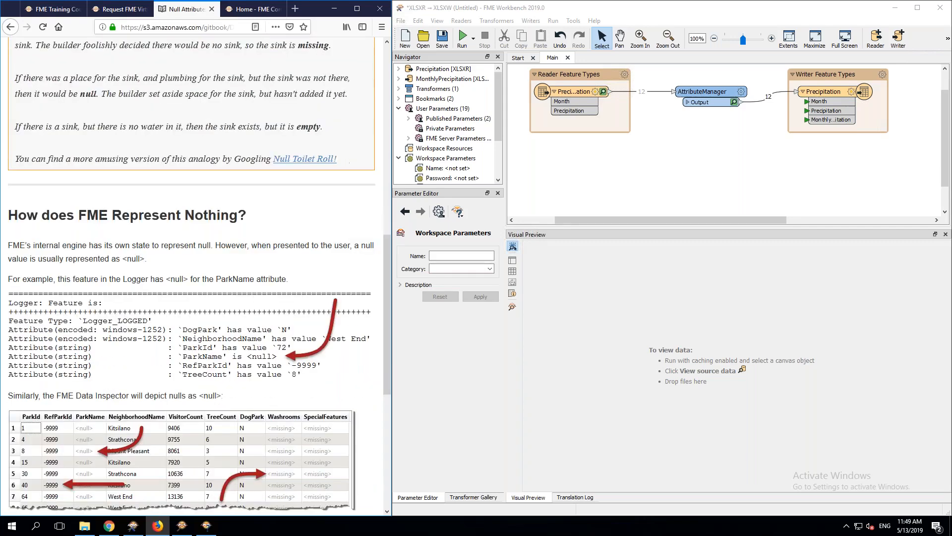
scroll(215, 248, "down", 1)
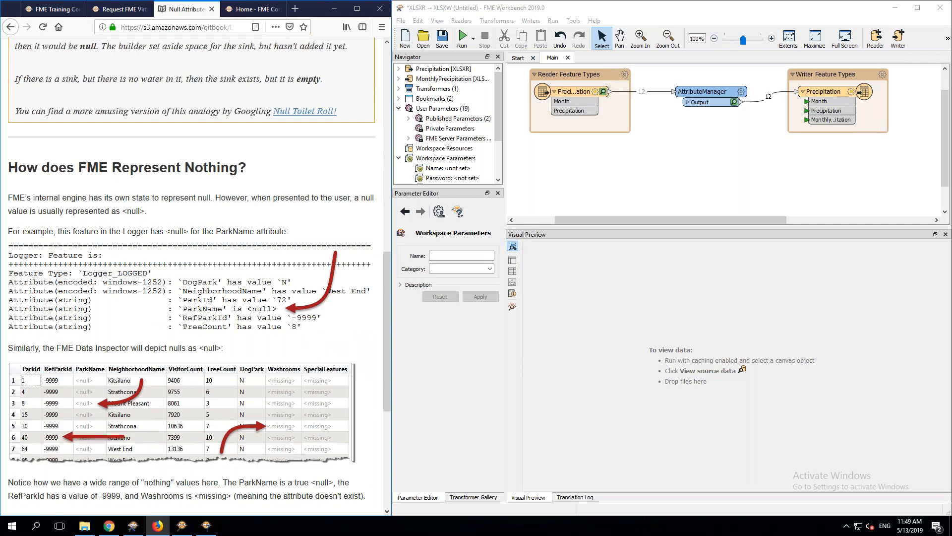
left_click(90, 532)
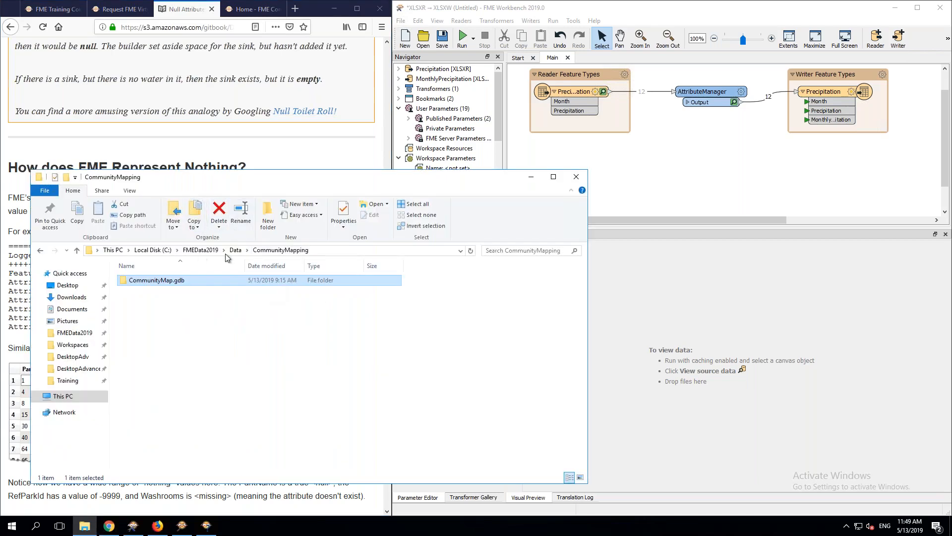
left_click(236, 251)
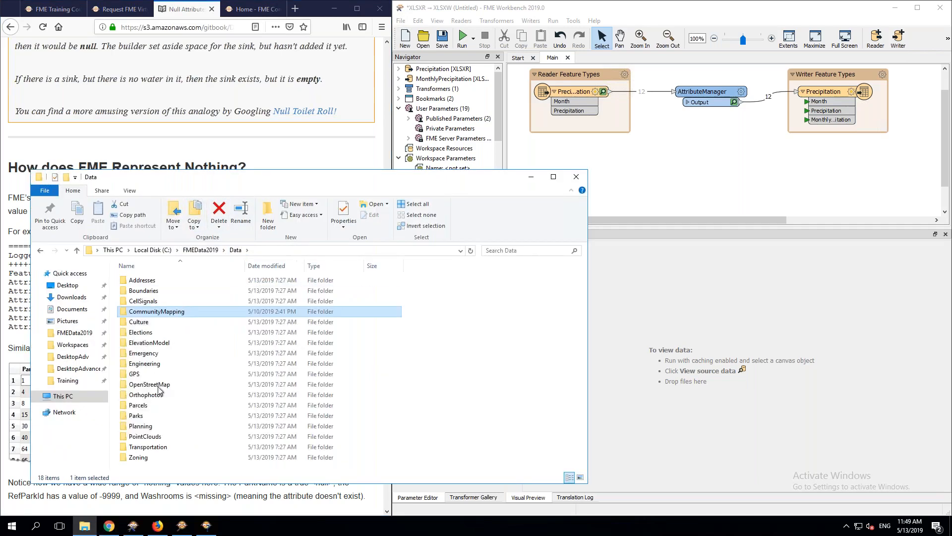
double_click(138, 416)
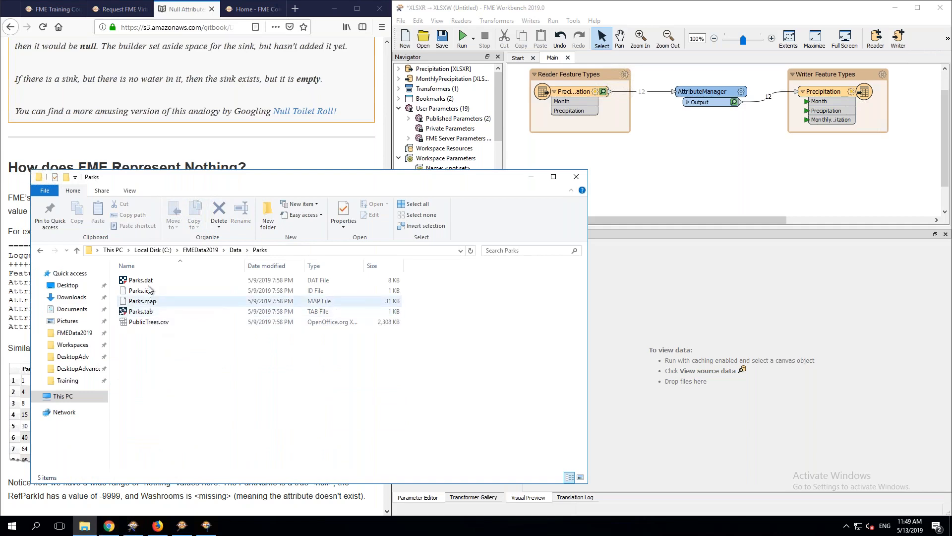
left_click_drag(144, 312, 743, 321)
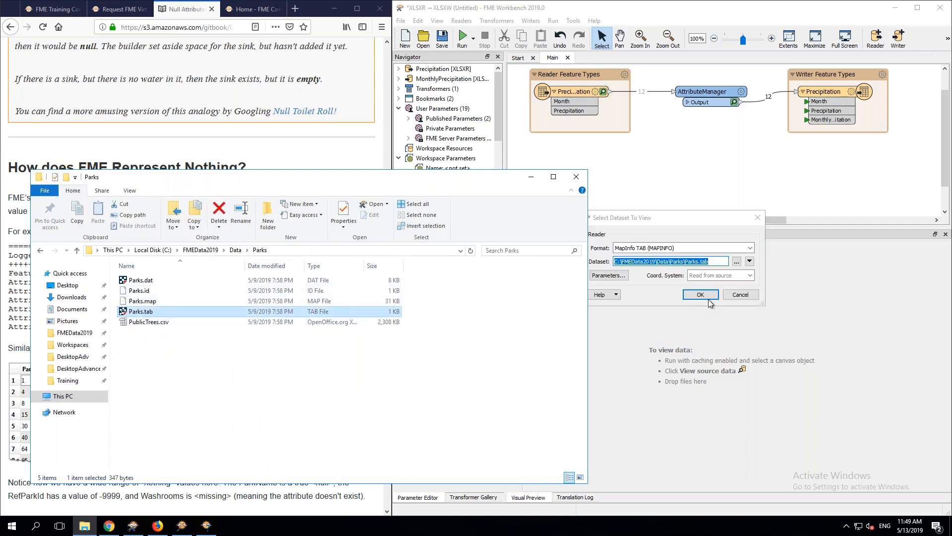
left_click(694, 296)
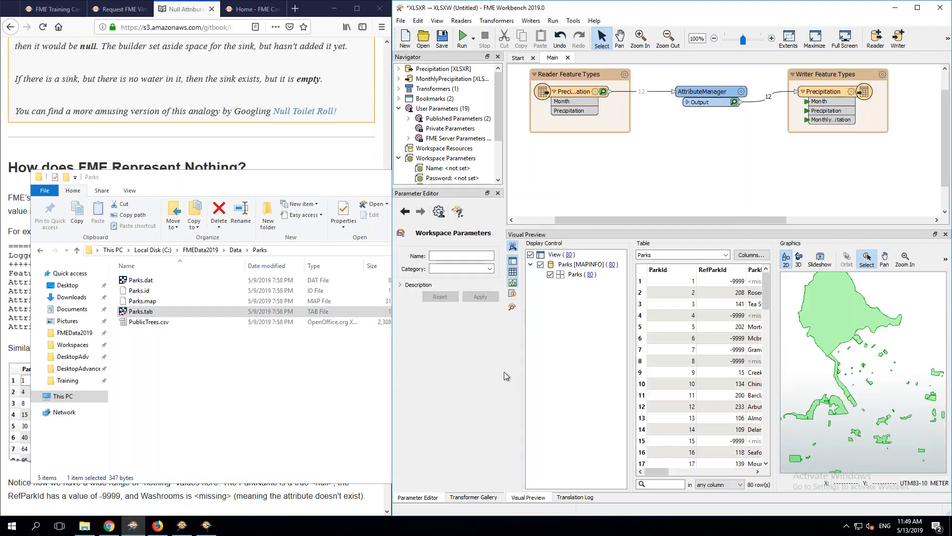
Step: Hide the preview's graphics view and examine the ParkName value of the first Parks record in the table
left_click(513, 283)
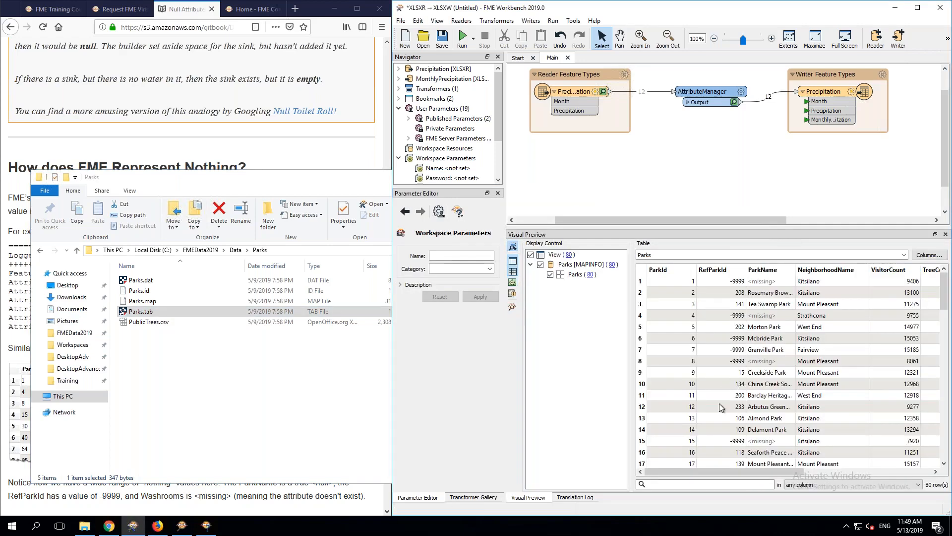
left_click(772, 285)
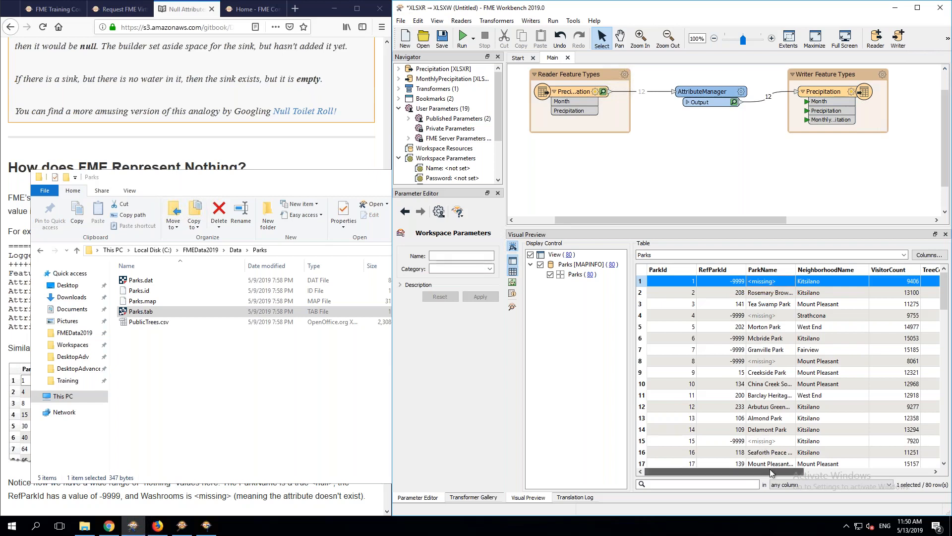
left_click_drag(771, 472, 729, 467)
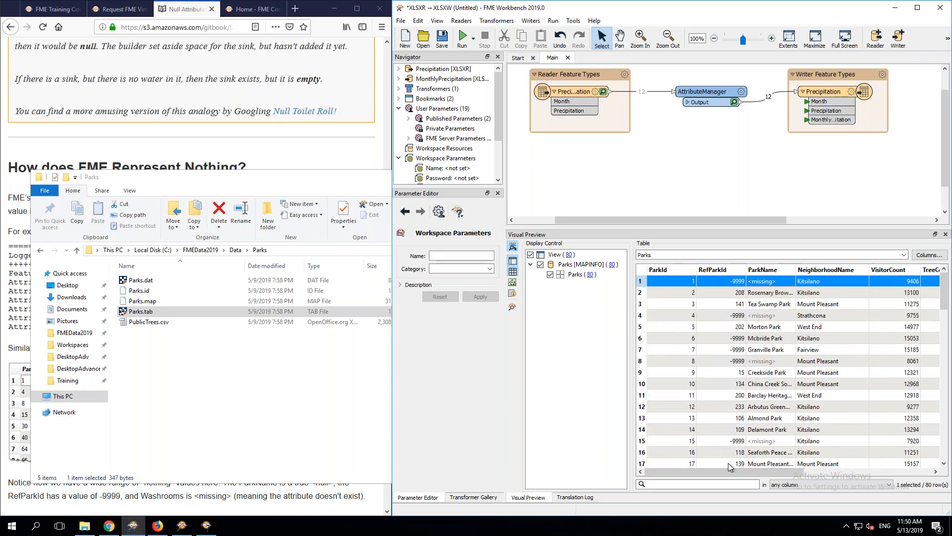
Step: Read the Null Attributes page in the browser through to the final explanation of missing attributes
left_click(308, 148)
middle_click(206, 453)
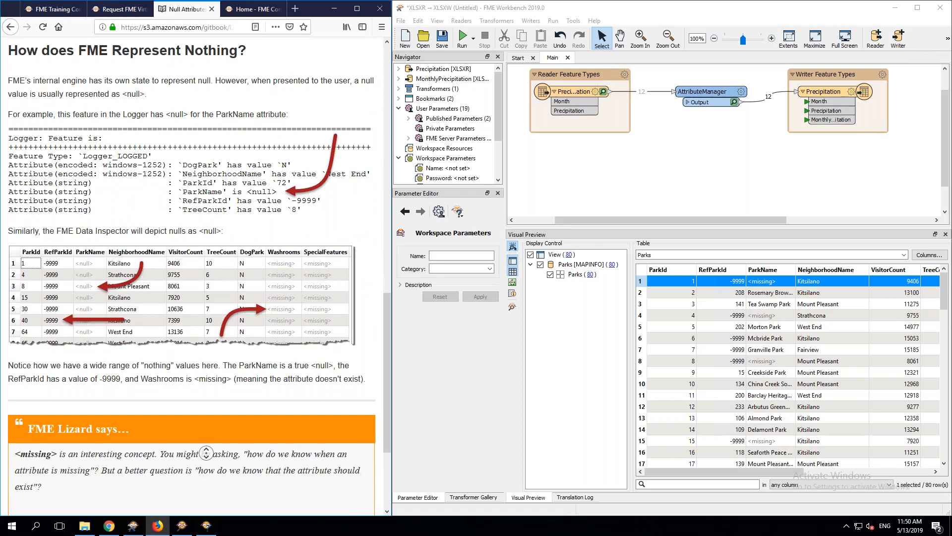
middle_click(206, 452)
middle_click(237, 379)
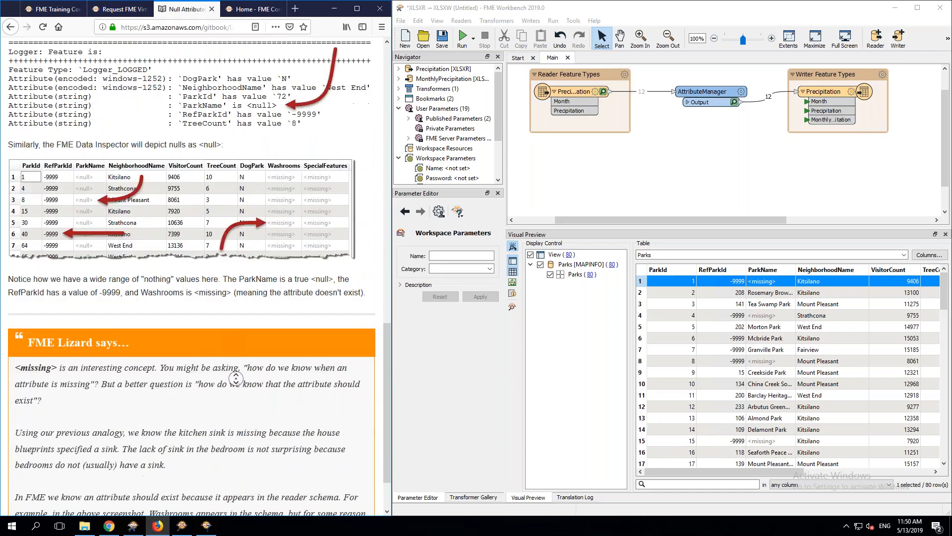
left_click(243, 409)
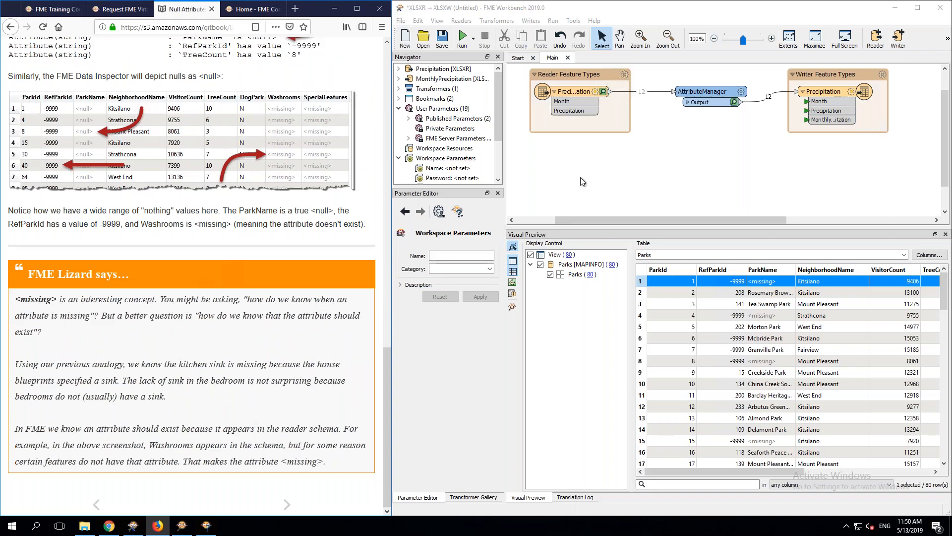
Step: Add a MapInfo TAB (MITAB) reader to the FME Workbench canvas for FMEData2019\Data\Parks\Parks.tab
type("mitab")
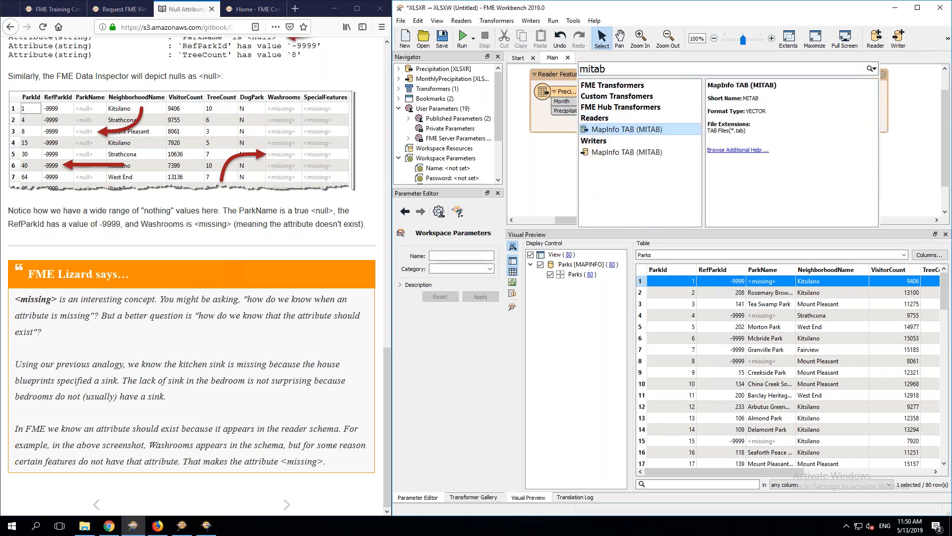
double_click(635, 129)
left_click(756, 246)
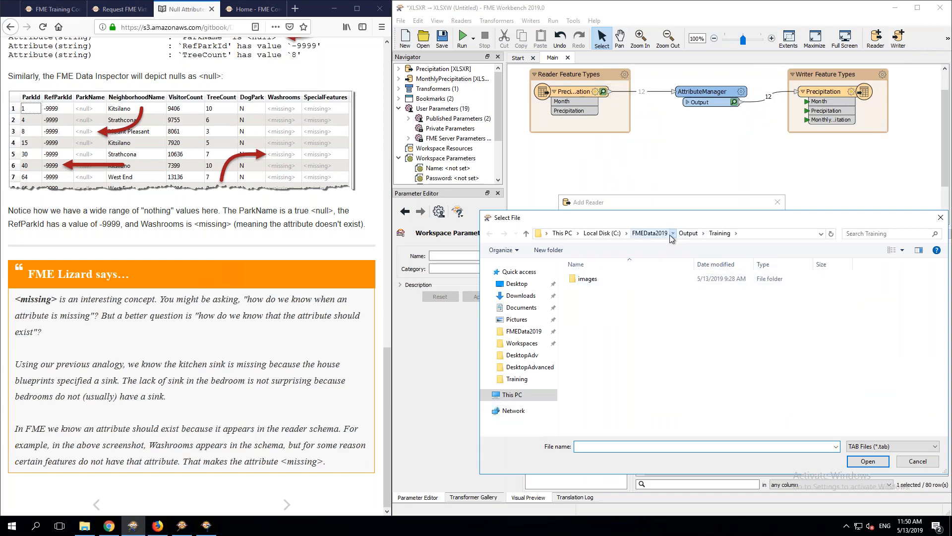
left_click(672, 233)
left_click(616, 311)
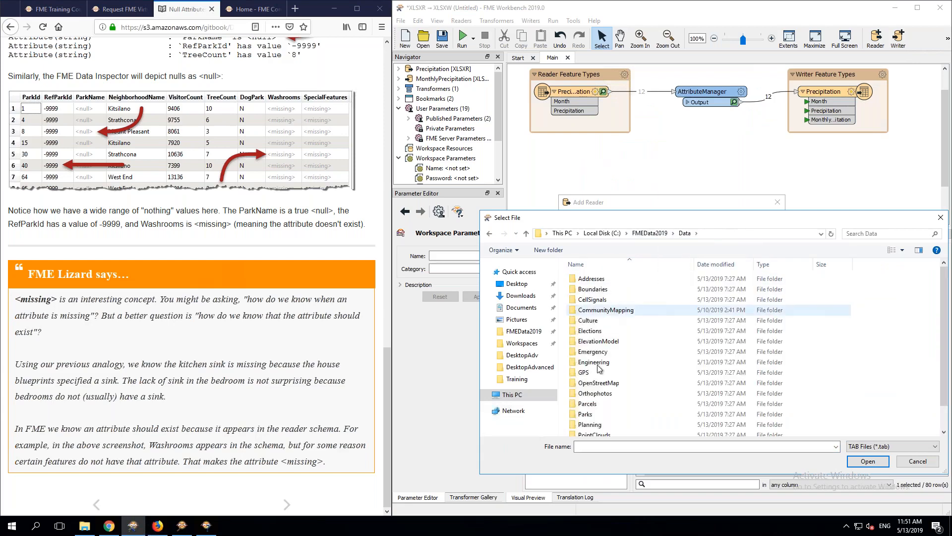
double_click(593, 412)
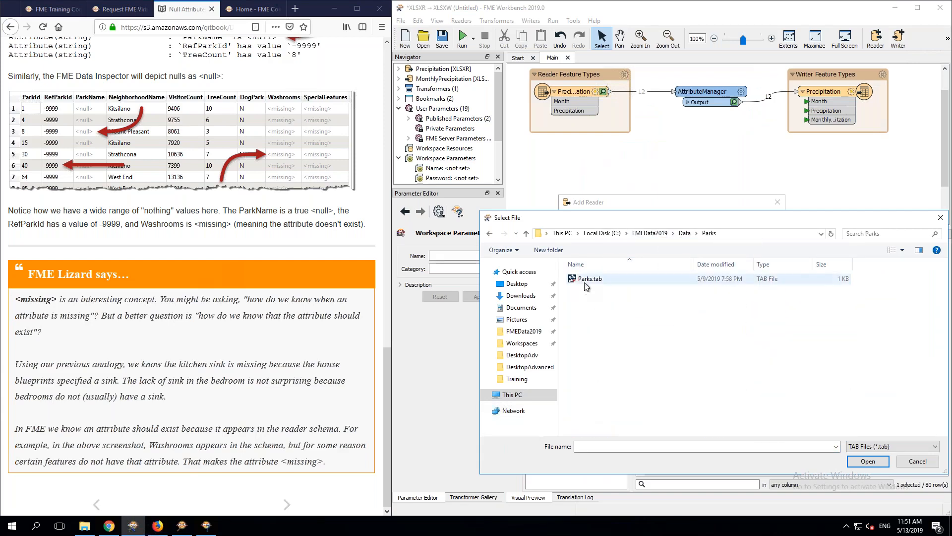
double_click(587, 279)
left_click(715, 310)
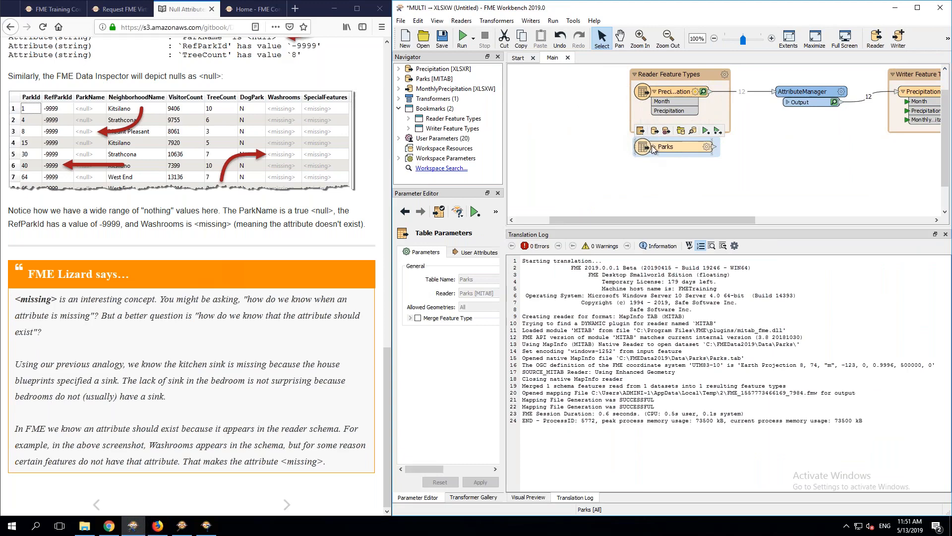
Step: Run the workspace to the Parks reader feature type and examine the first record's ParkName value in the preview table
left_click(654, 147)
left_click(706, 132)
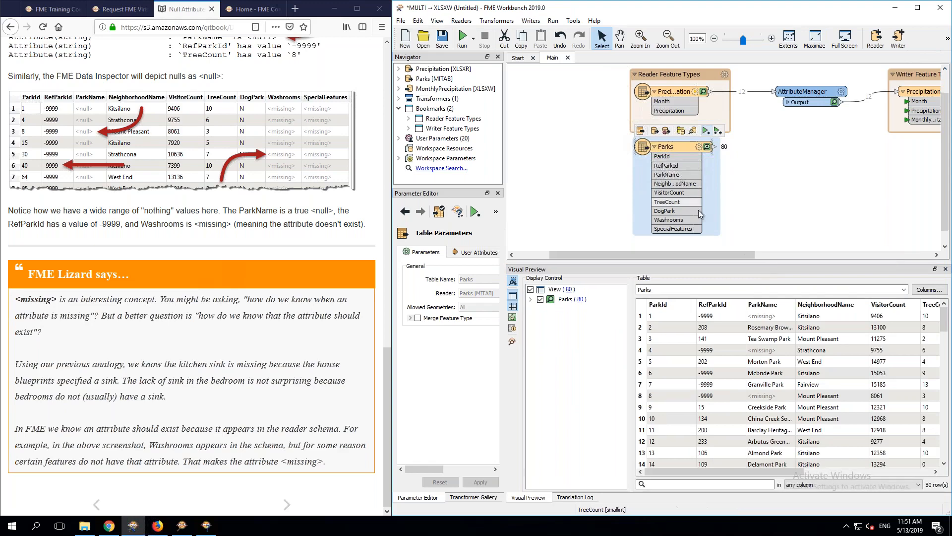
left_click(772, 319)
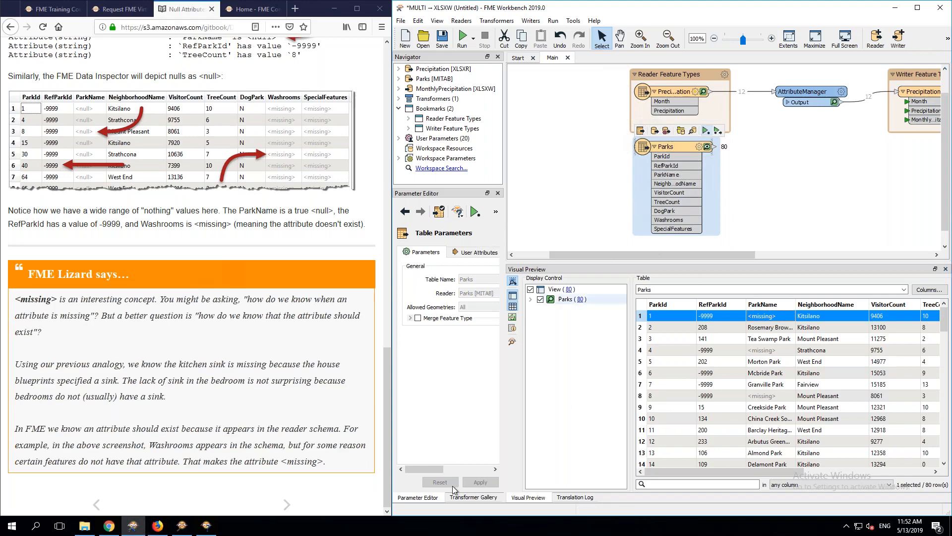
Step: Advance the browser manual to the Handling Nothing page, and in FME Workbench add a Tester transformer connected to the Parks output
left_click(288, 506)
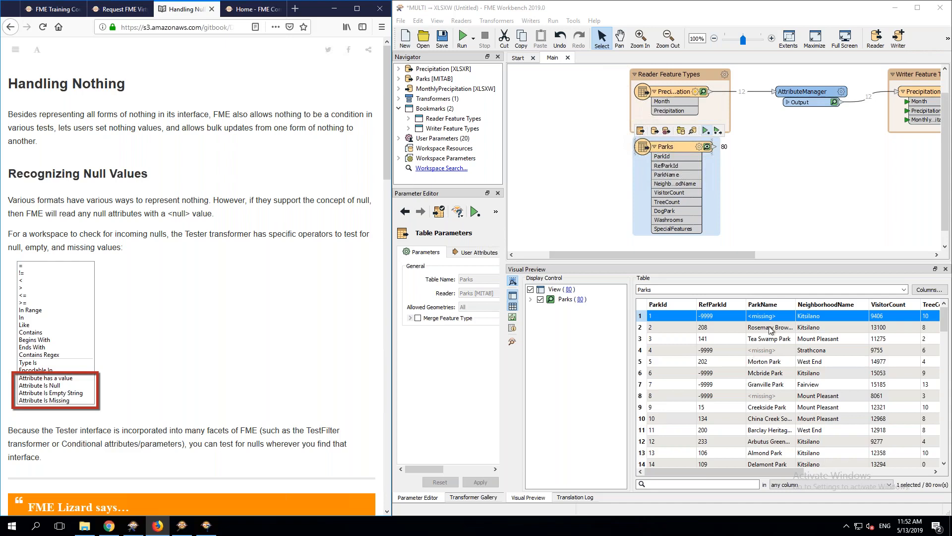
left_click(799, 215)
left_click(707, 146)
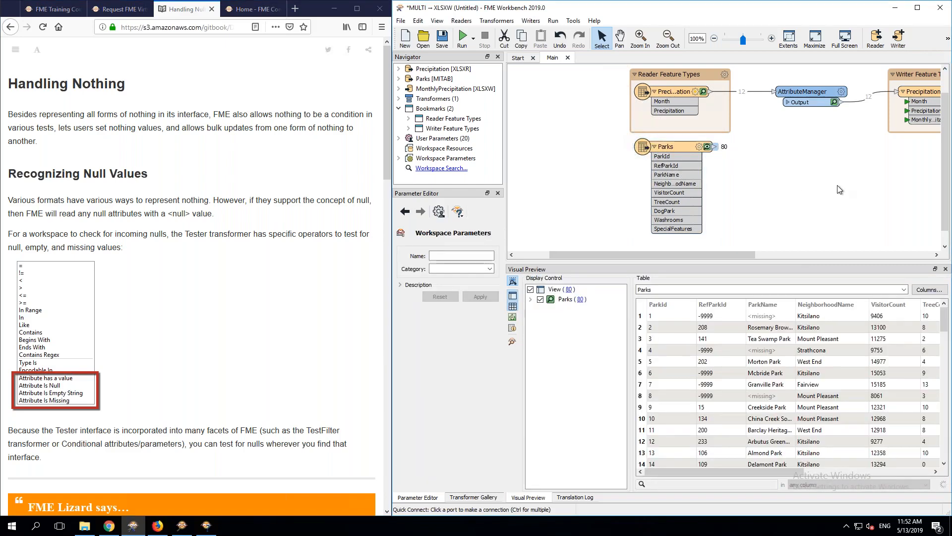
type("test")
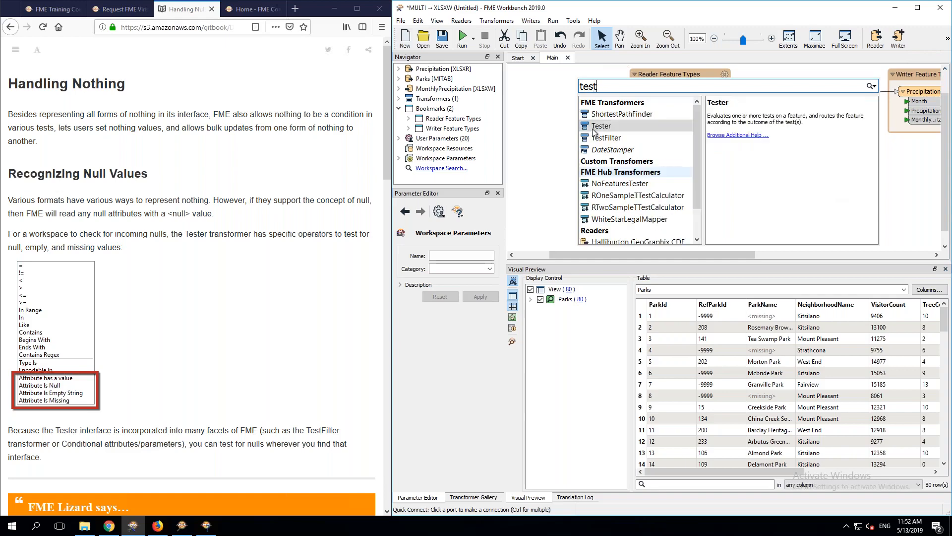
double_click(601, 126)
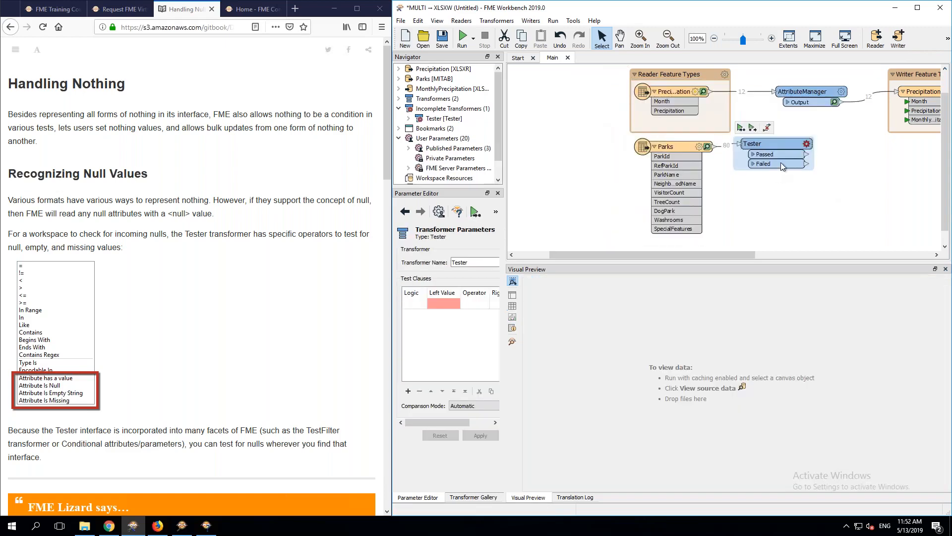
Step: Set the Tester's clause to ParkName with the operator Attribute Is Empty String, run to the Tester and inspect its Failed output
double_click(771, 144)
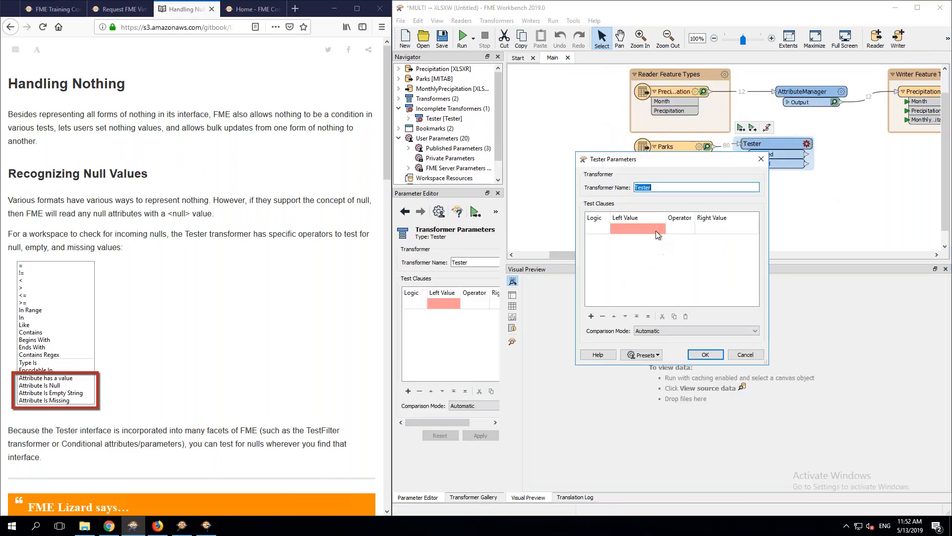
left_click(656, 230)
left_click(659, 230)
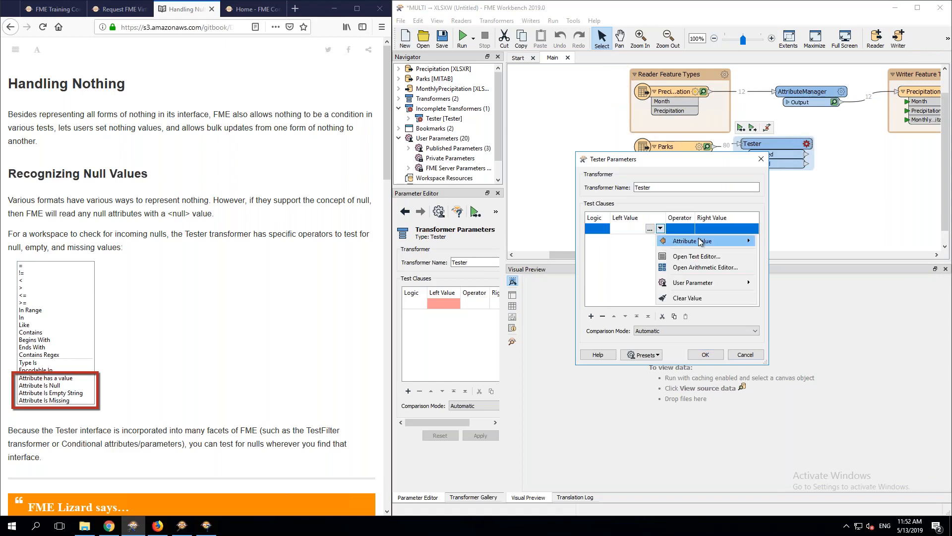
mouse_move(749, 244)
left_click(786, 275)
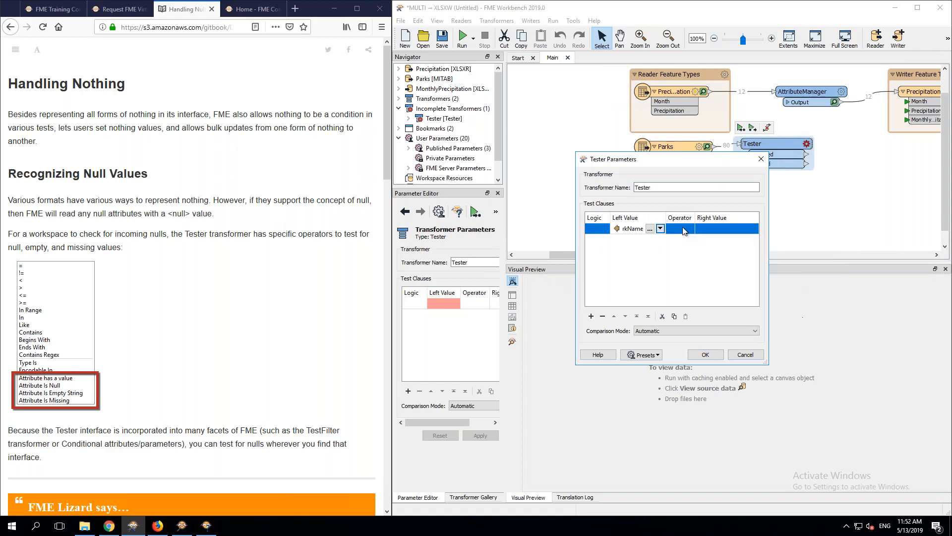
left_click(684, 229)
left_click(684, 228)
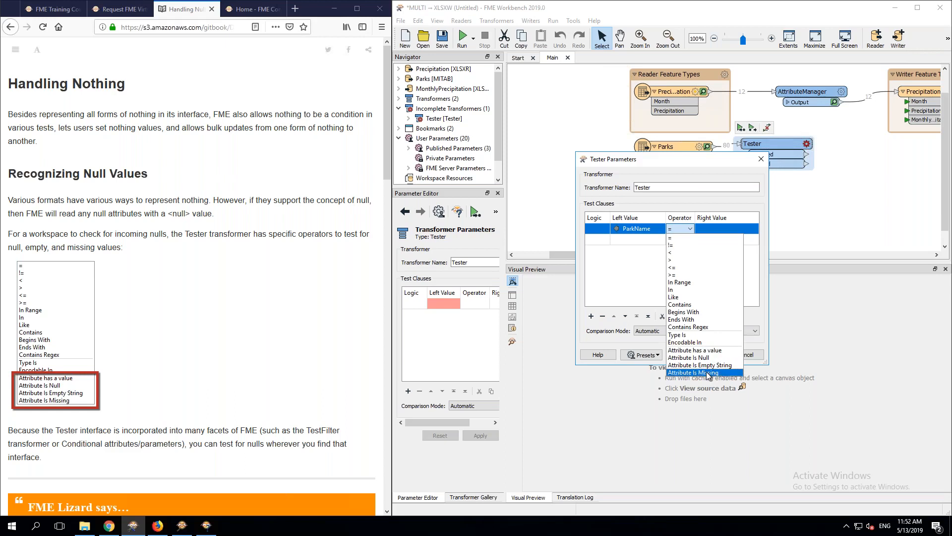
left_click(714, 365)
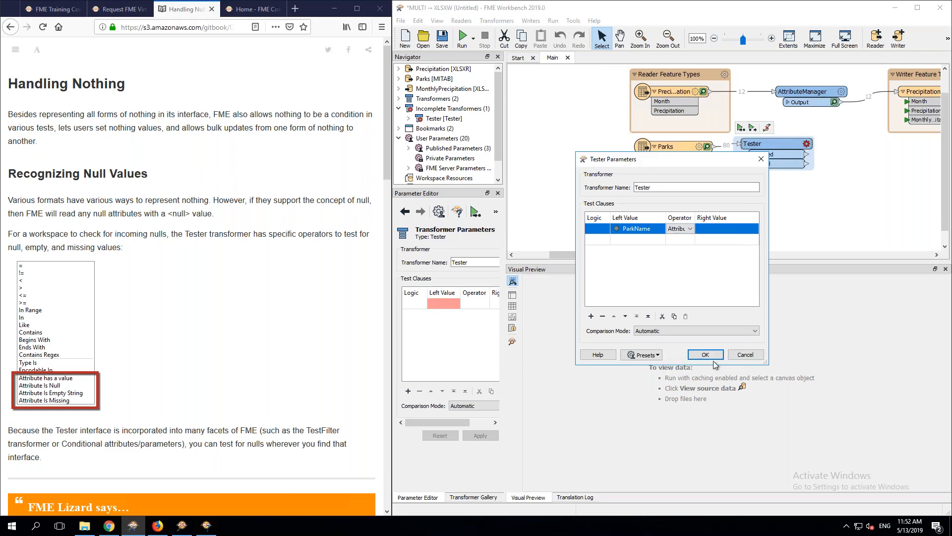
left_click(716, 355)
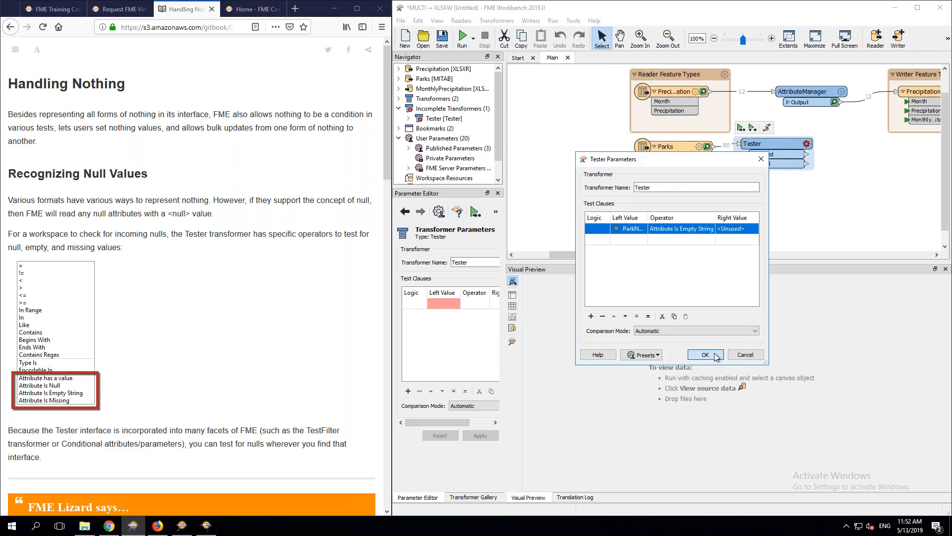
left_click(741, 128)
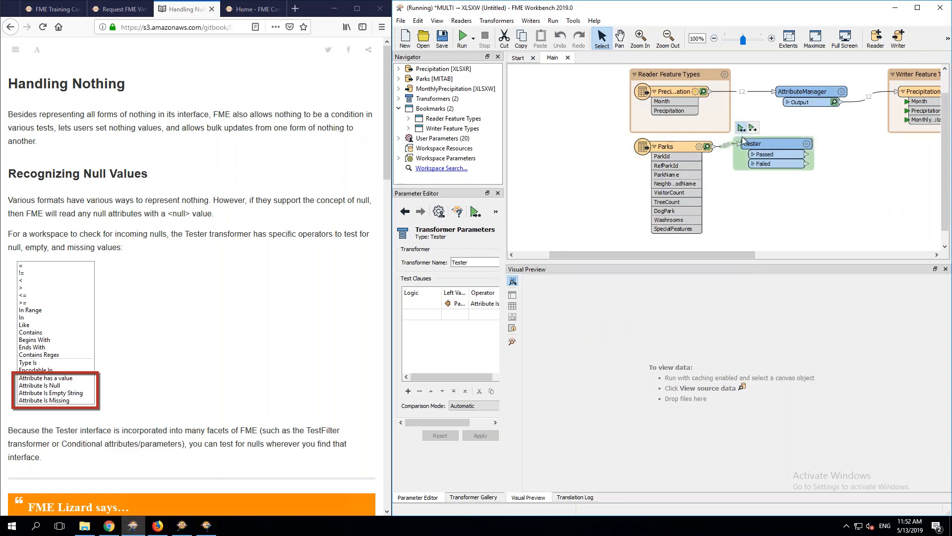
left_click(799, 164)
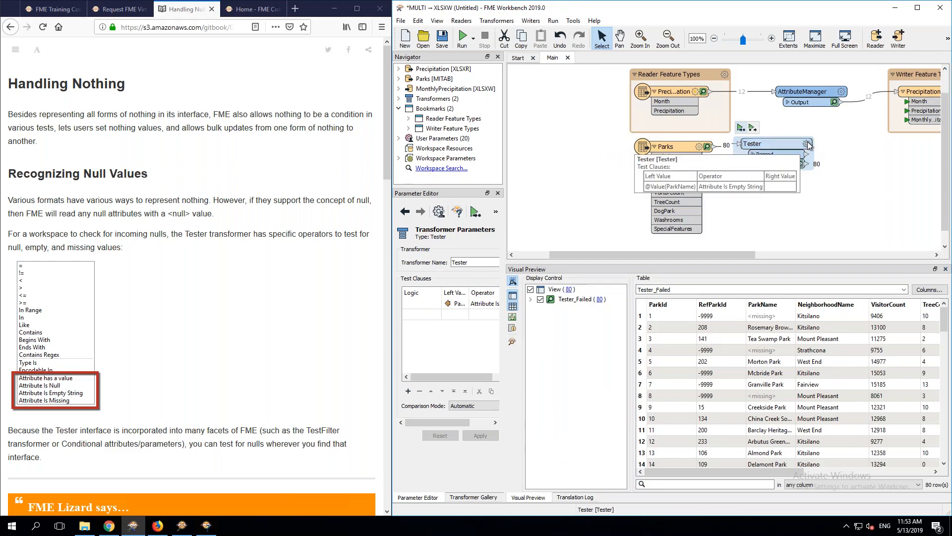
Step: Add NOT logic to the Tester's ParkName clause, rerun to the Tester and examine the first record of its Passed output
left_click(808, 144)
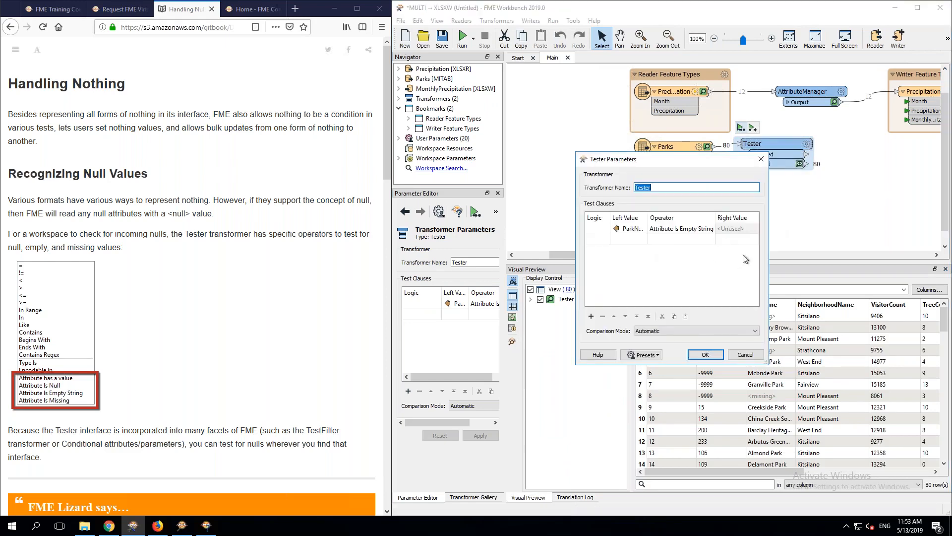
left_click(598, 231)
left_click(595, 238)
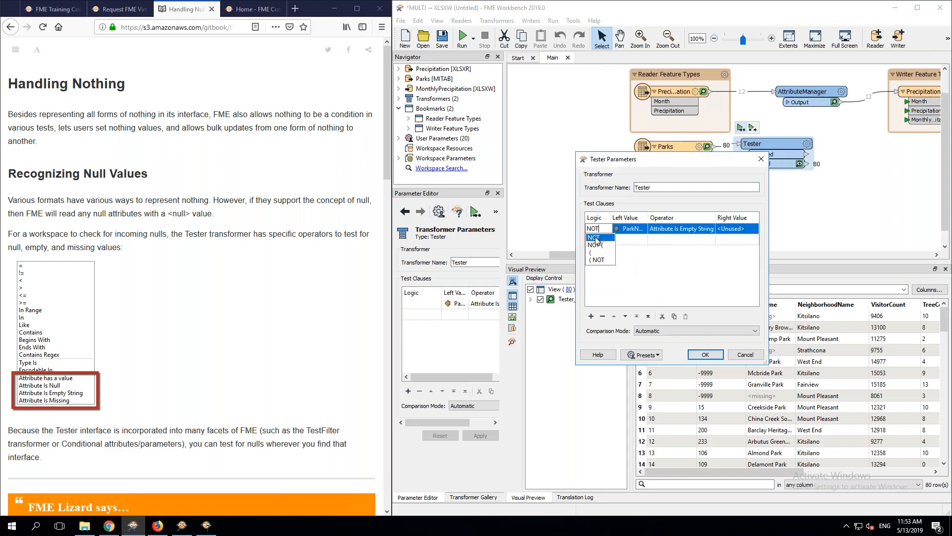
left_click(705, 355)
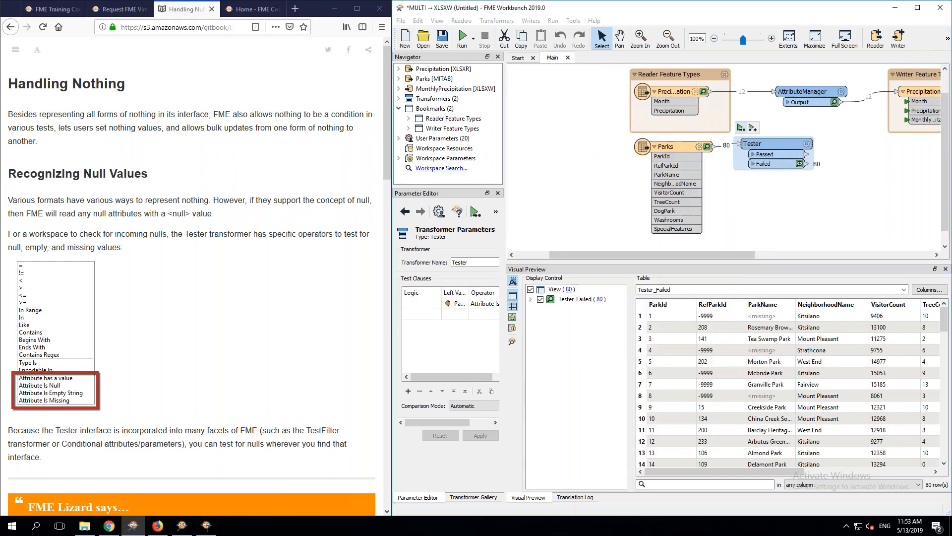
left_click(742, 129)
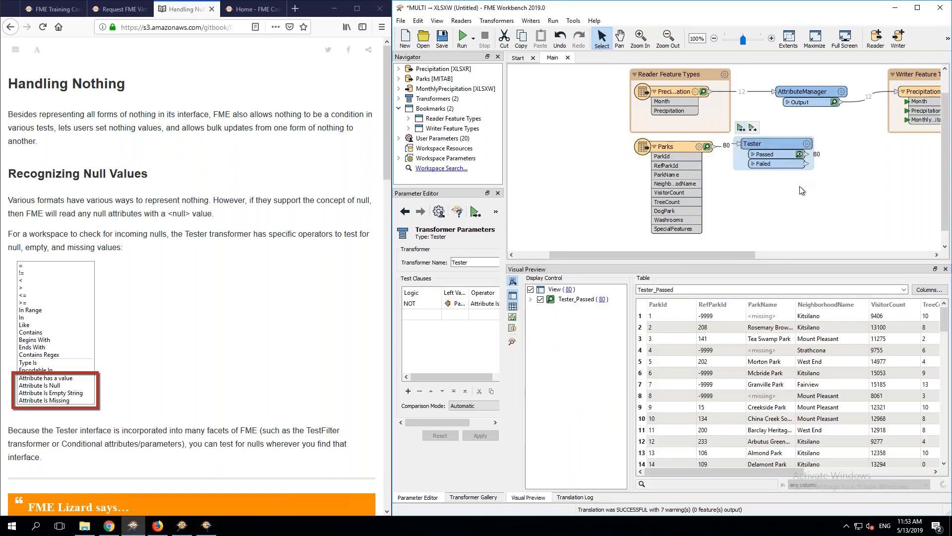
left_click(770, 318)
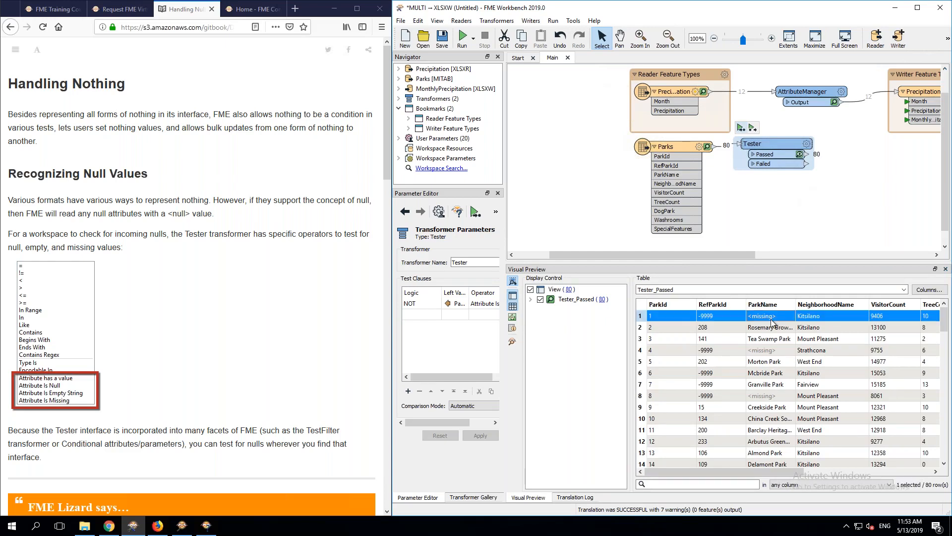
Step: Change the Tester clause's operator to Attribute Is Missing, rerun to the Tester and inspect its Failed output
left_click(807, 145)
left_click(673, 229)
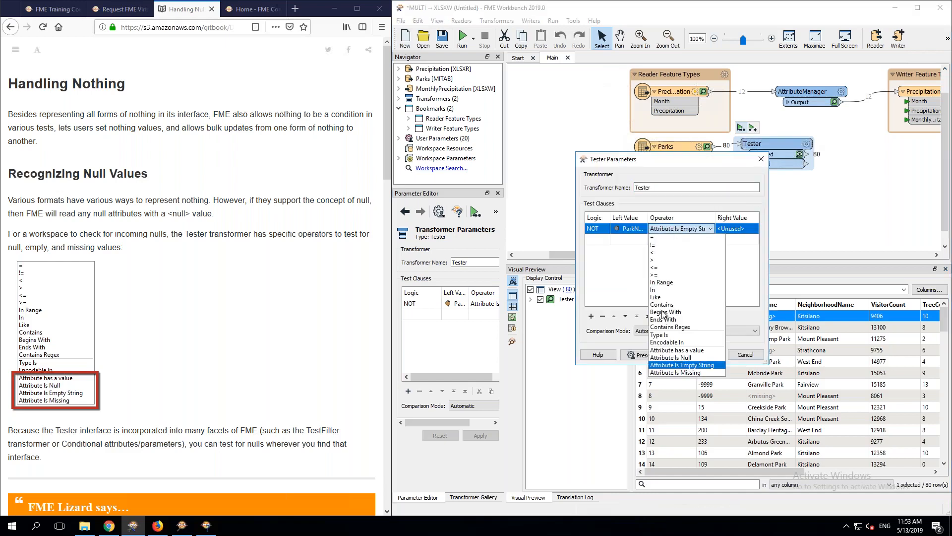
left_click(675, 372)
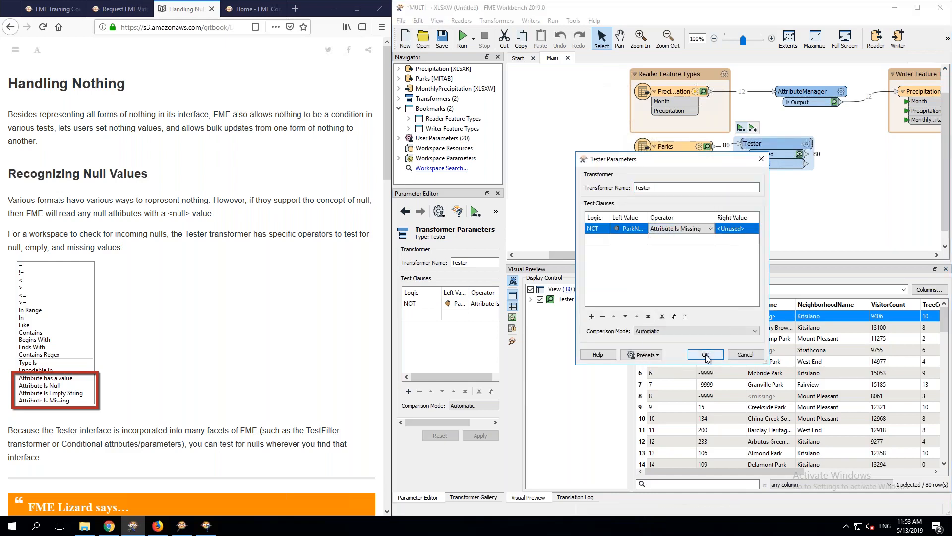
left_click(705, 355)
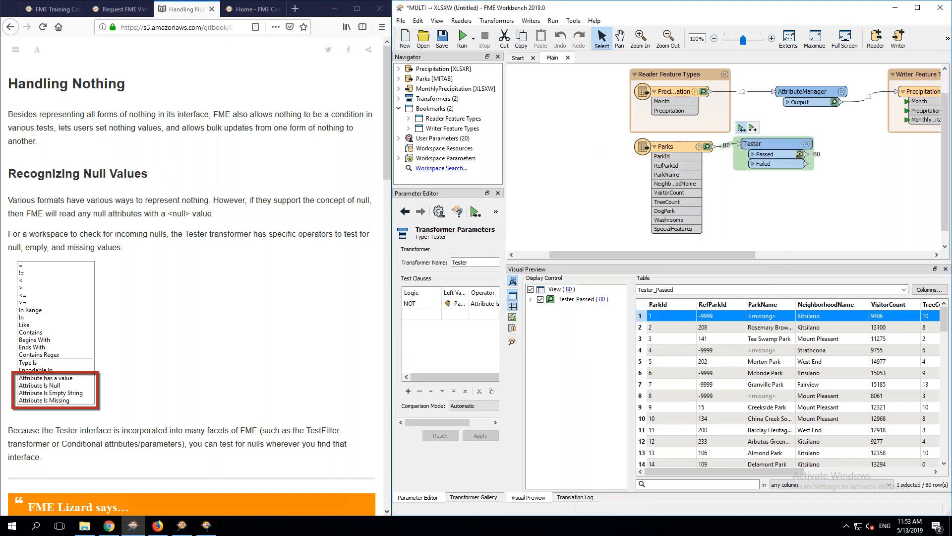
left_click(741, 128)
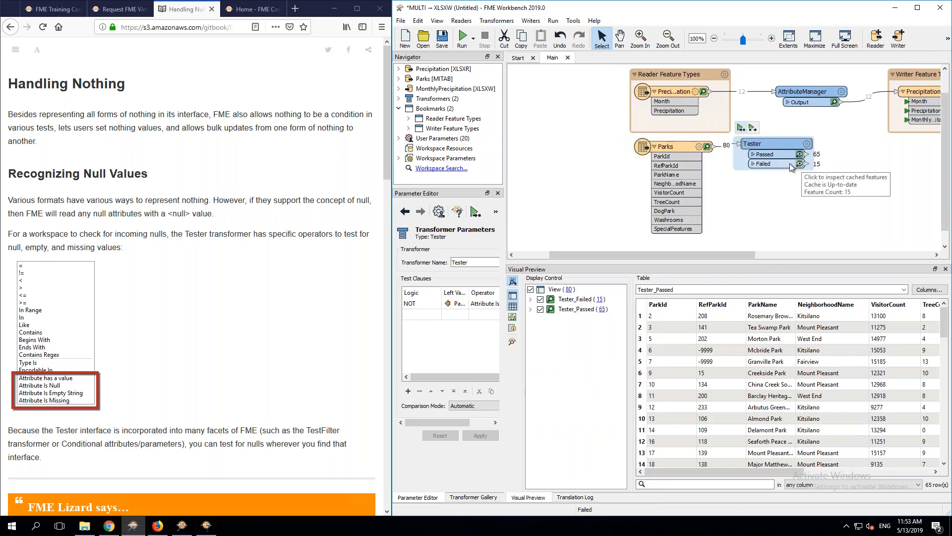
left_click(799, 164)
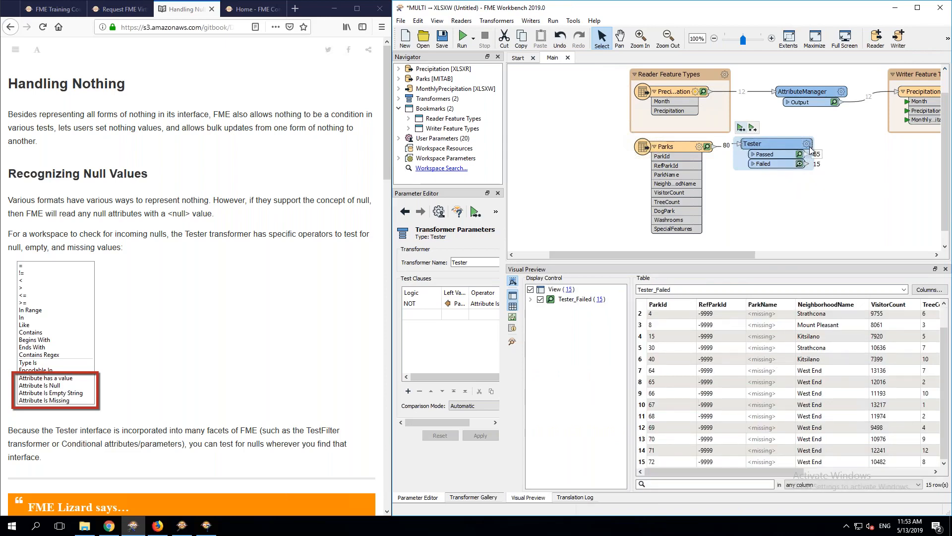
Step: Change the Tester clause's operator to Attribute has a value, clear its NOT logic and rerun to the Tester
mouse_move(808, 143)
left_click(807, 143)
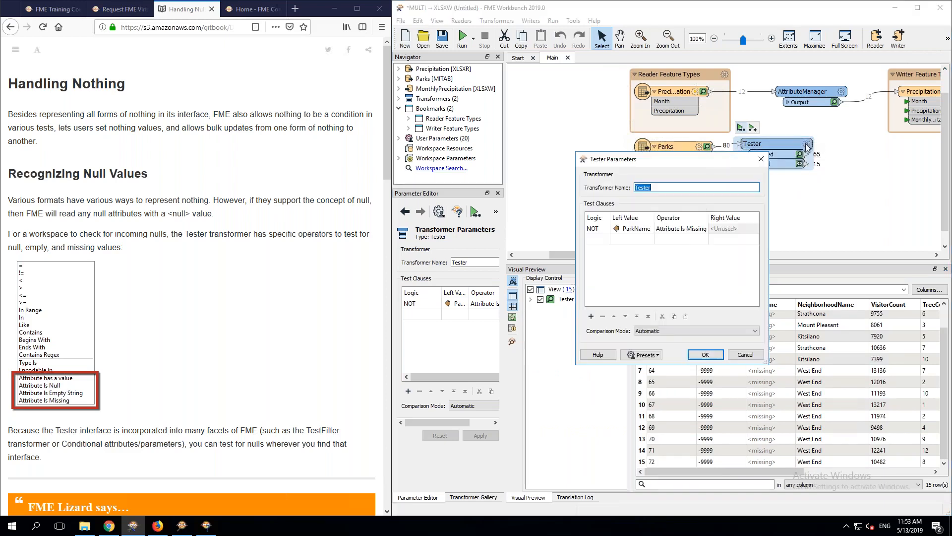
left_click(676, 231)
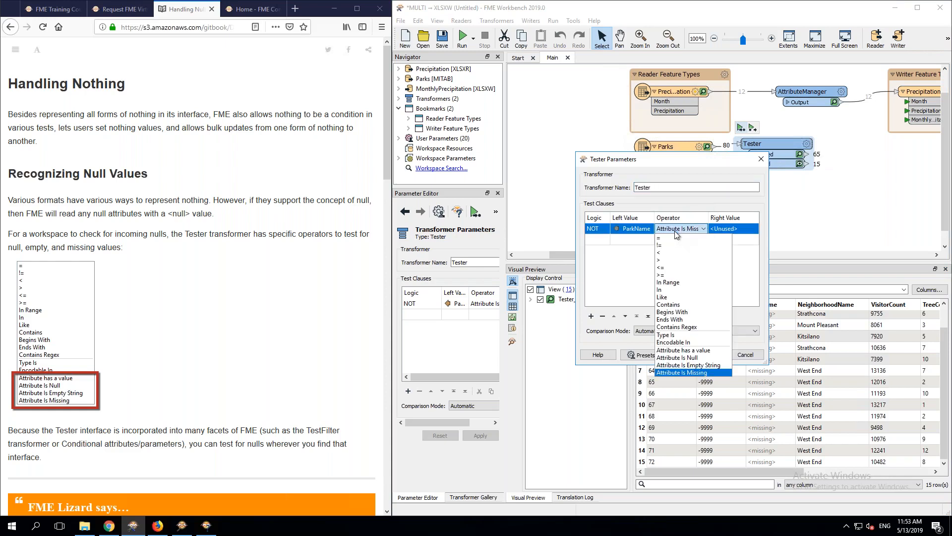
left_click(717, 350)
left_click(593, 230)
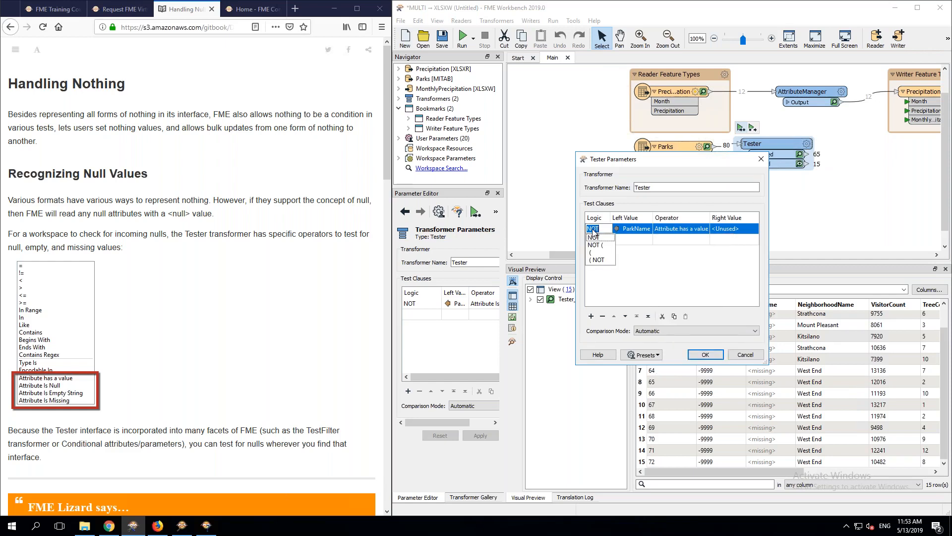
left_click(594, 237)
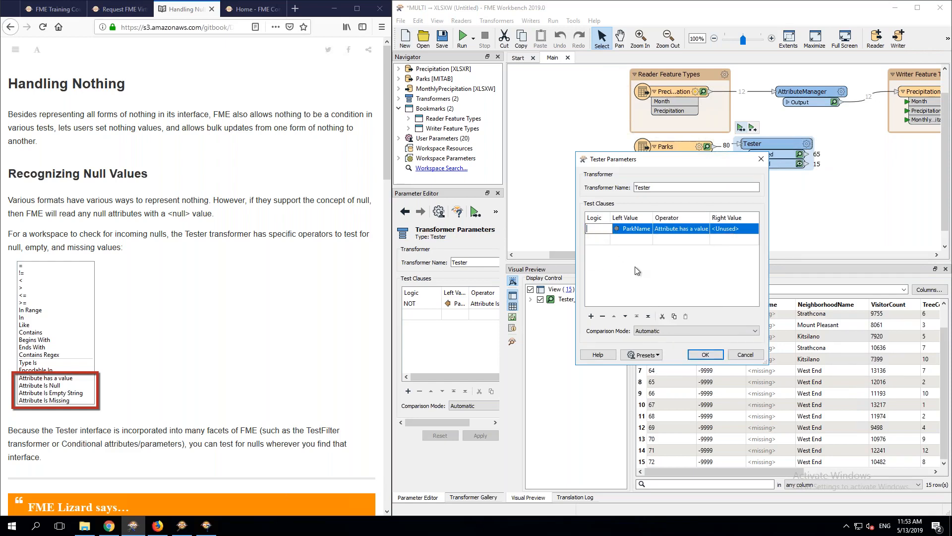
left_click(705, 355)
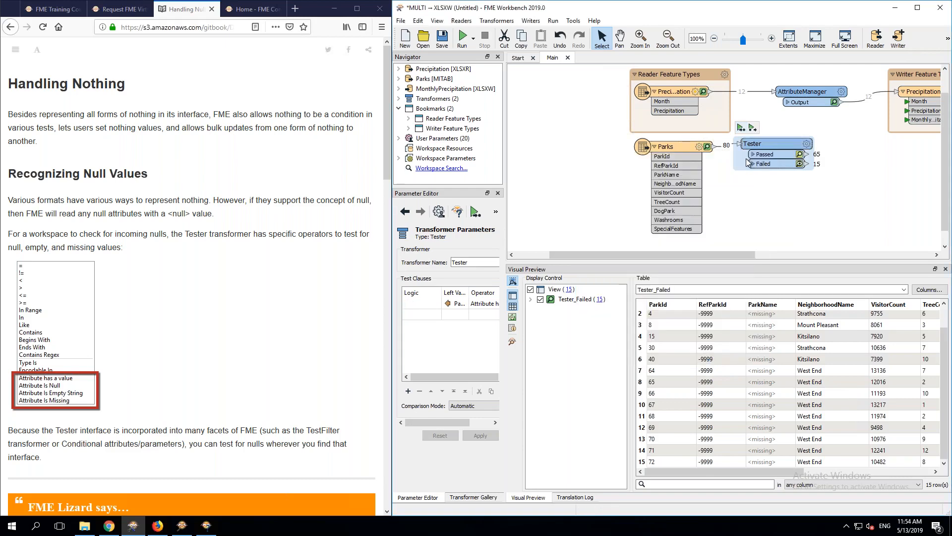
left_click(740, 128)
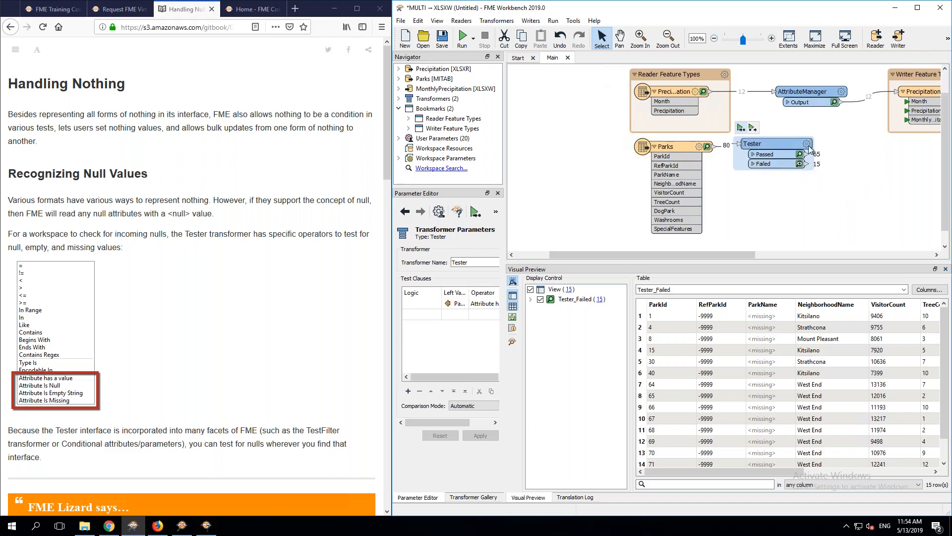
mouse_move(807, 146)
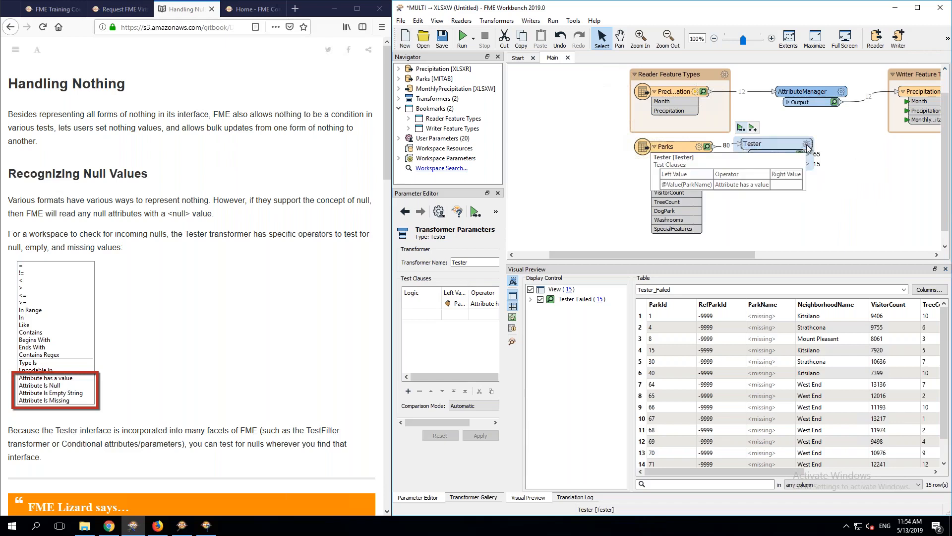
Step: In the browser, read the Handling Nothing page on to the Matcher and AttributeFilter examples under Other Null-Handling Transformers
middle_click(174, 277)
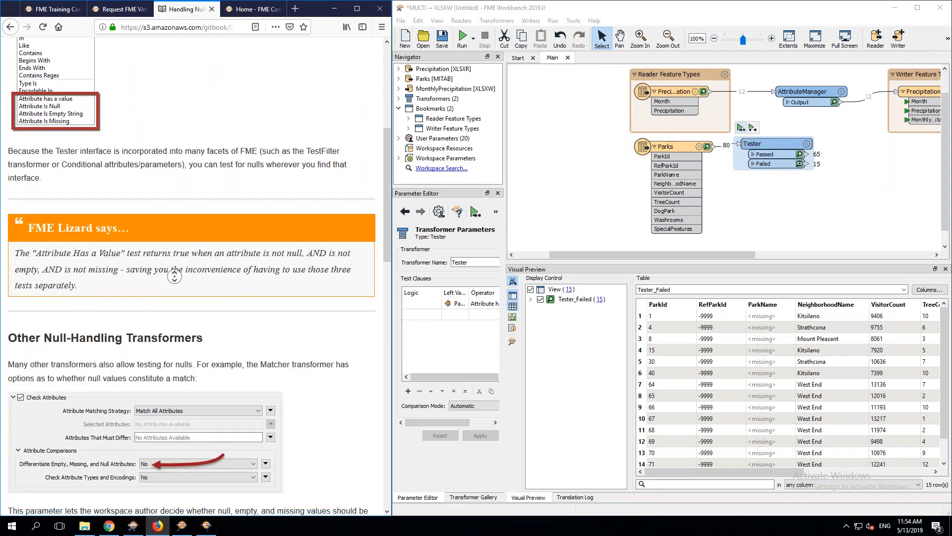
middle_click(206, 312)
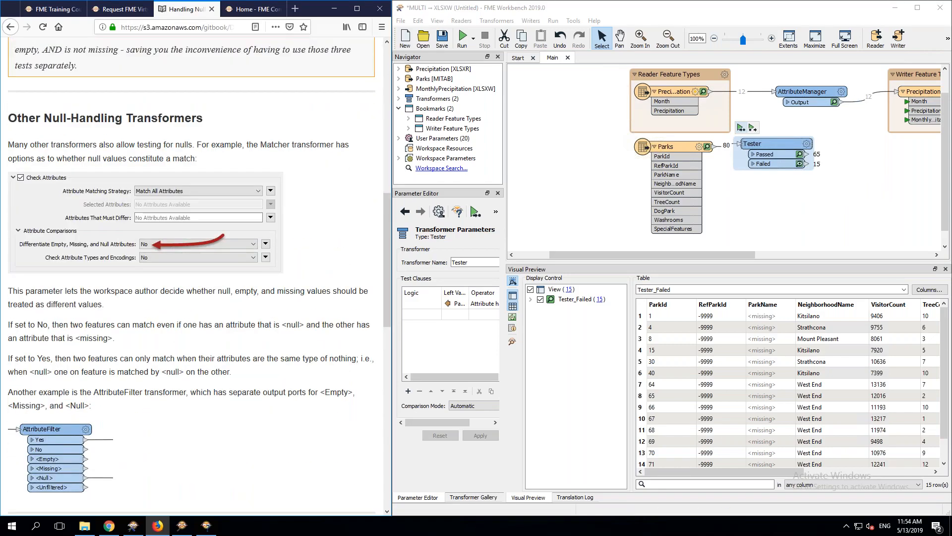
Step: Open the AttributeManager's parameters and set the Month attribute's value to Null
left_click(841, 93)
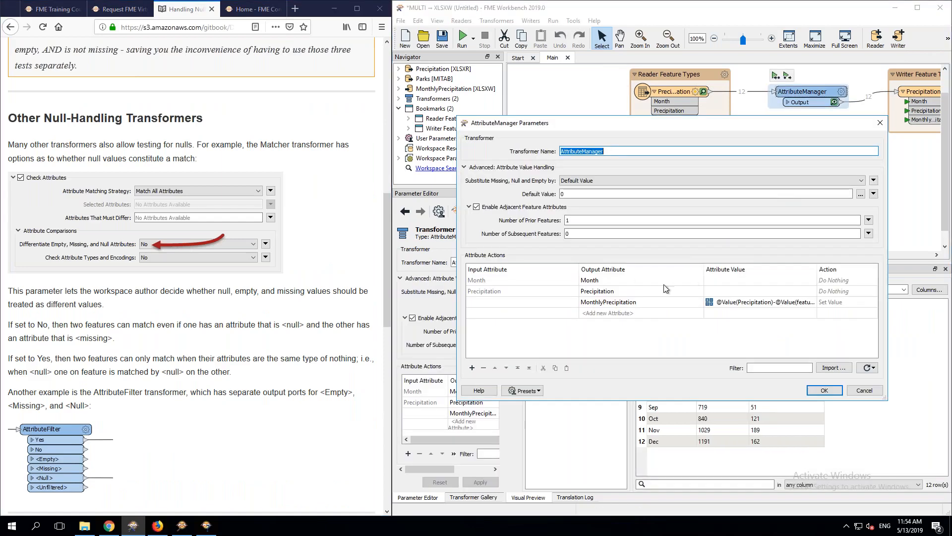
left_click(605, 278)
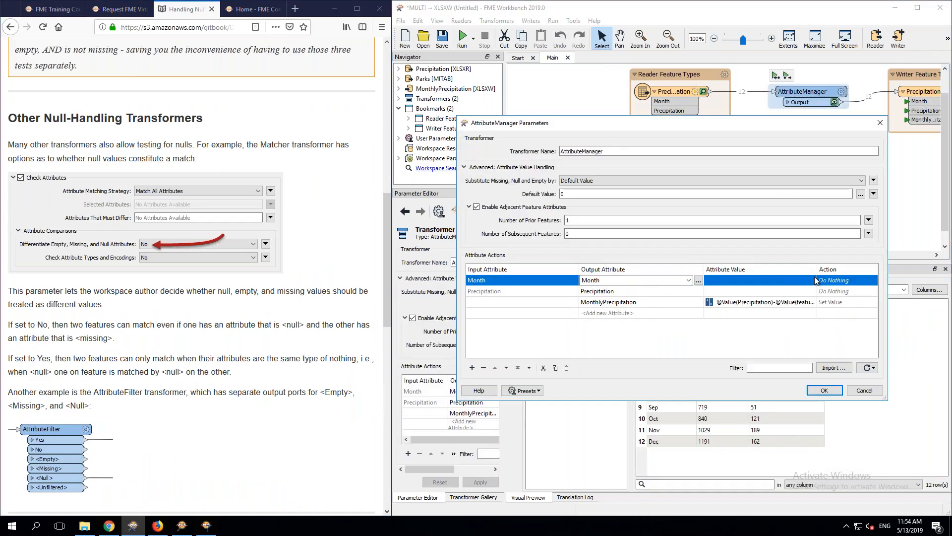
left_click(811, 281)
mouse_move(853, 298)
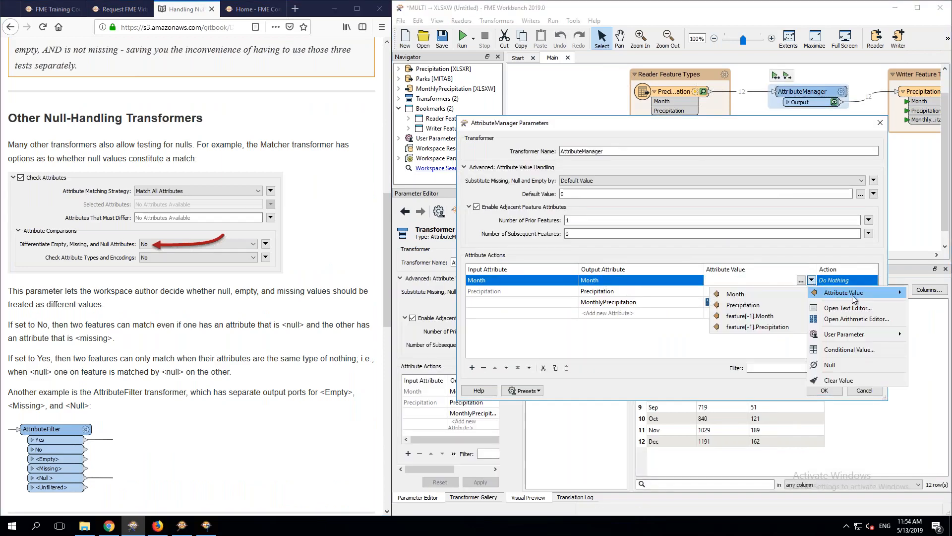
left_click(842, 366)
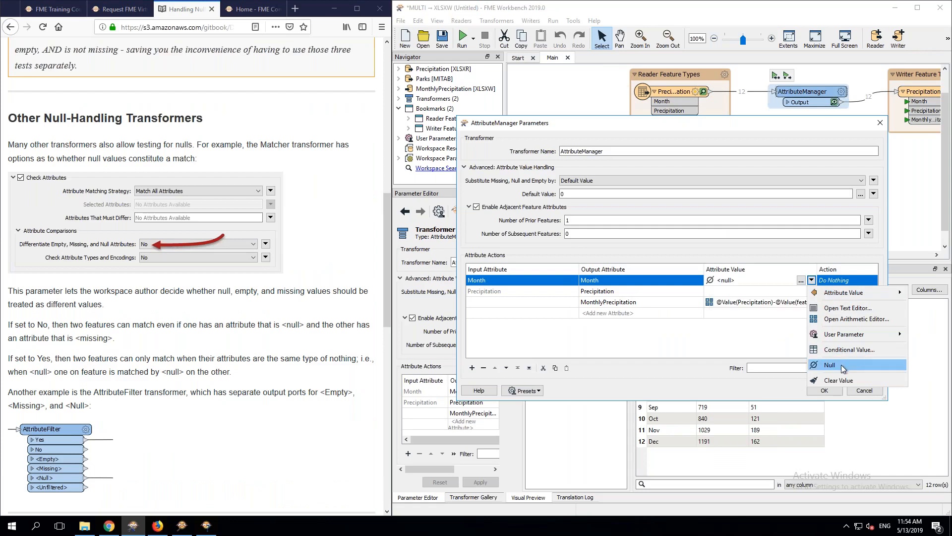
left_click(667, 353)
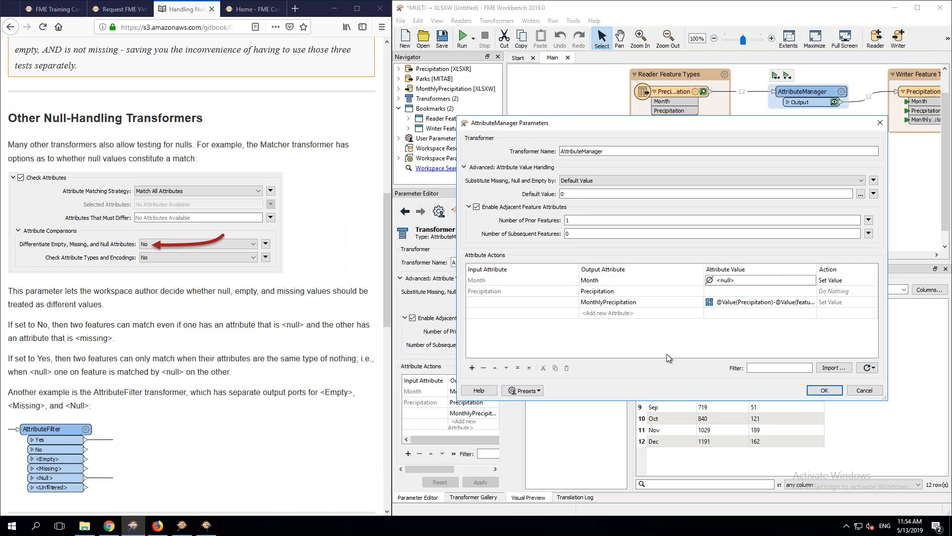
Step: Try a conditional value for Month with an If row that returns Null, then cancel the AttributeManager changes
left_click(812, 284)
left_click(811, 280)
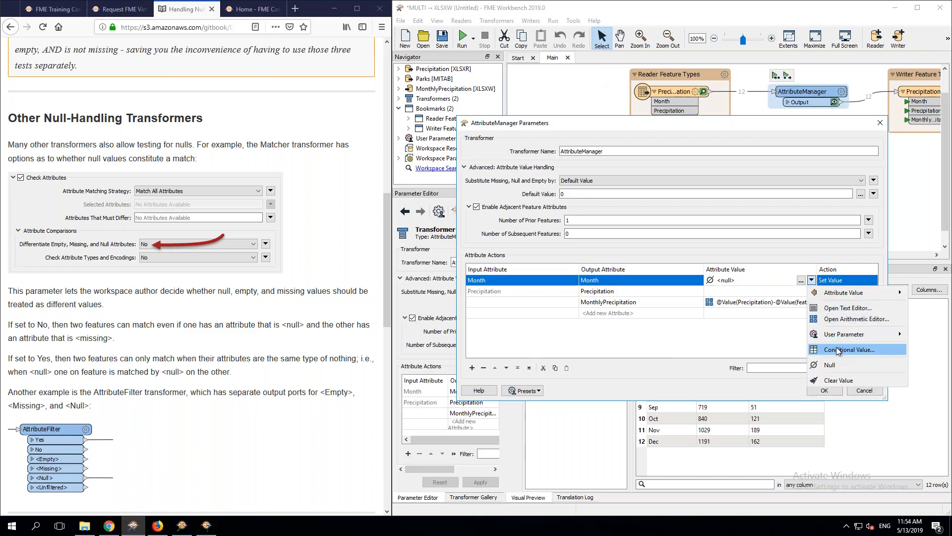
left_click(837, 350)
left_click(597, 131)
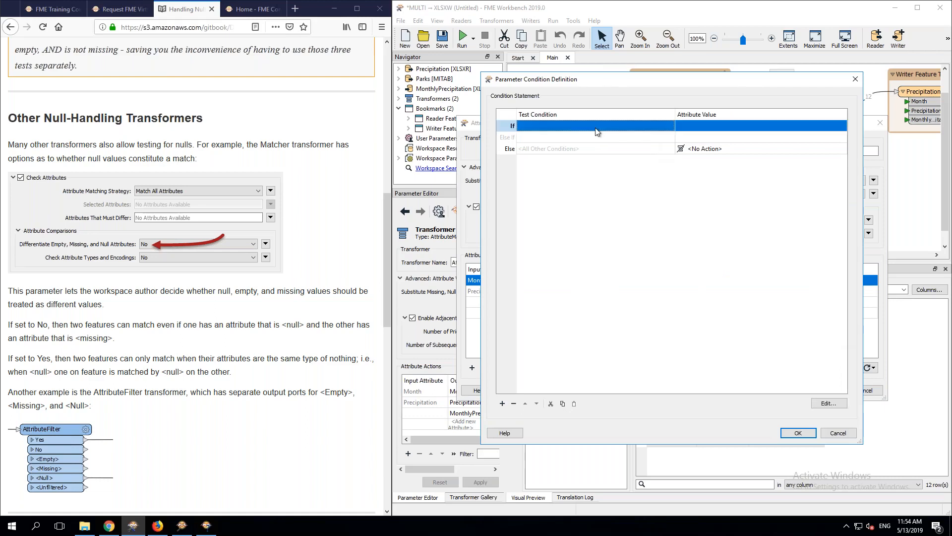
double_click(577, 128)
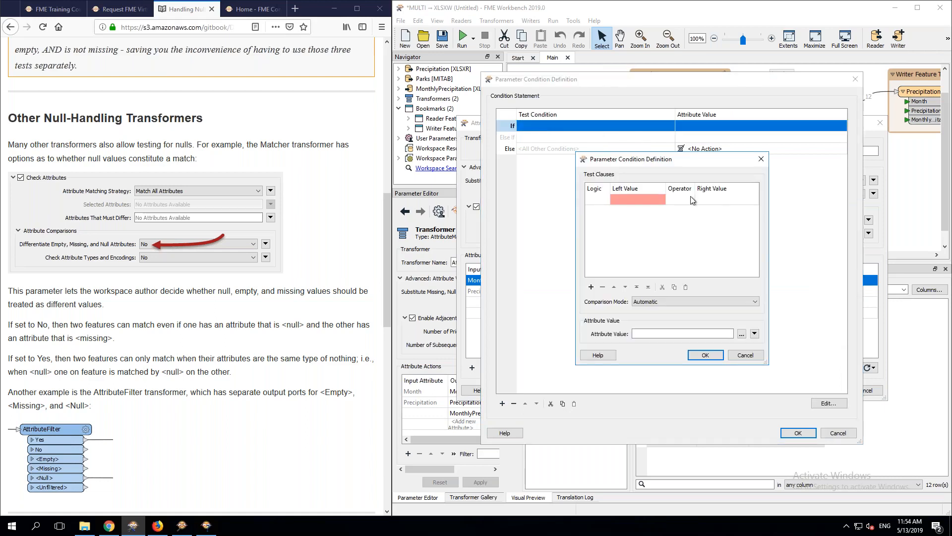
left_click(754, 334)
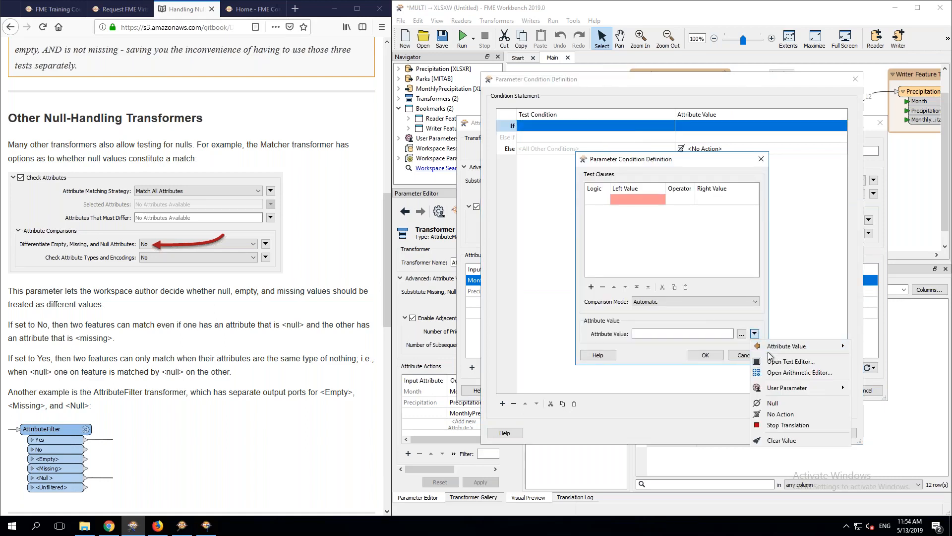
left_click(781, 403)
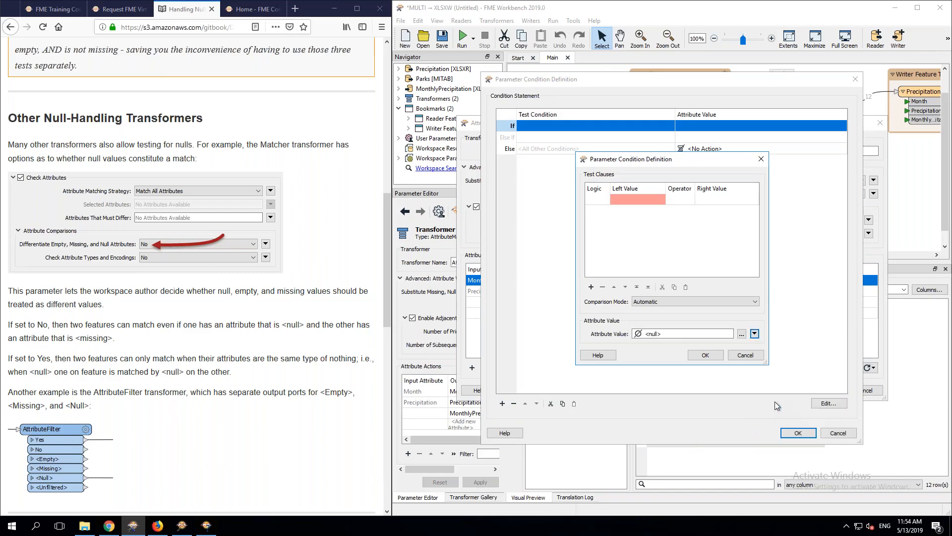
left_click(705, 355)
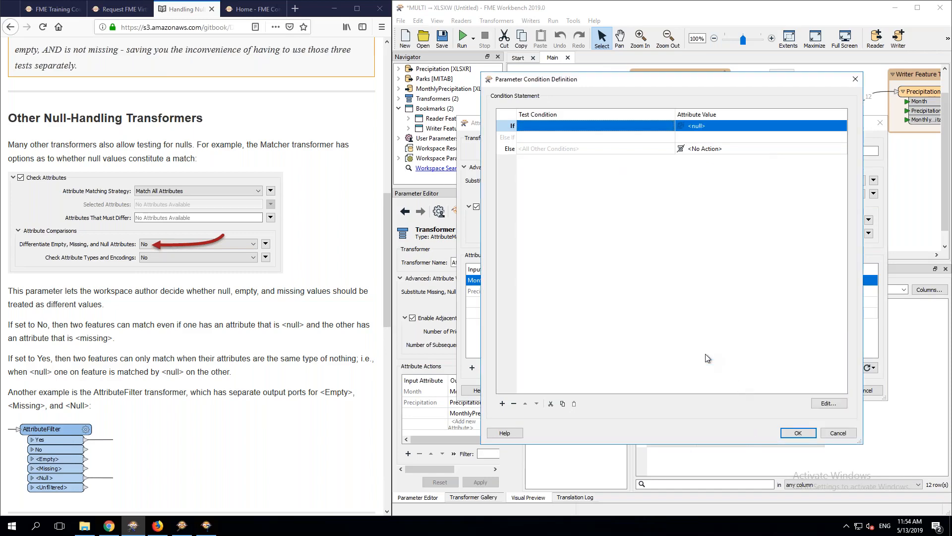
left_click(796, 433)
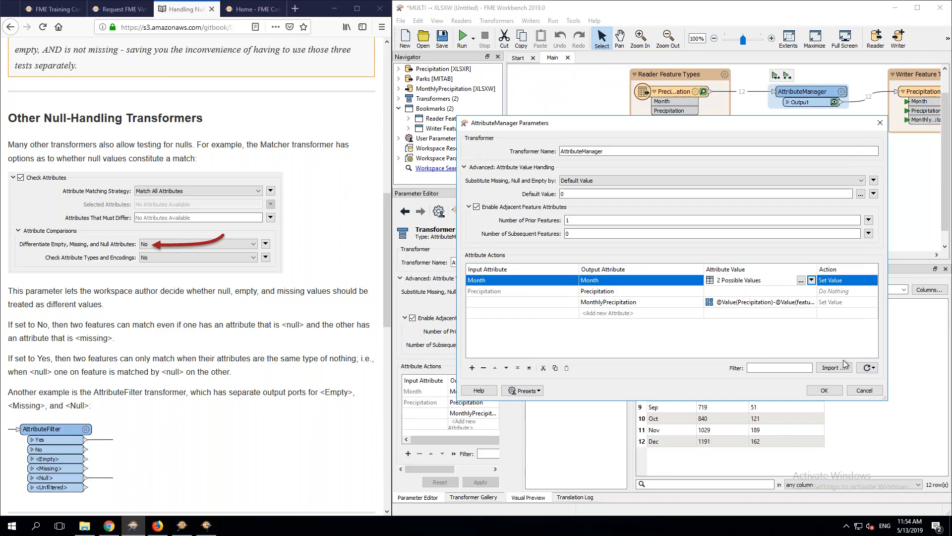
left_click(865, 392)
Step: Add a NullAttributeMapper transformer below the Tester and connect it to the Parks reader feature type
left_click(789, 227)
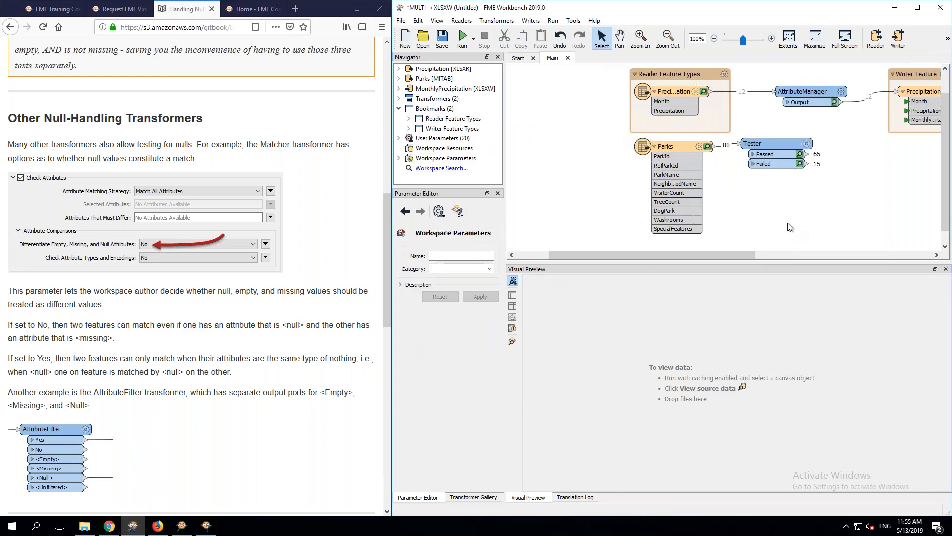
type("nvm")
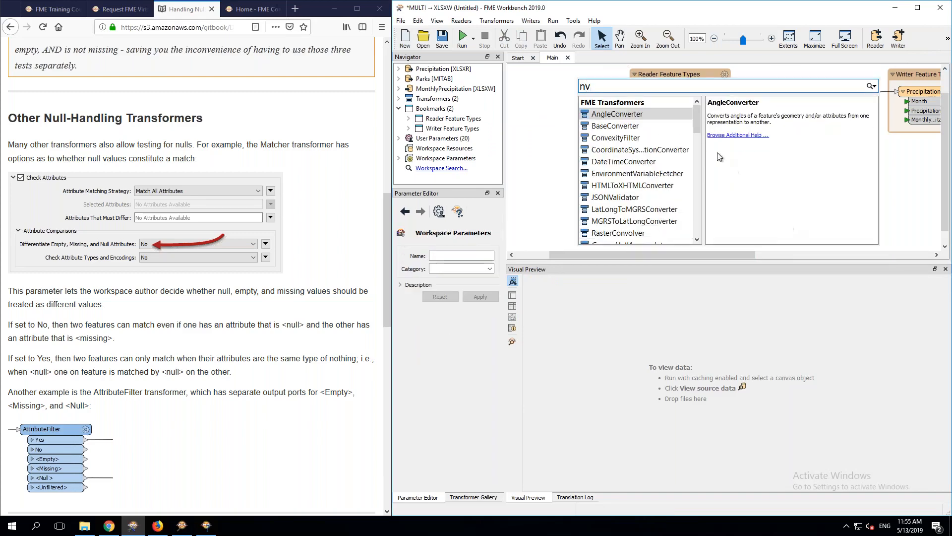
key("BackSpace")
key("BackSpace")
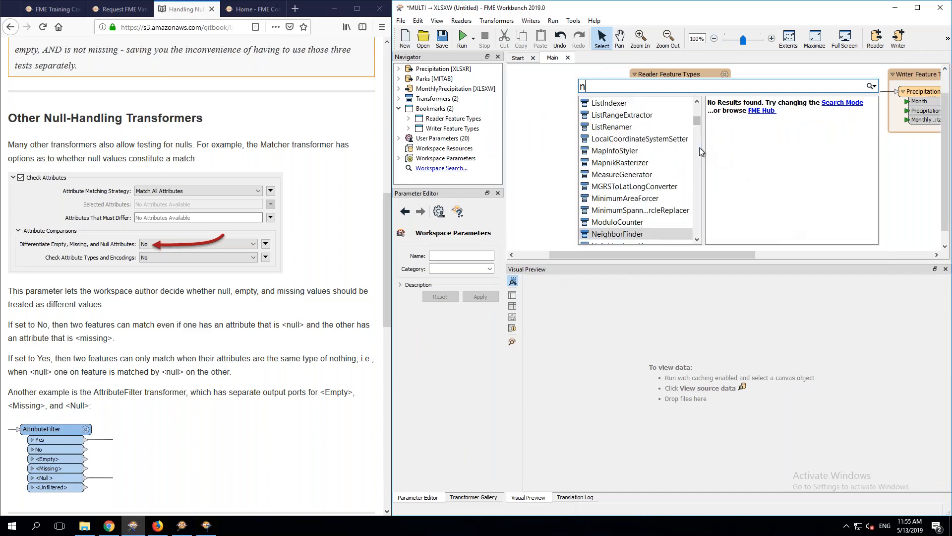
type("ull")
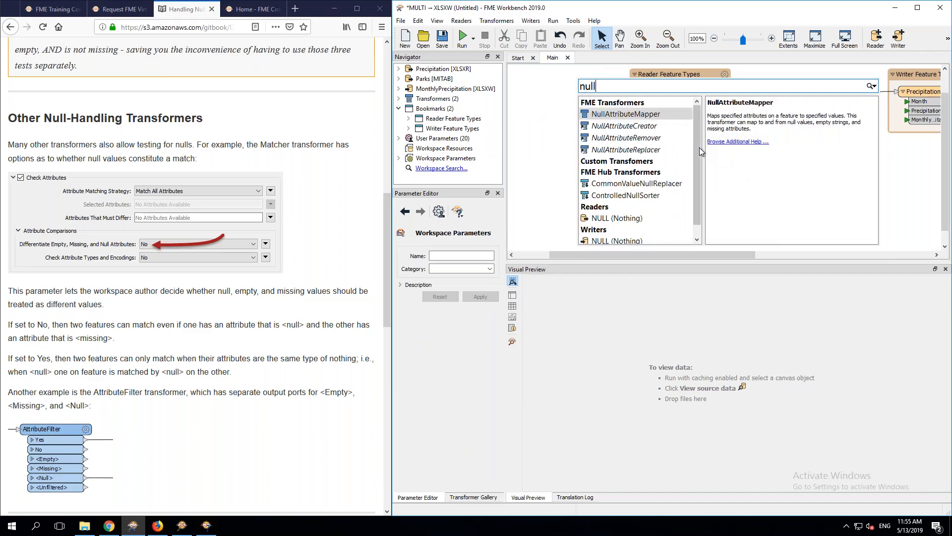
double_click(628, 114)
left_click_drag(644, 114, 754, 173)
left_click_drag(659, 122, 793, 191)
left_click_drag(715, 150, 793, 191)
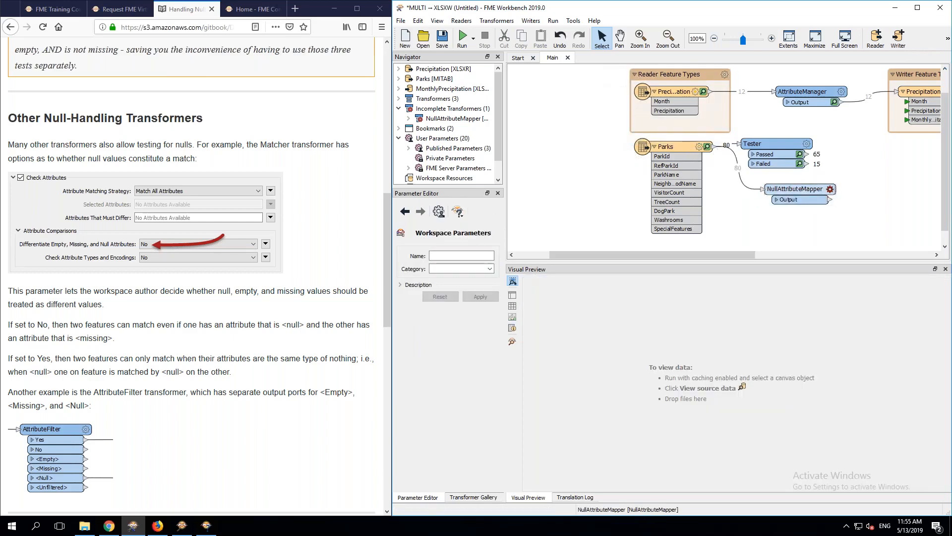
Step: Open the NullAttributeMapper's parameters and choose ParkName as the selected attribute to map
left_click(832, 189)
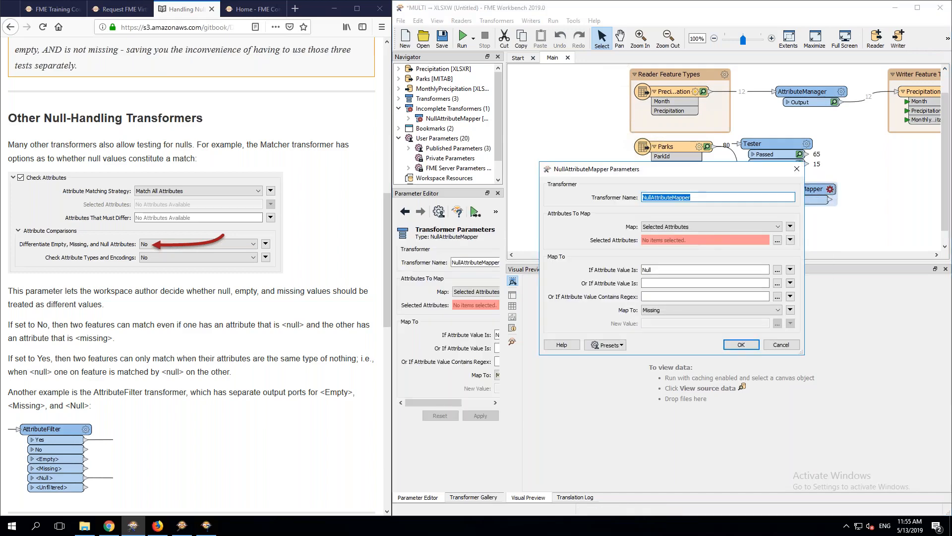
left_click(778, 240)
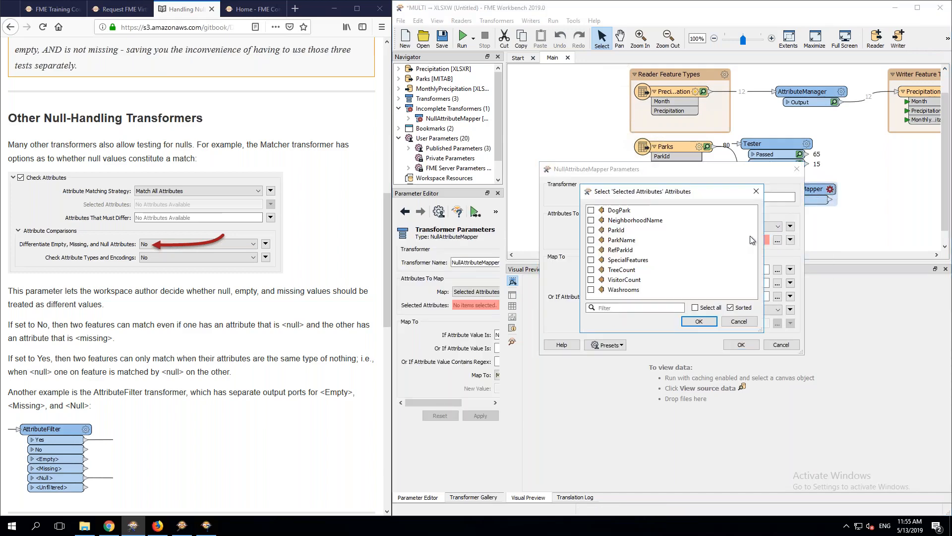
left_click(619, 240)
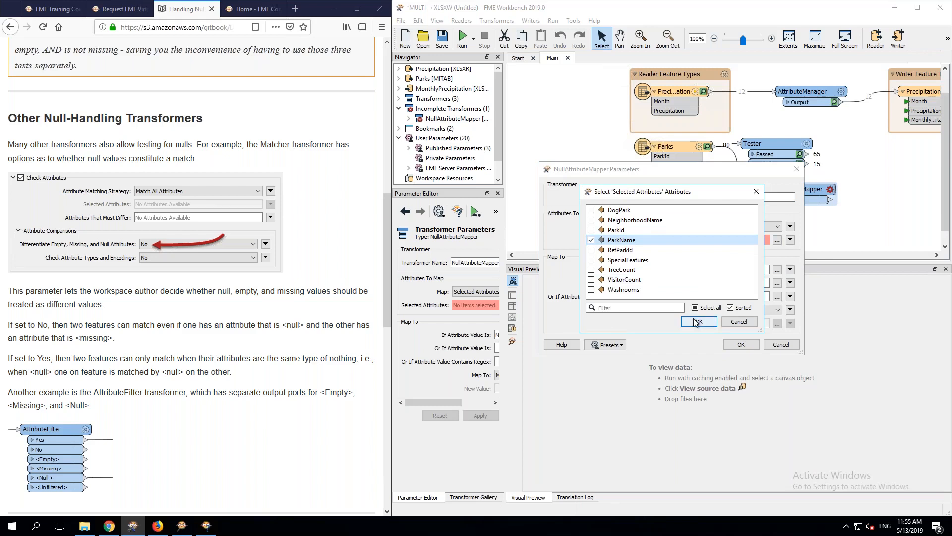
left_click(693, 320)
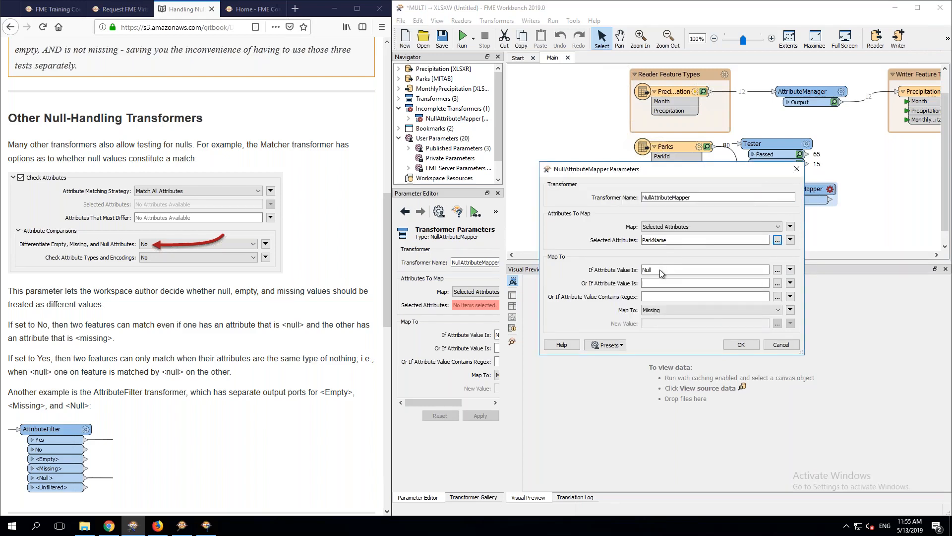
Step: Set the NullAttributeMapper's If Attribute Value Is condition to Missing (Selected Attributes Only), excluding Null
left_click(791, 269)
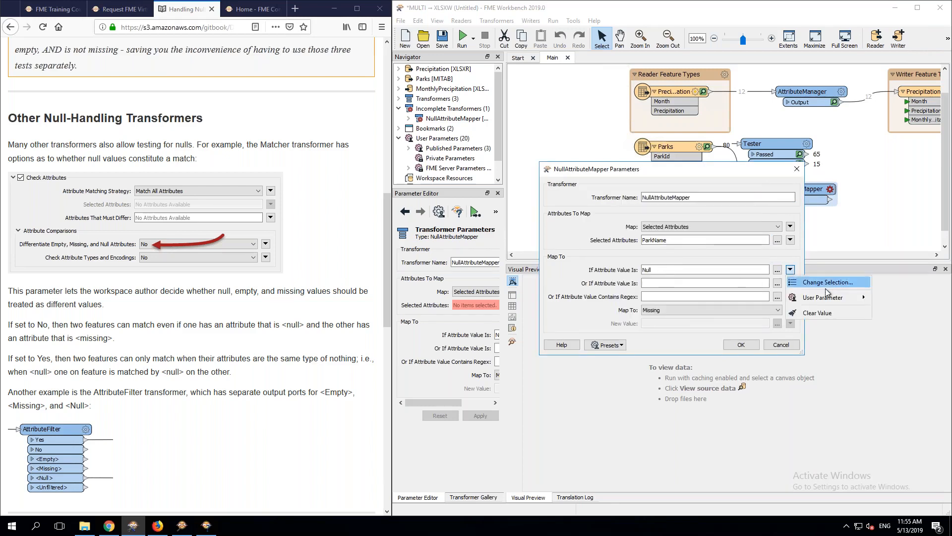
left_click(805, 282)
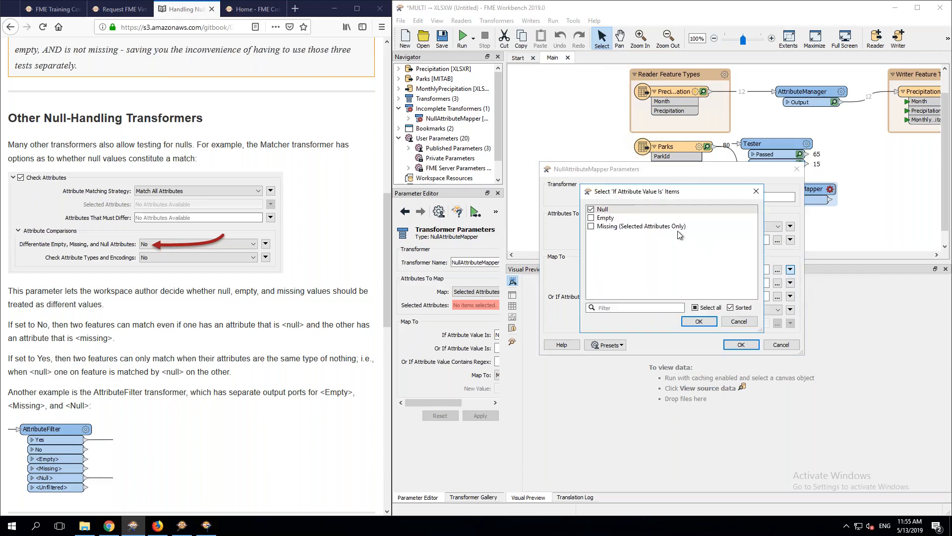
left_click(602, 211)
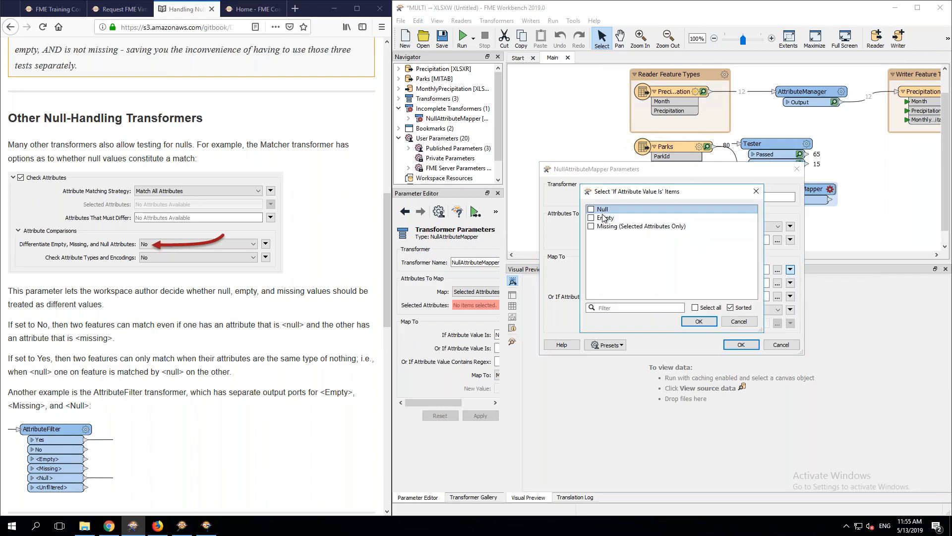
left_click(601, 229)
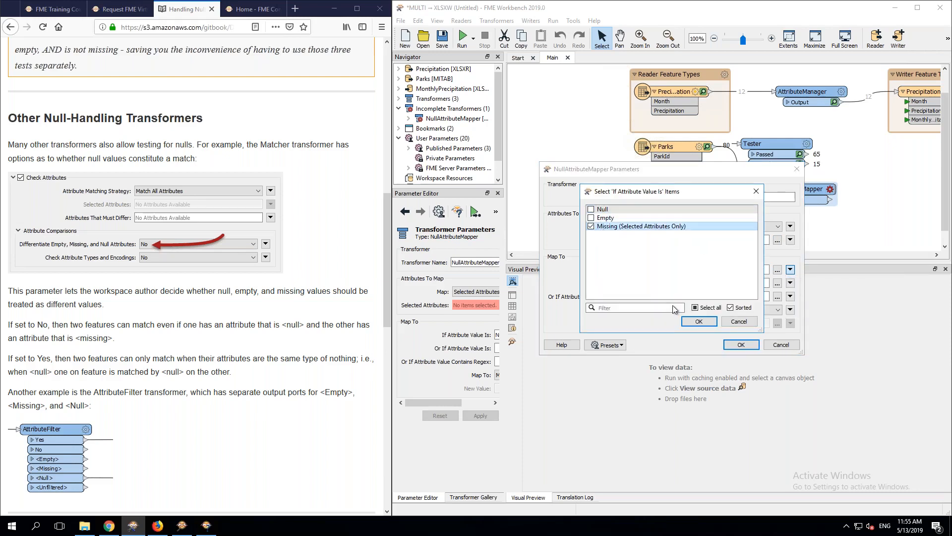
left_click(697, 321)
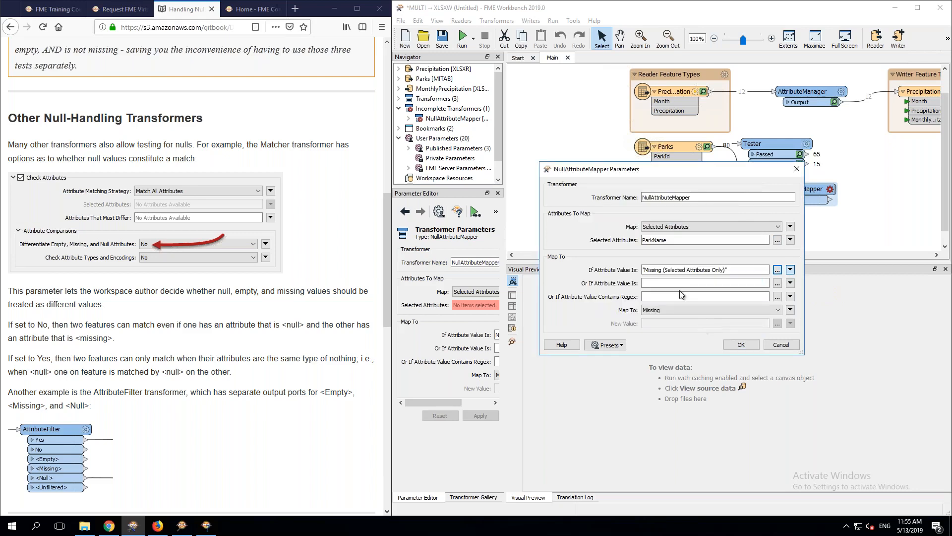
Step: Map the missing ParkName values to the new value NO PARK NAME and apply the NullAttributeMapper parameters
left_click(664, 311)
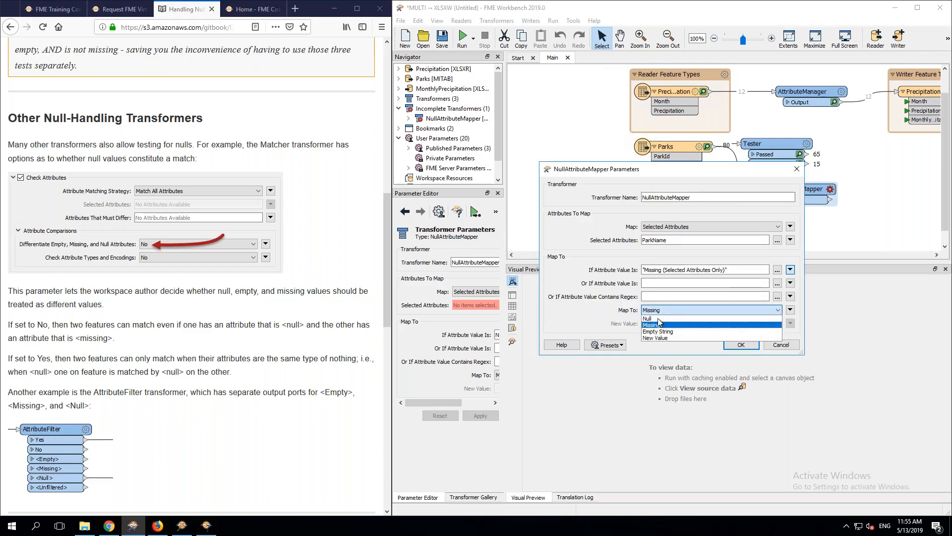
left_click(658, 318)
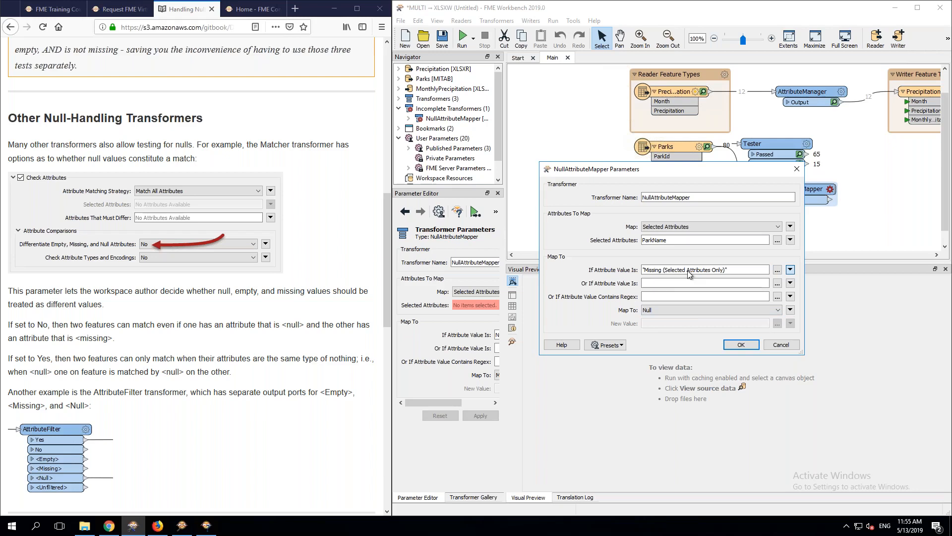
left_click(662, 312)
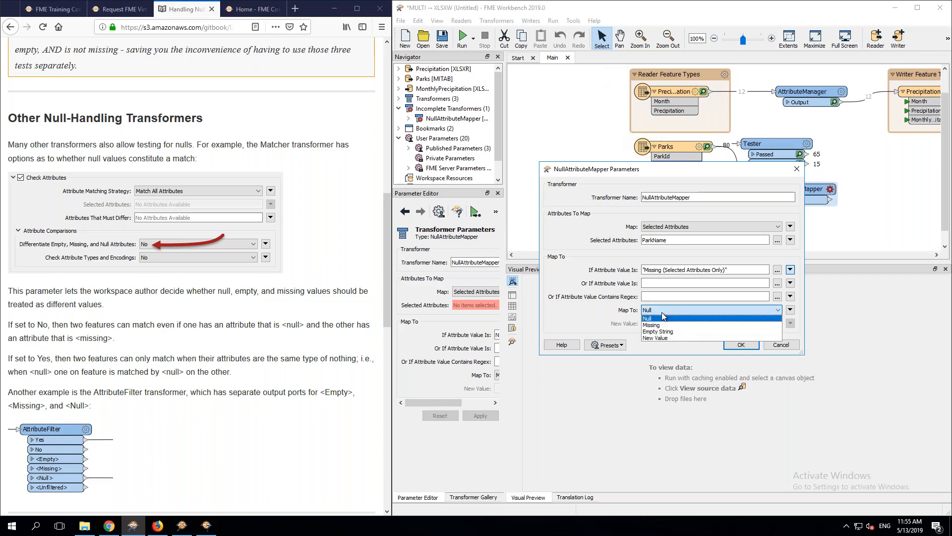
left_click(660, 338)
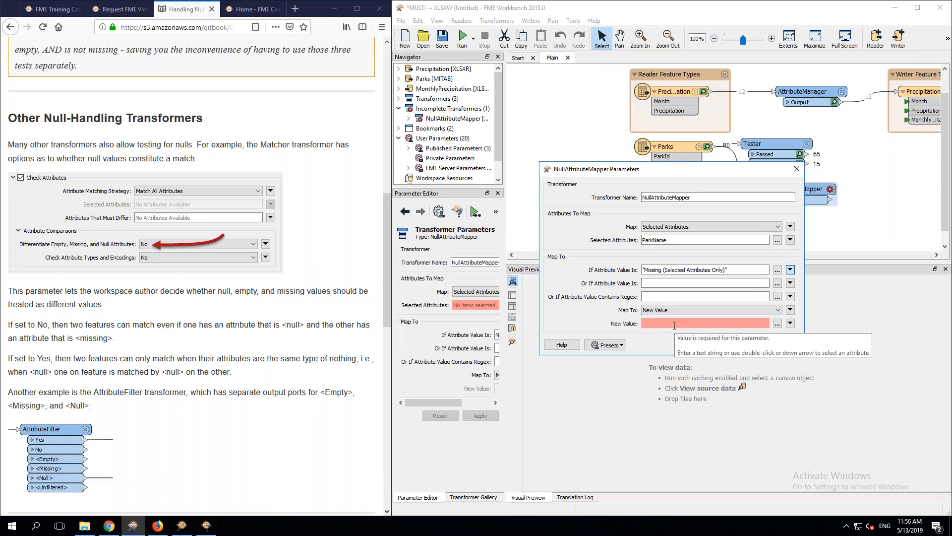
type("NO PAR")
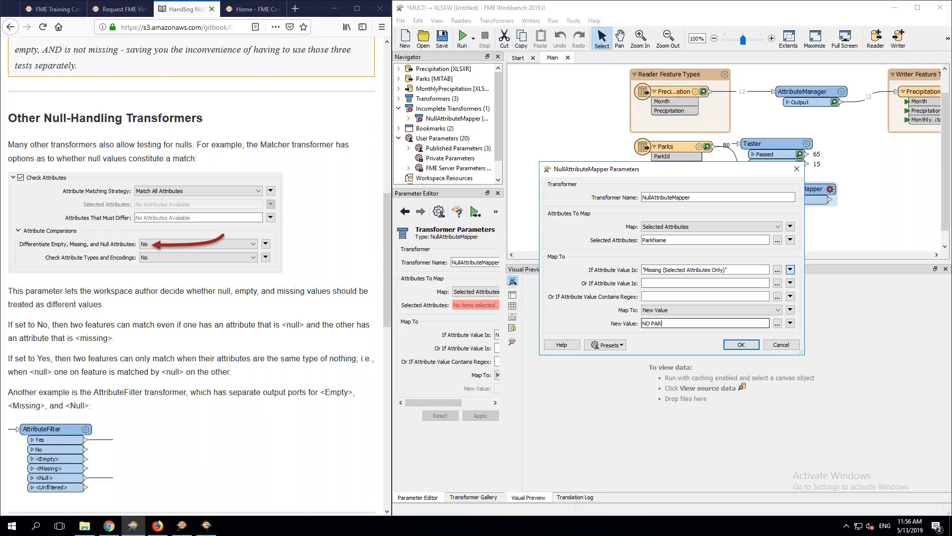
type("K NAME")
left_click(739, 344)
Step: Run the workspace to the NullAttributeMapper and examine the first record's ParkName in its output
left_click(764, 174)
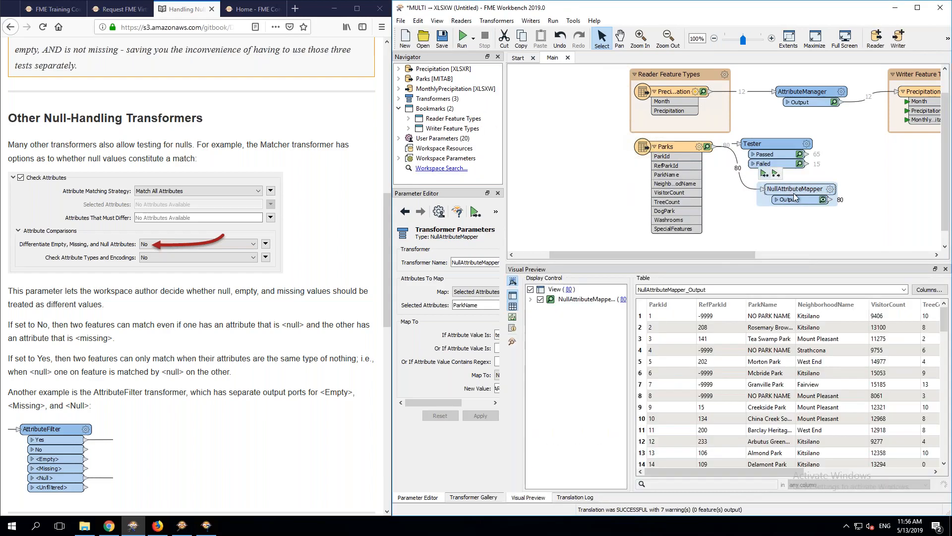
mouse_move(793, 193)
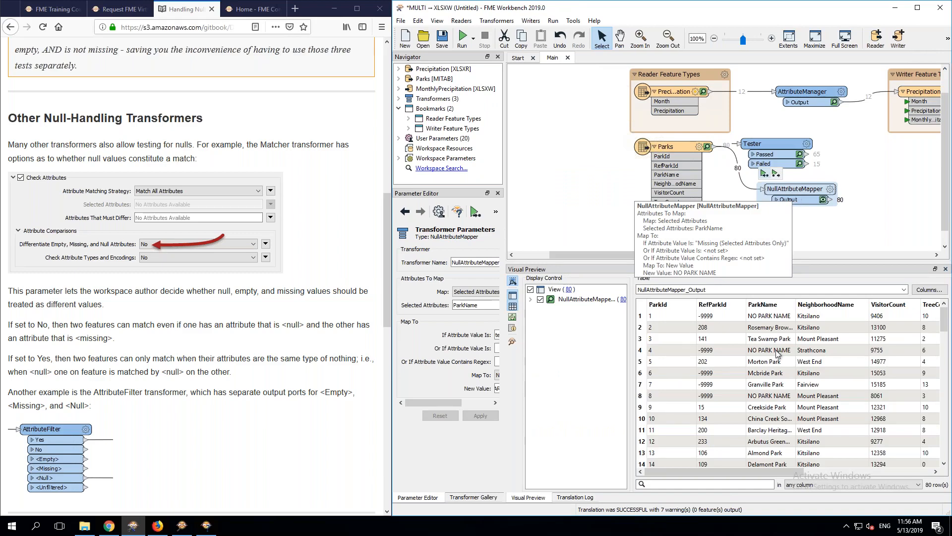
left_click(777, 318)
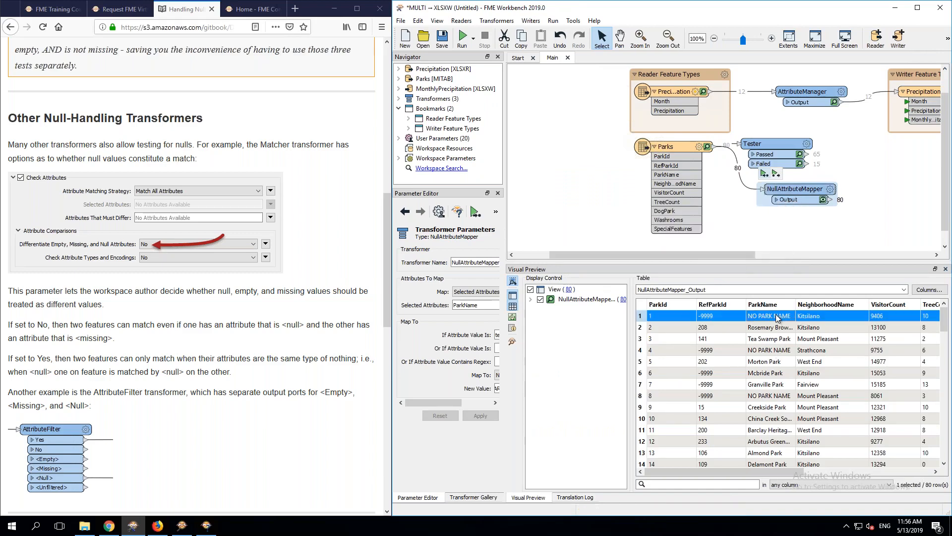
Step: Add Empty to the NullAttributeMapper's If Attribute Value Is condition alongside Missing and set Map To to Null
left_click(830, 189)
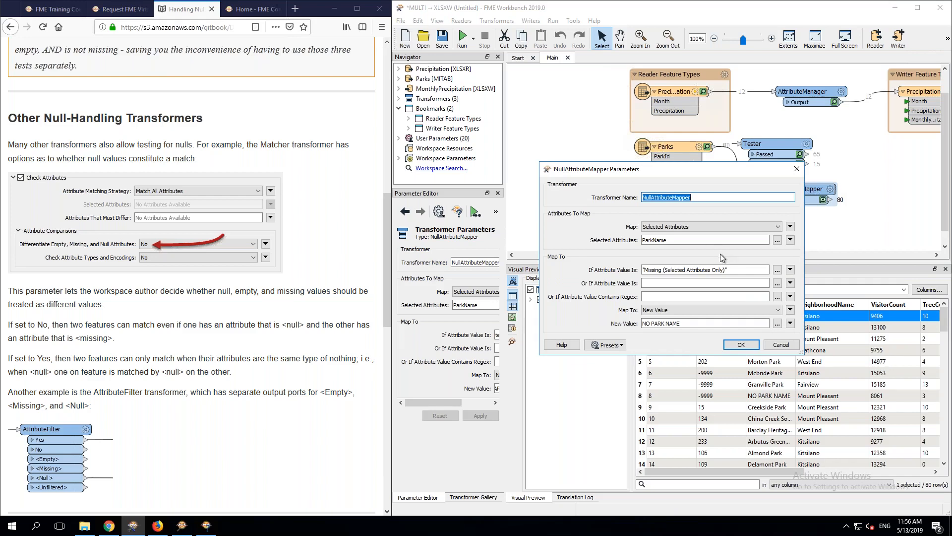
left_click(777, 270)
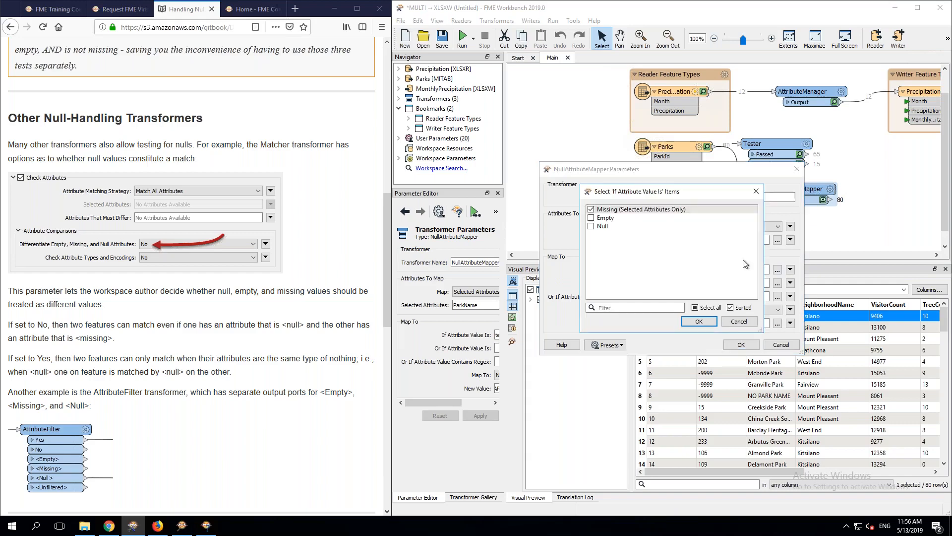
left_click(603, 218)
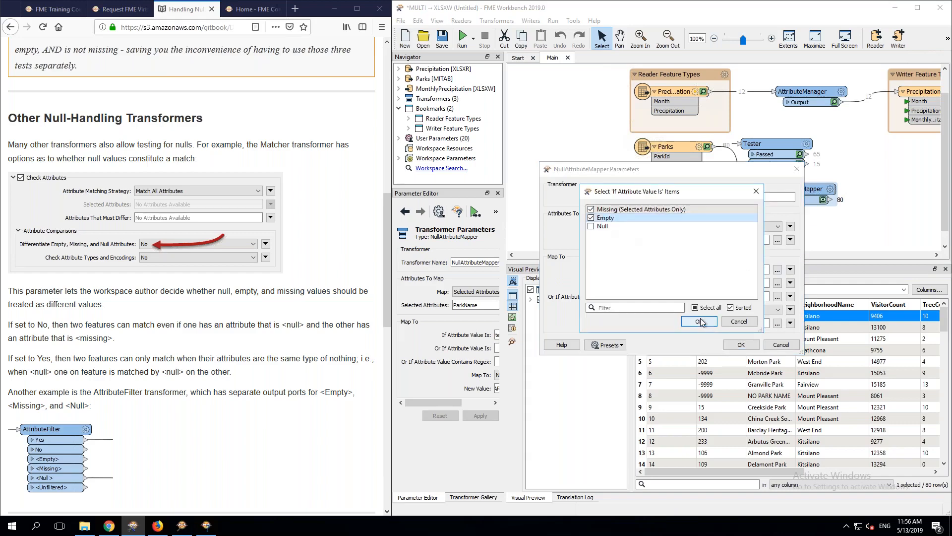
left_click(699, 320)
left_click(667, 310)
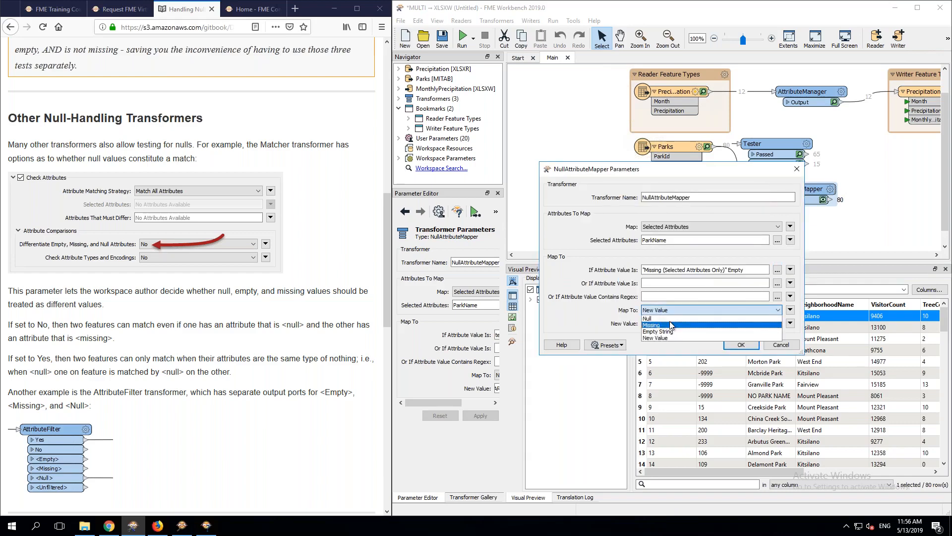
left_click(650, 318)
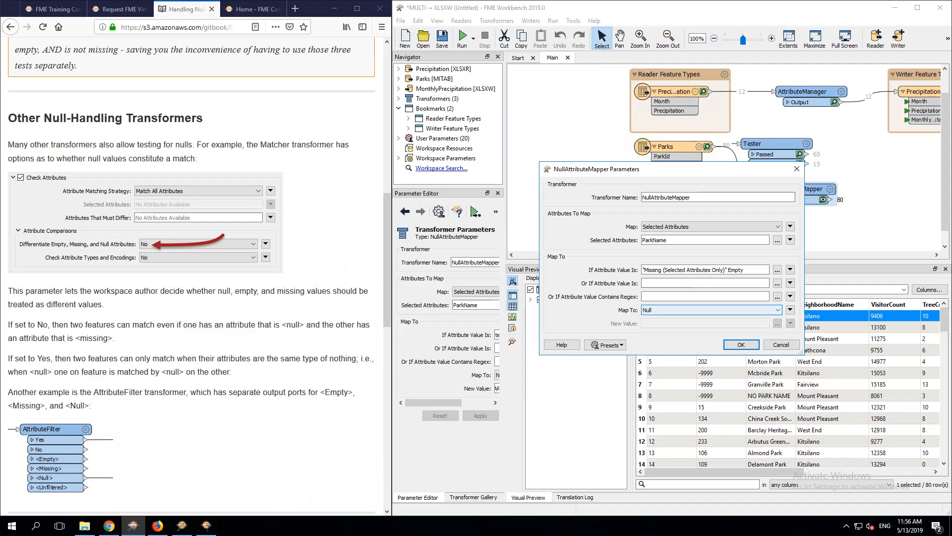
Step: Set the NullAttributeMapper's Or If Attribute Value Is condition to -9999 and apply the parameters
left_click(673, 283)
type("zzzz")
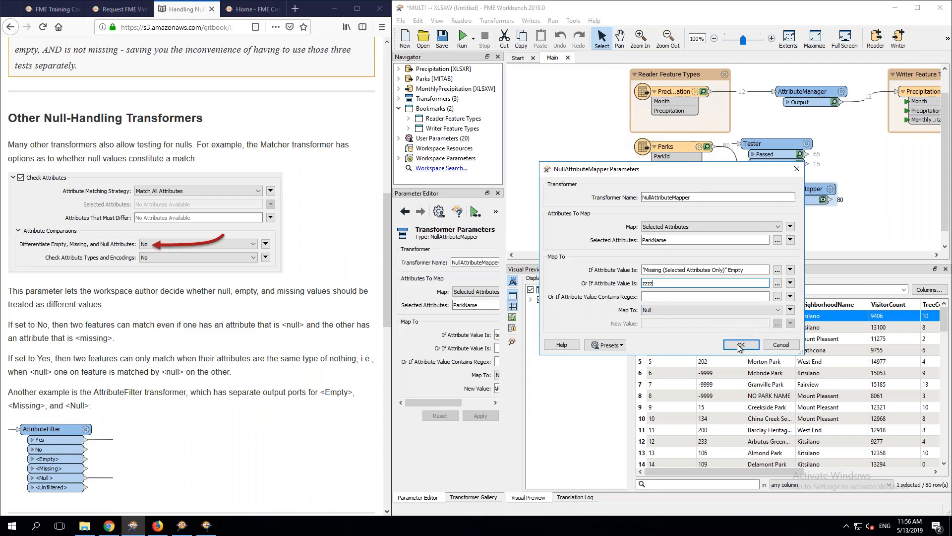
double_click(671, 281)
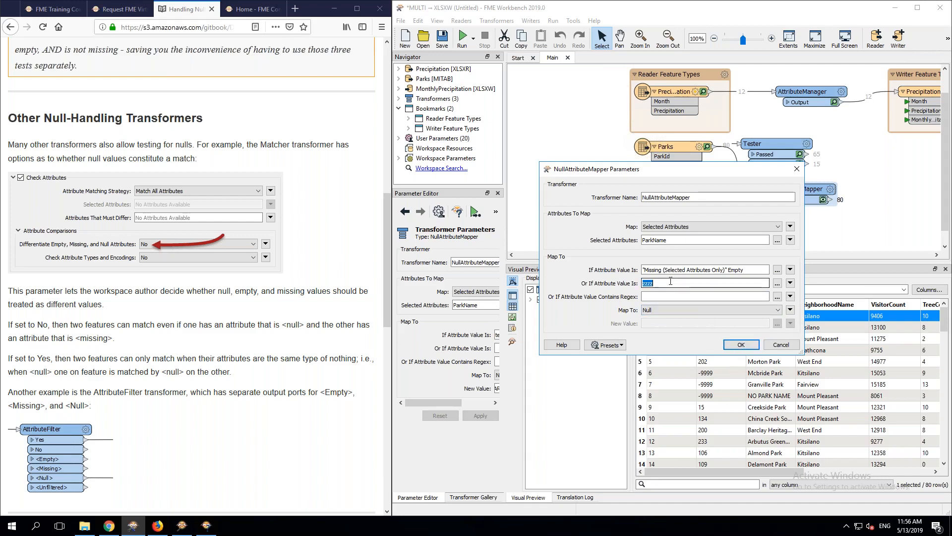
type("-9999")
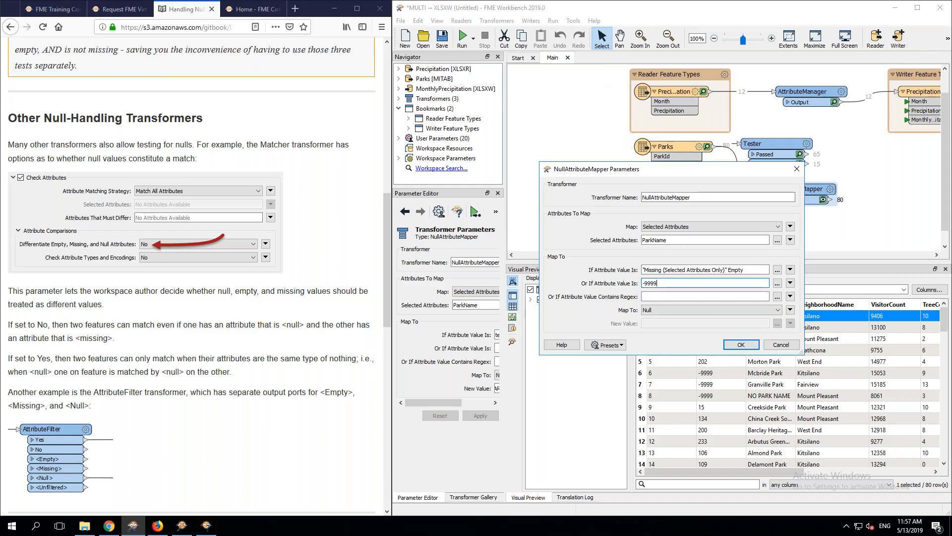
left_click_drag(684, 170, 503, 176)
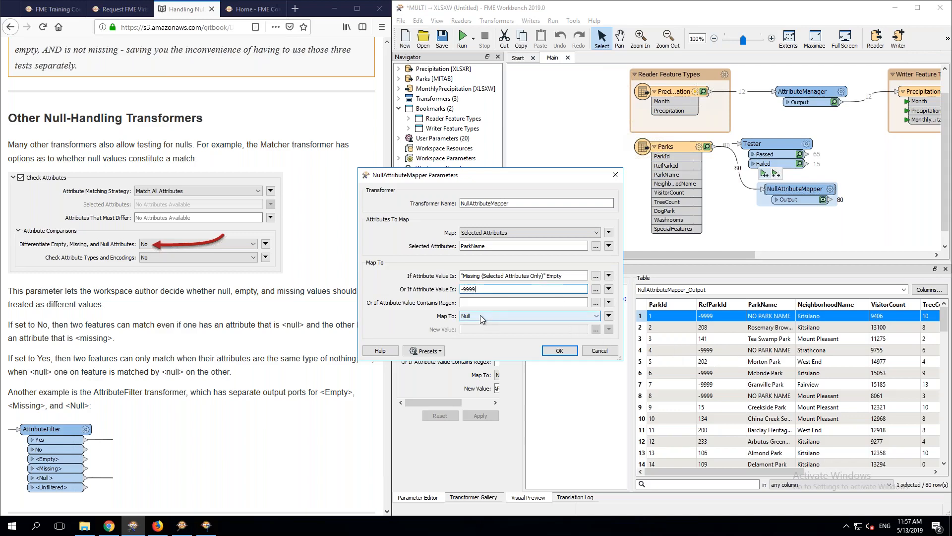
left_click(564, 351)
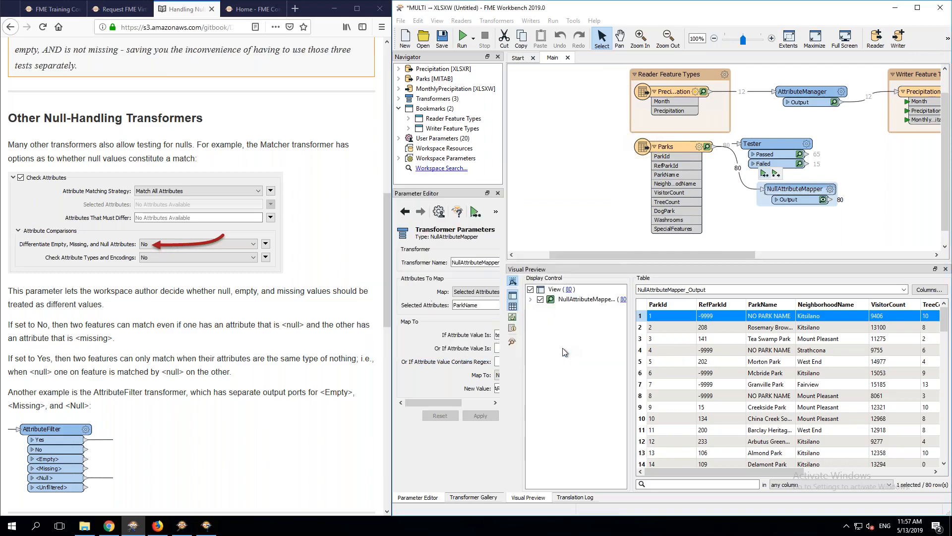
Step: Switch to the course manual in Firefox and review the sections on writing null values and joining with null attribute keys
middle_click(200, 353)
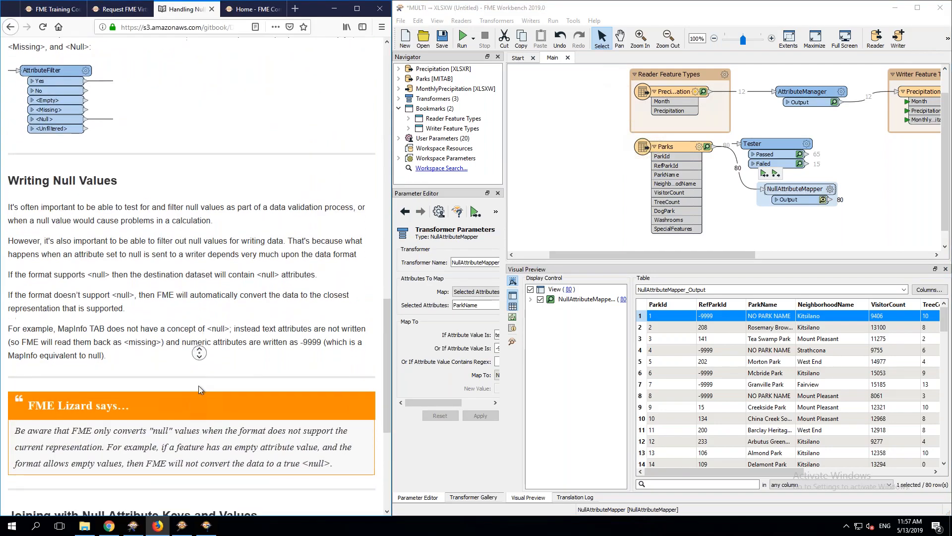
scroll(199, 353, "up", 3)
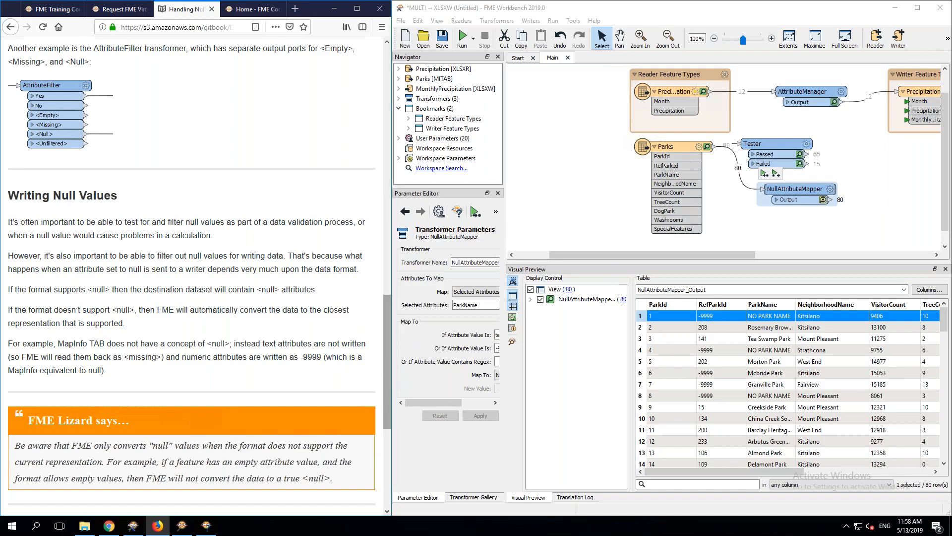
scroll(389, 442, "down", 5)
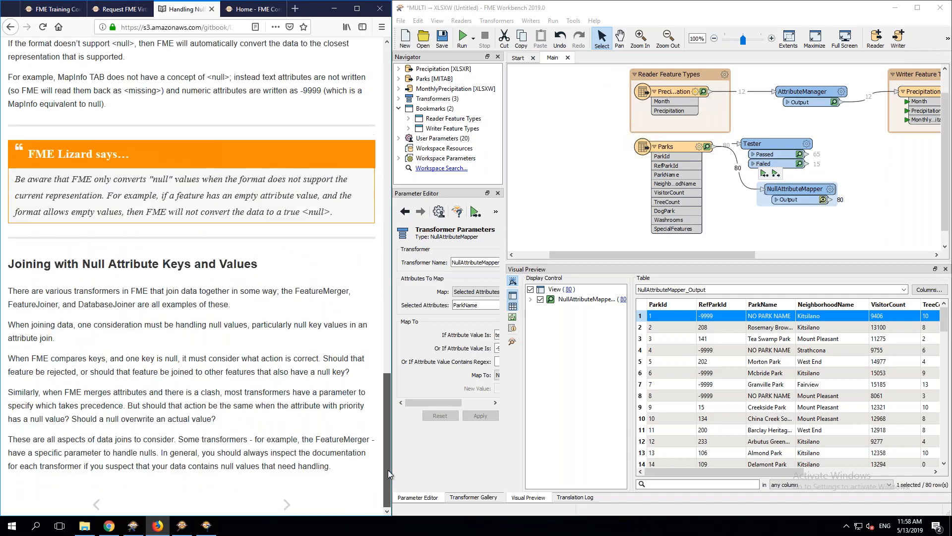
Step: Switch to FME Workbench and add a FeatureJoiner transformer to the canvas
left_click(602, 191)
type("ure")
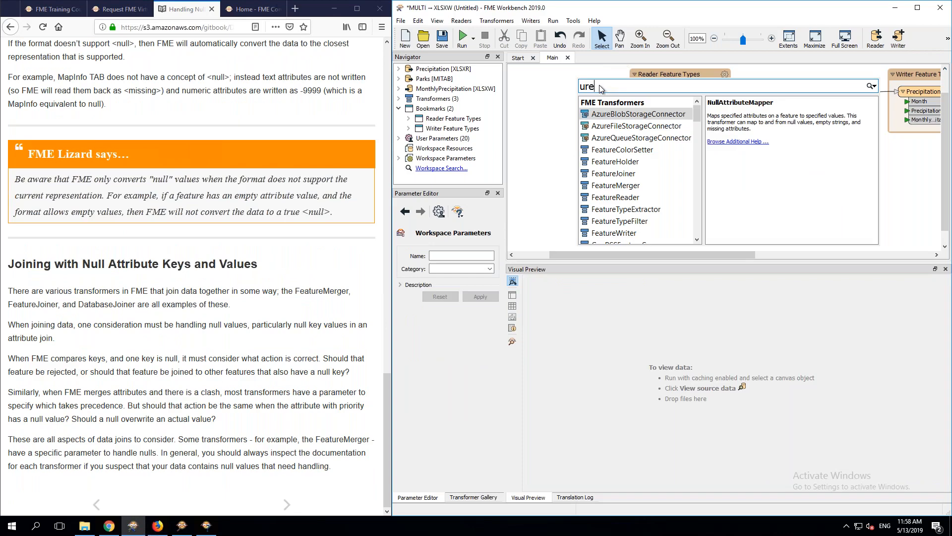
type("jj")
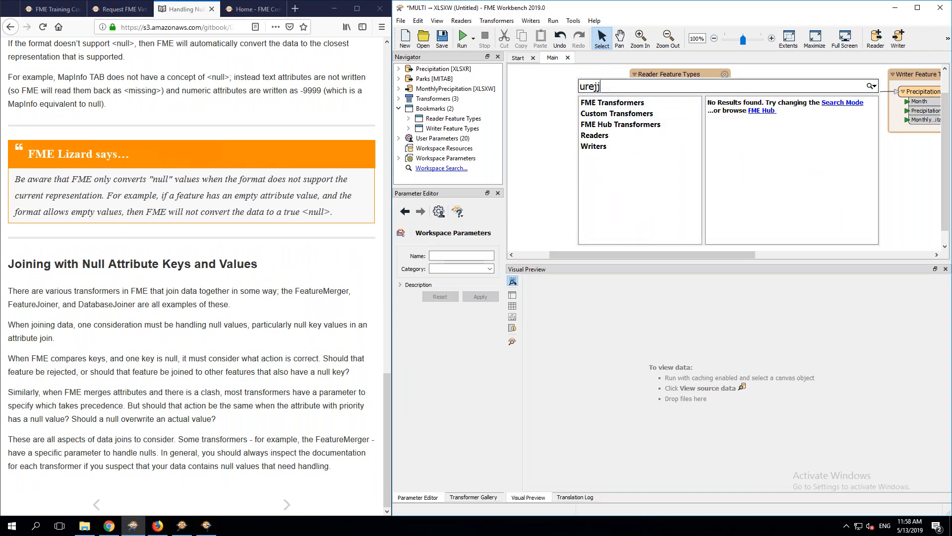
key("BackSpace")
key("BackSpace")
double_click(615, 116)
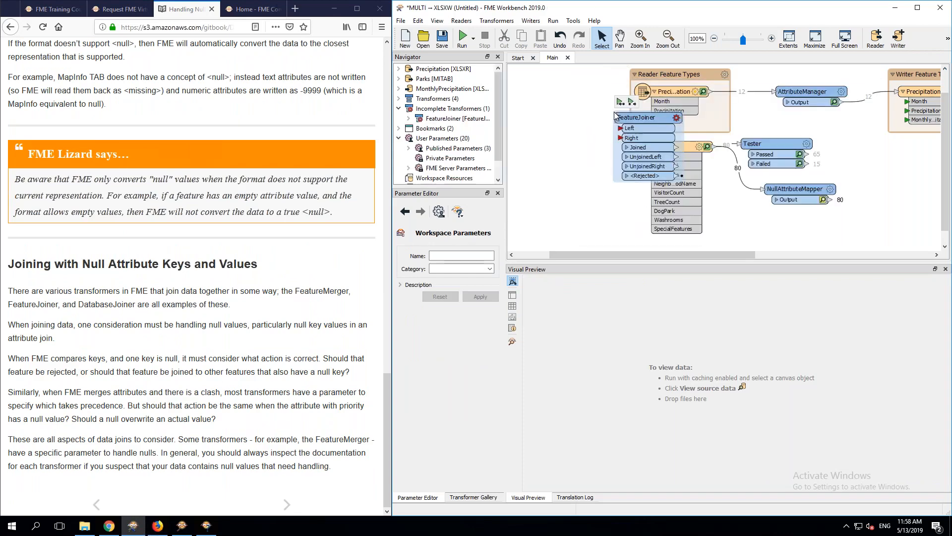
Step: Examine the FeatureJoiner's Comparison Mode, Attribute Conflict Resolution and Join Mode options, leaving its parameters unapplied
left_click(677, 118)
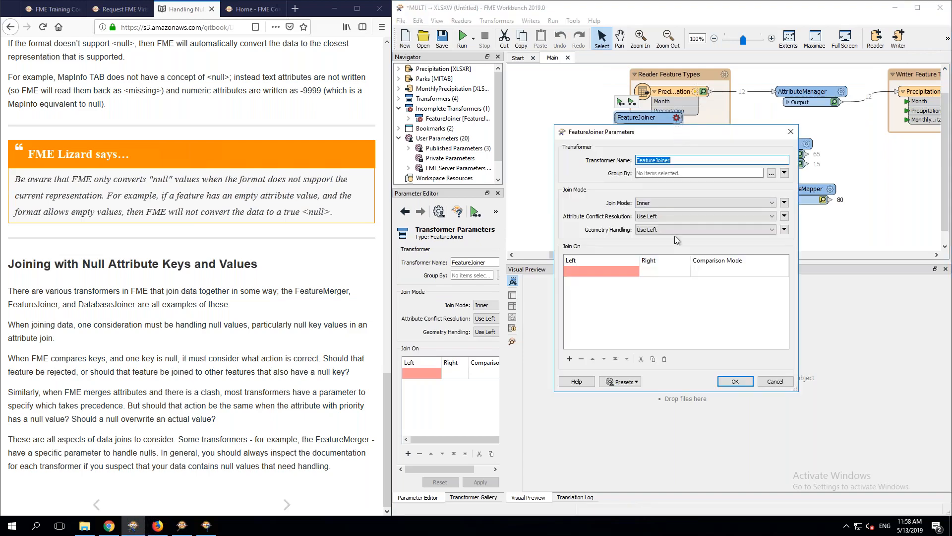
left_click(728, 272)
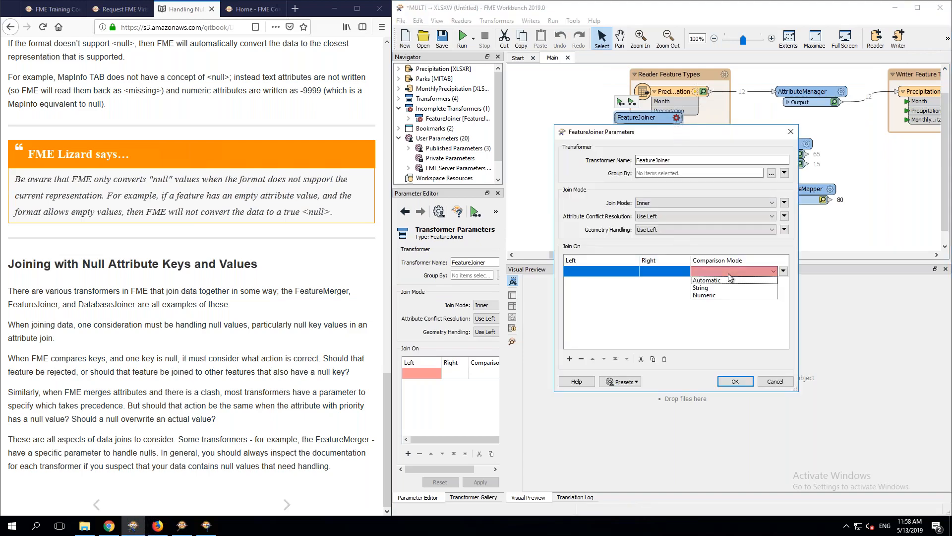
left_click(711, 242)
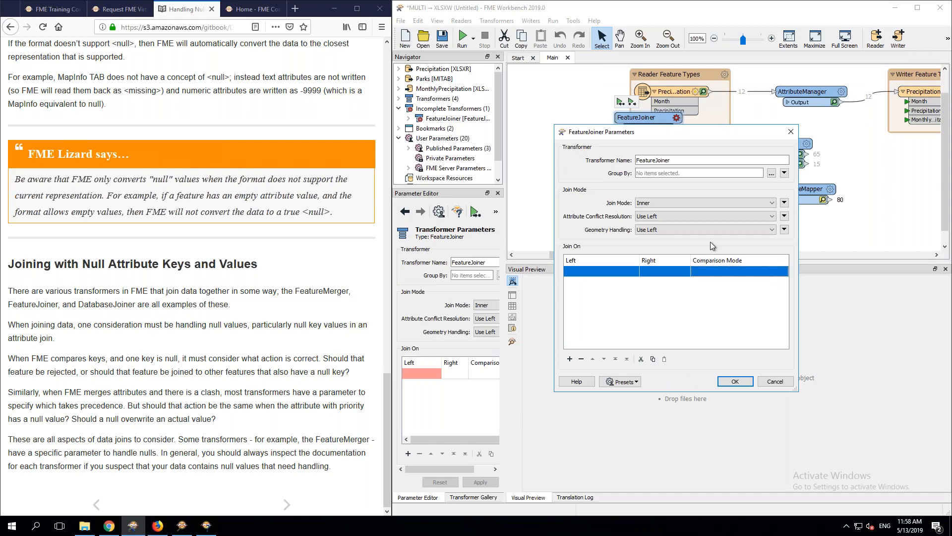
left_click(699, 218)
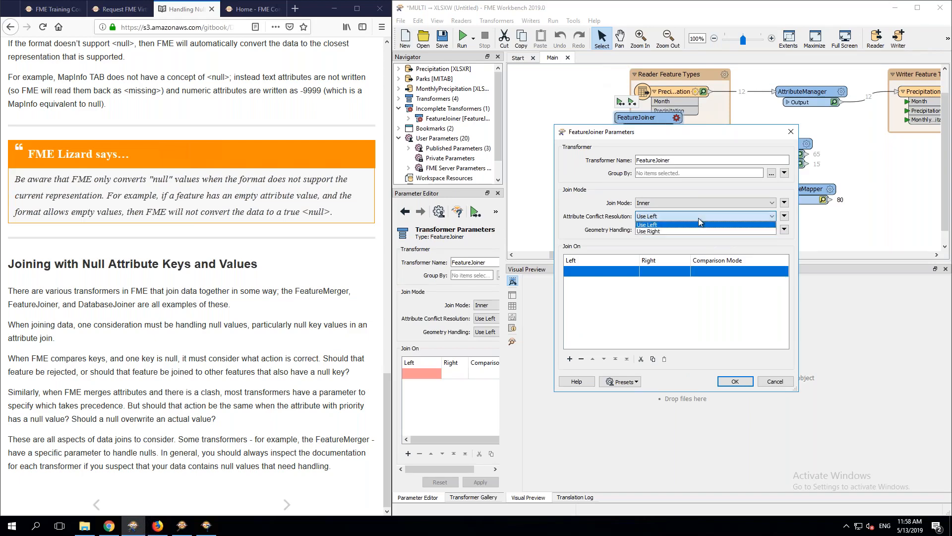
left_click(699, 218)
left_click(690, 202)
left_click(684, 211)
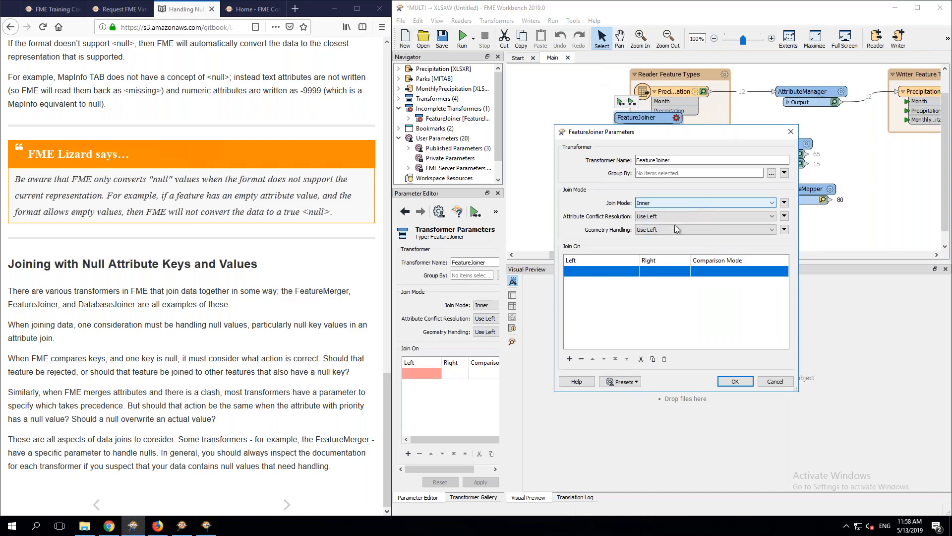
left_click(775, 382)
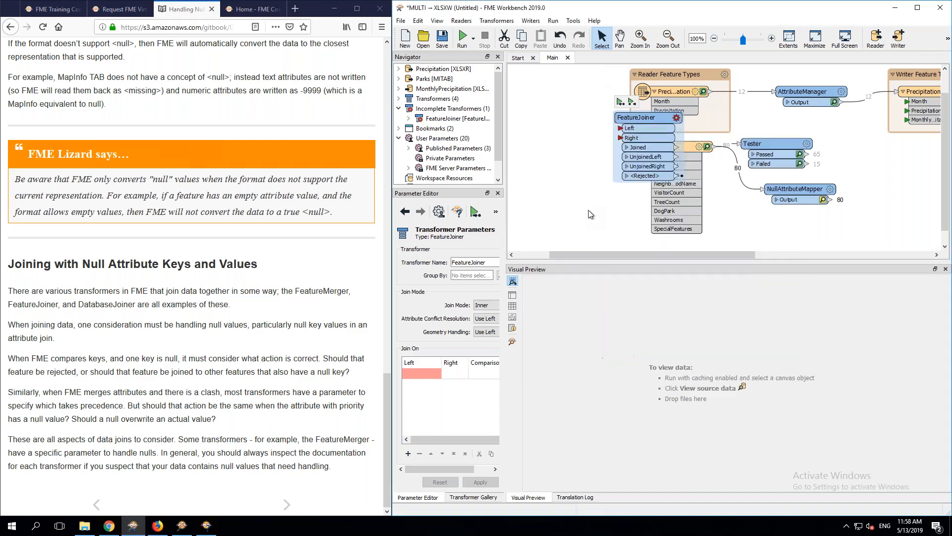
Step: Add a Matcher transformer and inspect its Attribute Comparisons setting for differentiating empty, missing and null attributes
left_click(589, 213)
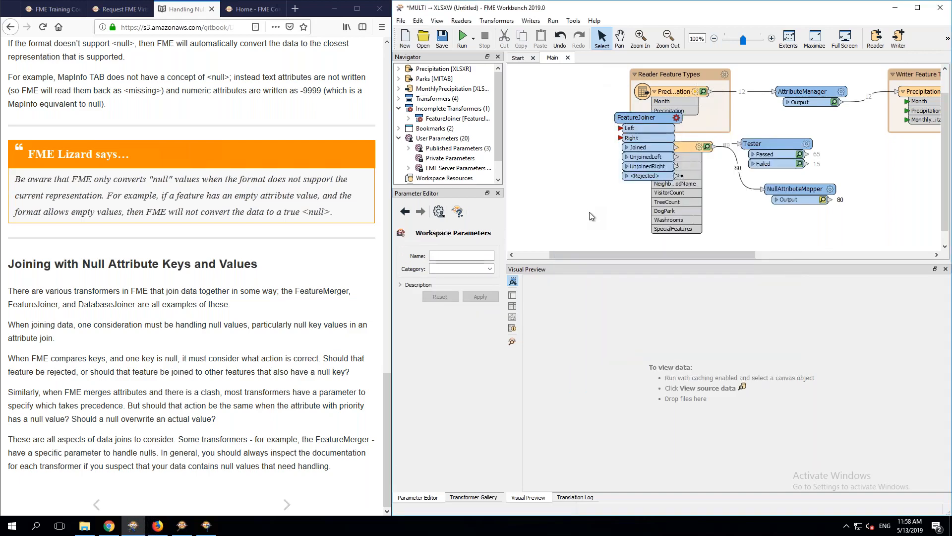
type("match")
key("Return")
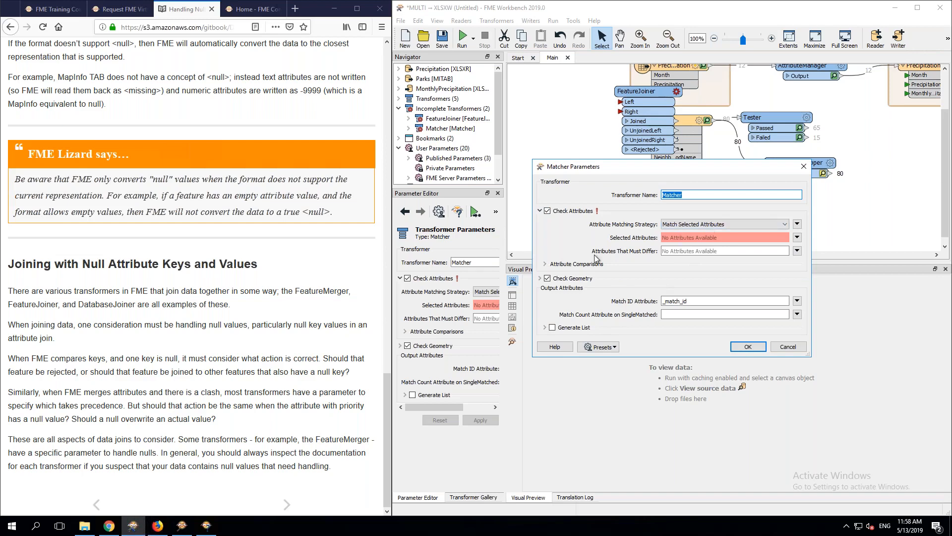
left_click(563, 265)
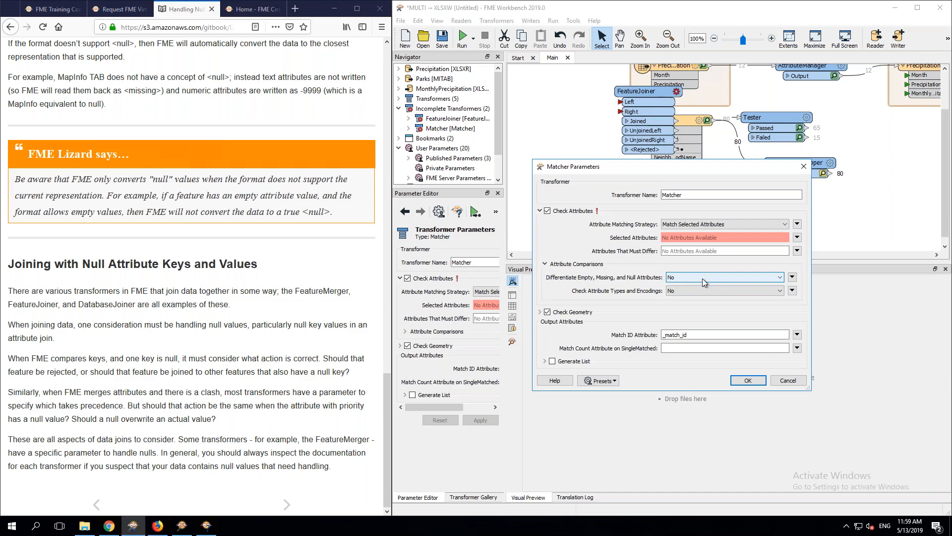
left_click(780, 381)
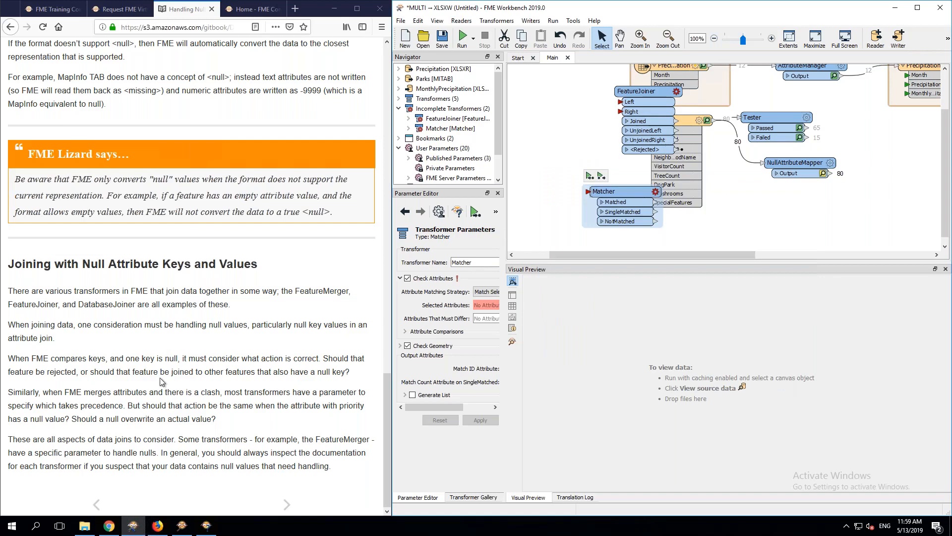
Step: Go to the manual's Setting Null Values page in Firefox and review it through the FME Lizard question
left_click(286, 504)
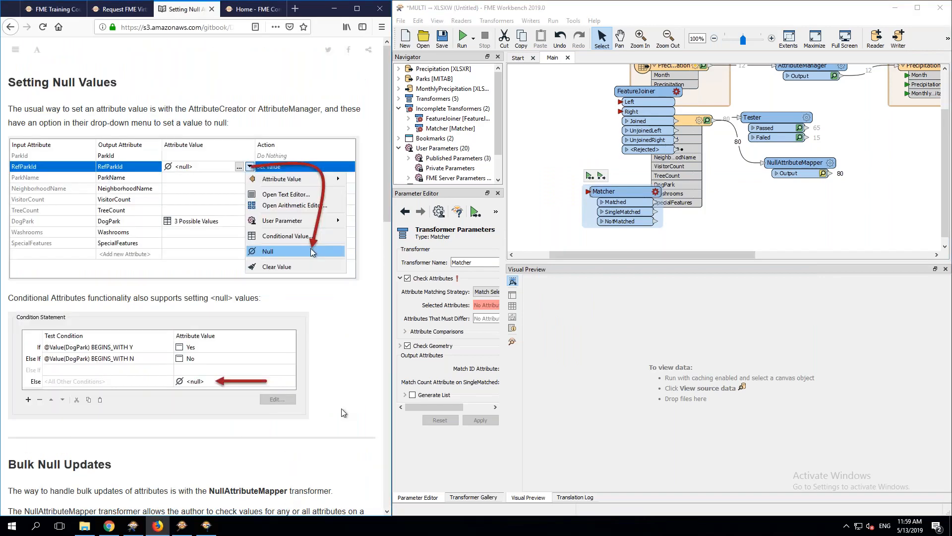
scroll(344, 412, "down", 10)
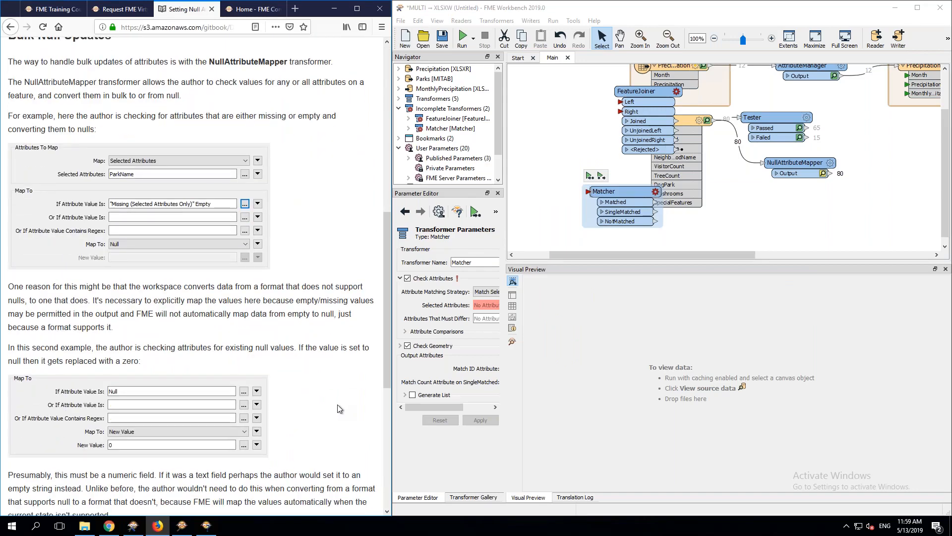
scroll(339, 409, "down", 5)
scroll(337, 404, "down", 1)
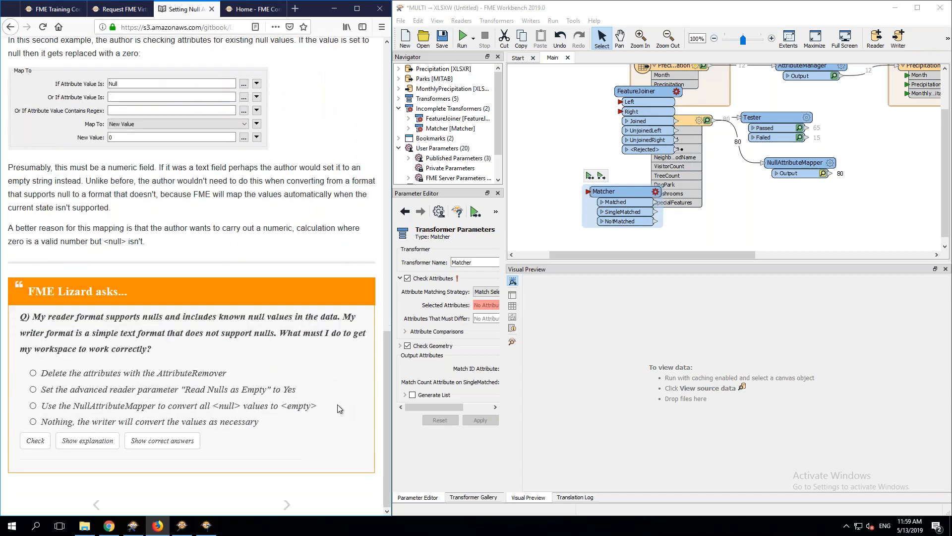
Step: Skim the Exercise 4 Parks Dataset Sorting page to its end and continue to the Module Review page
left_click(287, 504)
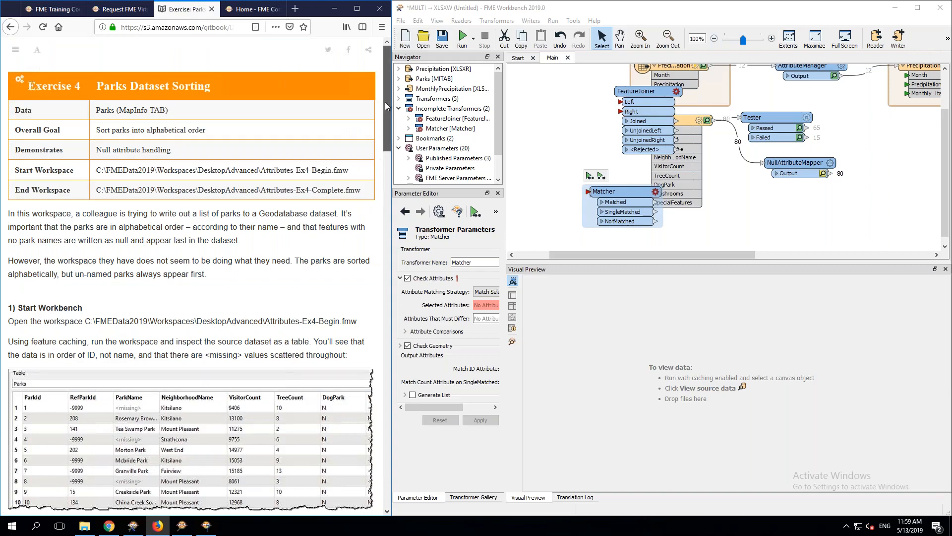
left_click_drag(395, 149, 400, 505)
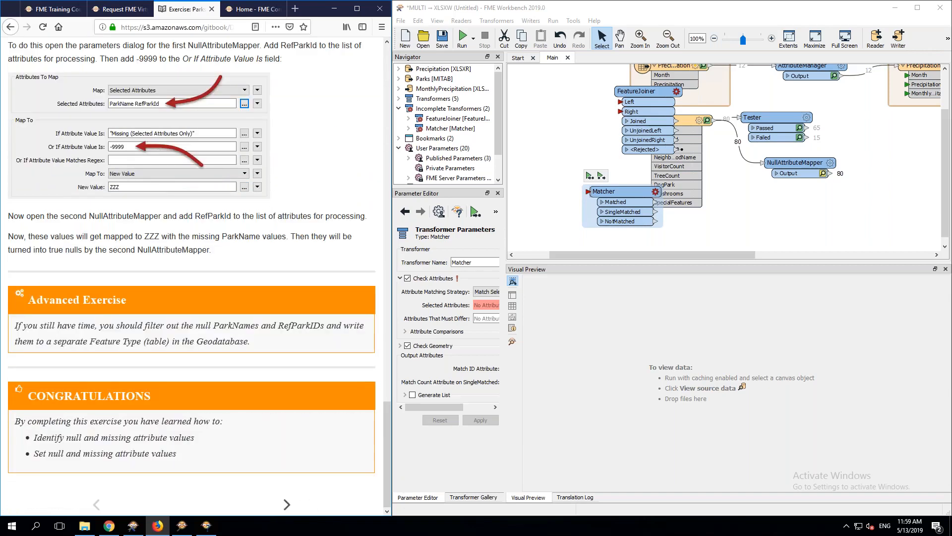
left_click(287, 504)
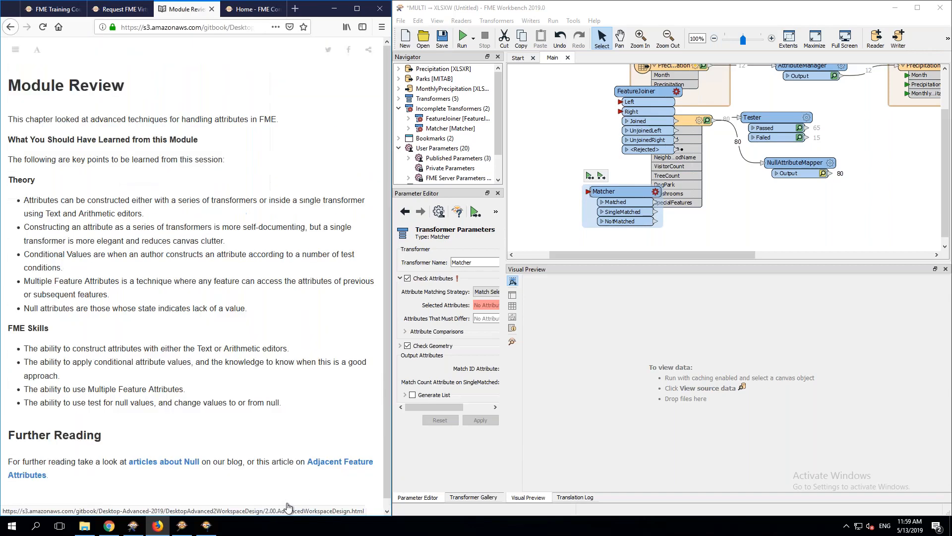
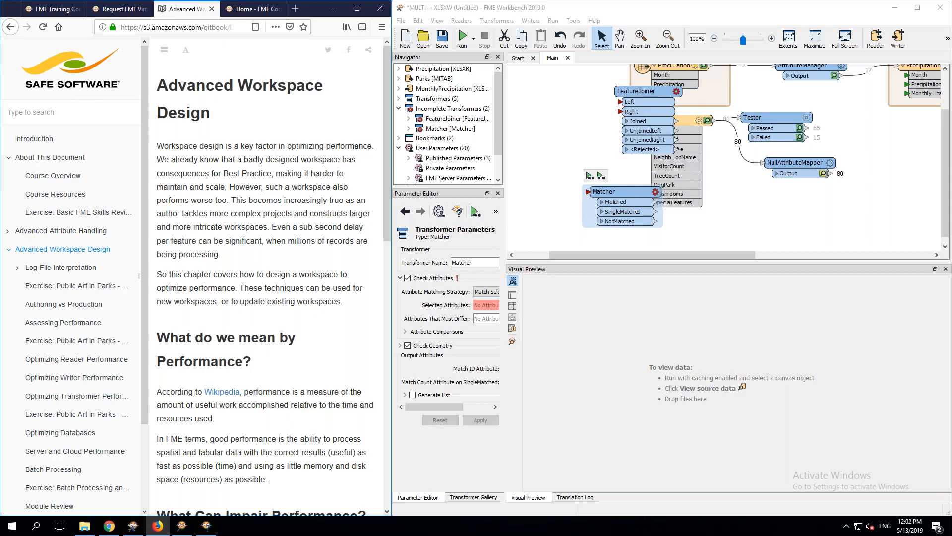
Step: Expand the Advanced Attribute Handling chapter in the manual's contents and open Exercise: Parks Dataset Sorting
left_click(9, 232)
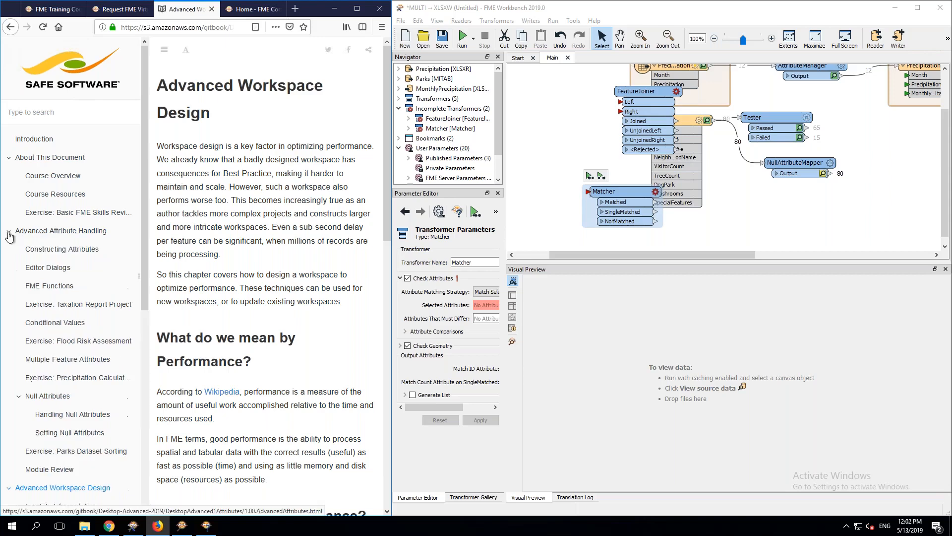
left_click(69, 451)
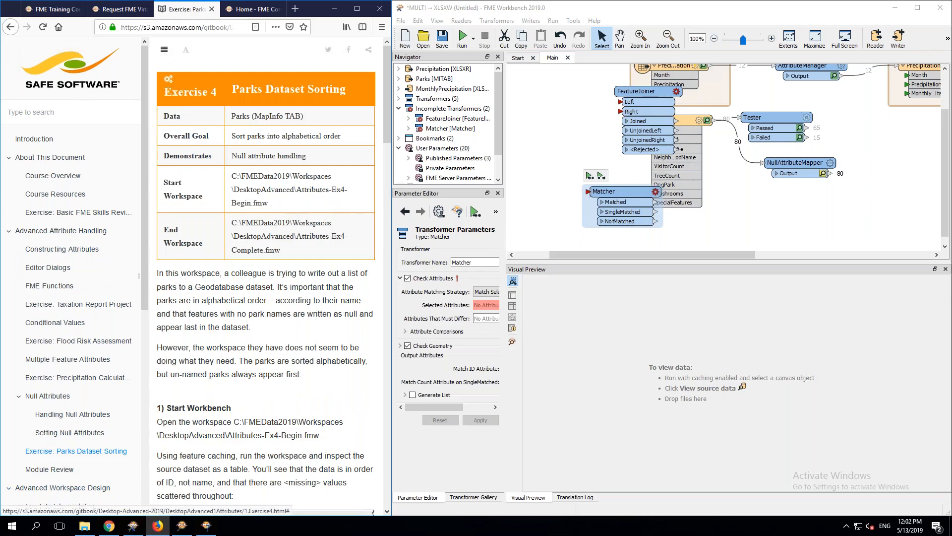
Step: Hide the manual's contents sidebar, then open the workspace Attributes-Ex4-Begin.fmw from the Workspaces\DesktopAdvanced folder in FME Workbench
left_click(165, 50)
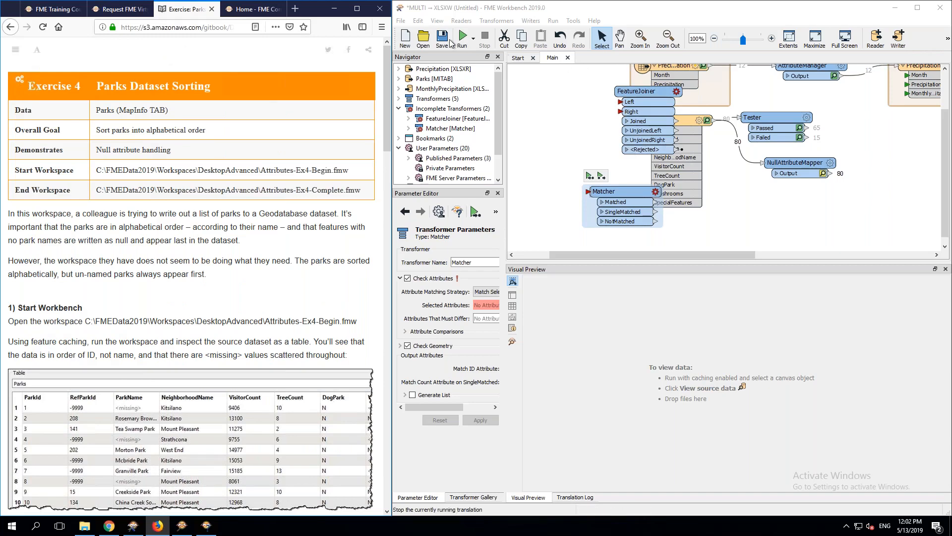
left_click(422, 44)
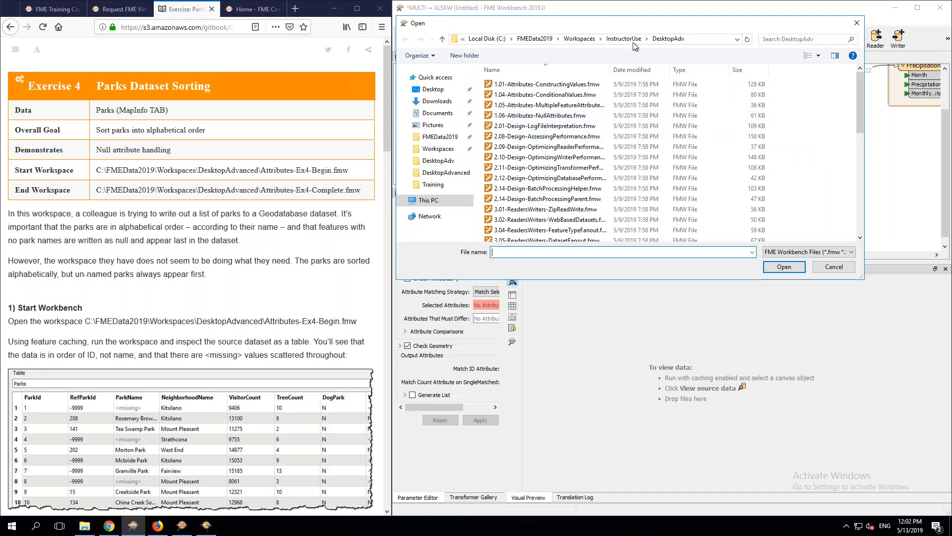
left_click(592, 40)
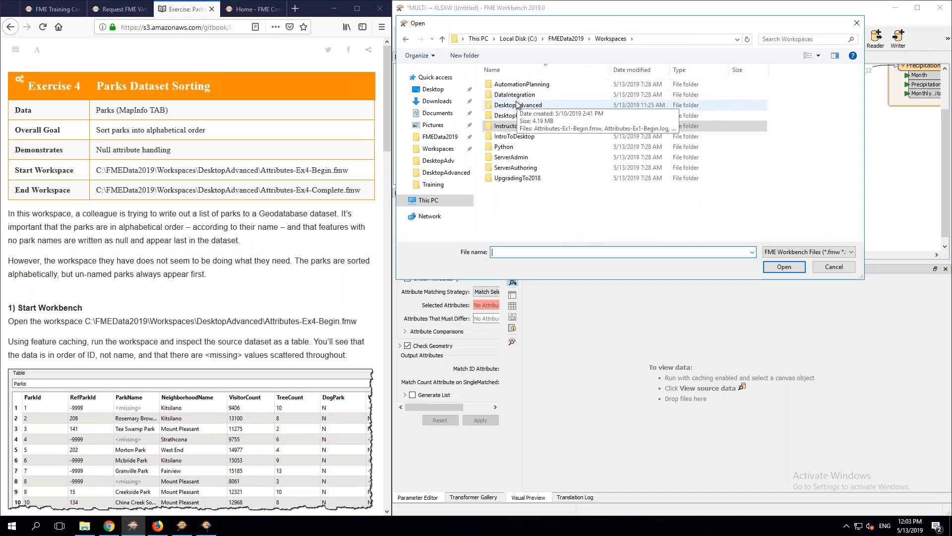
double_click(518, 105)
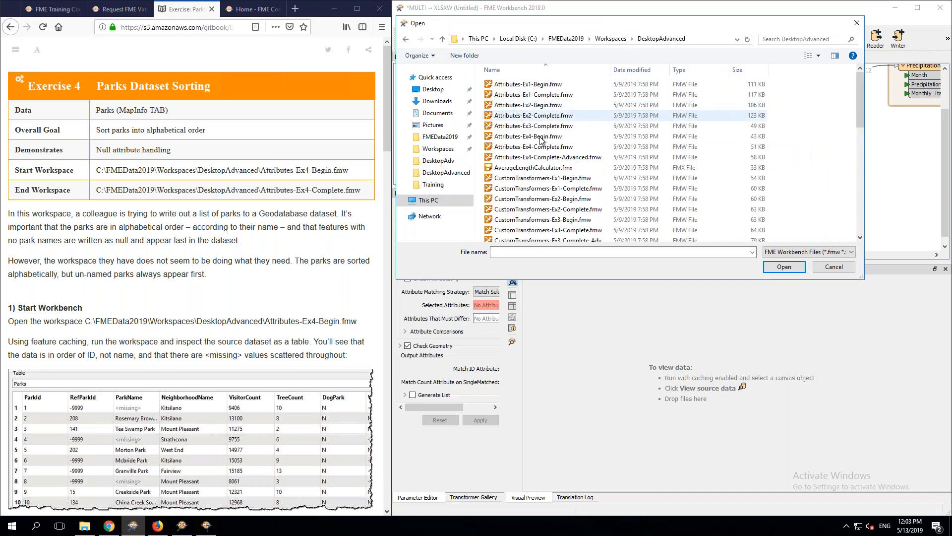
double_click(546, 137)
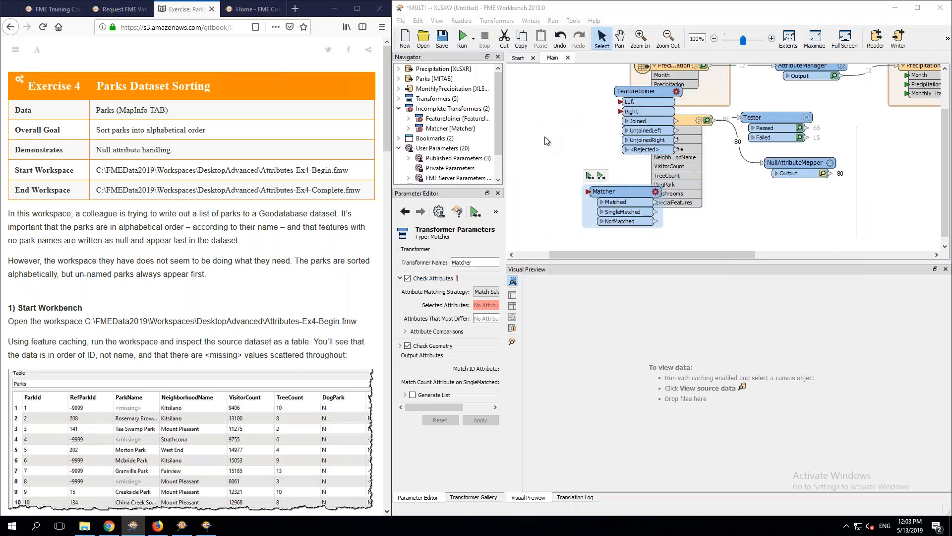
left_click(651, 277)
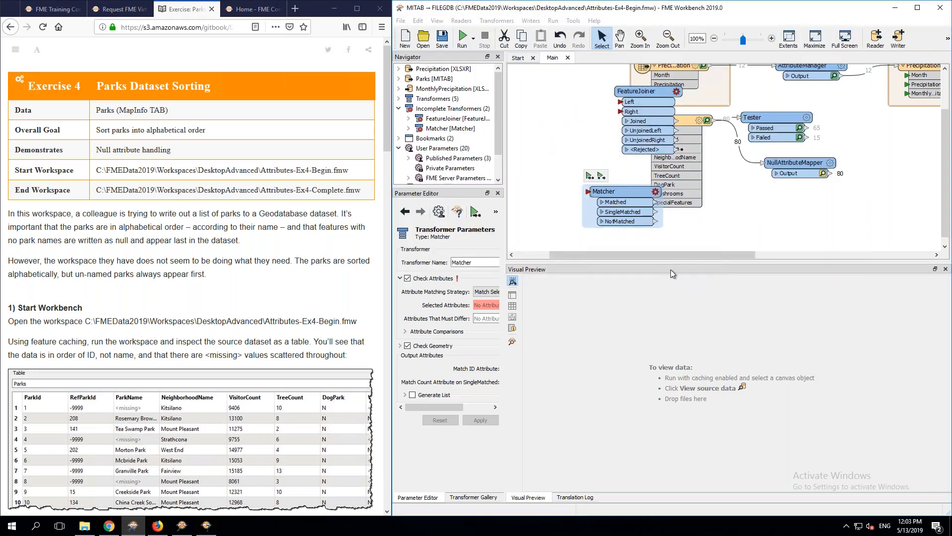
left_click_drag(673, 367, 675, 421)
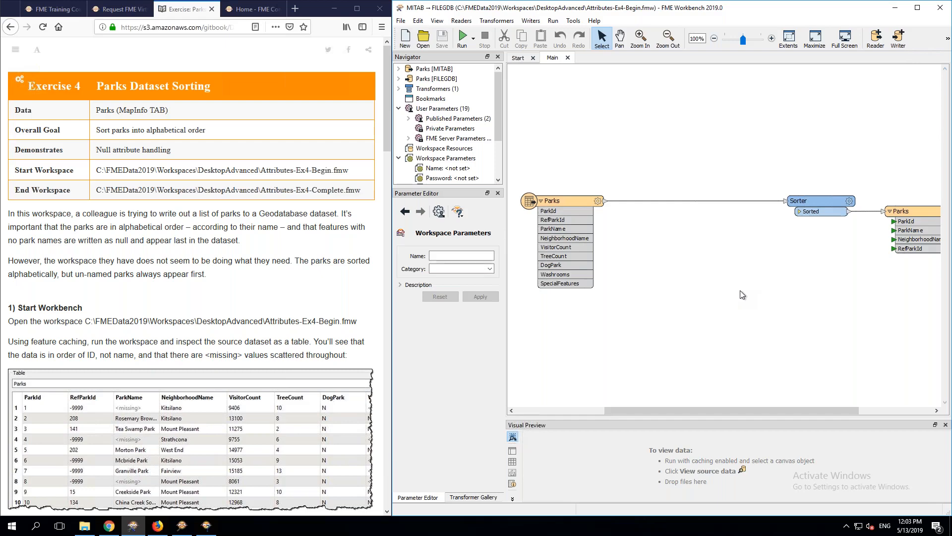
Step: Run the workspace with feature caching and open the written Parks geodatabase output in FME Data Inspector
left_click(462, 37)
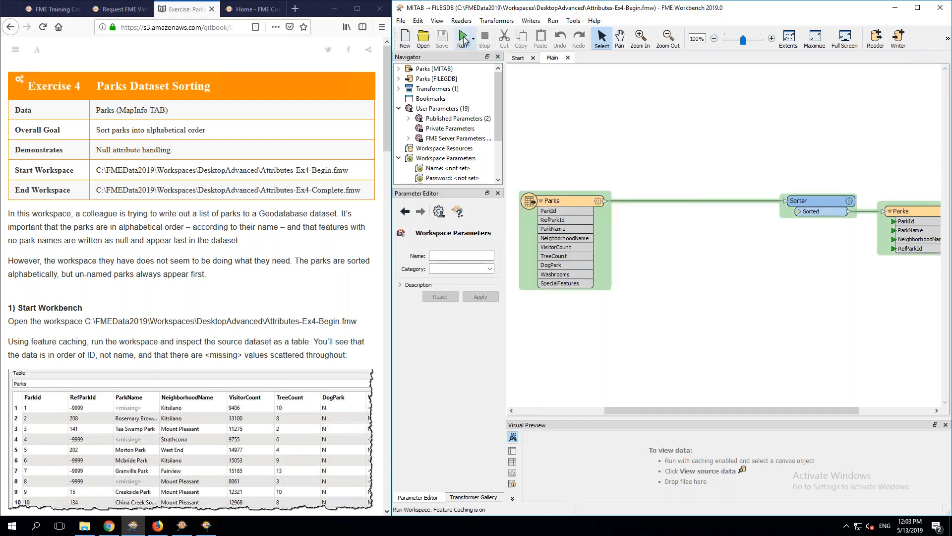
left_click(850, 202)
left_click(740, 350)
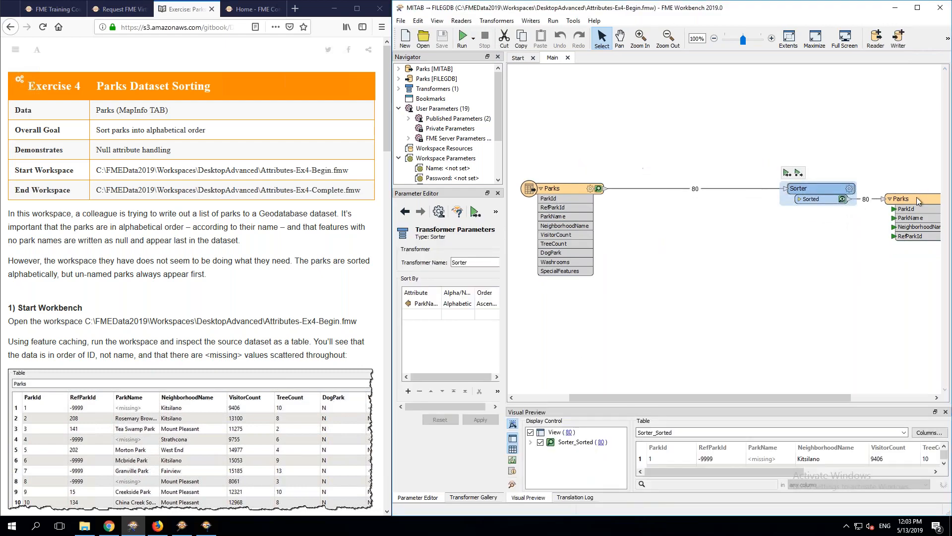
left_click(917, 199)
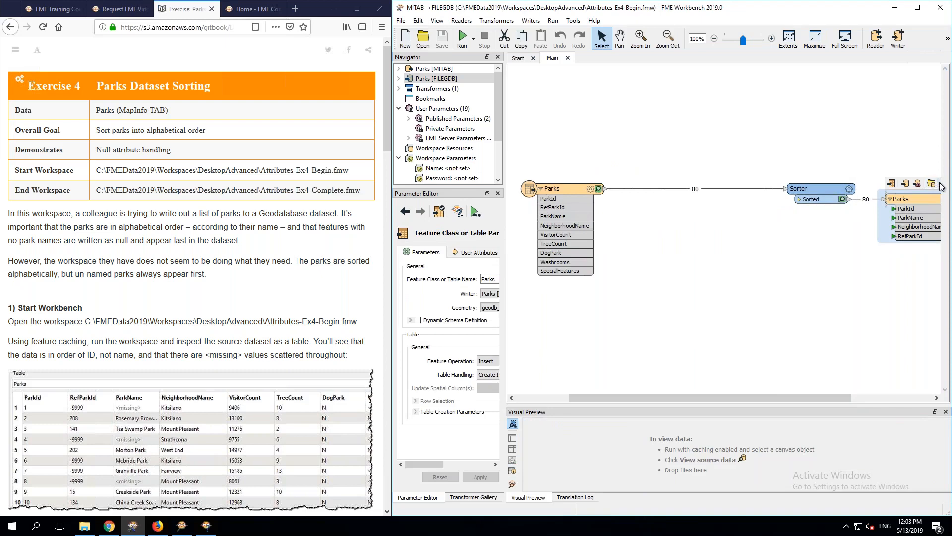
left_click(940, 184)
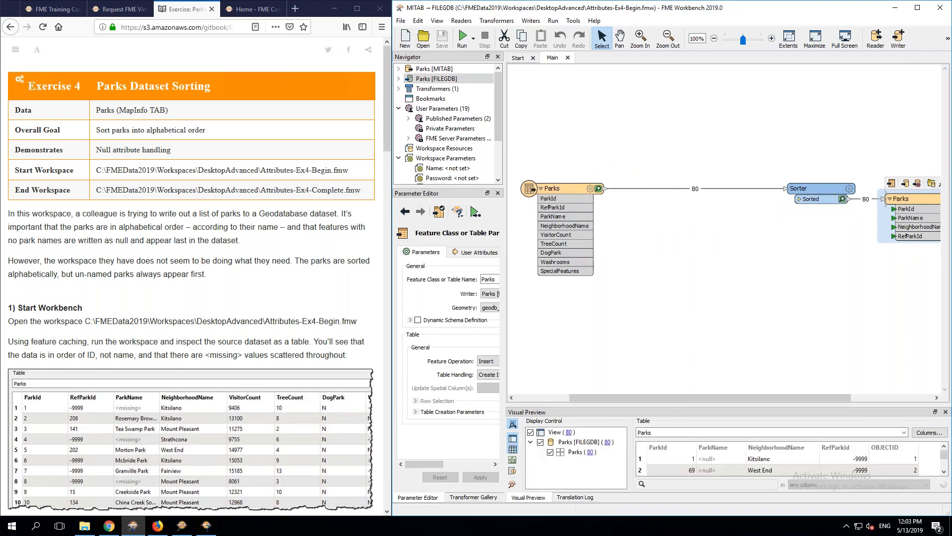
left_click(513, 486)
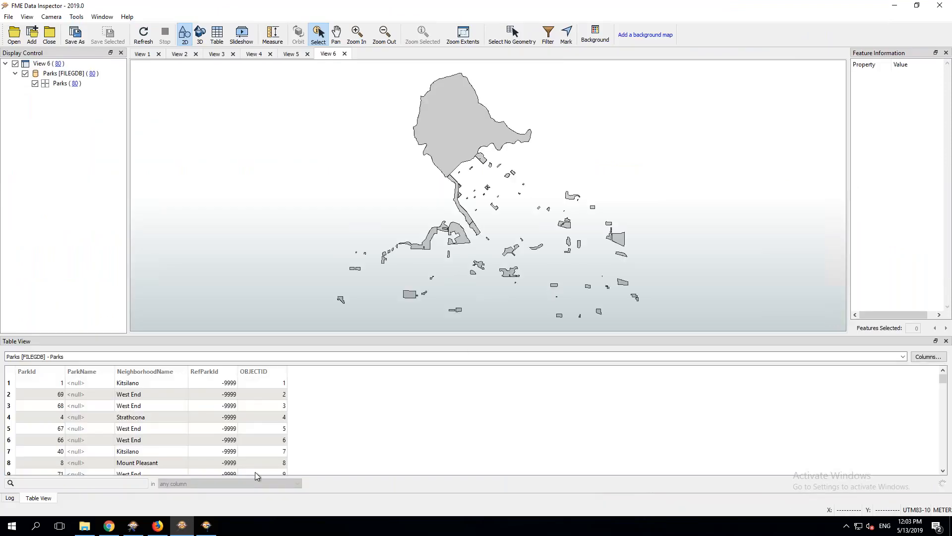
Step: Examine how the ParkName values are ordered in the Parks output table, then return to FME Workbench
left_click(82, 386)
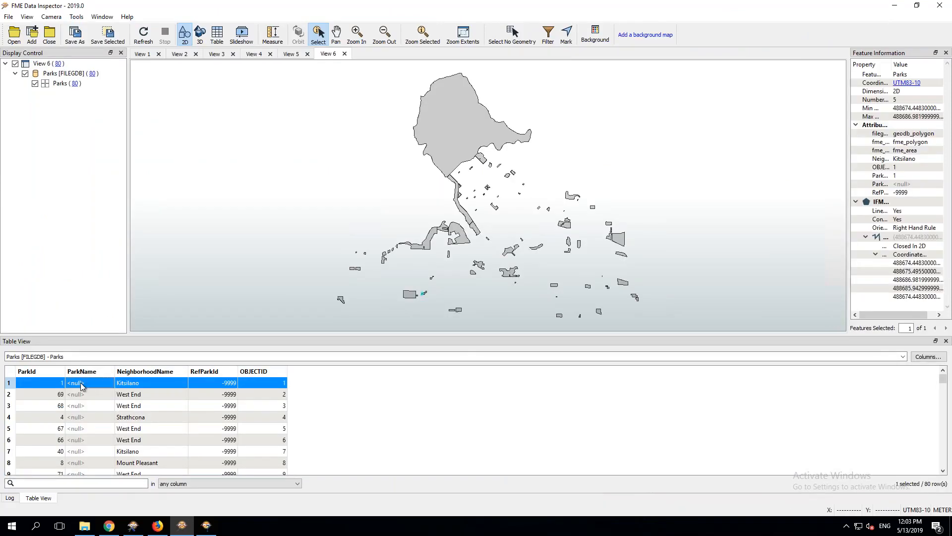
scroll(120, 444, "down", 10)
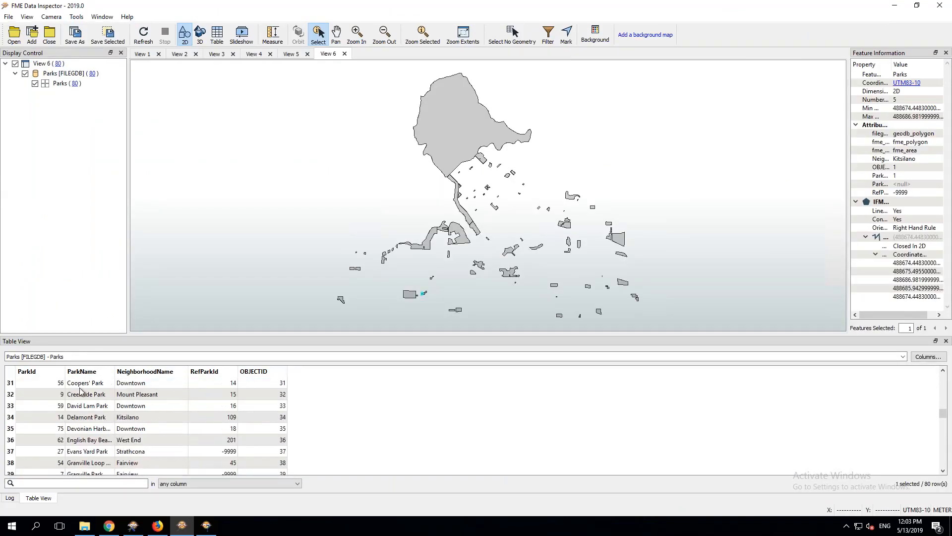
scroll(82, 391, "up", 5)
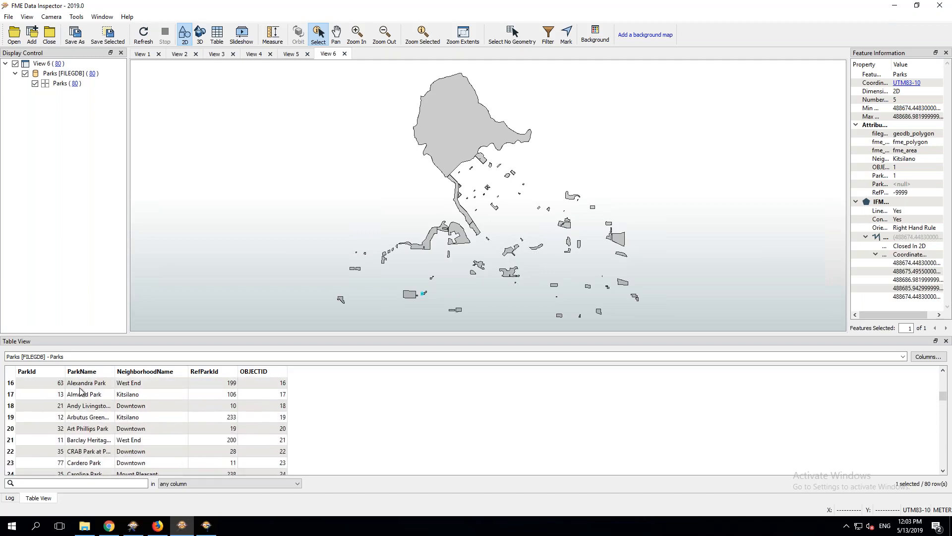
scroll(81, 391, "down", 5)
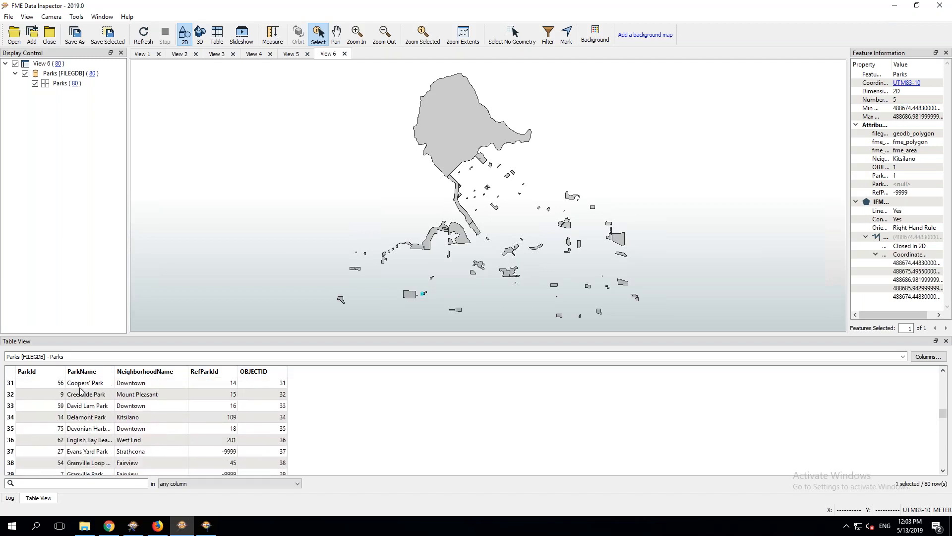
scroll(81, 390, "up", 10)
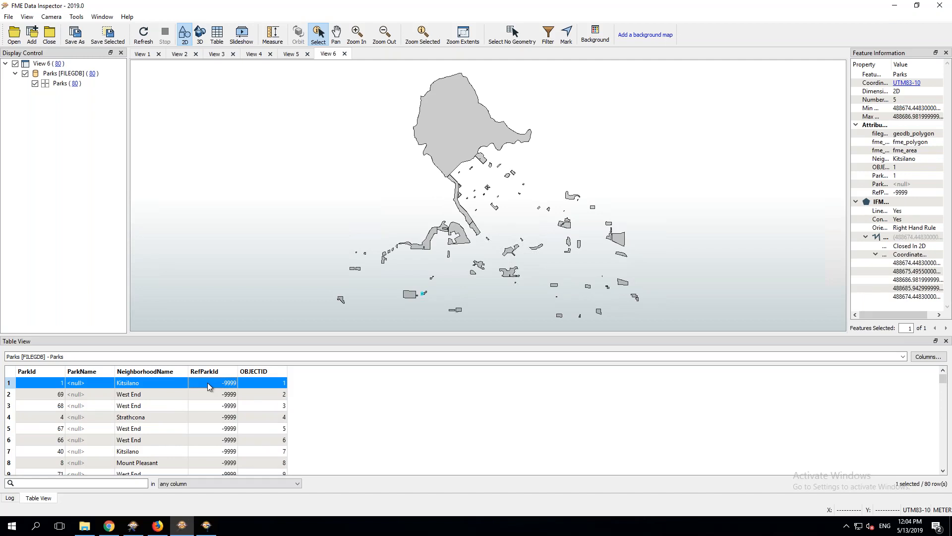
left_click(895, 7)
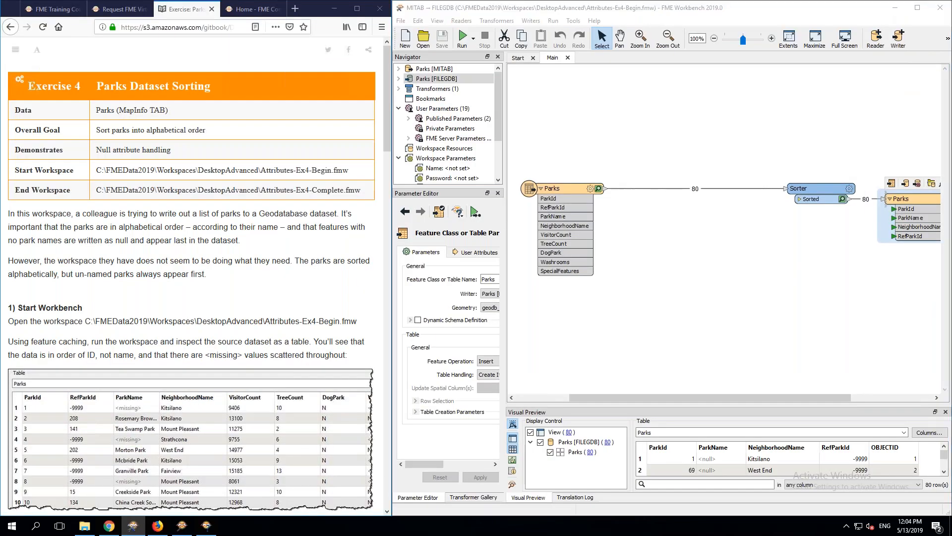
Step: Following step 2 of the exercise, insert a NullAttributeMapper on the connection between the Parks reader feature type and the Sorter
left_click(187, 319)
scroll(187, 319, "down", 4)
scroll(188, 320, "down", 6)
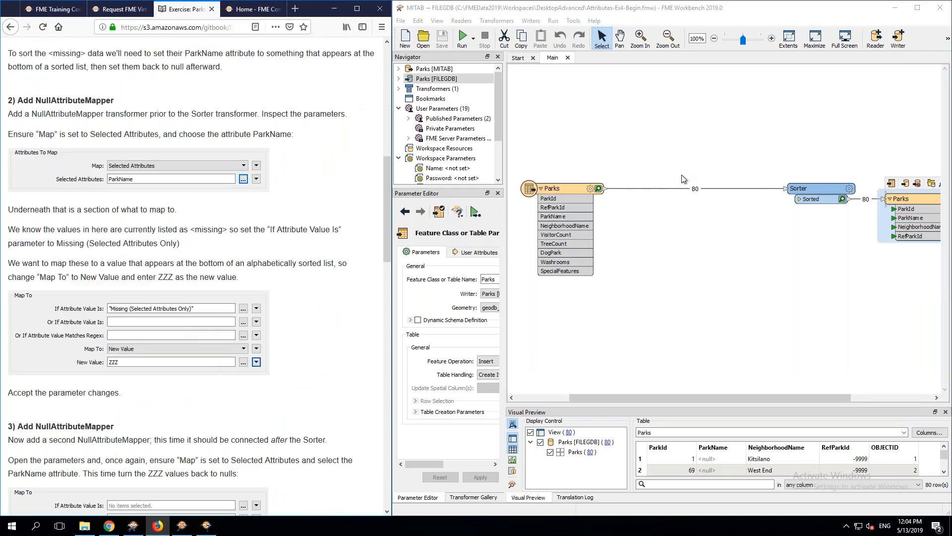
left_click(650, 188)
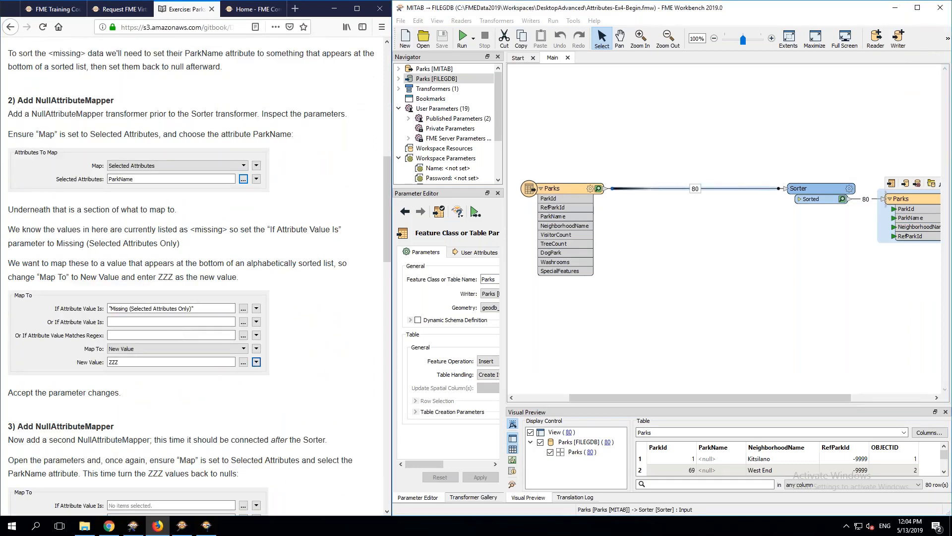
type("nam")
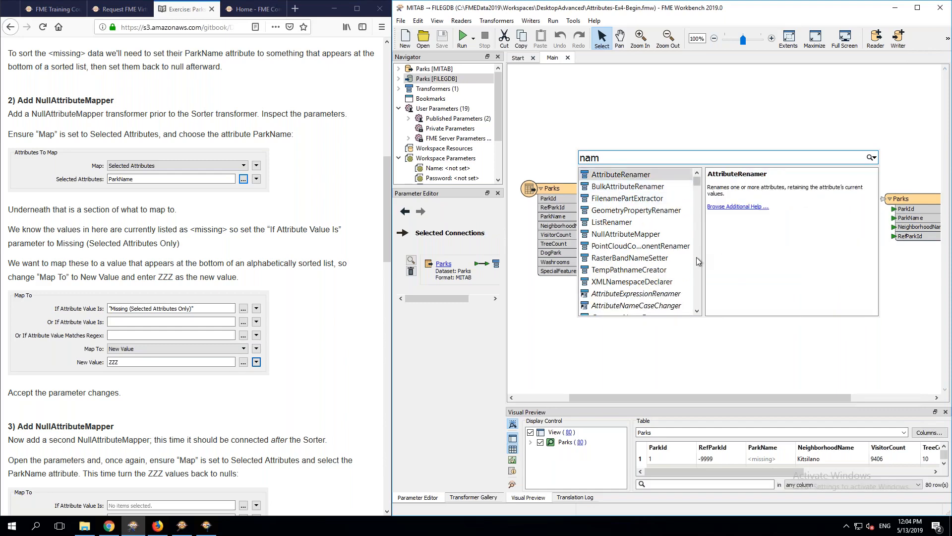
double_click(664, 232)
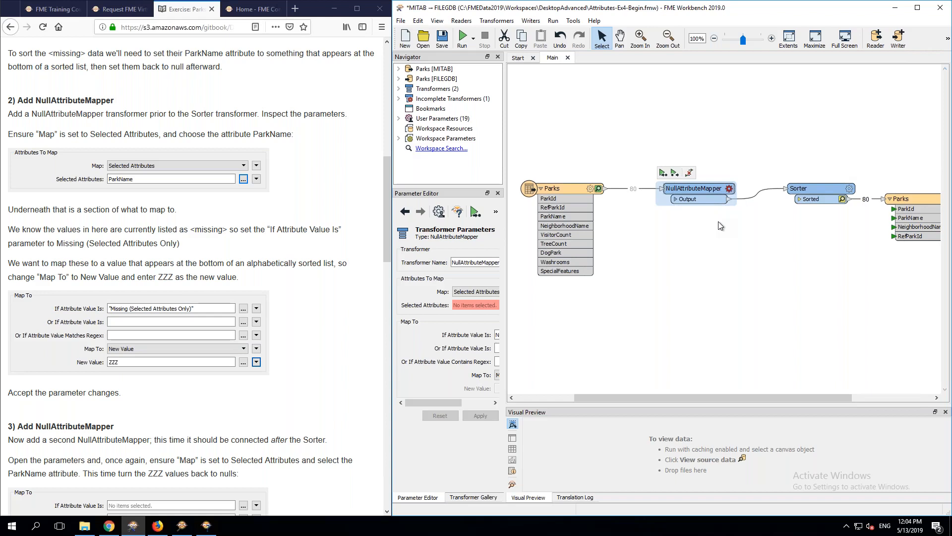
Step: In the NullAttributeMapper parameters, select the ParkName attribute and map it to the new value ZZZ
left_click(728, 189)
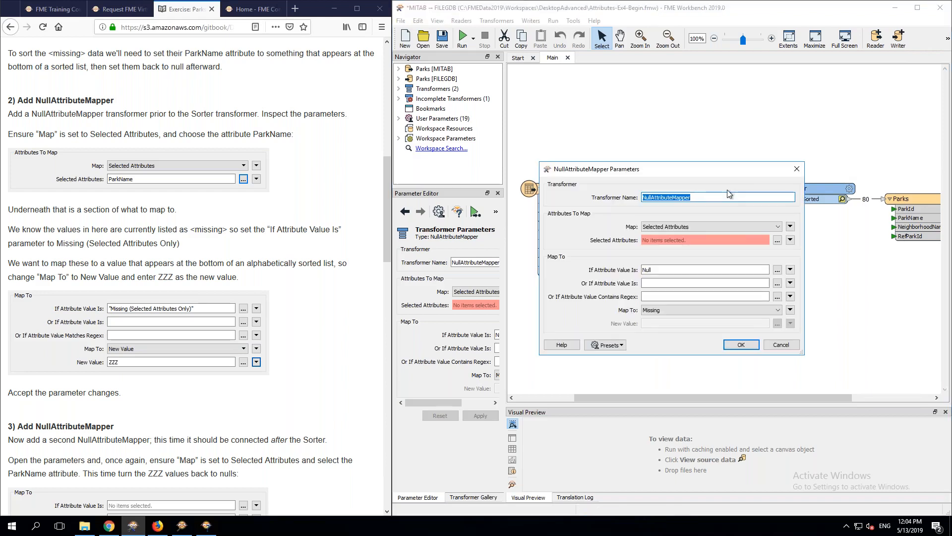
left_click(776, 240)
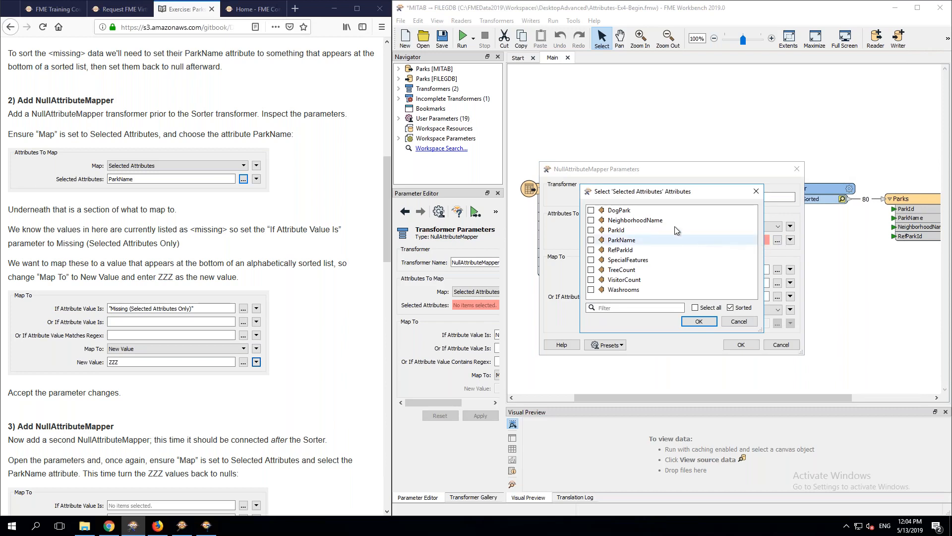
left_click(620, 239)
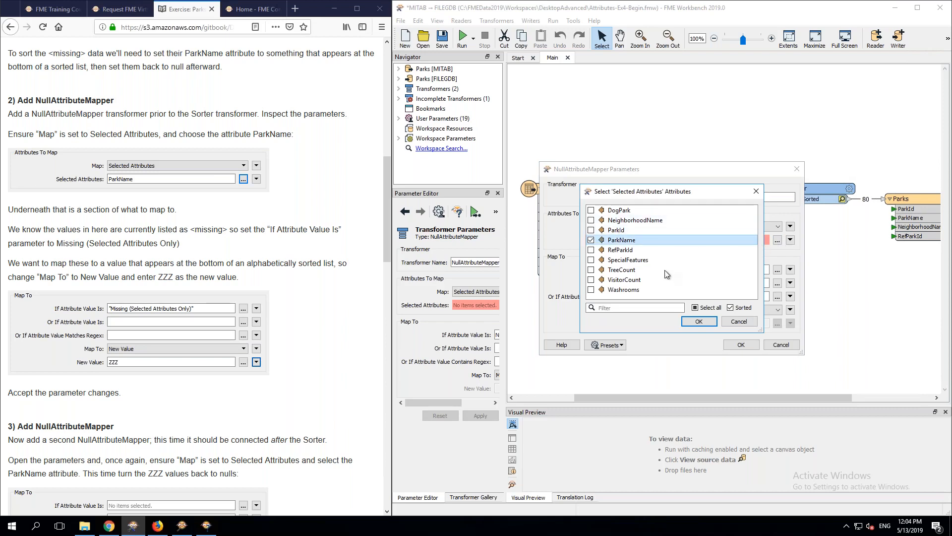
left_click(698, 321)
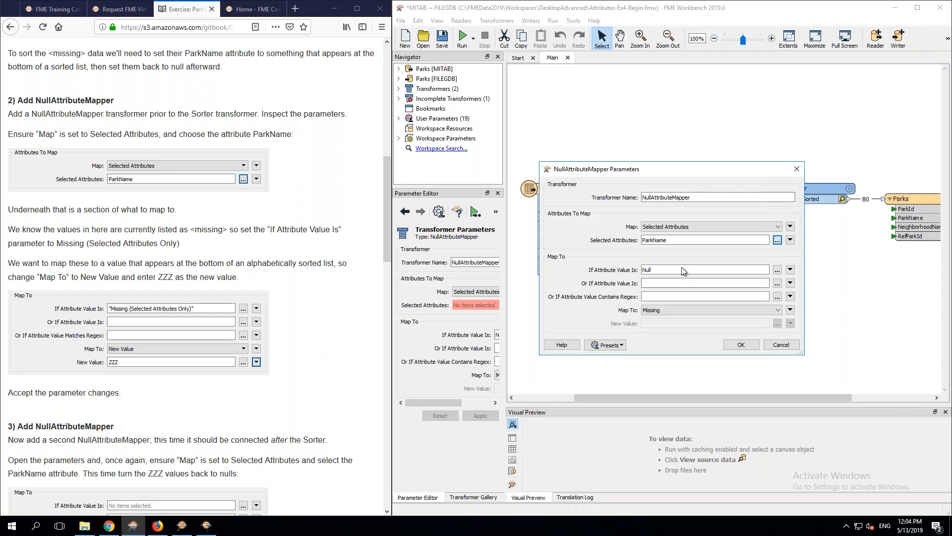
left_click(663, 312)
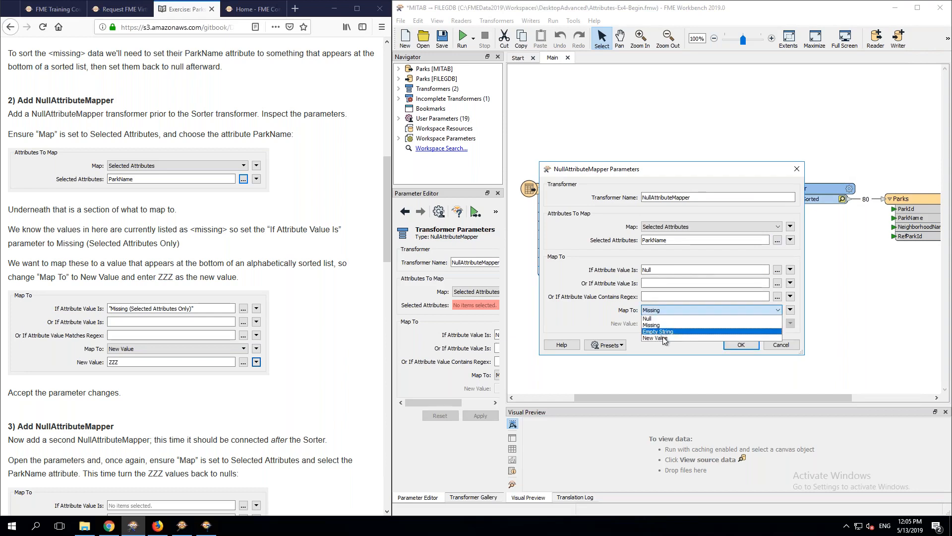
left_click(663, 338)
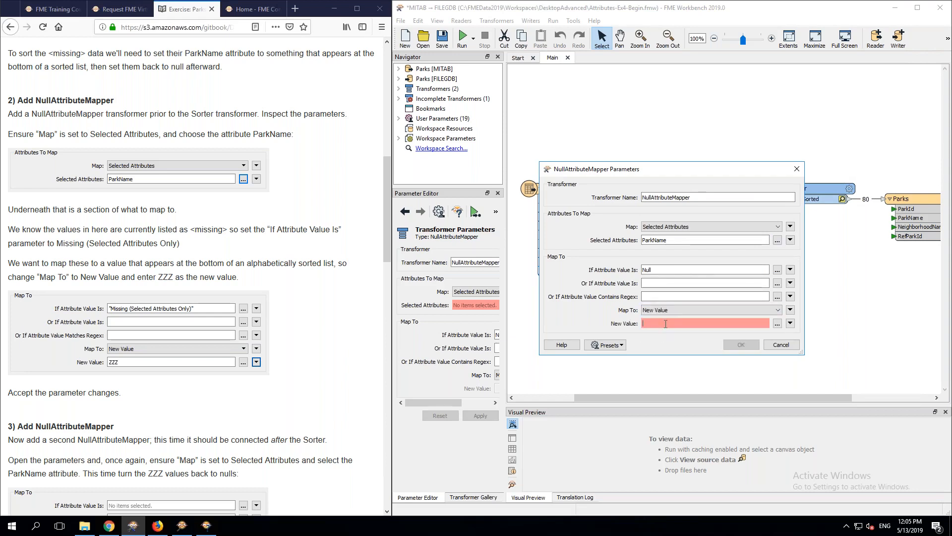
left_click(665, 324)
type("ZZZ")
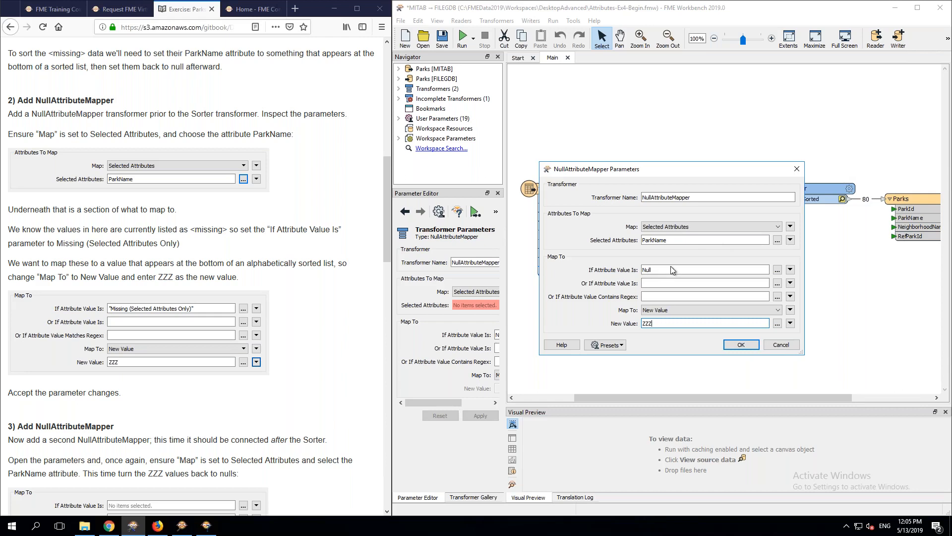
Step: Apply the NullAttributeMapper's mapping to Null, Empty and Missing (Selected Attributes Only) values and accept the parameters
left_click(776, 270)
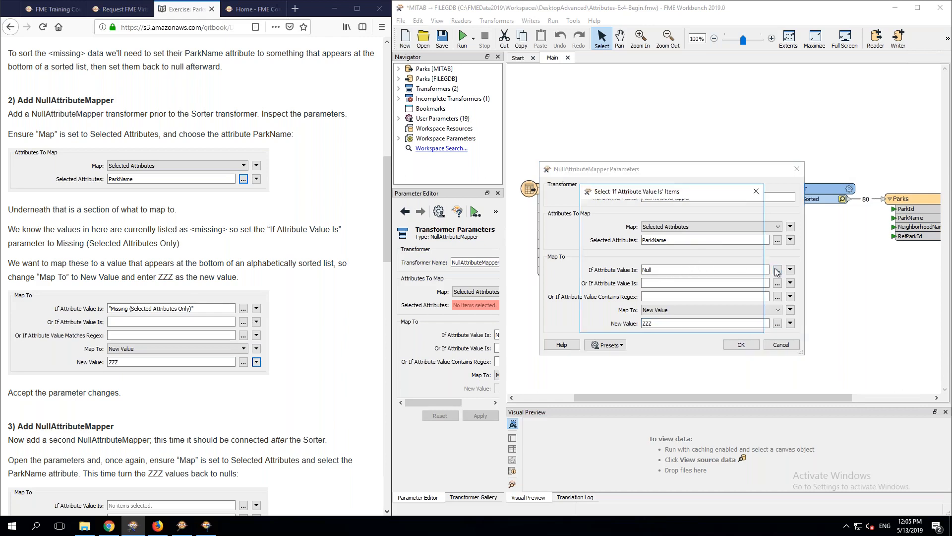
left_click(591, 227)
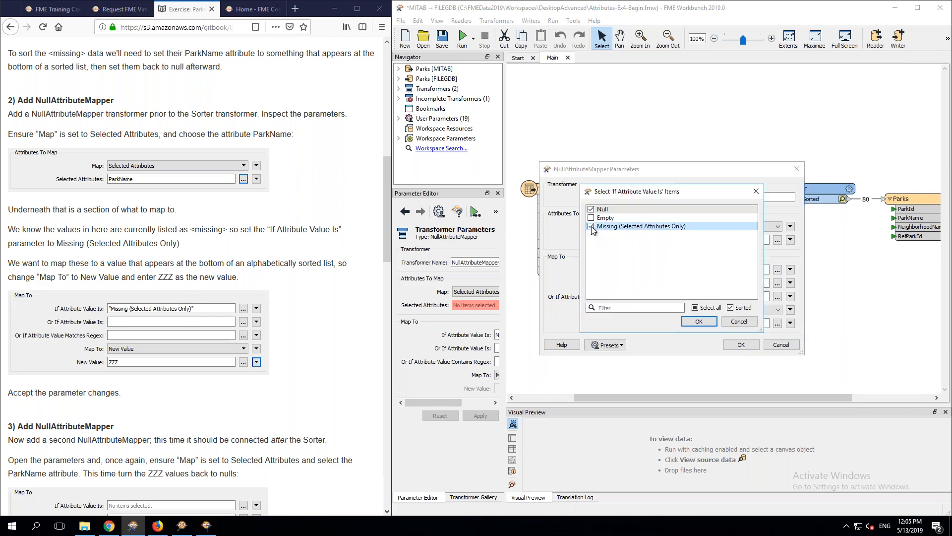
left_click(590, 217)
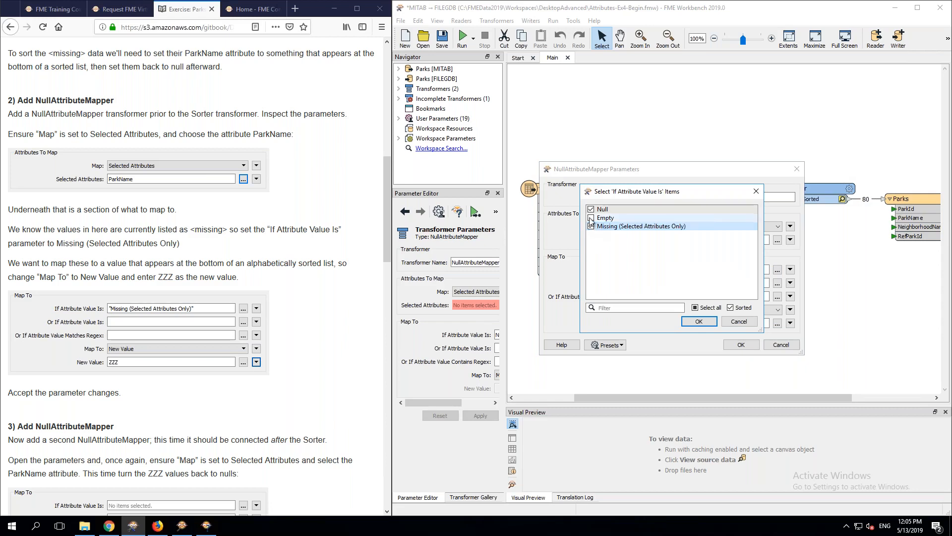
left_click(699, 322)
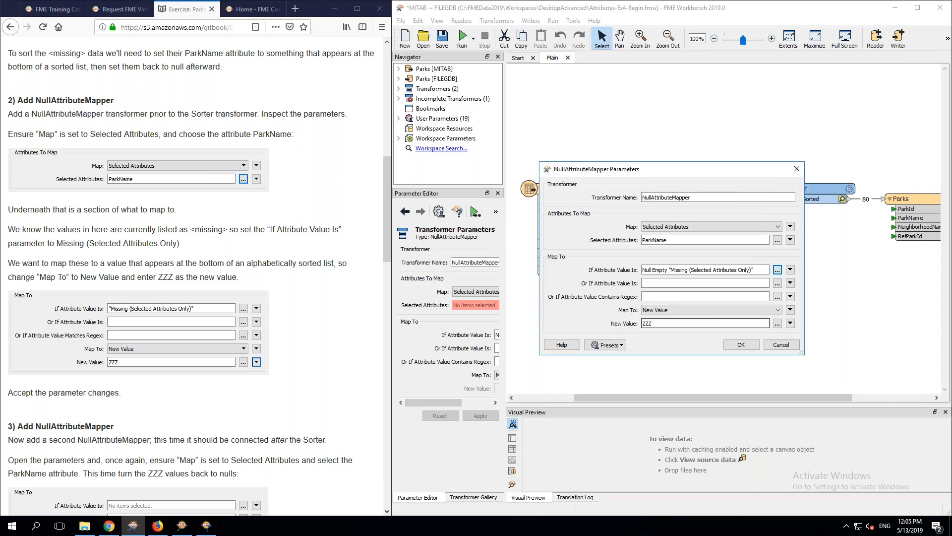
left_click(739, 345)
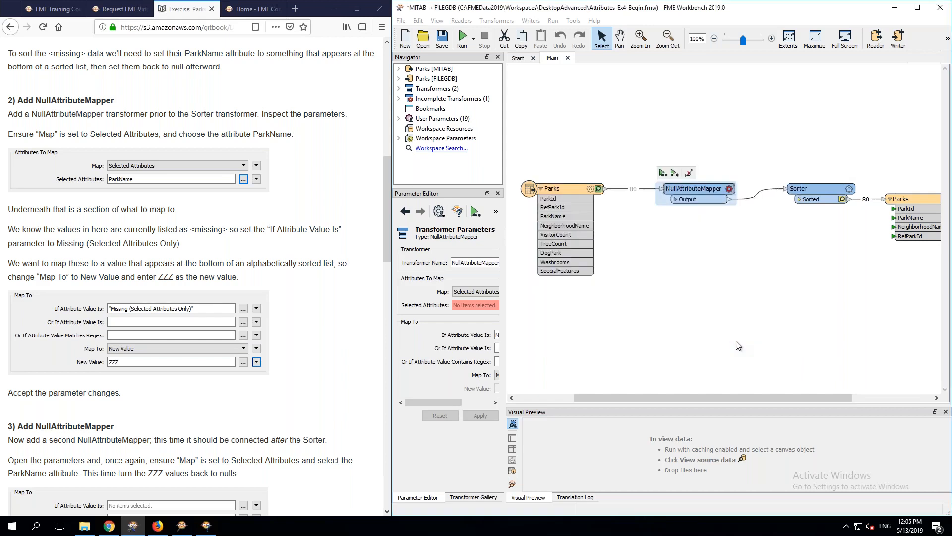
Step: Run the workspace and display the written Parks feature class data in Visual Preview
left_click(468, 39)
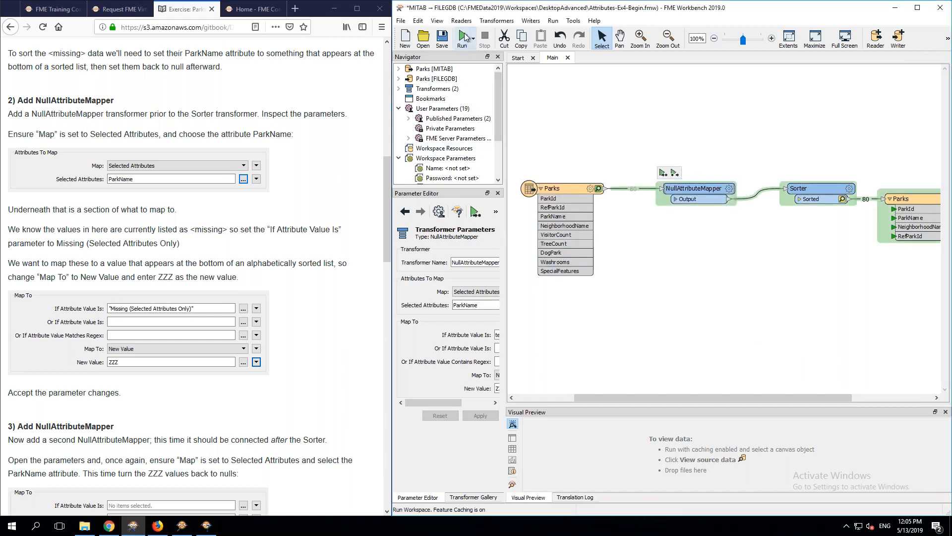
left_click_drag(637, 396, 676, 392)
left_click(872, 200)
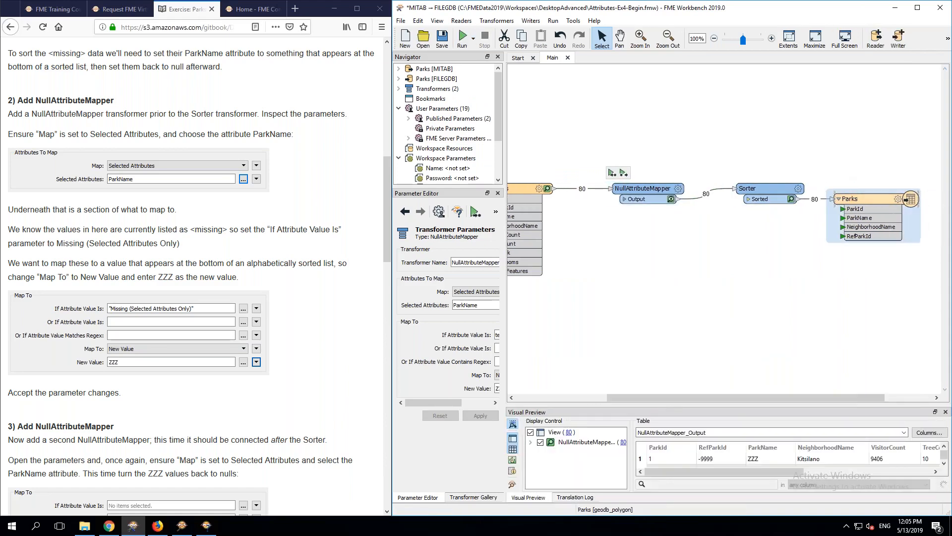
left_click(892, 184)
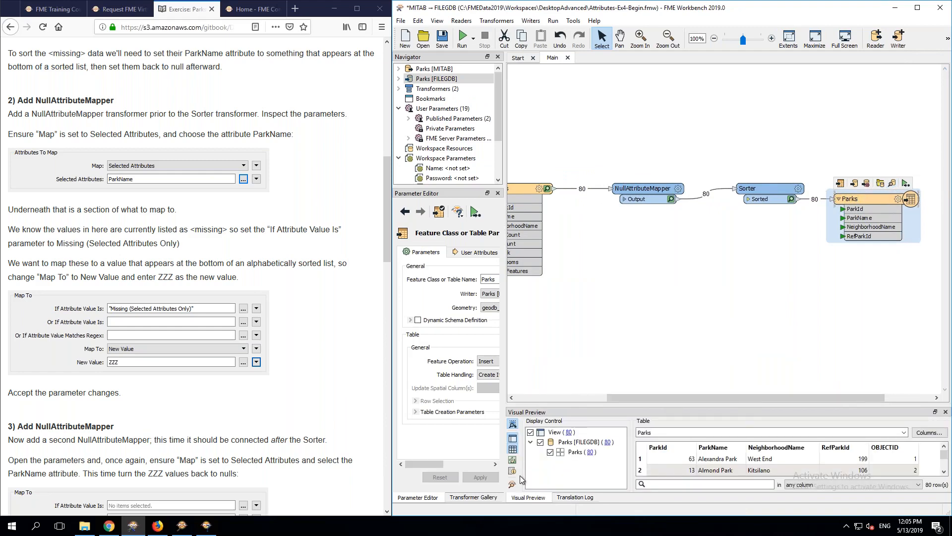
Step: Open the Parks output in FME Data Inspector, examine the ParkName values at the end of the table, and return to FME Workbench
left_click(513, 485)
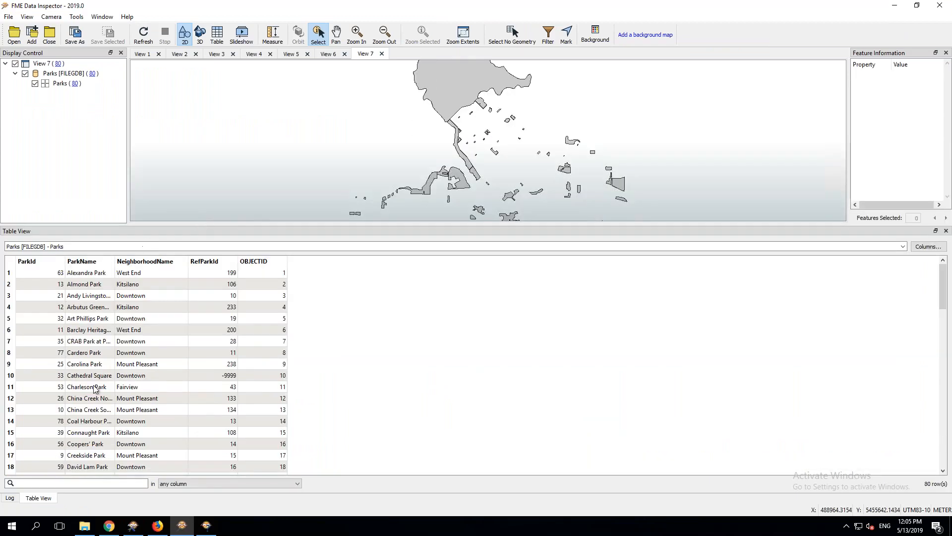
scroll(93, 386, "down", 20)
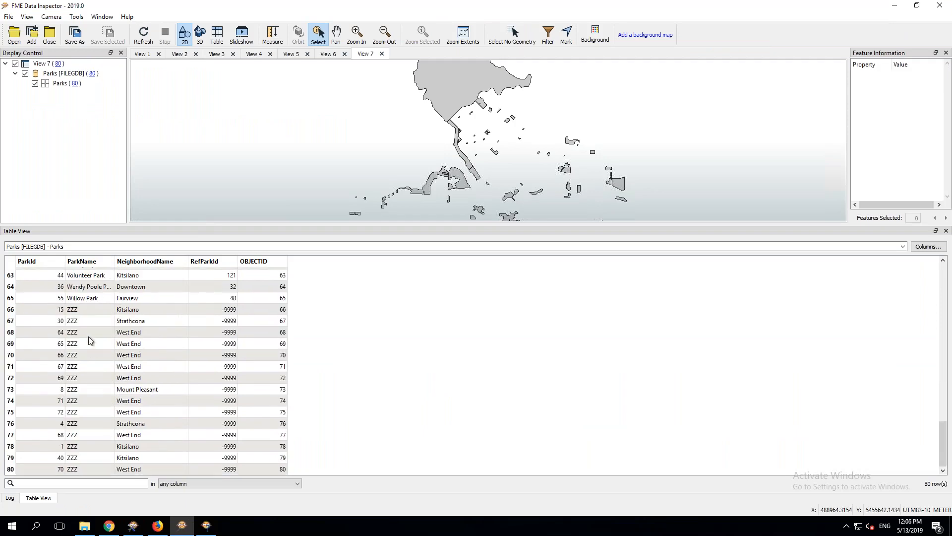
left_click(89, 307)
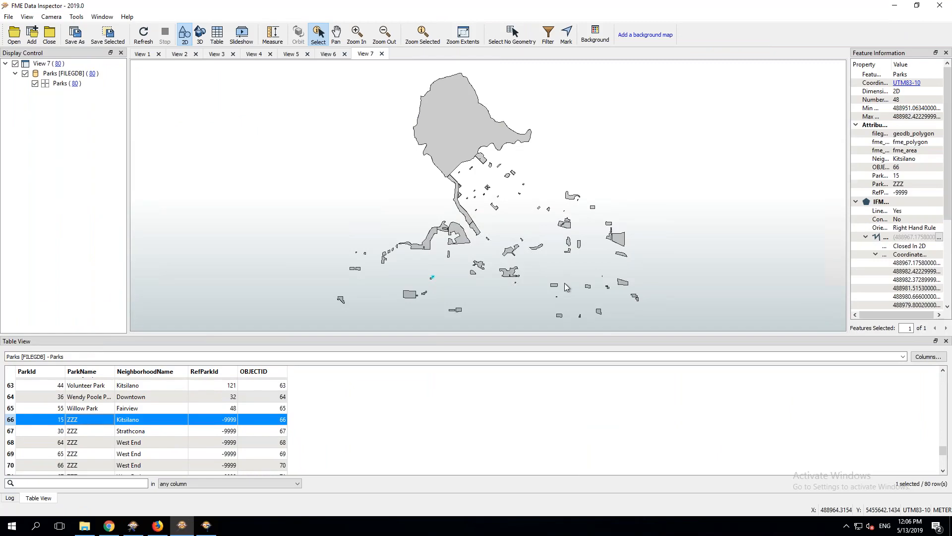
left_click(894, 6)
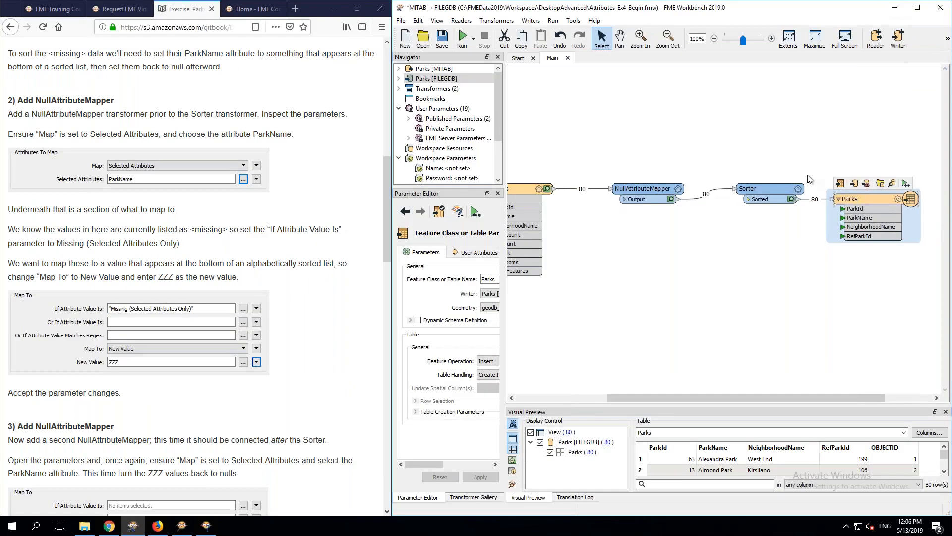
Step: Move the Sorter beneath the first NullAttributeMapper and insert a second NullAttributeMapper on the connection between the Sorter and the Parks writer feature type
left_click_drag(769, 190, 648, 221)
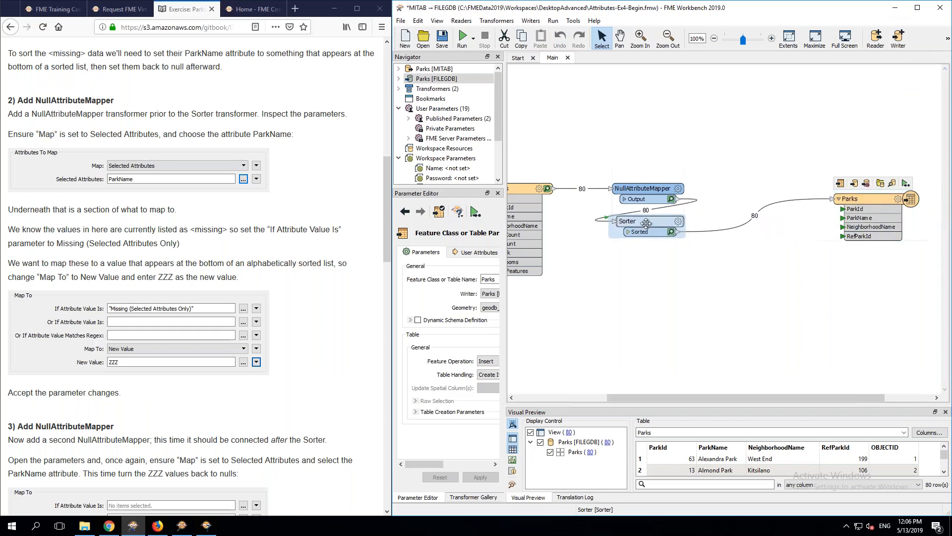
left_click(726, 229)
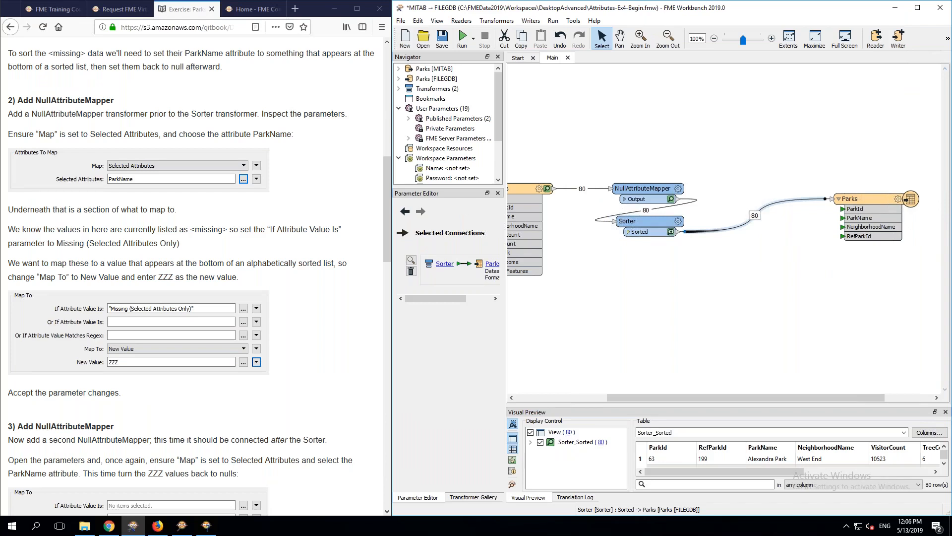
type("ute")
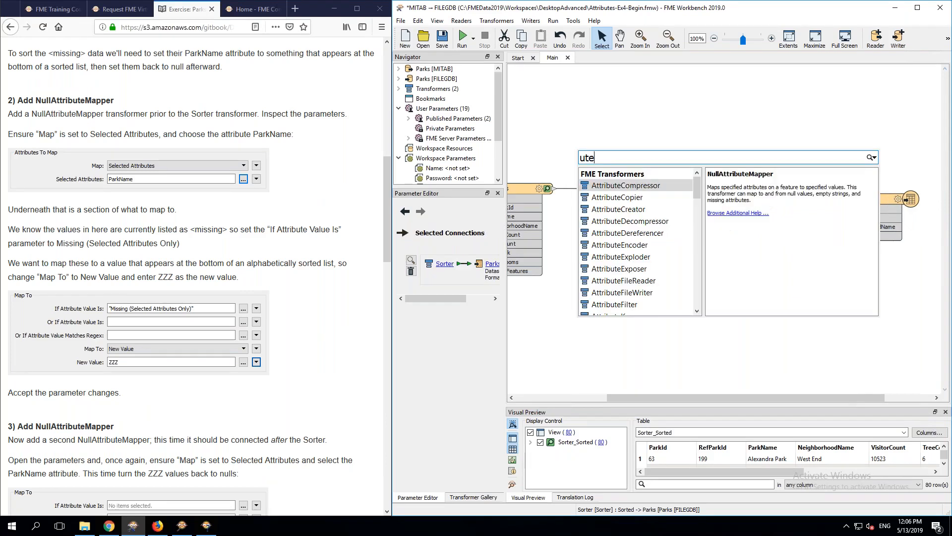
type("m")
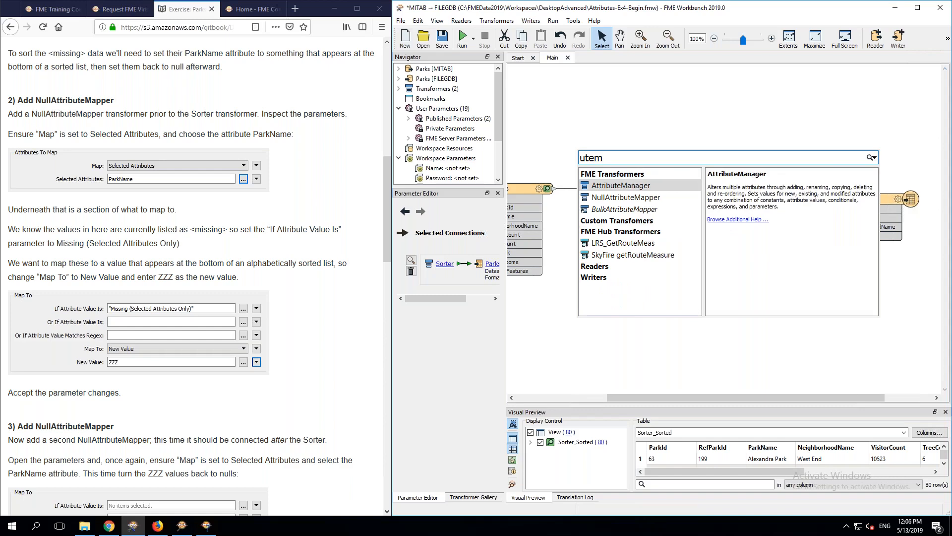
key("Down")
key("Return")
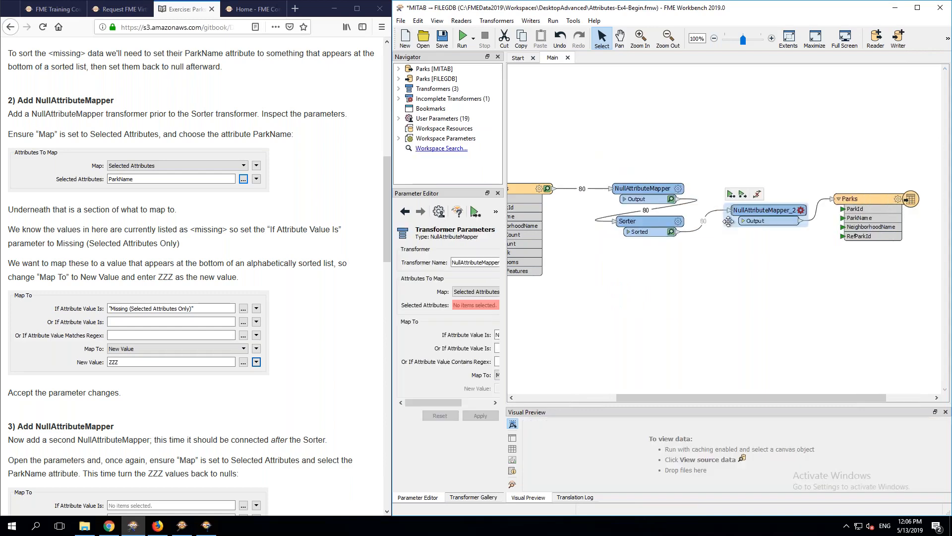
Step: In the second NullAttributeMapper's parameters, select the ParkName attribute and deselect Null from the If Attribute Value Is conditions
double_click(802, 218)
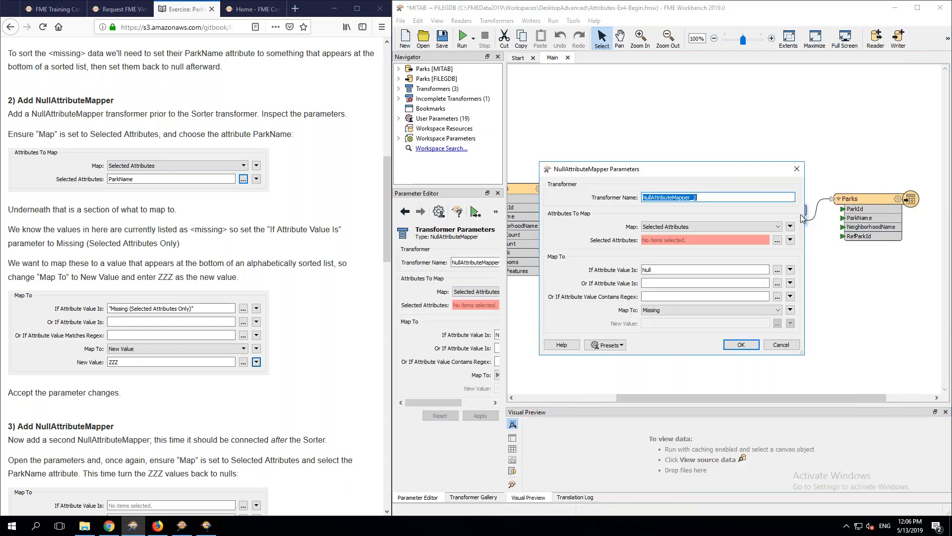
left_click(778, 240)
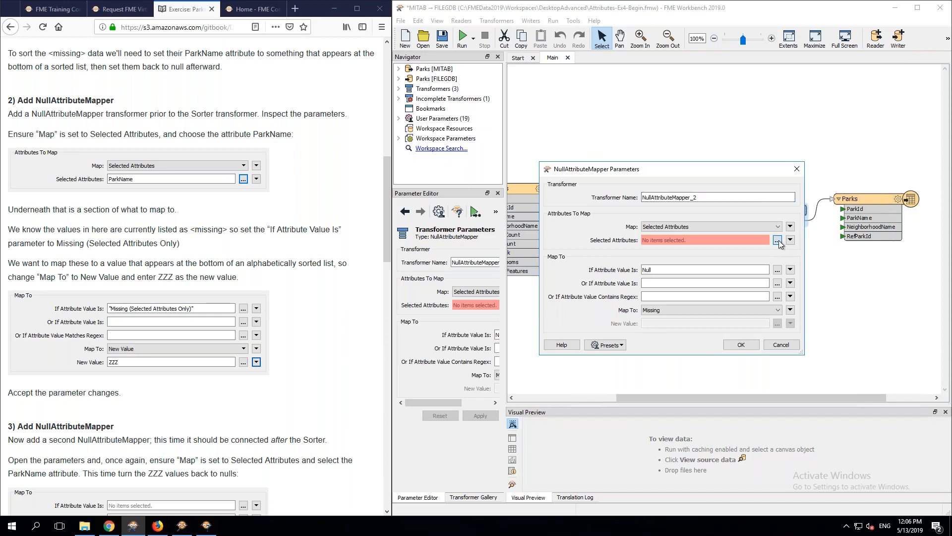
left_click(639, 240)
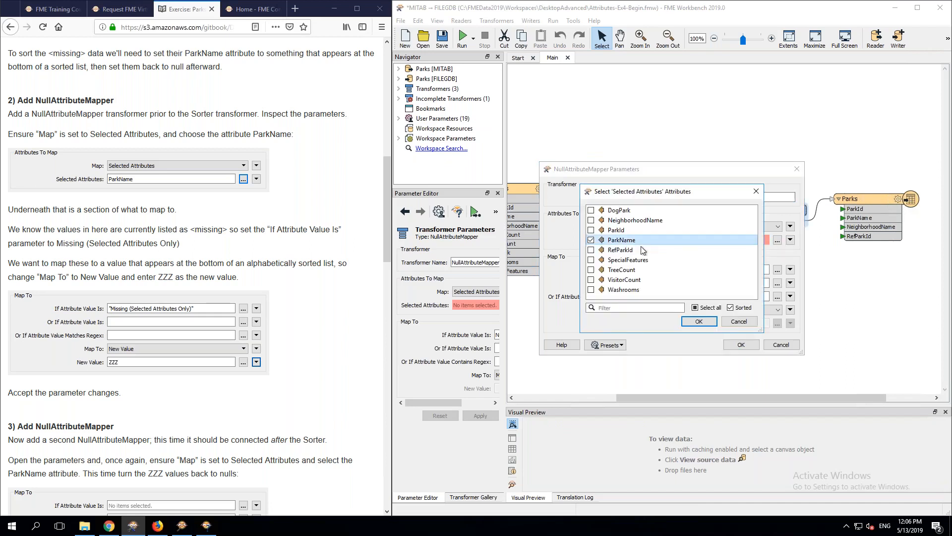
left_click(688, 320)
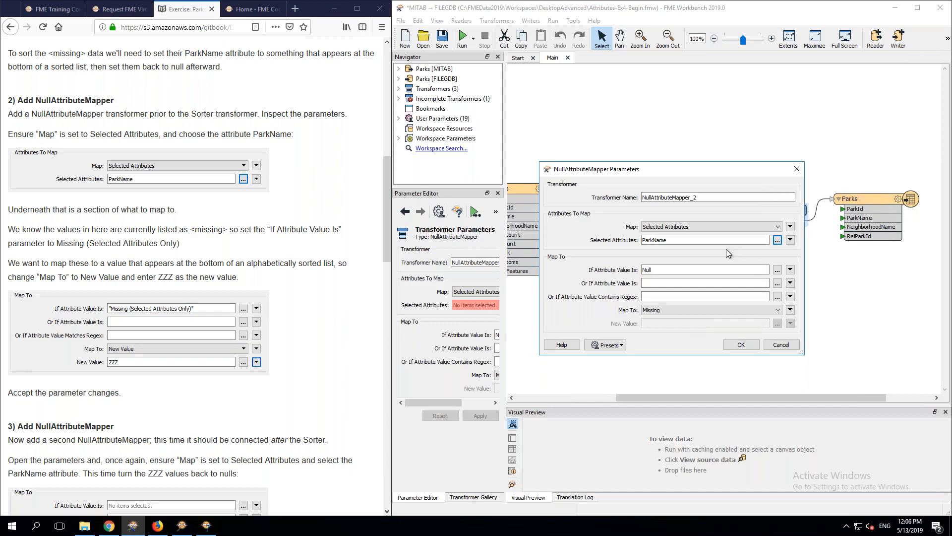
left_click(777, 271)
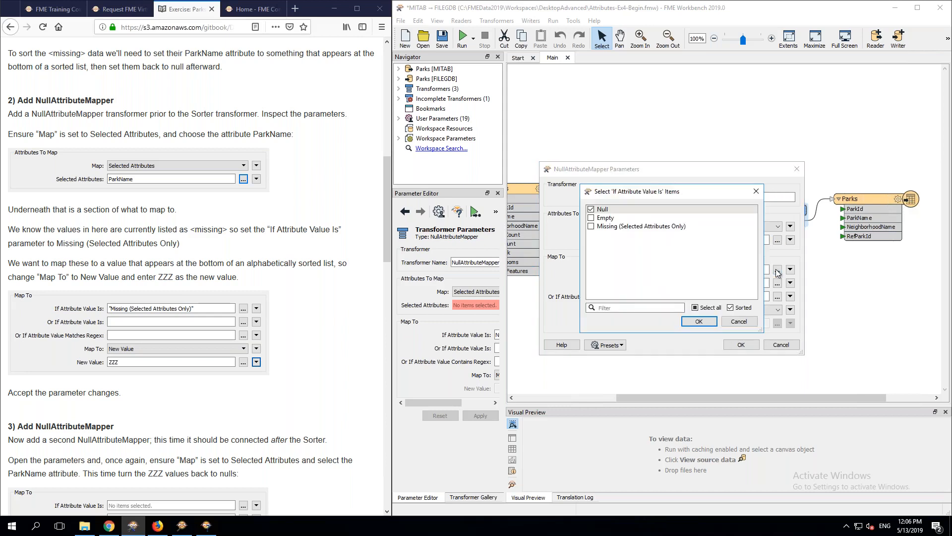
left_click(591, 210)
left_click(699, 320)
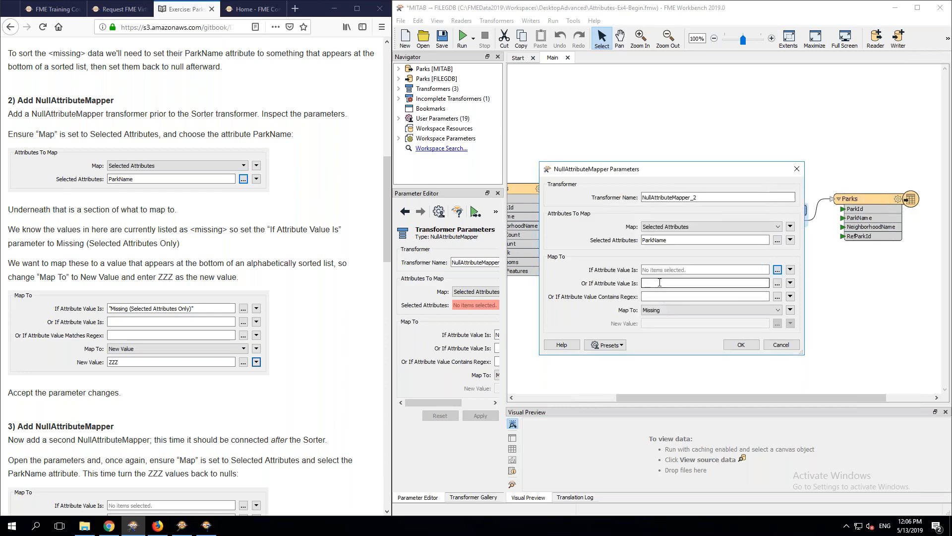
Step: Map attribute values equal to ZZZ to Null, check the settings against step 3 of the exercise, and accept the parameters
left_click(660, 282)
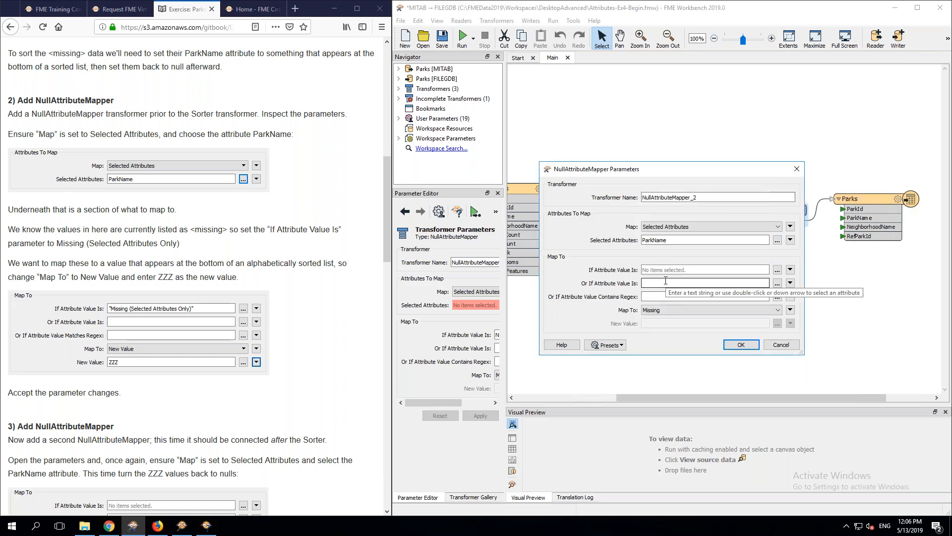
type("ZZZ")
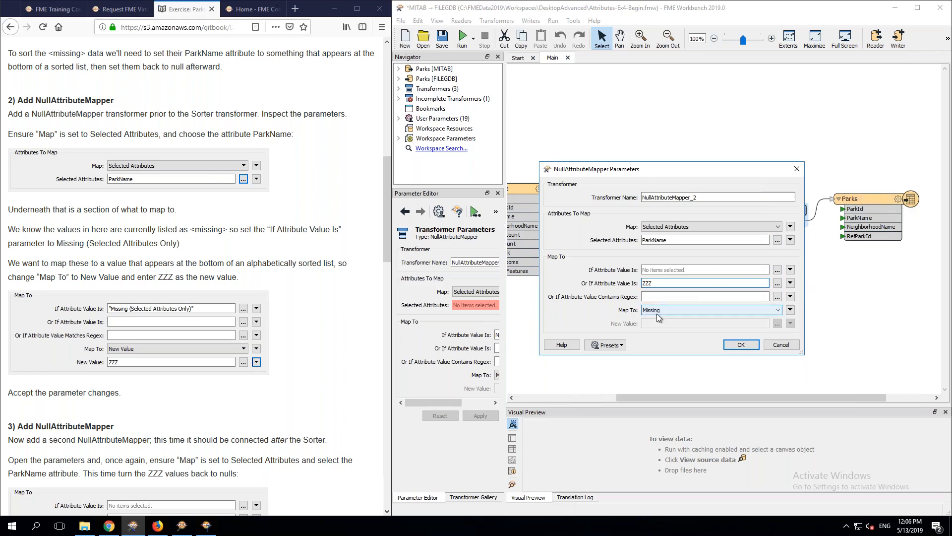
left_click(660, 310)
left_click(649, 319)
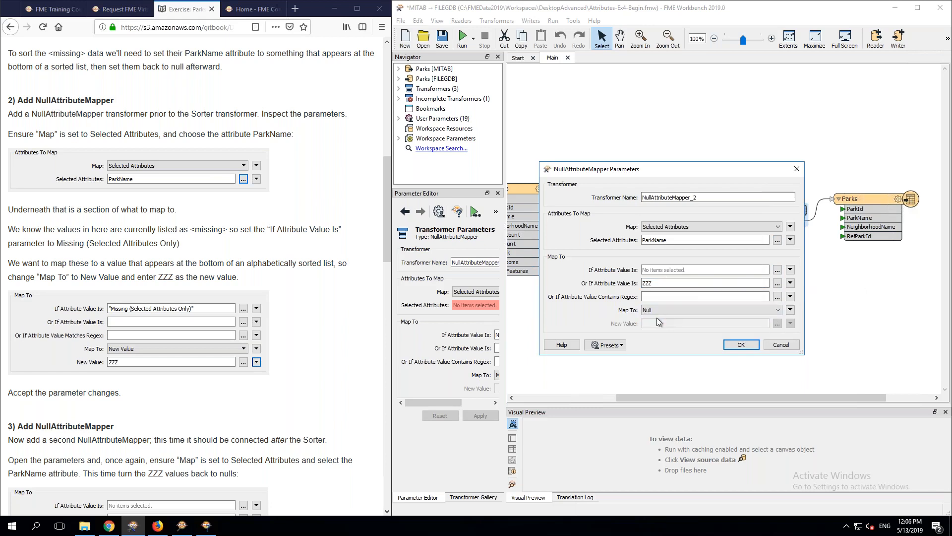
left_click(286, 315)
scroll(286, 315, "down", 1)
scroll(287, 316, "down", 10)
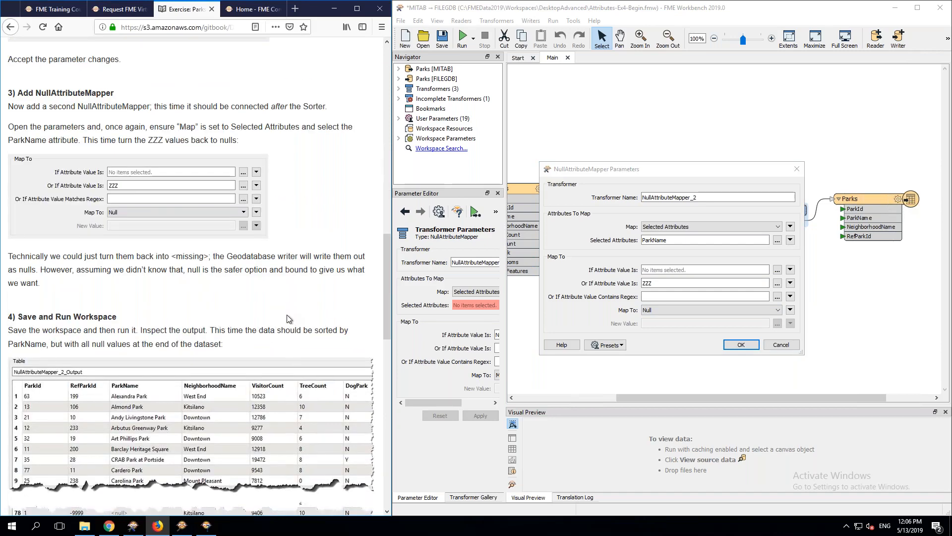
left_click(658, 311)
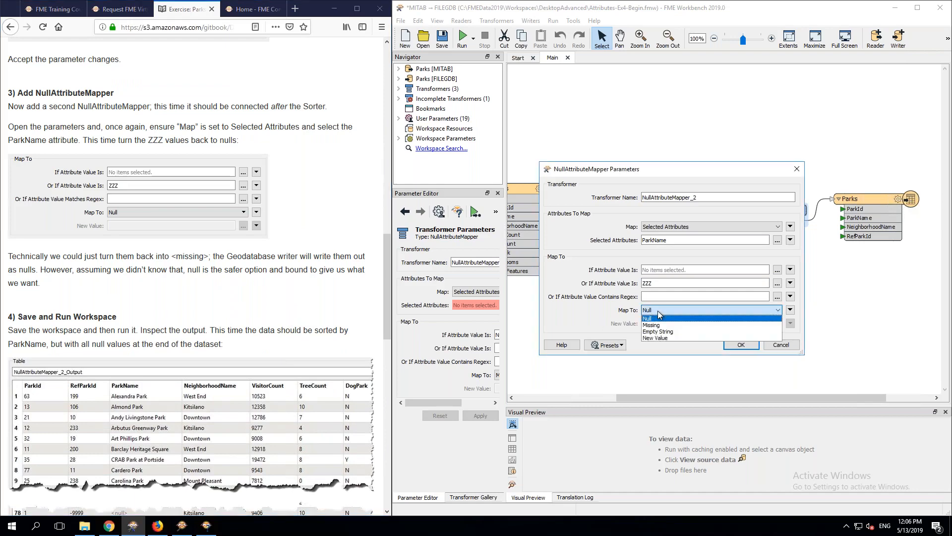
left_click(599, 311)
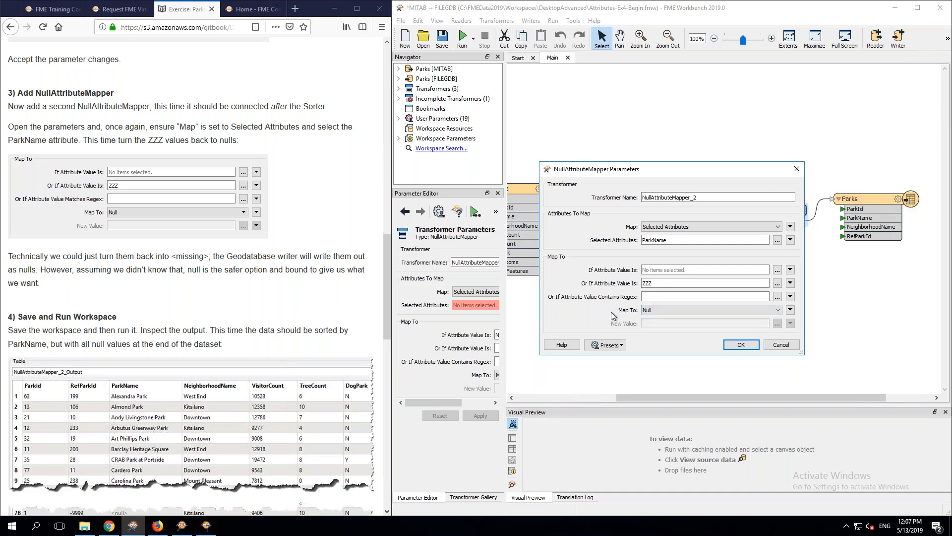
left_click(741, 345)
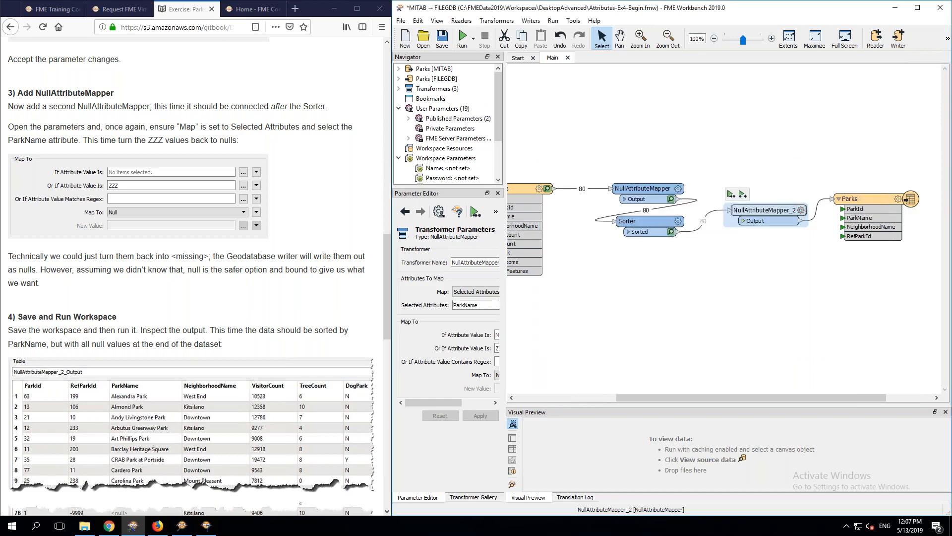
Step: Run the workspace from the second NullAttributeMapper onward and display the Parks output in an enlarged Visual Preview
left_click(743, 194)
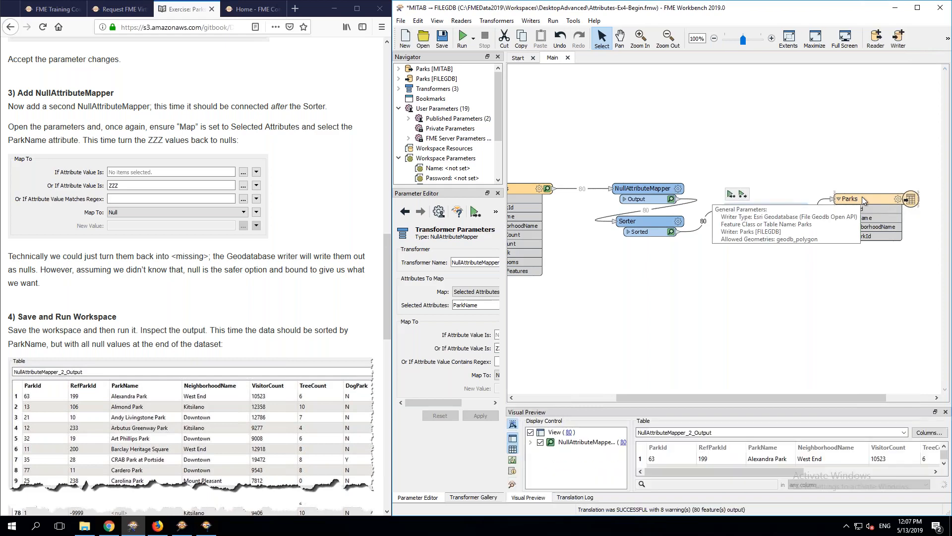
left_click(907, 199)
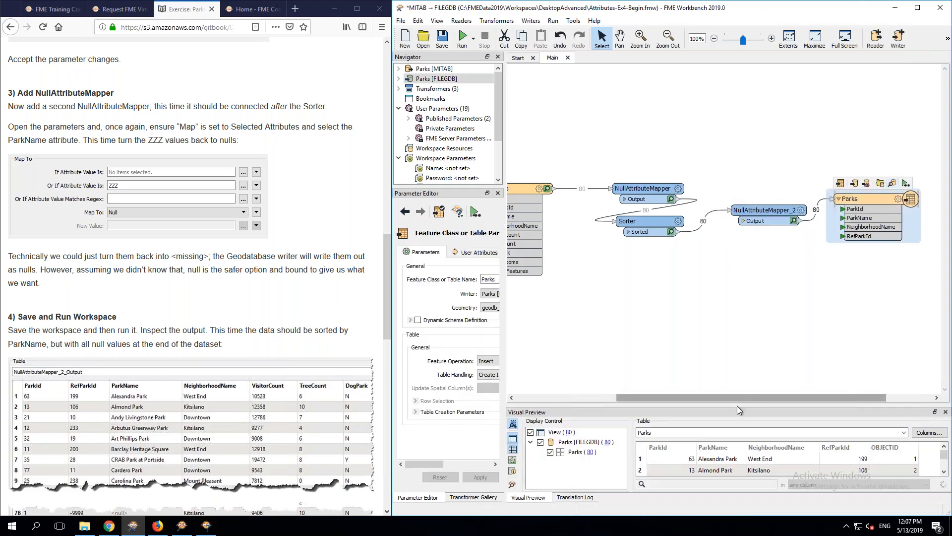
left_click_drag(739, 406, 746, 262)
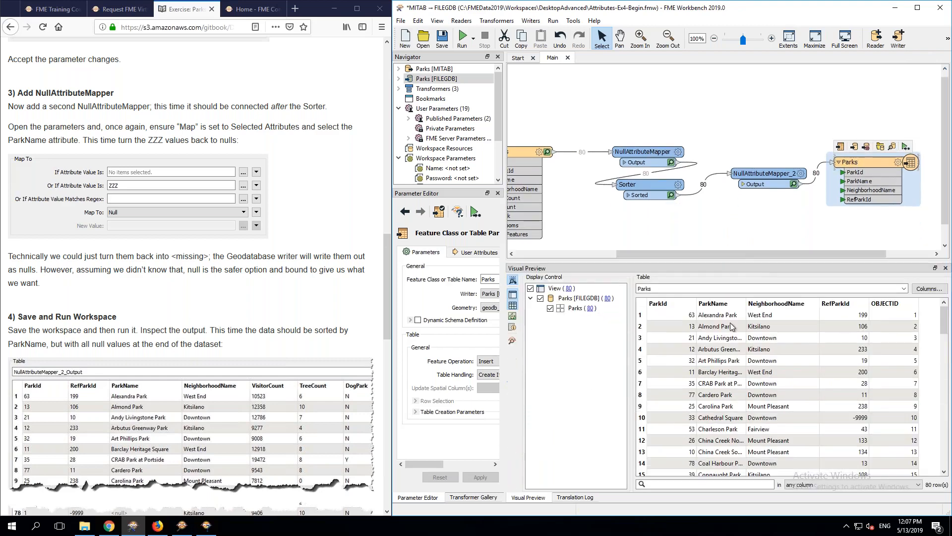
Step: Examine the ParkName order in the Parks output table from the first row down to the unnamed parks
left_click(720, 319)
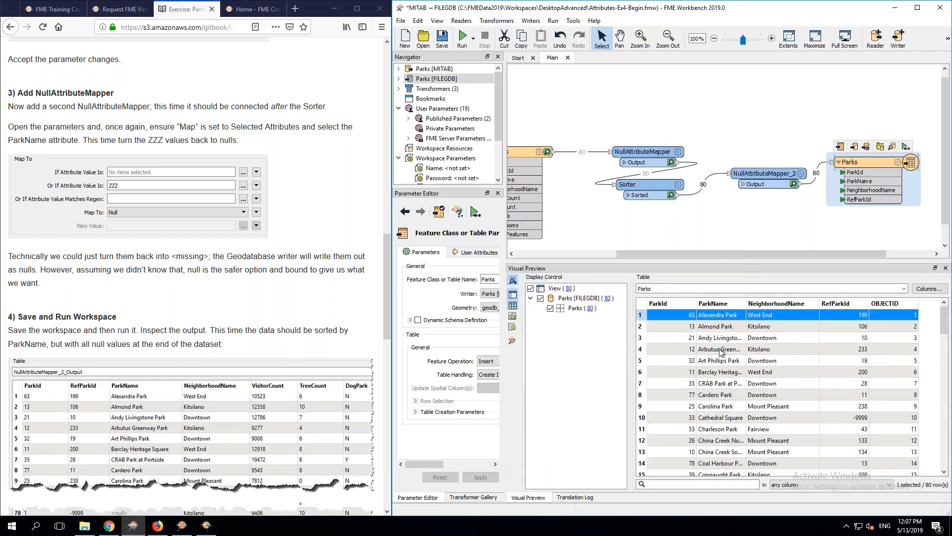
scroll(714, 352, "down", 6)
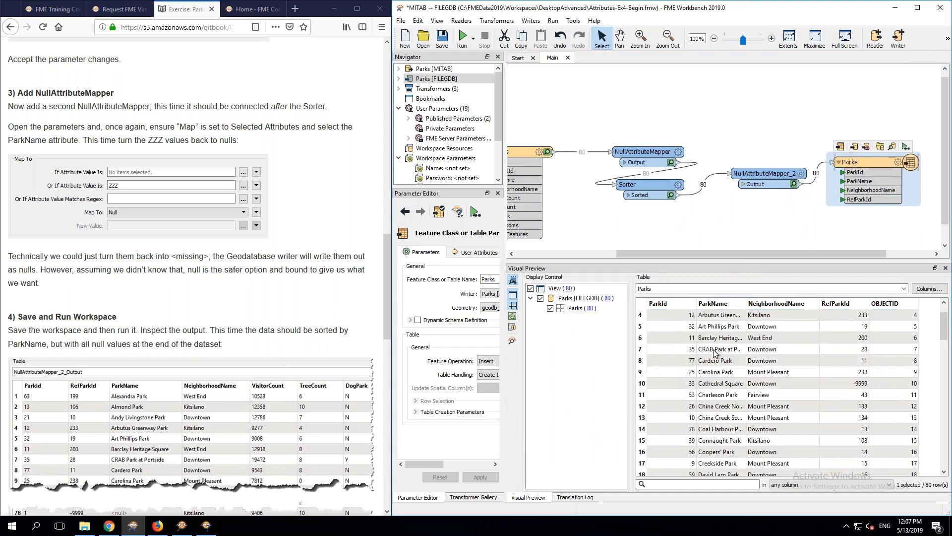
scroll(714, 352, "down", 10)
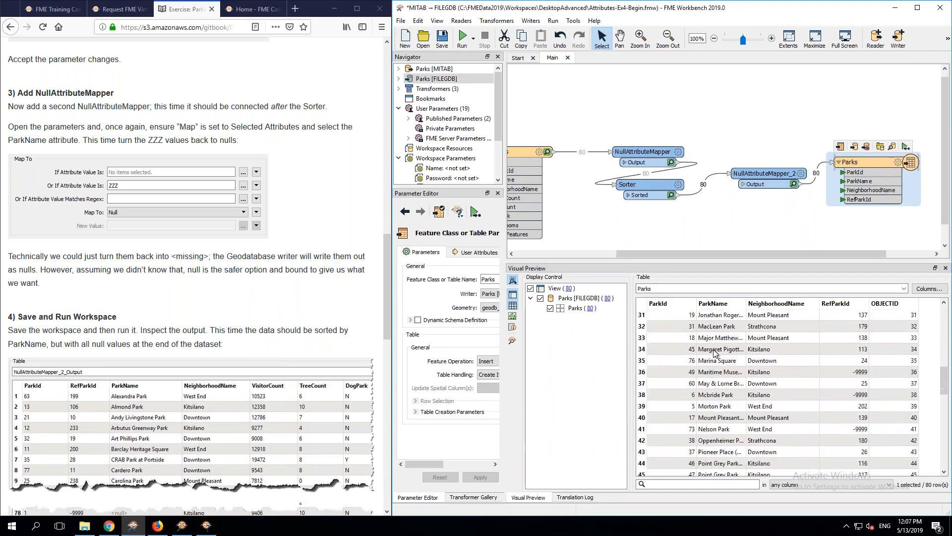
scroll(714, 352, "down", 4)
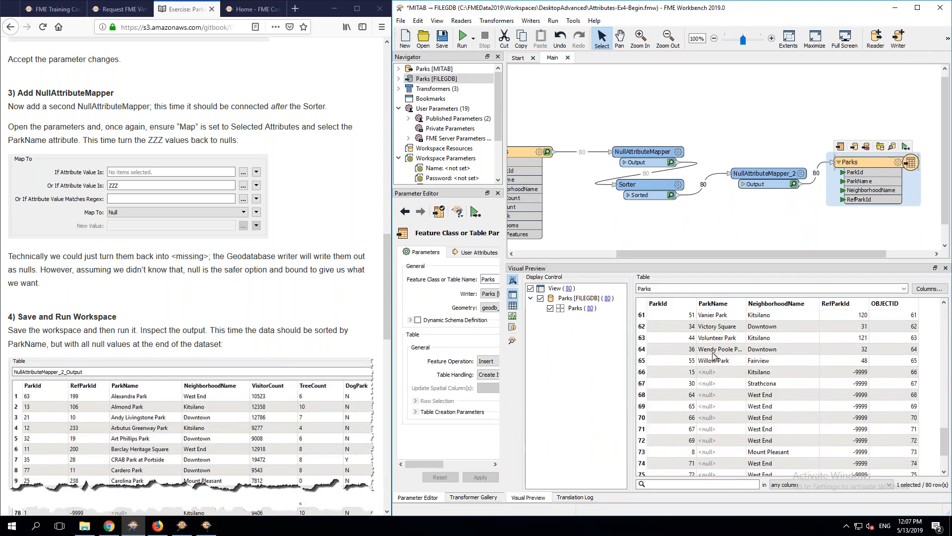
left_click(718, 373)
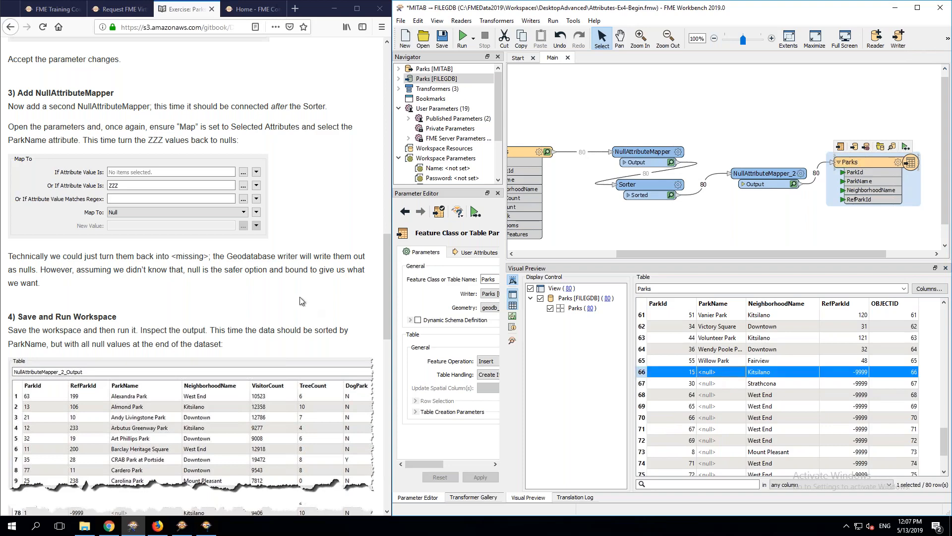
Step: Compare the expected output in step 4 of the exercise and read step 5, Fix RefParkId
left_click(232, 332)
scroll(232, 331, "down", 2)
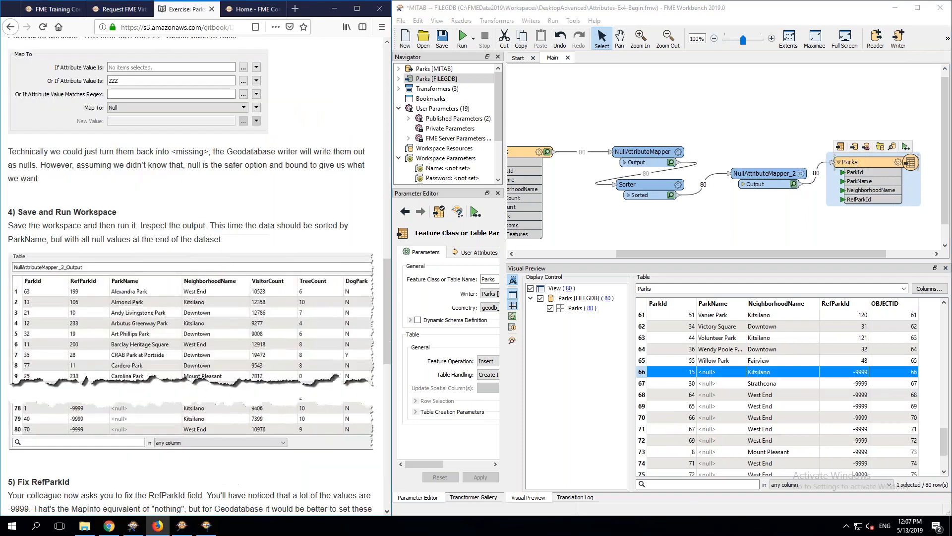
scroll(191, 276, "down", 2)
scroll(191, 275, "down", 3)
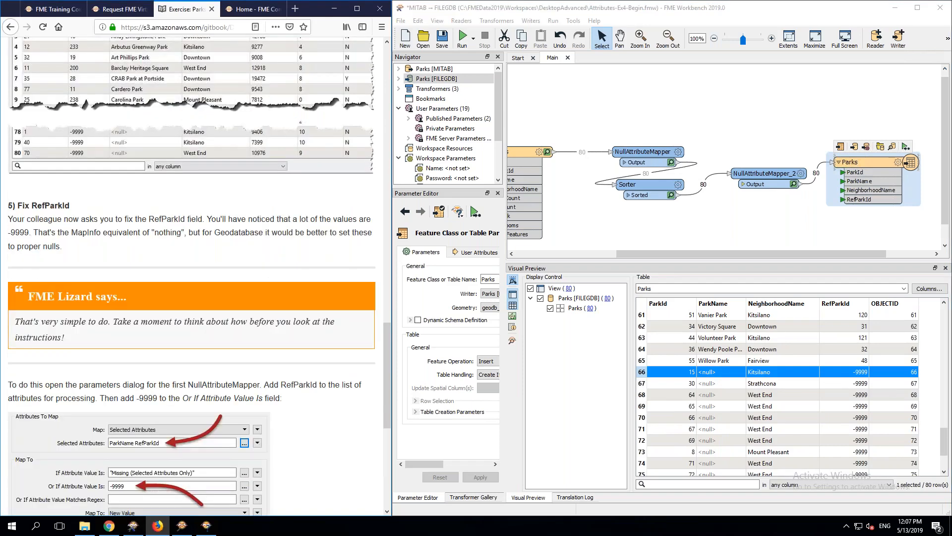
Step: In the first NullAttributeMapper's parameters, add -9999 as the additional attribute value to map to ZZZ
scroll(191, 275, "down", 1)
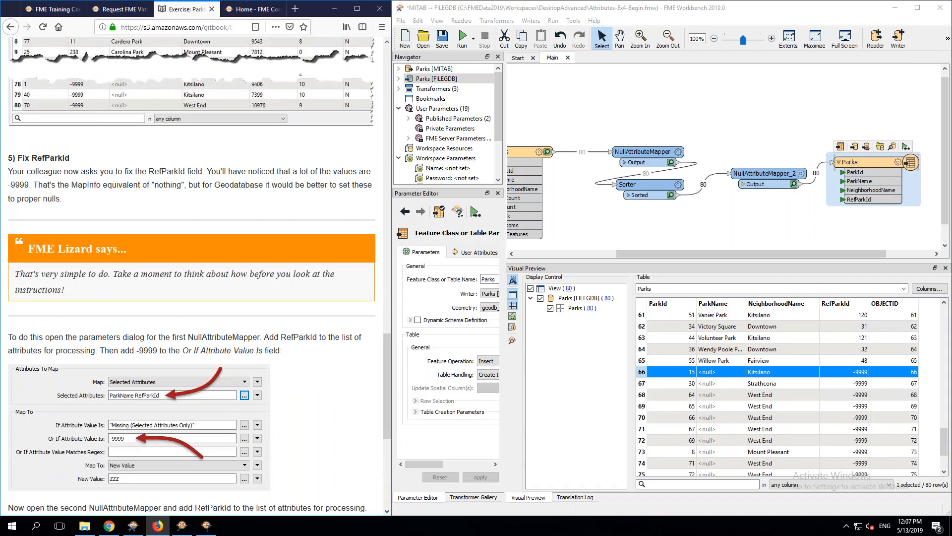
left_click(851, 377)
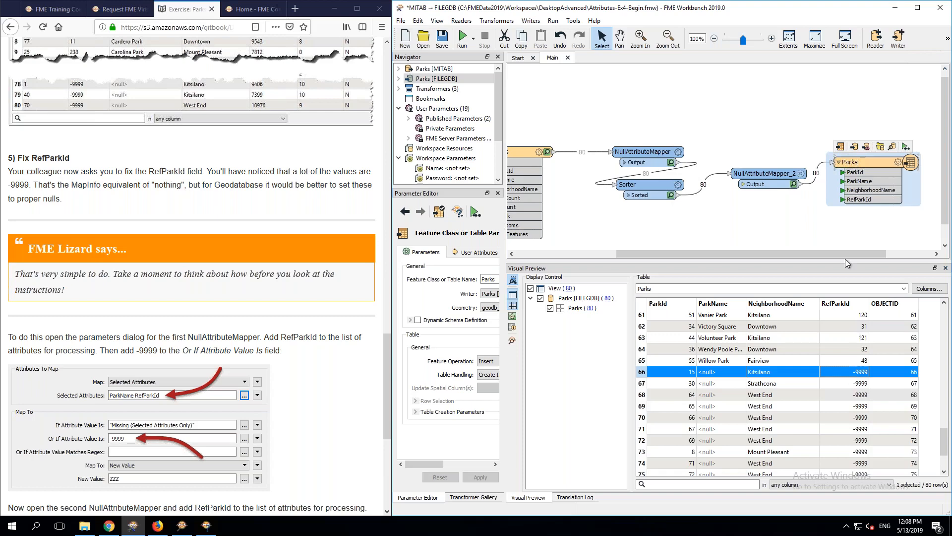
left_click(678, 153)
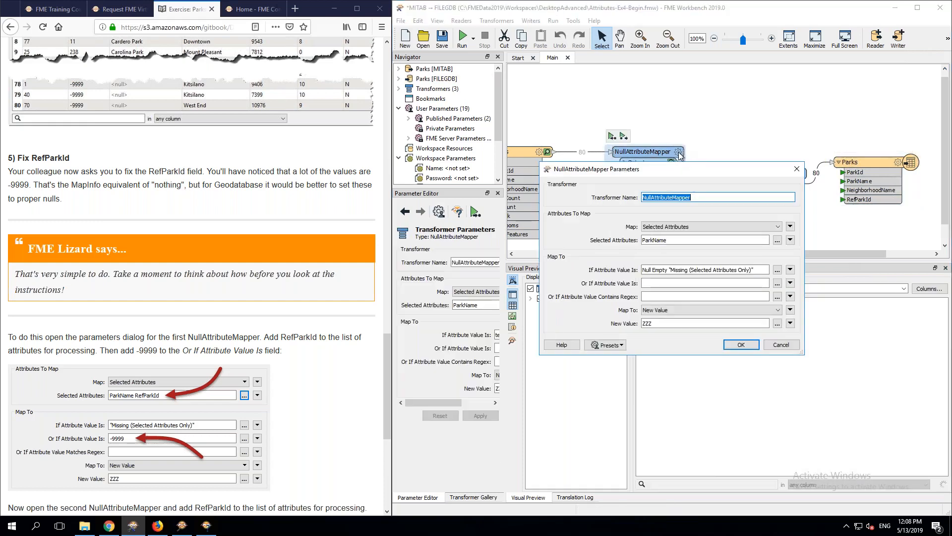
left_click(655, 283)
type("-")
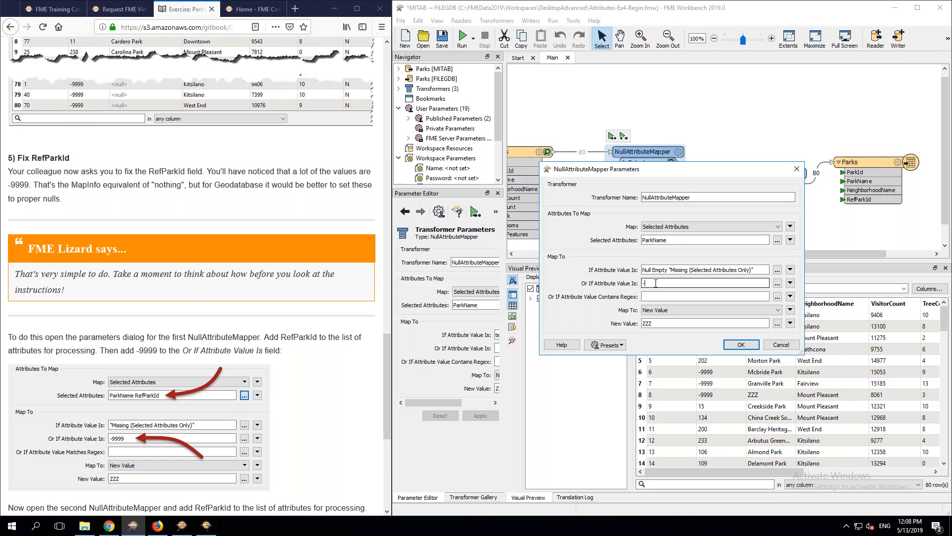
type("9999")
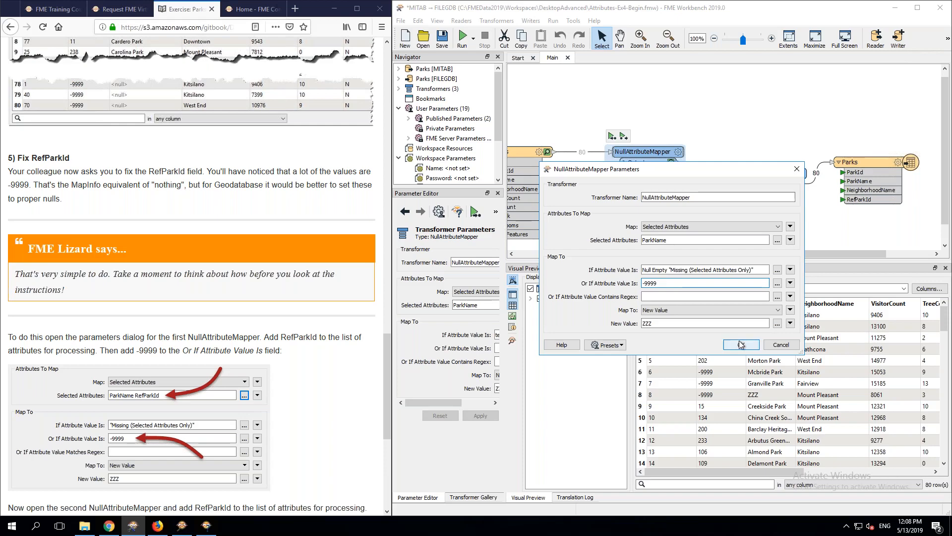
Step: Add RefParkId to the first NullAttributeMapper's selected attributes alongside ParkName and accept the parameters
left_click(777, 240)
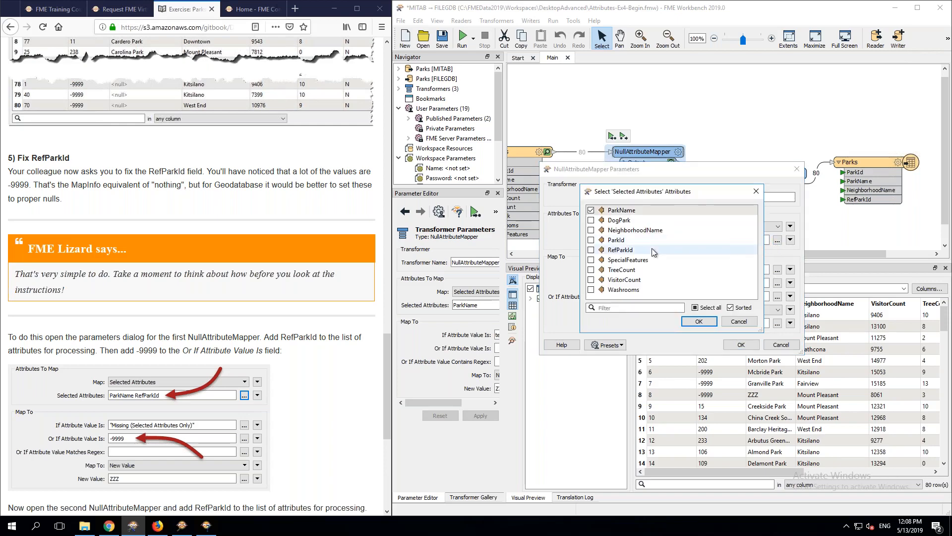
left_click(624, 251)
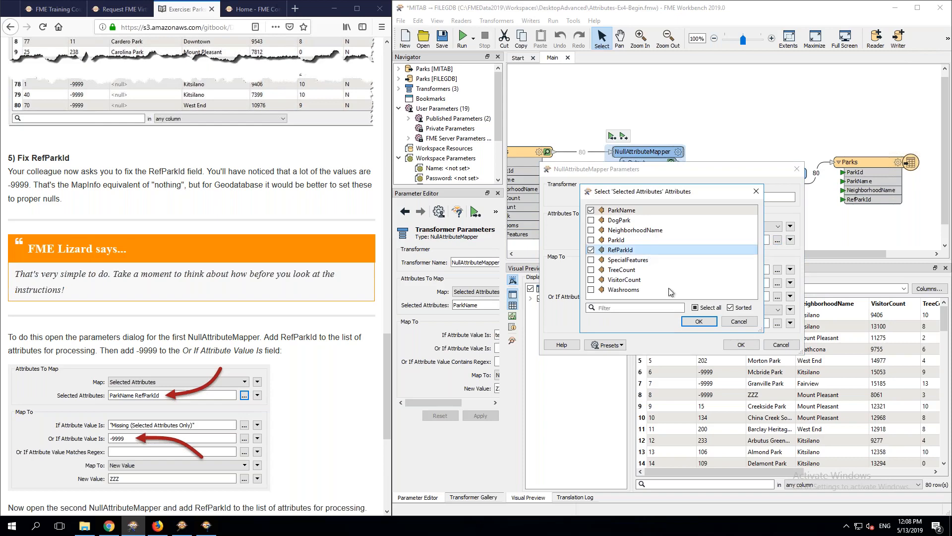
left_click(697, 322)
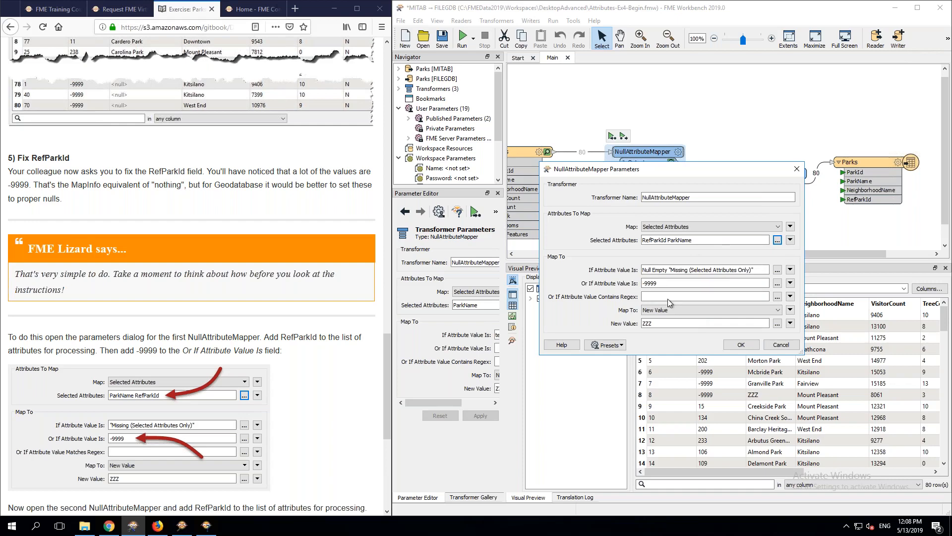
left_click(743, 344)
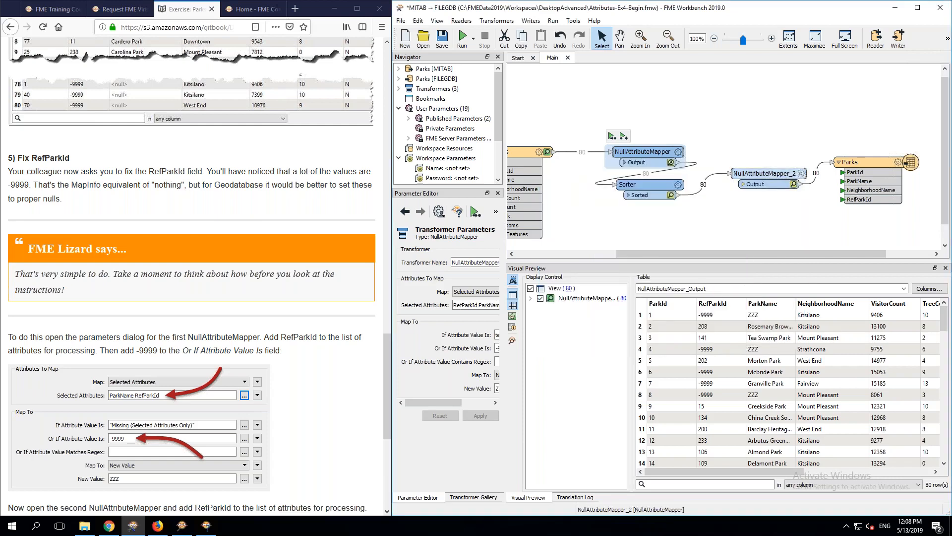
Step: Add RefParkId to the selected attributes of the second NullAttributeMapper, after the Sorter, and accept its parameters
double_click(764, 173)
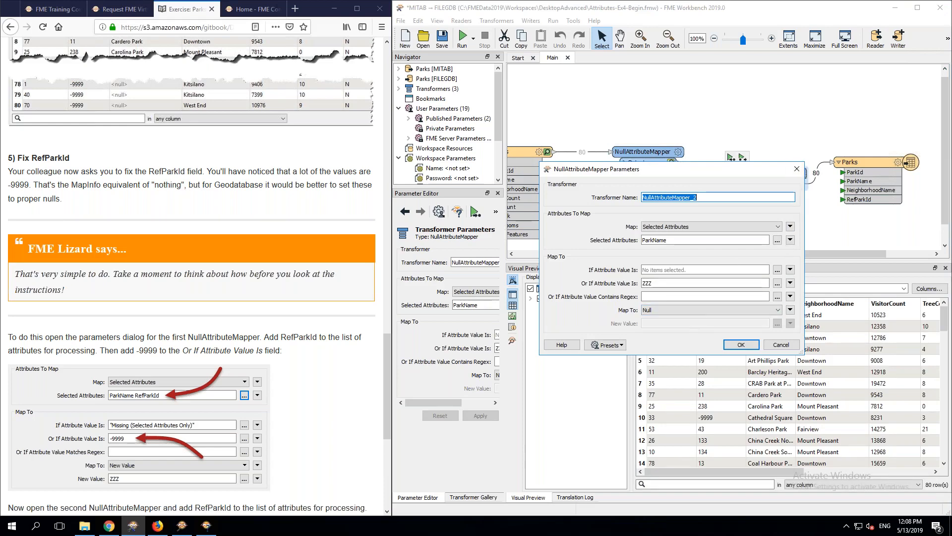
left_click(777, 240)
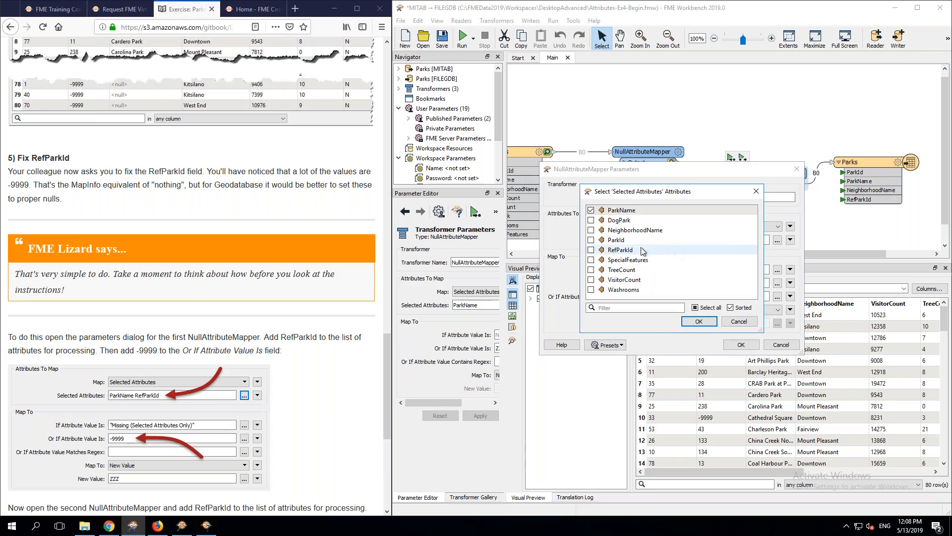
left_click(626, 251)
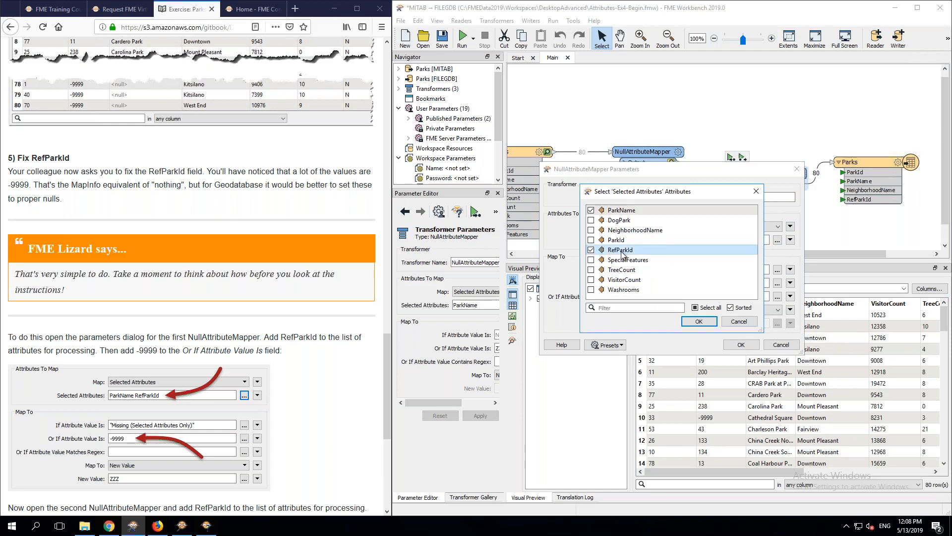
left_click(700, 320)
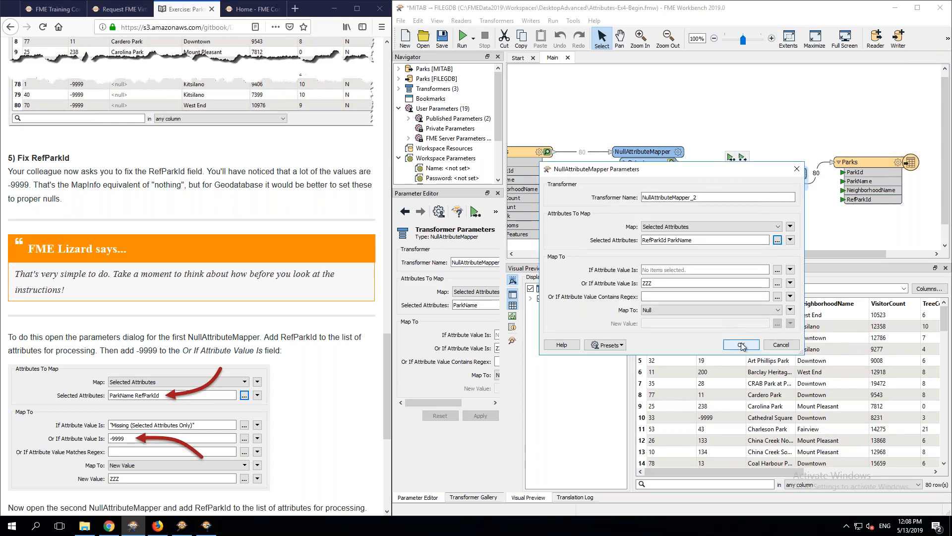
left_click(742, 346)
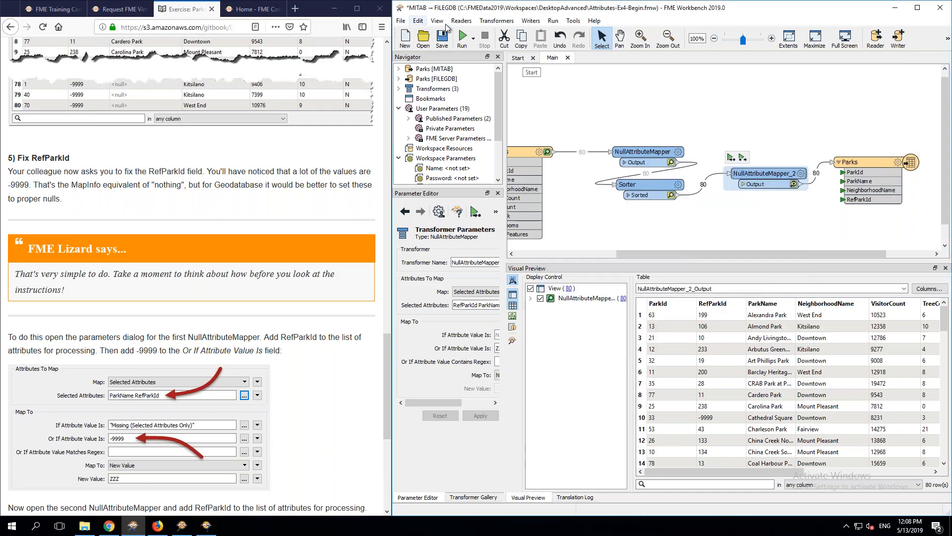
left_click(461, 38)
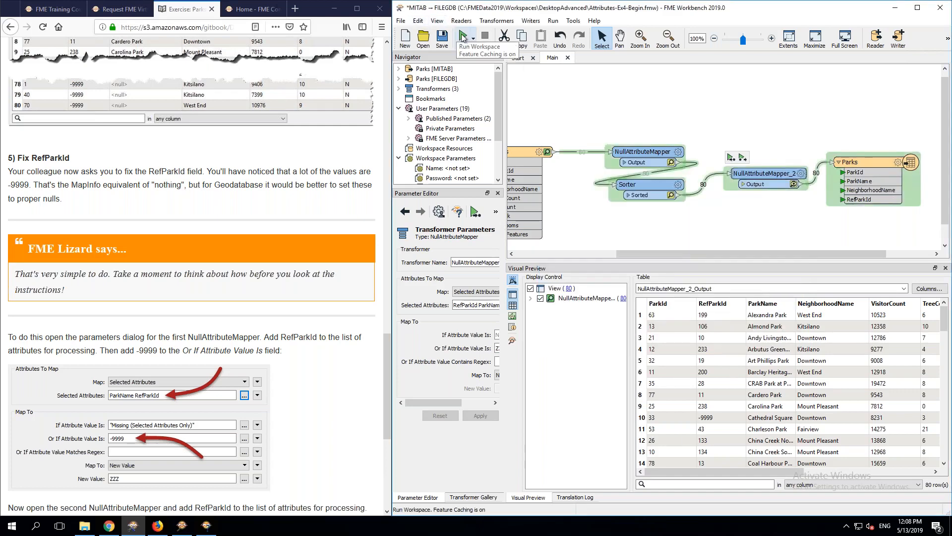
left_click(620, 139)
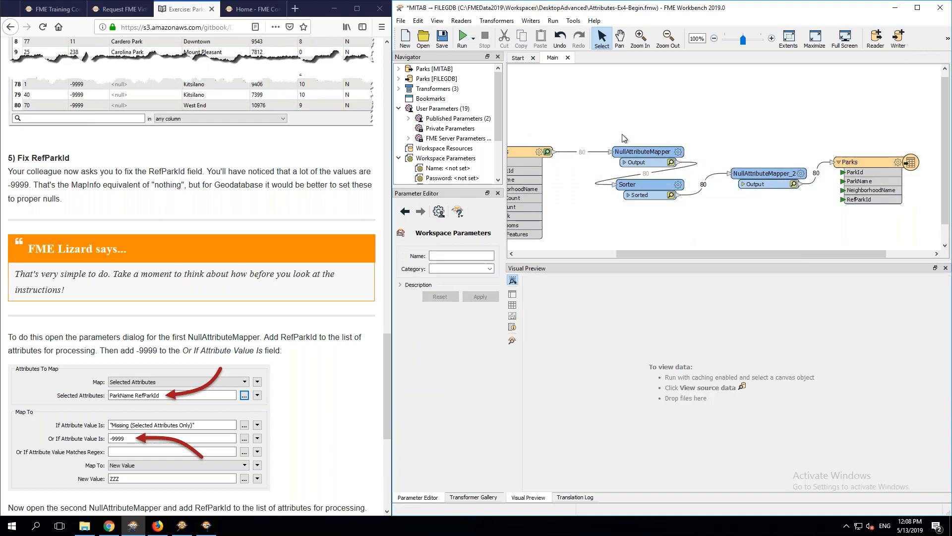
type("utemap")
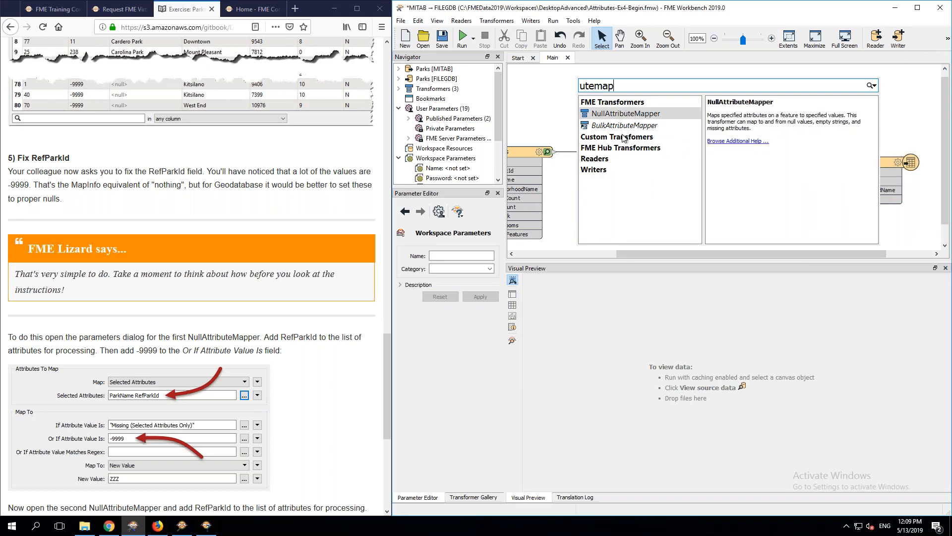
key("Return")
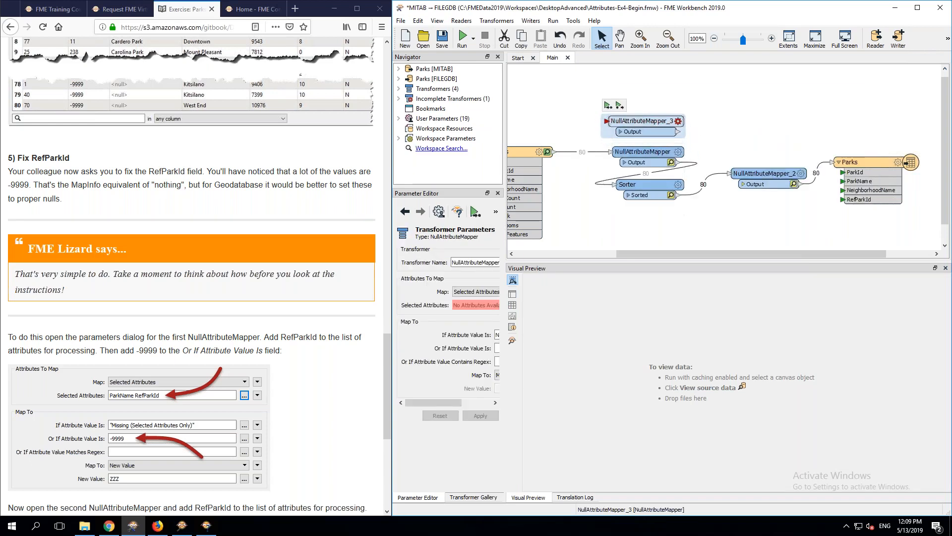
key("ctrl+d")
left_click_drag(648, 125, 755, 142)
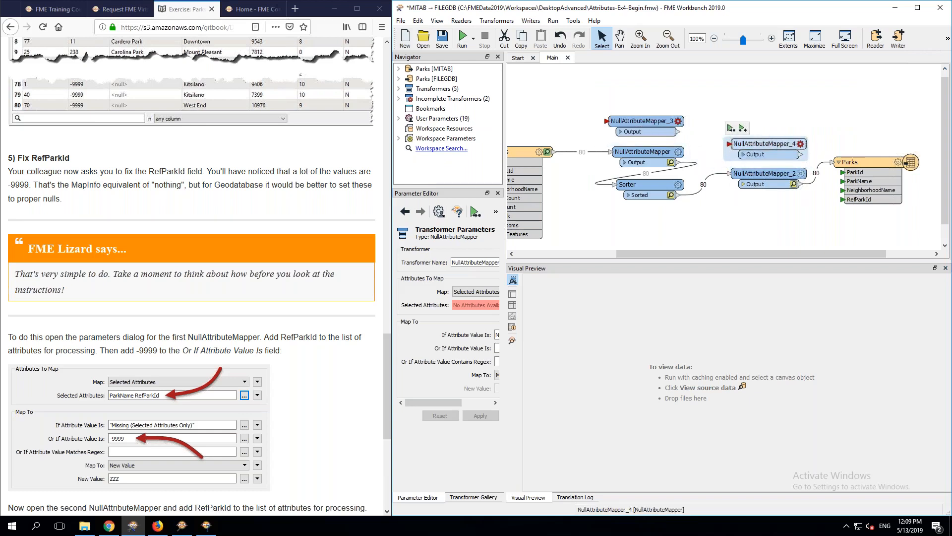
key("Delete")
left_click(642, 126)
key("Delete")
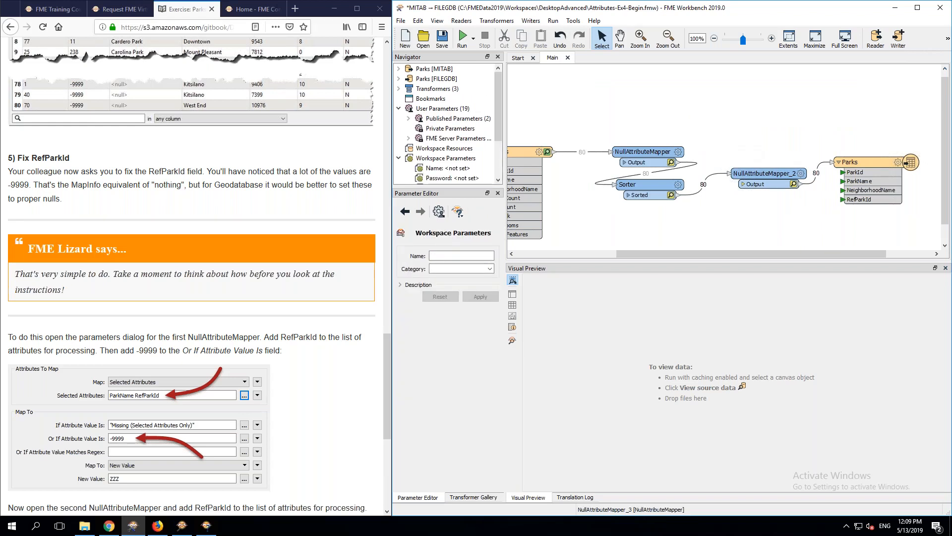
Step: Run the workspace with feature caching and open the written Parks output in FME Data Inspector
left_click(462, 38)
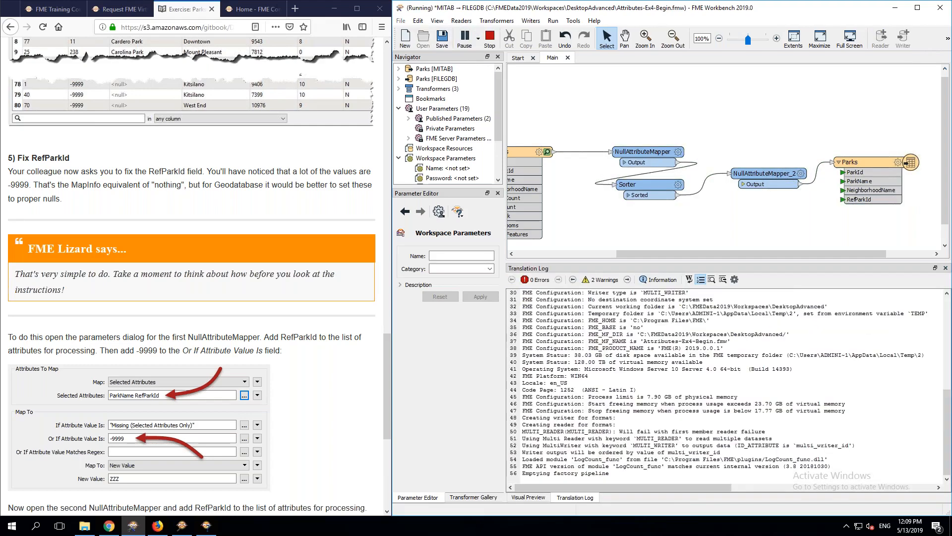
scroll(191, 267, "down", 5)
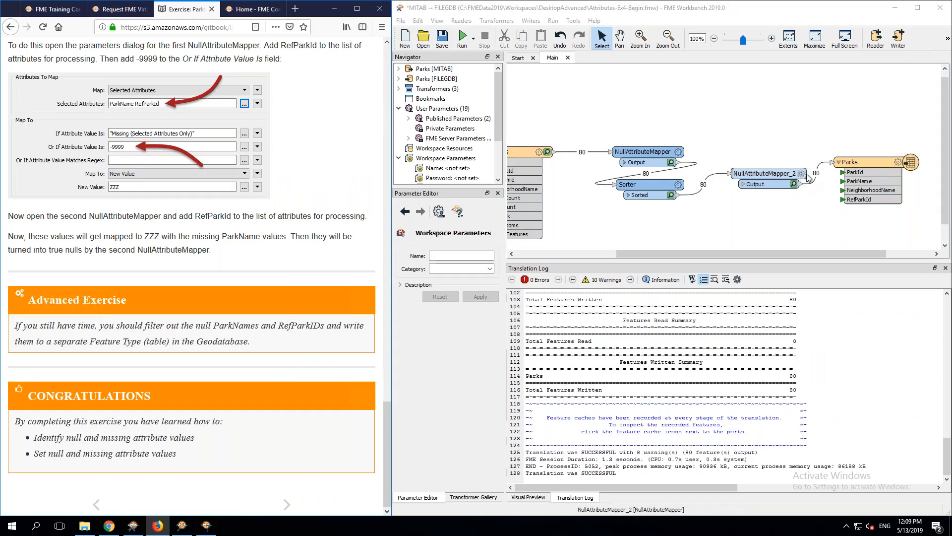
left_click(909, 163)
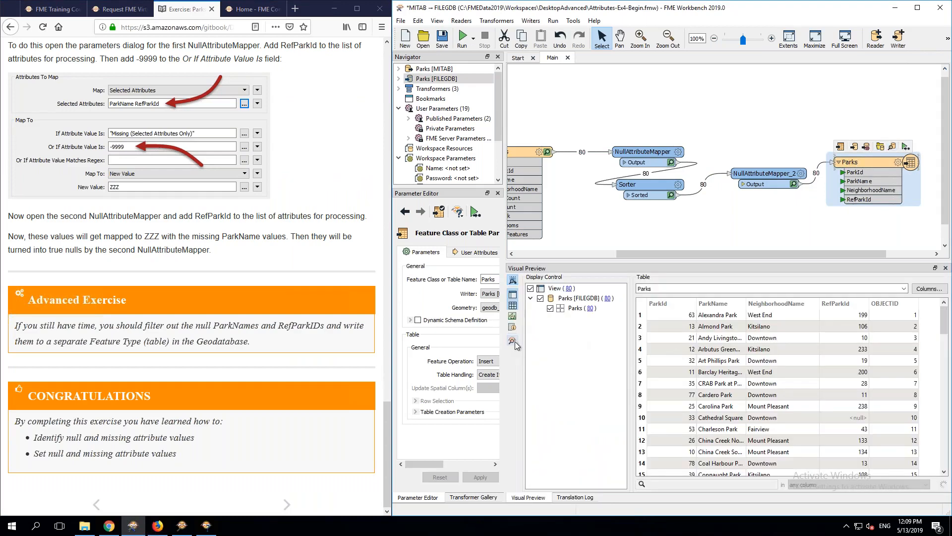
left_click(514, 341)
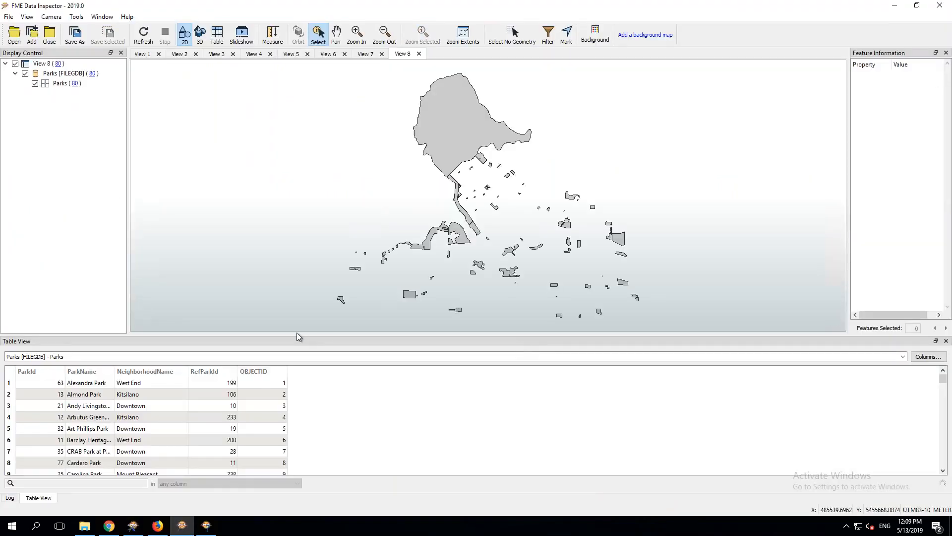
Step: Examine the RefParkId and ParkName values through the whole enlarged Parks table, selecting Cathedral Square, and return to FME Workbench
left_click_drag(295, 336, 278, 156)
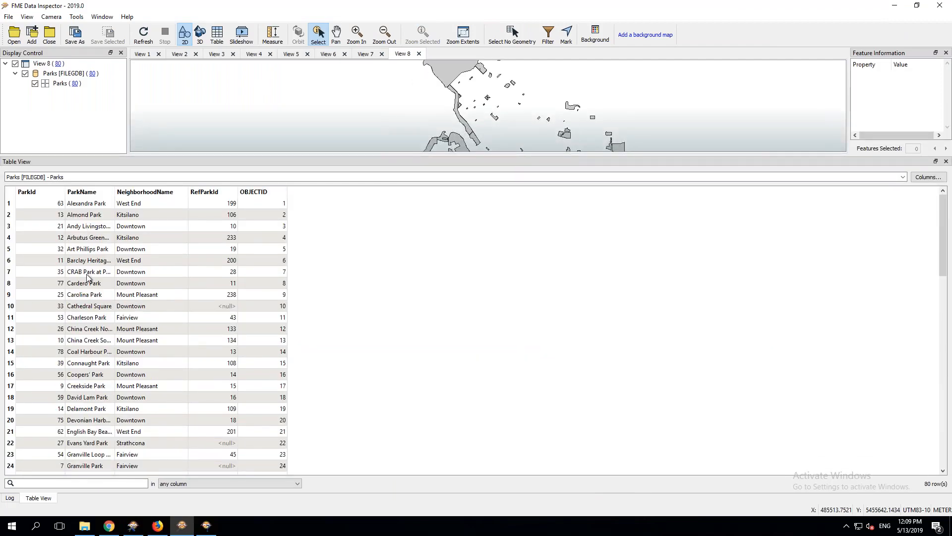
left_click(229, 310)
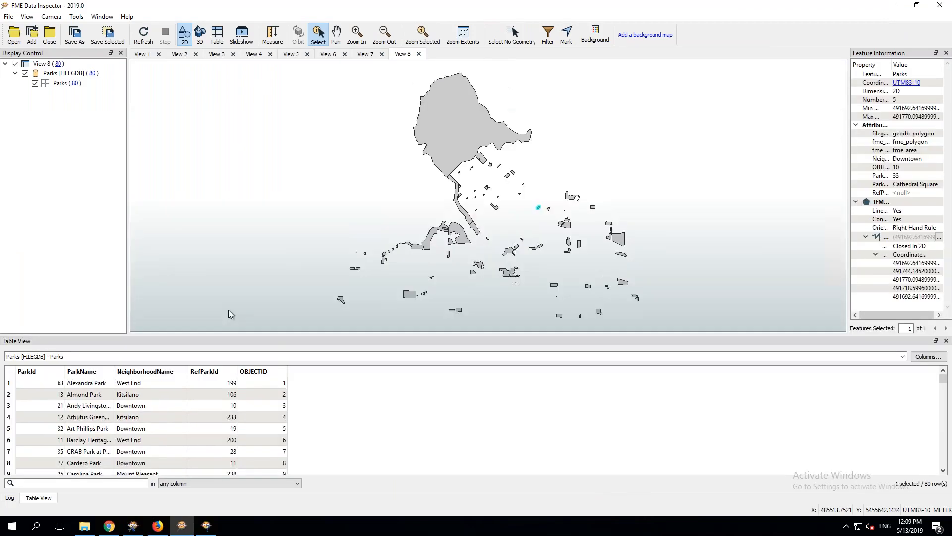
left_click_drag(254, 335, 243, 183)
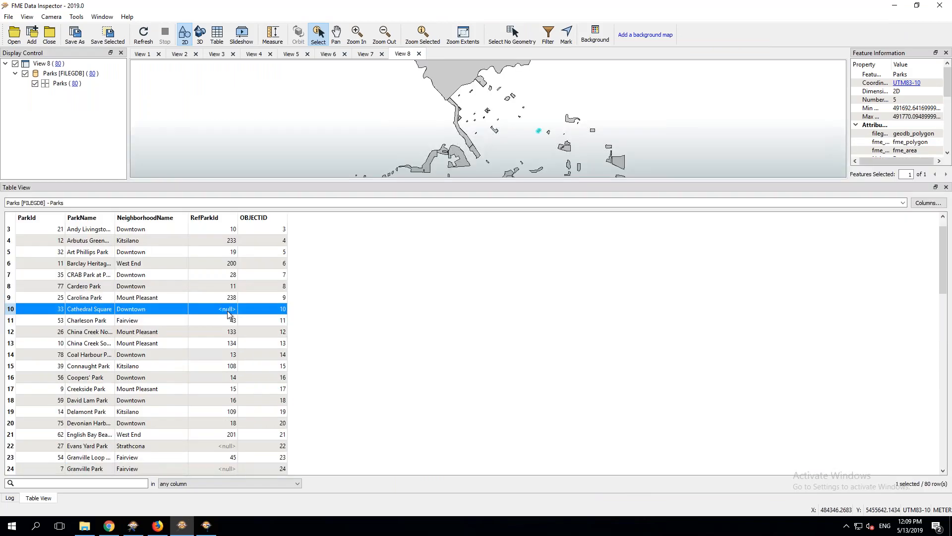
scroll(227, 310, "down", 9)
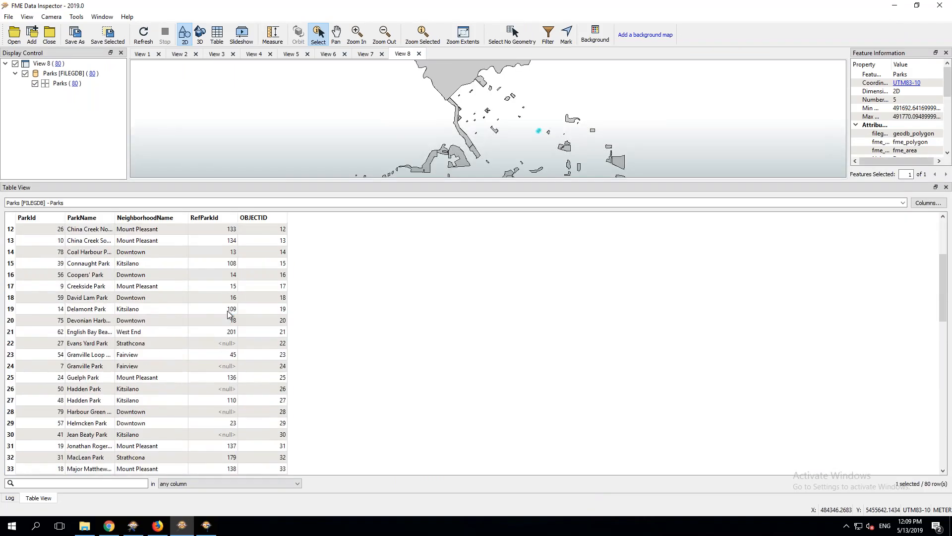
scroll(223, 301, "down", 10)
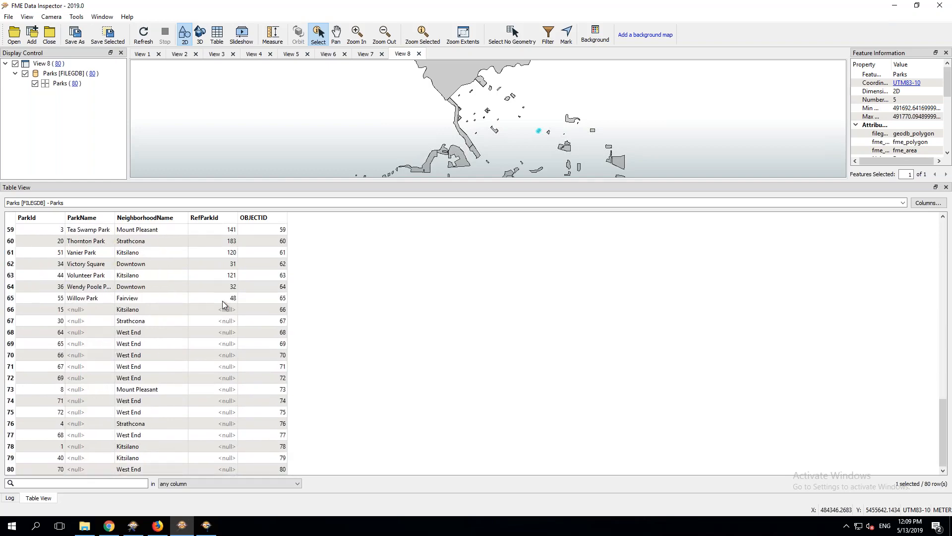
scroll(224, 304, "up", 20)
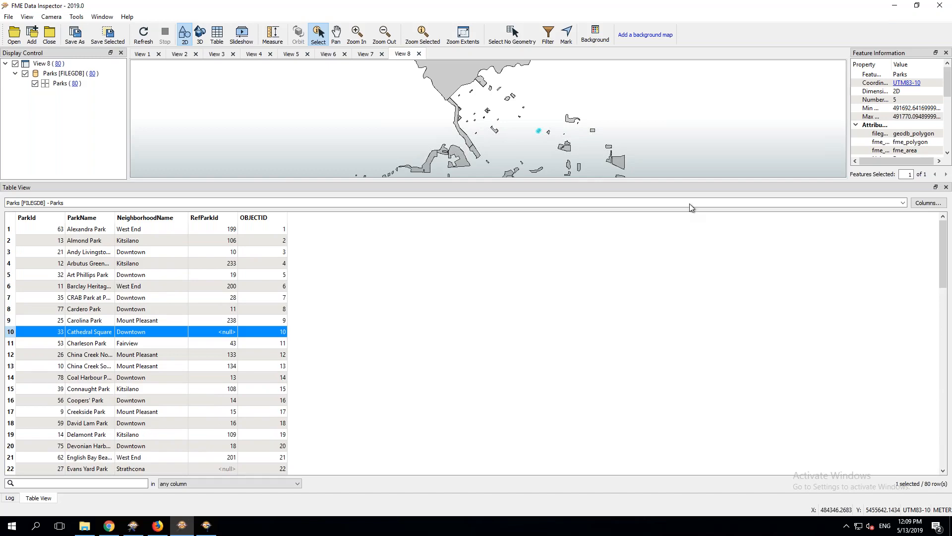
left_click_drag(689, 181, 689, 335)
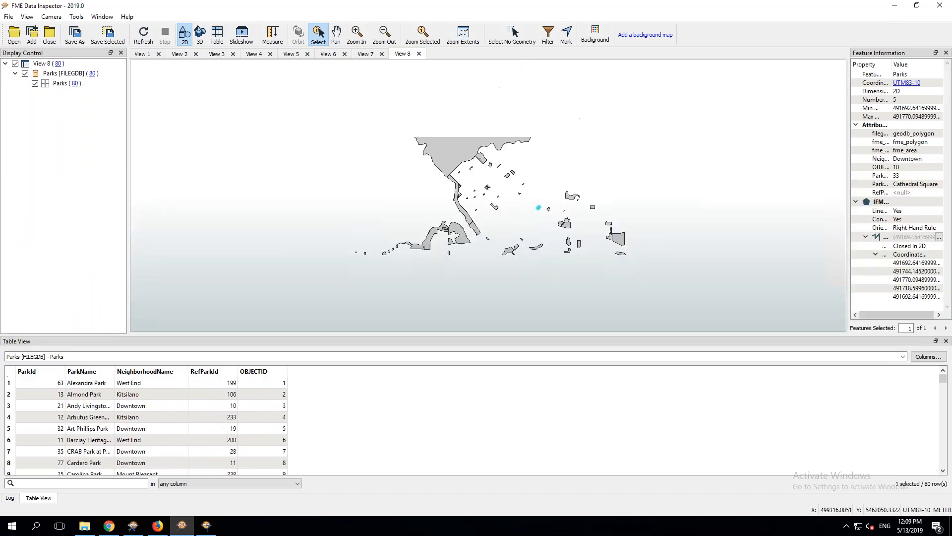
left_click(896, 7)
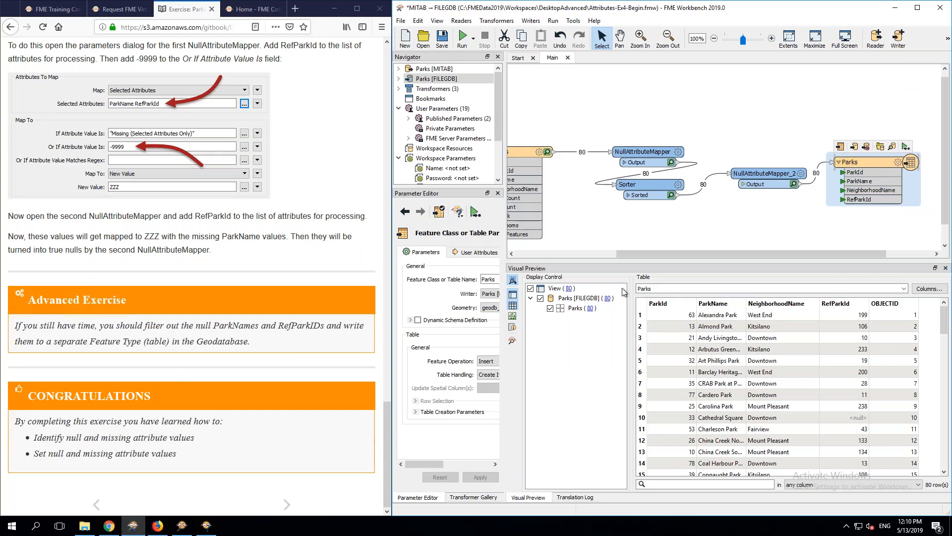
Step: Add a Tester transformer and place it on the connection between the second NullAttributeMapper and the Parks writer feature type
left_click(769, 217)
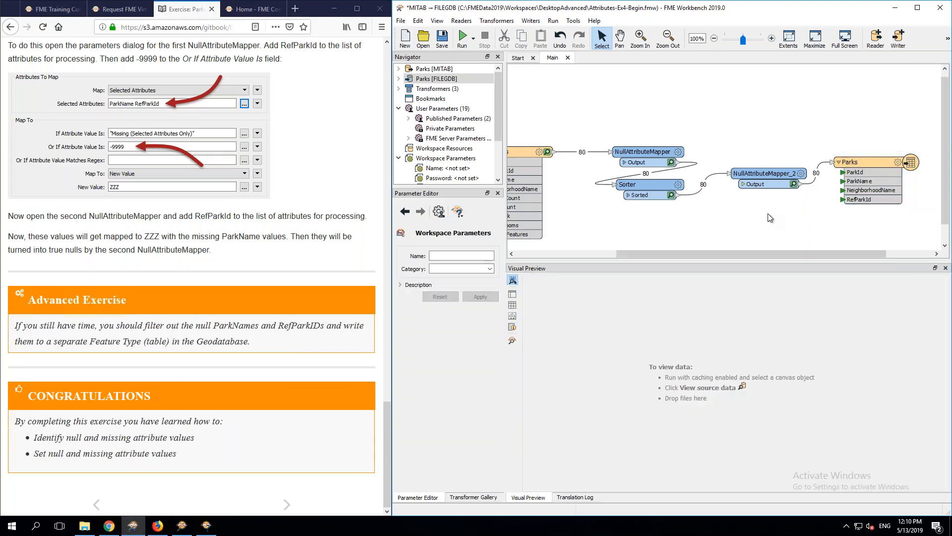
type("test")
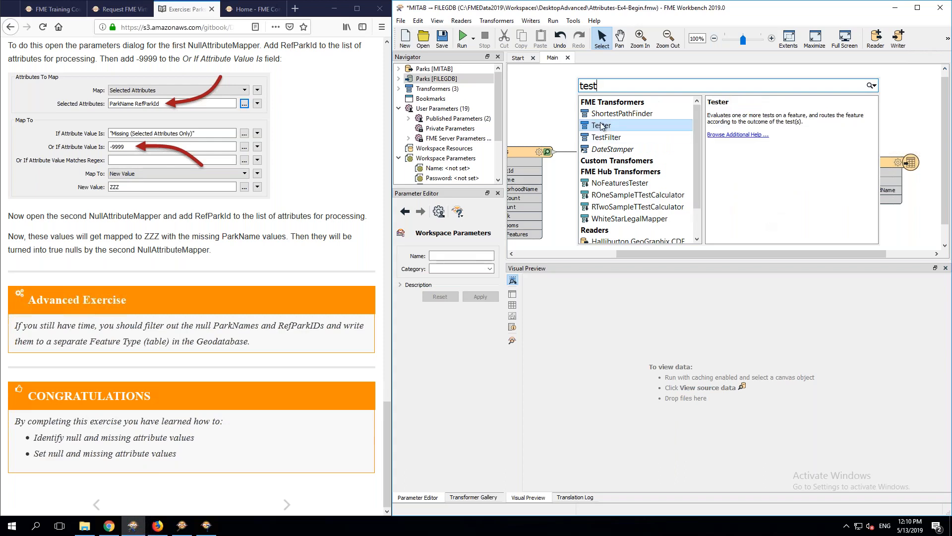
key("Return")
left_click_drag(634, 128, 759, 205)
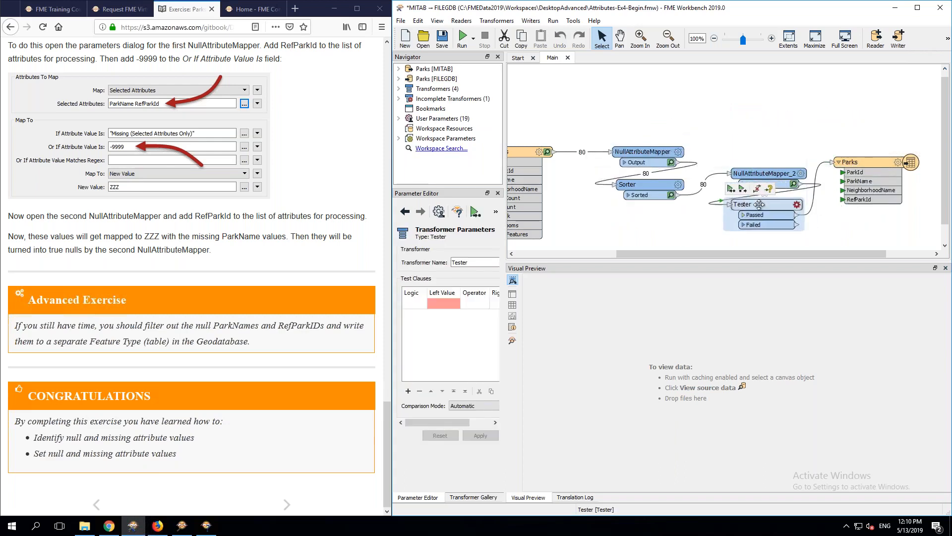
Step: Open the Tester's parameters and add a test clause that ParkName has a value (Attribute has a value)
left_click(796, 204)
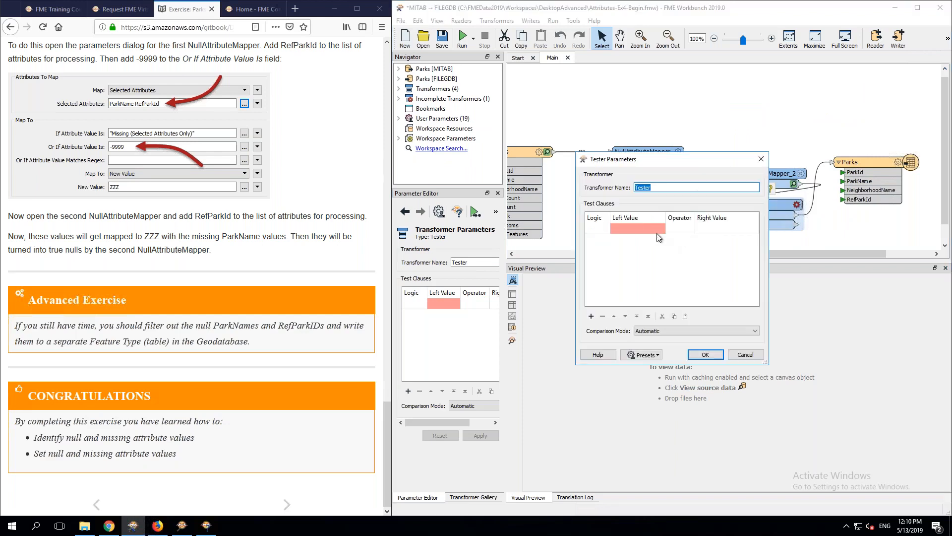
left_click(659, 229)
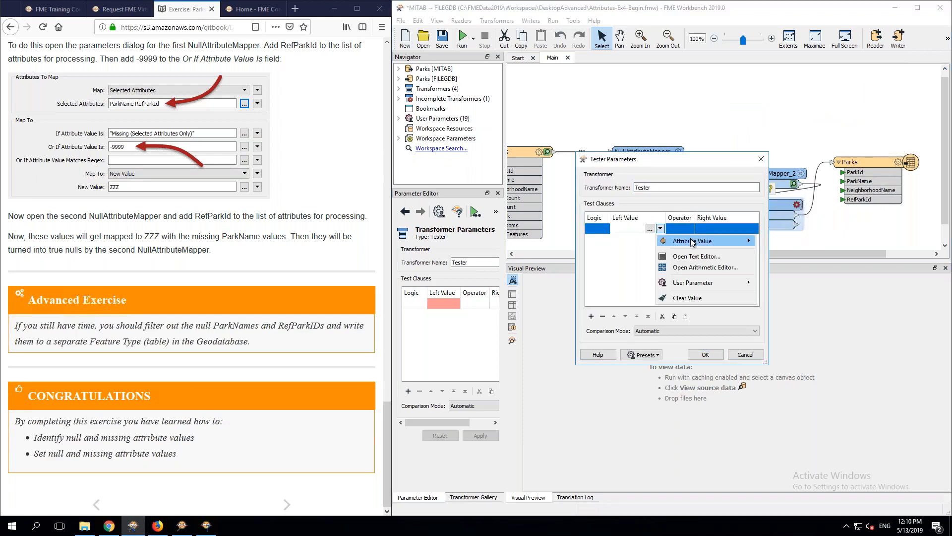
mouse_move(695, 241)
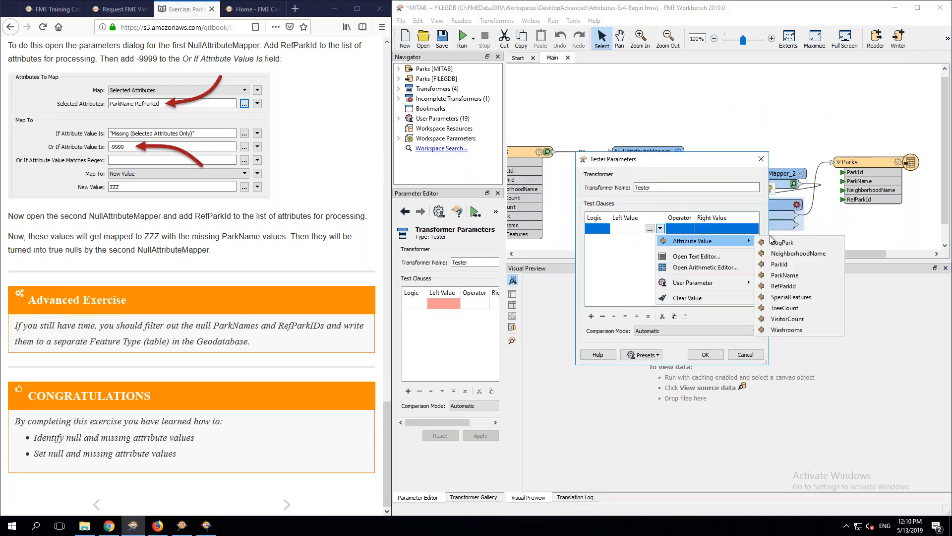
left_click(785, 275)
left_click(682, 230)
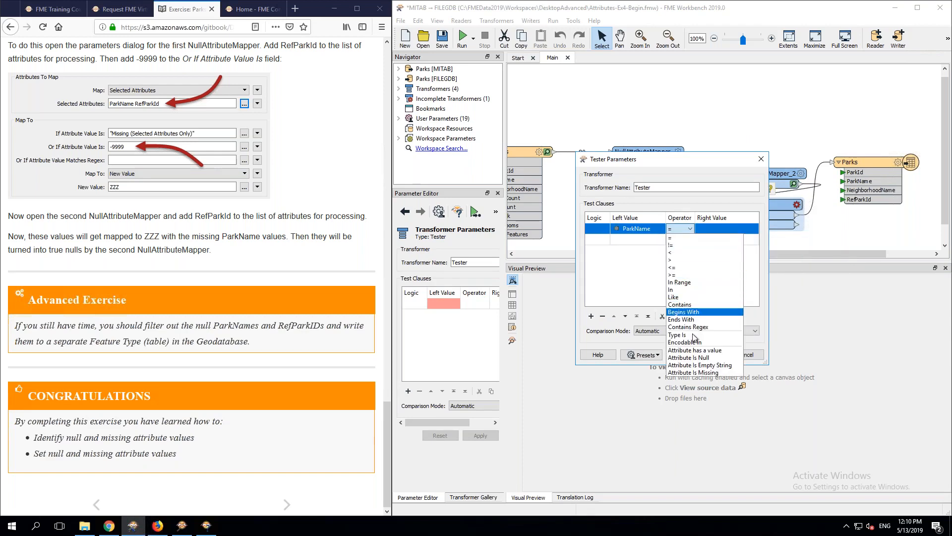
left_click(691, 350)
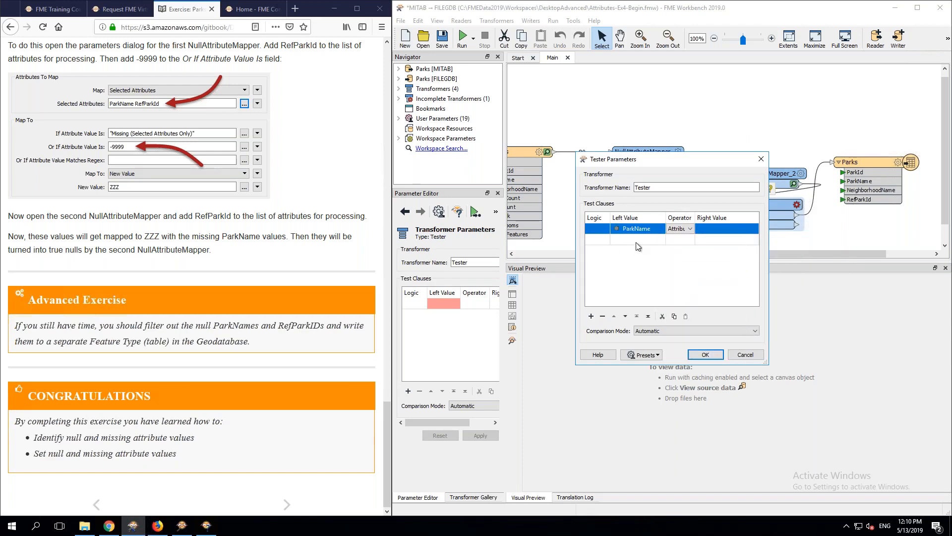
Step: Add a second Tester clause requiring that RefParkId has a value, combine it using AND logic, and accept the parameters
left_click(634, 241)
left_click(654, 240)
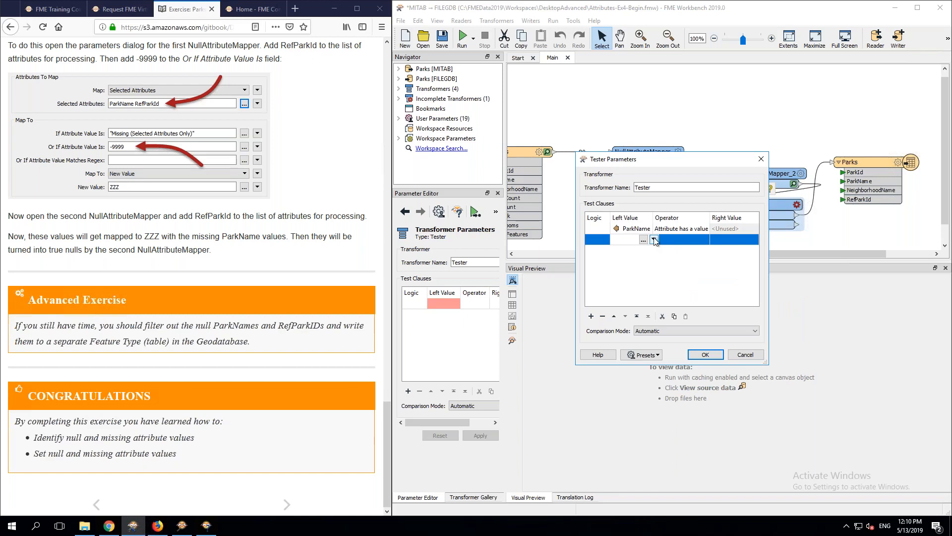
mouse_move(694, 253)
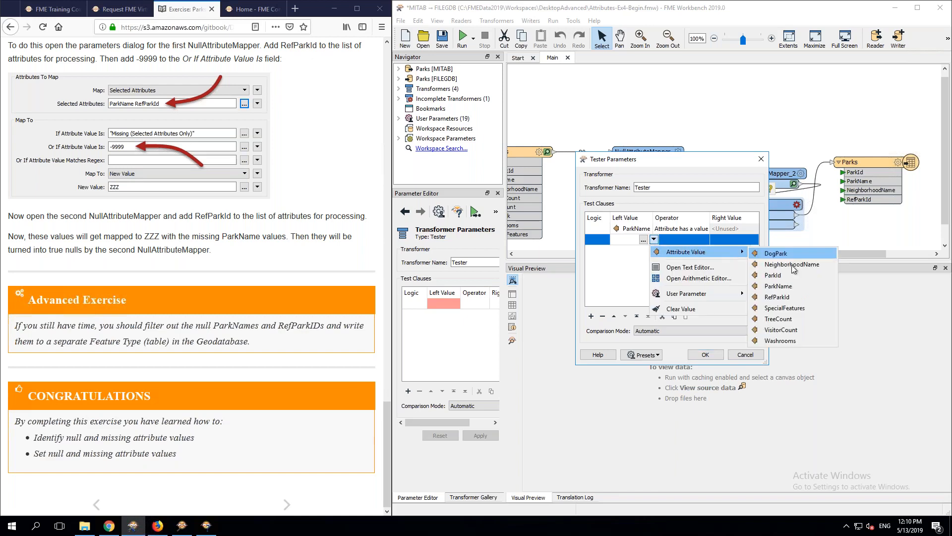
left_click(780, 296)
left_click(691, 239)
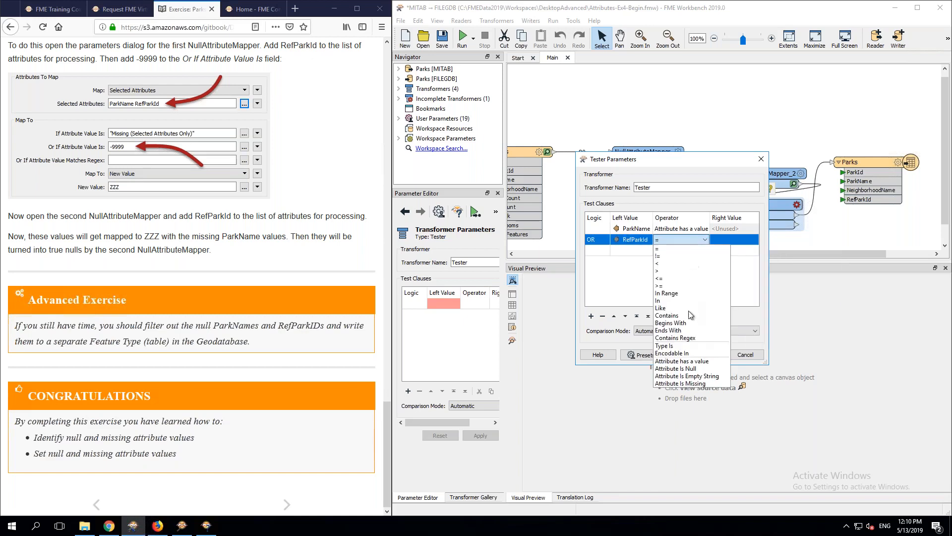
left_click(689, 361)
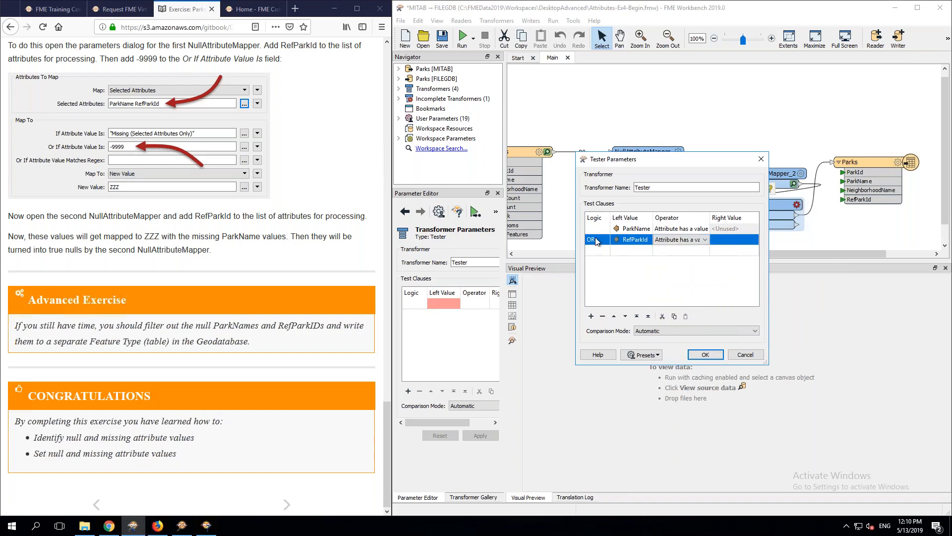
left_click(599, 240)
left_click(604, 252)
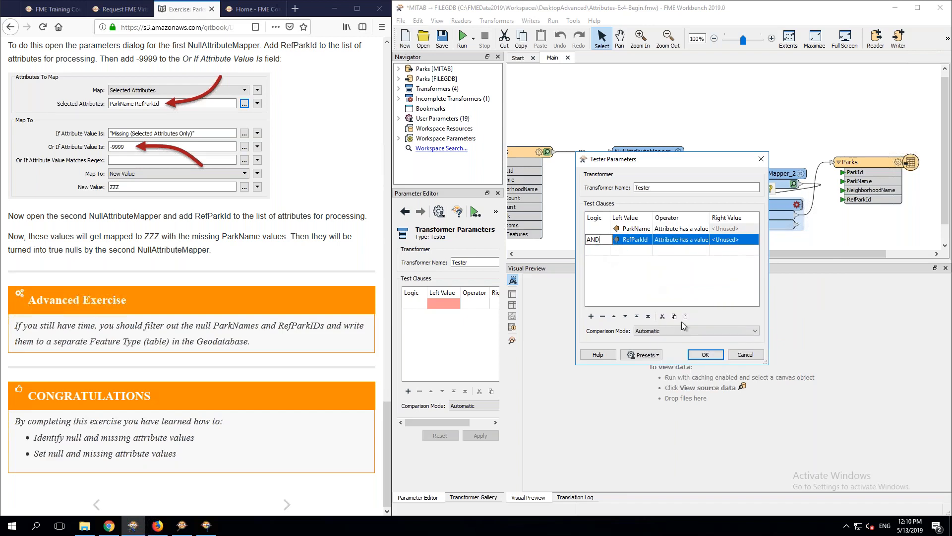
left_click(712, 353)
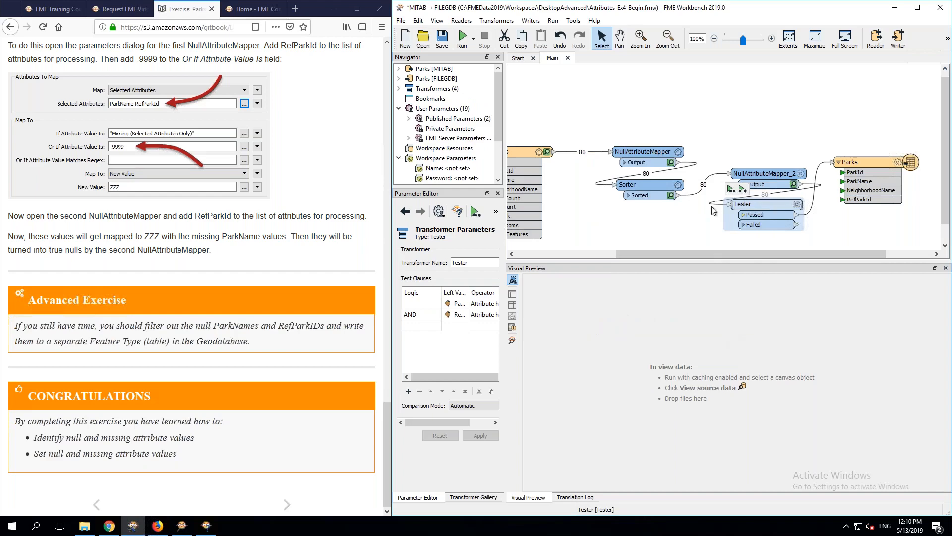
Step: Run the workspace with the Parks writer feature type selected to send the features through the Tester
left_click(864, 159)
key("F5")
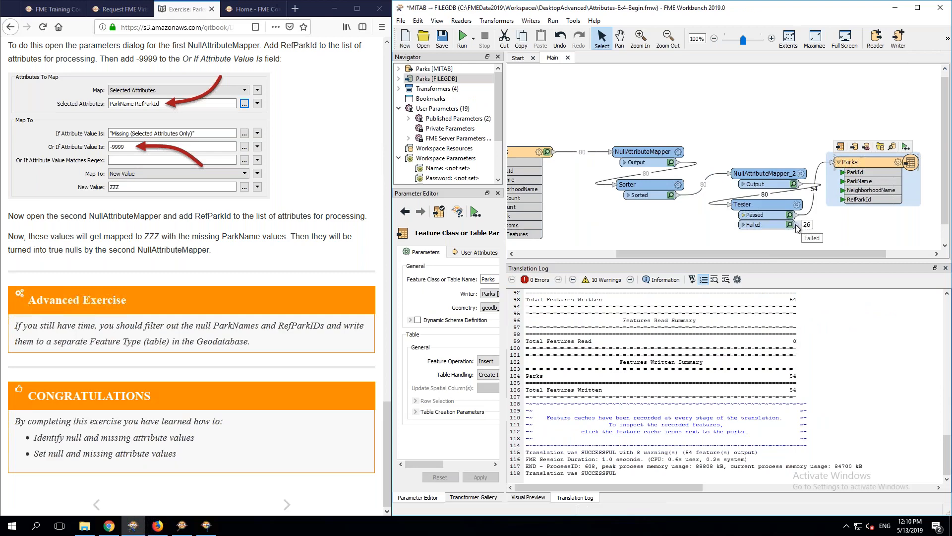
left_click_drag(796, 226, 878, 233)
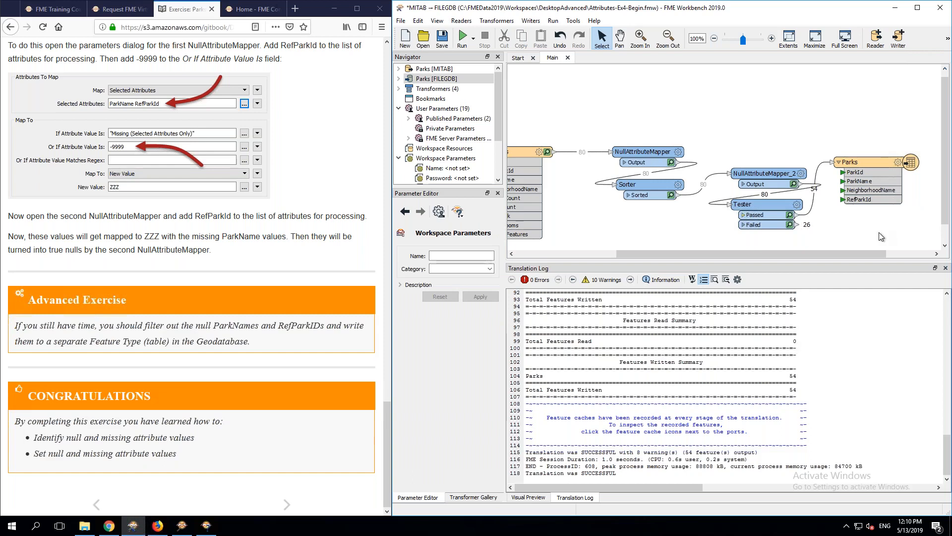